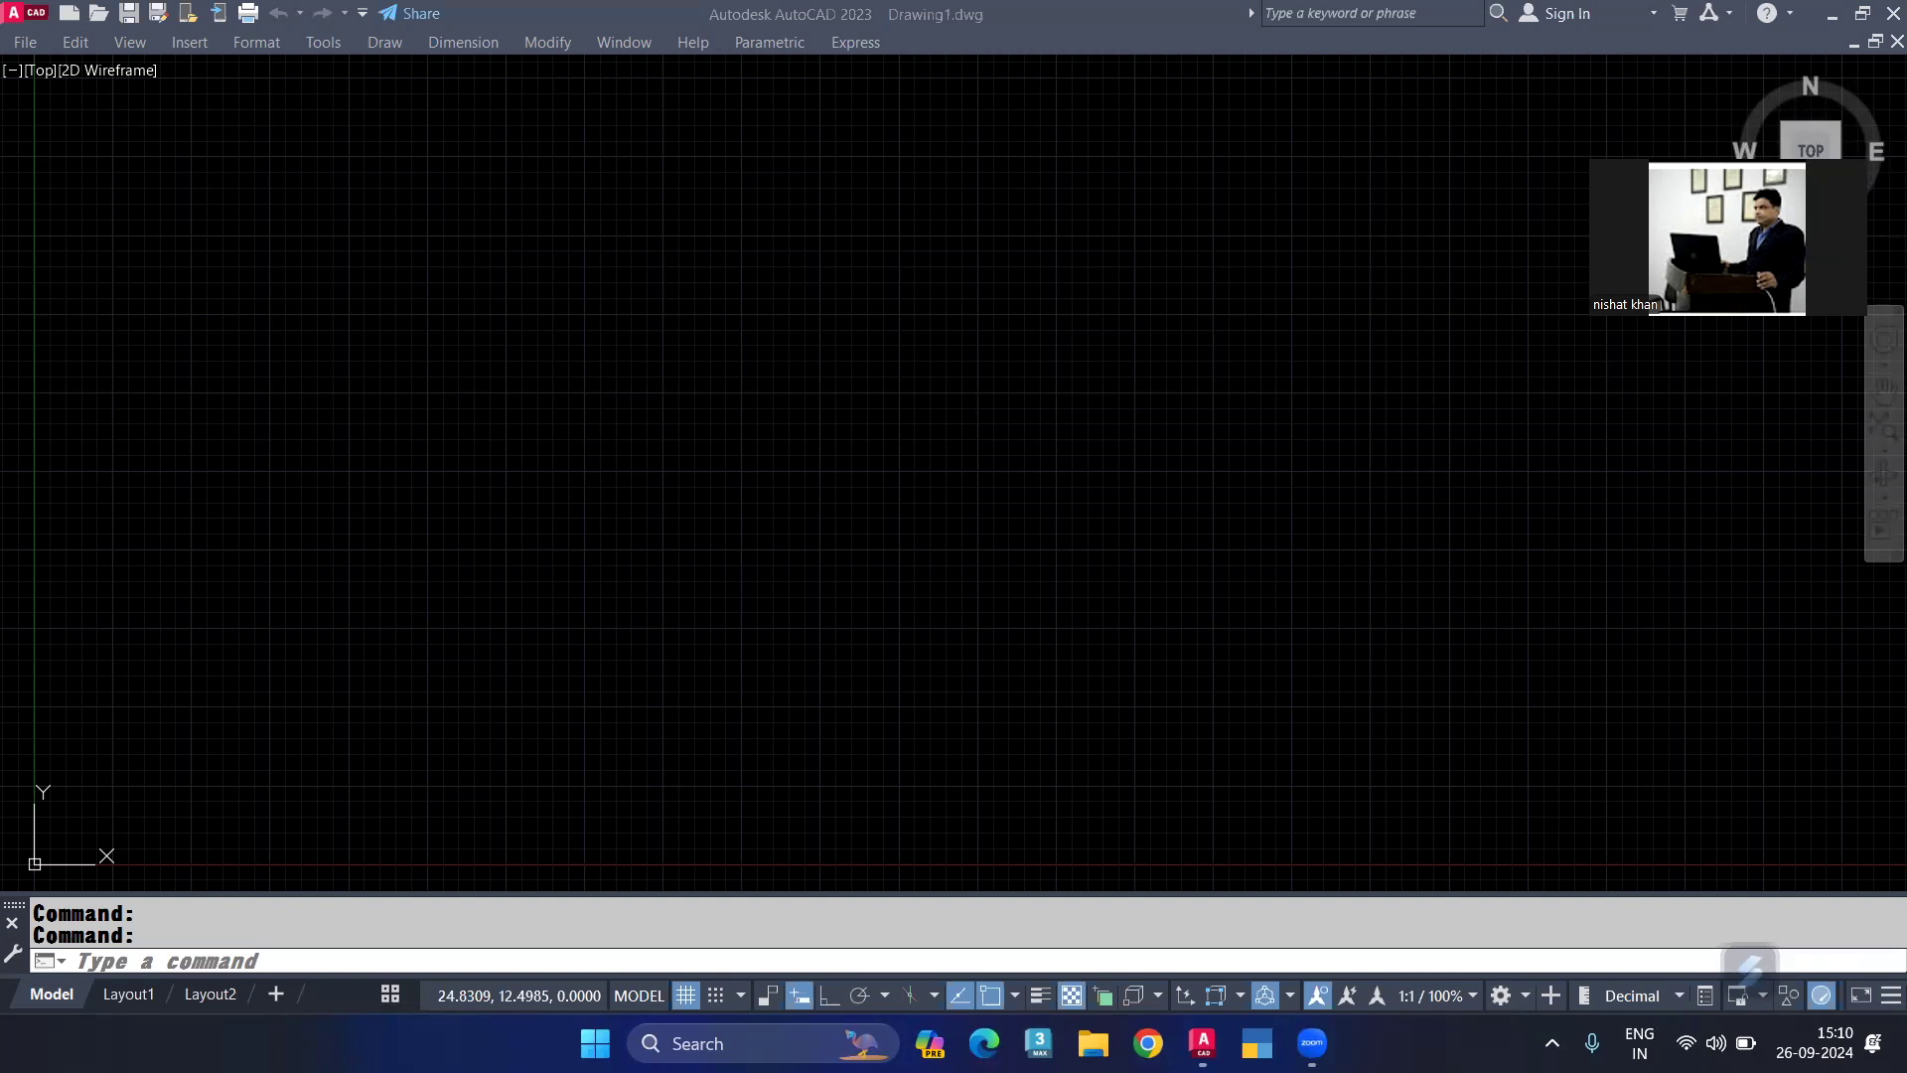
Step: Switch the drawing's length unit type from Decimal to Engineering via the UN Drawing Units dialog
{"action": "left_click", "coordinate": [673, 701]}
{"action": "key", "text": "Escape"}
{"action": "key", "text": "Escape"}
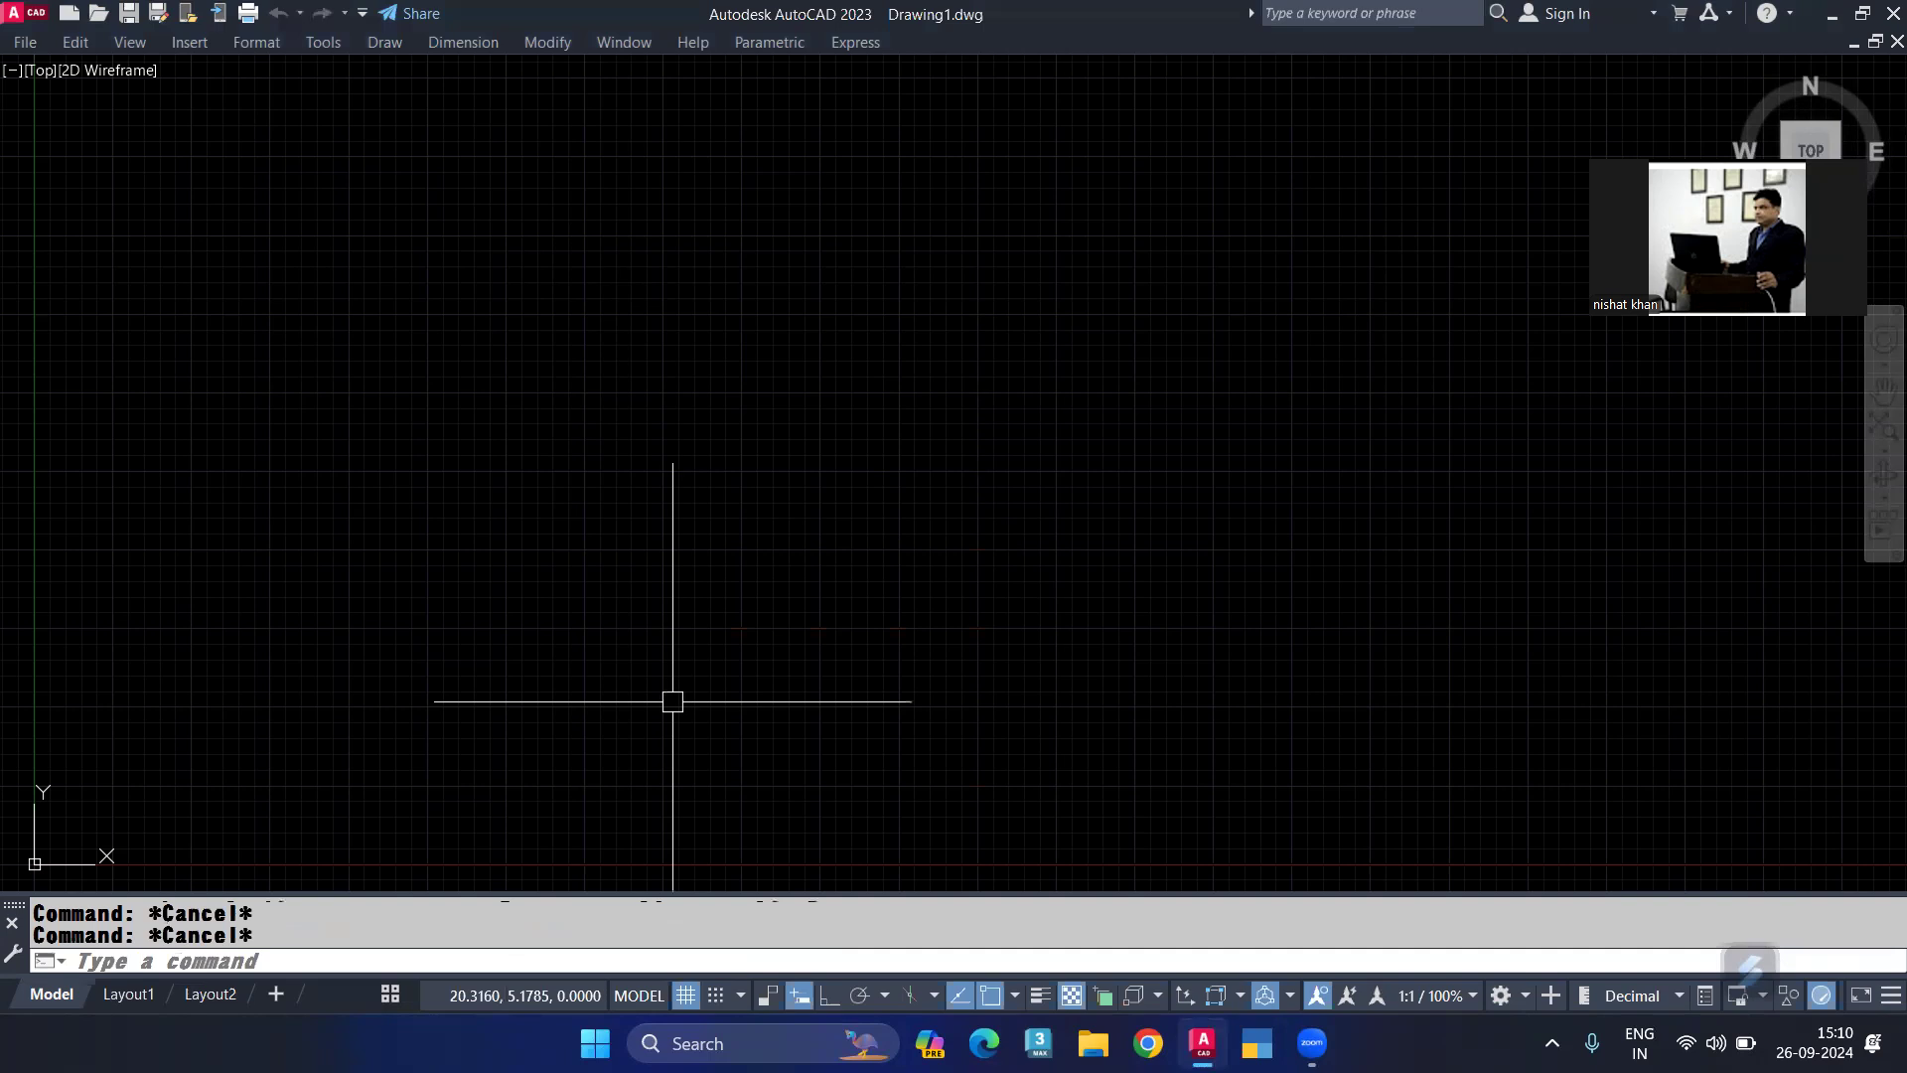
{"action": "type", "text": "UN"}
{"action": "key", "text": "Return"}
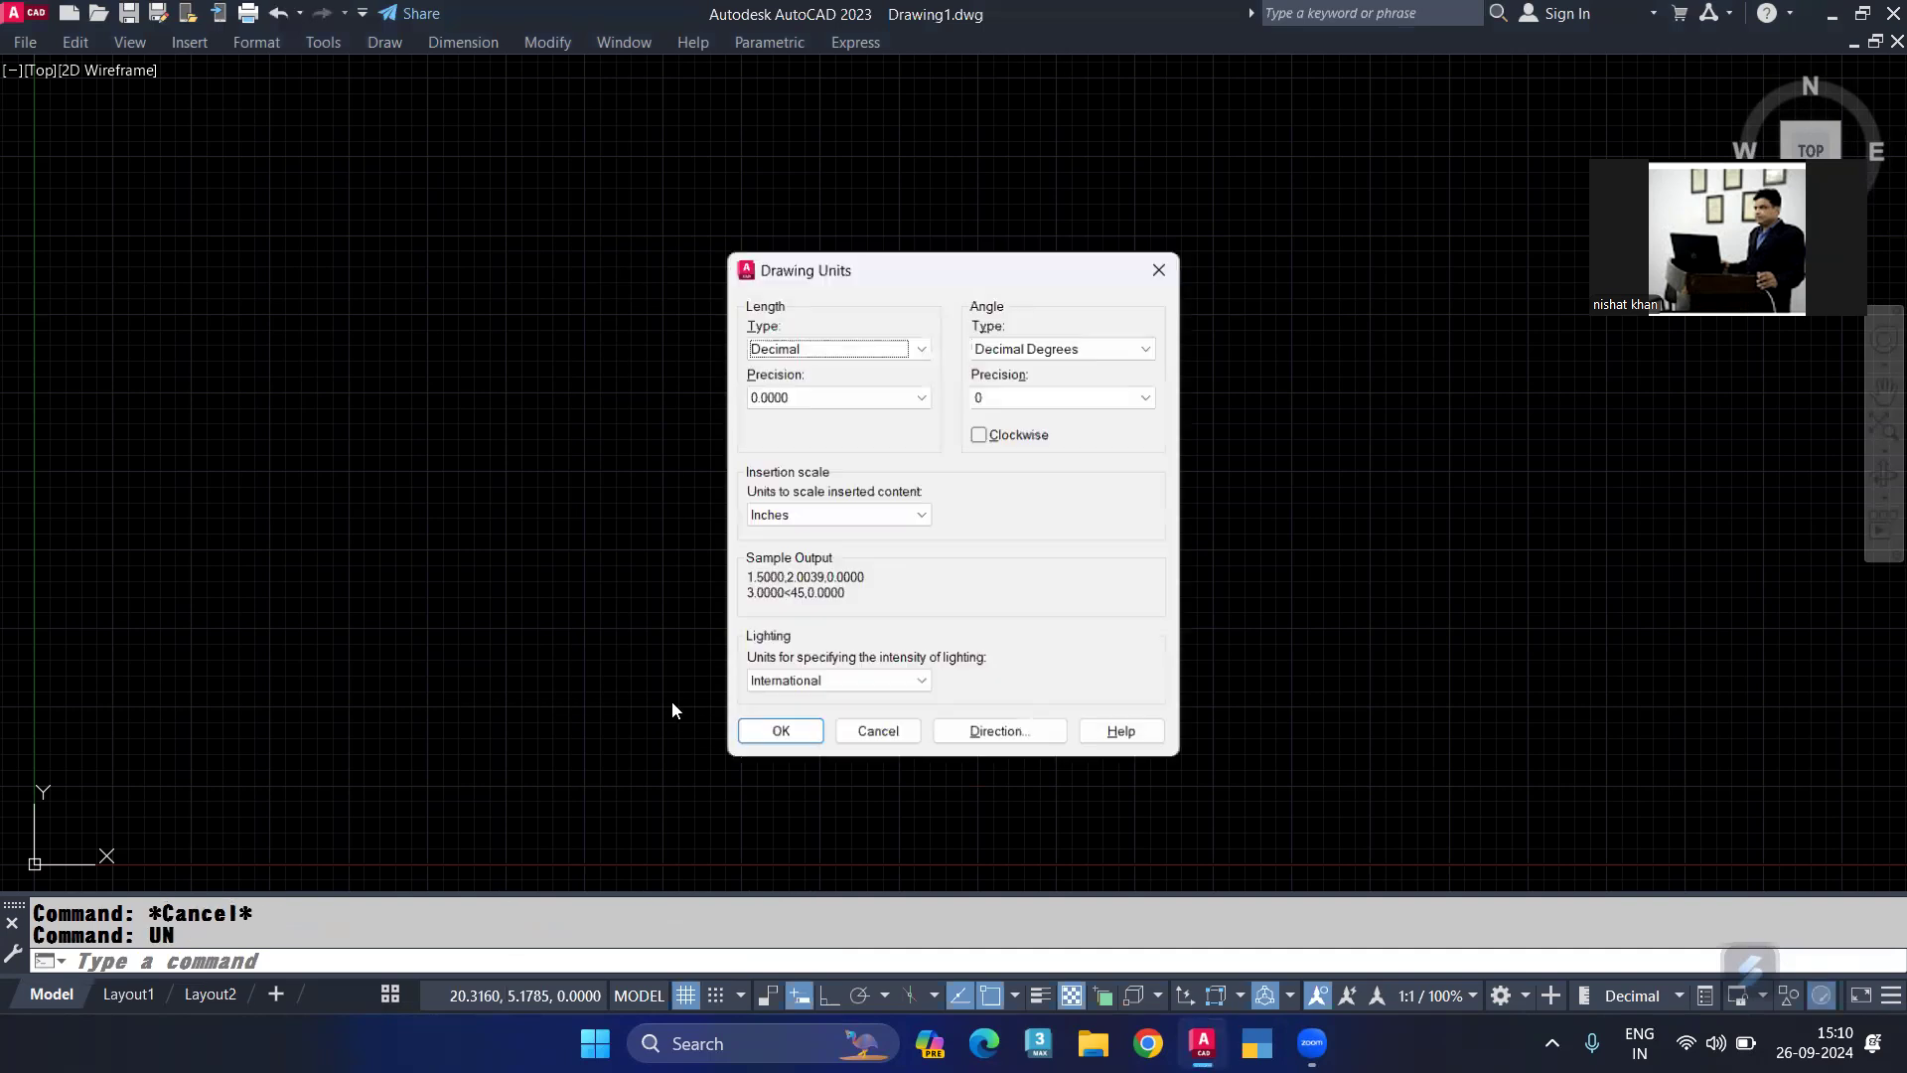
{"action": "key", "text": "Down"}
{"action": "key", "text": "Return"}
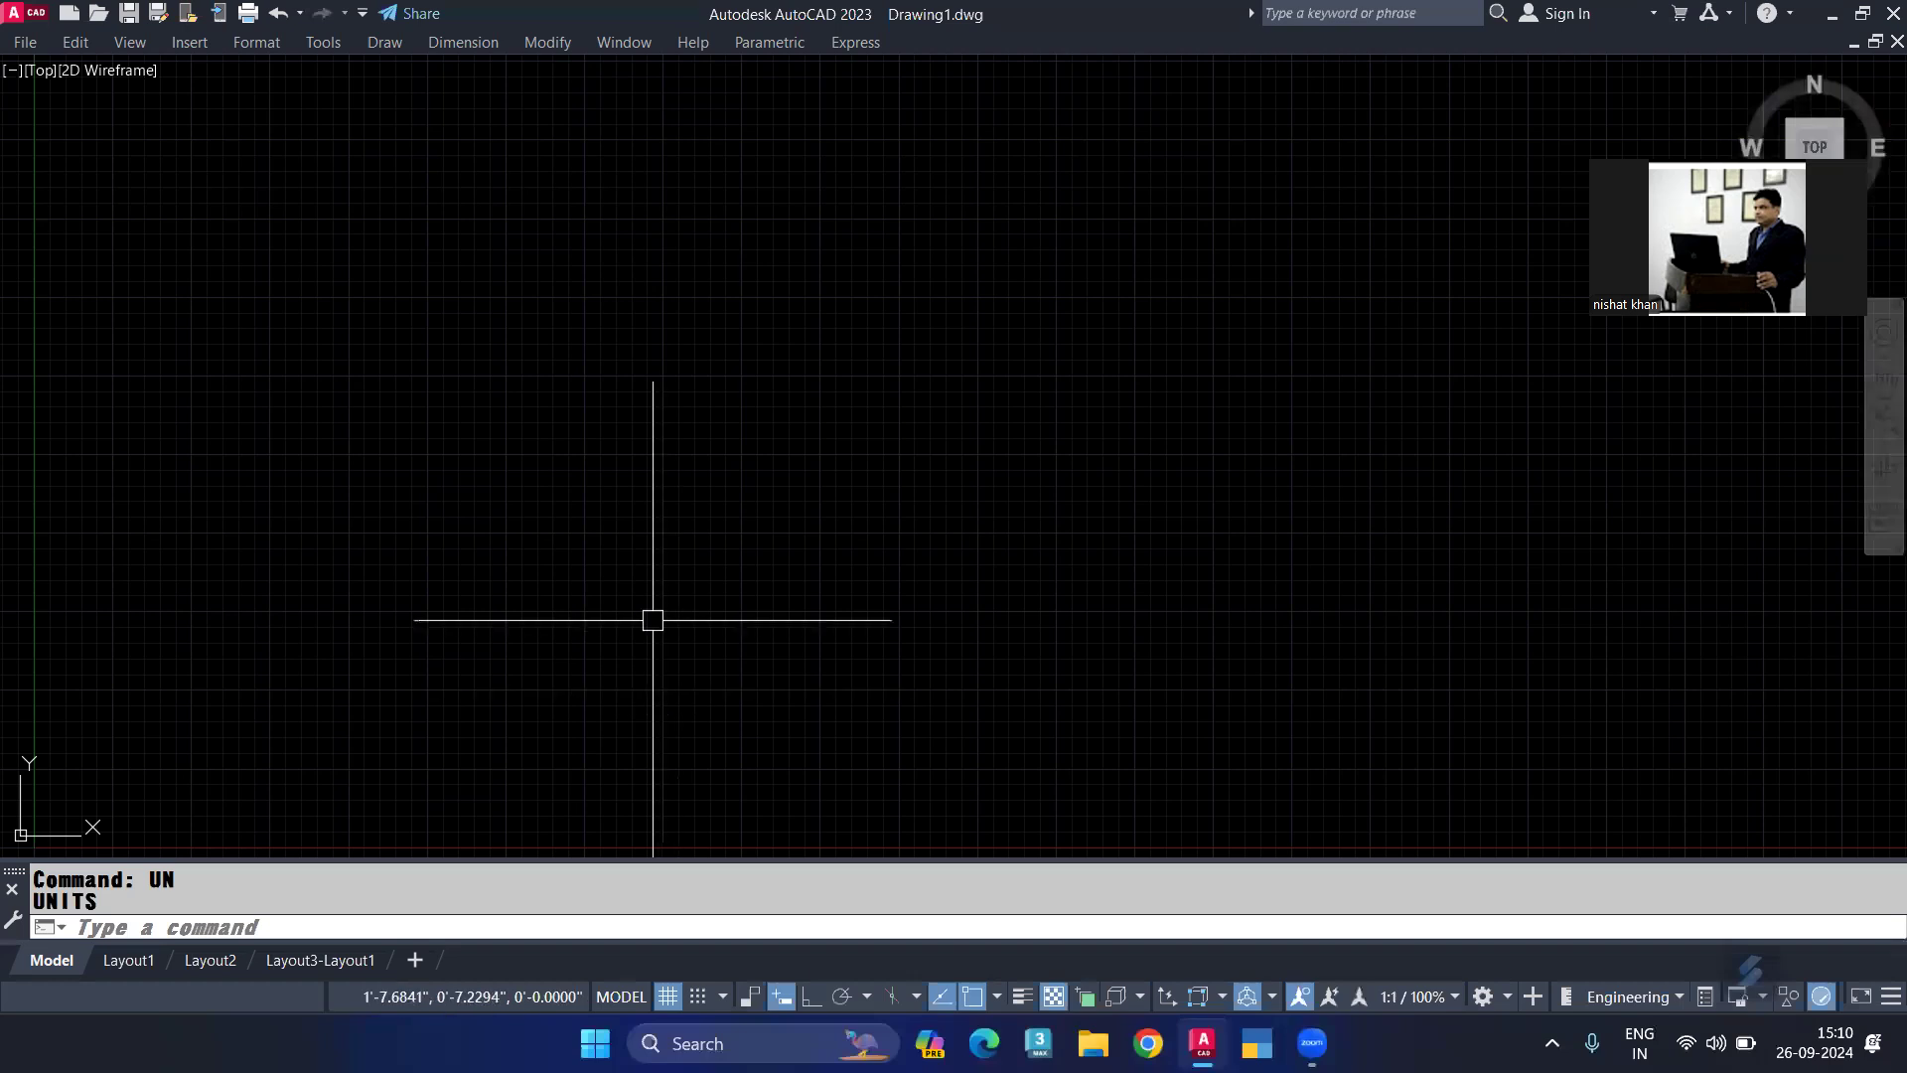
Step: Set the drawing limits with lower-left corner 0,0 and upper-right corner 10',8'
{"action": "type", "text": "LIMITS"}
{"action": "key", "text": "Return"}
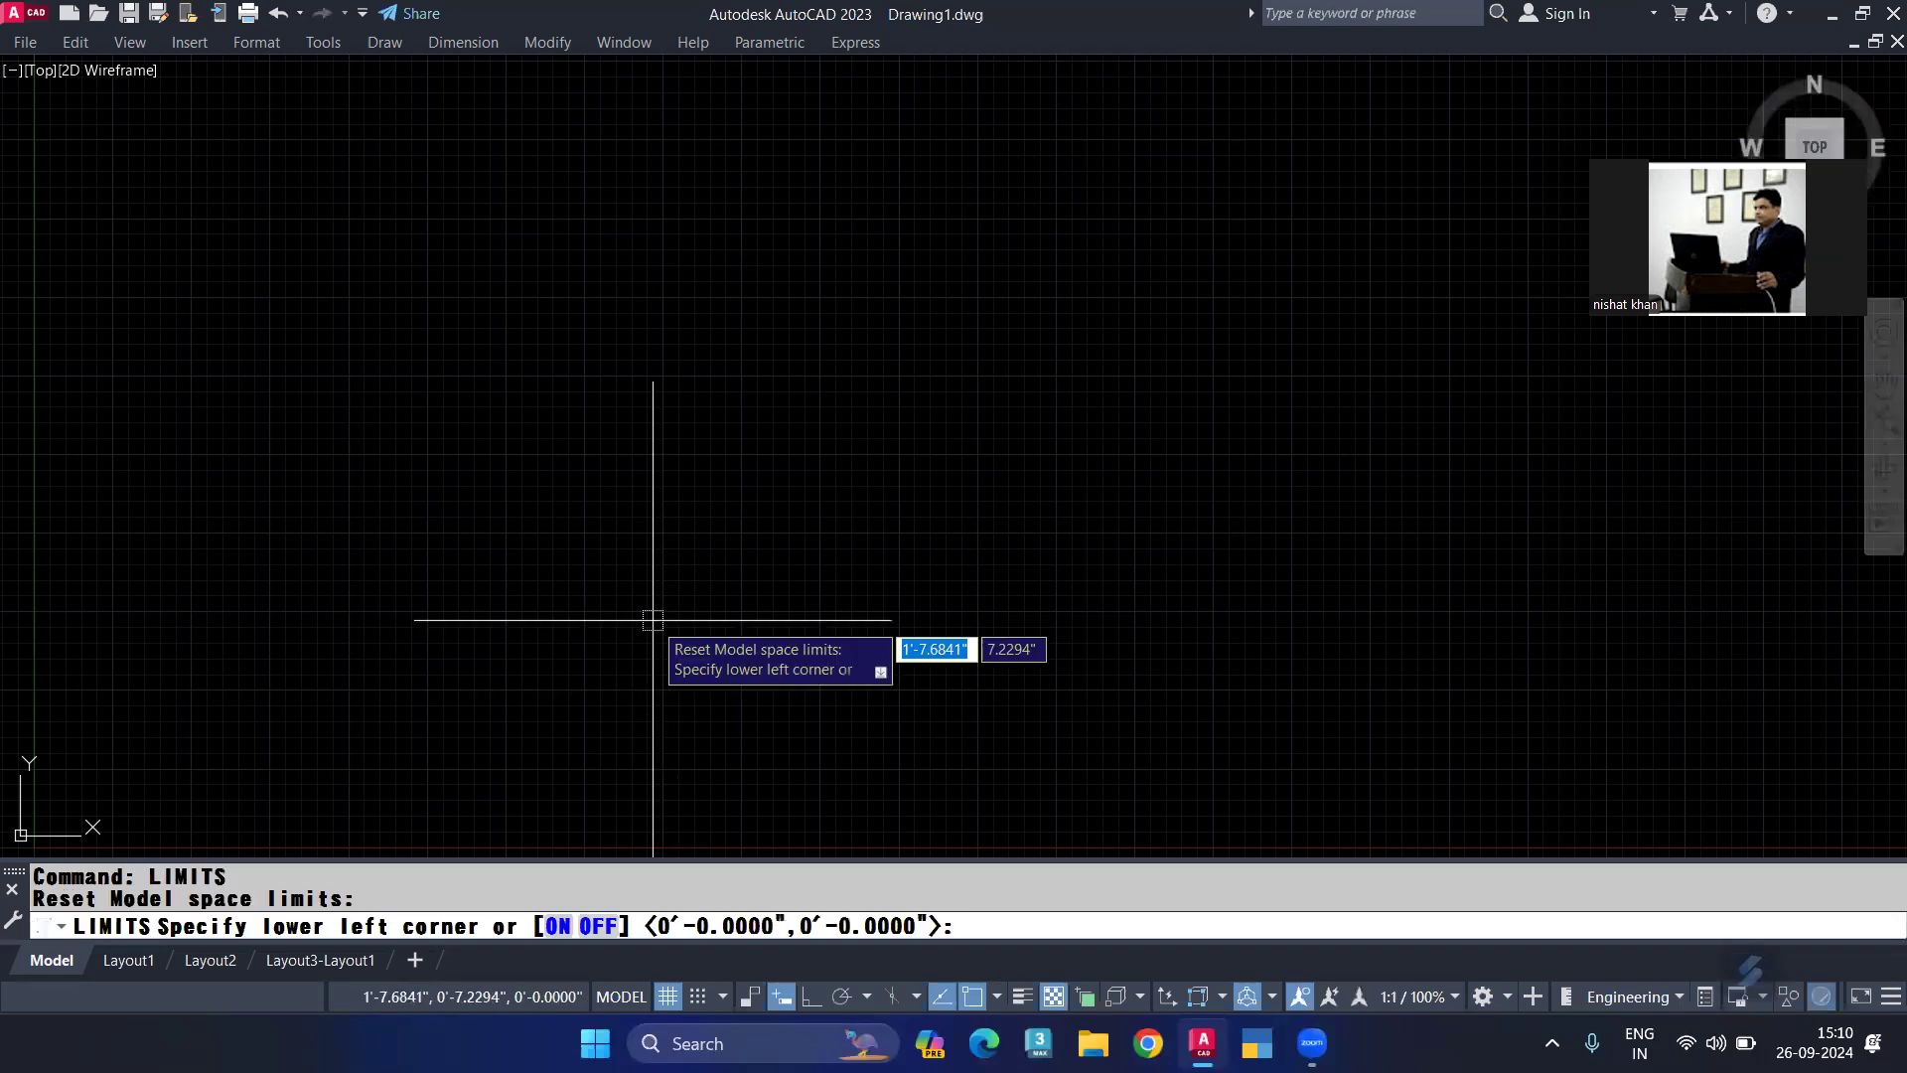
{"action": "type", "text": "0"}
{"action": "key", "text": "Tab"}
{"action": "type", "text": "0"}
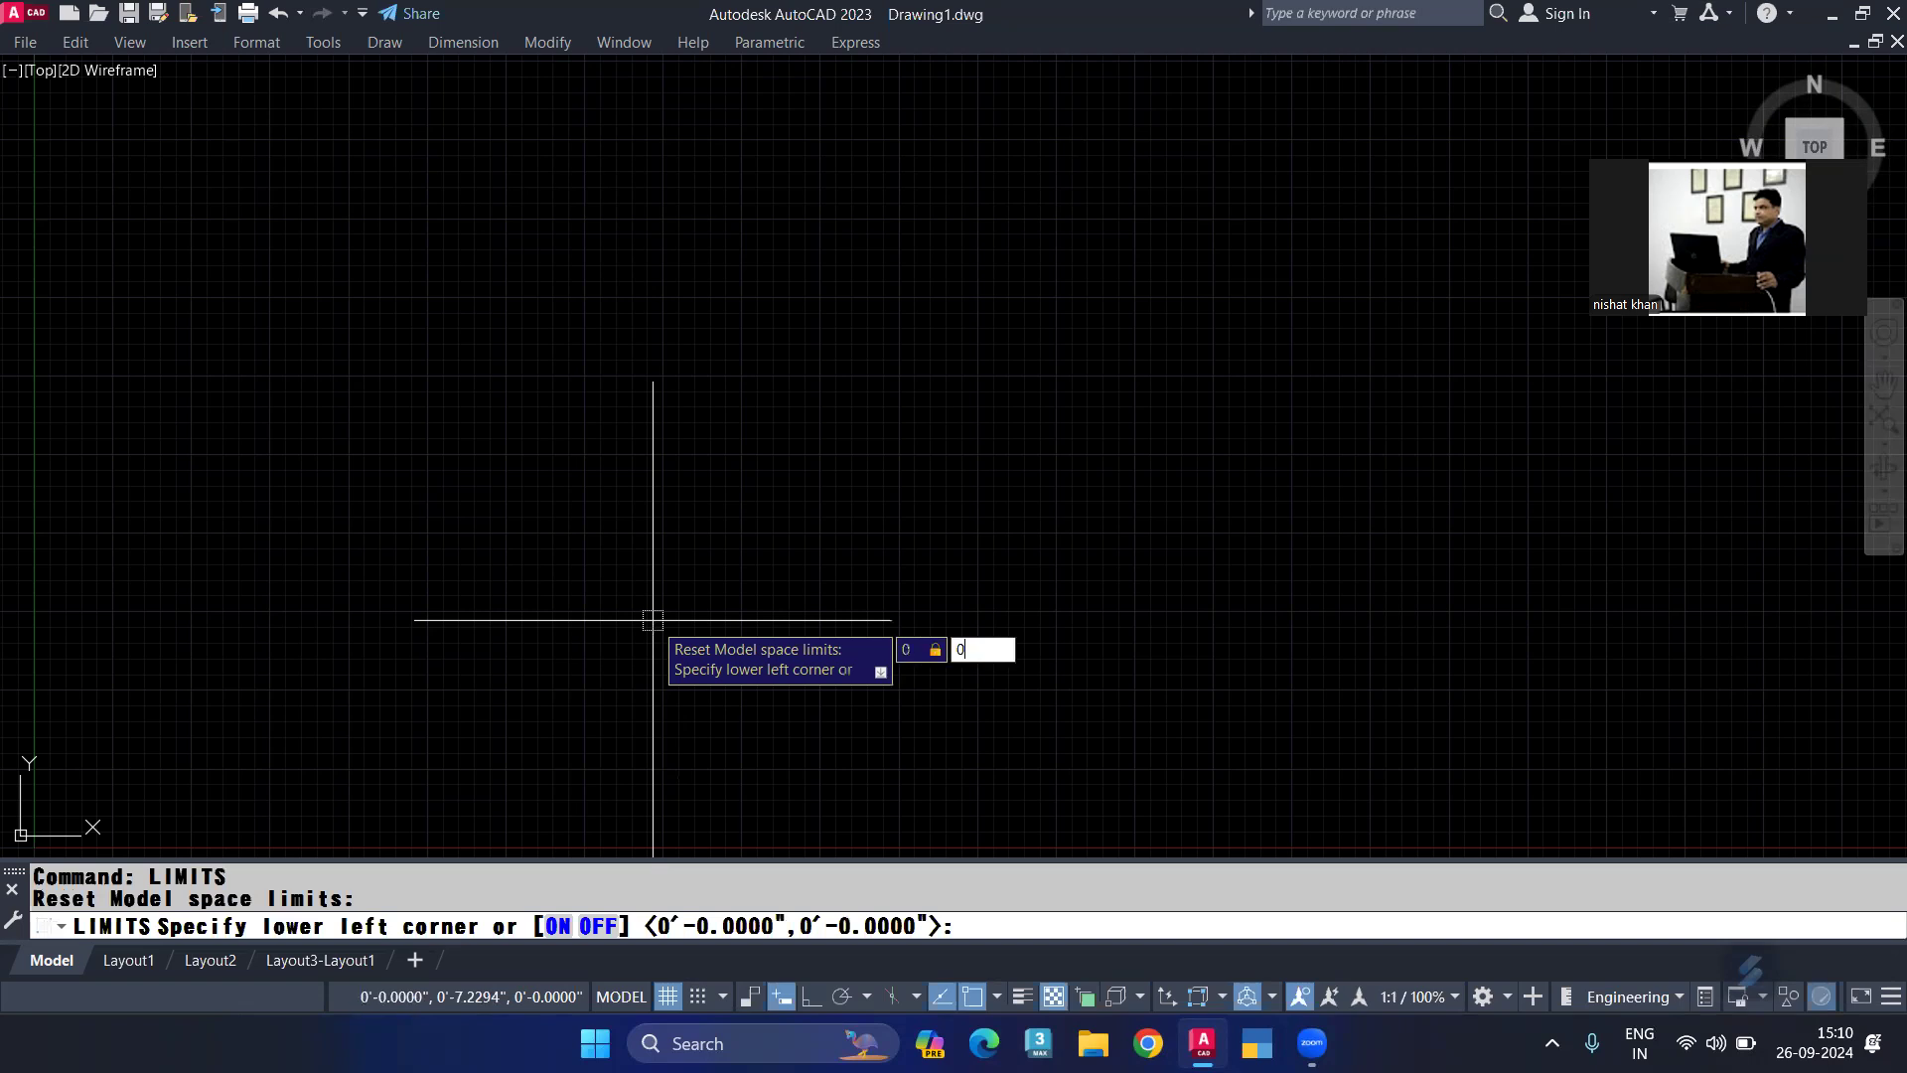
{"action": "key", "text": "Return"}
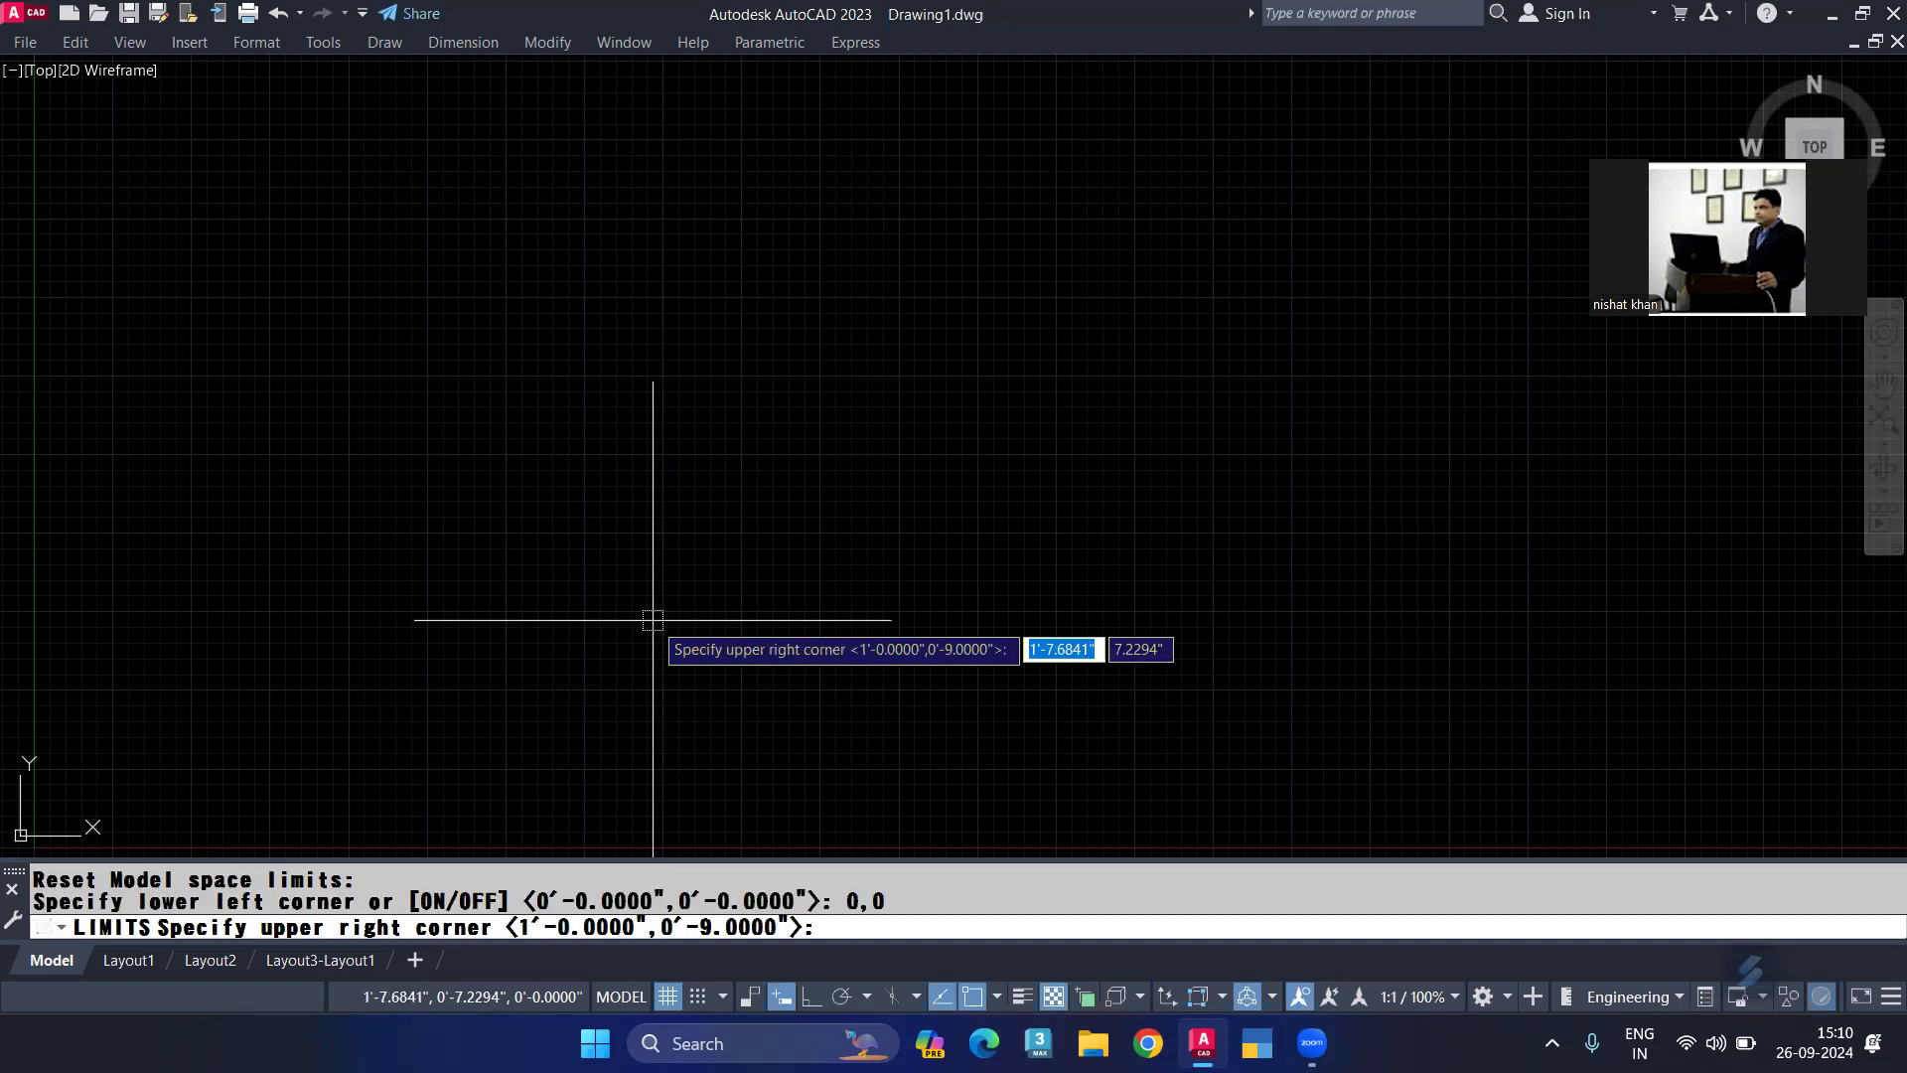
{"action": "type", "text": "10'"}
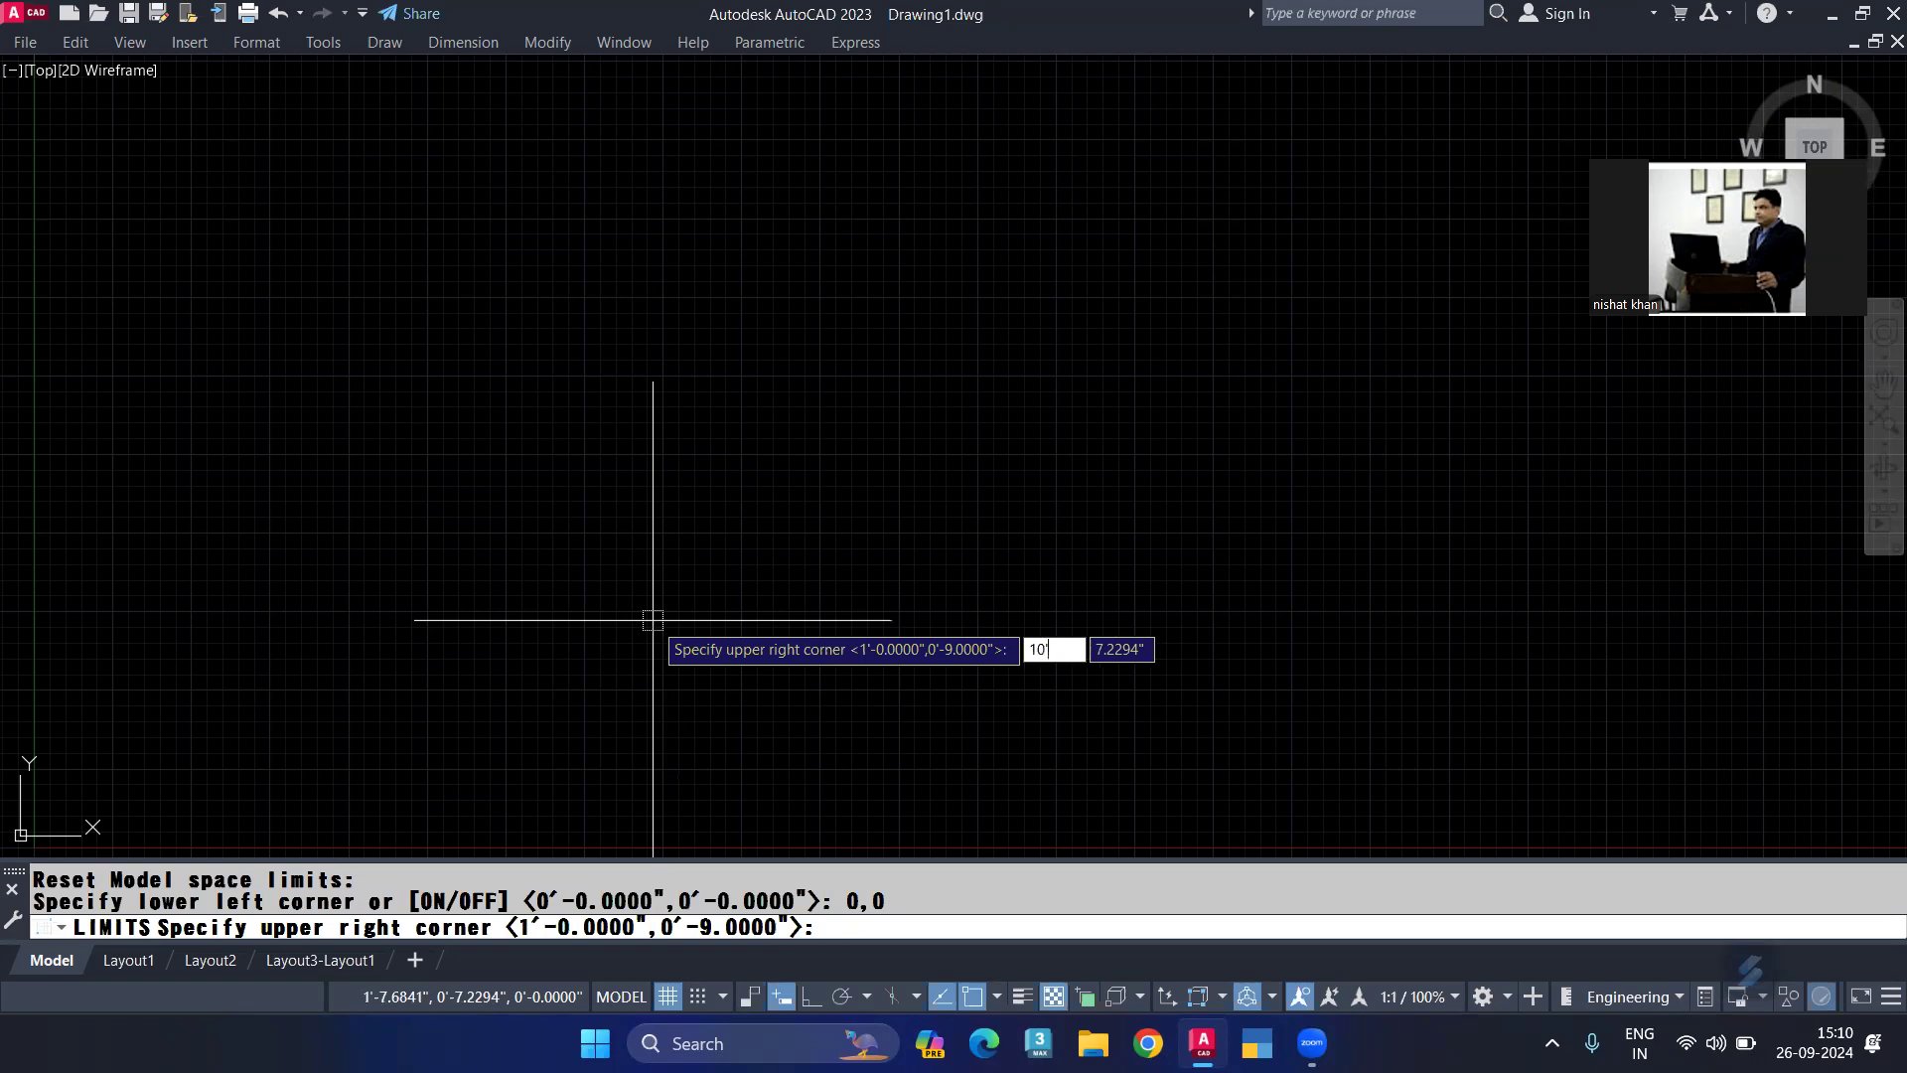
{"action": "key", "text": "Tab"}
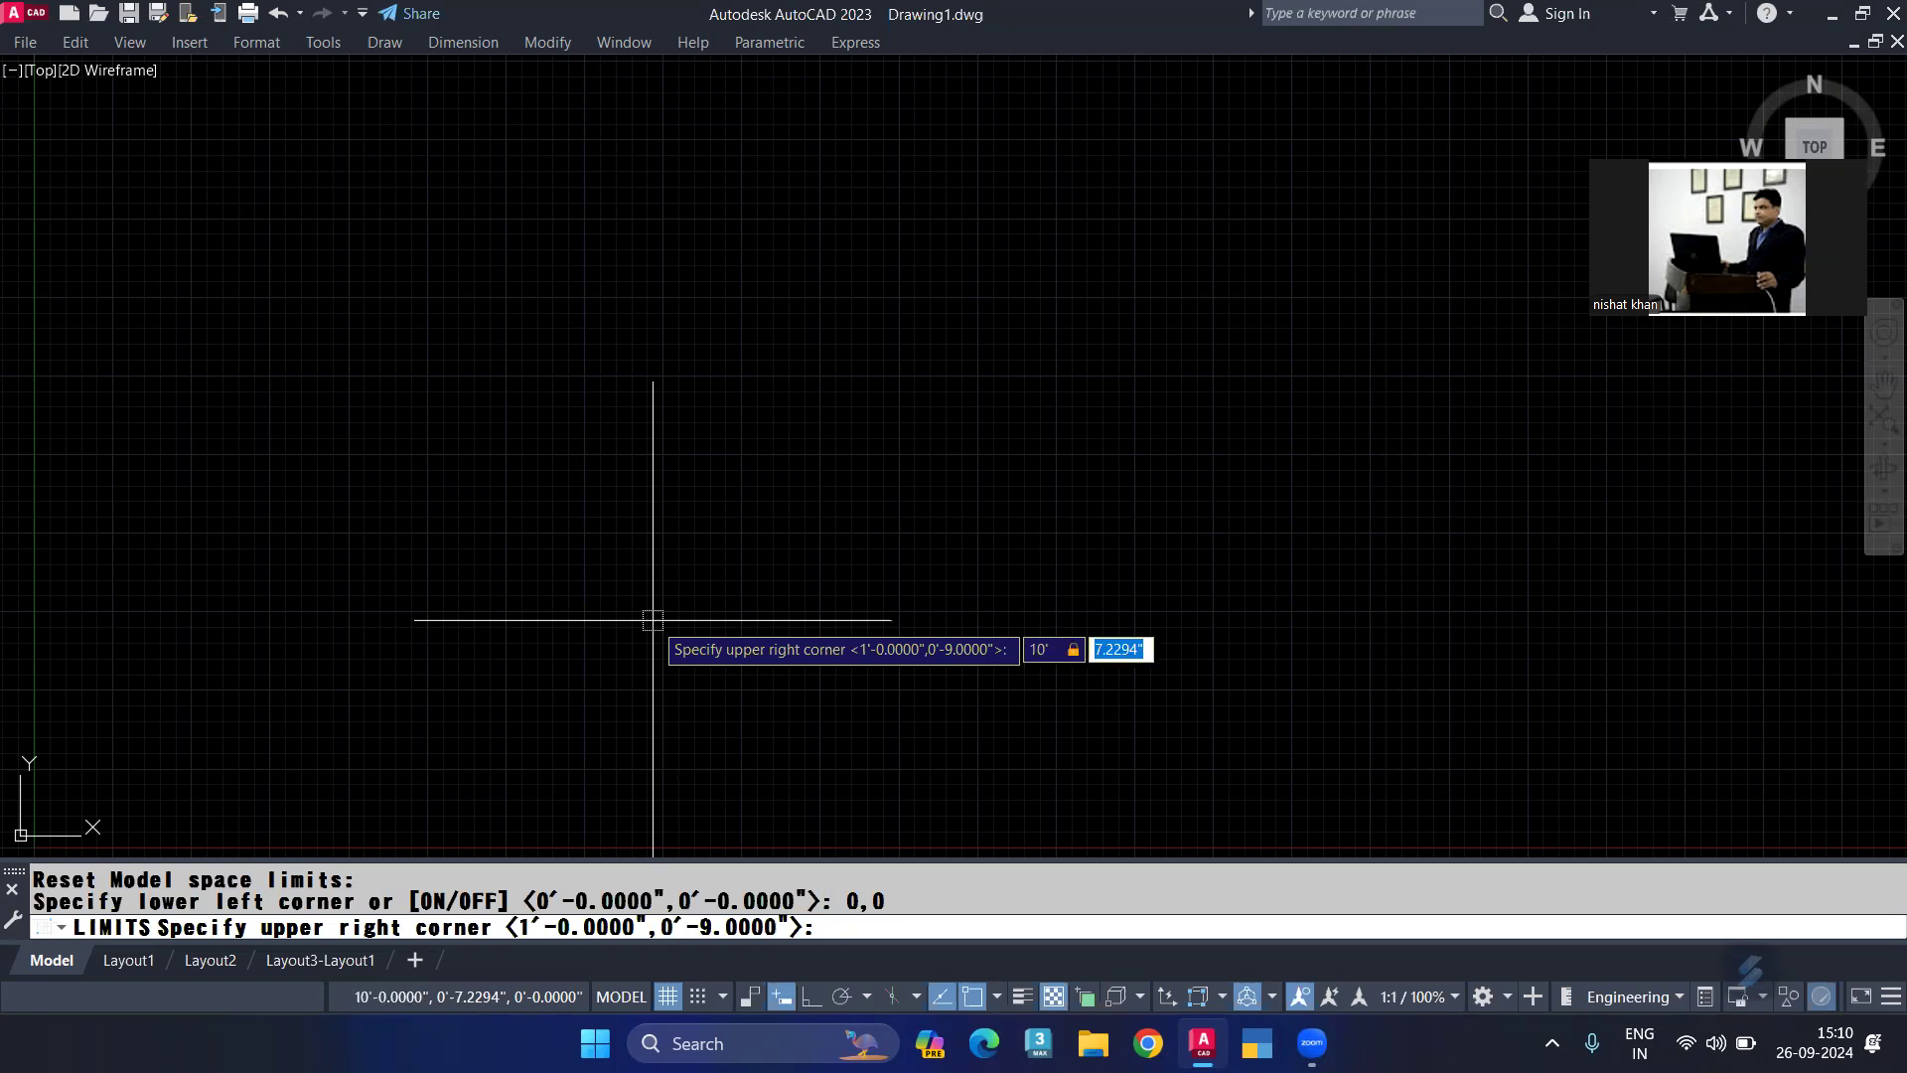
{"action": "type", "text": "8'"}
{"action": "key", "text": "Return"}
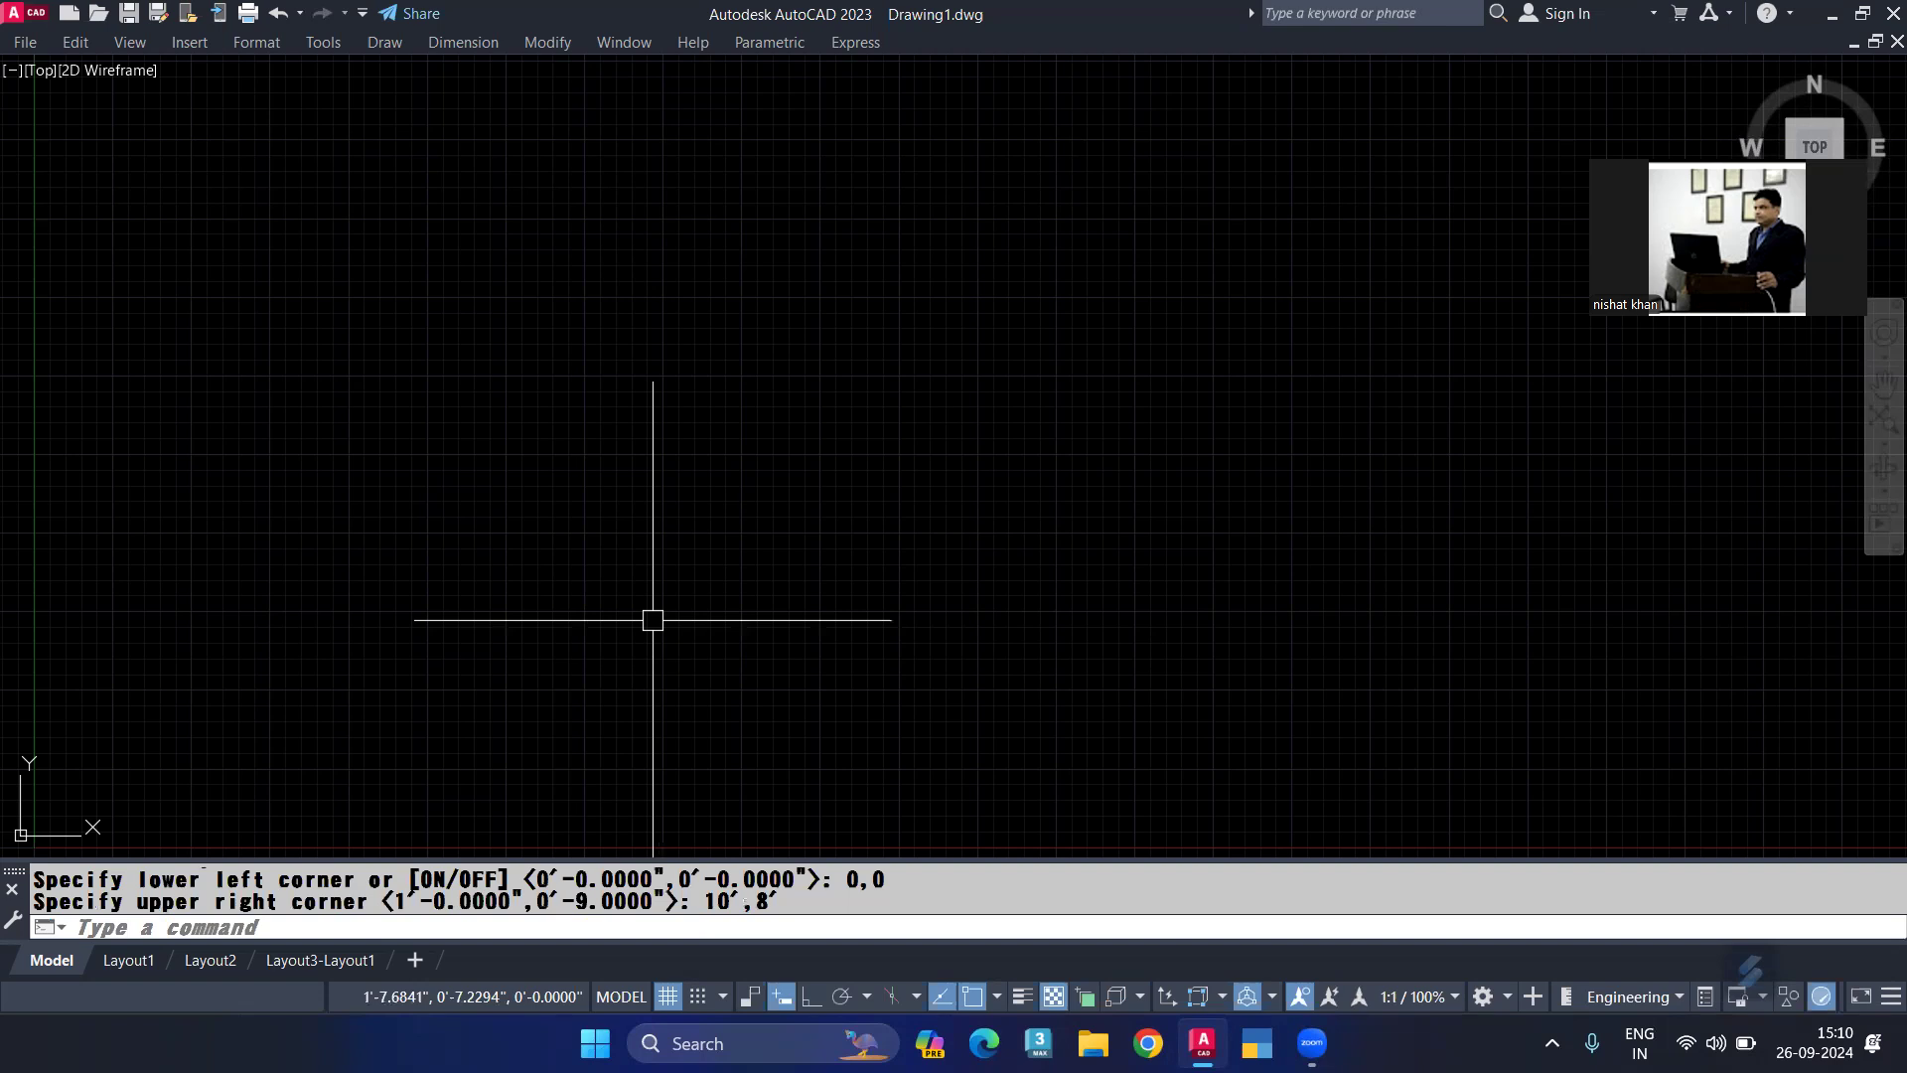
Step: Zoom All so the full drawing limits fit in the view
{"action": "type", "text": "z"}
{"action": "key", "text": "Return"}
{"action": "type", "text": "a"}
{"action": "key", "text": "Return"}
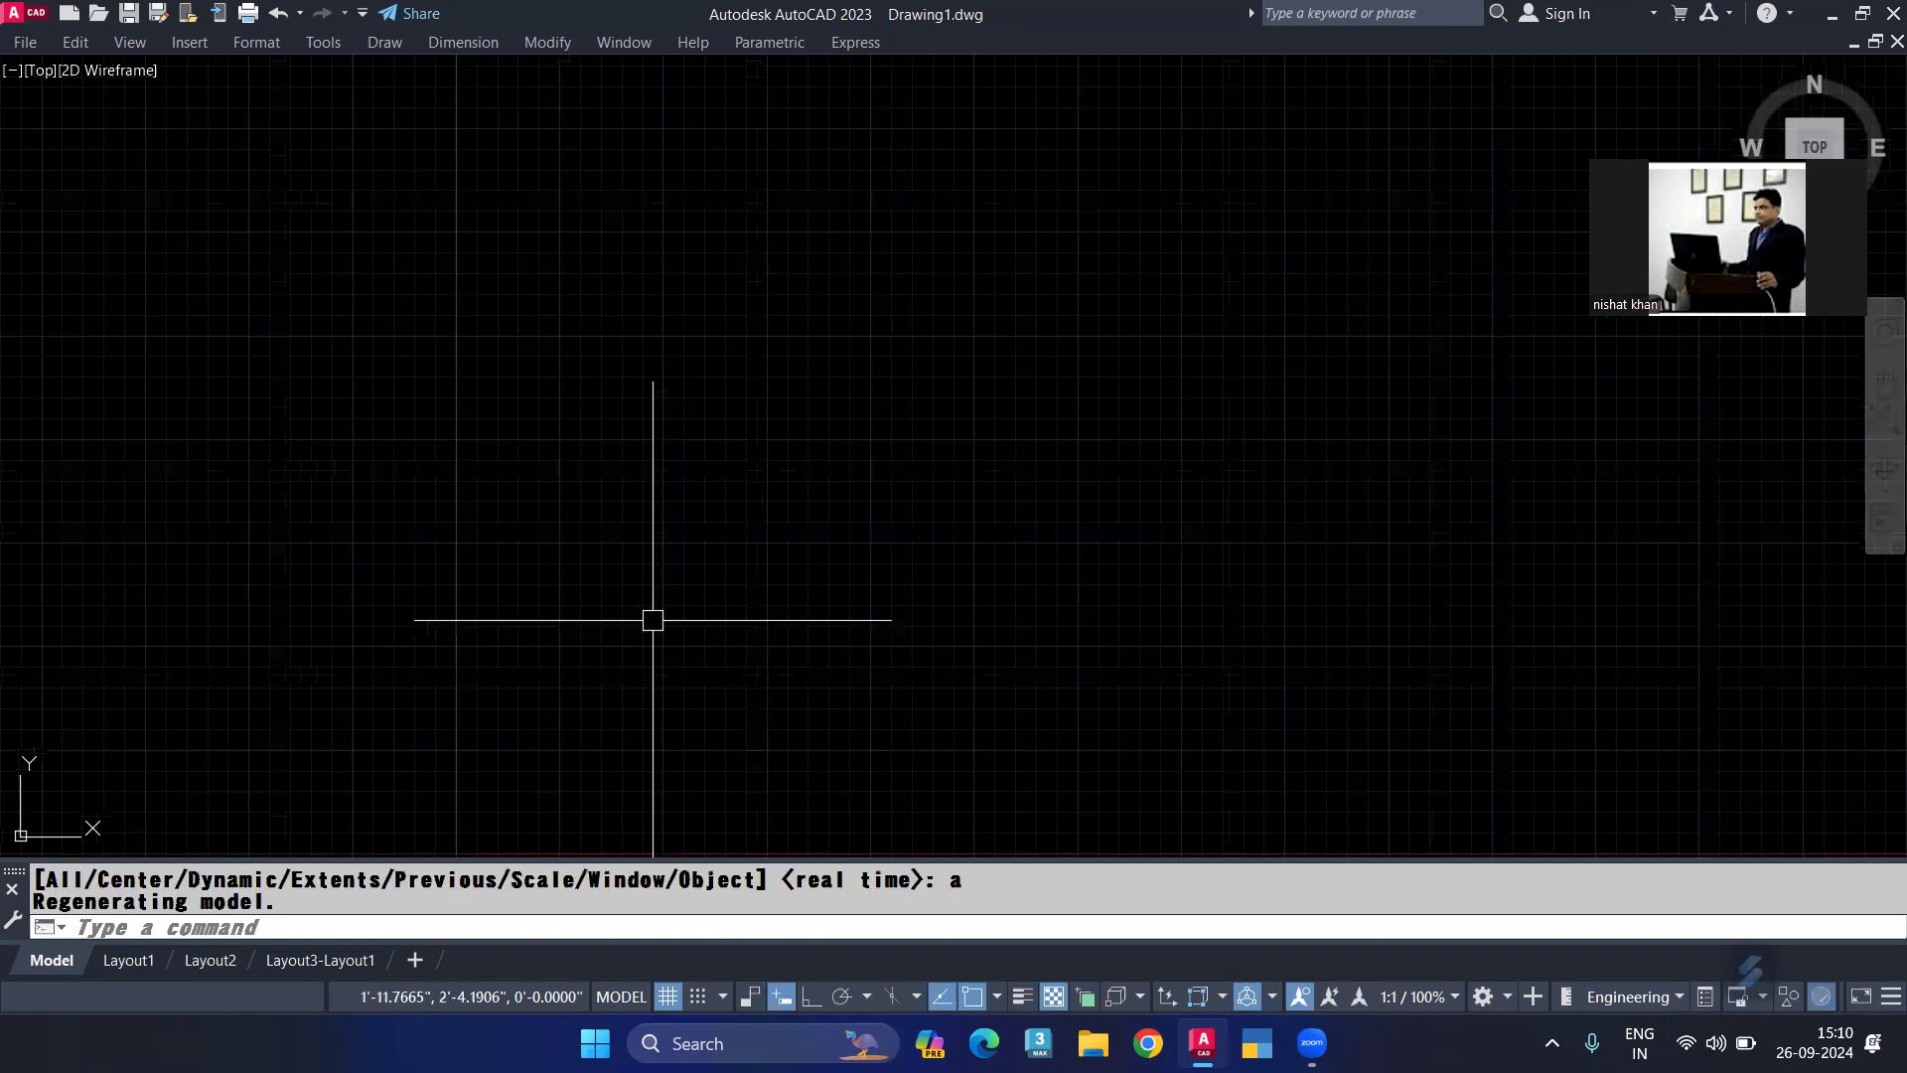
{"action": "mouse_move", "coordinate": [758, 668]}
{"action": "middle_mouse_down"}
{"action": "mouse_move", "coordinate": [940, 554]}
{"action": "mouse_move", "coordinate": [650, 555]}
{"action": "middle_mouse_up"}
{"action": "type", "text": "rec"}
{"action": "key", "text": "Return"}
{"action": "left_click", "coordinate": [633, 604]}
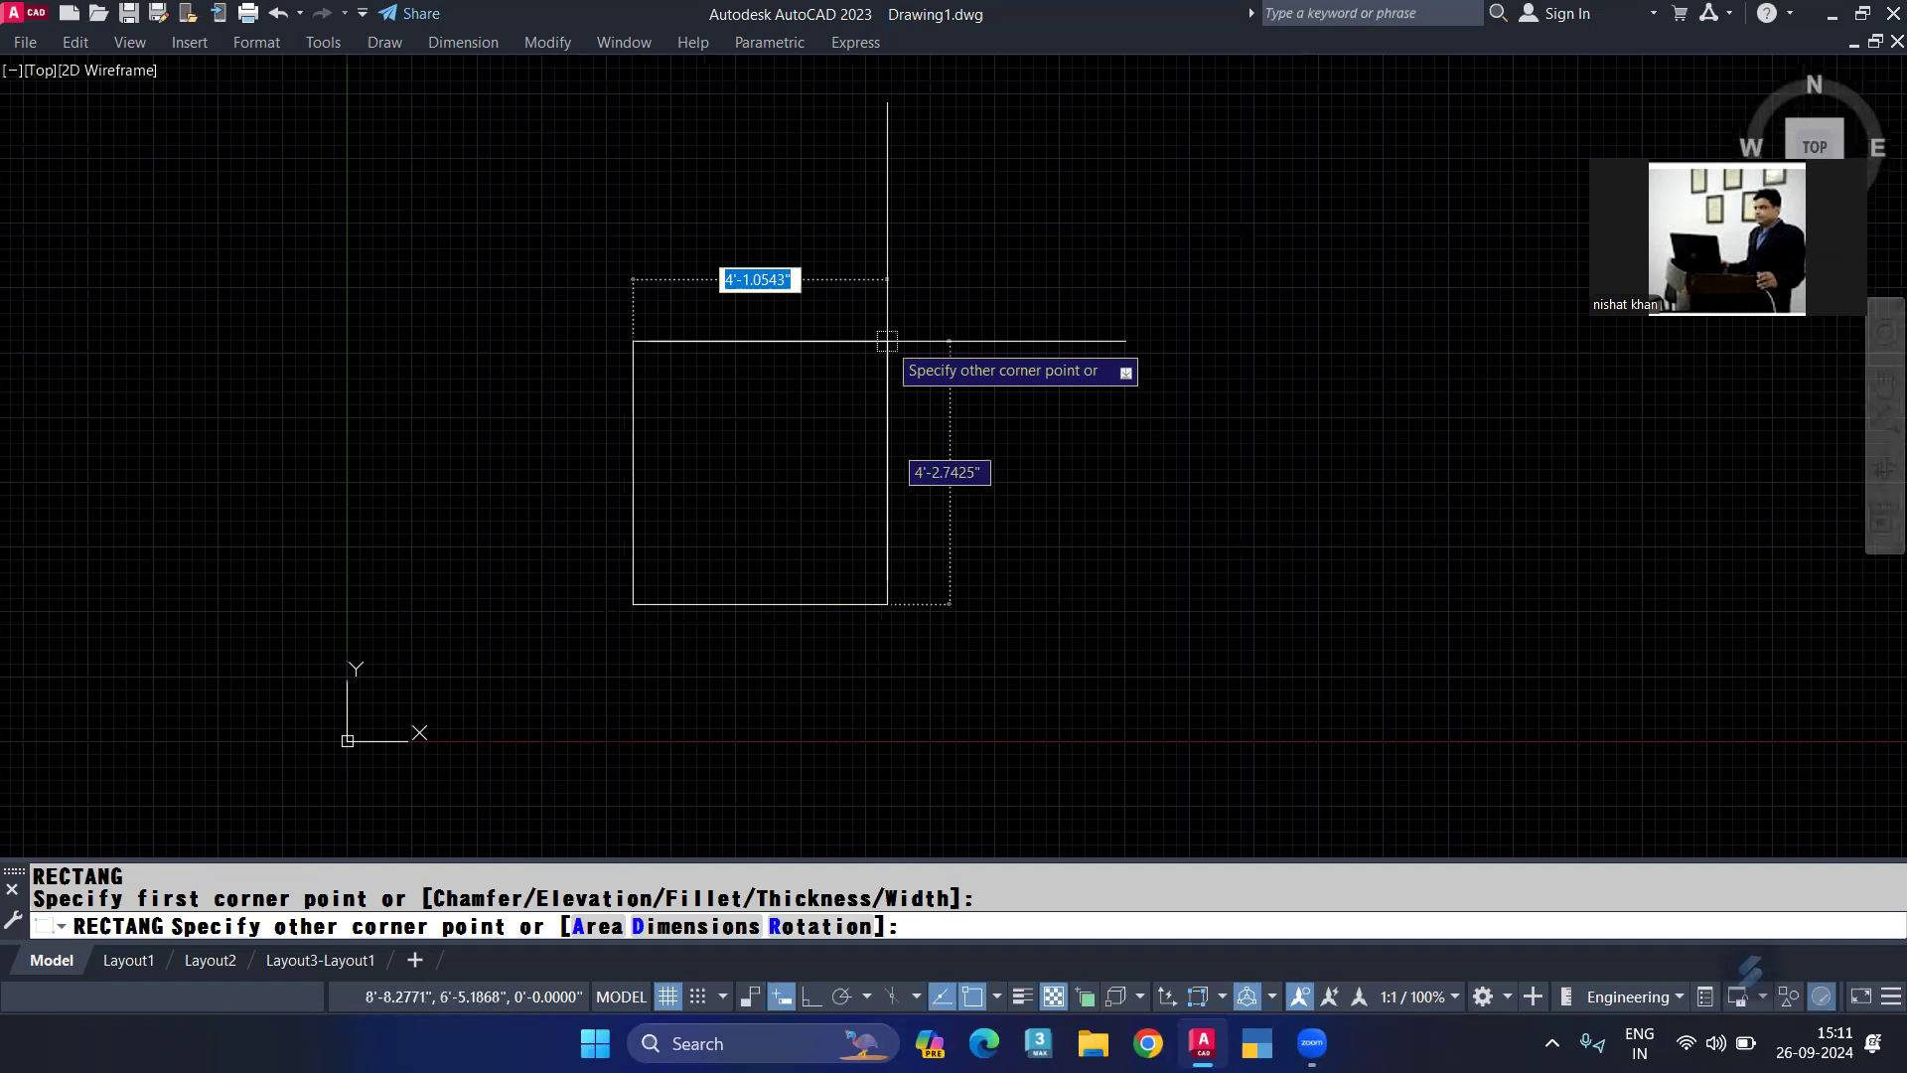
{"action": "key", "text": "F8"}
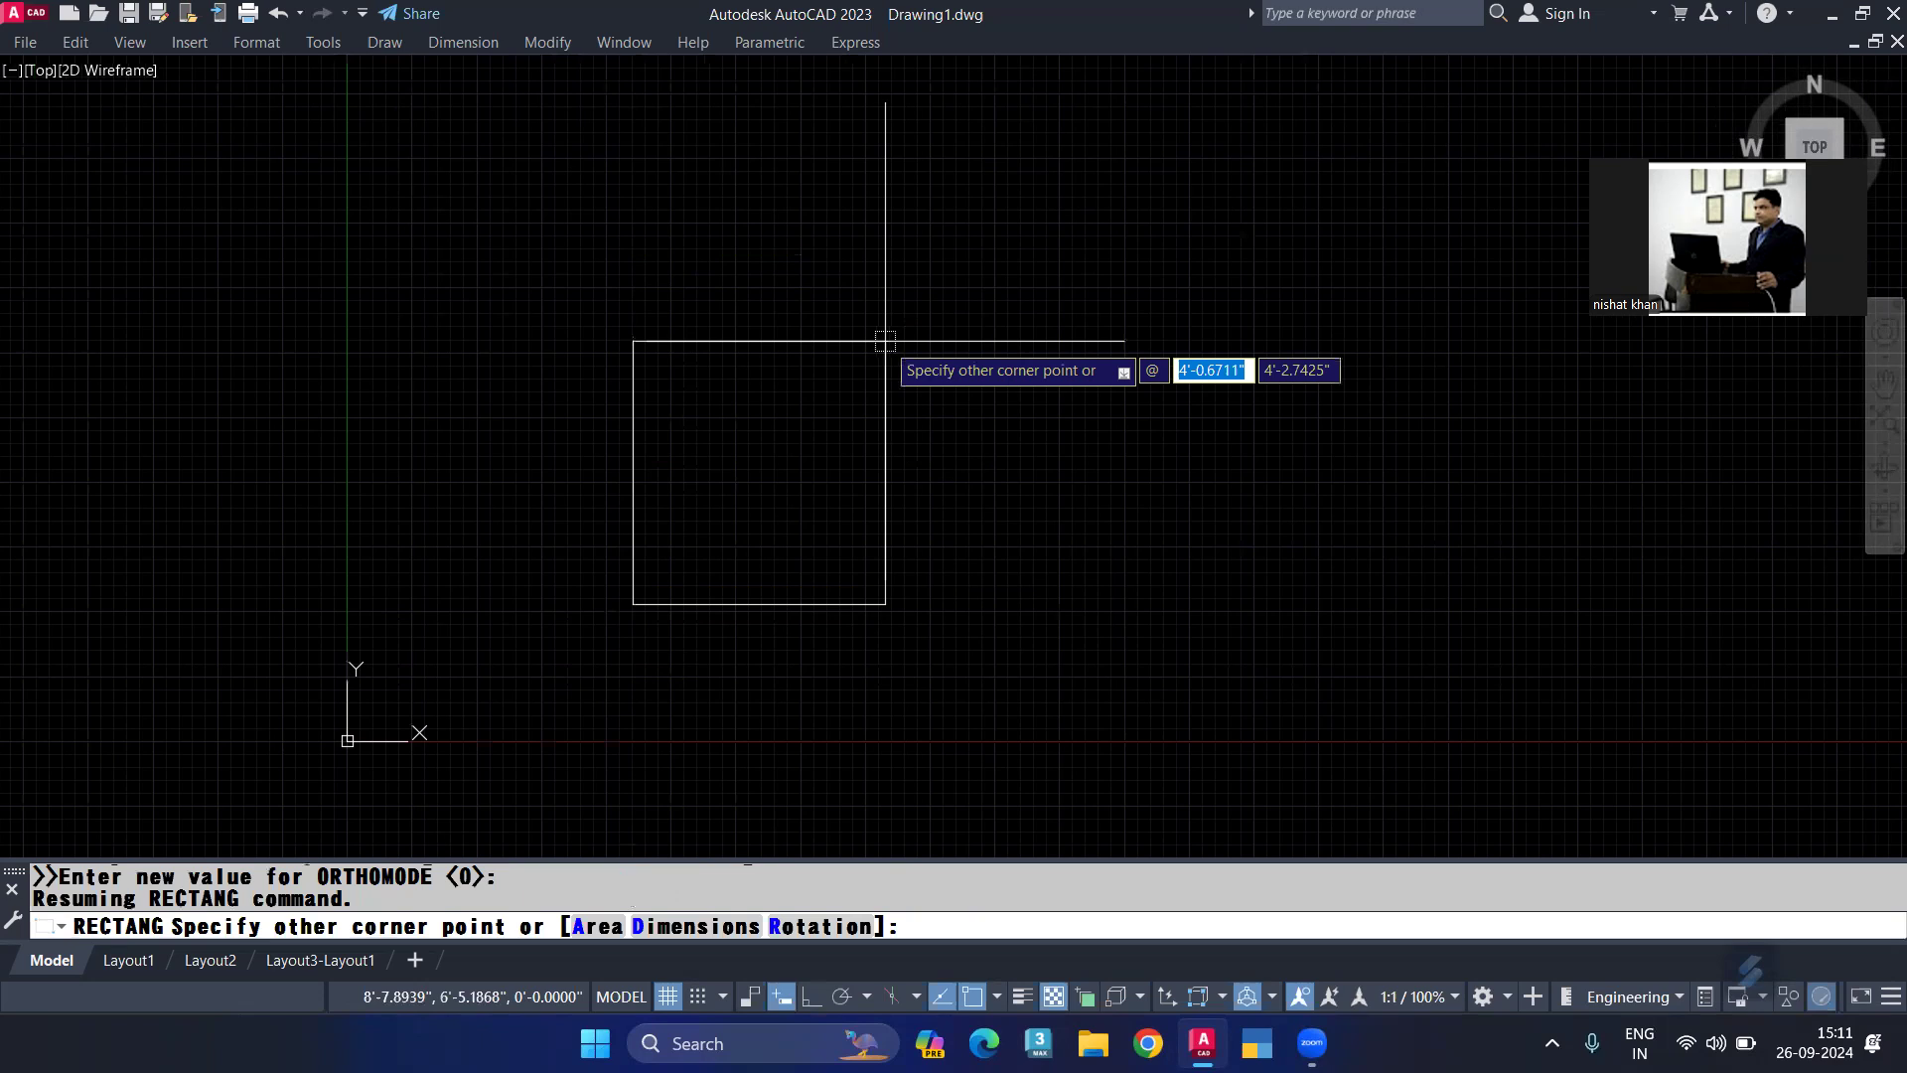
{"action": "type", "text": "12"}
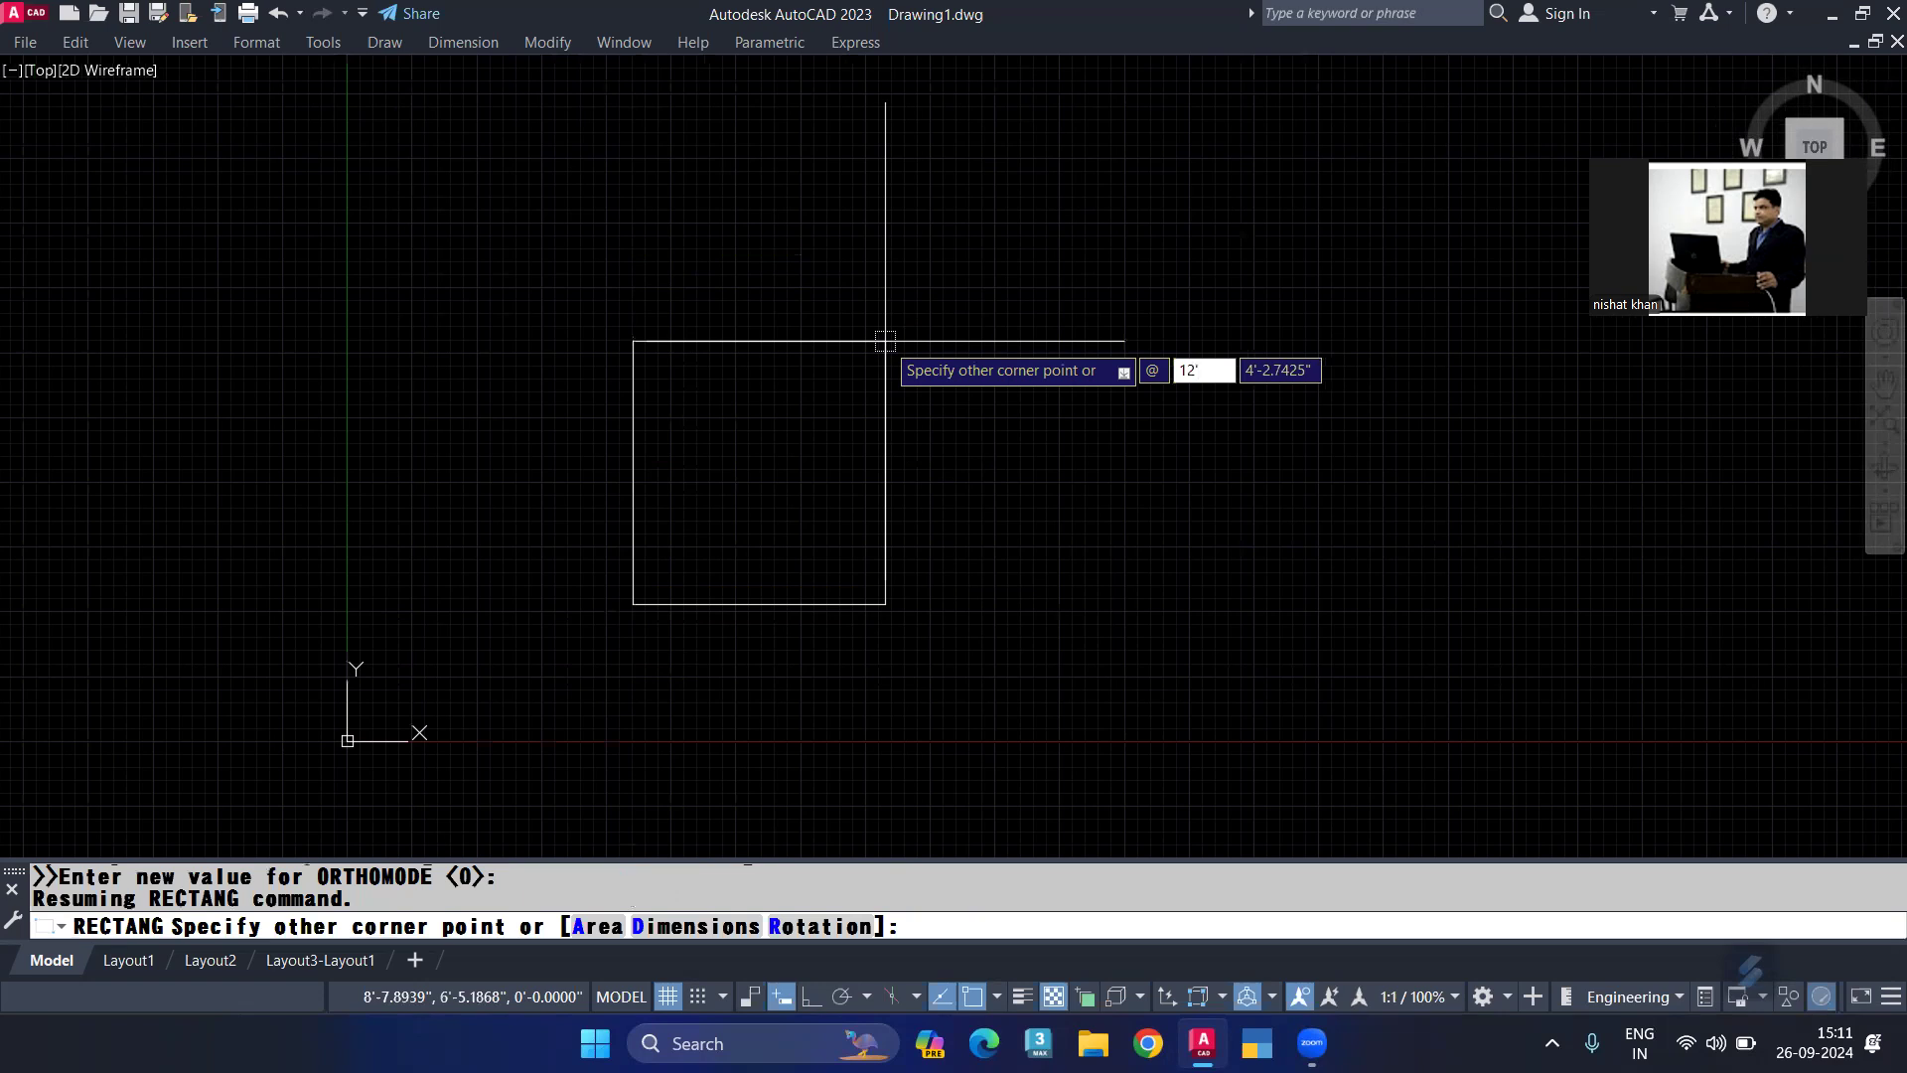
{"action": "type", "text": "'m"}
{"action": "key", "text": "BackSpace"}
{"action": "key", "text": "Tab"}
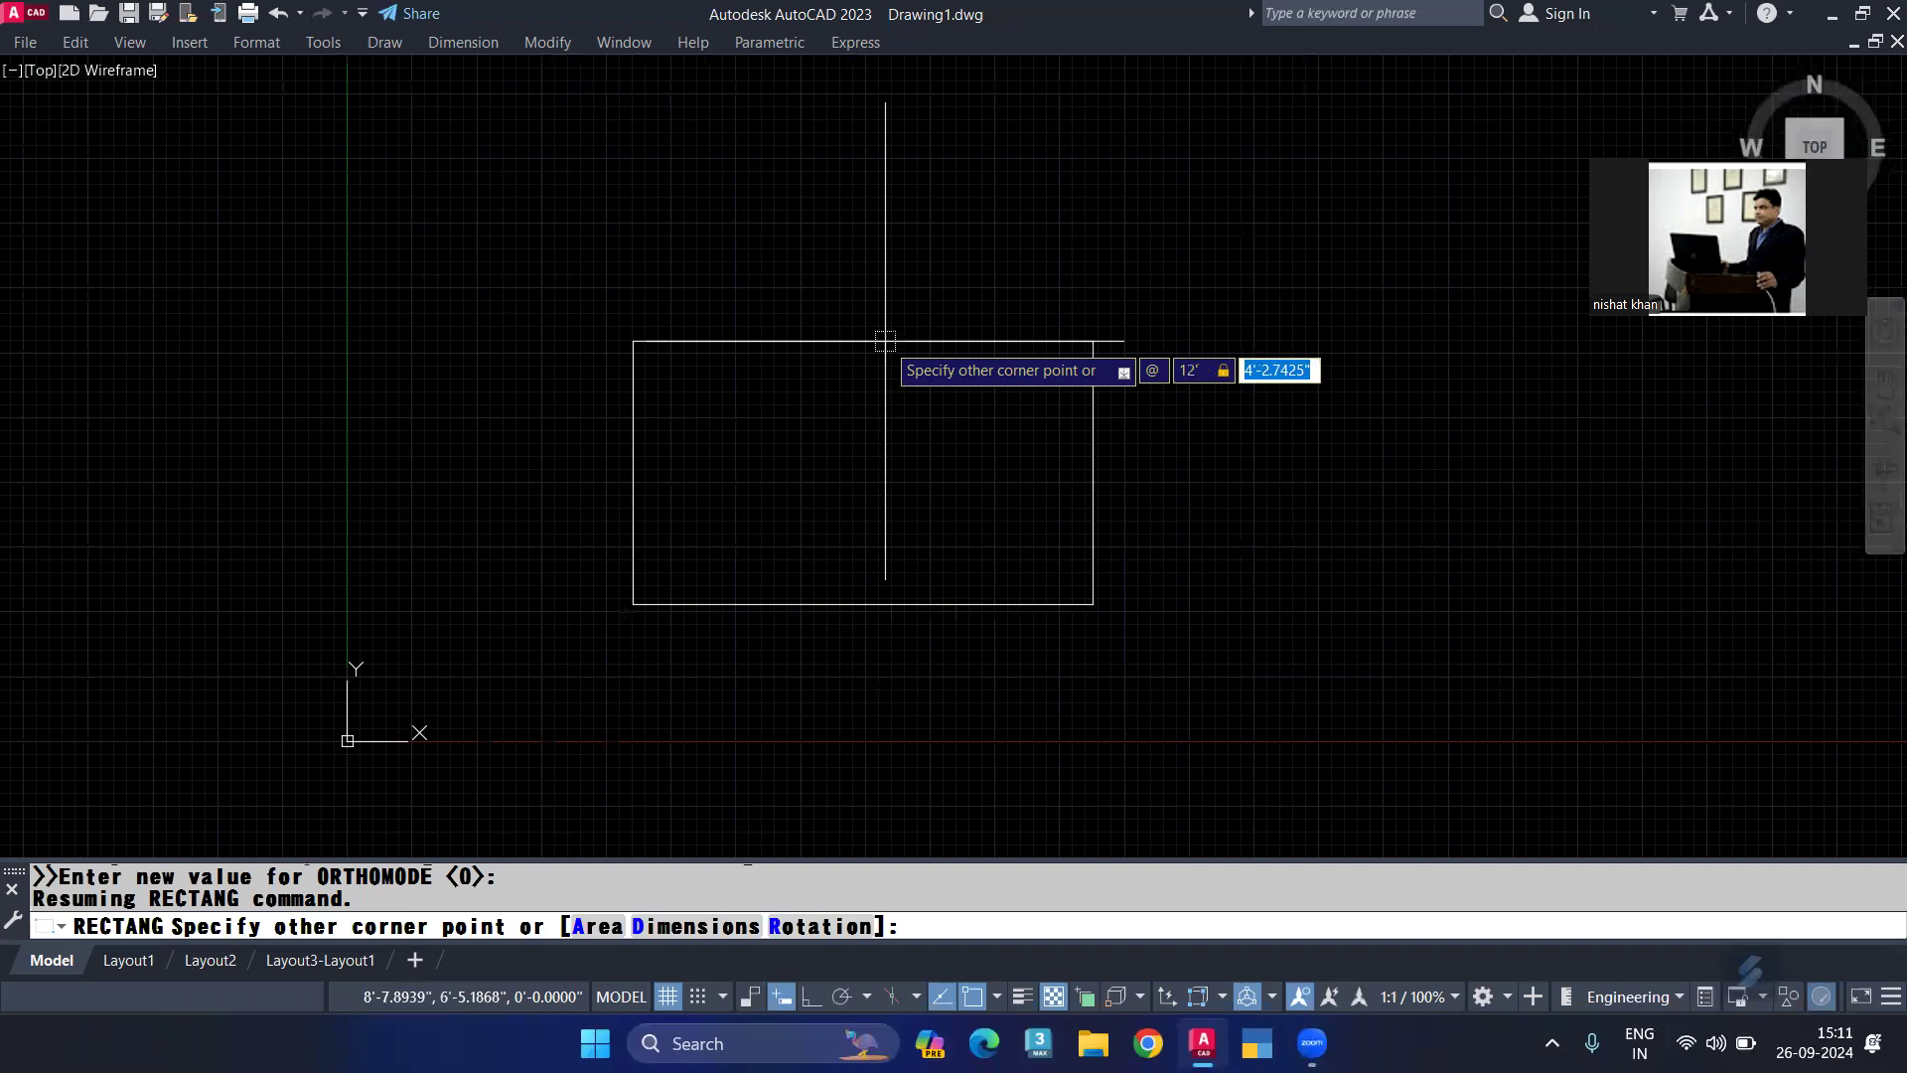
{"action": "type", "text": "8"}
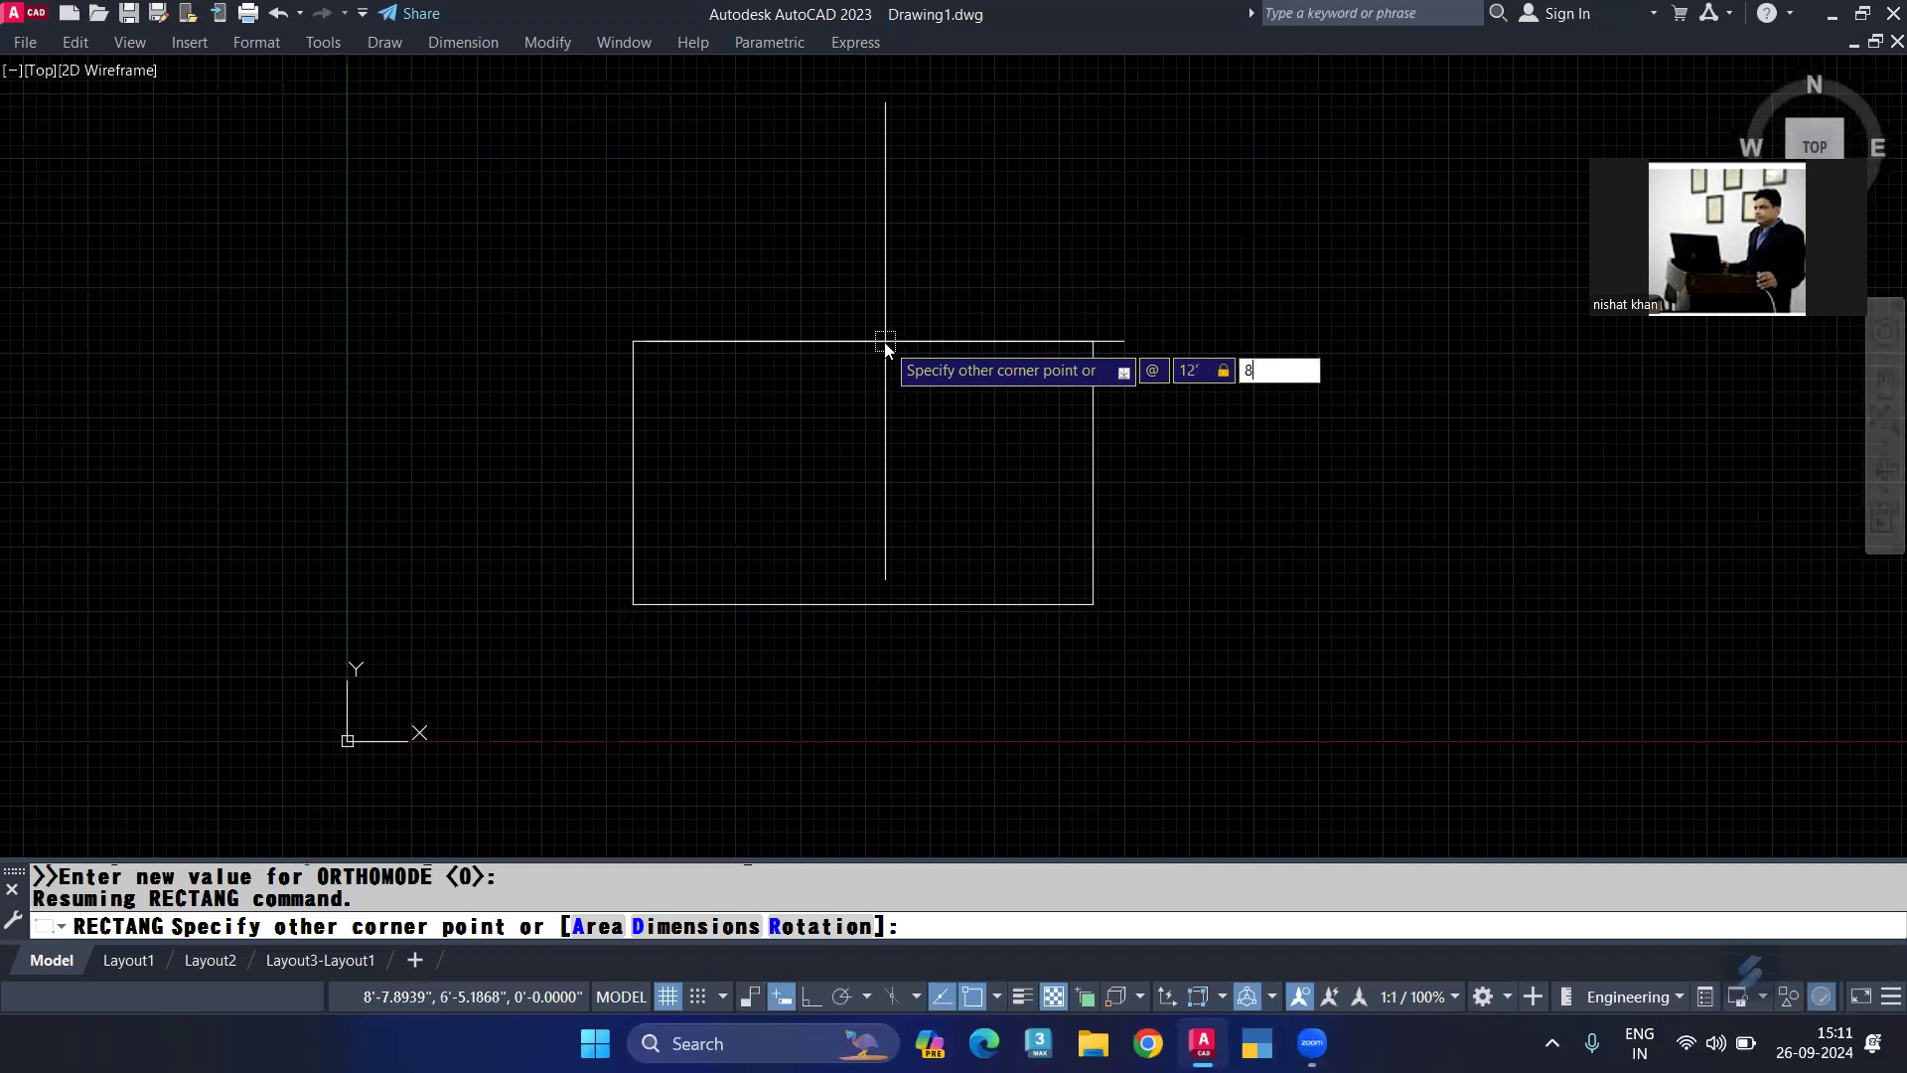
{"action": "type", "text": "'"}
{"action": "key", "text": "Return"}
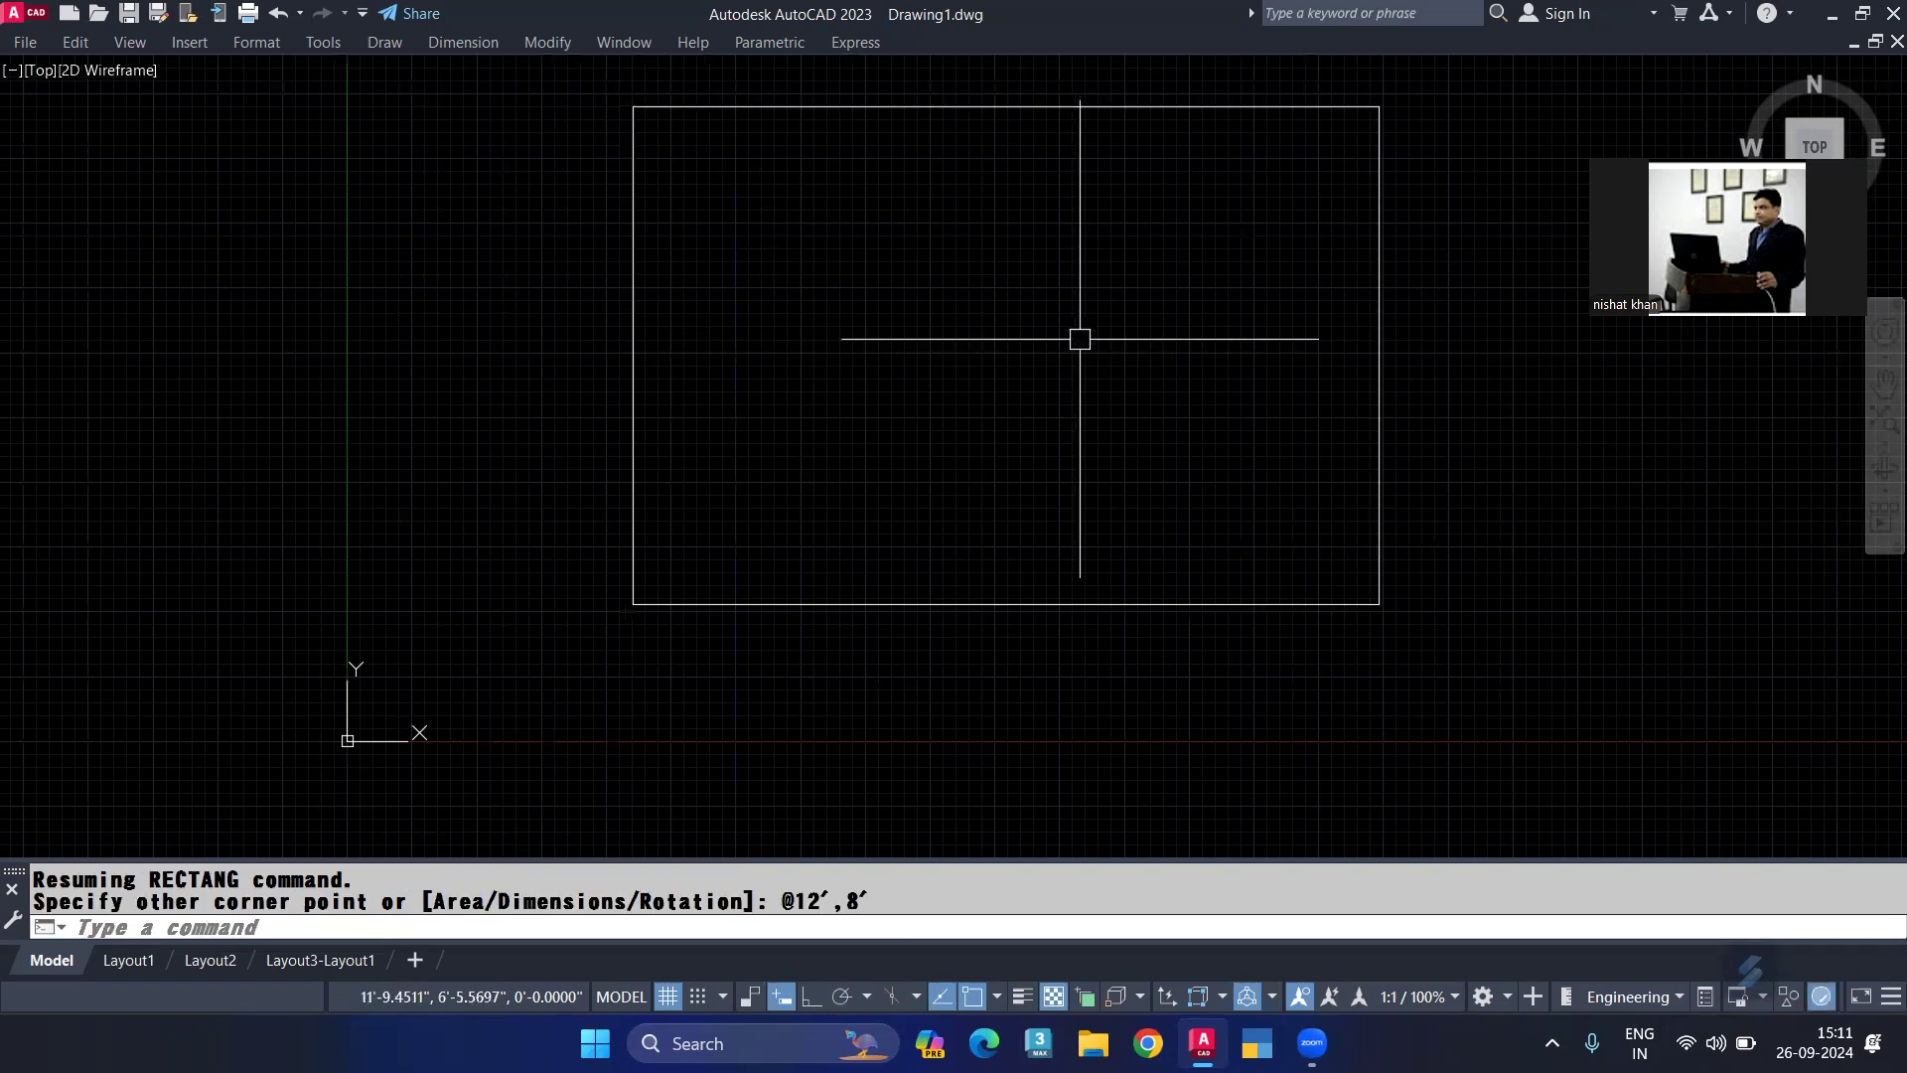
Step: Offset the 12' × 8' rectangle 9 inches outward to create the outer wall line
{"action": "left_click", "coordinate": [933, 106]}
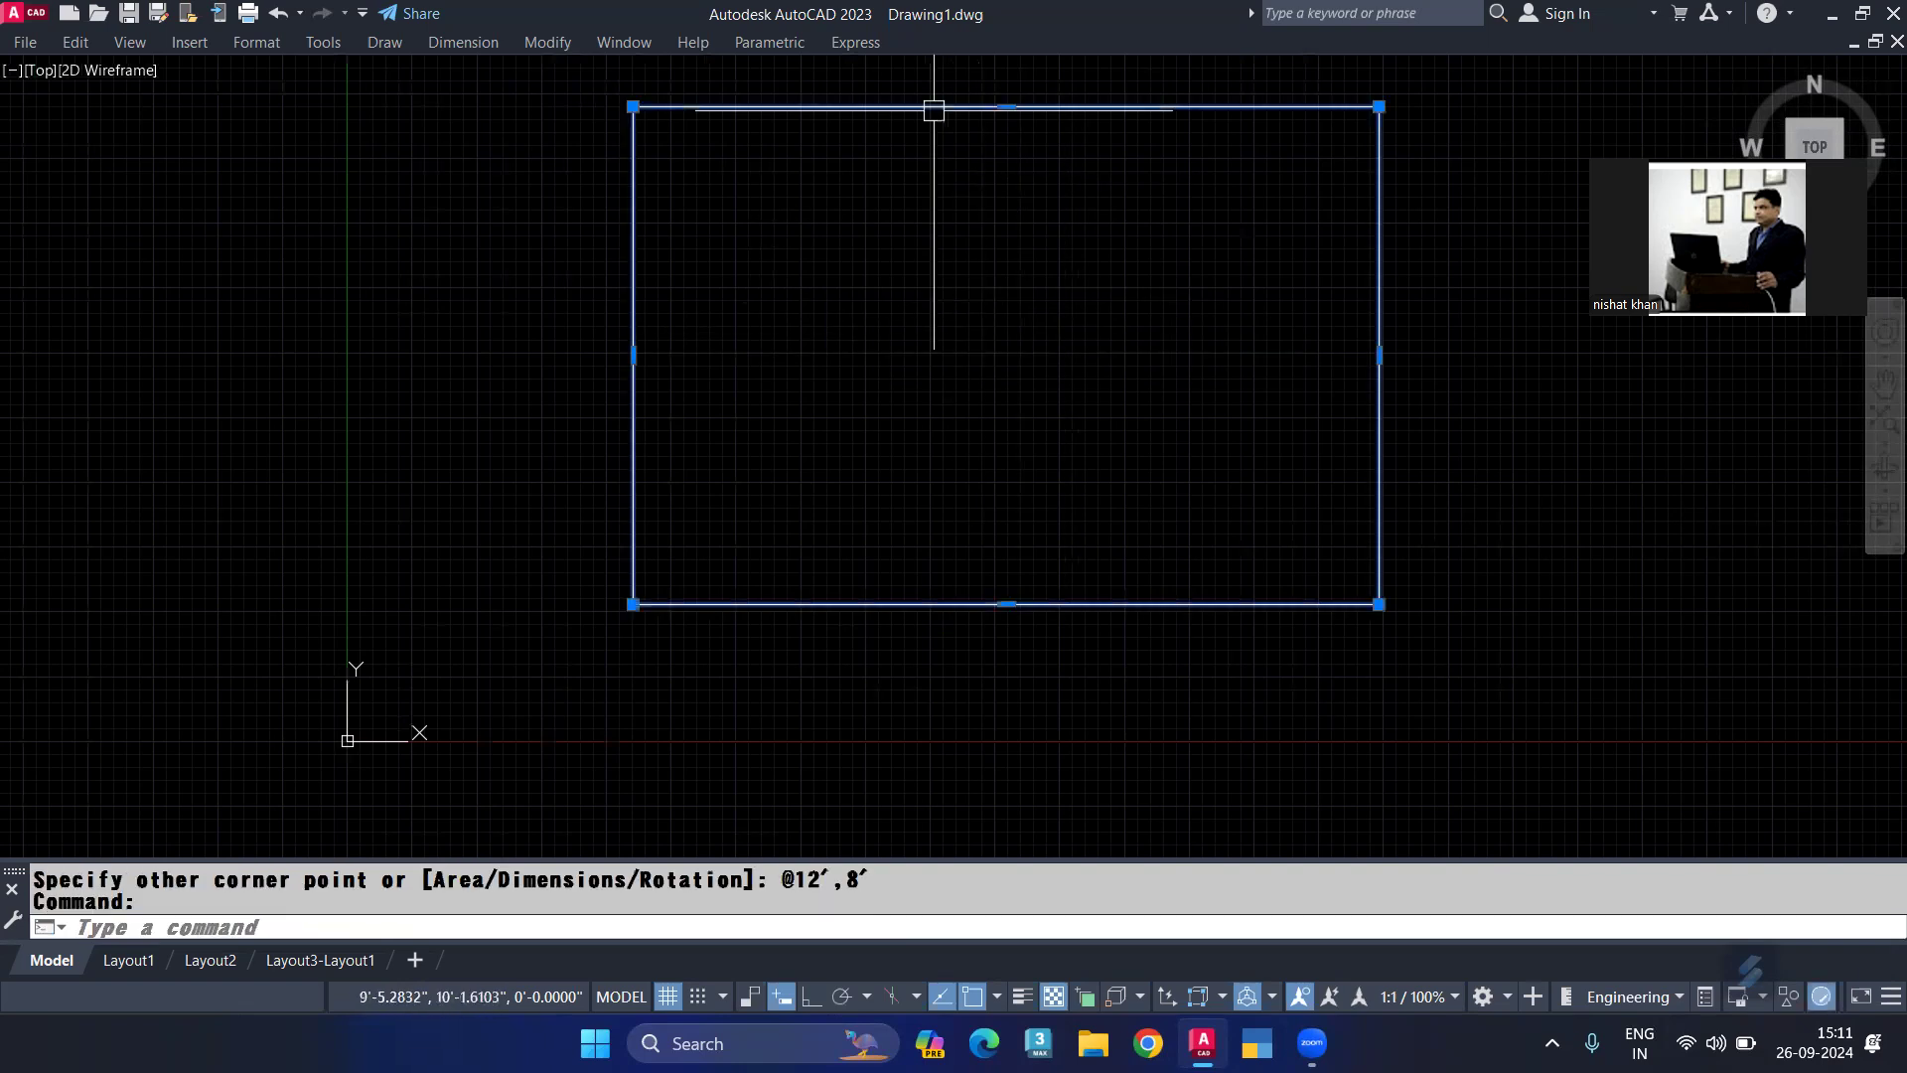
{"action": "middle_click_drag", "start_coordinate": [871, 301], "coordinate": [417, 303]}
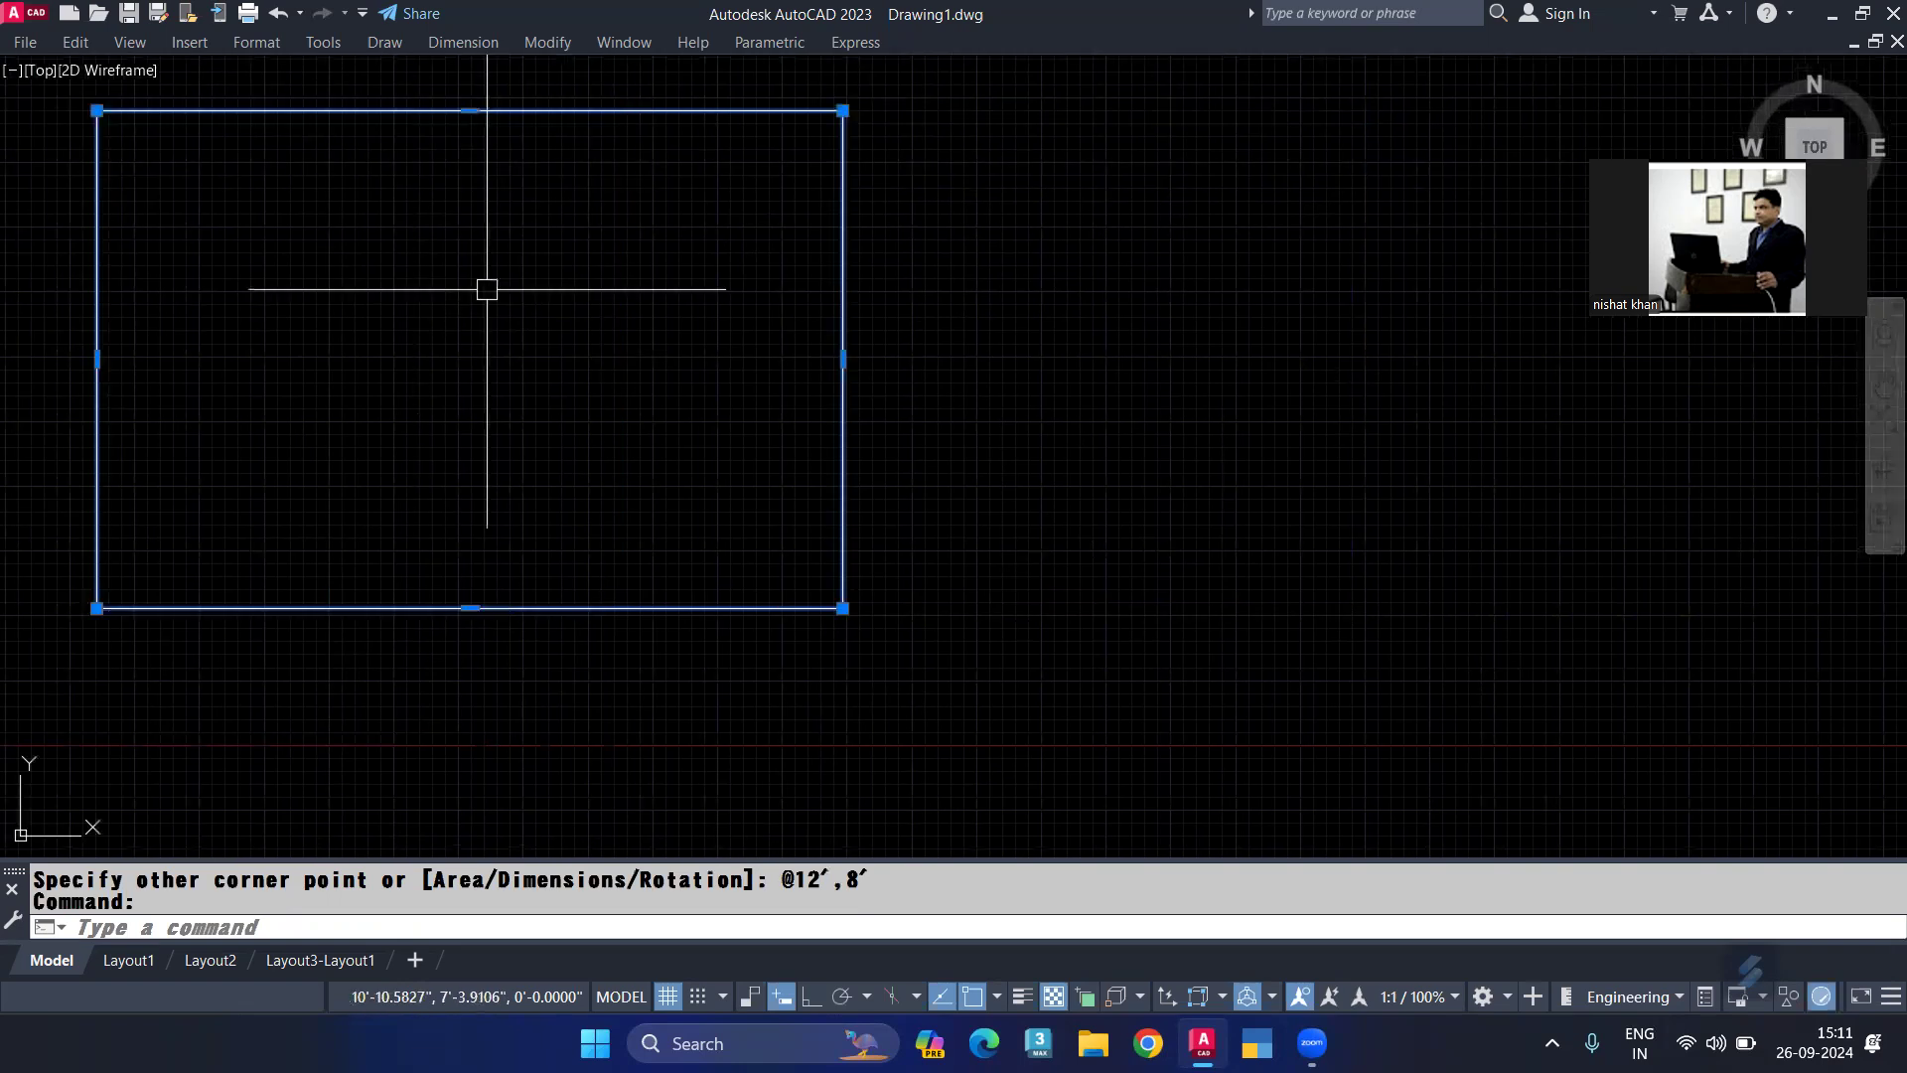
{"action": "middle_click_drag", "start_coordinate": [473, 350], "coordinate": [666, 385]}
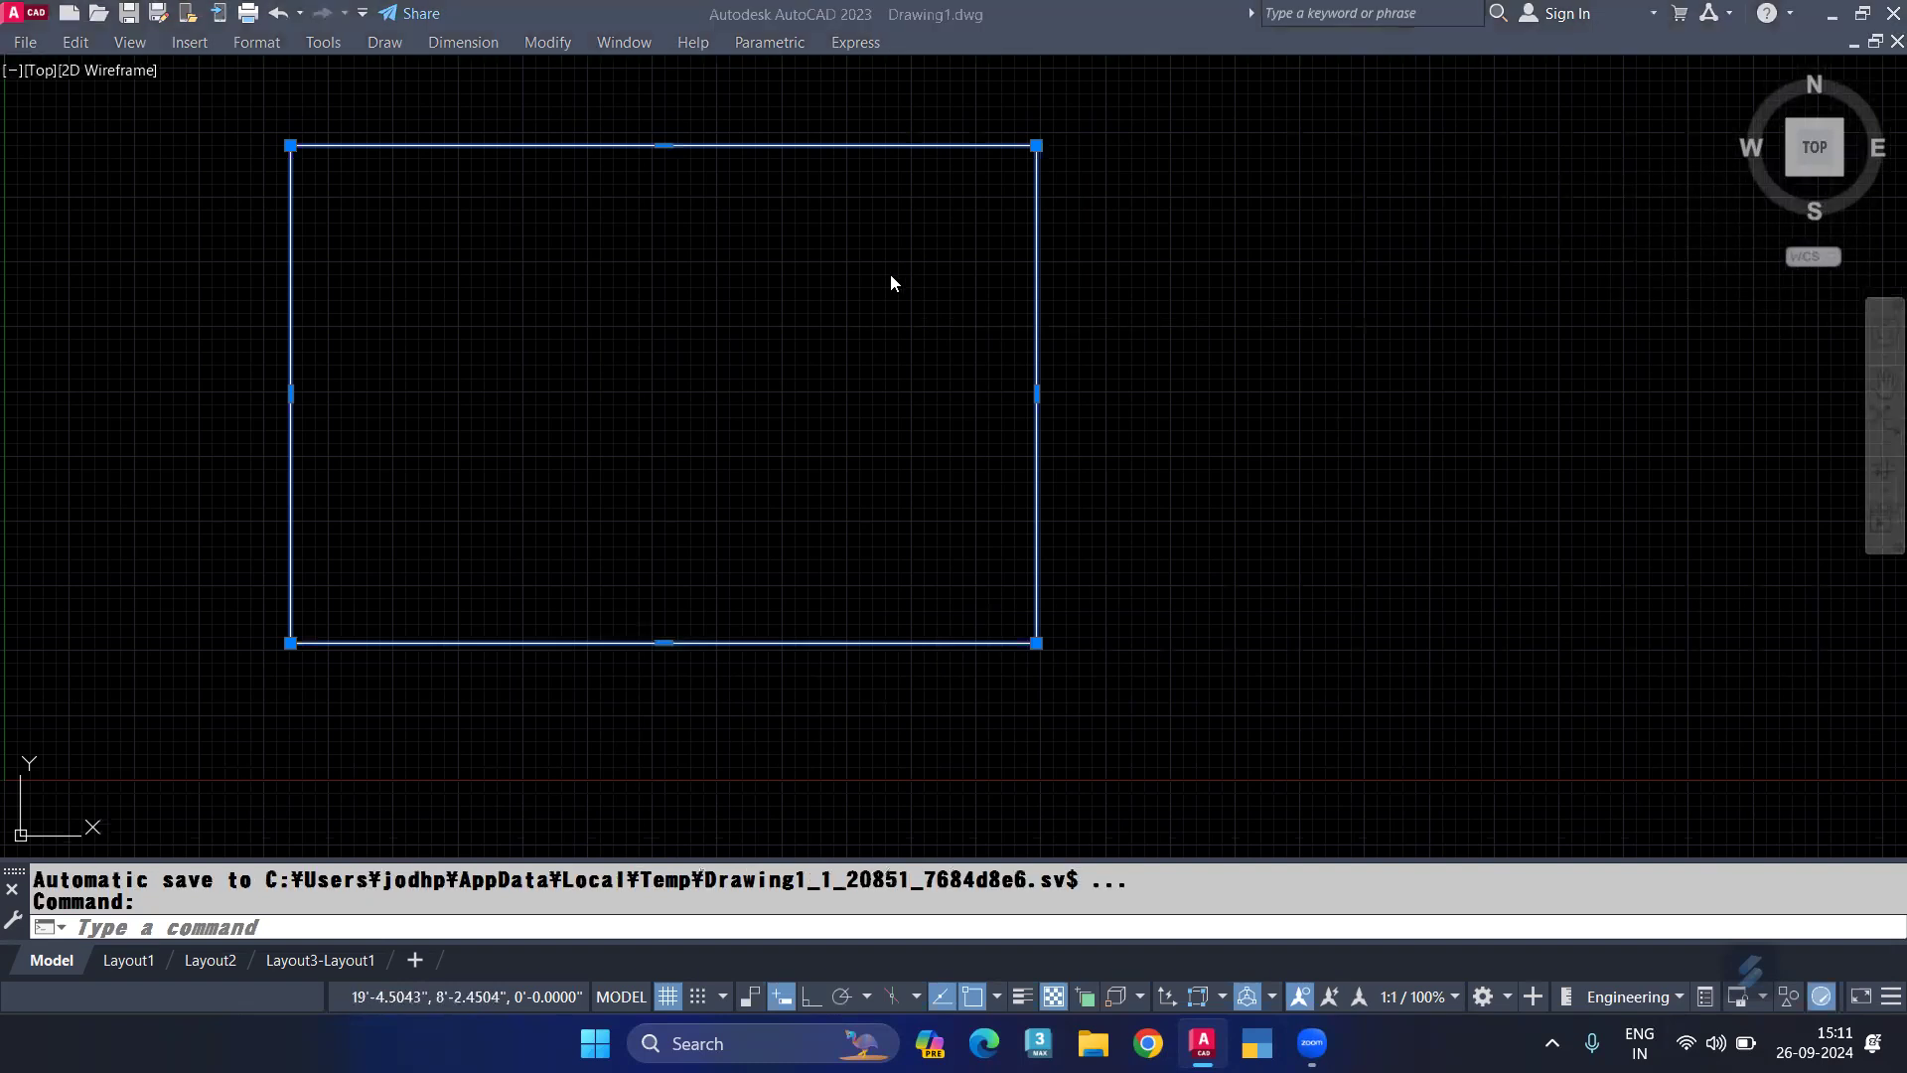
{"action": "middle_click_drag", "start_coordinate": [770, 366], "coordinate": [780, 400]}
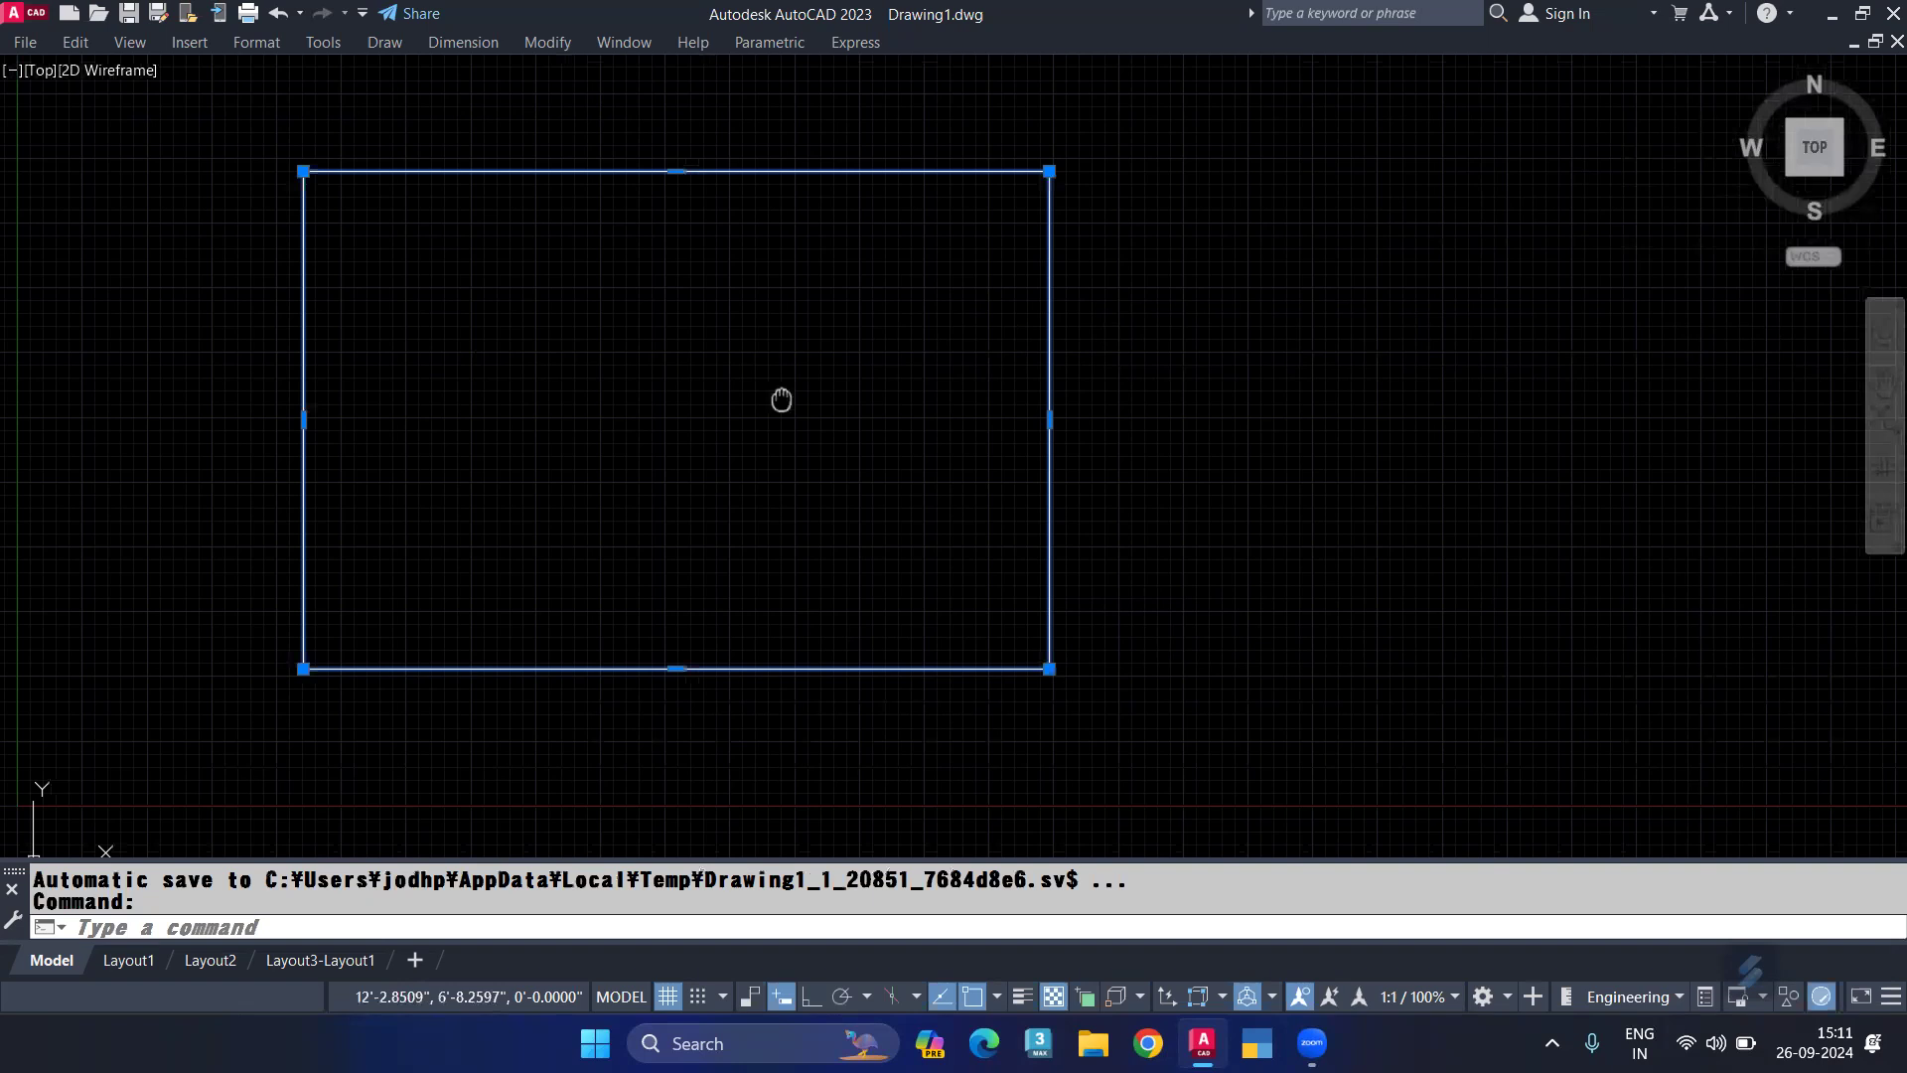
{"action": "type", "text": "o"}
{"action": "key", "text": "Return"}
{"action": "type", "text": "9"}
{"action": "key", "text": "Return"}
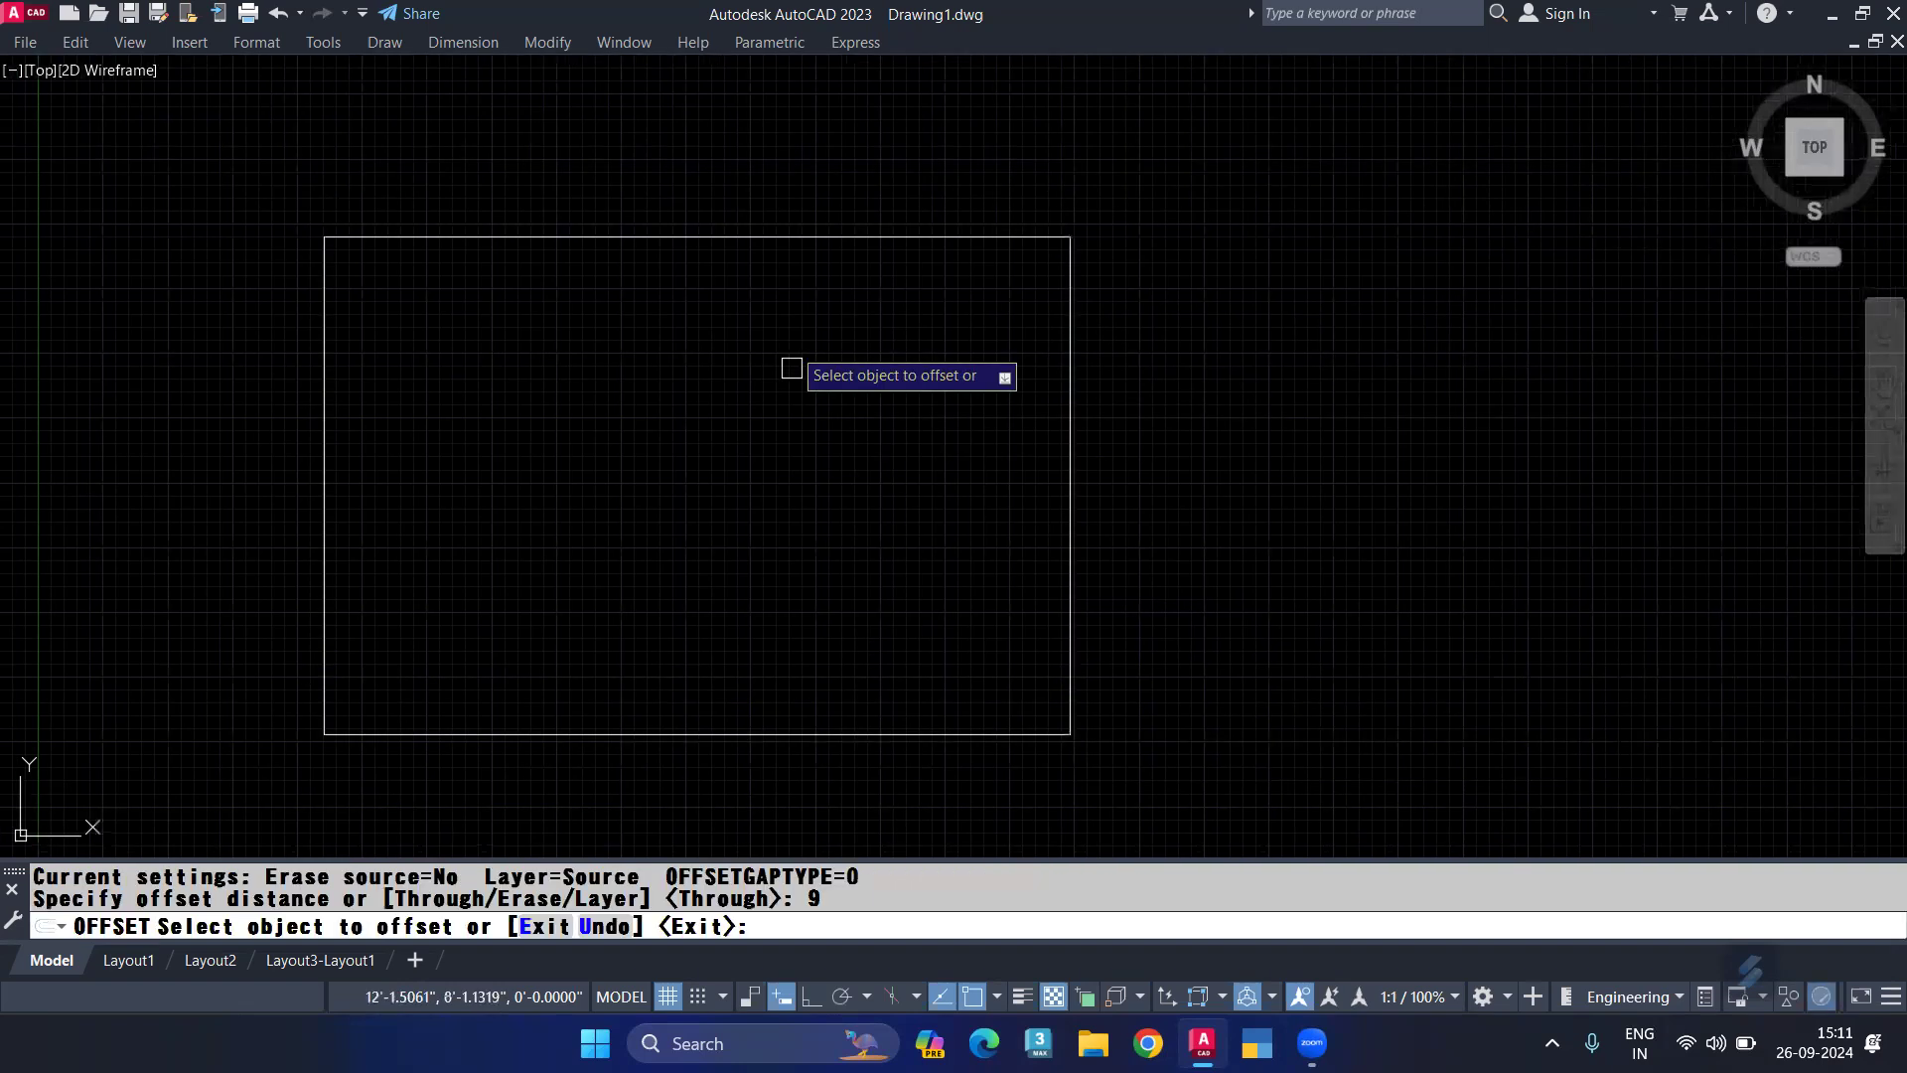
{"action": "left_click", "coordinate": [793, 237]}
{"action": "left_click", "coordinate": [800, 198]}
{"action": "key", "text": "Return"}
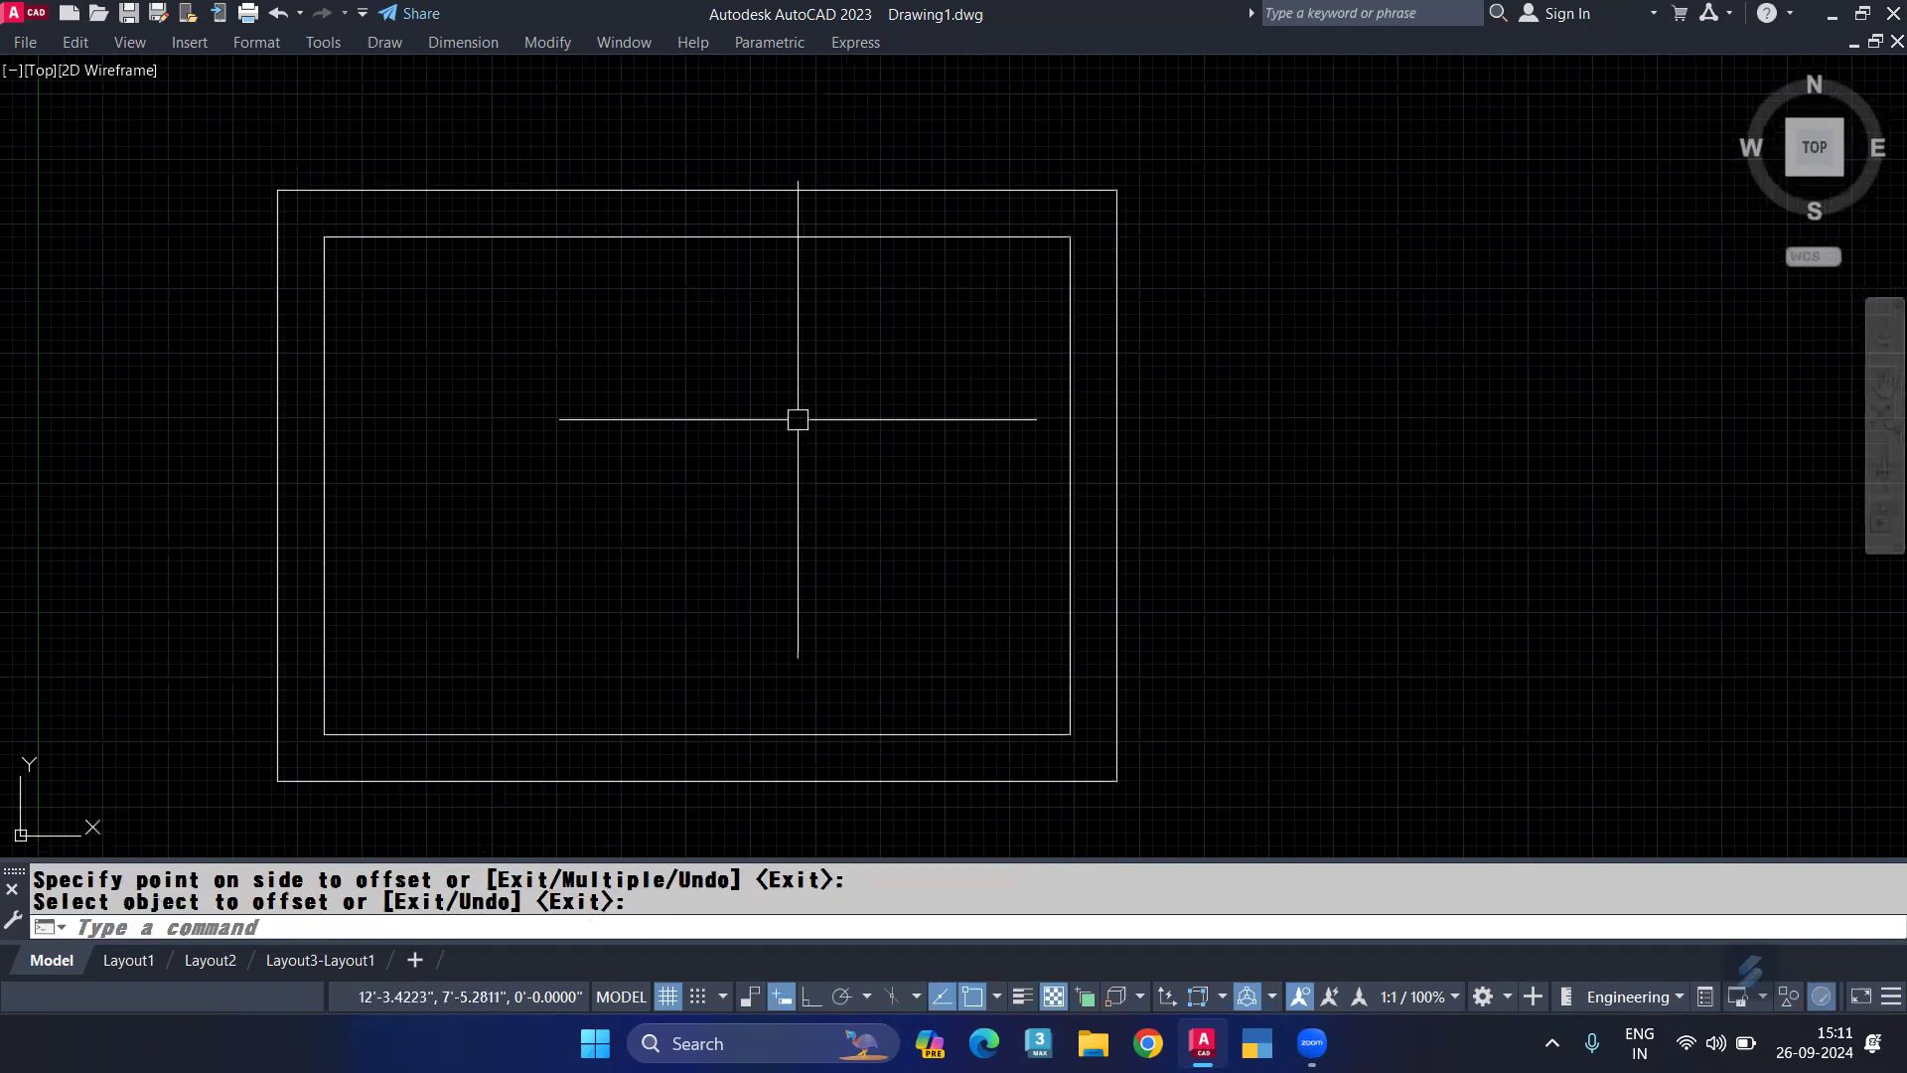
{"action": "middle_click_drag", "start_coordinate": [791, 438], "coordinate": [829, 407]}
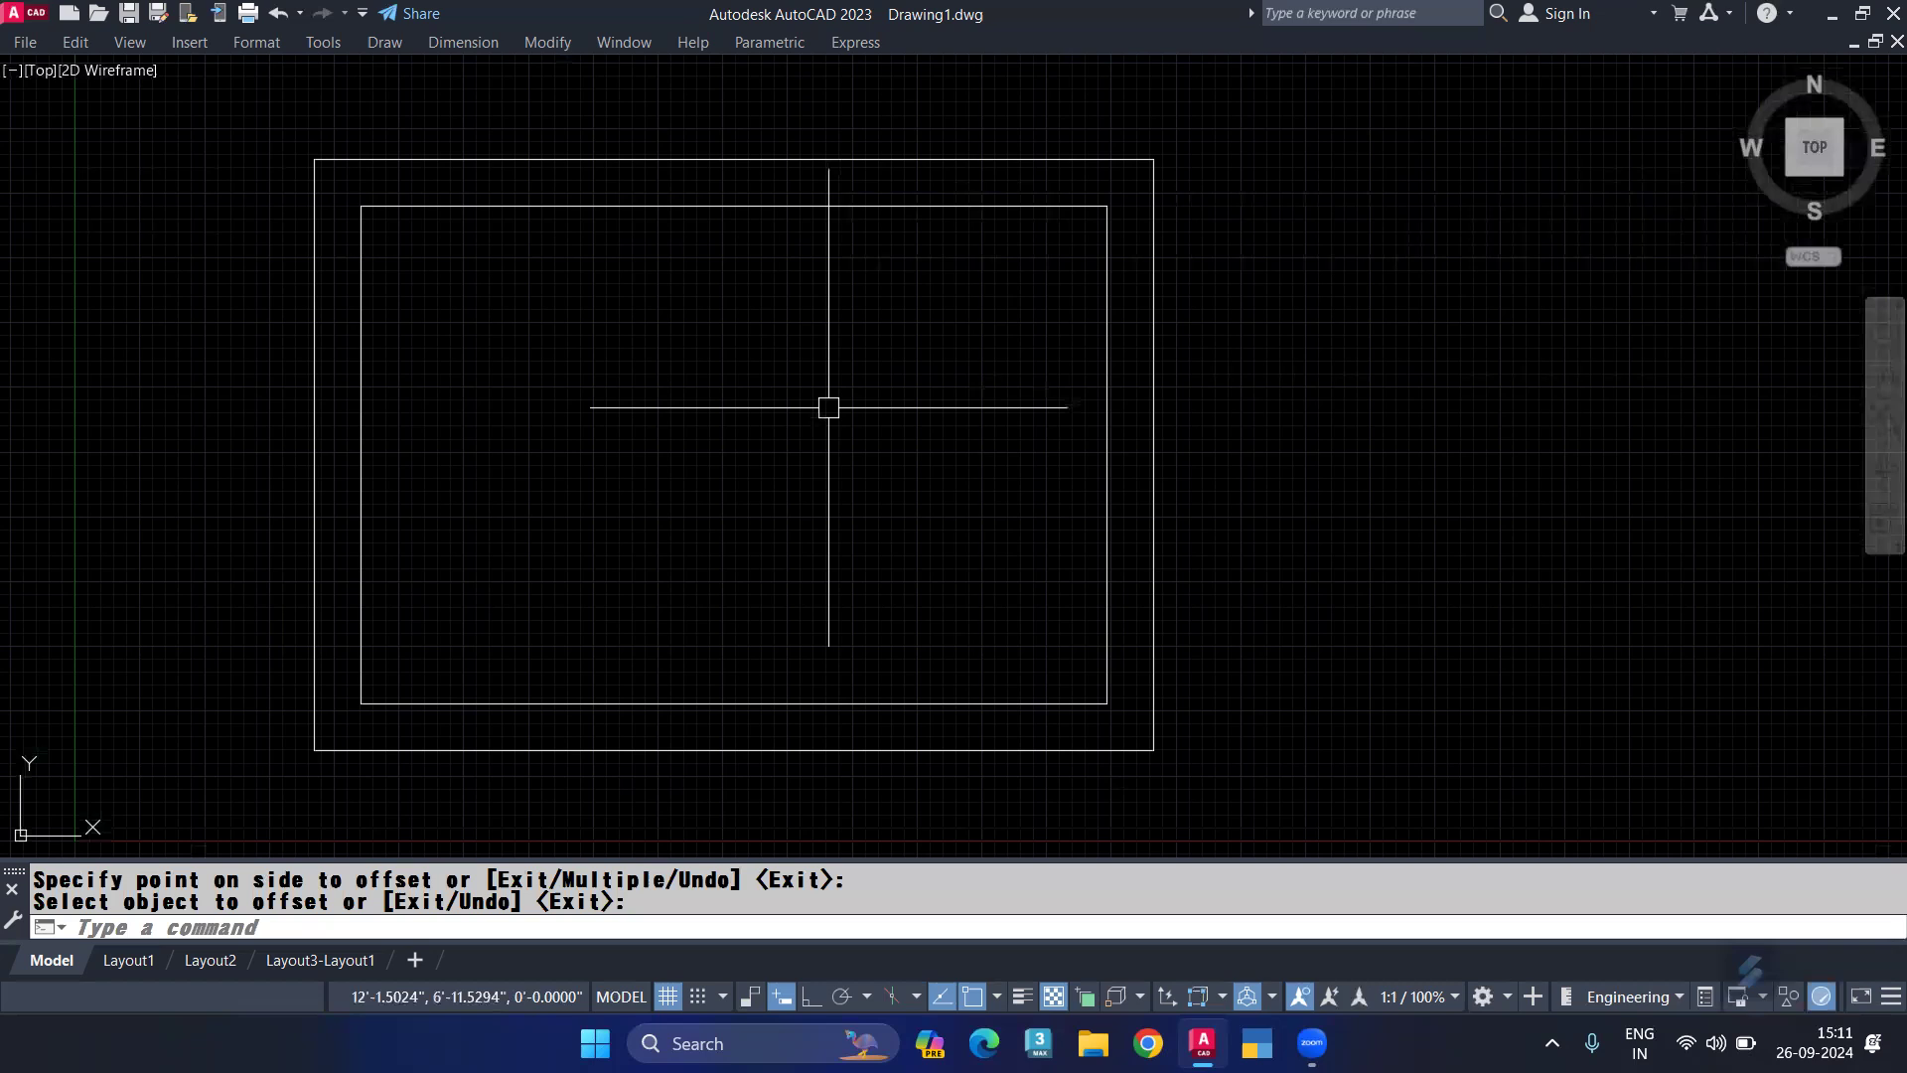
{"action": "middle_click_drag", "start_coordinate": [665, 379], "coordinate": [746, 340]}
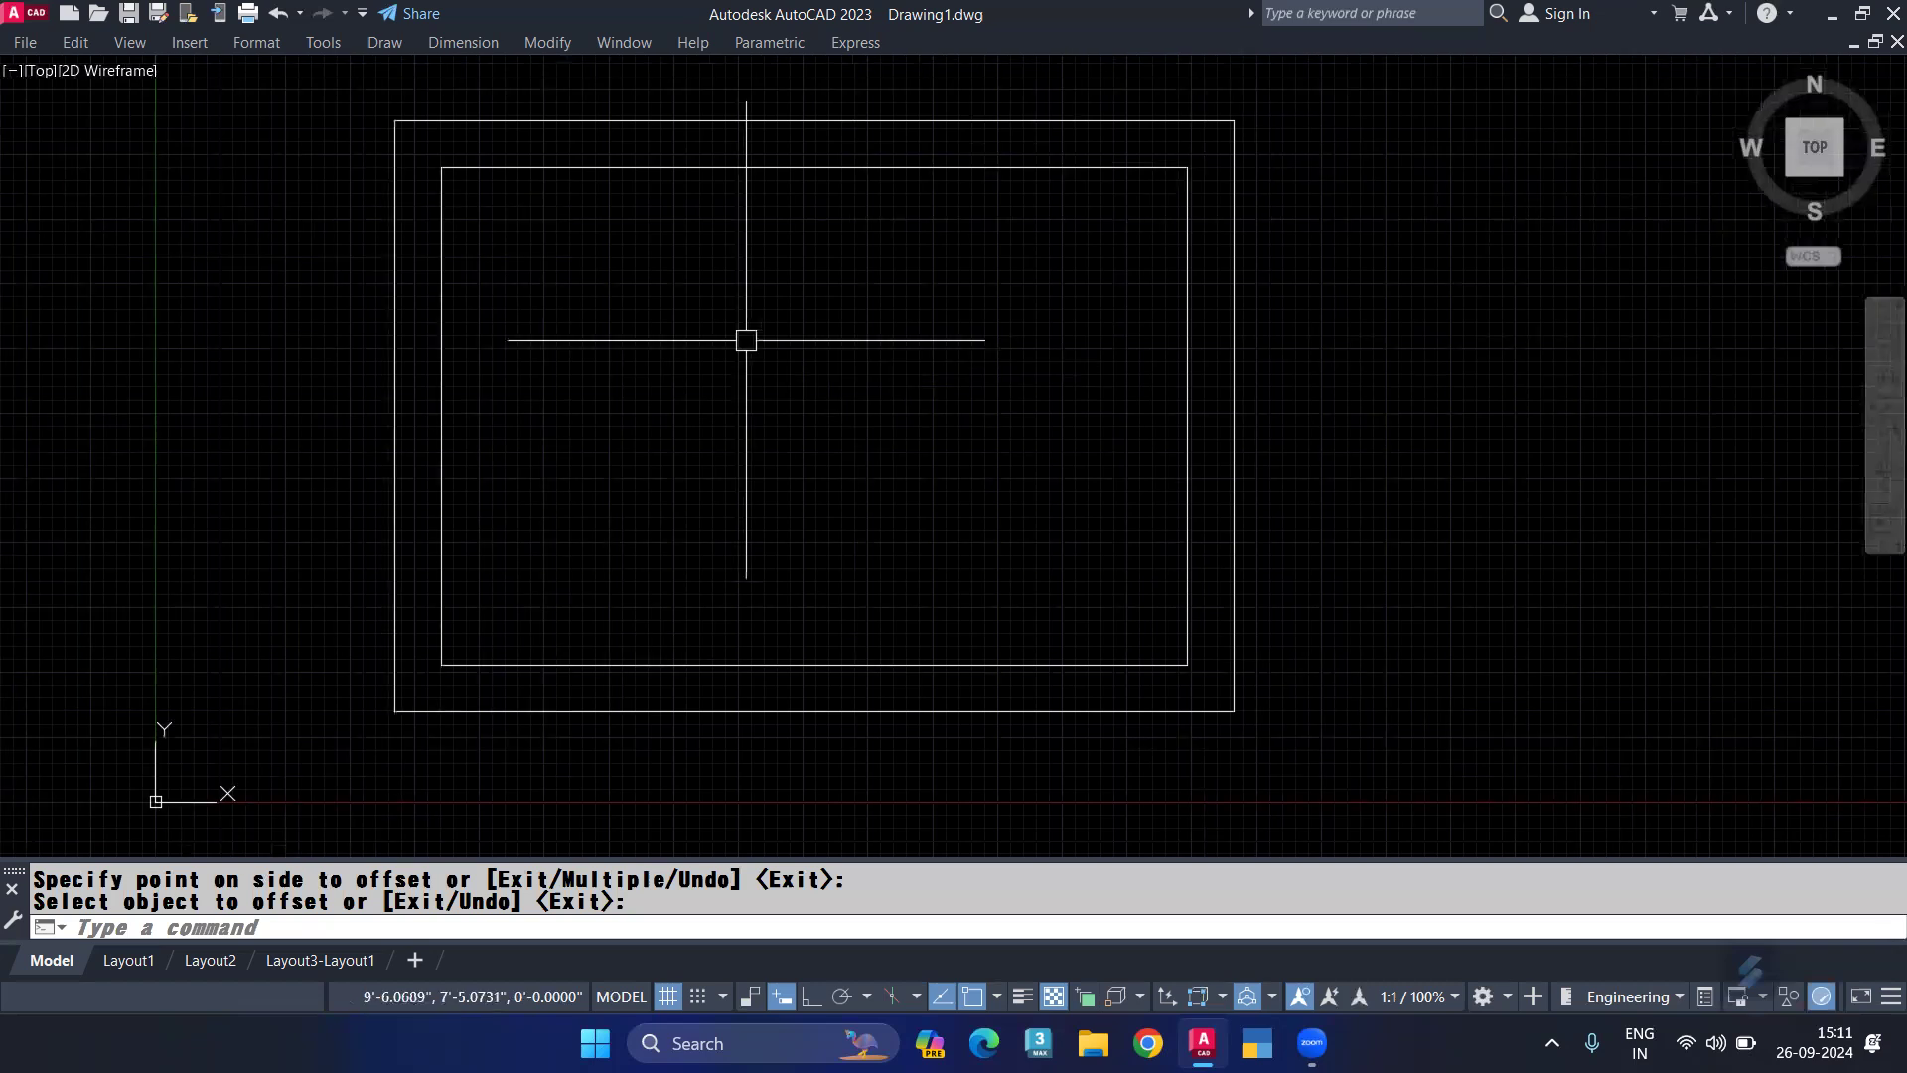
{"action": "key", "text": "Return"}
{"action": "key", "text": "Escape"}
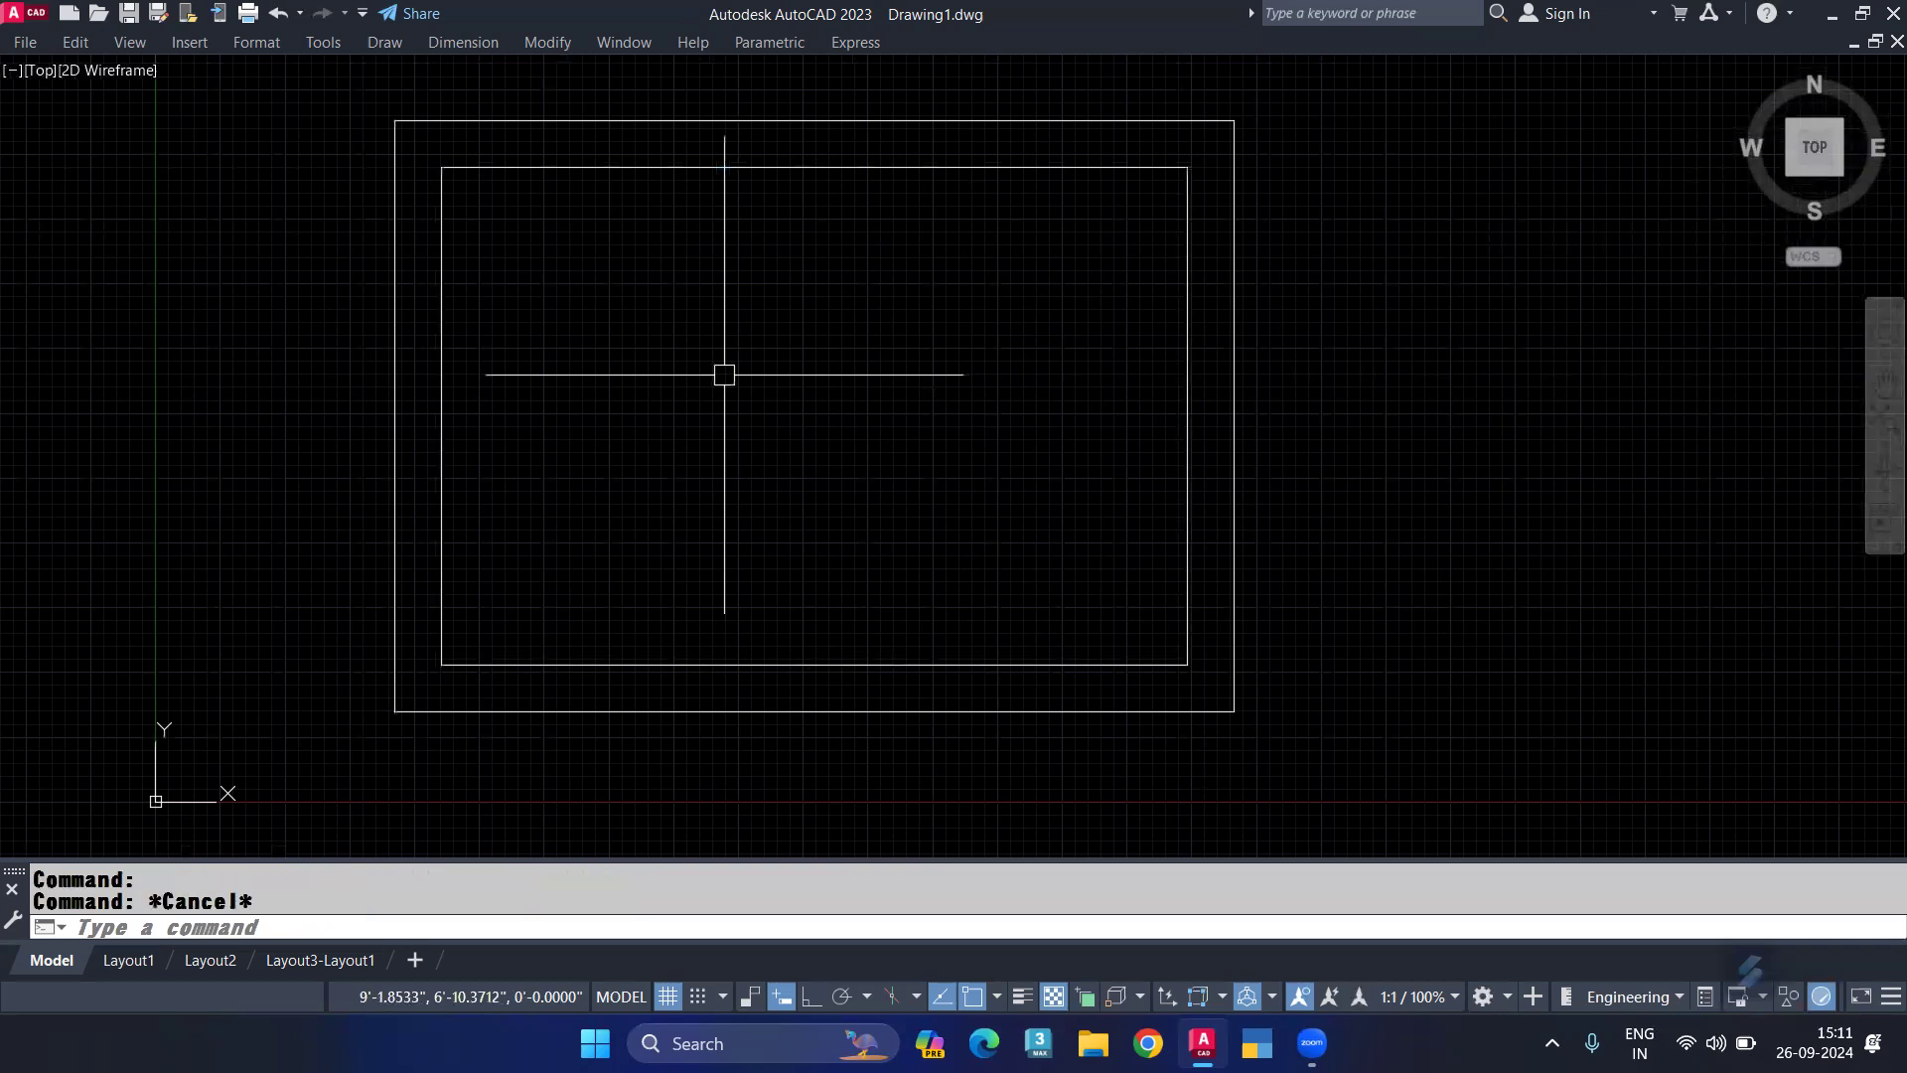
Step: Copy the inner 12' × 8' rectangle to the right of the double-walled room
{"action": "type", "text": "co"}
{"action": "key", "text": "Return"}
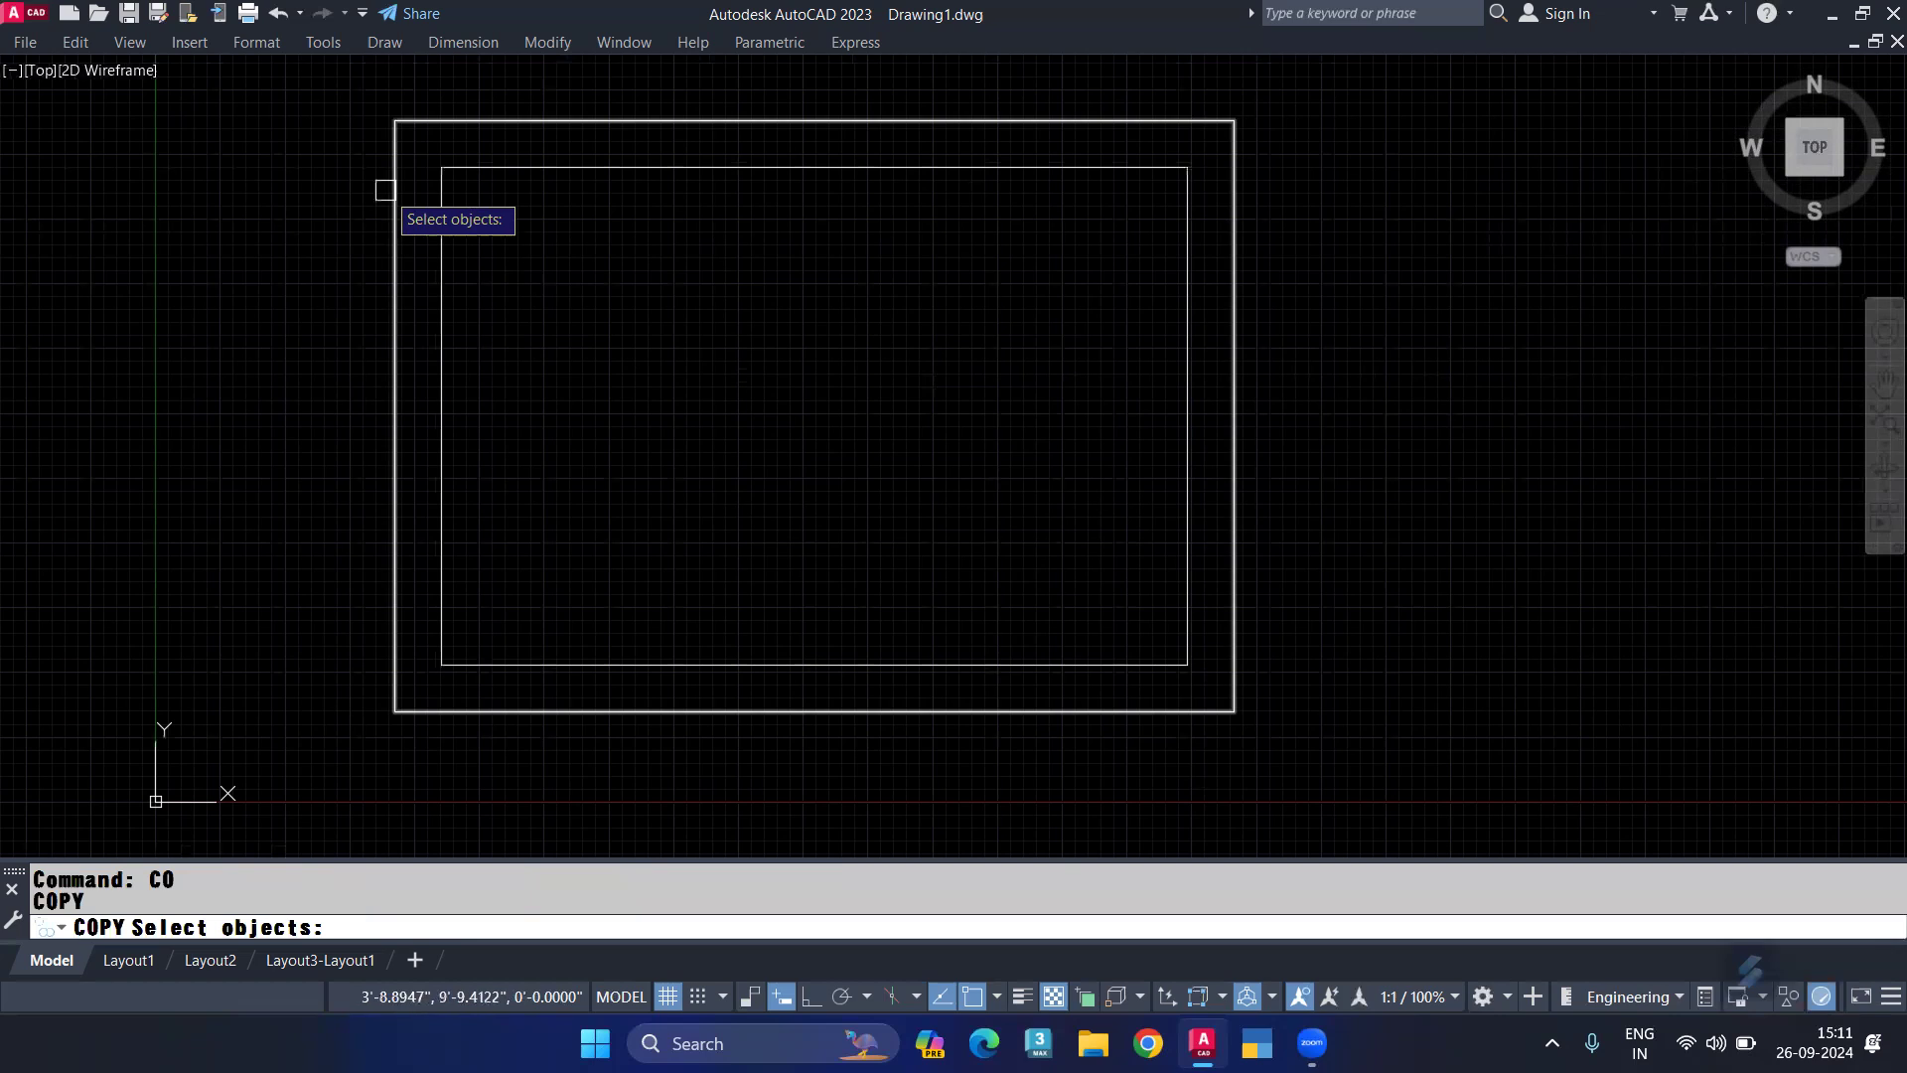
{"action": "left_click", "coordinate": [442, 173]}
{"action": "key", "text": "Return"}
{"action": "scroll", "coordinate": [440, 184], "scroll_direction": "up", "scroll_amount": 4}
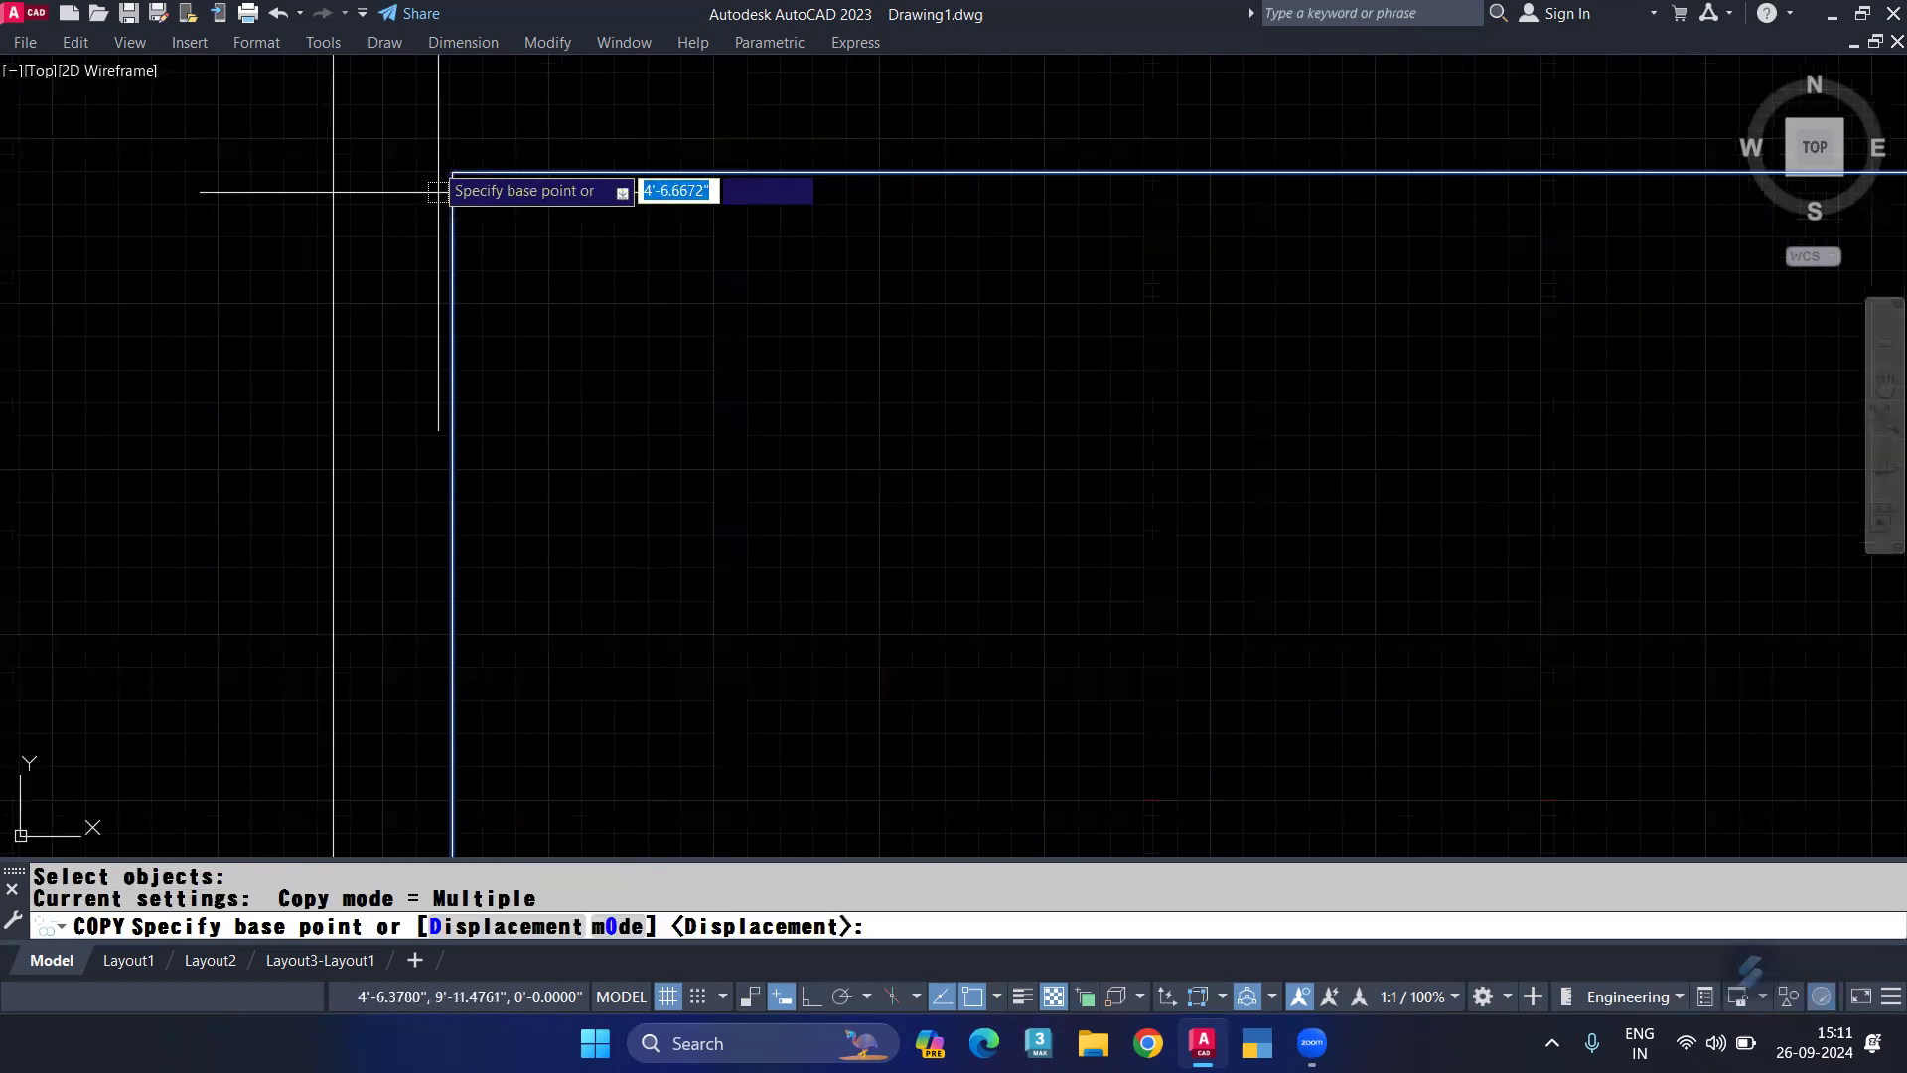
{"action": "scroll", "coordinate": [447, 179], "scroll_direction": "up", "scroll_amount": 2}
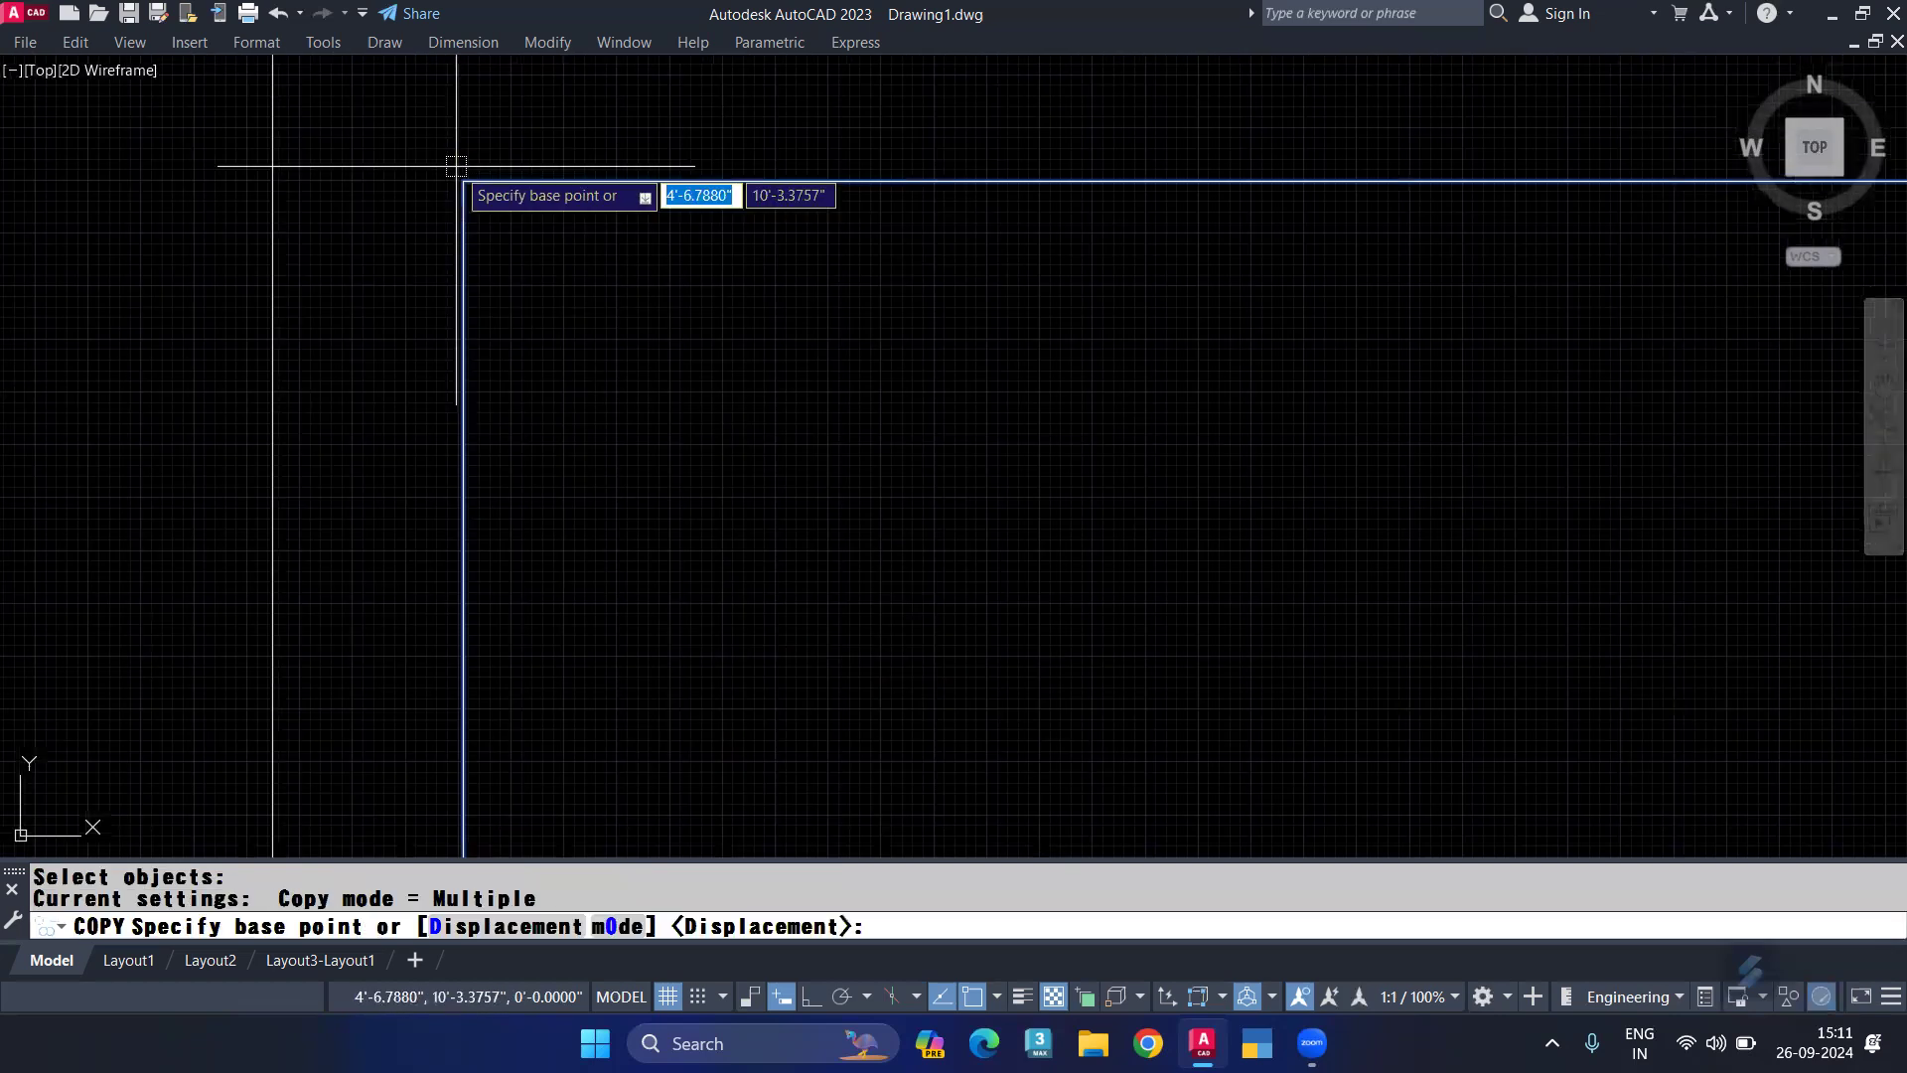
{"action": "left_click", "coordinate": [455, 166]}
{"action": "scroll", "coordinate": [456, 166], "scroll_direction": "down", "scroll_amount": 6}
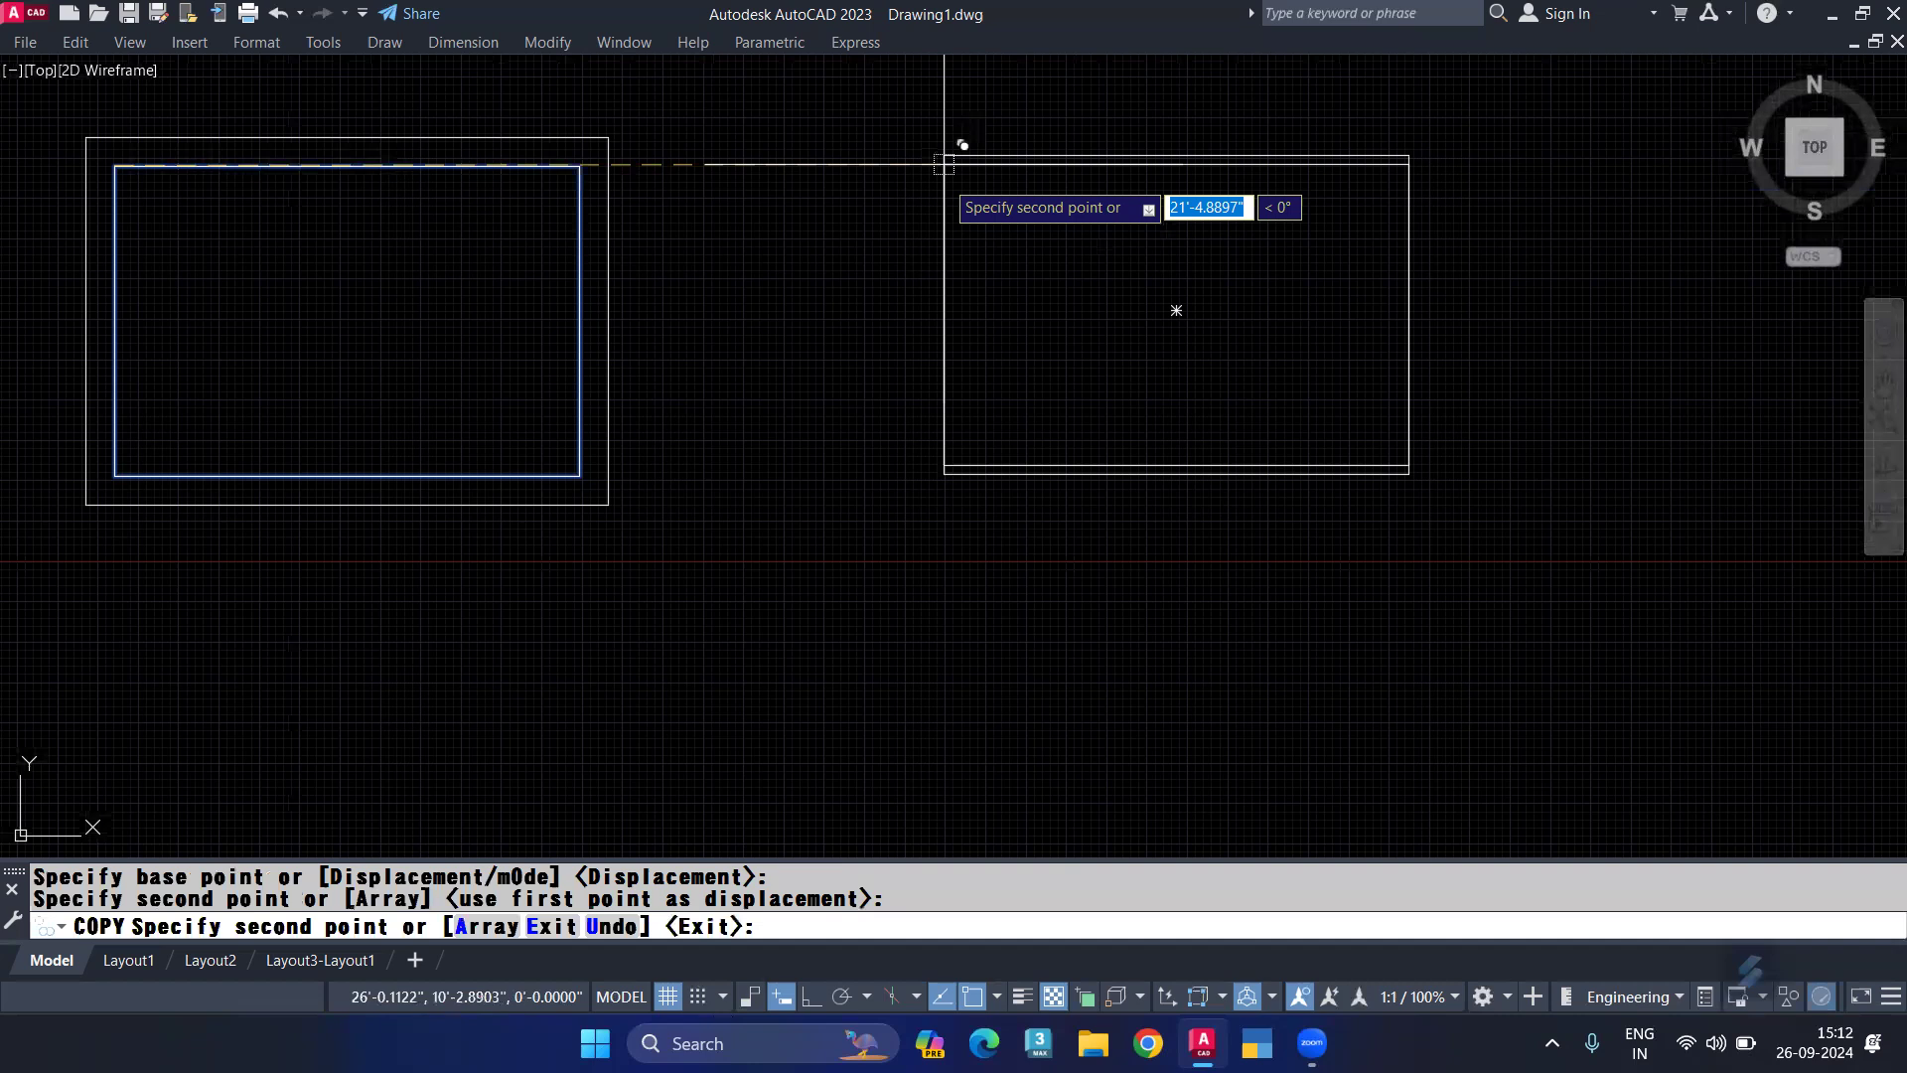
{"action": "key", "text": "Return"}
{"action": "scroll", "coordinate": [1008, 228], "scroll_direction": "down", "scroll_amount": 2}
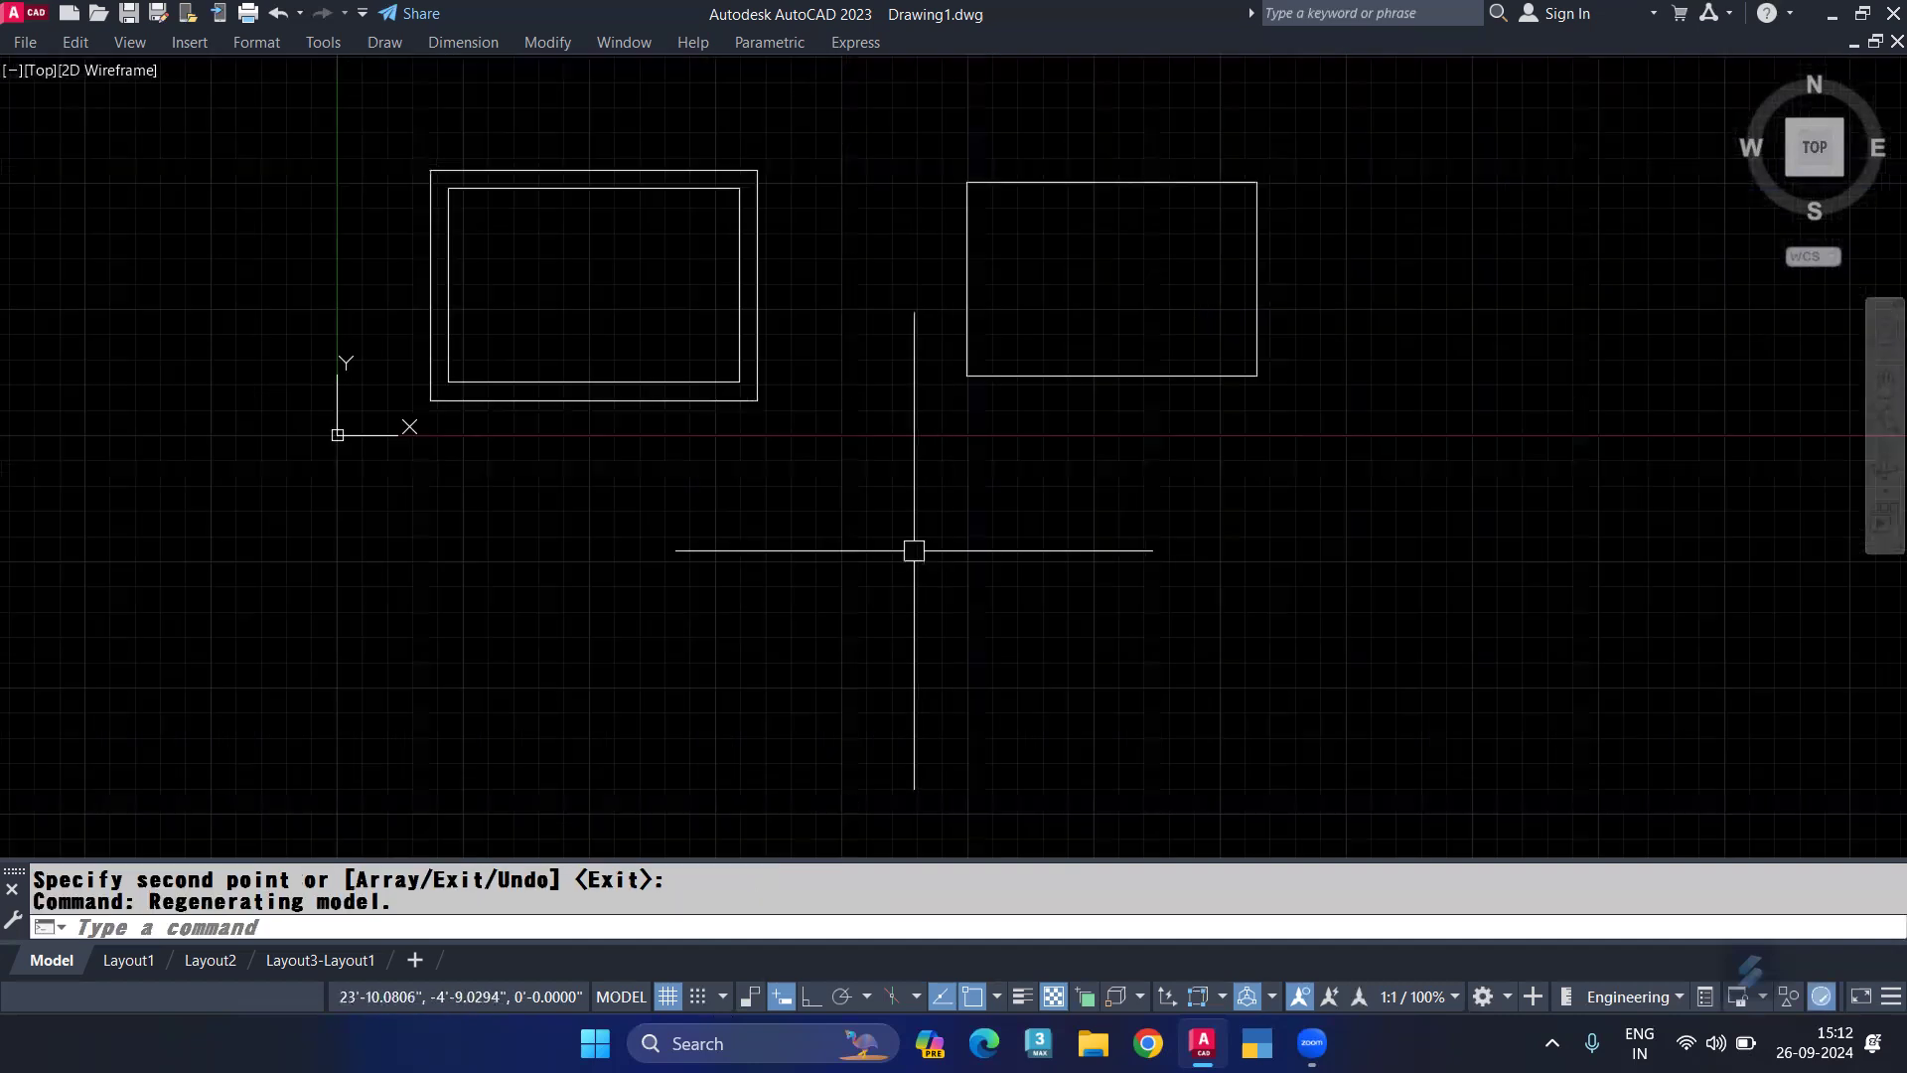
{"action": "left_click", "coordinate": [987, 368]}
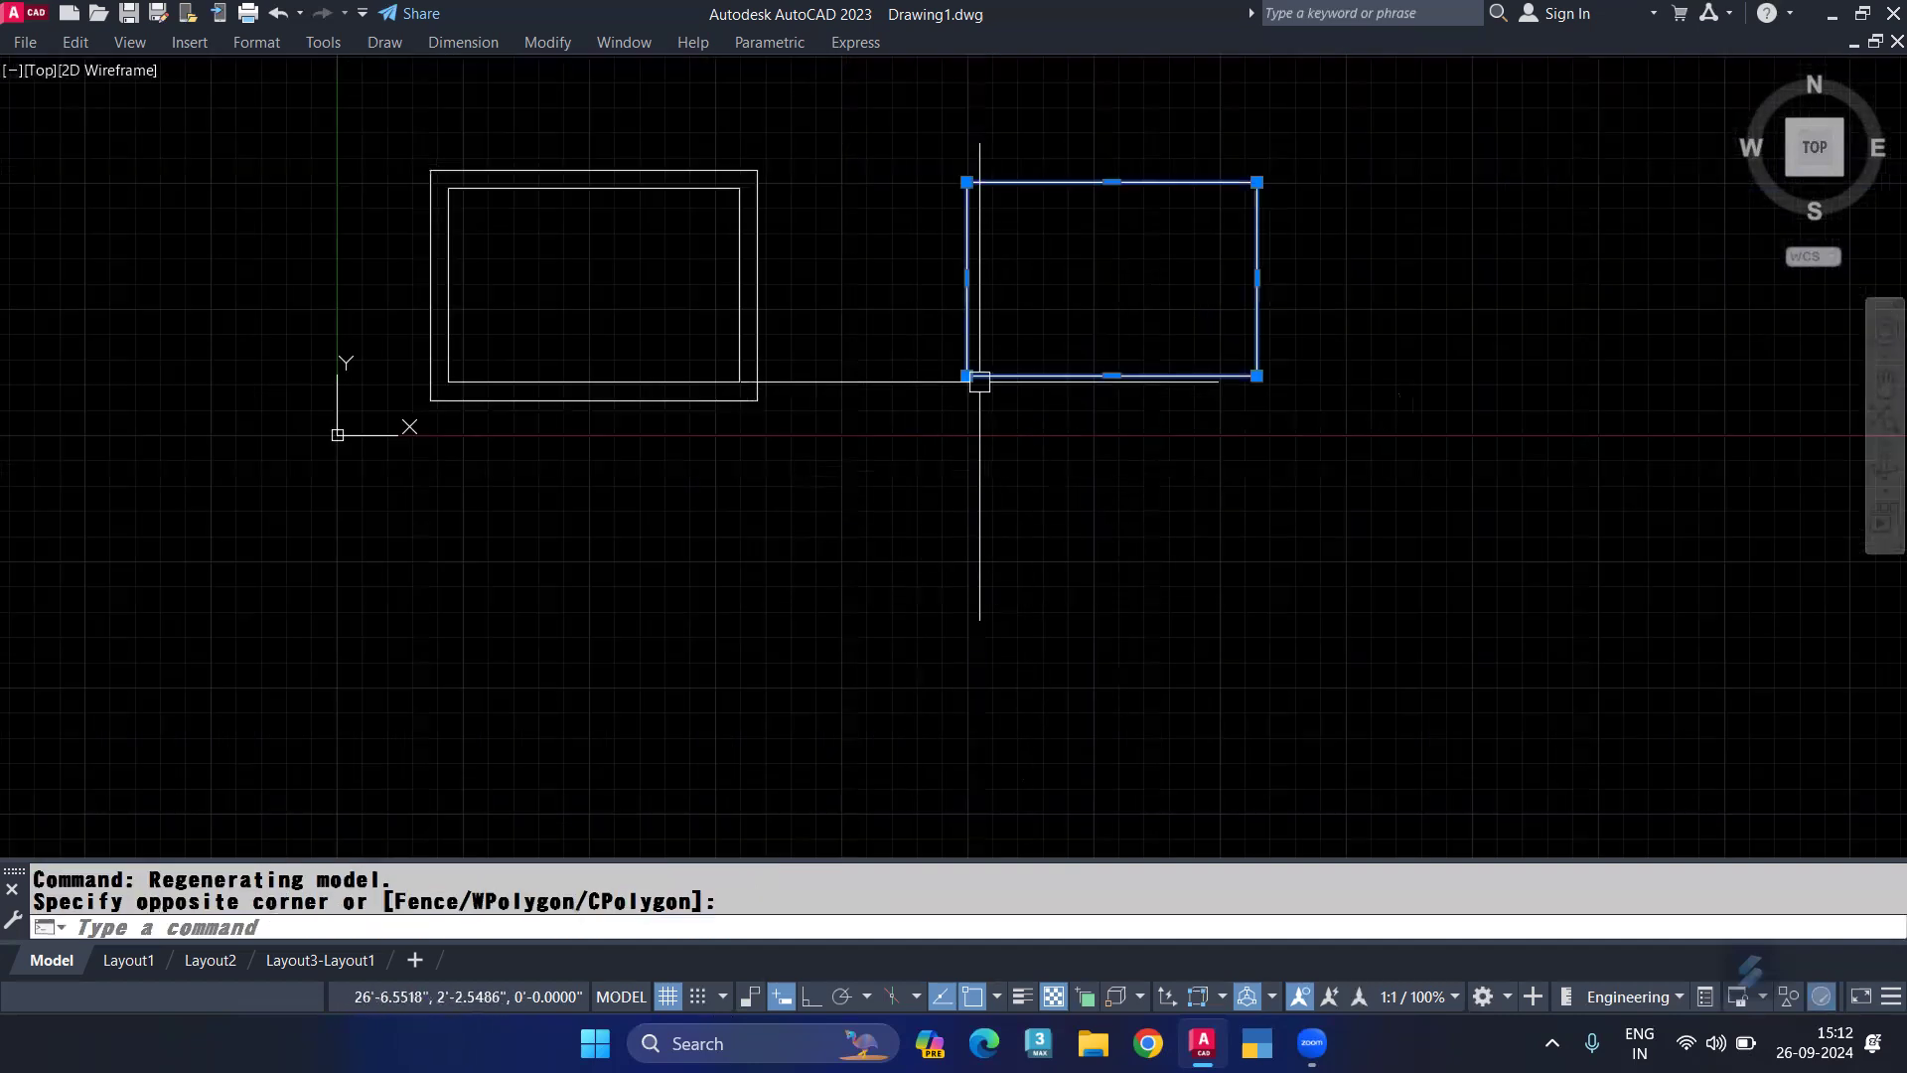
Step: Trim away the copied rectangle's right and bottom sides
{"action": "key", "text": "Escape"}
{"action": "type", "text": "tr"}
{"action": "key", "text": "Return"}
{"action": "left_click", "coordinate": [1257, 274]}
{"action": "left_click", "coordinate": [1215, 375]}
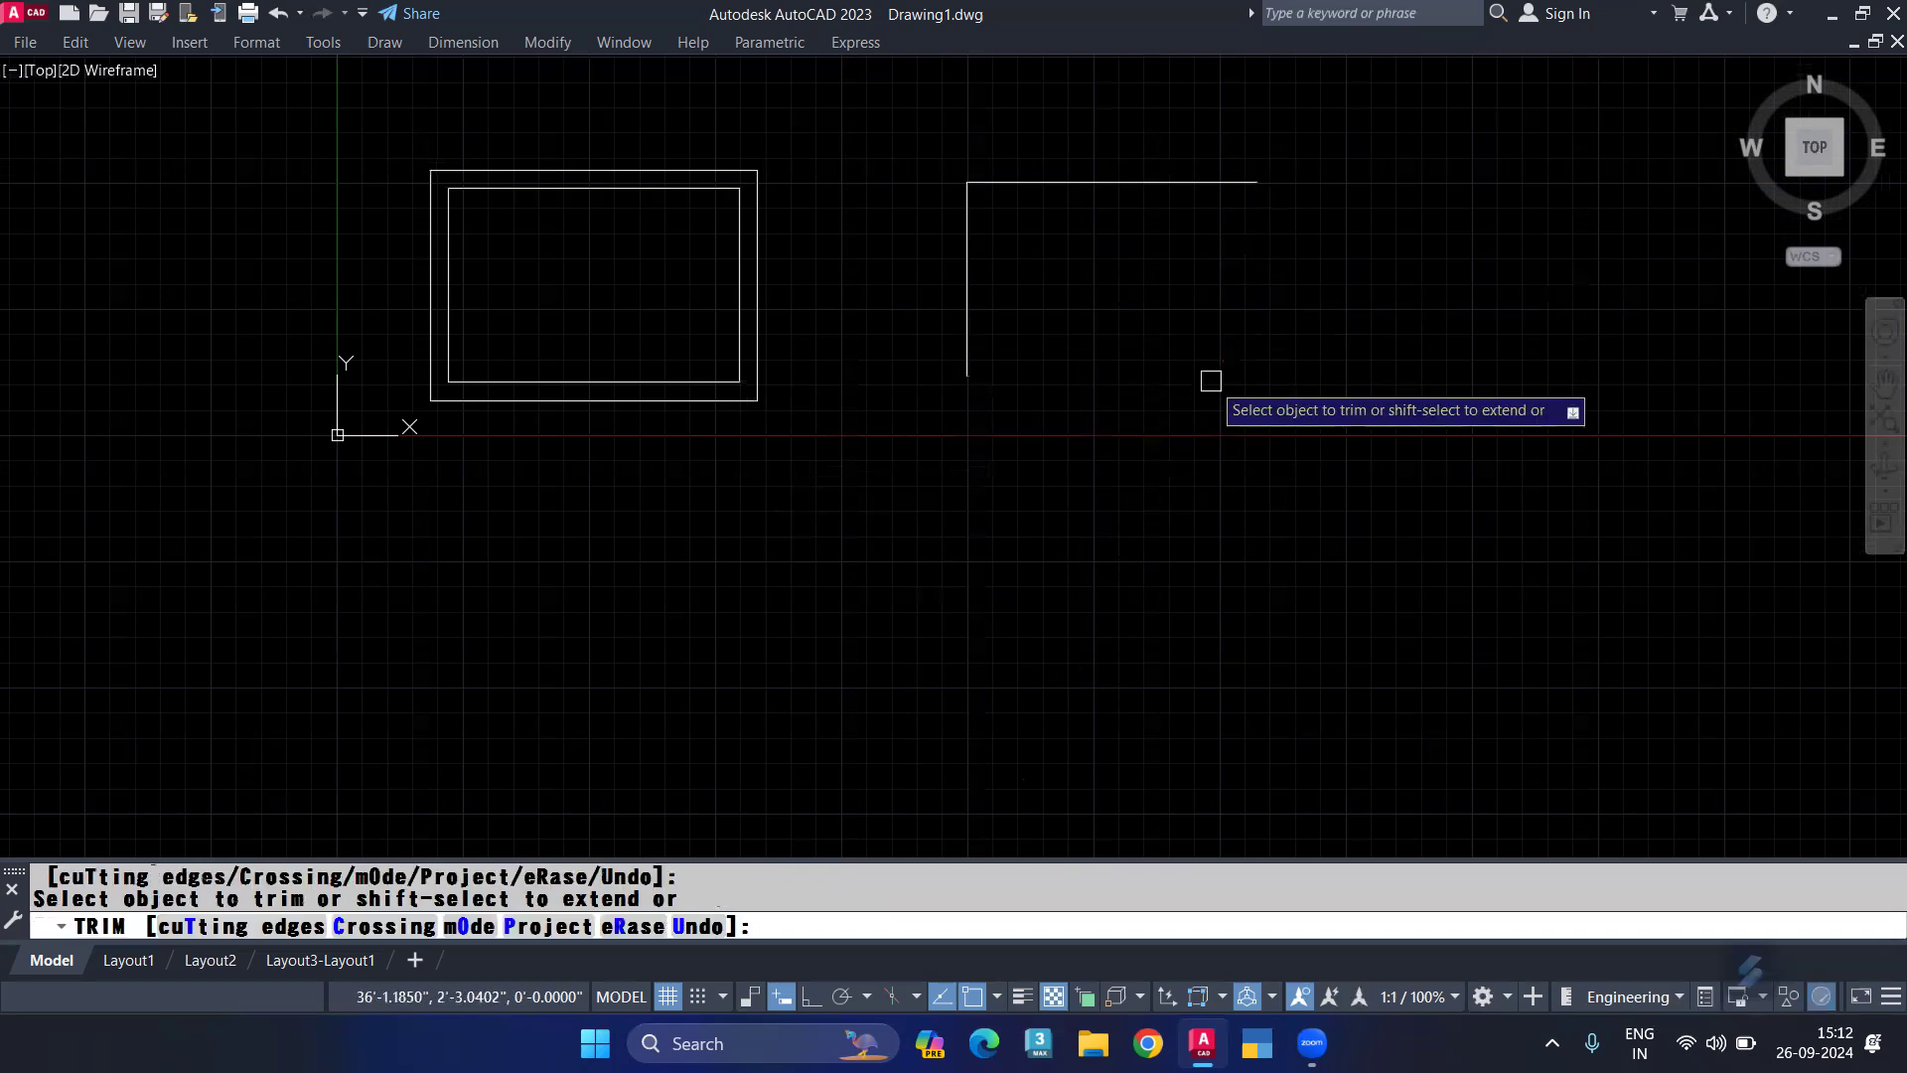
{"action": "key", "text": "Escape"}
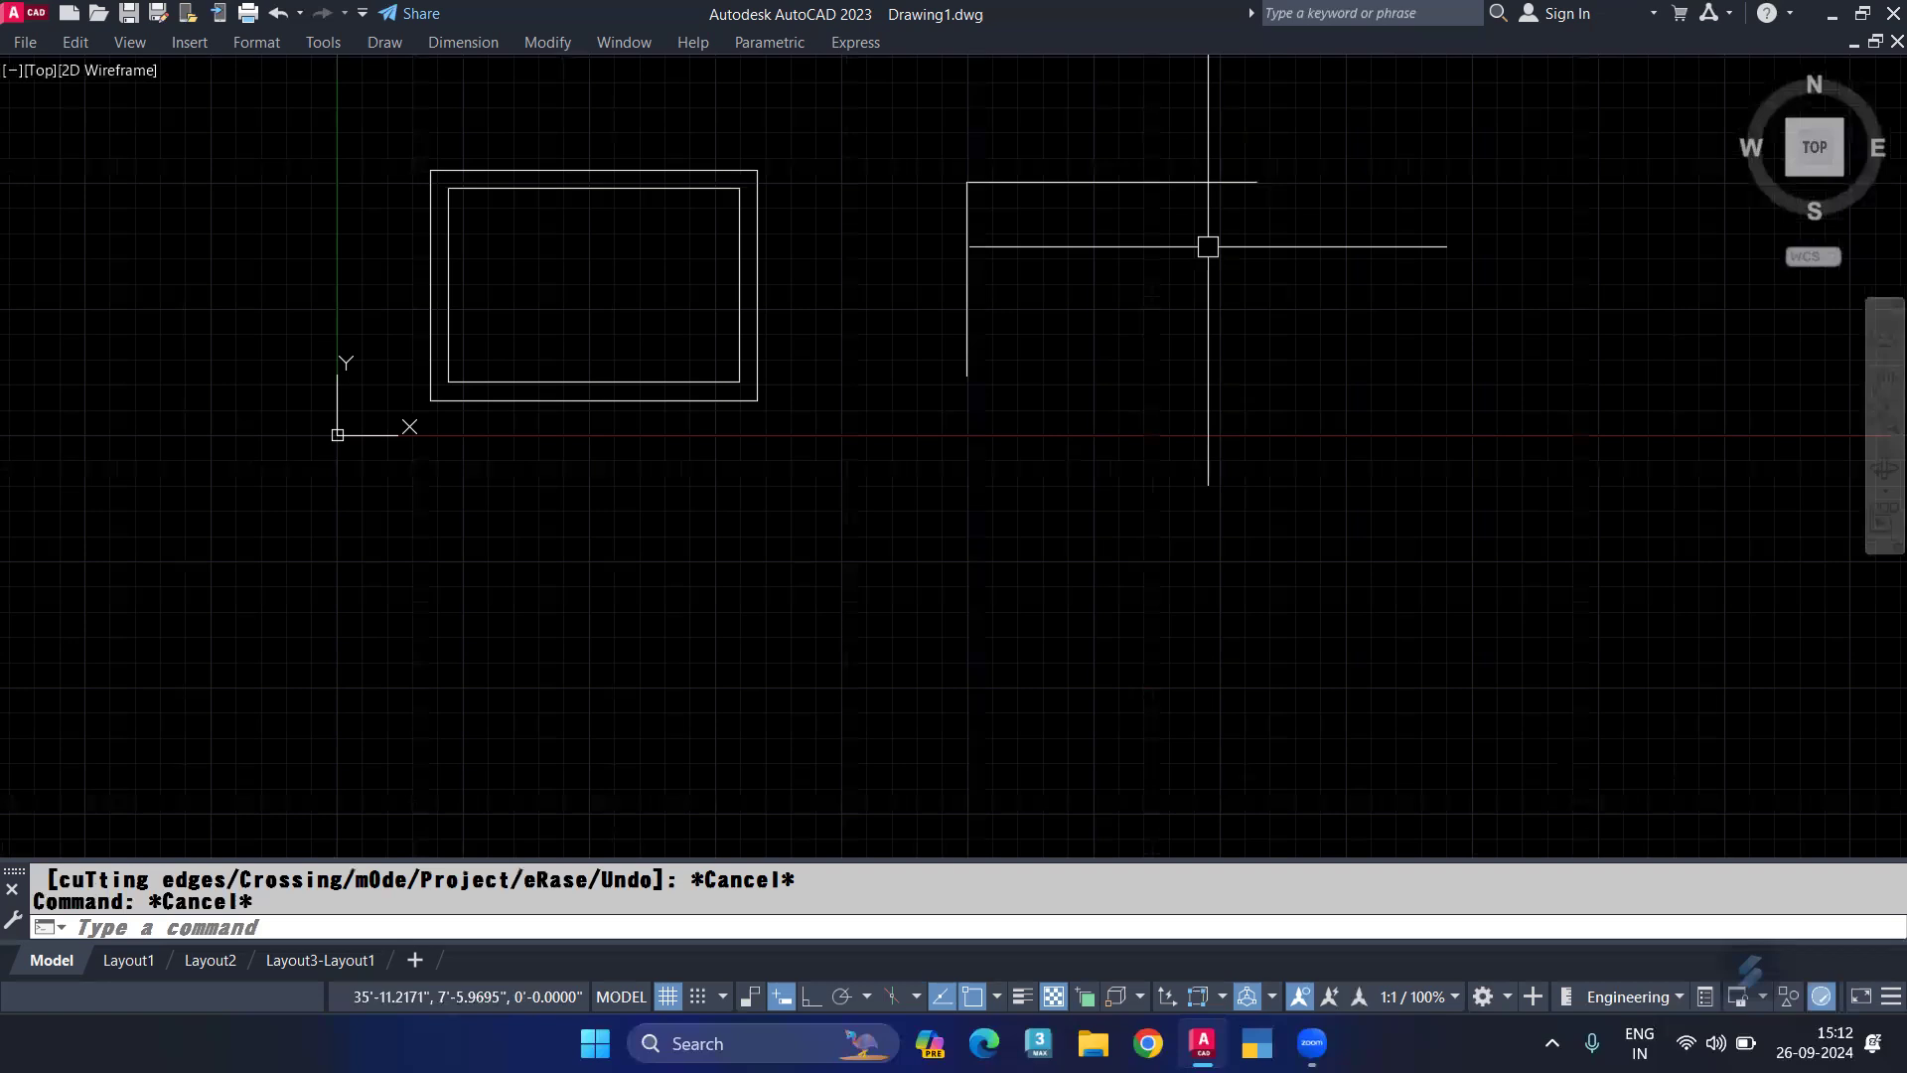
Step: Draw a 26-inch vertical line down from the top edge's right end
{"action": "scroll", "coordinate": [1208, 246], "scroll_direction": "up", "scroll_amount": 2}
{"action": "middle_click_drag", "start_coordinate": [1208, 247], "coordinate": [1151, 329]}
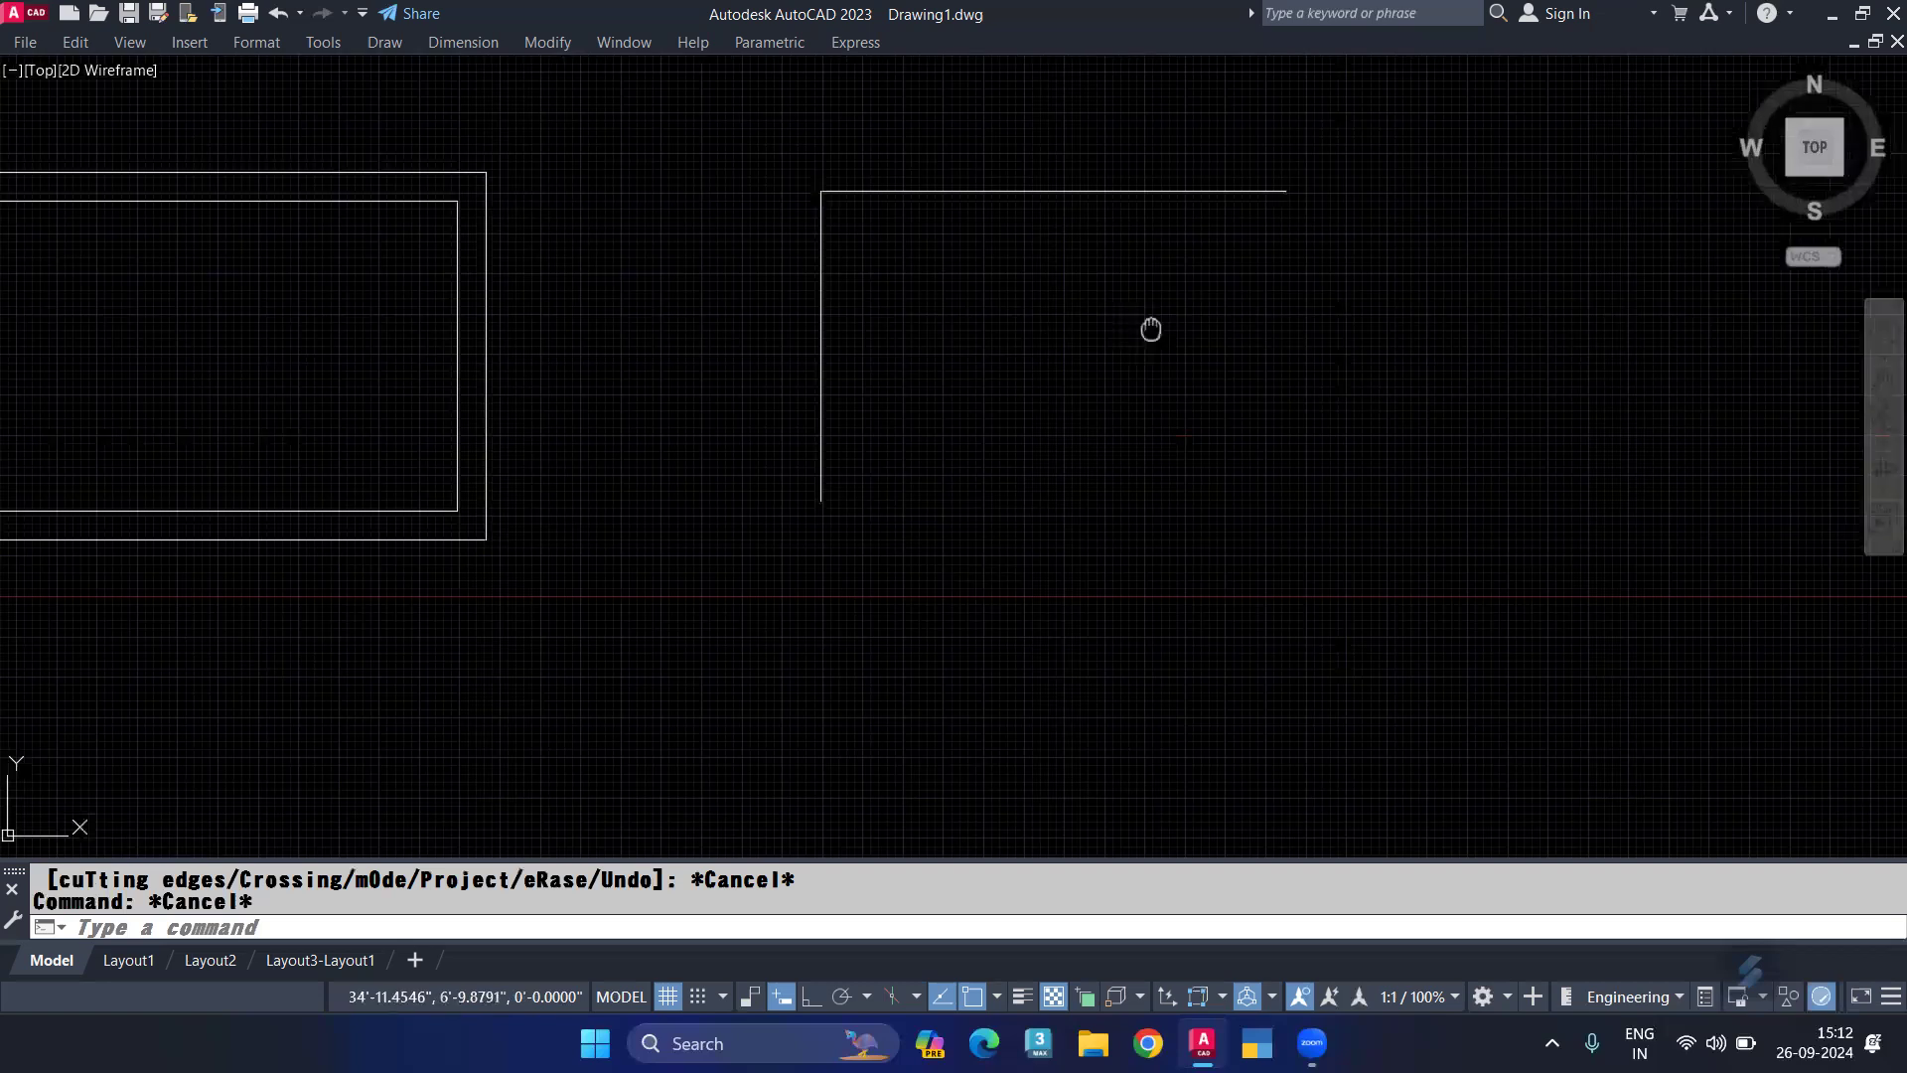
{"action": "middle_click_drag", "start_coordinate": [1152, 329], "coordinate": [972, 299]}
{"action": "type", "text": "l"}
{"action": "key", "text": "Return"}
{"action": "left_click", "coordinate": [1107, 160]}
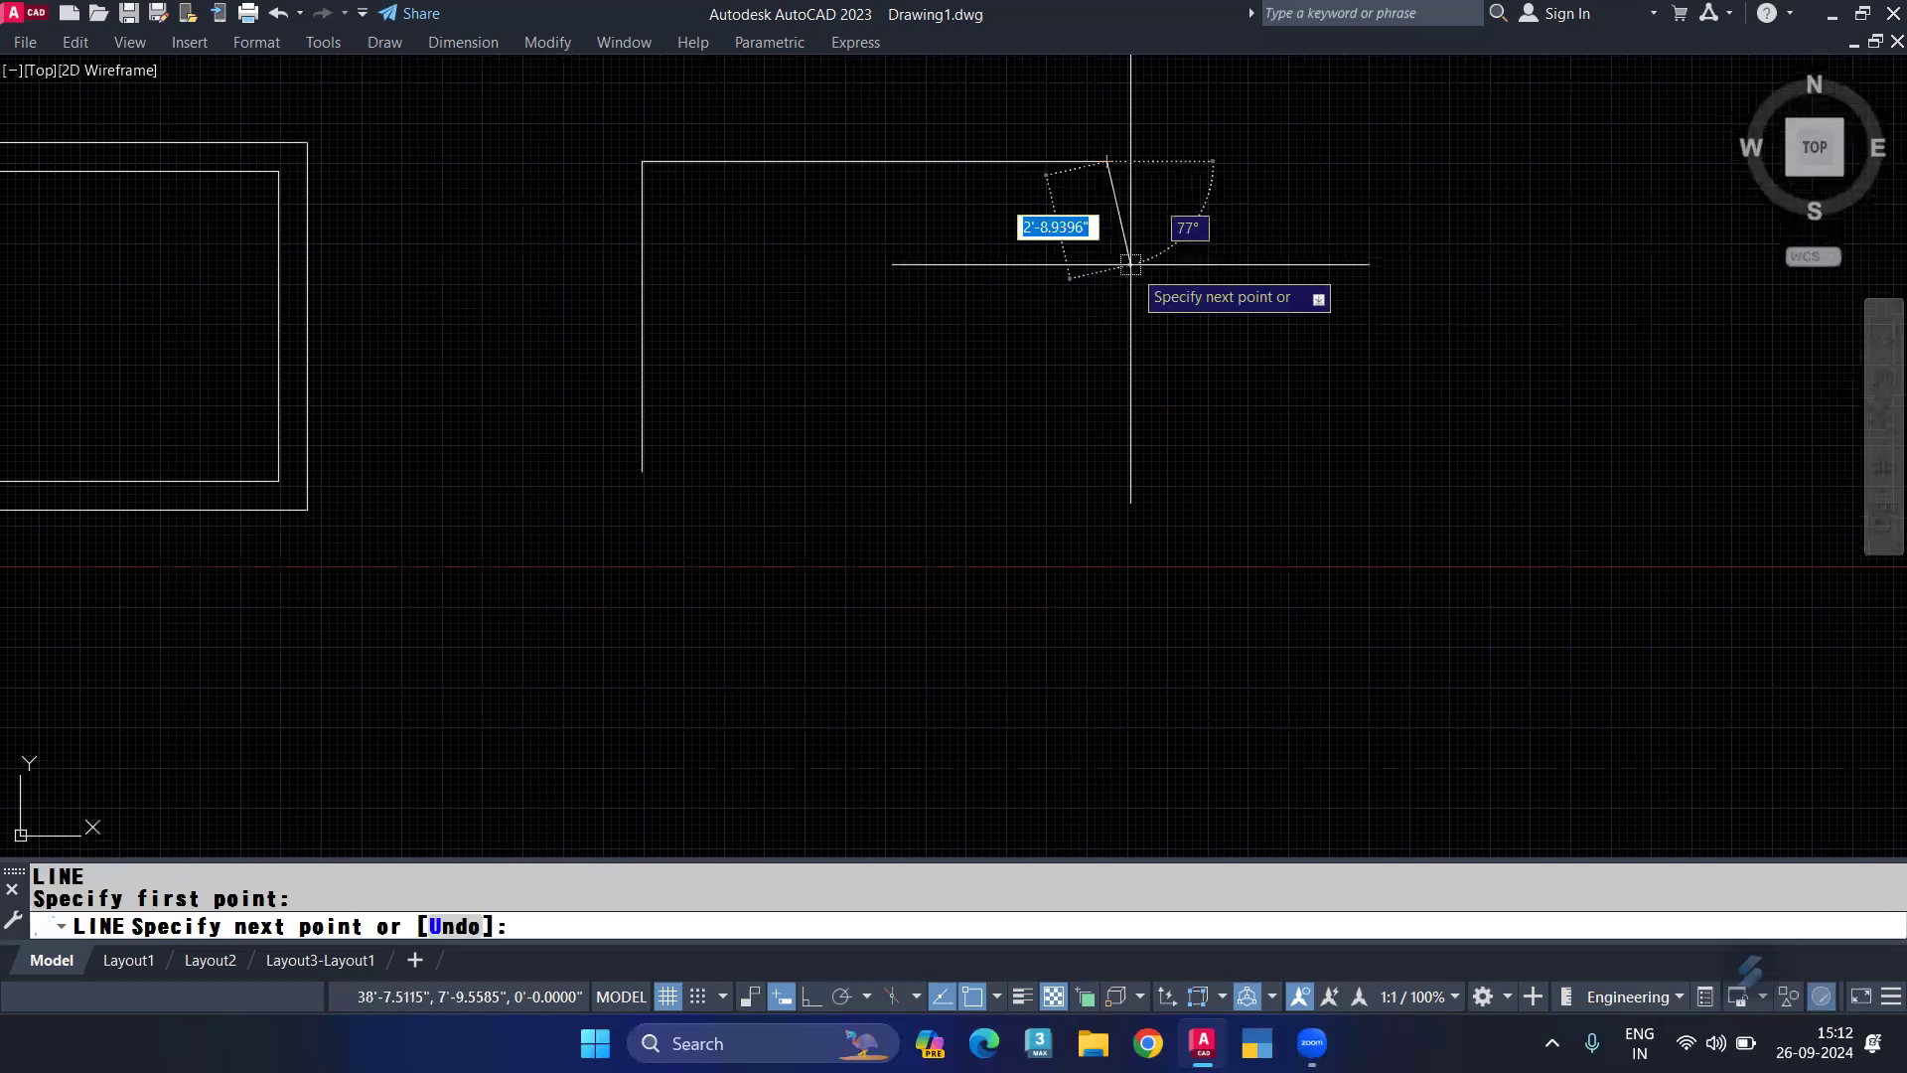
{"action": "key", "text": "F8"}
{"action": "key", "text": "F8"}
{"action": "key", "text": "F8"}
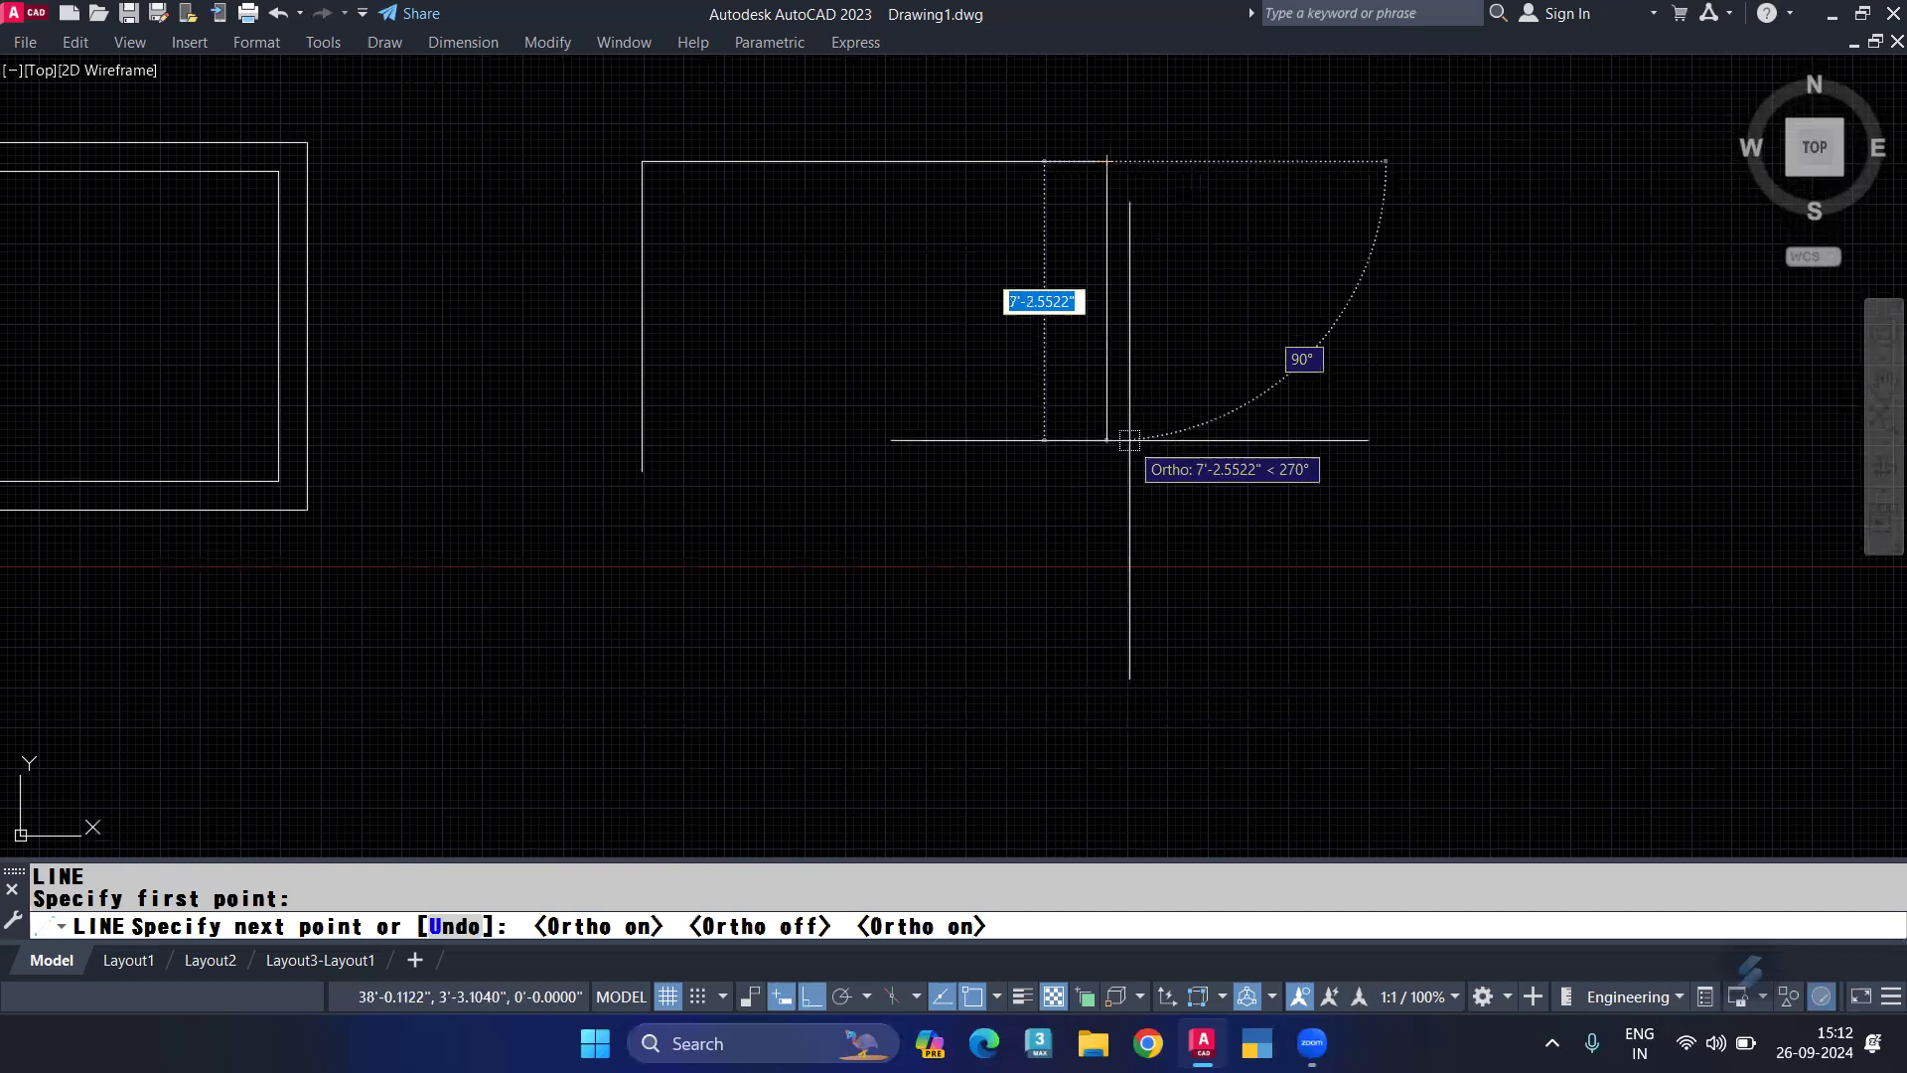
{"action": "type", "text": "26"}
{"action": "key", "text": "Return"}
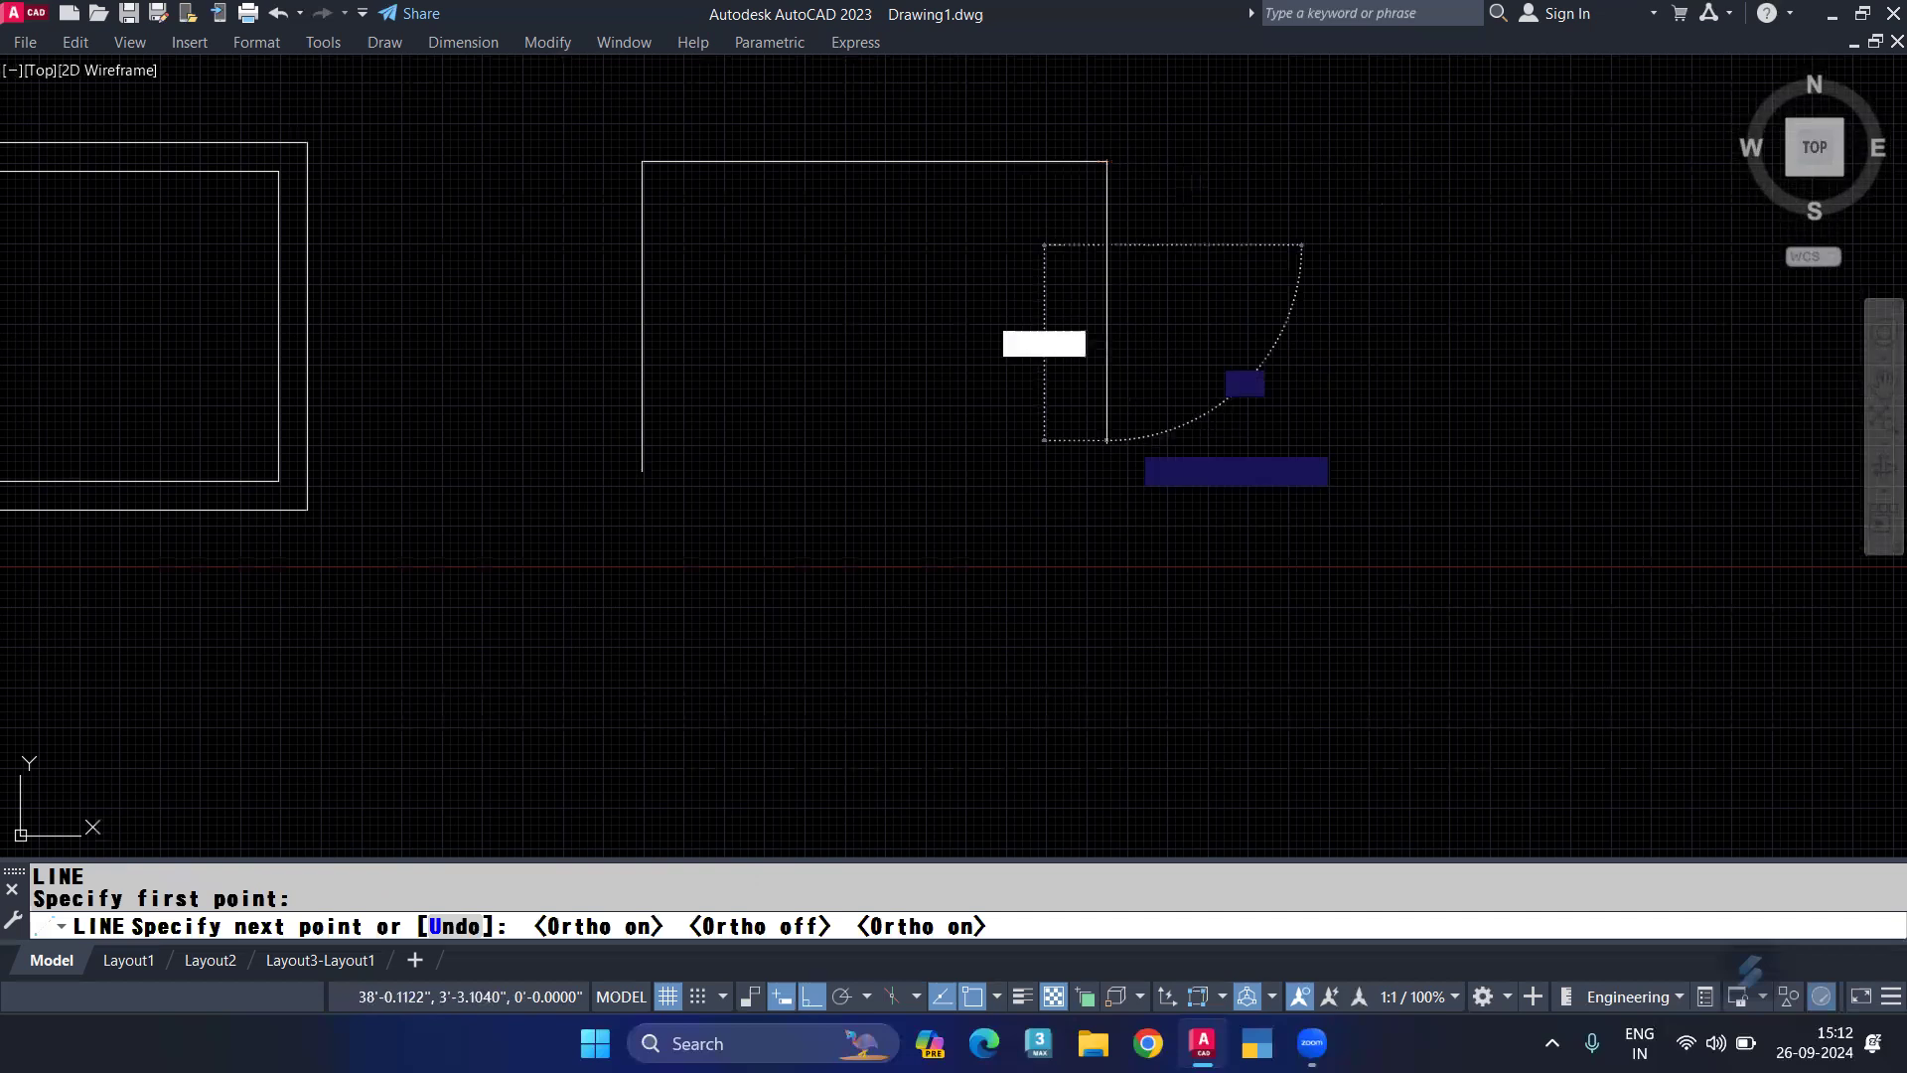
{"action": "key", "text": "Escape"}
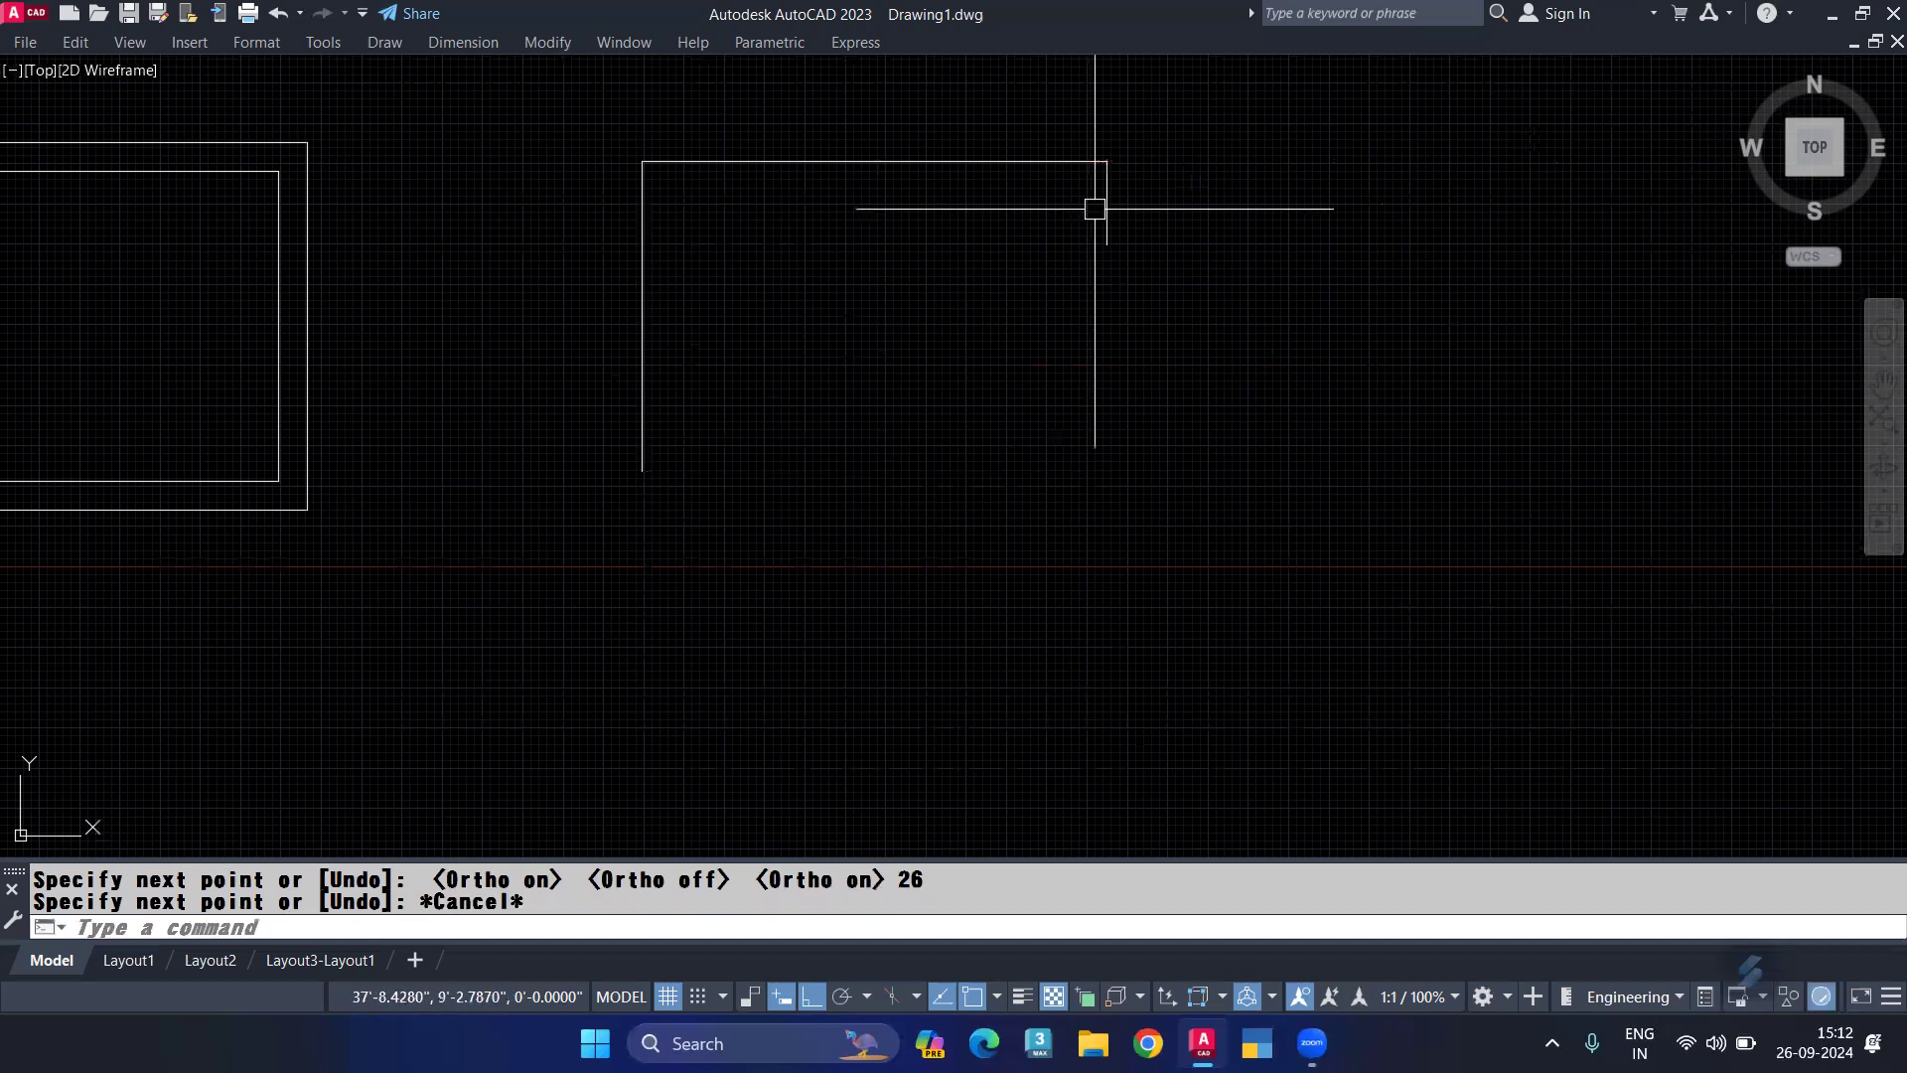
Step: Make two 24-inch offset copies of the vertical line, stepping leftward
{"action": "left_click", "coordinate": [1106, 209]}
{"action": "type", "text": "o"}
{"action": "key", "text": "Return"}
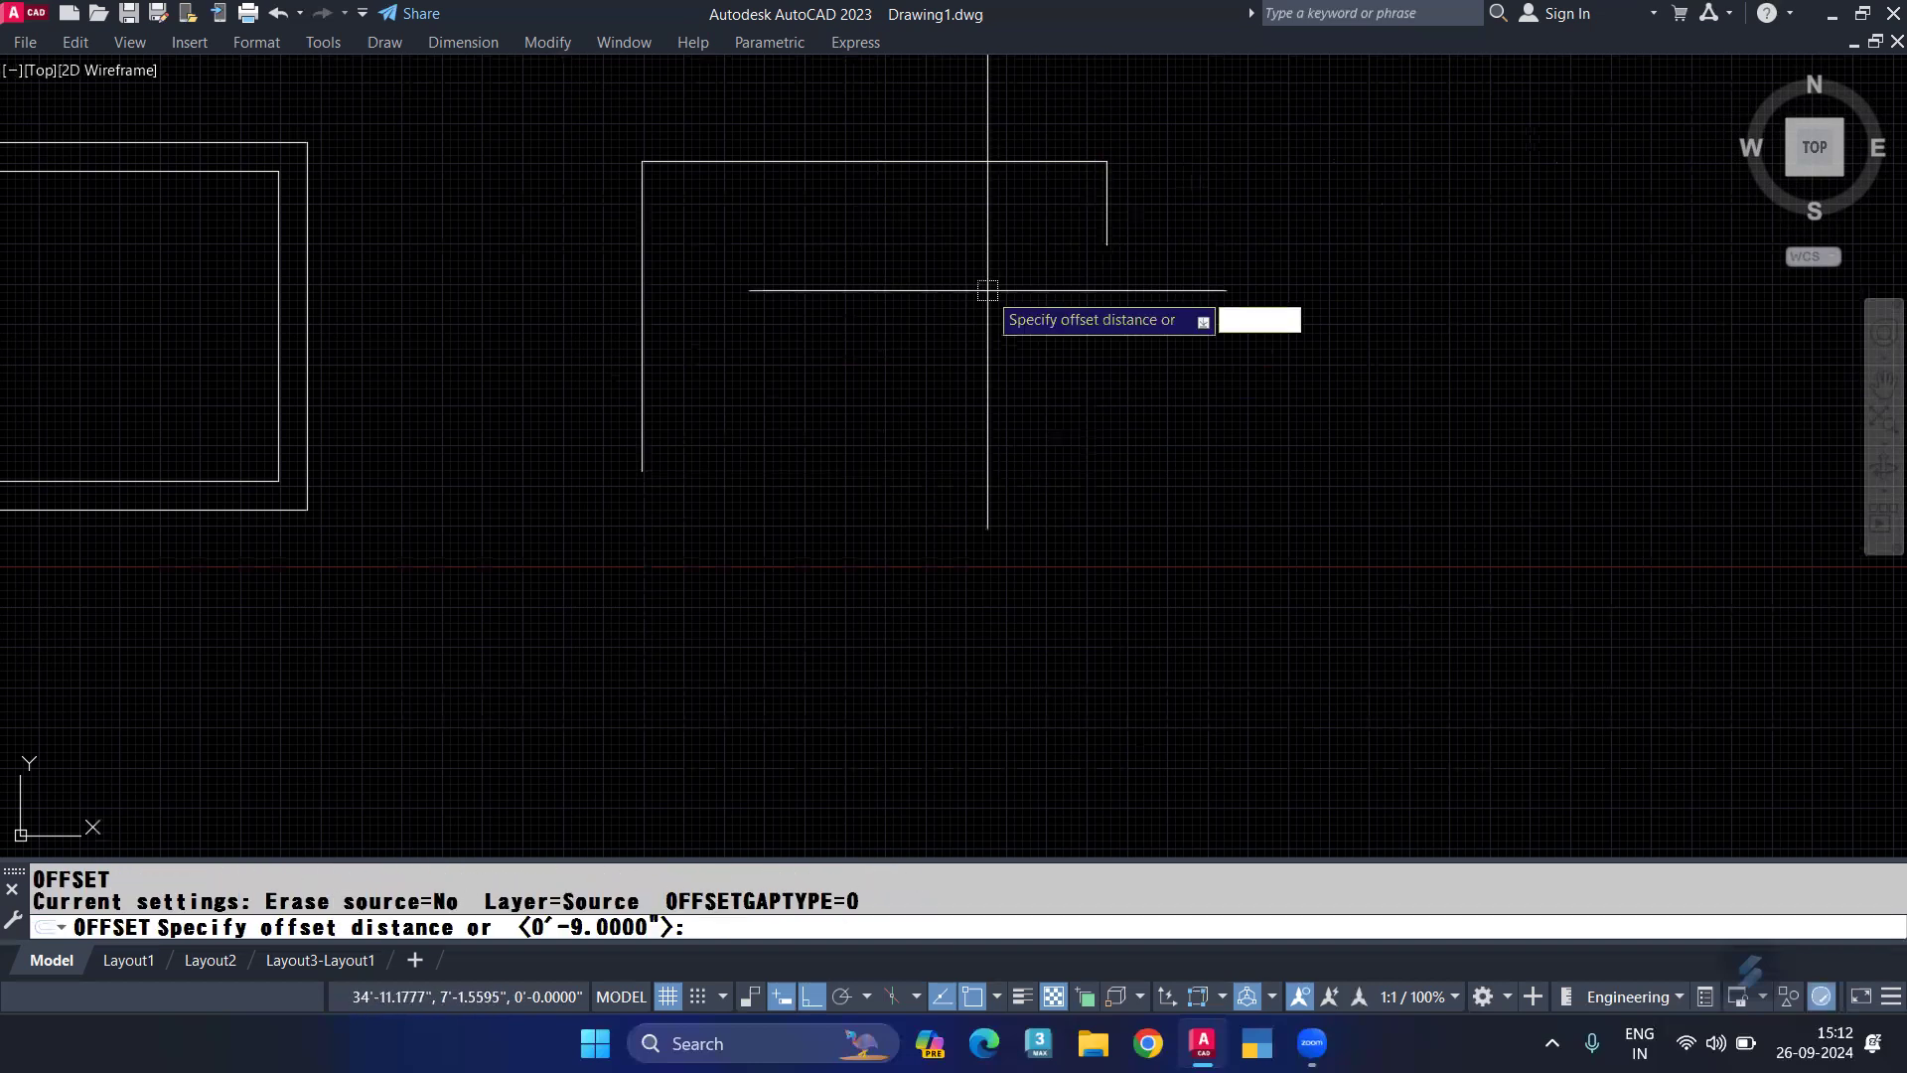
{"action": "type", "text": "24"}
{"action": "key", "text": "Return"}
{"action": "left_click", "coordinate": [1107, 231]}
{"action": "left_click", "coordinate": [876, 290]}
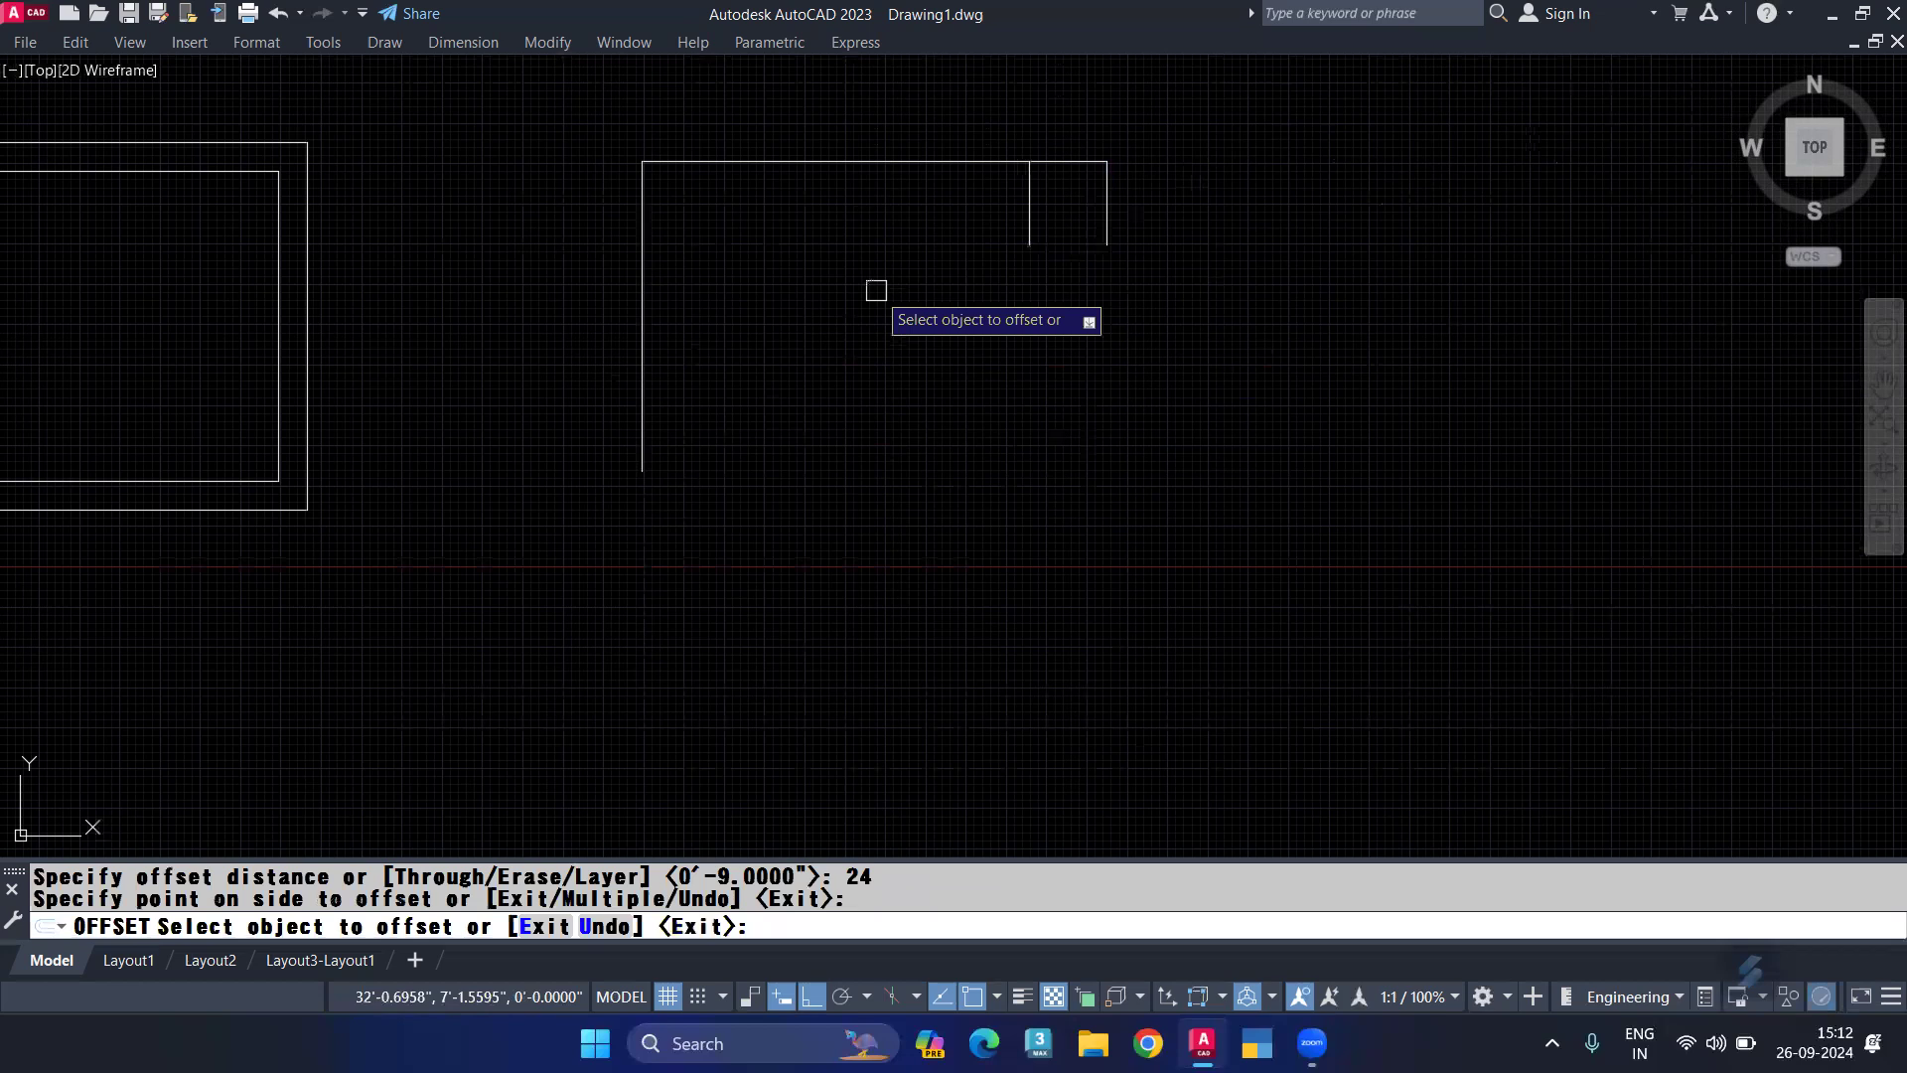
{"action": "left_click", "coordinate": [1029, 195]}
{"action": "left_click", "coordinate": [898, 236]}
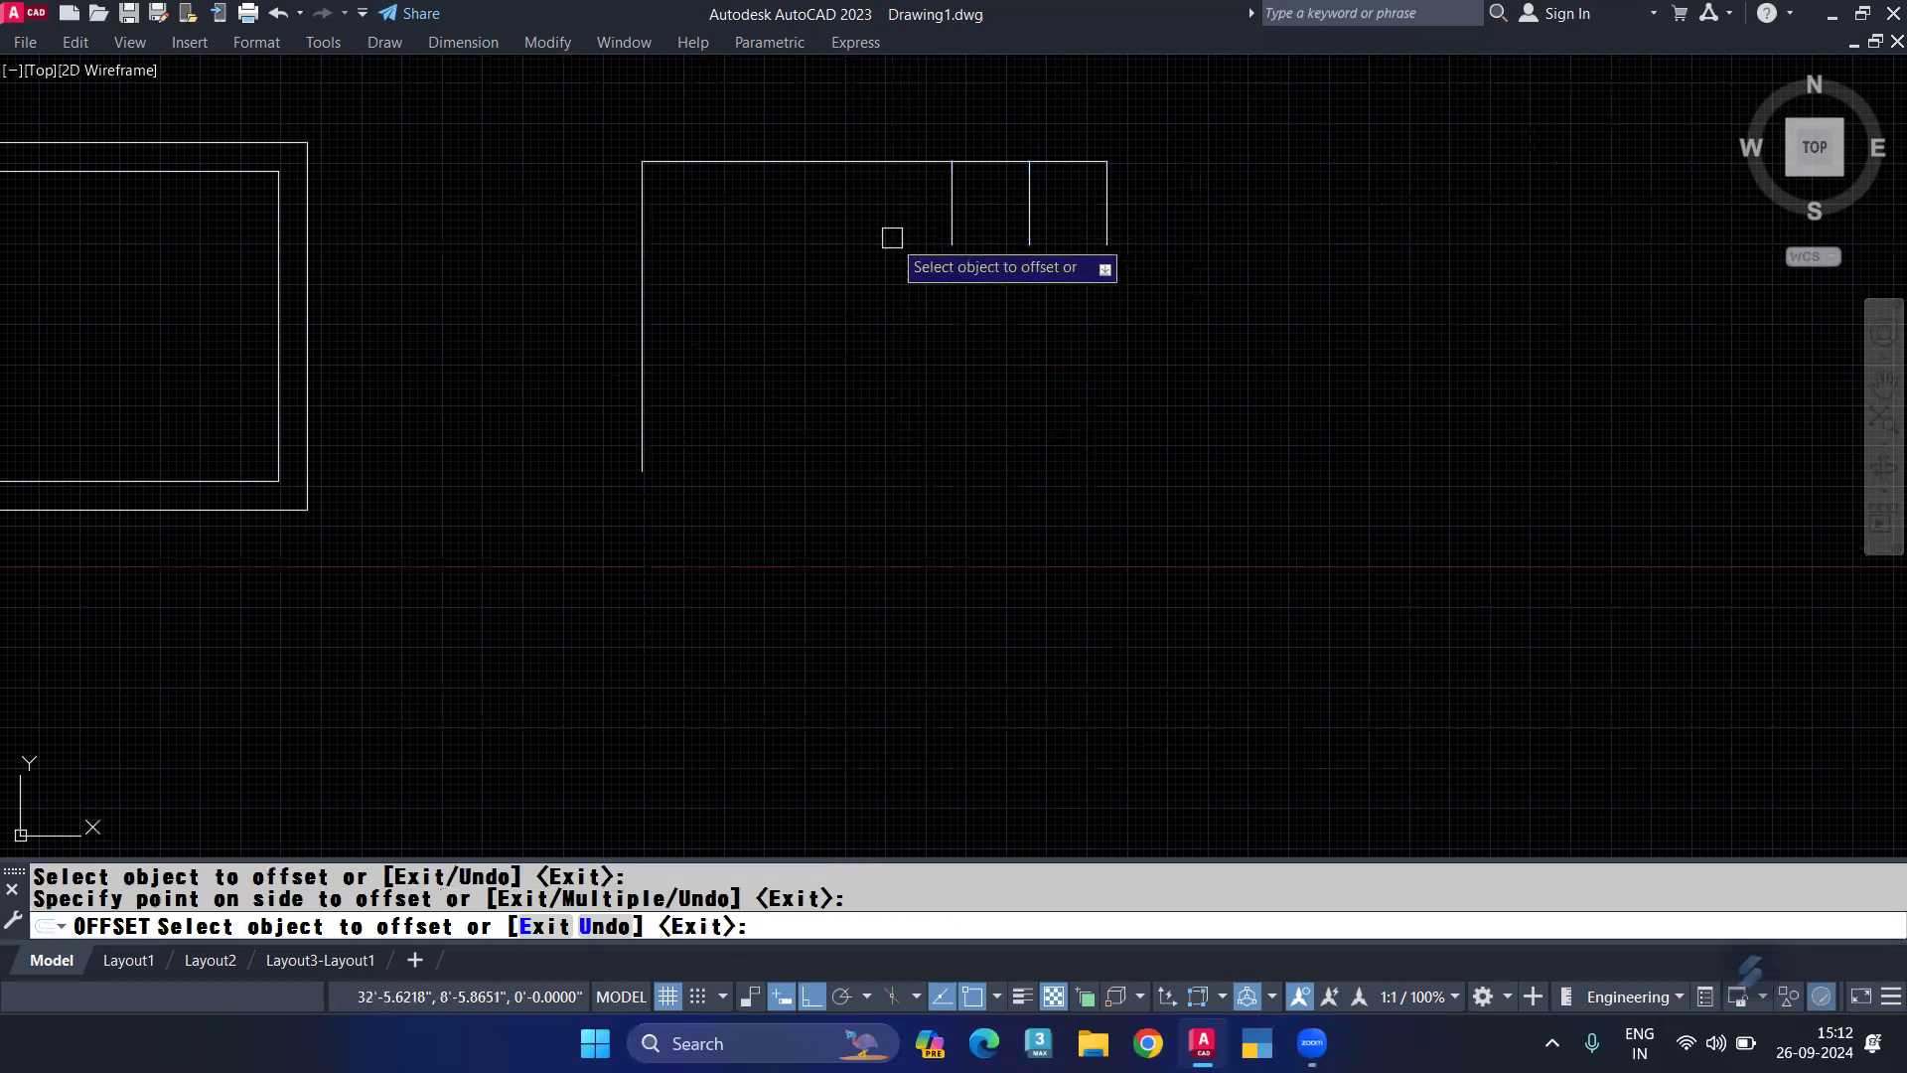
{"action": "key", "text": "Return"}
Step: Trim away the original 26-inch vertical line at the top edge's right end
{"action": "type", "text": "tr"}
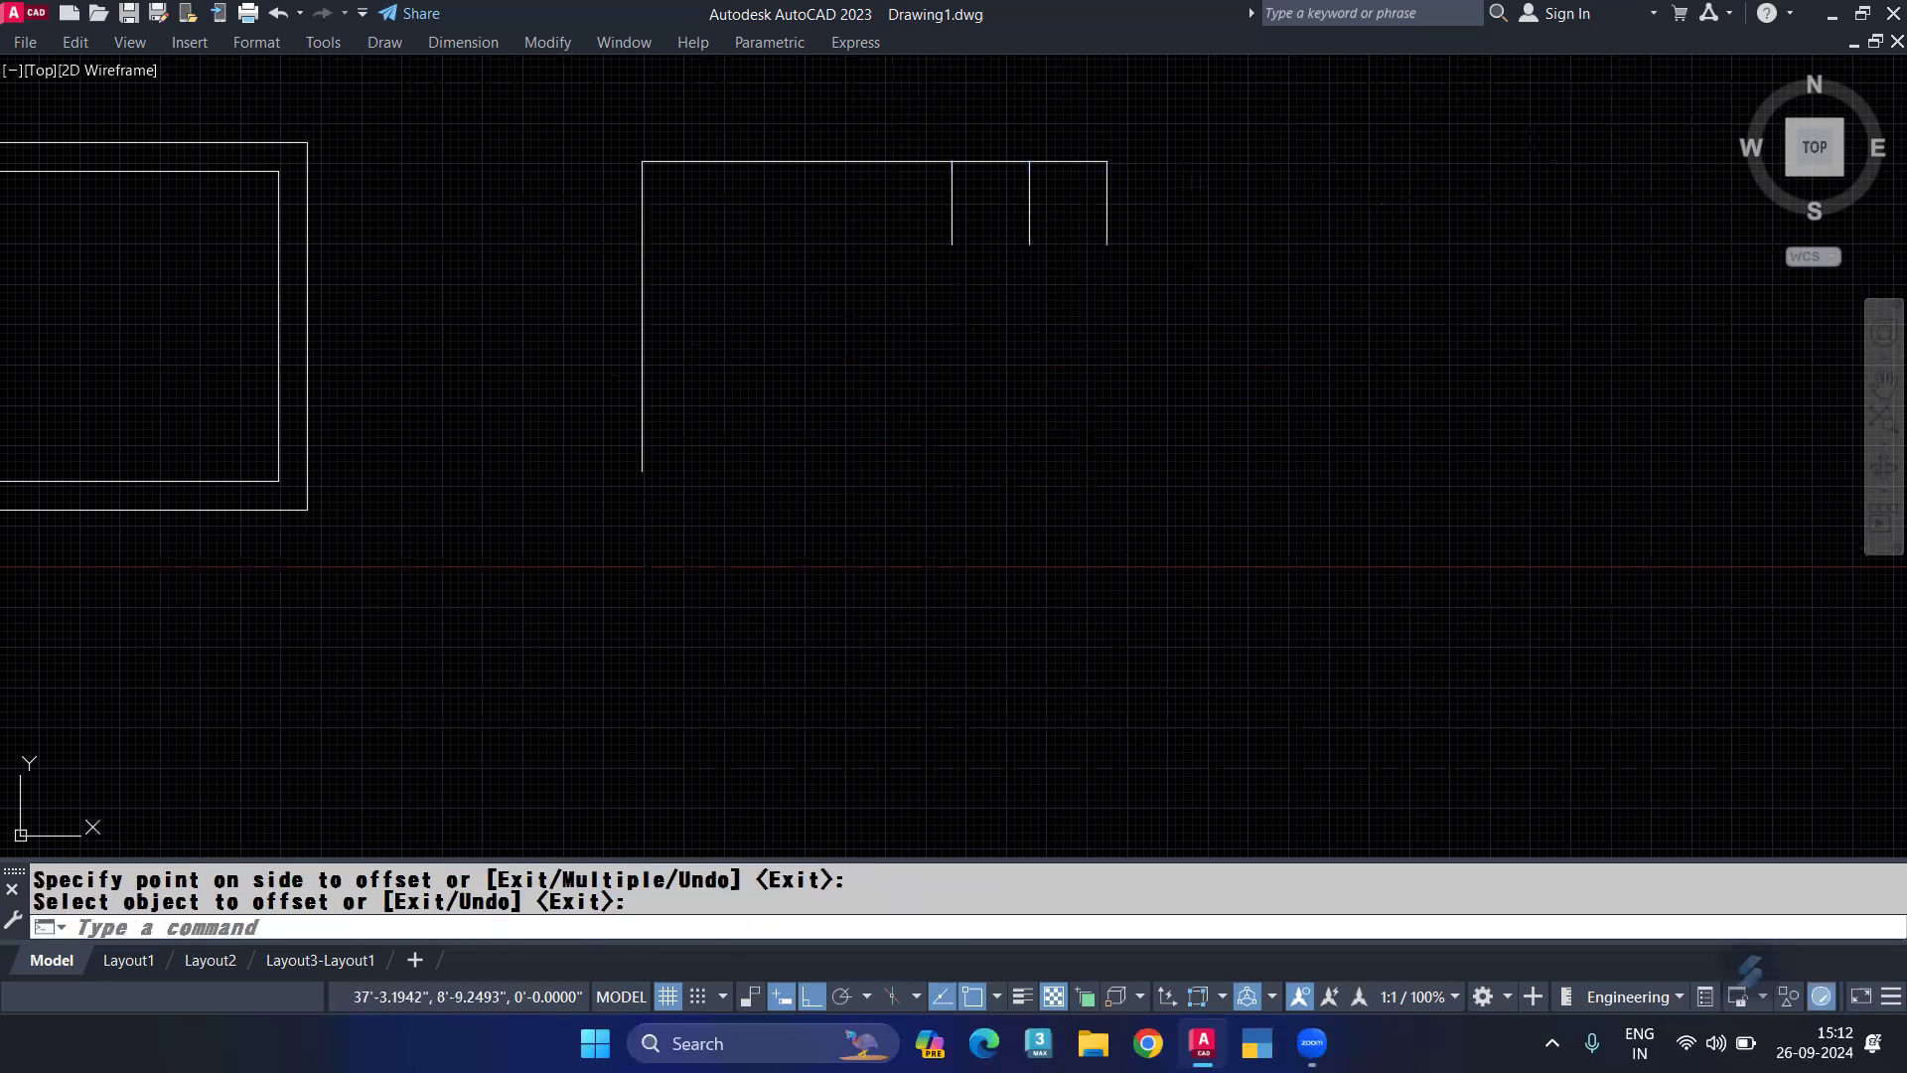
{"action": "key", "text": "Return"}
{"action": "left_click", "coordinate": [1105, 231]}
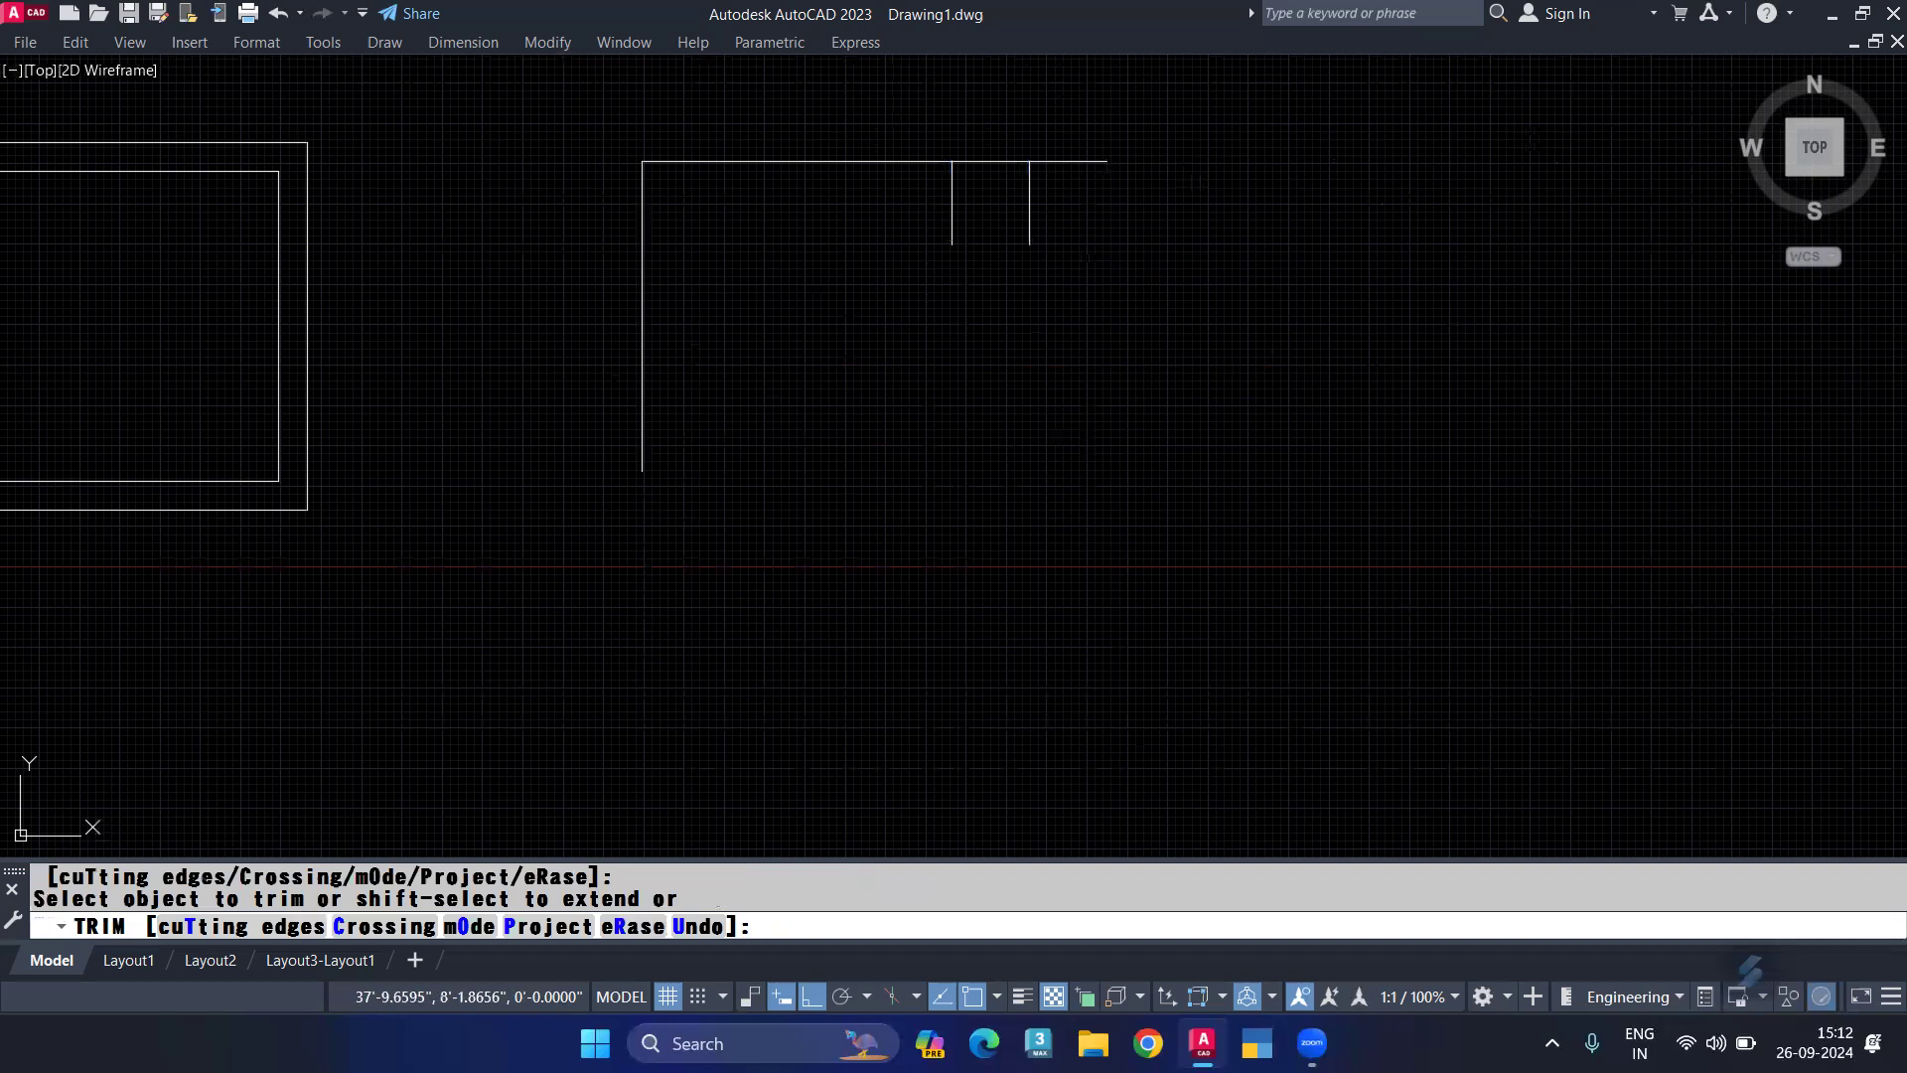
{"action": "key", "text": "Return"}
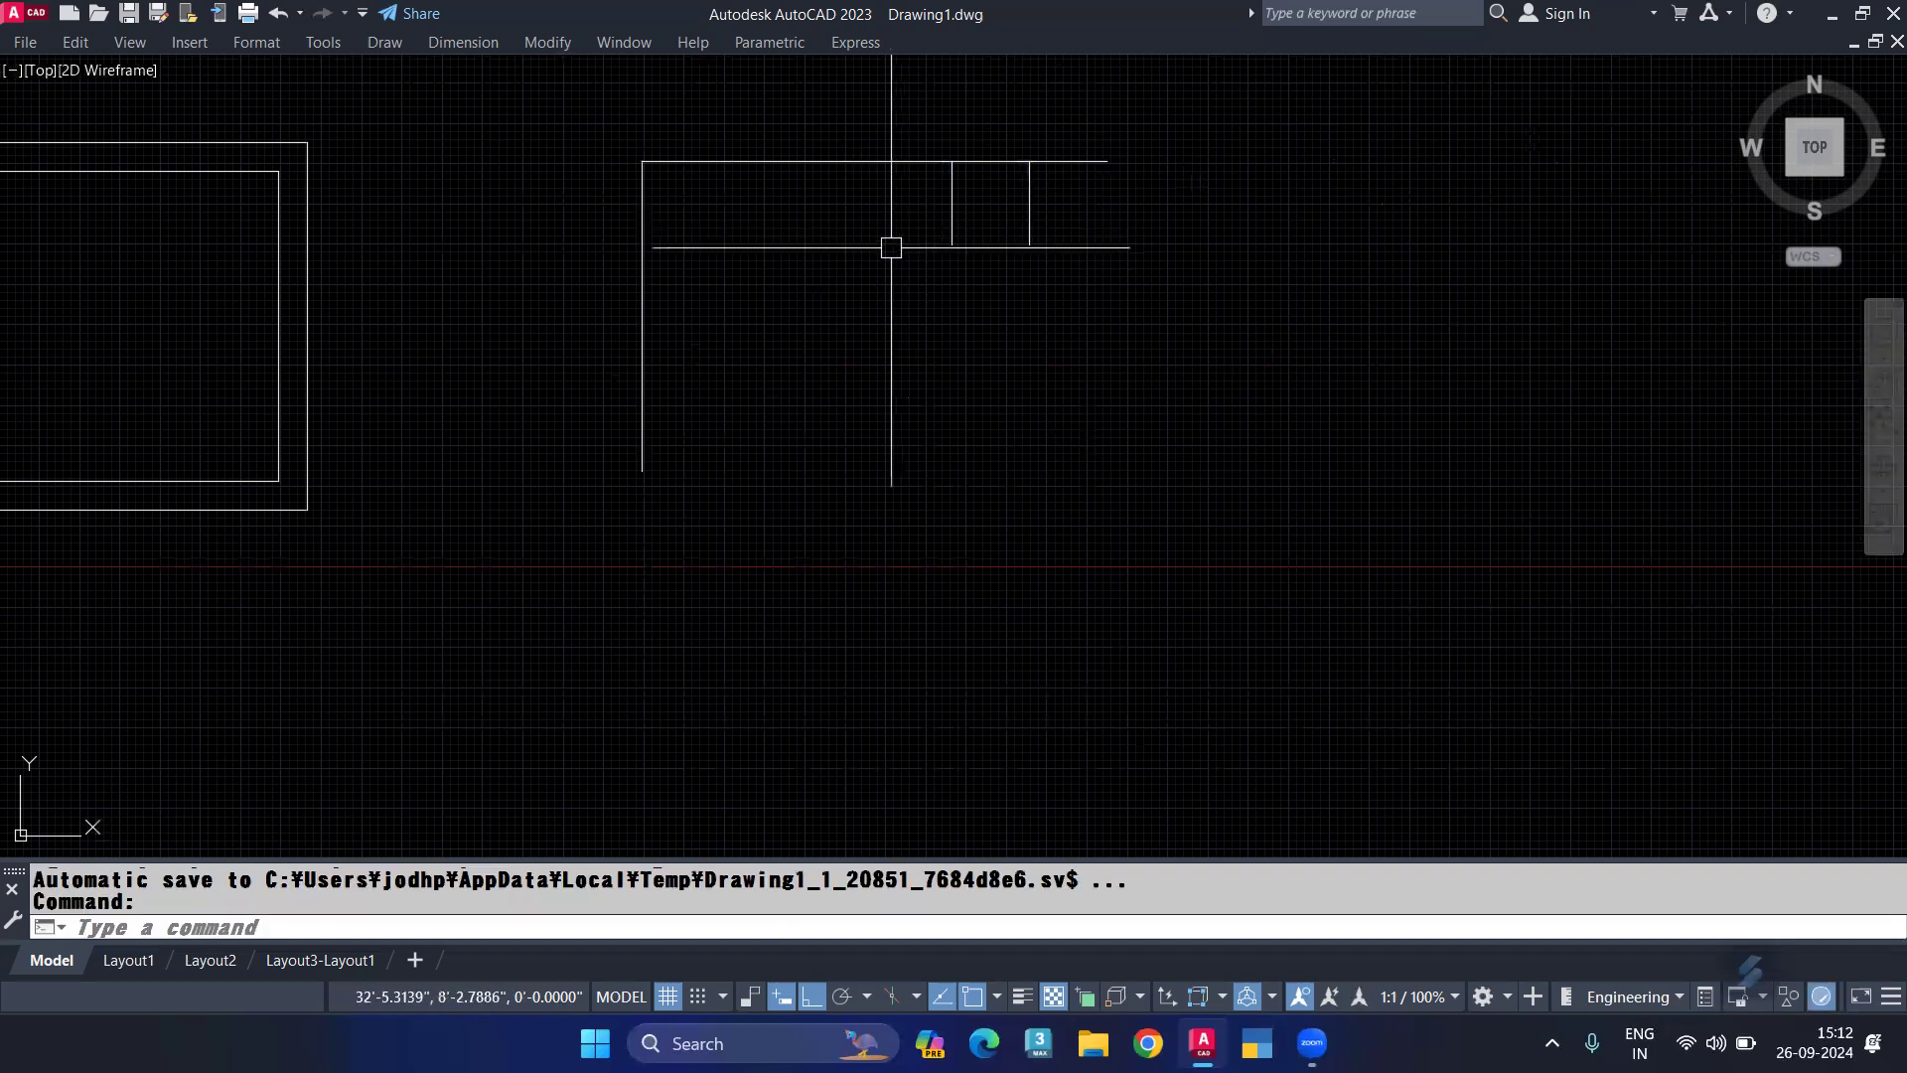
{"action": "middle_click_drag", "start_coordinate": [890, 242], "coordinate": [897, 256]}
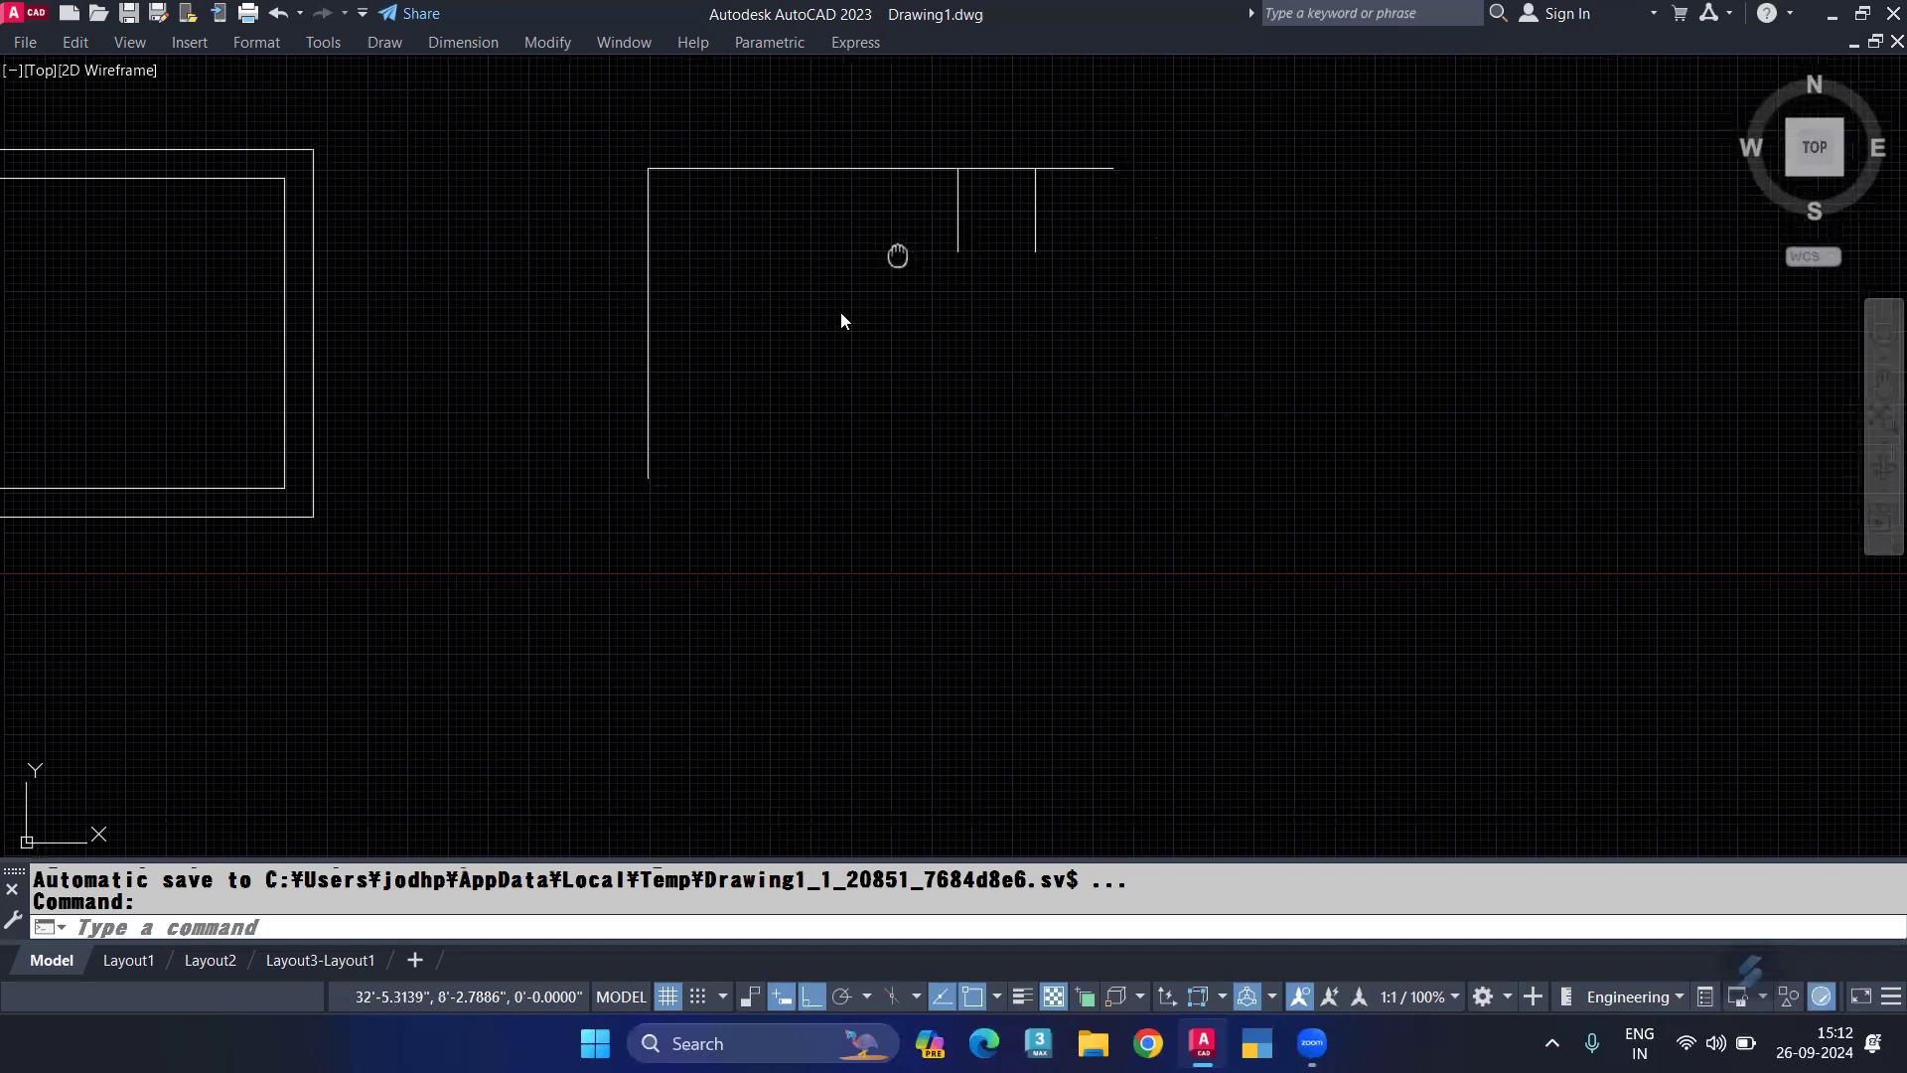
Step: Fence-trim the top edge, removing both vertical helper stubs and the leftover right segment
{"action": "type", "text": "o"}
{"action": "key", "text": "Return"}
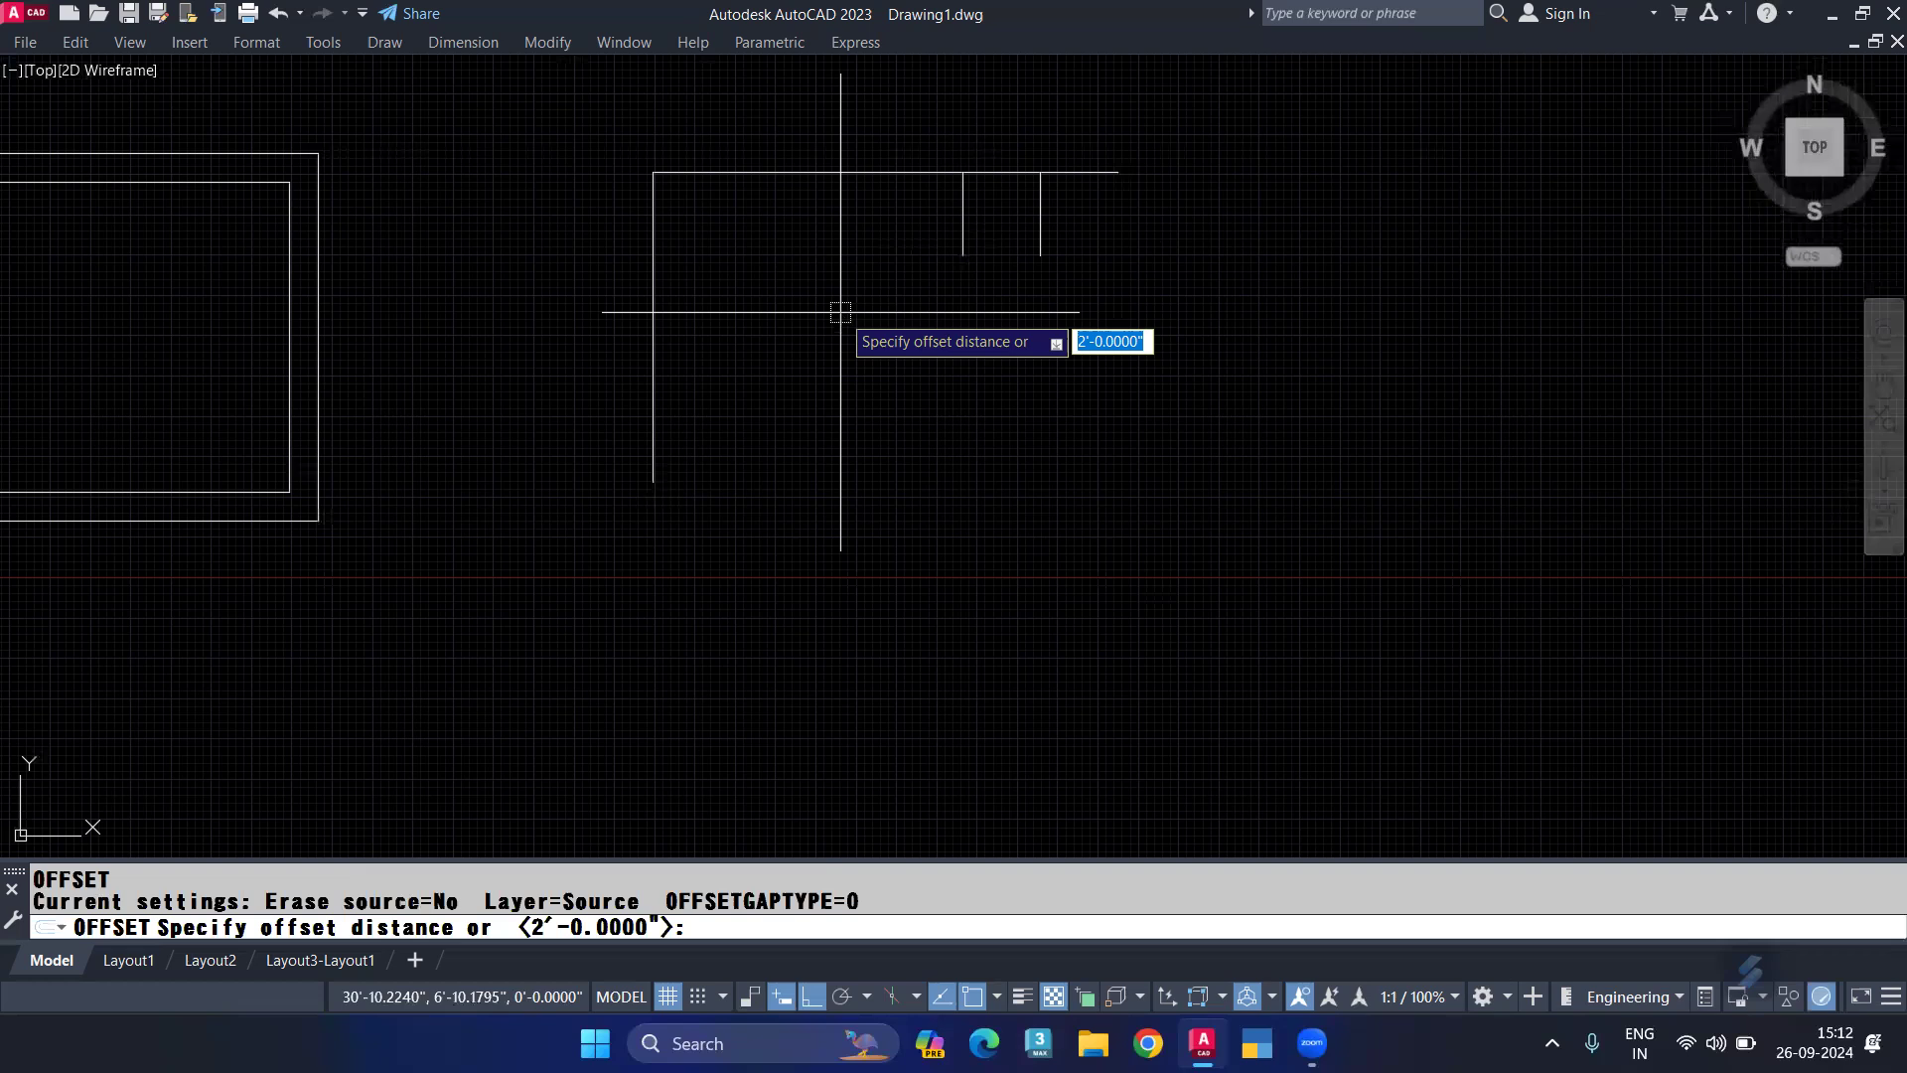
{"action": "type", "text": "26"}
{"action": "key", "text": "Return"}
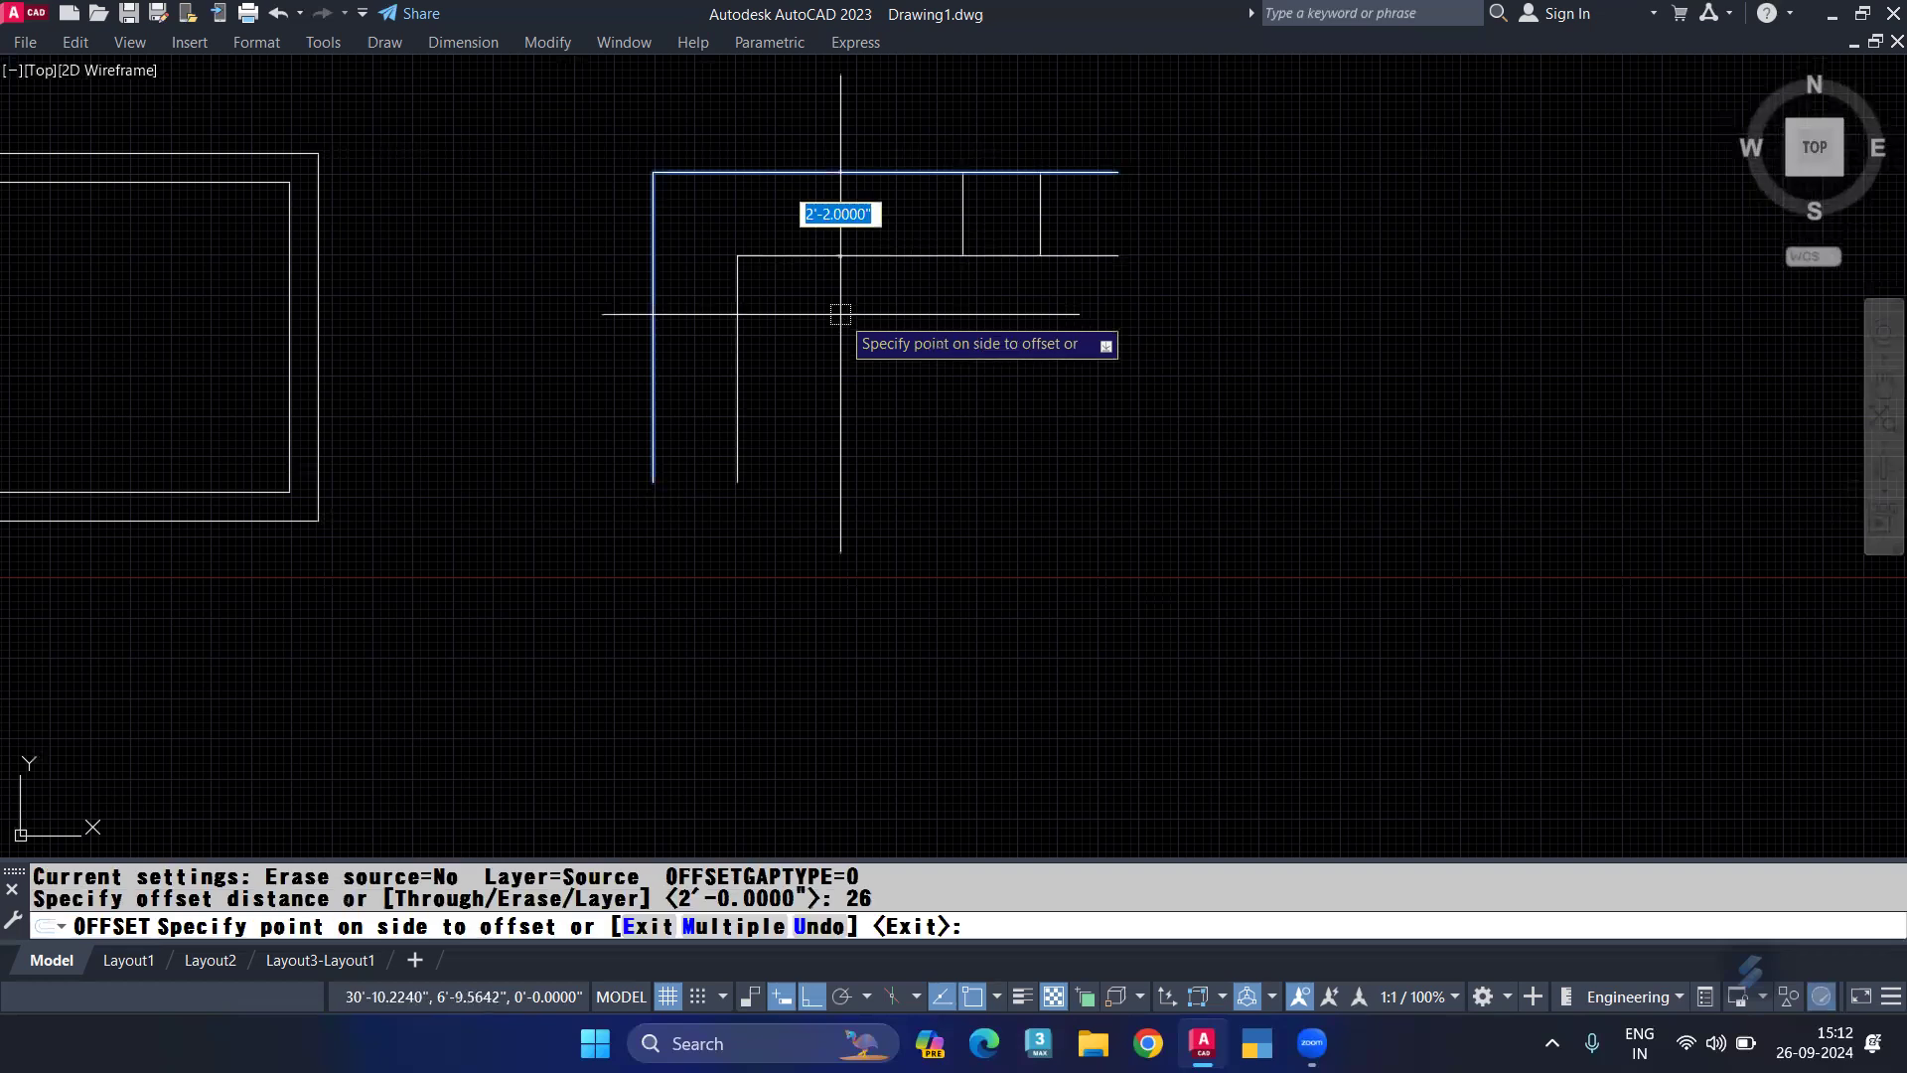
{"action": "key", "text": "Escape"}
{"action": "type", "text": "tr"}
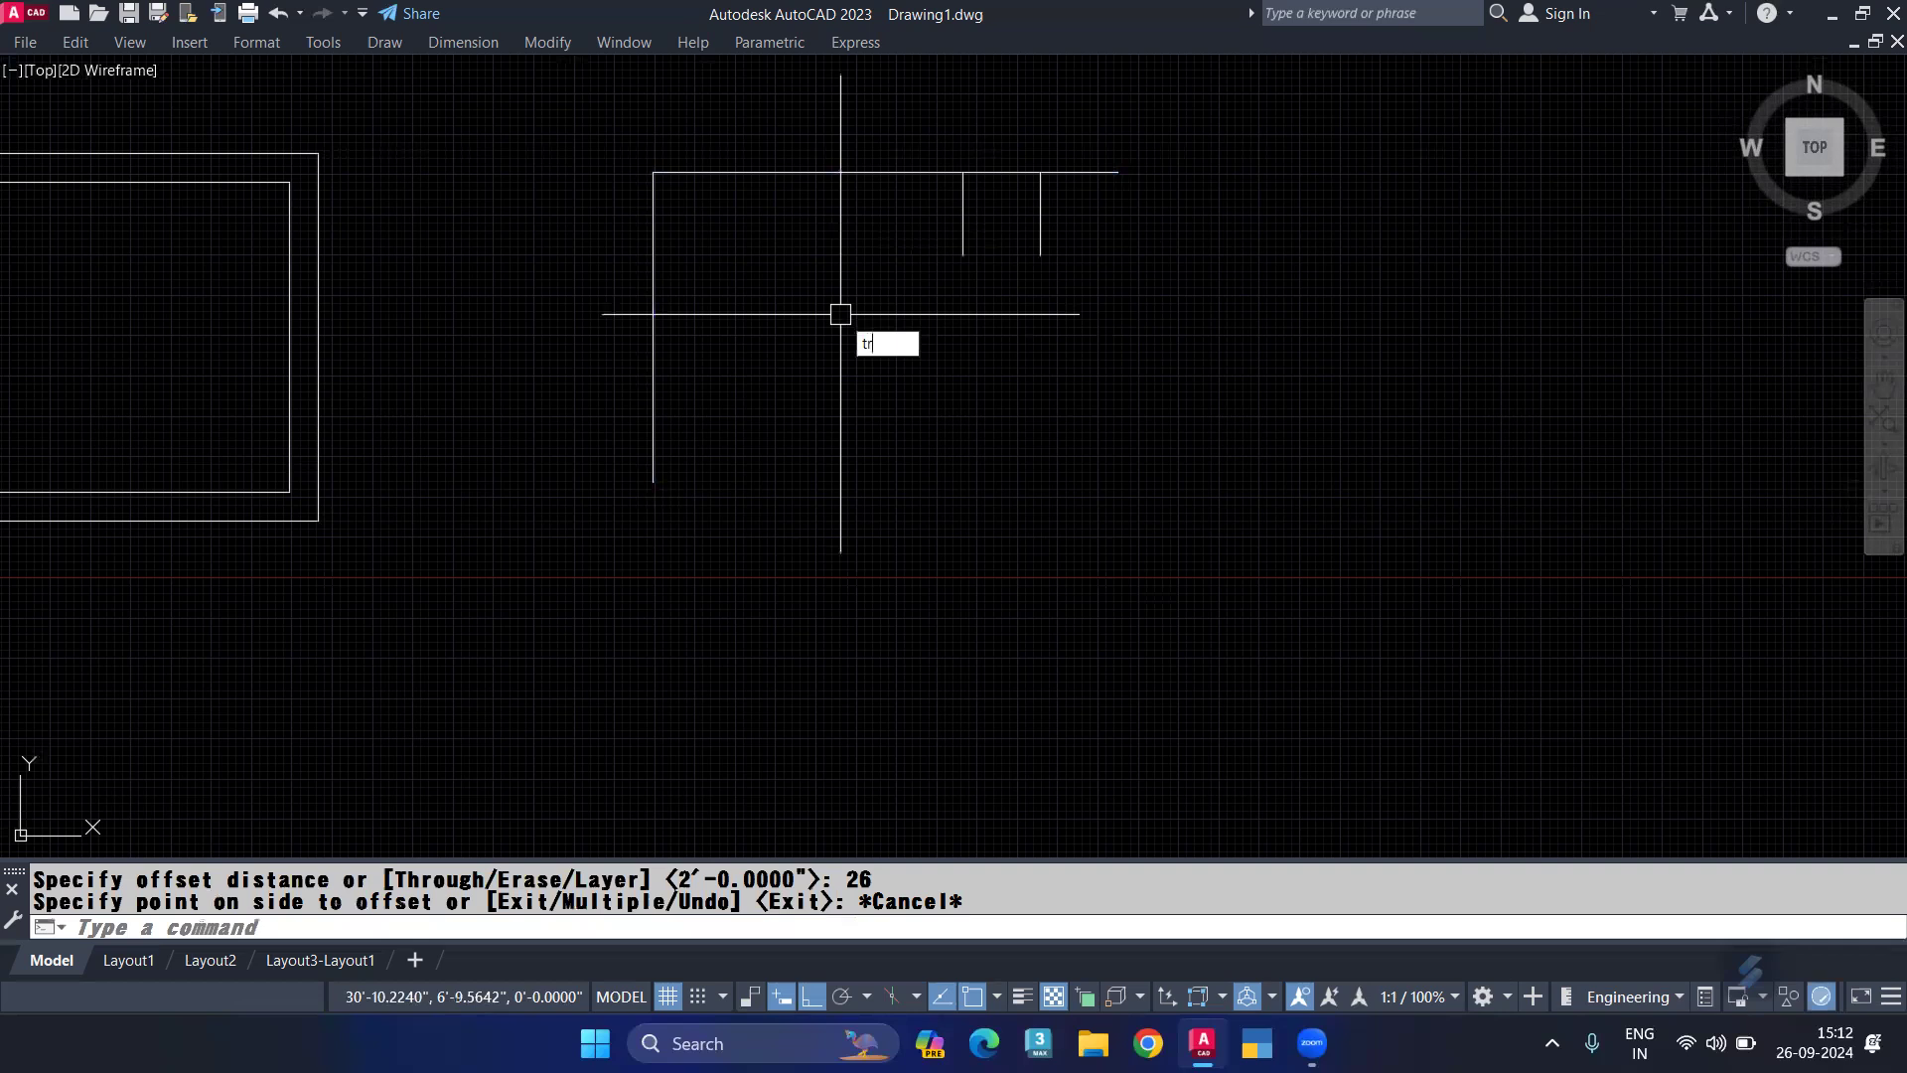
{"action": "key", "text": "Return"}
{"action": "left_click_drag", "start_coordinate": [986, 403], "coordinate": [992, 195]}
{"action": "key", "text": "Return"}
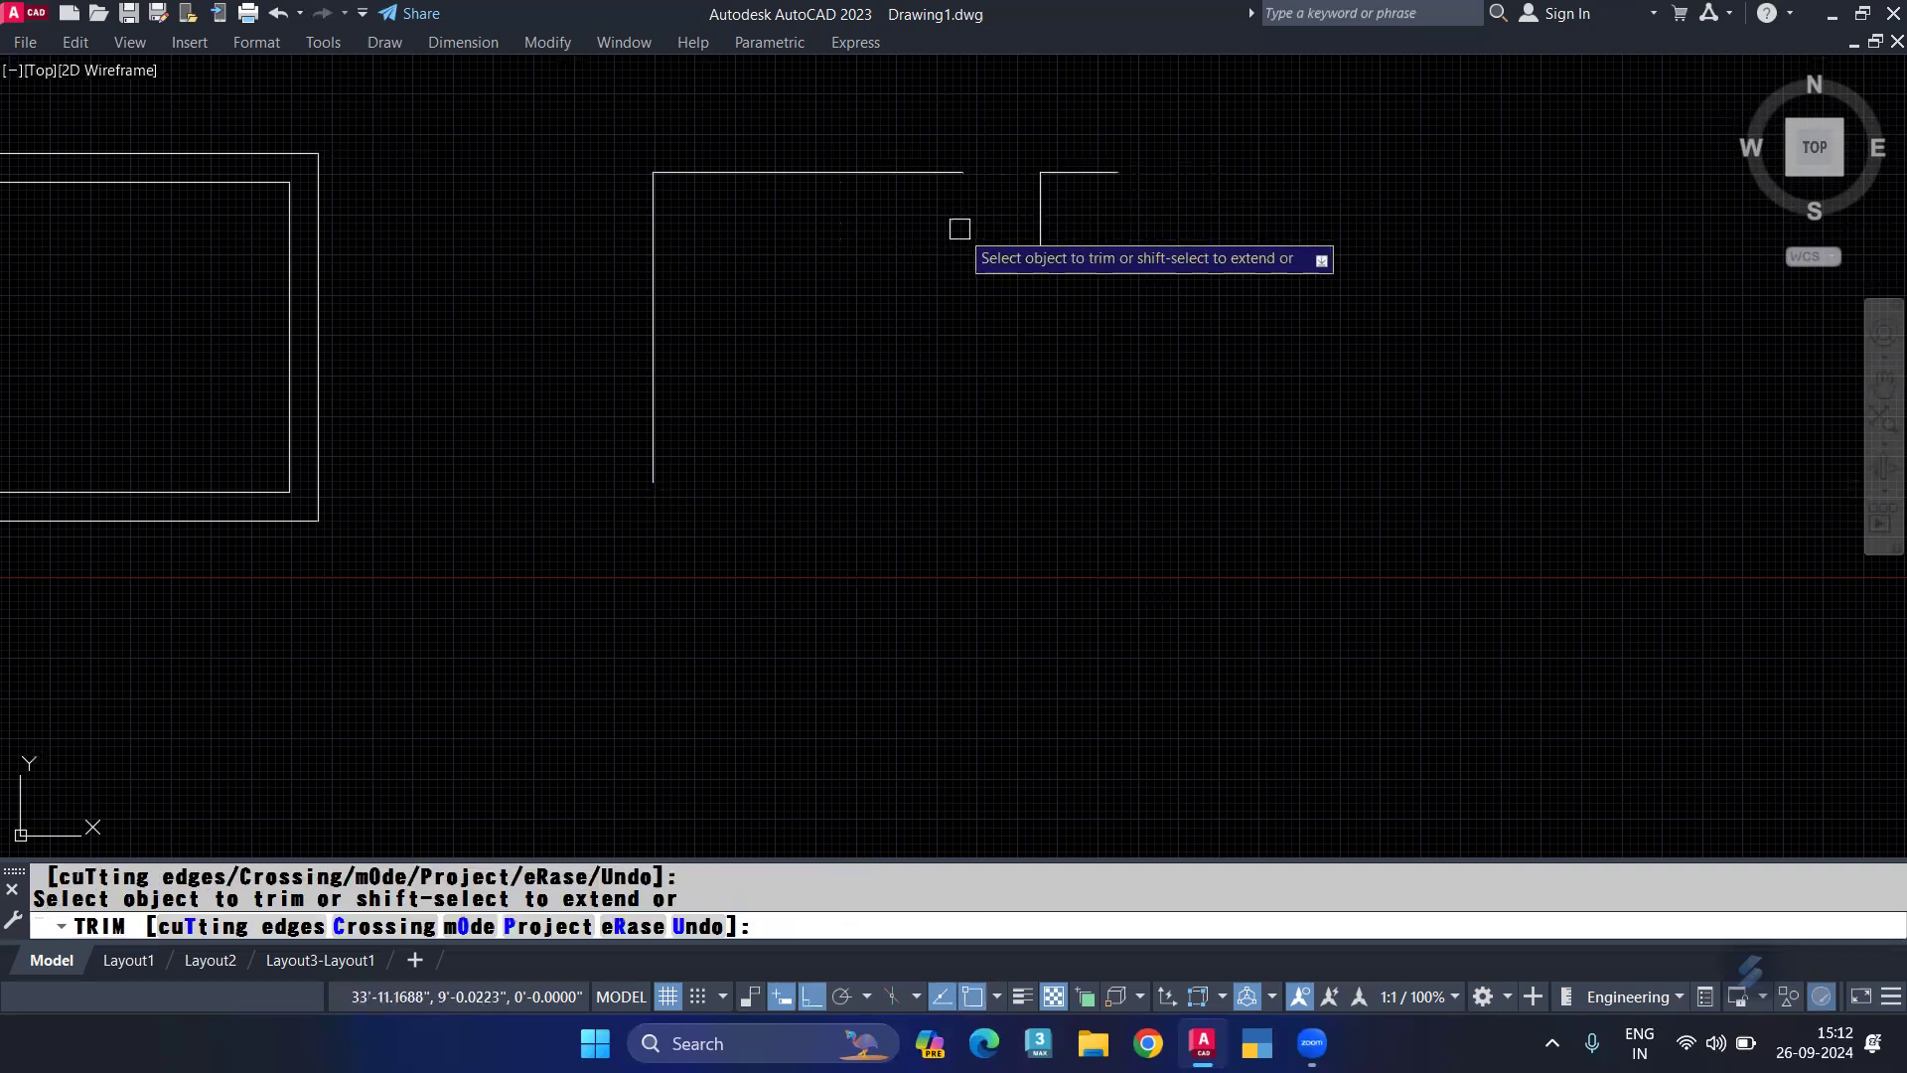
{"action": "left_click", "coordinate": [1075, 172]}
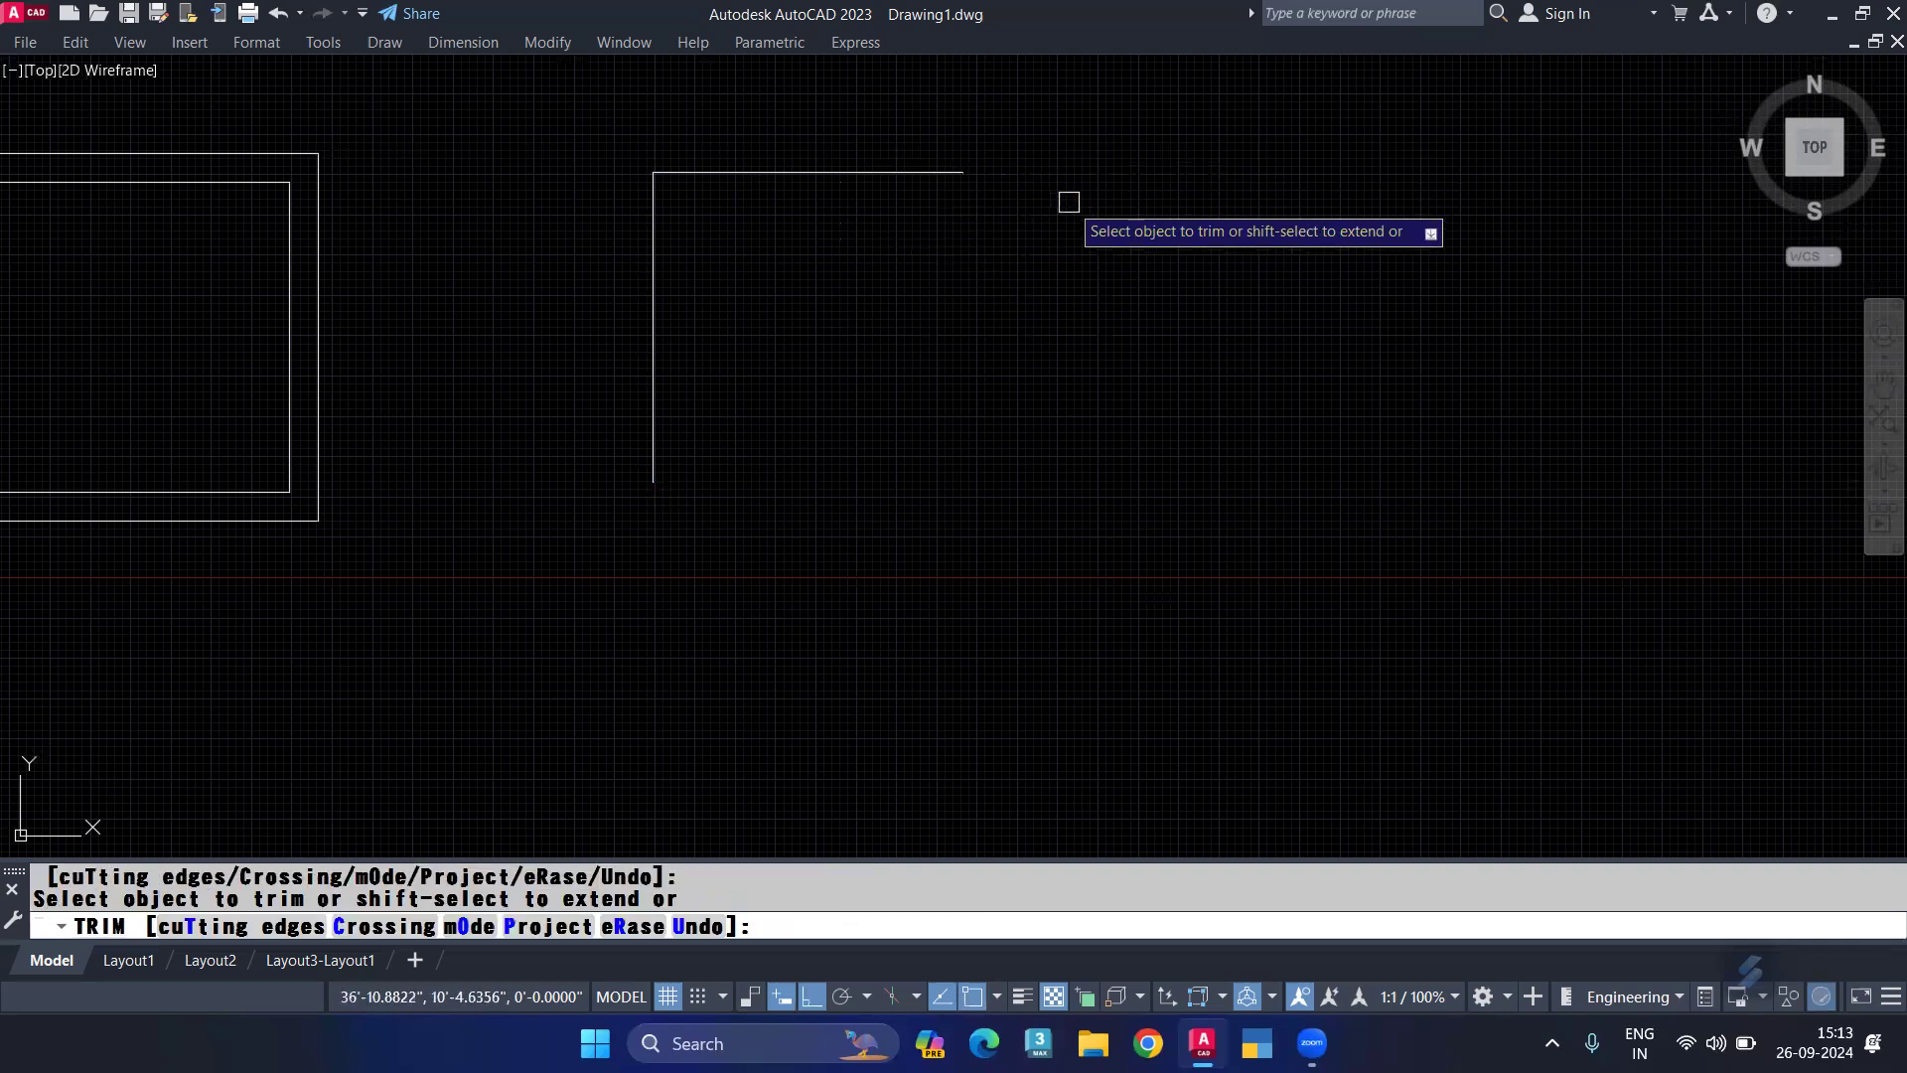
{"action": "key", "text": "Escape"}
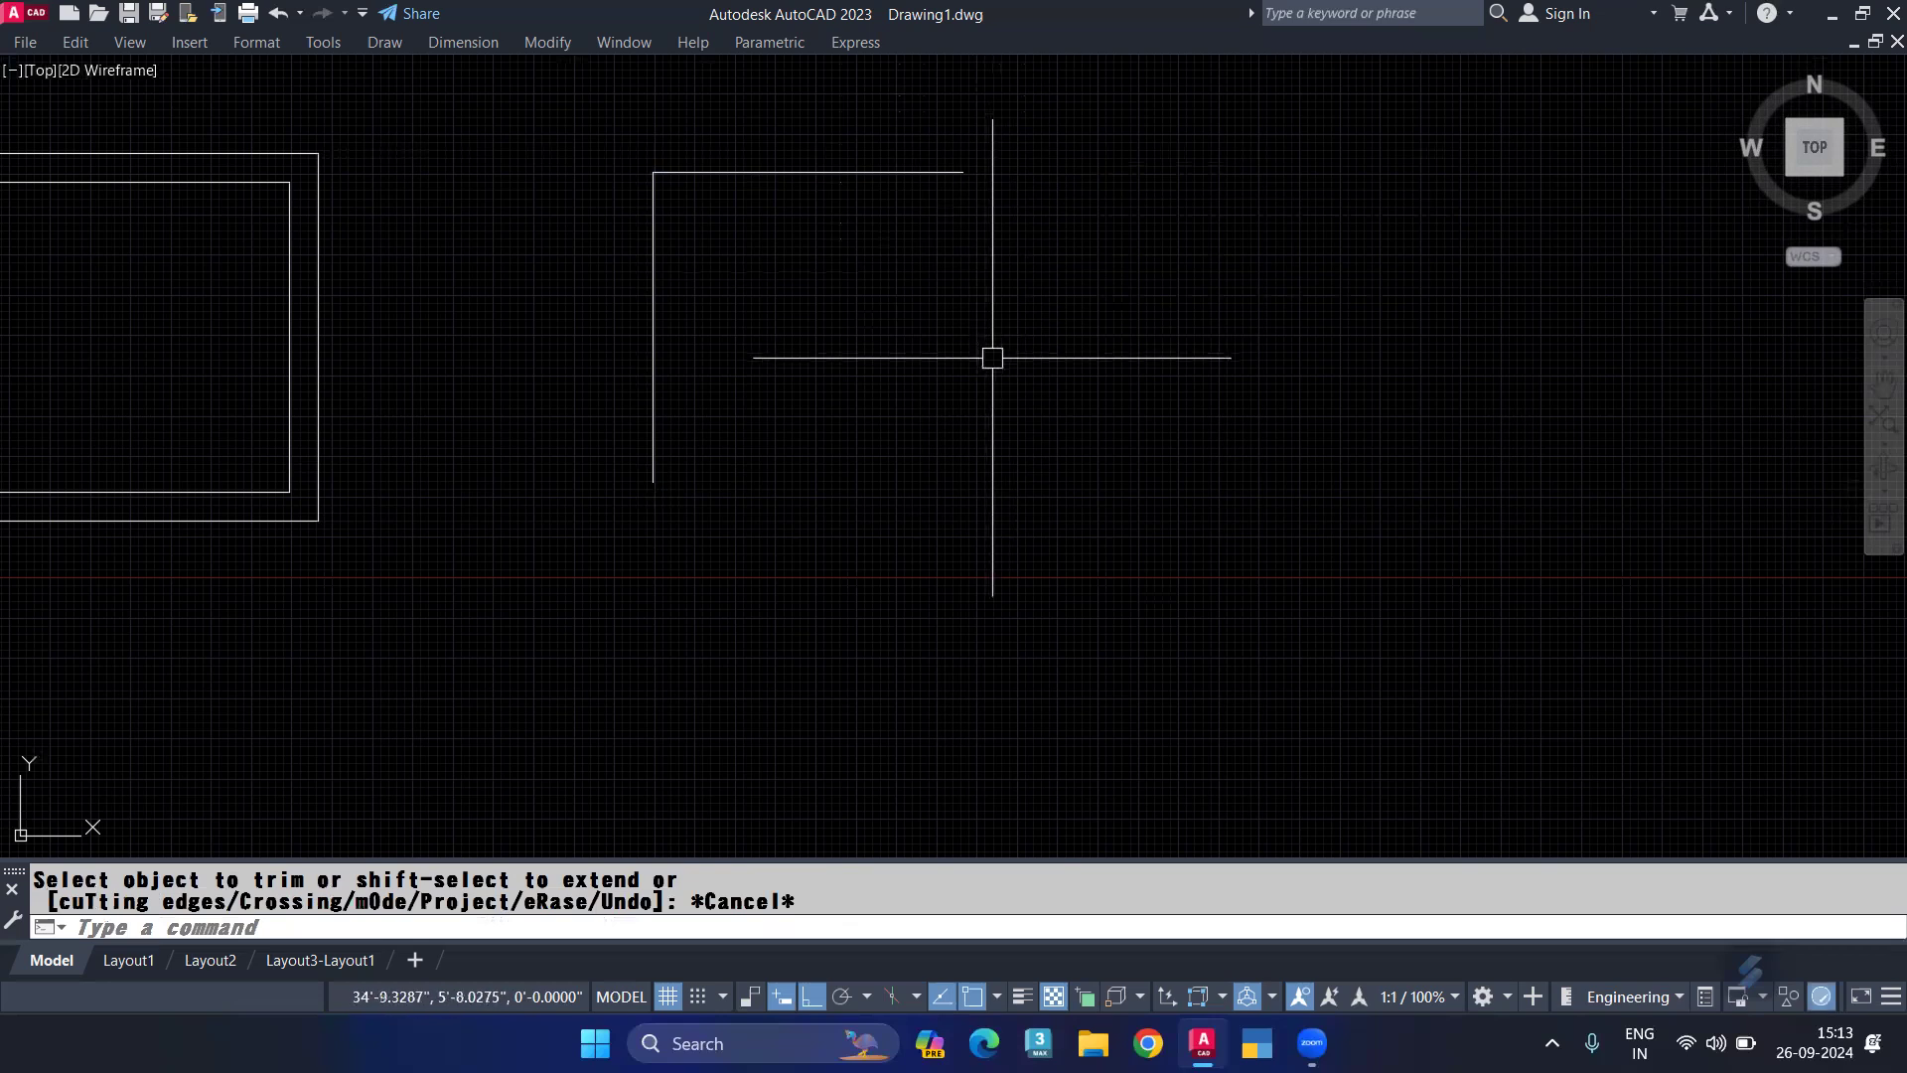
{"action": "type", "text": "pl"}
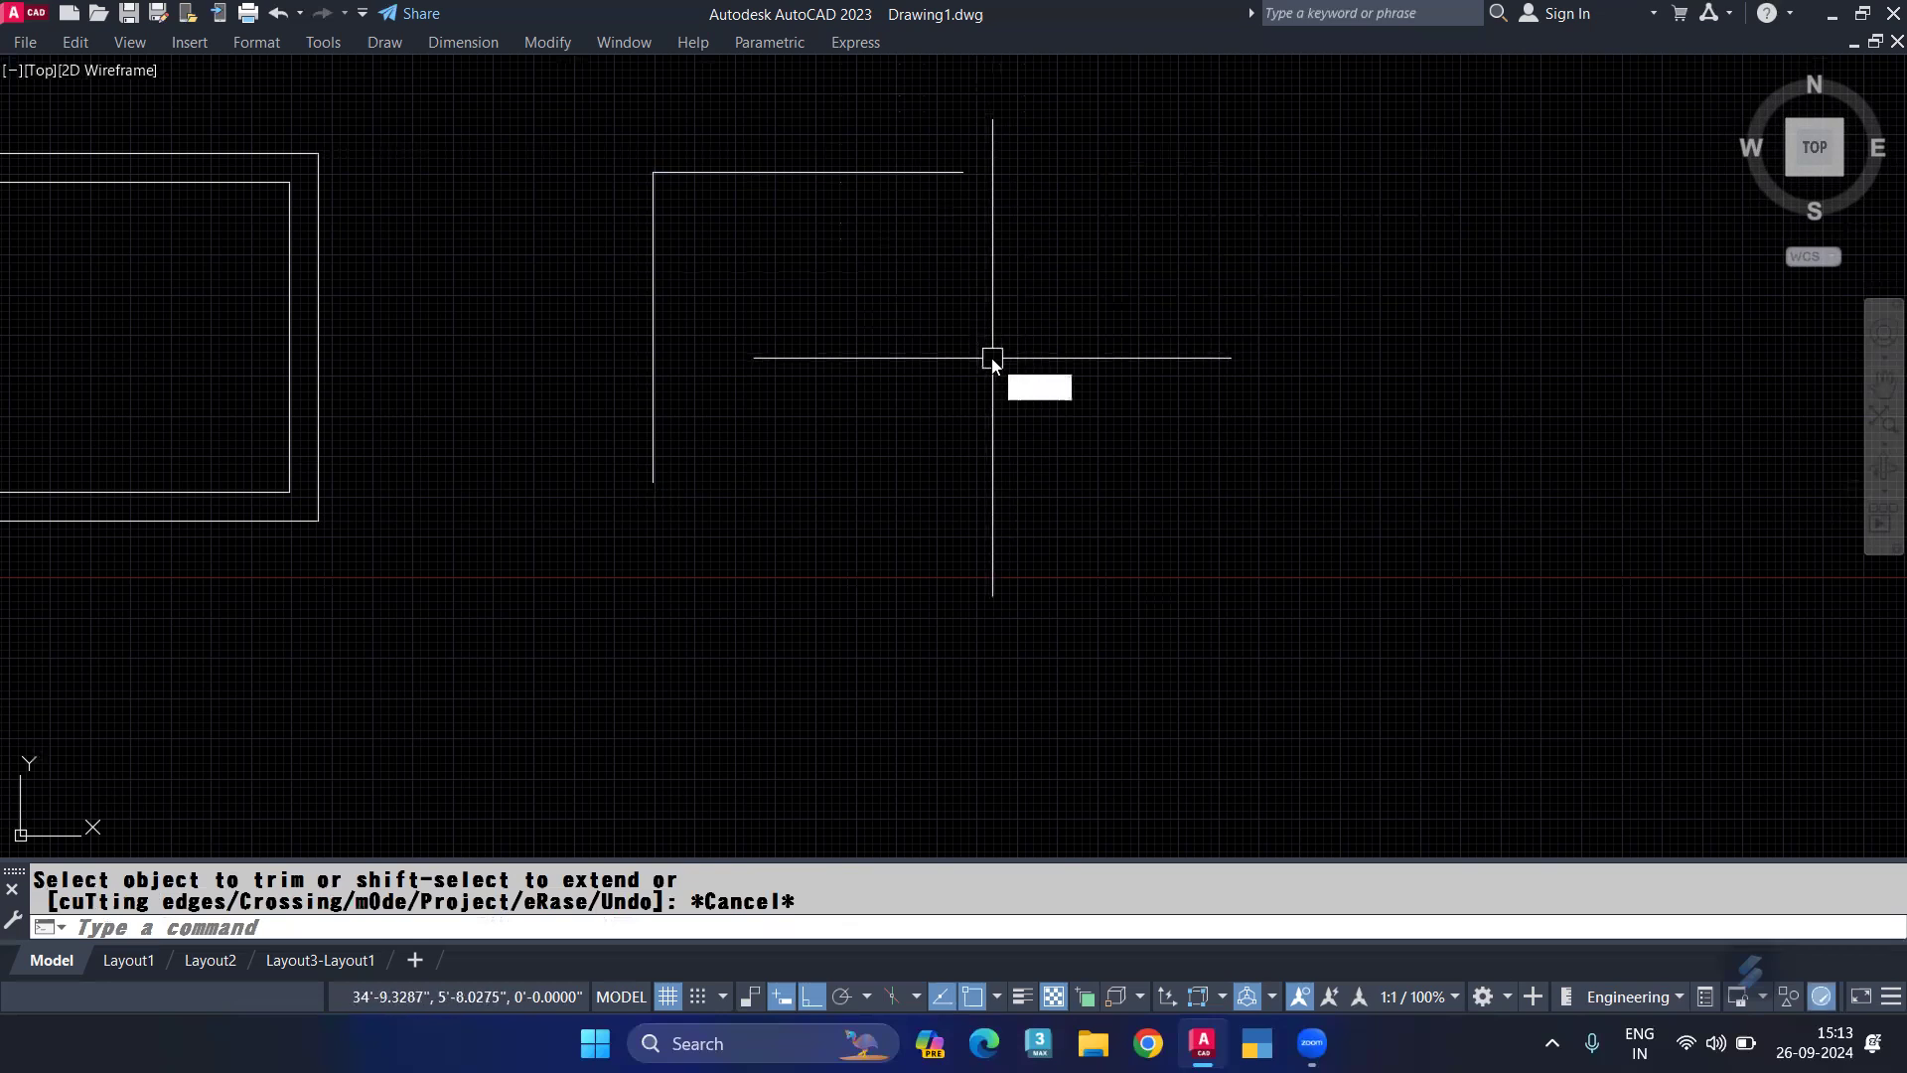
{"action": "key", "text": "Return"}
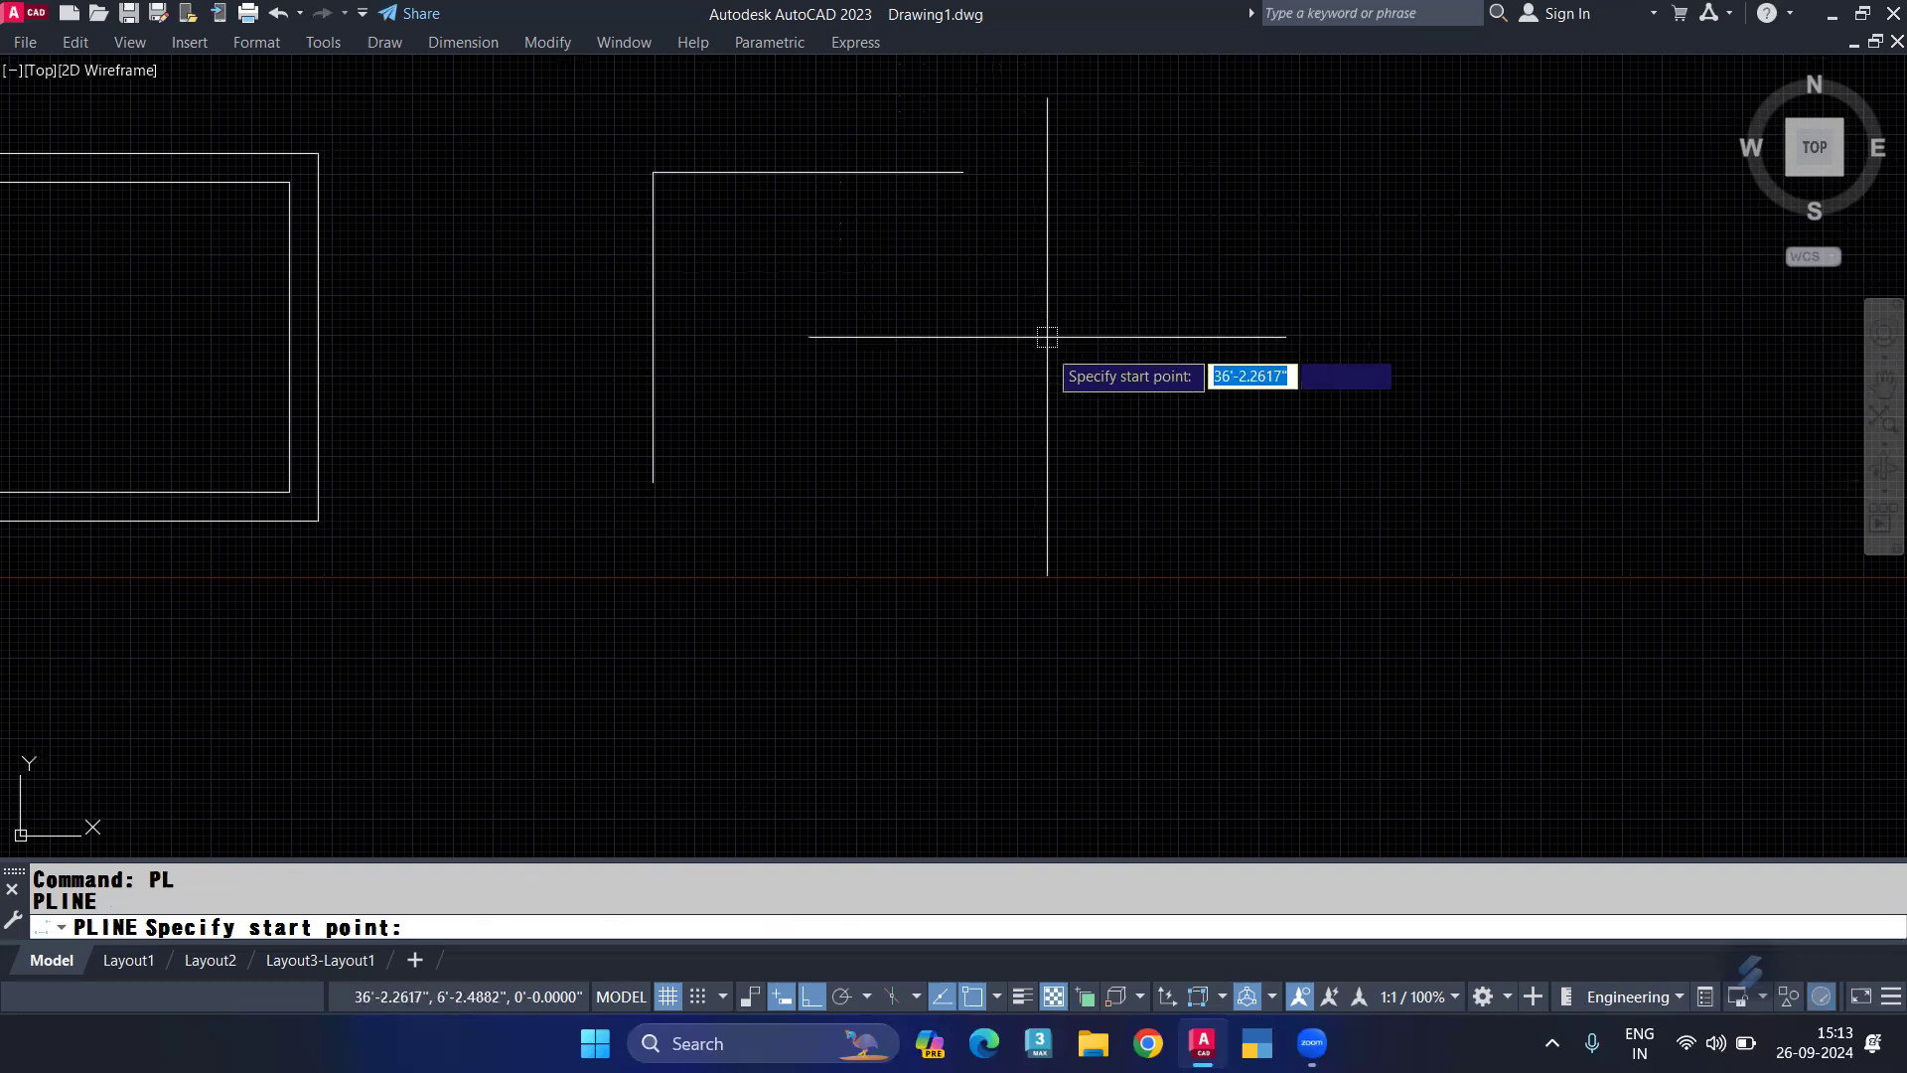
Step: Start the profile polyline right of the L outline with segments 32, 26, 2 and 25
{"action": "left_click", "coordinate": [1086, 460]}
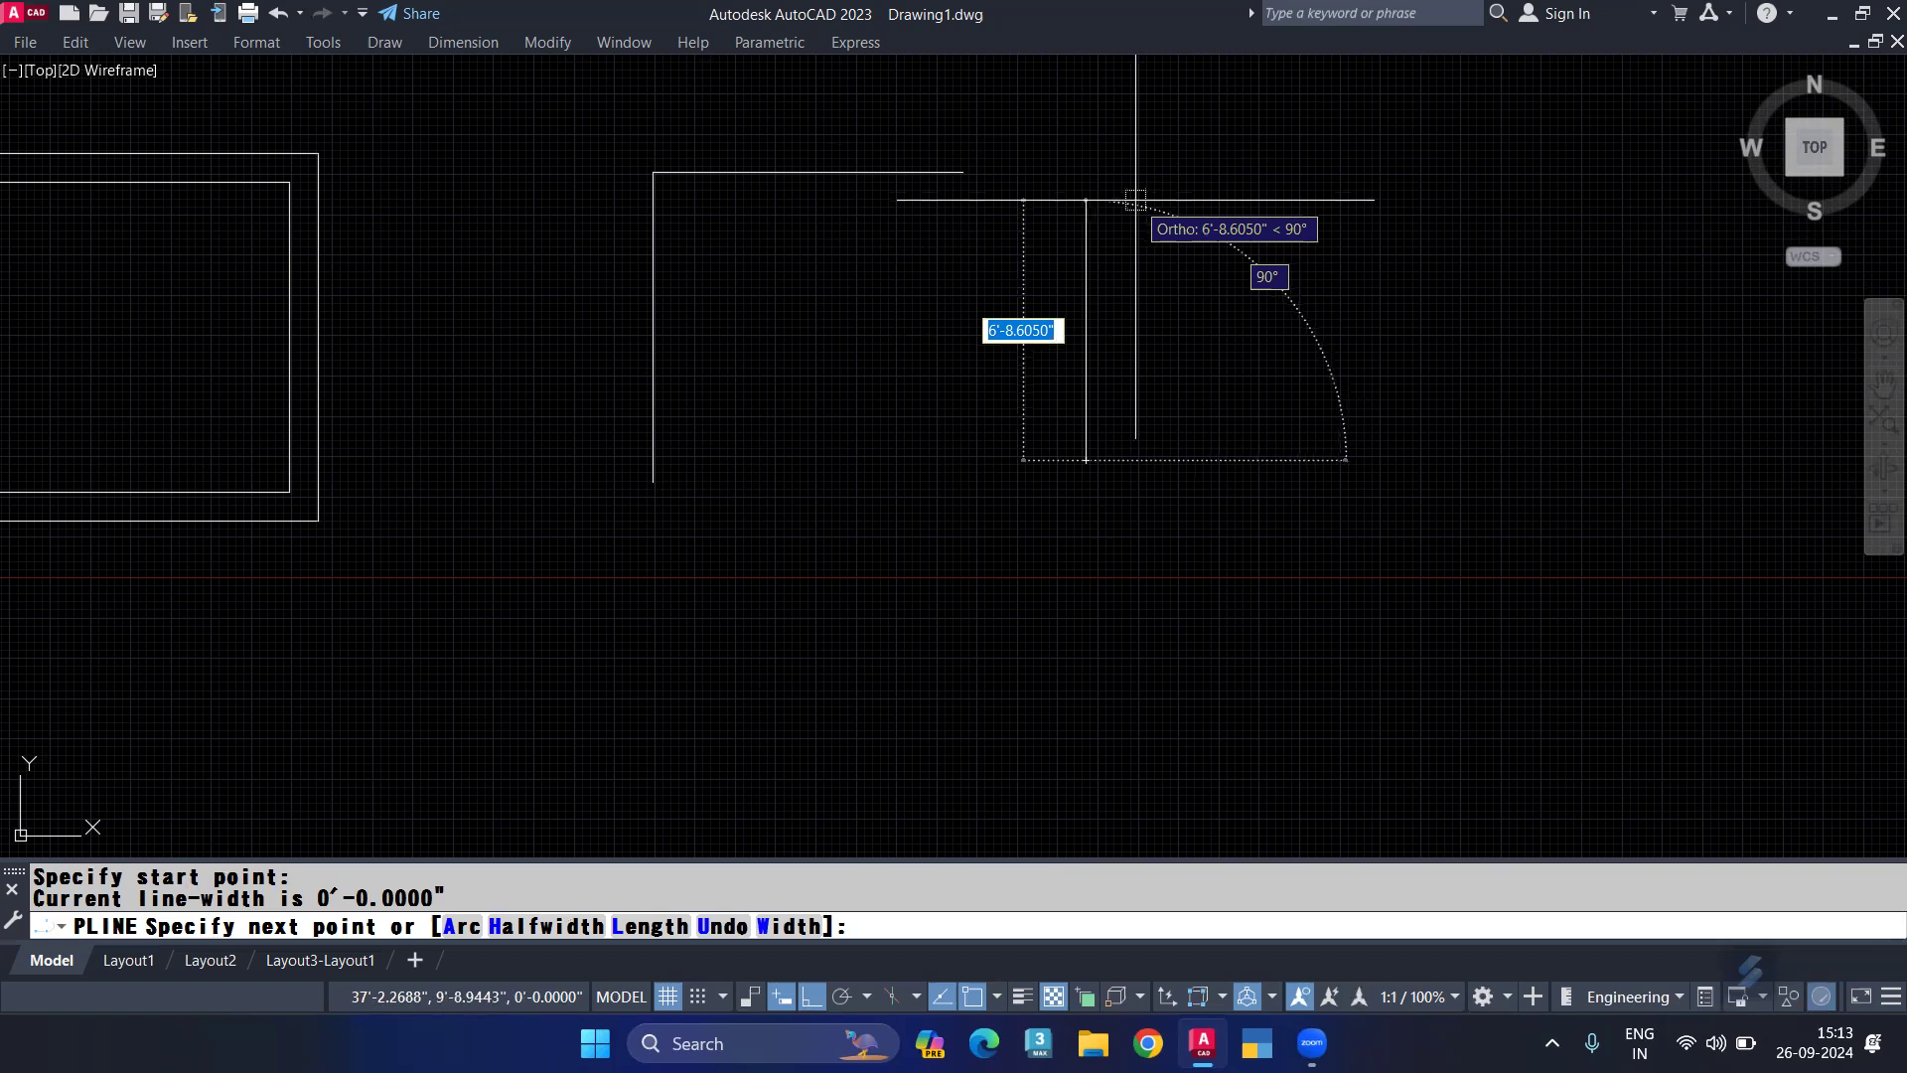
{"action": "type", "text": "32"}
{"action": "key", "text": "Return"}
{"action": "type", "text": "26"}
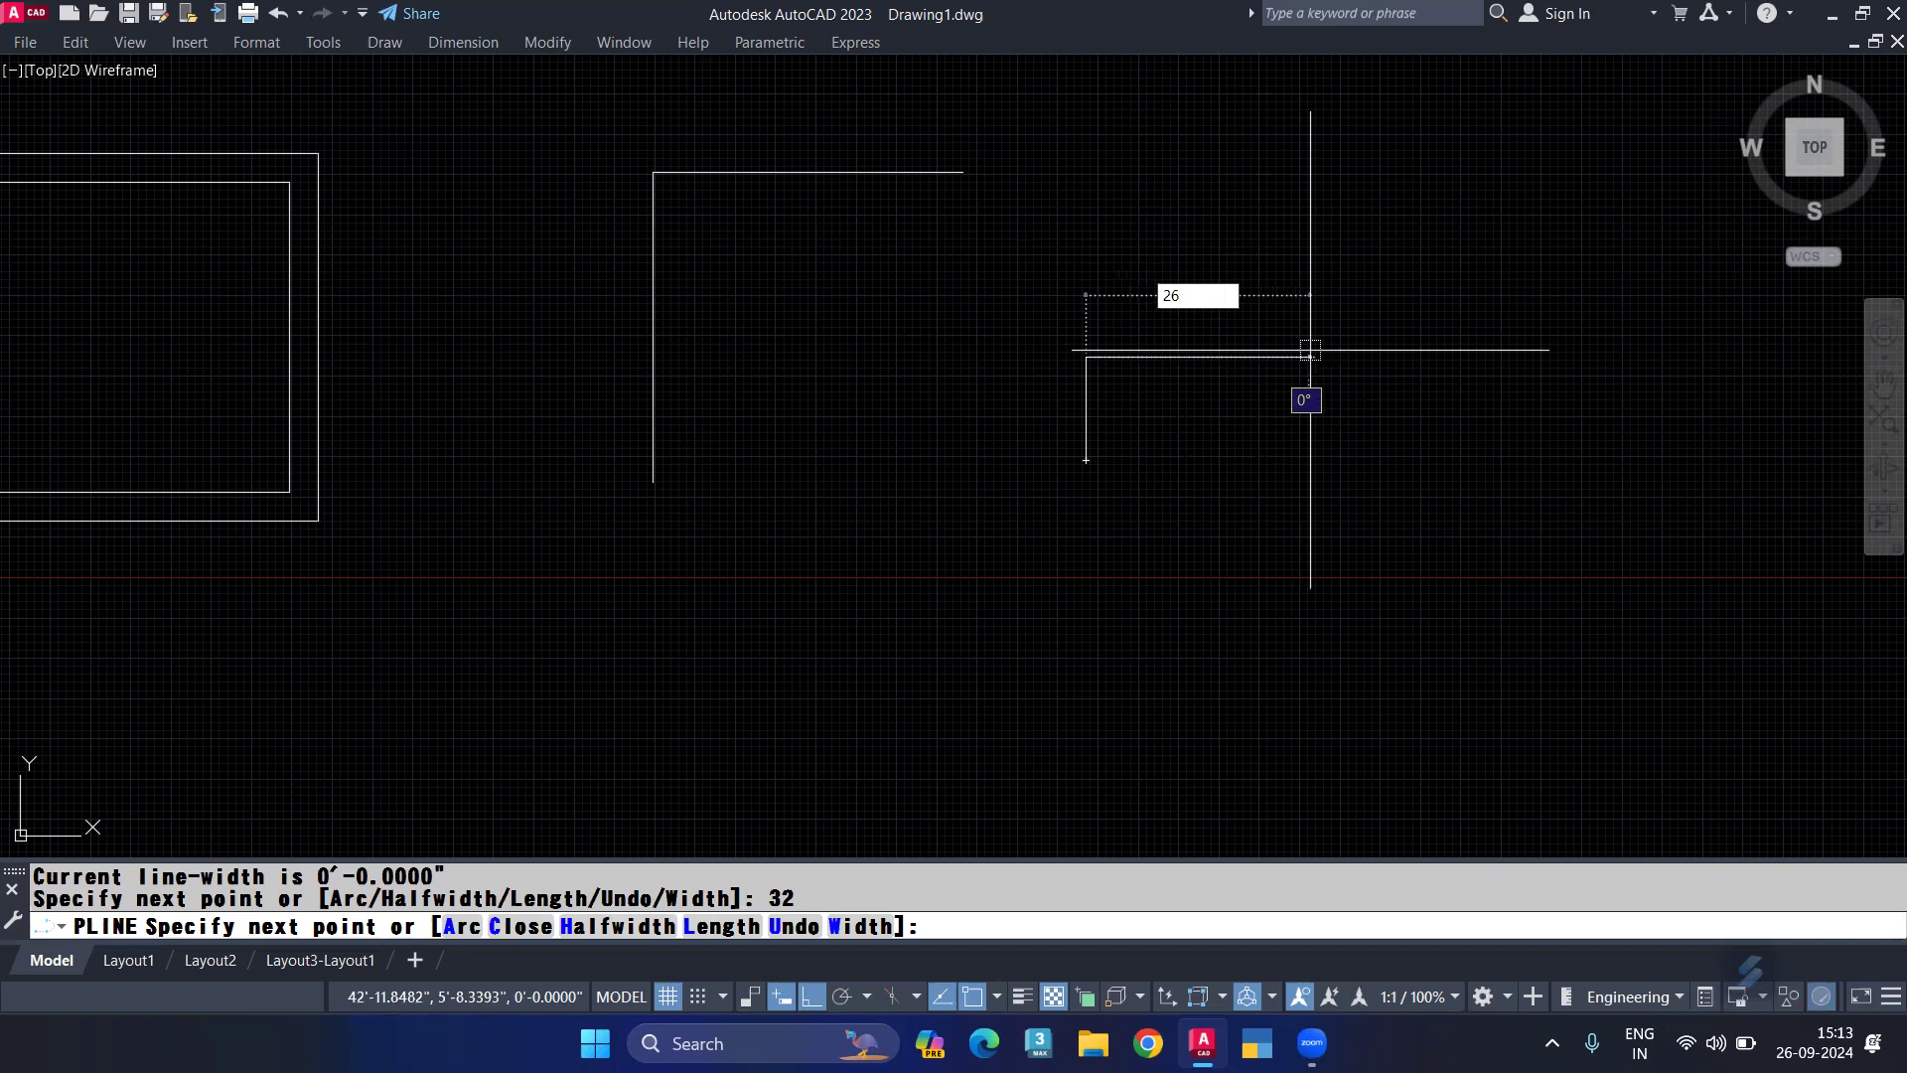
{"action": "key", "text": "Return"}
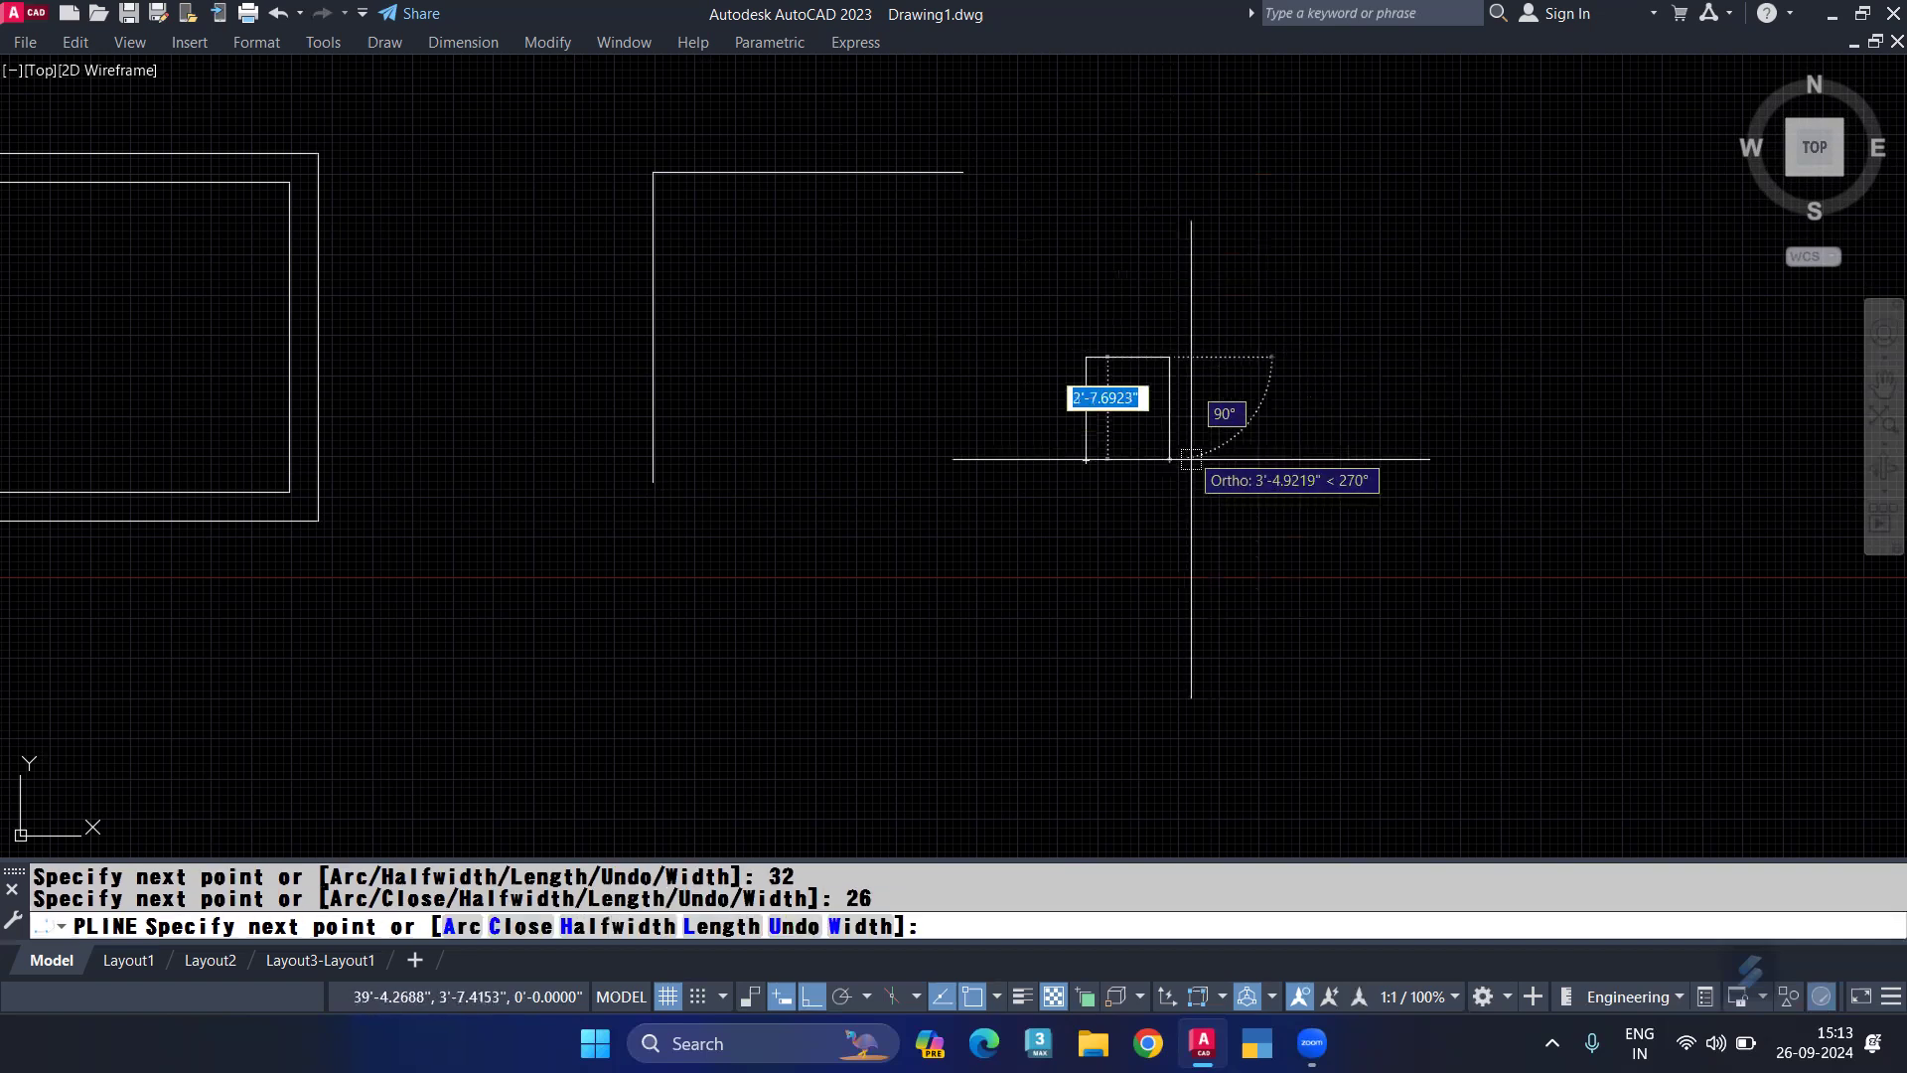
{"action": "scroll", "coordinate": [1182, 431], "scroll_direction": "up", "scroll_amount": 2}
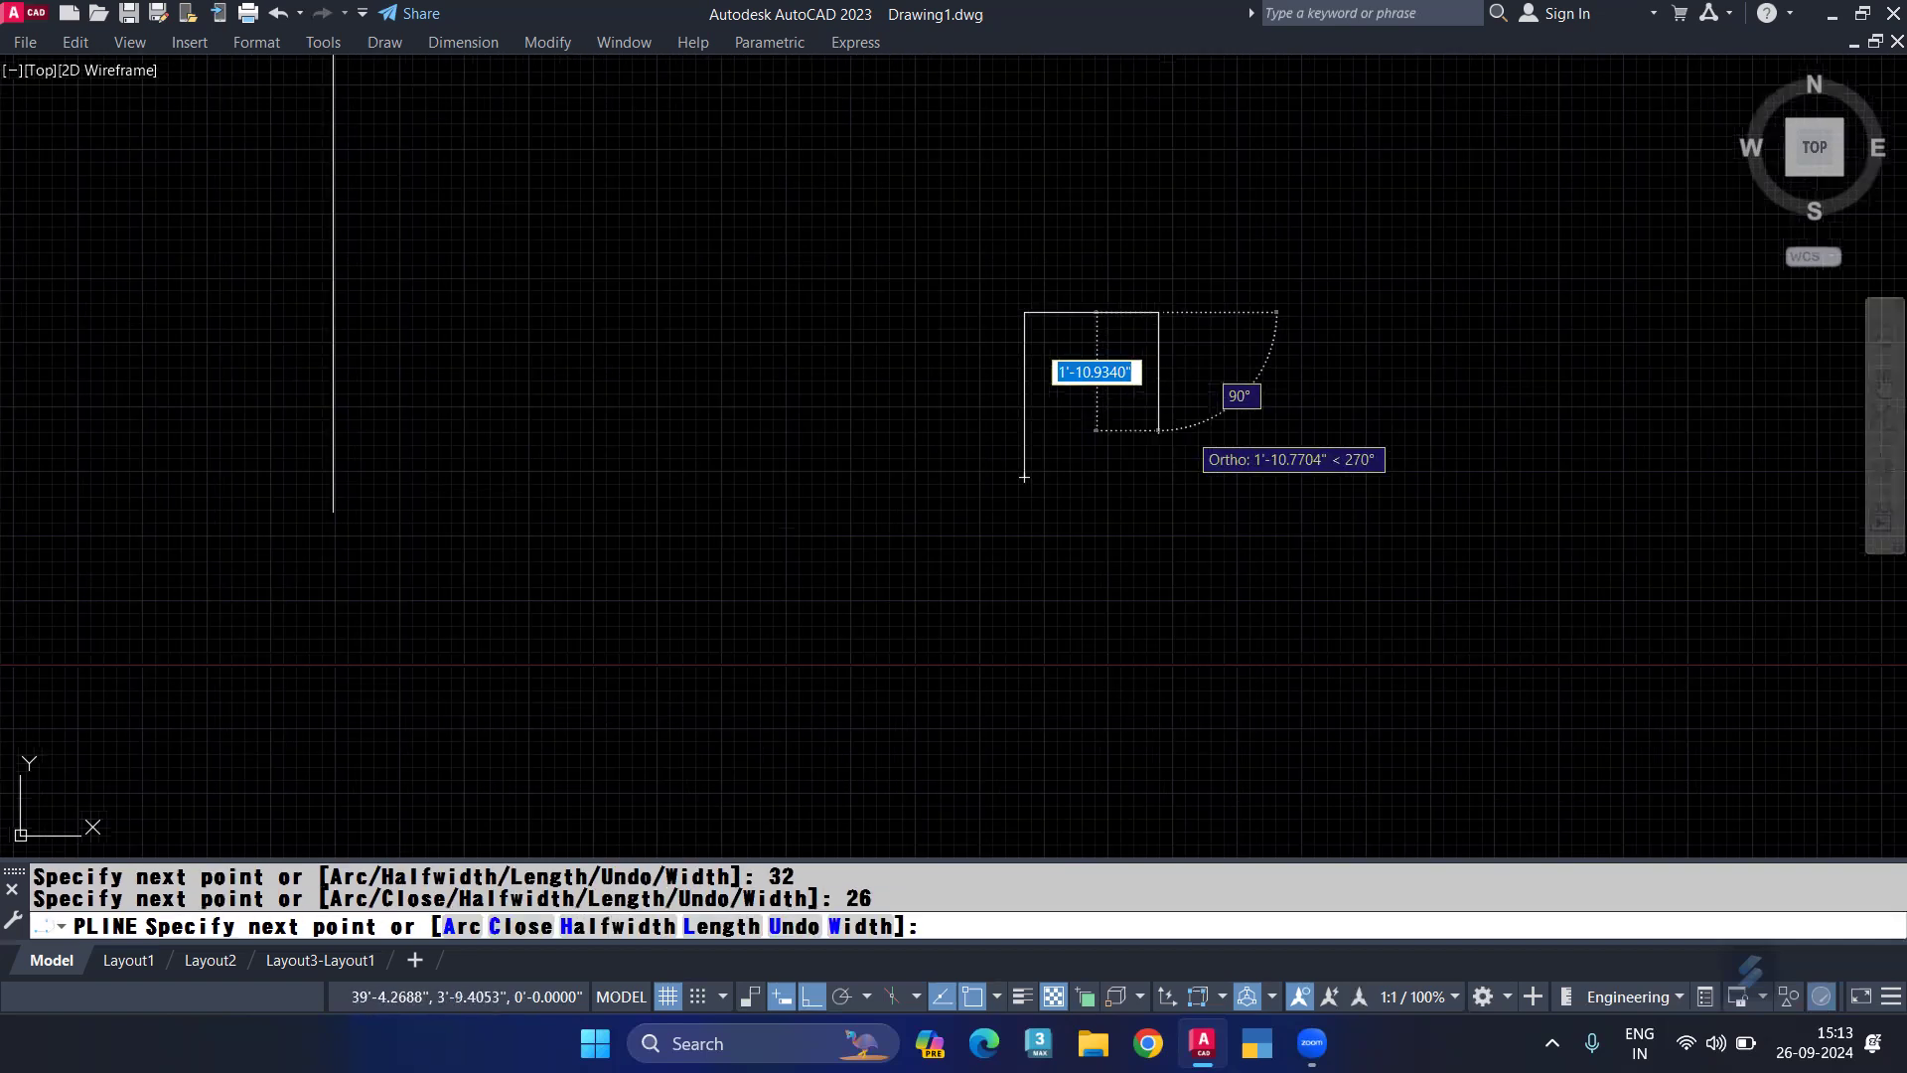
{"action": "type", "text": "2"}
{"action": "key", "text": "Return"}
{"action": "scroll", "coordinate": [1189, 432], "scroll_direction": "up", "scroll_amount": 2}
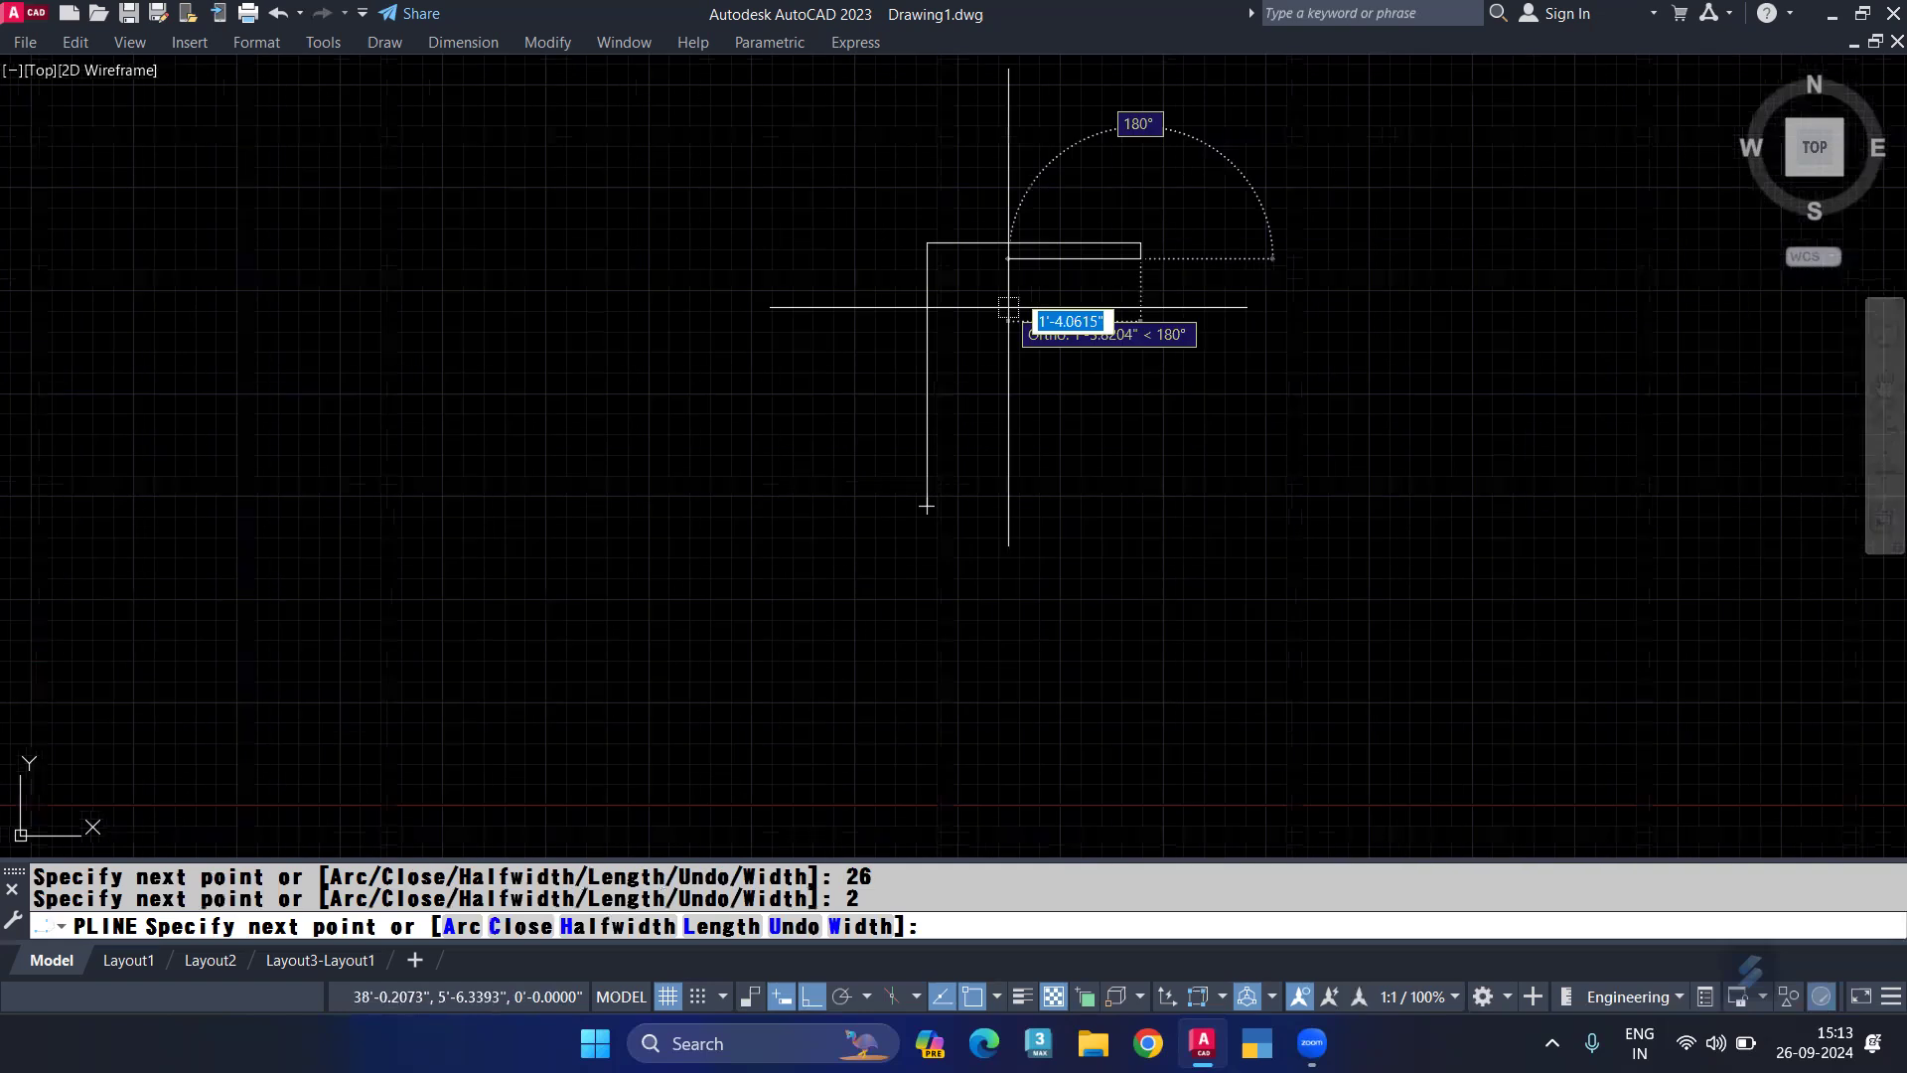
{"action": "scroll", "coordinate": [1001, 281], "scroll_direction": "up", "scroll_amount": 2}
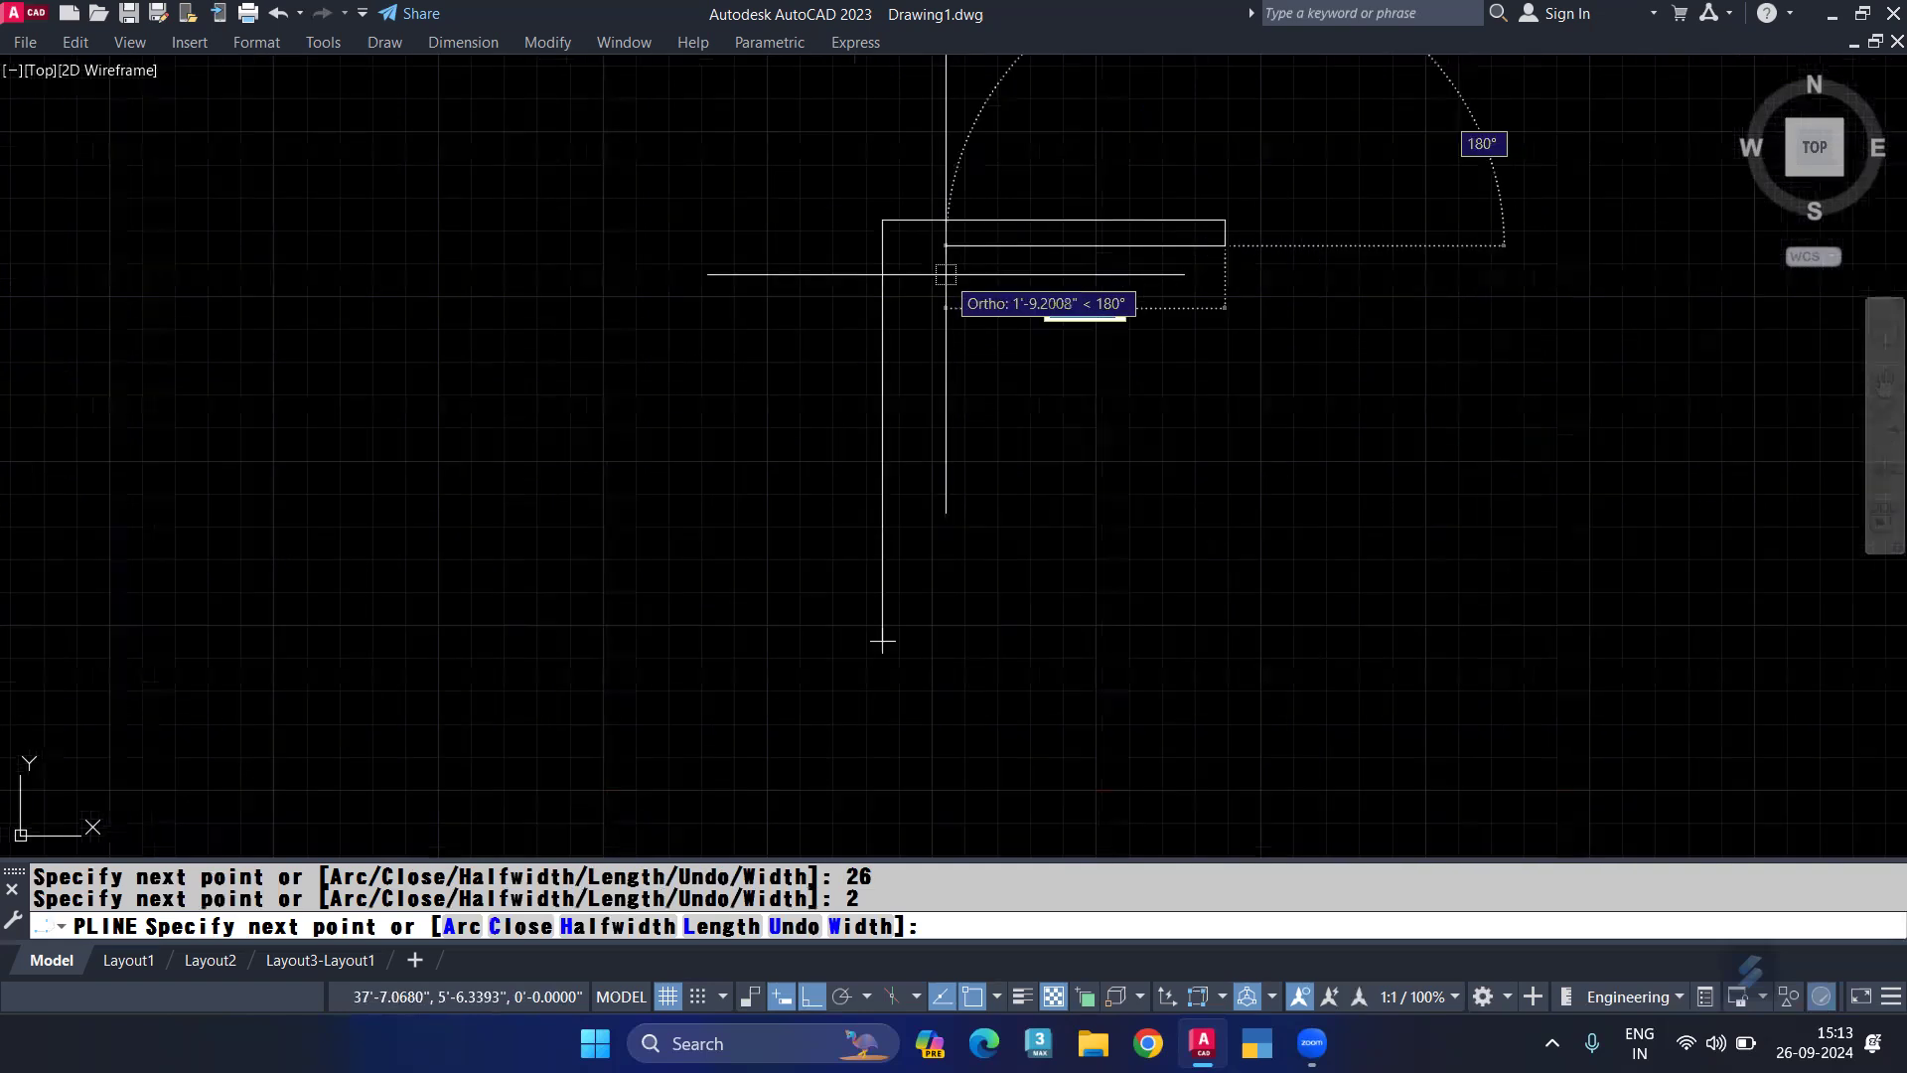
{"action": "type", "text": "25"}
{"action": "key", "text": "Return"}
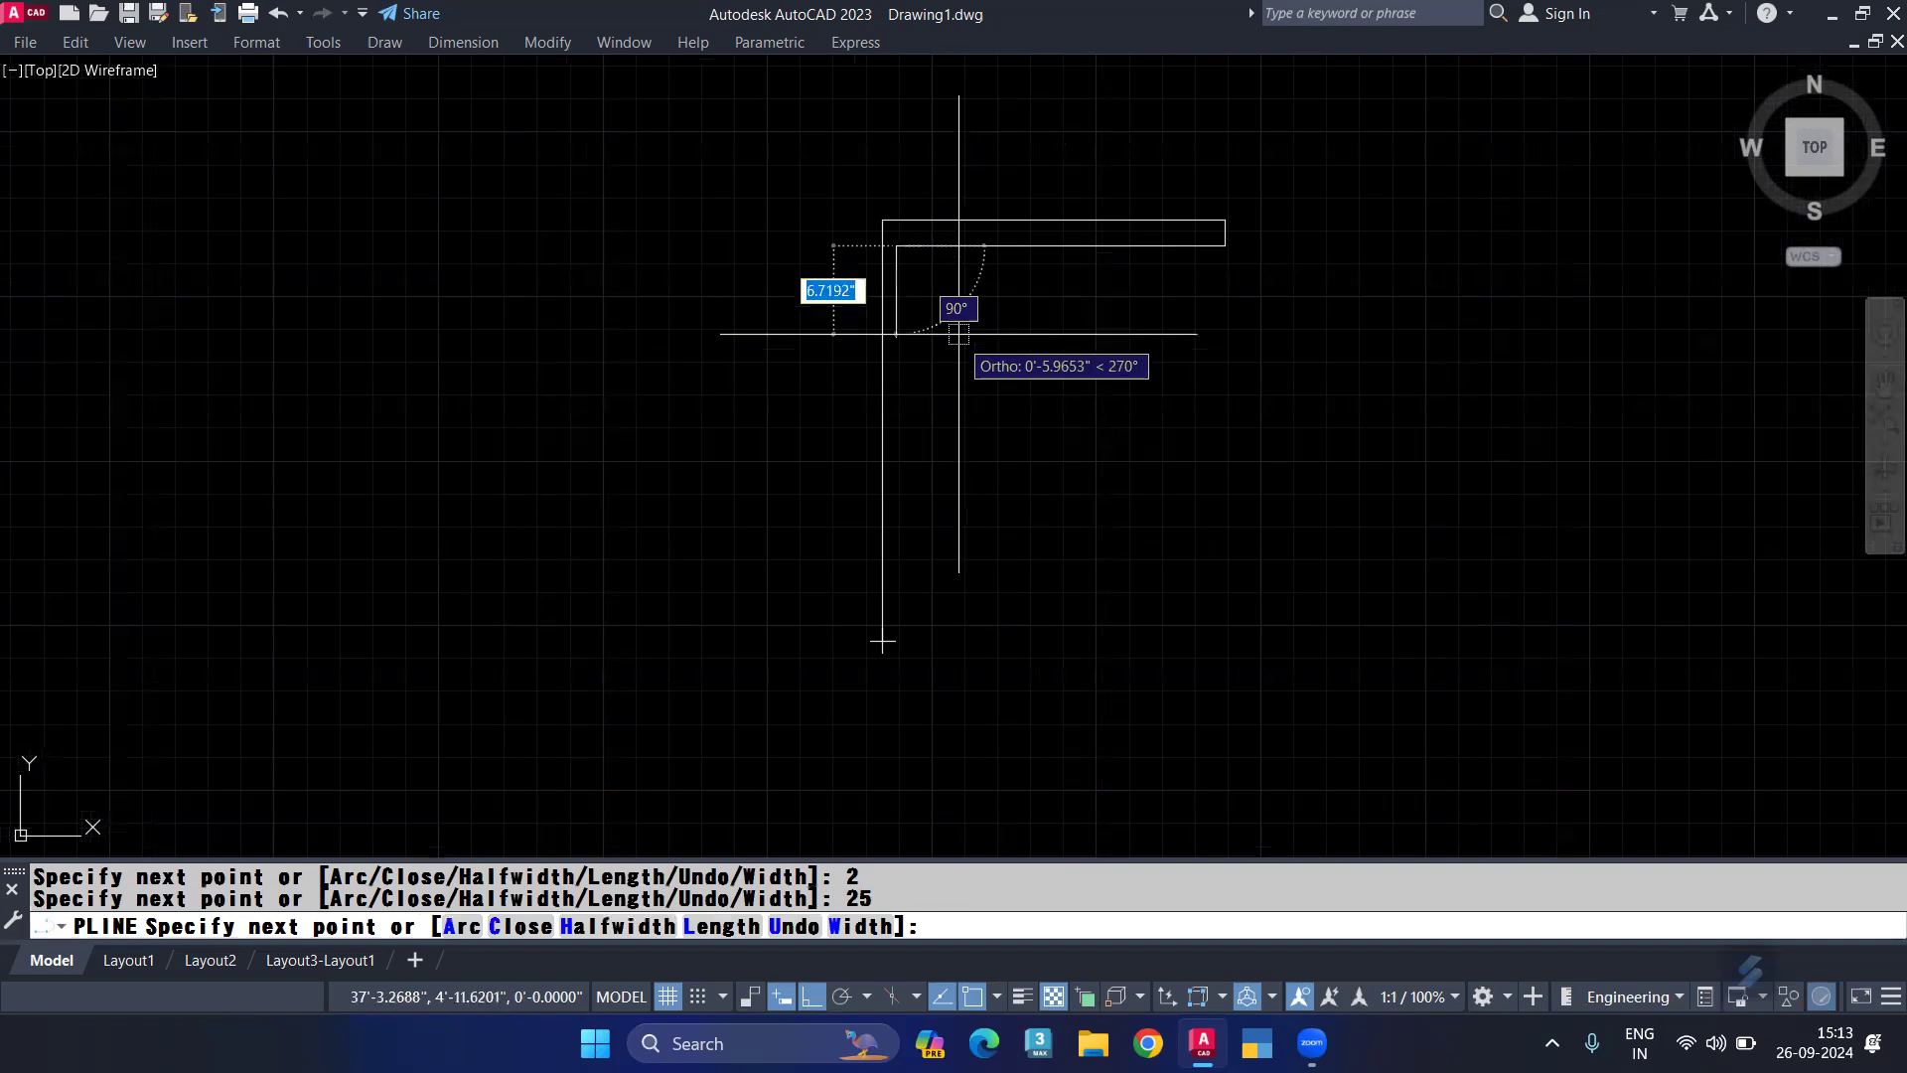
Step: Add 29, 24 and 1 segments, then close the C-shaped polyline
{"action": "scroll", "coordinate": [882, 641], "scroll_direction": "up", "scroll_amount": 2}
{"action": "scroll", "coordinate": [874, 646], "scroll_direction": "up", "scroll_amount": 1}
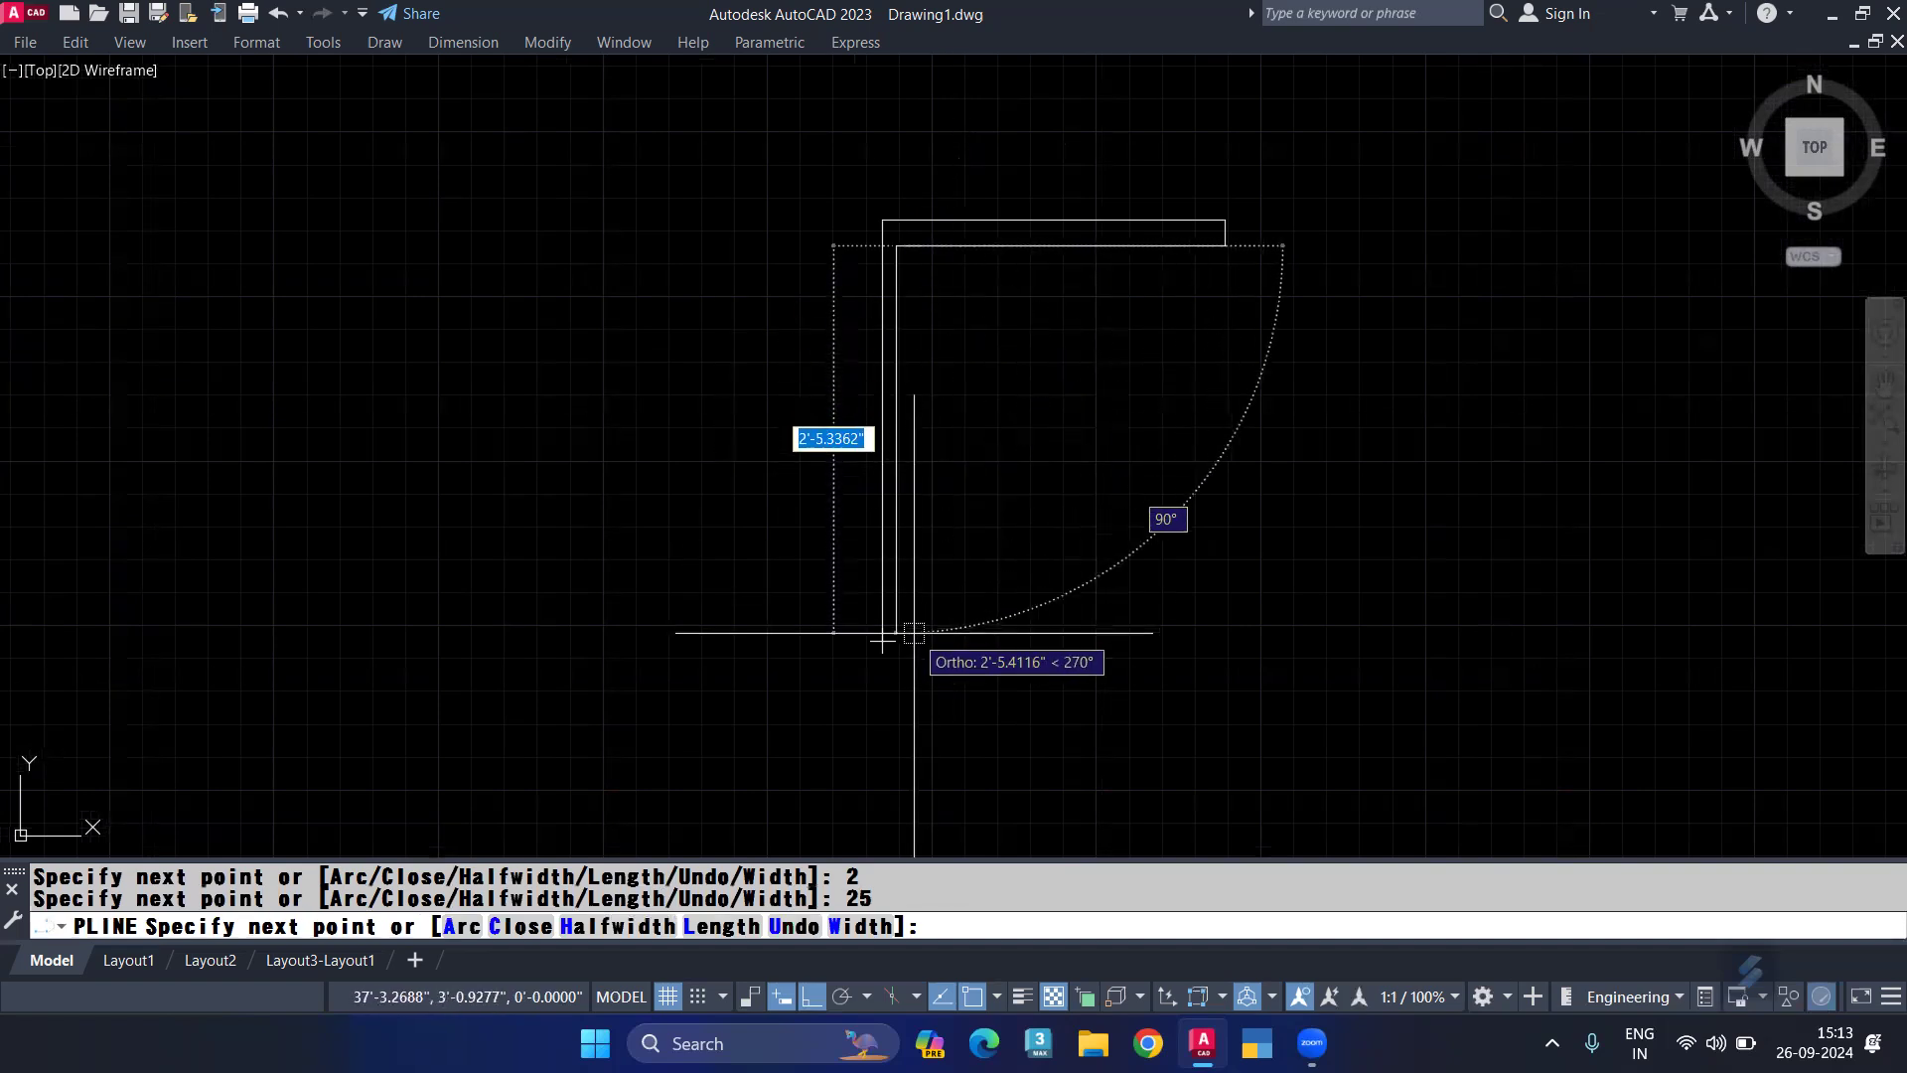
{"action": "scroll", "coordinate": [860, 653], "scroll_direction": "up", "scroll_amount": 2}
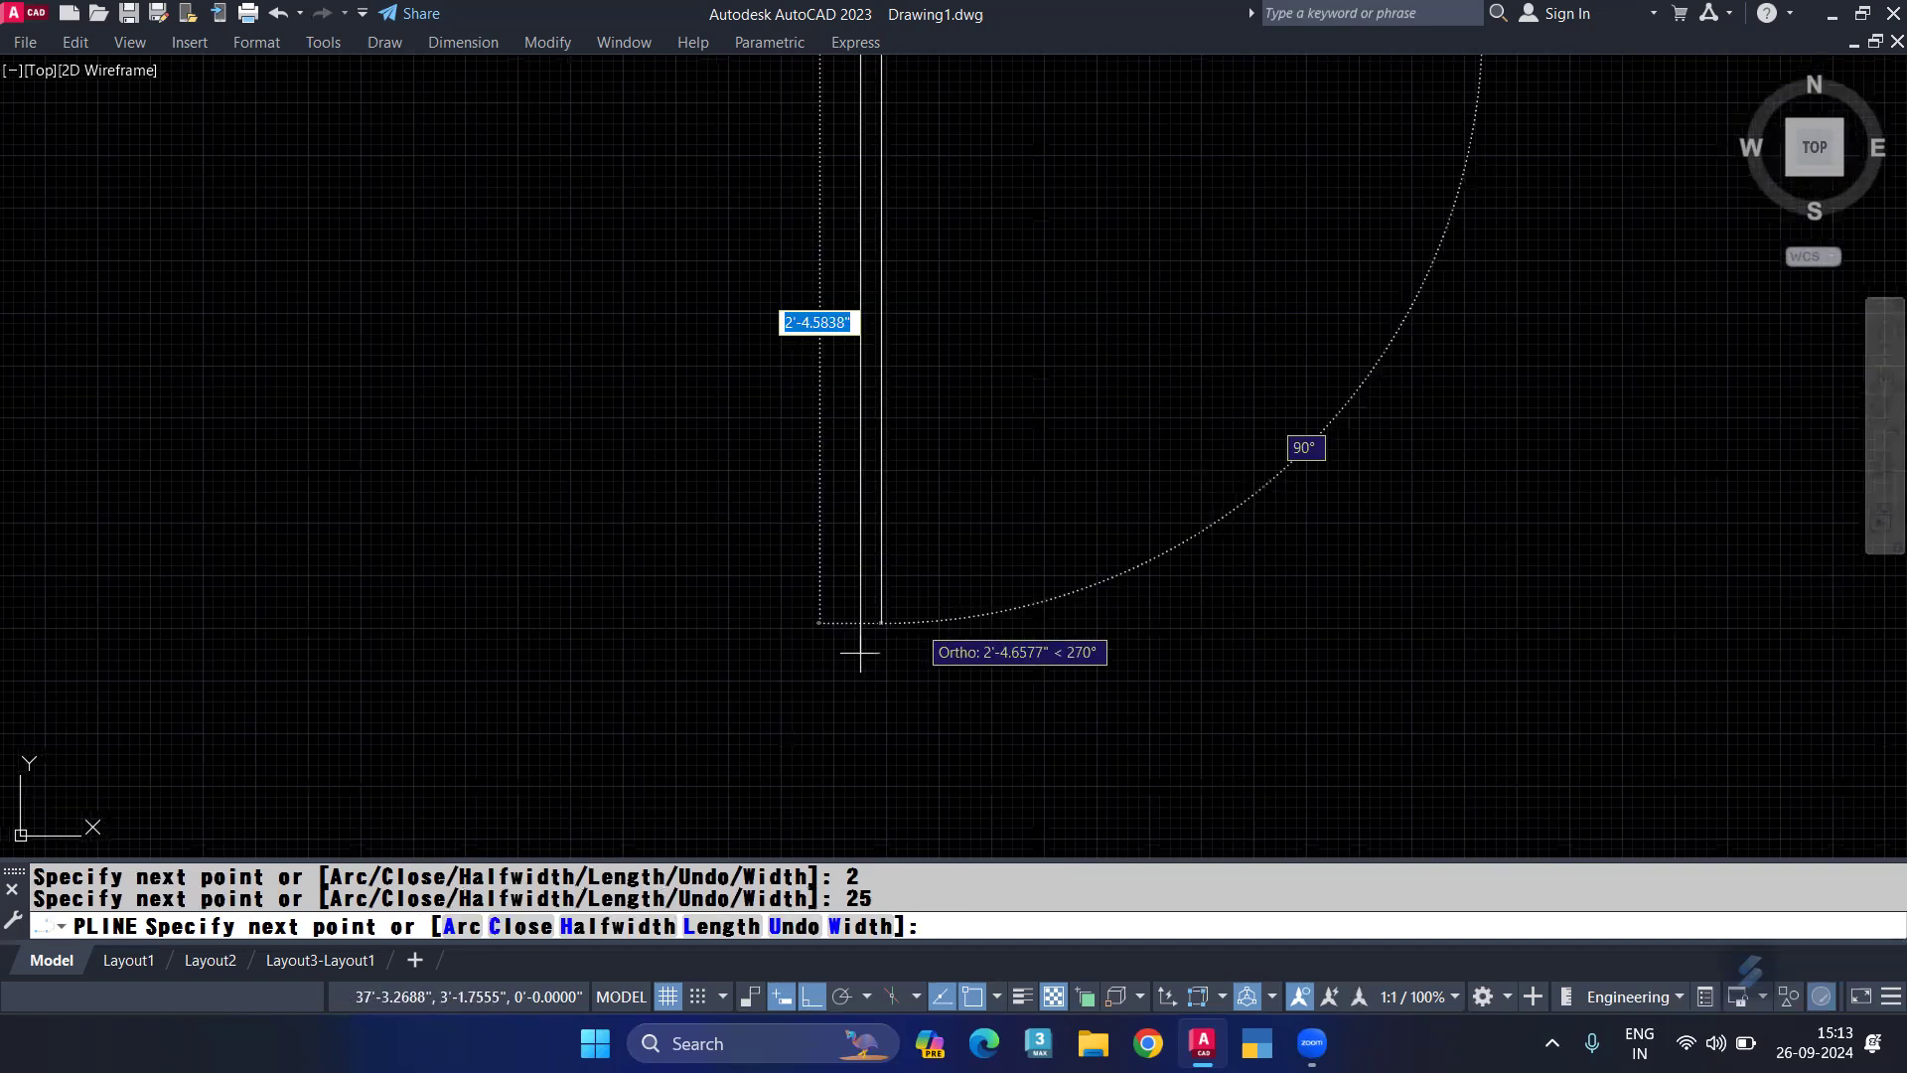
{"action": "scroll", "coordinate": [860, 652], "scroll_direction": "down", "scroll_amount": 4}
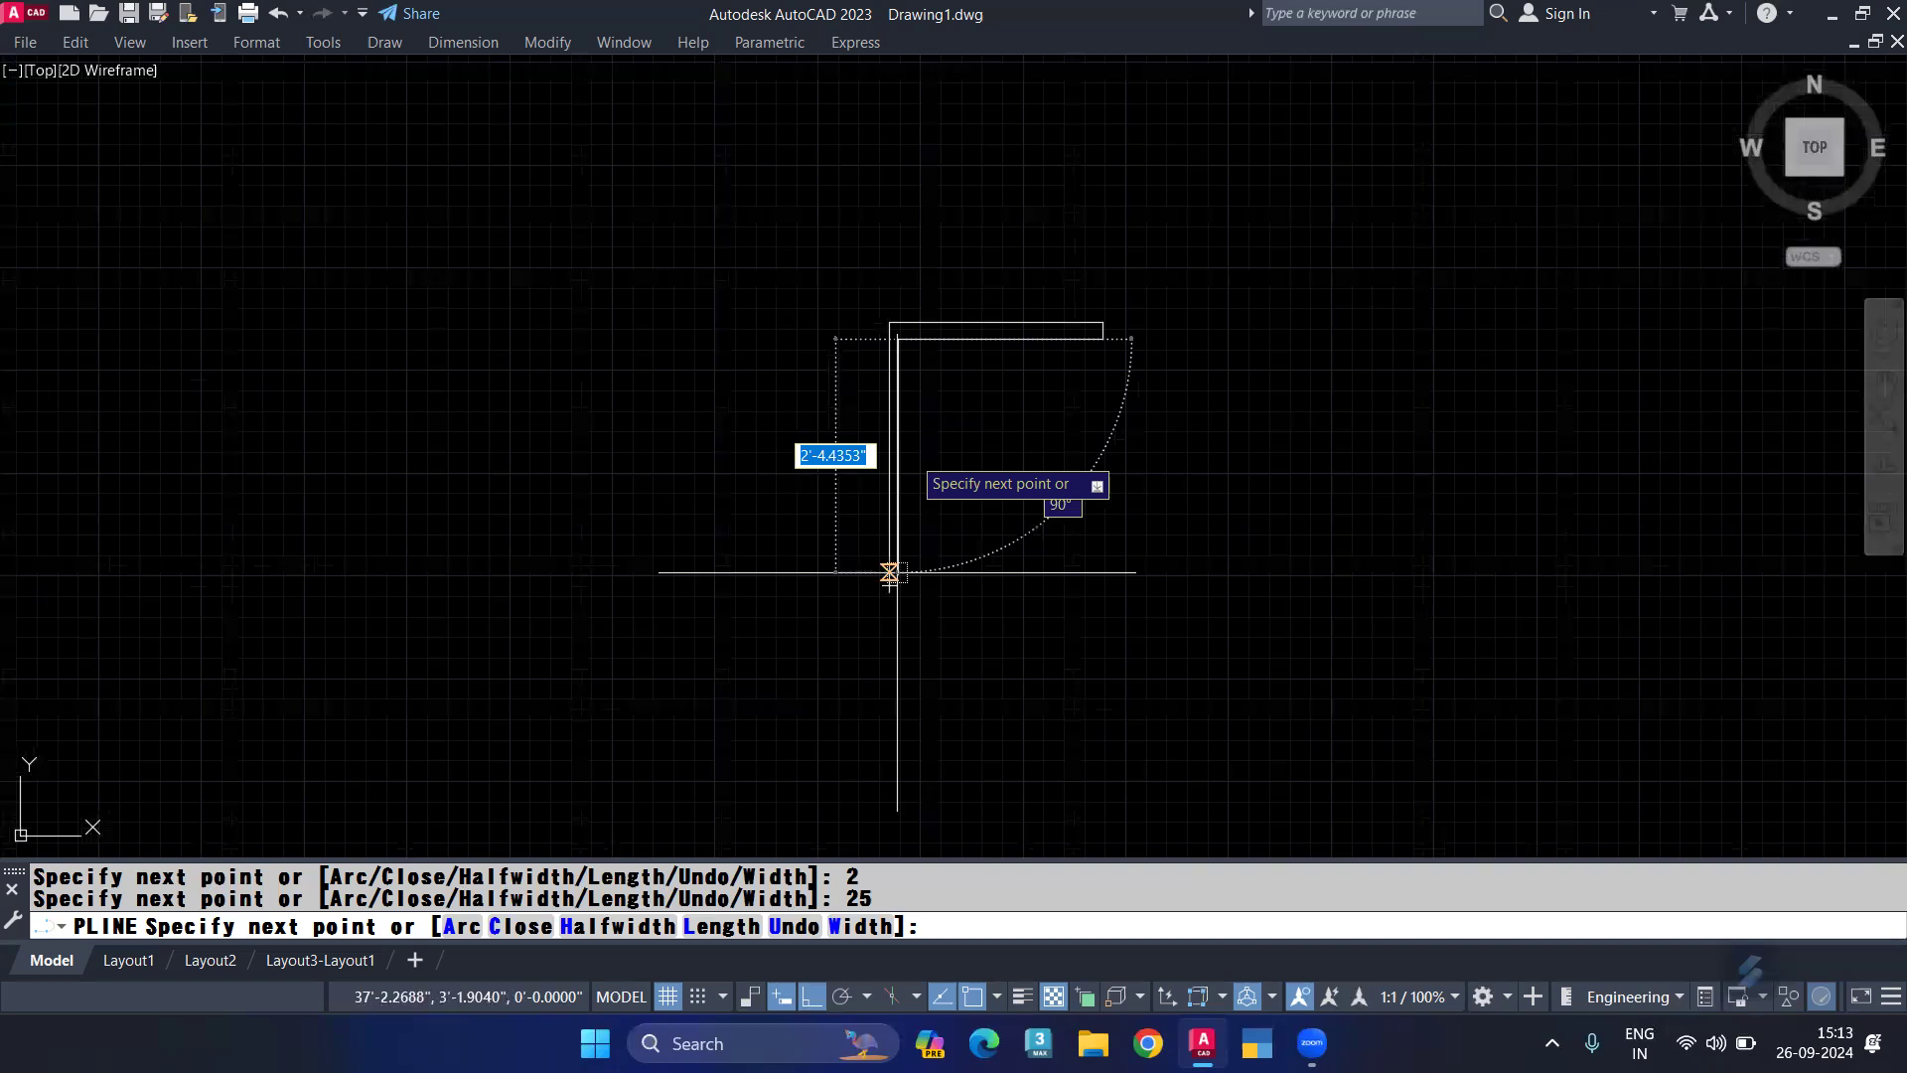
{"action": "type", "text": "29"}
{"action": "key", "text": "Return"}
{"action": "scroll", "coordinate": [1291, 576], "scroll_direction": "up", "scroll_amount": 3}
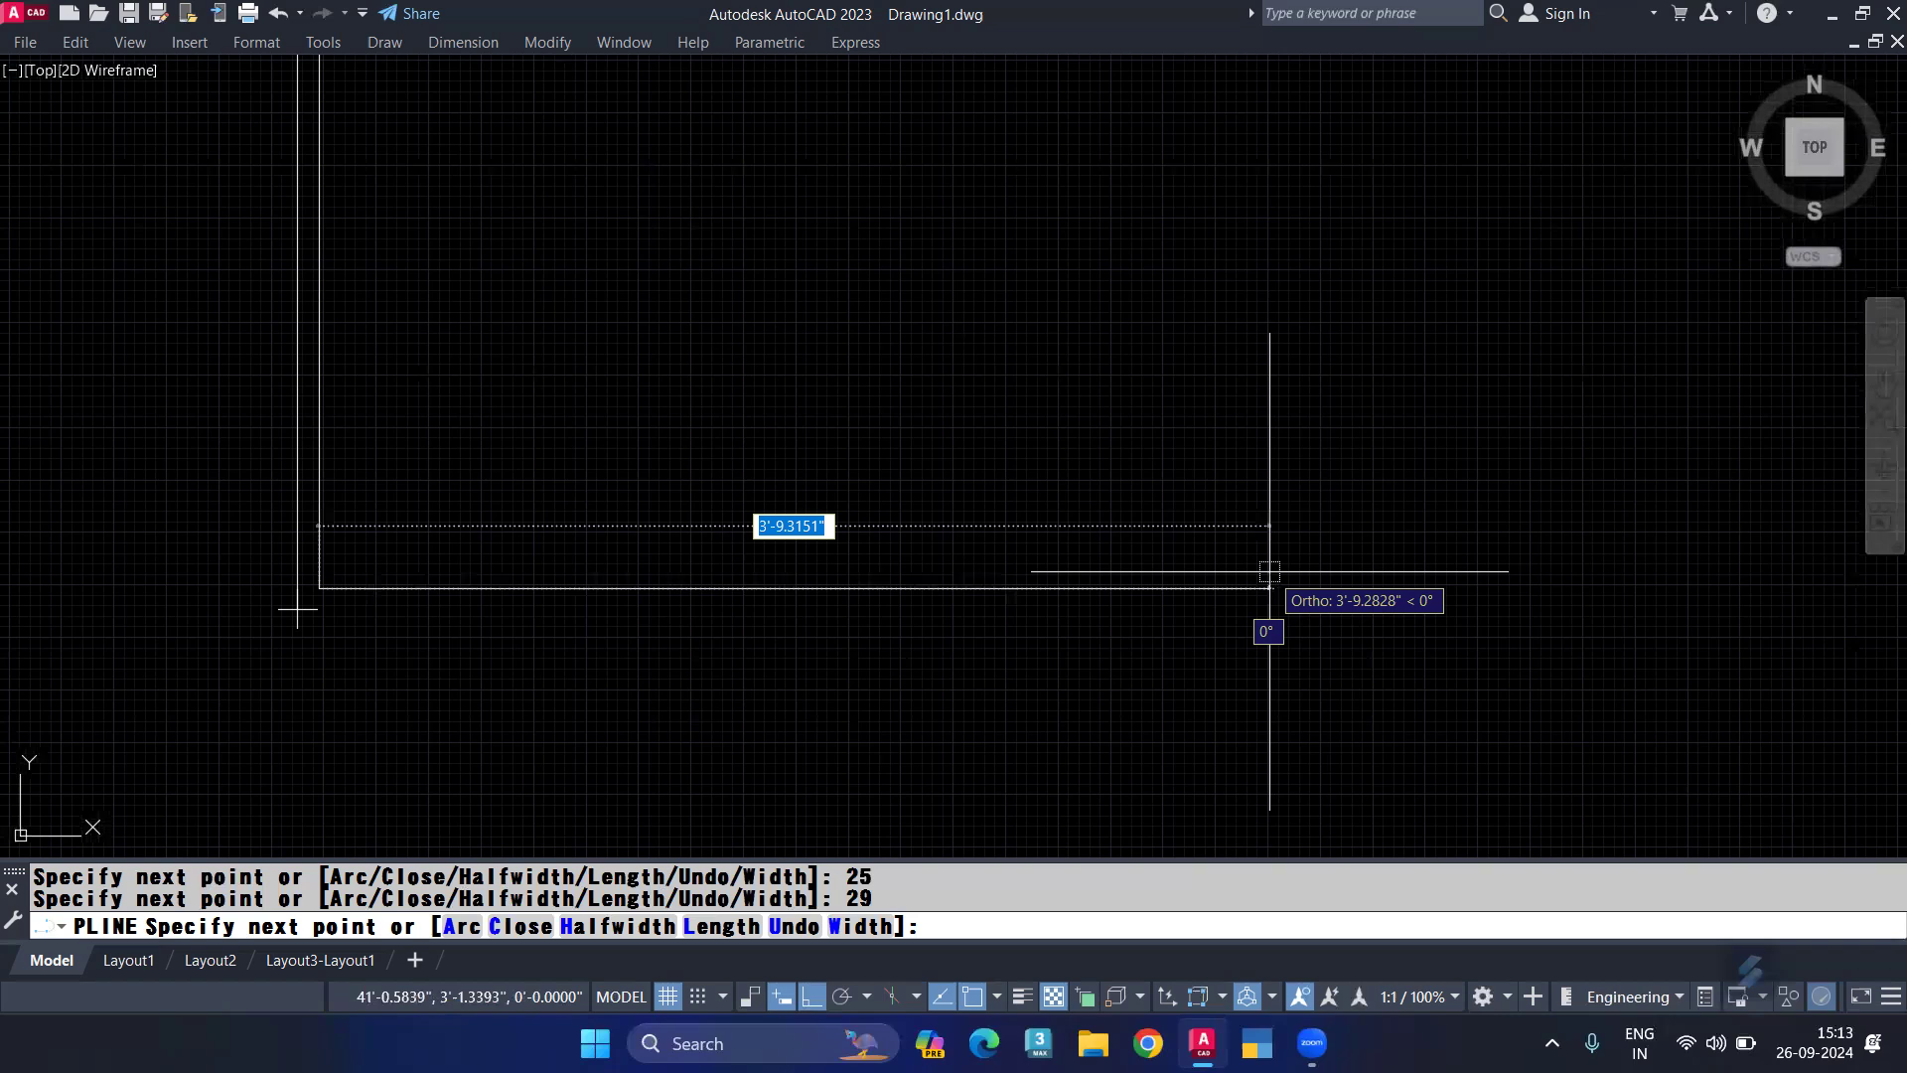
{"action": "type", "text": "24"}
{"action": "key", "text": "Return"}
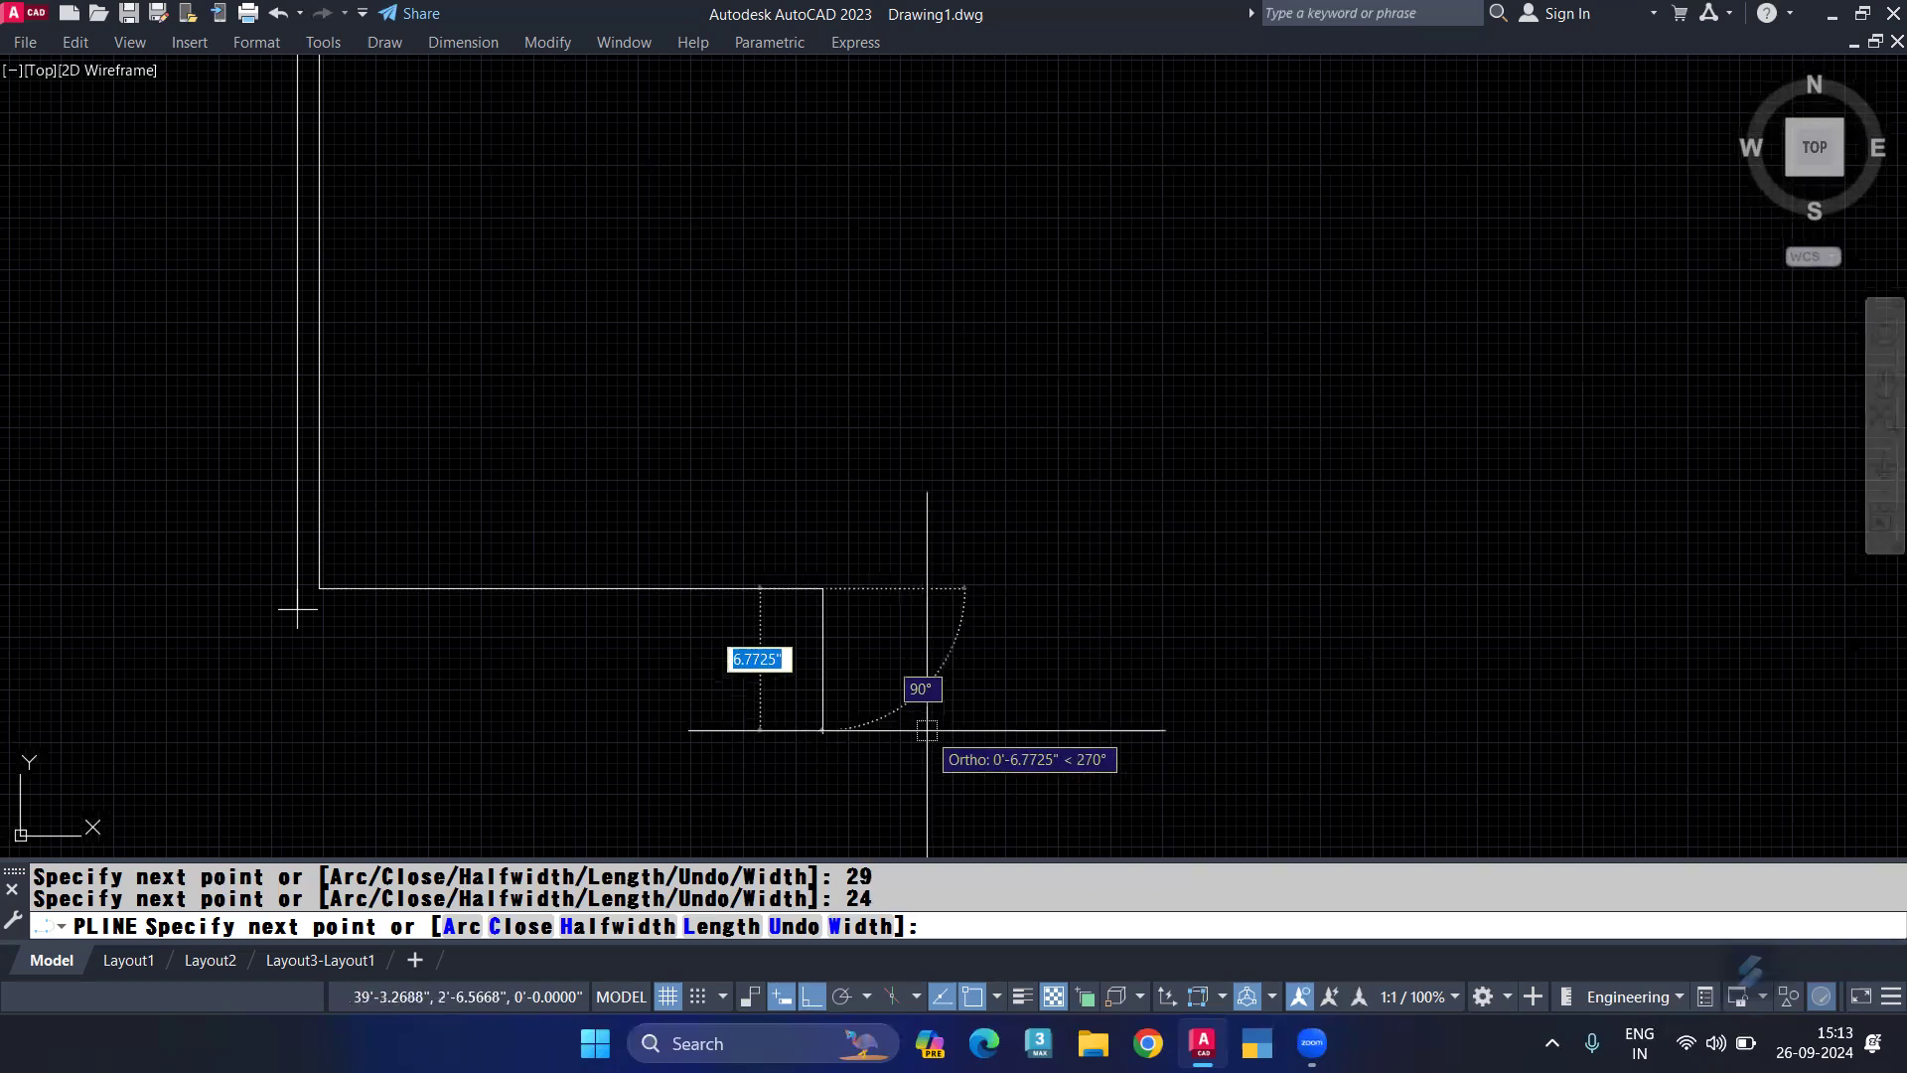
{"action": "type", "text": "1"}
{"action": "key", "text": "Return"}
{"action": "type", "text": "c"}
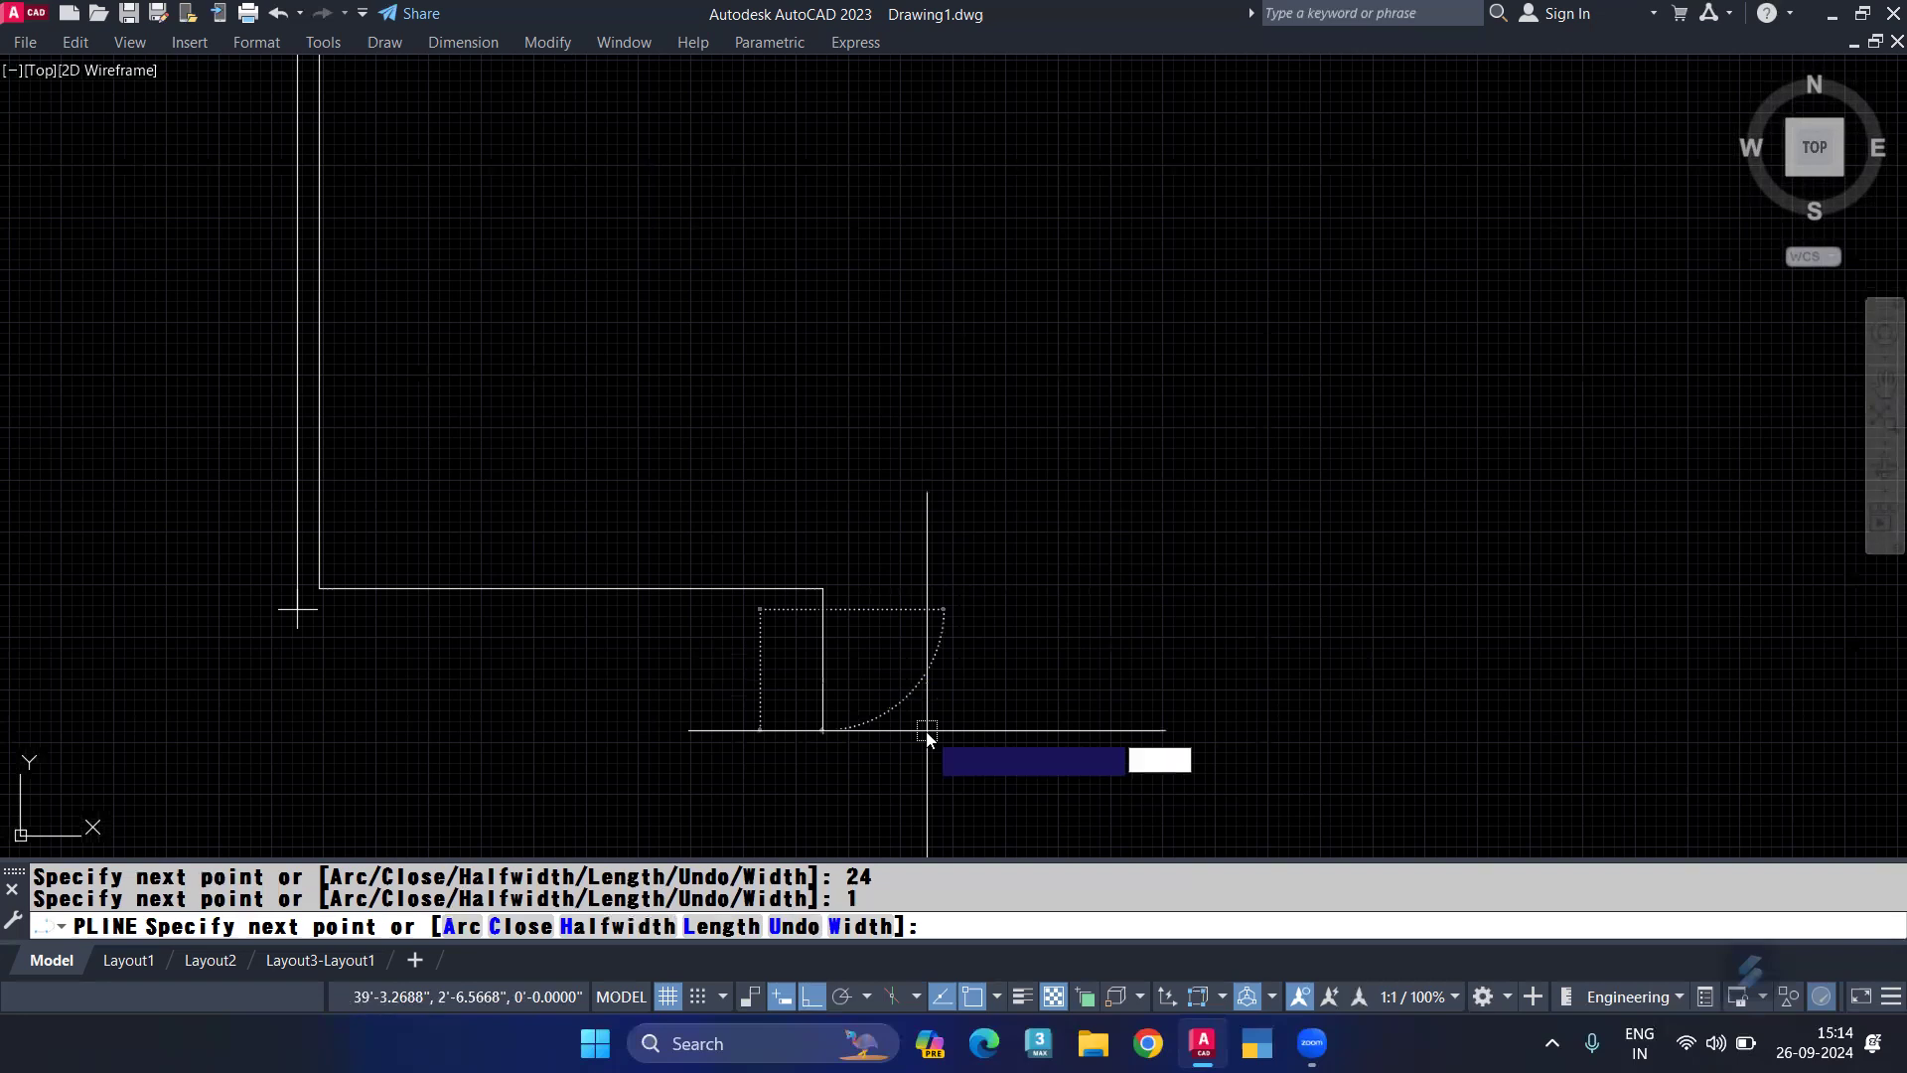
{"action": "key", "text": "Return"}
{"action": "scroll", "coordinate": [621, 519], "scroll_direction": "down", "scroll_amount": 2}
{"action": "scroll", "coordinate": [621, 519], "scroll_direction": "down", "scroll_amount": 2}
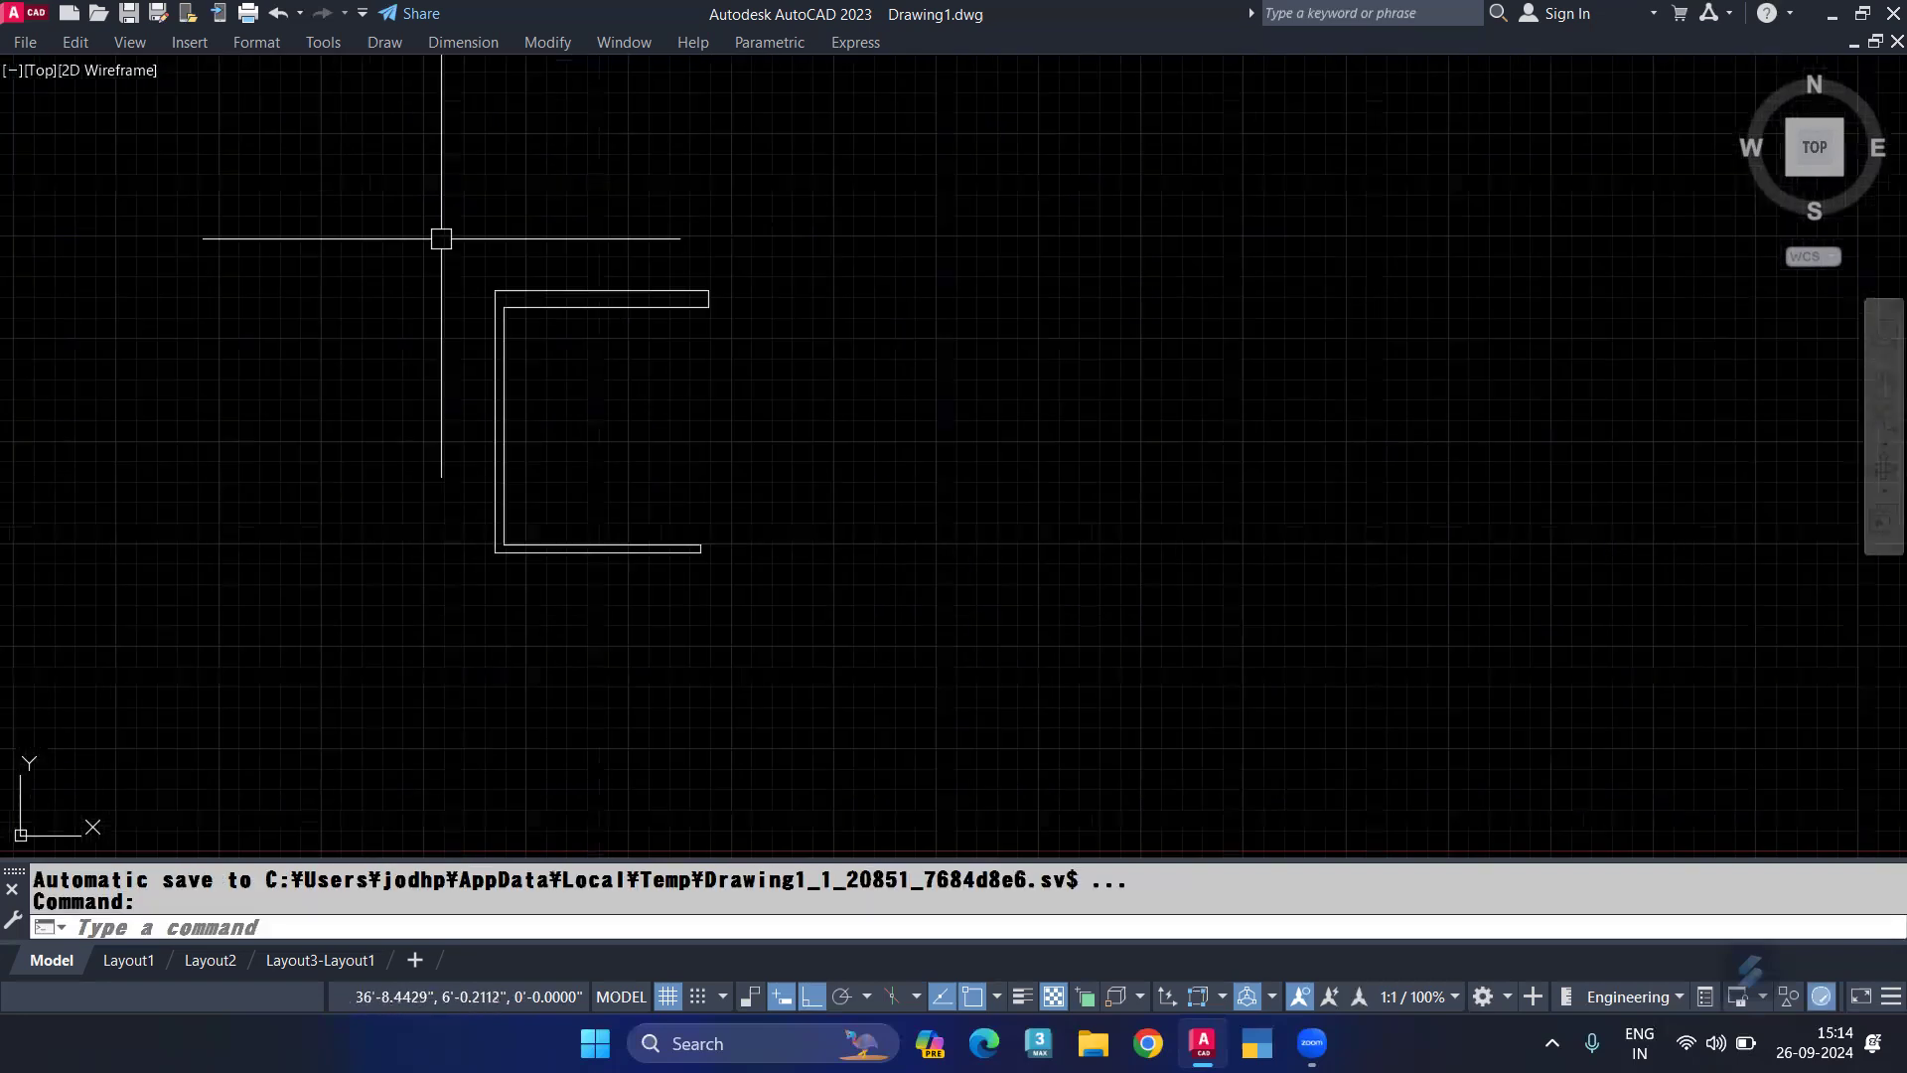
Step: Select the whole C profile and try joining its pieces, then cancel the failed JOIN
{"action": "left_click", "coordinate": [485, 236]}
{"action": "left_click", "coordinate": [736, 663]}
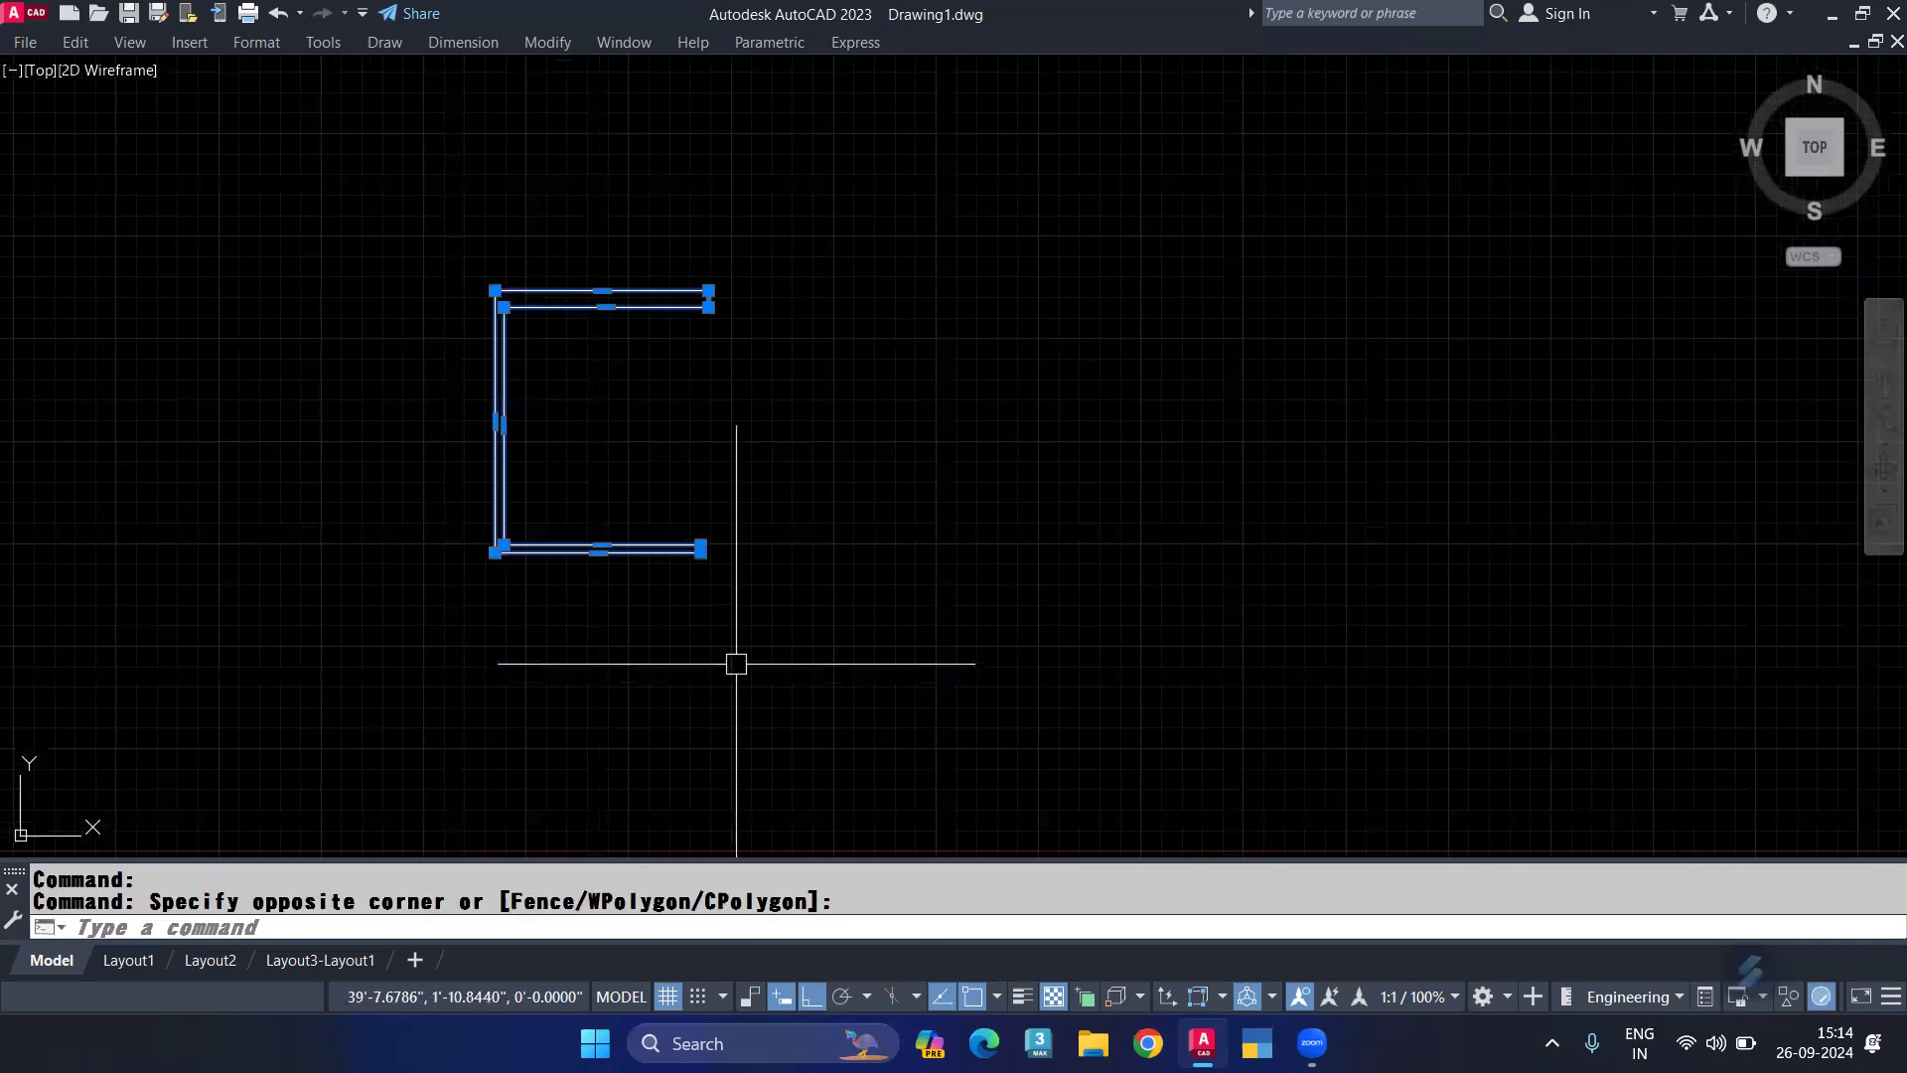
{"action": "type", "text": "j"}
{"action": "key", "text": "Return"}
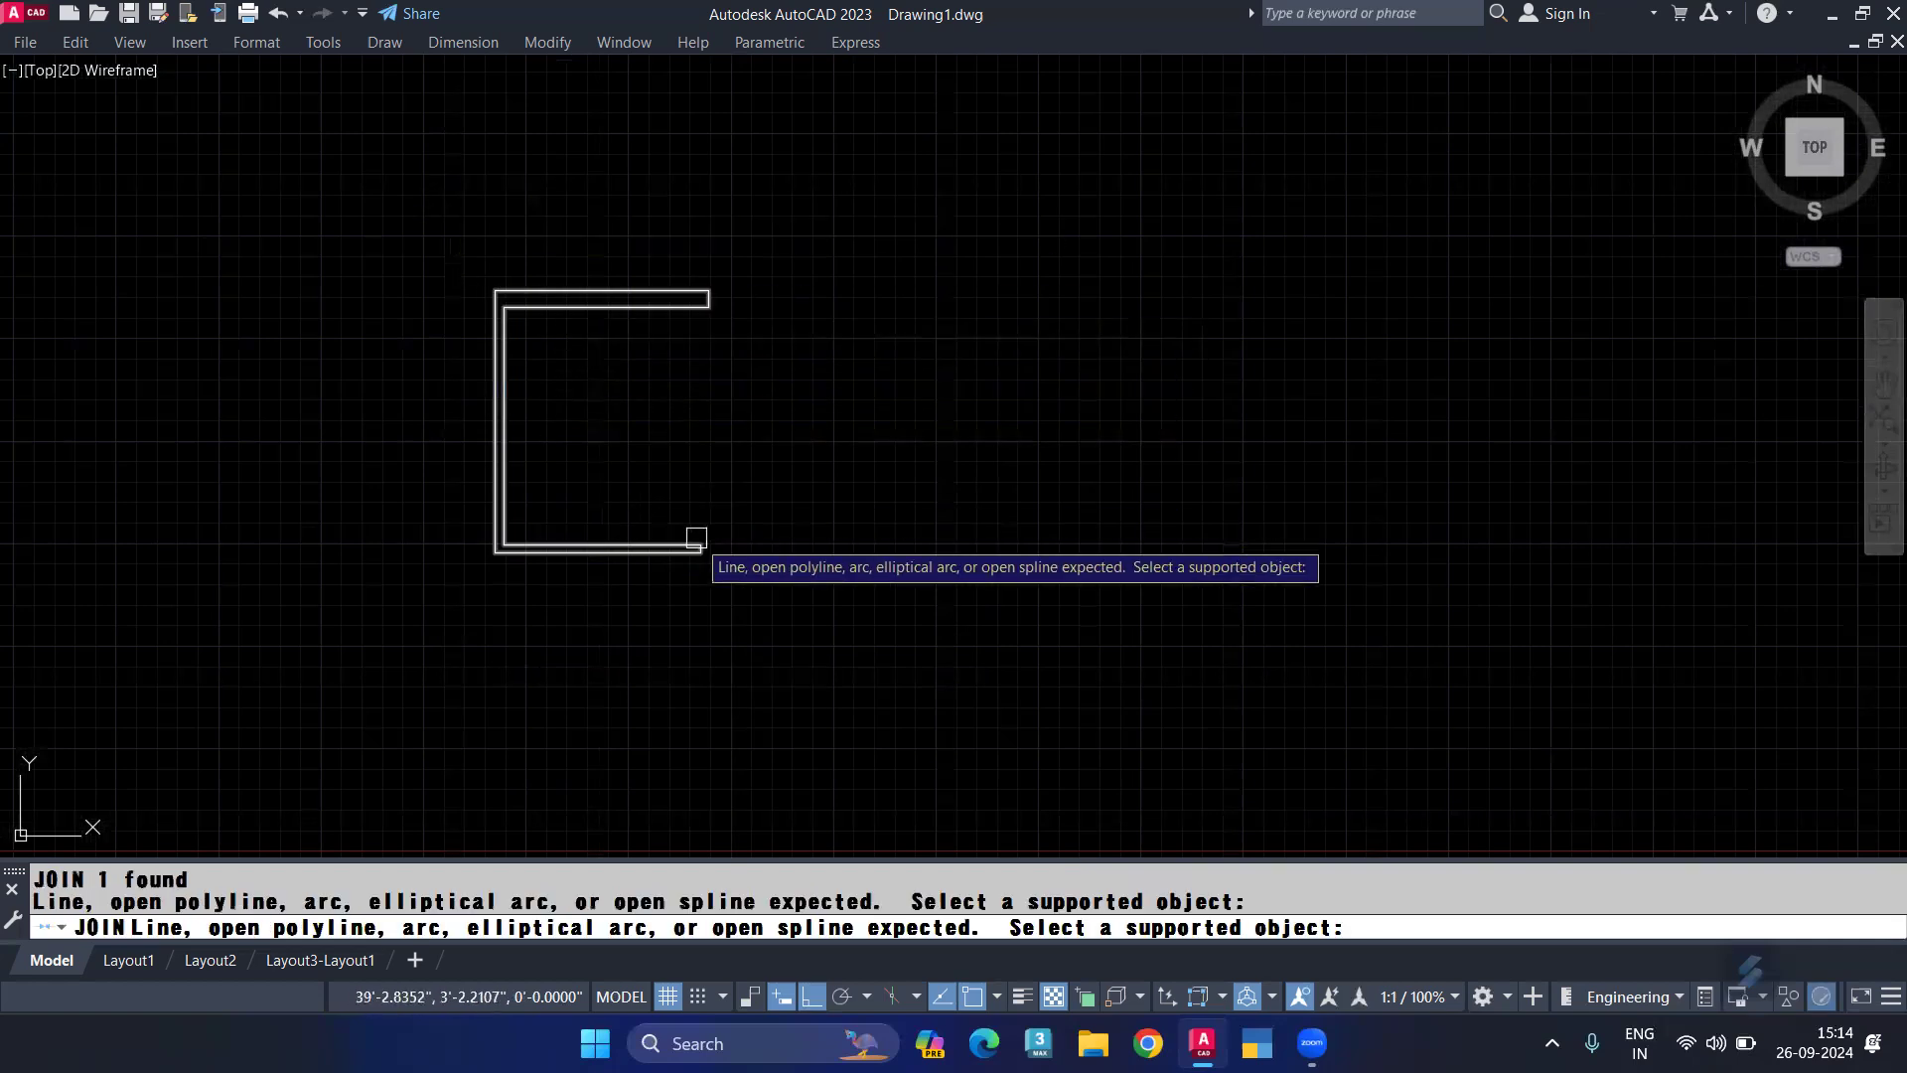
{"action": "key", "text": "Escape"}
Step: Start FILLET and set its radius to 0.25
{"action": "scroll", "coordinate": [712, 288], "scroll_direction": "up", "scroll_amount": 2}
{"action": "scroll", "coordinate": [693, 273], "scroll_direction": "up", "scroll_amount": 5}
{"action": "type", "text": "F"}
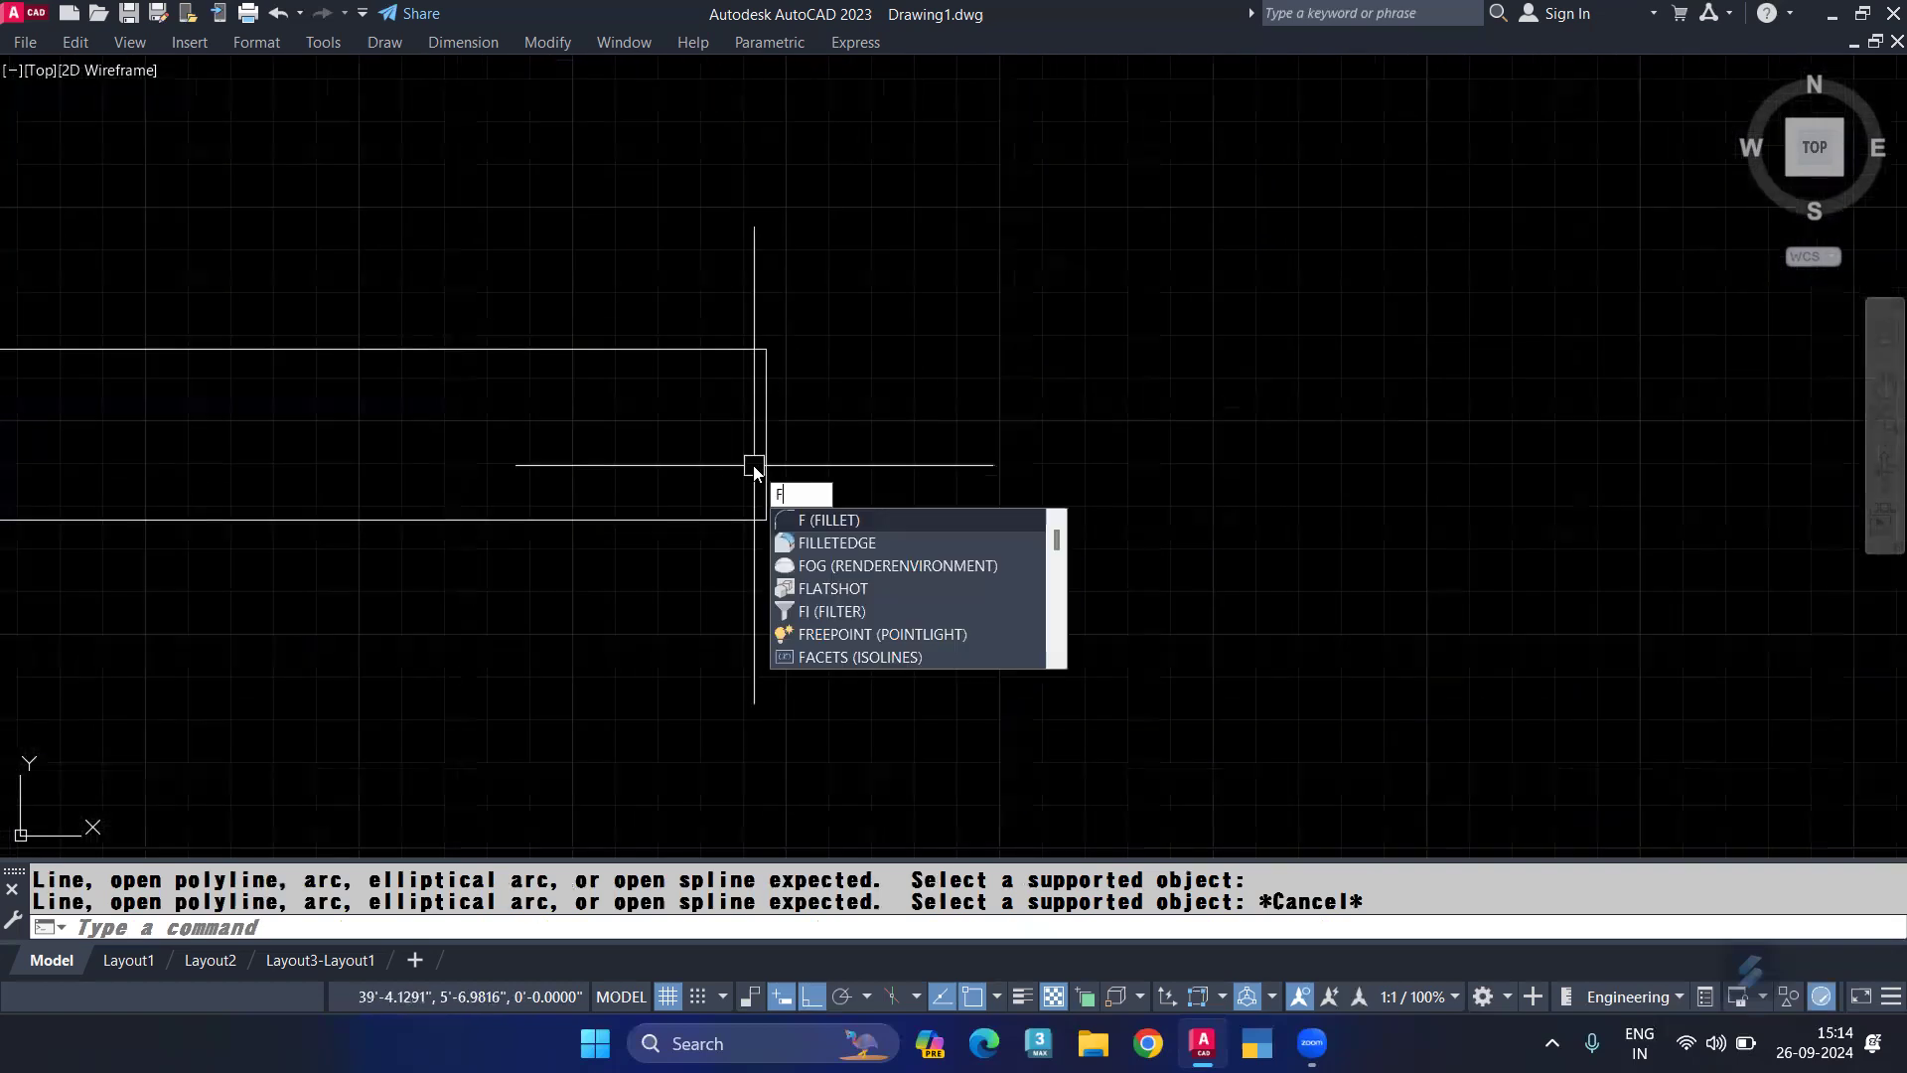
{"action": "key", "text": "Return"}
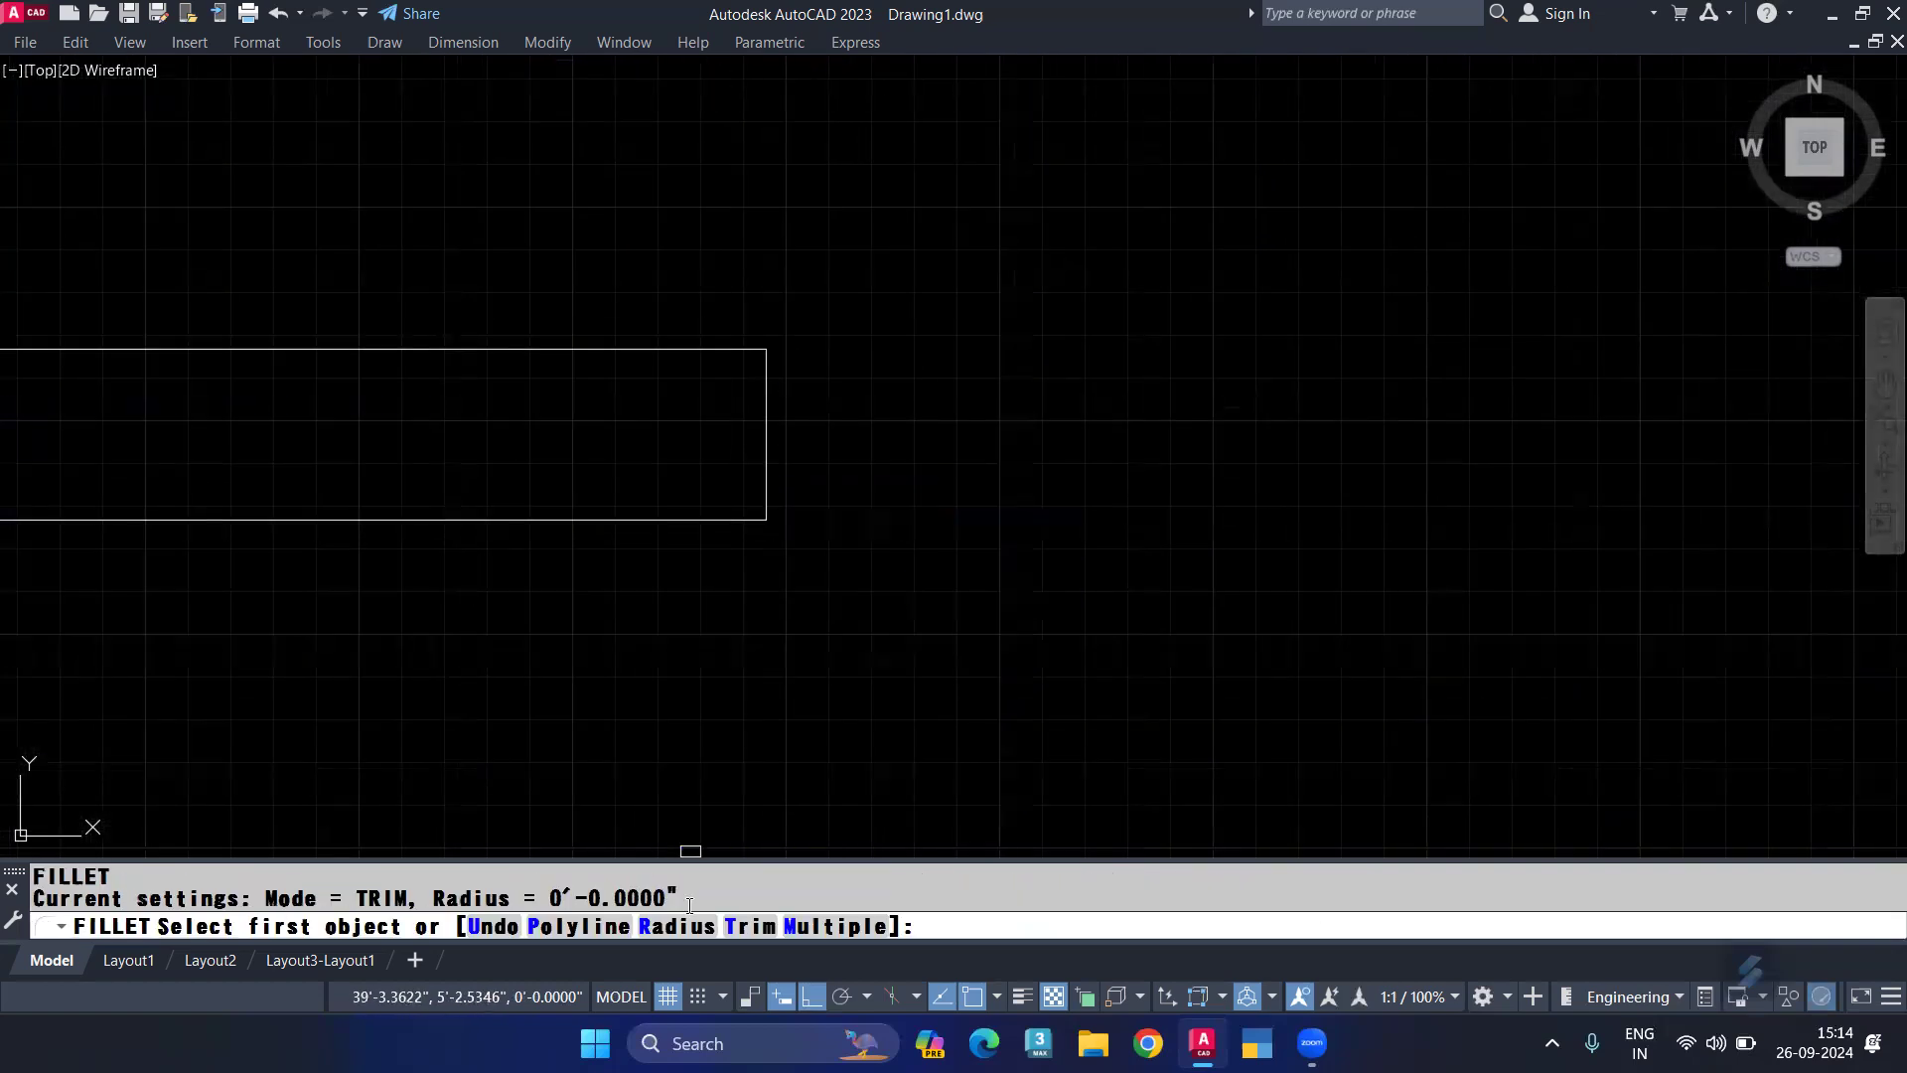
{"action": "left_click", "coordinate": [679, 926]}
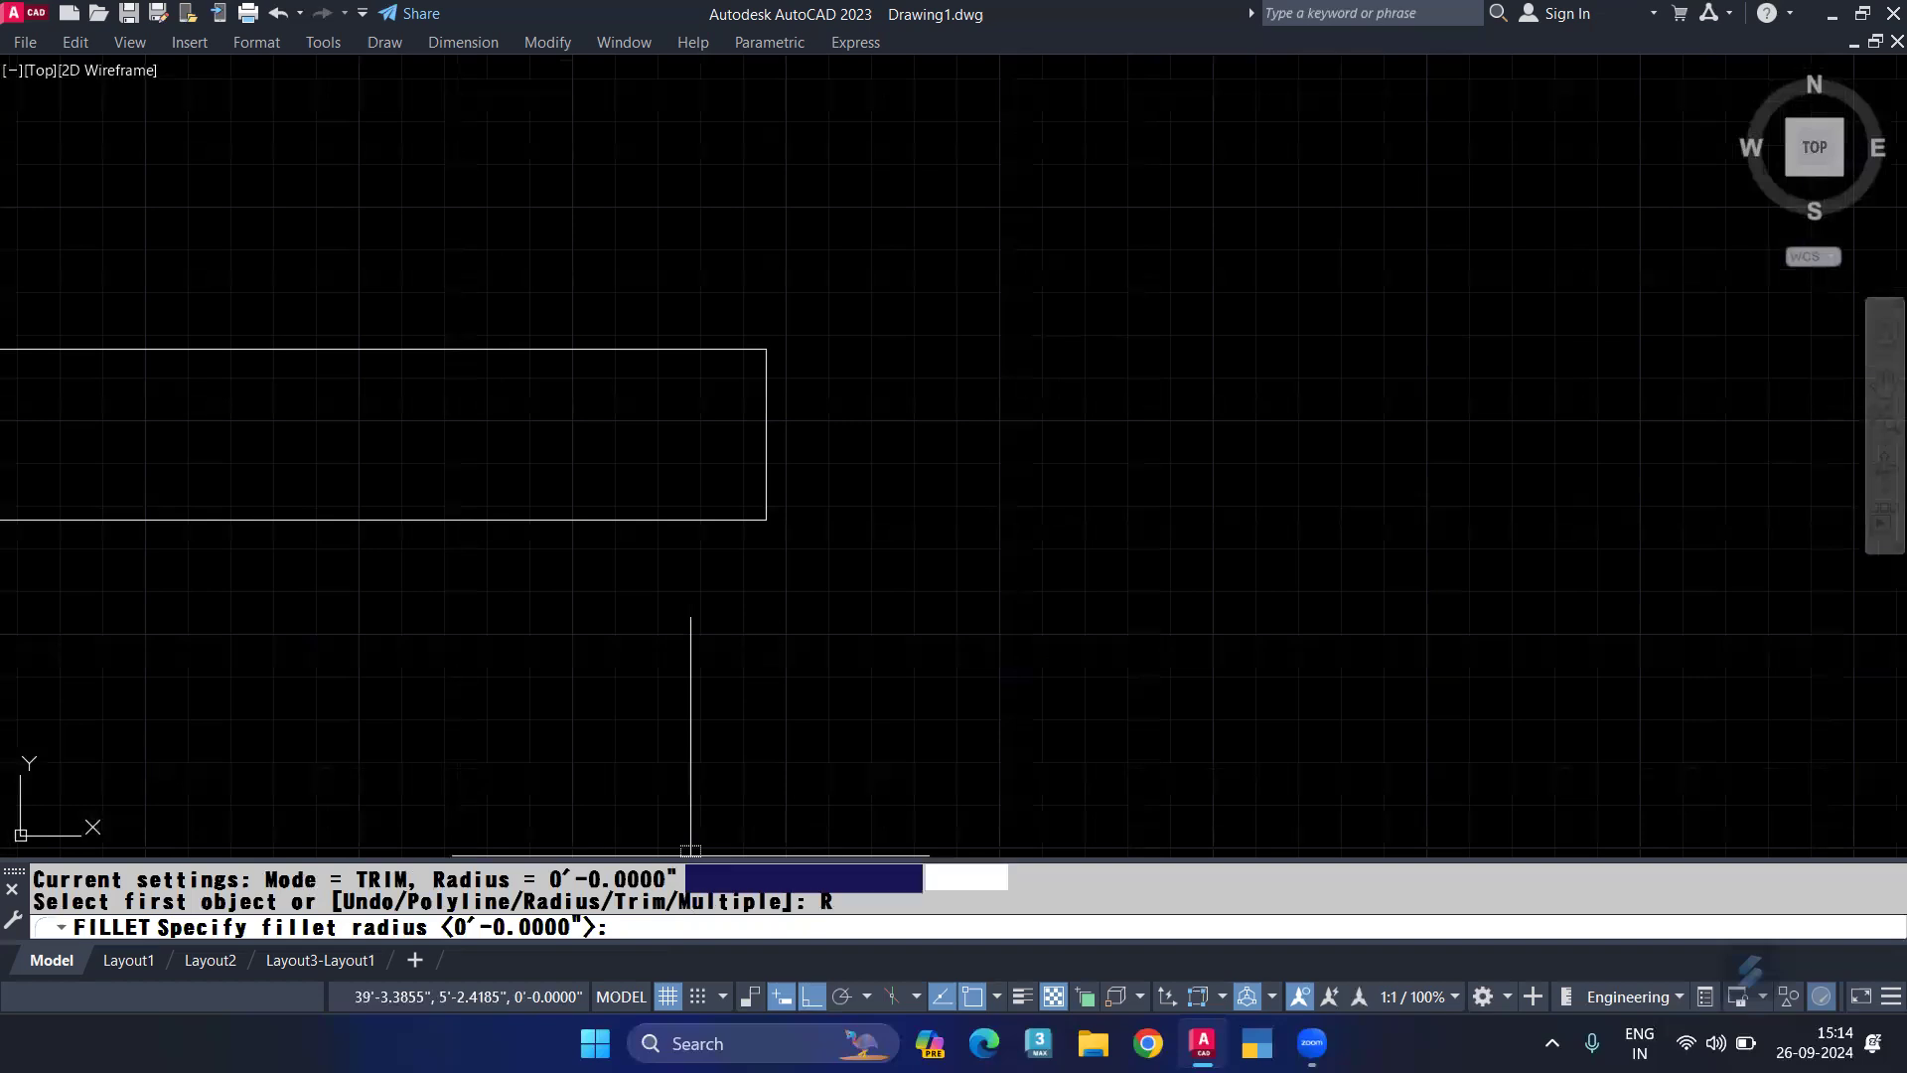
{"action": "type", "text": ",25"}
{"action": "key", "text": "Return"}
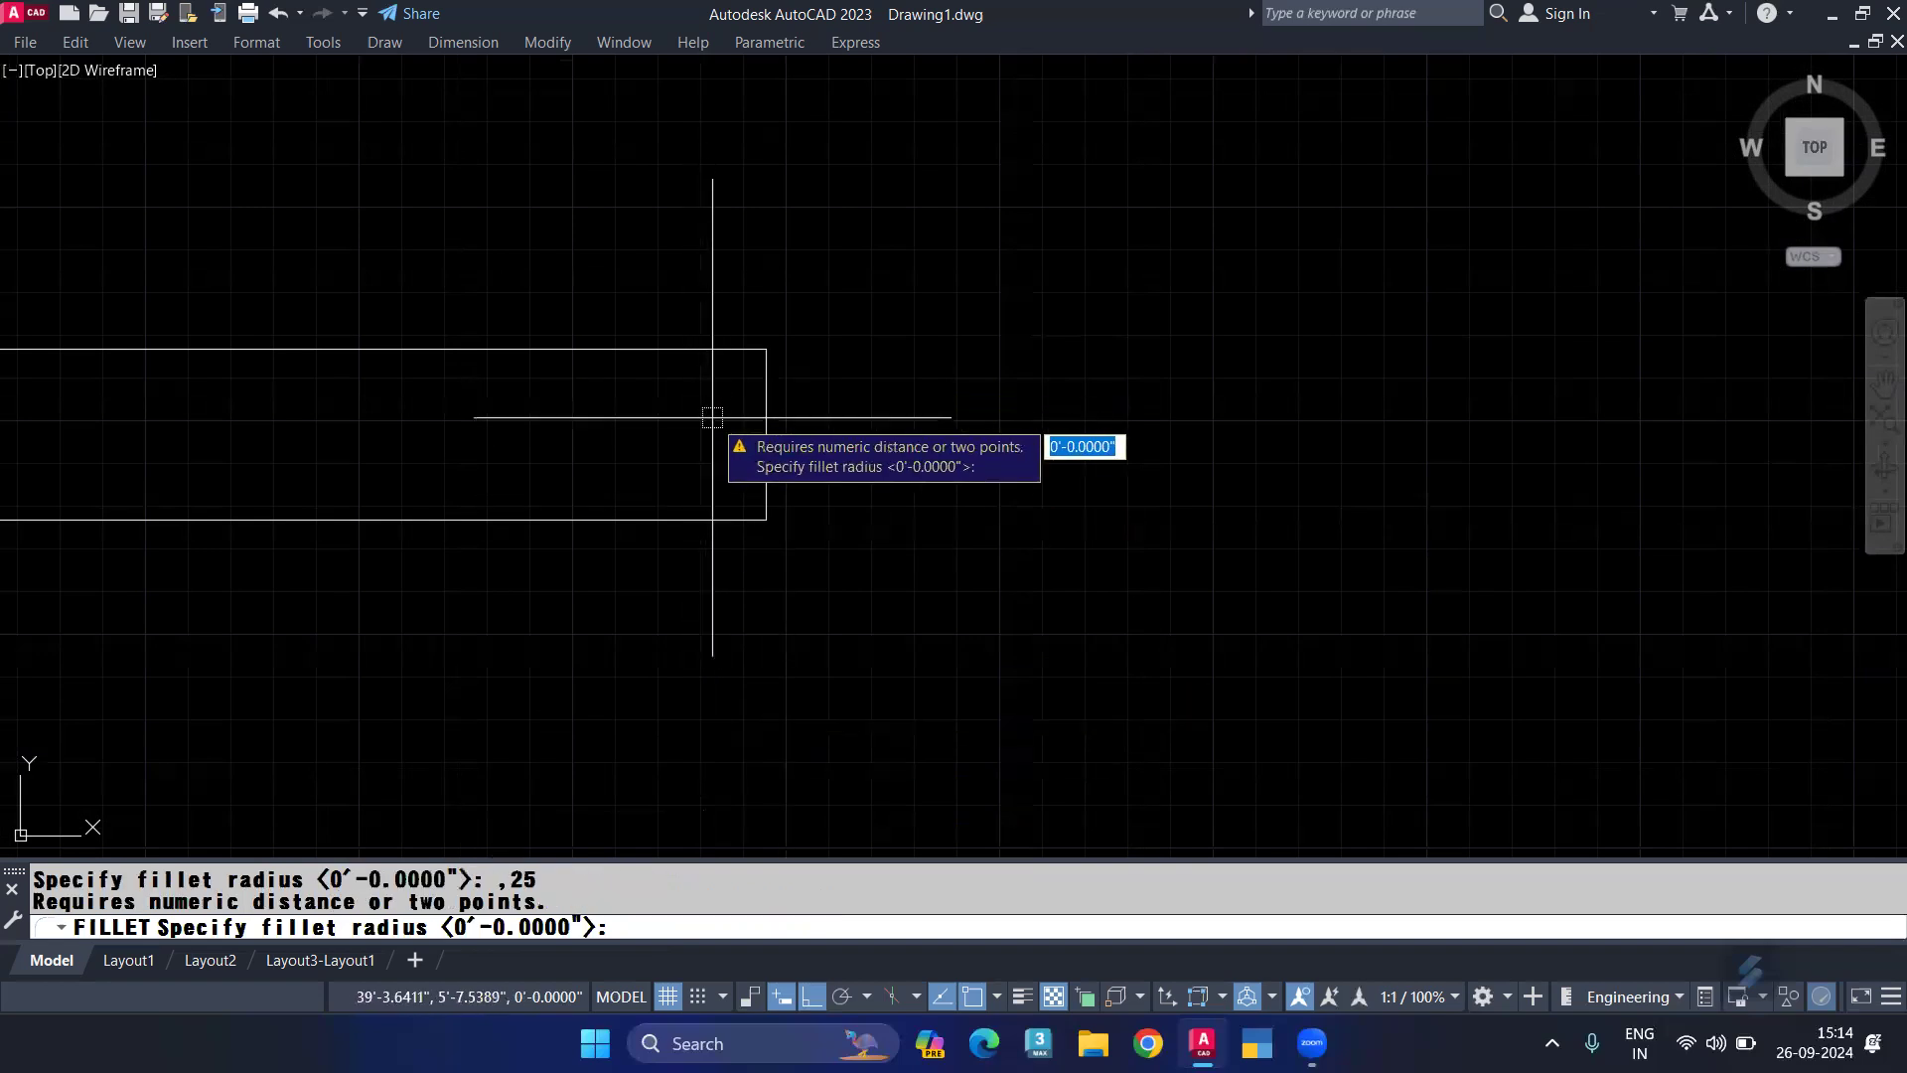
{"action": "type", "text": ".25"}
{"action": "key", "text": "Return"}
Step: Round the top-right and bottom-right corners at the profile's end
{"action": "left_click", "coordinate": [750, 349]}
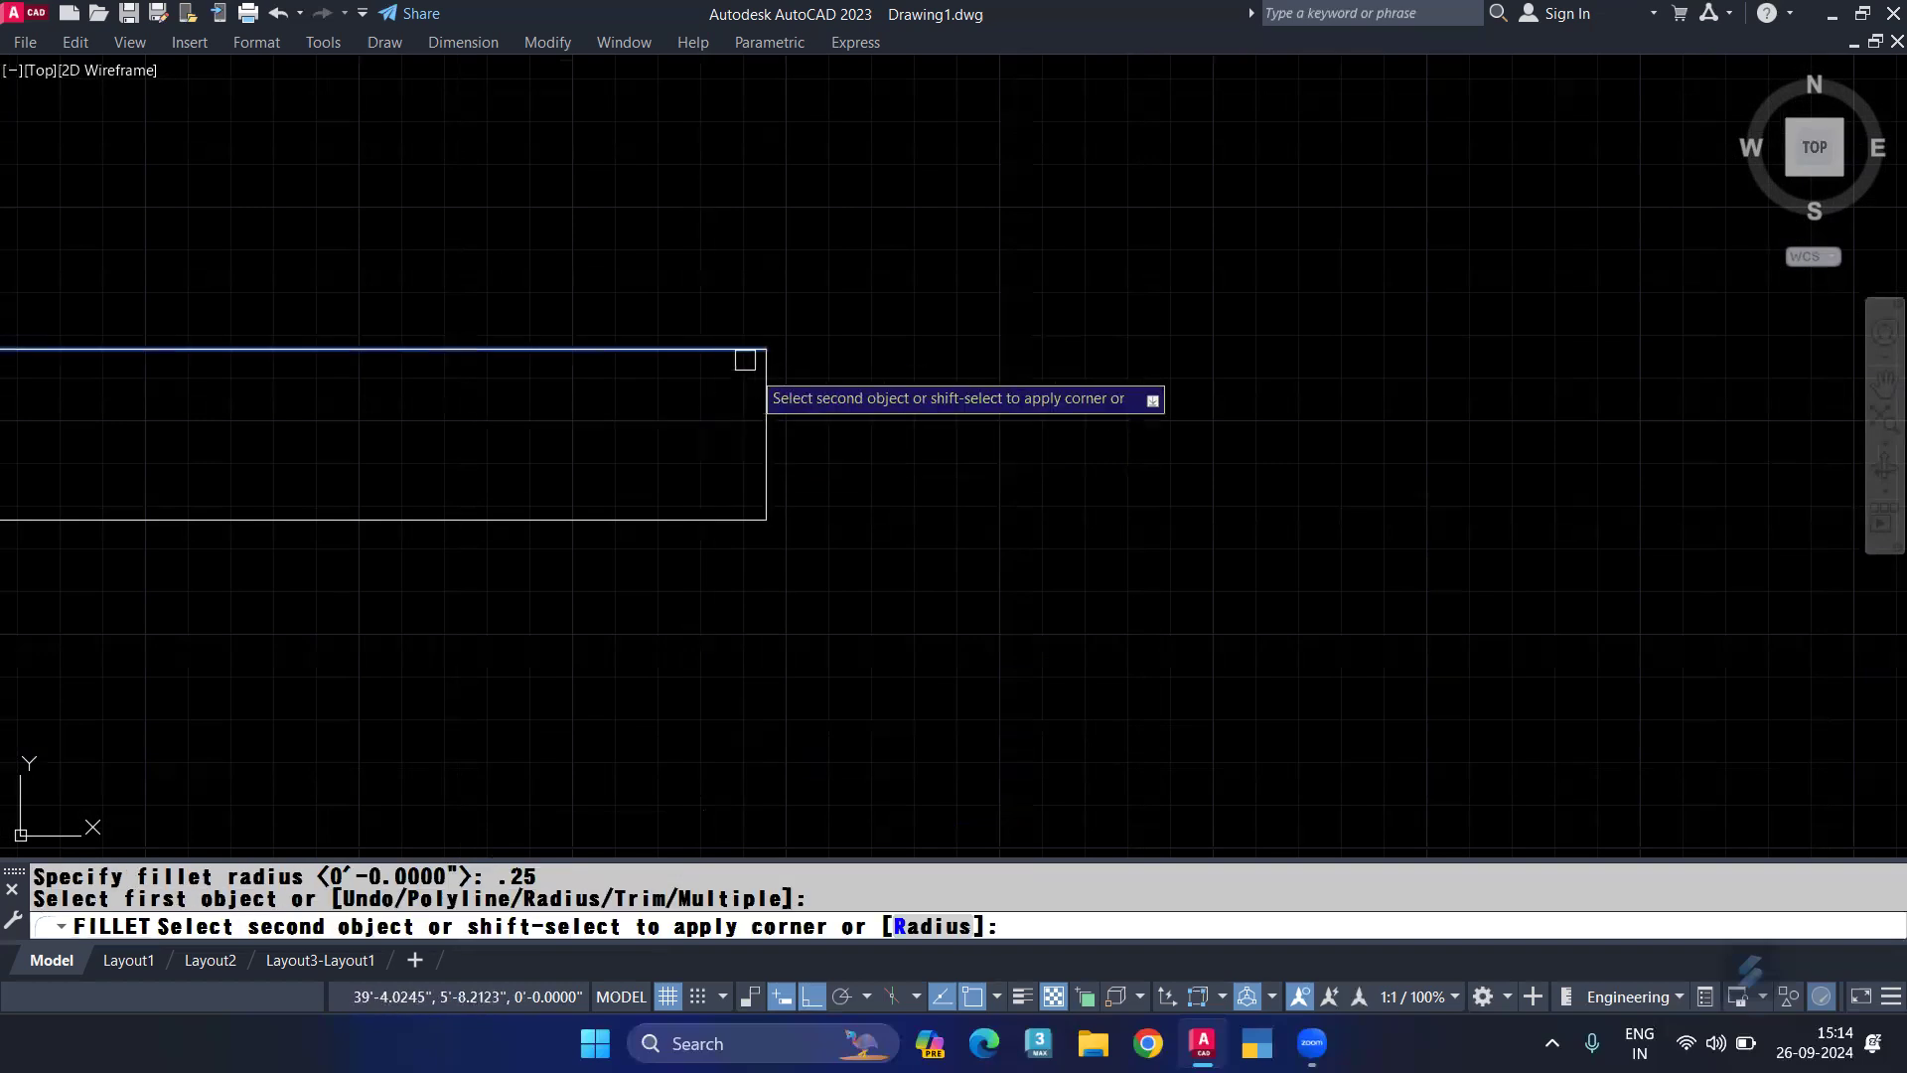
{"action": "left_click", "coordinate": [766, 387]}
{"action": "key", "text": "Return"}
{"action": "left_click", "coordinate": [766, 492]}
{"action": "left_click", "coordinate": [719, 517]}
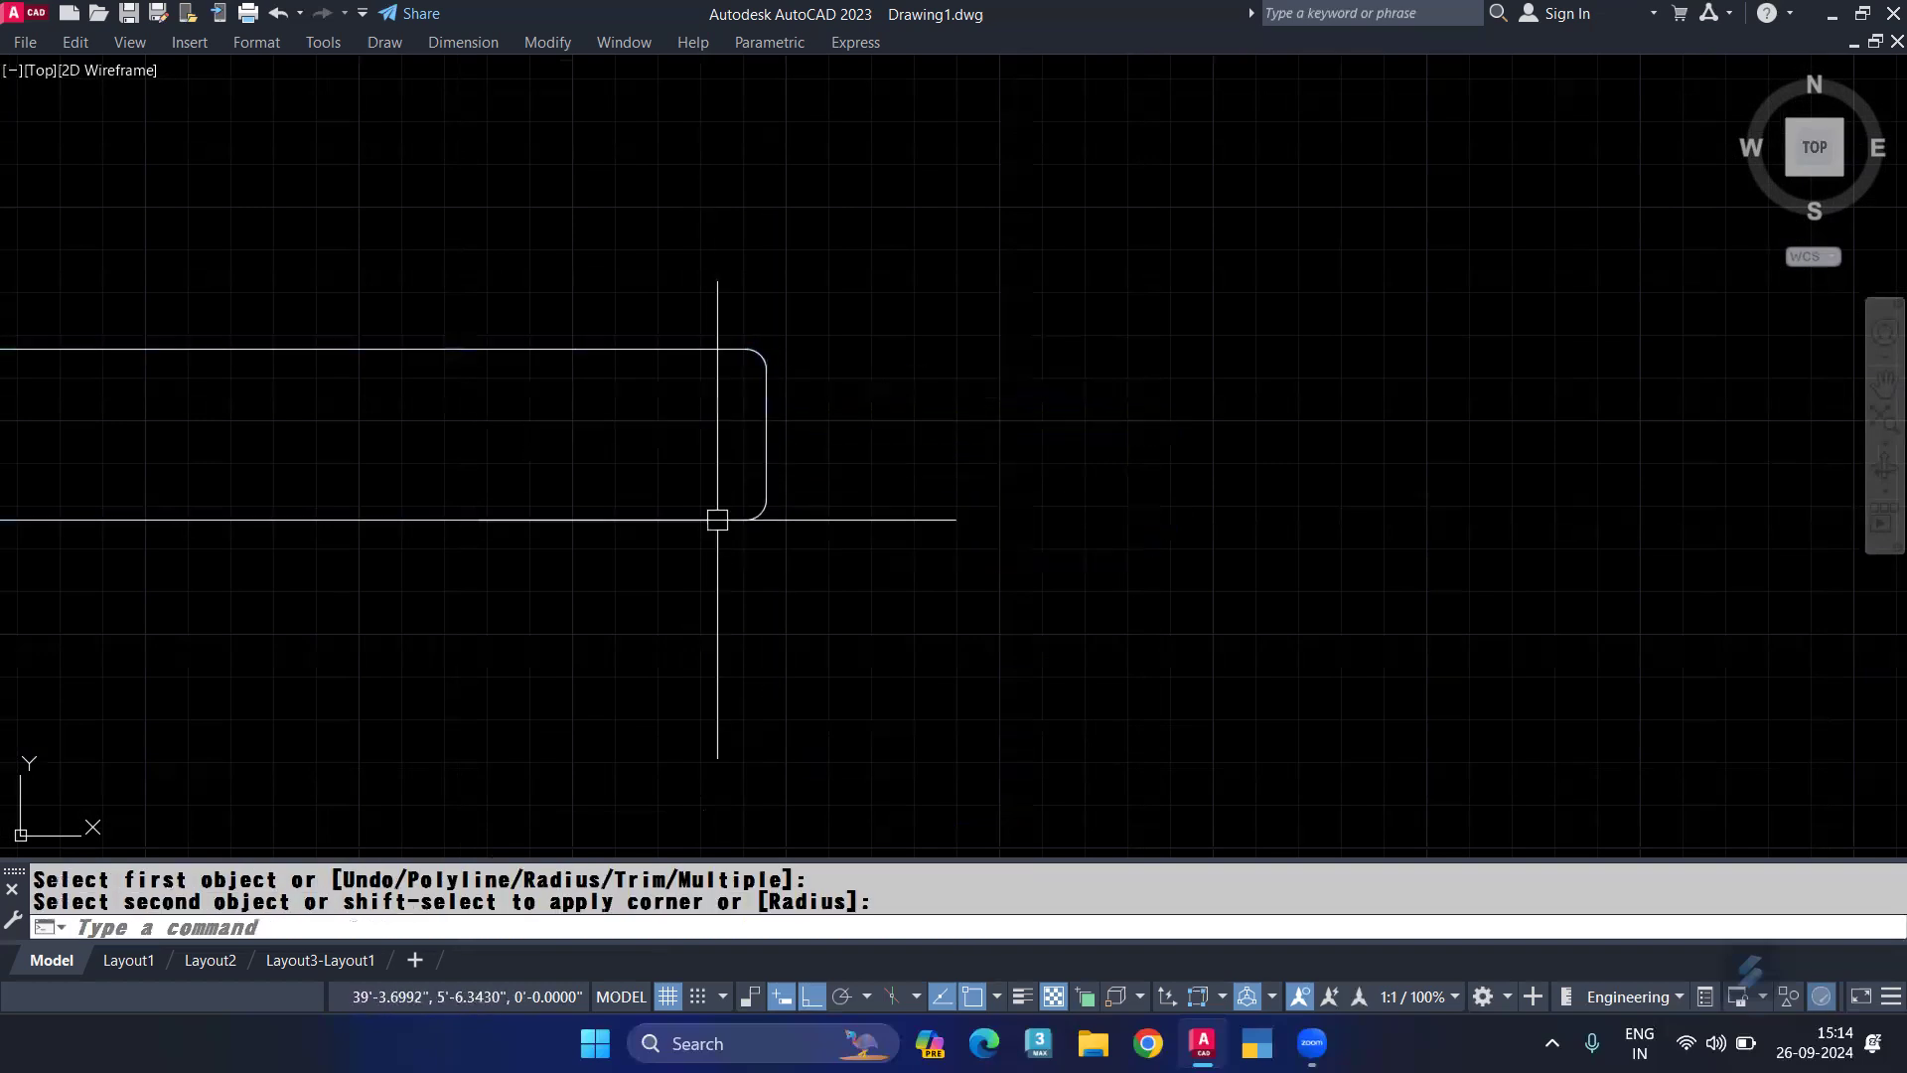
{"action": "key", "text": "Escape"}
{"action": "scroll", "coordinate": [838, 375], "scroll_direction": "down", "scroll_amount": 2}
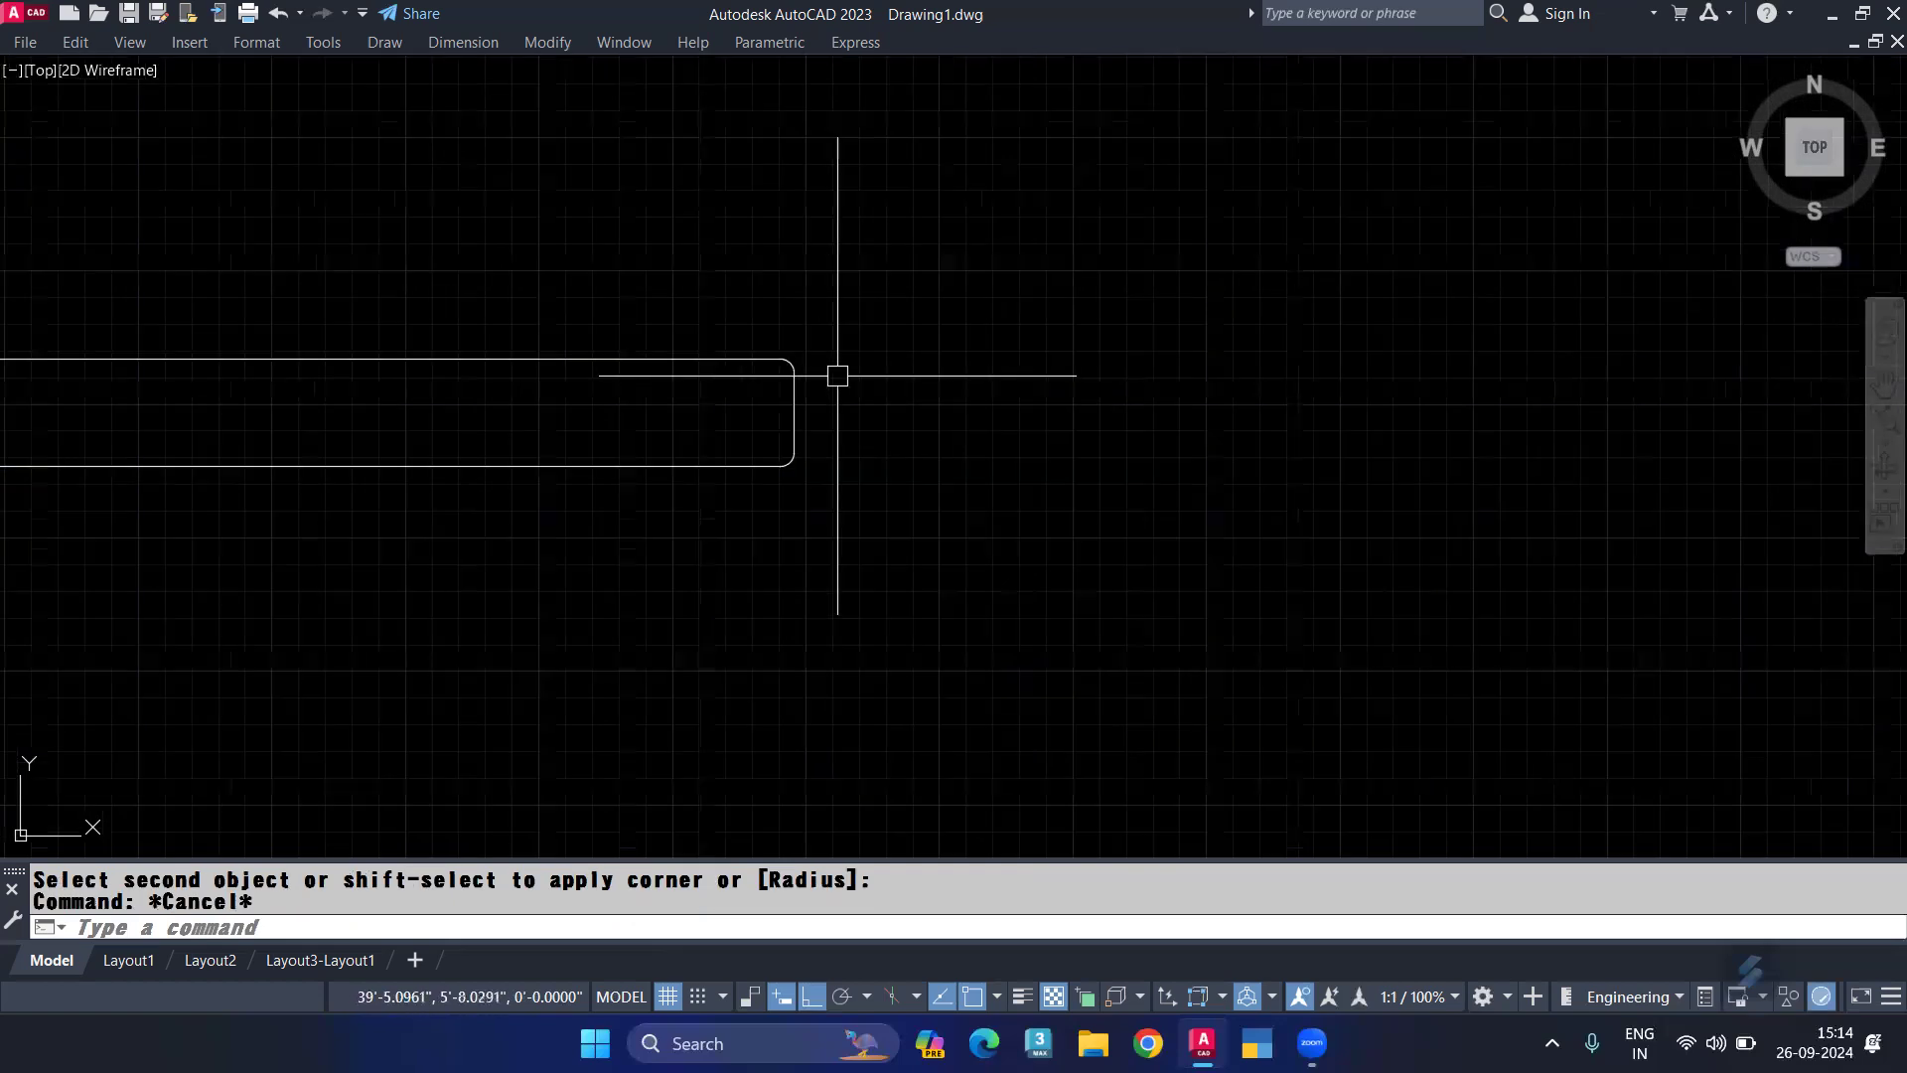
{"action": "scroll", "coordinate": [837, 375], "scroll_direction": "down", "scroll_amount": 2}
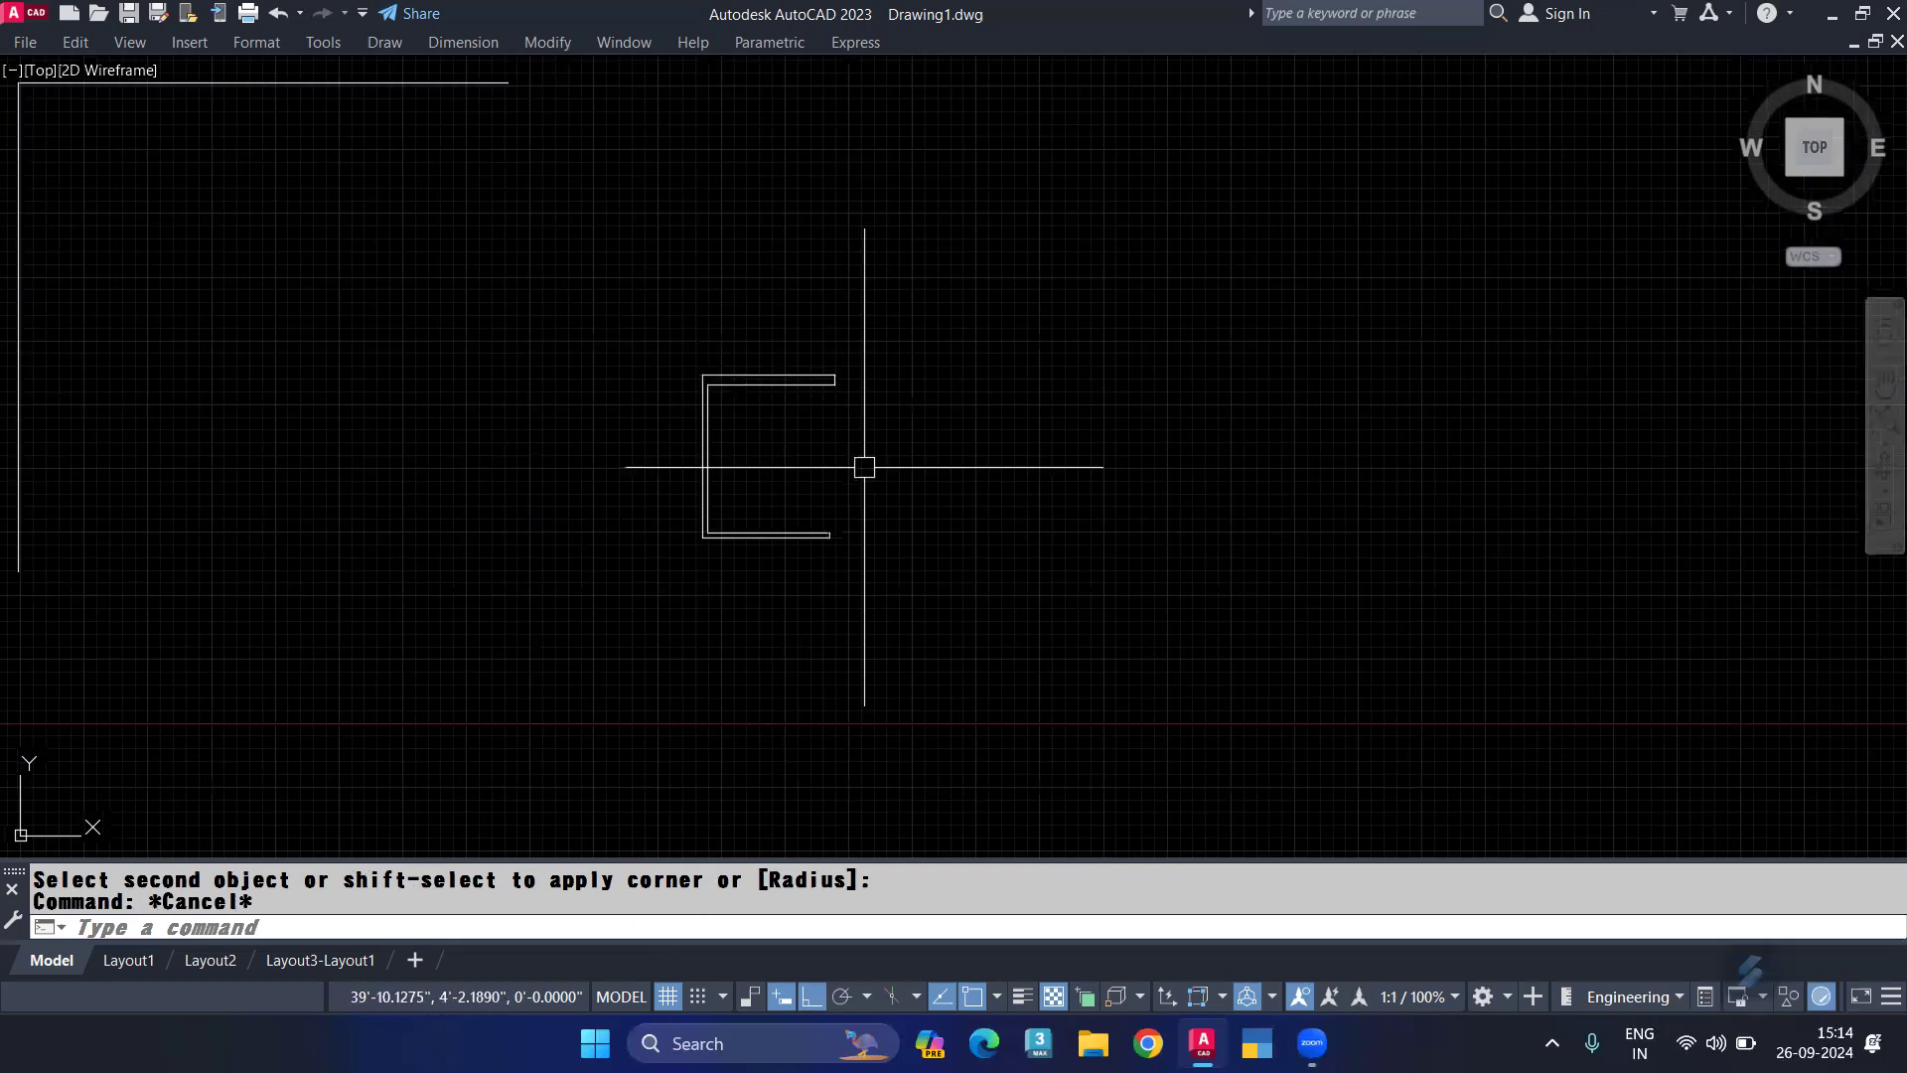
Step: Switch to the SW Isometric view using -VIEW
{"action": "type", "text": "v"}
{"action": "key", "text": "Escape"}
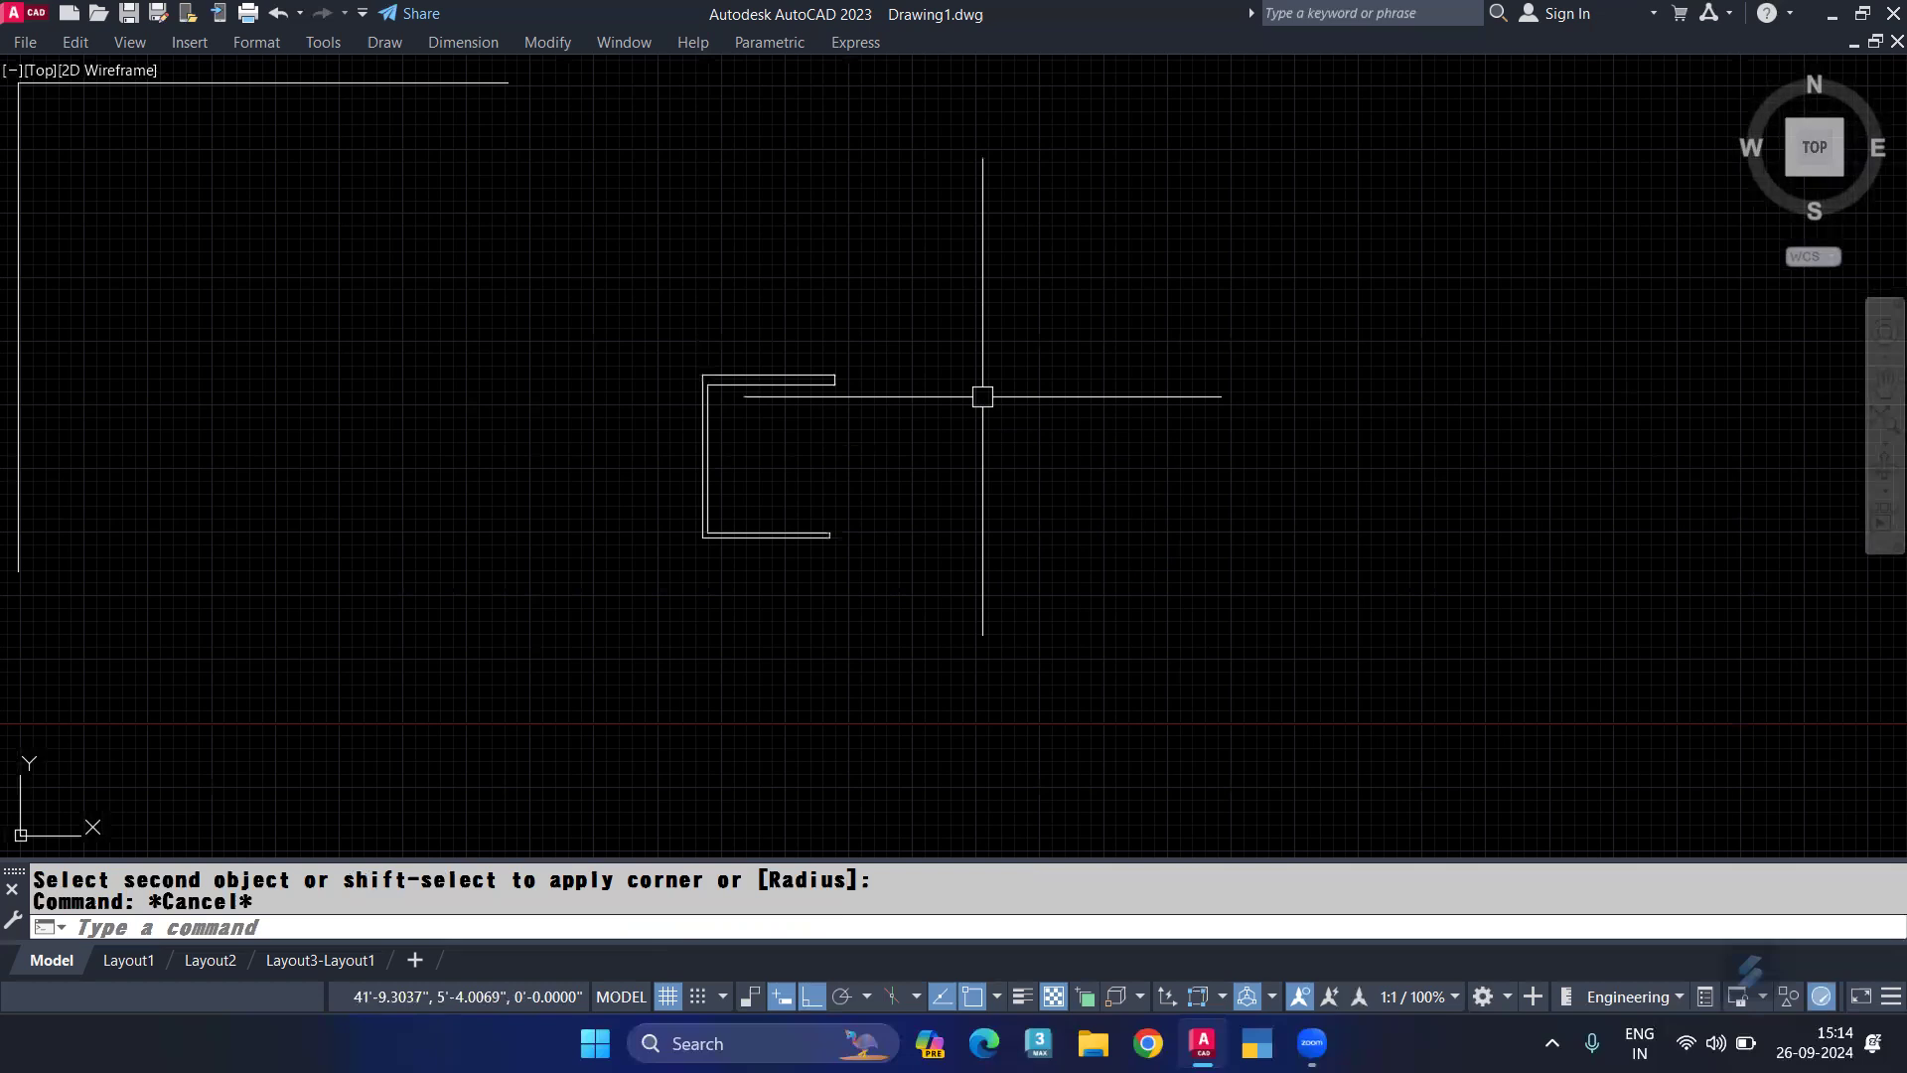
{"action": "type", "text": "-v"}
{"action": "key", "text": "Return"}
{"action": "type", "text": "sw"}
{"action": "key", "text": "Return"}
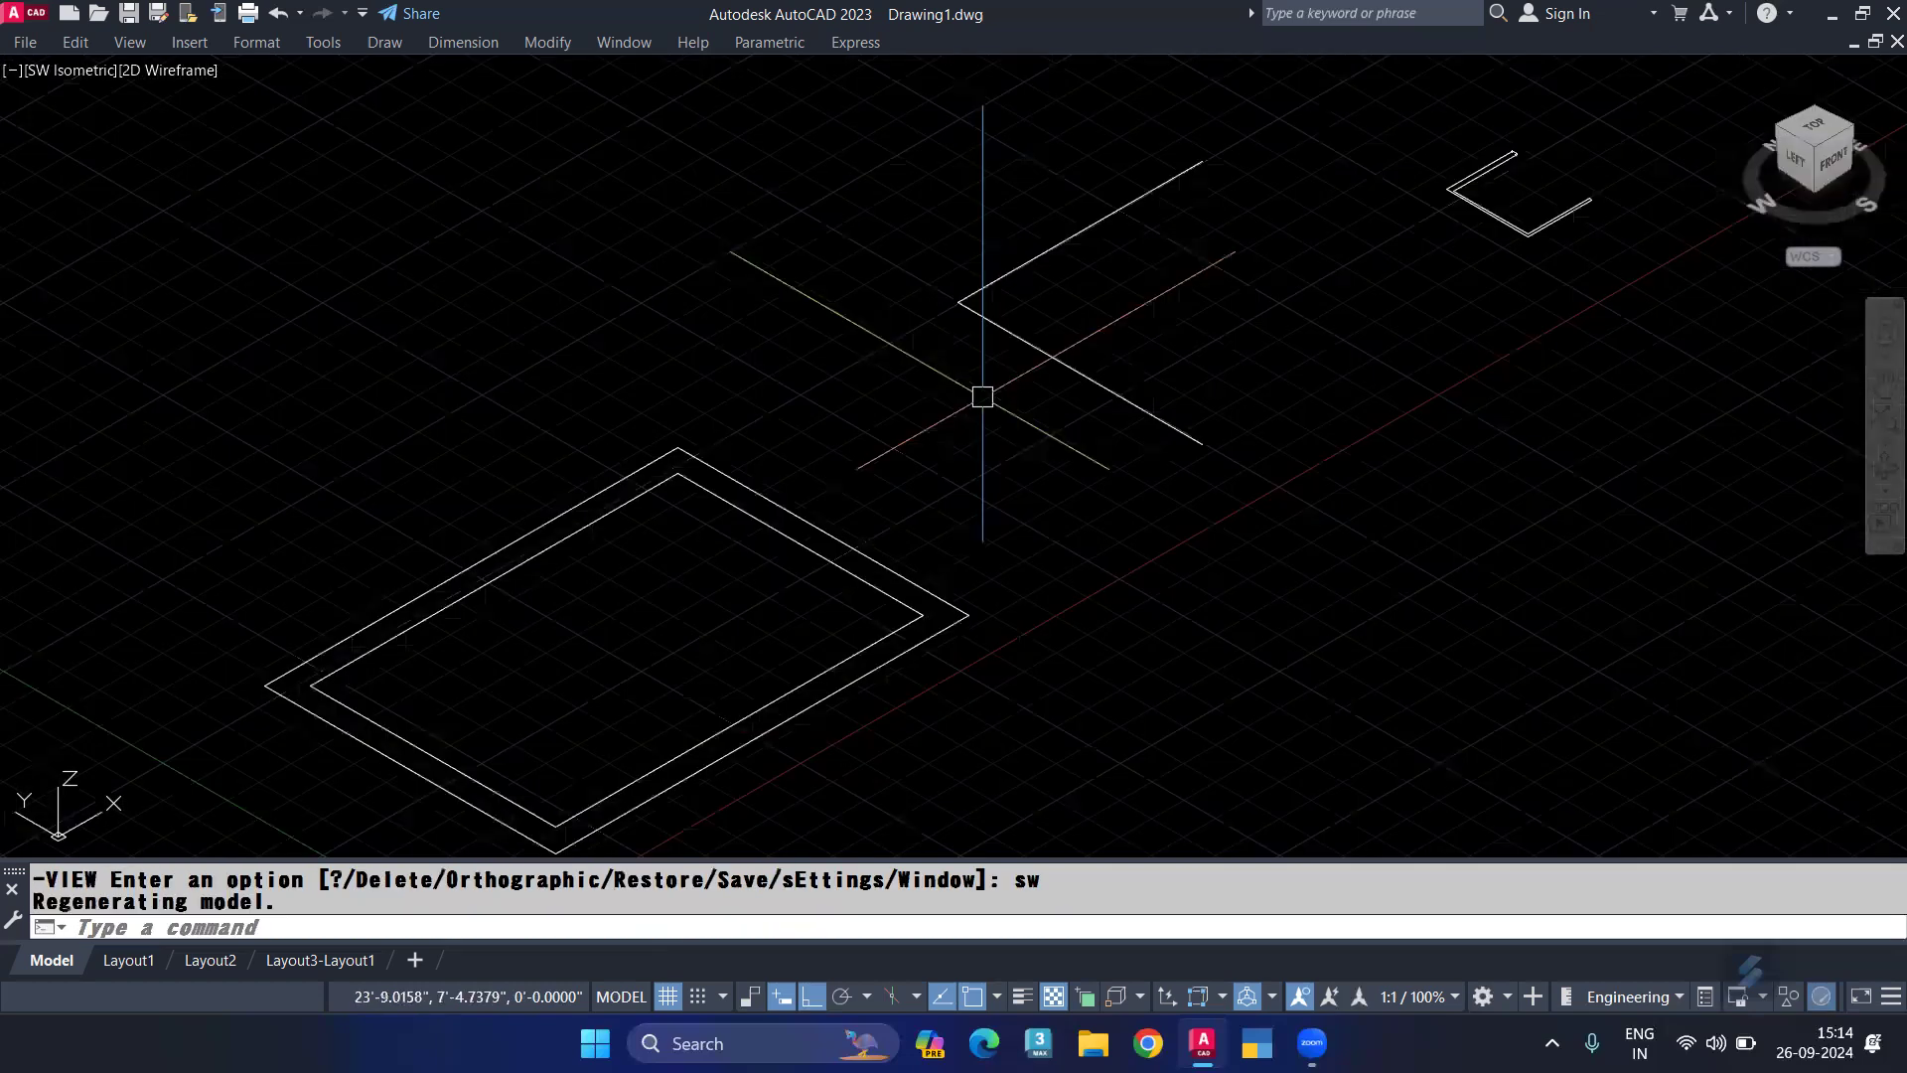
Step: Rotate the C profile 270 degrees with 3DROTATE so it stands upright
{"action": "left_click", "coordinate": [1490, 213]}
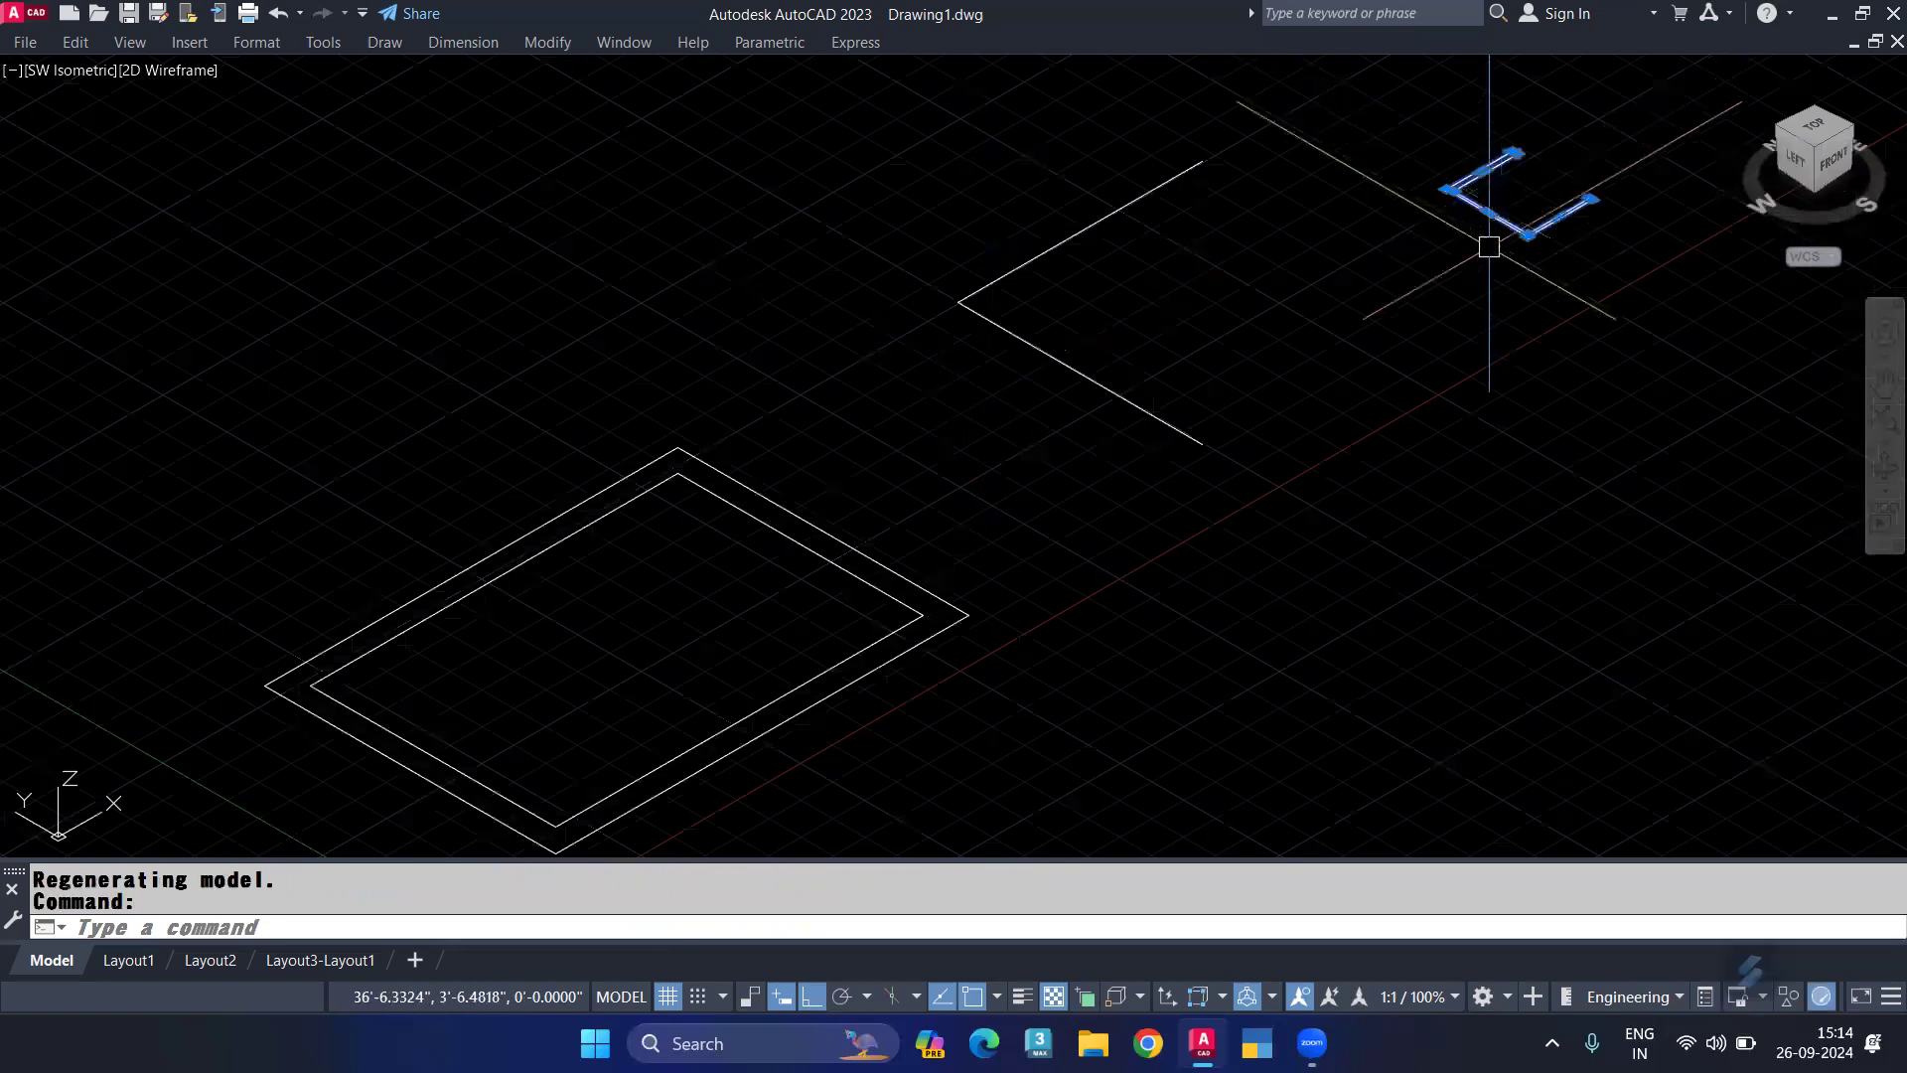
{"action": "middle_click_drag", "start_coordinate": [1431, 324], "coordinate": [1420, 328]}
{"action": "type", "text": "3"}
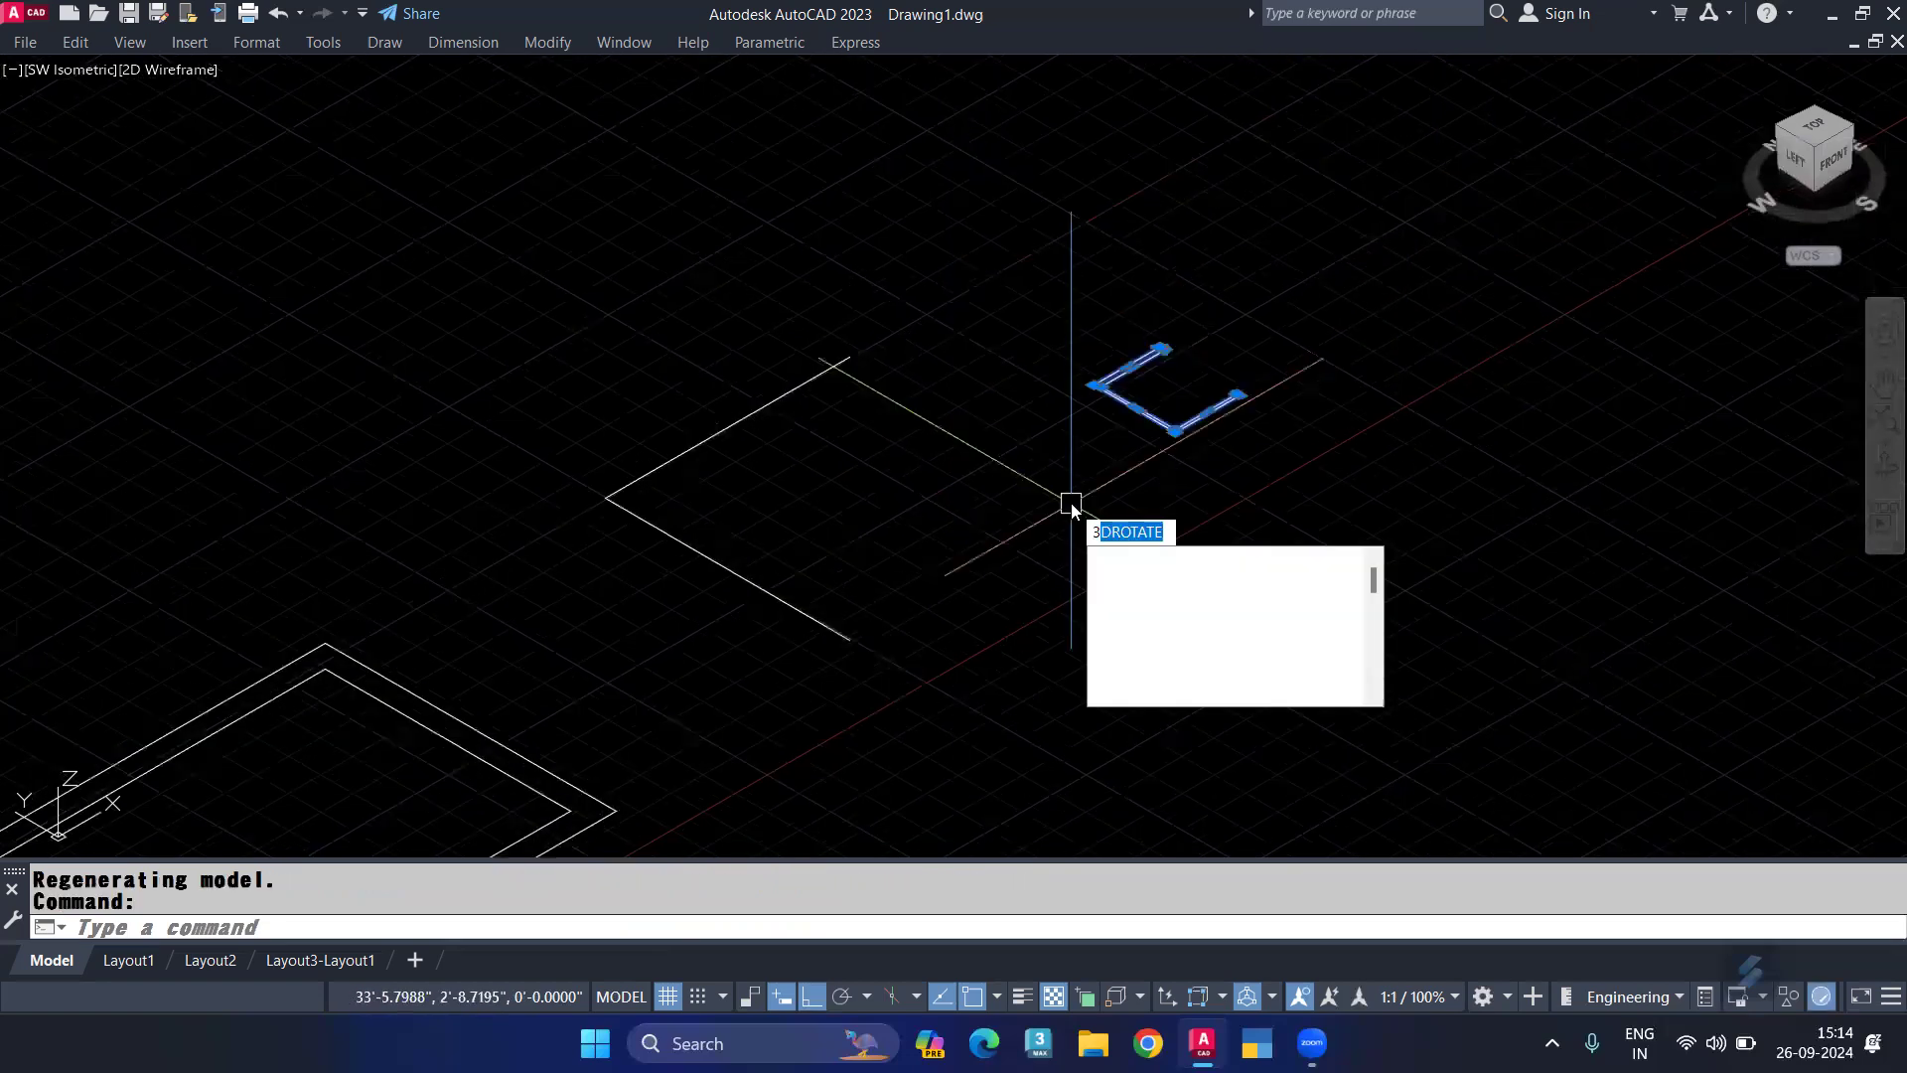
{"action": "key", "text": "Return"}
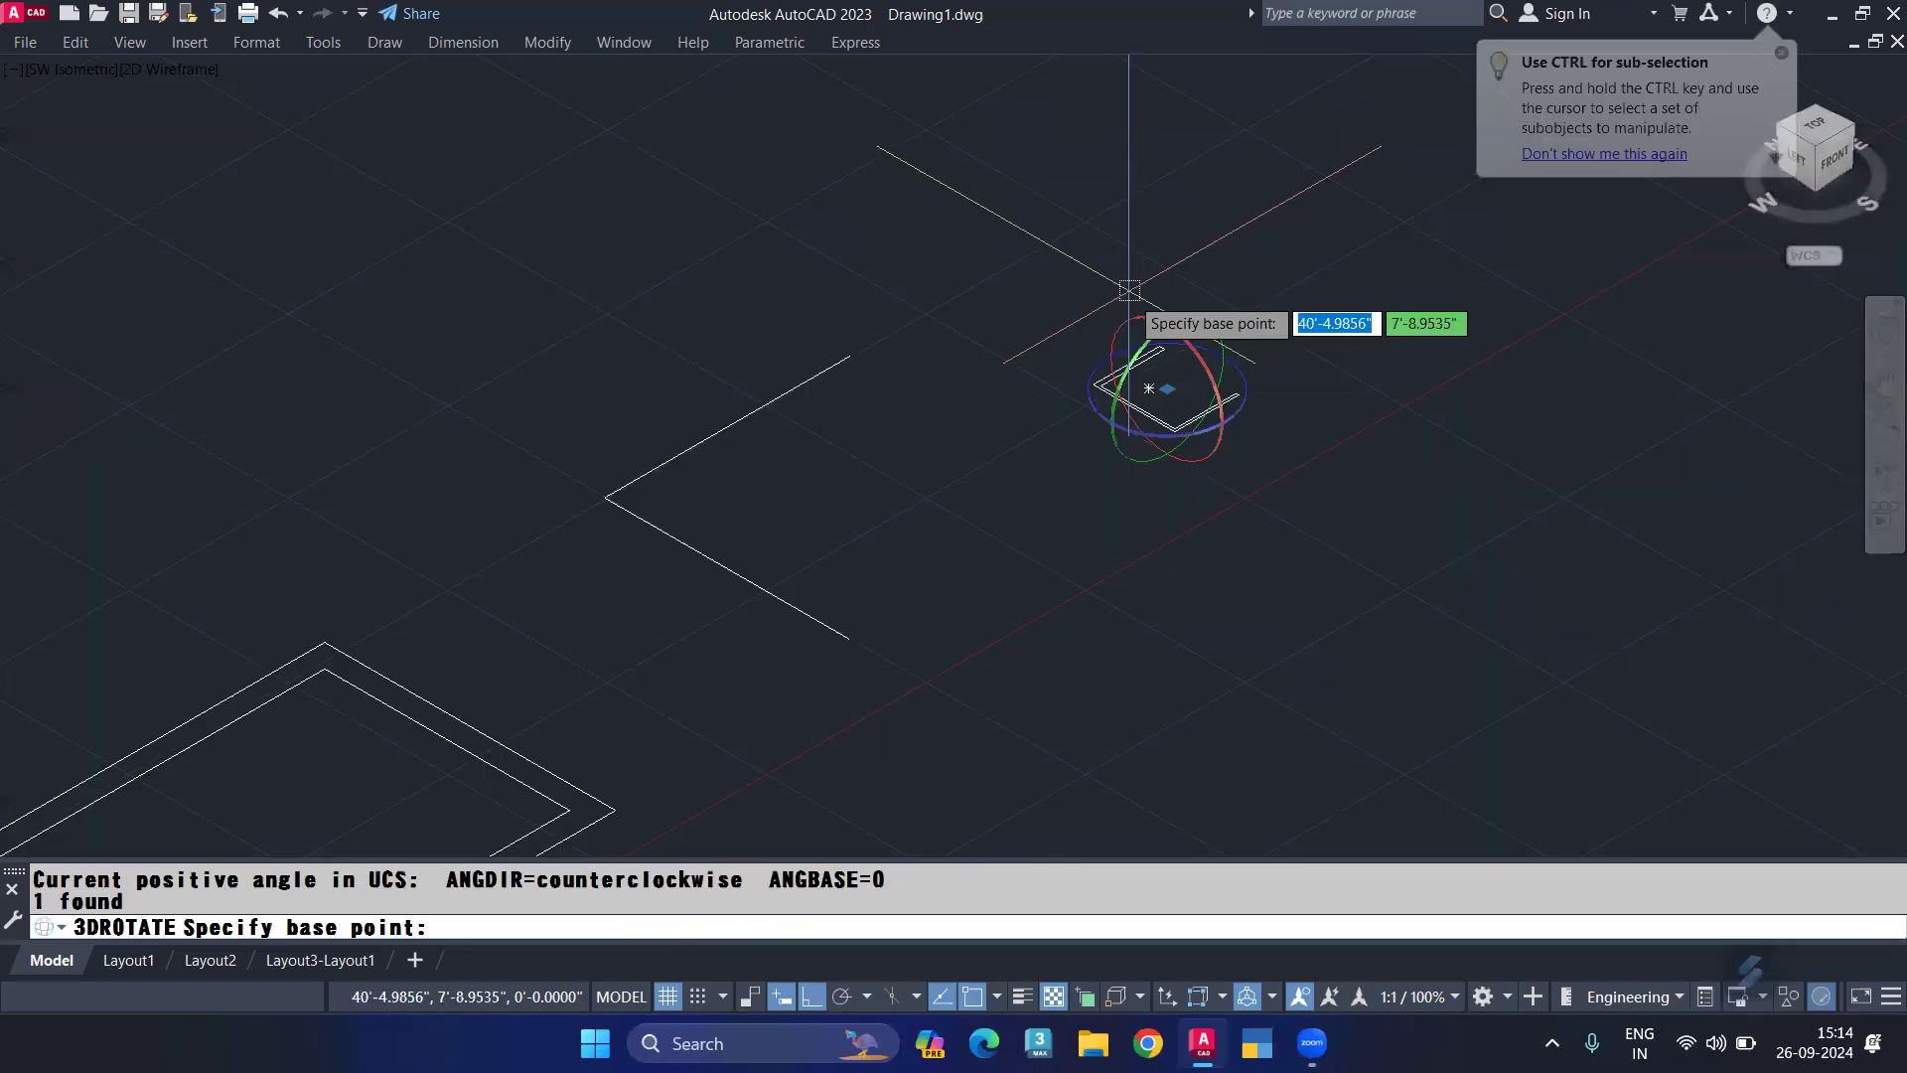
{"action": "left_click", "coordinate": [1149, 387]}
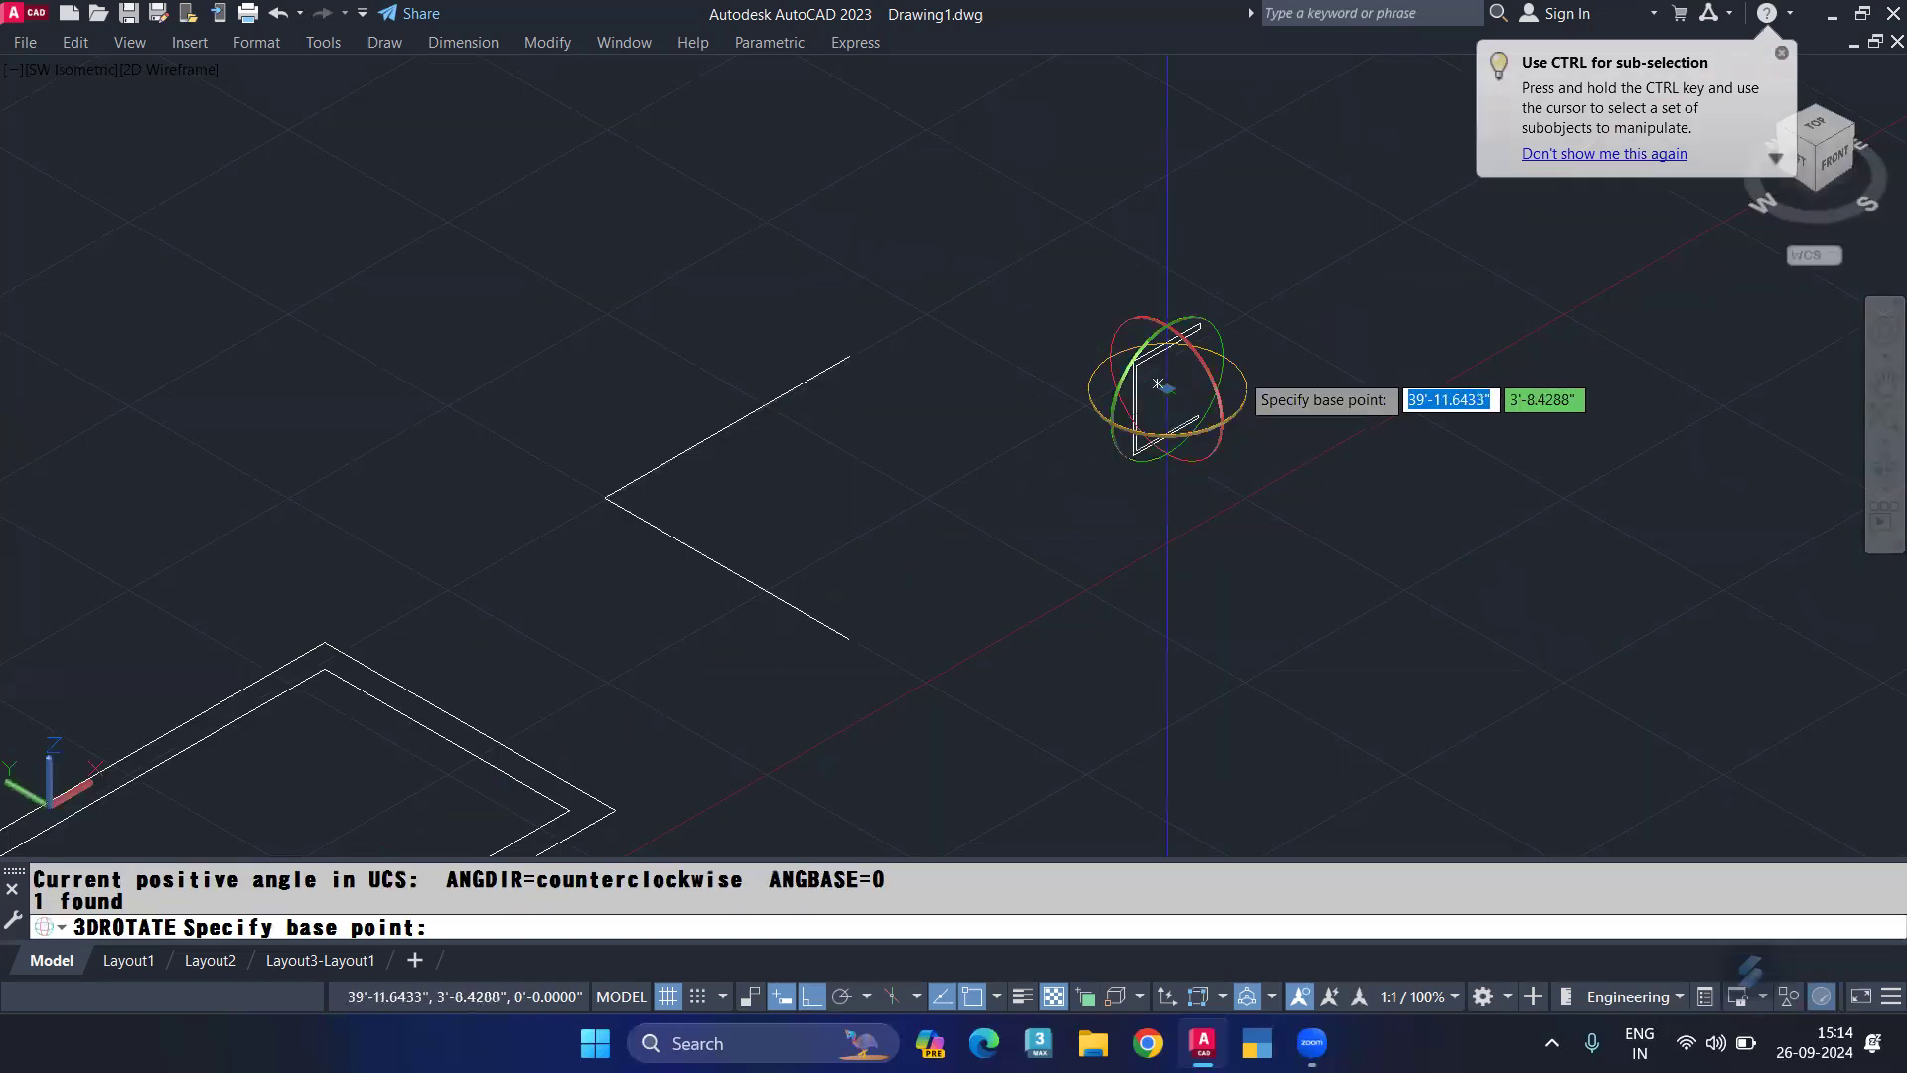
{"action": "left_click", "coordinate": [1164, 391]}
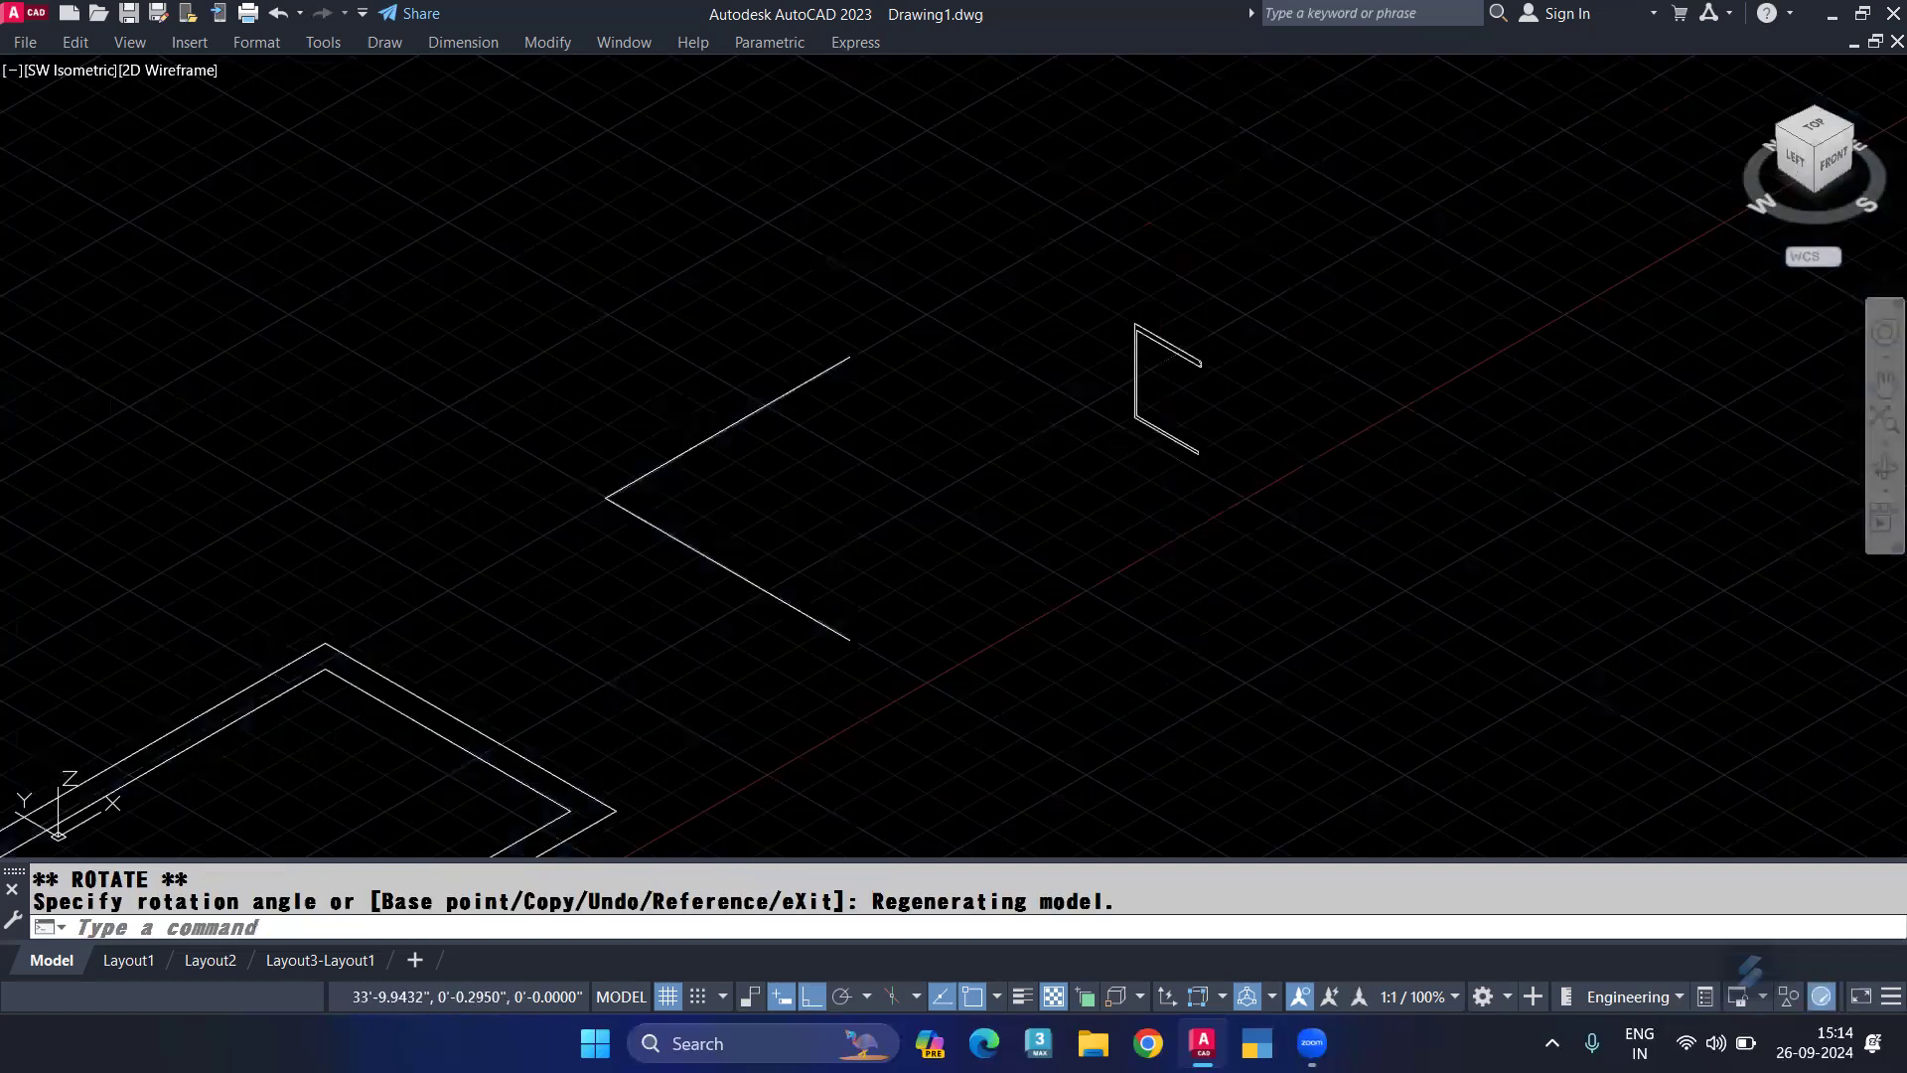
{"action": "key", "text": "Escape"}
{"action": "left_click", "coordinate": [1170, 405]}
Step: Select the upright C profile, orbit to inspect the trial swept counter, then undo it
{"action": "left_click", "coordinate": [1056, 468]}
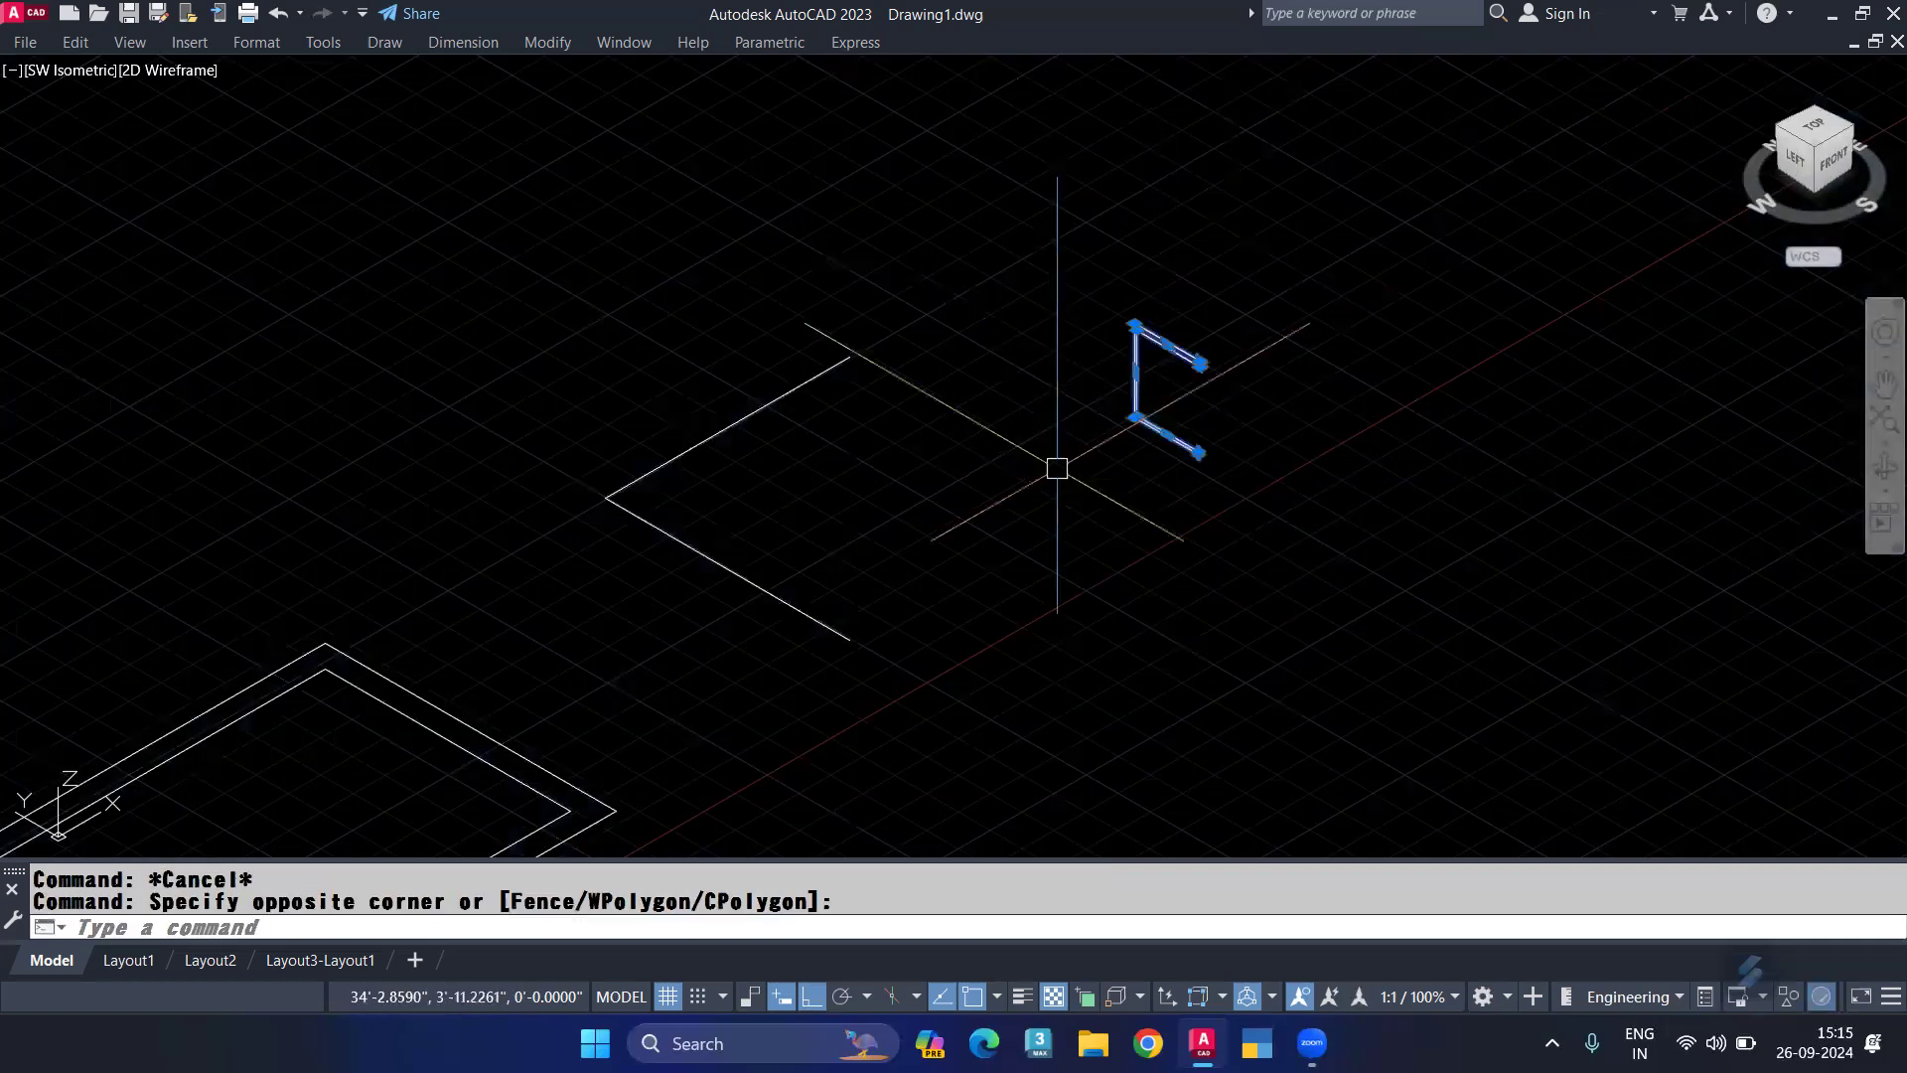
{"action": "type", "text": "m"}
{"action": "key", "text": "Return"}
{"action": "scroll", "coordinate": [1123, 430], "scroll_direction": "up", "scroll_amount": 2}
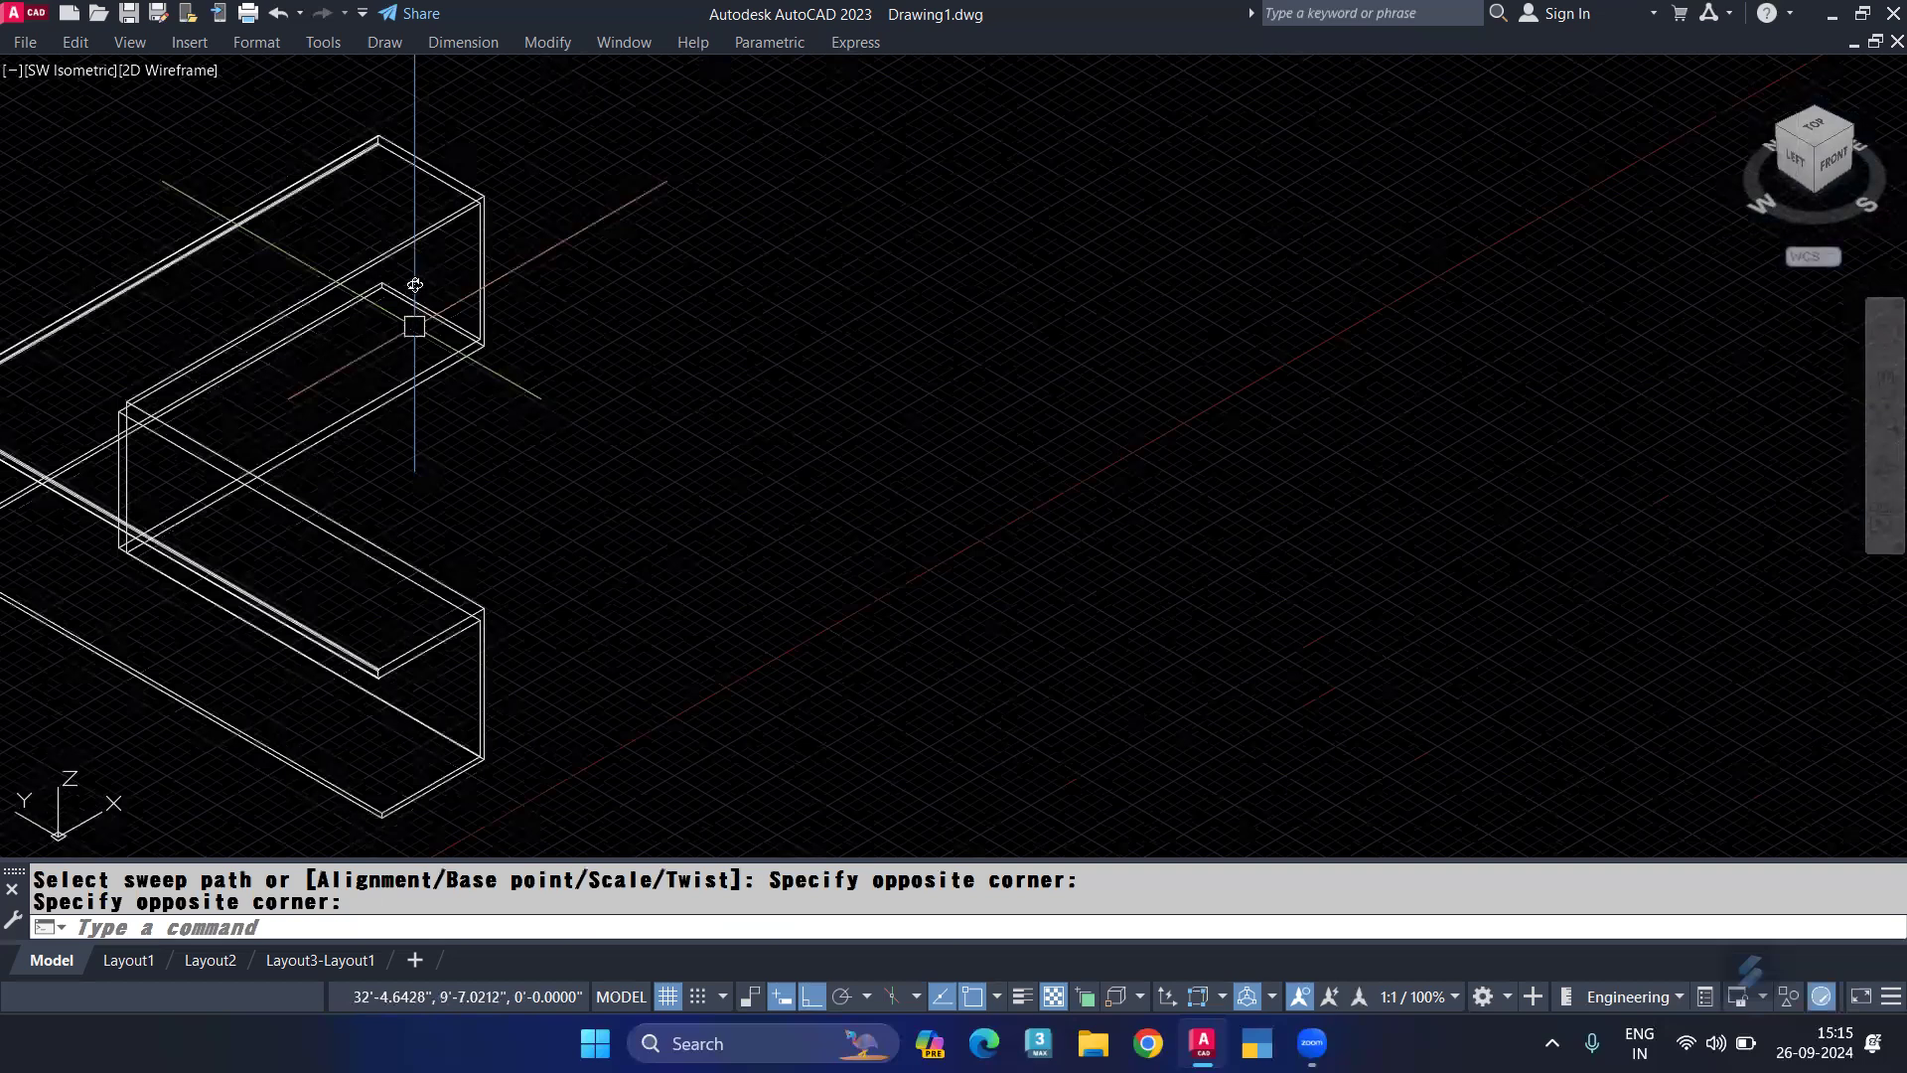
{"action": "mouse_move", "coordinate": [161, 310]}
{"action": "middle_mouse_down", "text": "shift"}
{"action": "mouse_move", "coordinate": [80, 381]}
{"action": "mouse_move", "coordinate": [218, 313]}
{"action": "middle_mouse_up", "text": "shift"}
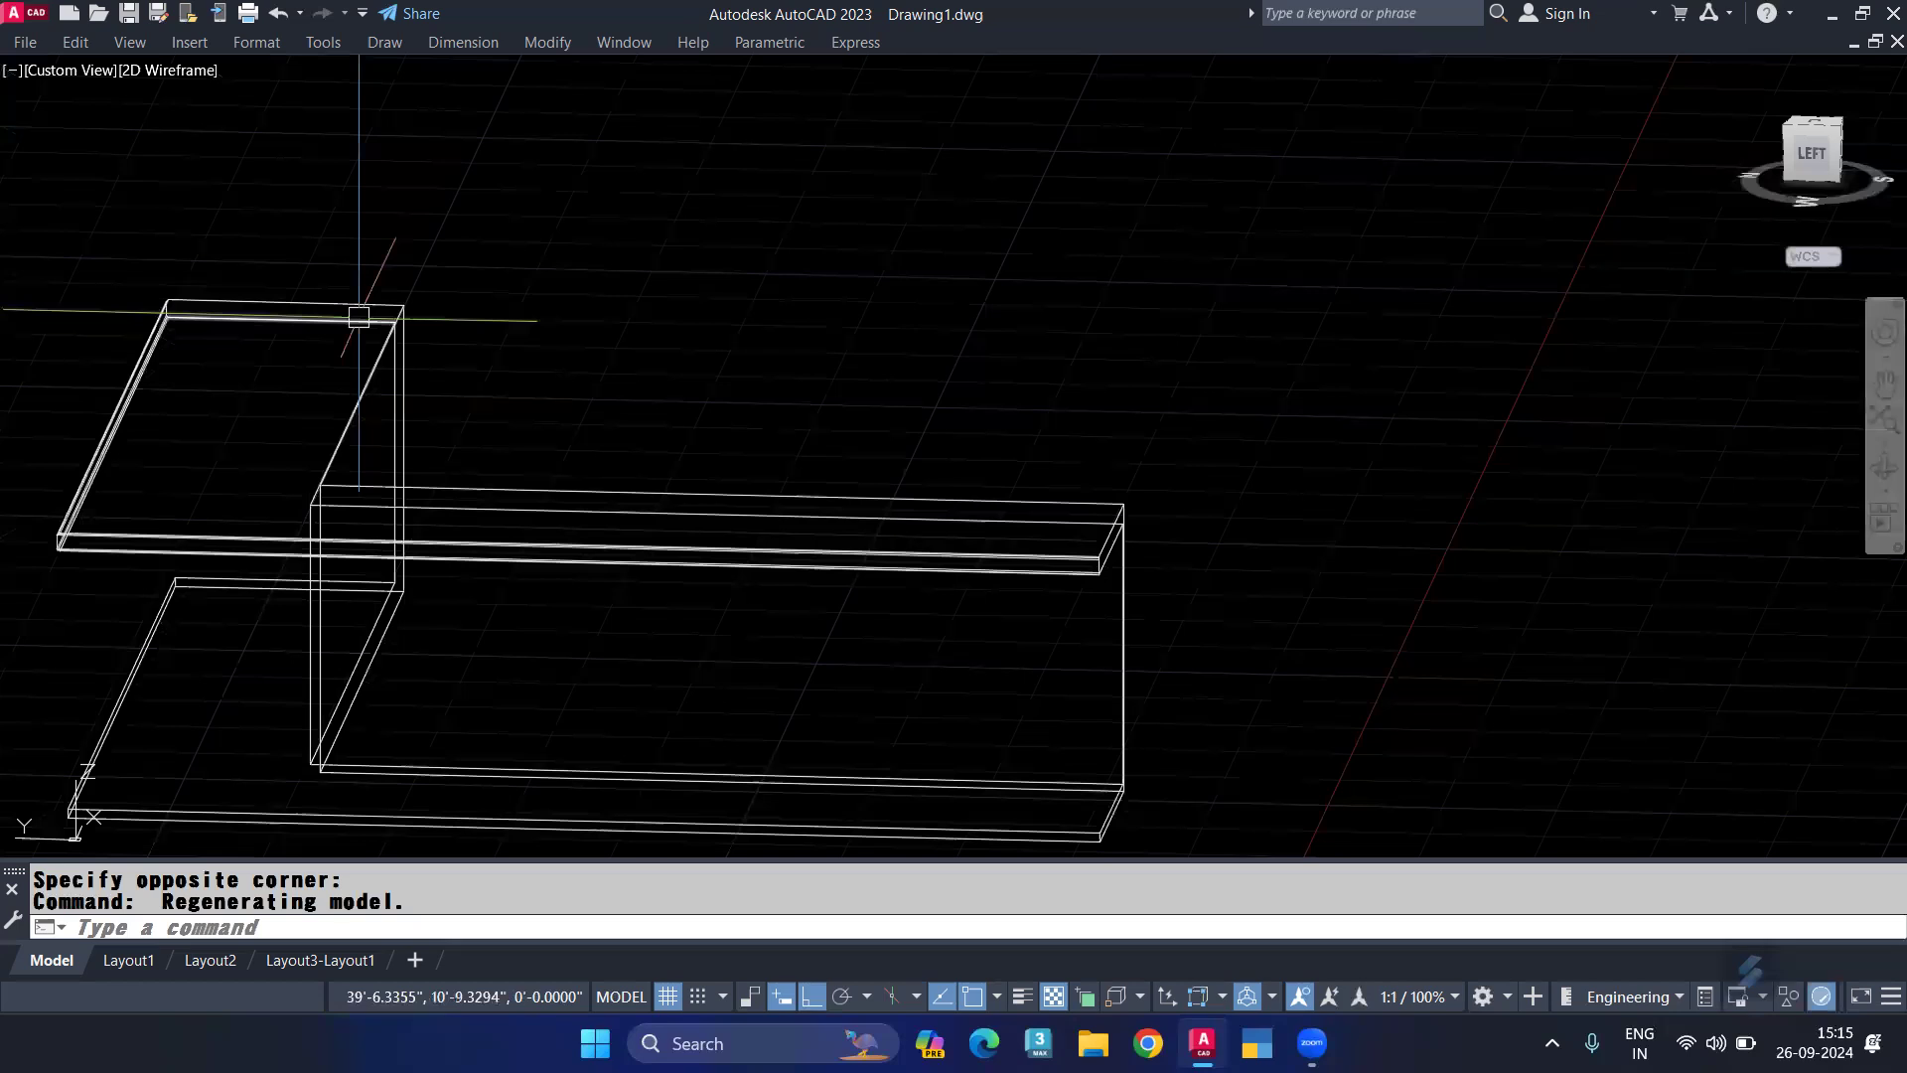
{"action": "key", "text": "ctrl+z"}
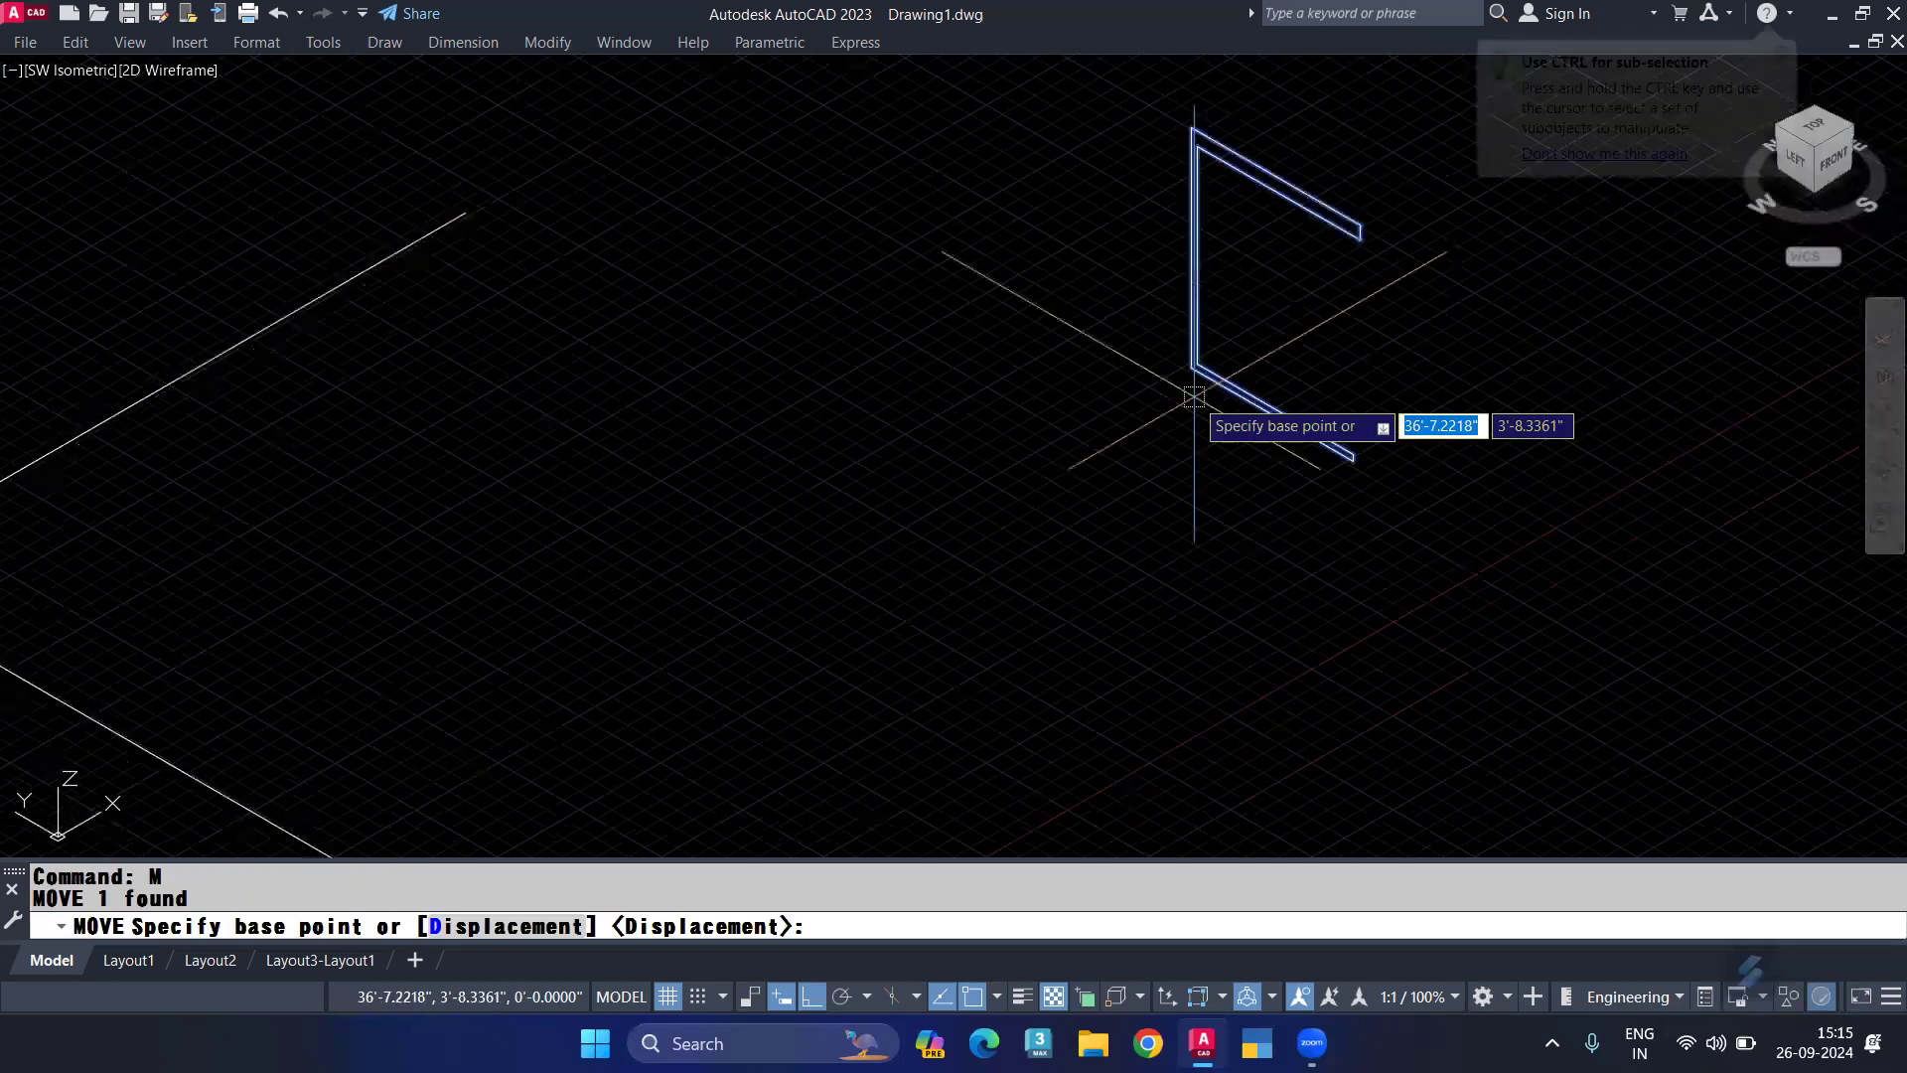
Step: Move the upright profile from its base point toward its new position
{"action": "left_click", "coordinate": [1194, 396]}
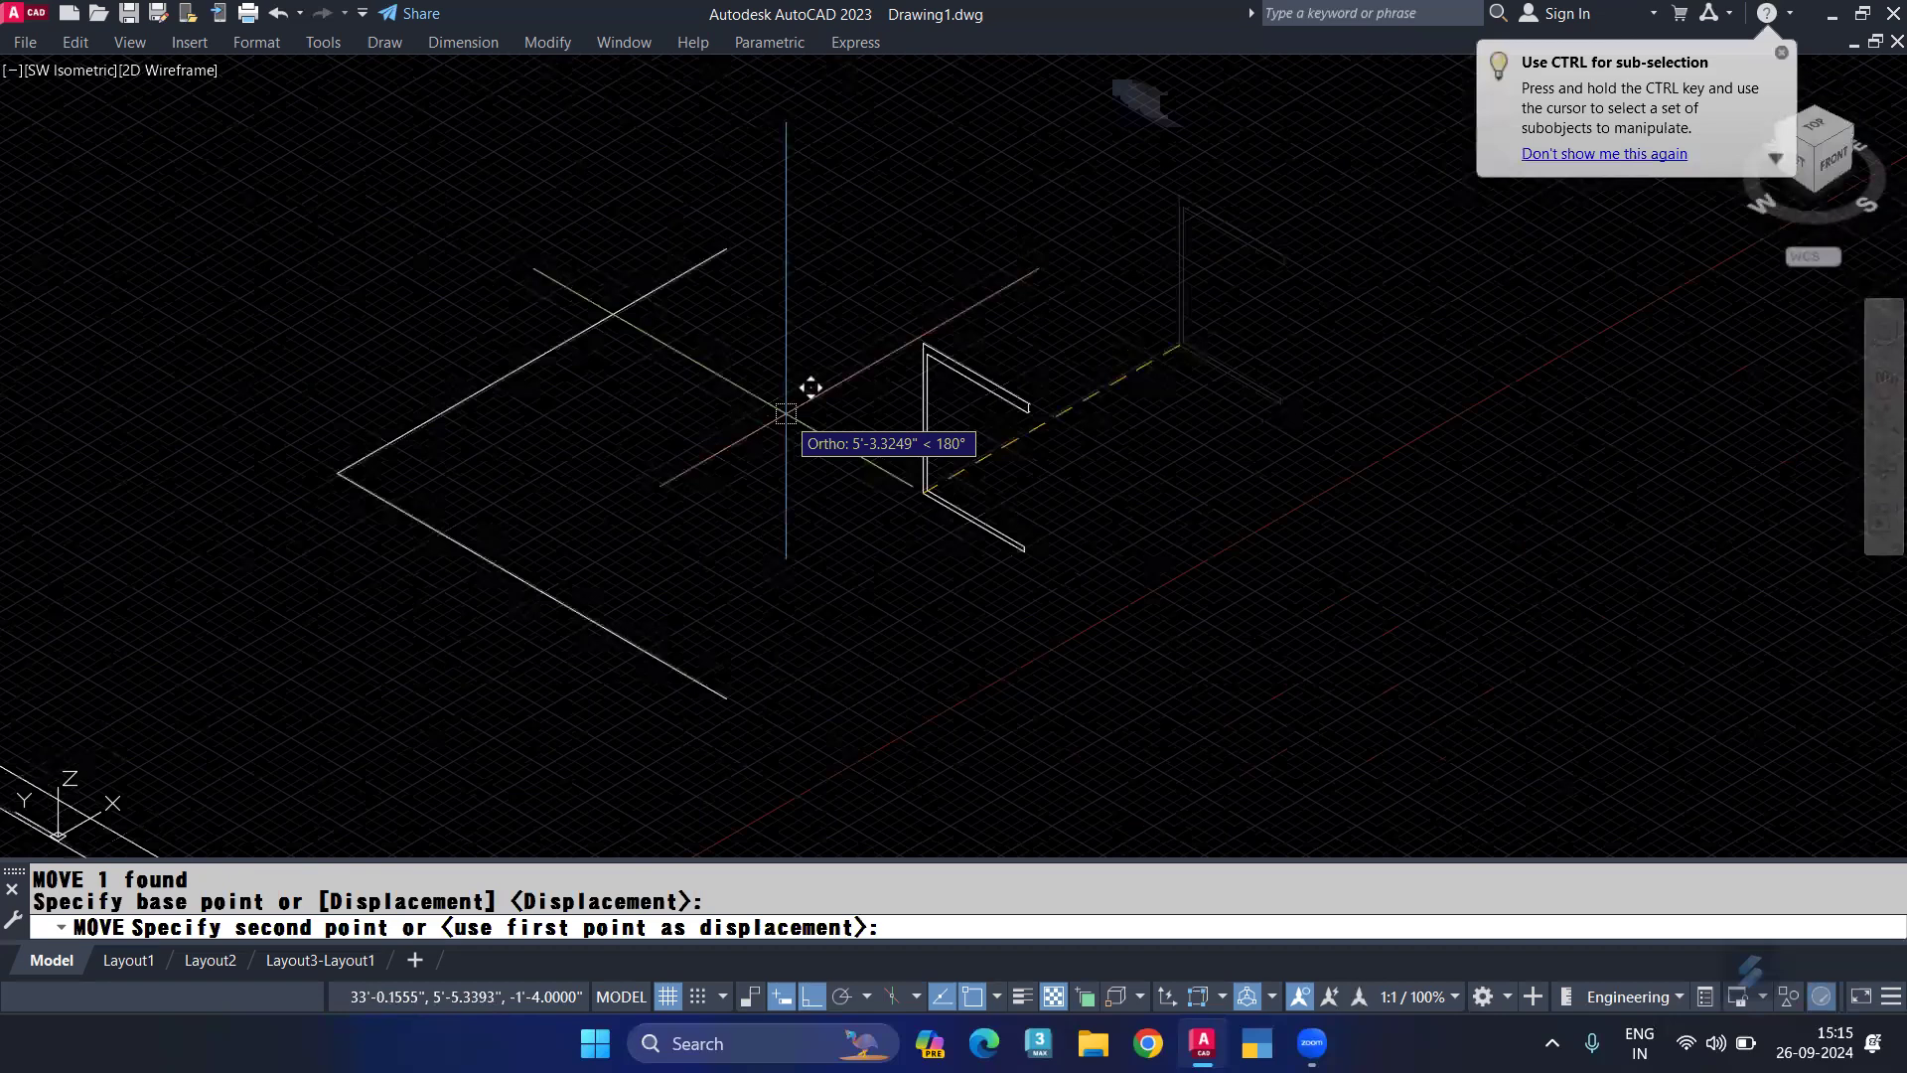
{"action": "left_click", "coordinate": [785, 414]}
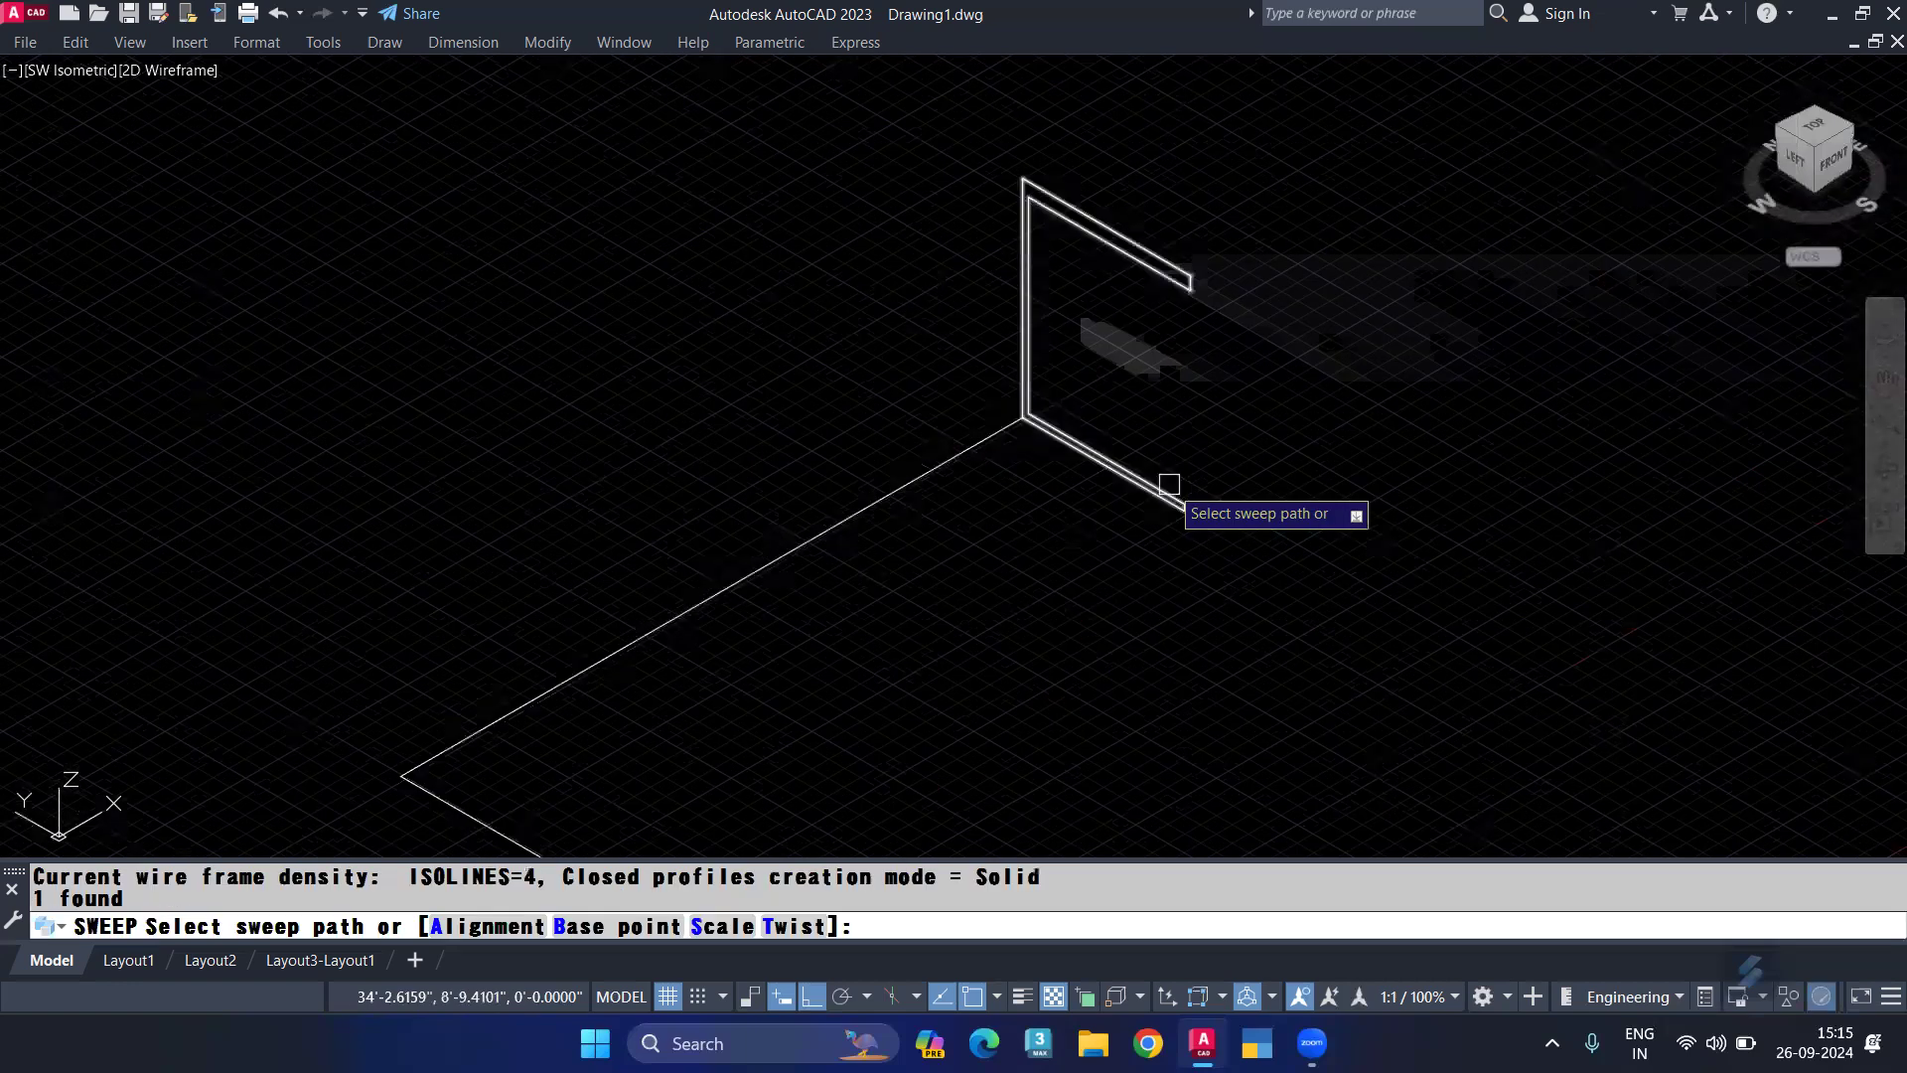
Step: Pick the L-shaped polyline as the sweep path and frame the resulting solid counter
{"action": "left_click", "coordinate": [1169, 483]}
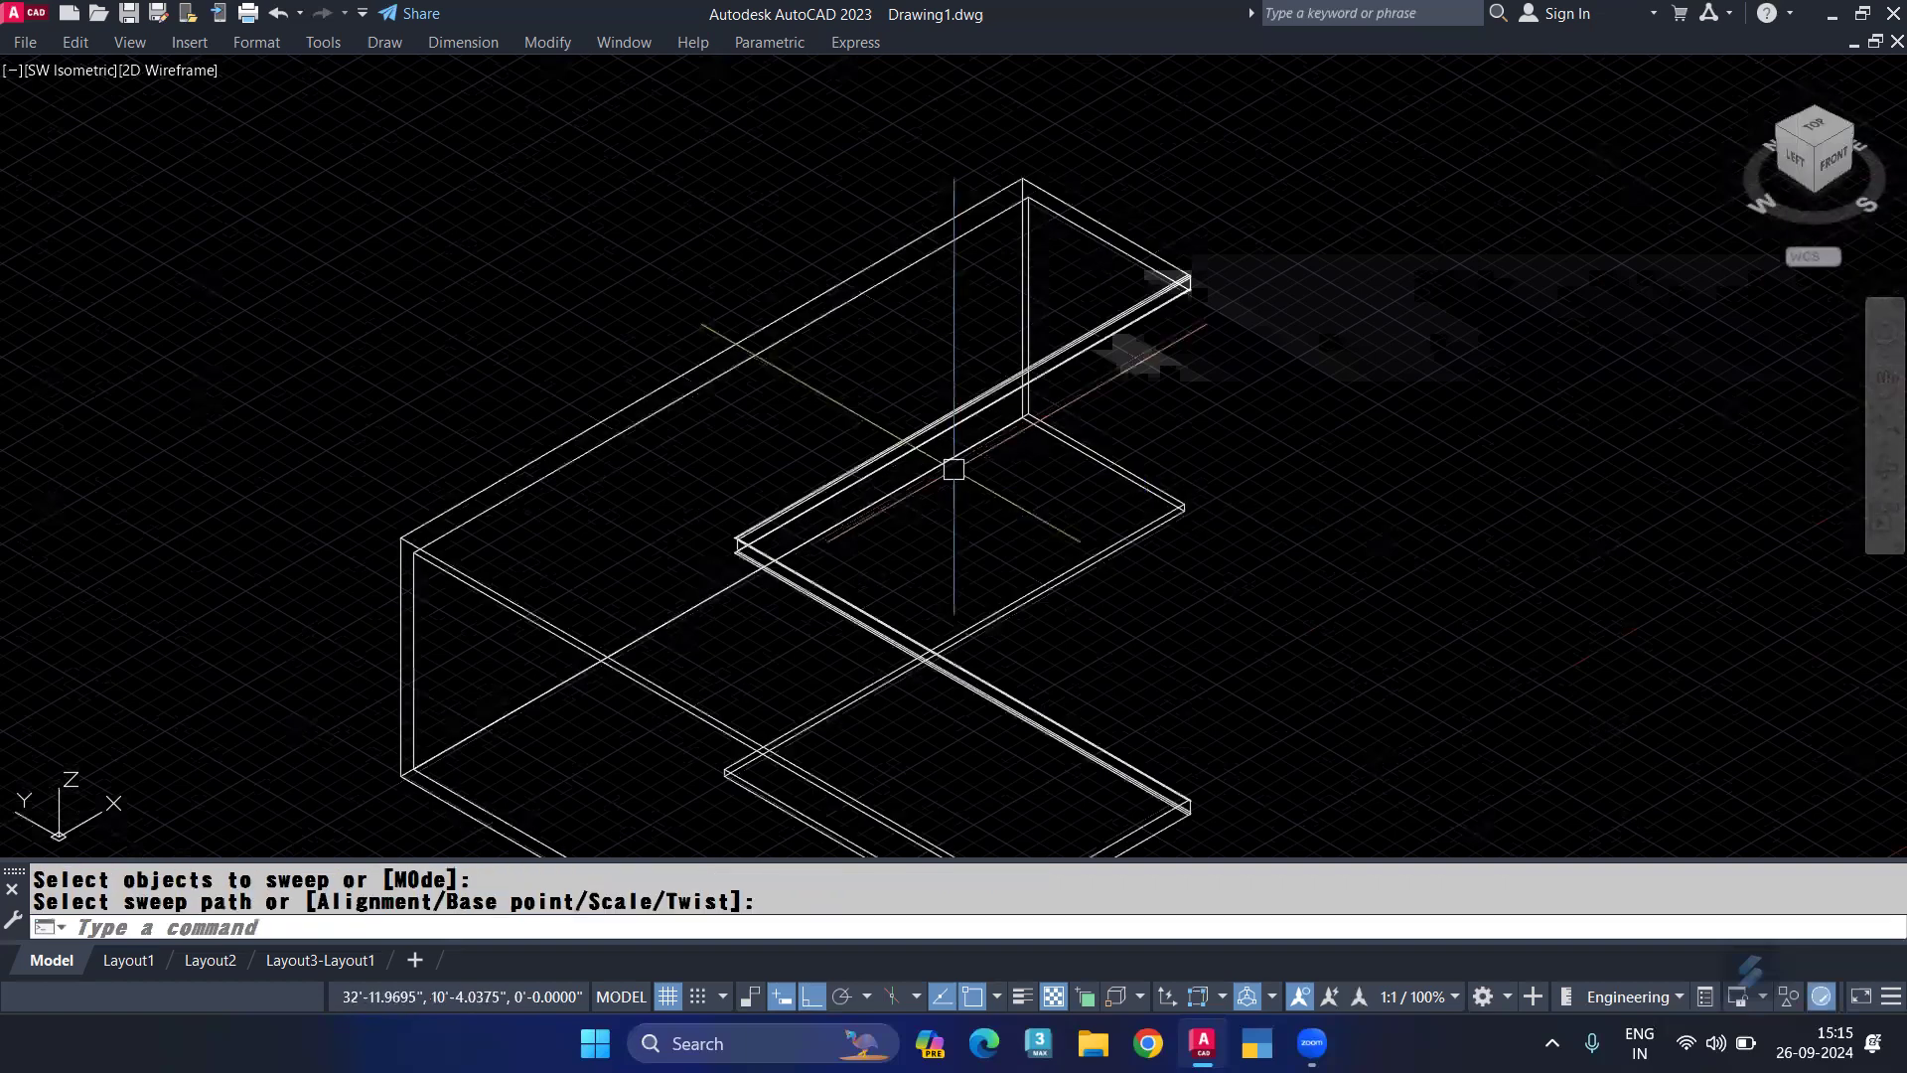
{"action": "scroll", "coordinate": [1187, 487], "scroll_direction": "down", "scroll_amount": 2}
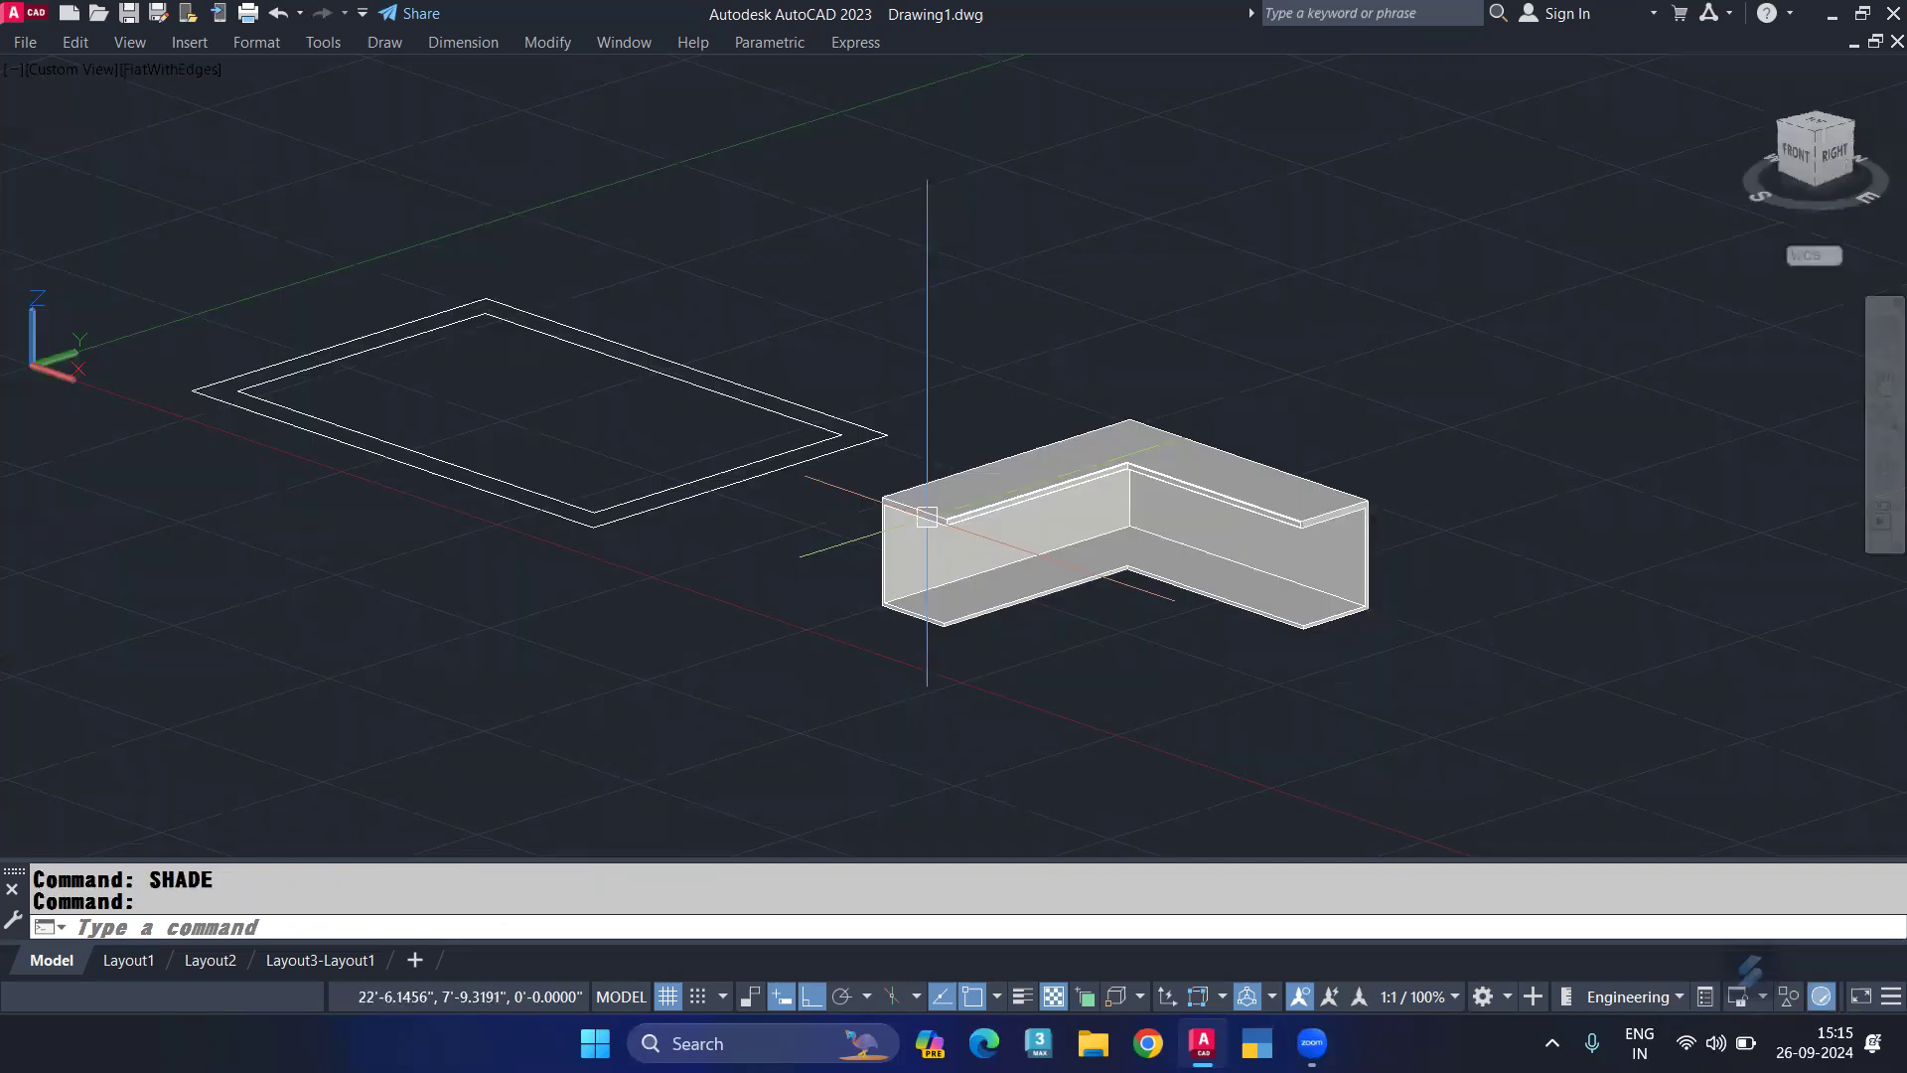
{"action": "scroll", "coordinate": [916, 516], "scroll_direction": "up", "scroll_amount": 3}
{"action": "scroll", "coordinate": [916, 516], "scroll_direction": "up", "scroll_amount": 3}
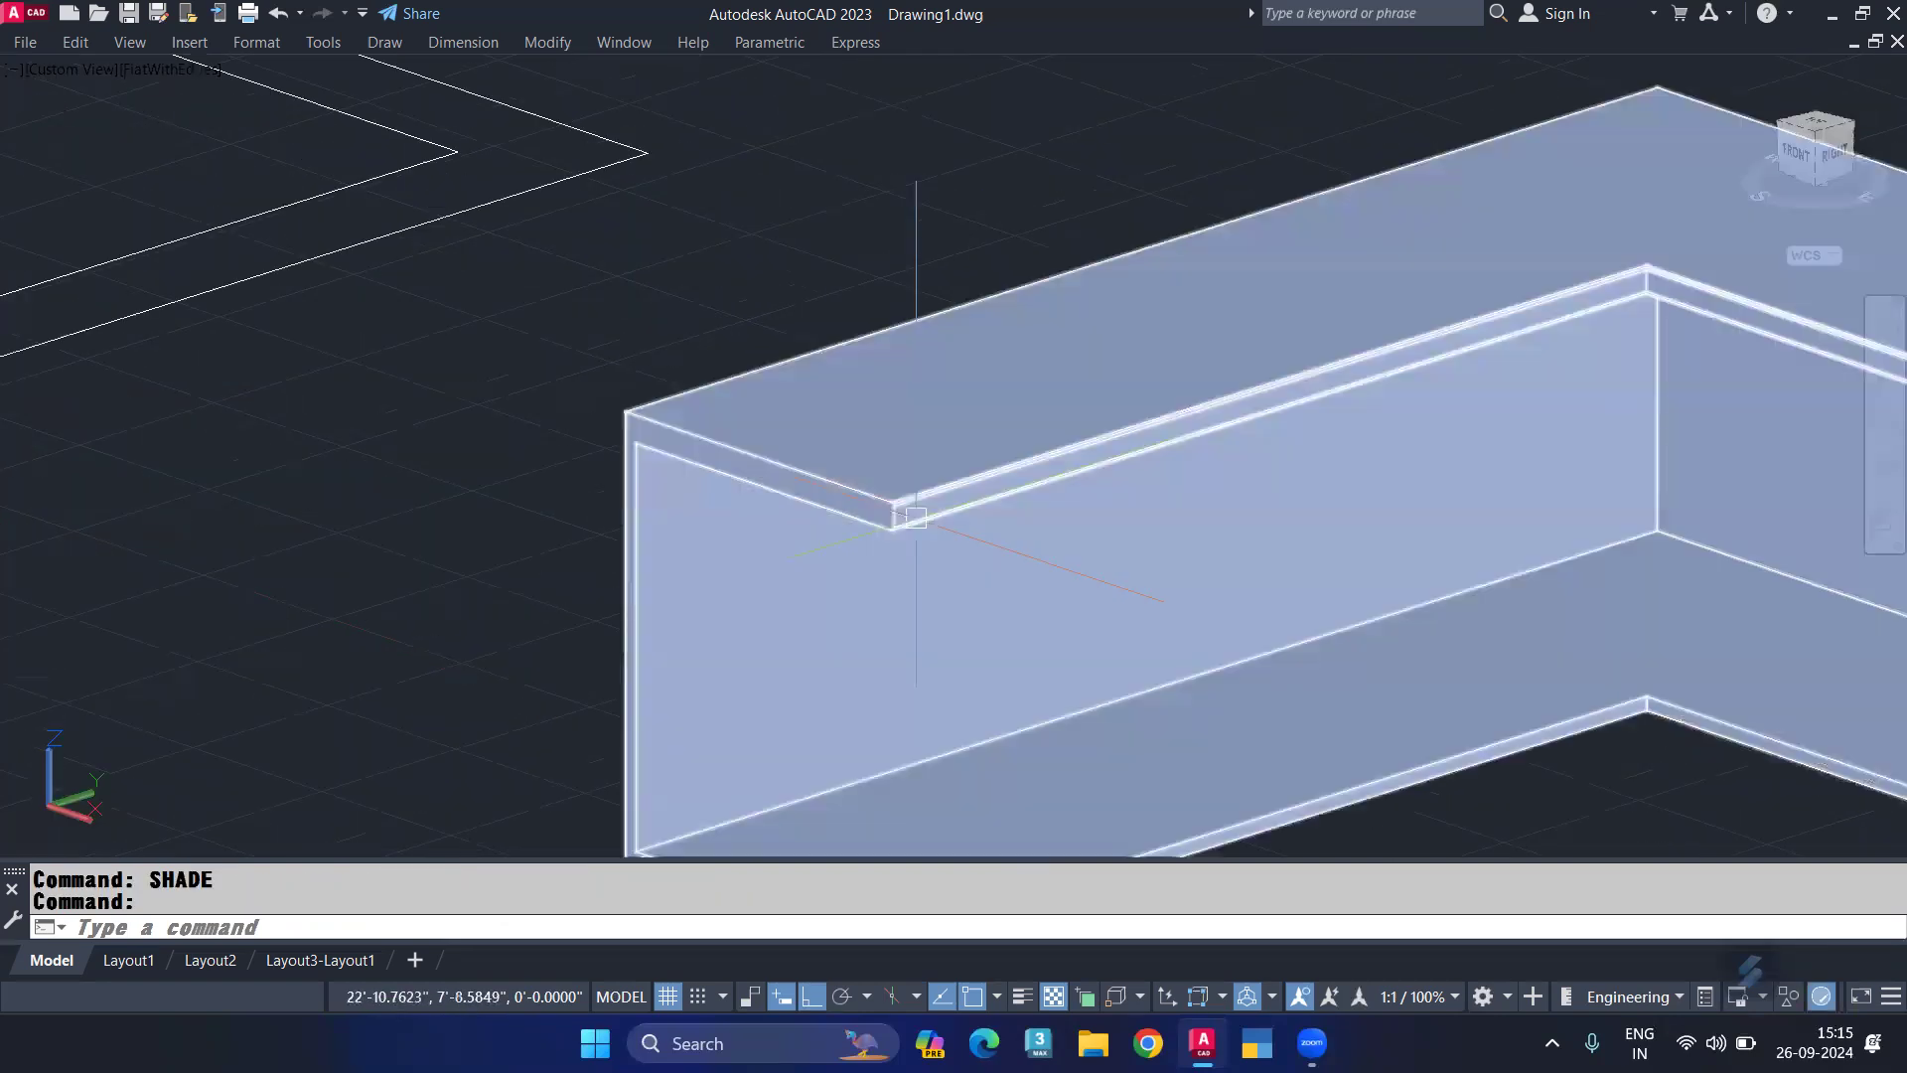
{"action": "scroll", "coordinate": [874, 500], "scroll_direction": "up", "scroll_amount": 5}
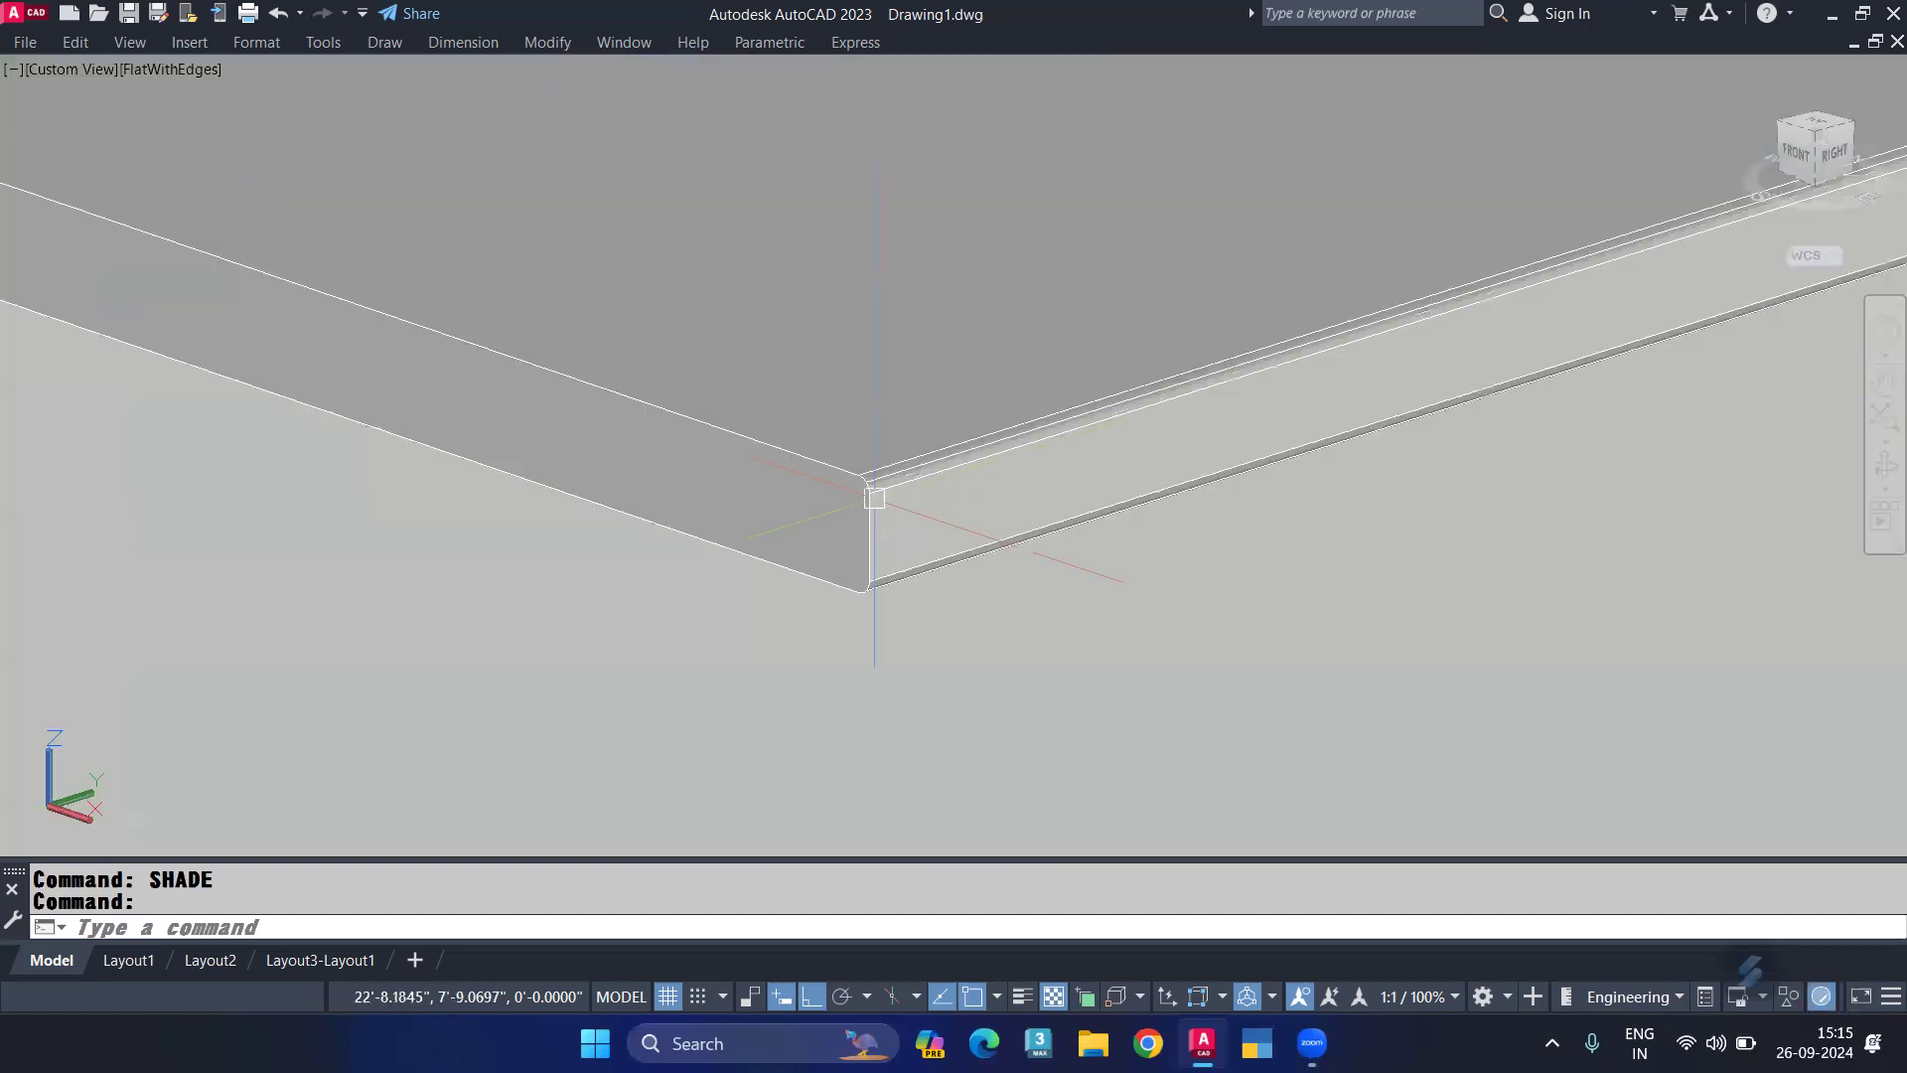
{"action": "scroll", "coordinate": [874, 499], "scroll_direction": "down", "scroll_amount": 5}
{"action": "scroll", "coordinate": [874, 500], "scroll_direction": "down", "scroll_amount": 2}
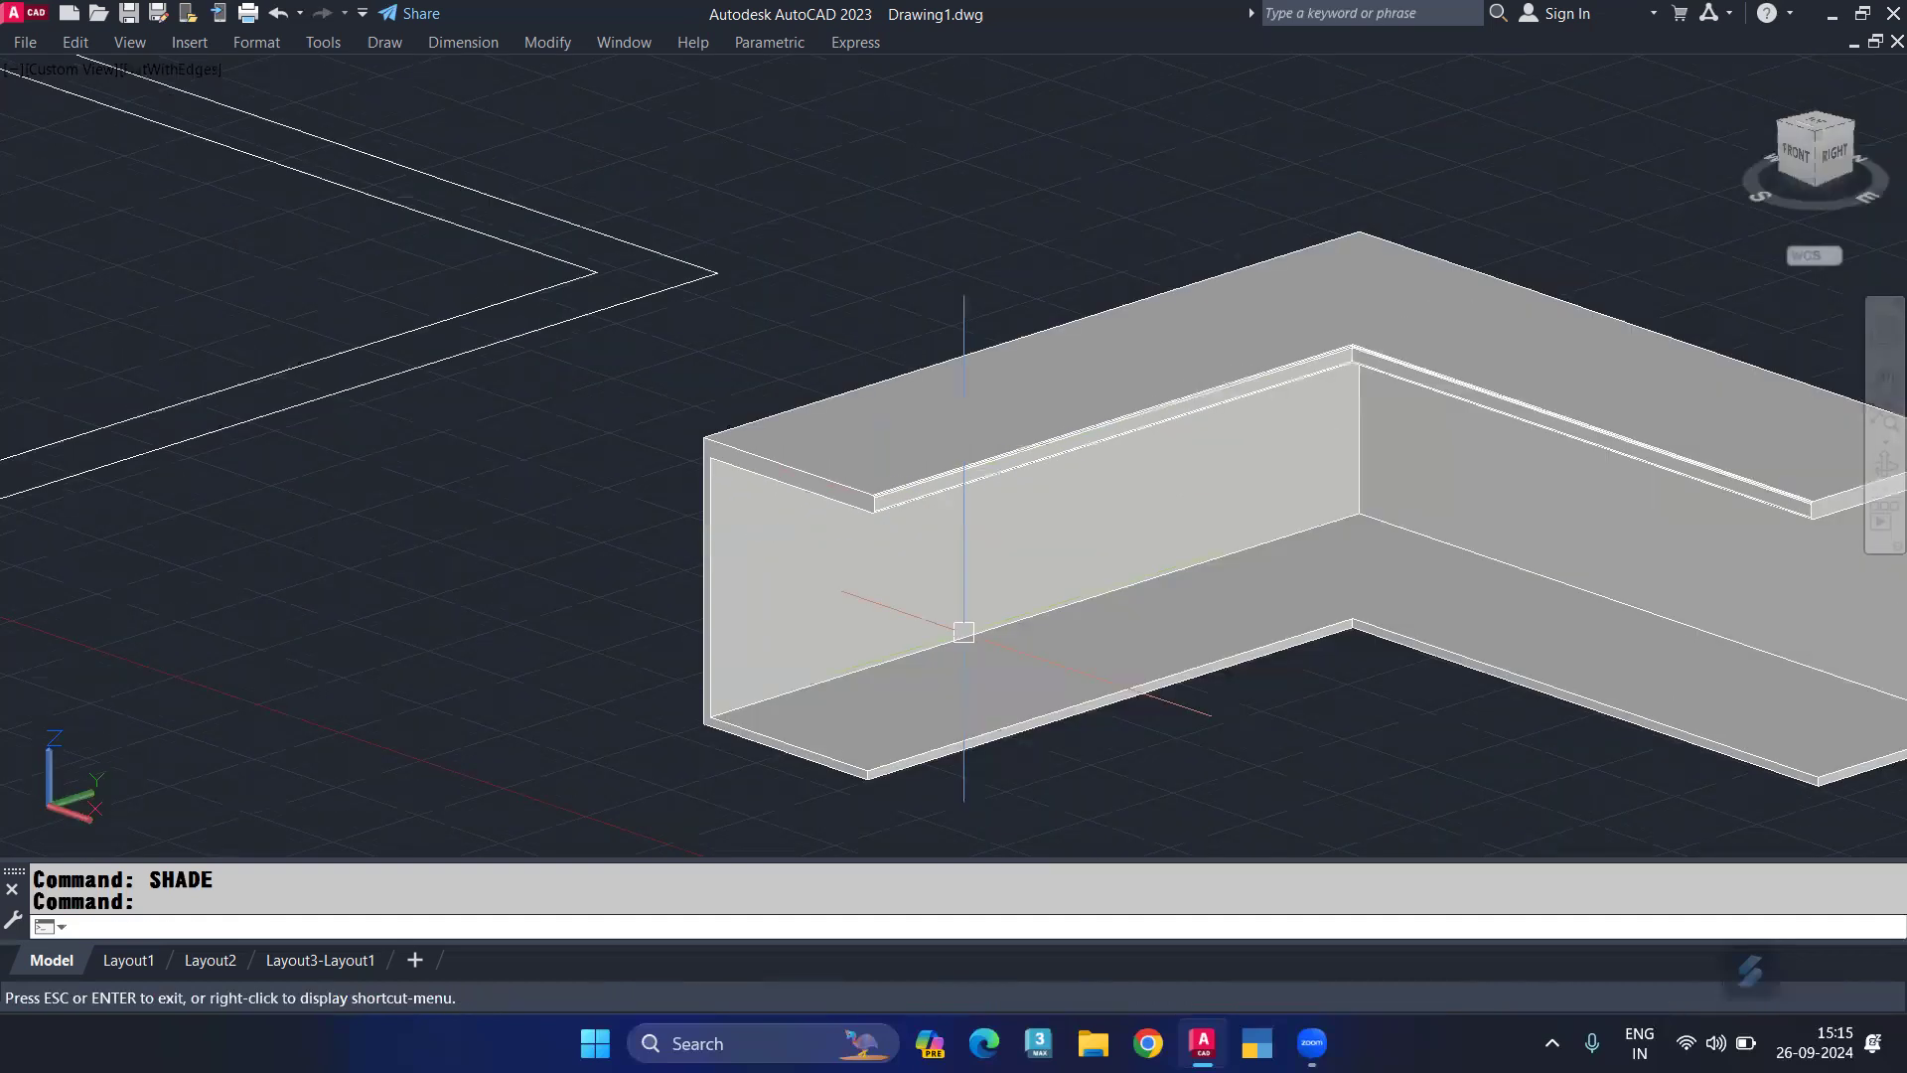
{"action": "middle_click_drag", "start_coordinate": [964, 632], "coordinate": [724, 565]}
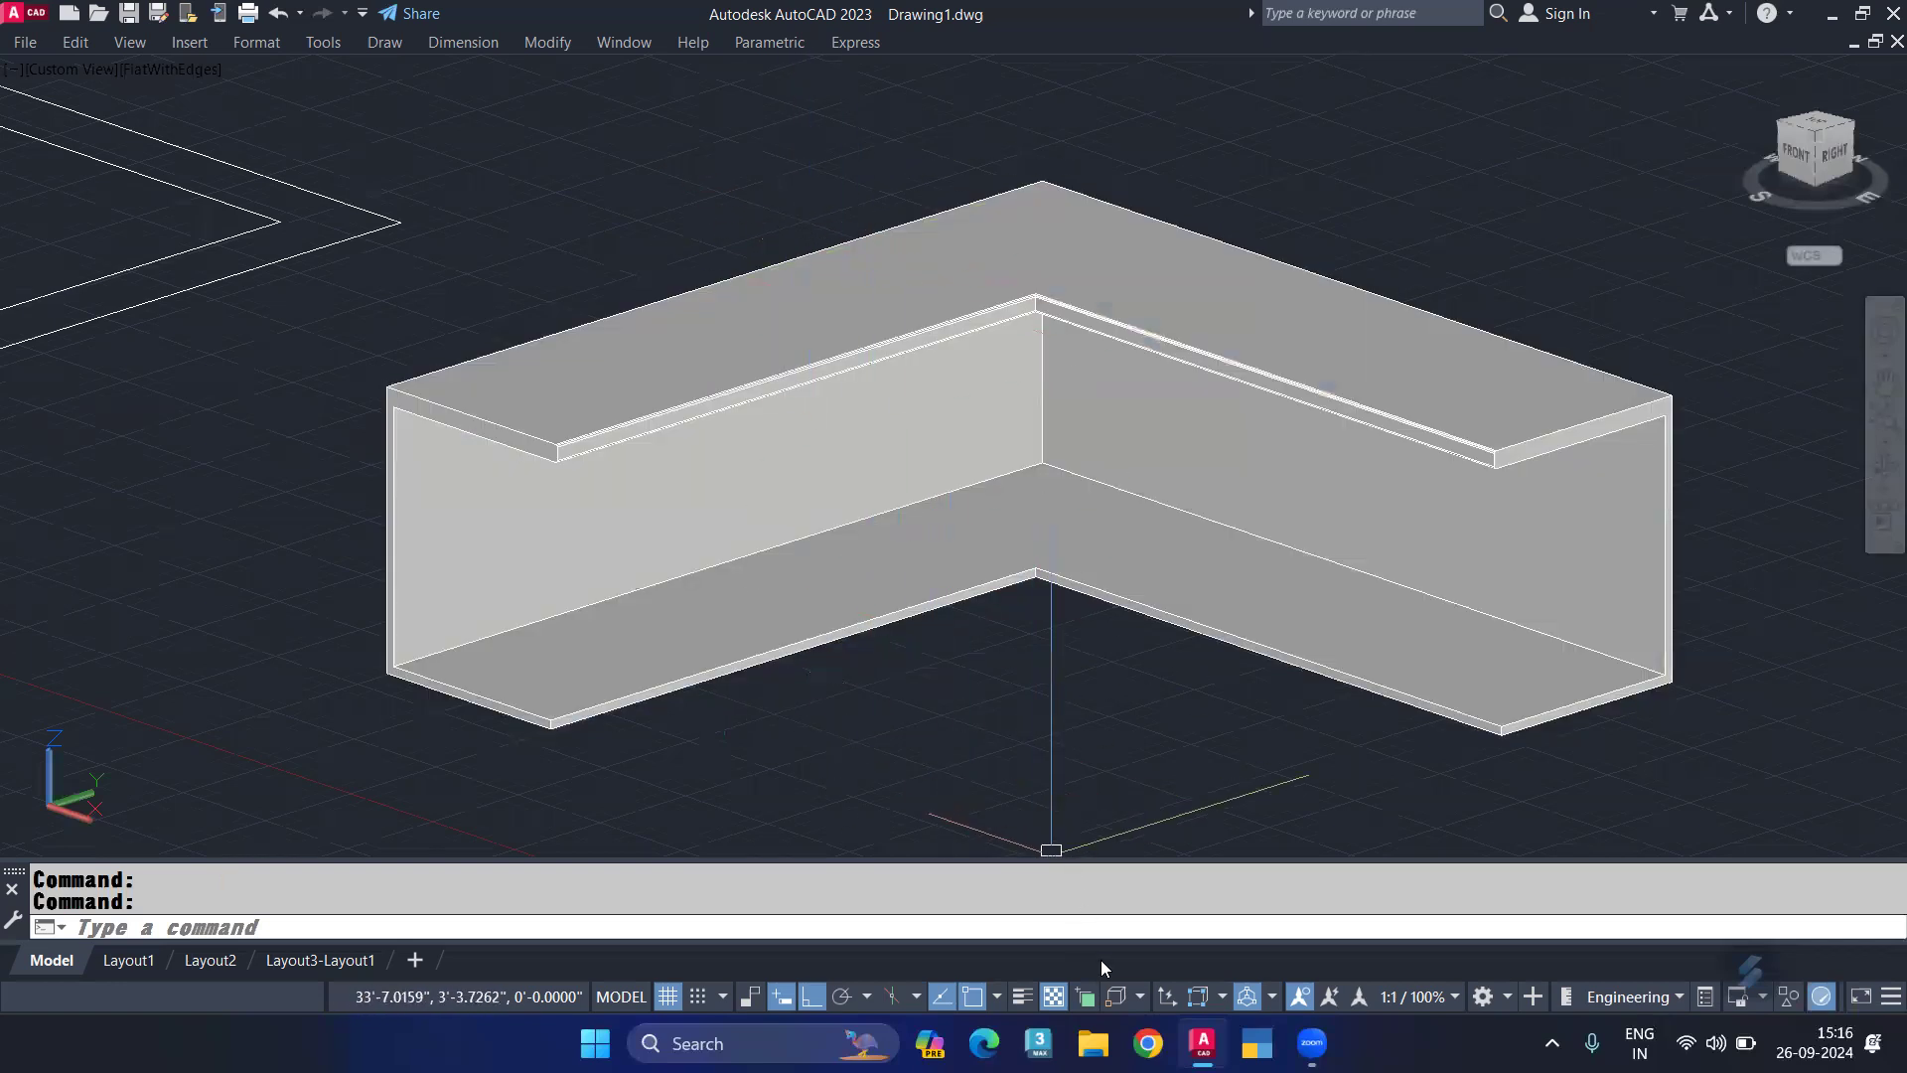
{"action": "left_click", "coordinate": [1101, 1039]}
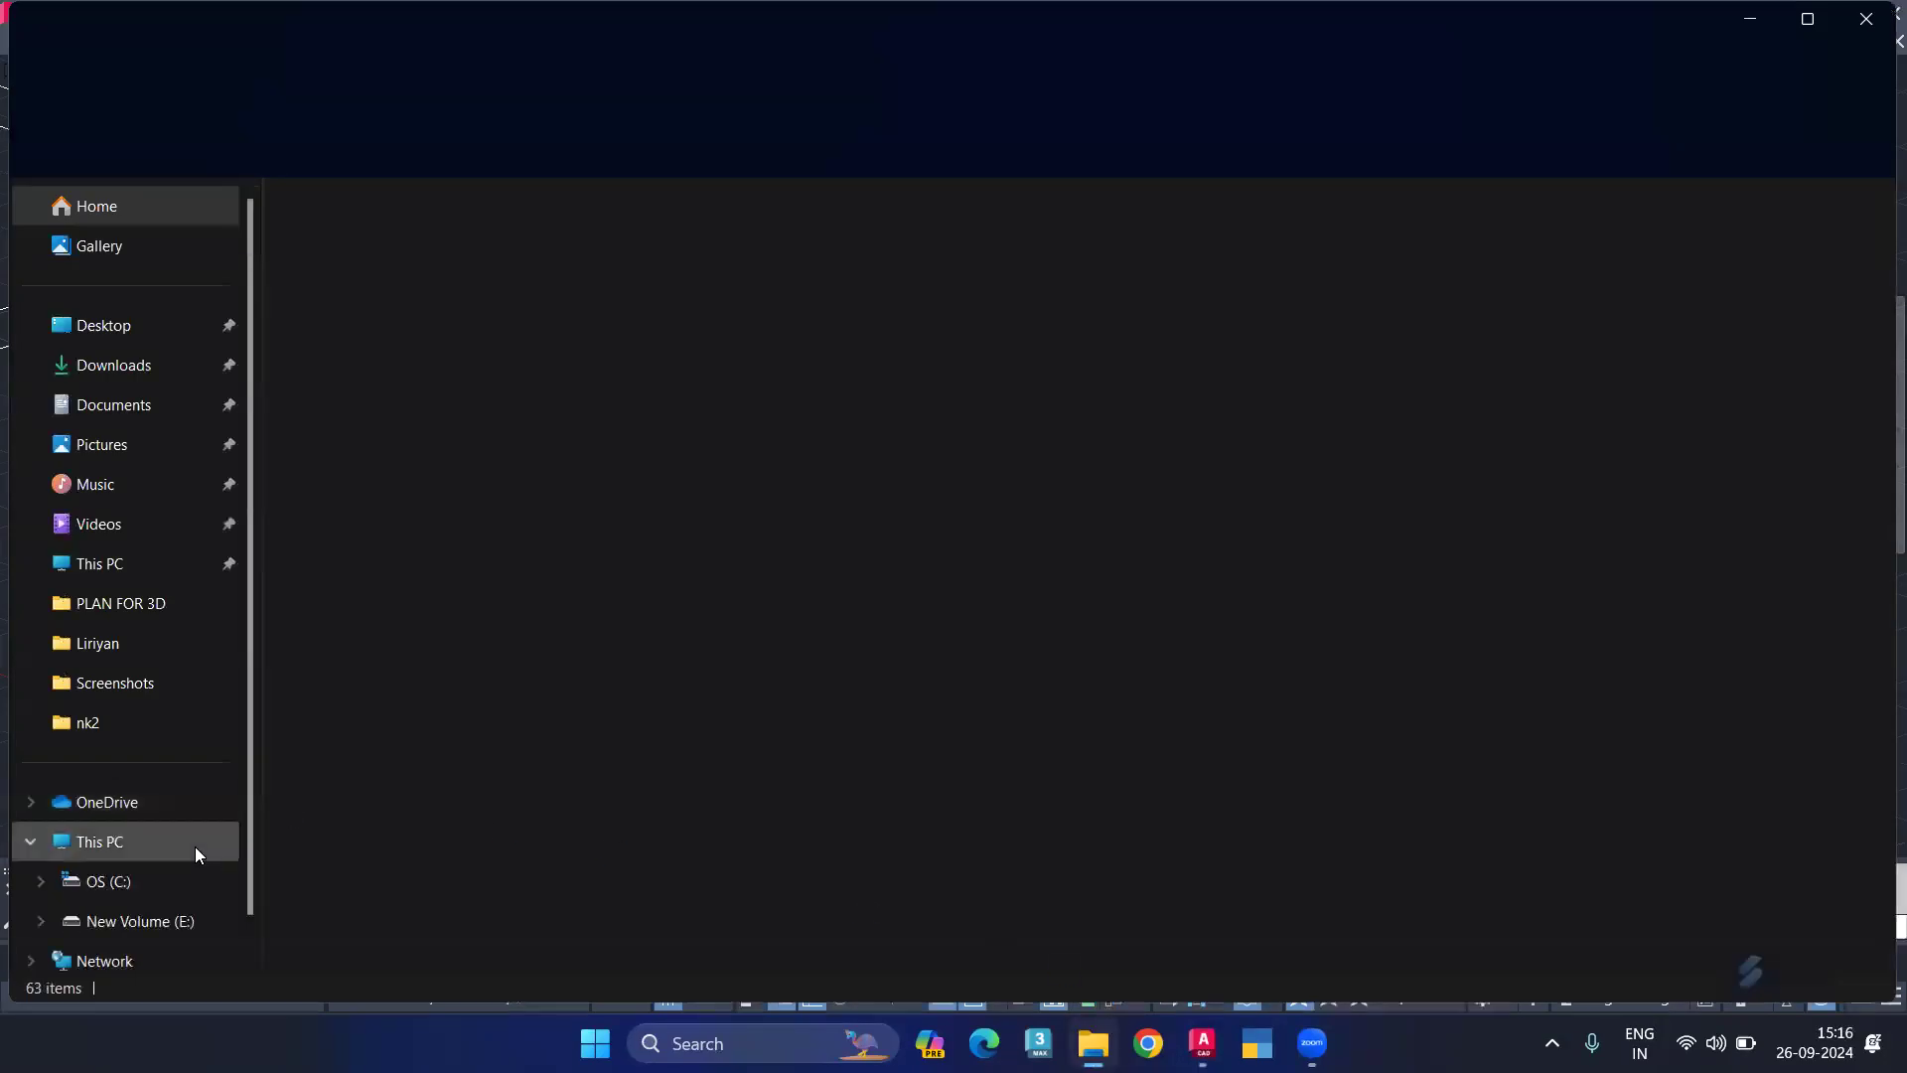
Step: Browse New Volume (E:) > Document Data > Desktop Data > Desktop Files subfolders and open kitchen.dwg
{"action": "left_click", "coordinate": [194, 846]}
{"action": "double_click", "coordinate": [819, 266]}
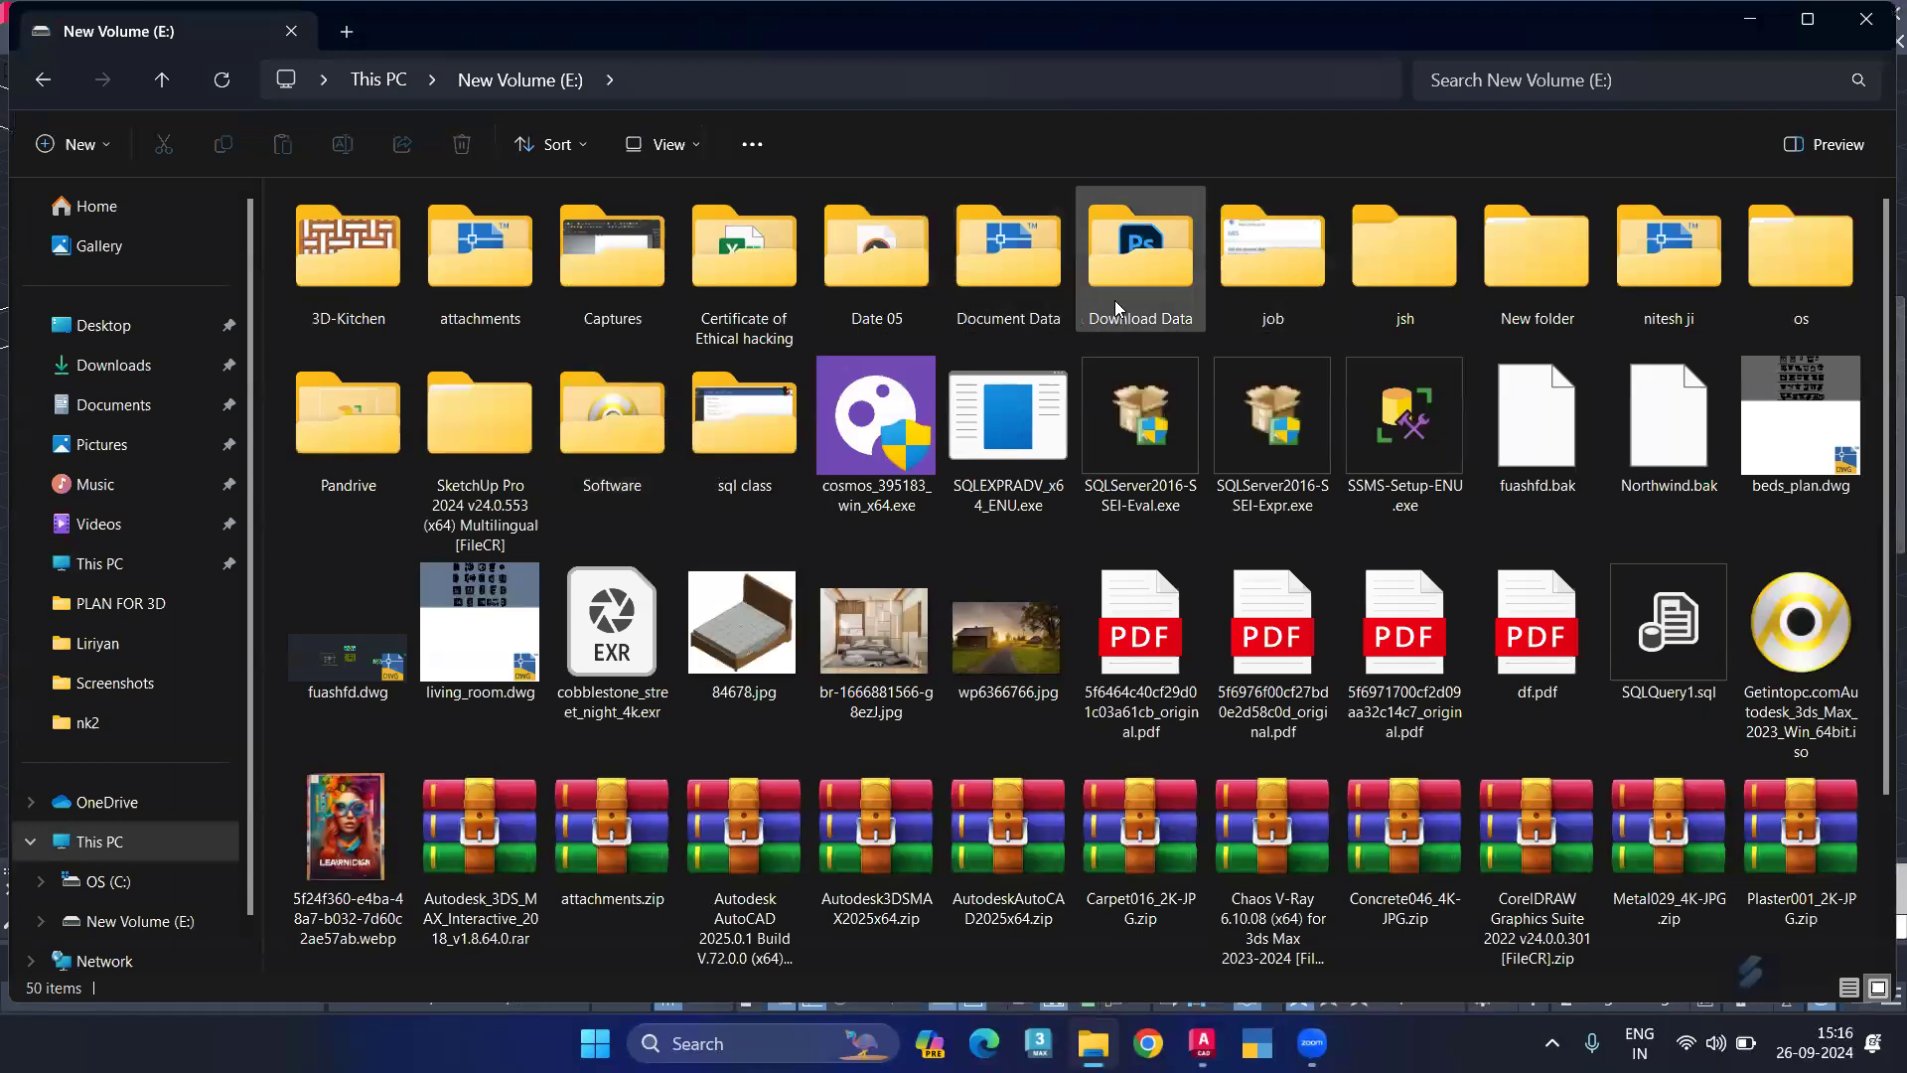
{"action": "double_click", "coordinate": [1019, 298]}
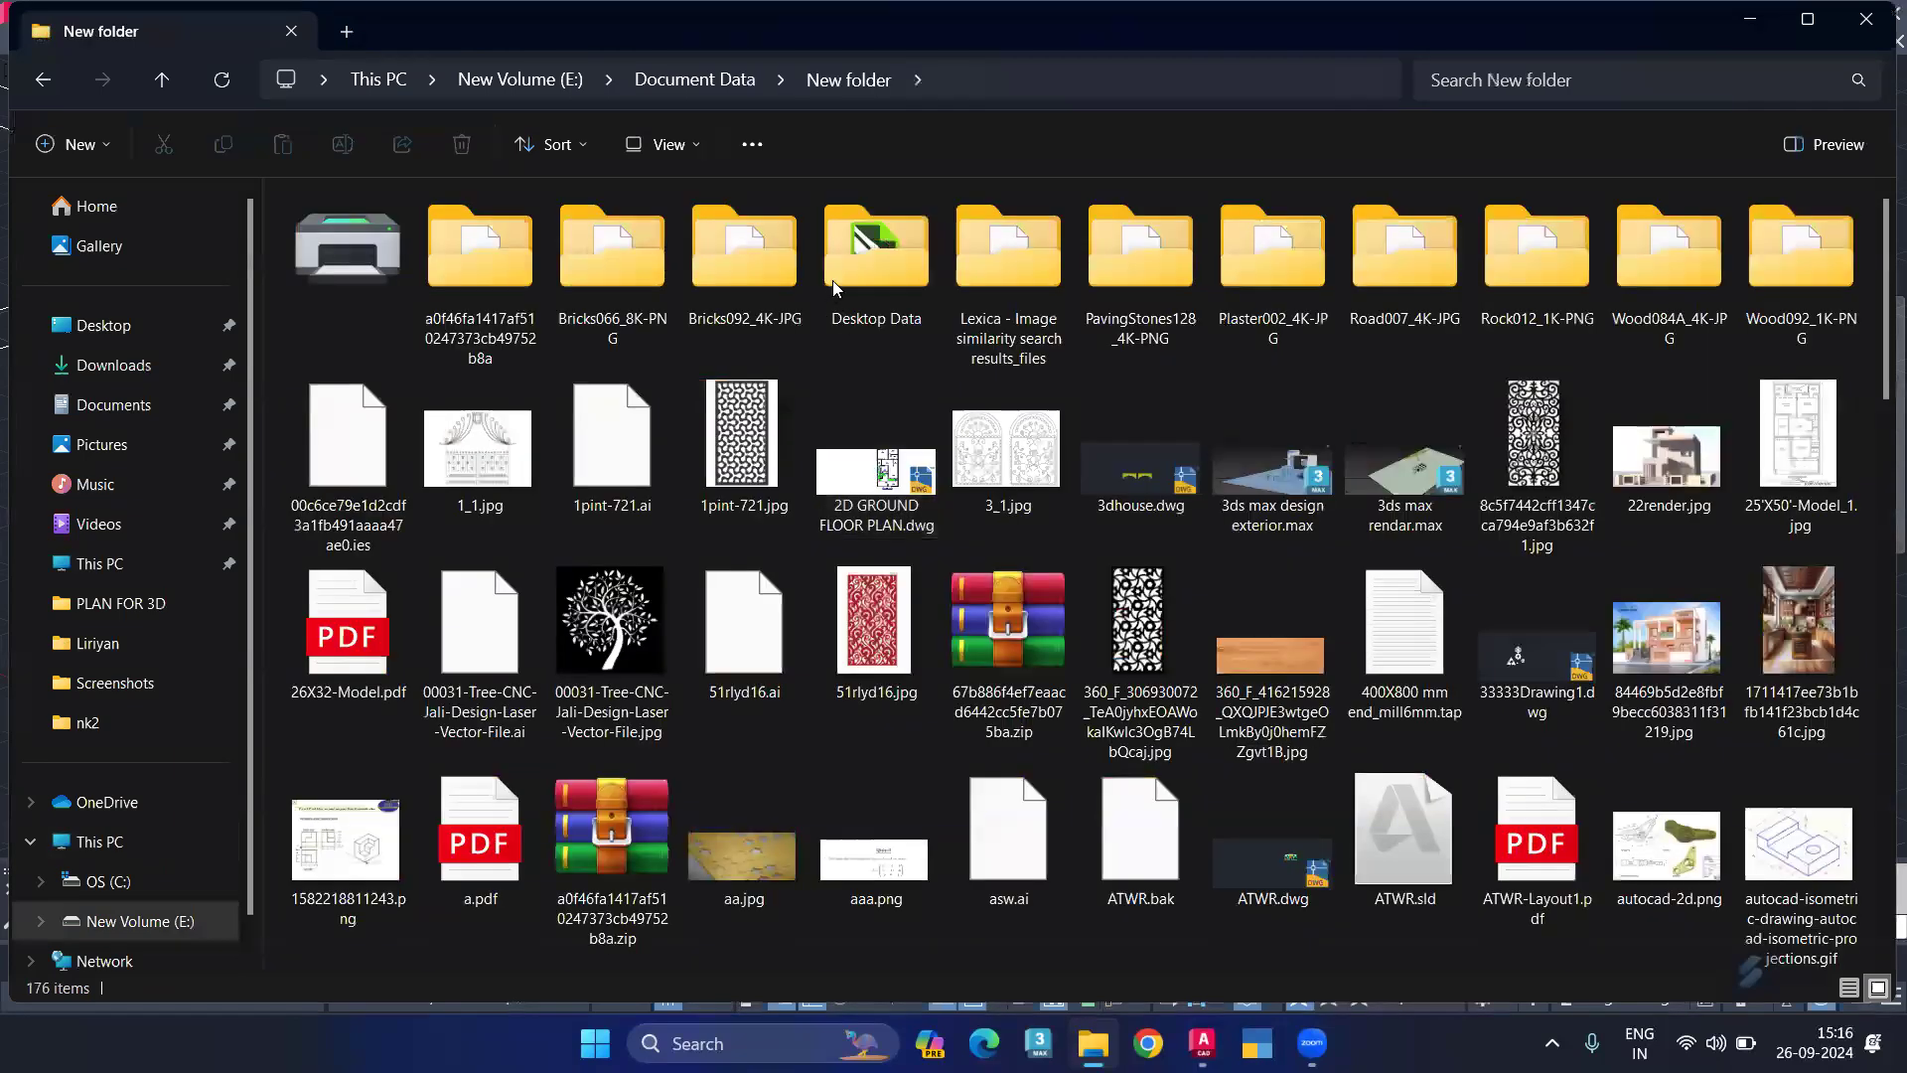
{"action": "double_click", "coordinate": [833, 280]}
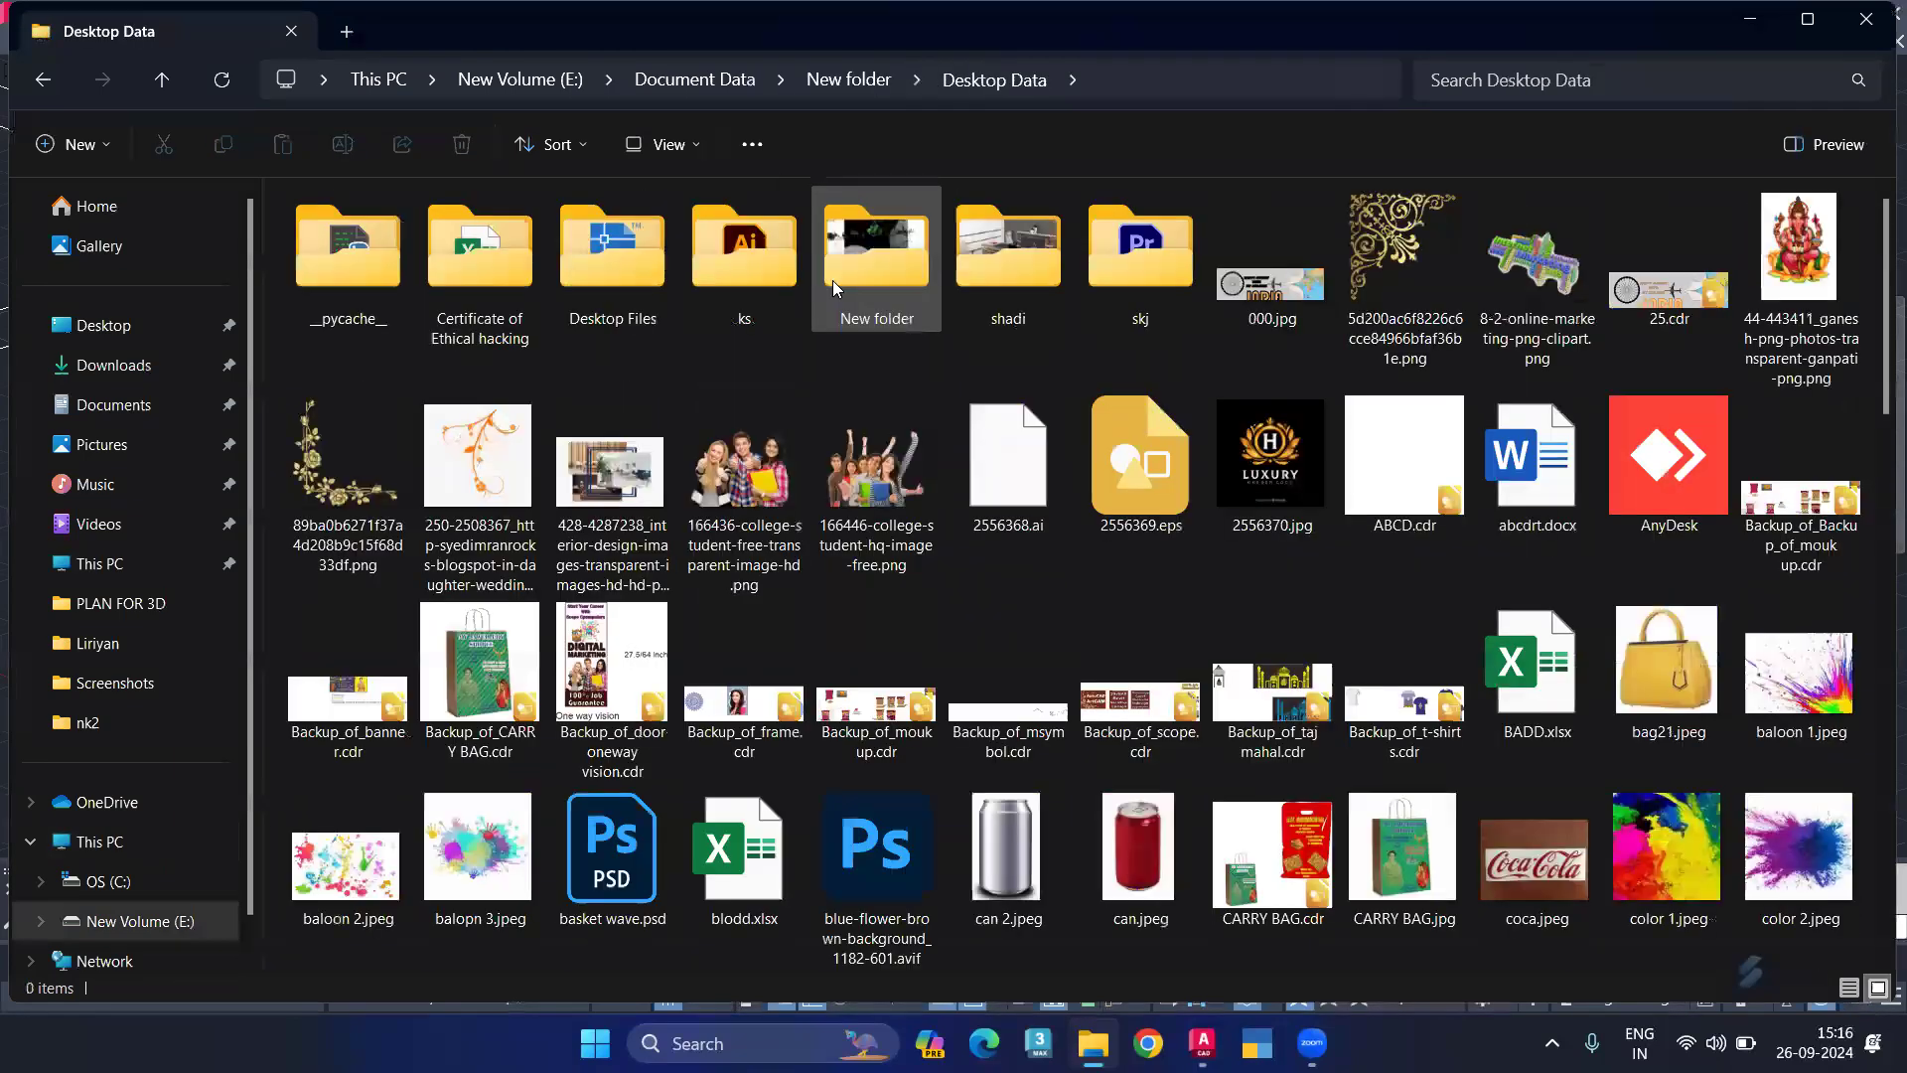
{"action": "left_click", "coordinate": [620, 276]}
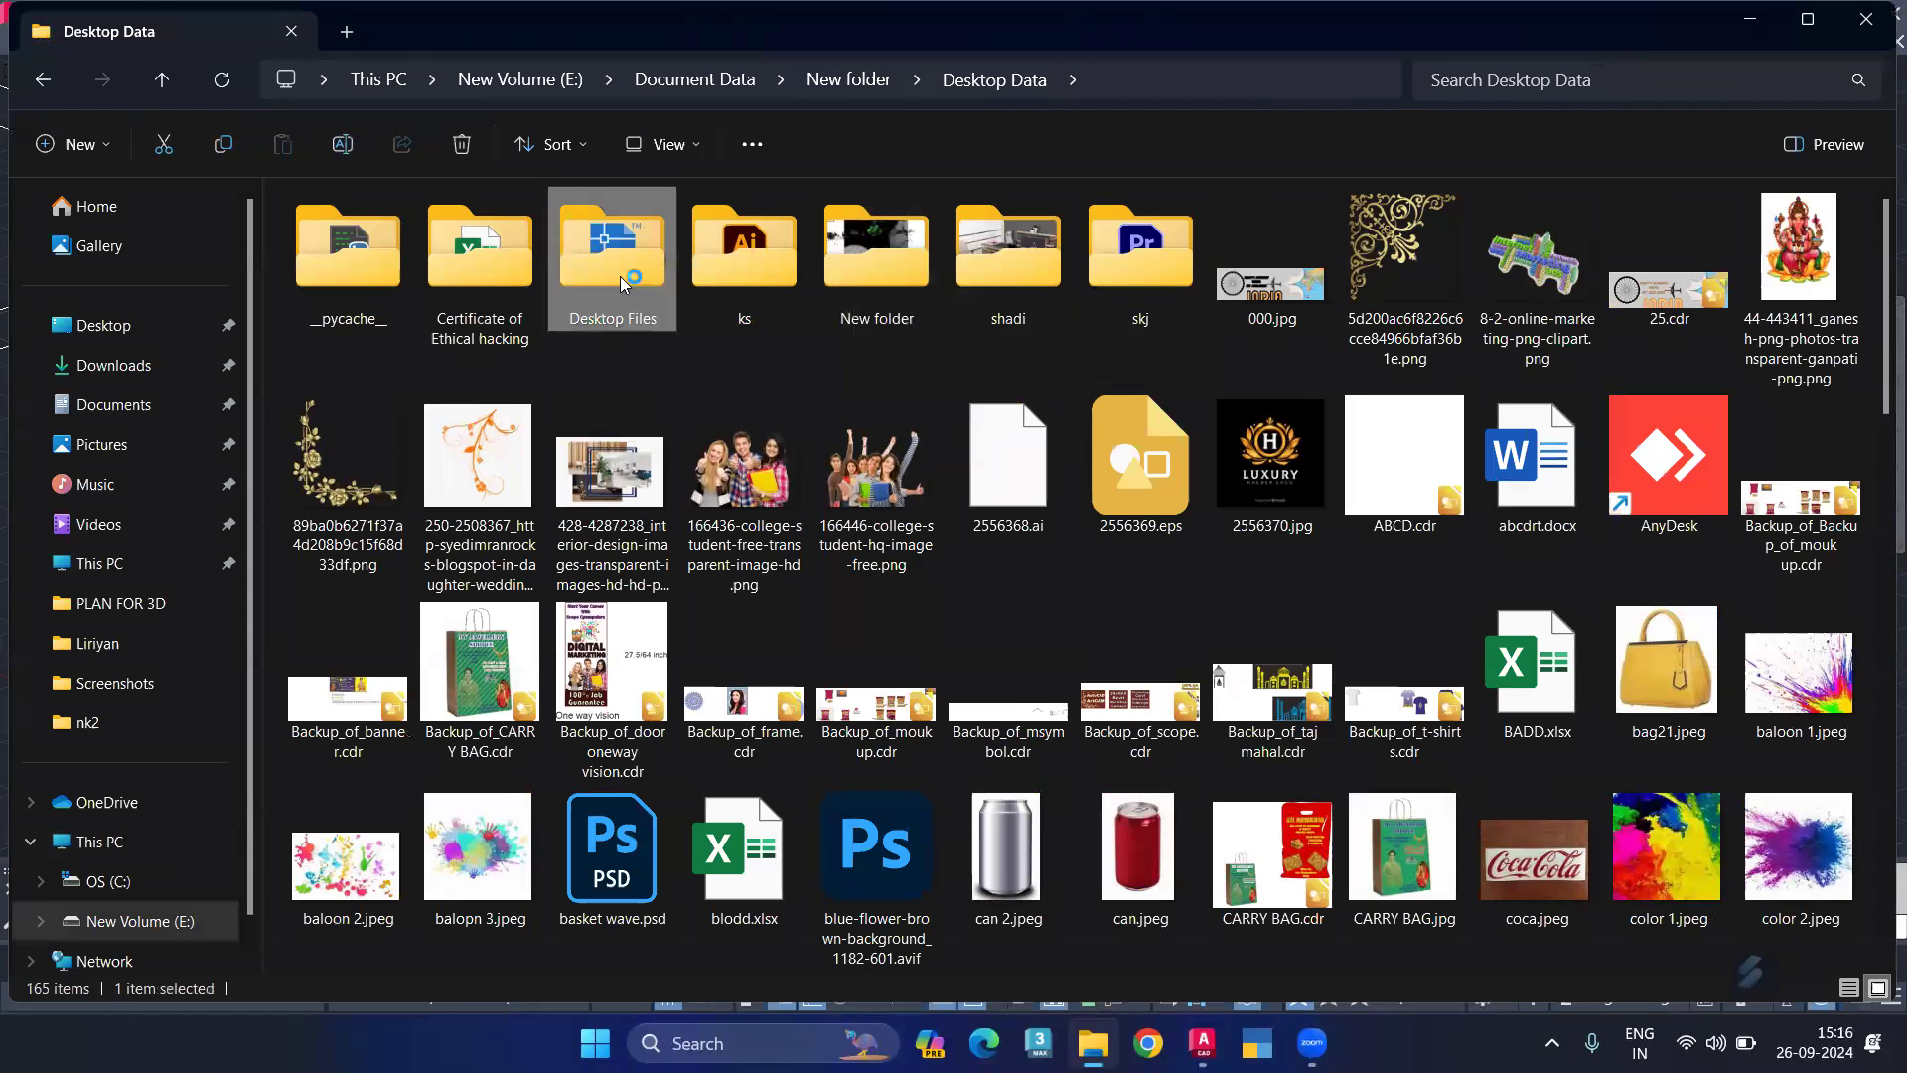
{"action": "double_click", "coordinate": [620, 276]}
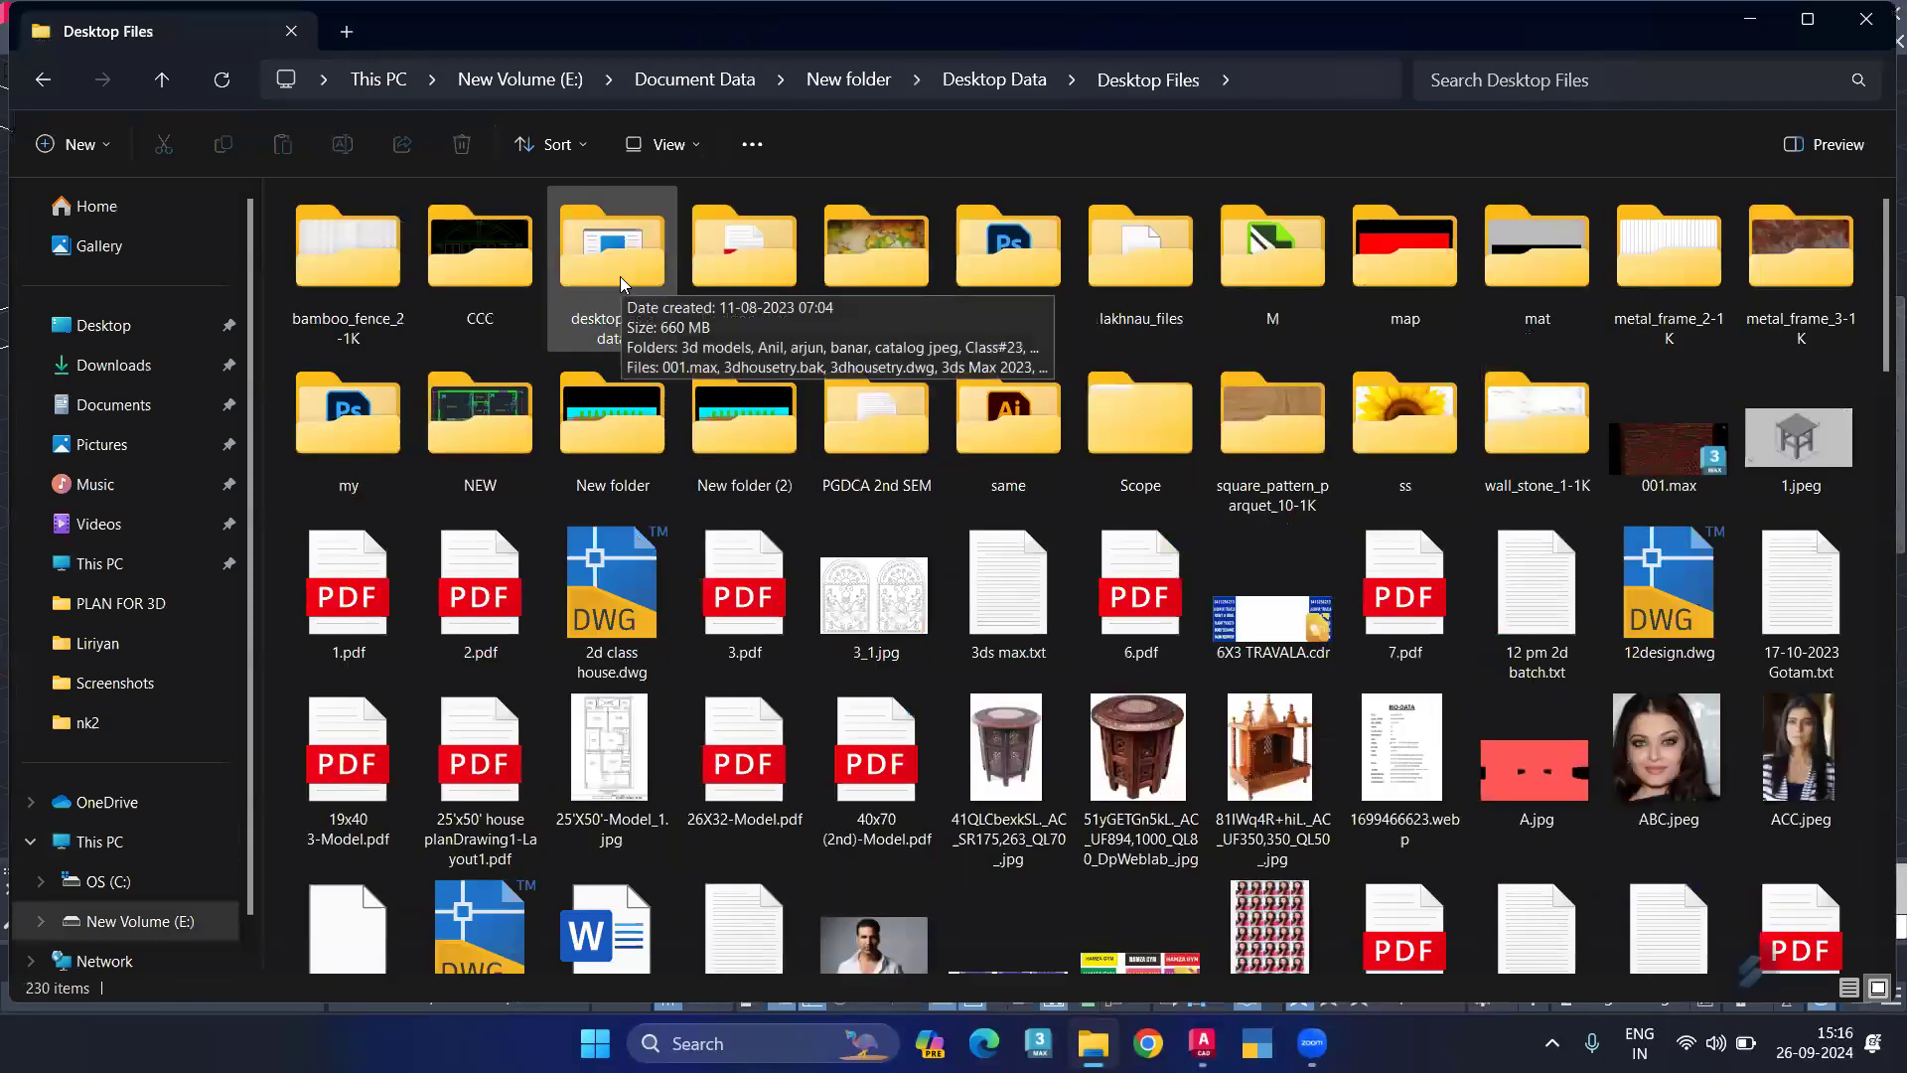
{"action": "double_click", "coordinate": [644, 304]}
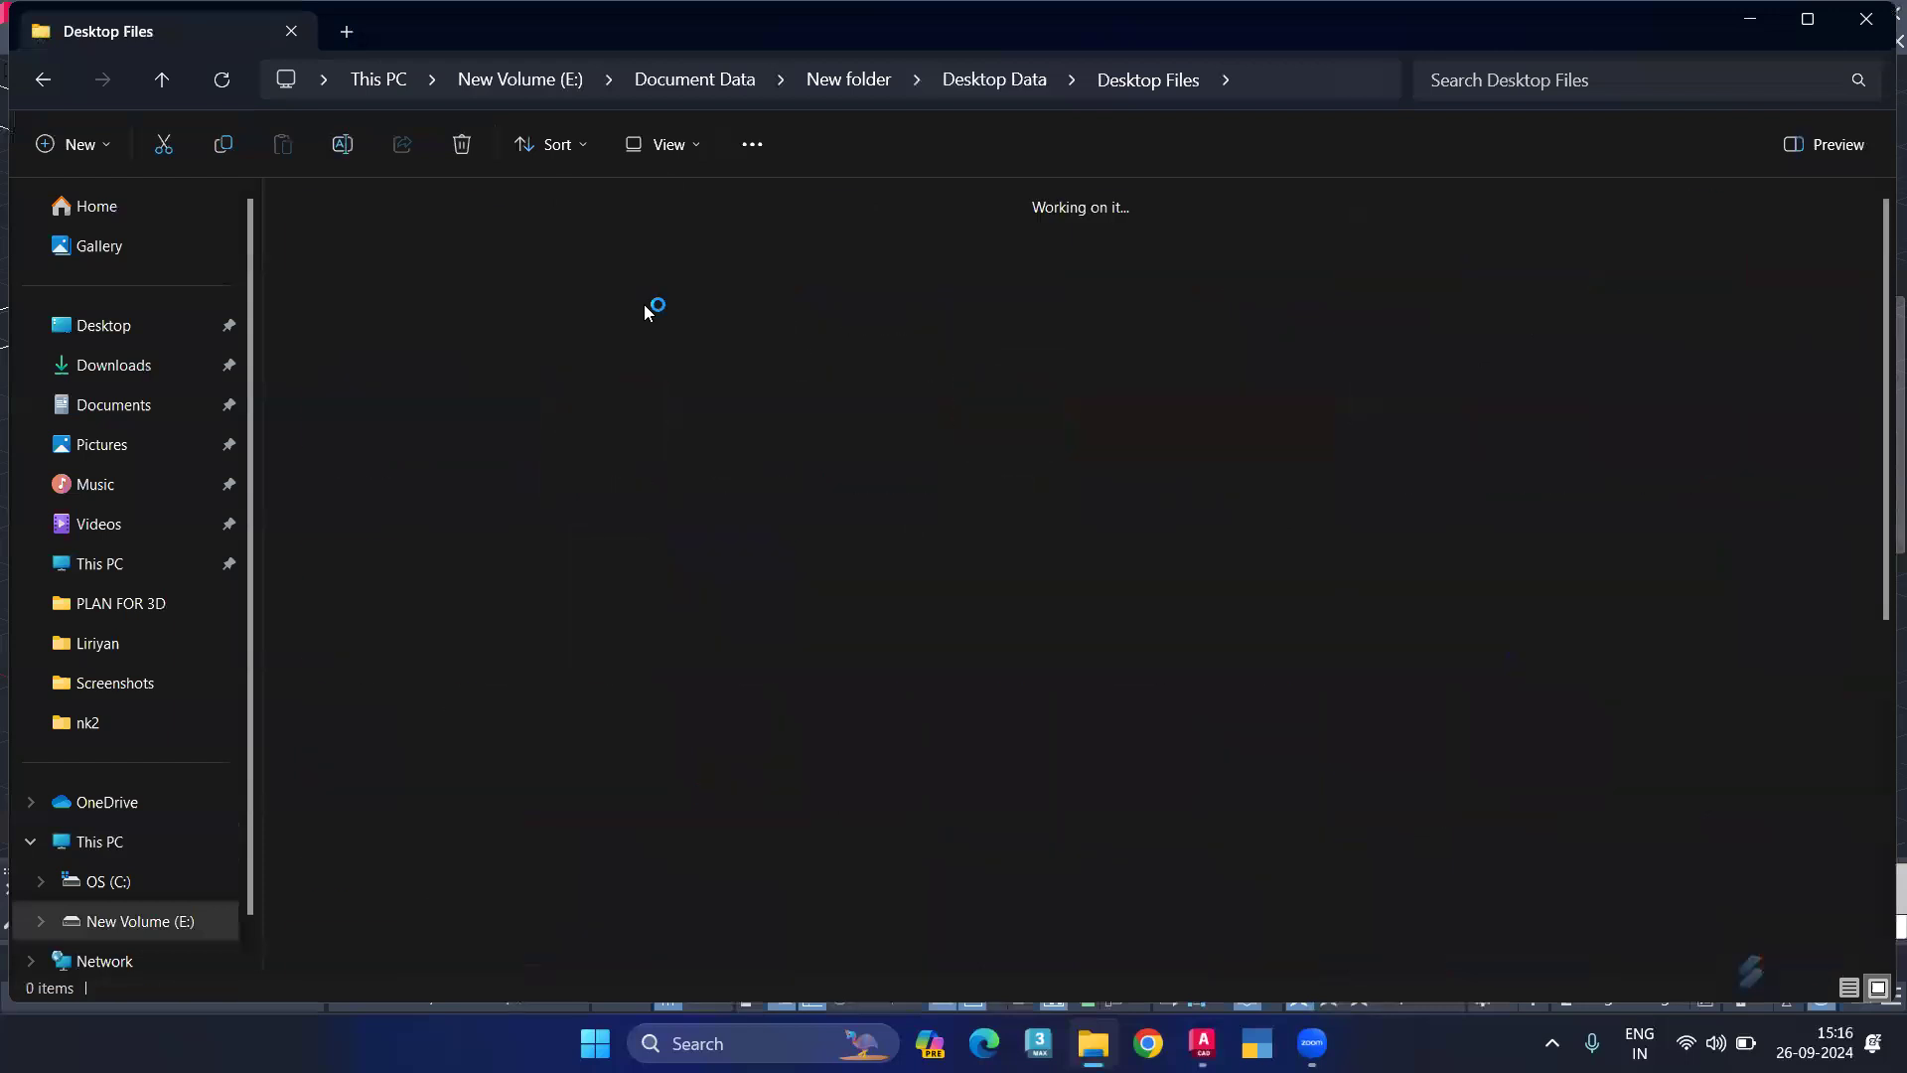
{"action": "double_click", "coordinate": [1269, 272]}
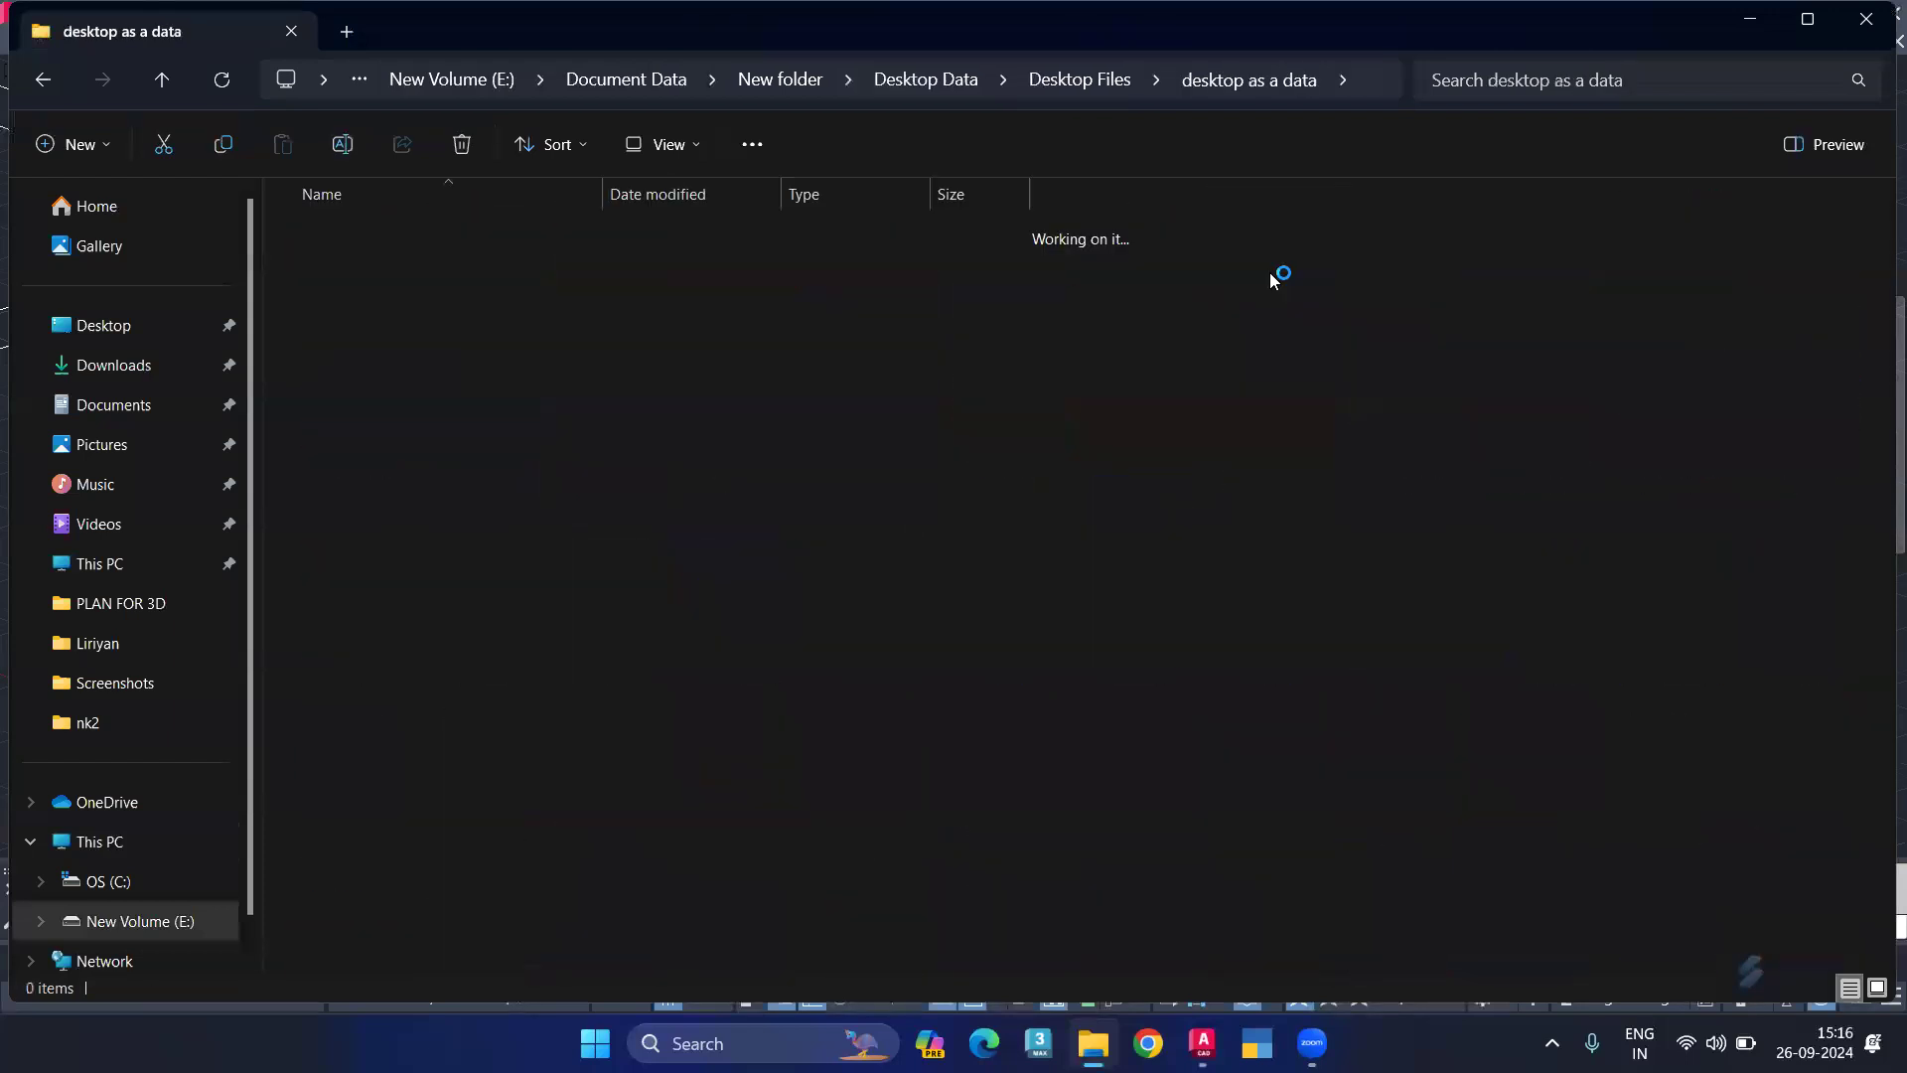
{"action": "double_click", "coordinate": [783, 251]}
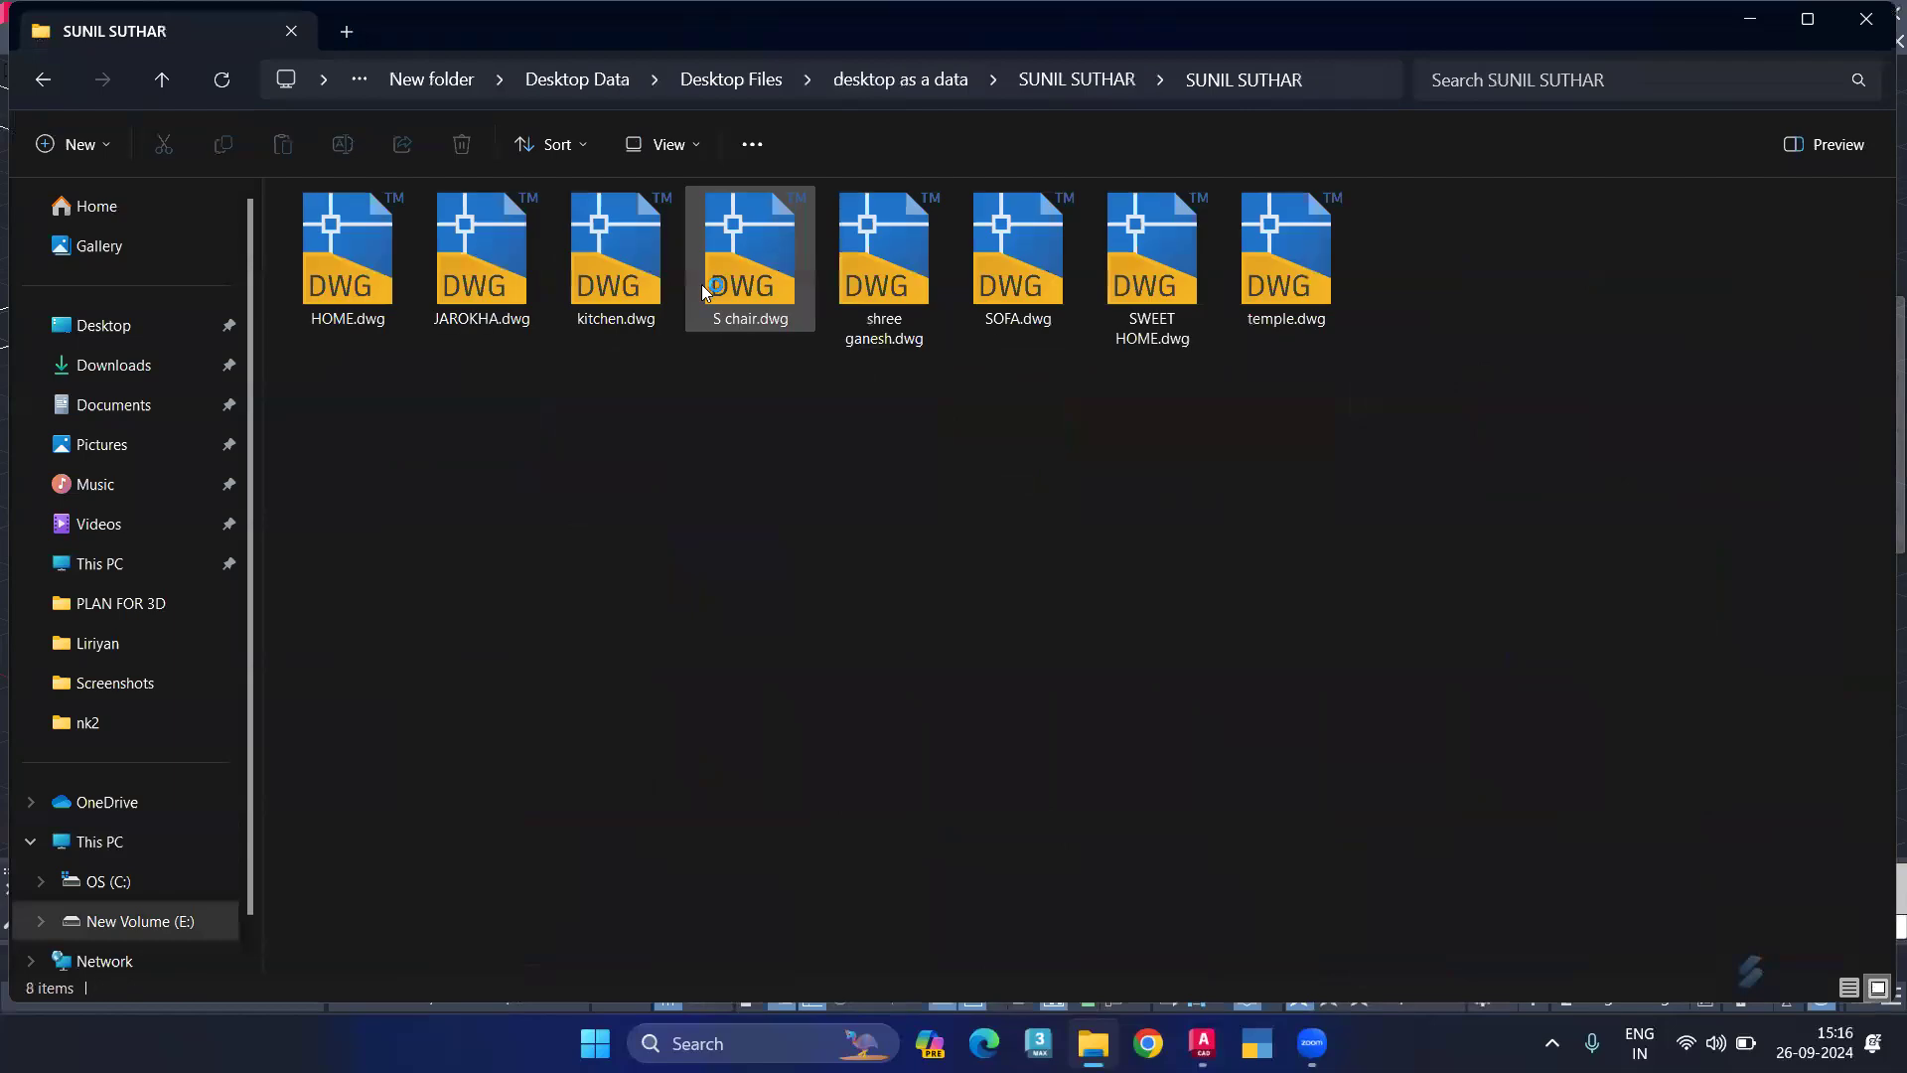
{"action": "left_click", "coordinate": [643, 320]}
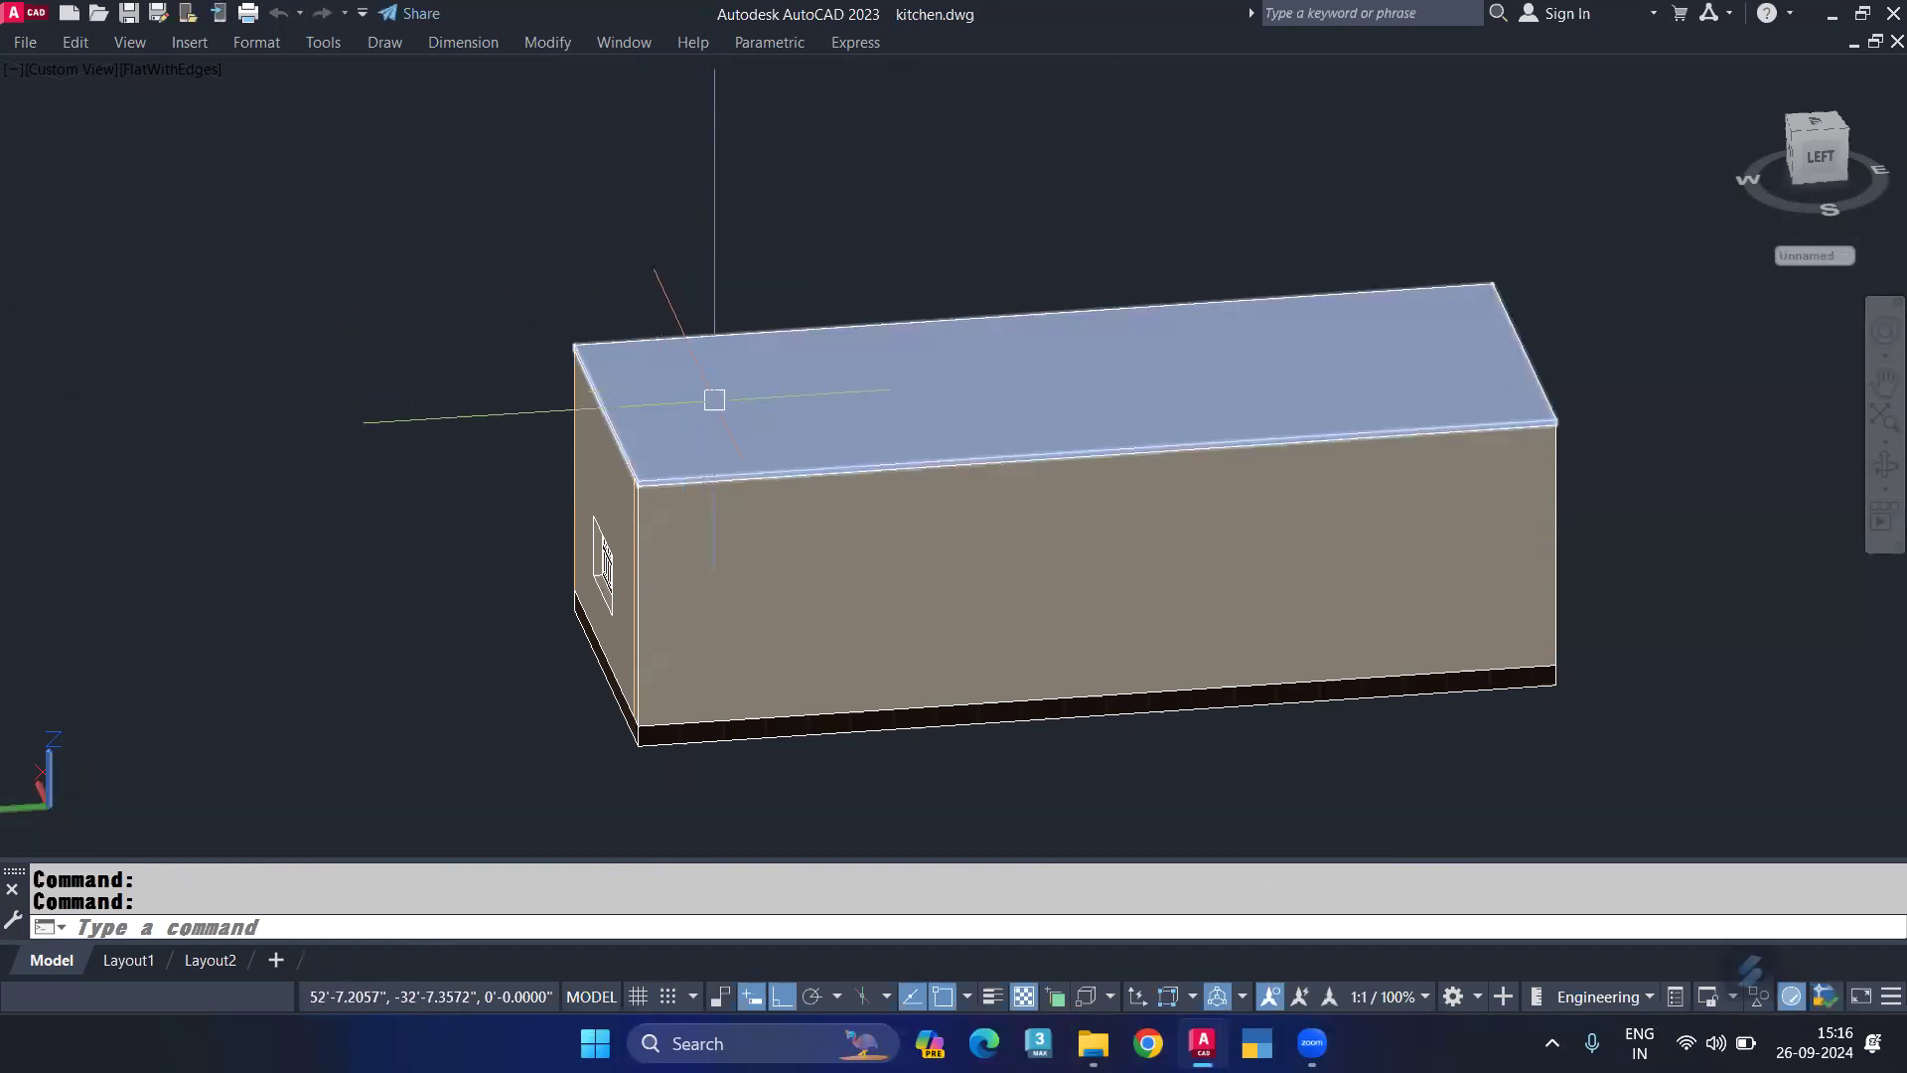
Step: Orbit to view inside the kitchen, run HIDE, then undo the hidden-line display
{"action": "middle_click_drag", "start_coordinate": [714, 400], "coordinate": [419, 356], "text": "shift"}
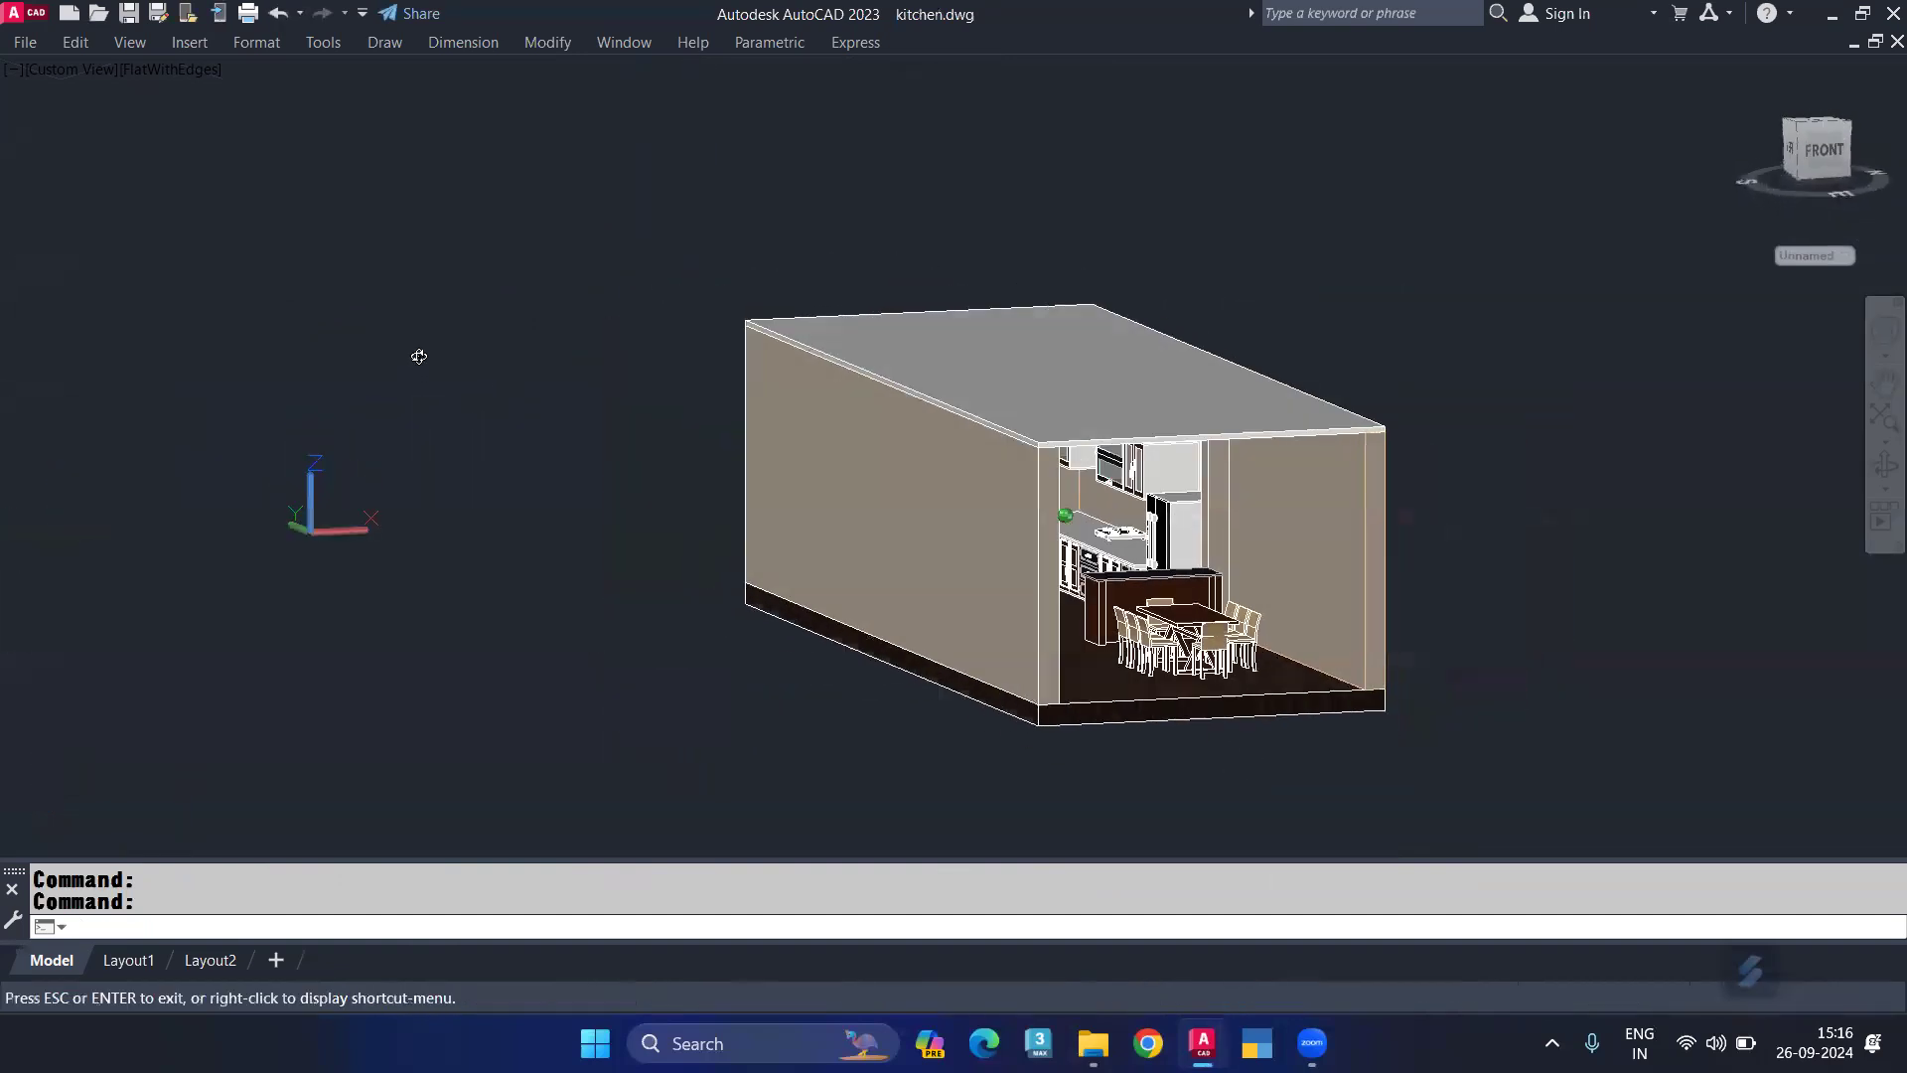
{"action": "left_click", "coordinate": [874, 443]}
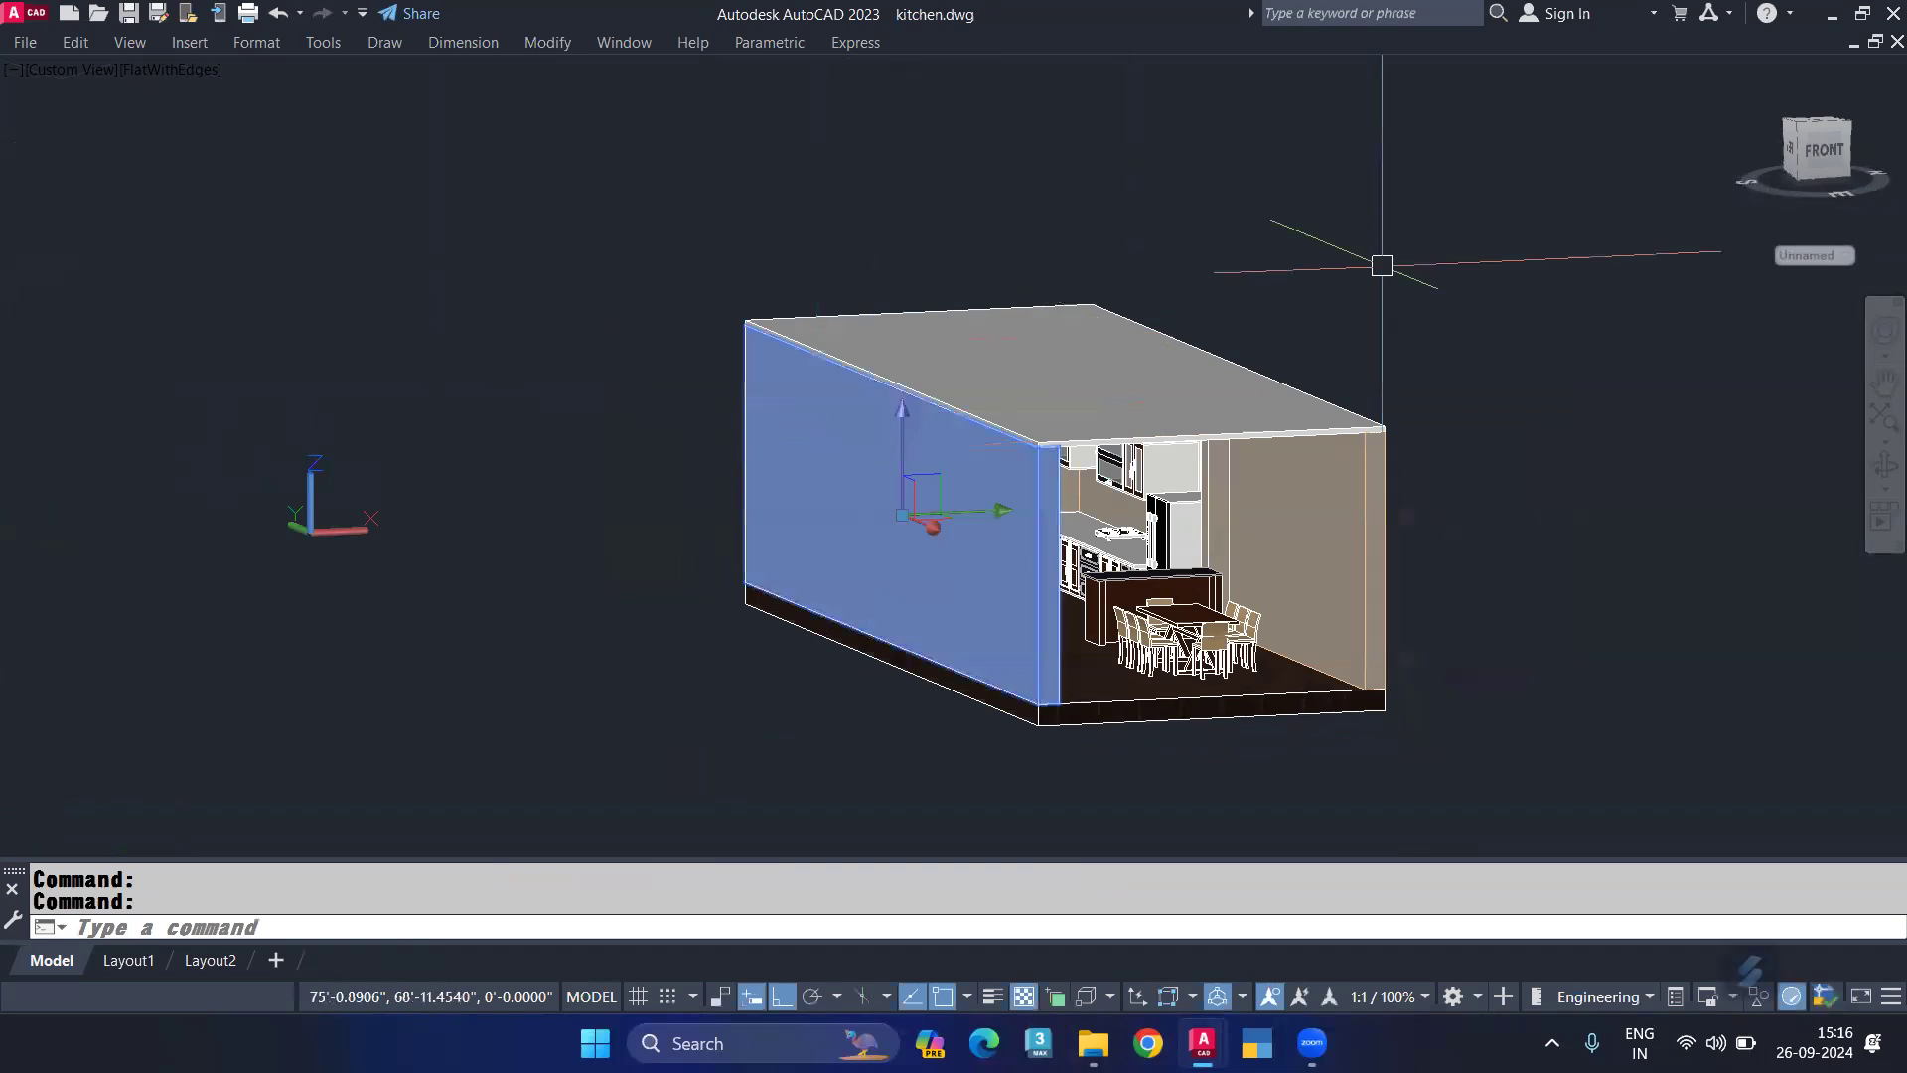
{"action": "type", "text": "hif"}
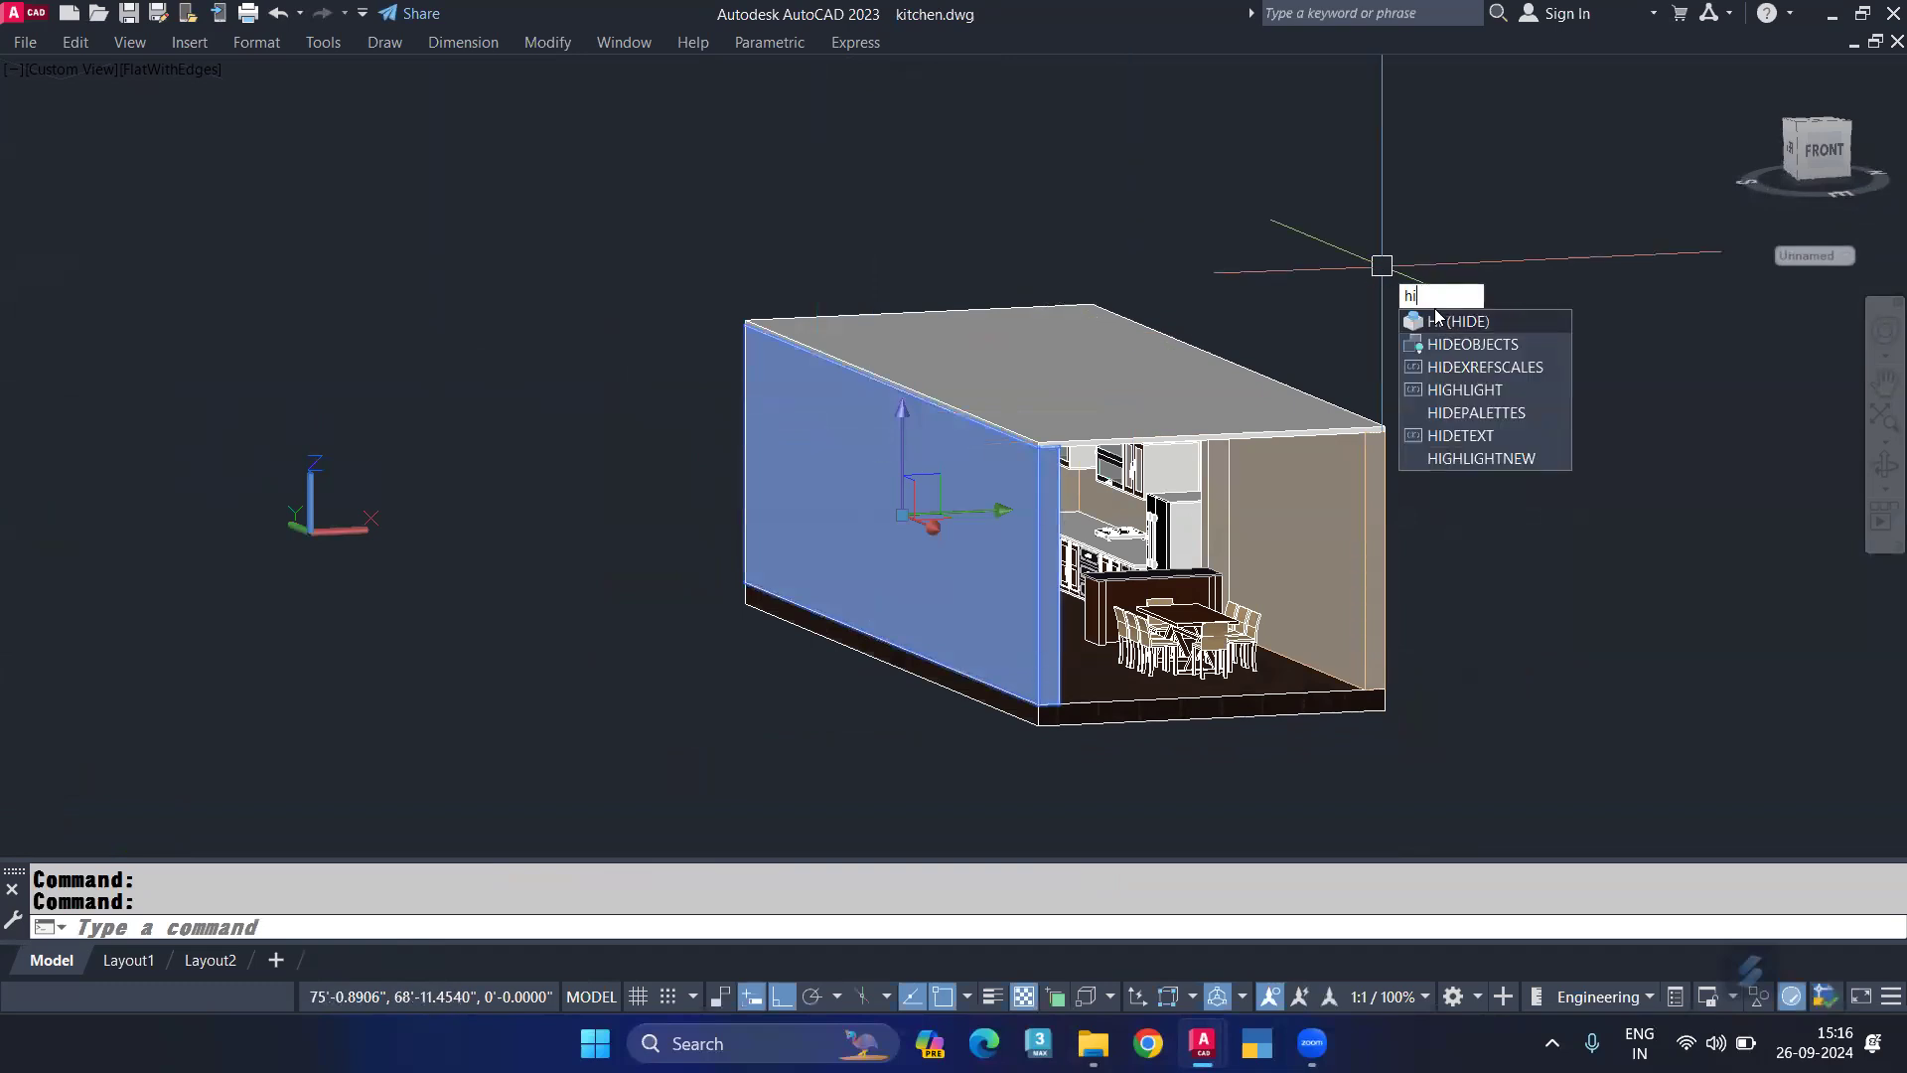
{"action": "key", "text": "Return"}
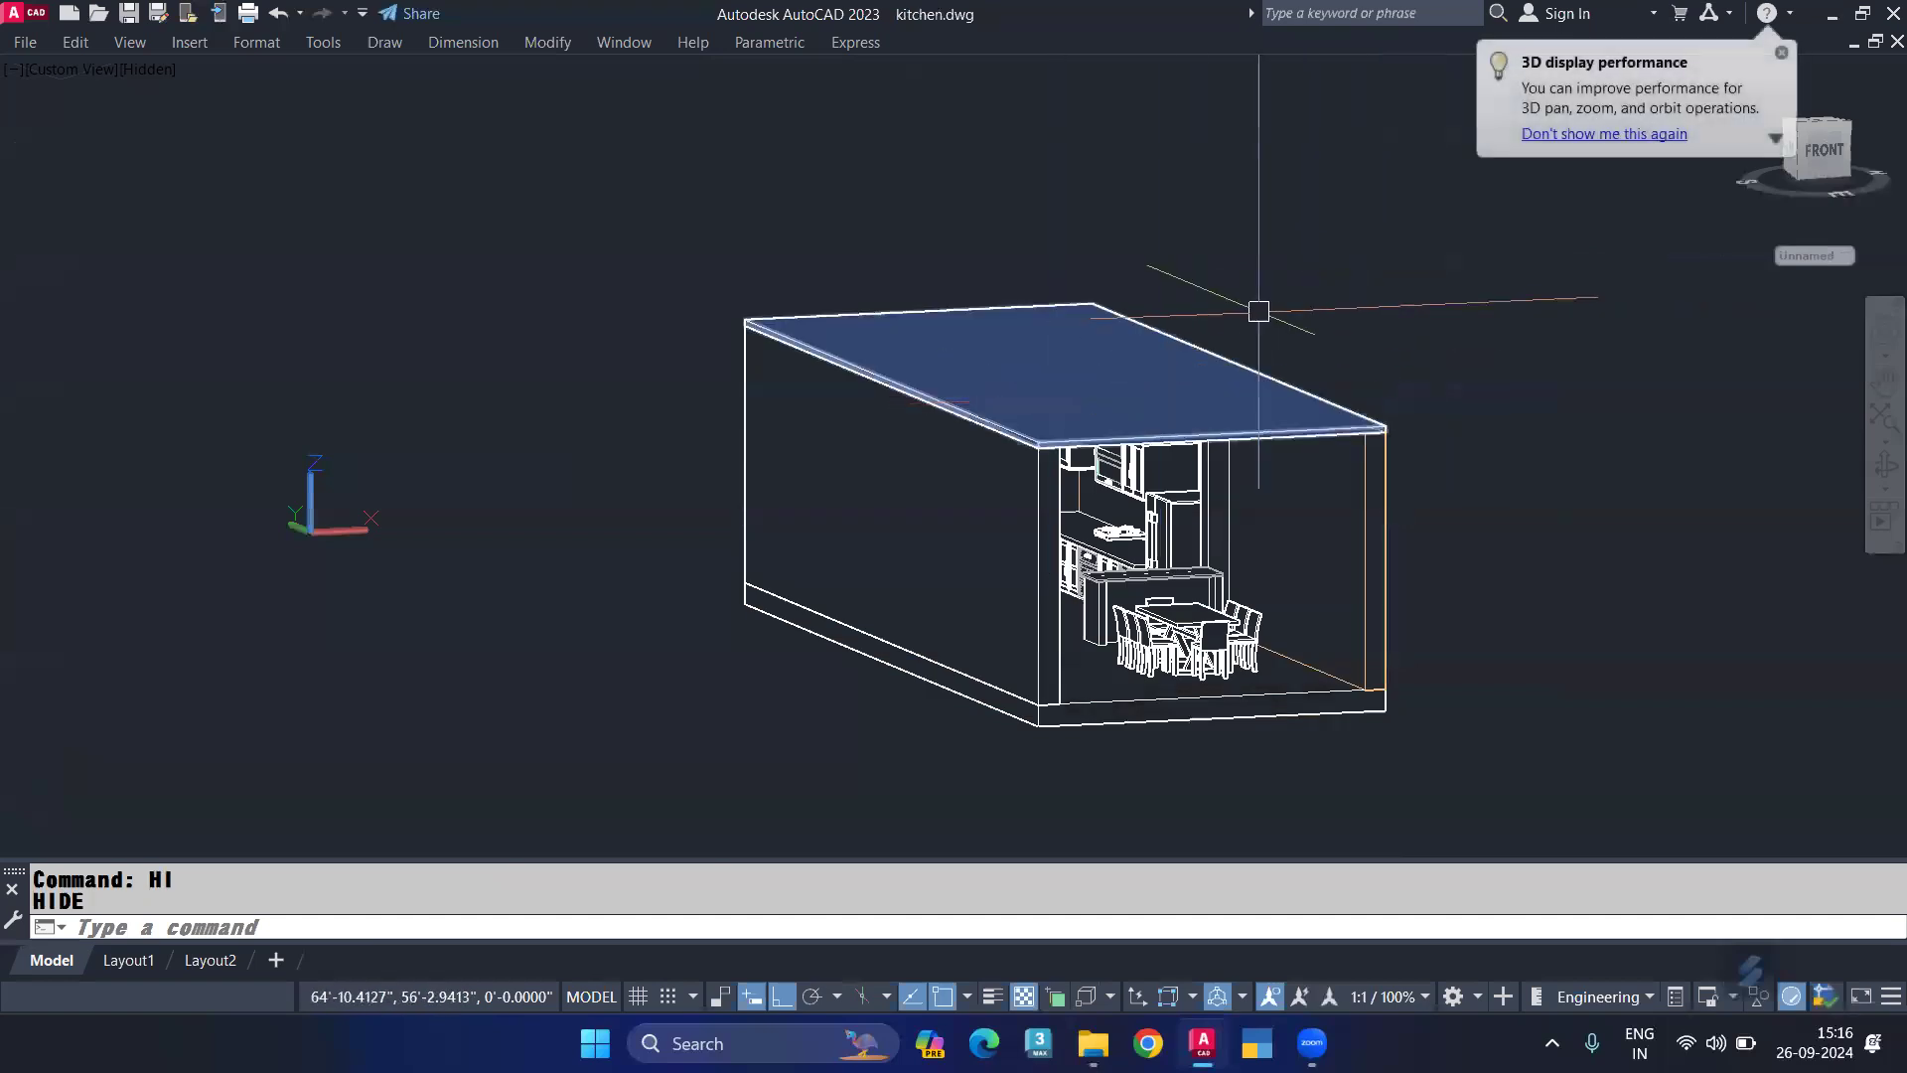
{"action": "key", "text": "ctrl+z"}
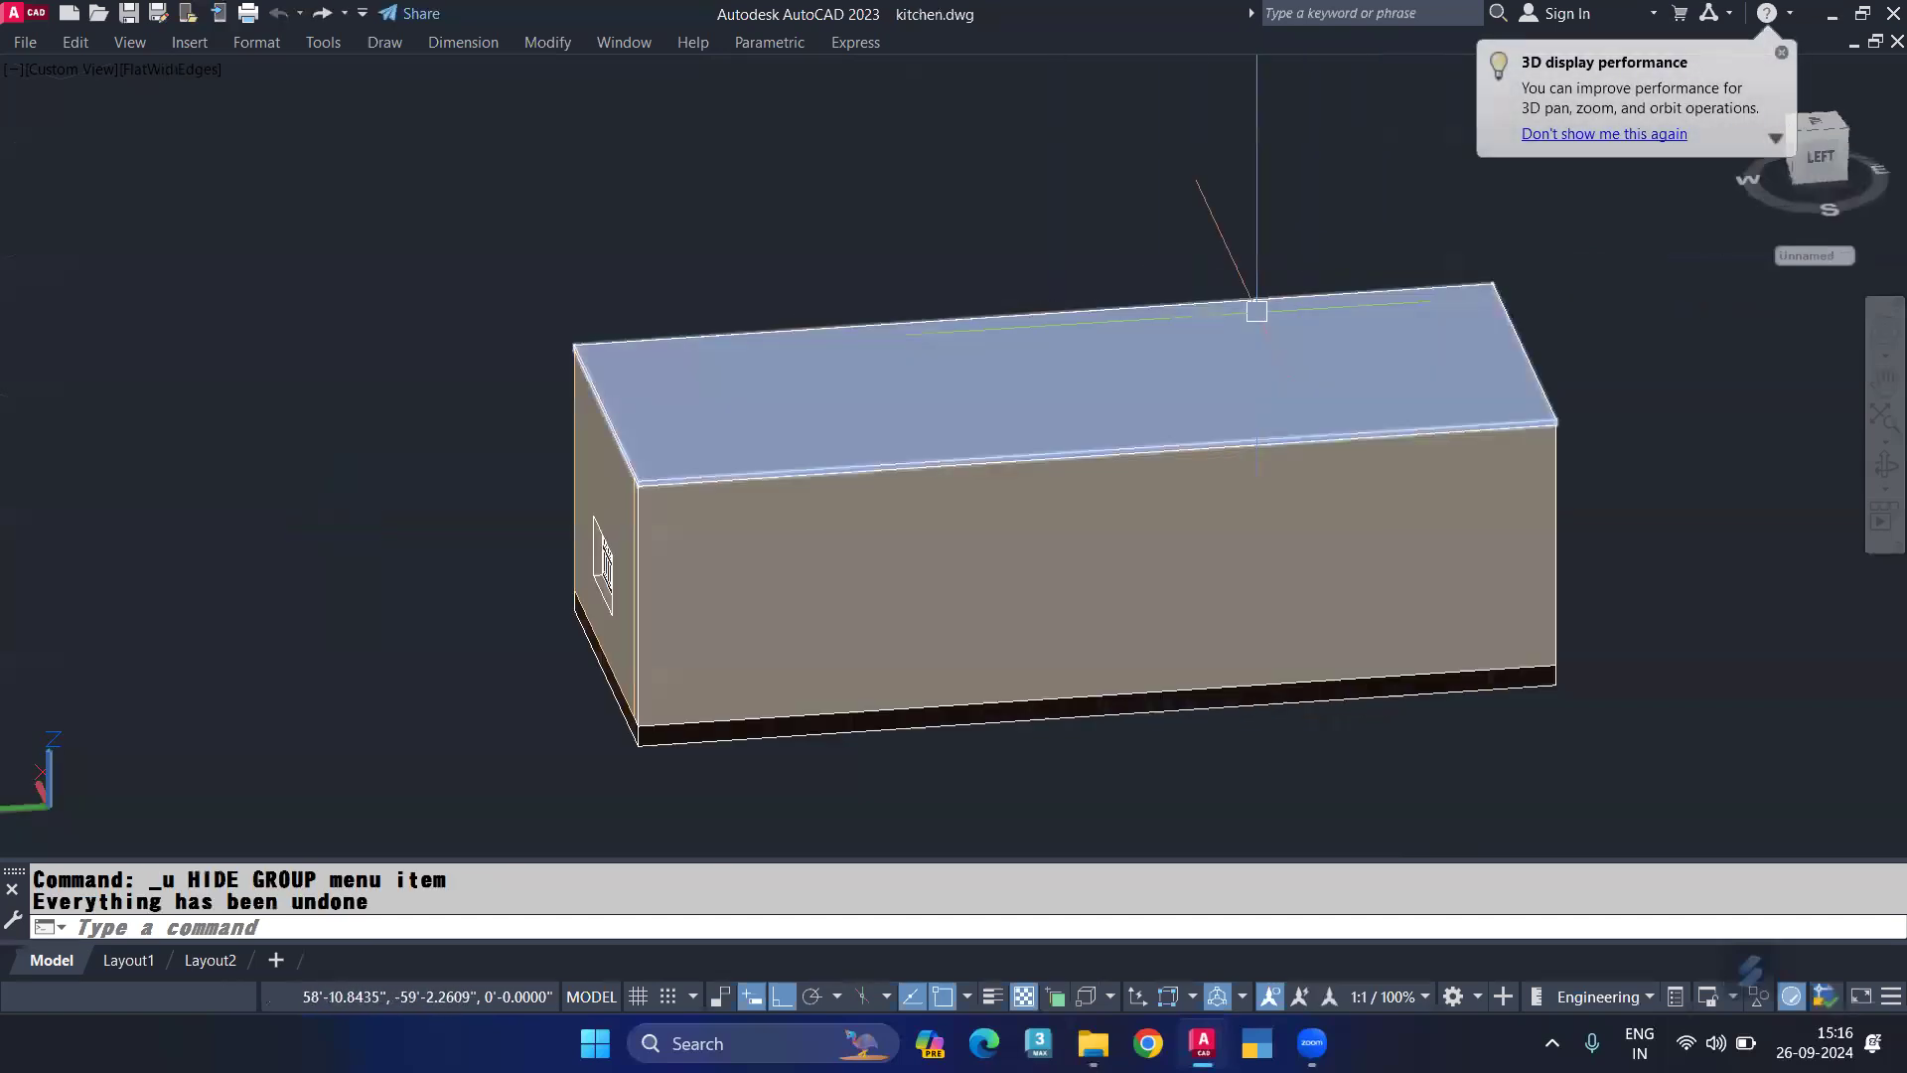
{"action": "type", "text": "hideo"}
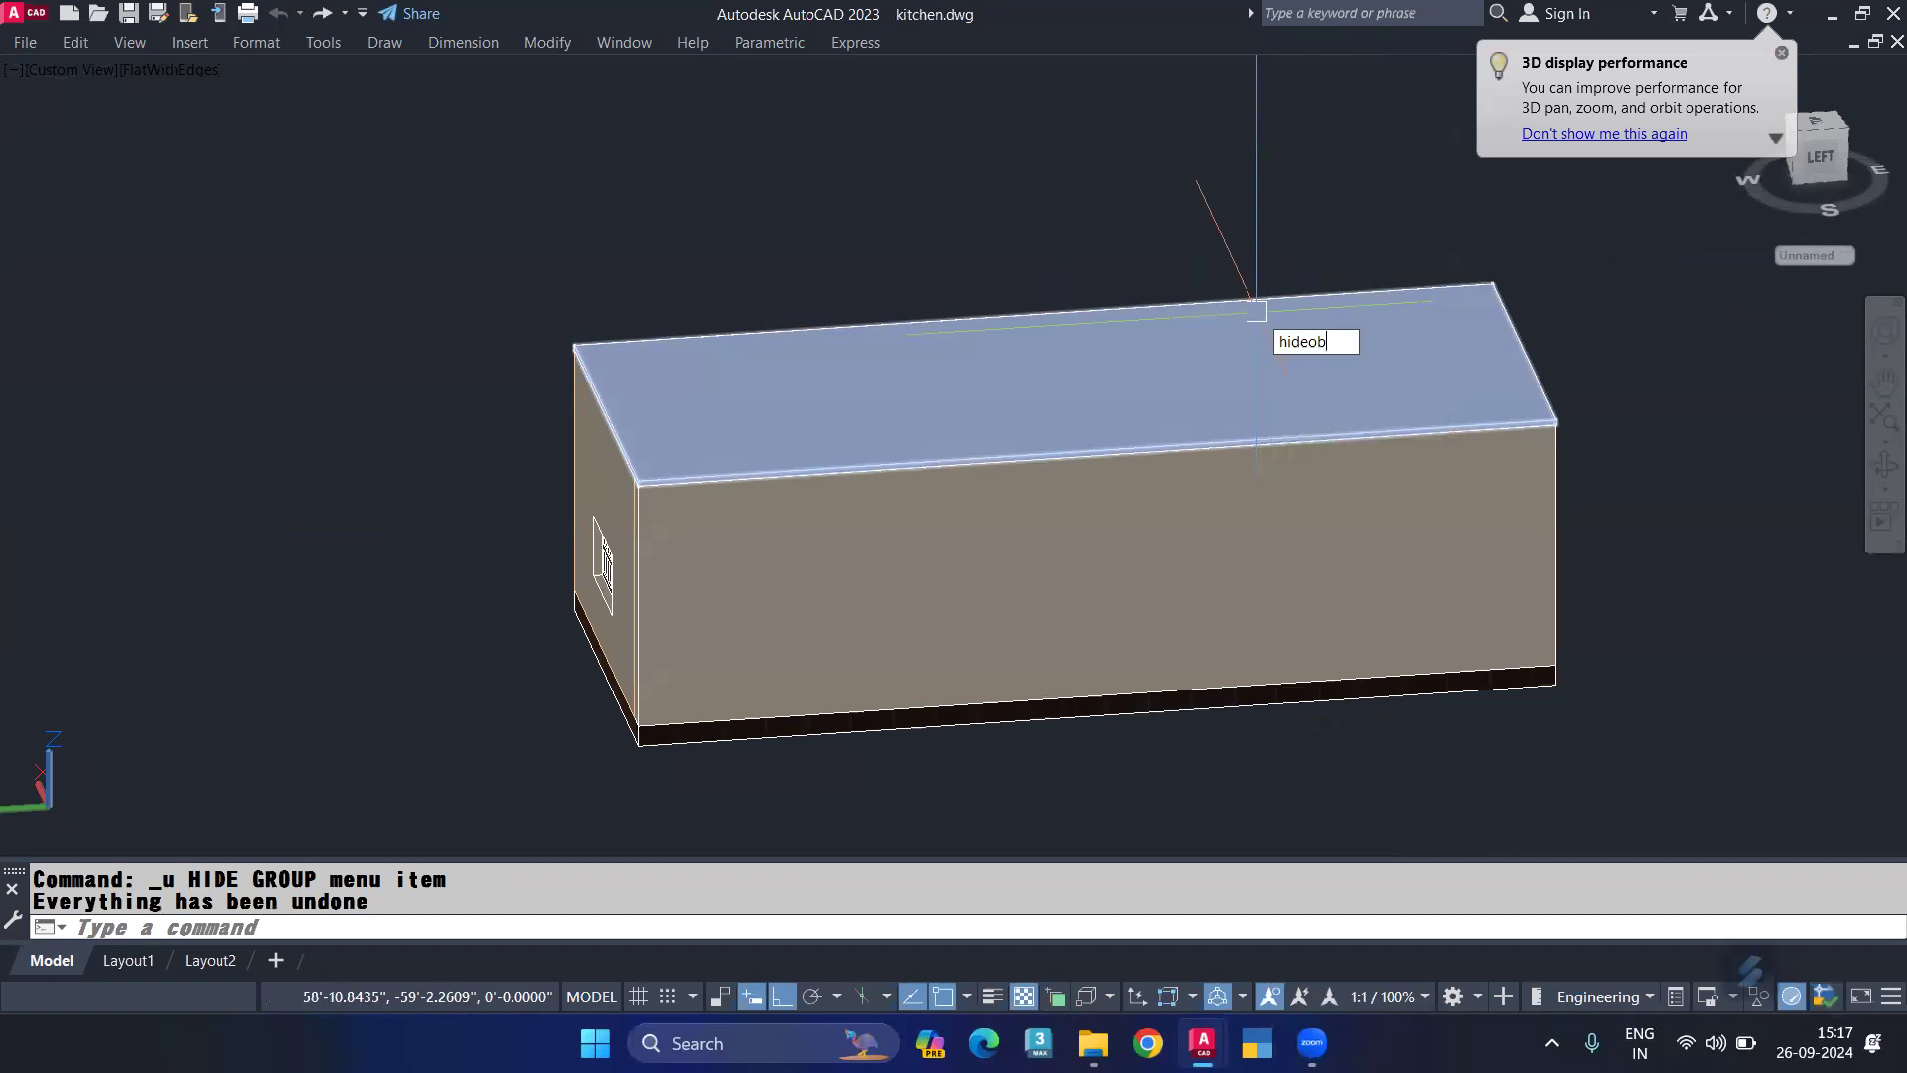
{"action": "type", "text": "b"}
{"action": "key", "text": "Return"}
{"action": "left_click", "coordinate": [1332, 327]}
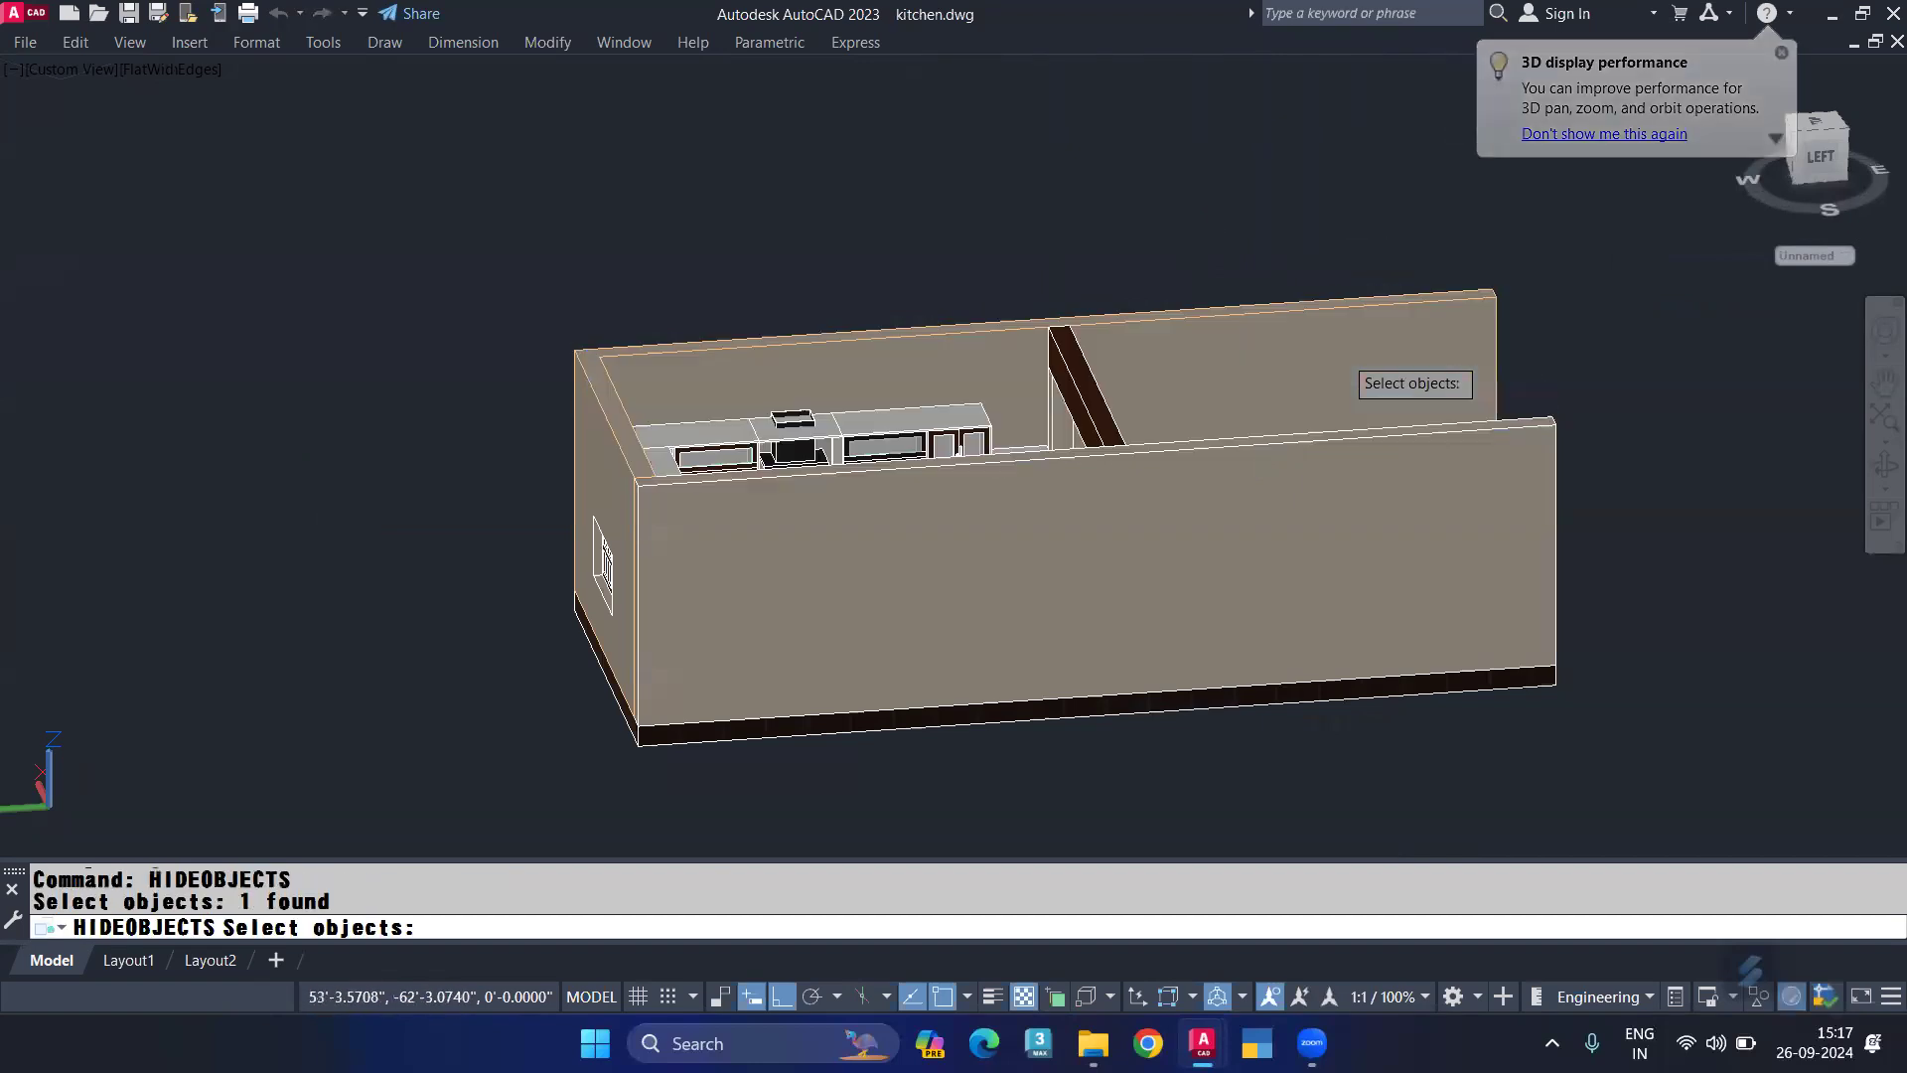
{"action": "key", "text": "Return"}
{"action": "key", "text": "Return"}
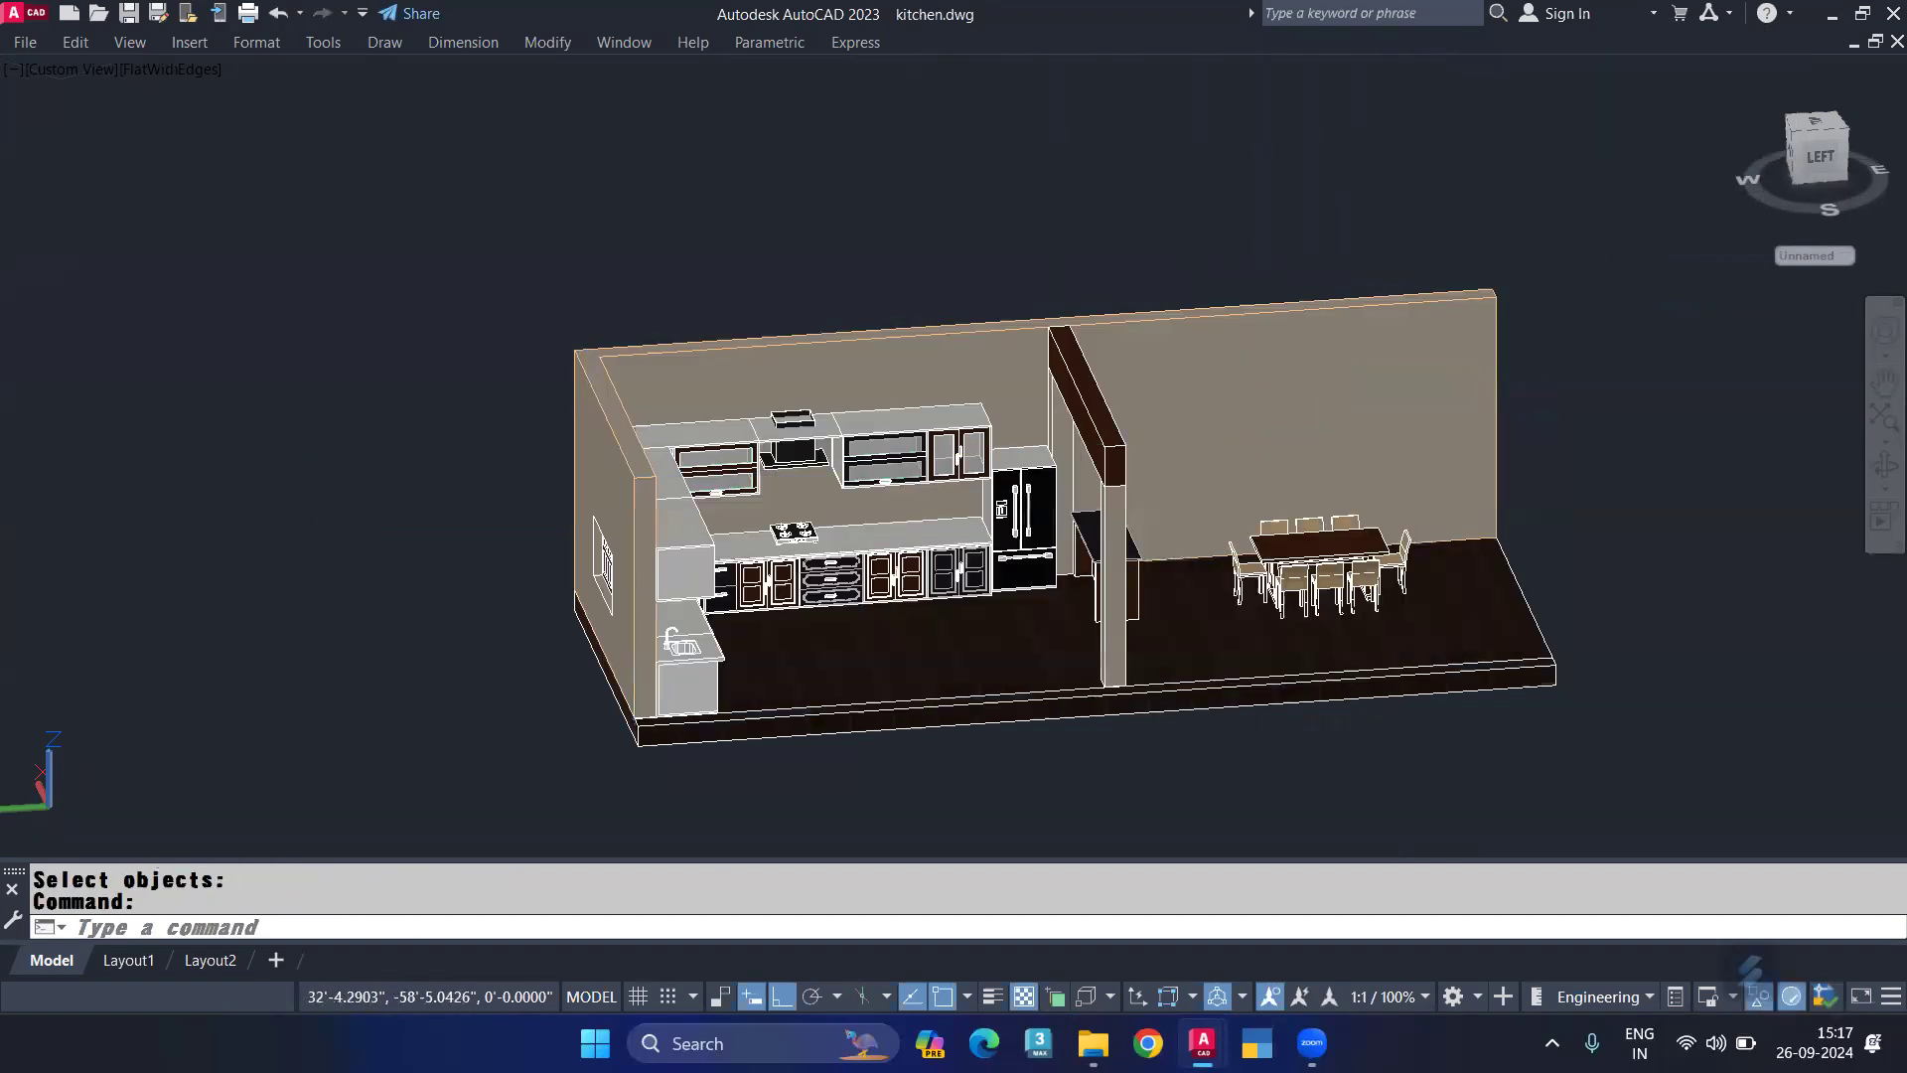
{"action": "middle_click_drag", "start_coordinate": [907, 497], "coordinate": [815, 477], "text": "shift"}
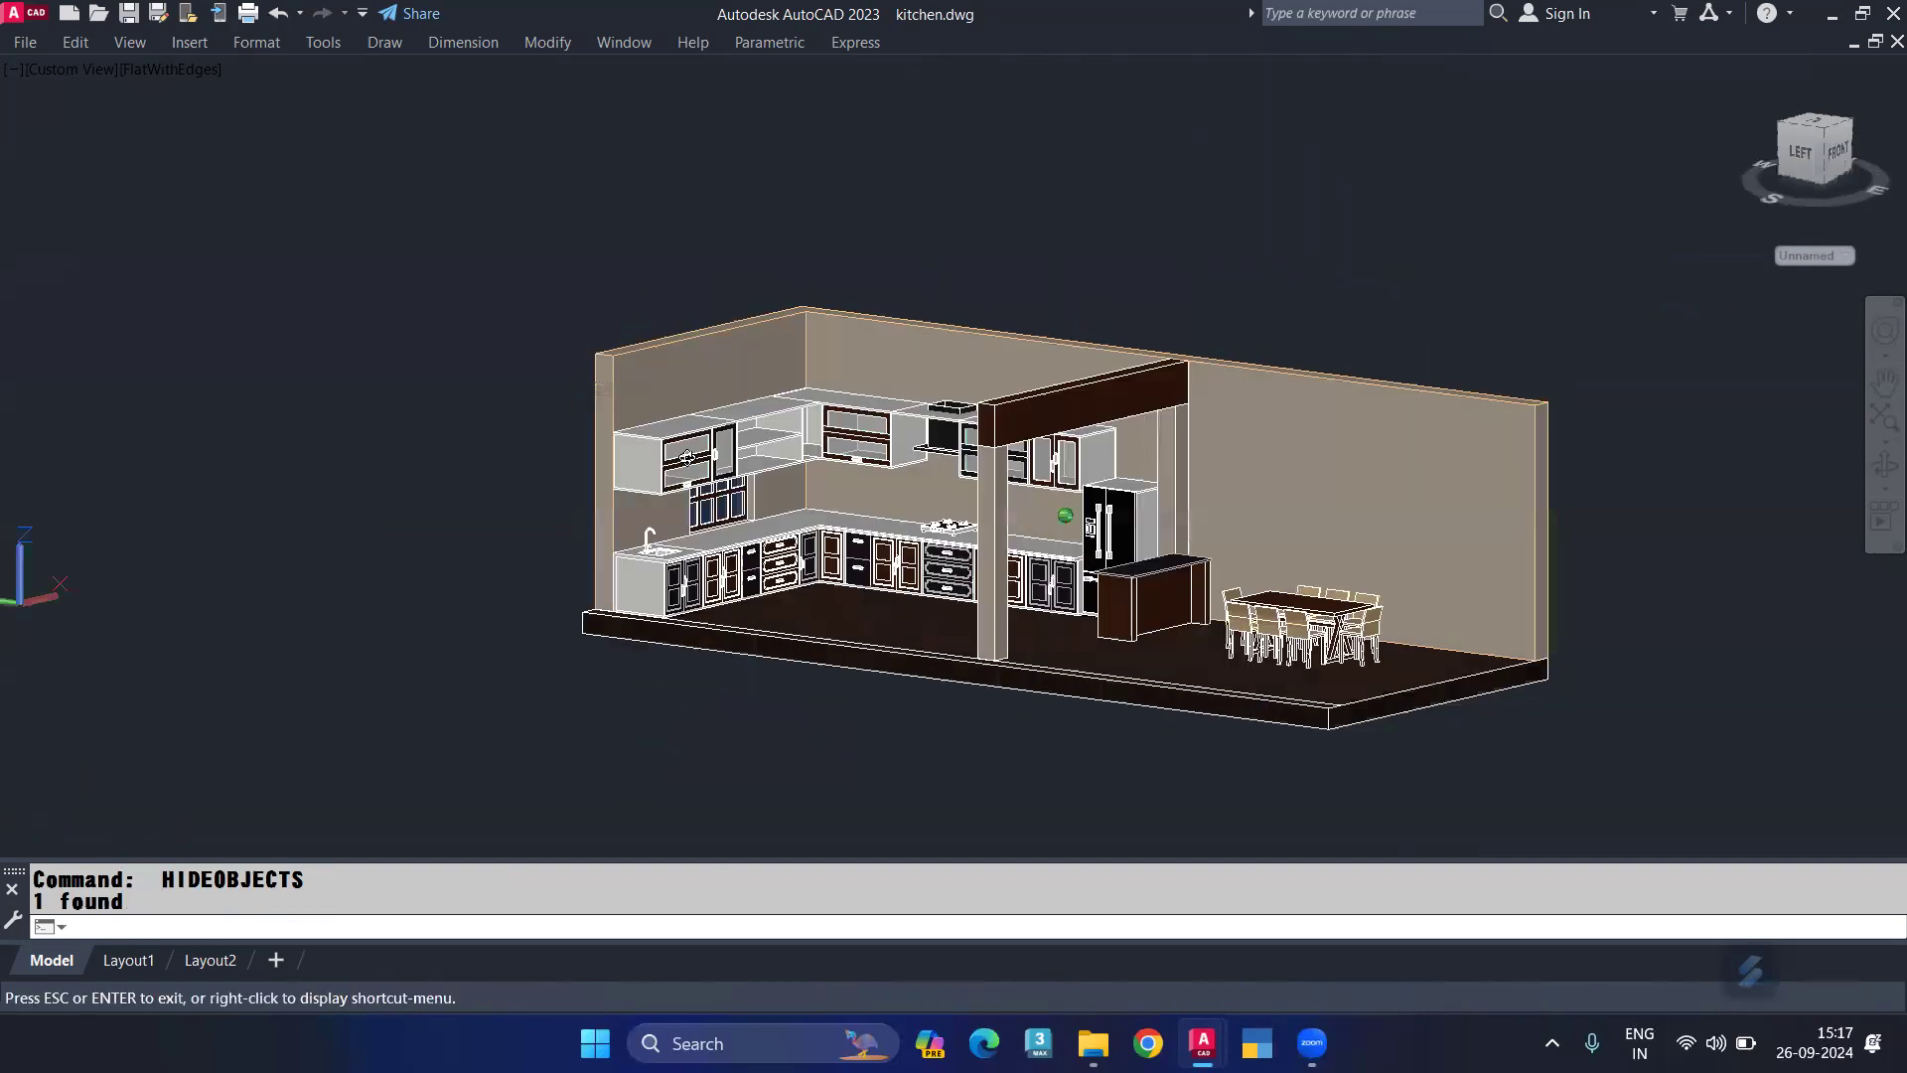
{"action": "scroll", "coordinate": [695, 507], "scroll_direction": "up", "scroll_amount": 1}
{"action": "scroll", "coordinate": [695, 506], "scroll_direction": "up", "scroll_amount": 4}
{"action": "scroll", "coordinate": [695, 506], "scroll_direction": "up", "scroll_amount": 2}
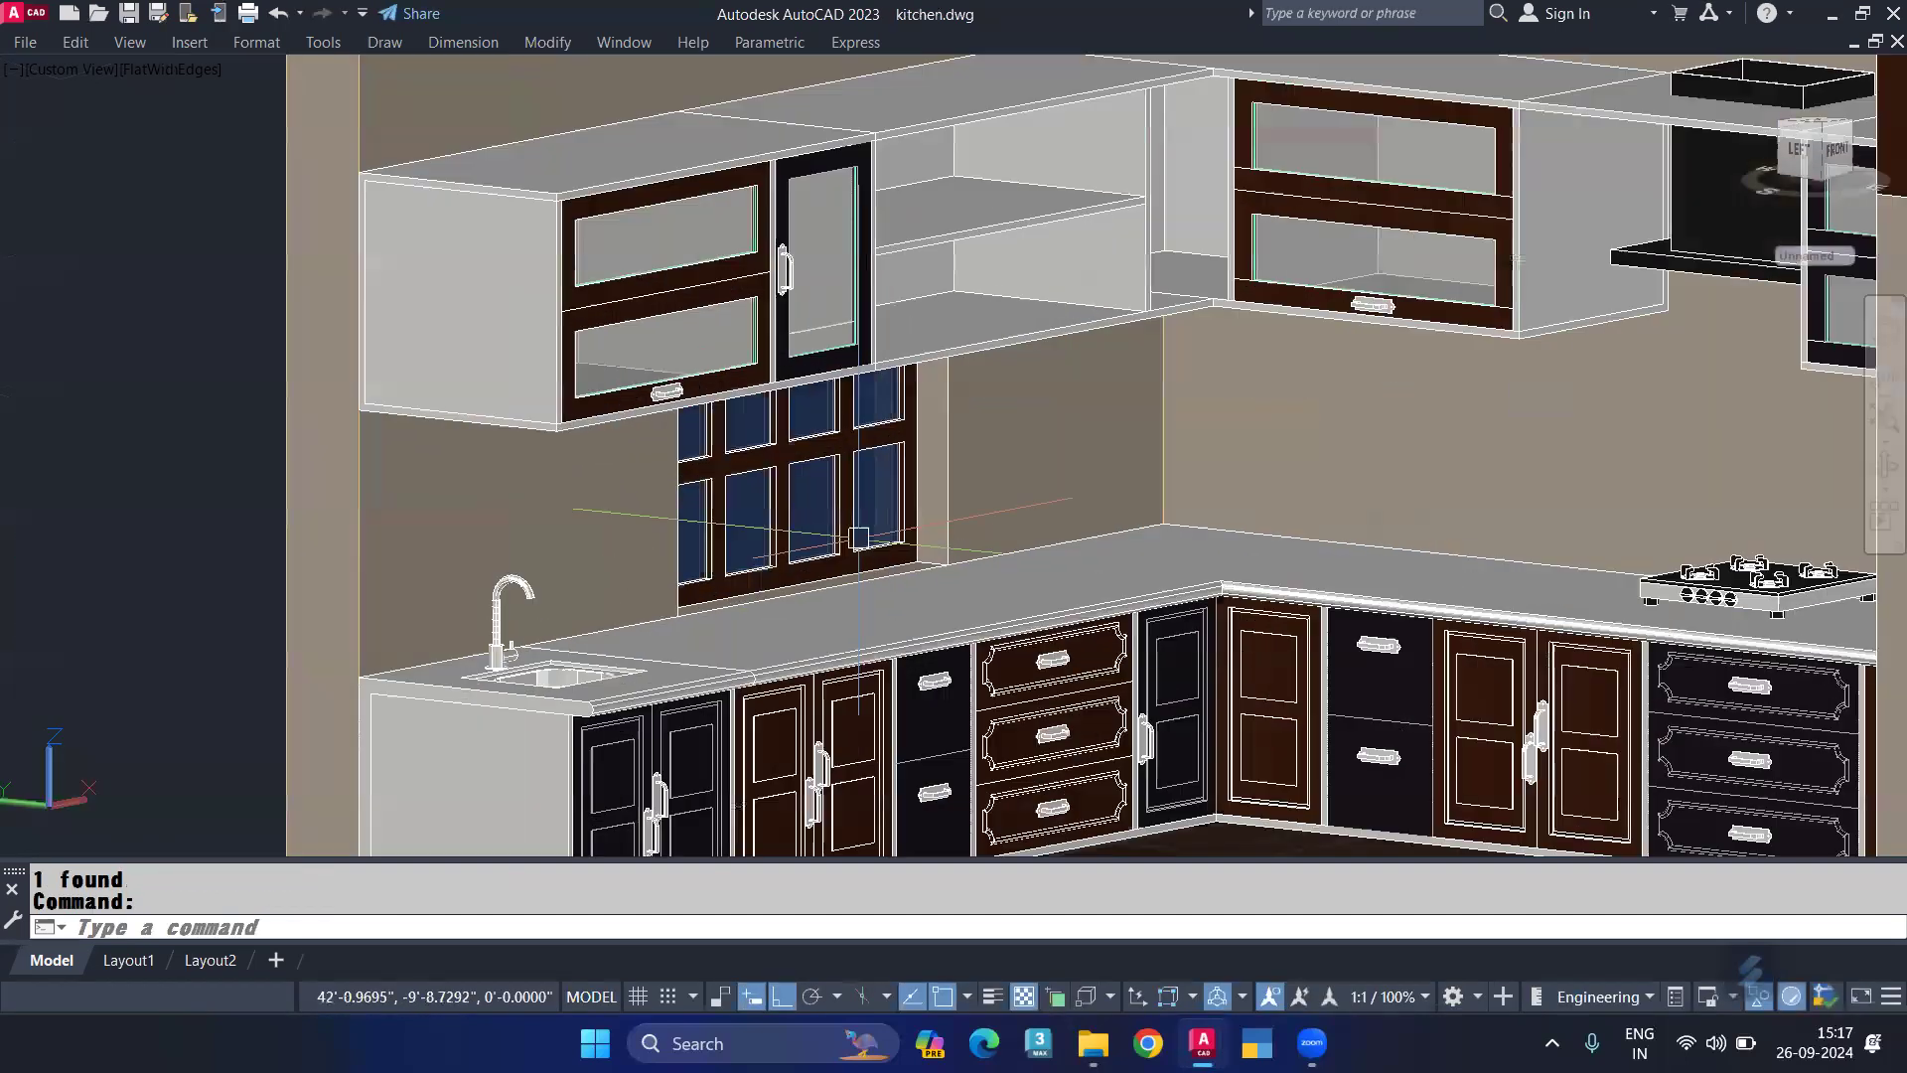
{"action": "middle_click_drag", "start_coordinate": [859, 538], "coordinate": [616, 364]}
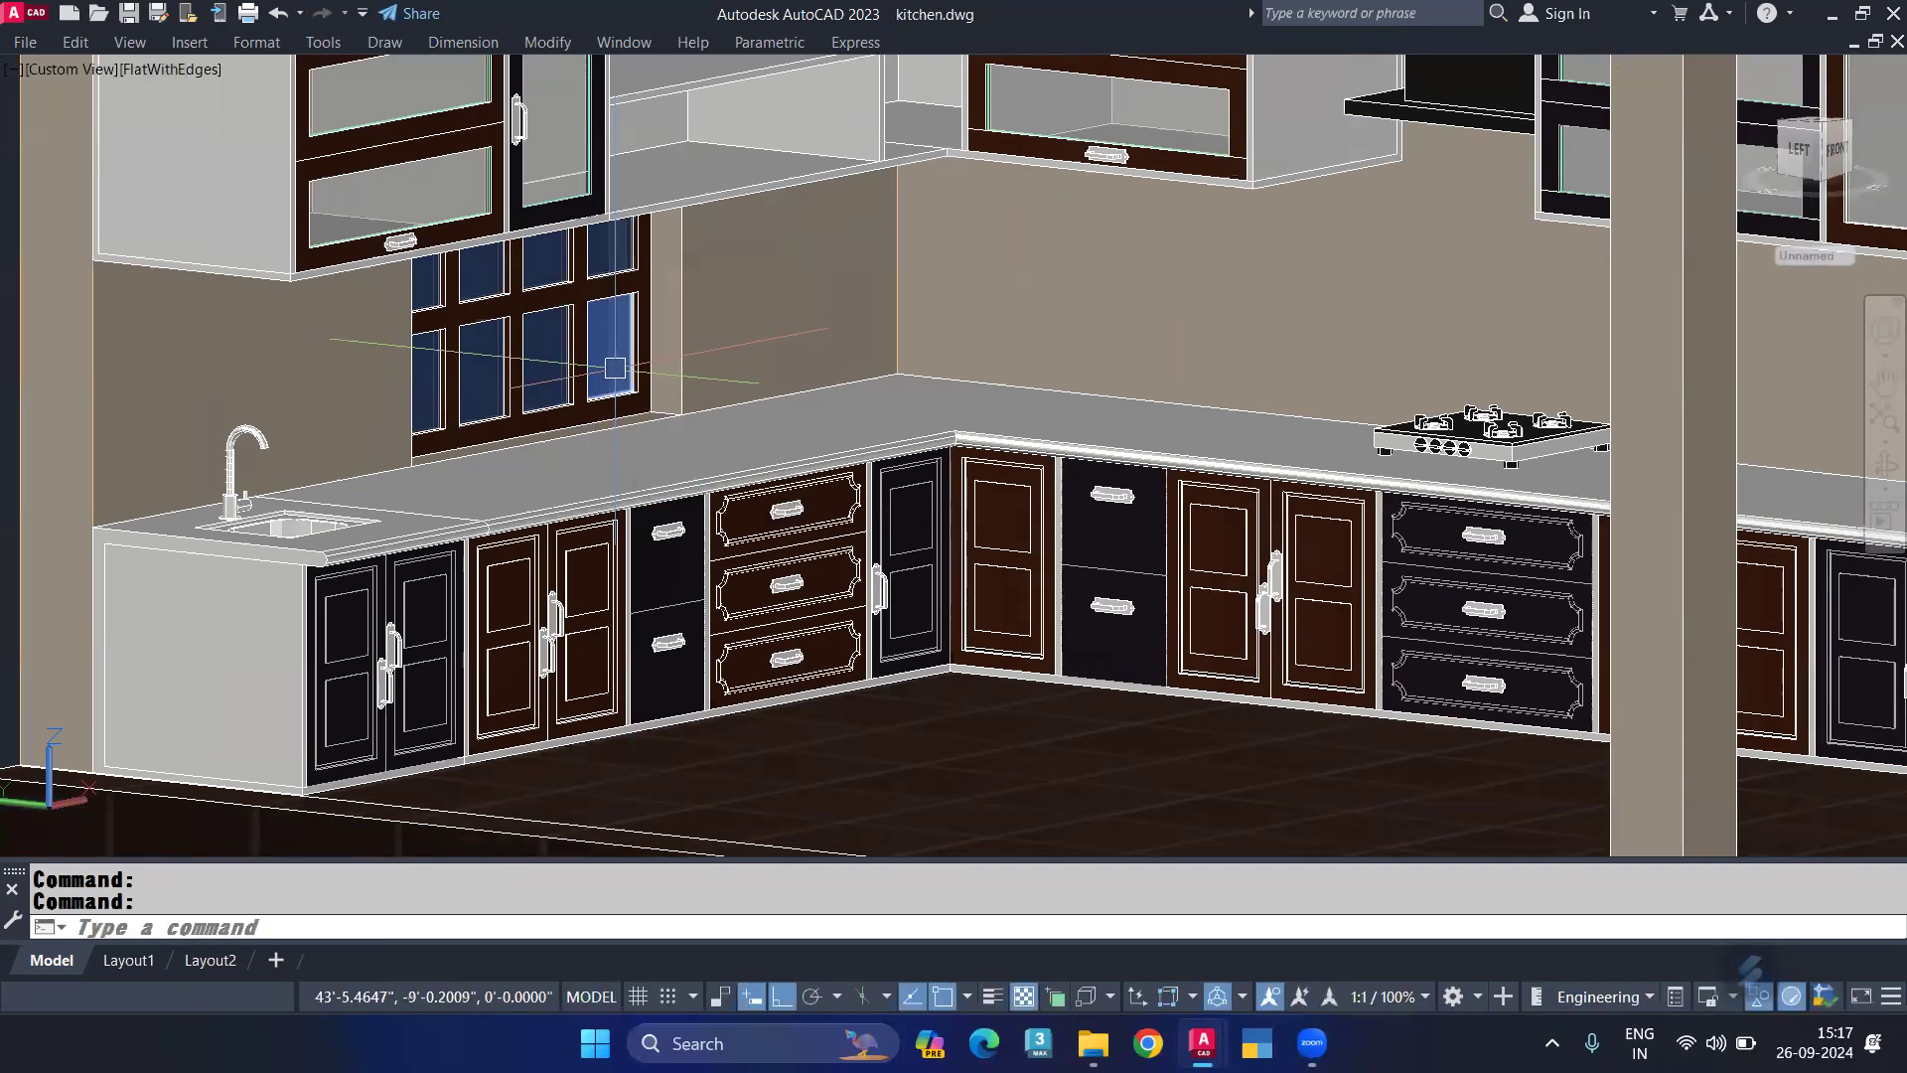
{"action": "left_click", "coordinate": [621, 364]}
{"action": "key", "text": "Escape"}
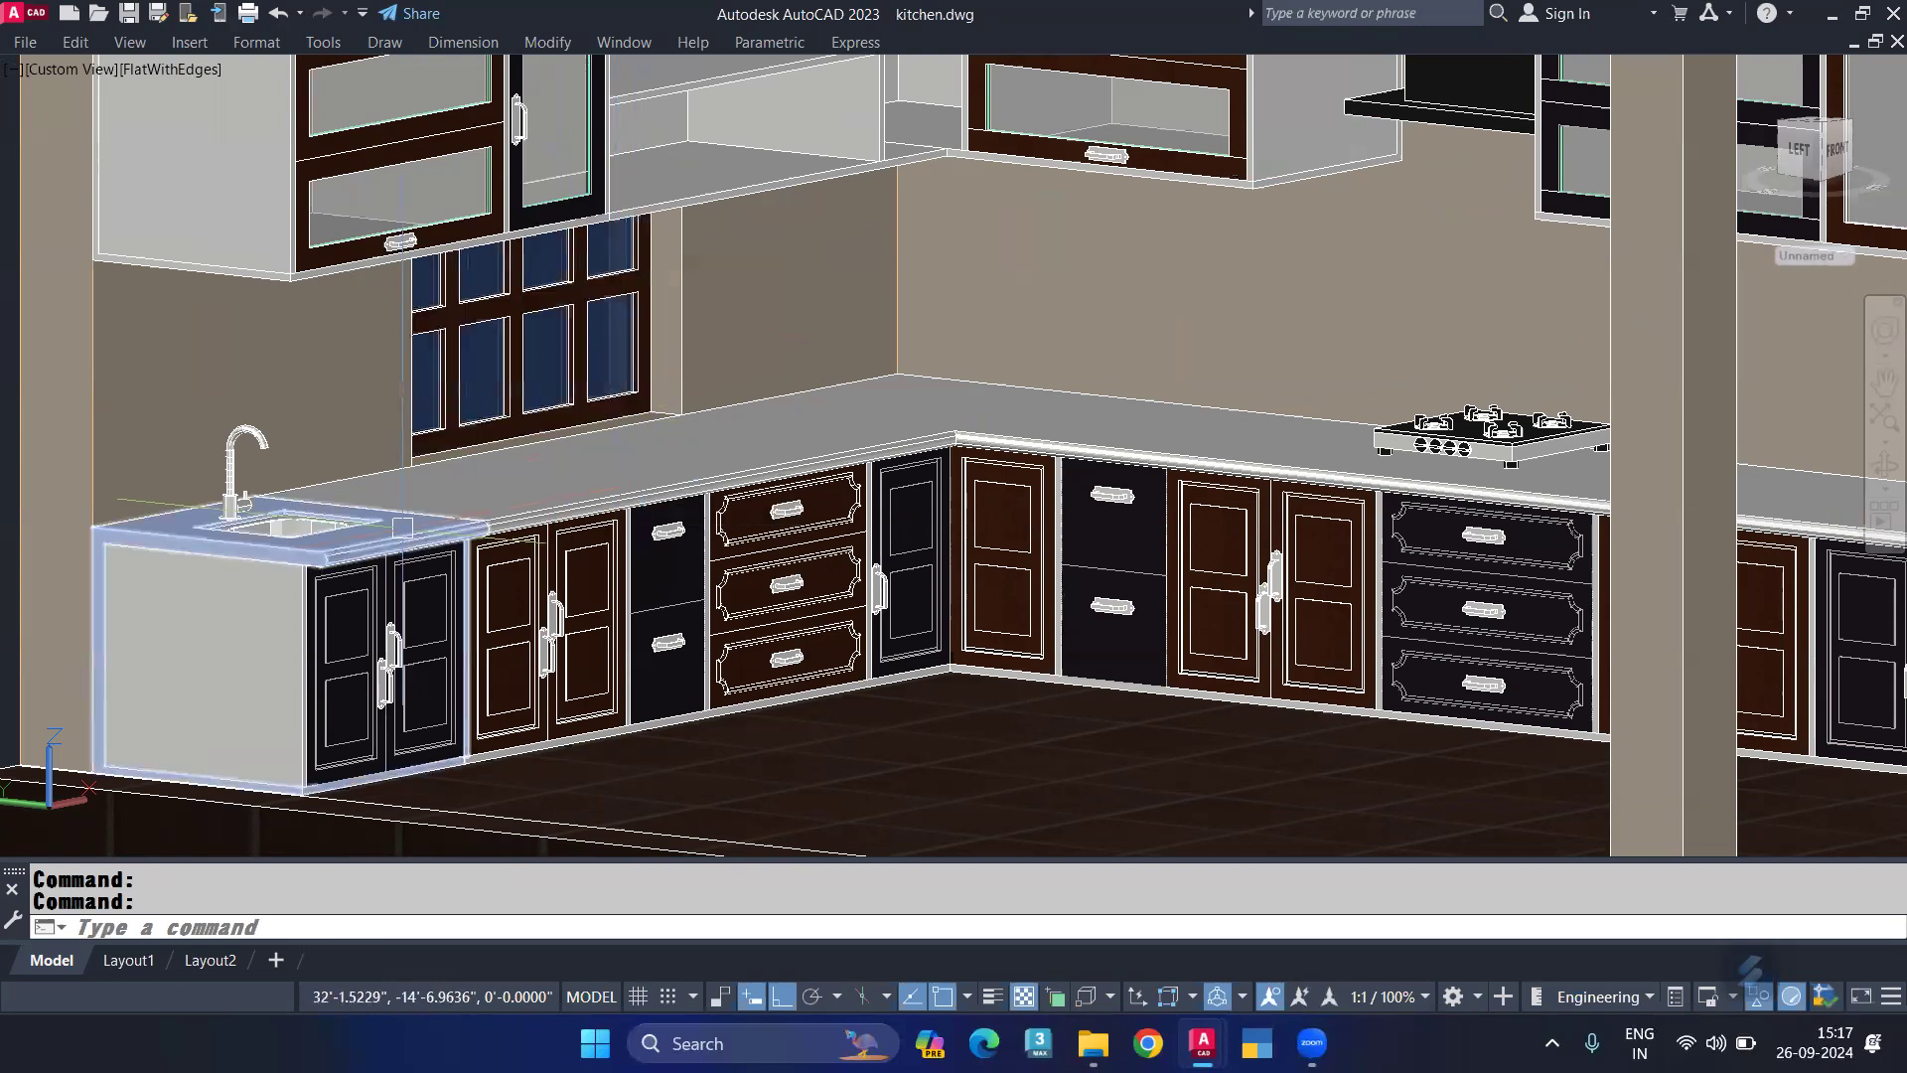
{"action": "scroll", "coordinate": [413, 511], "scroll_direction": "up", "scroll_amount": 2}
{"action": "scroll", "coordinate": [412, 512], "scroll_direction": "up", "scroll_amount": 1}
{"action": "scroll", "coordinate": [682, 359], "scroll_direction": "down", "scroll_amount": 2}
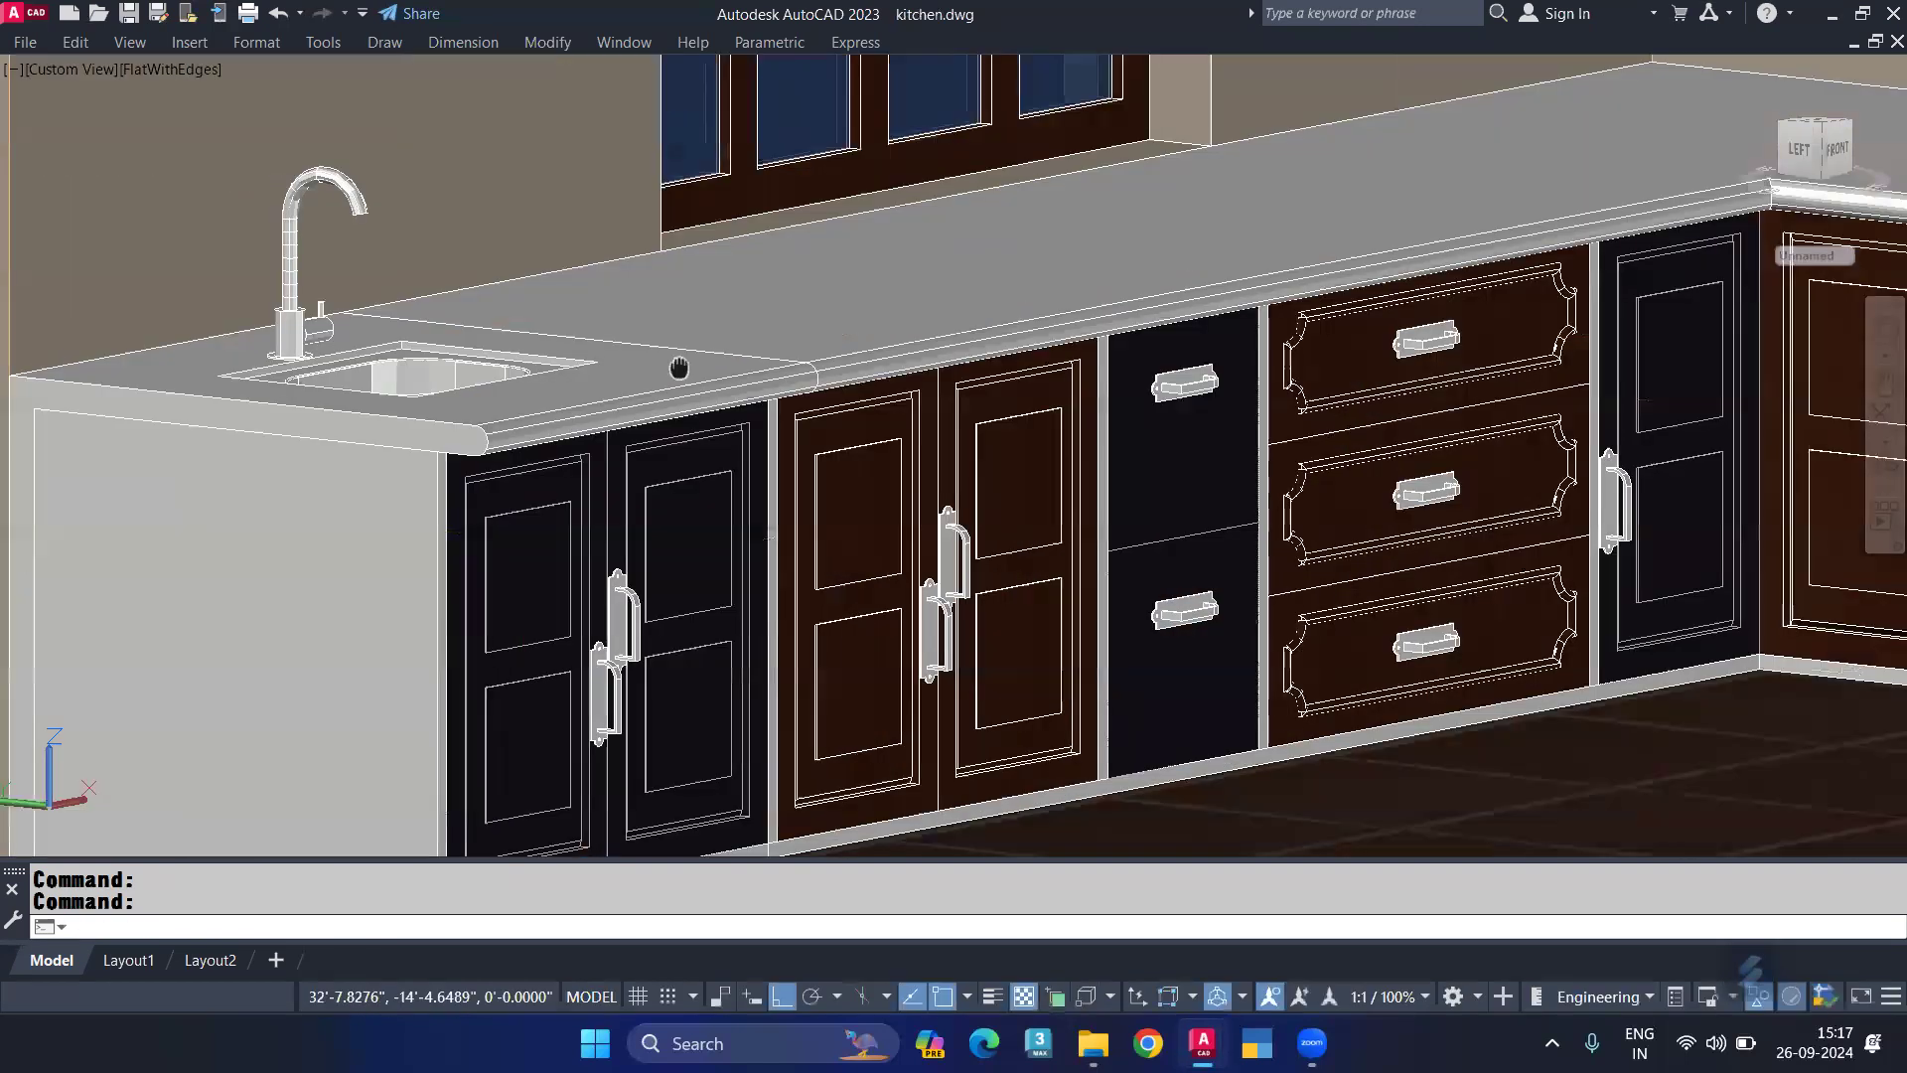
{"action": "scroll", "coordinate": [681, 360], "scroll_direction": "down", "scroll_amount": 2}
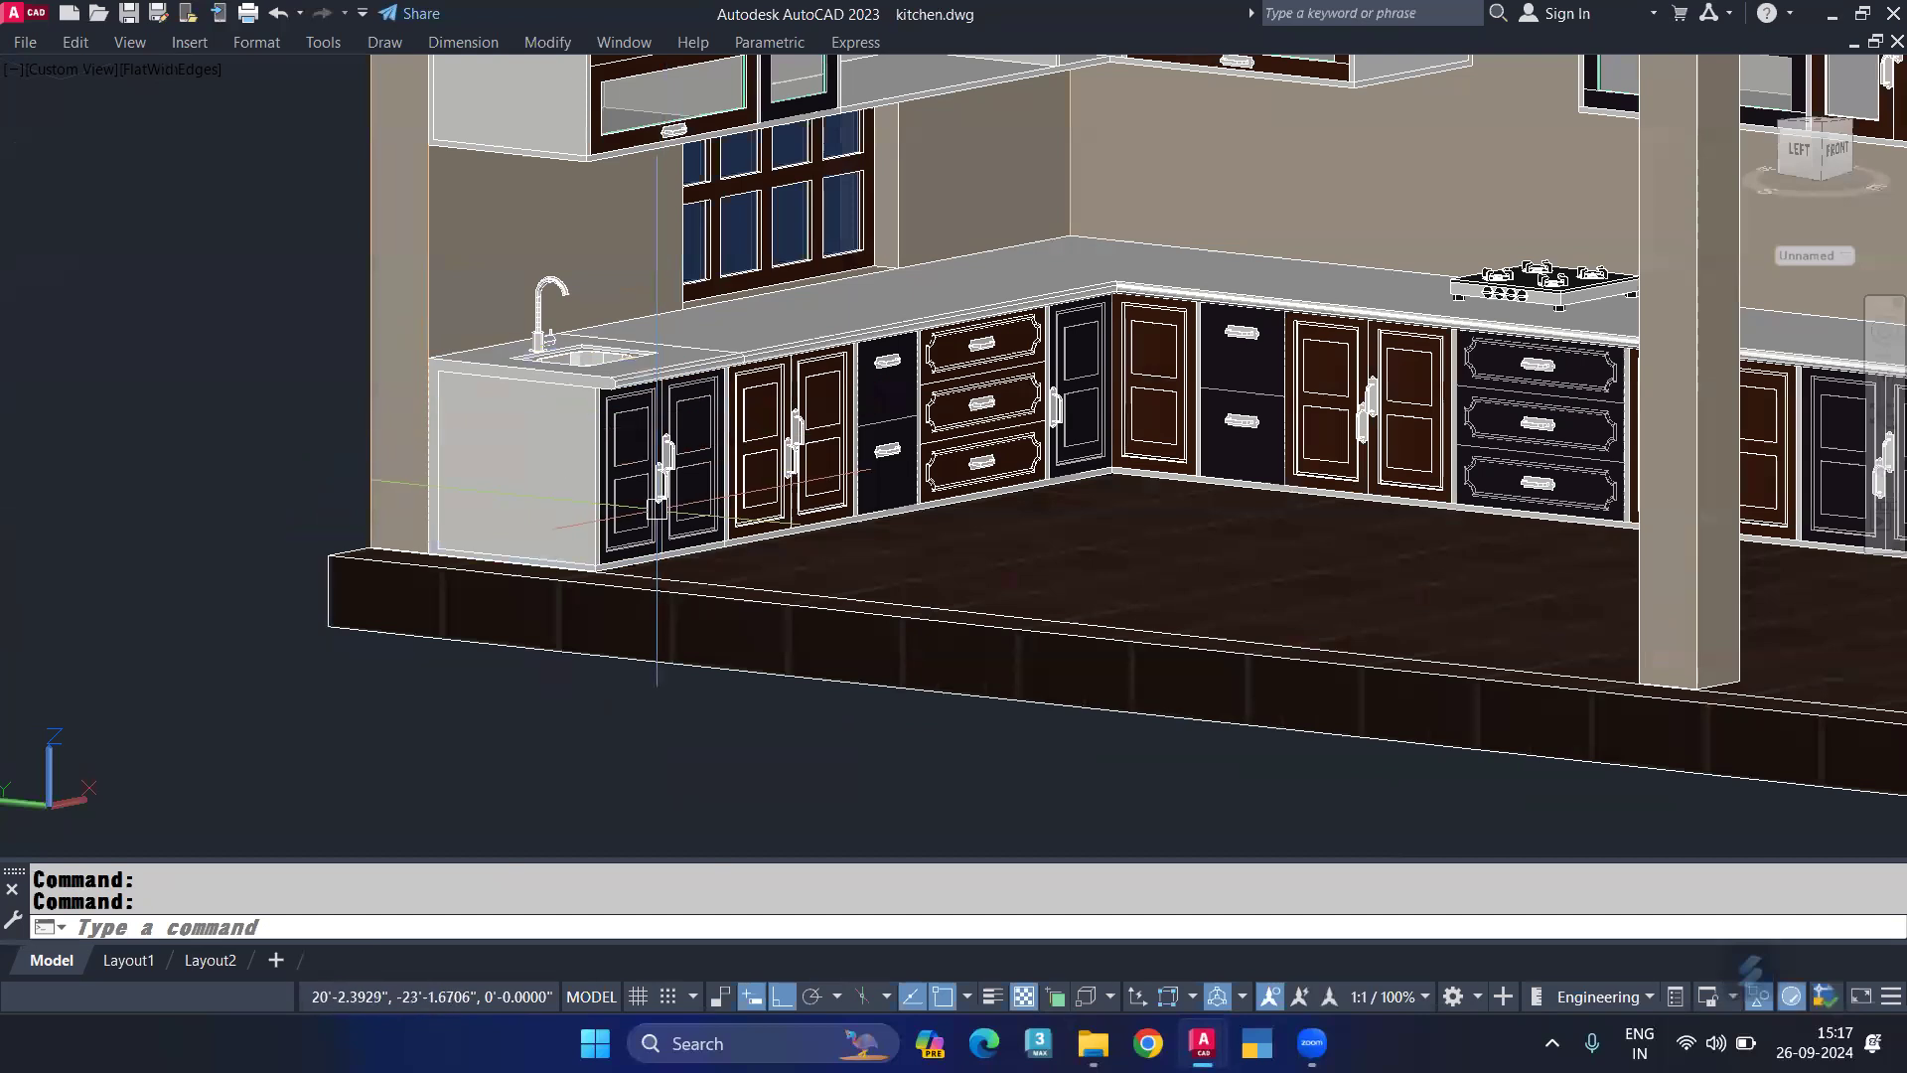
{"action": "scroll", "coordinate": [645, 489], "scroll_direction": "up", "scroll_amount": 2}
{"action": "scroll", "coordinate": [644, 492], "scroll_direction": "up", "scroll_amount": 4}
{"action": "scroll", "coordinate": [643, 492], "scroll_direction": "up", "scroll_amount": 2}
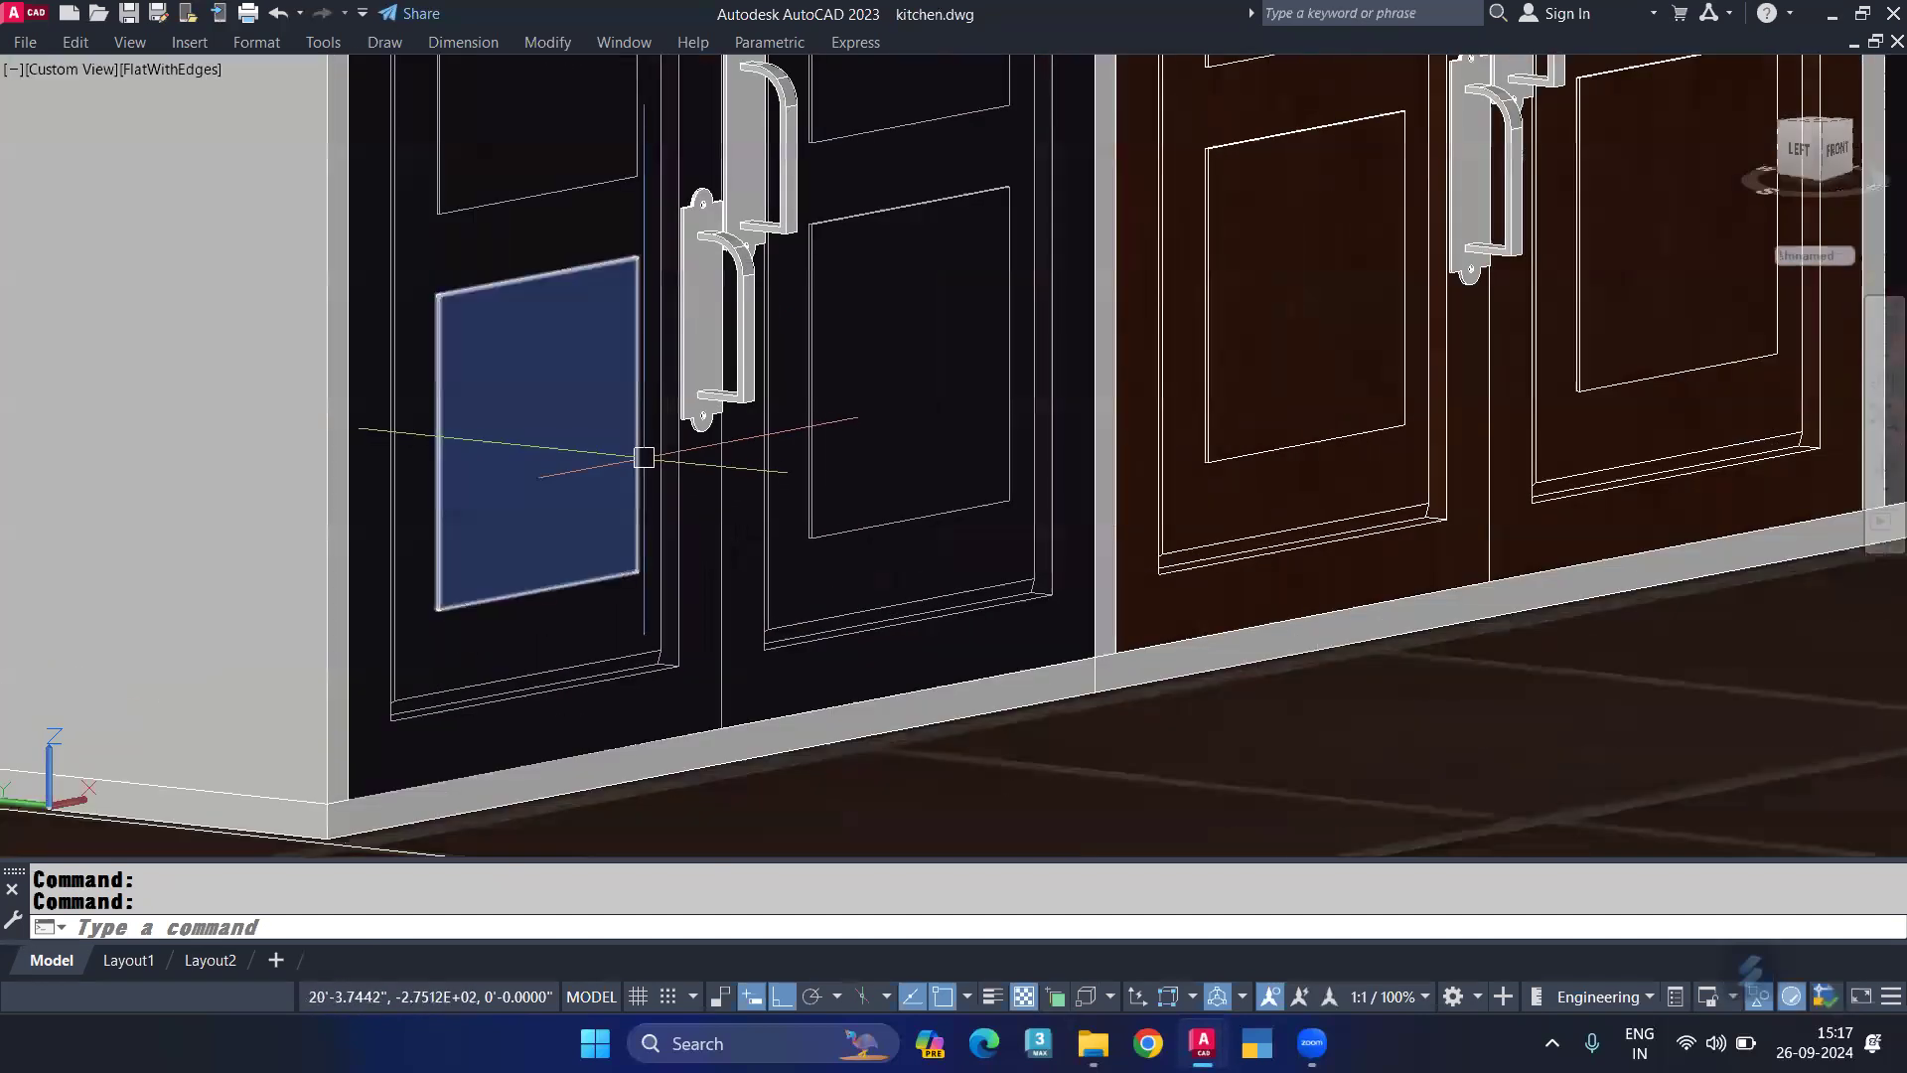
{"action": "scroll", "coordinate": [668, 430], "scroll_direction": "down", "scroll_amount": 5}
{"action": "mouse_move", "coordinate": [729, 509]}
{"action": "middle_mouse_down"}
{"action": "mouse_move", "coordinate": [505, 569]}
{"action": "mouse_move", "coordinate": [485, 493]}
{"action": "mouse_move", "coordinate": [432, 462]}
{"action": "middle_mouse_up"}
{"action": "scroll", "coordinate": [483, 492], "scroll_direction": "down", "scroll_amount": 5}
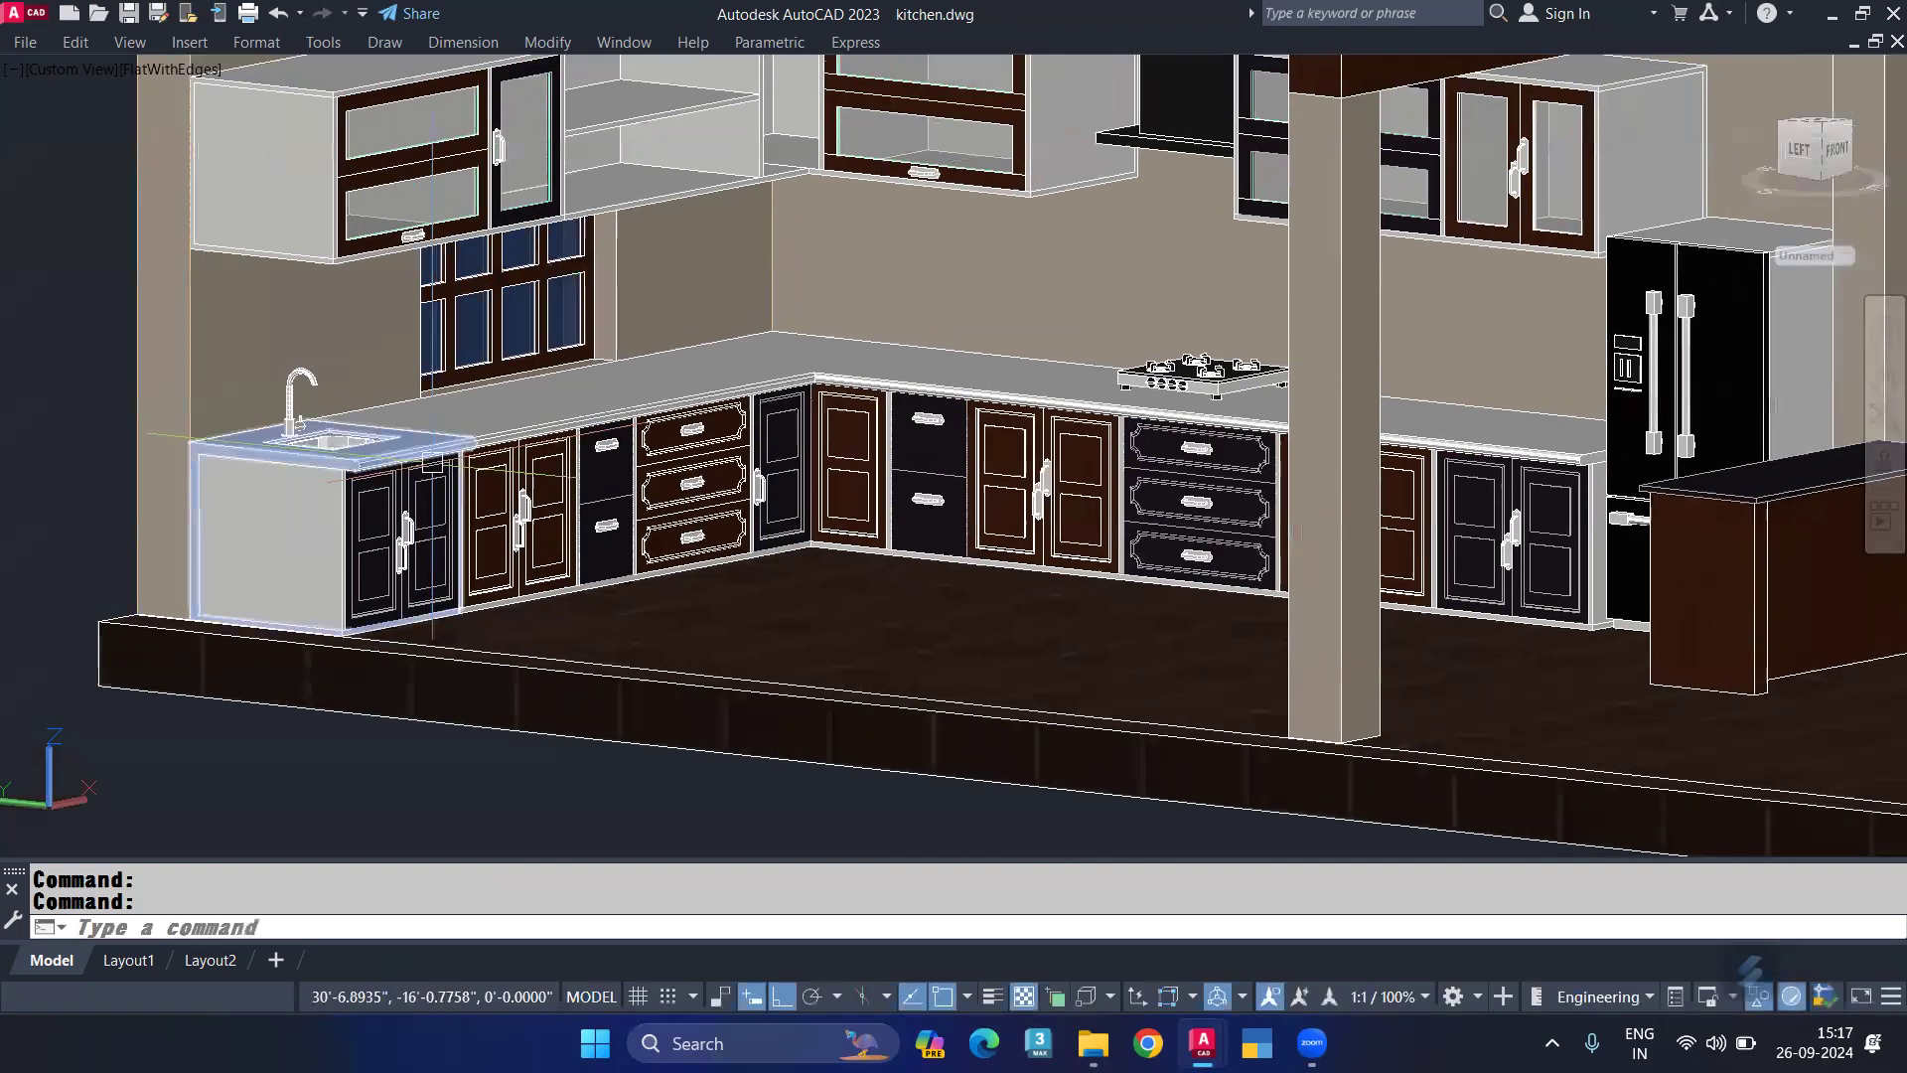
{"action": "scroll", "coordinate": [432, 461], "scroll_direction": "down", "scroll_amount": 2}
{"action": "scroll", "coordinate": [417, 467], "scroll_direction": "down", "scroll_amount": 2}
{"action": "scroll", "coordinate": [337, 487], "scroll_direction": "up", "scroll_amount": 2}
{"action": "scroll", "coordinate": [315, 493], "scroll_direction": "up", "scroll_amount": 5}
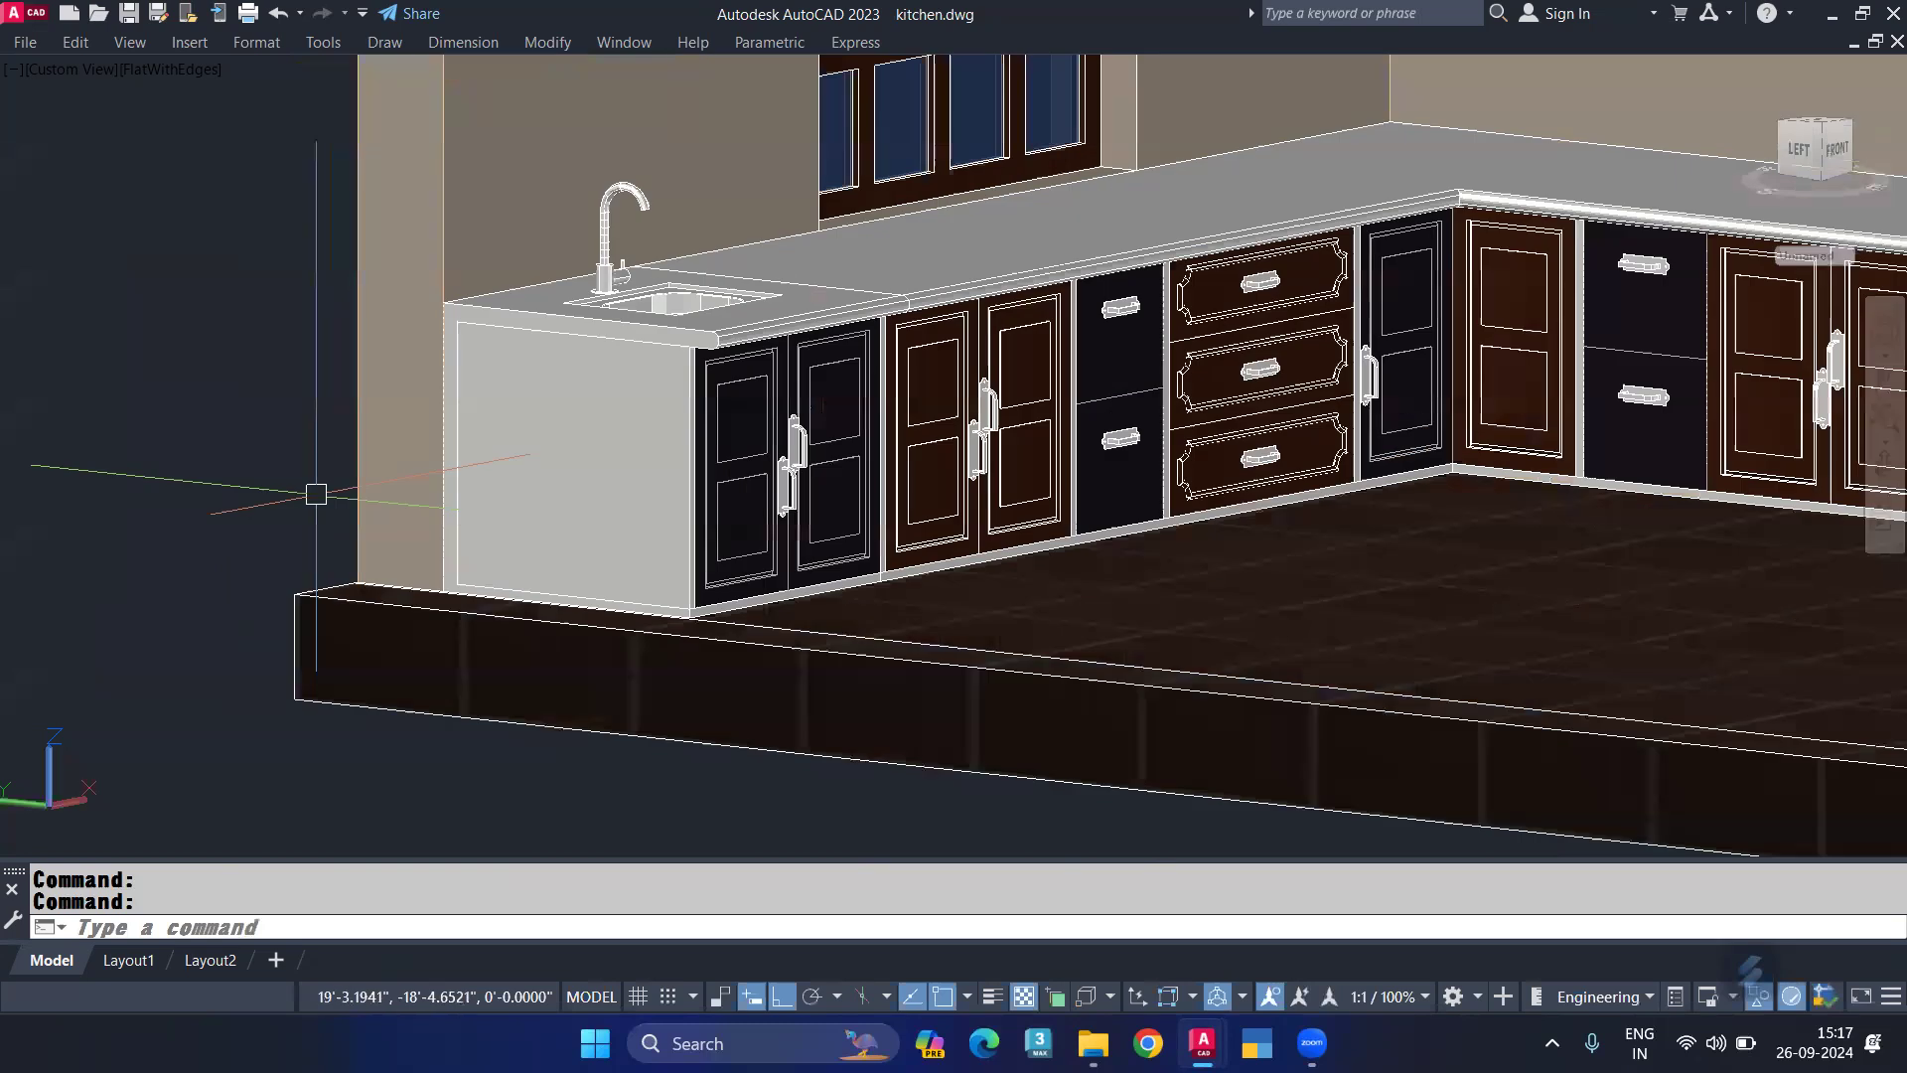
Step: Measure the sink cabinet's 2'-9" height with DIST from the countertop corner to the base
{"action": "scroll", "coordinate": [316, 493], "scroll_direction": "up", "scroll_amount": 3}
{"action": "type", "text": "di"}
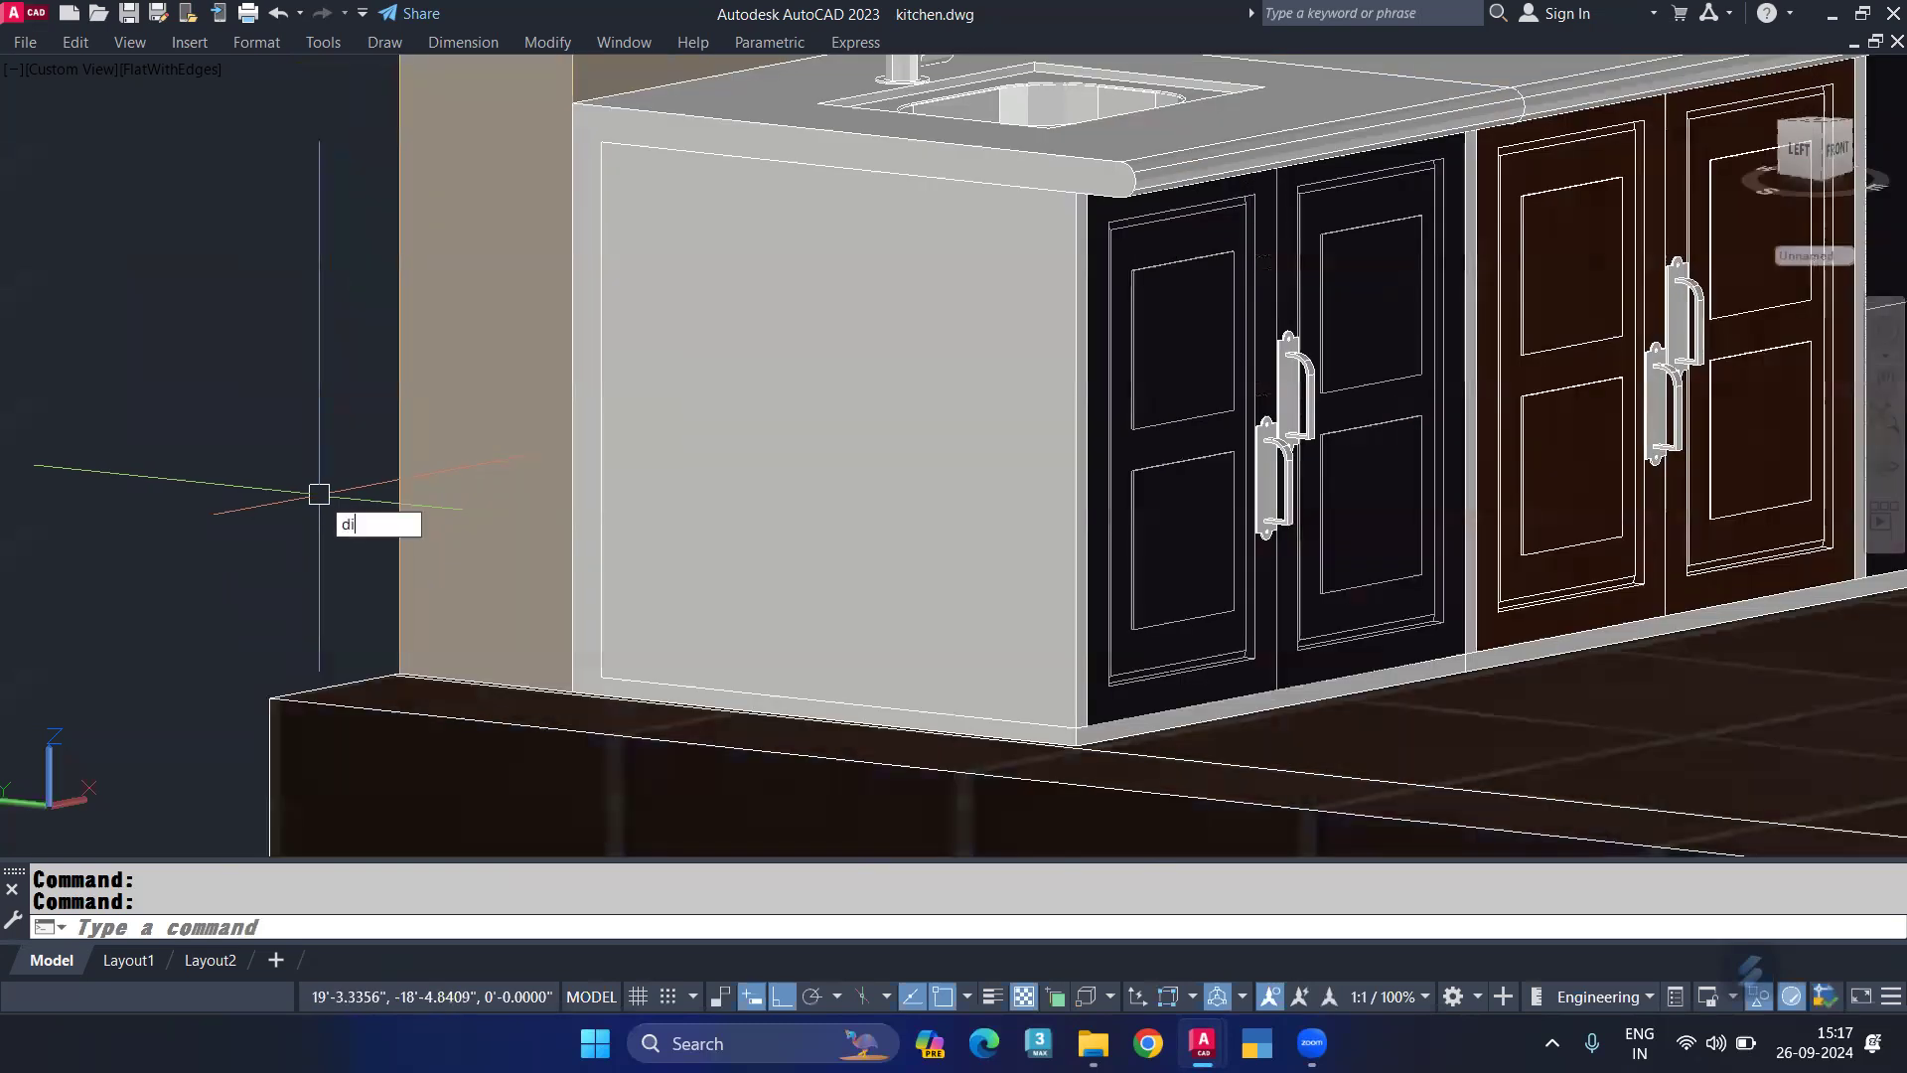
{"action": "key", "text": "Return"}
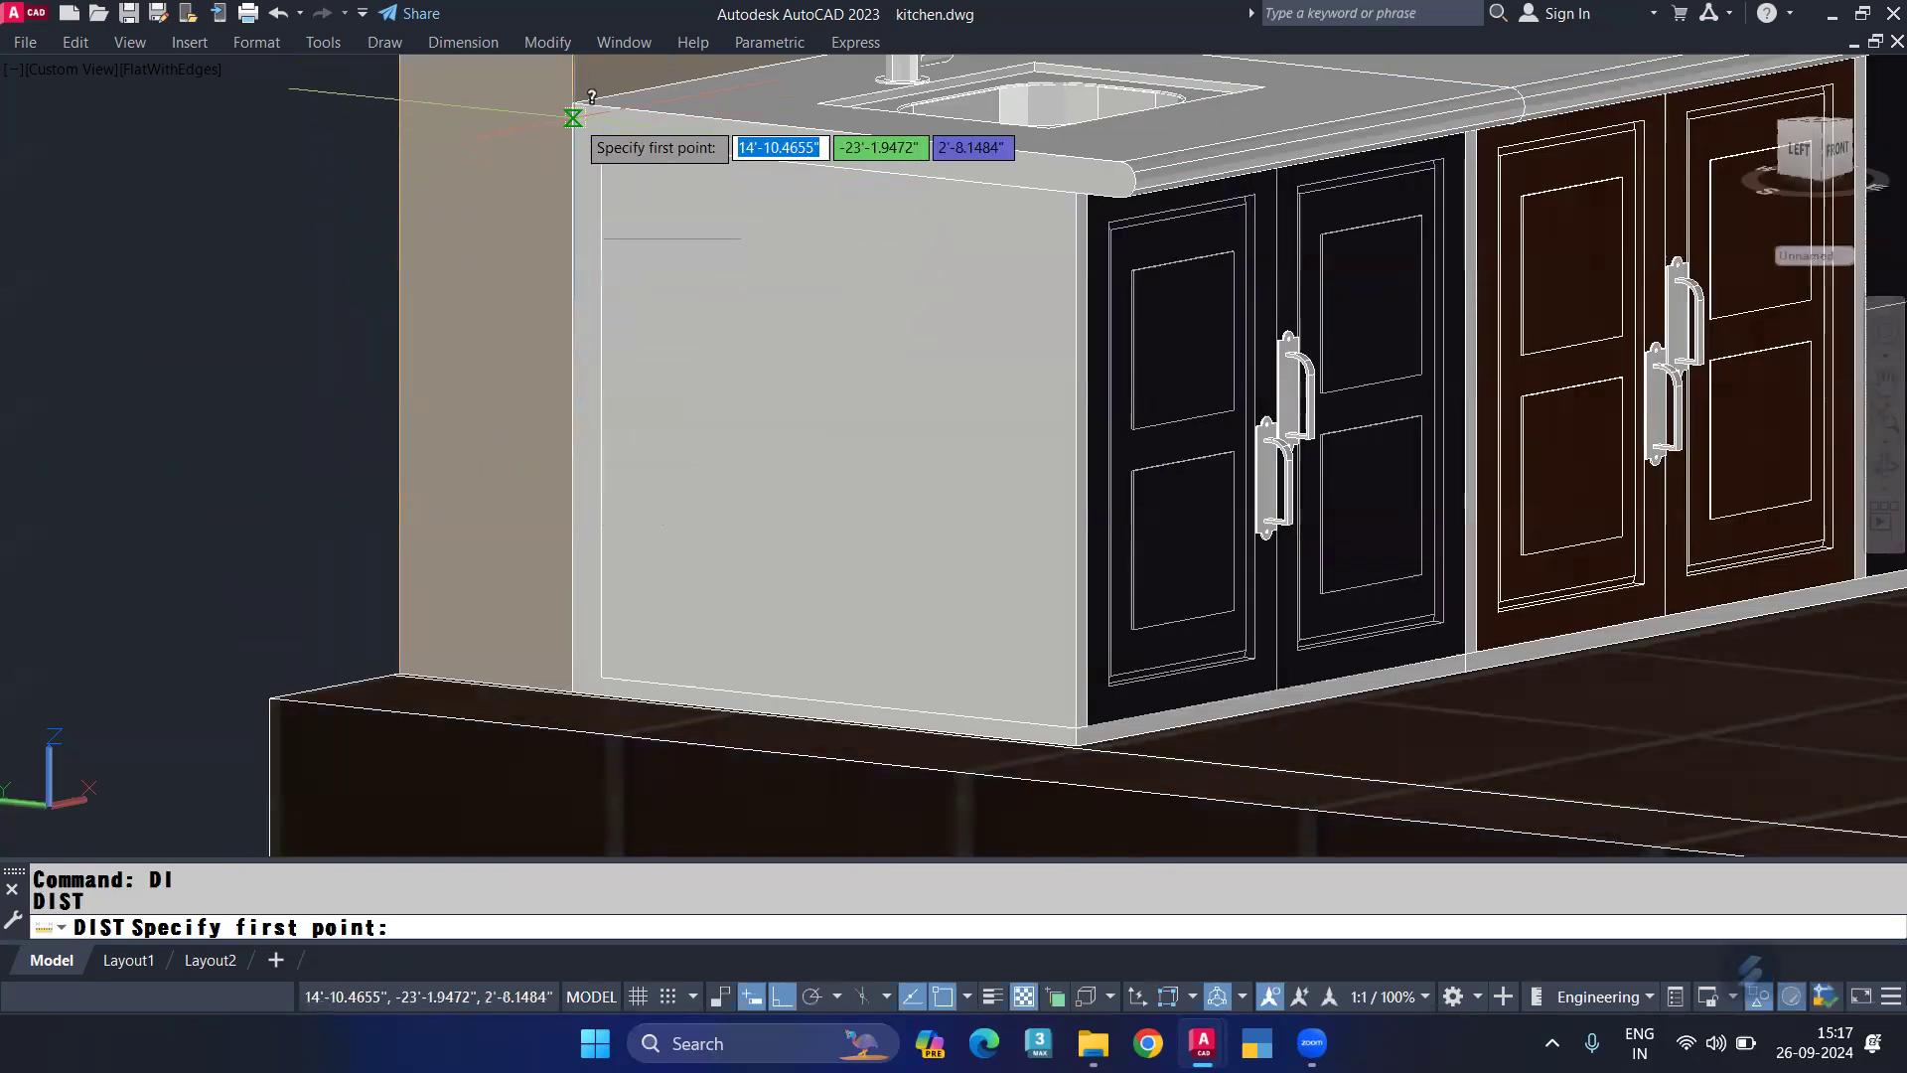
{"action": "left_click", "coordinate": [574, 102]}
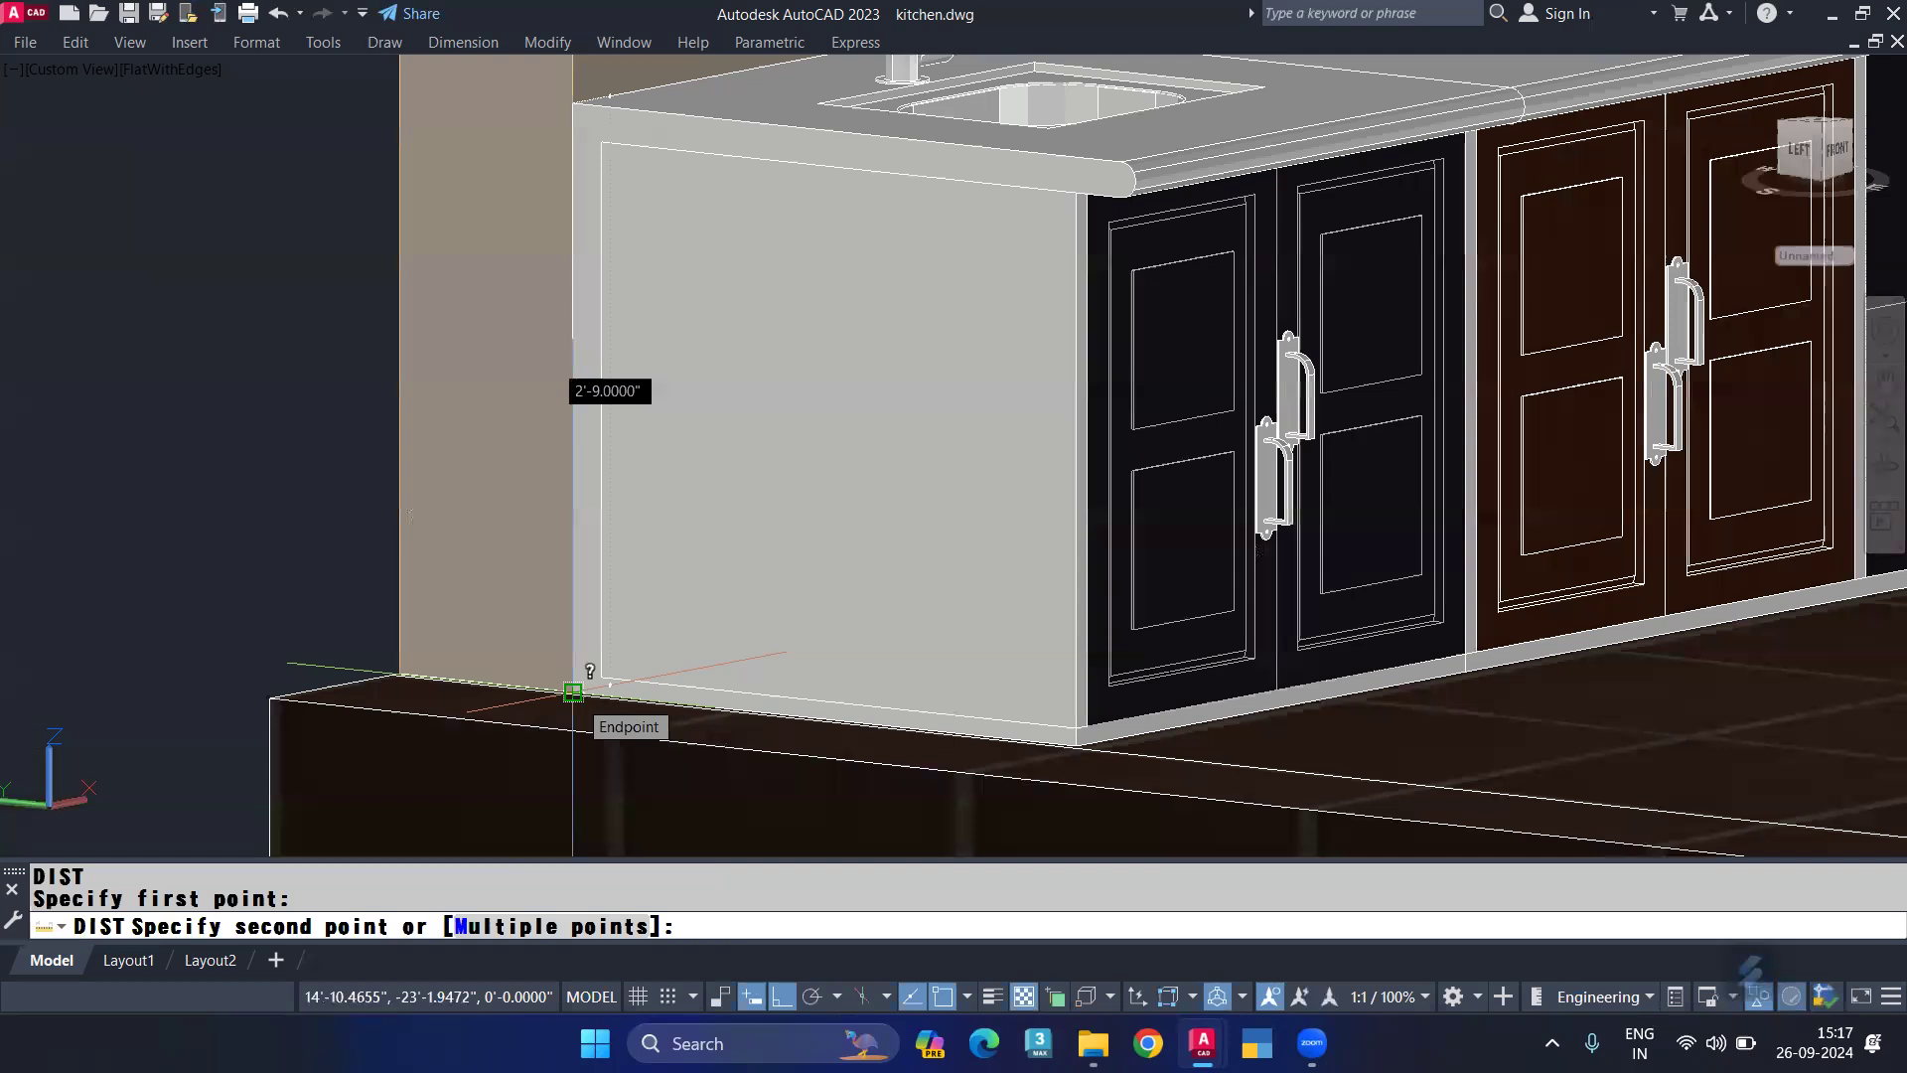
{"action": "scroll", "coordinate": [576, 675], "scroll_direction": "down", "scroll_amount": 4}
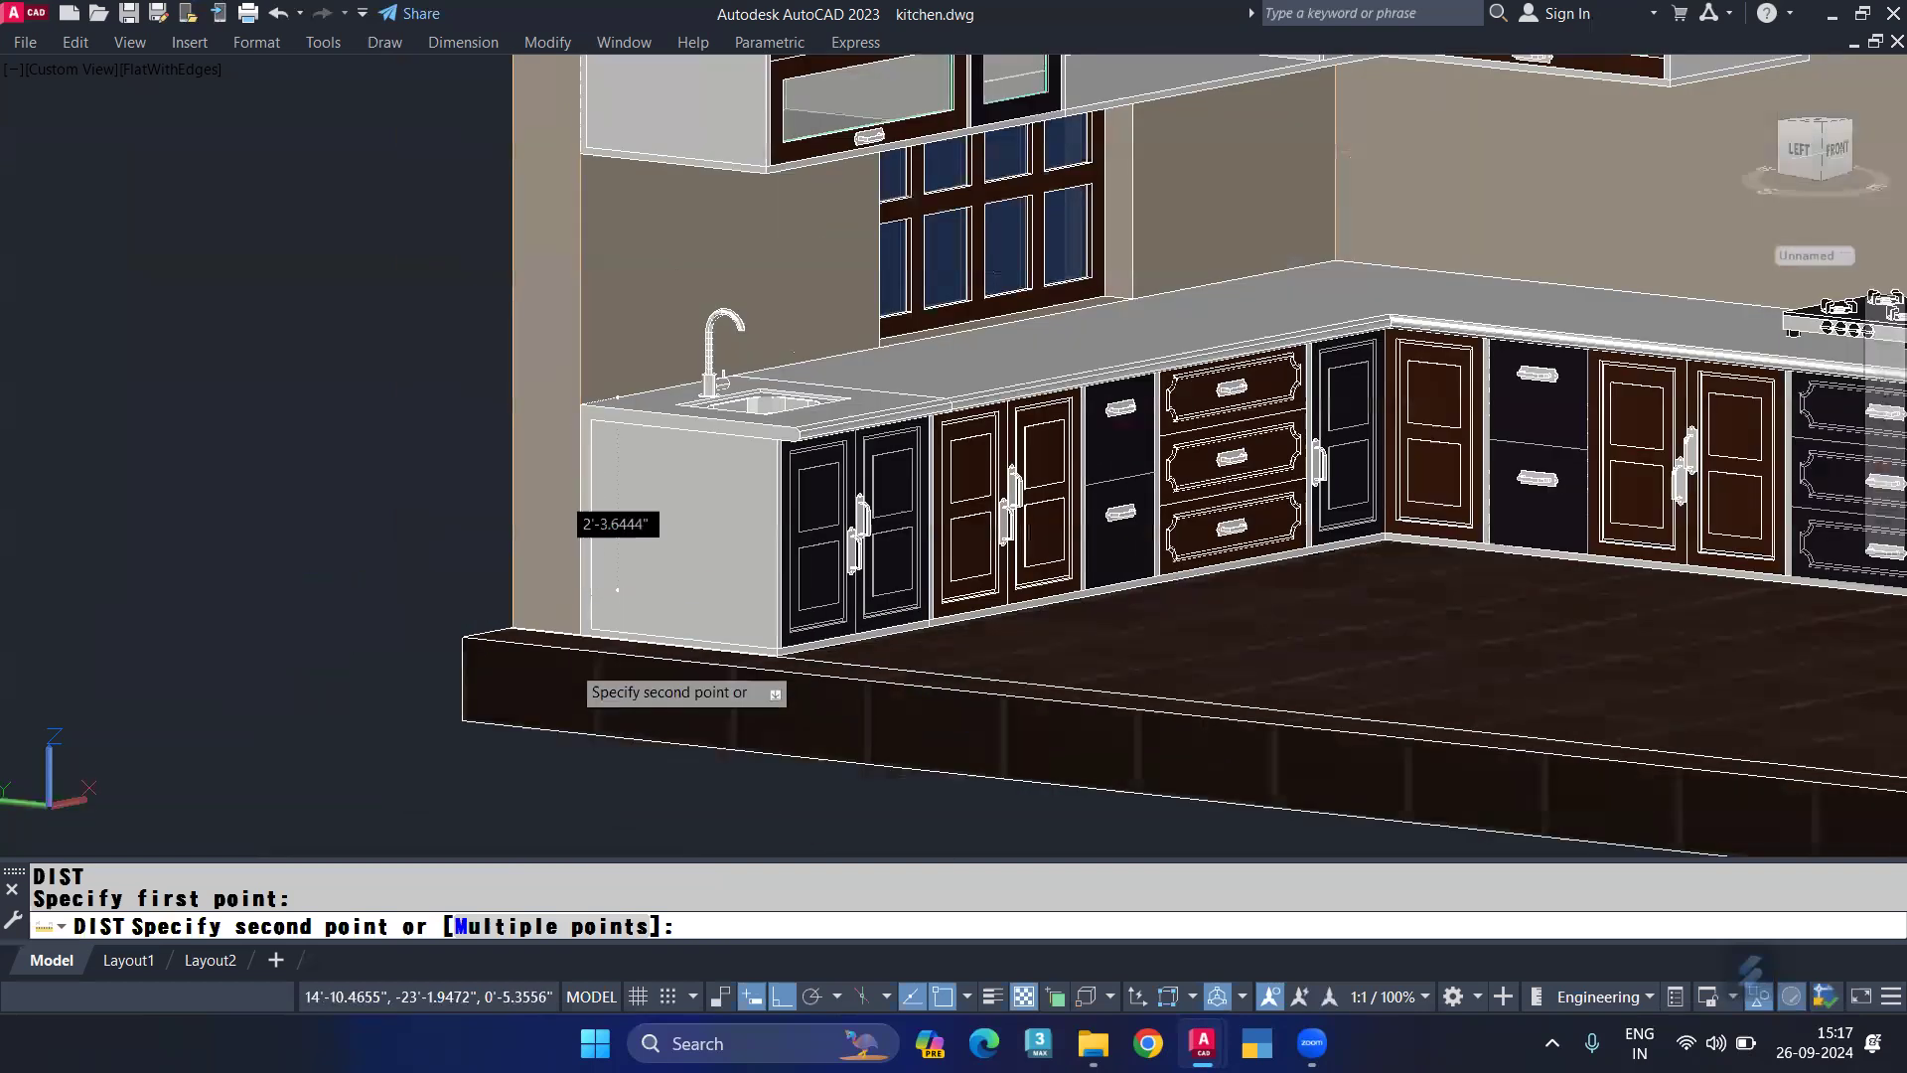
{"action": "left_click", "coordinate": [758, 579]}
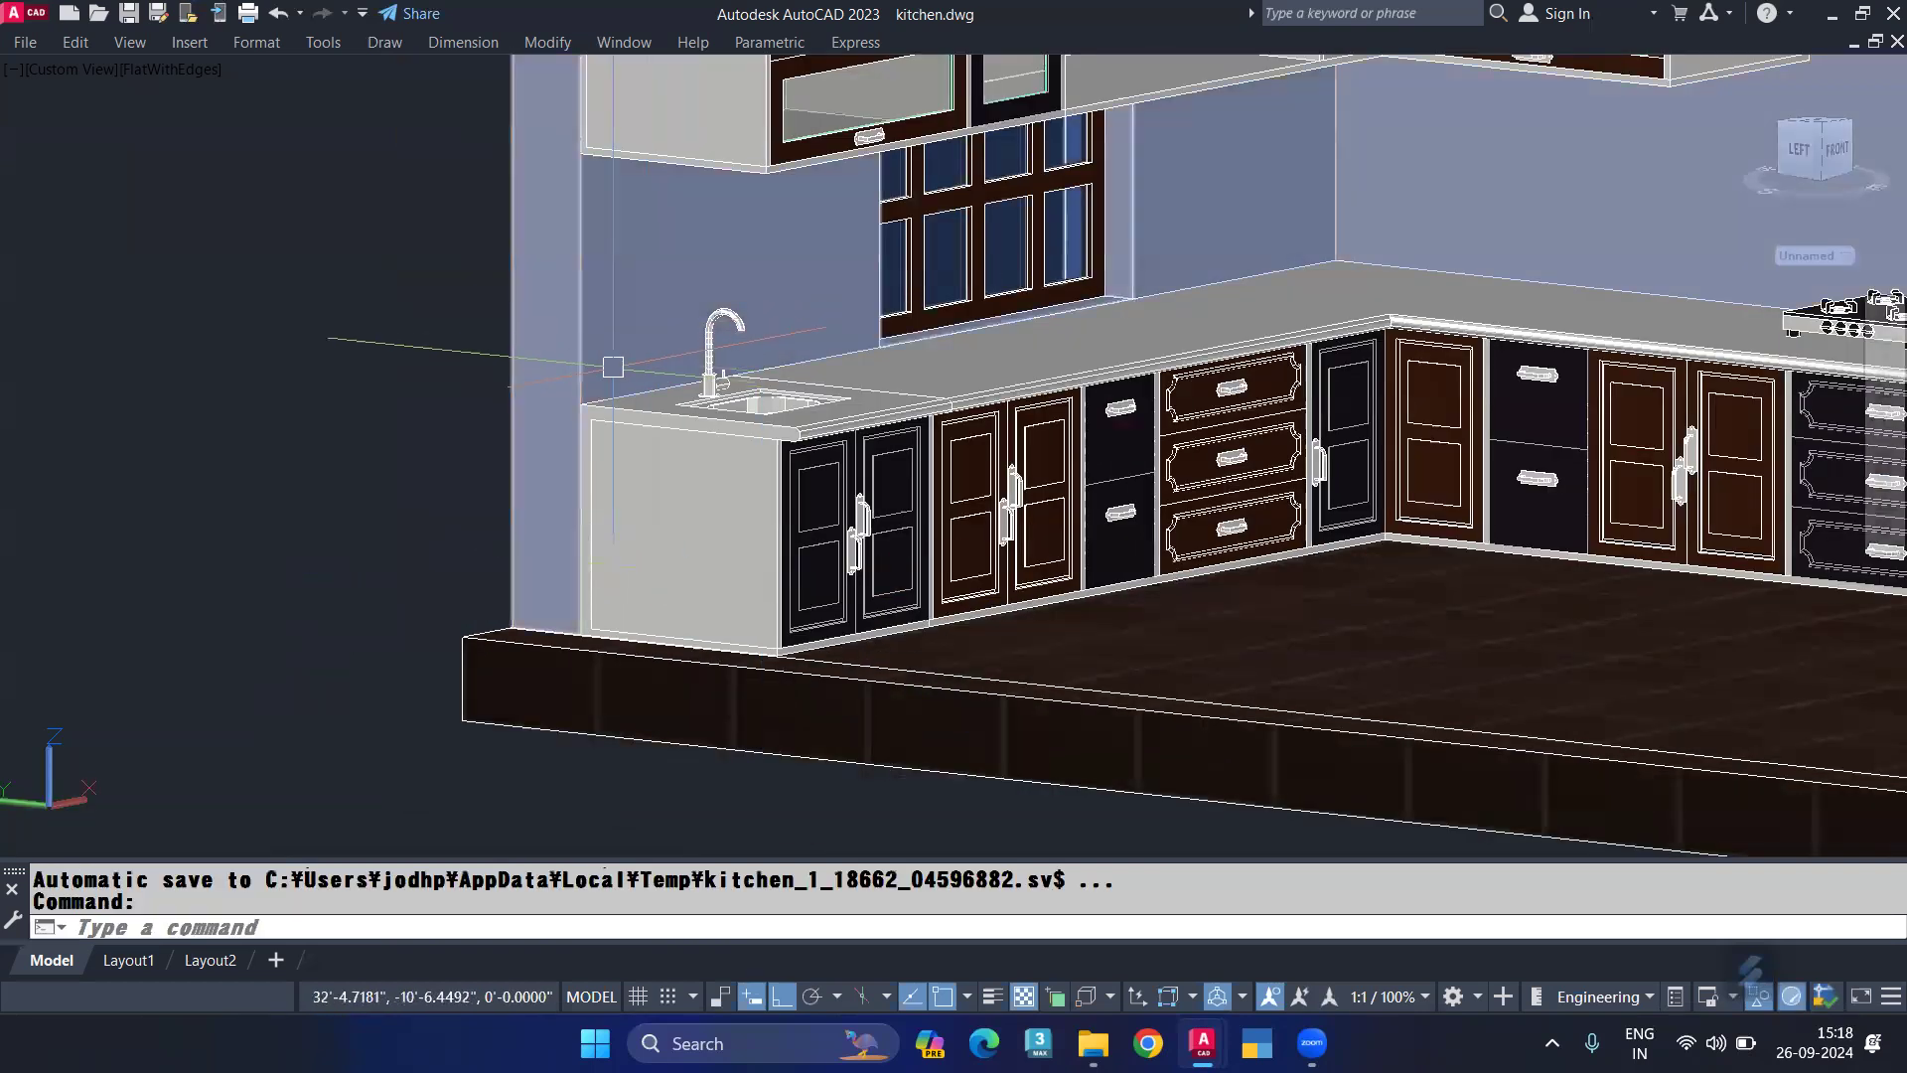
Step: Start a second DIST at the countertop's back corner, preview about 3'-2", then cancel
{"action": "scroll", "coordinate": [613, 367], "scroll_direction": "up", "scroll_amount": 3}
{"action": "scroll", "coordinate": [556, 407], "scroll_direction": "up", "scroll_amount": 2}
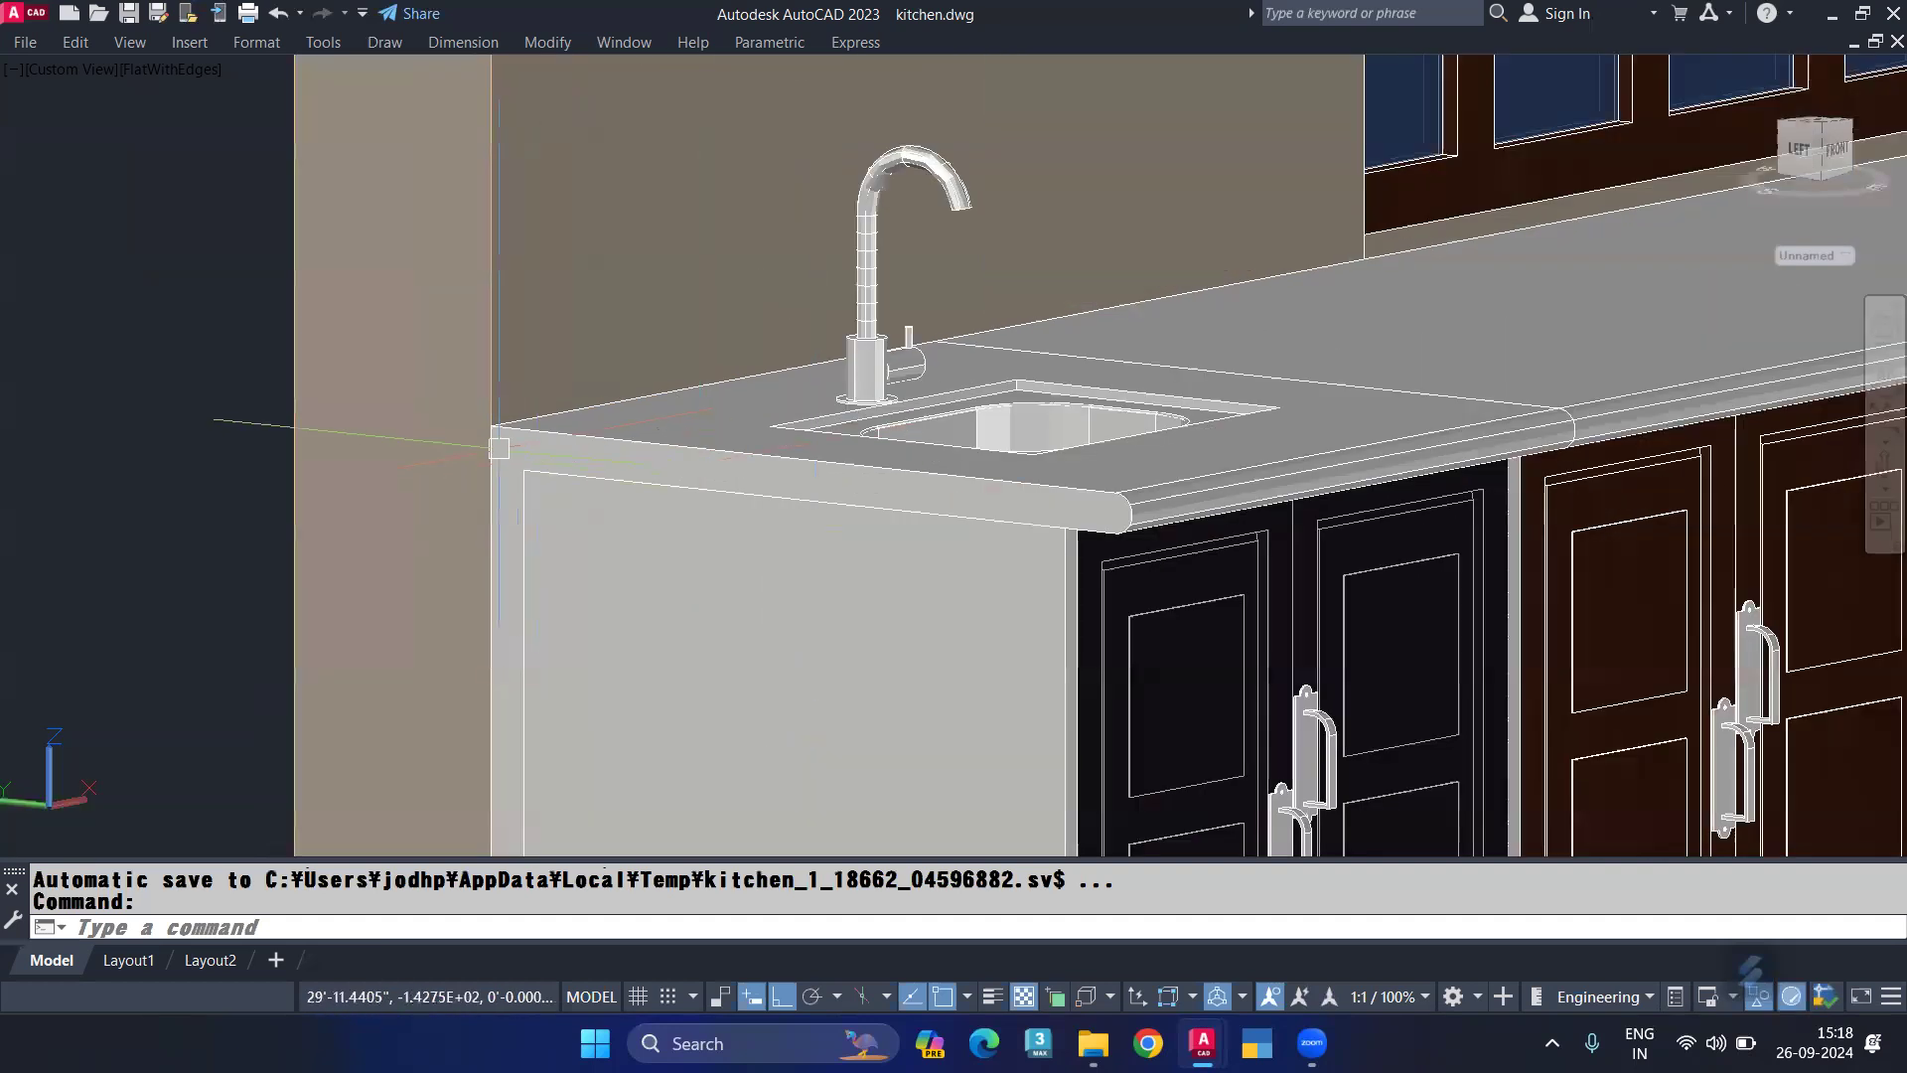
{"action": "key", "text": "Return"}
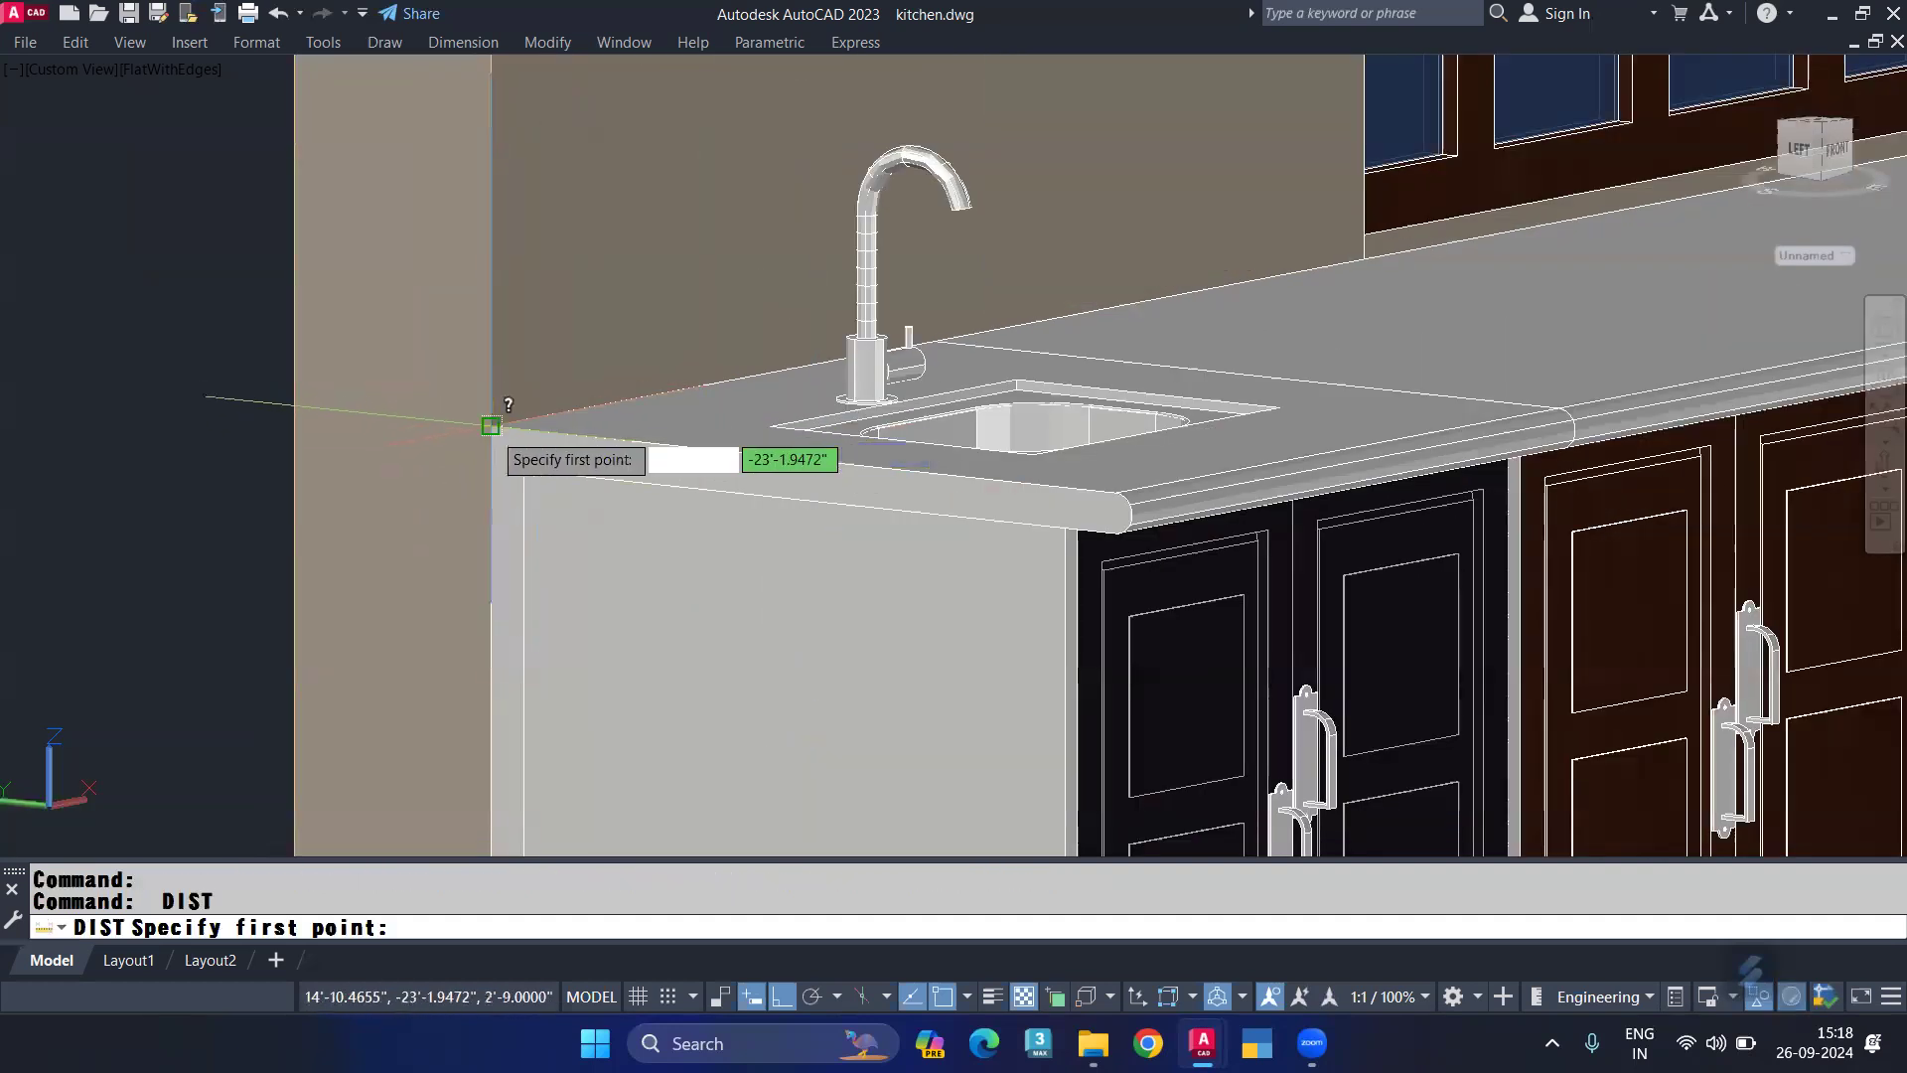
{"action": "left_click", "coordinate": [491, 425]}
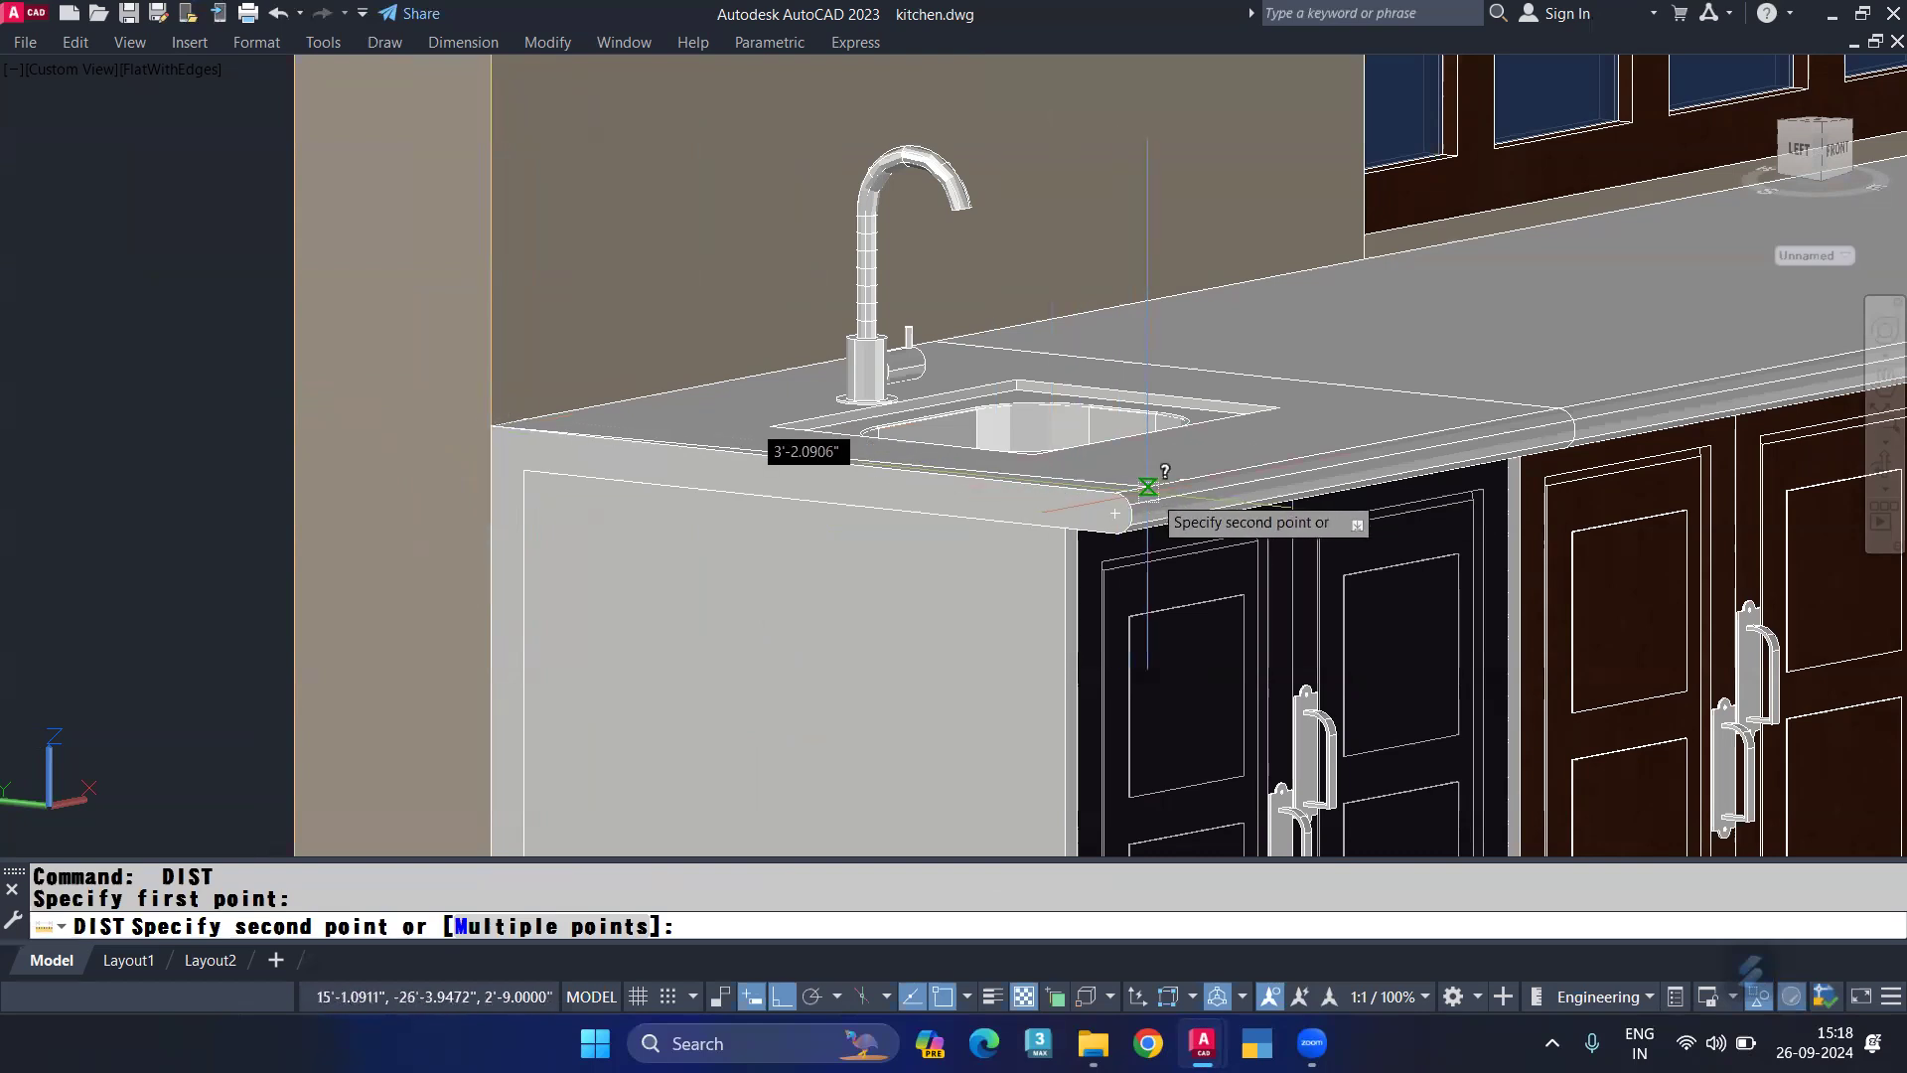
{"action": "scroll", "coordinate": [1103, 491], "scroll_direction": "up", "scroll_amount": 4}
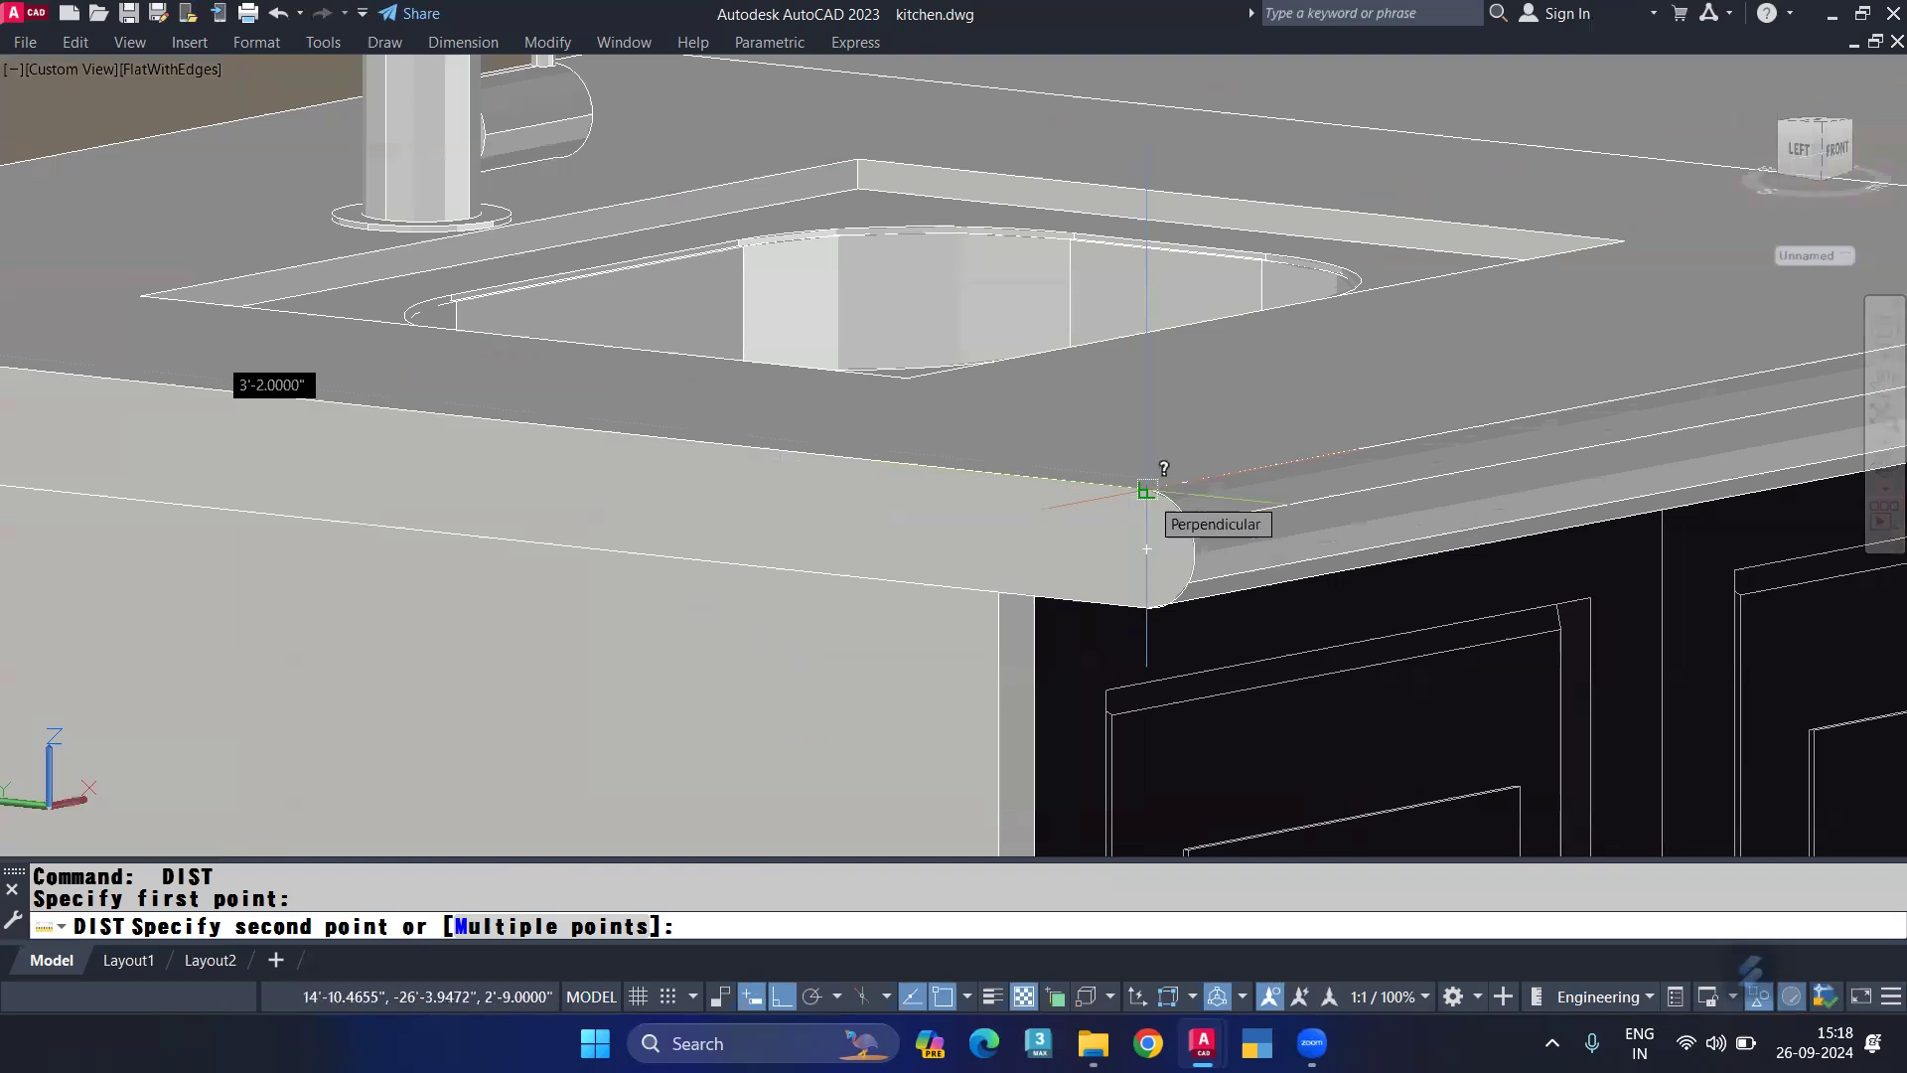
{"action": "scroll", "coordinate": [1146, 537], "scroll_direction": "down", "scroll_amount": 3}
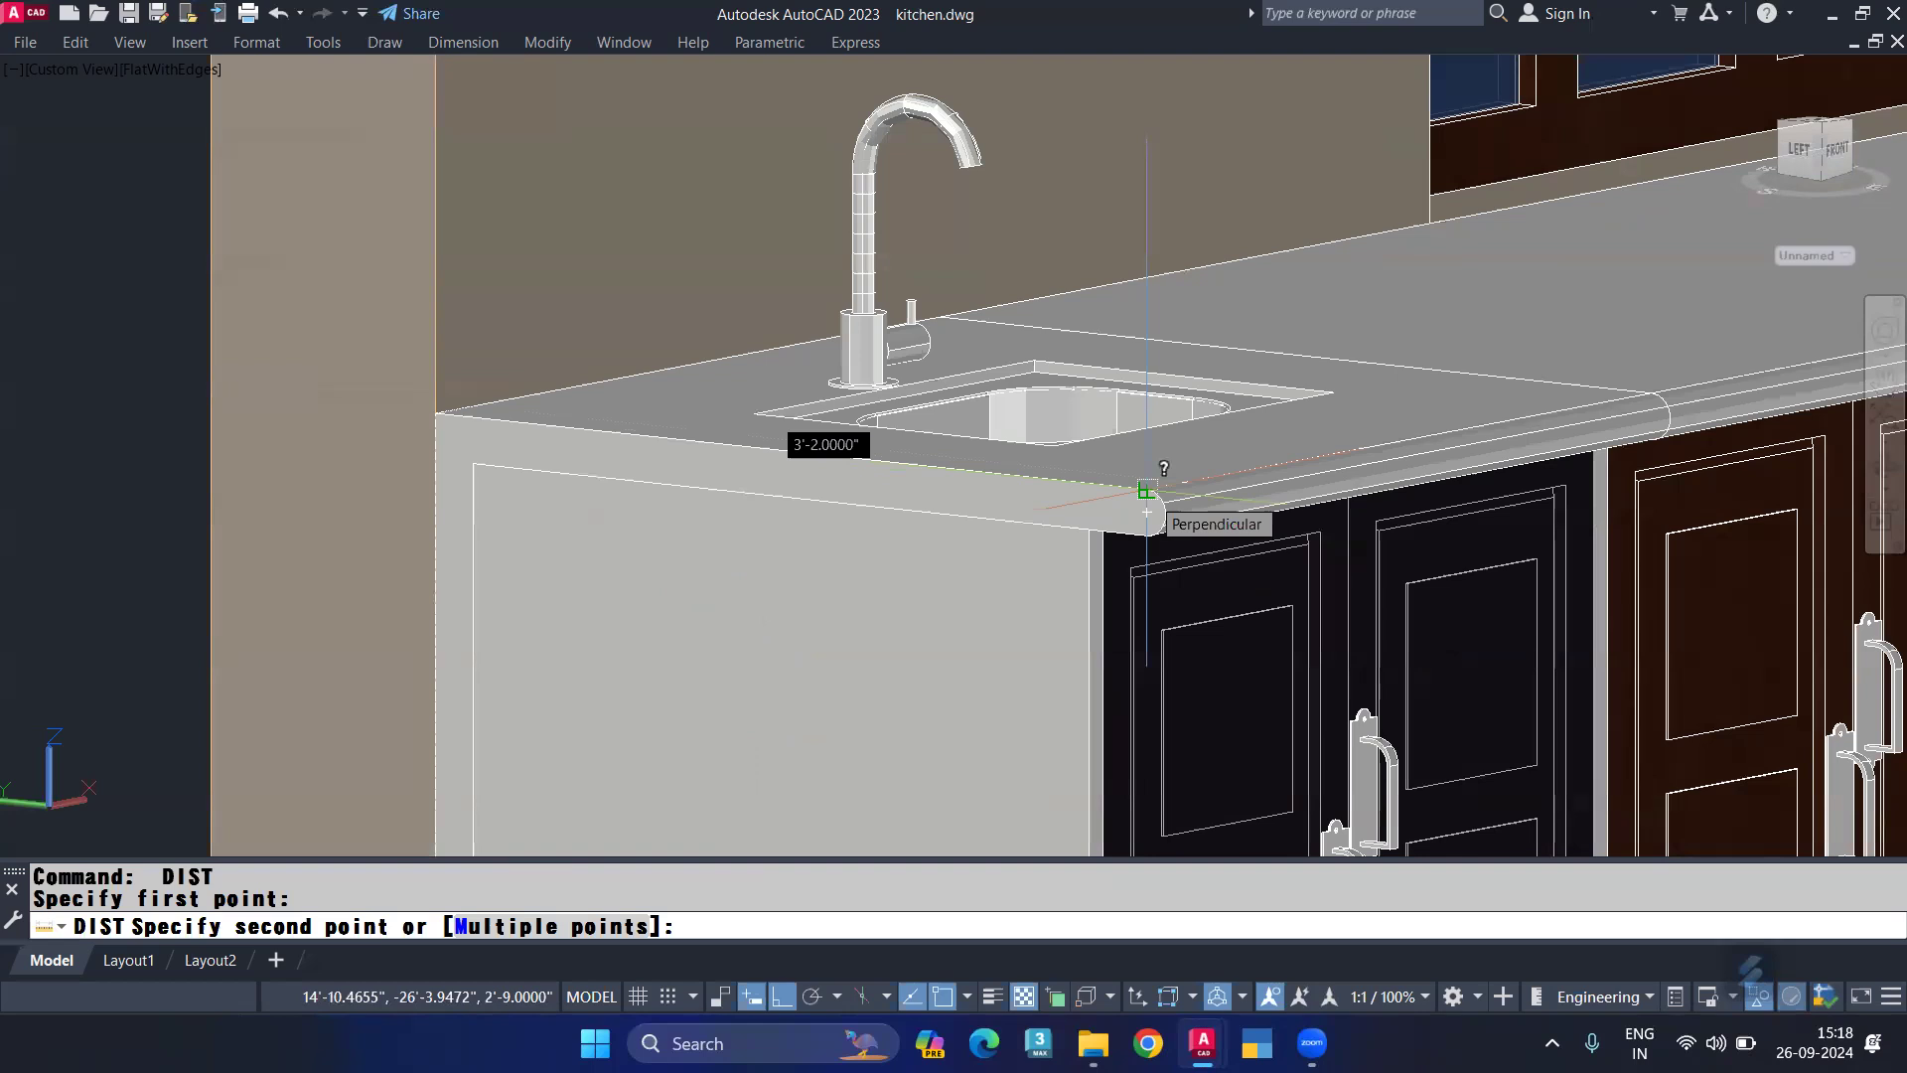
{"action": "key", "text": "Escape"}
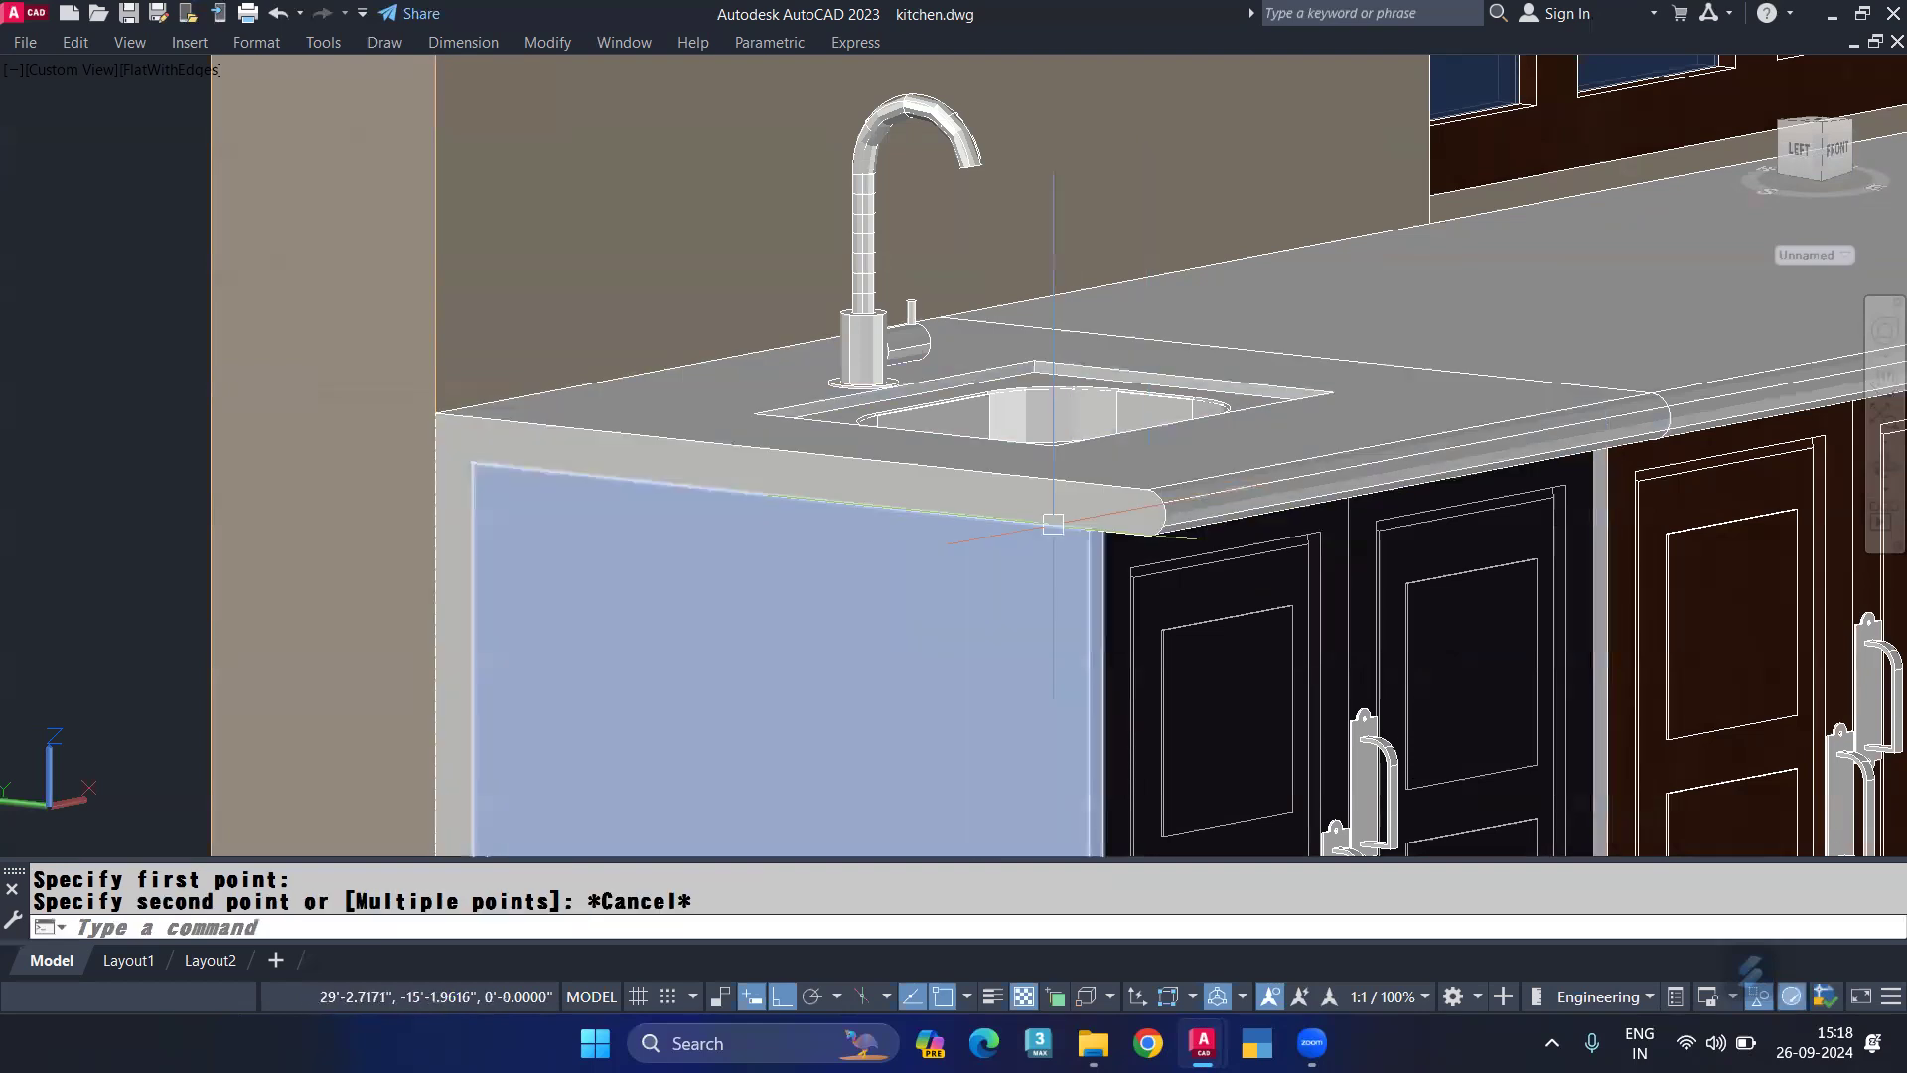
{"action": "scroll", "coordinate": [1092, 522], "scroll_direction": "down", "scroll_amount": 3}
{"action": "scroll", "coordinate": [1033, 537], "scroll_direction": "down", "scroll_amount": 3}
{"action": "scroll", "coordinate": [1271, 433], "scroll_direction": "up", "scroll_amount": 1}
{"action": "scroll", "coordinate": [1090, 484], "scroll_direction": "up", "scroll_amount": 4}
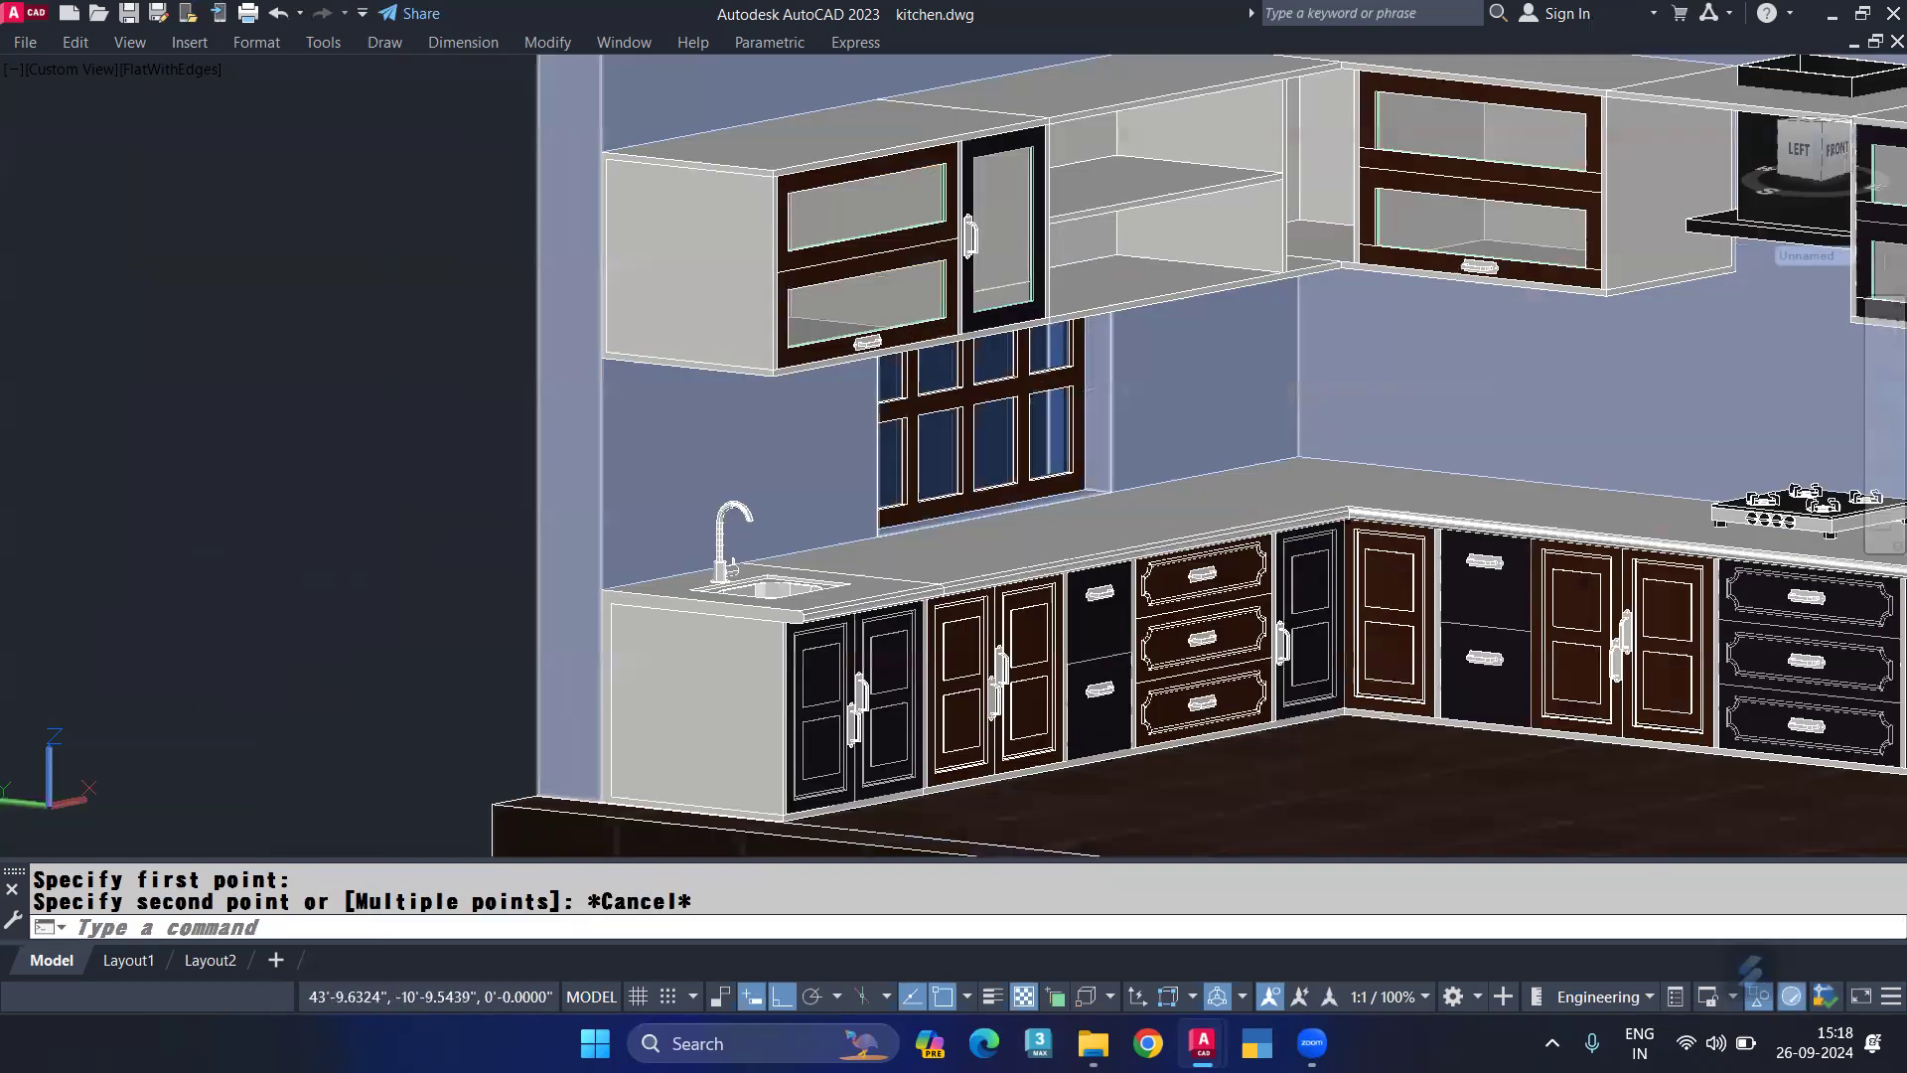
{"action": "middle_click_drag", "start_coordinate": [1177, 469], "coordinate": [1105, 493]}
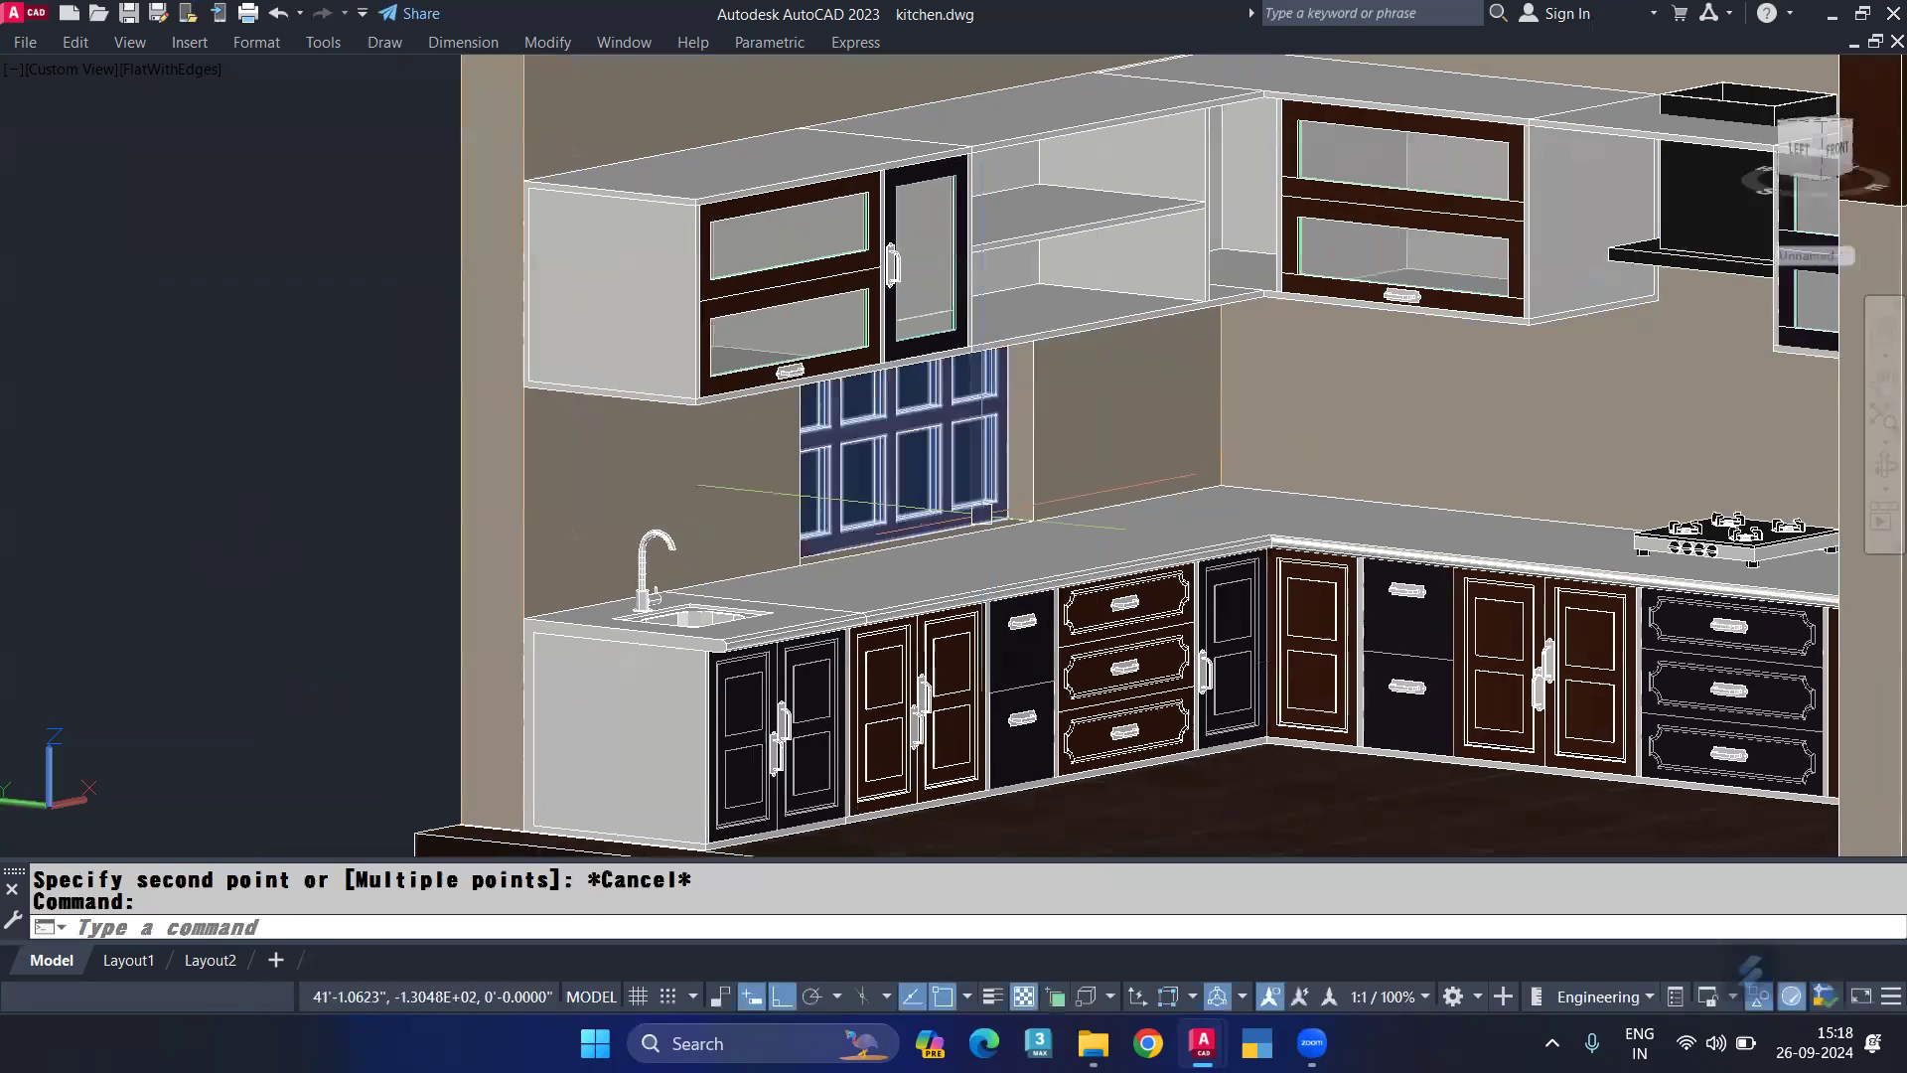
{"action": "scroll", "coordinate": [978, 534], "scroll_direction": "up", "scroll_amount": 2}
{"action": "scroll", "coordinate": [978, 534], "scroll_direction": "up", "scroll_amount": 4}
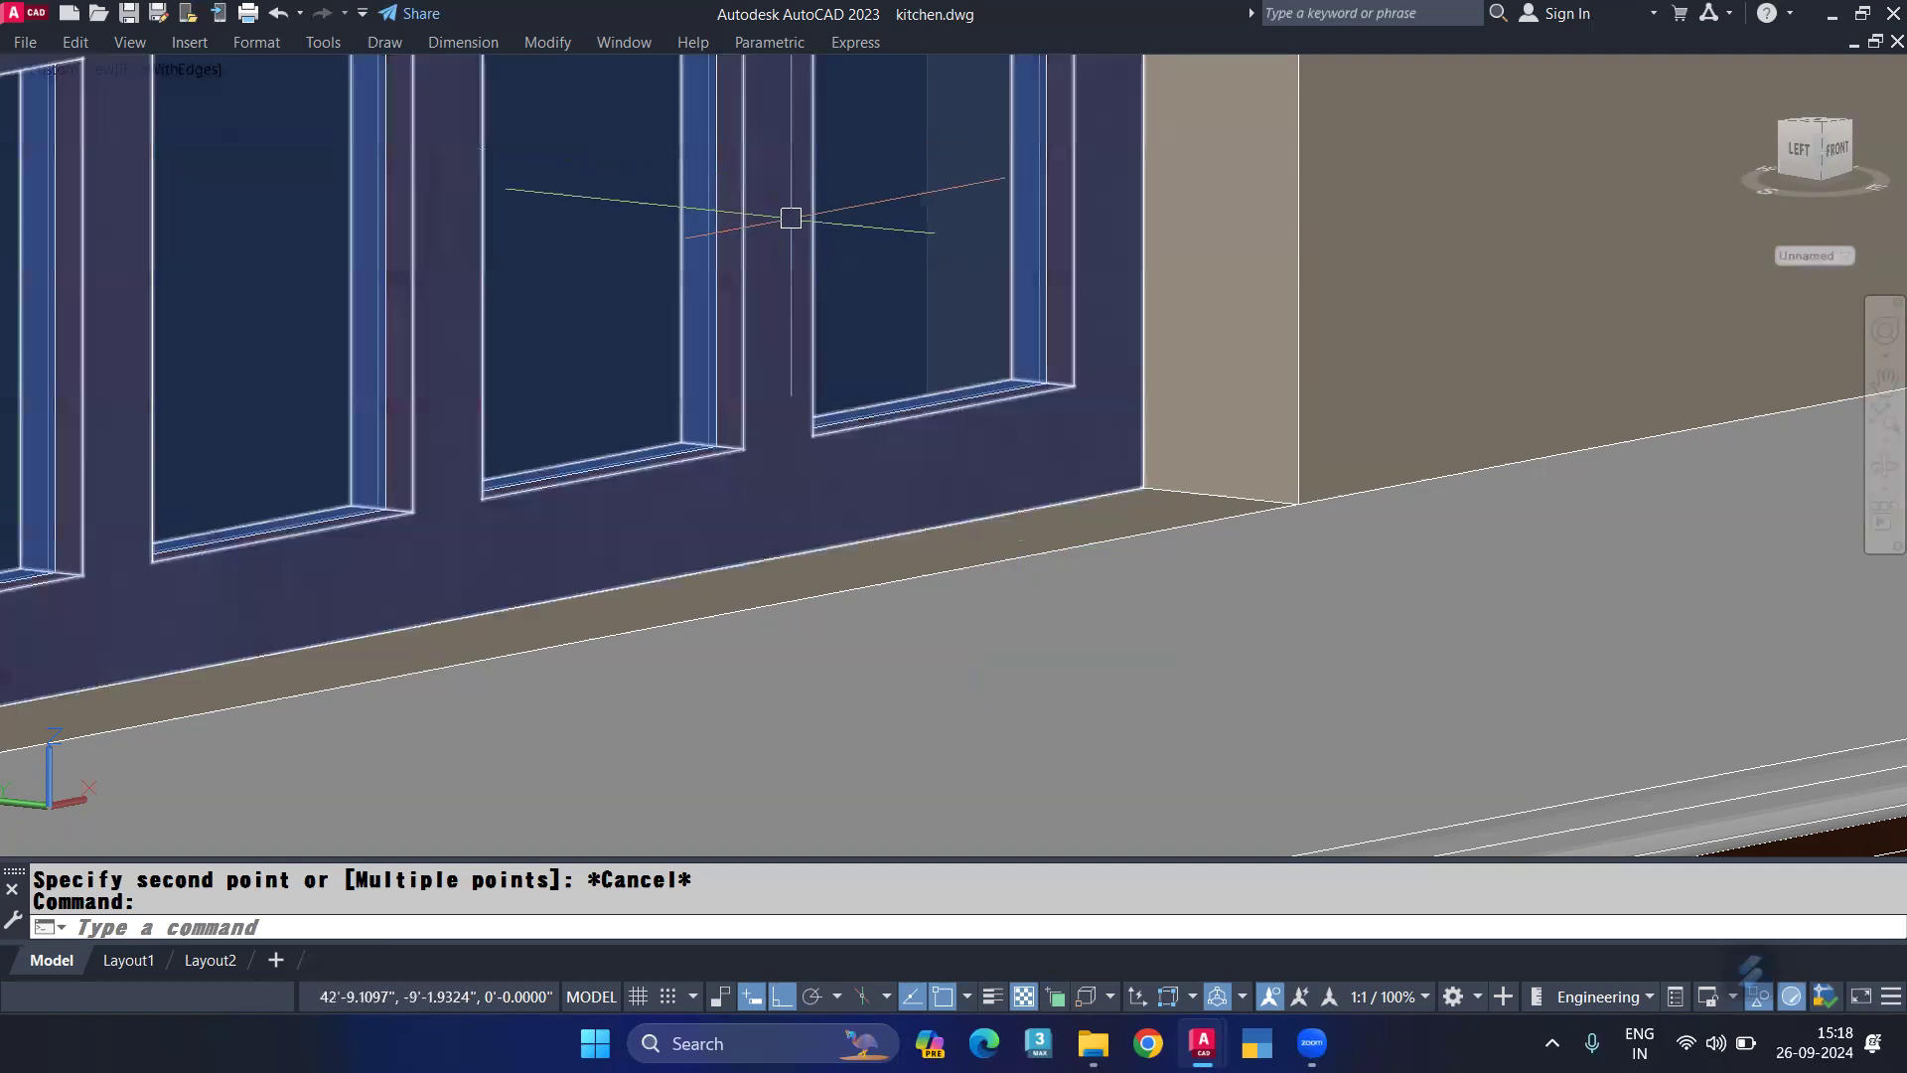
{"action": "scroll", "coordinate": [794, 298], "scroll_direction": "down", "scroll_amount": 5}
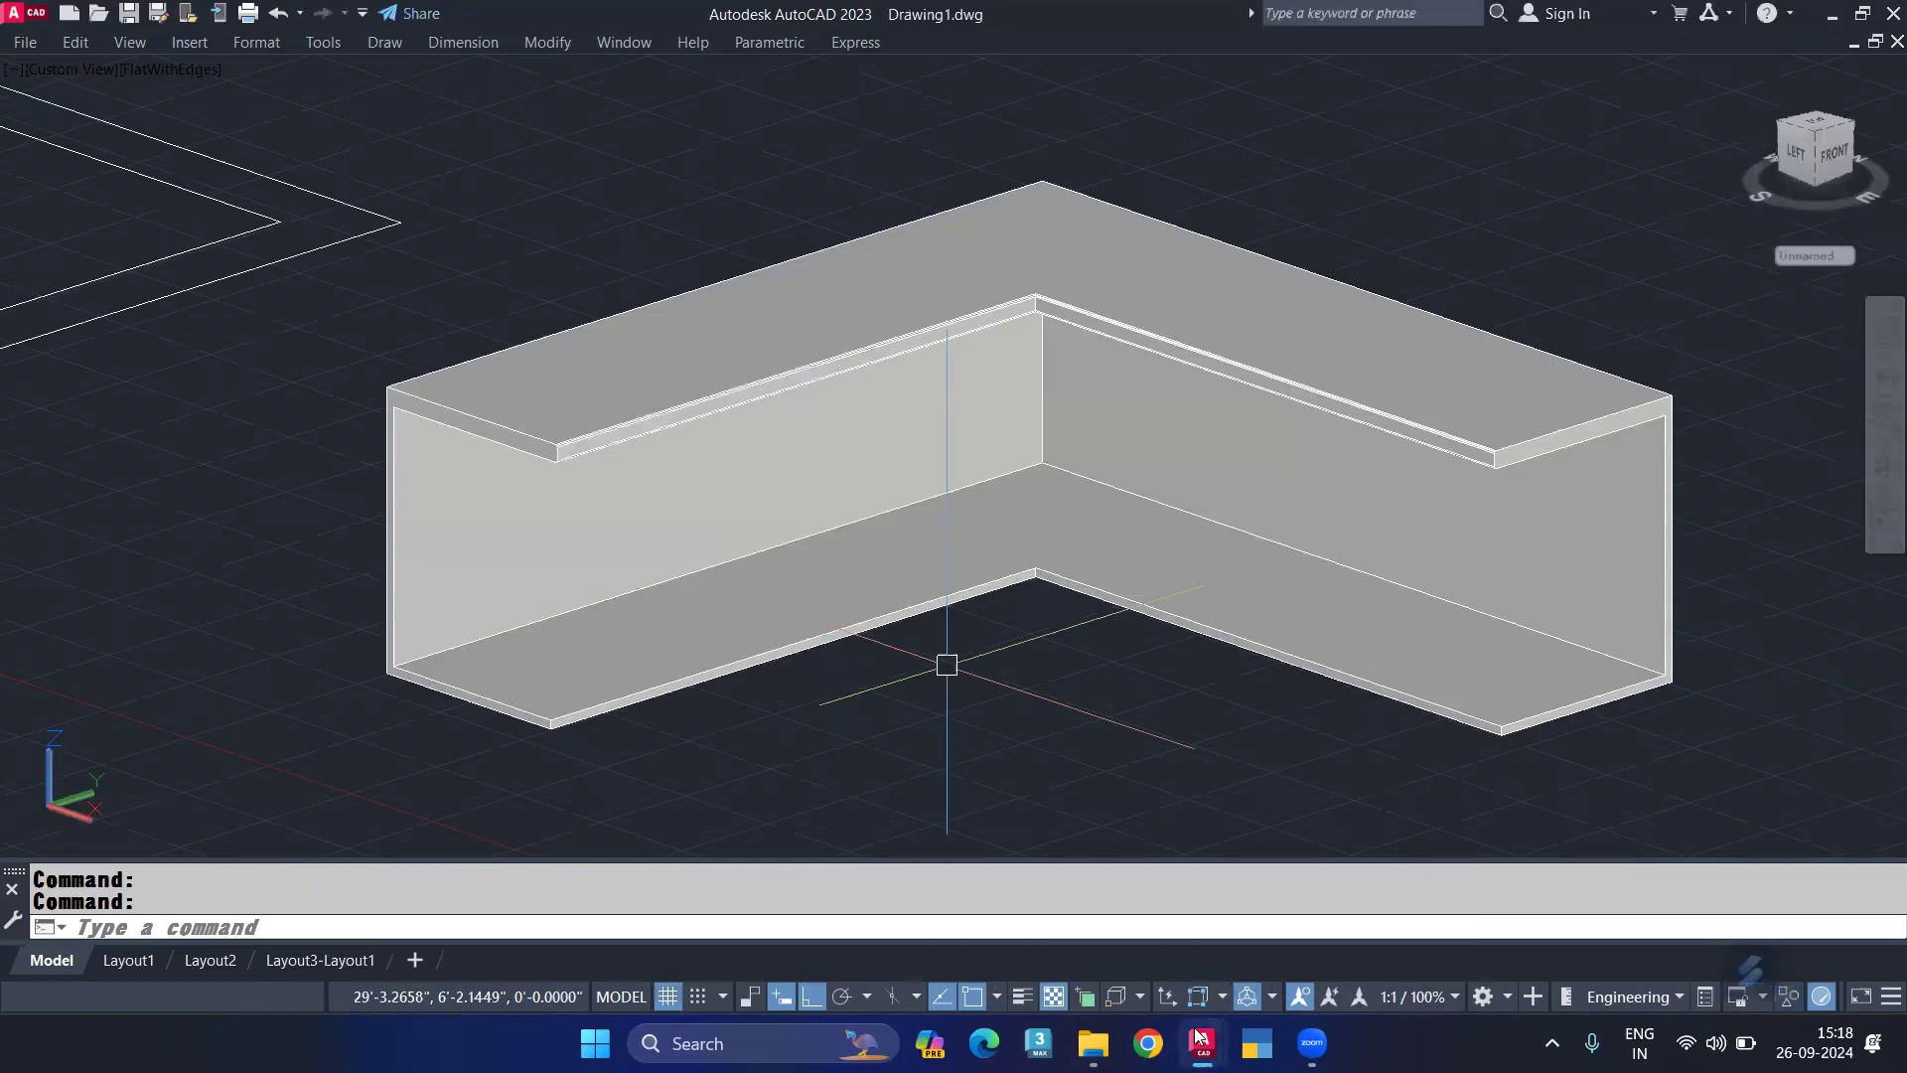
{"action": "mouse_move", "coordinate": [1201, 1043]}
{"action": "left_click", "coordinate": [1280, 947]}
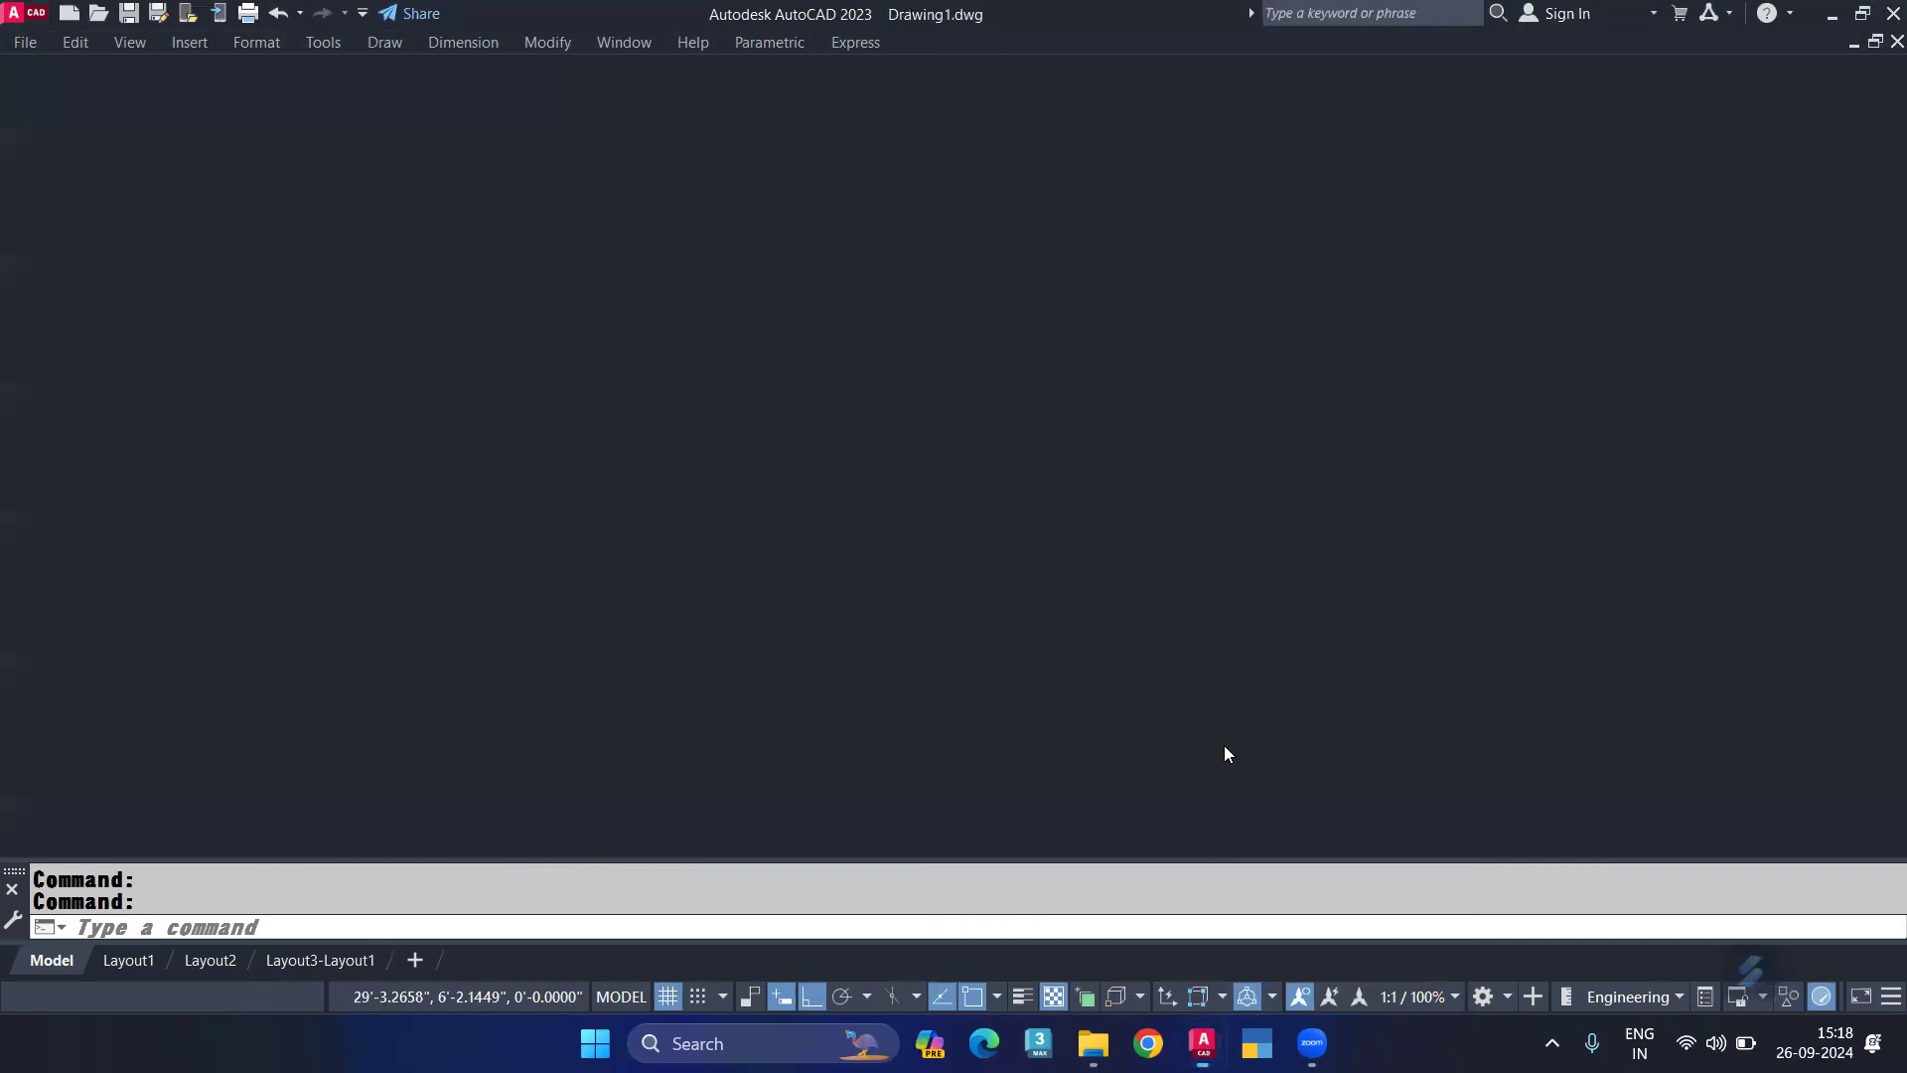
{"action": "scroll", "coordinate": [1281, 397], "scroll_direction": "down", "scroll_amount": 5}
{"action": "scroll", "coordinate": [1281, 397], "scroll_direction": "down", "scroll_amount": 2}
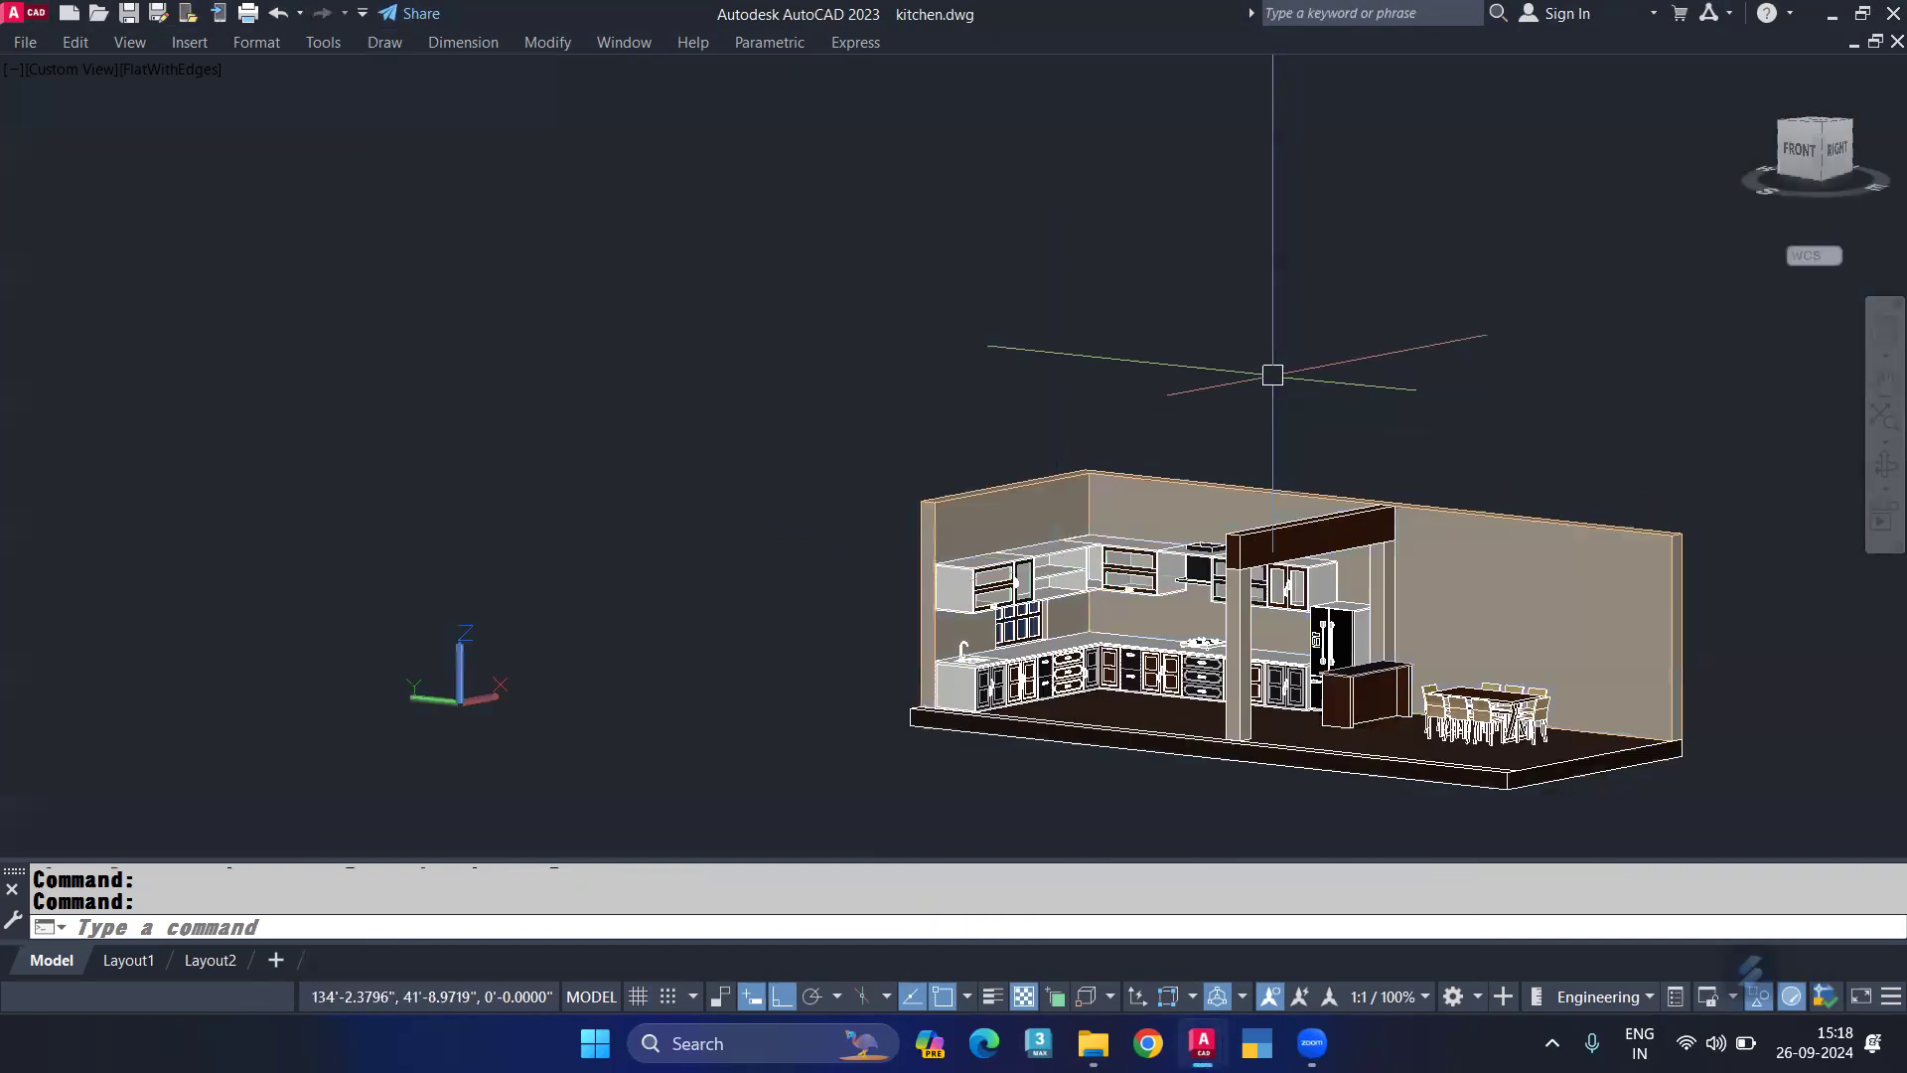
Step: Show the kitchen as a top plan view in the 2D Wireframe visual style
{"action": "type", "text": "plan"}
{"action": "key", "text": "Escape"}
{"action": "type", "text": "plan"}
{"action": "key", "text": "Return"}
{"action": "key", "text": "Return"}
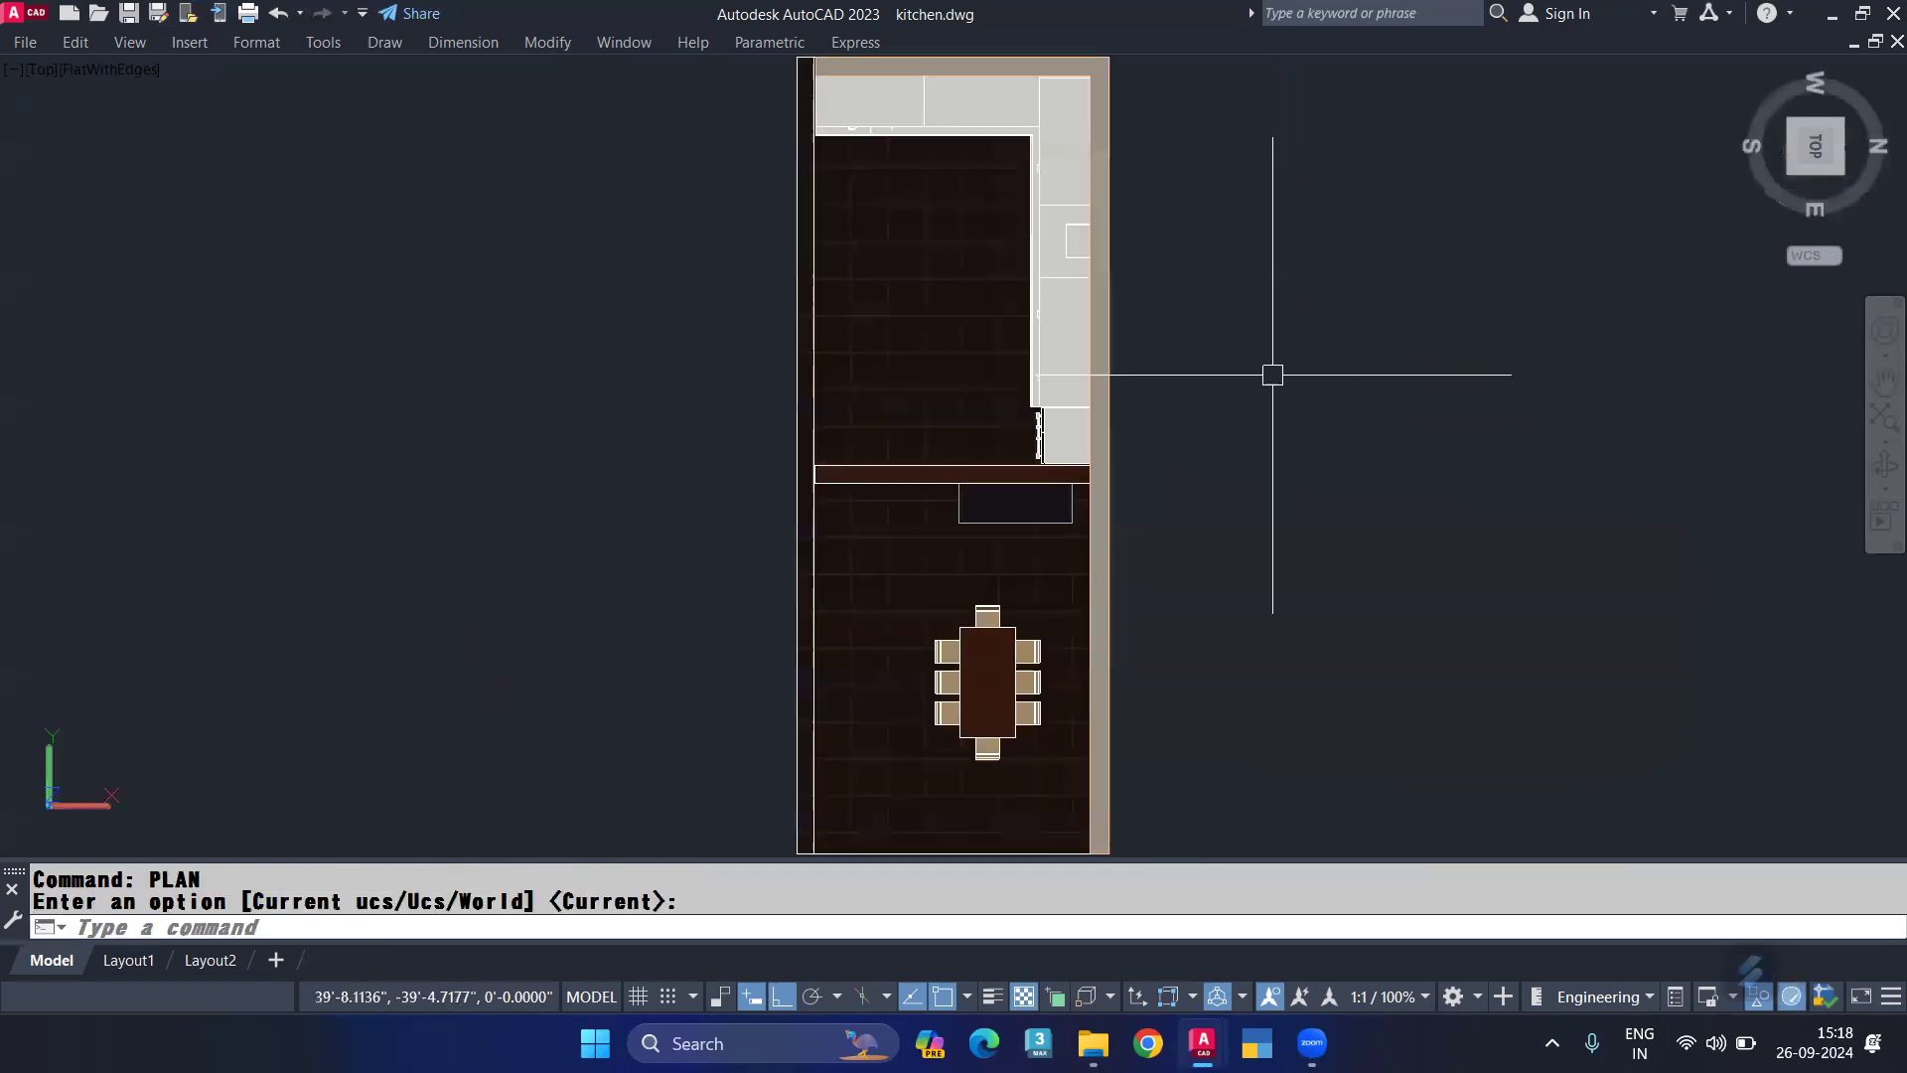
{"action": "type", "text": "vs"}
{"action": "key", "text": "Escape"}
{"action": "type", "text": "vs"}
{"action": "key", "text": "Return"}
{"action": "type", "text": "2"}
{"action": "key", "text": "Return"}
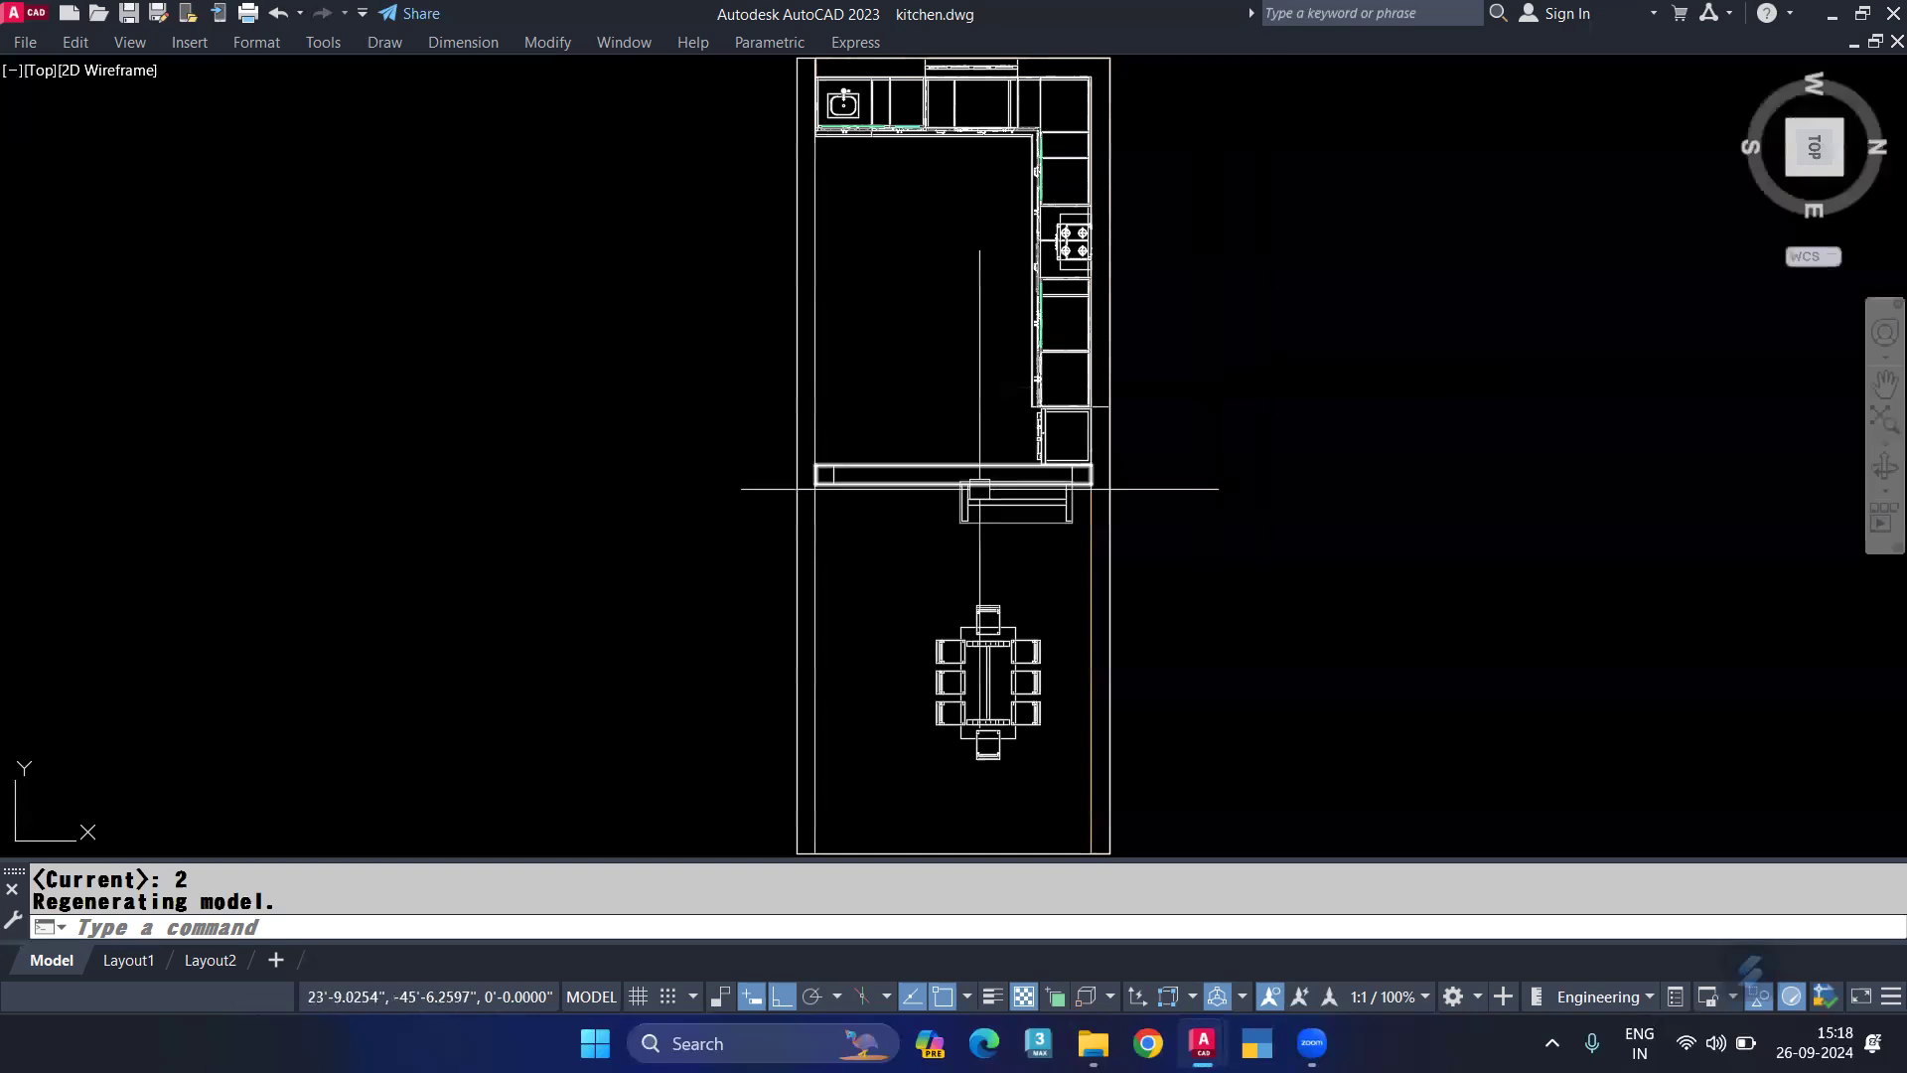
Step: Zoom and pan to the top-left counter and start a DIST measurement
{"action": "scroll", "coordinate": [716, 354], "scroll_direction": "up", "scroll_amount": 2}
{"action": "scroll", "coordinate": [682, 234], "scroll_direction": "up", "scroll_amount": 3}
{"action": "scroll", "coordinate": [628, 354], "scroll_direction": "up", "scroll_amount": 2}
{"action": "middle_click_drag", "start_coordinate": [628, 355], "coordinate": [160, 397]}
{"action": "type", "text": "d"}
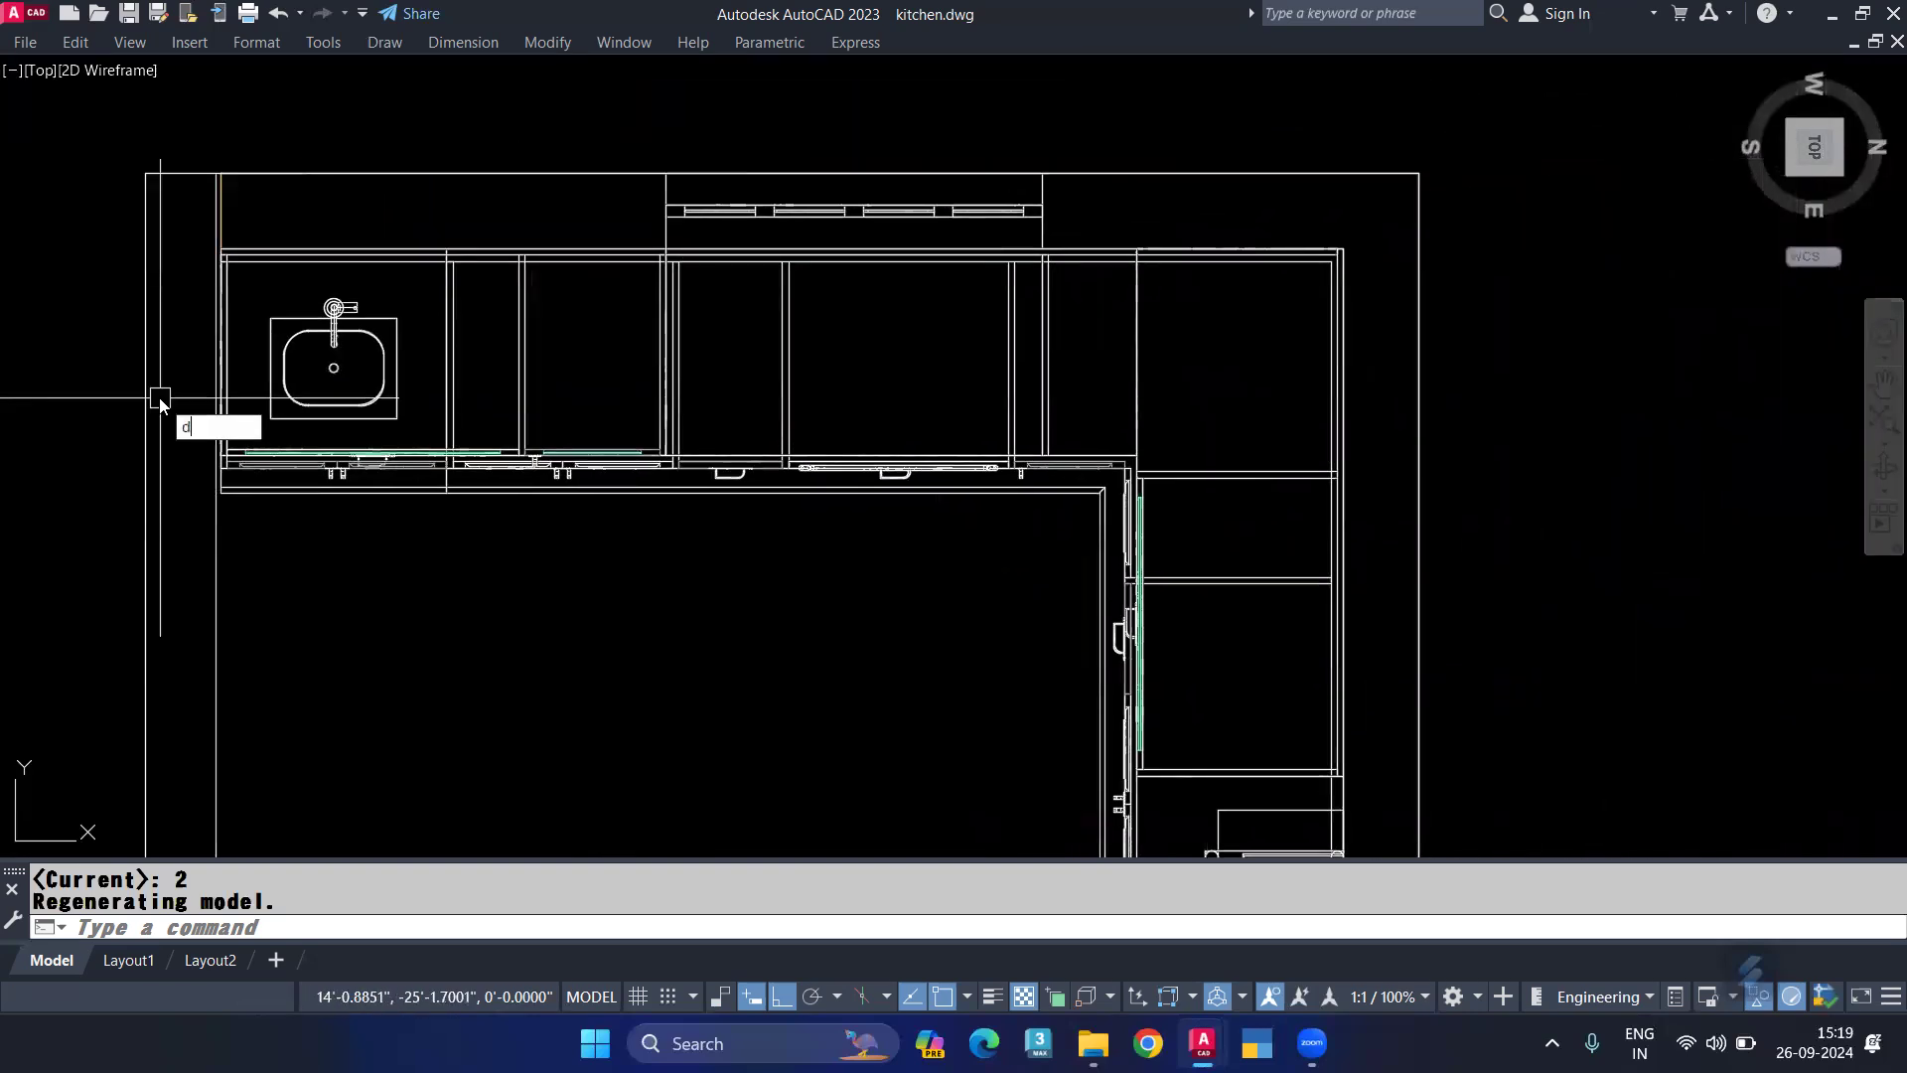
{"action": "type", "text": "i"}
{"action": "key", "text": "Return"}
Step: Set a first DIST point at the counter's top-left corner, then abandon that measurement
{"action": "scroll", "coordinate": [199, 265], "scroll_direction": "up", "scroll_amount": 3}
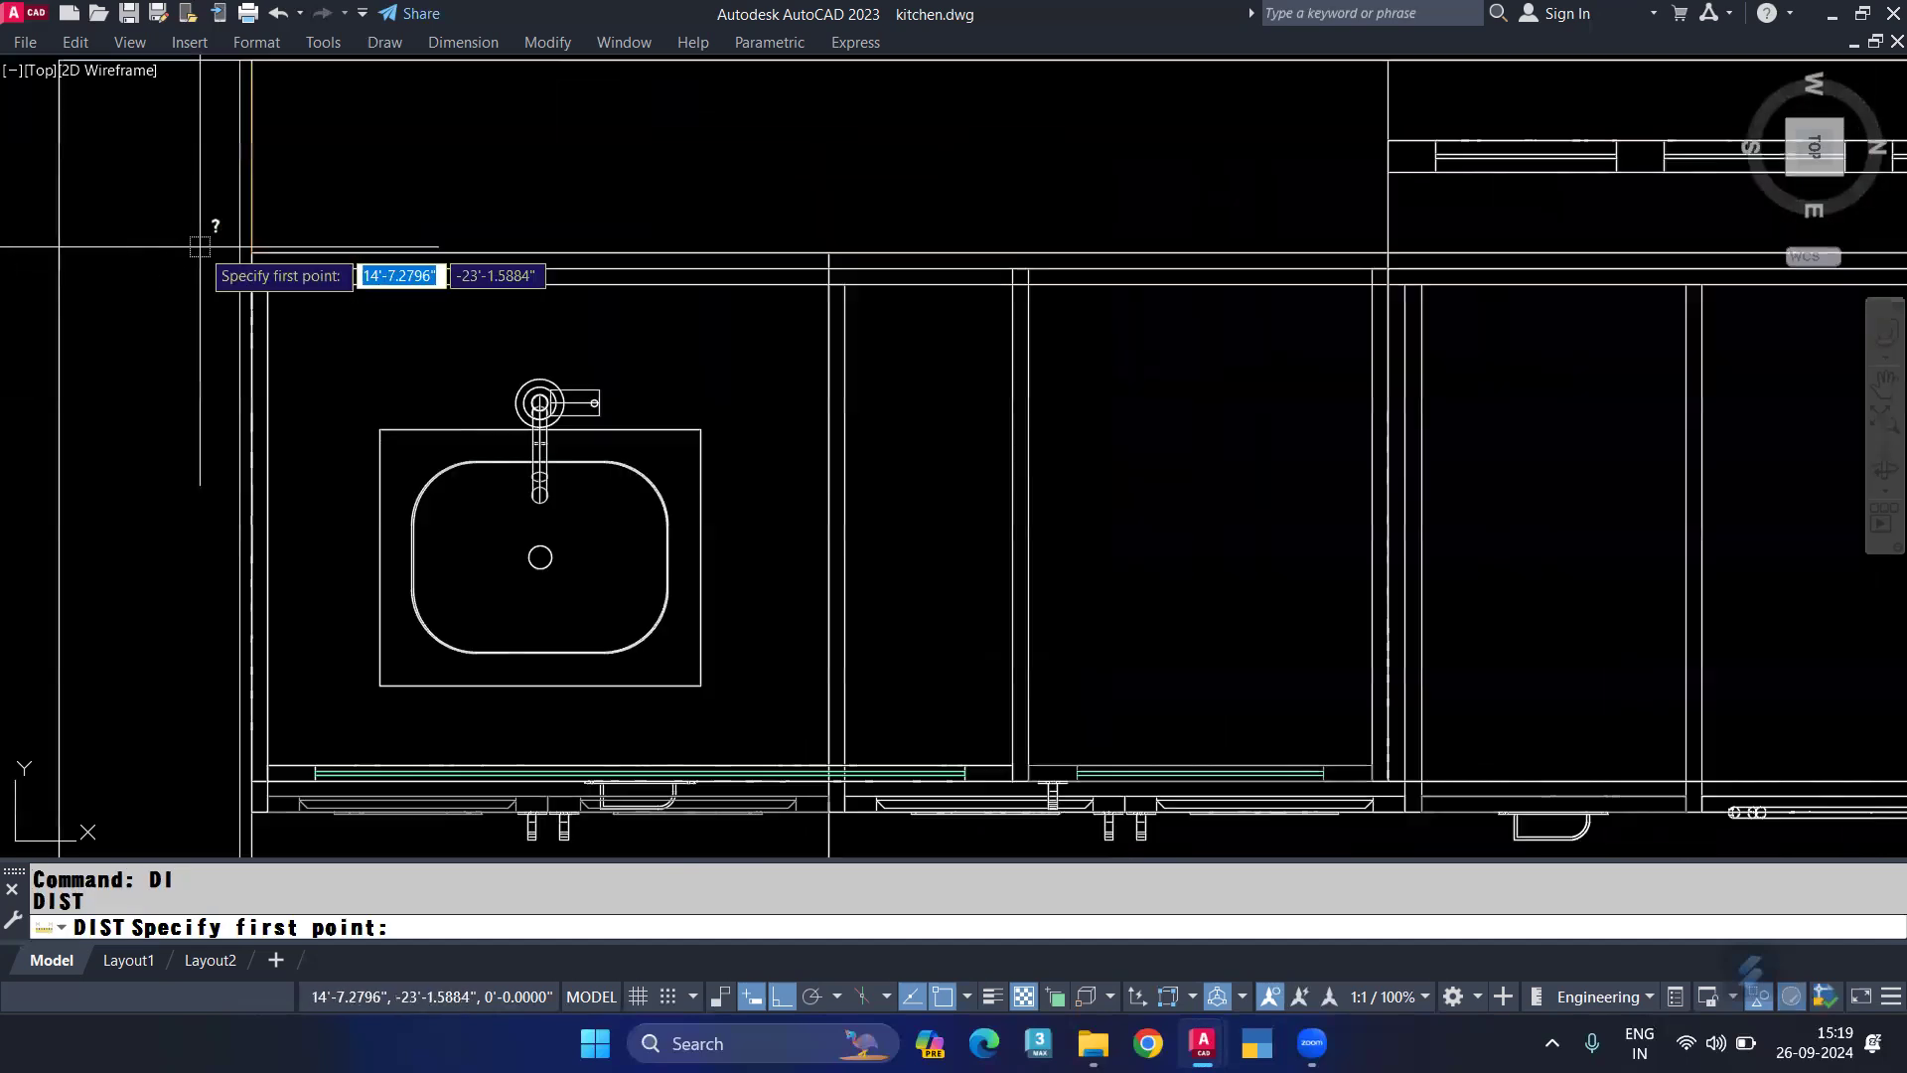
{"action": "left_click", "coordinate": [252, 253]}
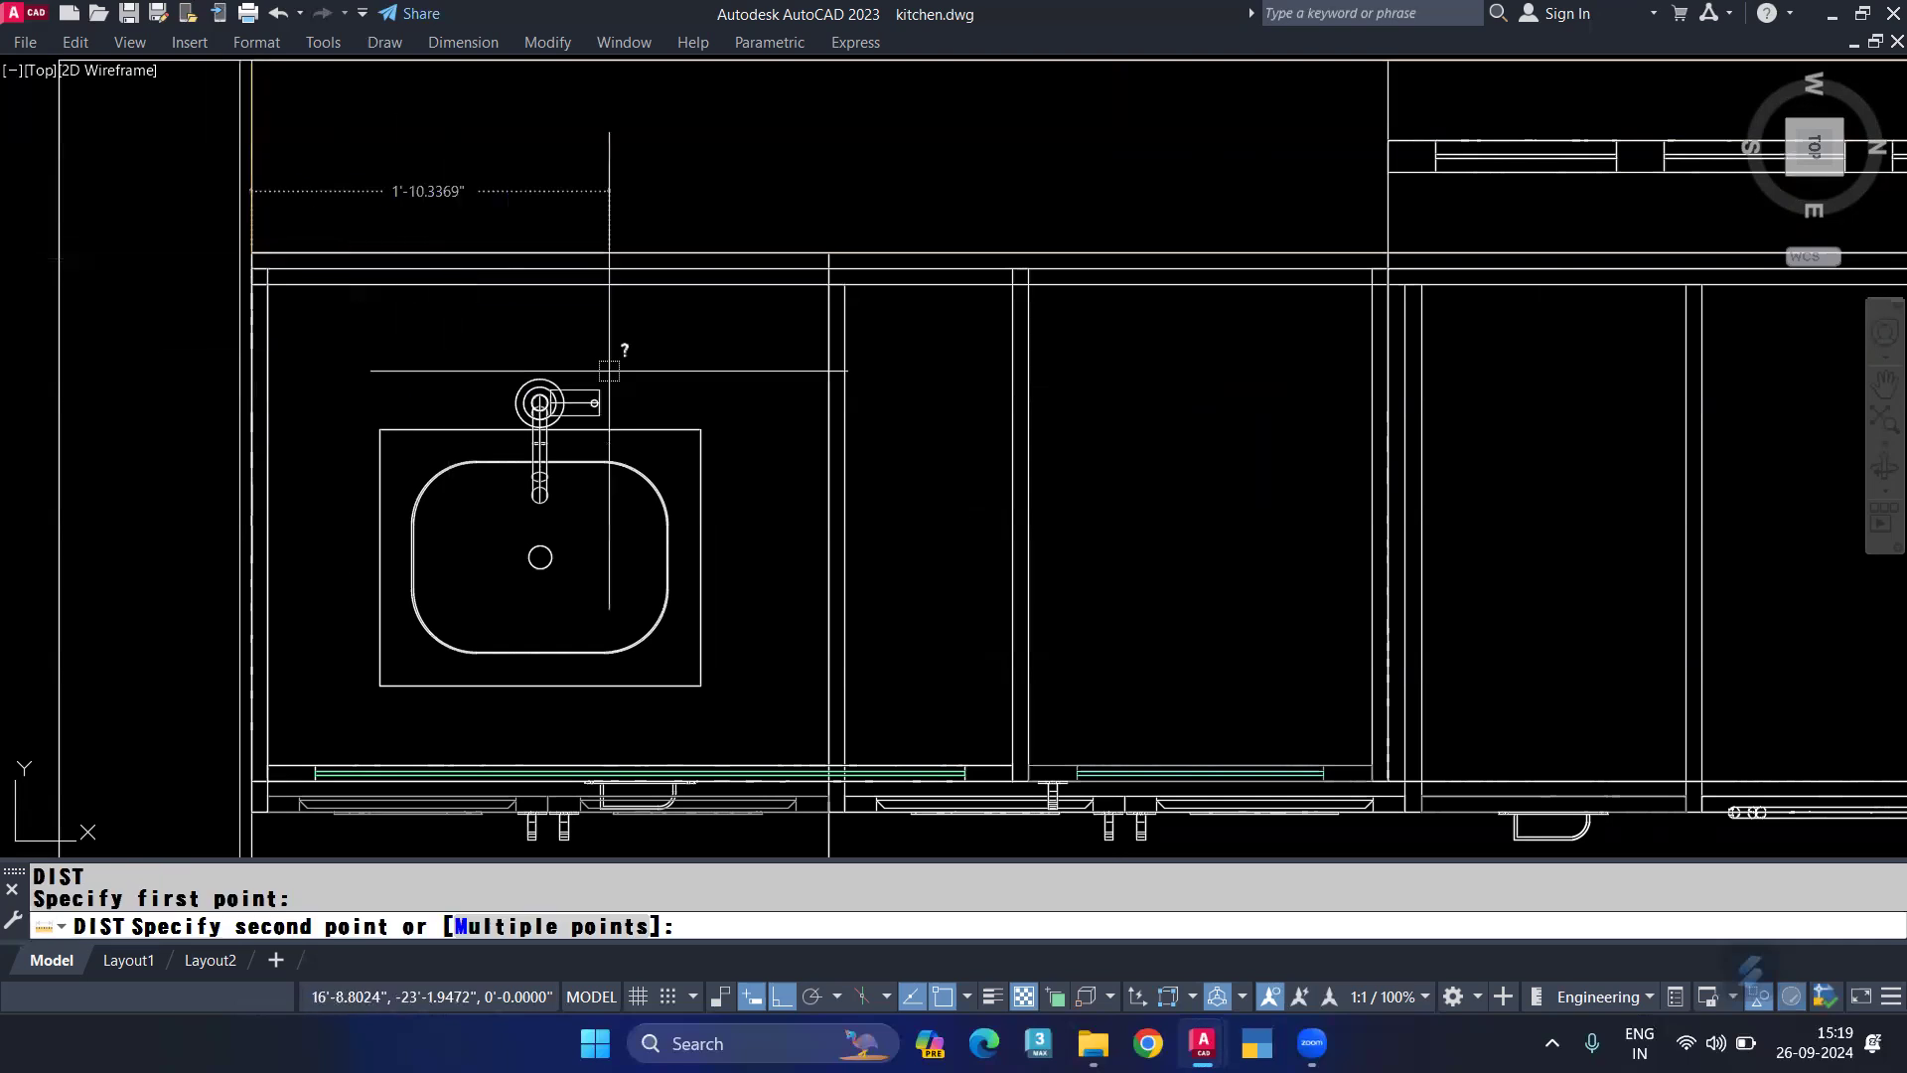
{"action": "scroll", "coordinate": [795, 298], "scroll_direction": "down", "scroll_amount": 5}
{"action": "scroll", "coordinate": [1291, 333], "scroll_direction": "up", "scroll_amount": 2}
{"action": "scroll", "coordinate": [1369, 324], "scroll_direction": "up", "scroll_amount": 2}
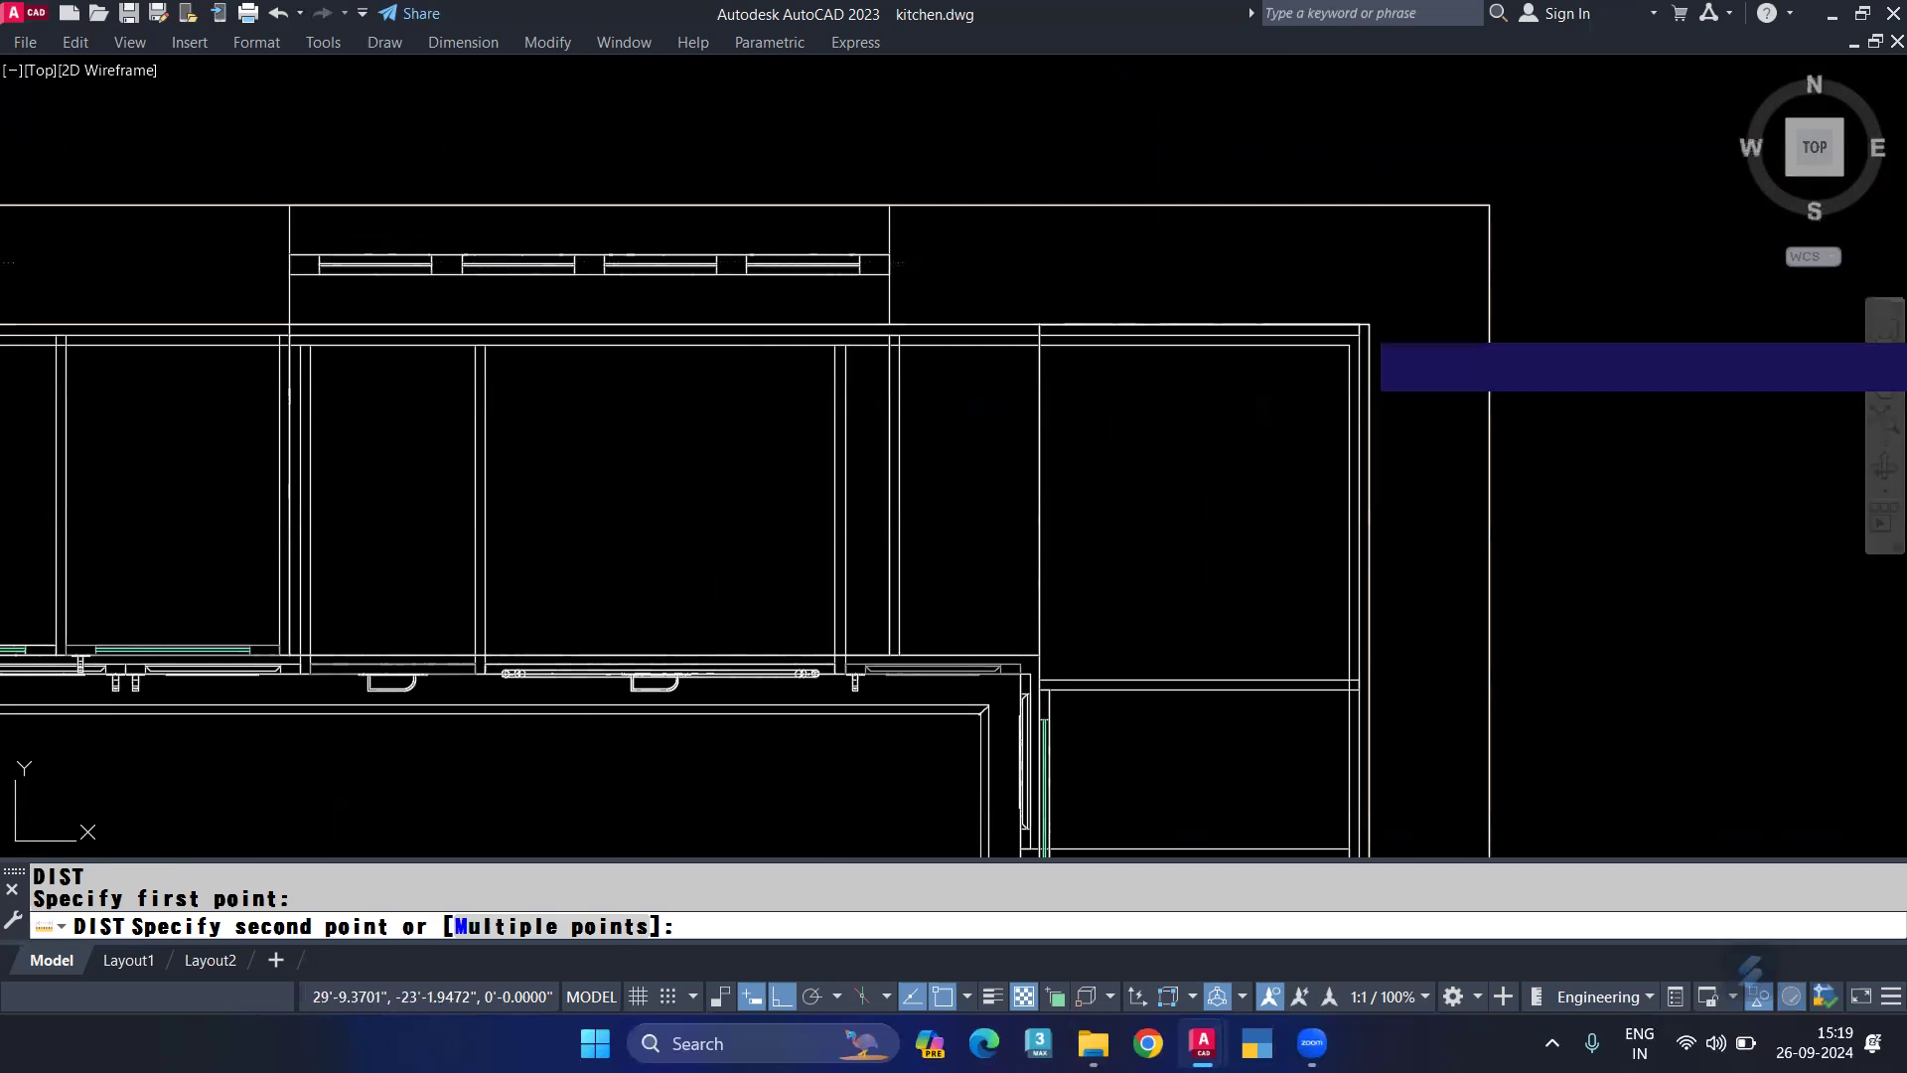
{"action": "key", "text": "Escape"}
{"action": "scroll", "coordinate": [1022, 405], "scroll_direction": "down", "scroll_amount": 3}
{"action": "scroll", "coordinate": [1069, 258], "scroll_direction": "down", "scroll_amount": 2}
Step: Measure 21'-0.9045" straight down the right-side cabinet run with DIST
{"action": "type", "text": "dist"}
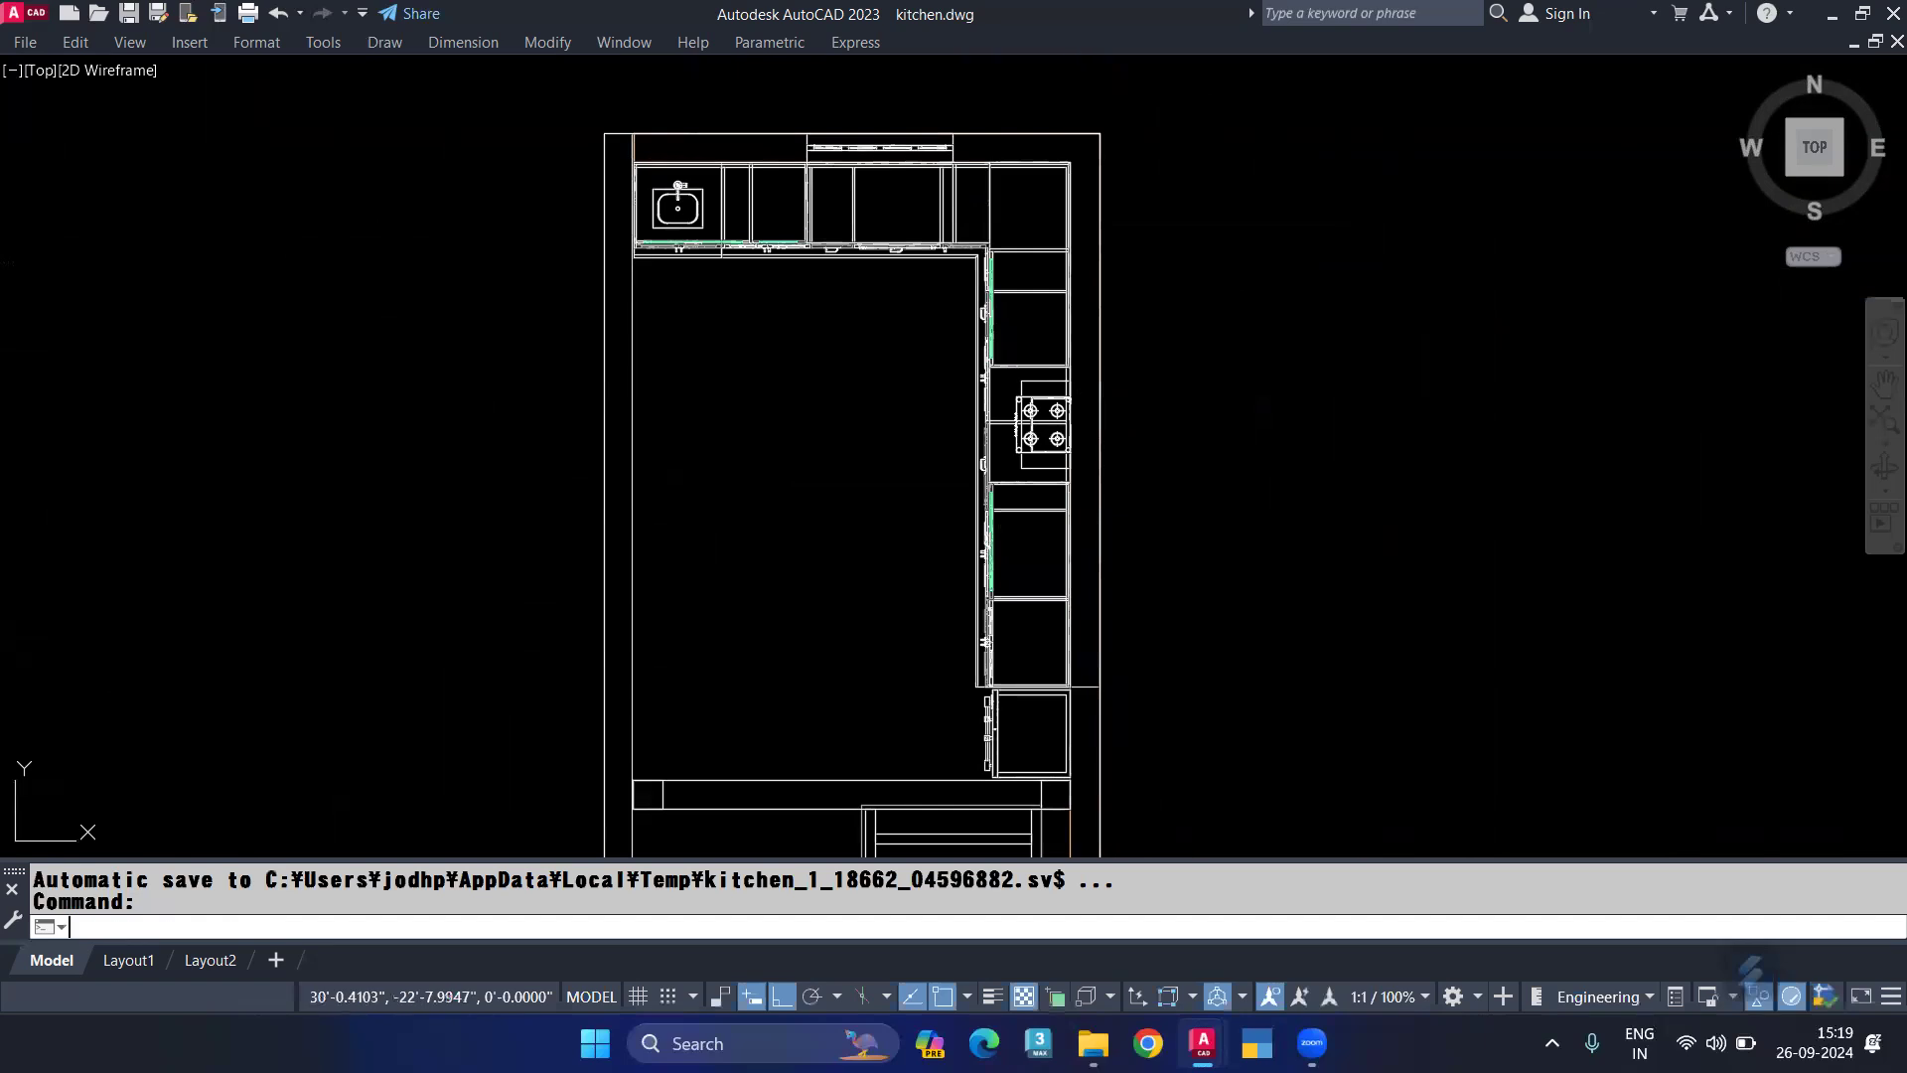
{"action": "key", "text": "Return"}
{"action": "left_click", "coordinate": [1074, 165]}
{"action": "middle_click_drag", "start_coordinate": [1098, 502], "coordinate": [1052, 275]}
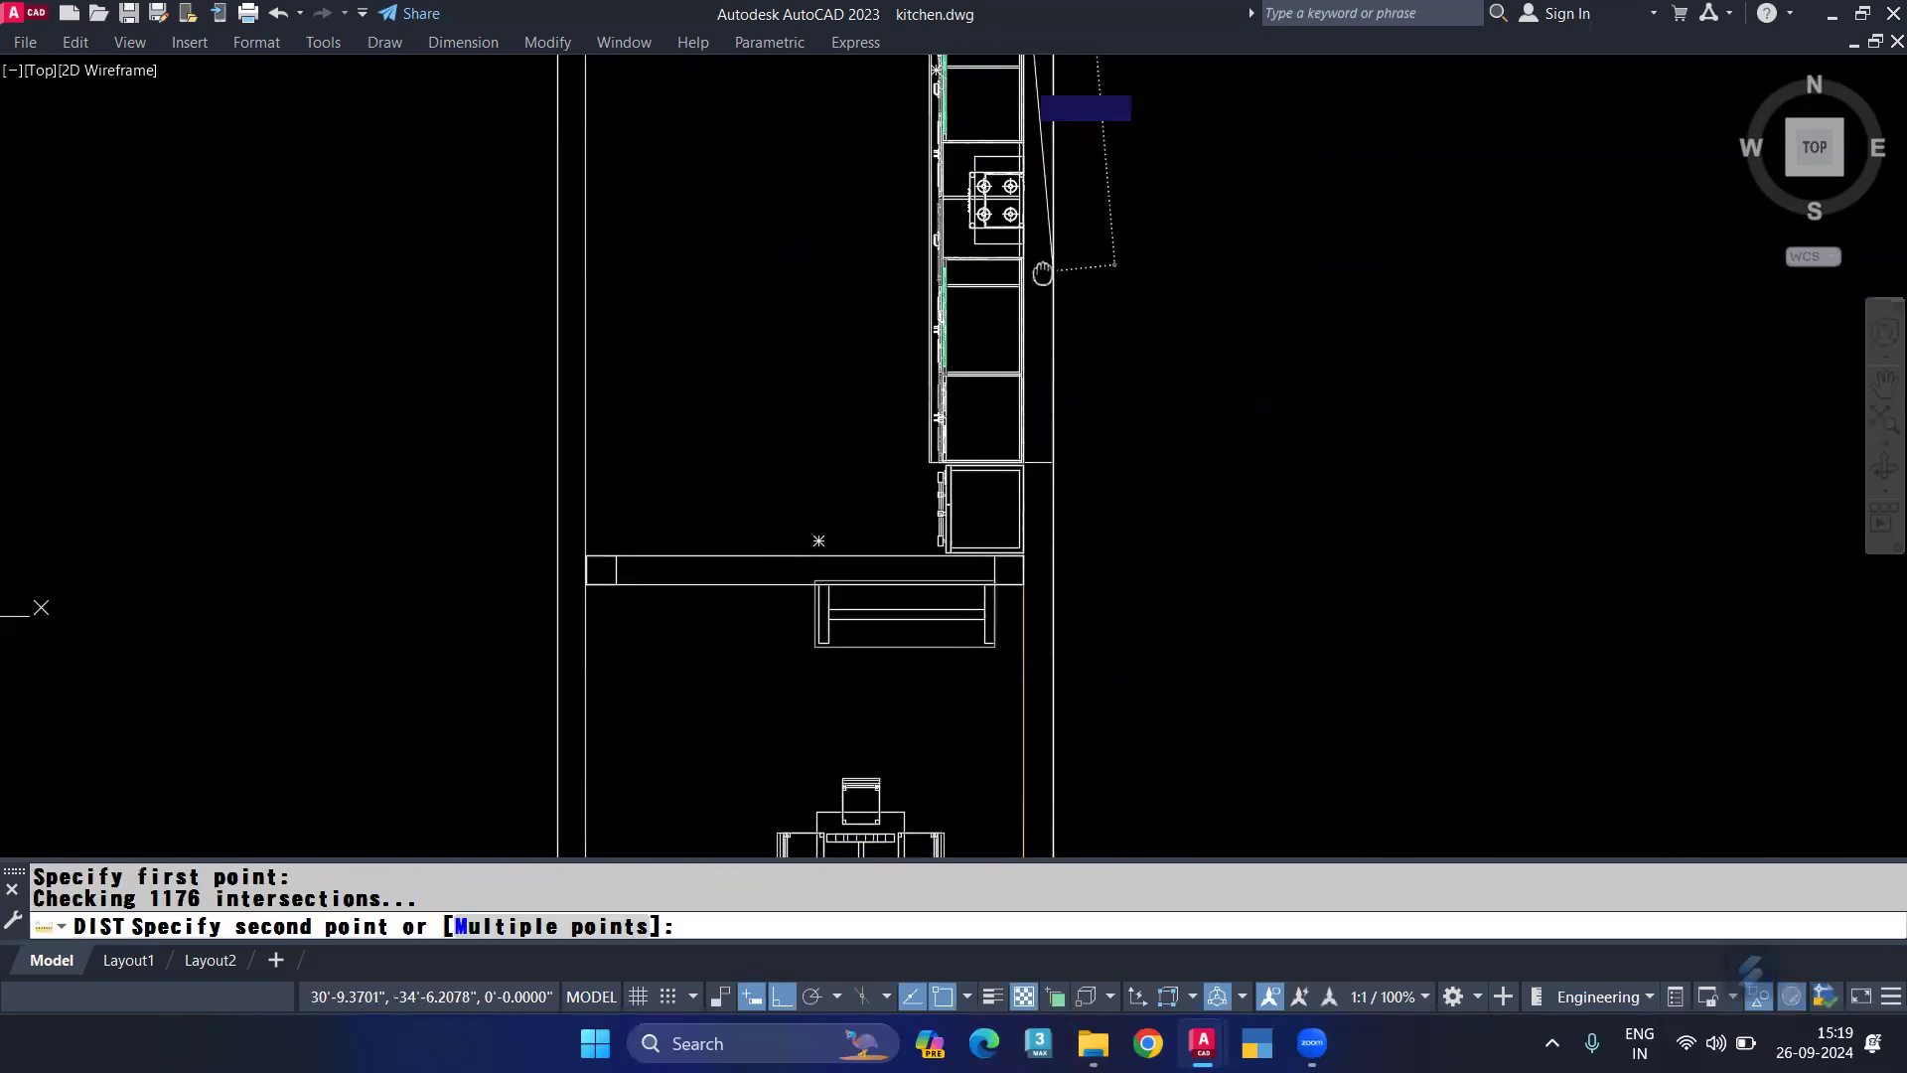
{"action": "scroll", "coordinate": [1010, 550], "scroll_direction": "up", "scroll_amount": 4}
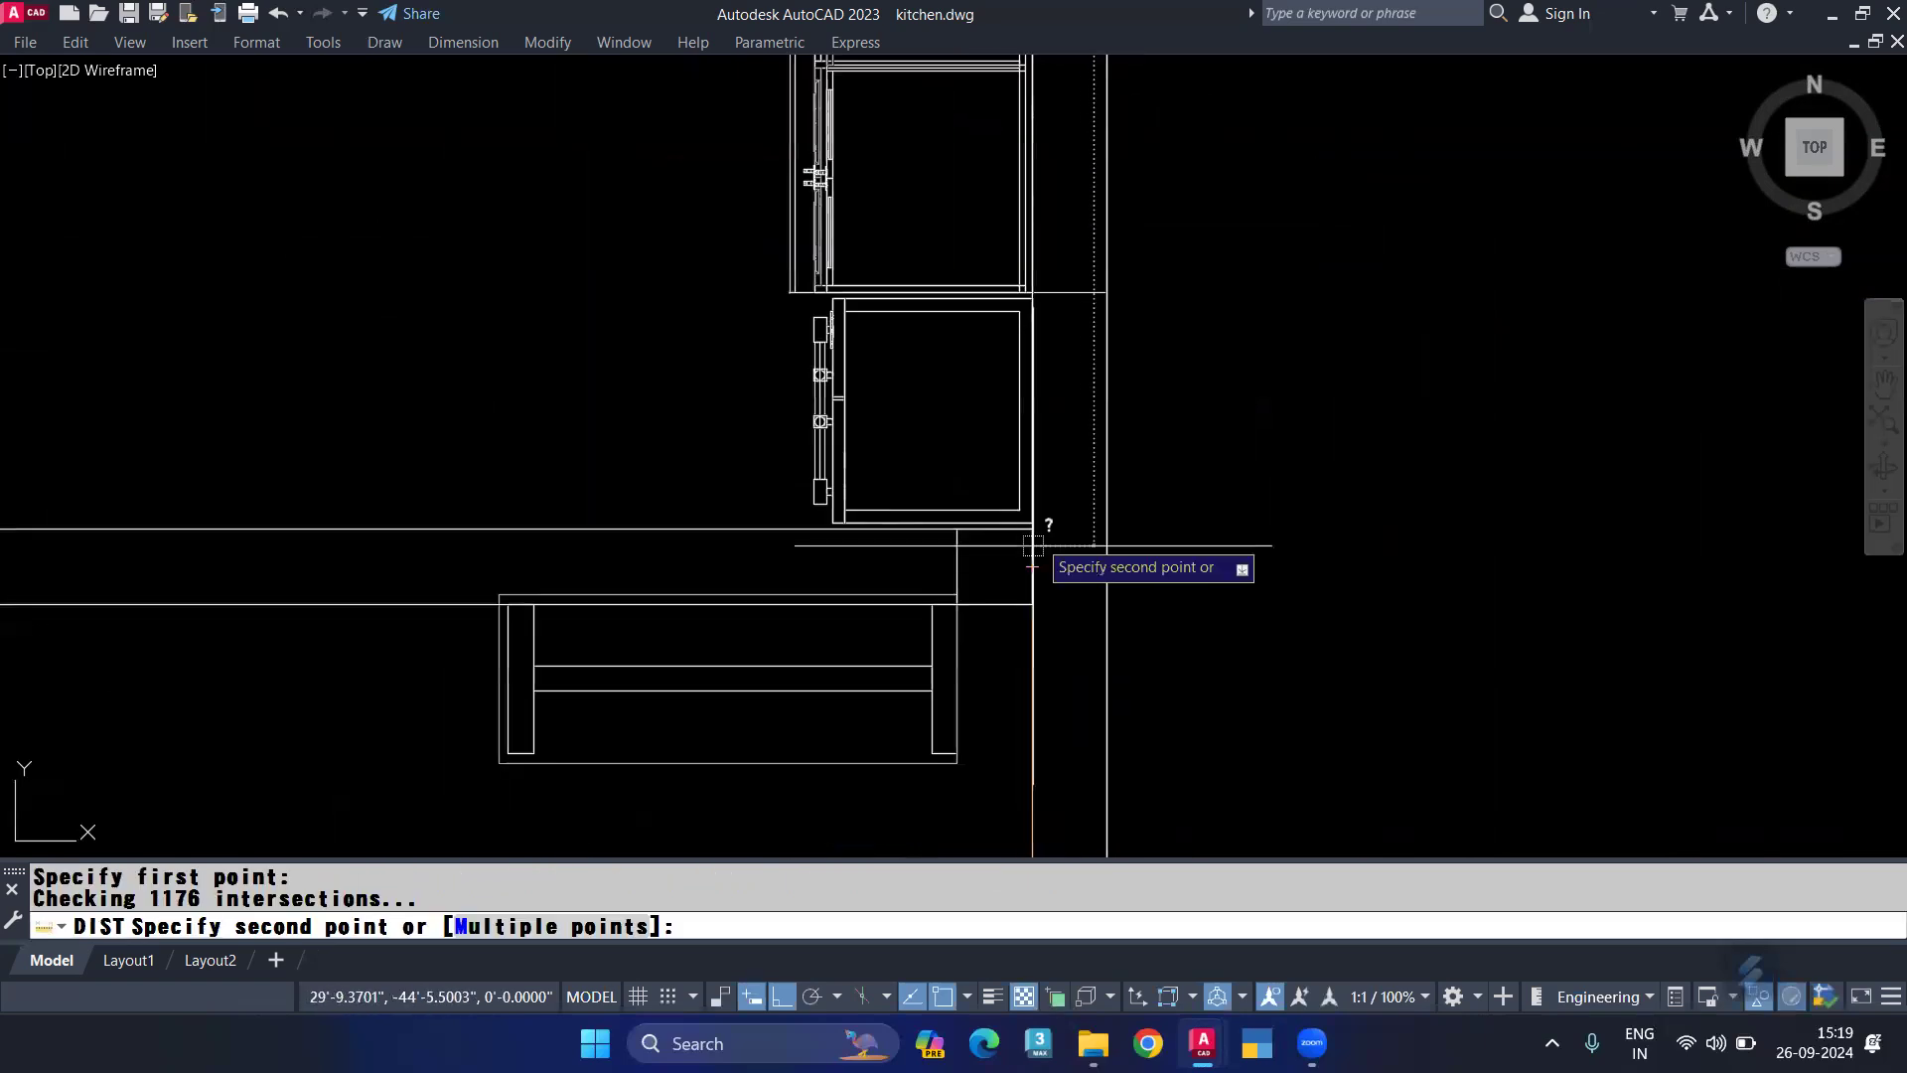
{"action": "left_click", "coordinate": [1032, 529]}
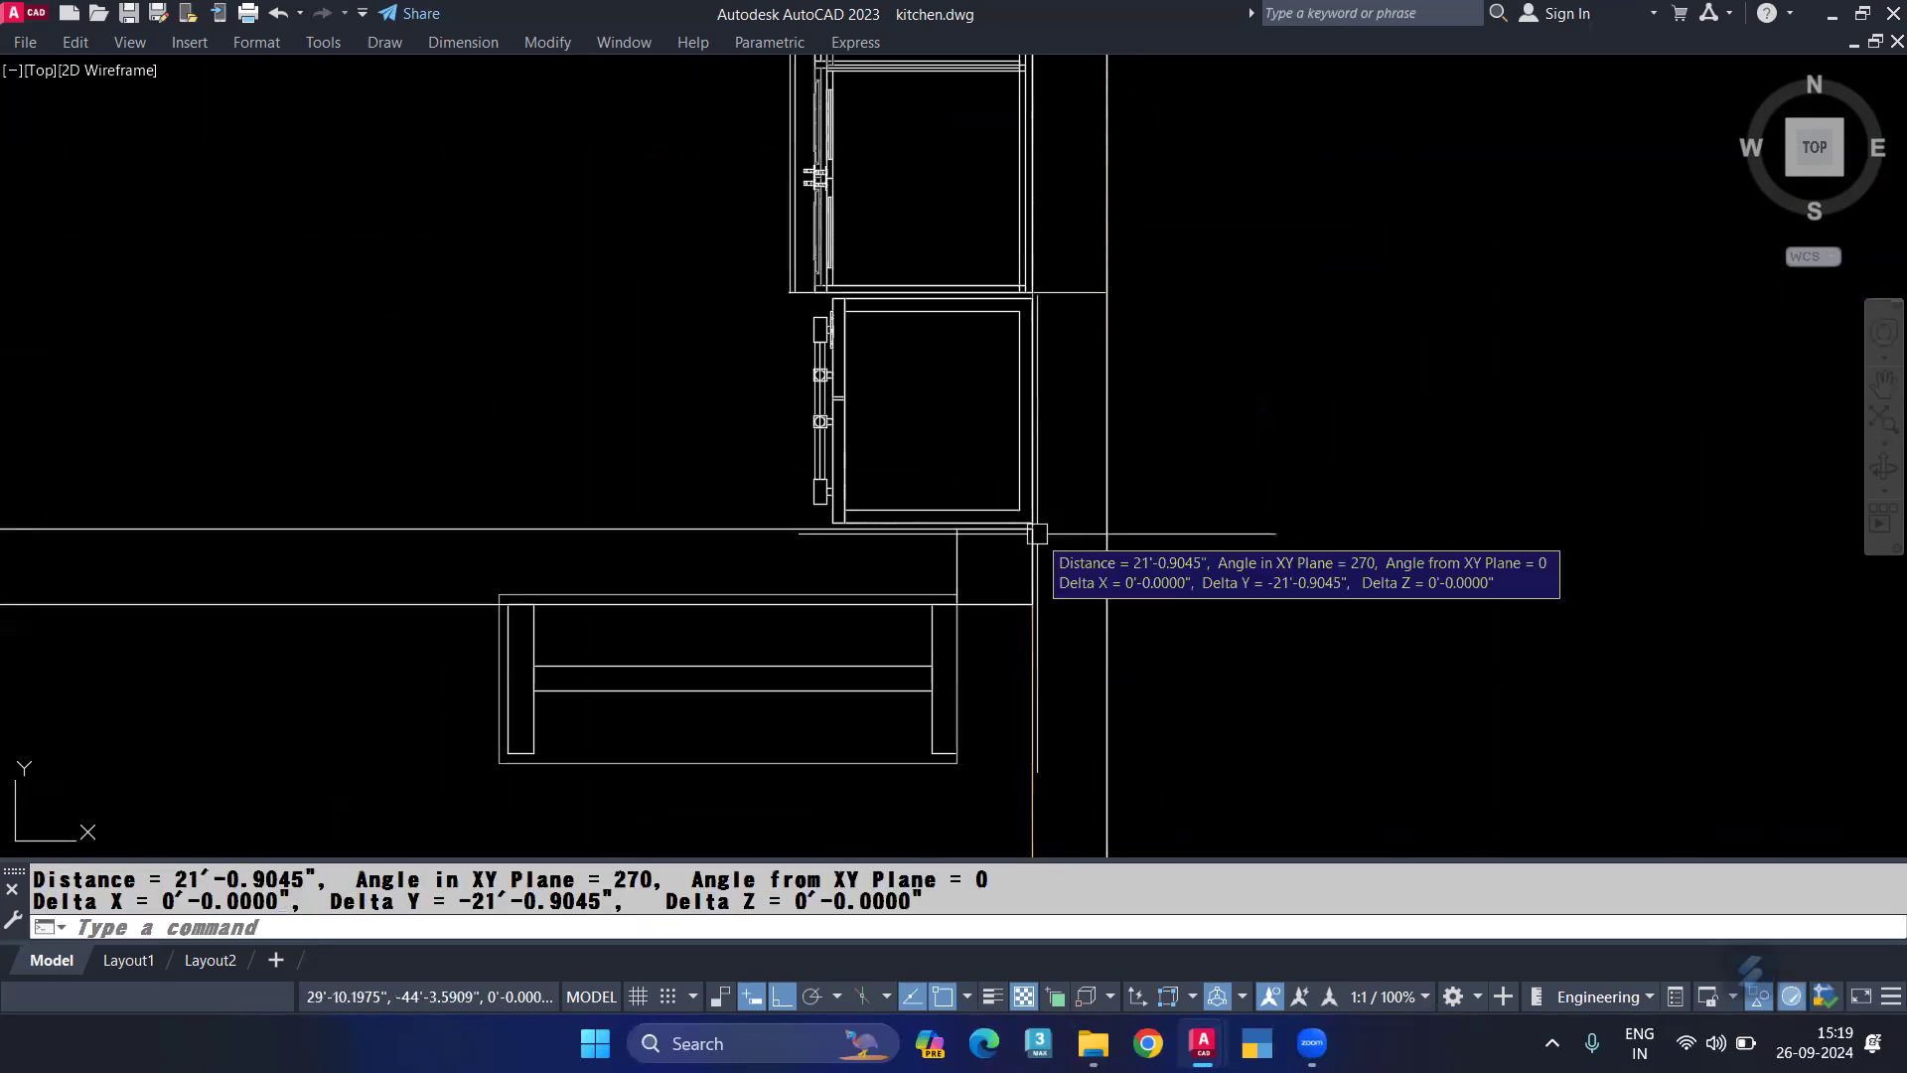
{"action": "mouse_move", "coordinate": [1202, 1043]}
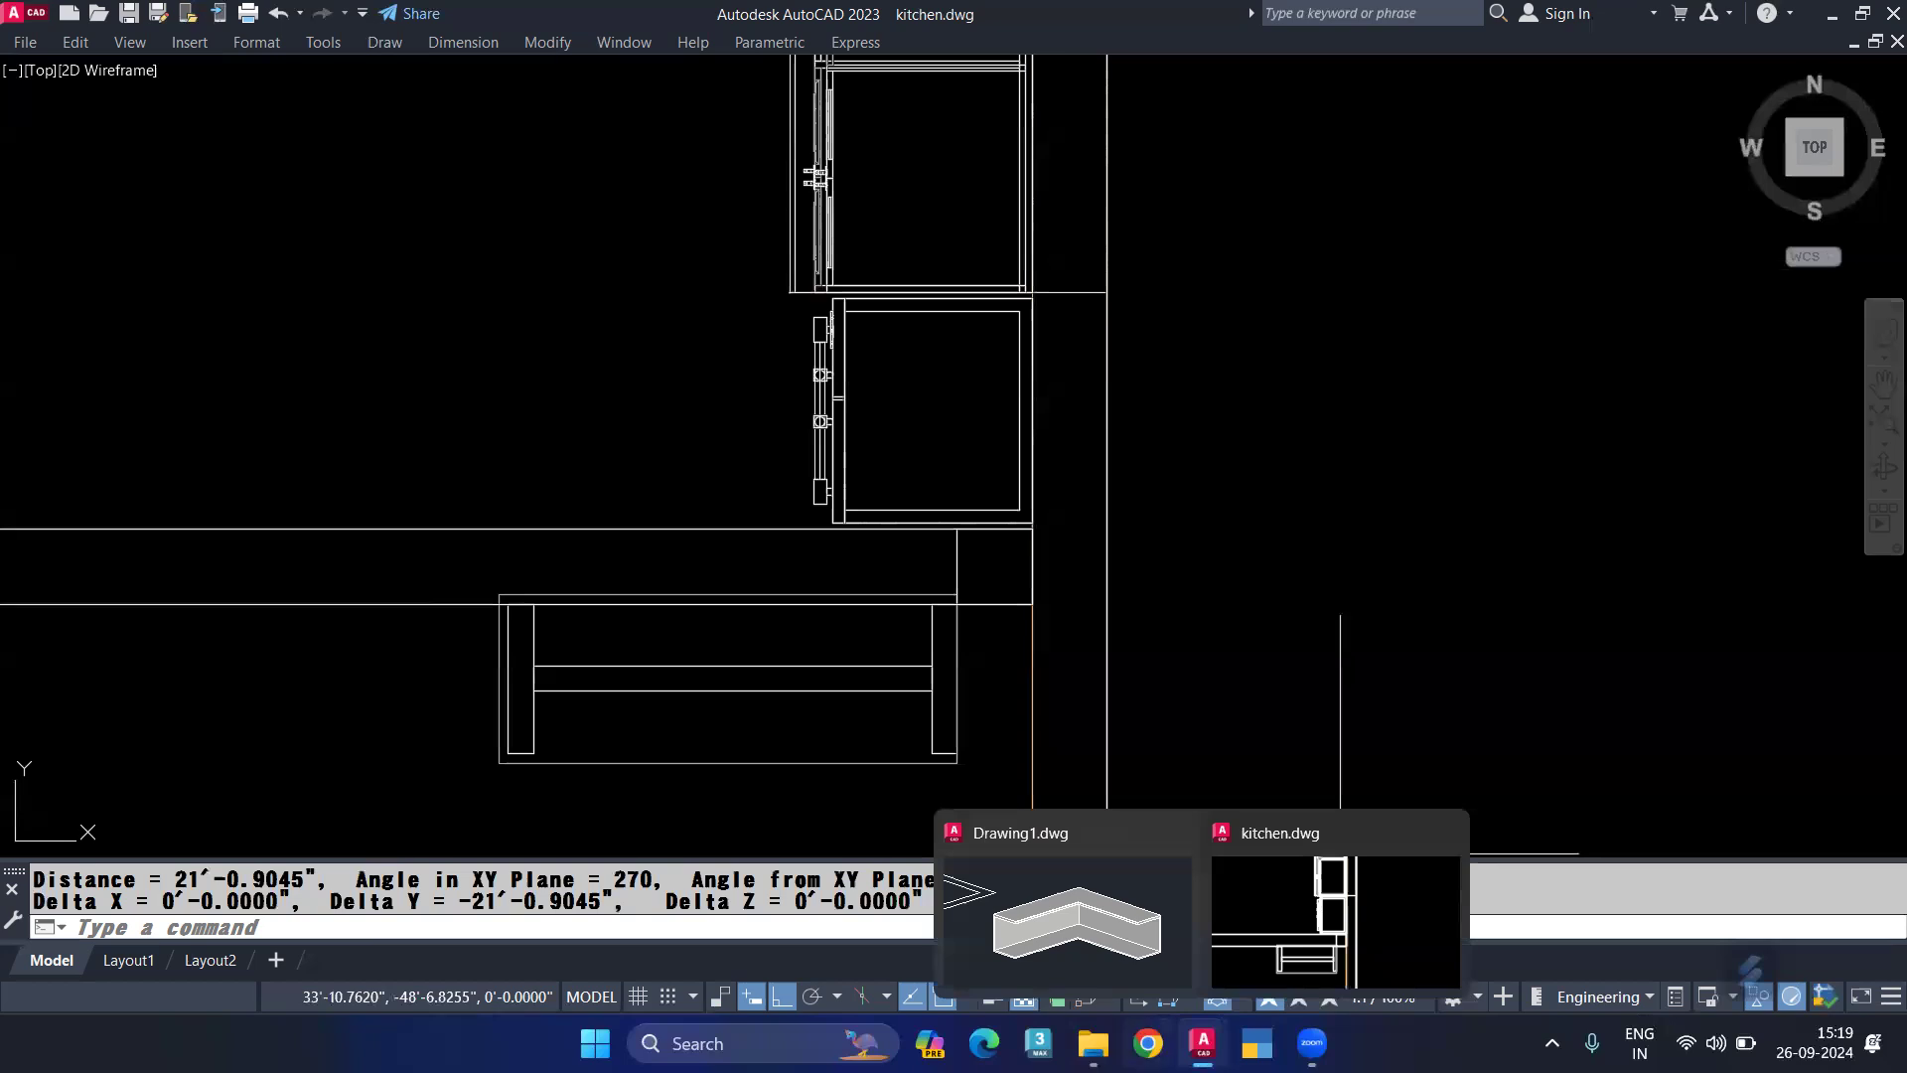
Step: In Drawing1, erase the L-shaped 3D counter and its profile outlines
{"action": "left_click", "coordinate": [1122, 938]}
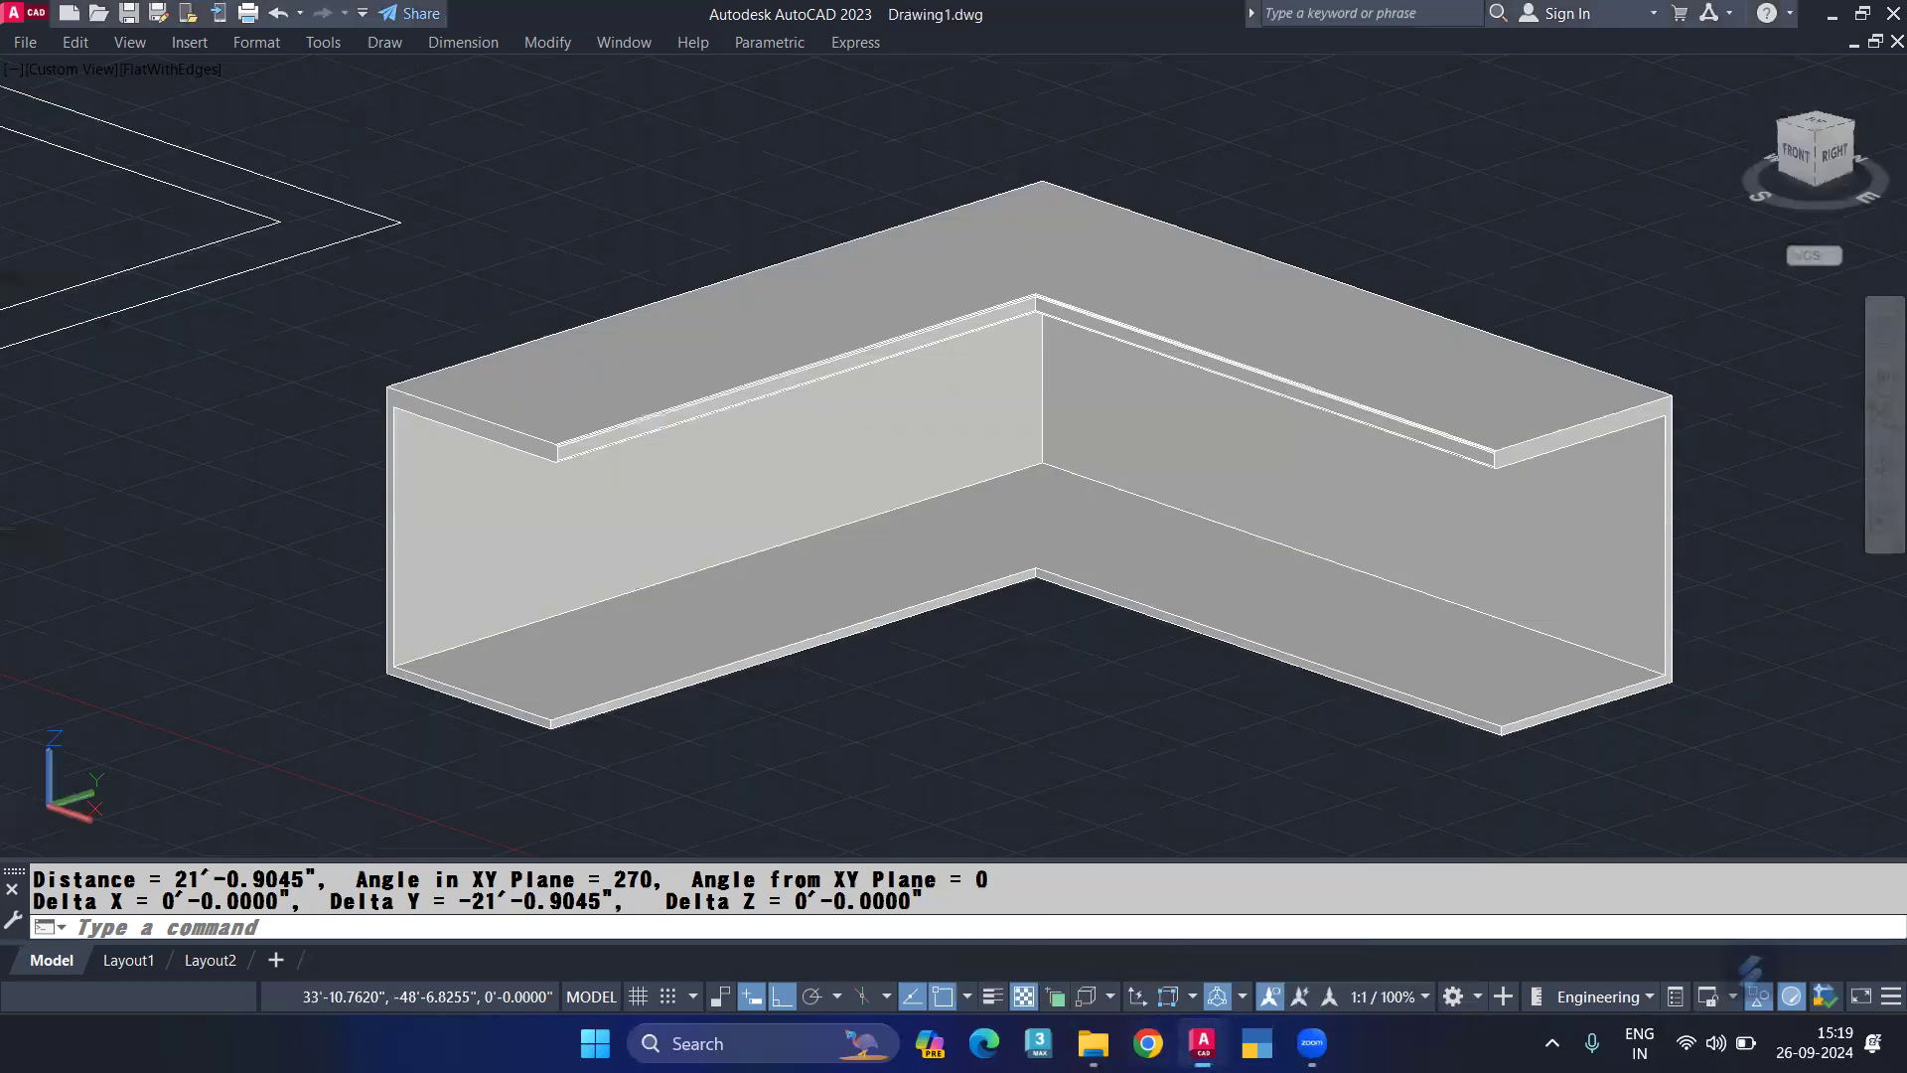
{"action": "scroll", "coordinate": [885, 404], "scroll_direction": "down", "scroll_amount": 5}
{"action": "left_click", "coordinate": [1034, 307]}
{"action": "left_click", "coordinate": [373, 690]}
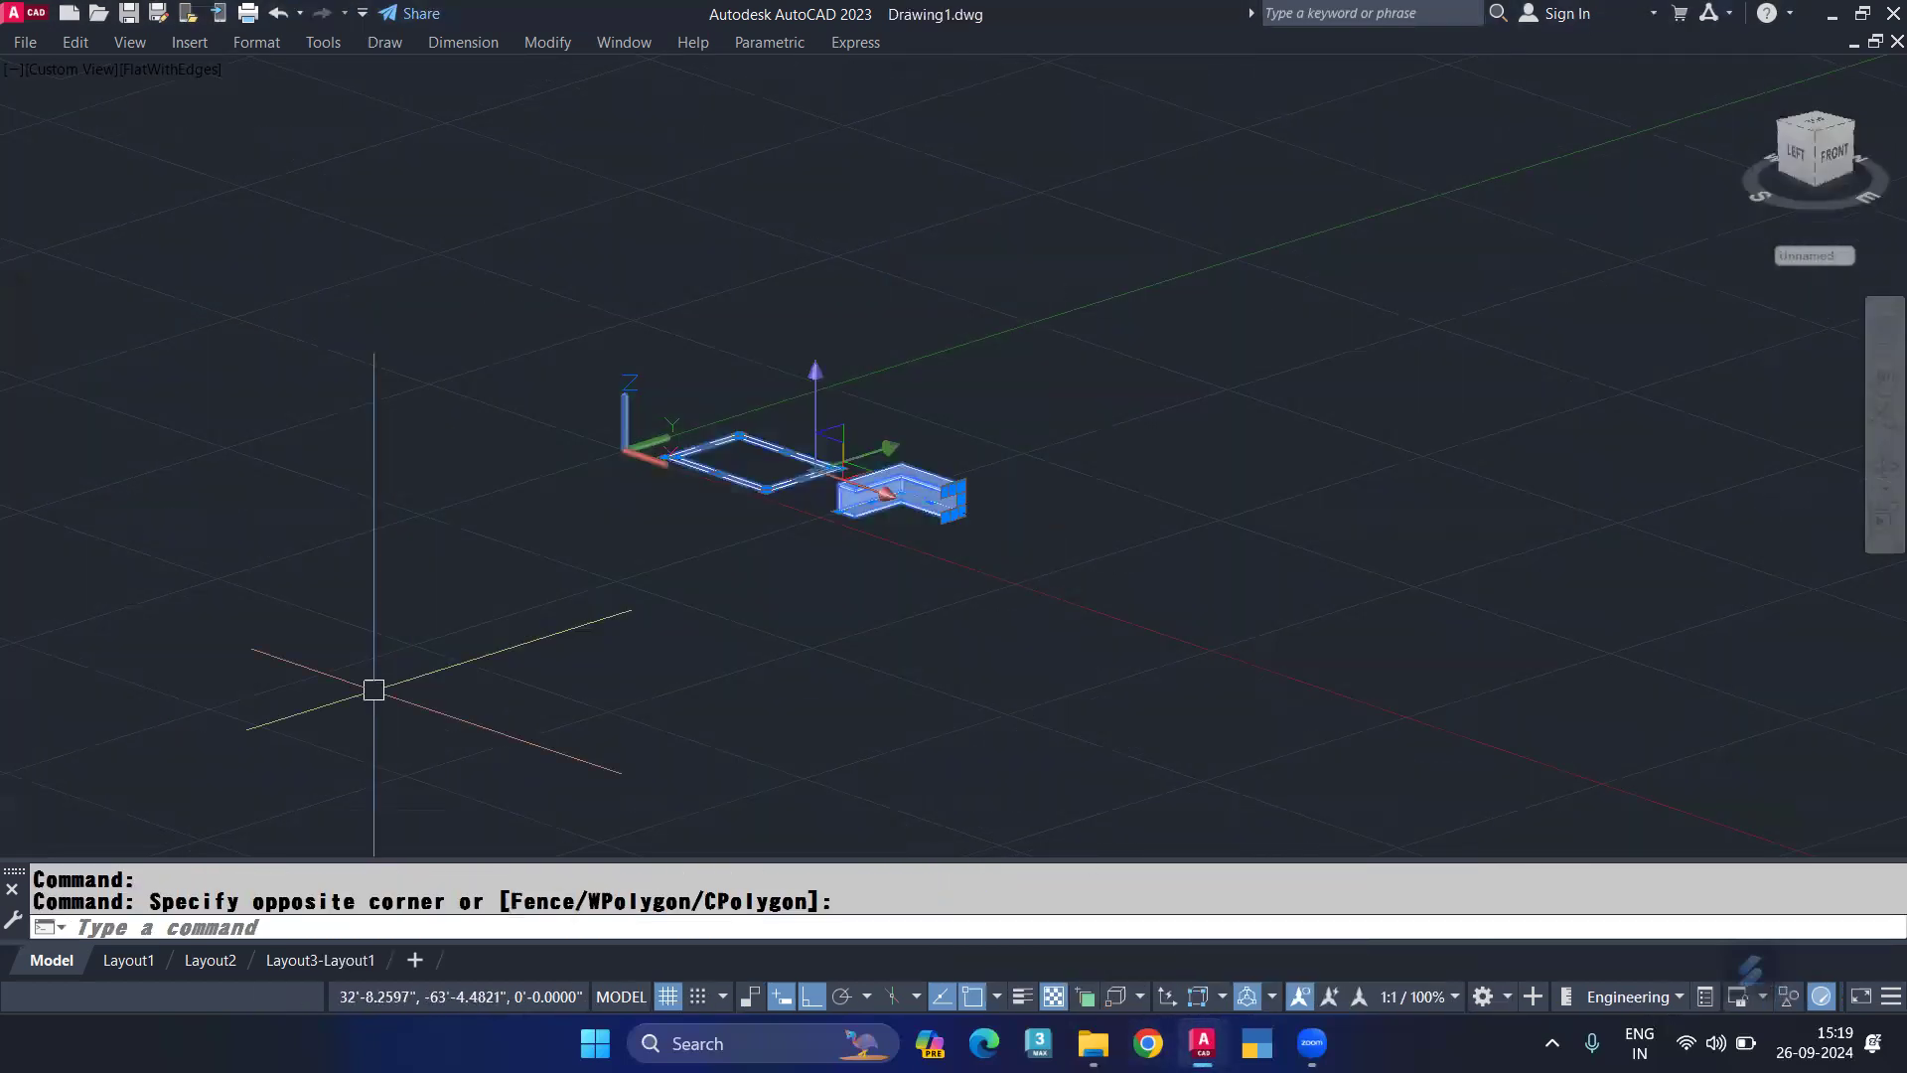
{"action": "key", "text": "Delete"}
Step: Return to a flat top-down plan view with PLAN
{"action": "type", "text": "plan"}
{"action": "key", "text": "Return"}
{"action": "key", "text": "Return"}
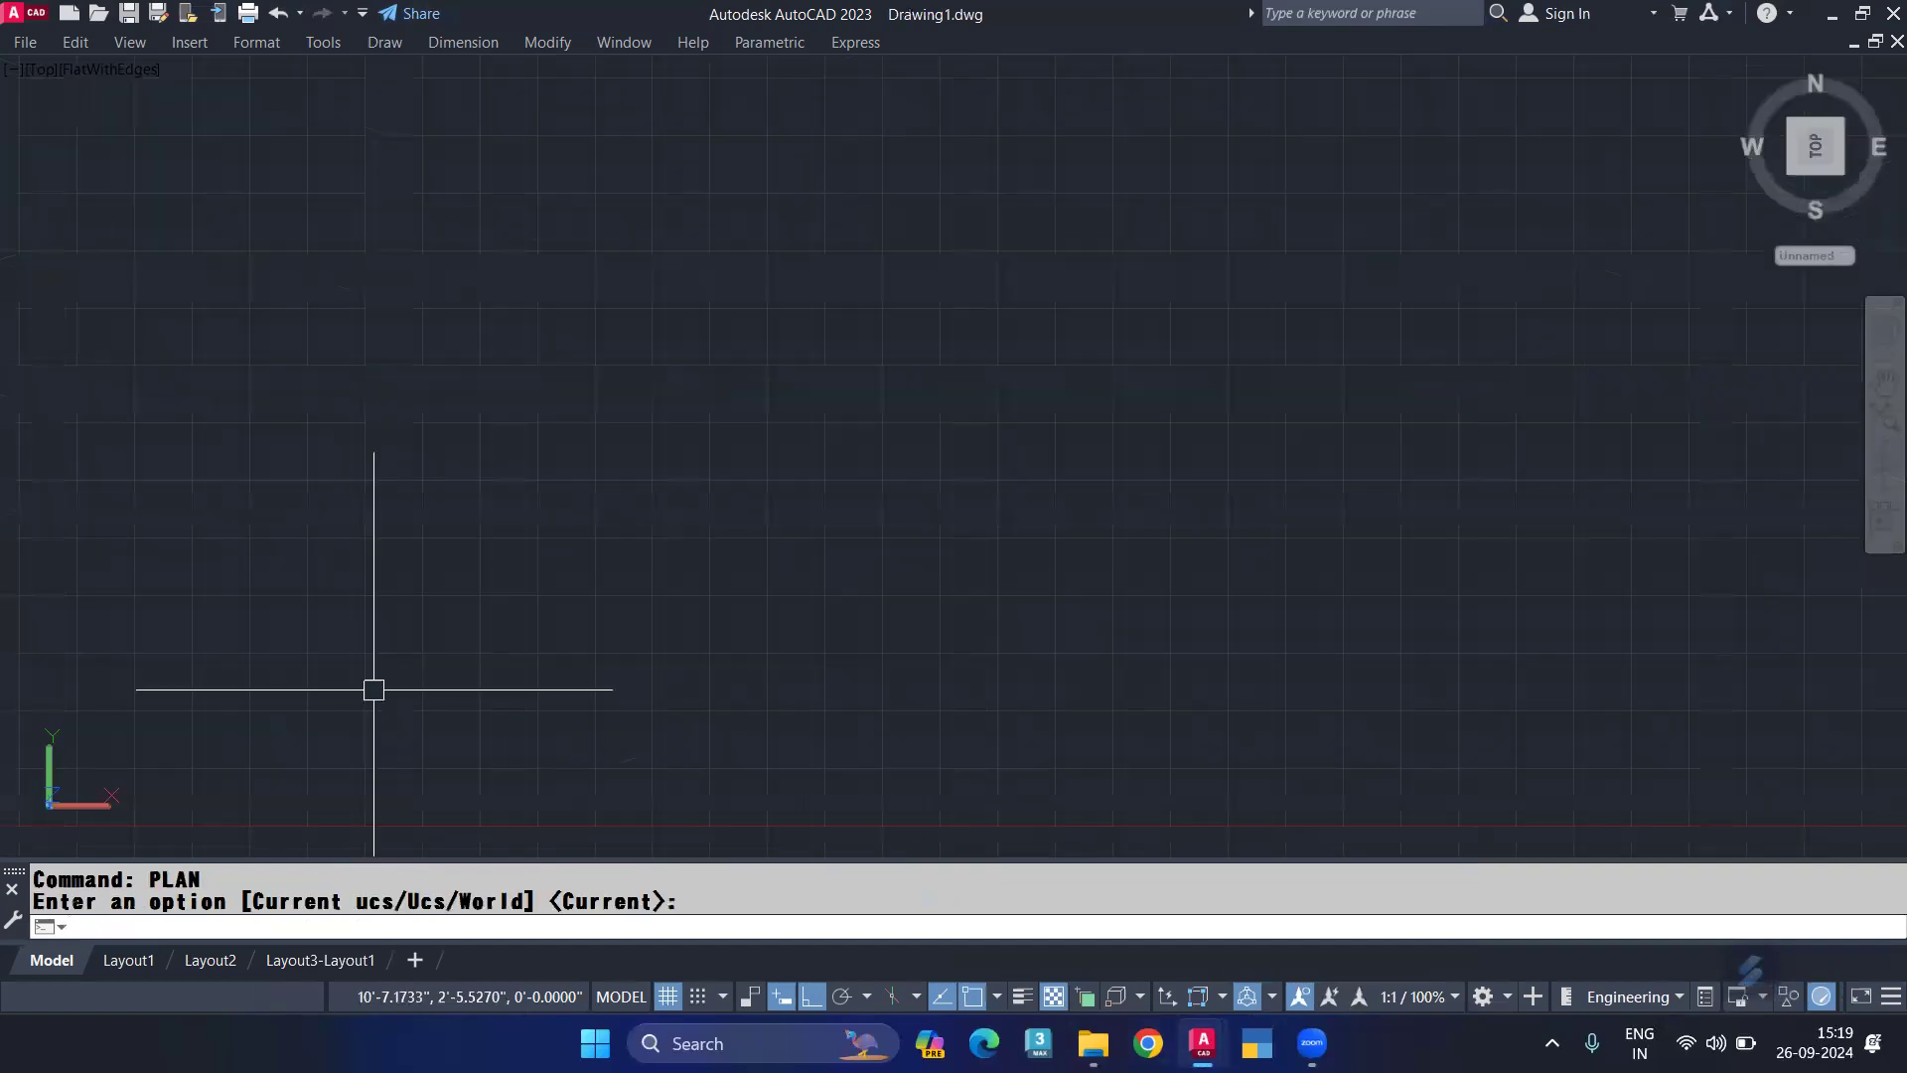
{"action": "type", "text": "2"}
{"action": "key", "text": "Return"}
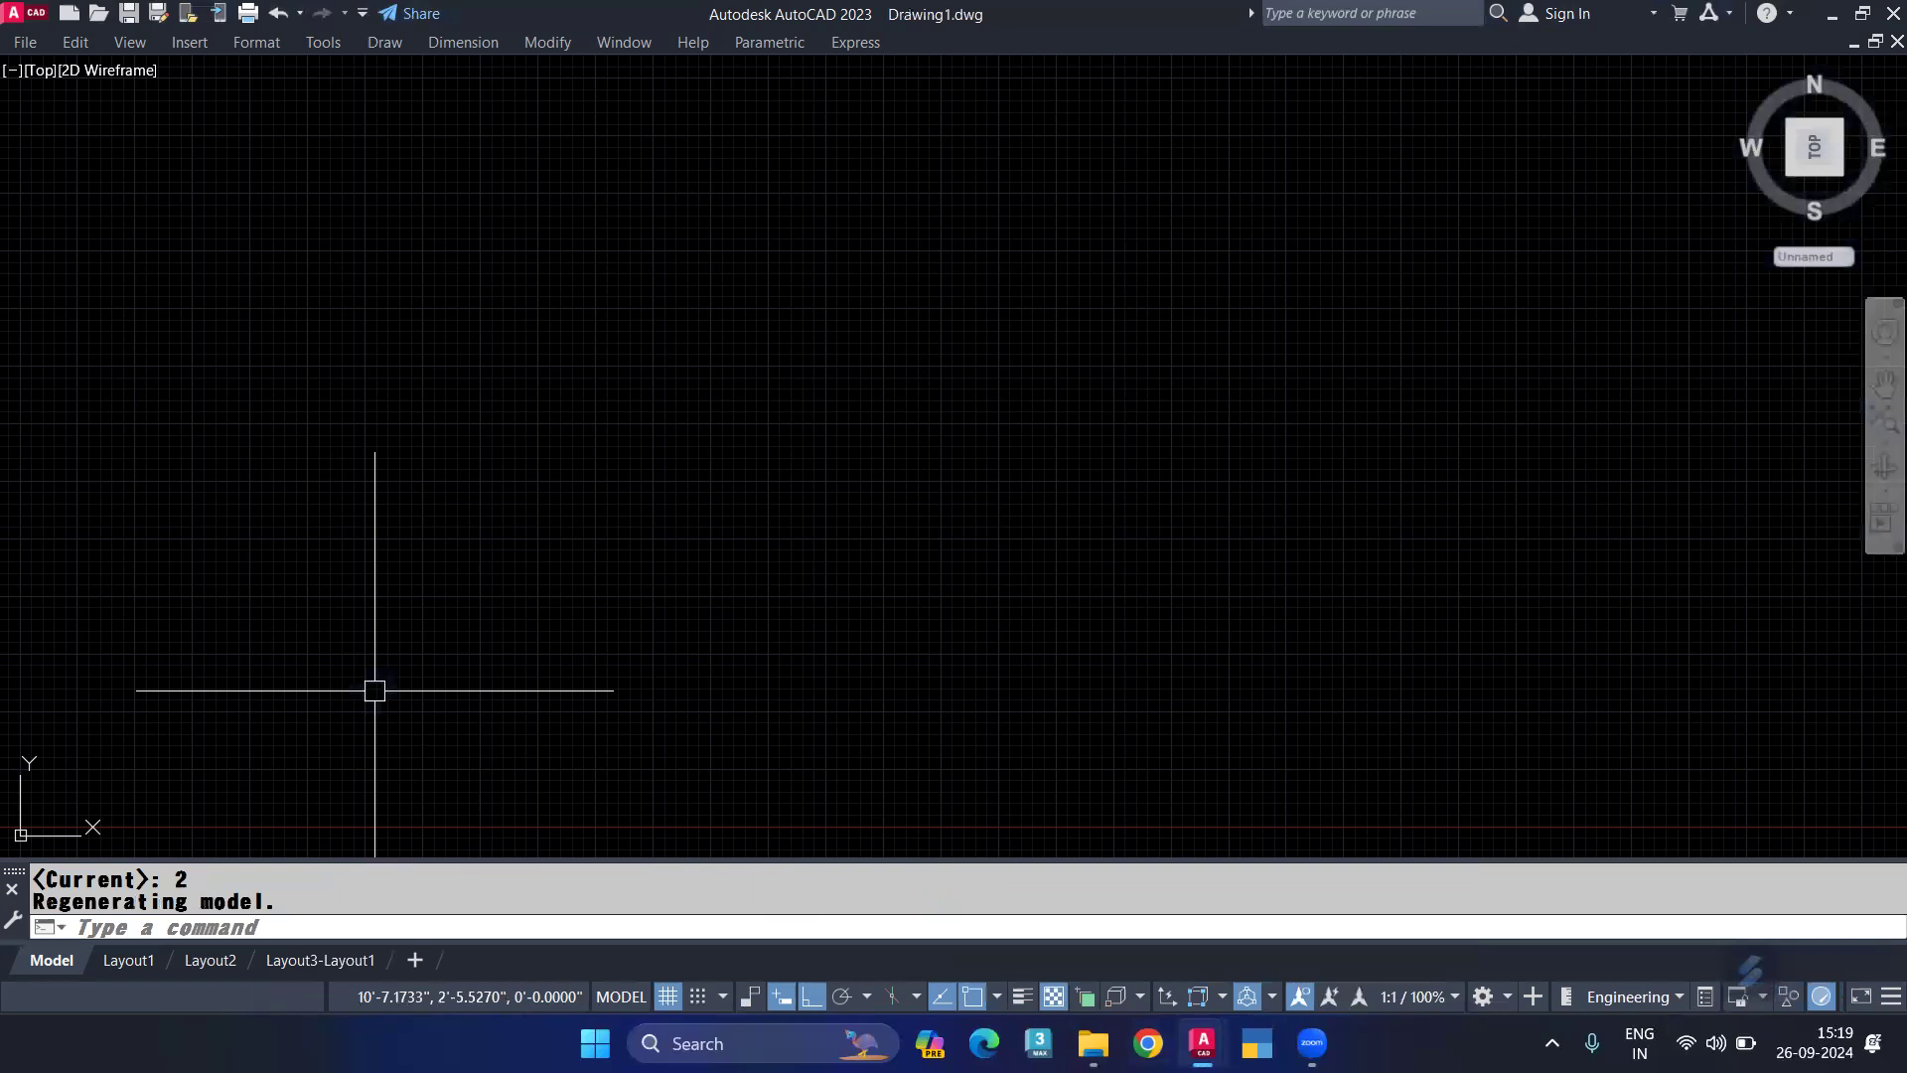
Step: Draw a 16' by 12 rectangle for the room outline
{"action": "type", "text": "rec"}
{"action": "key", "text": "Return"}
{"action": "left_click", "coordinate": [424, 722]}
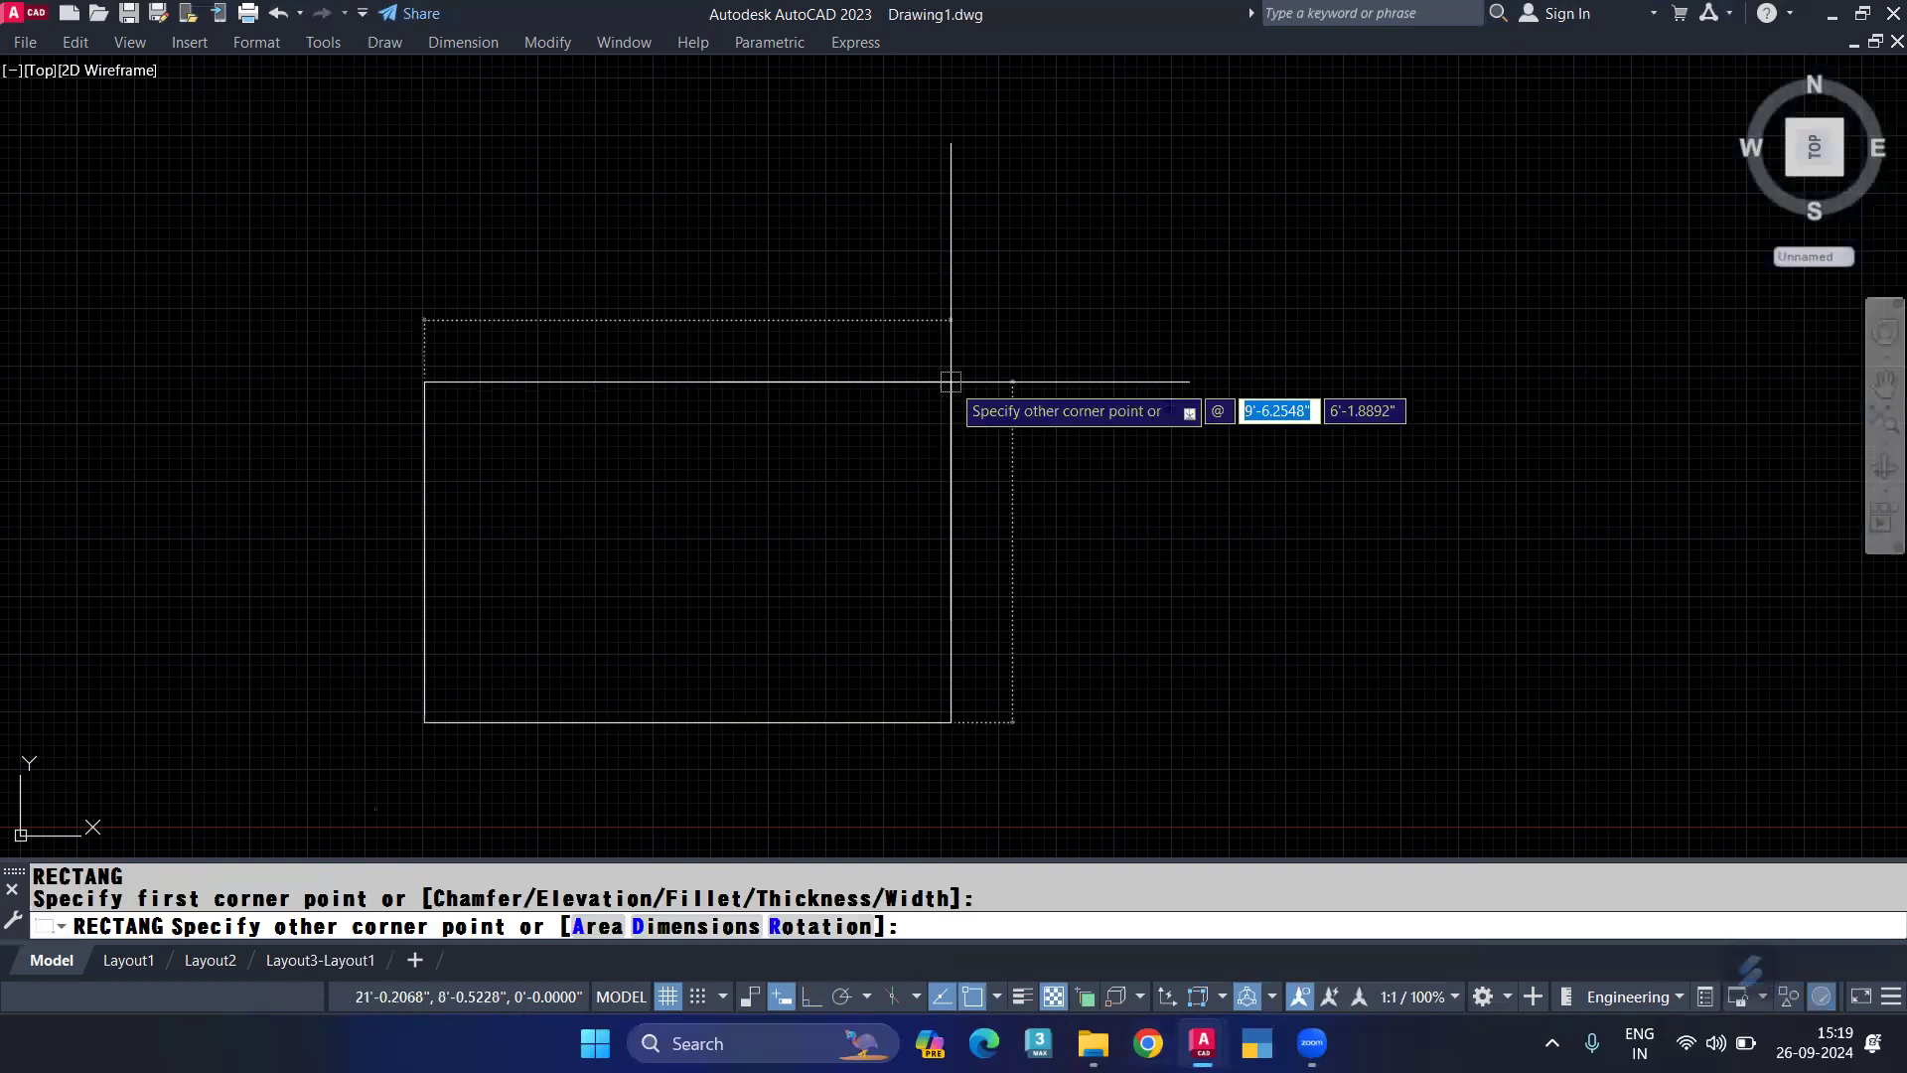
{"action": "type", "text": "15"}
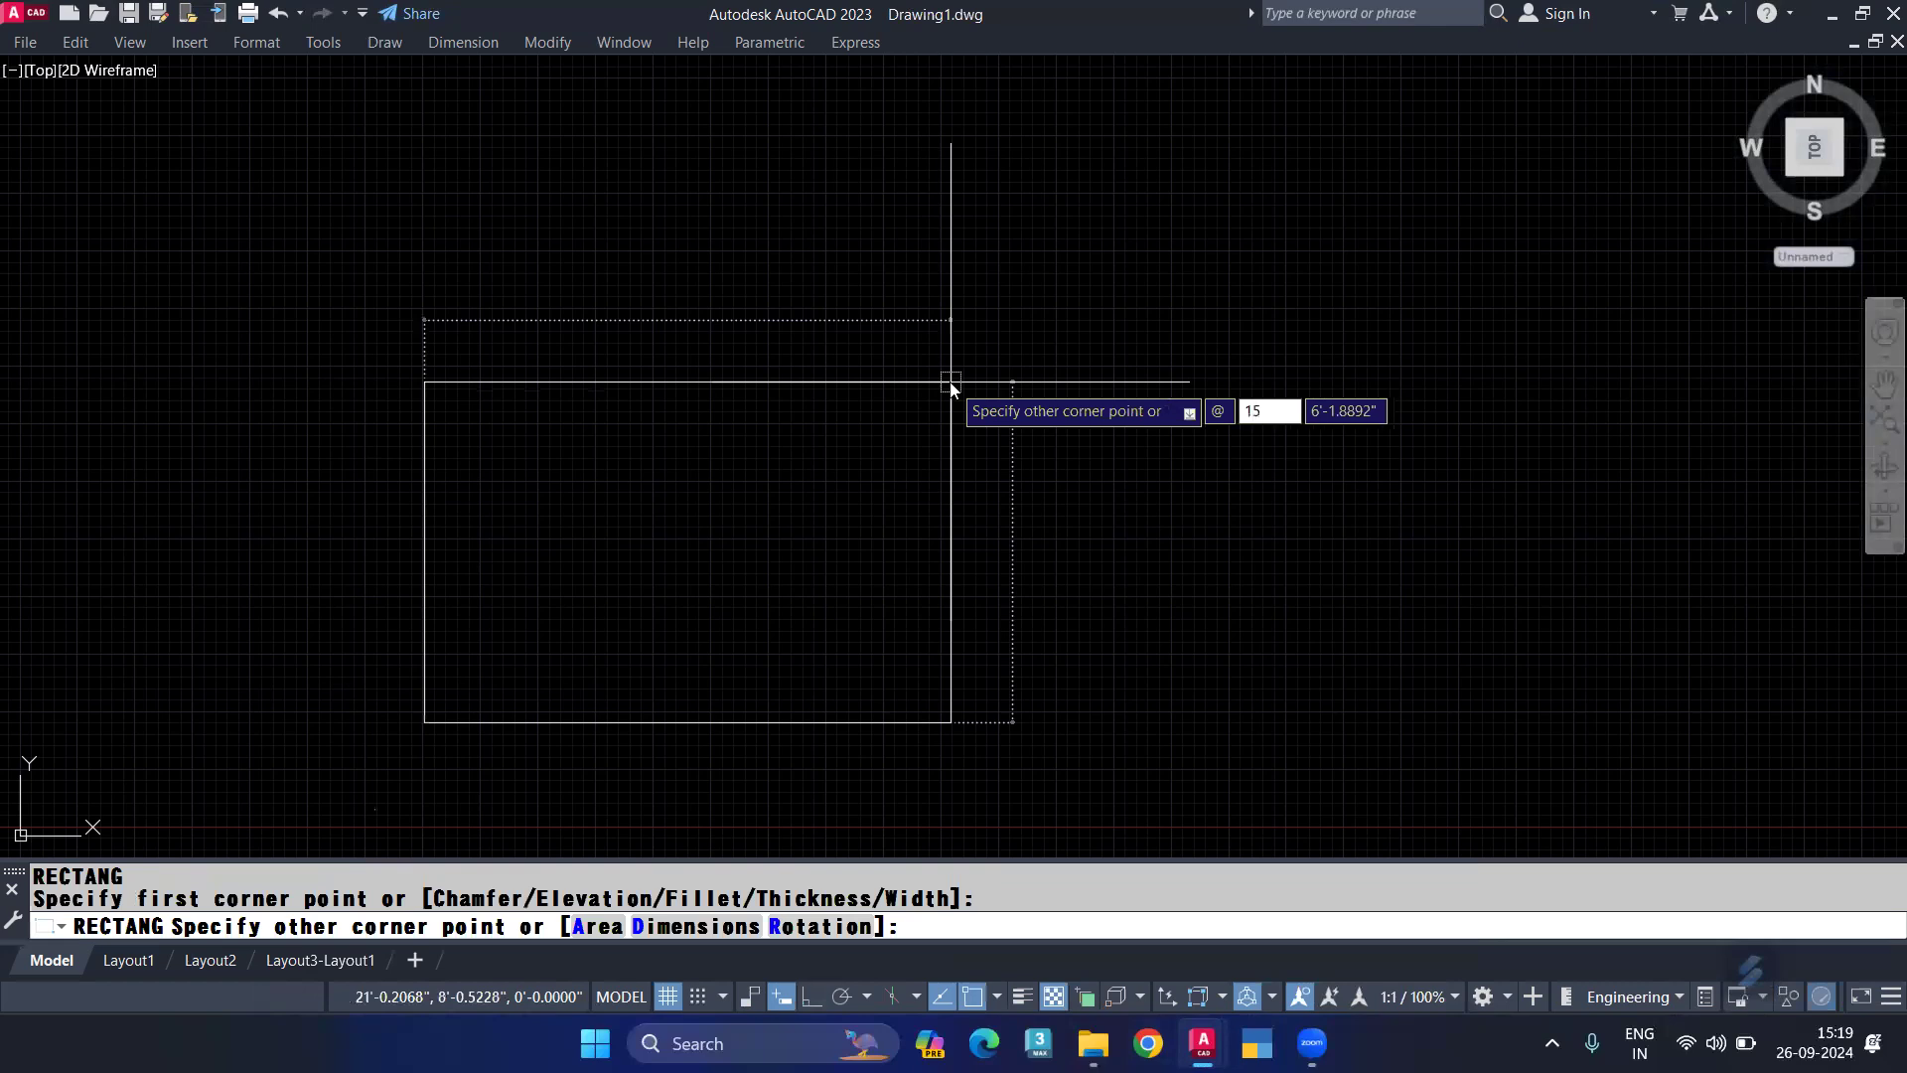
{"action": "key", "text": "BackSpace"}
{"action": "type", "text": "6"}
{"action": "type", "text": "'"}
{"action": "key", "text": "Tab"}
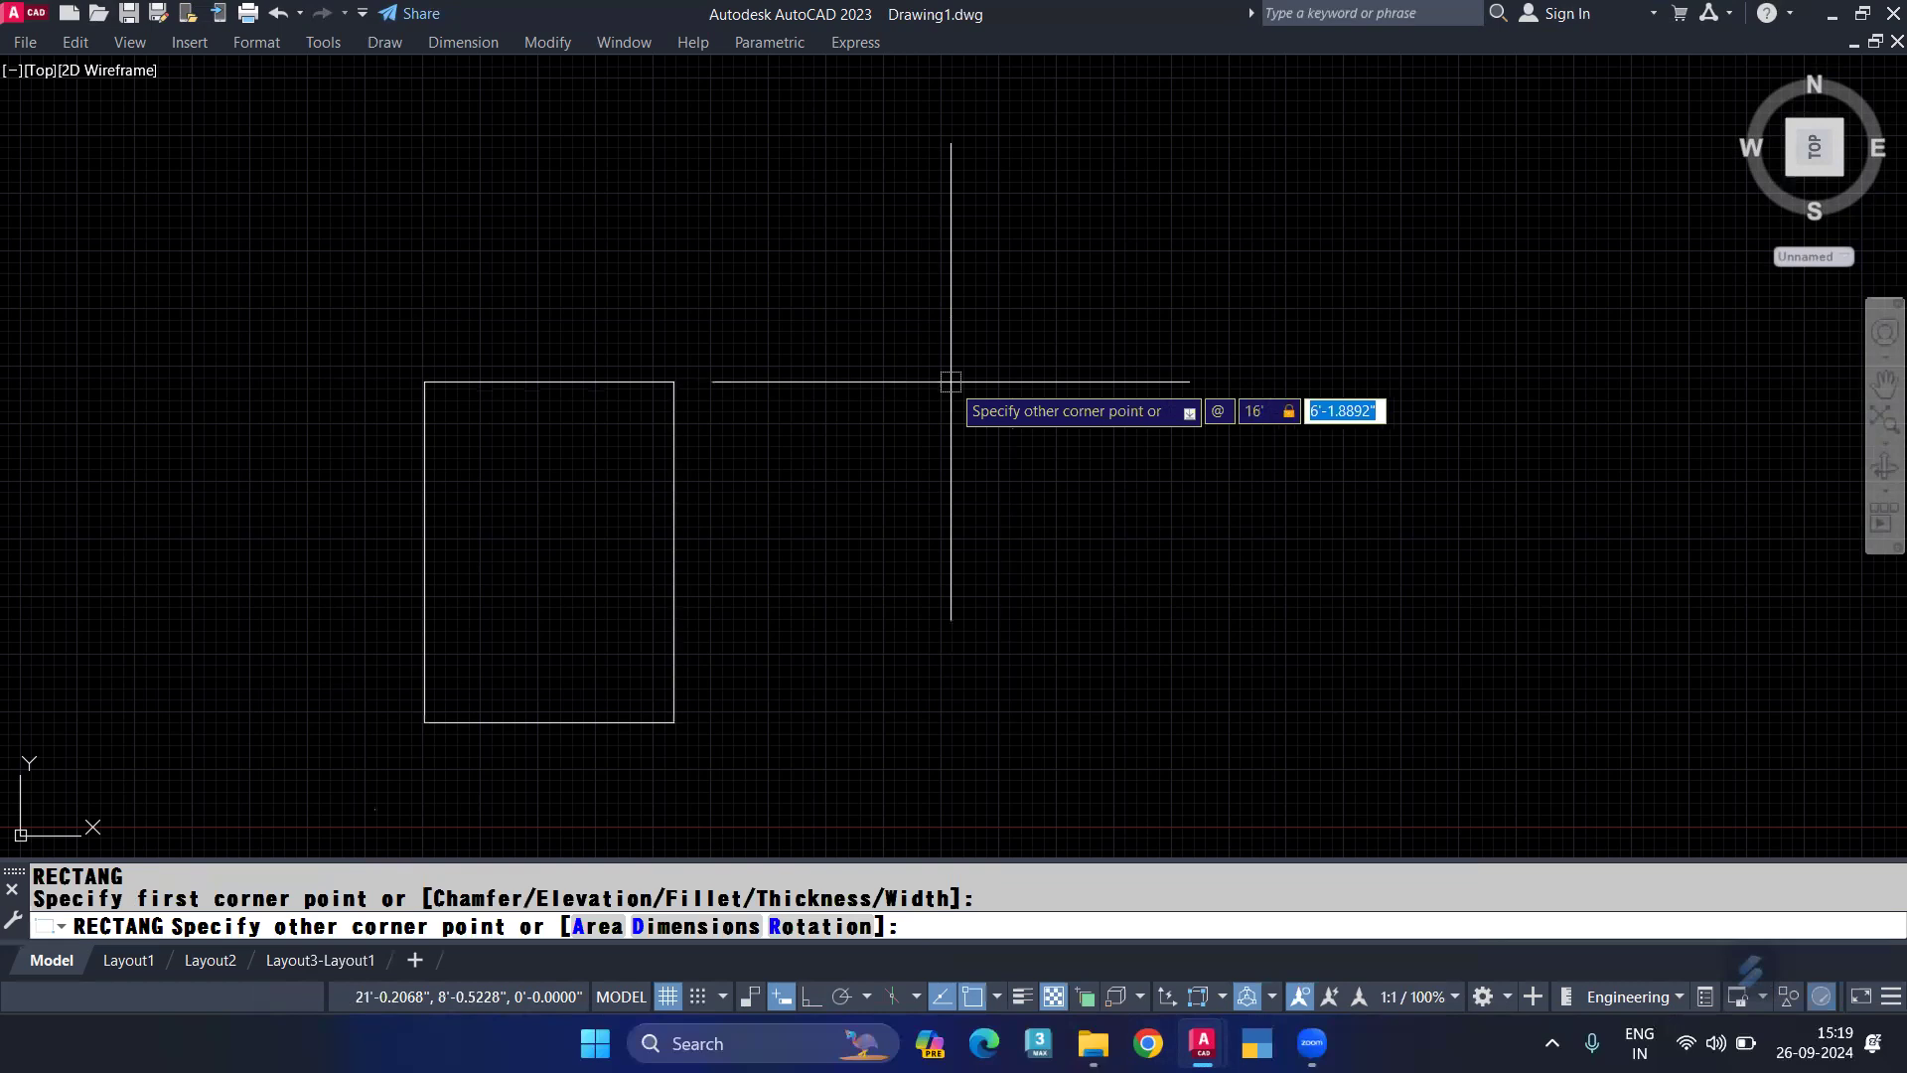
{"action": "type", "text": "12"}
{"action": "key", "text": "Return"}
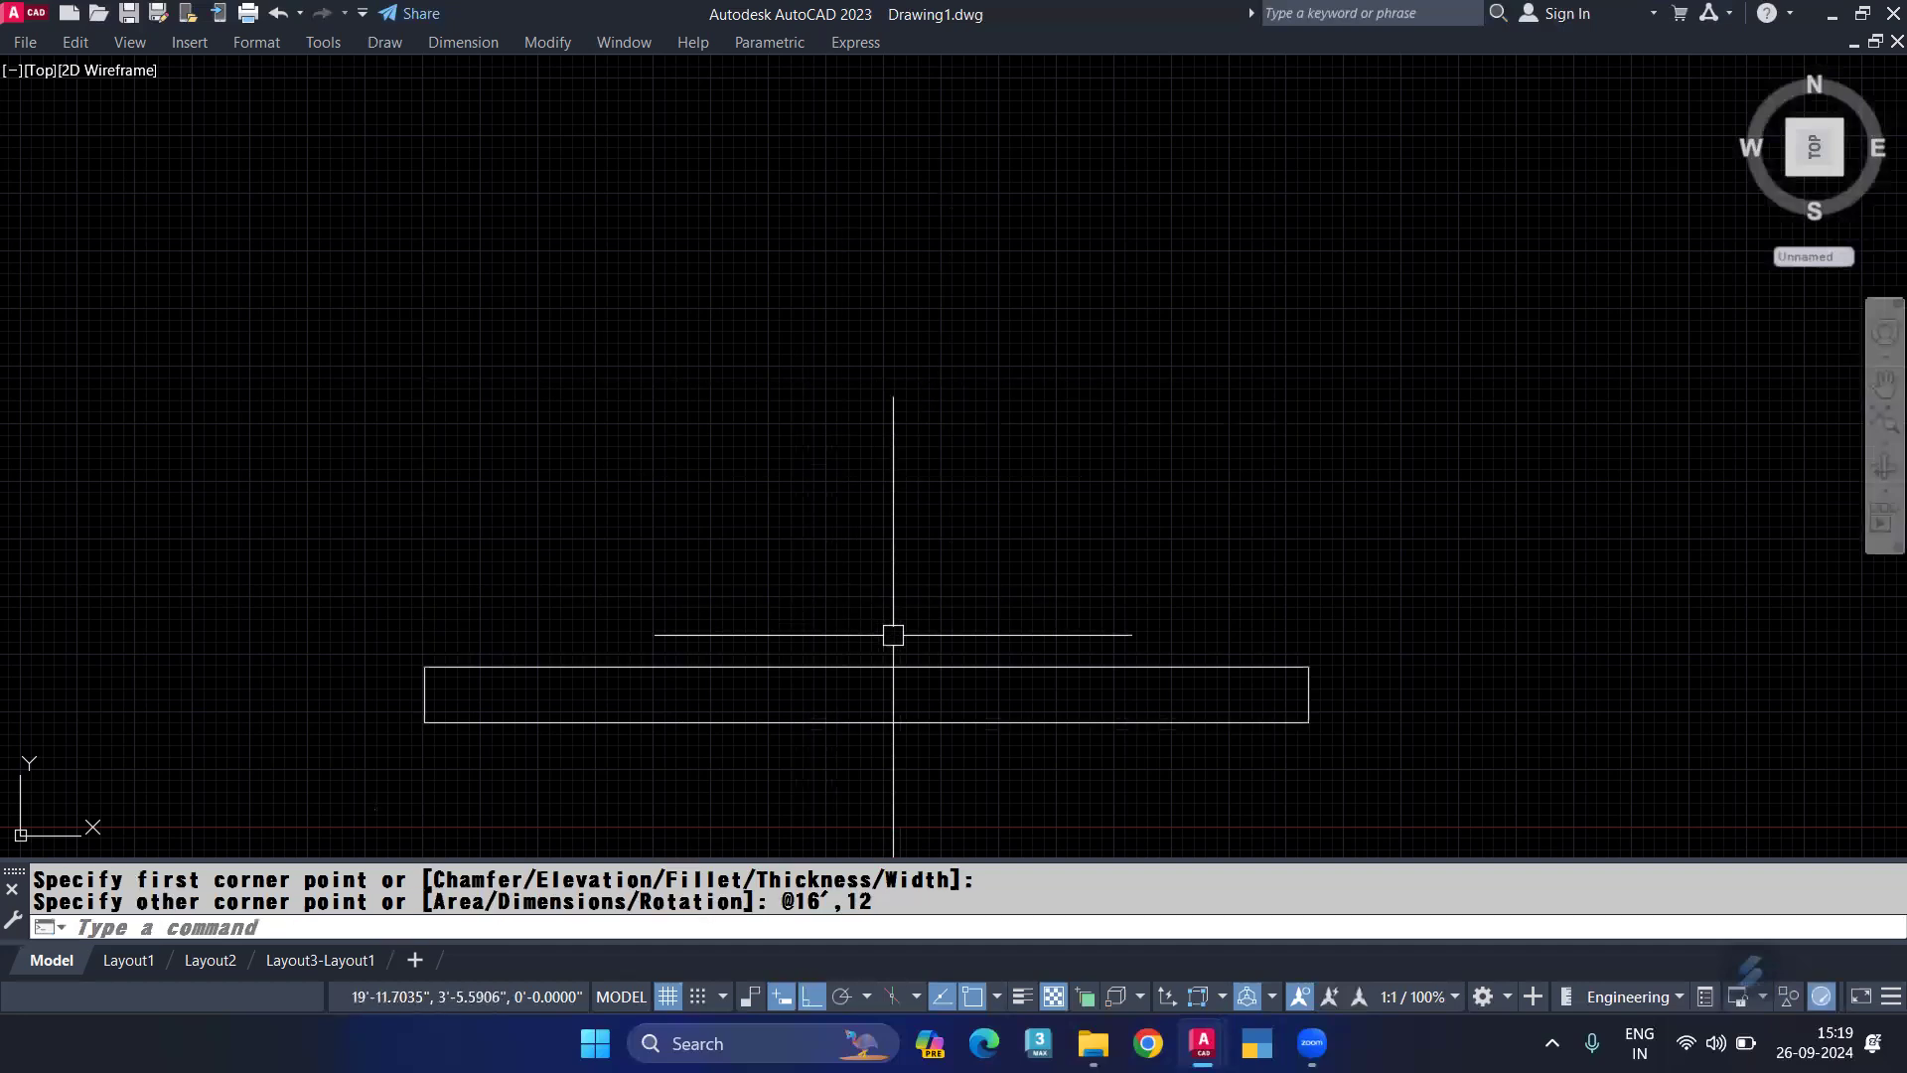
Step: Stretch the rectangle's top edge up 11' using its grip
{"action": "left_click", "coordinate": [918, 667]}
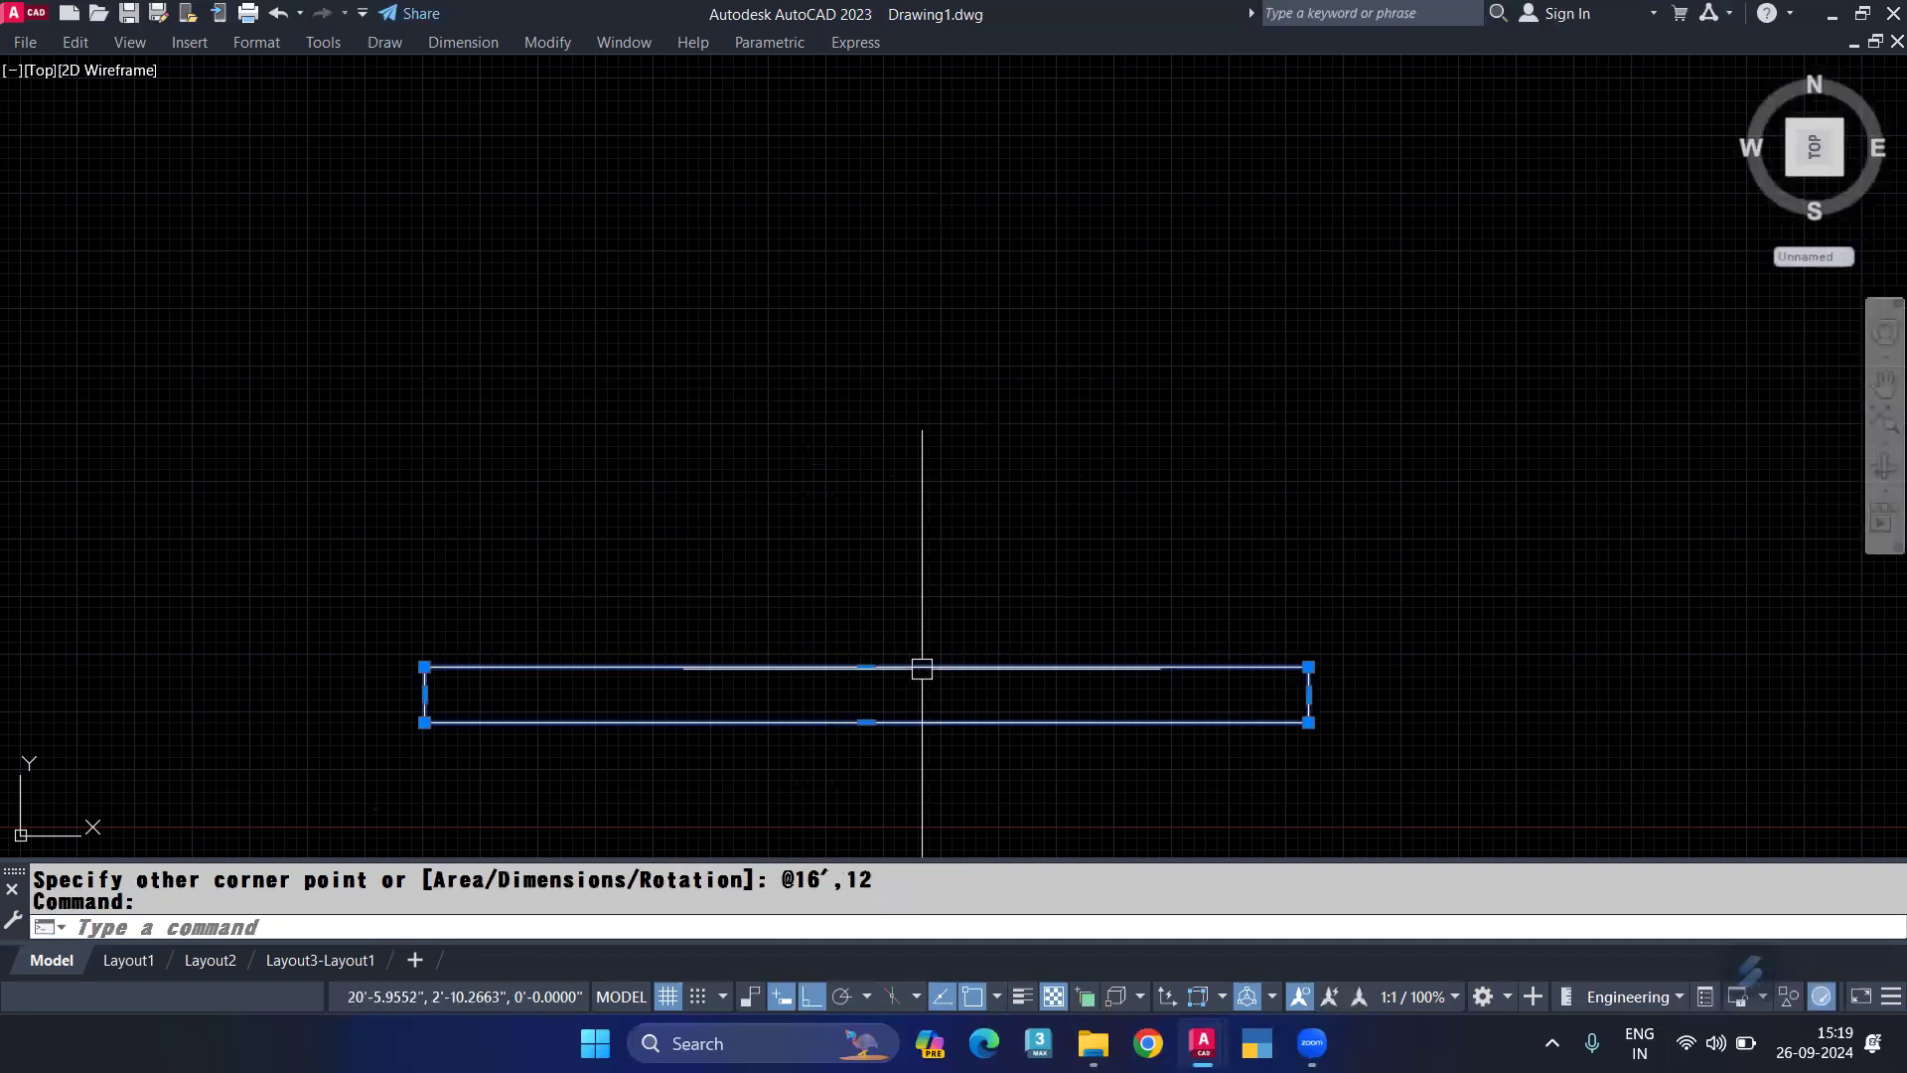
{"action": "left_click", "coordinate": [867, 668]}
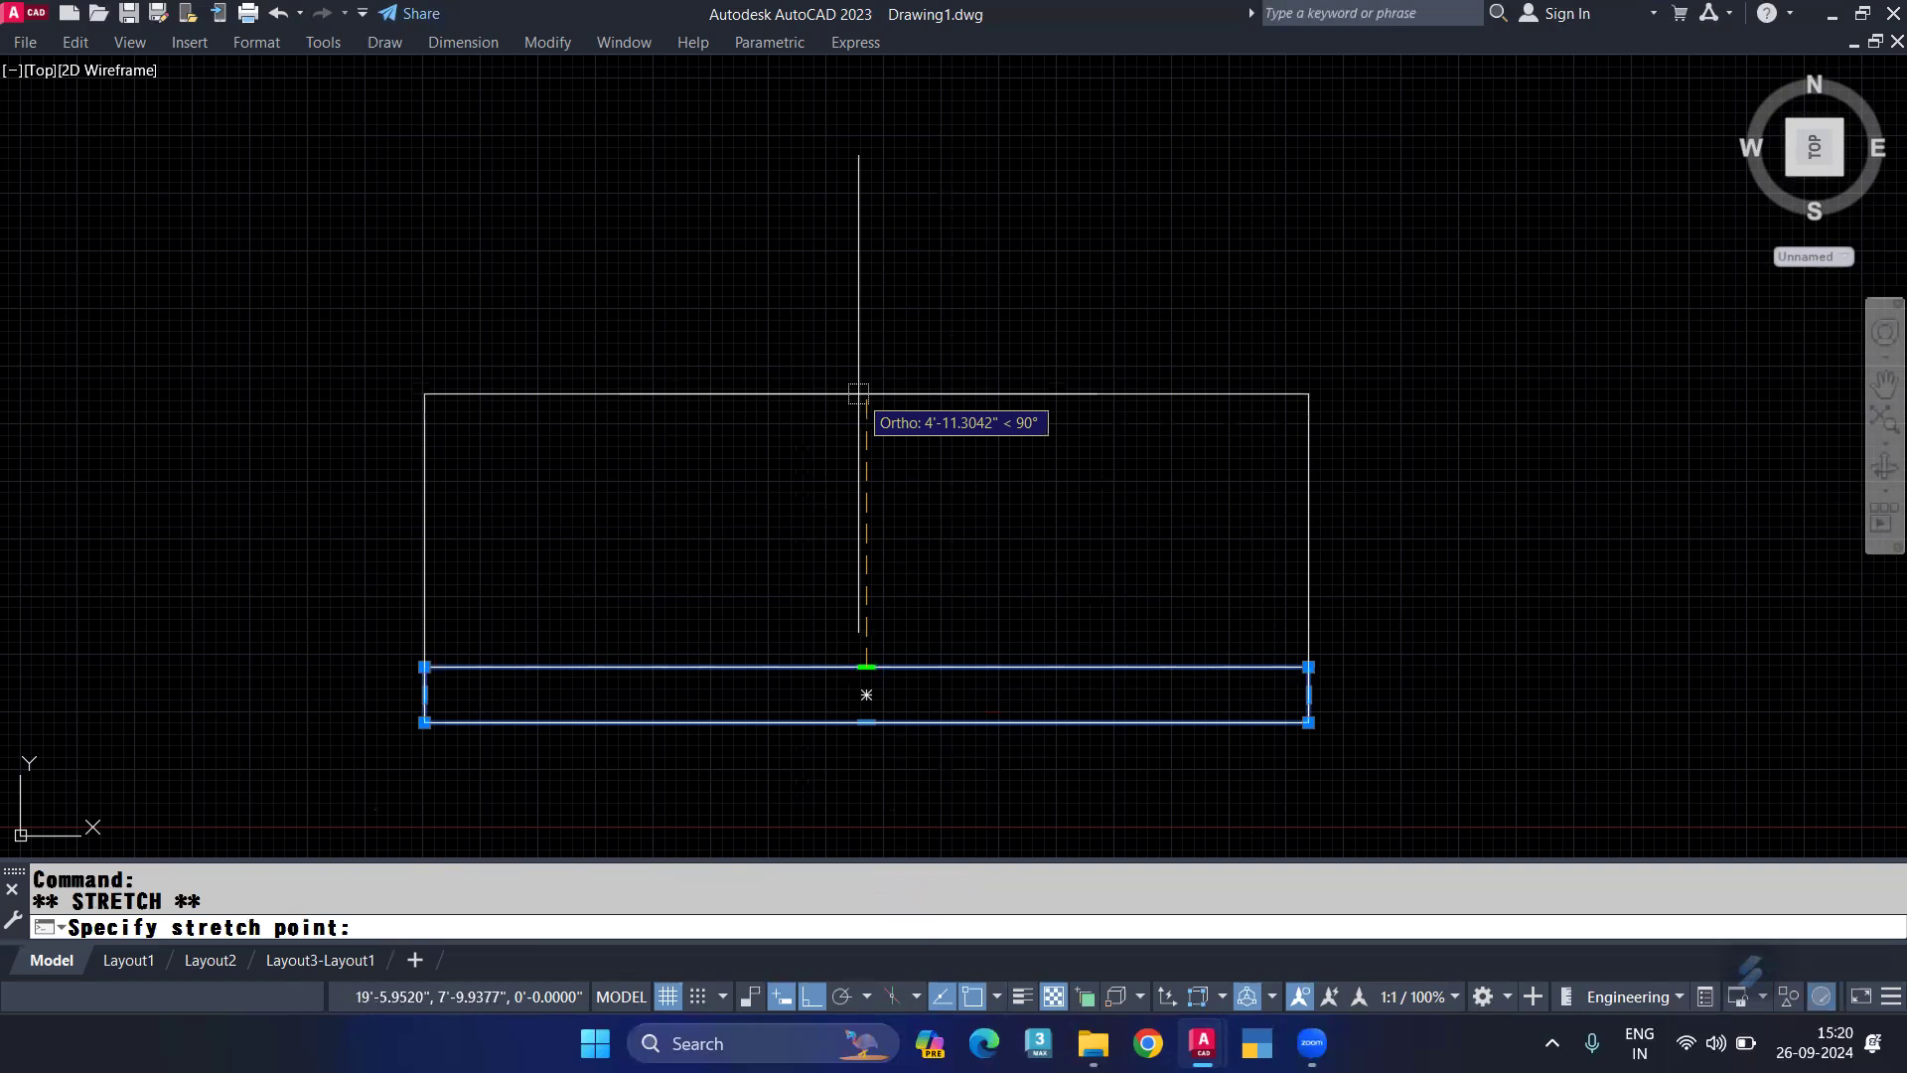
{"action": "type", "text": "11'"}
{"action": "key", "text": "Return"}
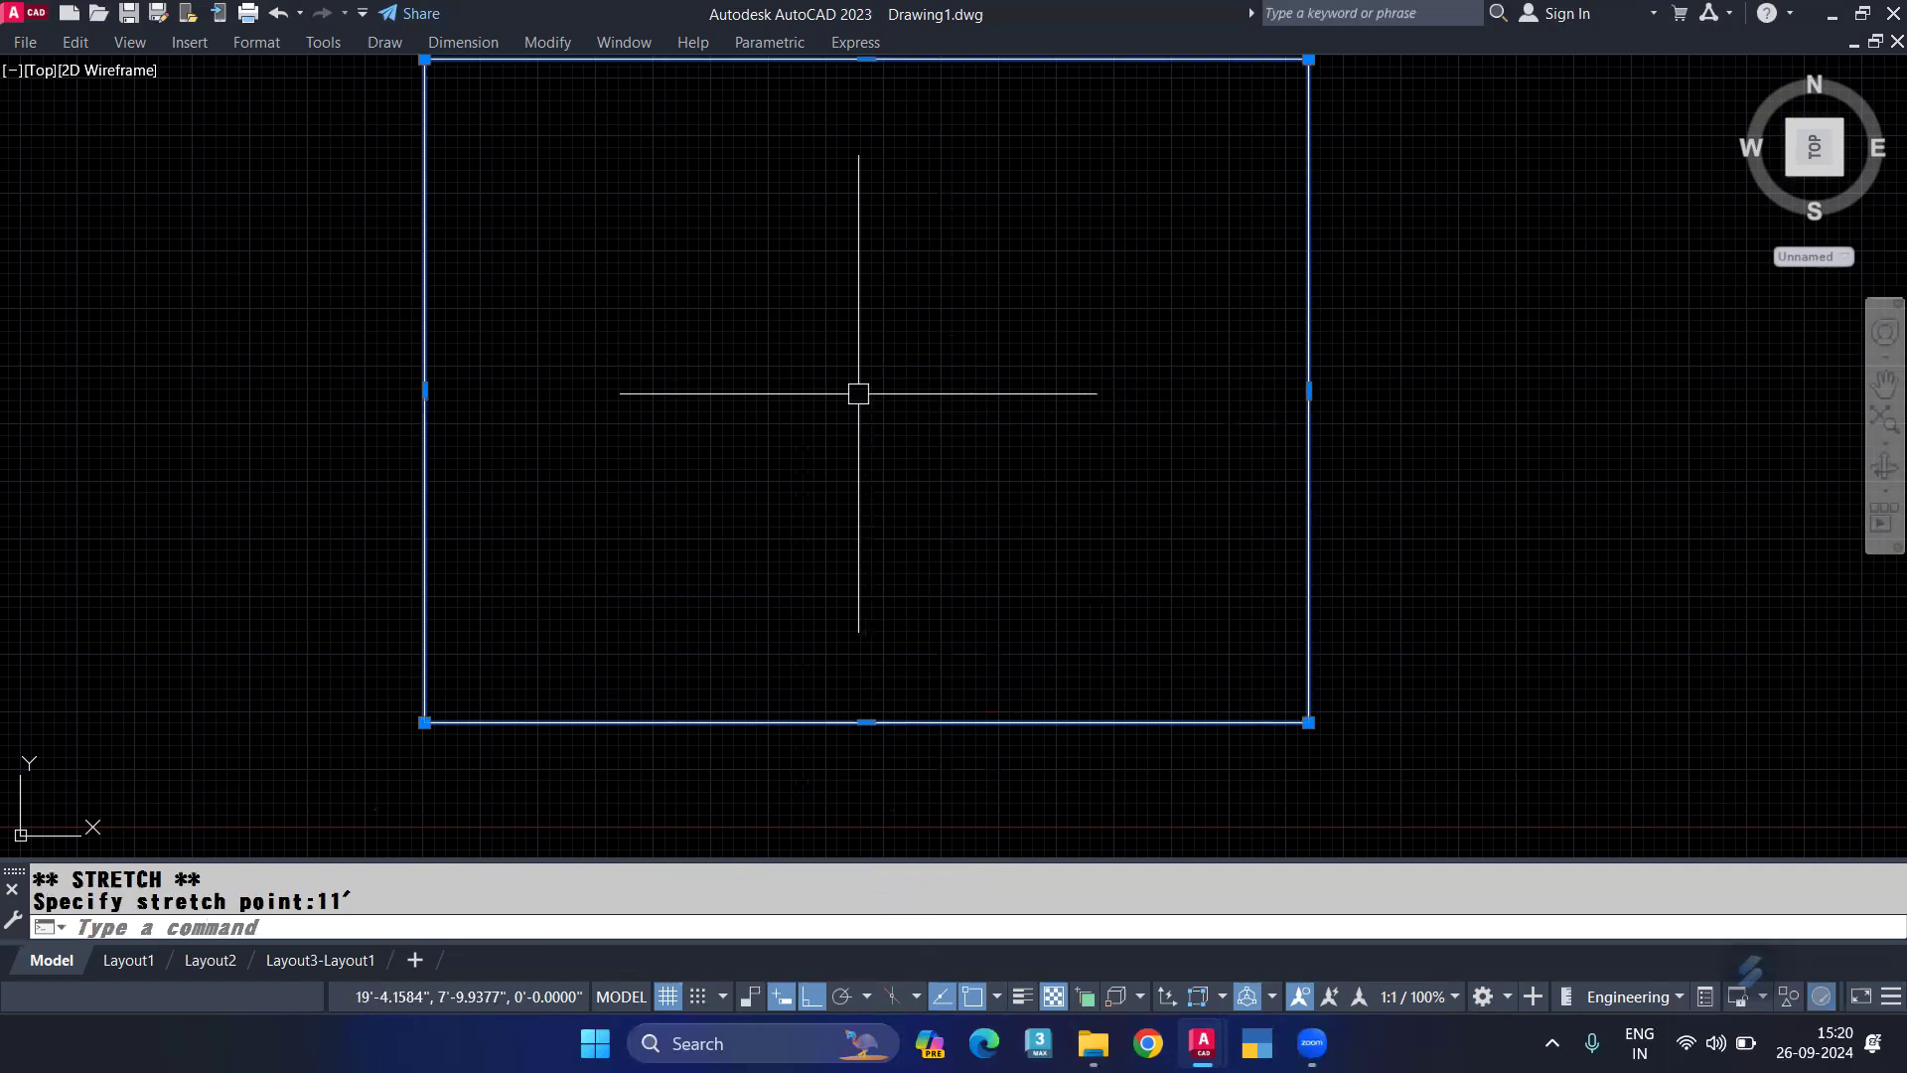
{"action": "scroll", "coordinate": [844, 438], "scroll_direction": "down", "scroll_amount": 1}
{"action": "middle_click_drag", "start_coordinate": [843, 438], "coordinate": [831, 516]}
{"action": "key", "text": "Escape"}
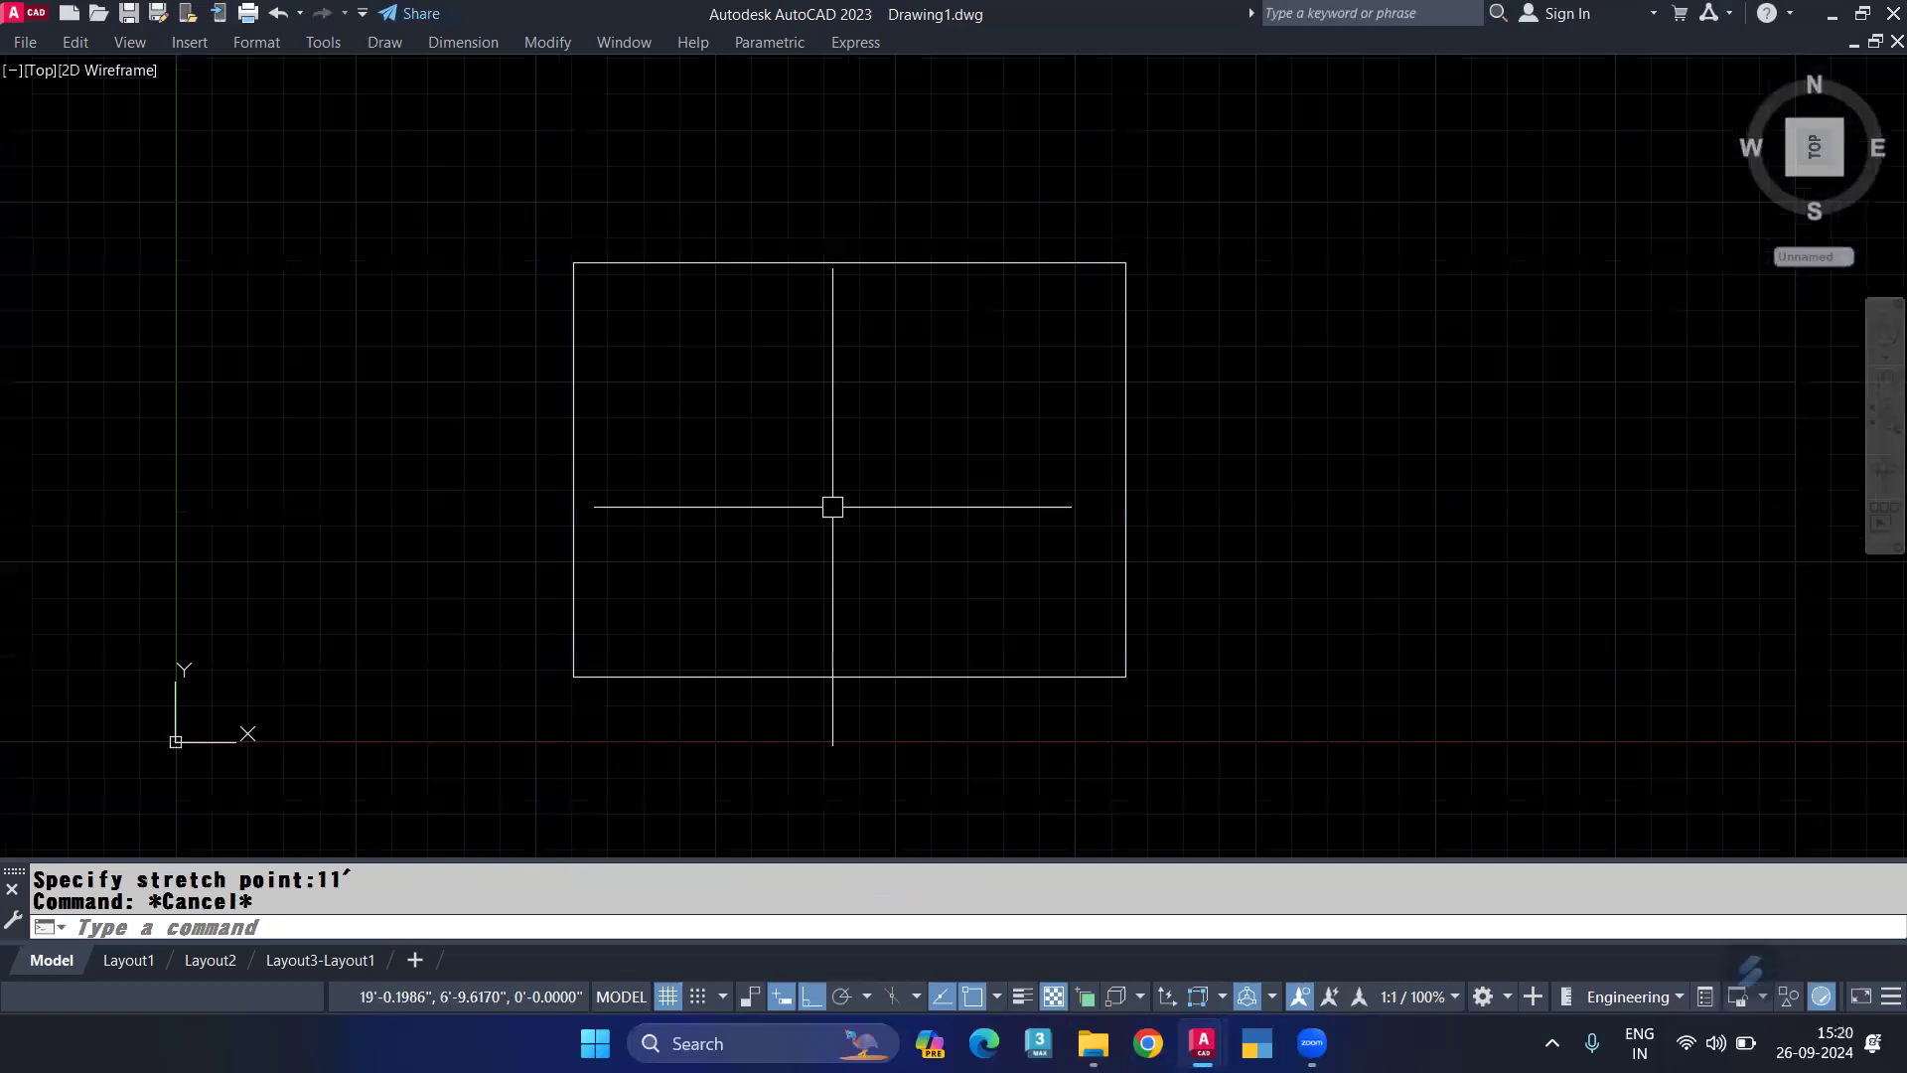
Step: Offset the room rectangle 9 inches outward to form double-line walls
{"action": "left_click", "coordinate": [797, 264]}
{"action": "type", "text": "o"}
{"action": "key", "text": "Return"}
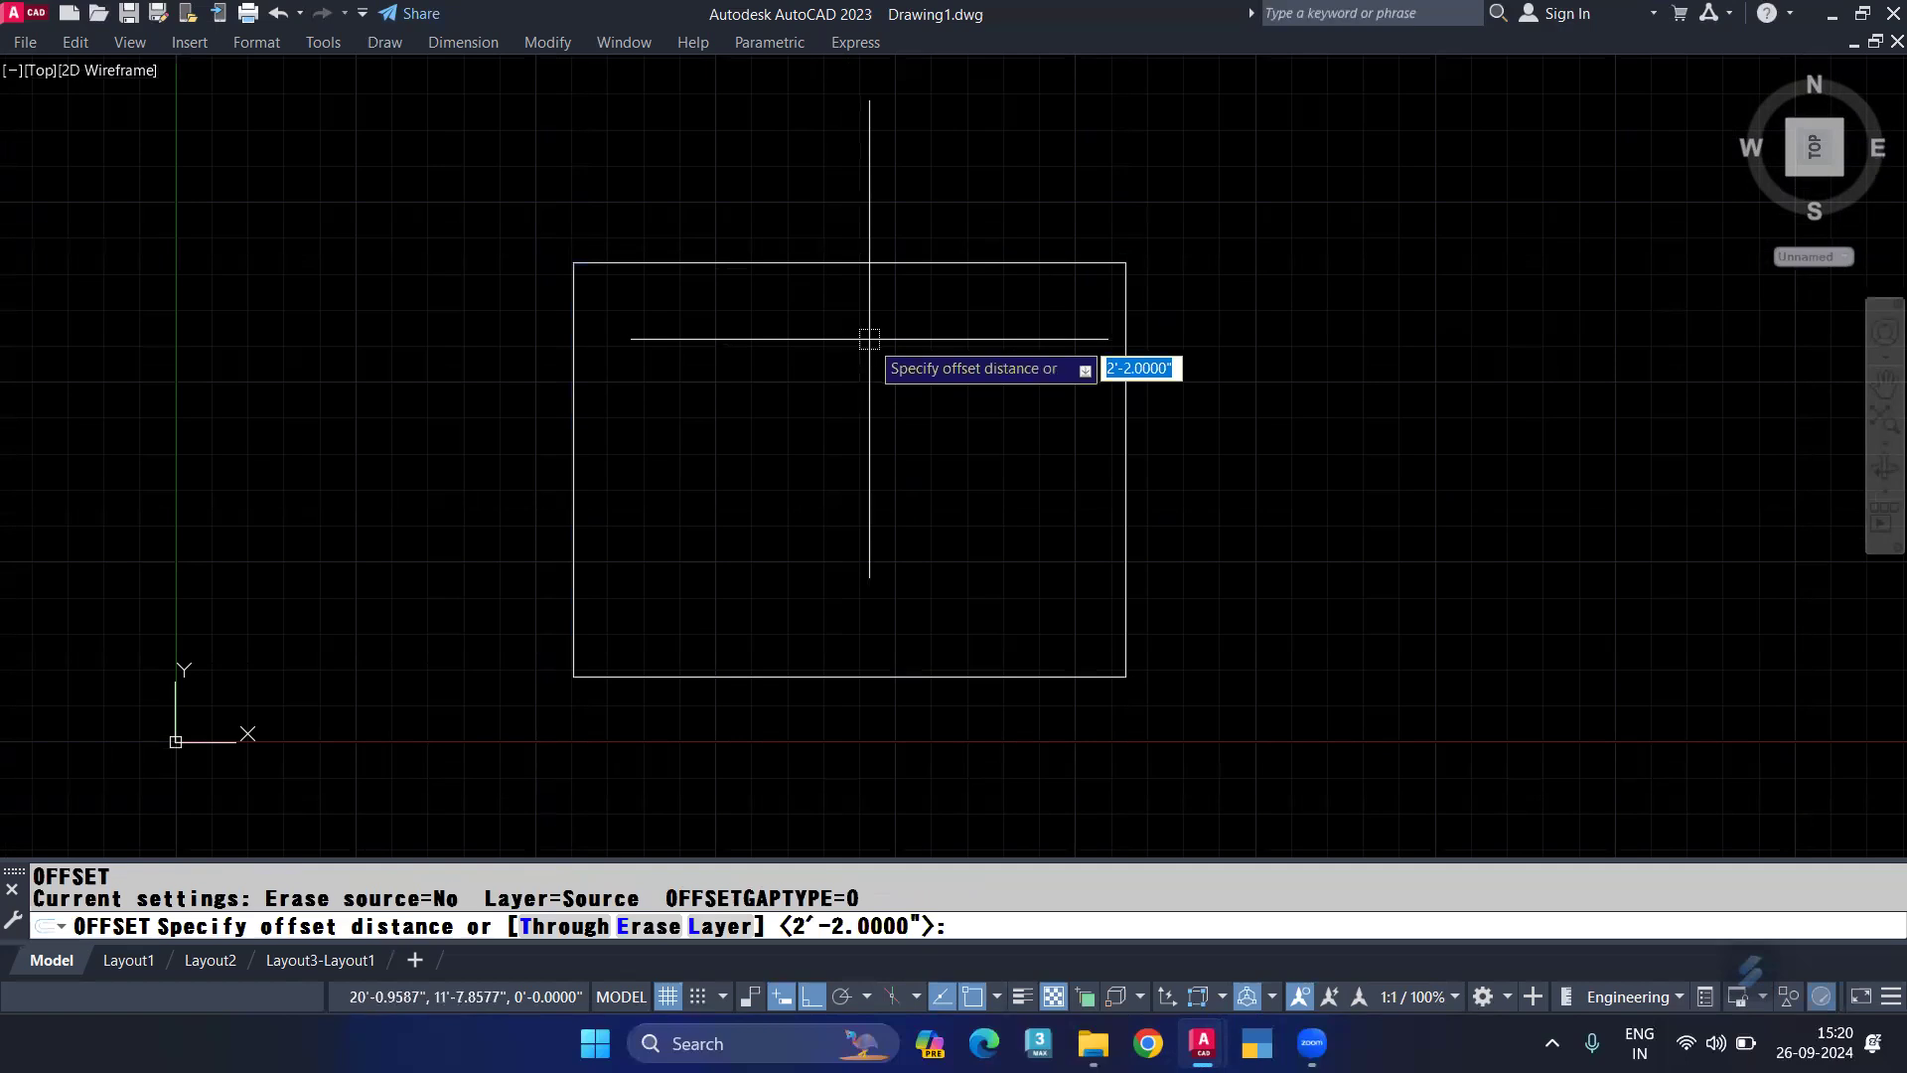
{"action": "type", "text": "o"}
{"action": "key", "text": "Return"}
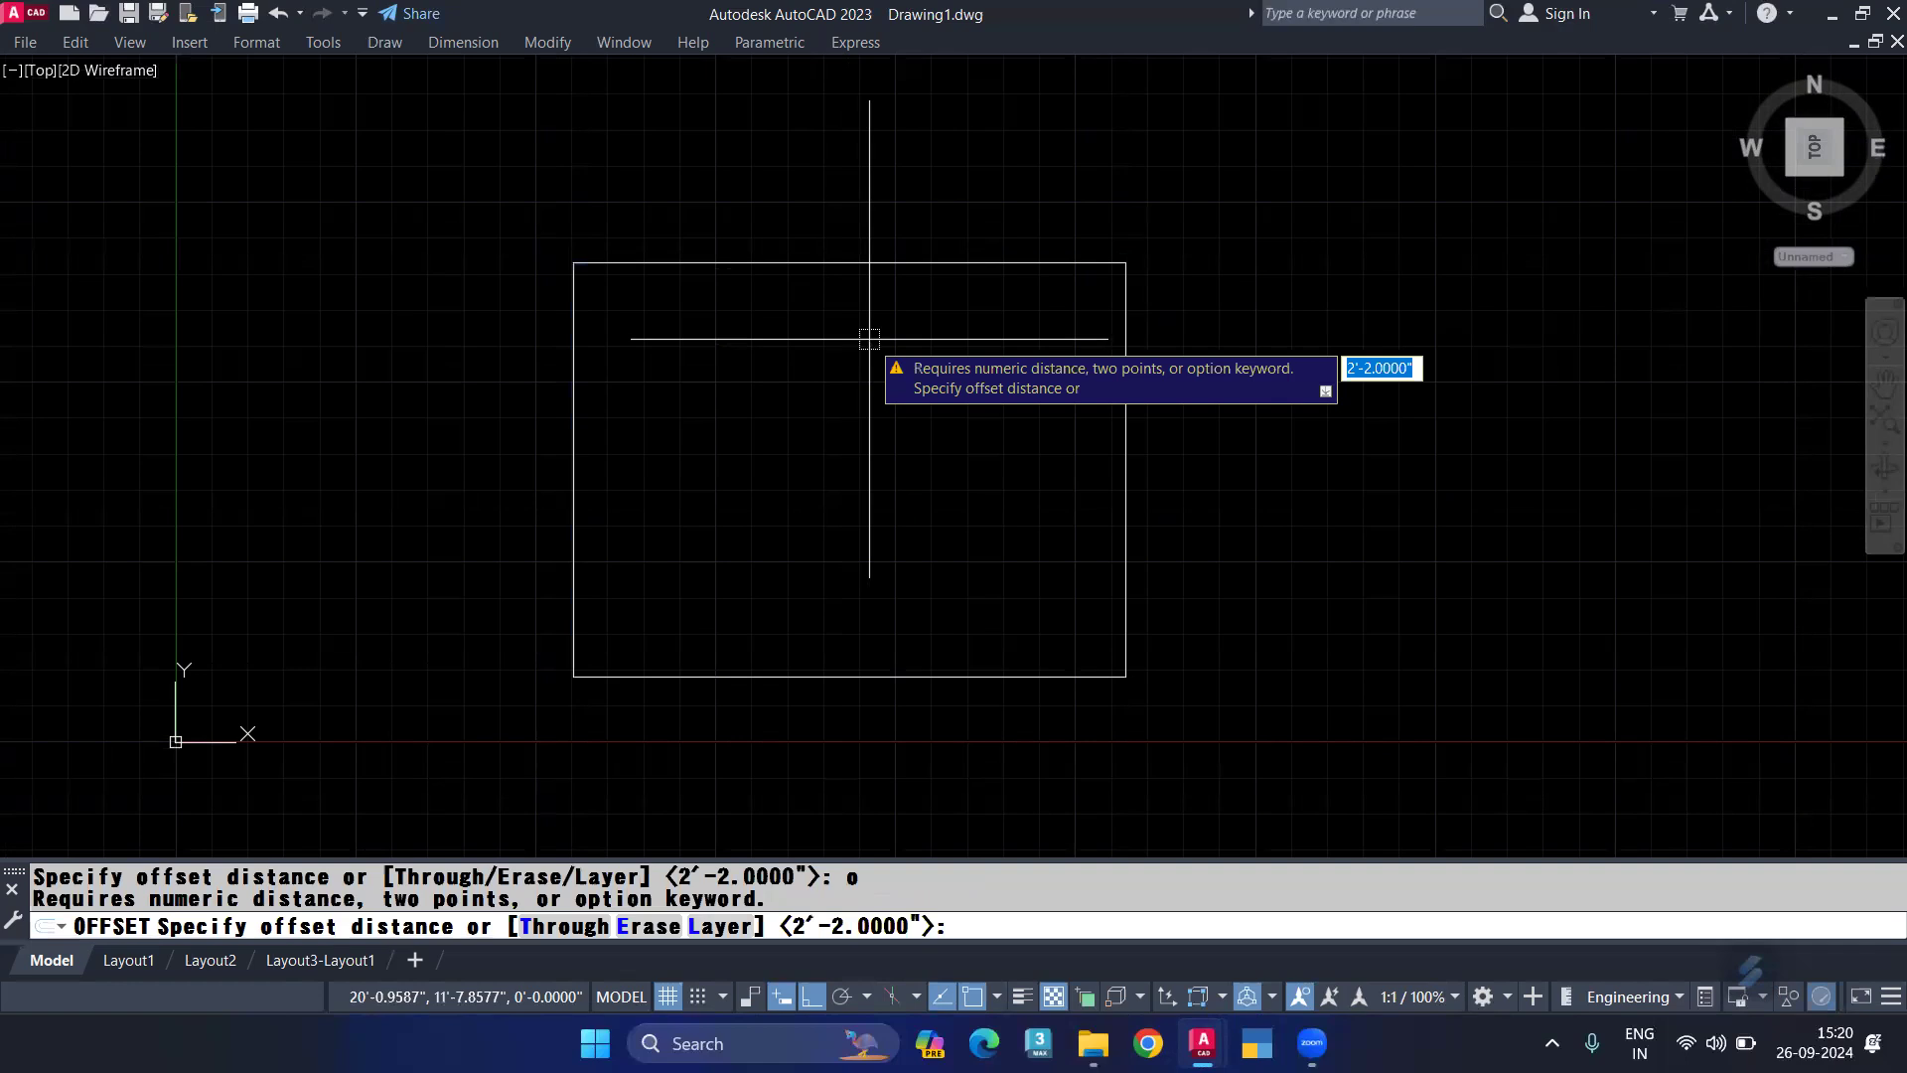
{"action": "type", "text": "9"}
{"action": "key", "text": "Return"}
{"action": "left_click", "coordinate": [695, 263]}
{"action": "left_click", "coordinate": [607, 193]}
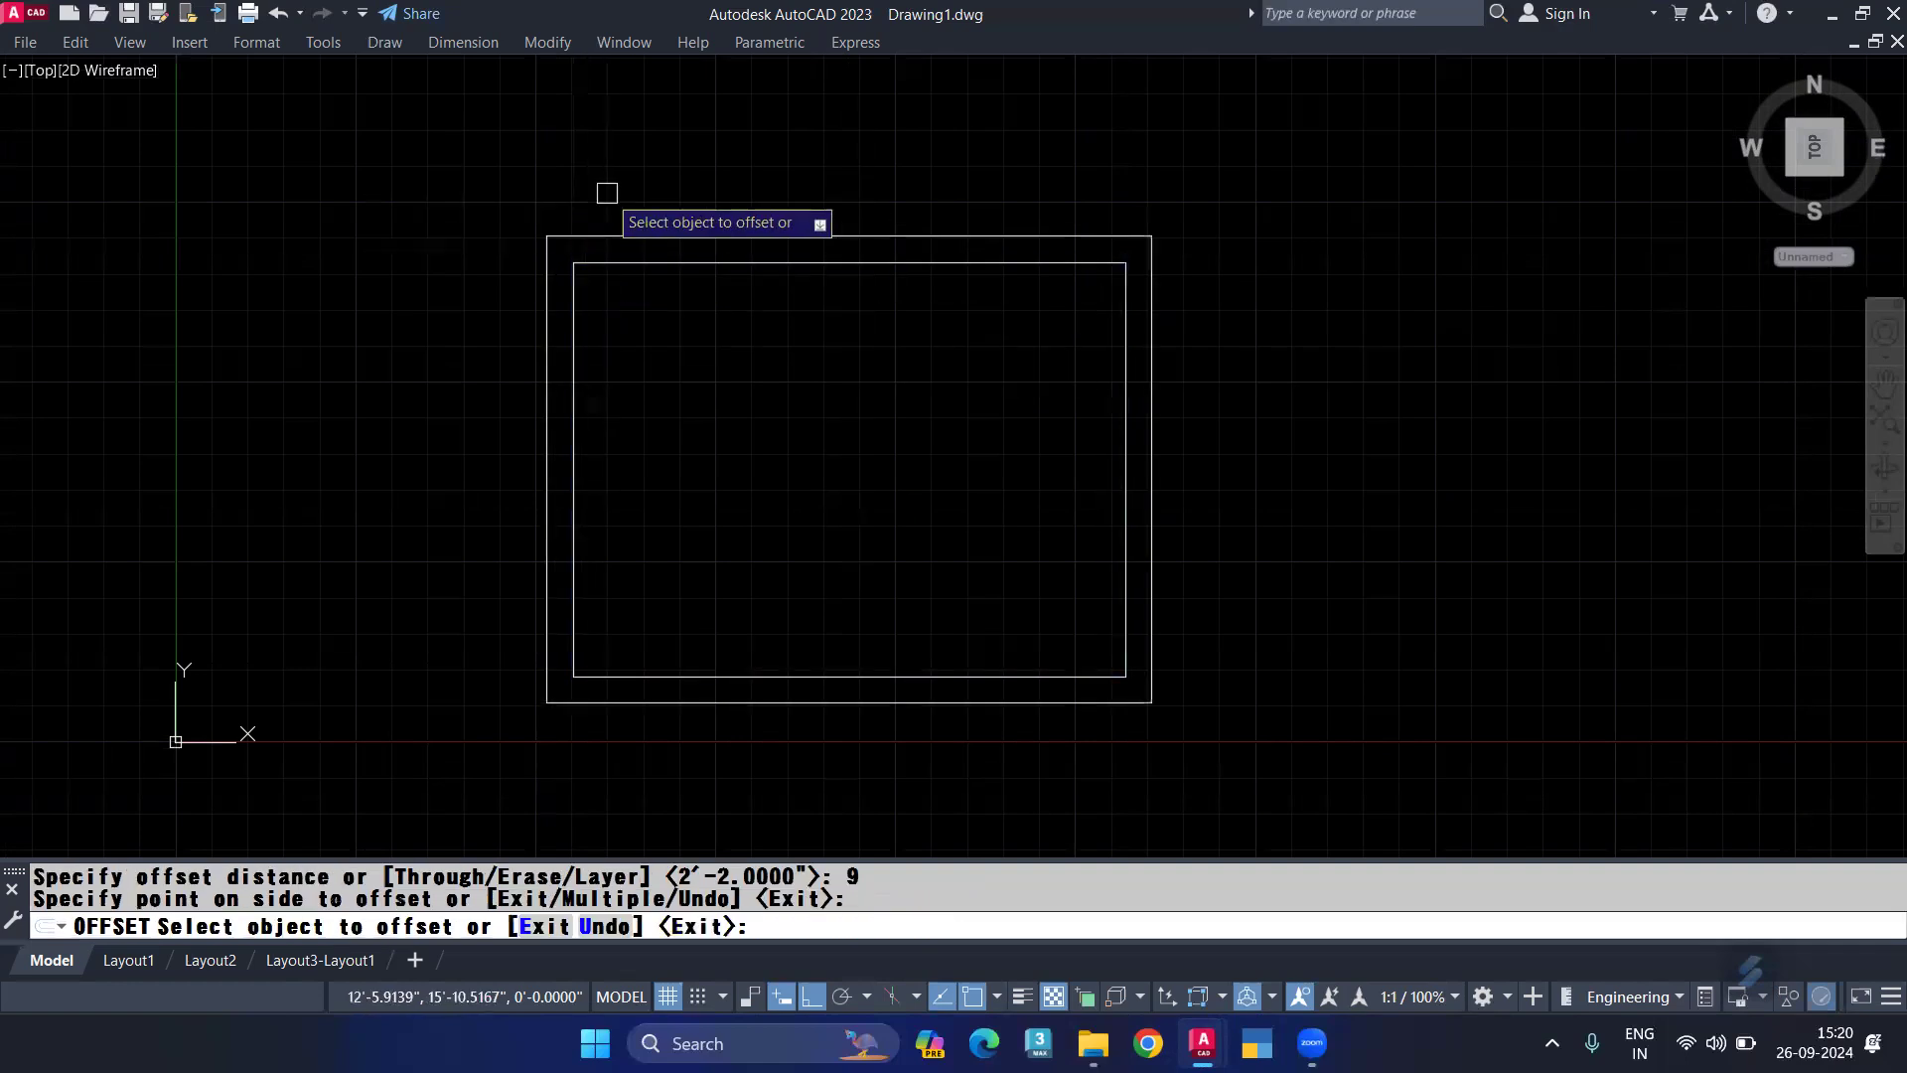
{"action": "key", "text": "Escape"}
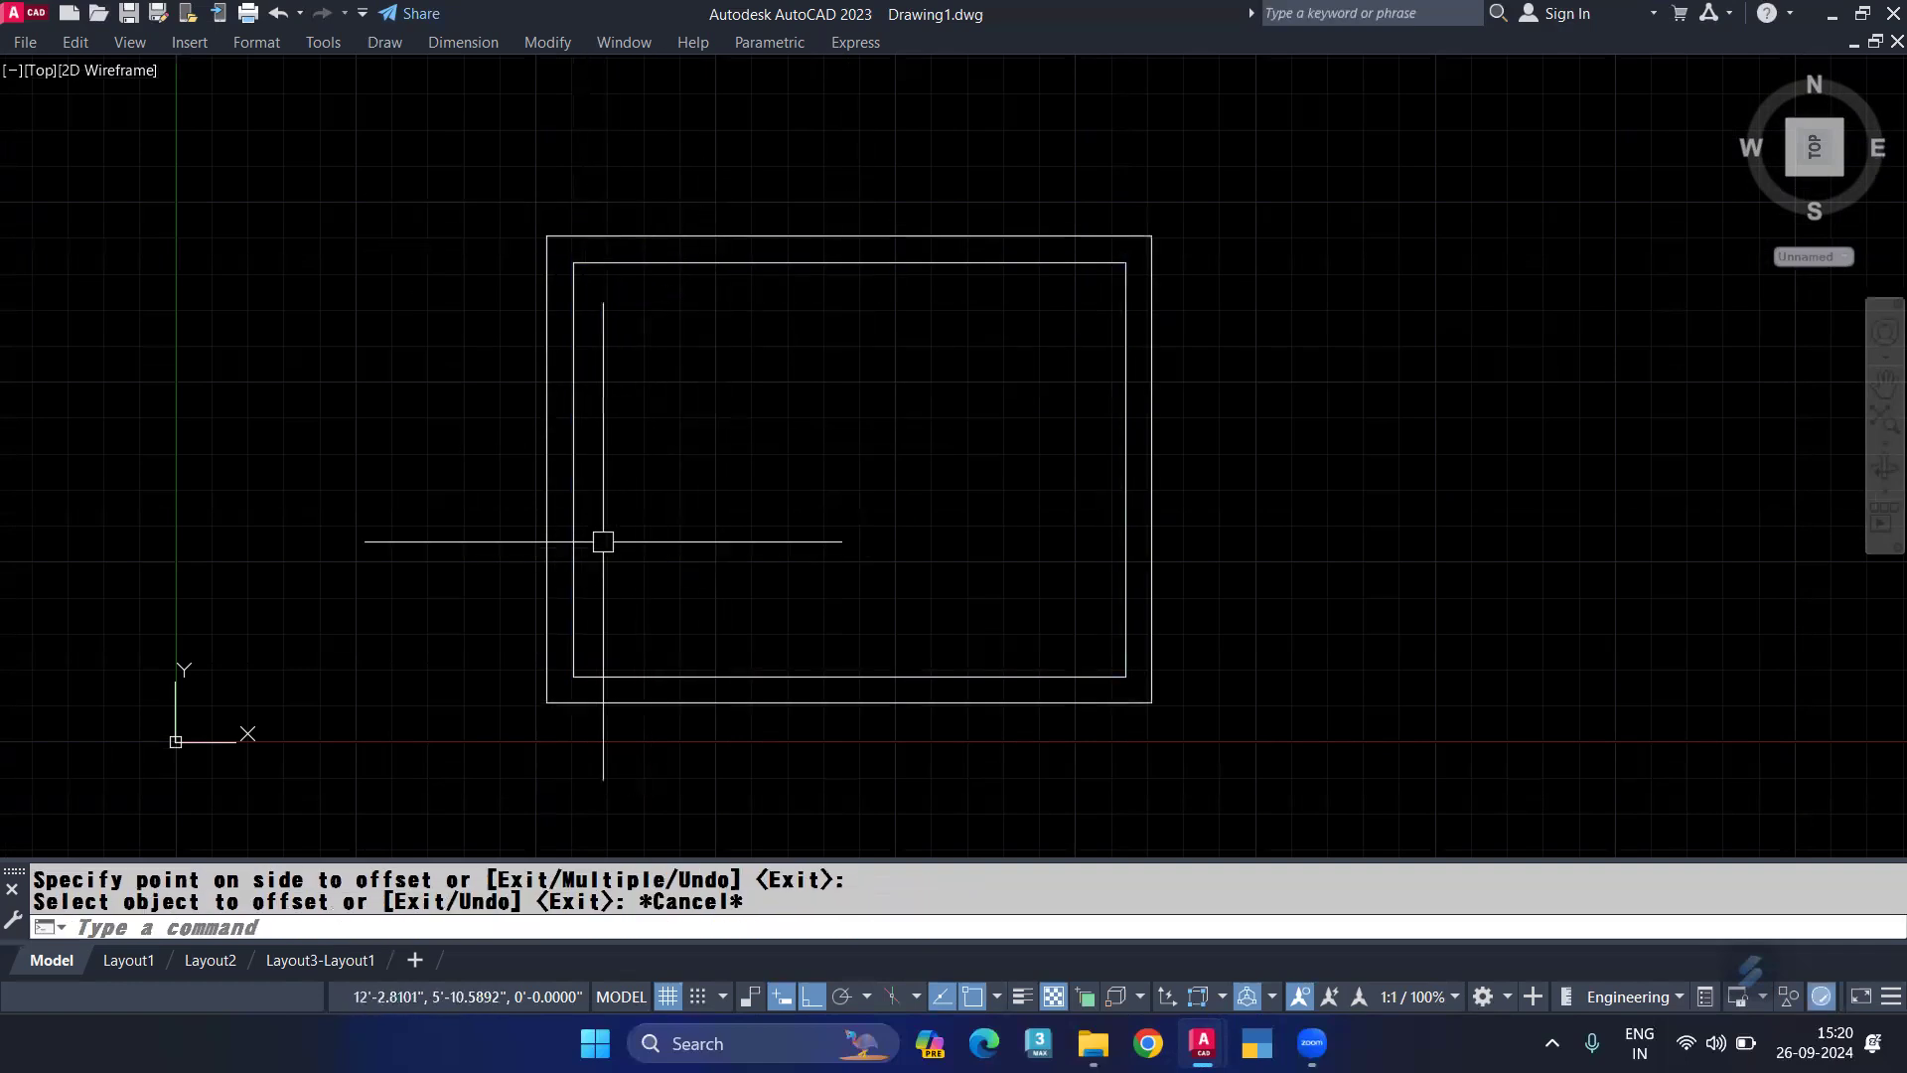
{"action": "scroll", "coordinate": [584, 452], "scroll_direction": "up", "scroll_amount": 2}
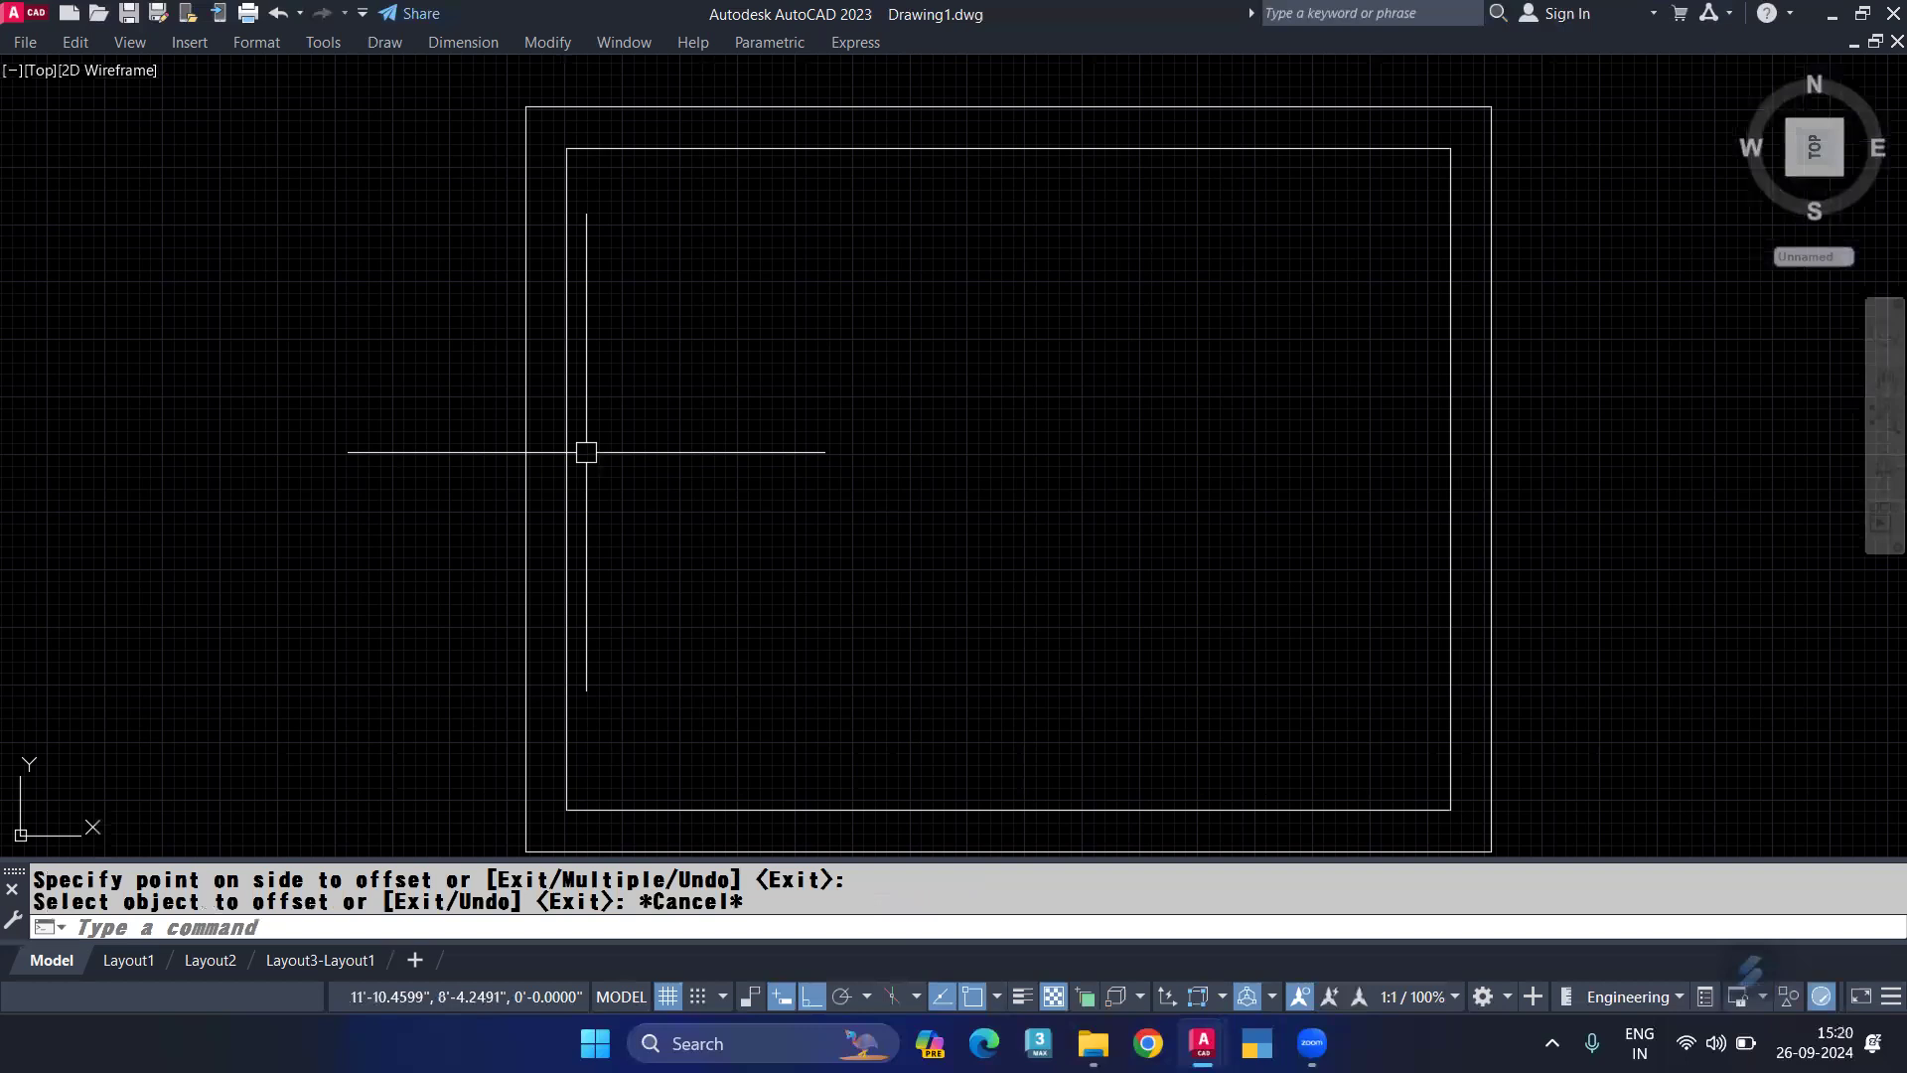
Step: Draw a short line across the left wall's thickness
{"action": "type", "text": "l"}
{"action": "key", "text": "Return"}
{"action": "left_click", "coordinate": [567, 478]}
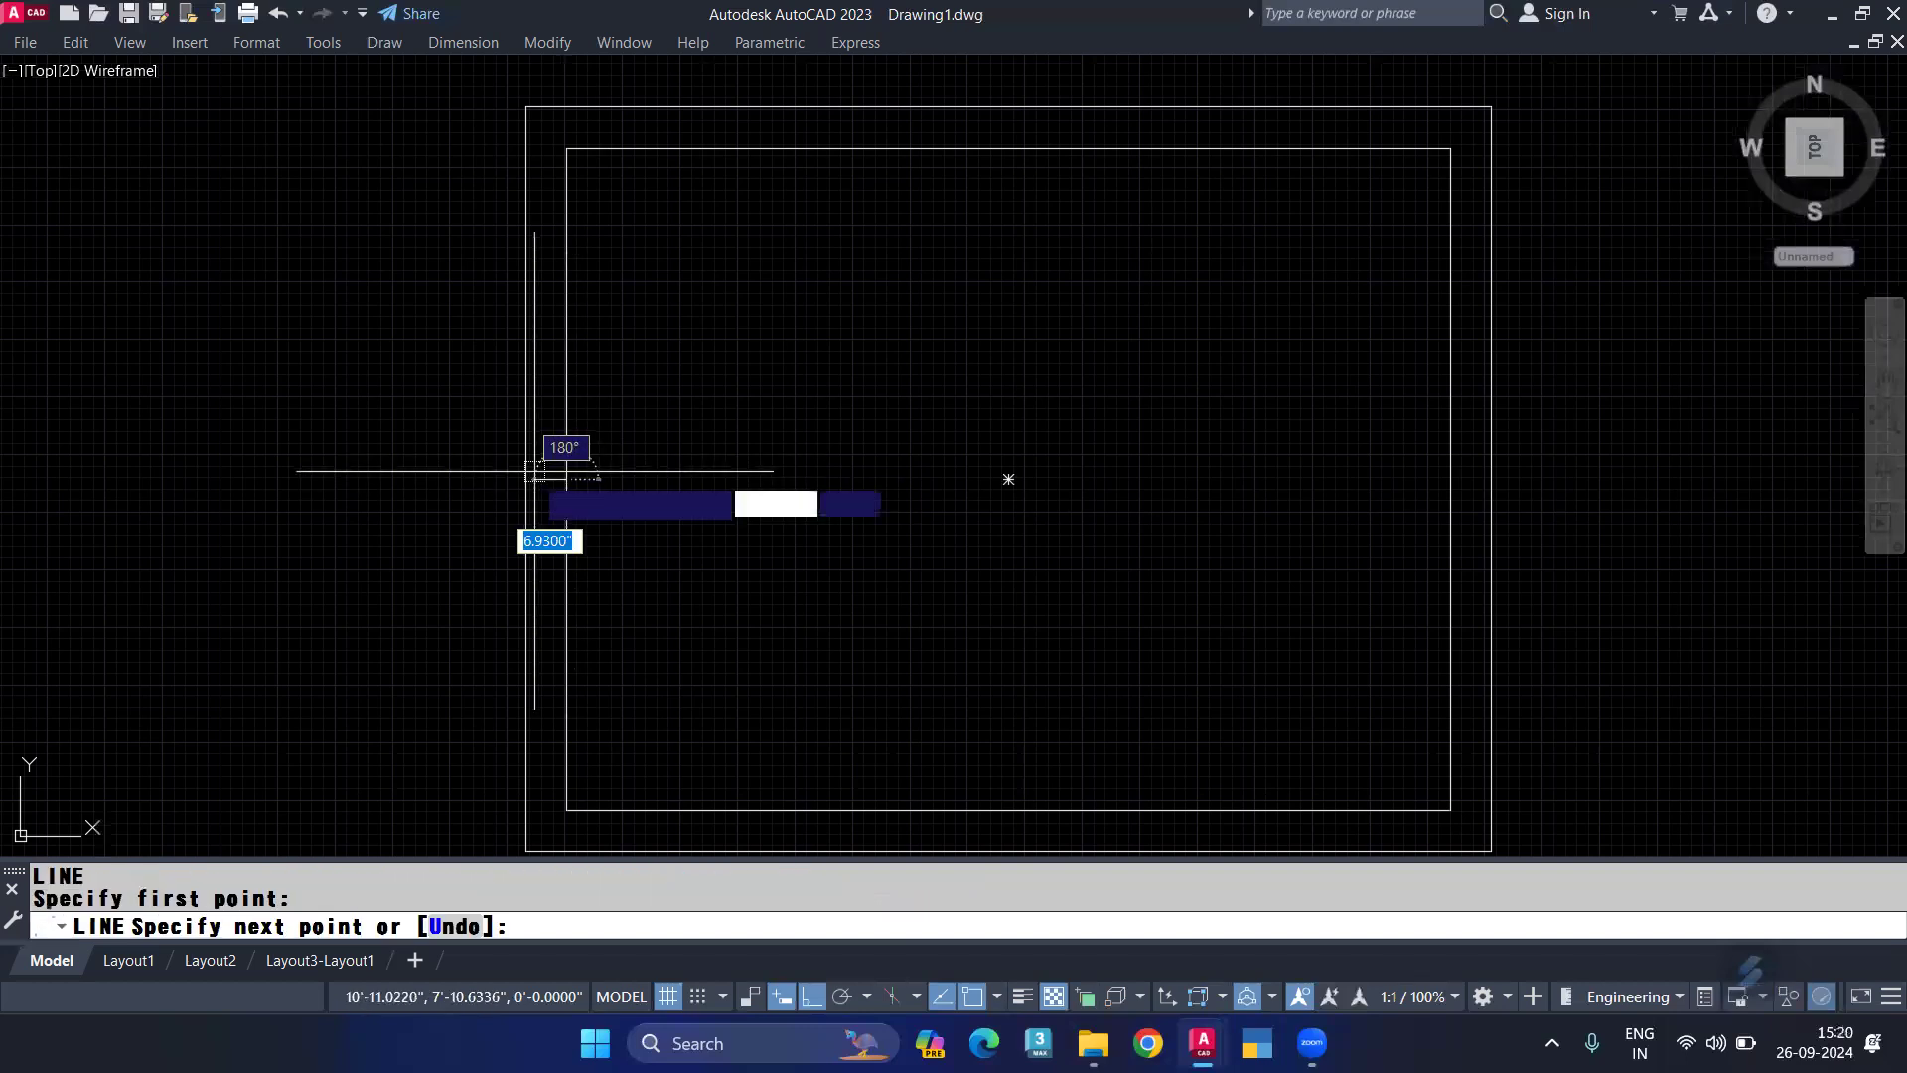
{"action": "key", "text": "Return"}
{"action": "scroll", "coordinate": [548, 481], "scroll_direction": "up", "scroll_amount": 2}
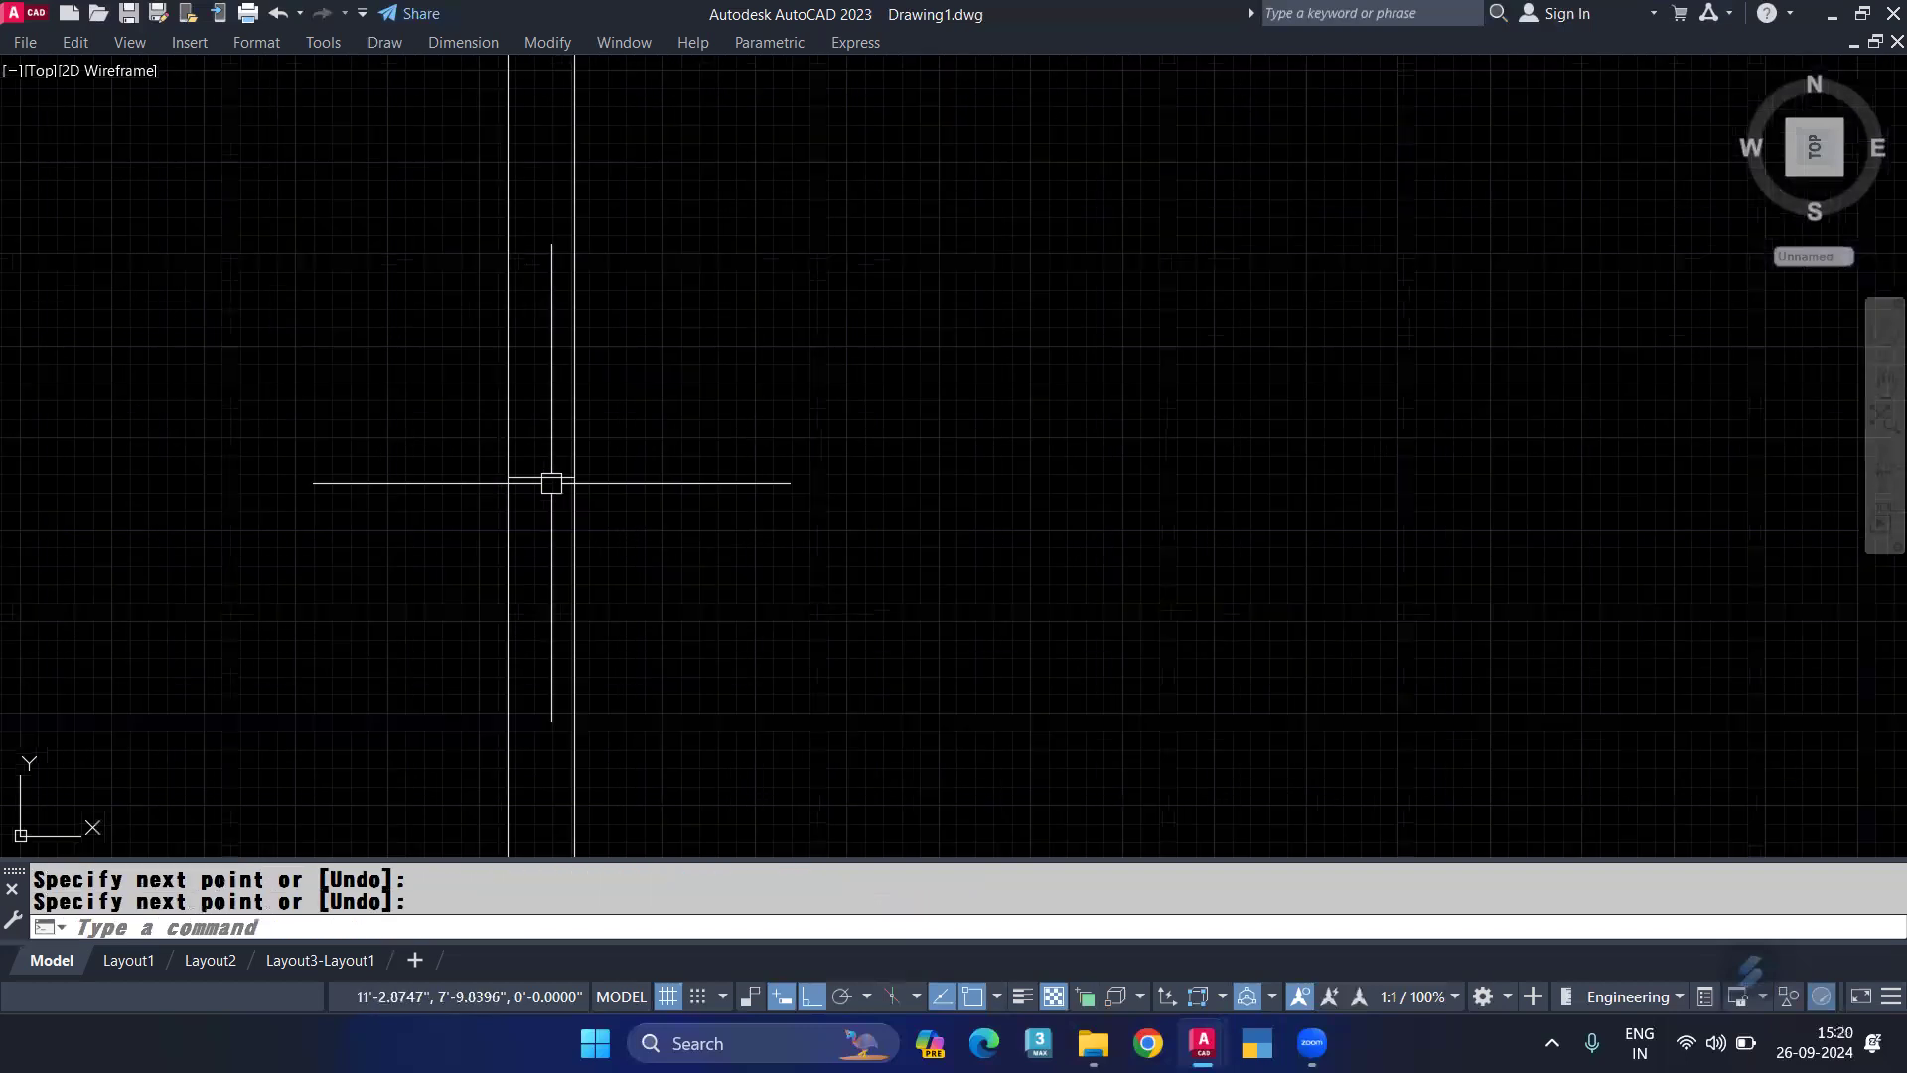
Step: Offset the cross line 30 up and down the wall, then erase the middle line
{"action": "type", "text": "o"}
{"action": "key", "text": "Return"}
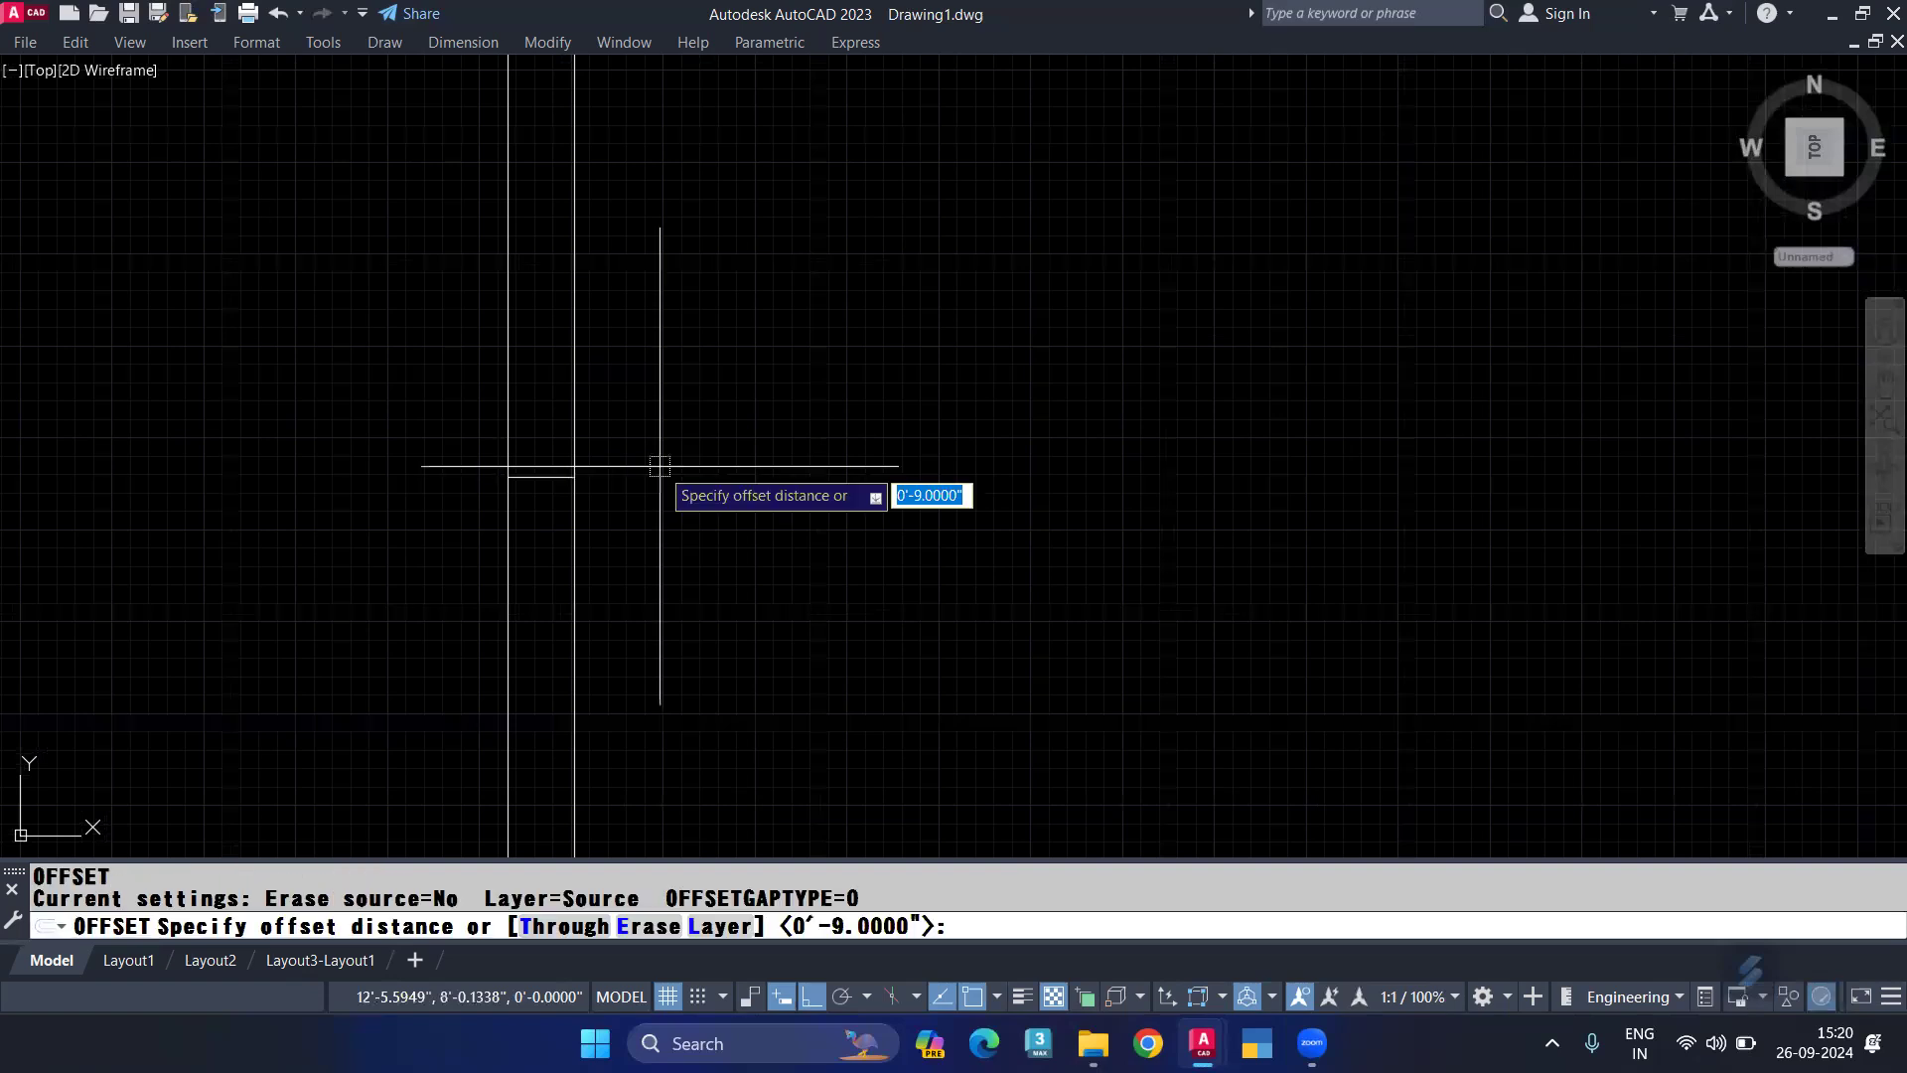
{"action": "type", "text": "30"}
{"action": "key", "text": "Return"}
{"action": "left_click", "coordinate": [660, 403]}
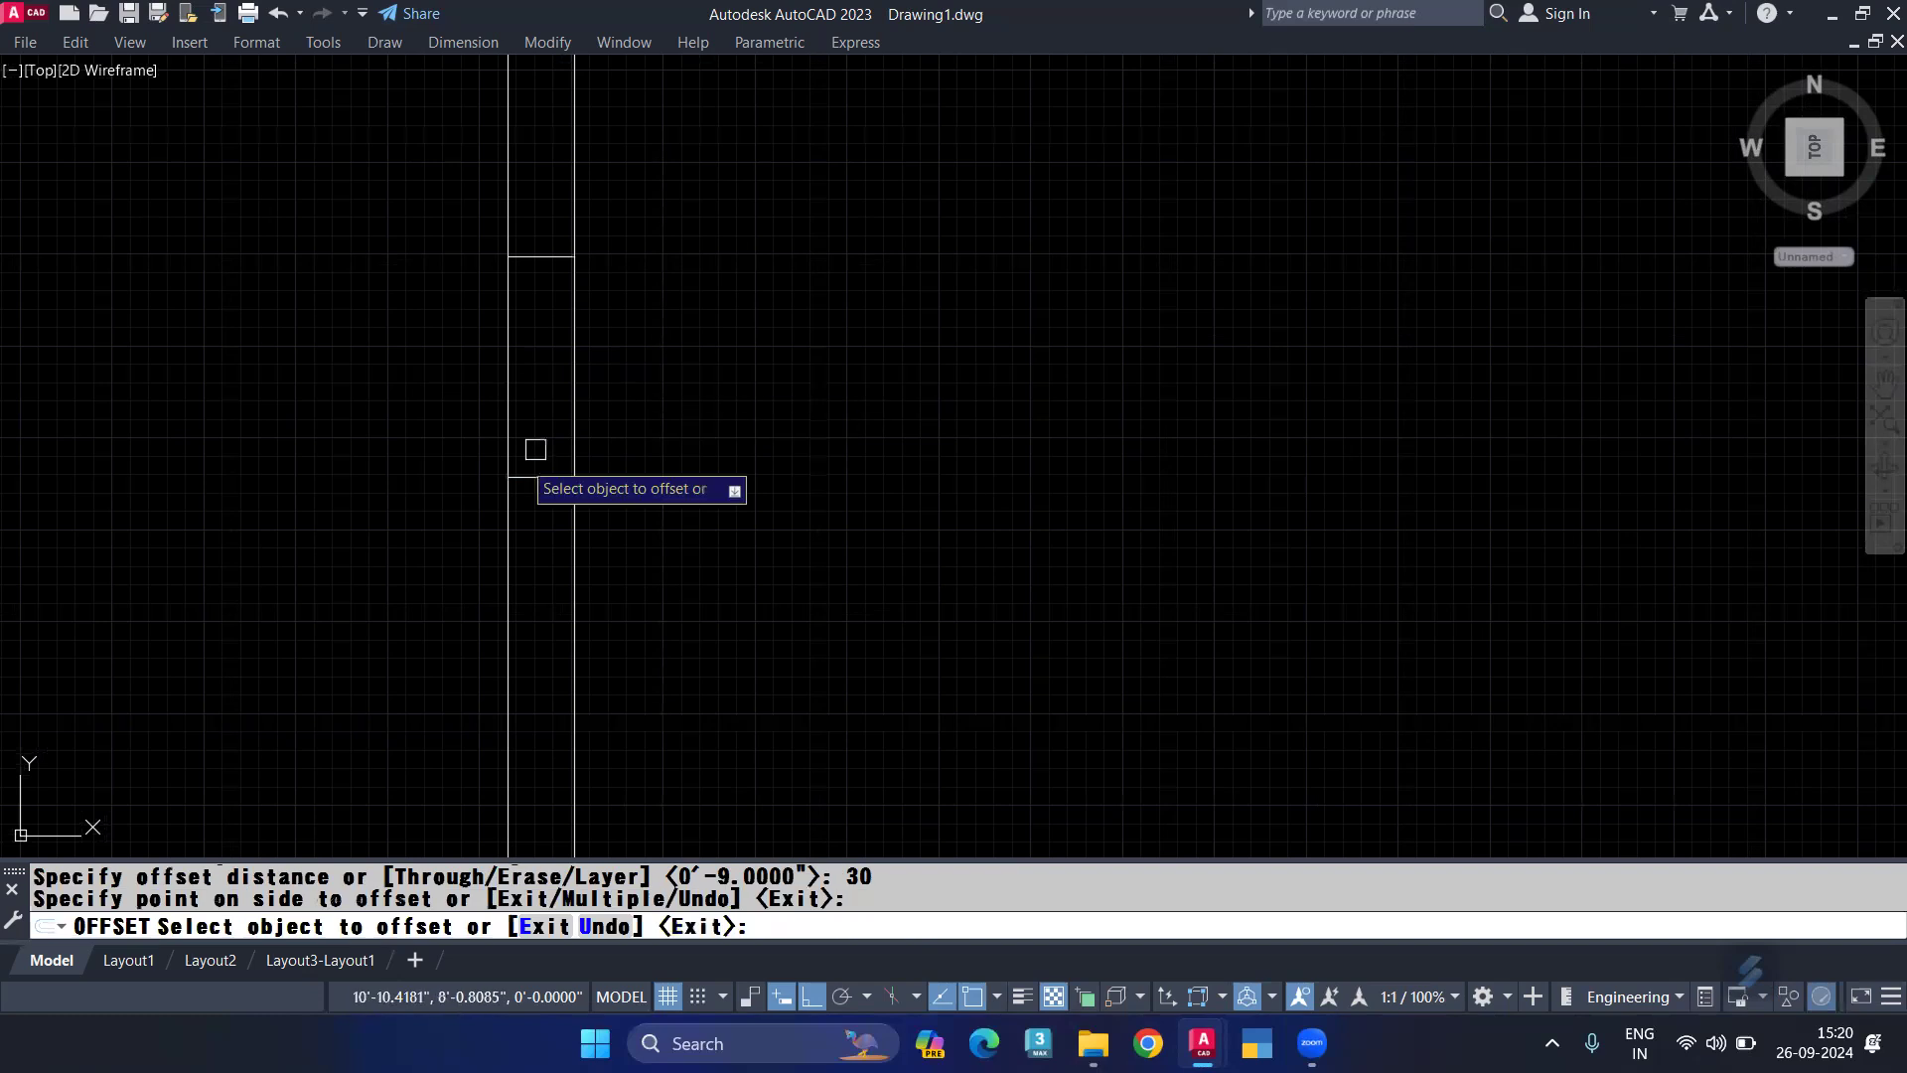
{"action": "left_click", "coordinate": [536, 476]}
{"action": "left_click", "coordinate": [527, 586]}
{"action": "key", "text": "Escape"}
{"action": "left_click", "coordinate": [542, 477]}
{"action": "key", "text": "Delete"}
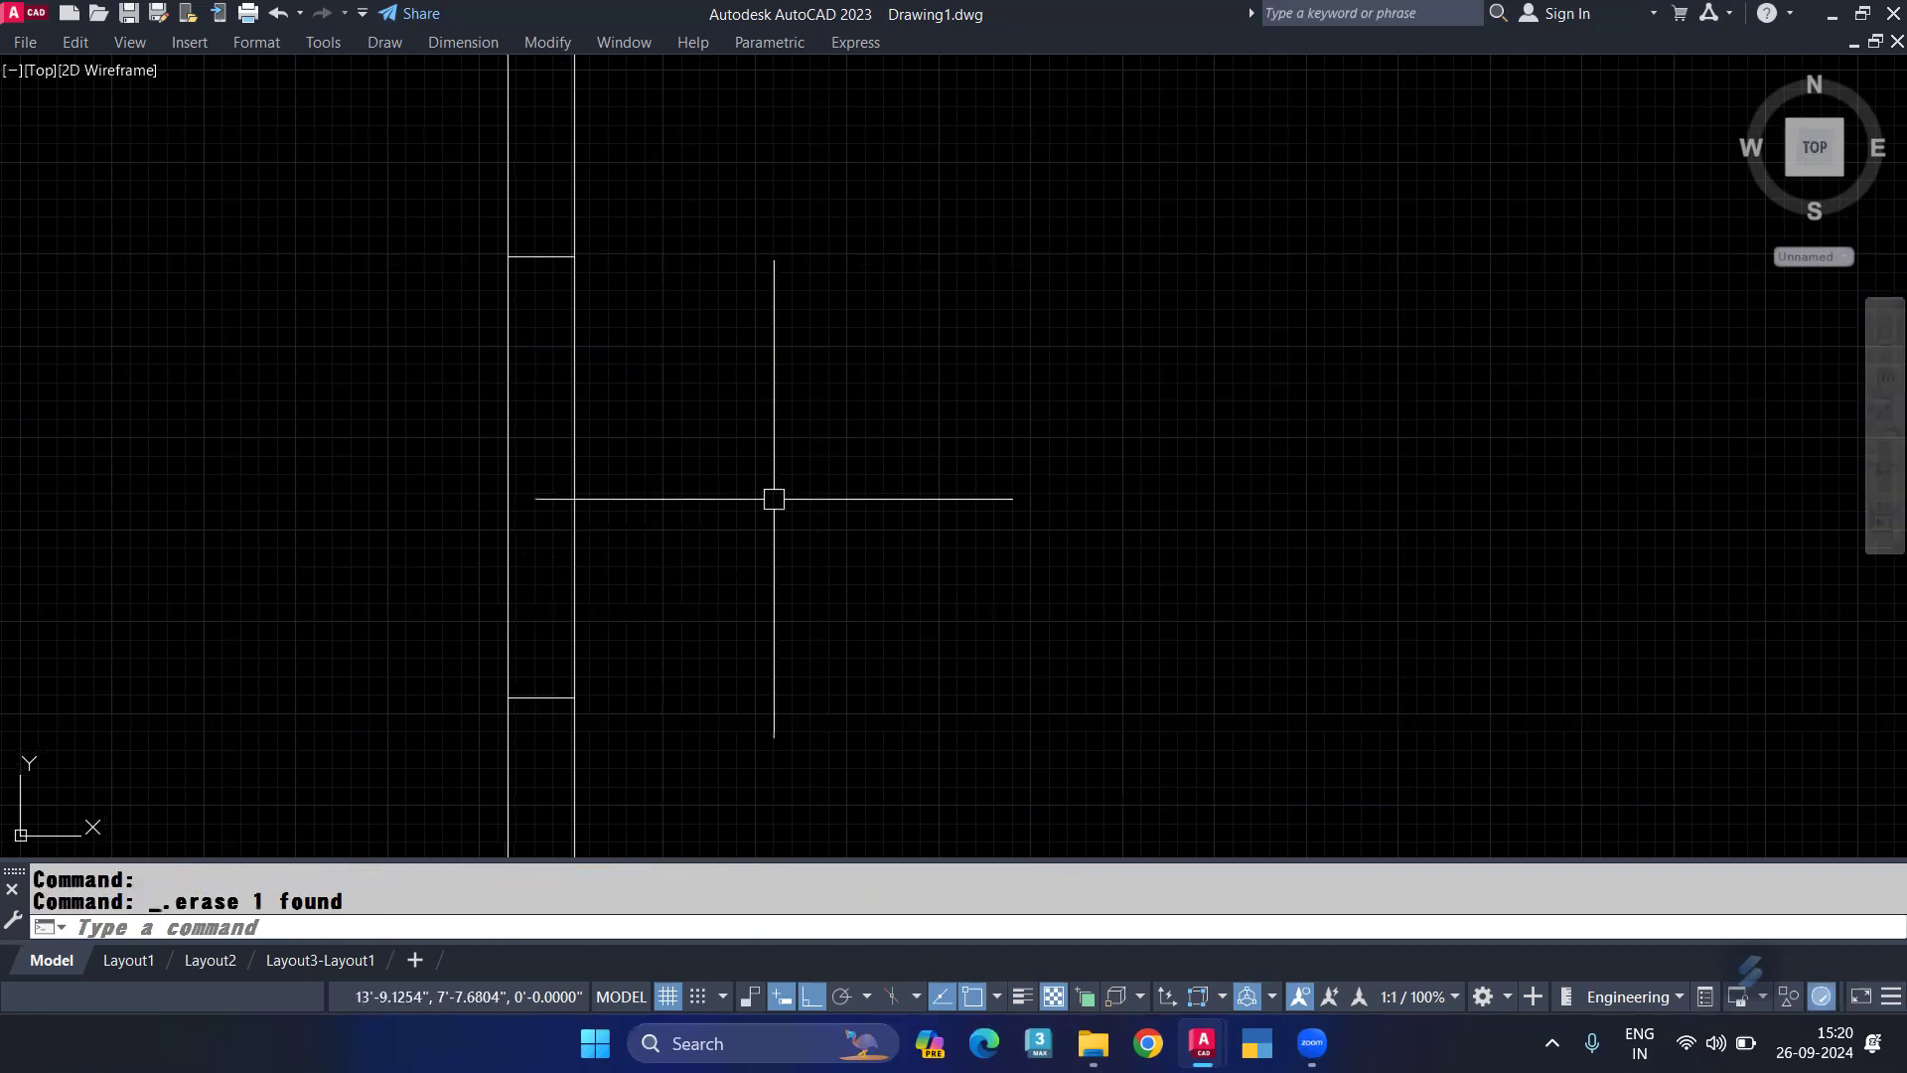
Step: Start a polyline (PL) for the counter path
{"action": "scroll", "coordinate": [774, 499], "scroll_direction": "down", "scroll_amount": 2}
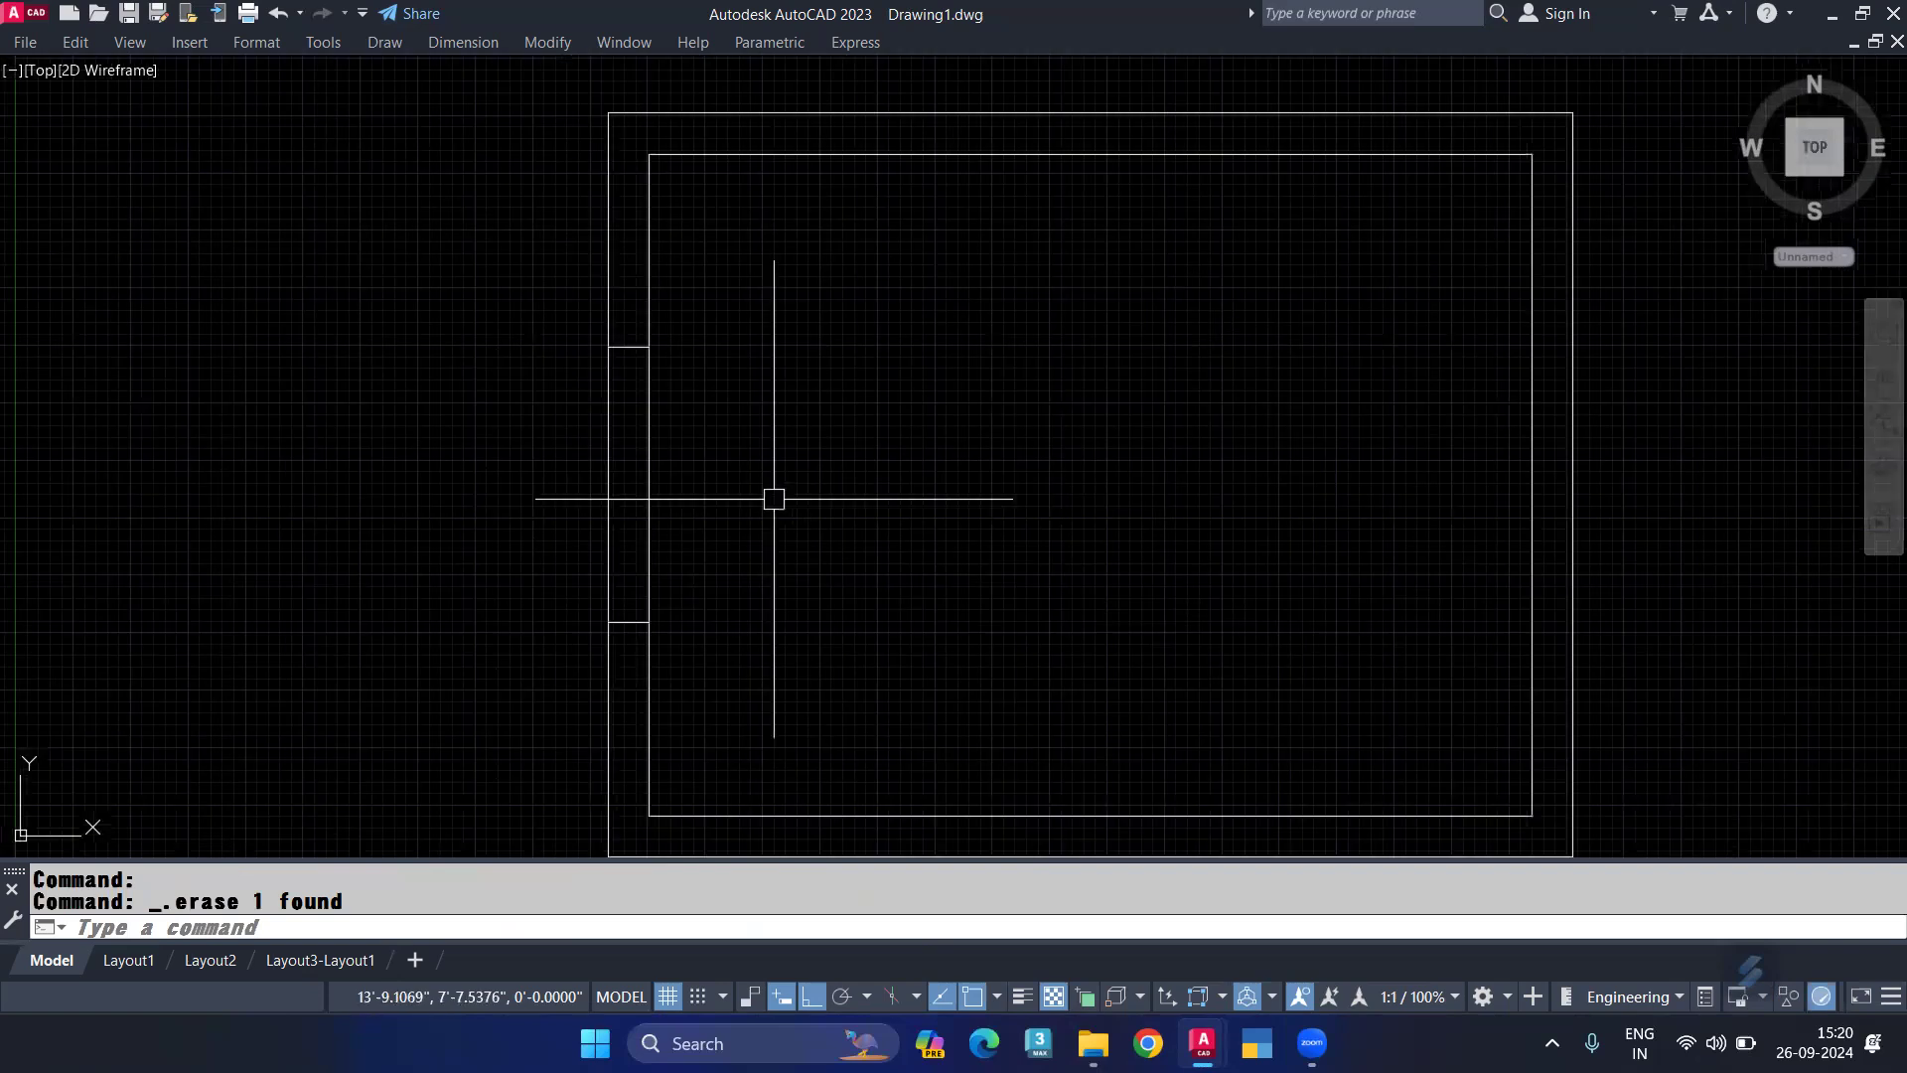
{"action": "type", "text": "PL"}
{"action": "key", "text": "Return"}
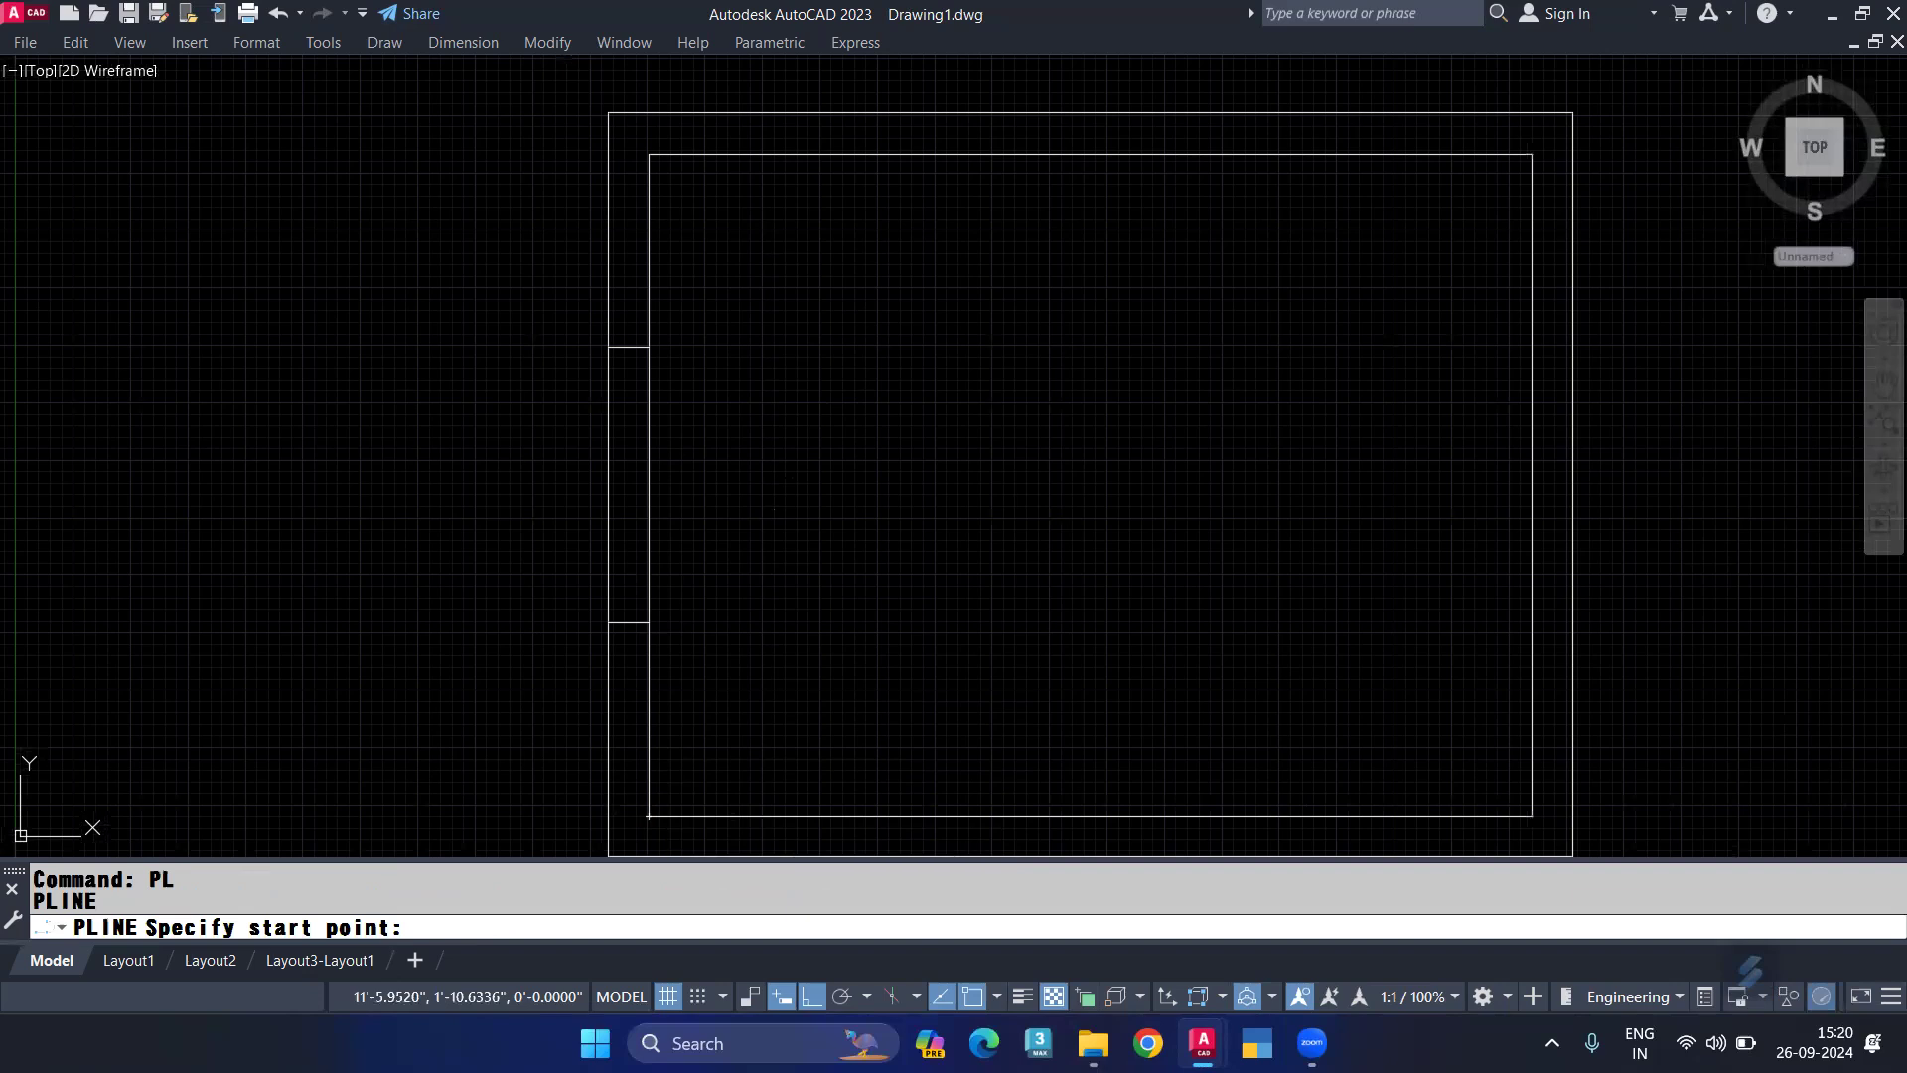
Step: Trace an L polyline up the inner left wall and 14' along the top wall, then select it
{"action": "left_click", "coordinate": [649, 815]}
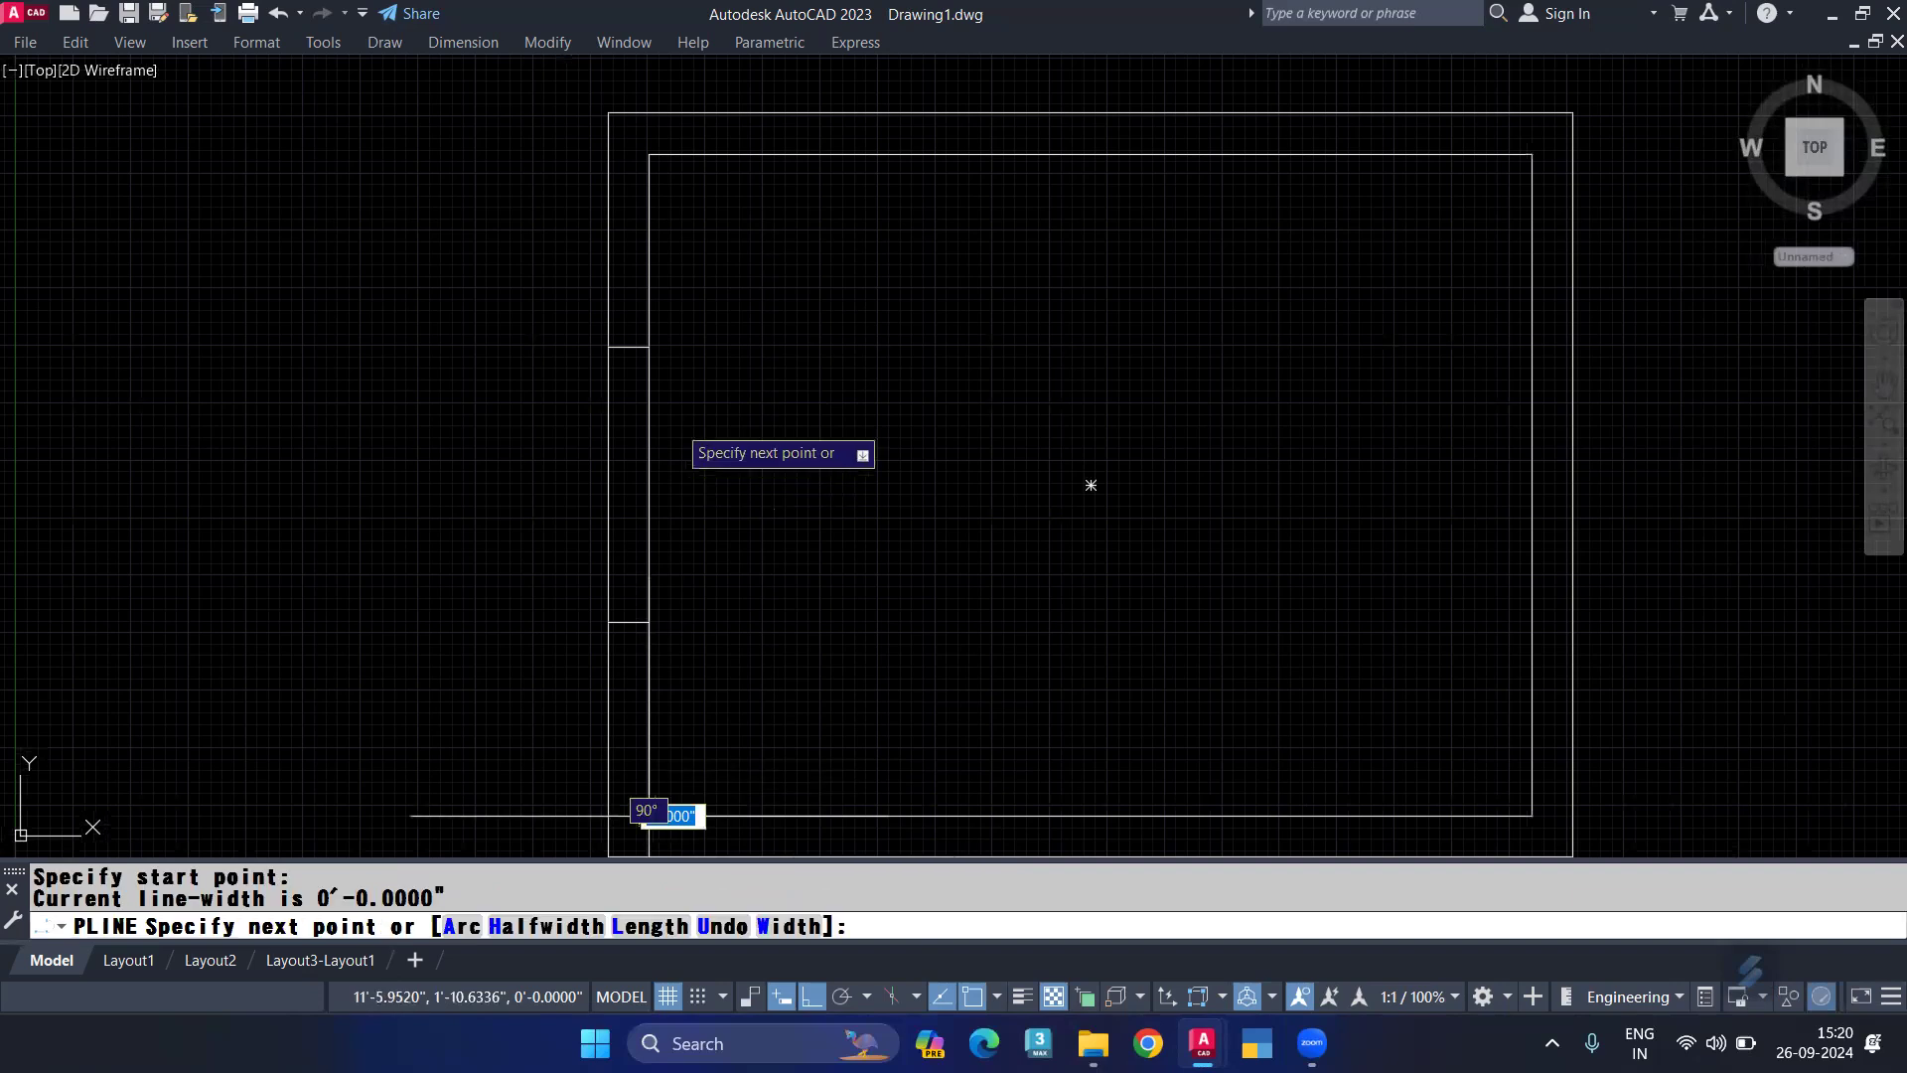
{"action": "left_click", "coordinate": [649, 154]}
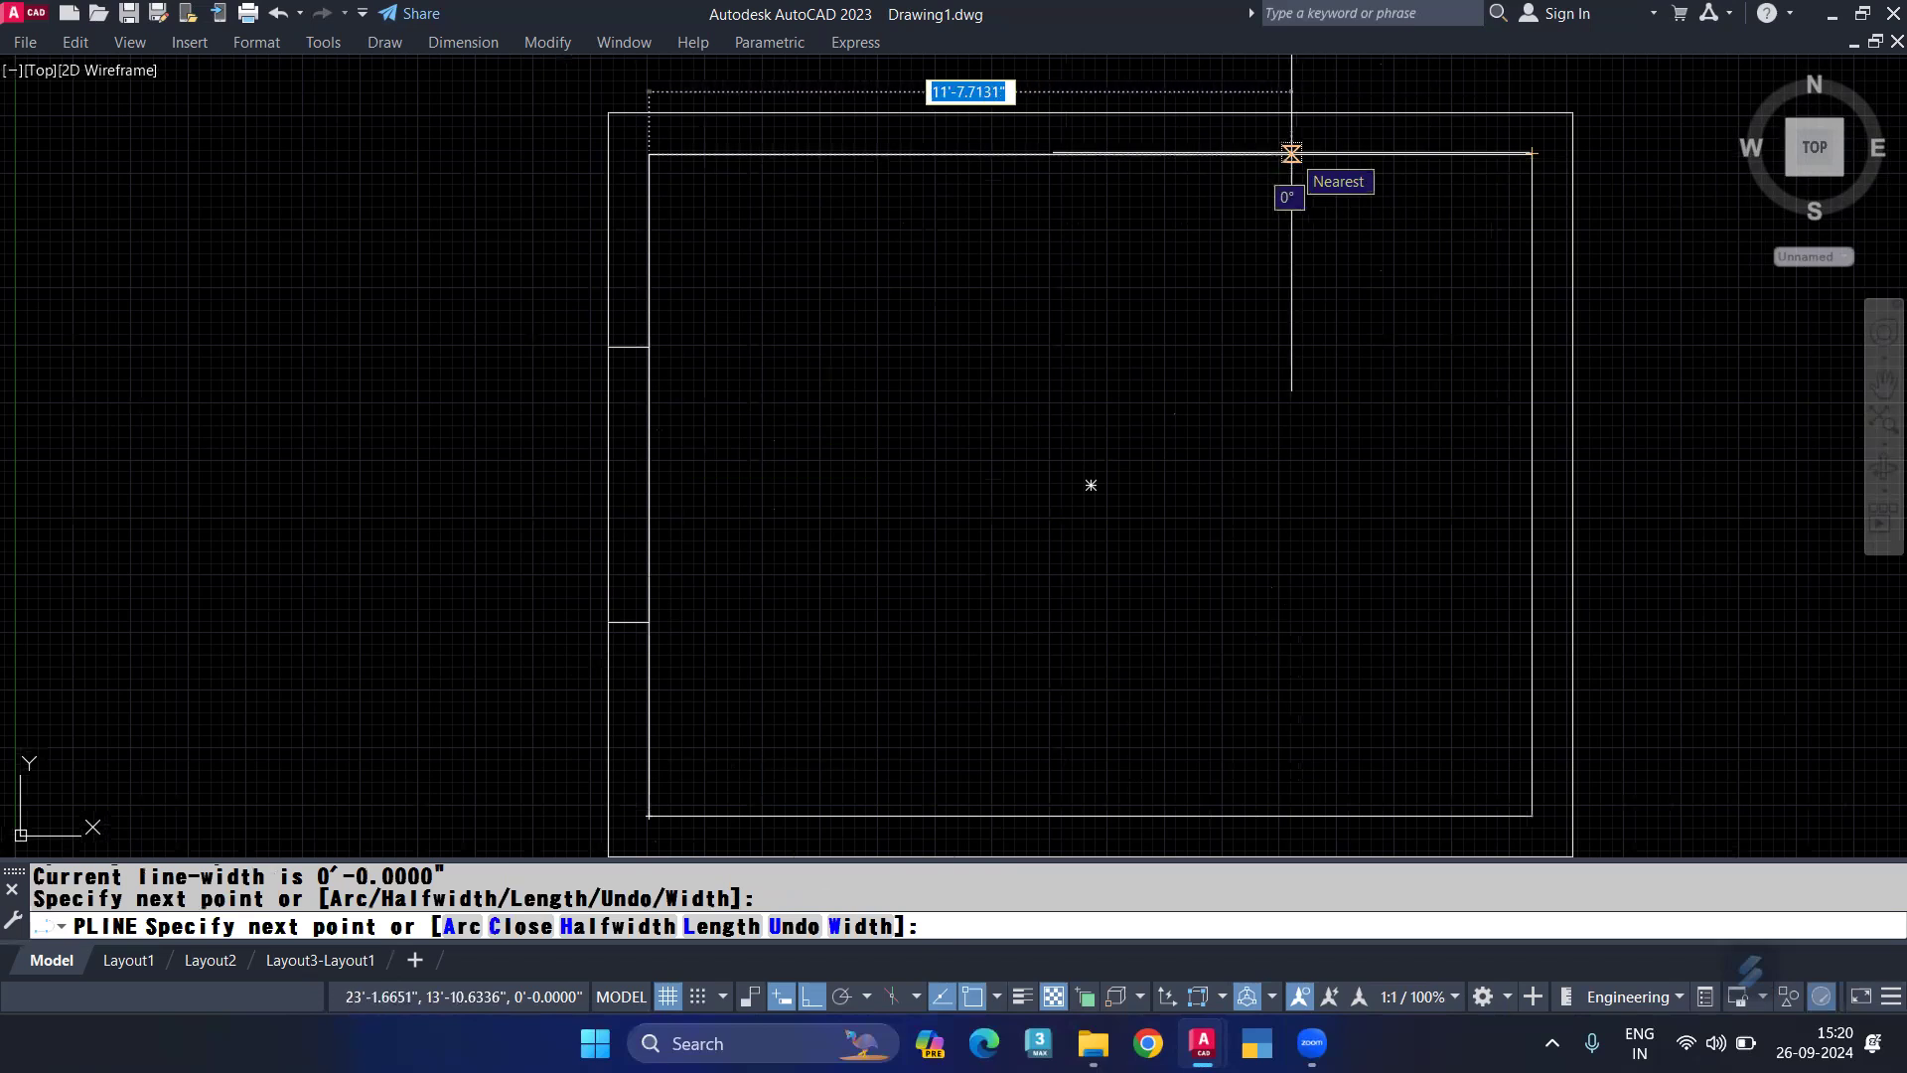
{"action": "type", "text": "14'"}
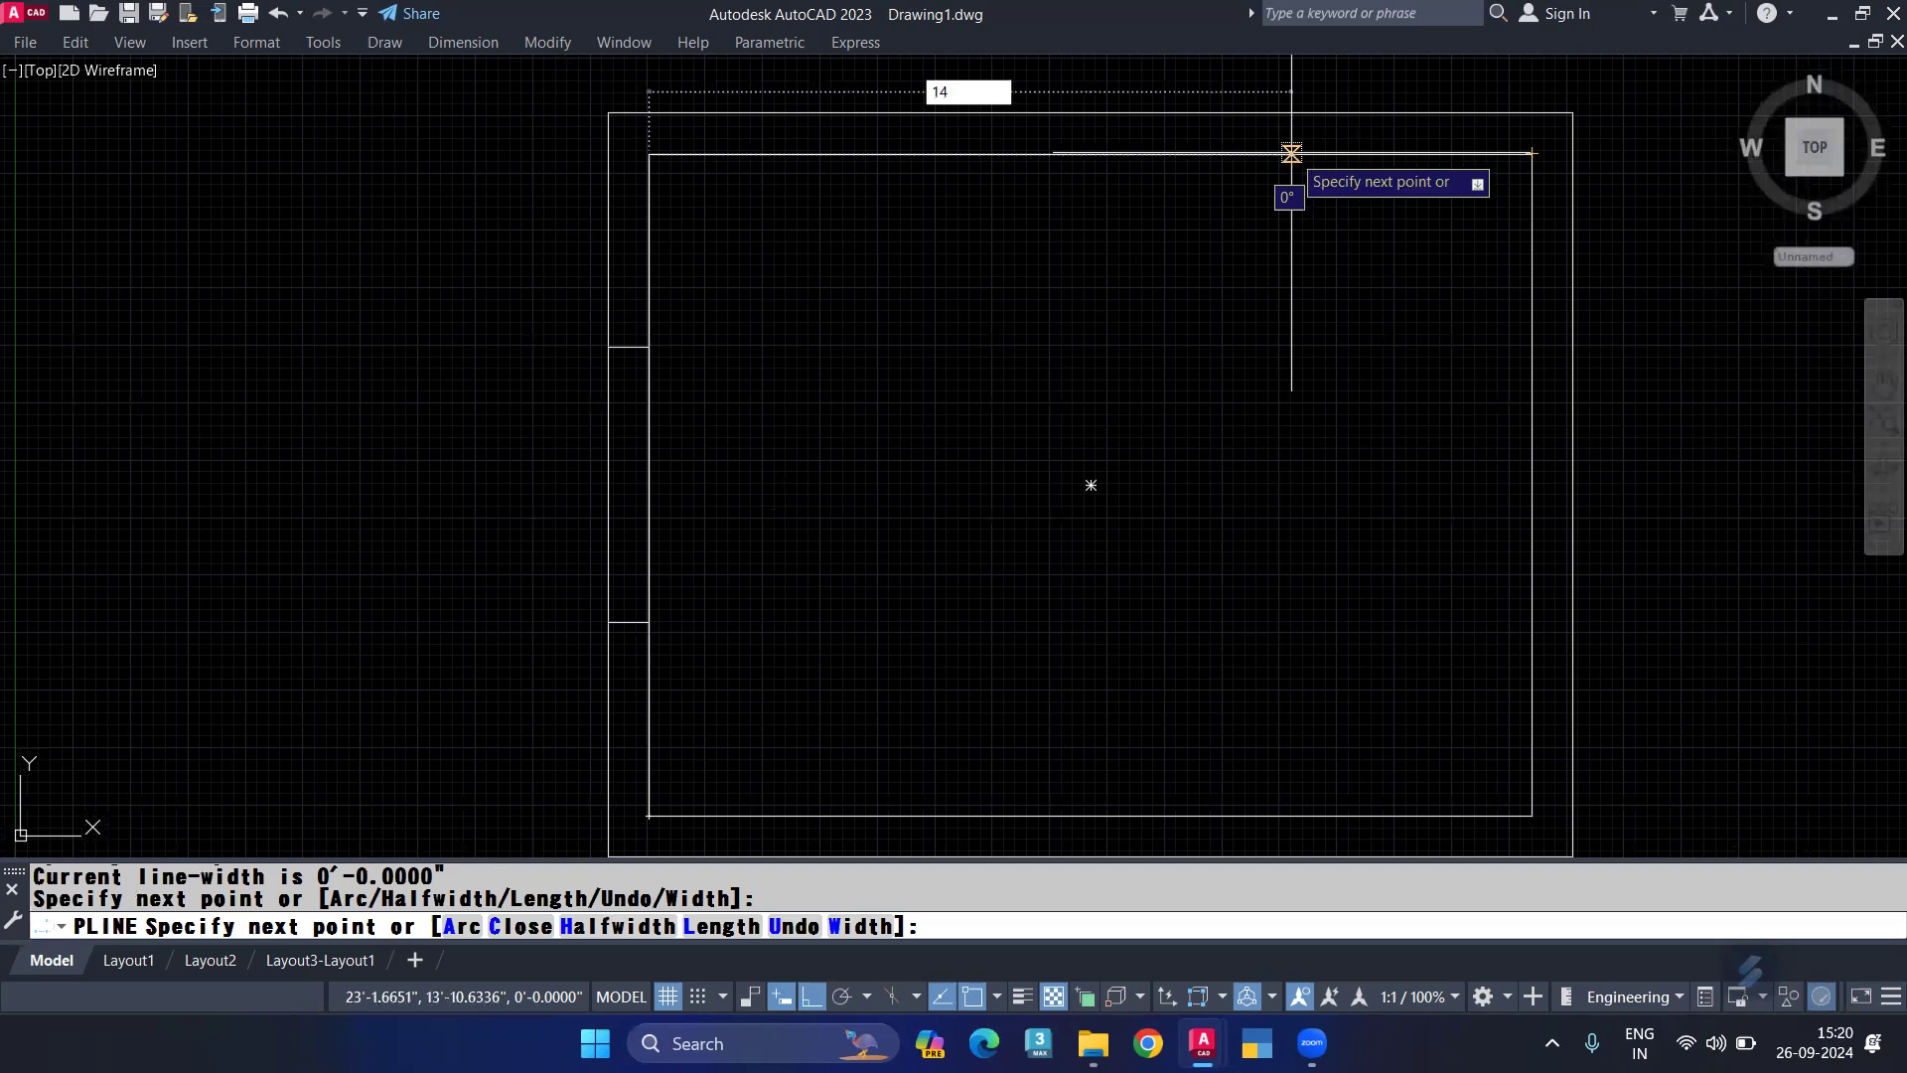
{"action": "key", "text": "Return"}
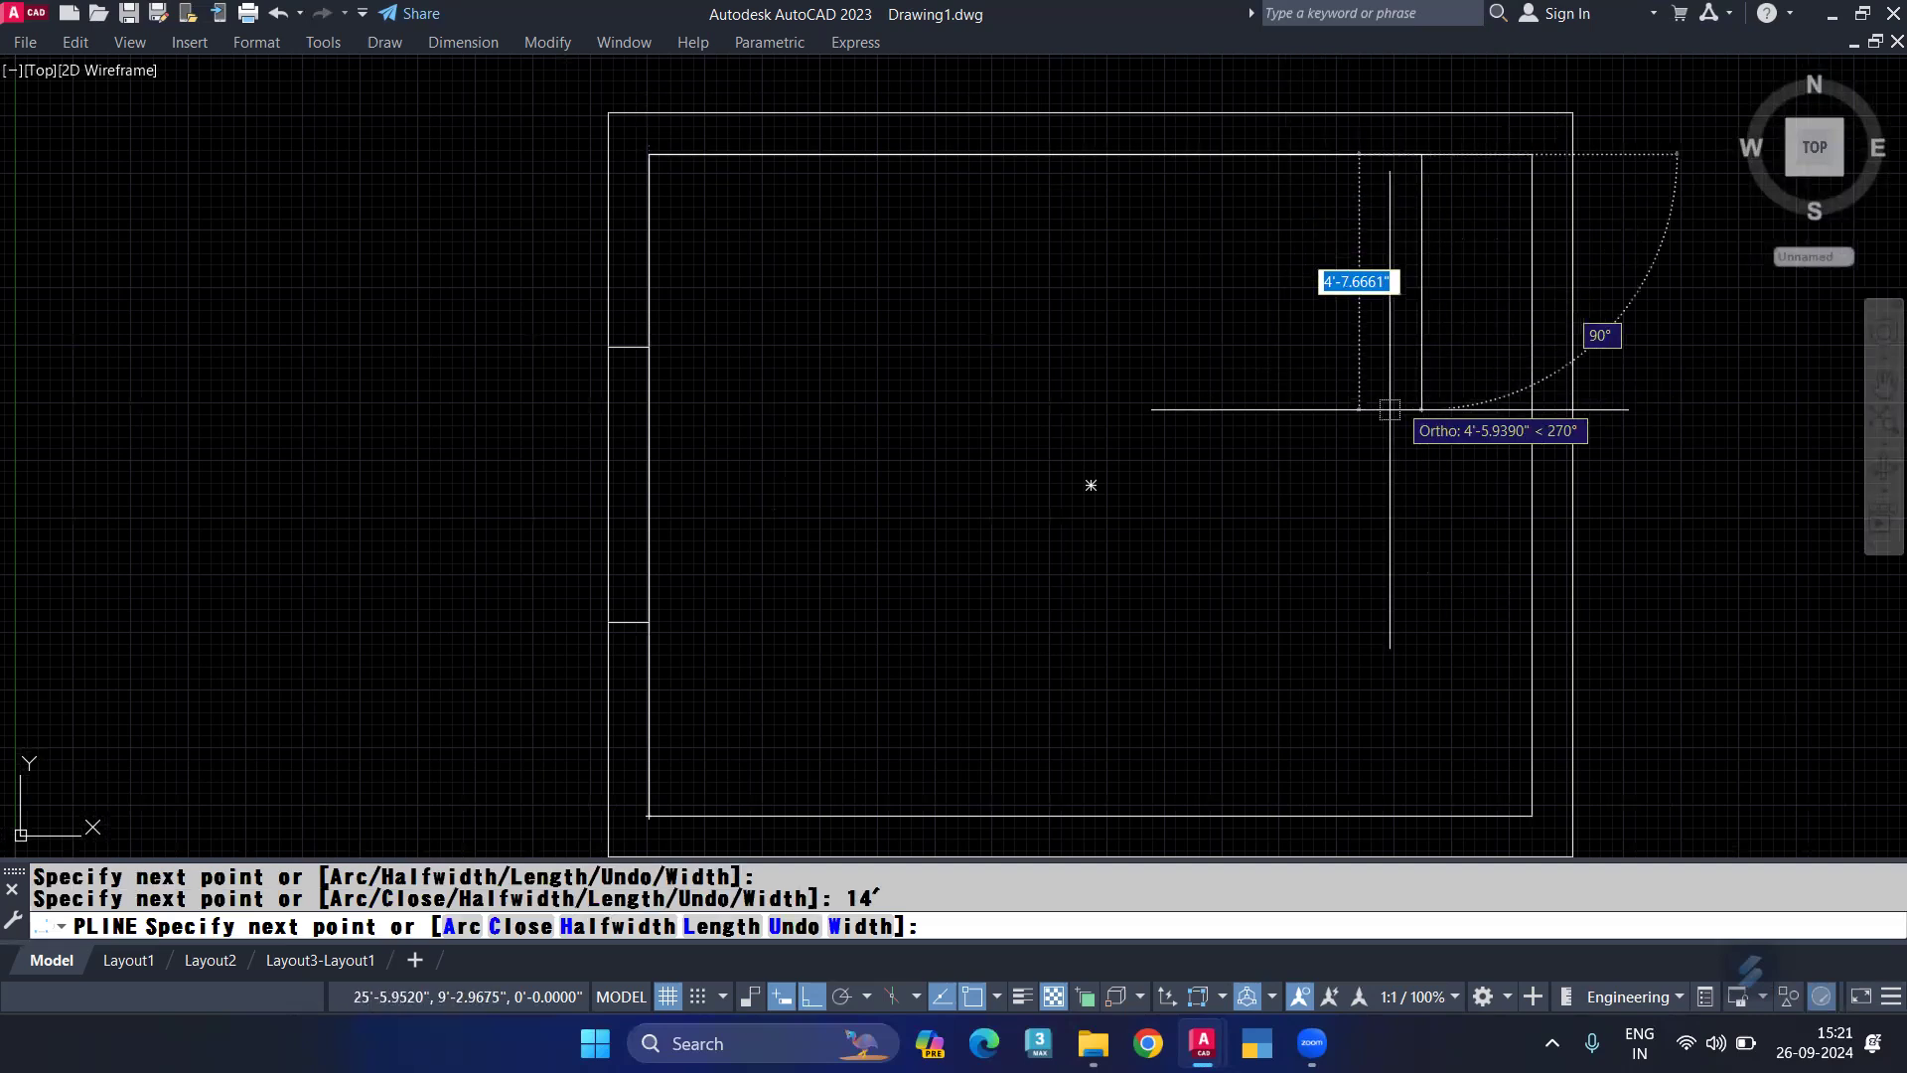
{"action": "key", "text": "Return"}
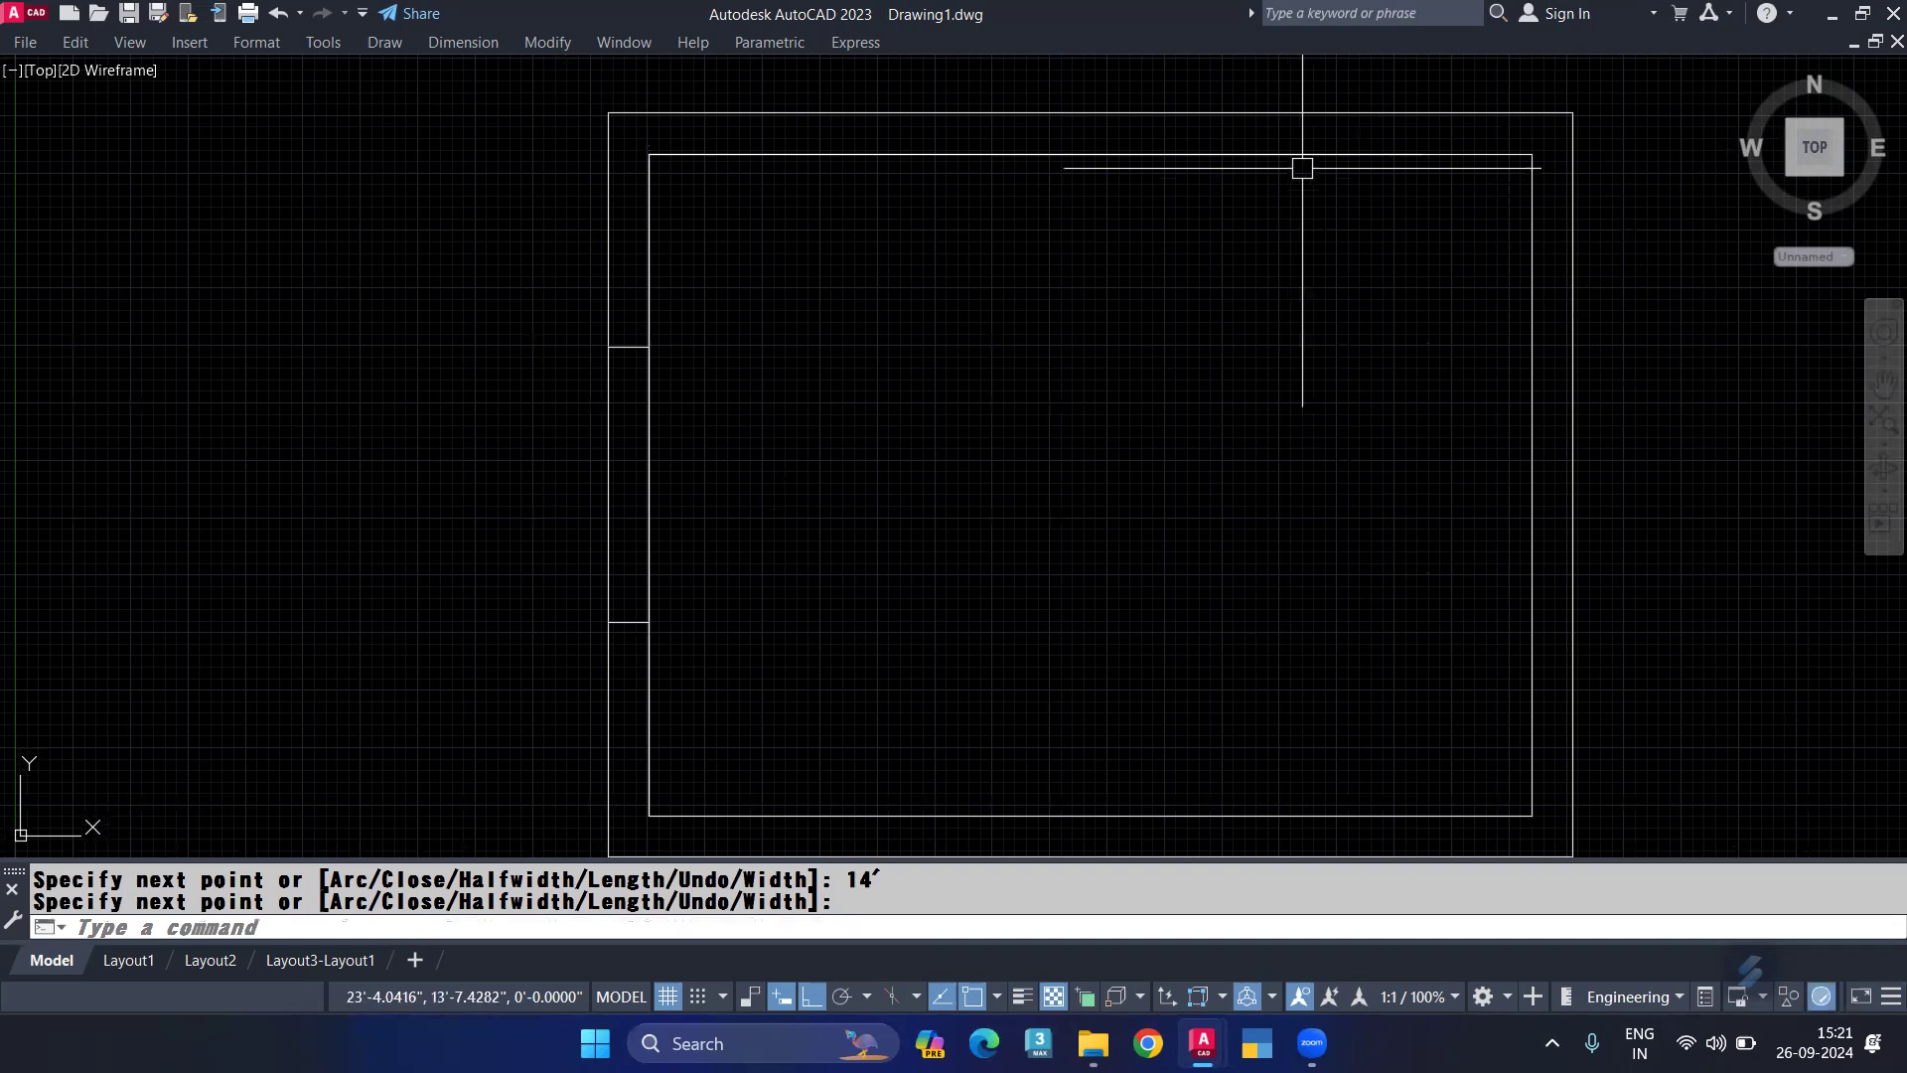
{"action": "left_click", "coordinate": [1305, 156]}
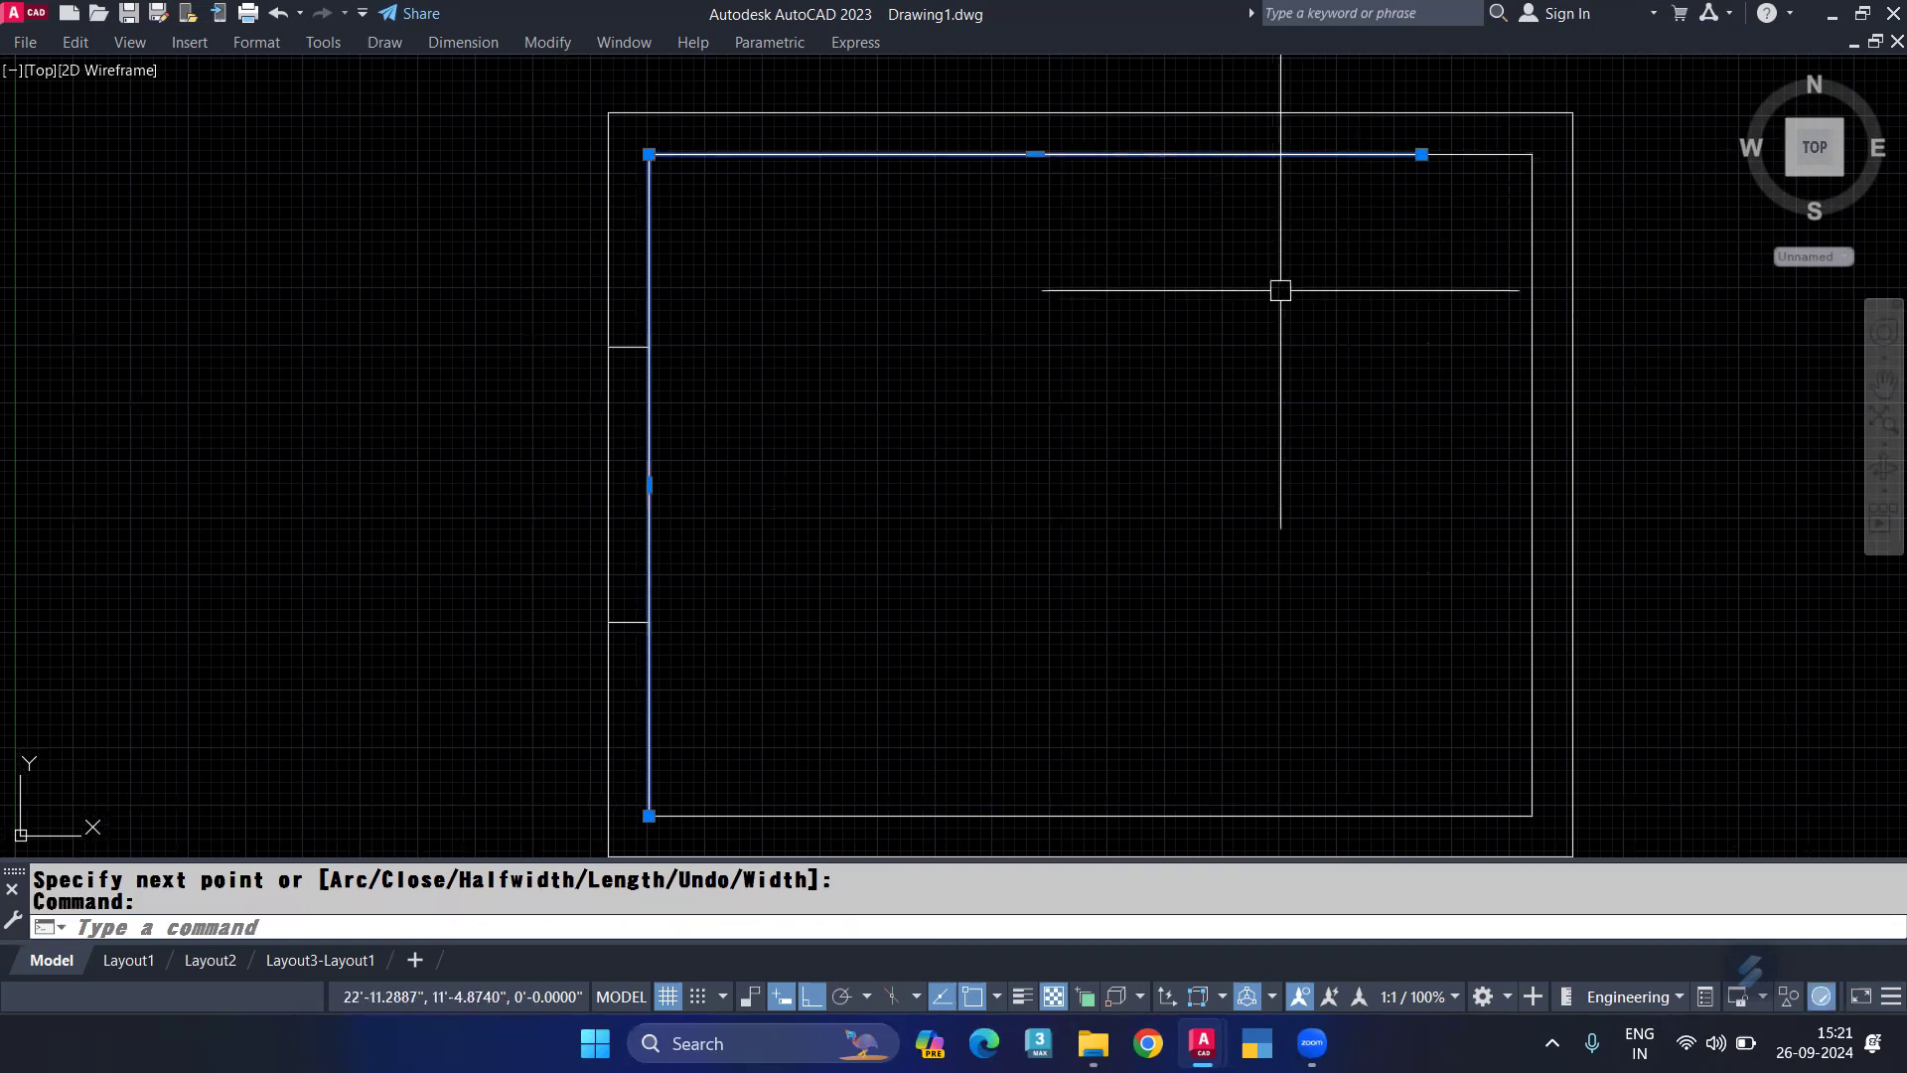
Step: Isolate the L-shaped path and pan to empty space beside it
{"action": "type", "text": "ISOLATE"}
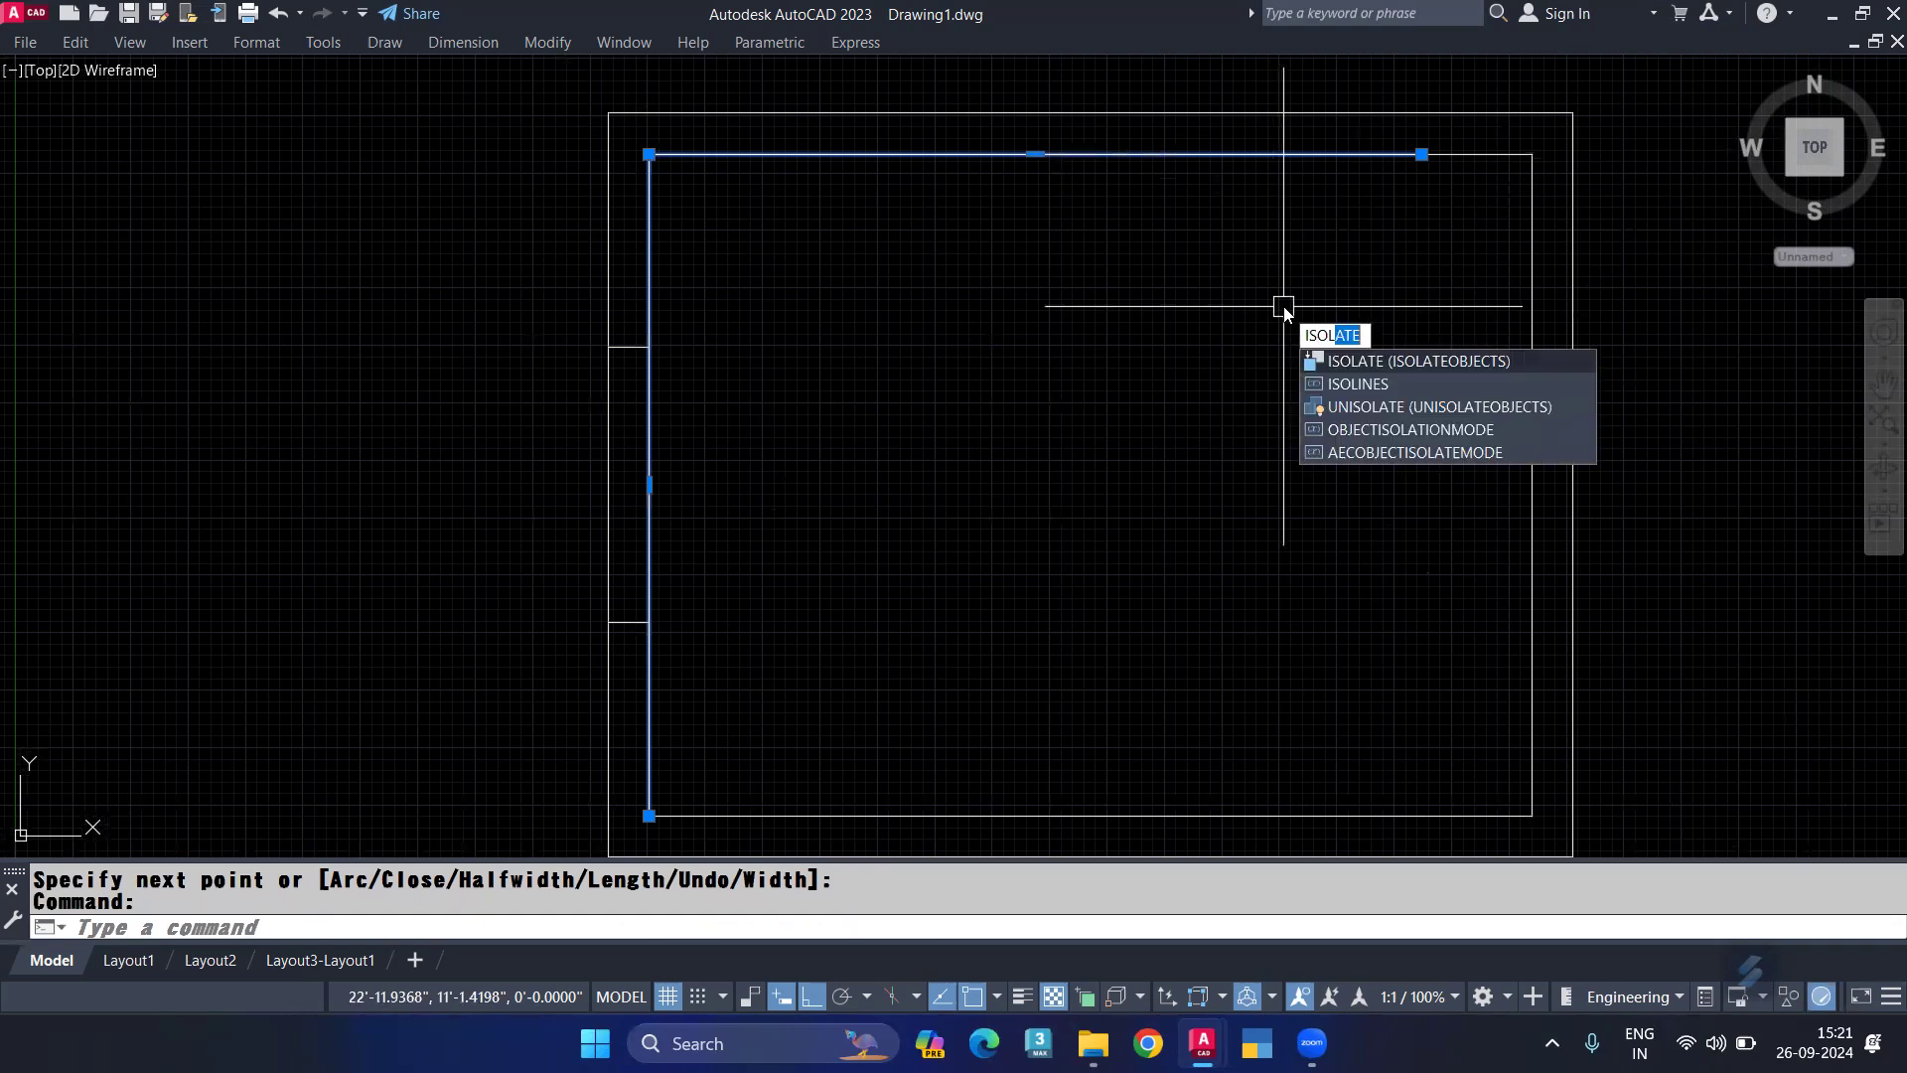
{"action": "key", "text": "Return"}
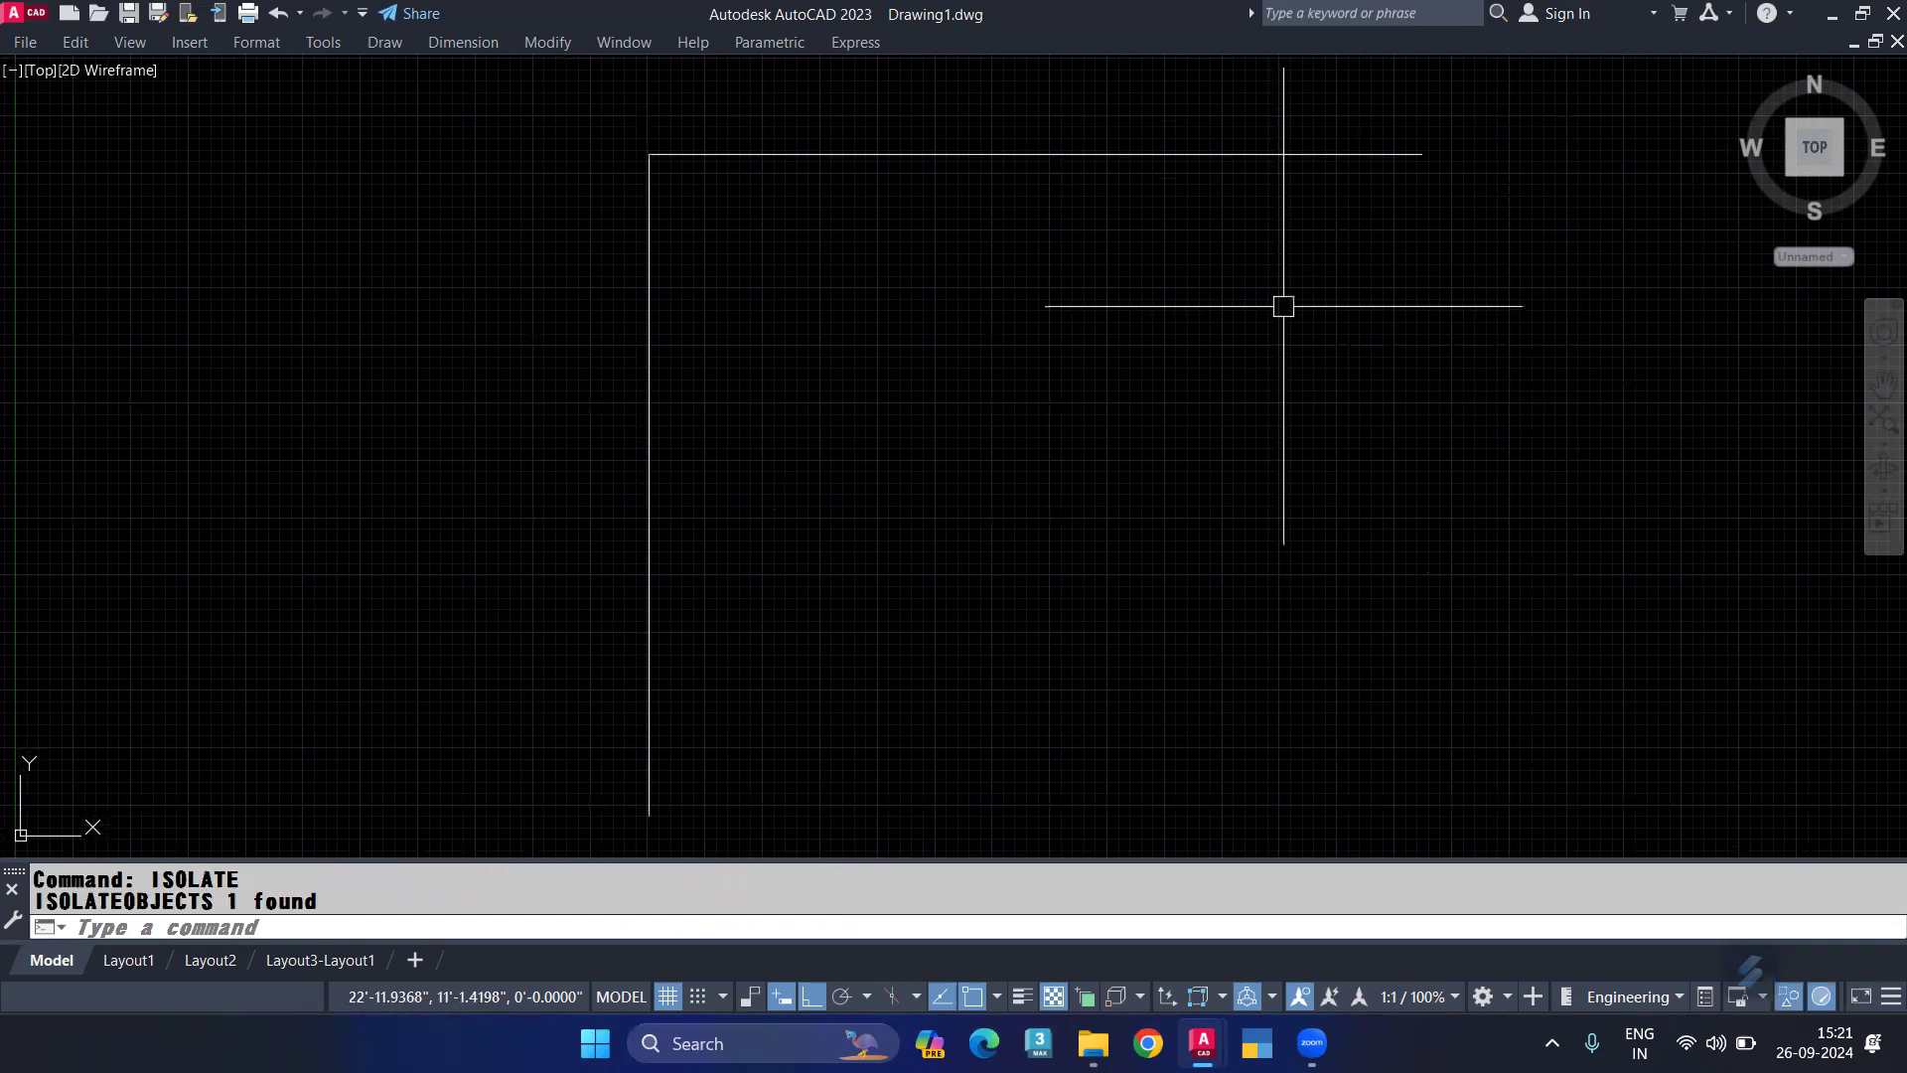
{"action": "middle_click_drag", "start_coordinate": [1302, 424], "coordinate": [603, 438]}
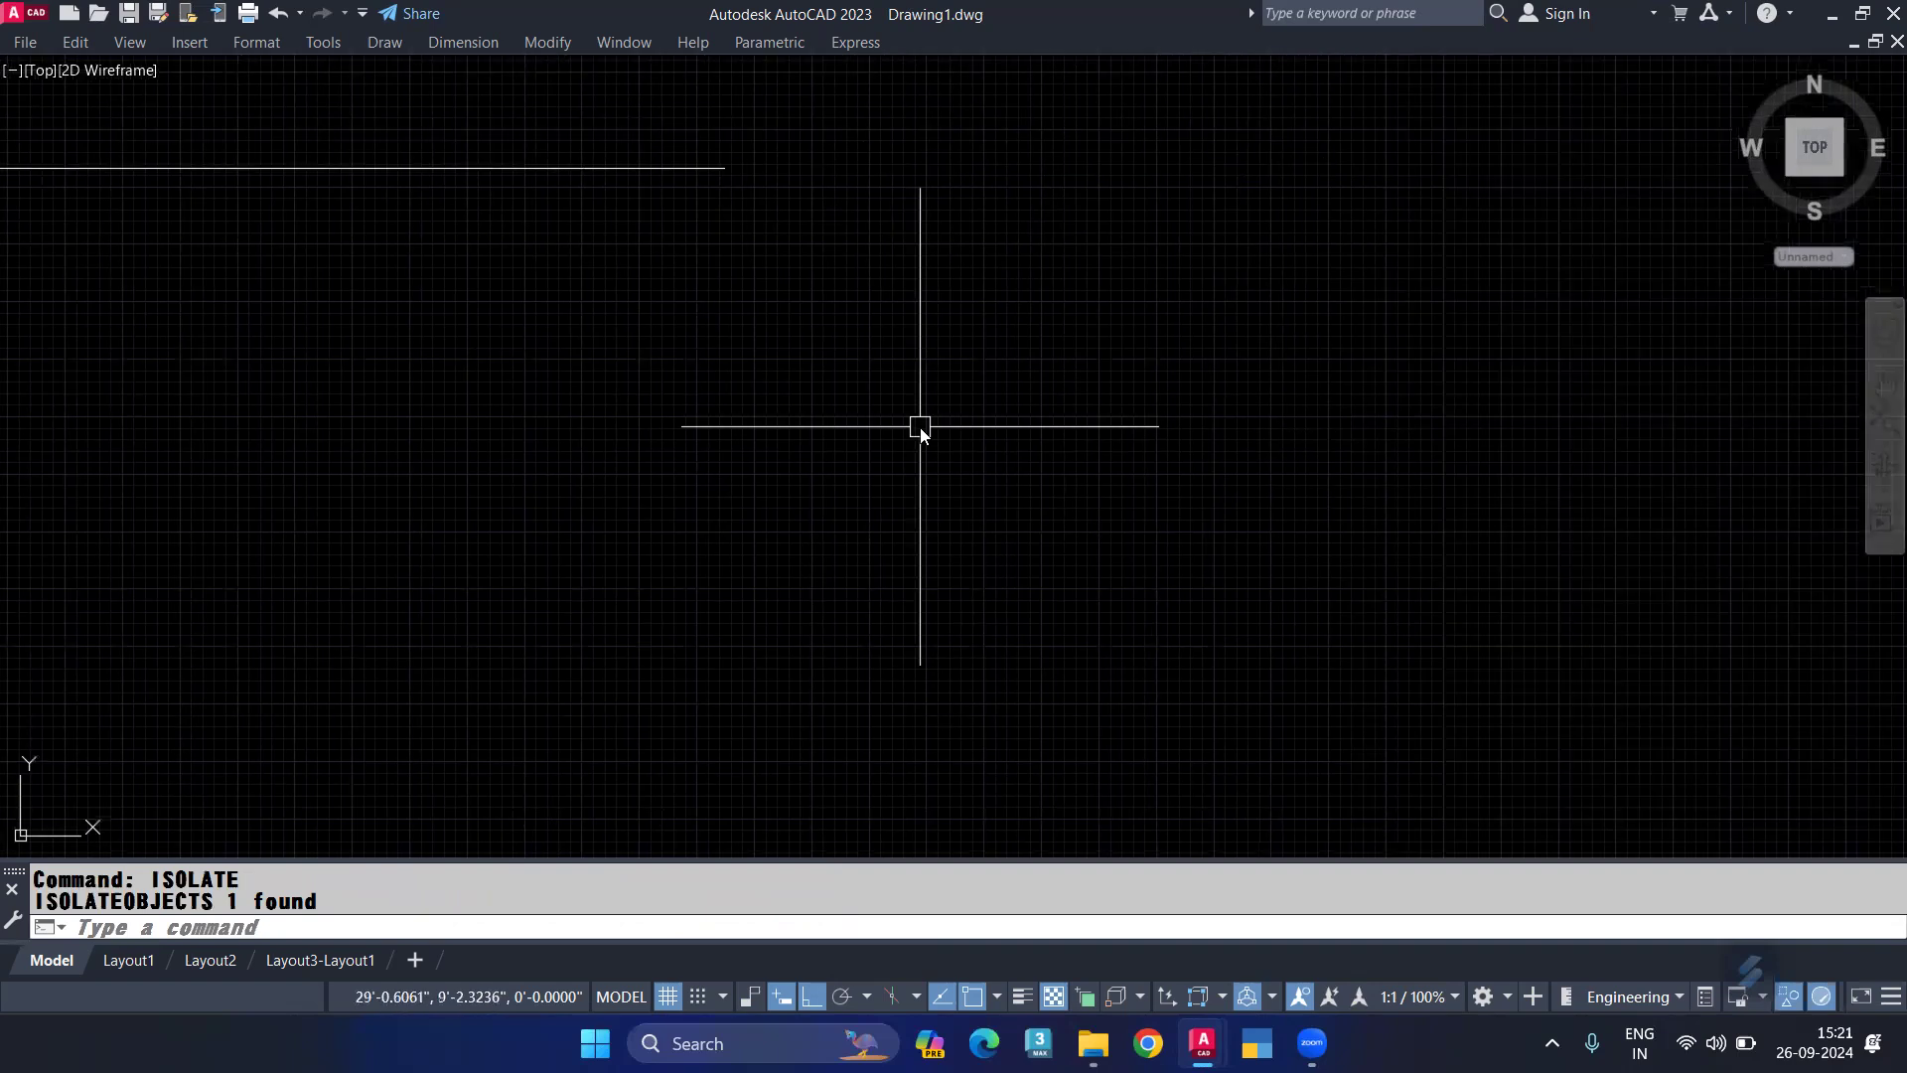
Step: Begin the C-shaped profile polyline with 32, 26 and 2 segments
{"action": "type", "text": "pl"}
{"action": "key", "text": "Return"}
{"action": "left_click", "coordinate": [1079, 664]}
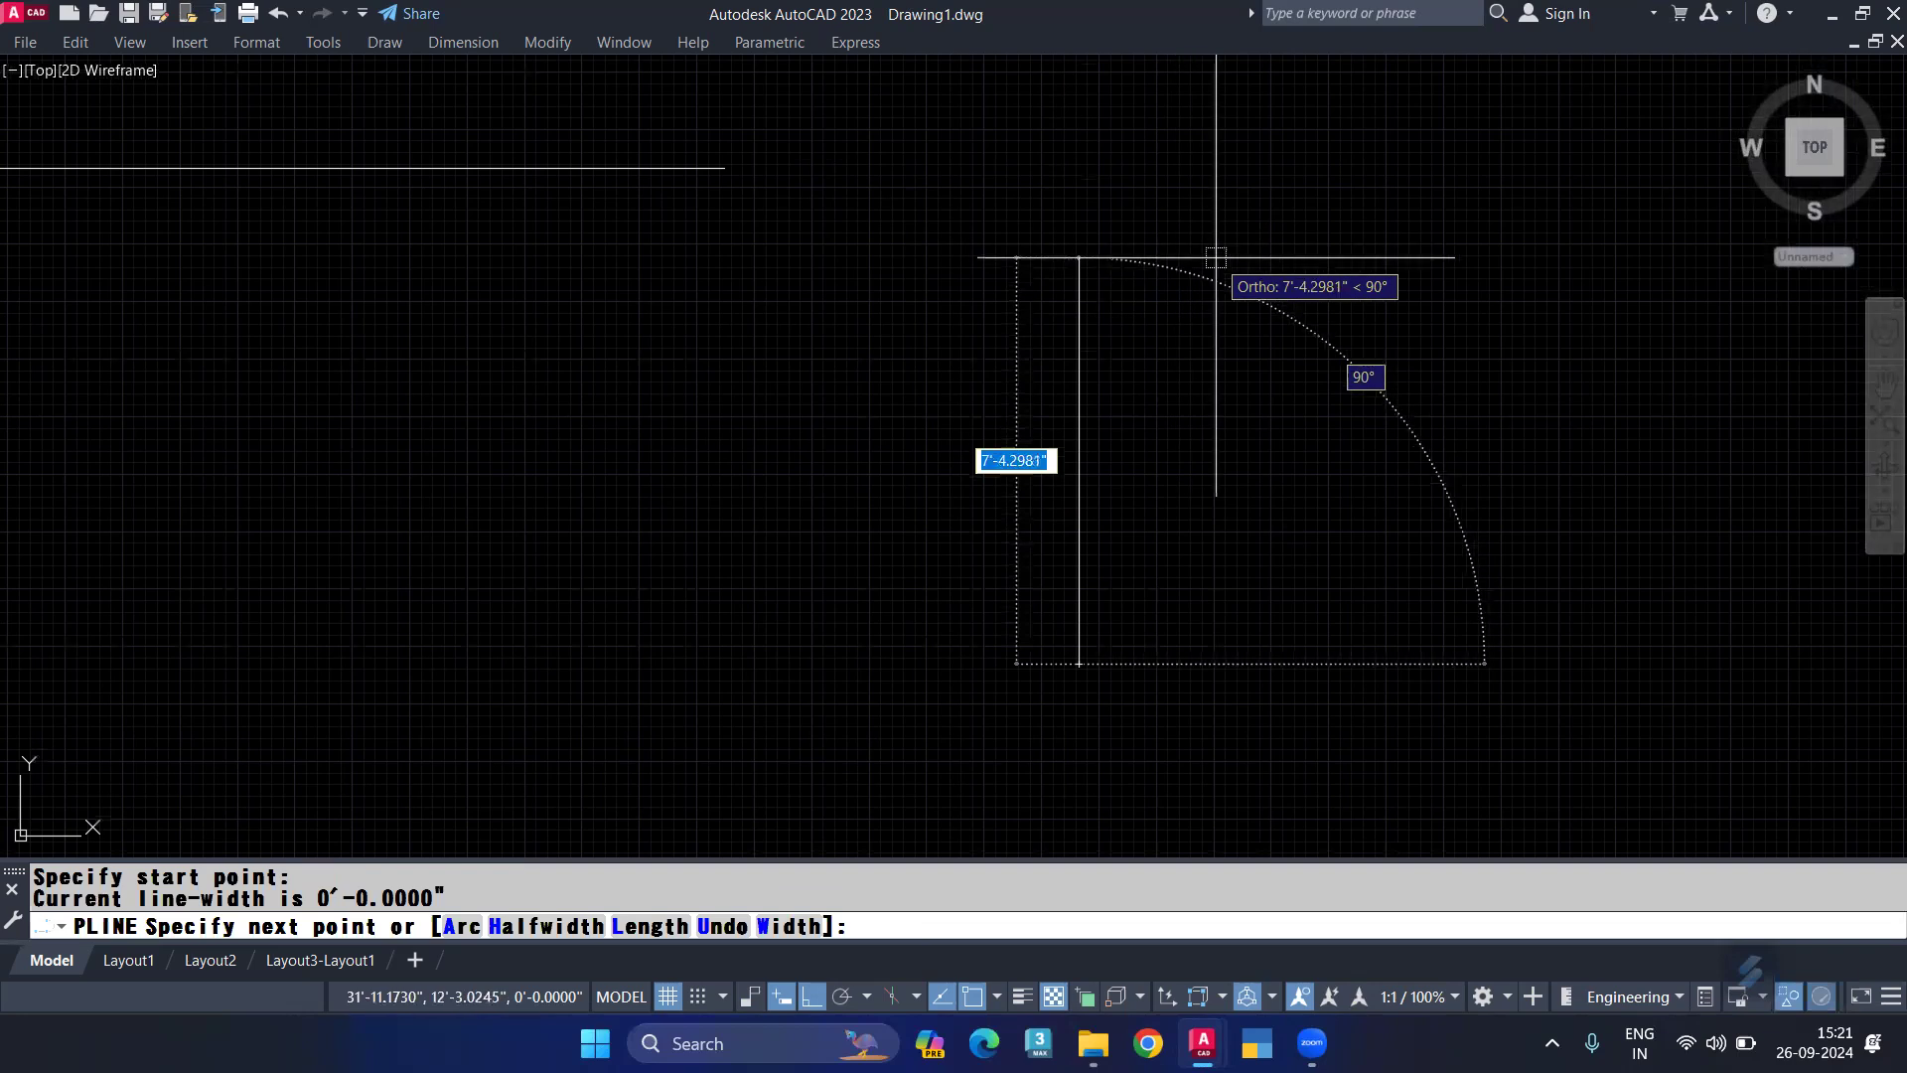
{"action": "type", "text": "32"}
{"action": "key", "text": "Return"}
{"action": "type", "text": "26"}
{"action": "key", "text": "Return"}
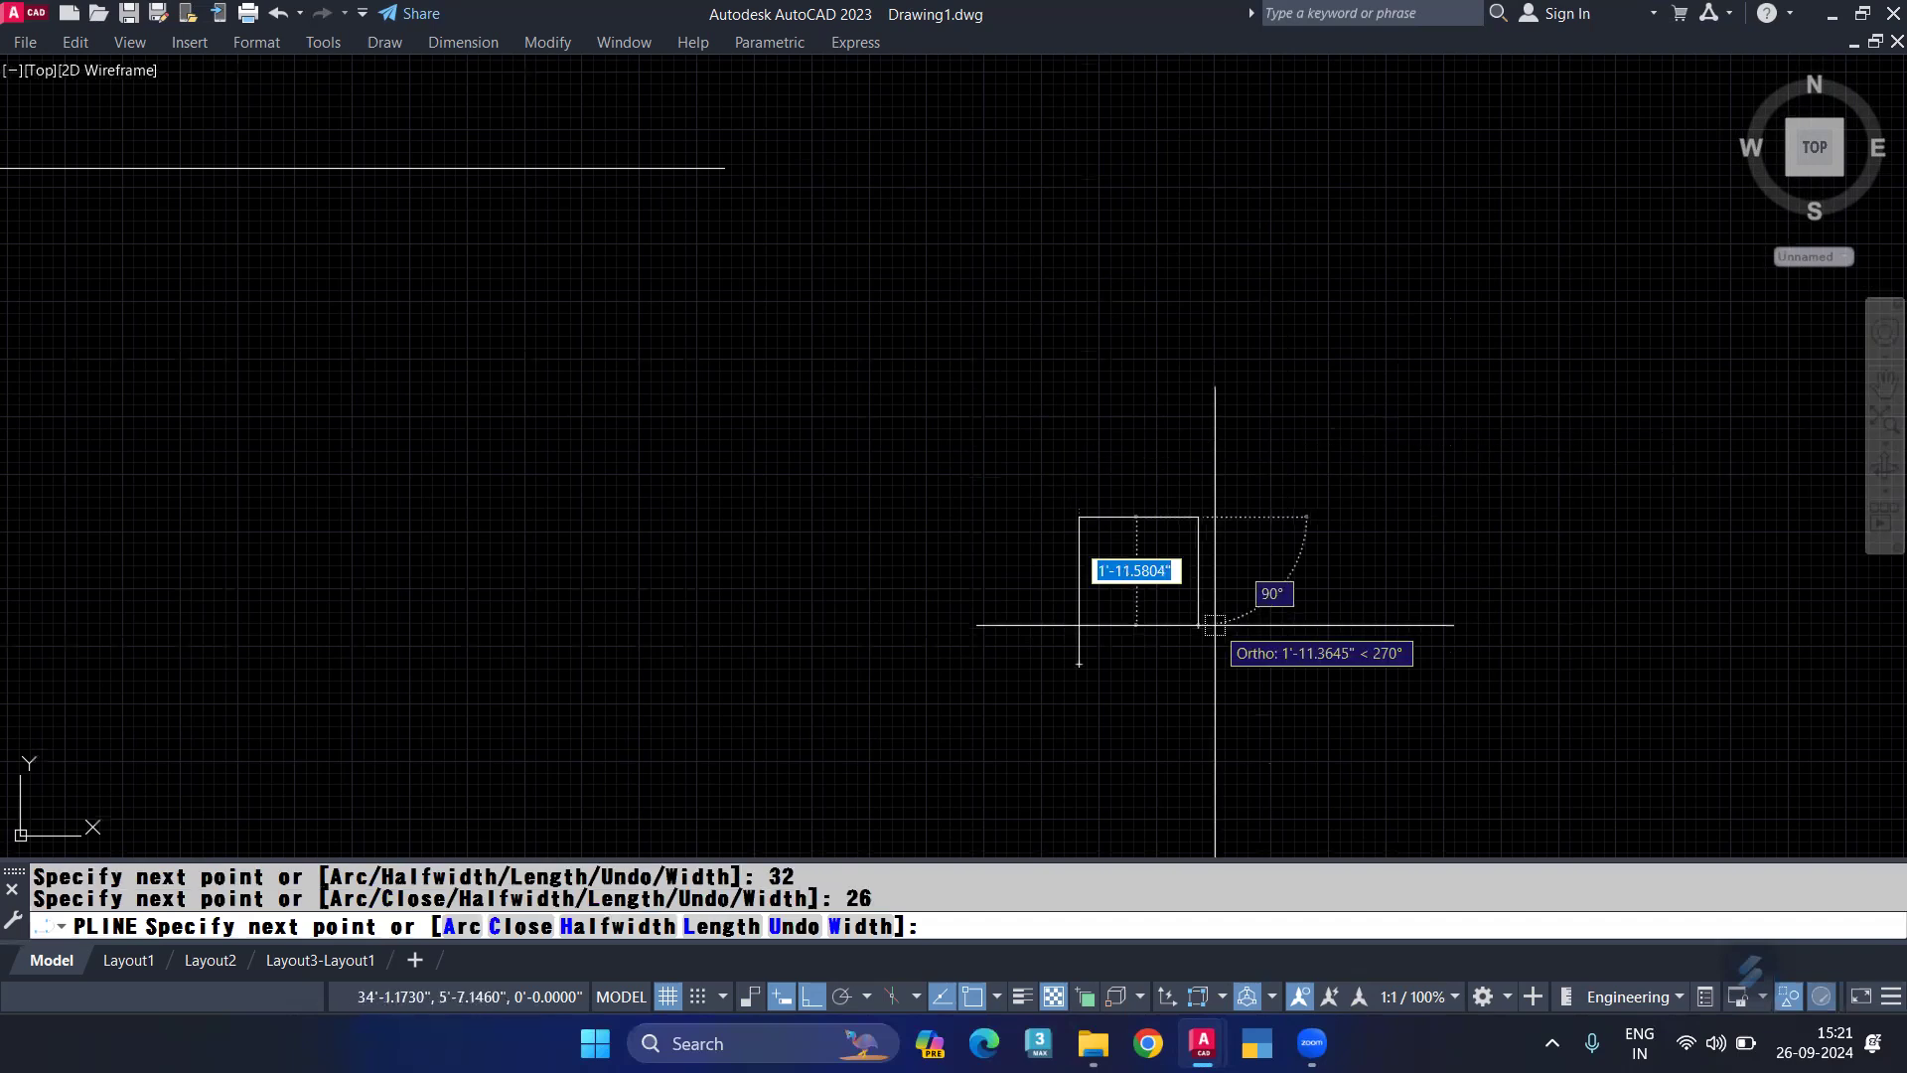
{"action": "type", "text": "2"}
{"action": "key", "text": "Return"}
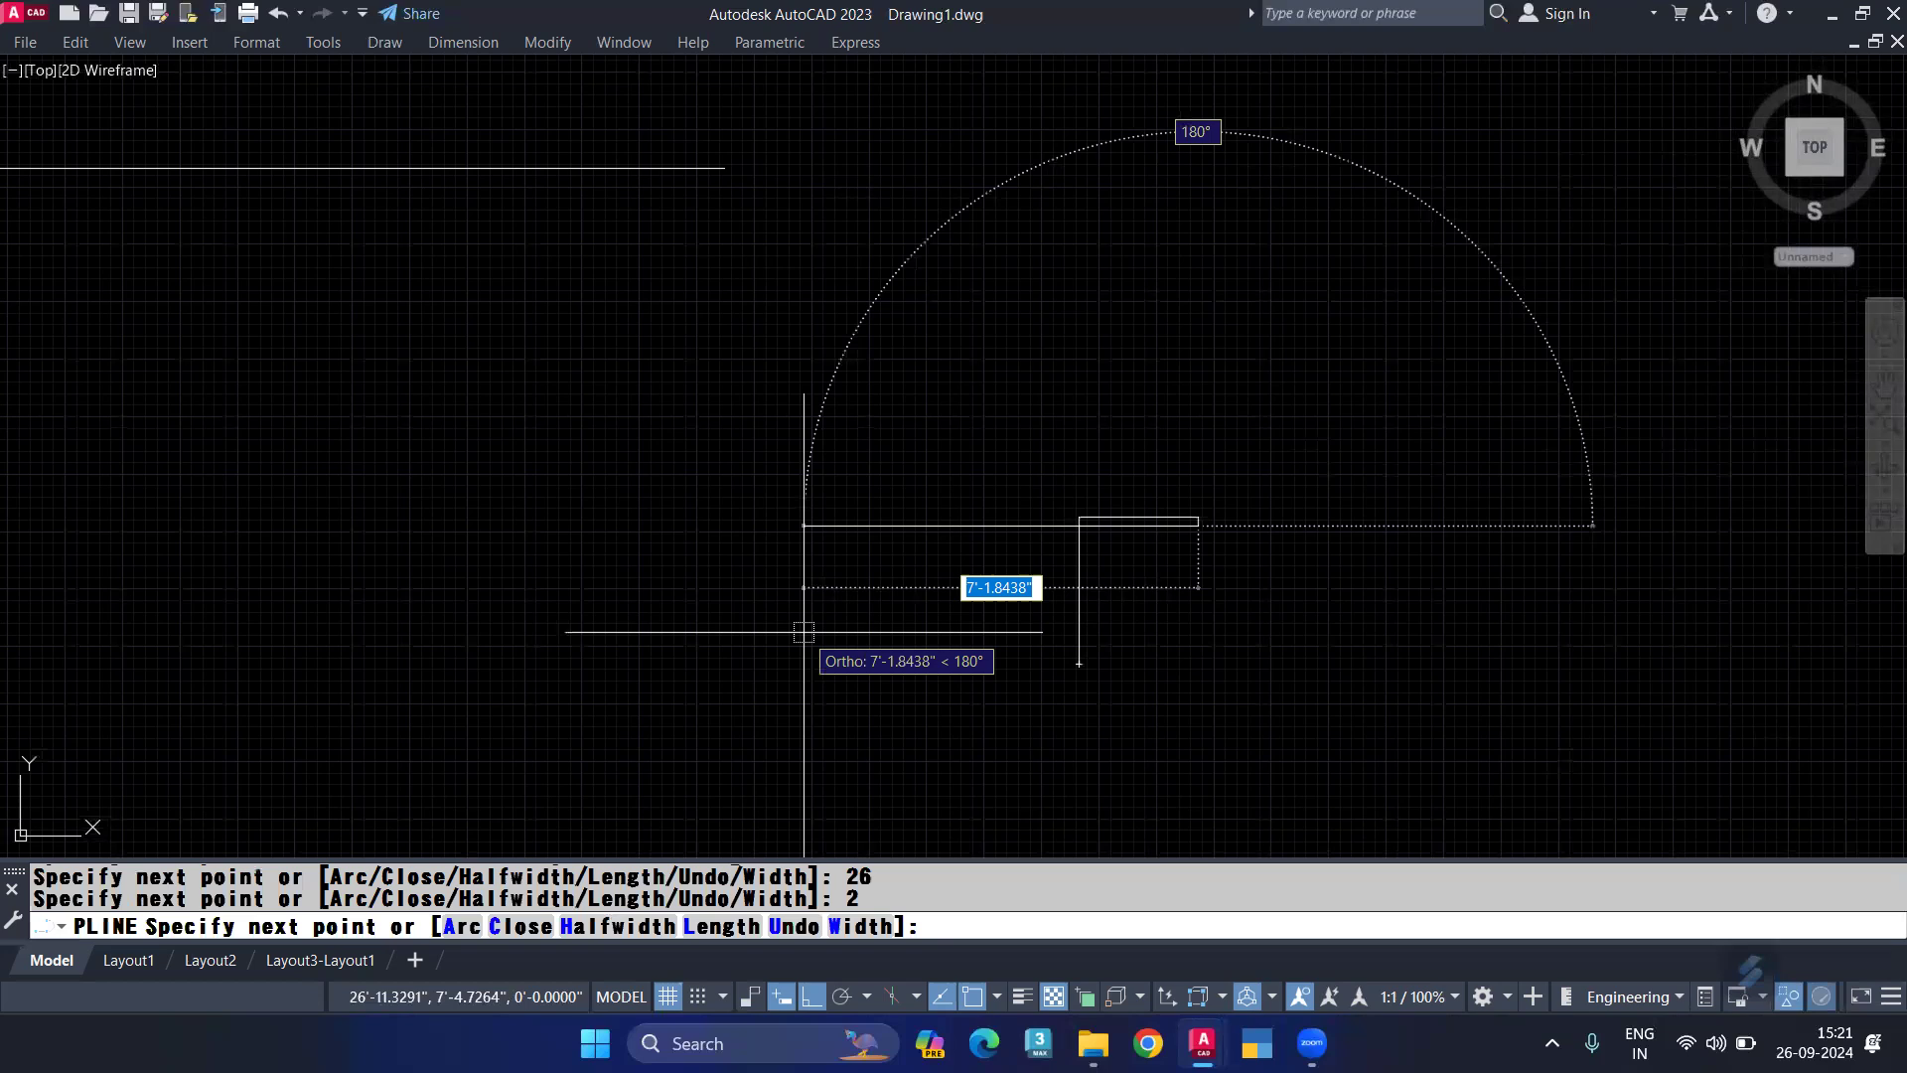
Step: Complete the profile with 25, 29, 24 and 1 segments
{"action": "type", "text": "25"}
{"action": "key", "text": "Return"}
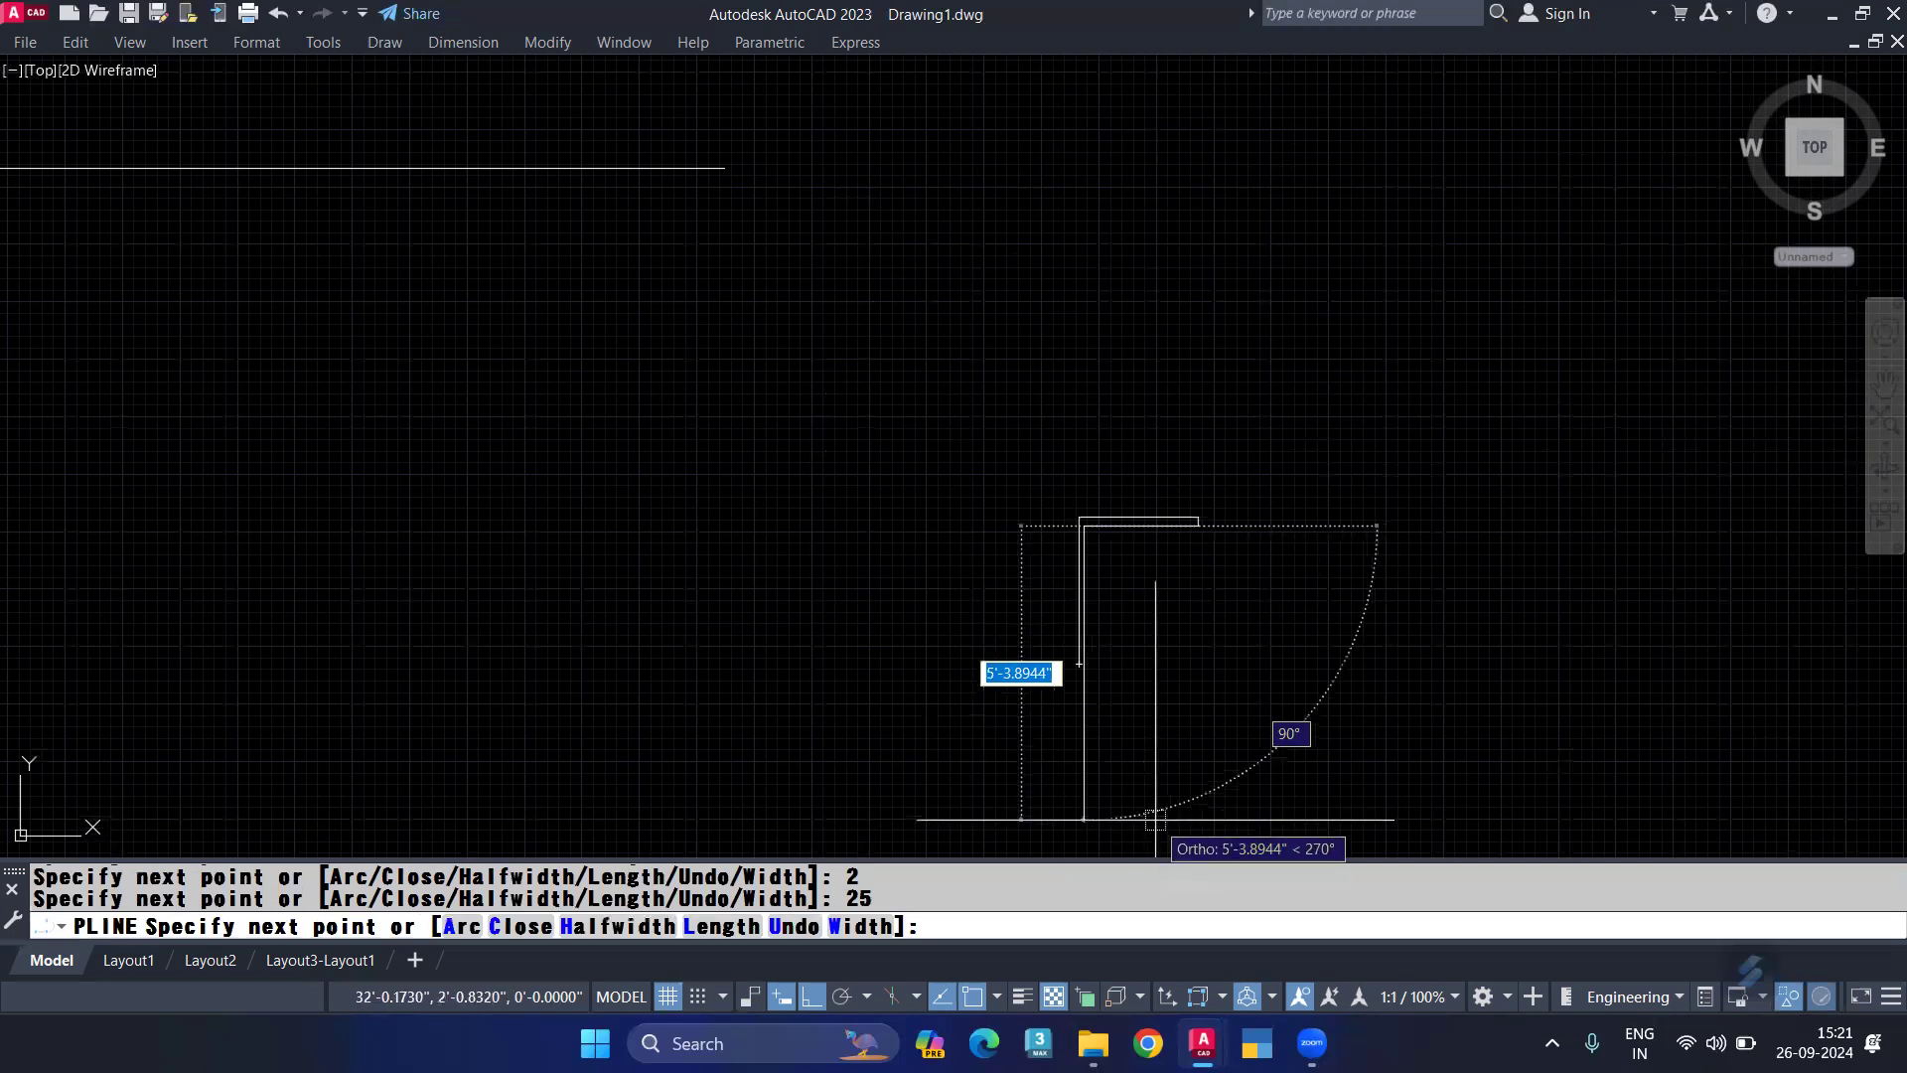
{"action": "type", "text": "29"}
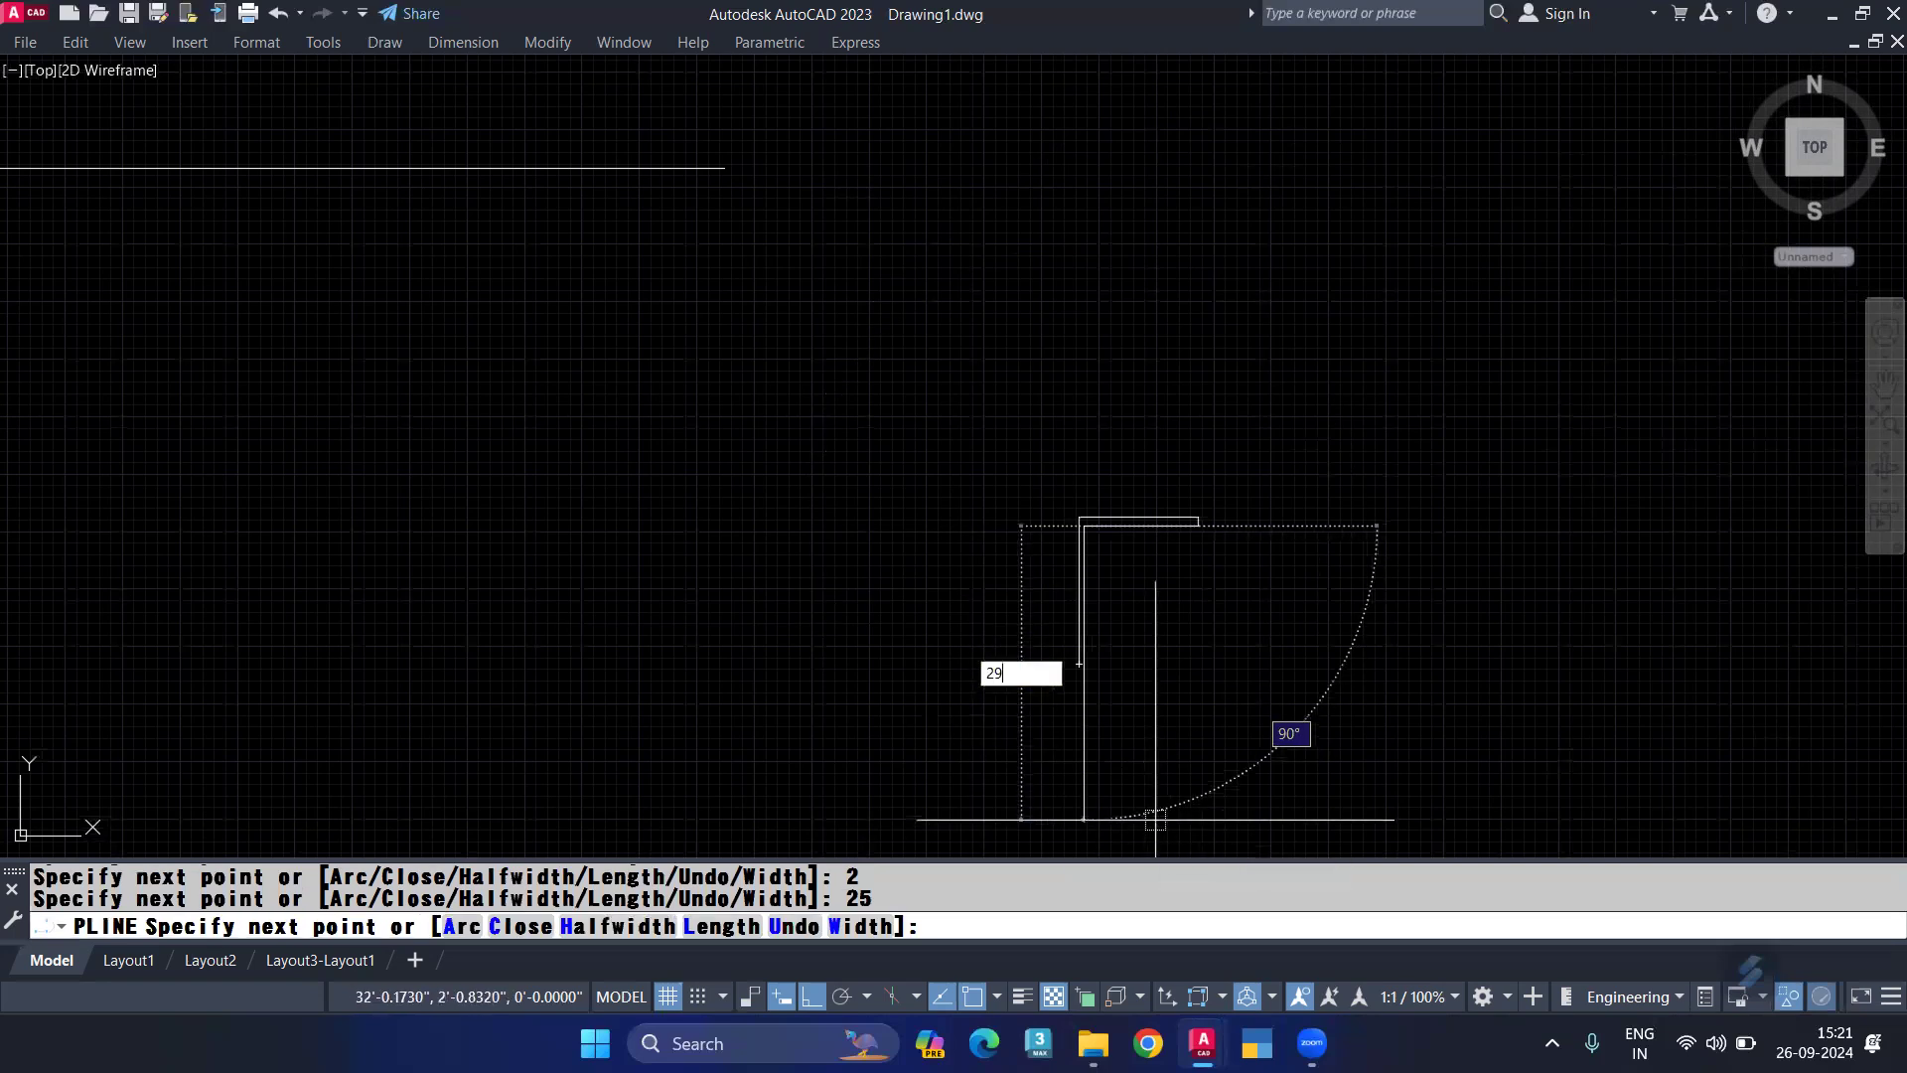
{"action": "key", "text": "Return"}
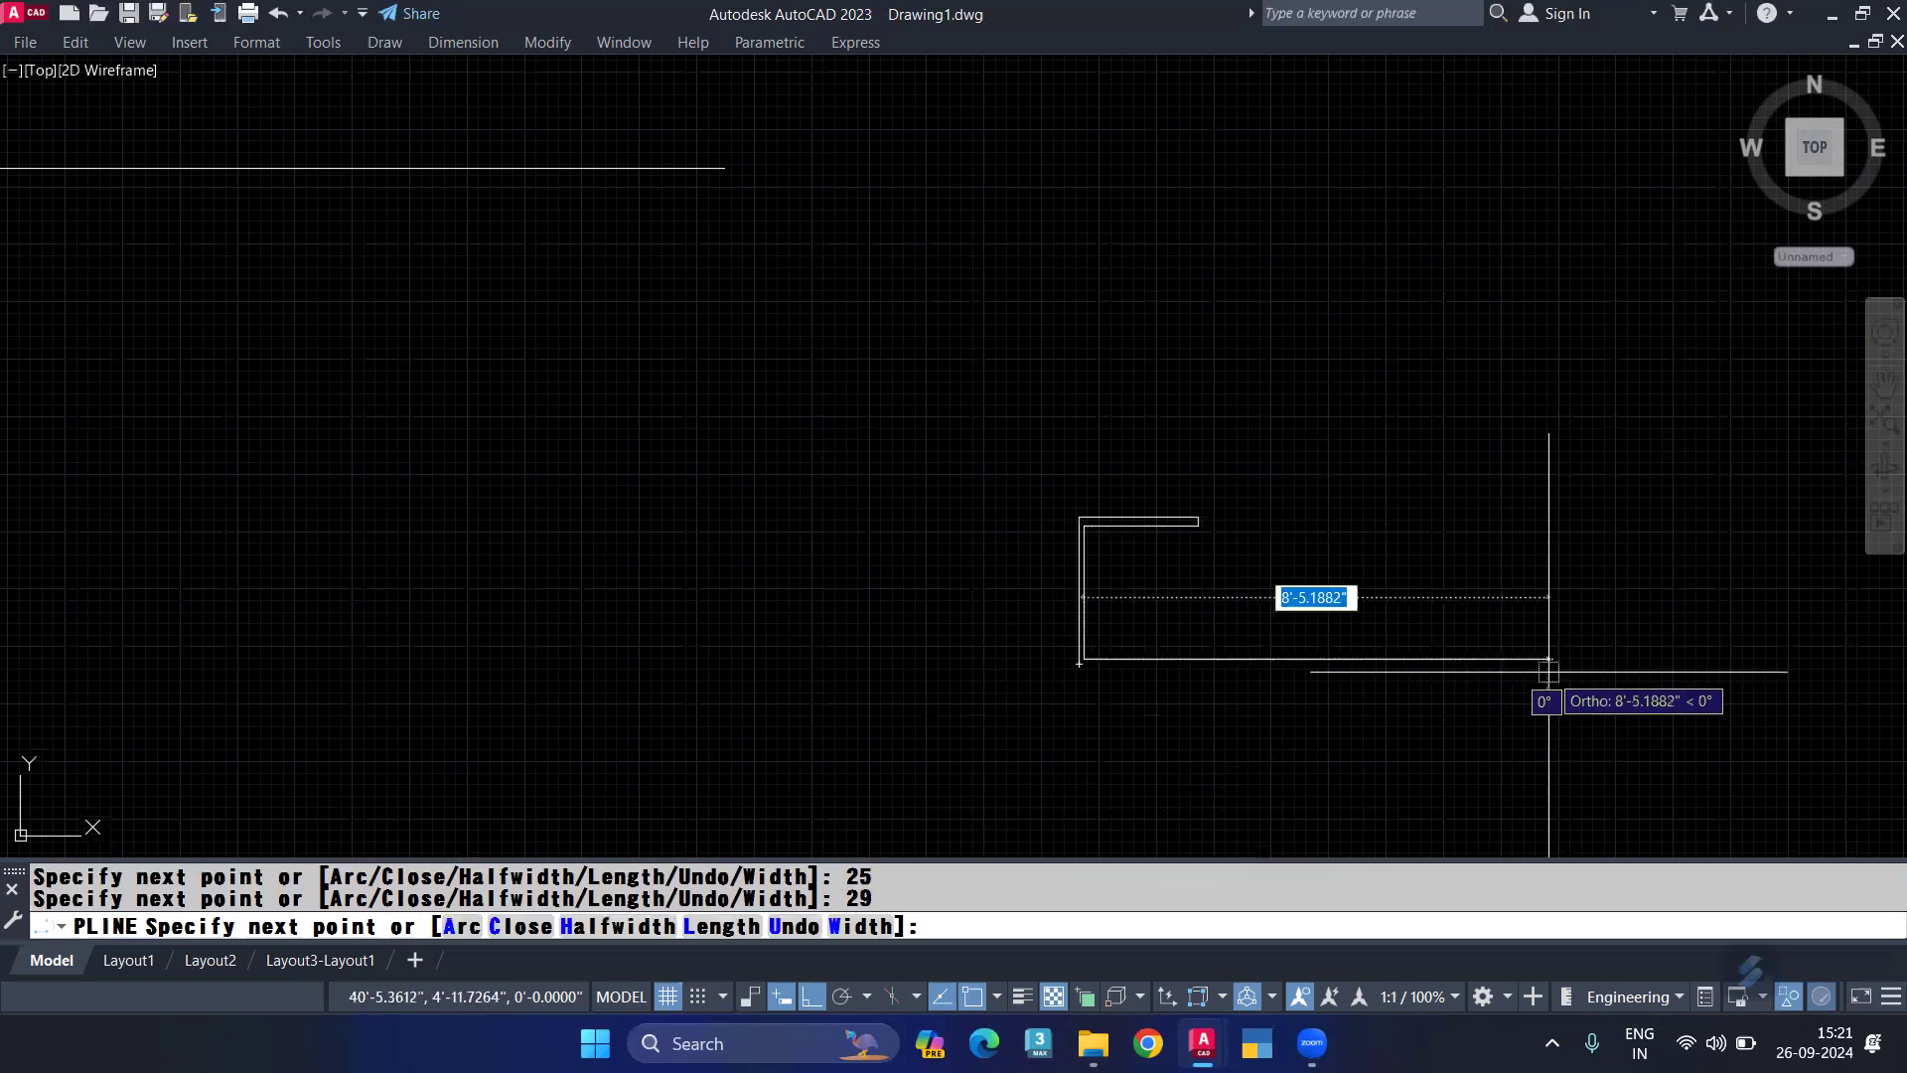
{"action": "type", "text": "24"}
{"action": "key", "text": "Return"}
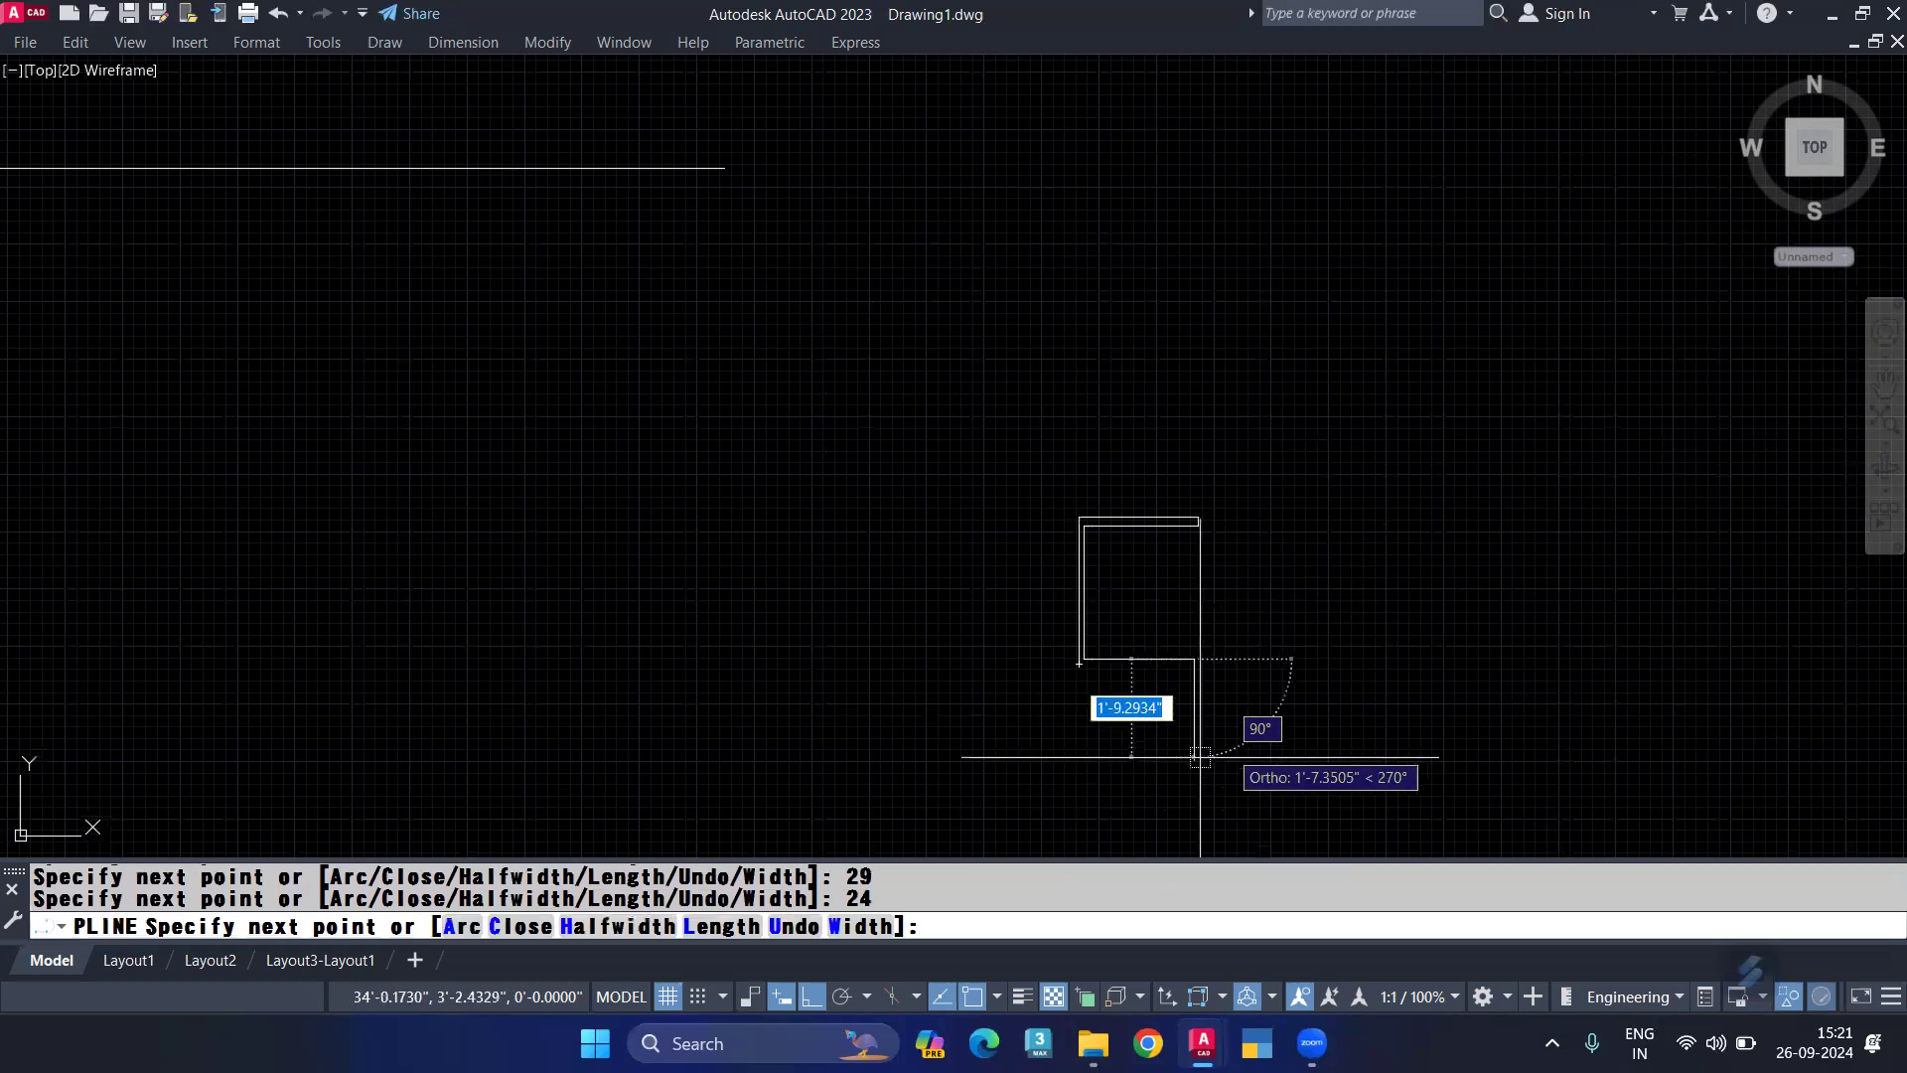
{"action": "type", "text": "1"}
{"action": "key", "text": "Return"}
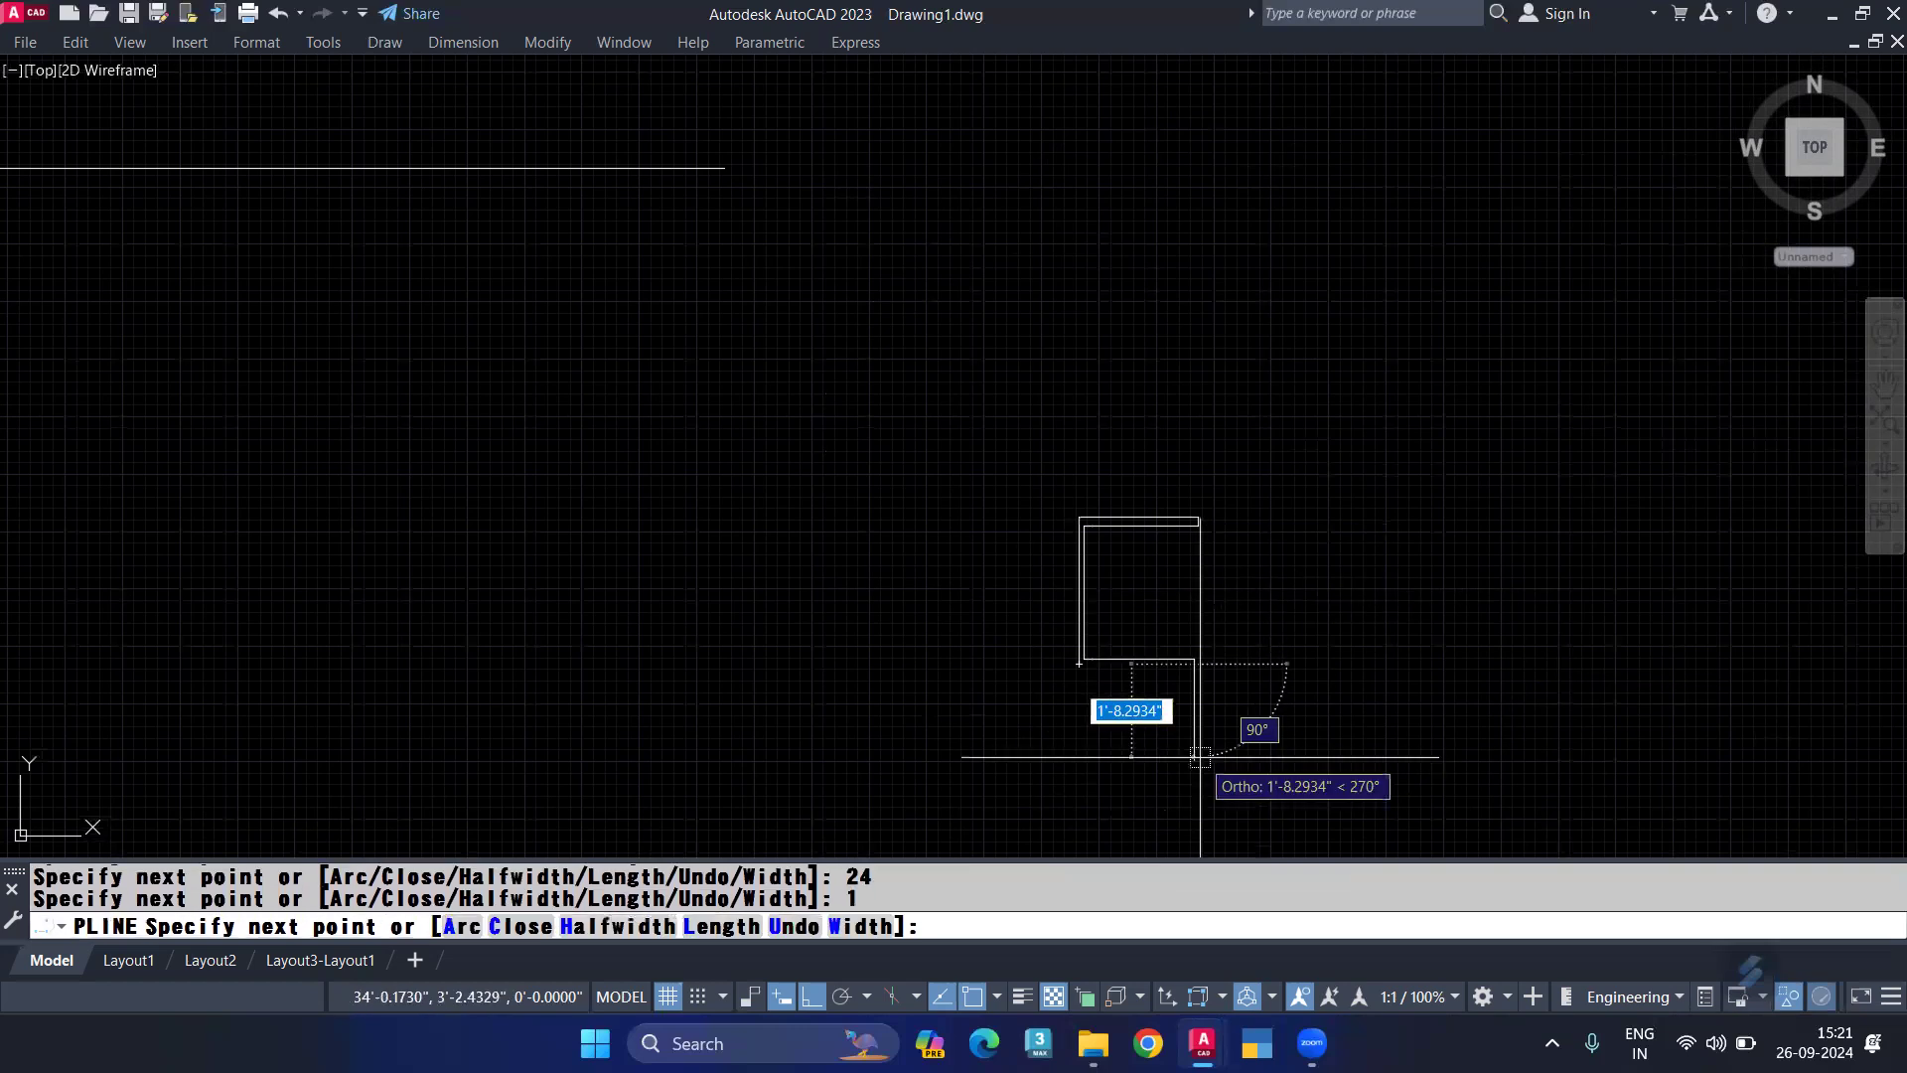
{"action": "key", "text": "Return"}
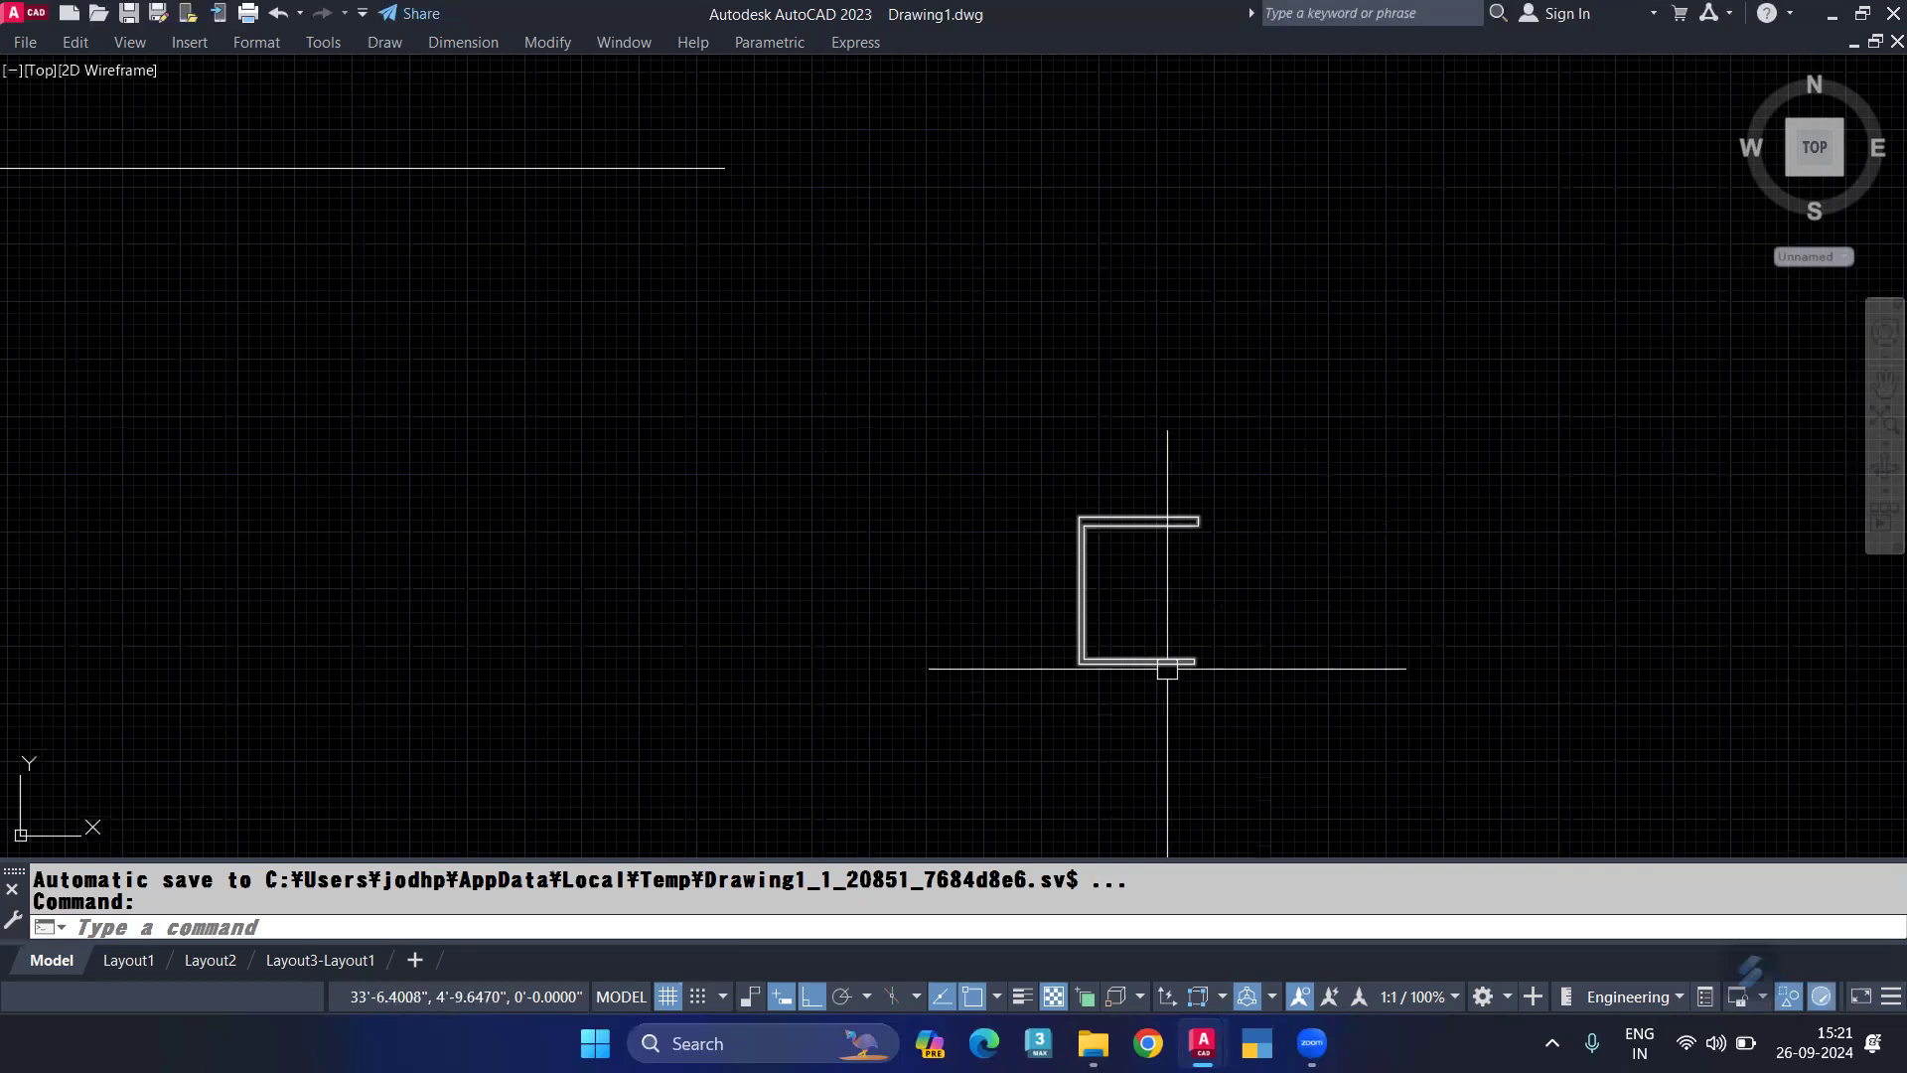
Step: Round both end corners of the profile's lip with a radius-1 fillet
{"action": "scroll", "coordinate": [1206, 542], "scroll_direction": "up", "scroll_amount": 2}
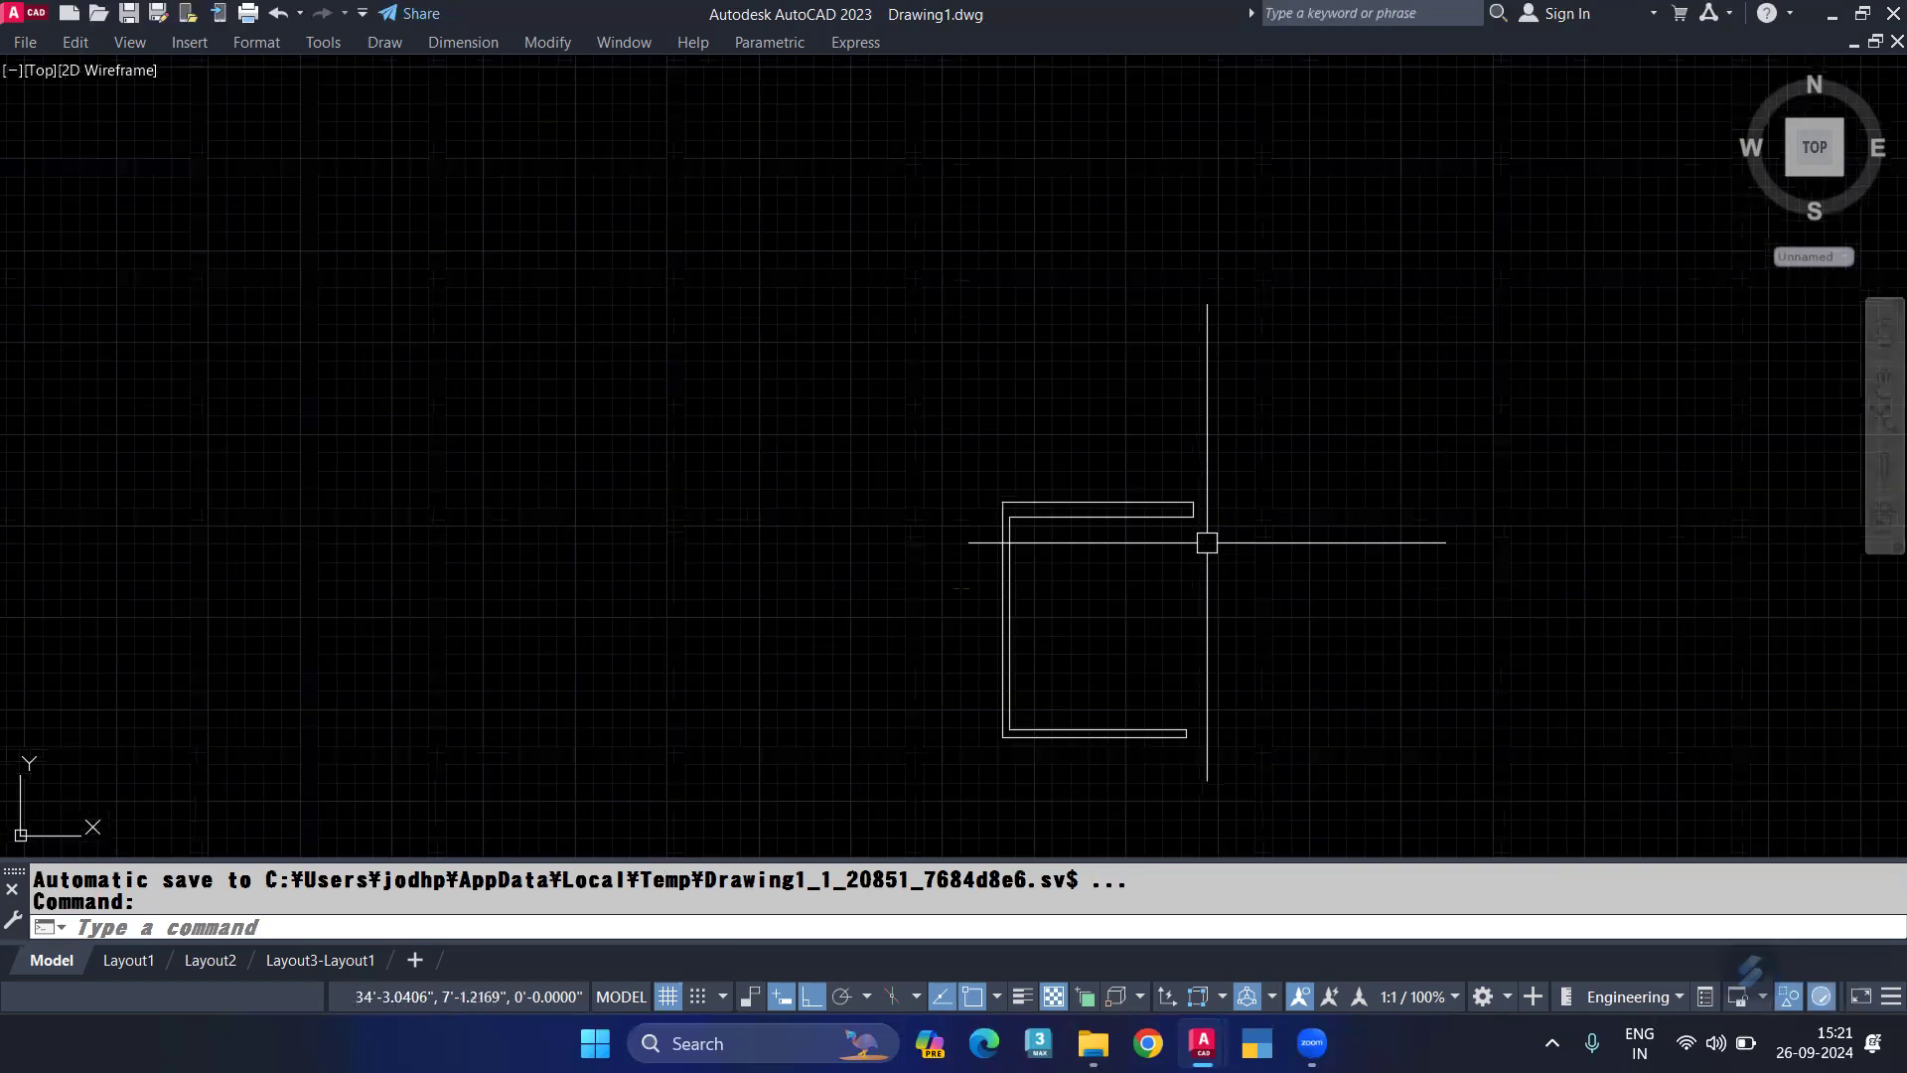
{"action": "scroll", "coordinate": [1207, 542], "scroll_direction": "up", "scroll_amount": 5}
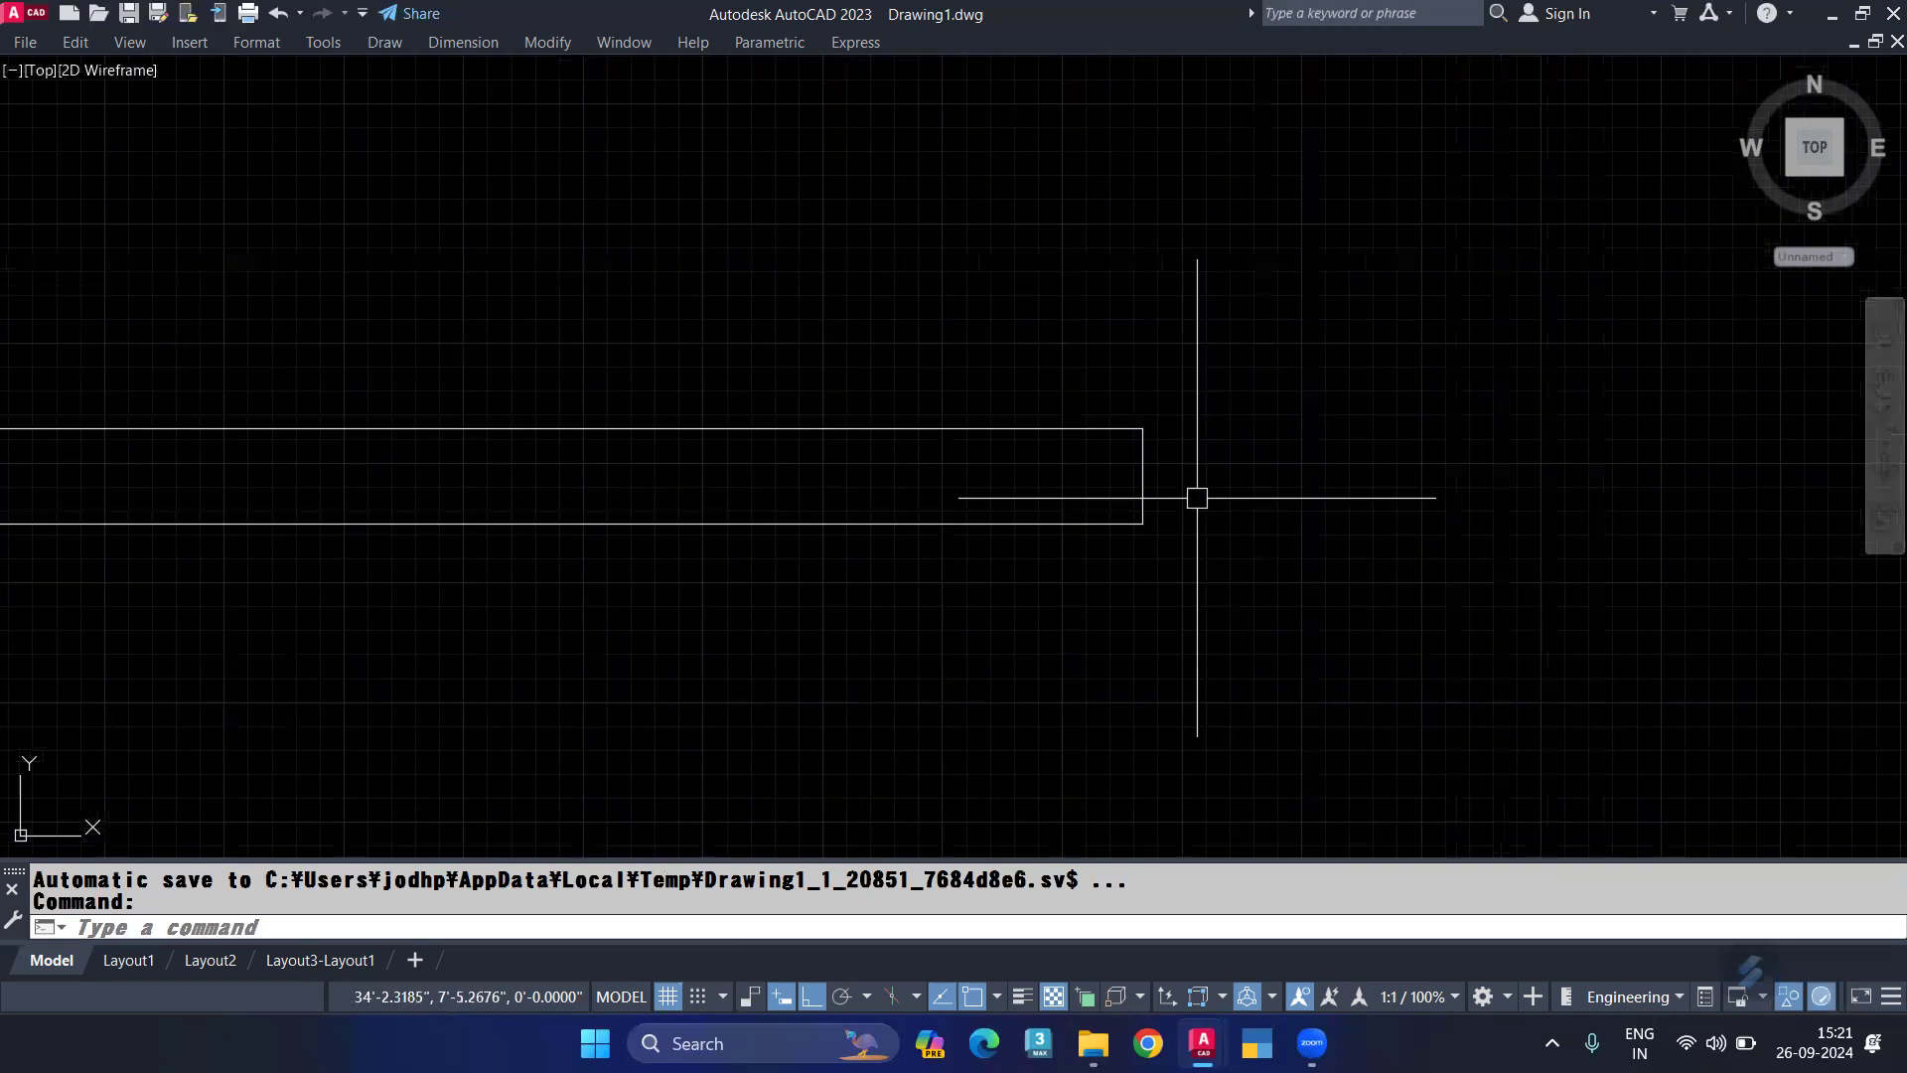
{"action": "type", "text": "f"}
{"action": "key", "text": "Return"}
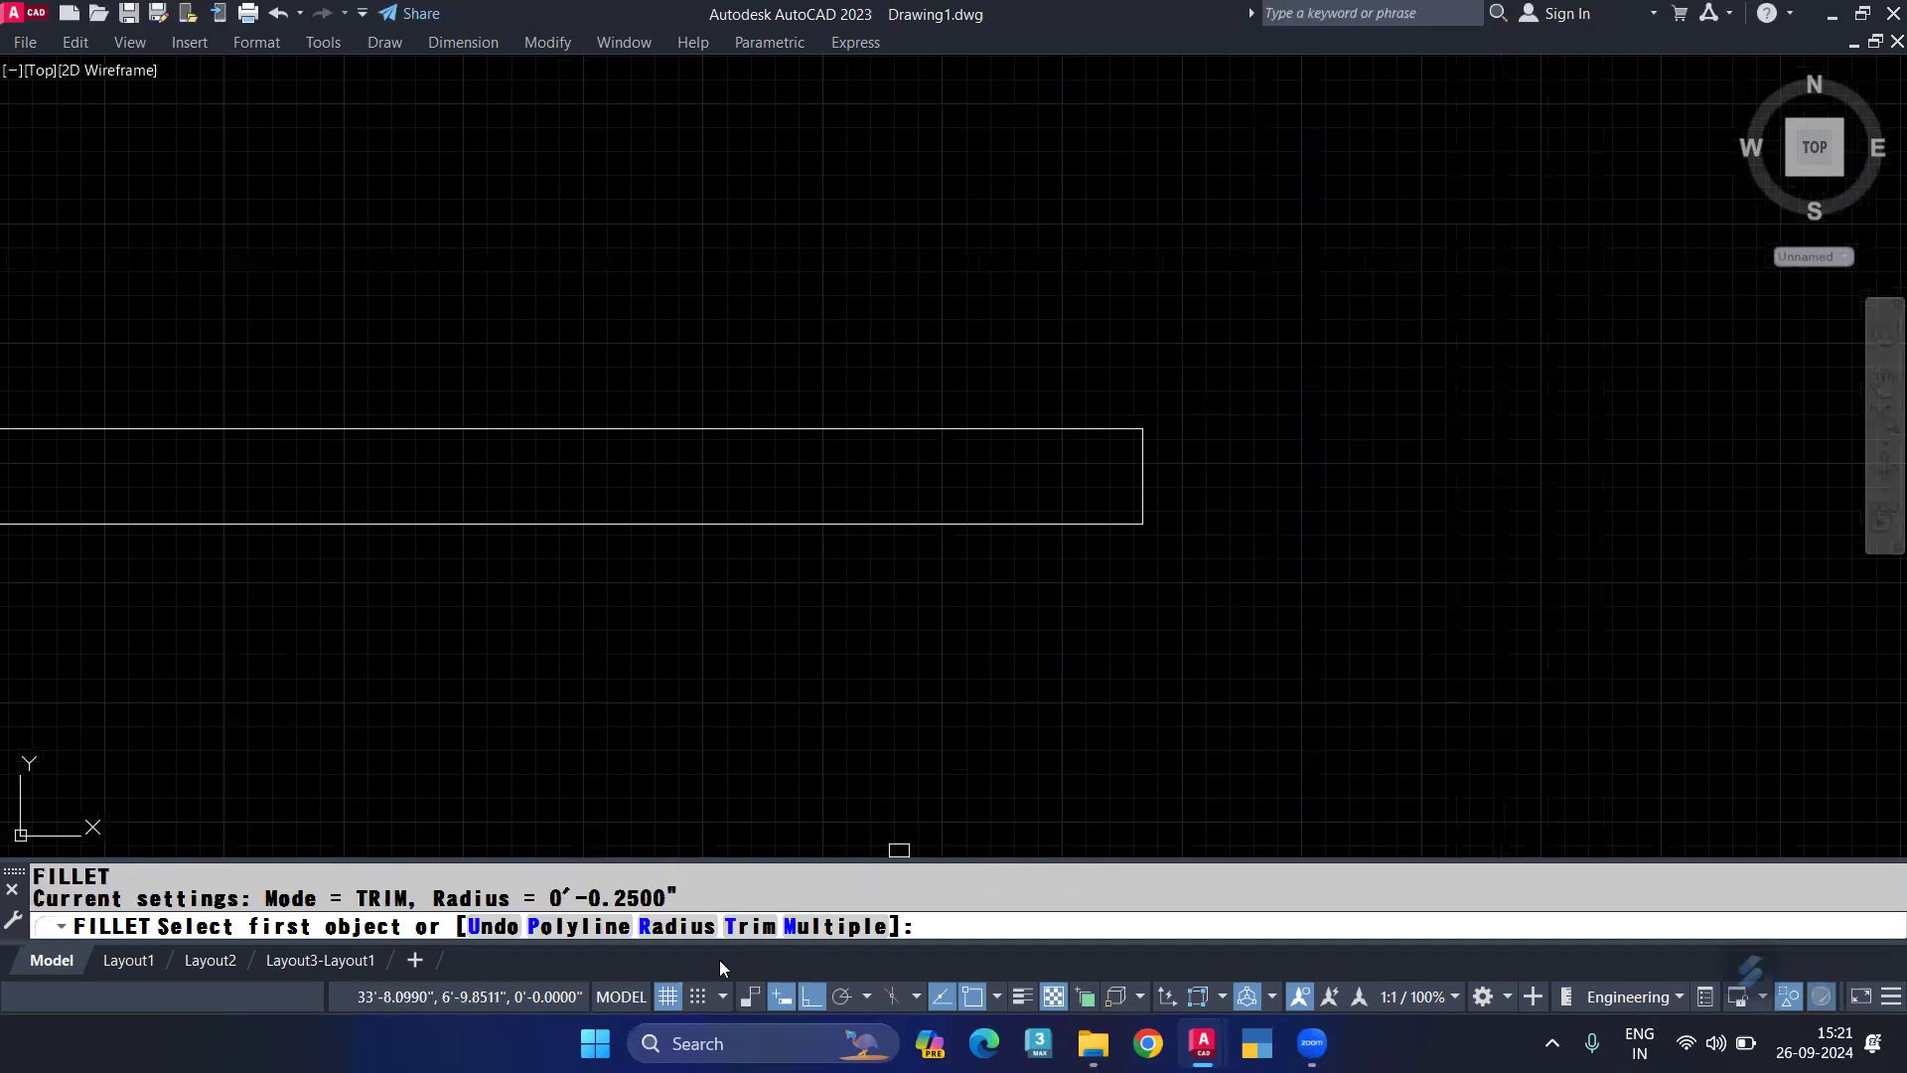
{"action": "type", "text": "r"}
{"action": "key", "text": "Return"}
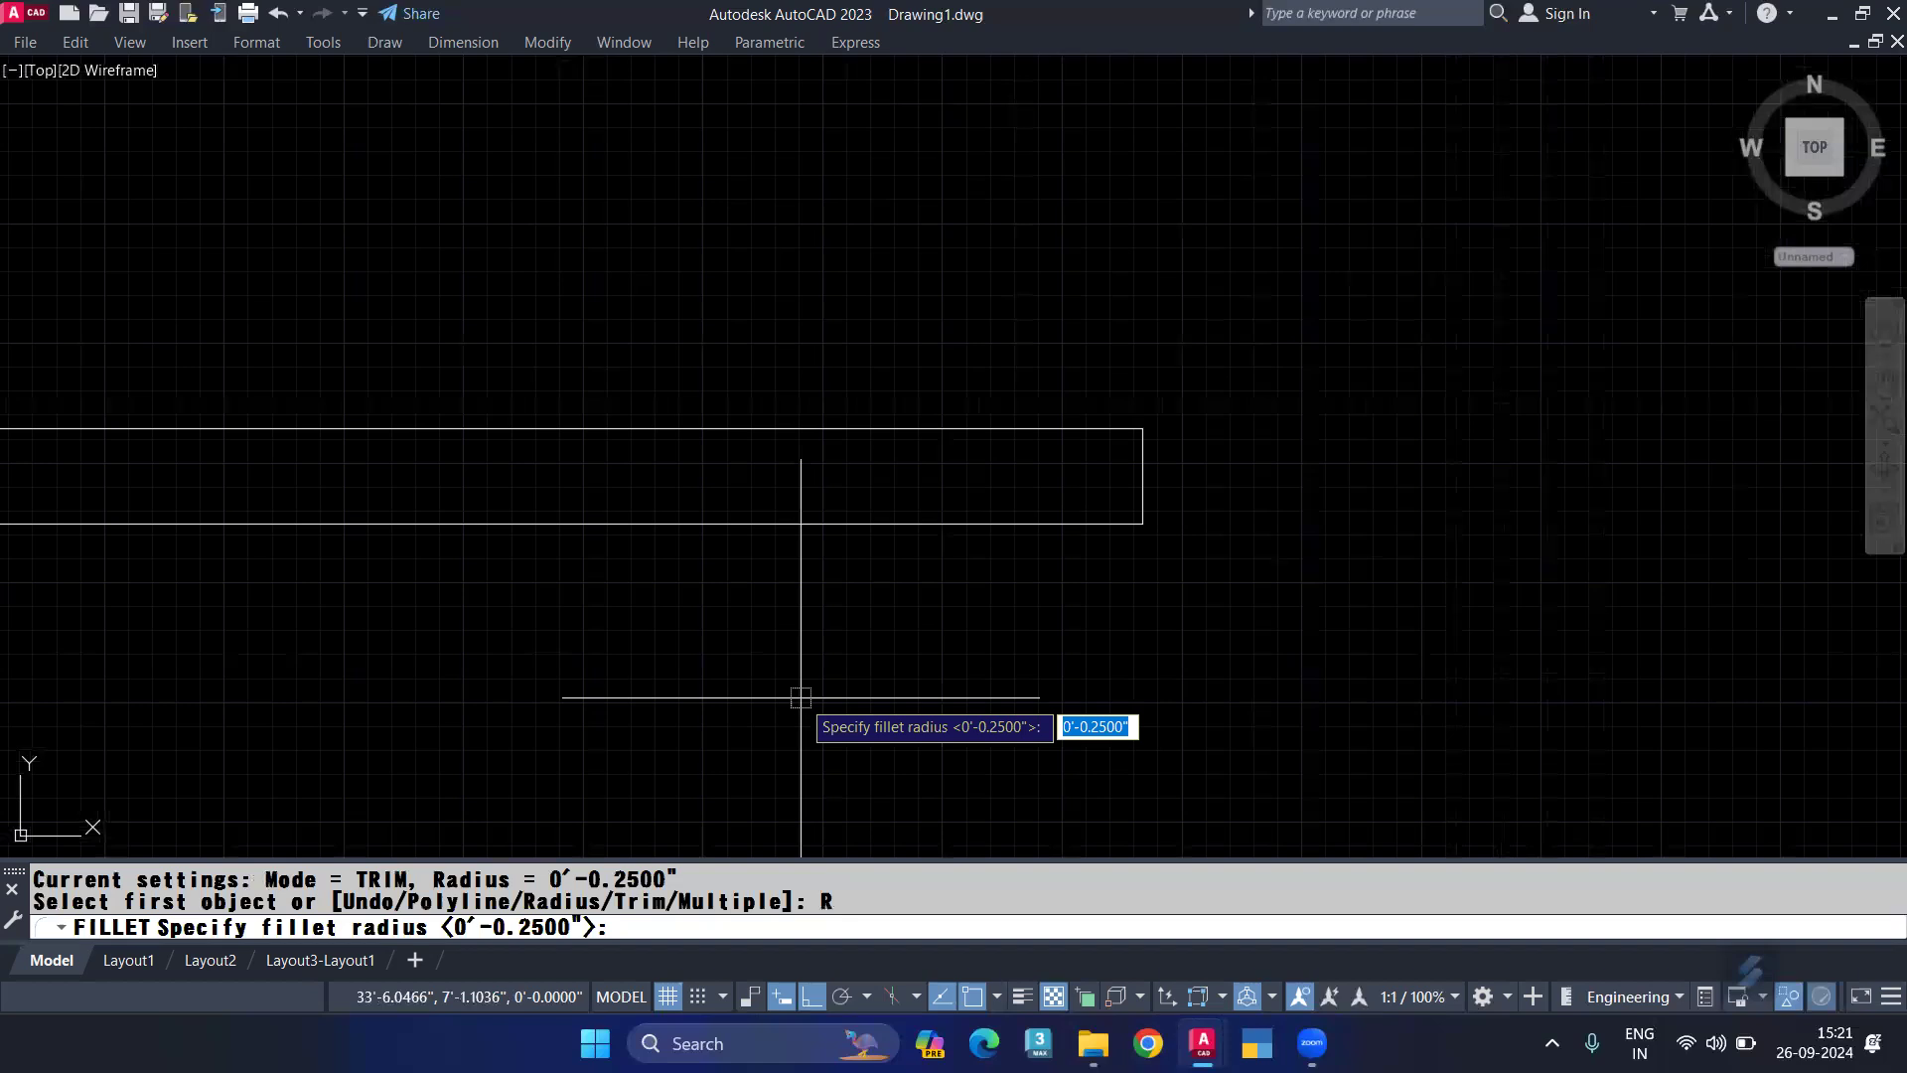
{"action": "type", "text": "1"}
{"action": "key", "text": "Return"}
{"action": "left_click", "coordinate": [1060, 430]}
{"action": "left_click", "coordinate": [1138, 472]}
{"action": "key", "text": "Return"}
{"action": "left_click", "coordinate": [1139, 498]}
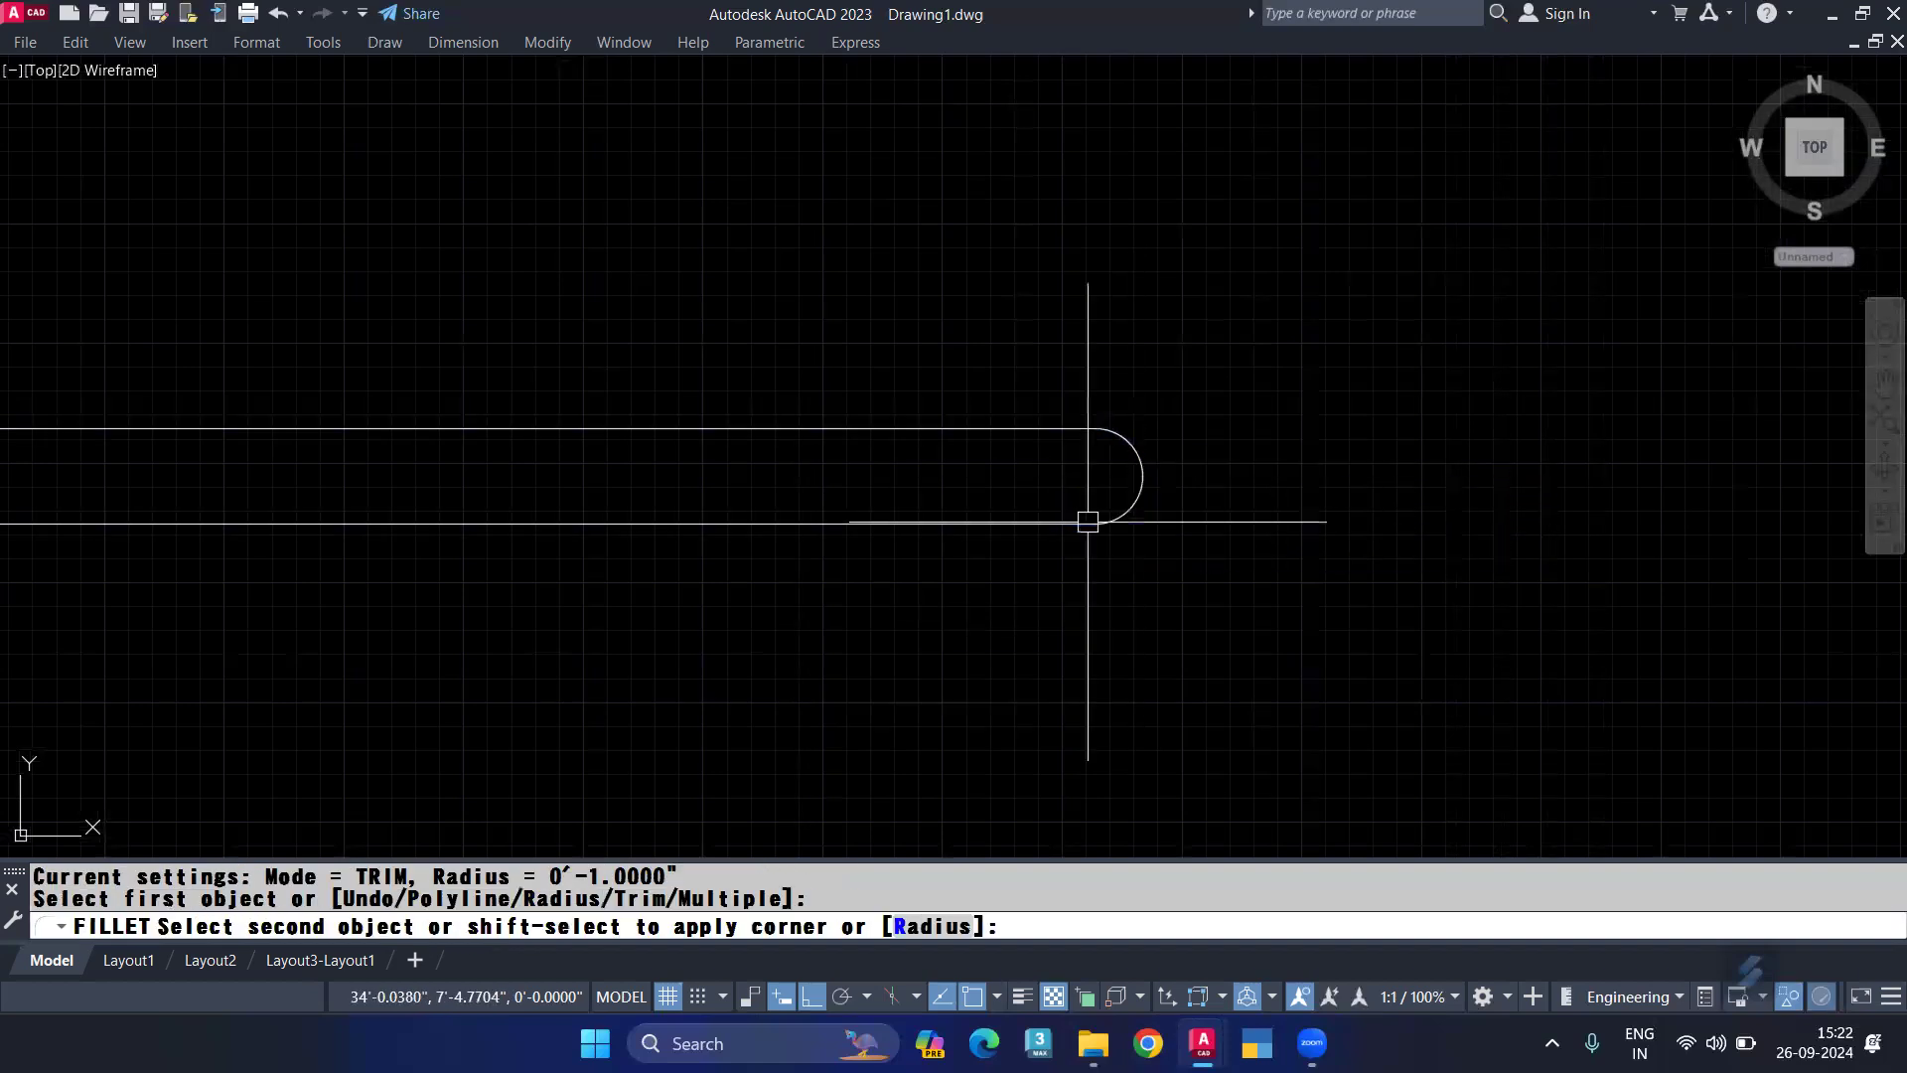
{"action": "left_click", "coordinate": [1090, 516]}
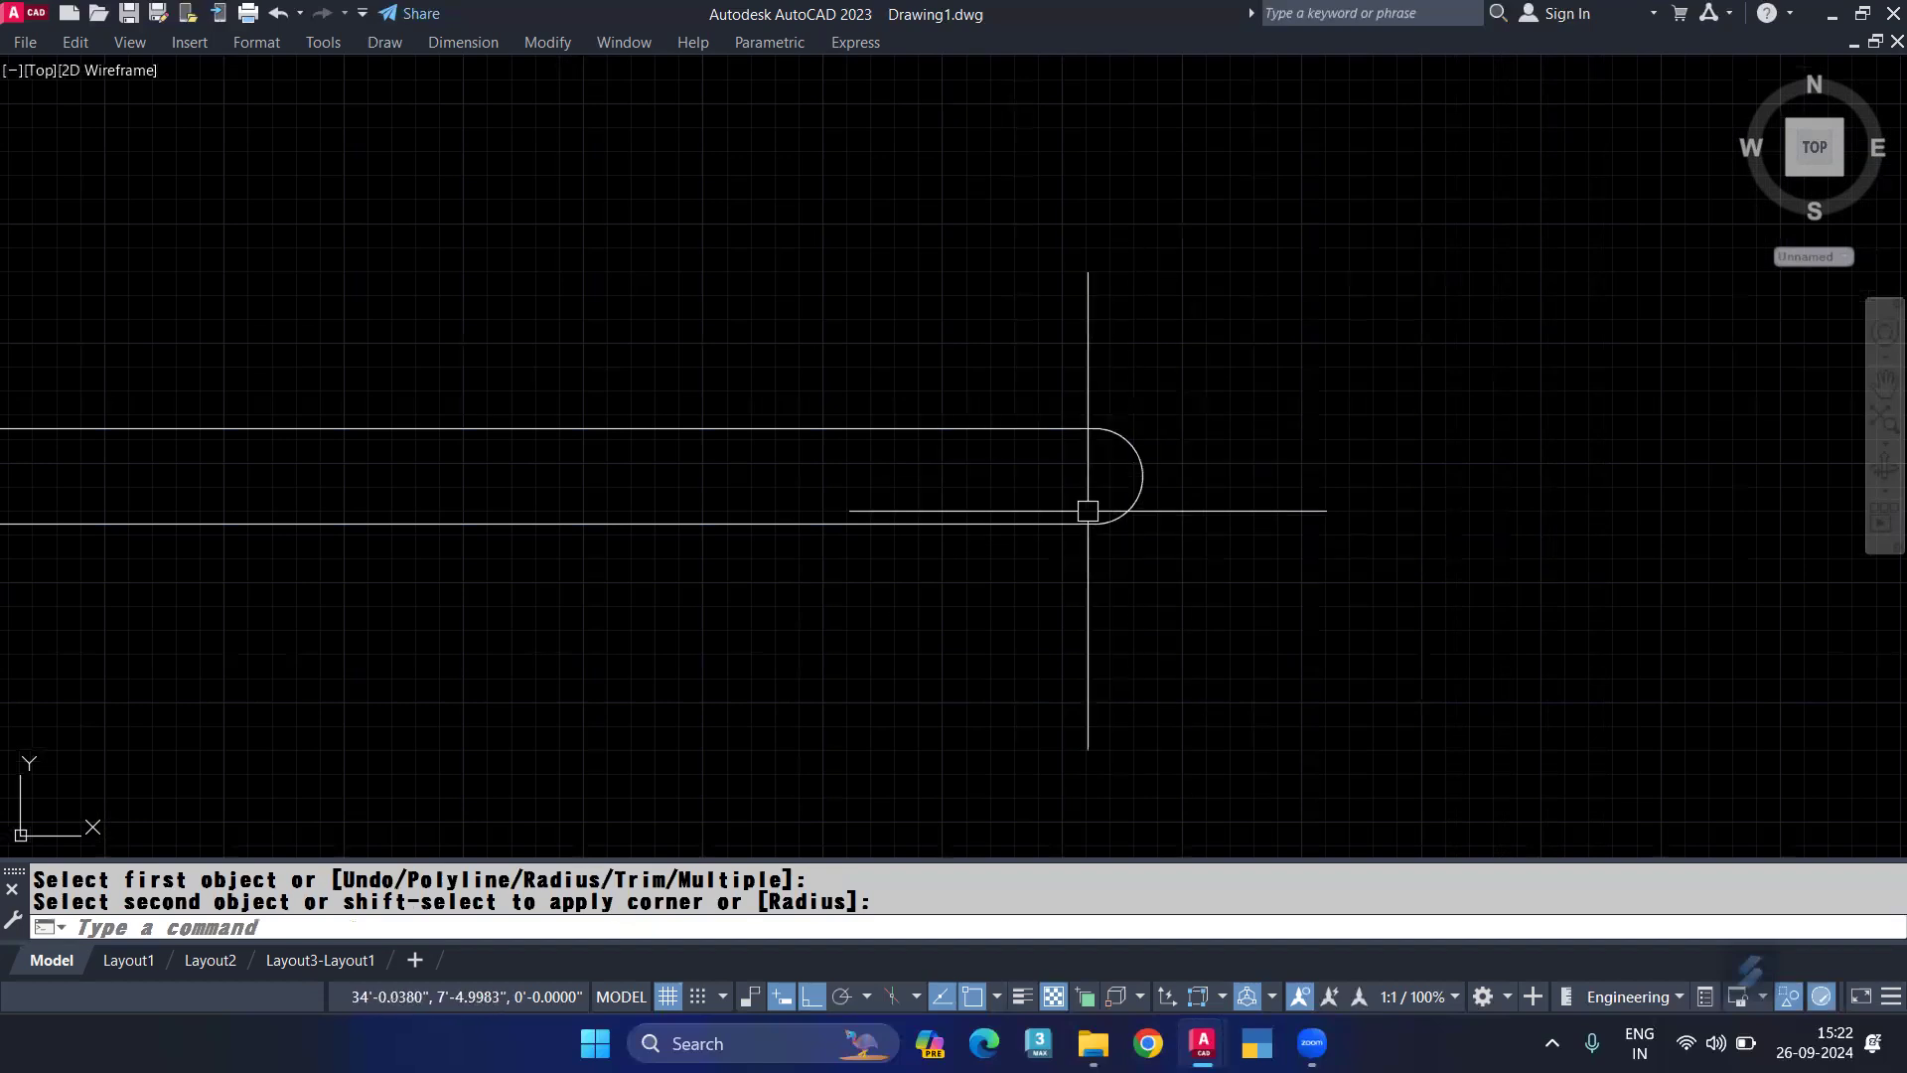
{"action": "key", "text": "Escape"}
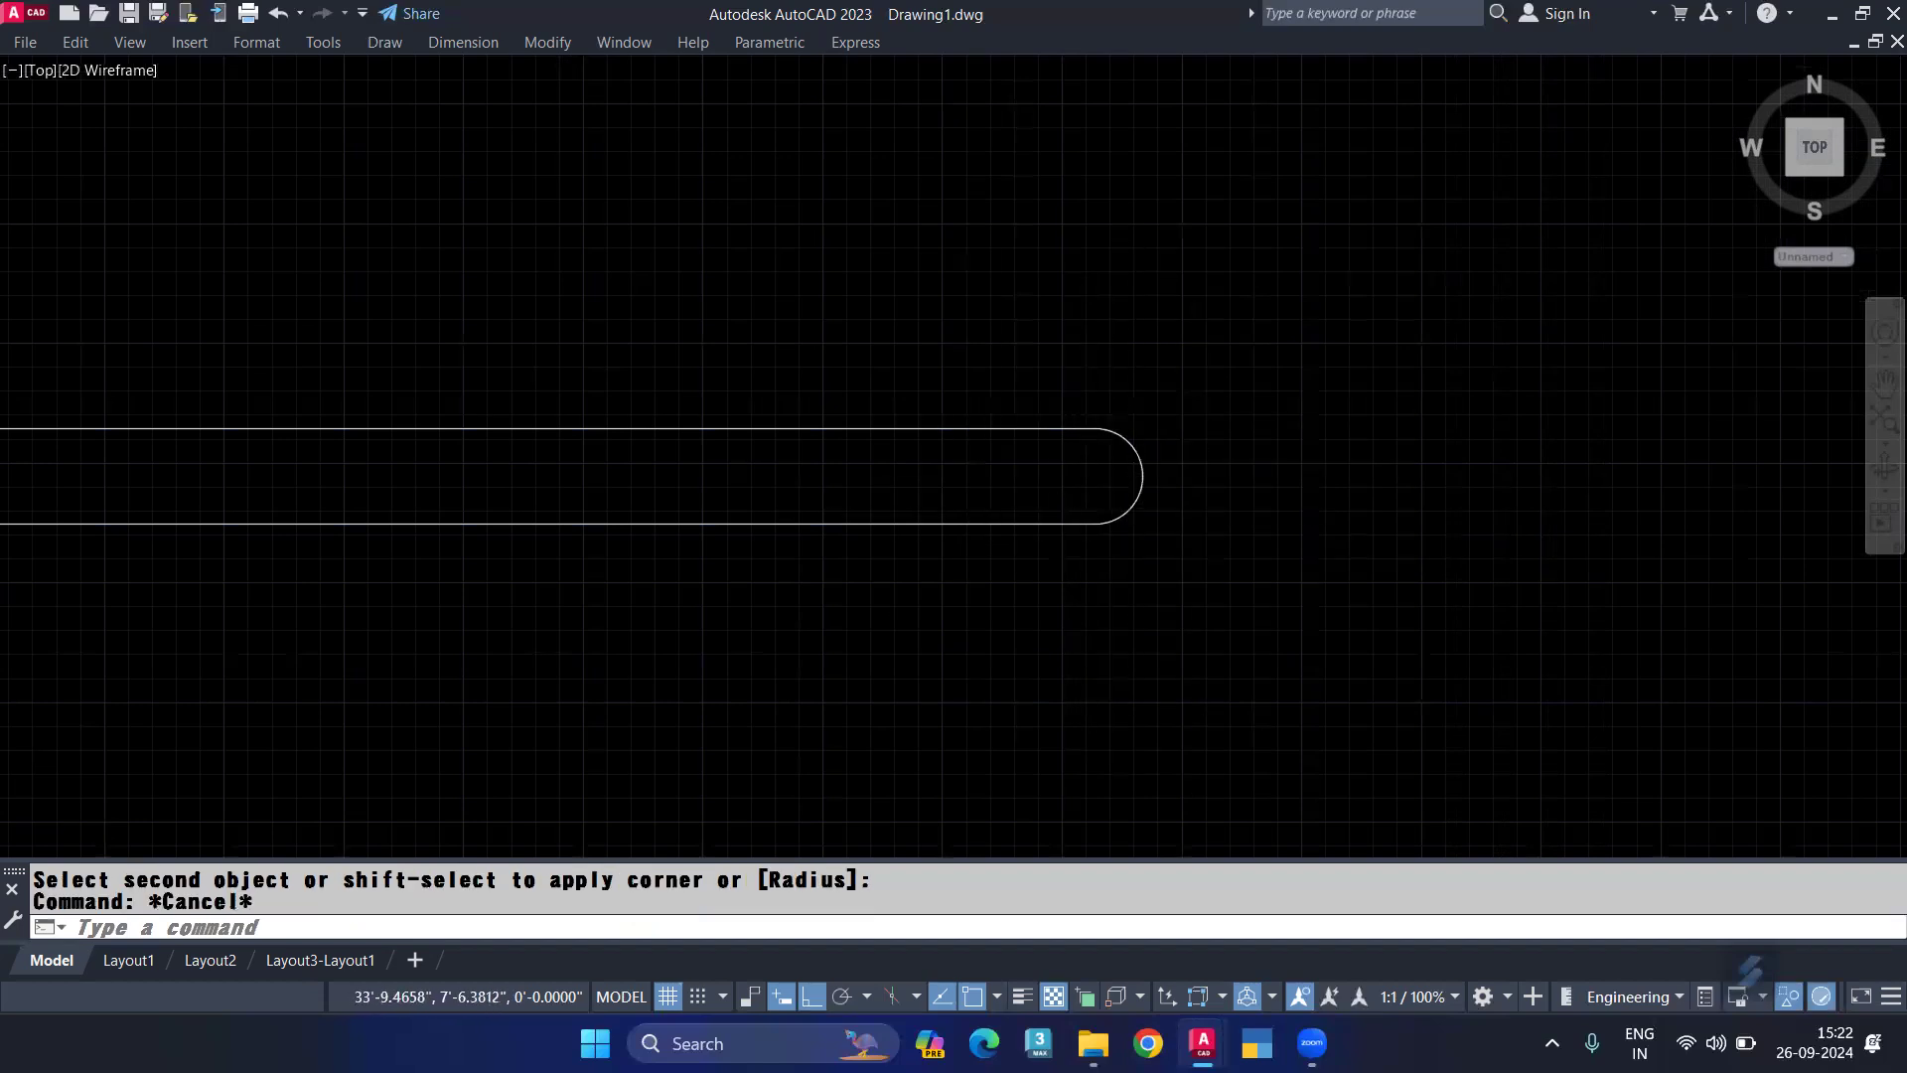
Step: Bring up the preset view options with -V
{"action": "scroll", "coordinate": [962, 444], "scroll_direction": "down", "scroll_amount": 4}
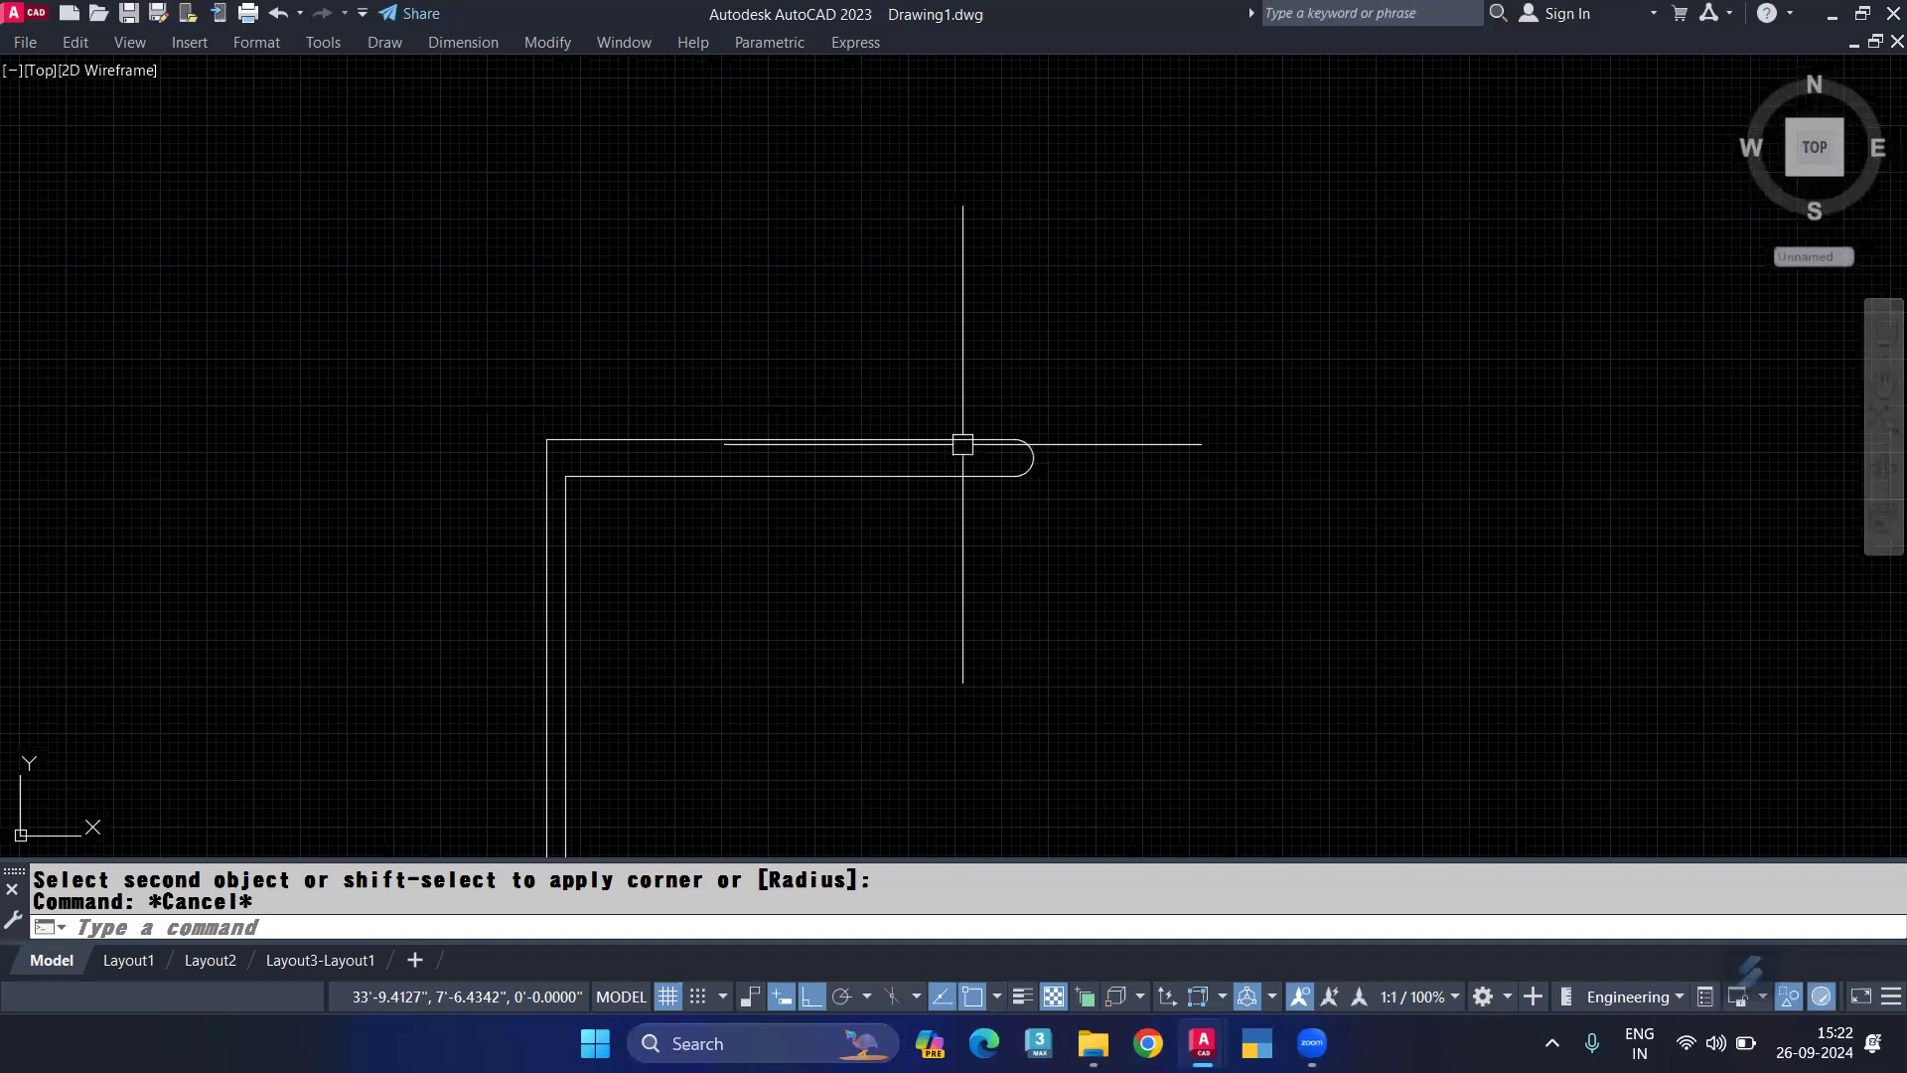
{"action": "scroll", "coordinate": [1126, 419], "scroll_direction": "down", "scroll_amount": 3}
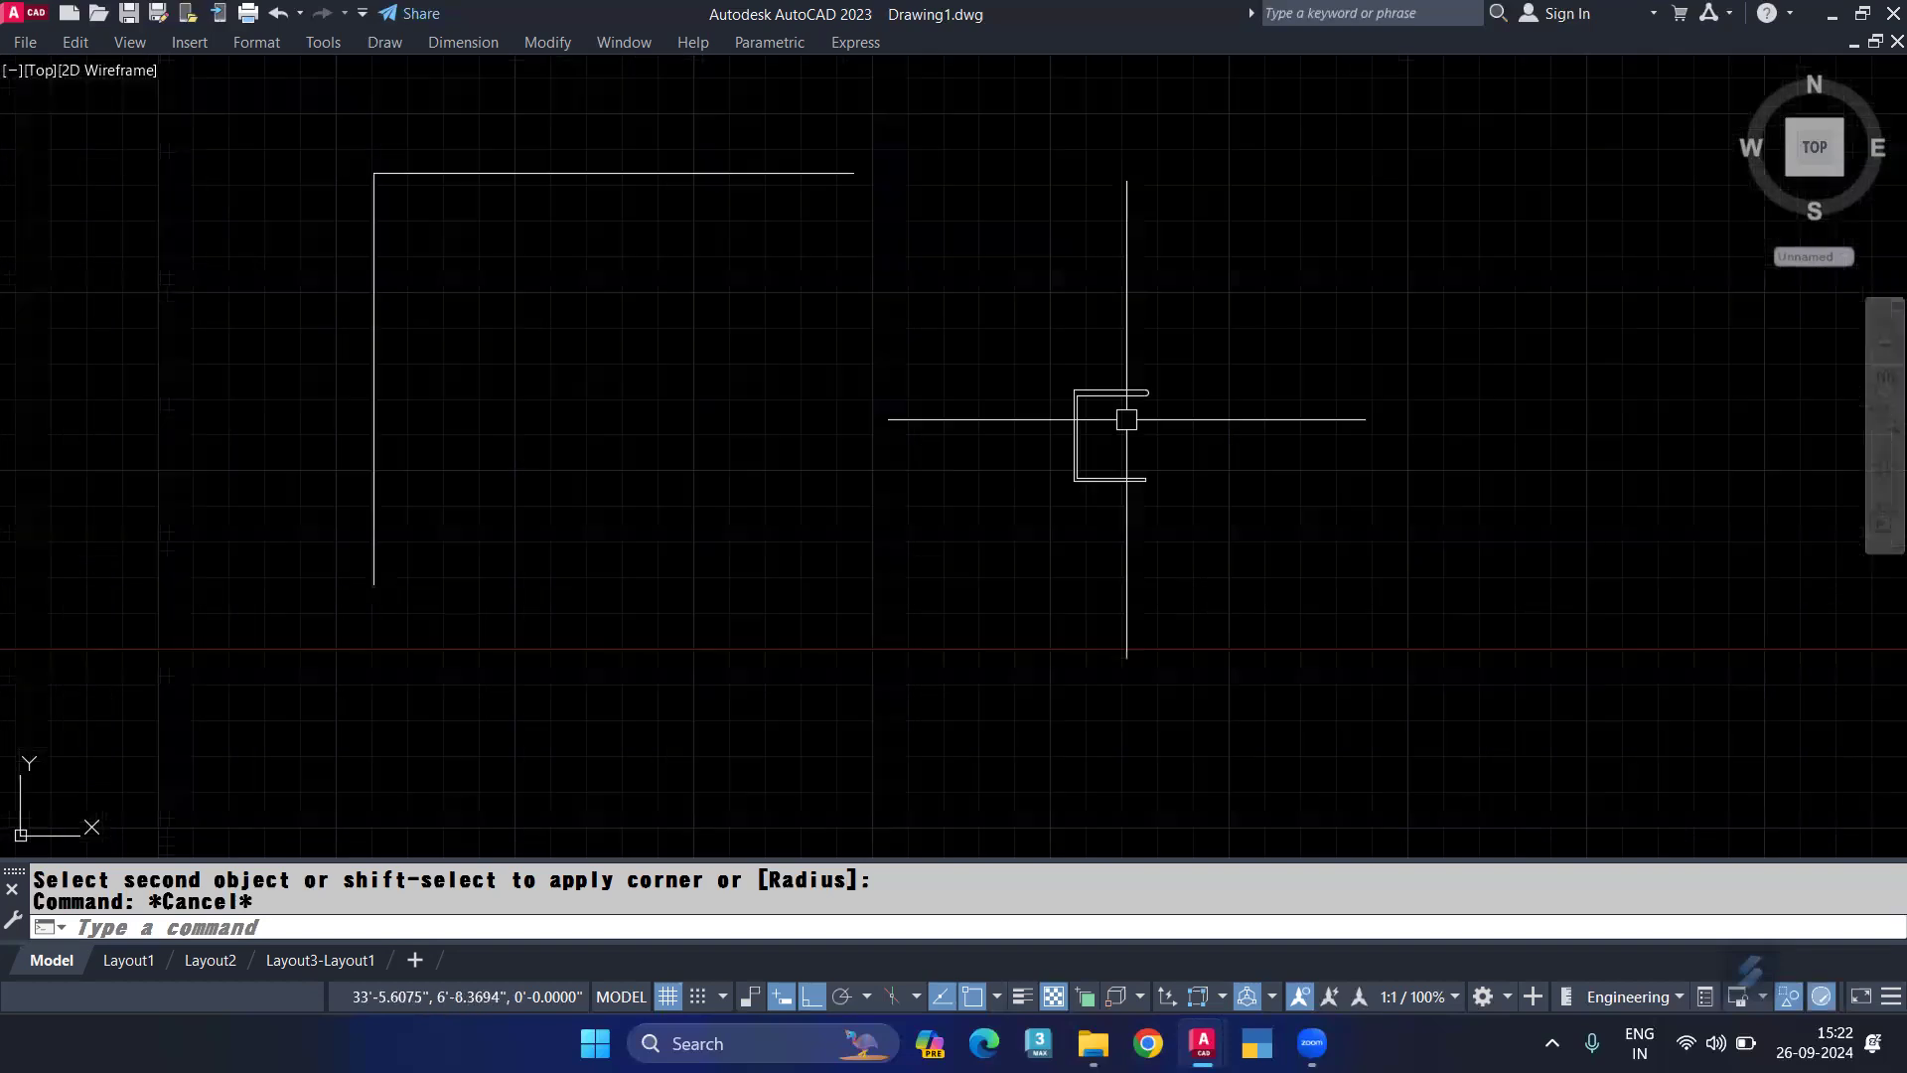
{"action": "type", "text": "-v"}
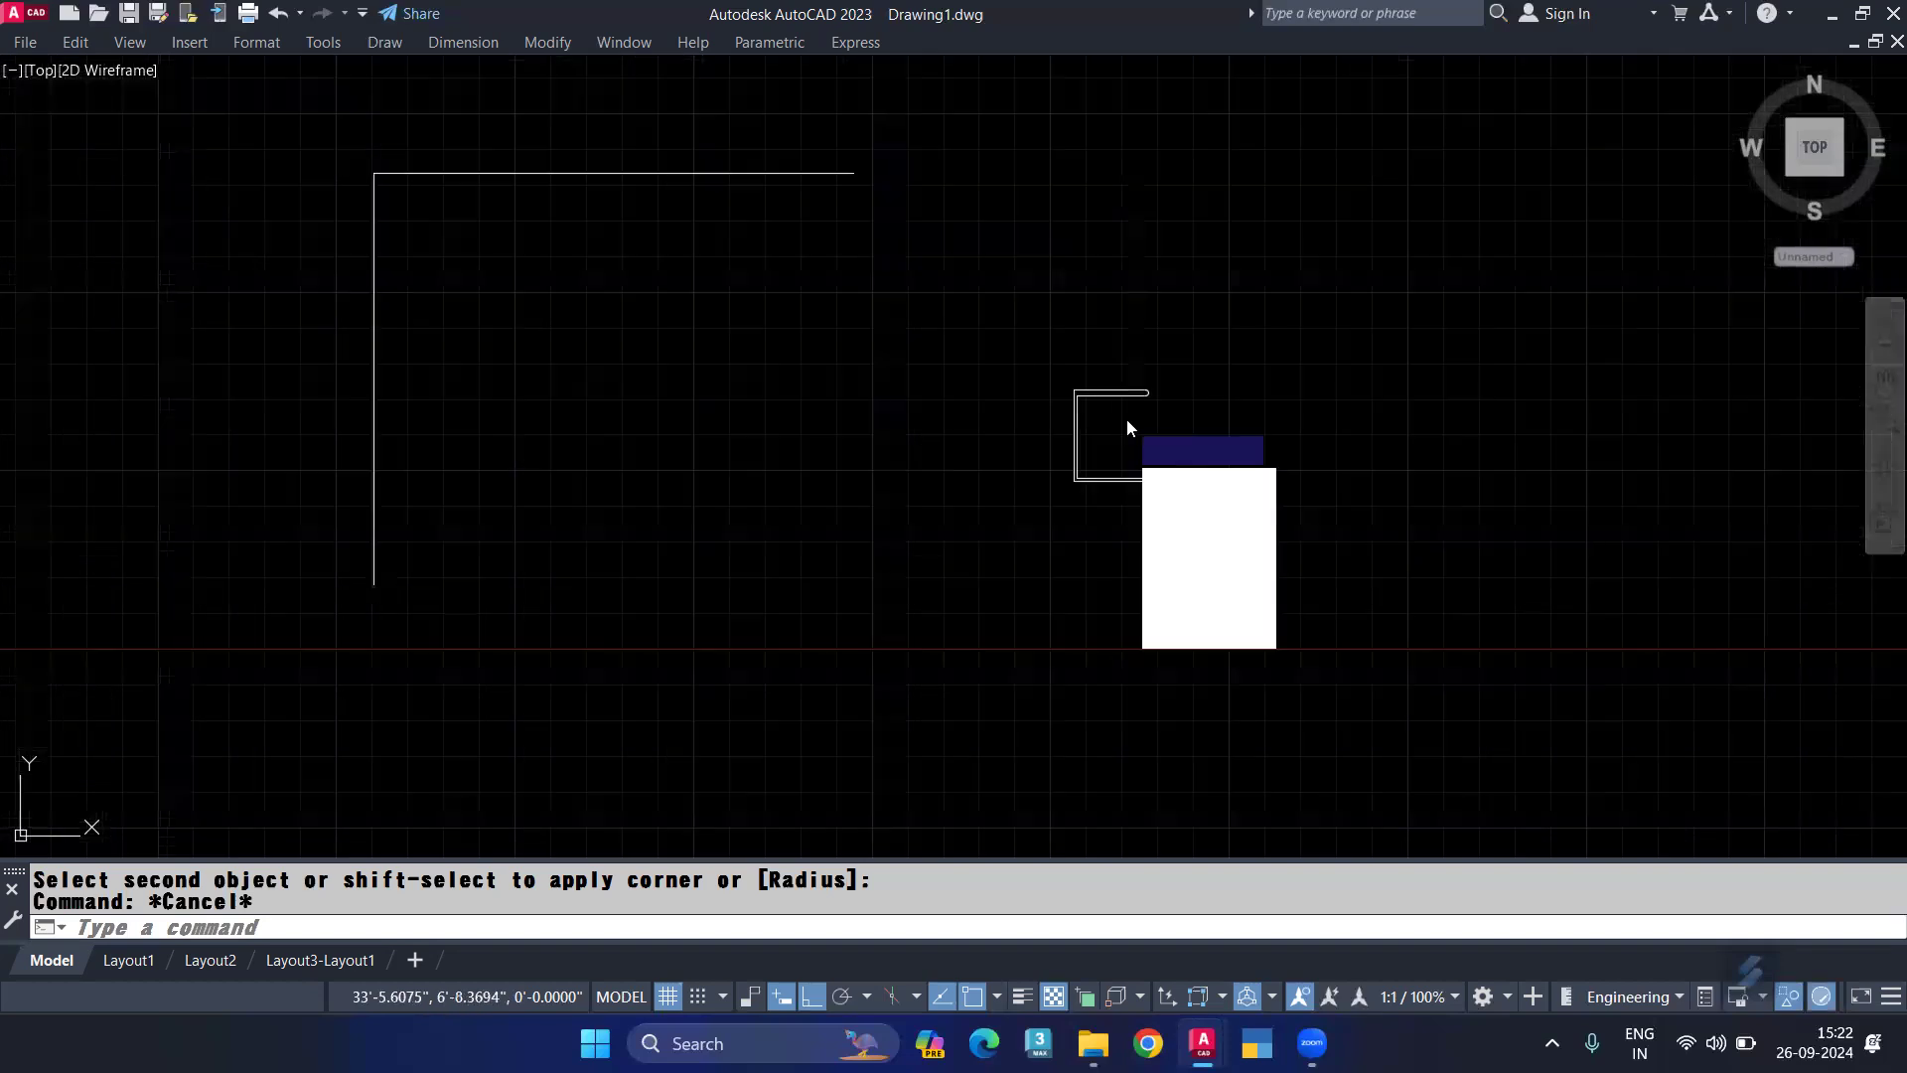
{"action": "key", "text": "Return"}
Step: Switch to the southwest isometric view
{"action": "type", "text": "swiso"}
{"action": "key", "text": "Return"}
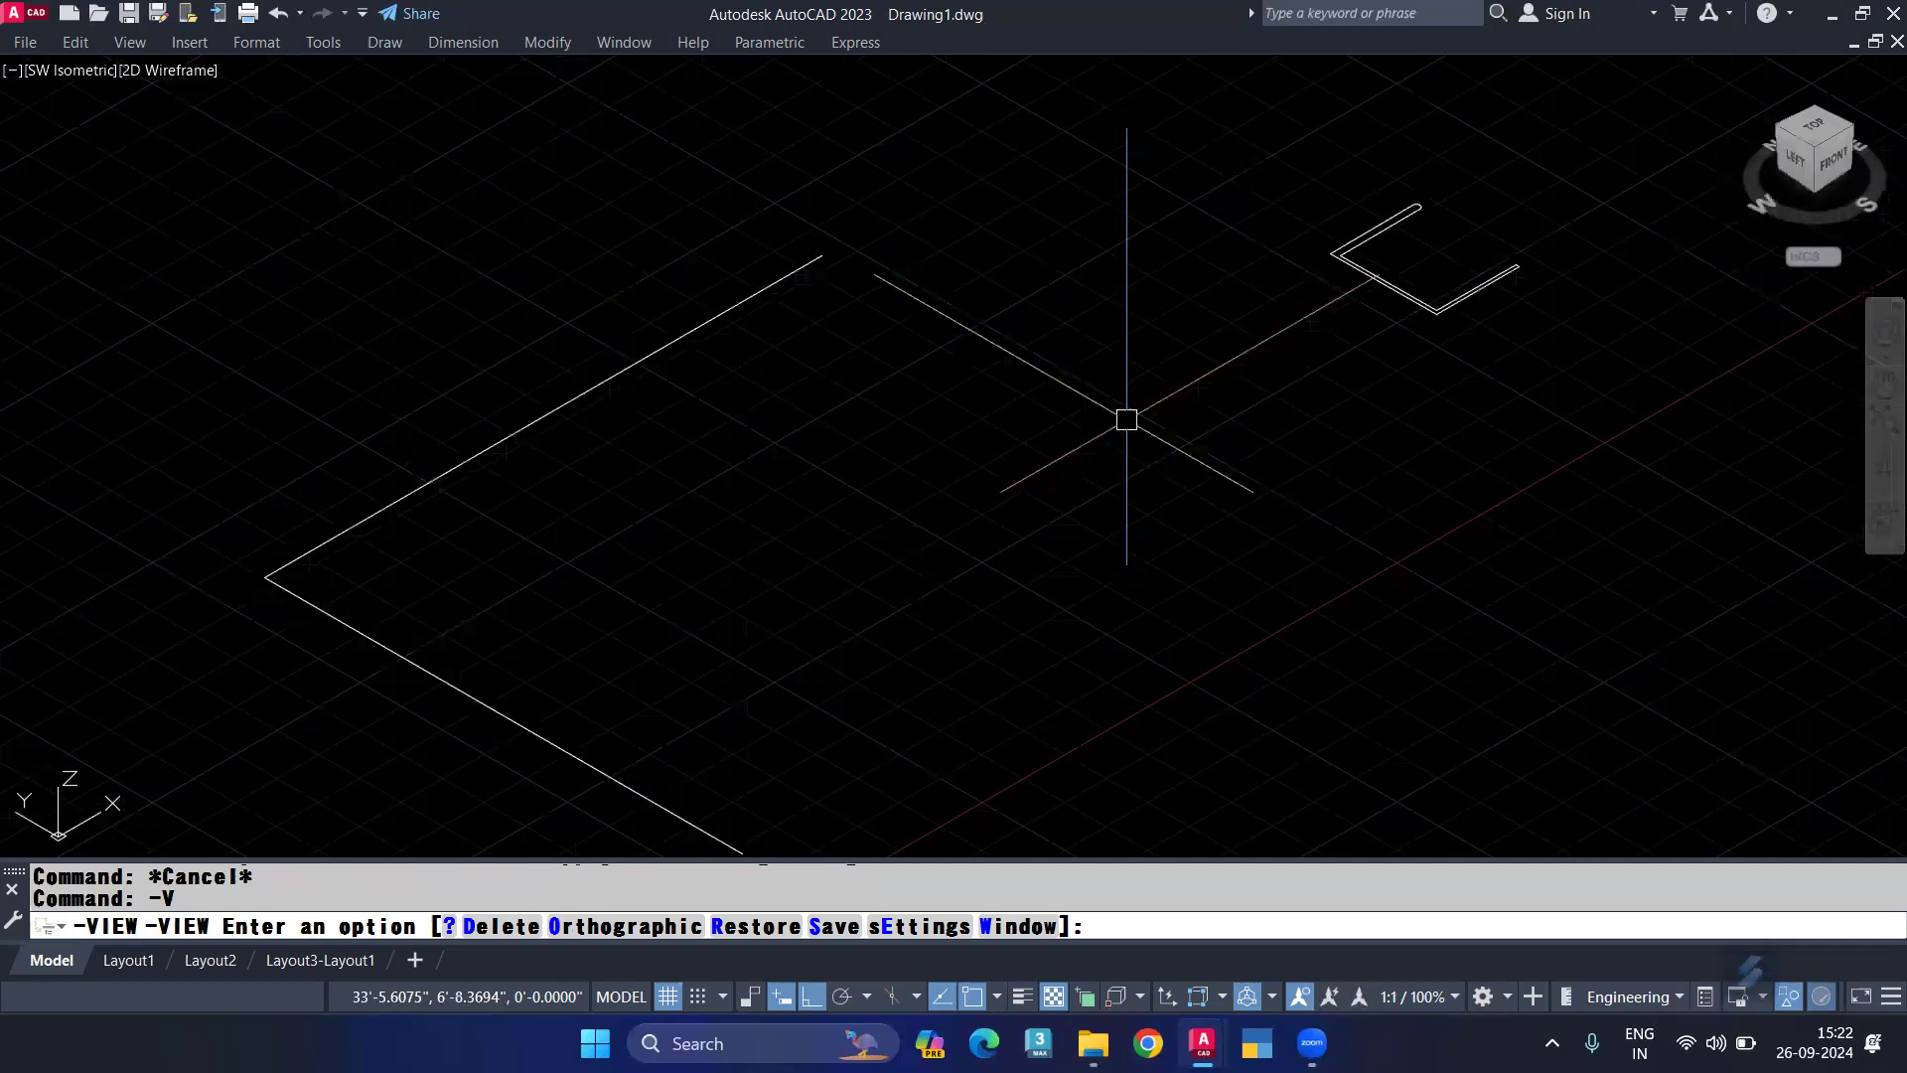
{"action": "type", "text": "sw"}
{"action": "key", "text": "Return"}
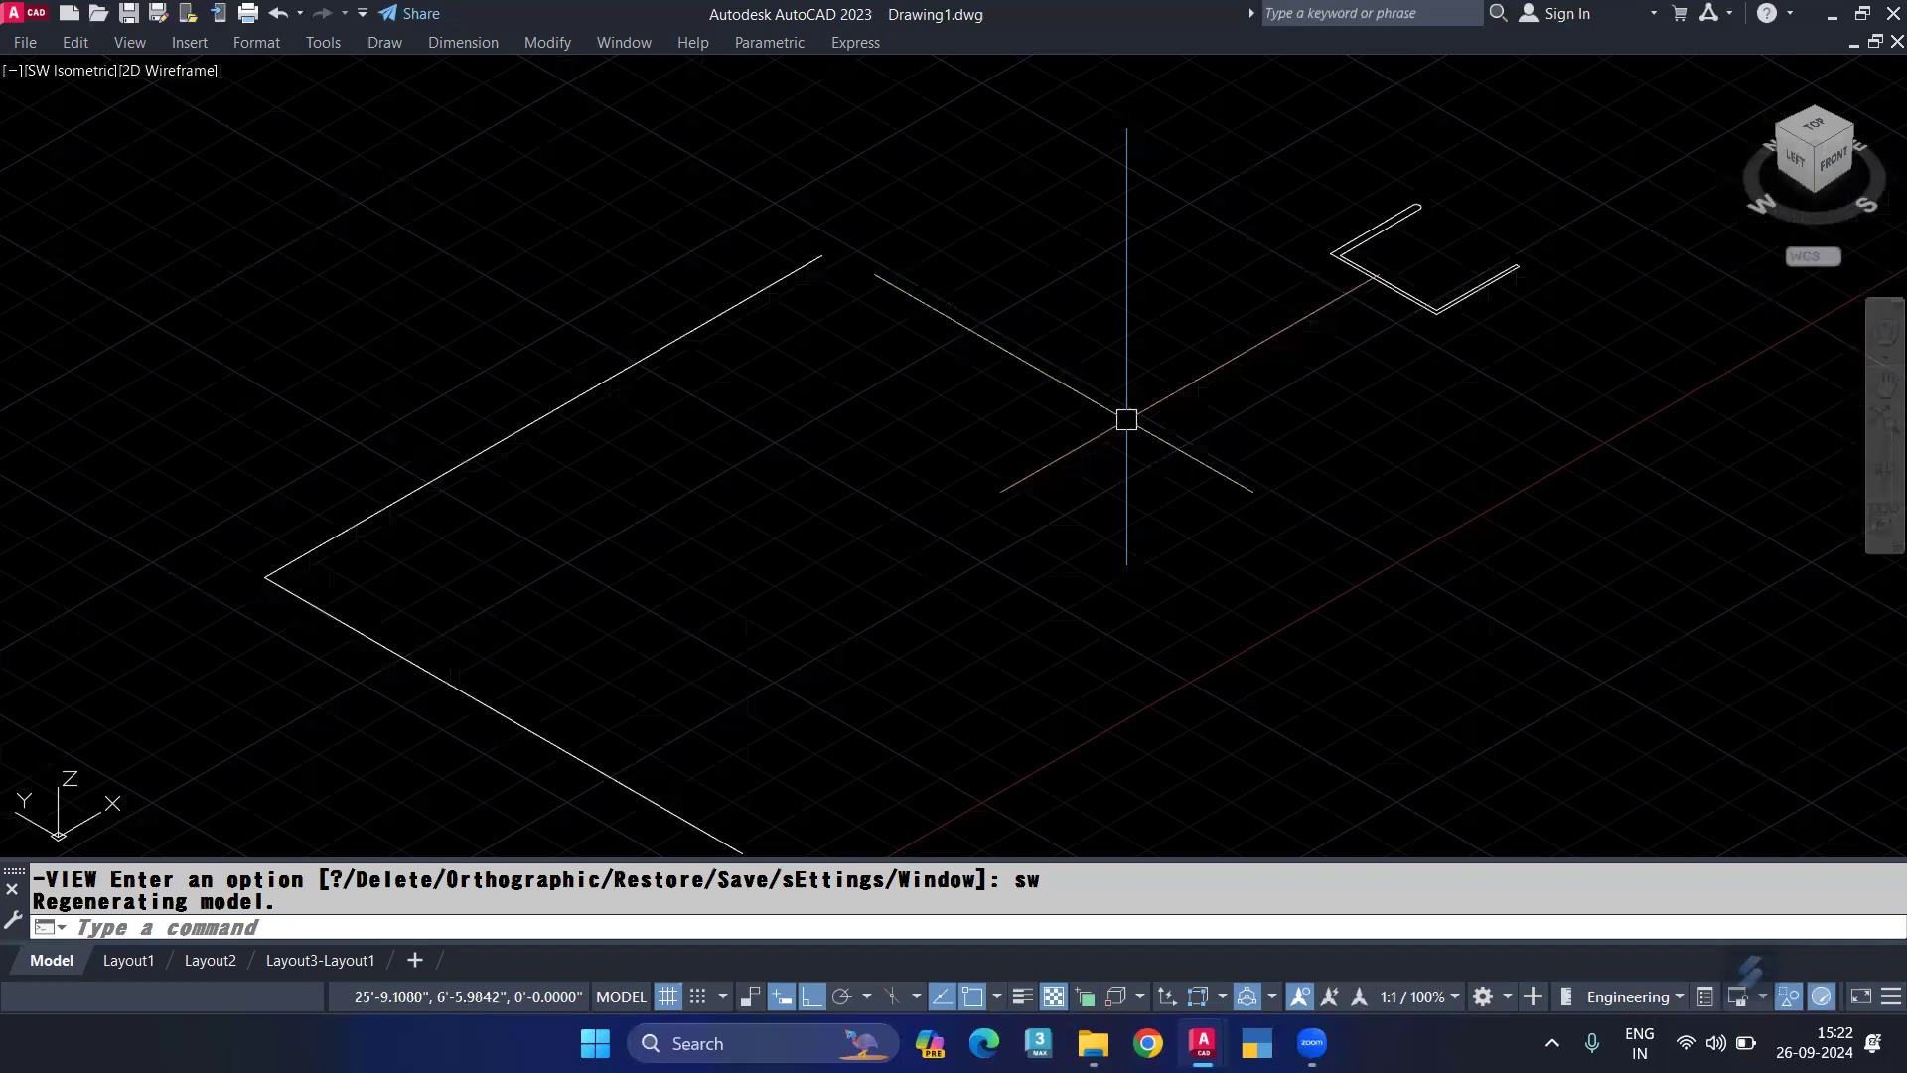
Step: Rotate the C-shaped profile in 3D so it stands upright
{"action": "type", "text": "3r"}
{"action": "key", "text": "Return"}
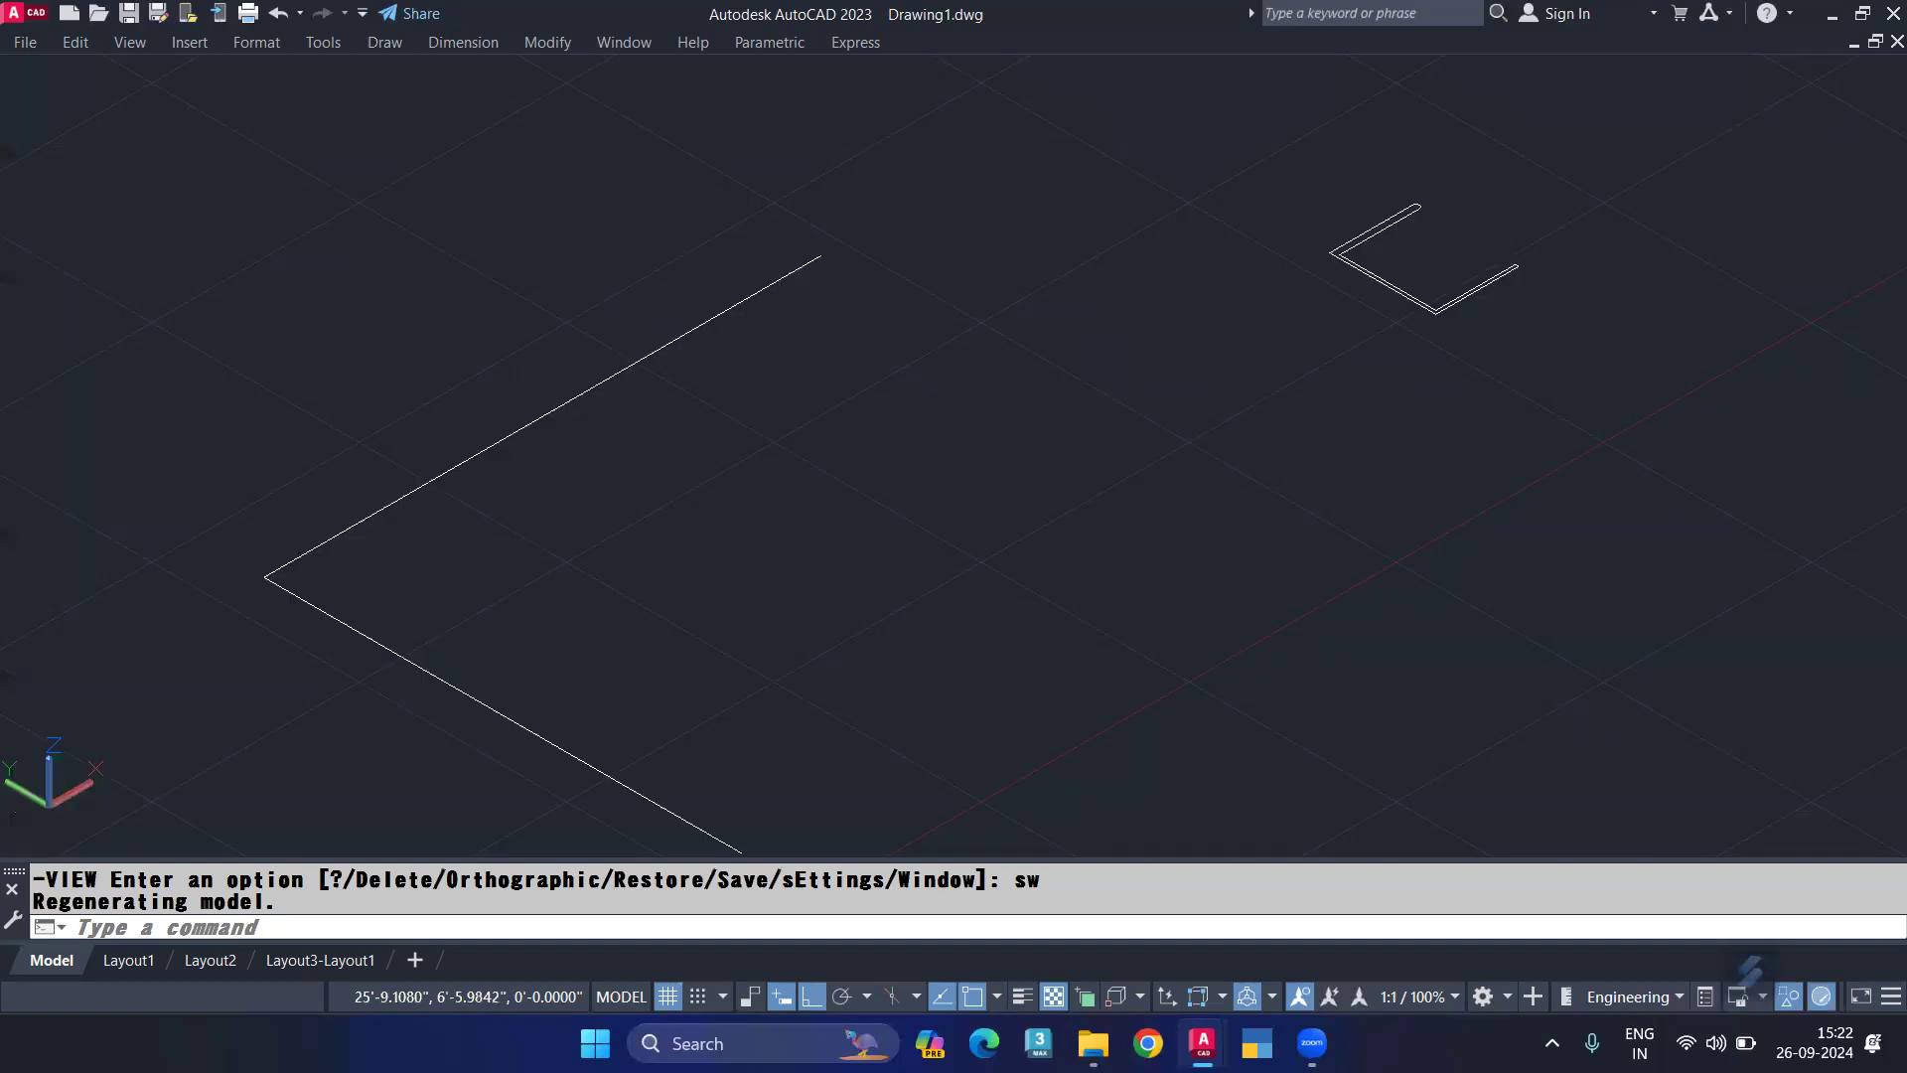
{"action": "left_click", "coordinate": [1396, 291]}
{"action": "key", "text": "Return"}
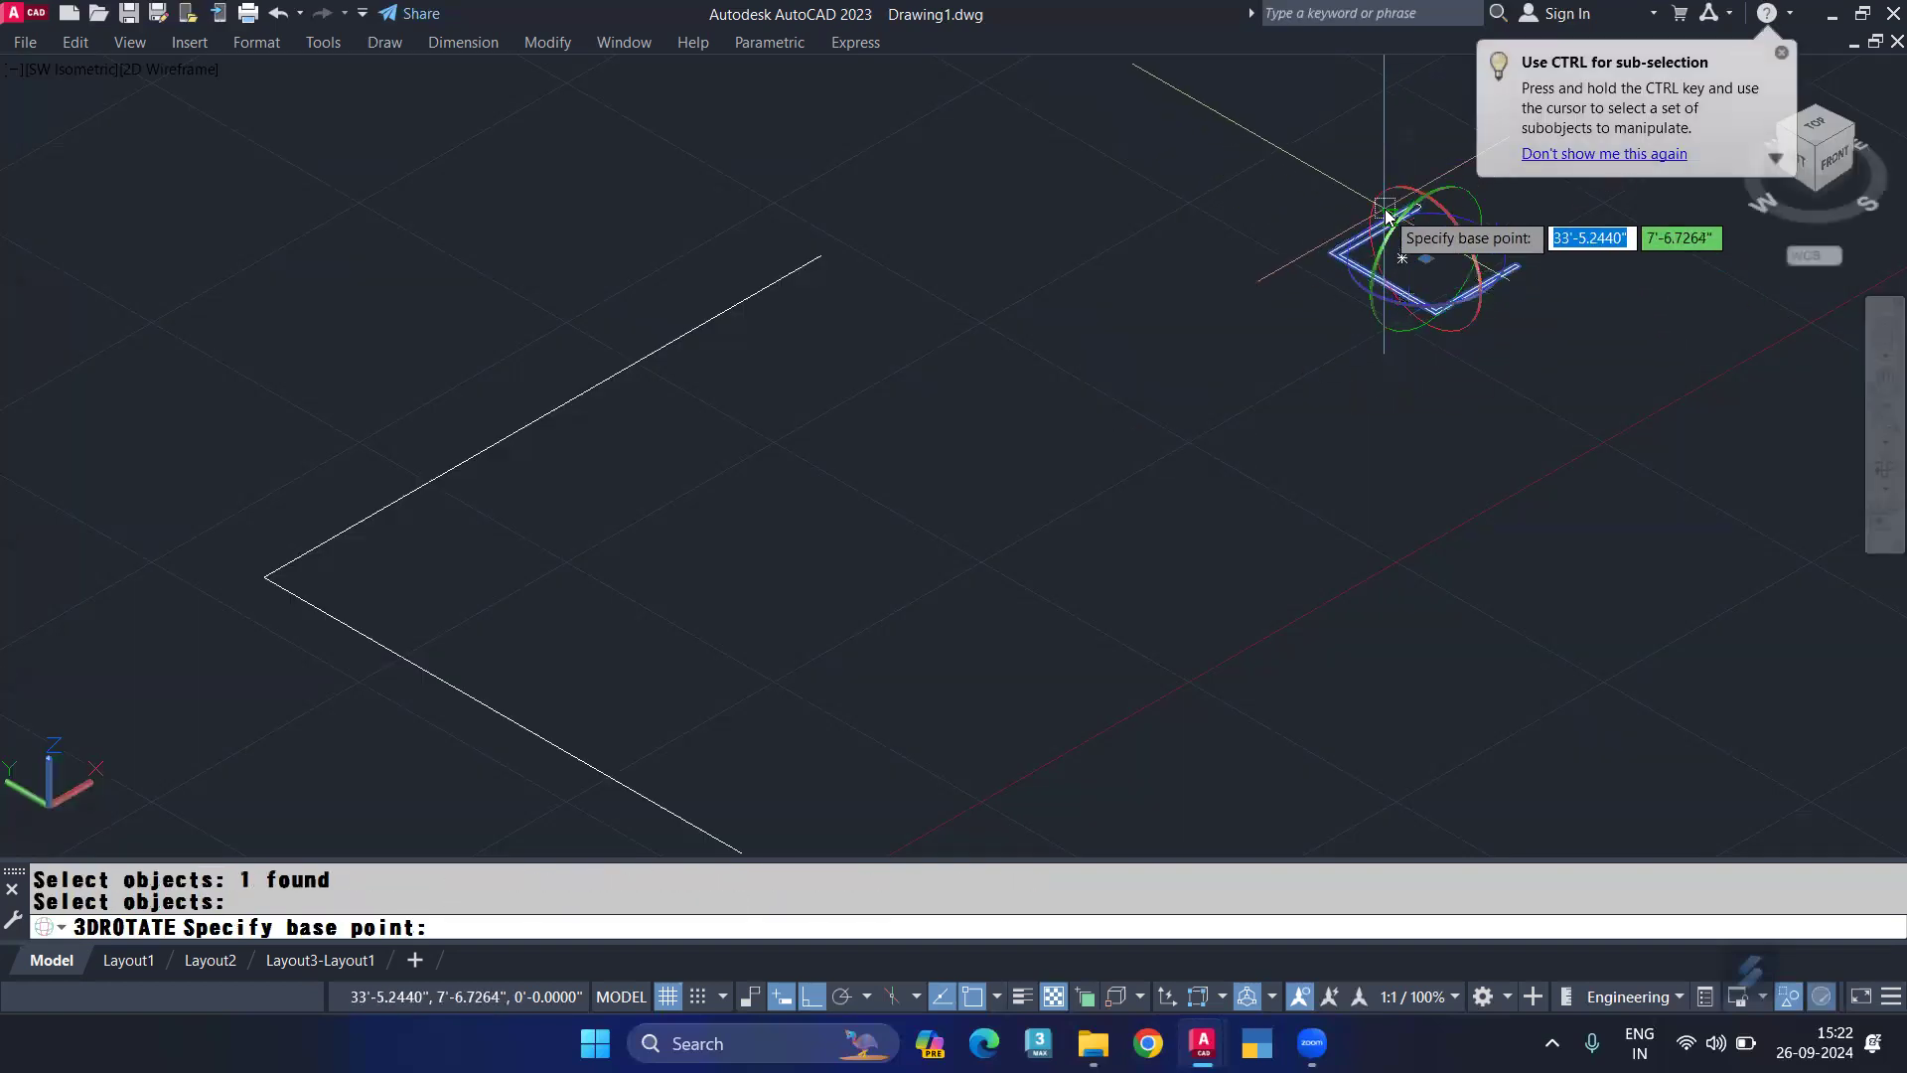
{"action": "left_click", "coordinate": [1403, 257]}
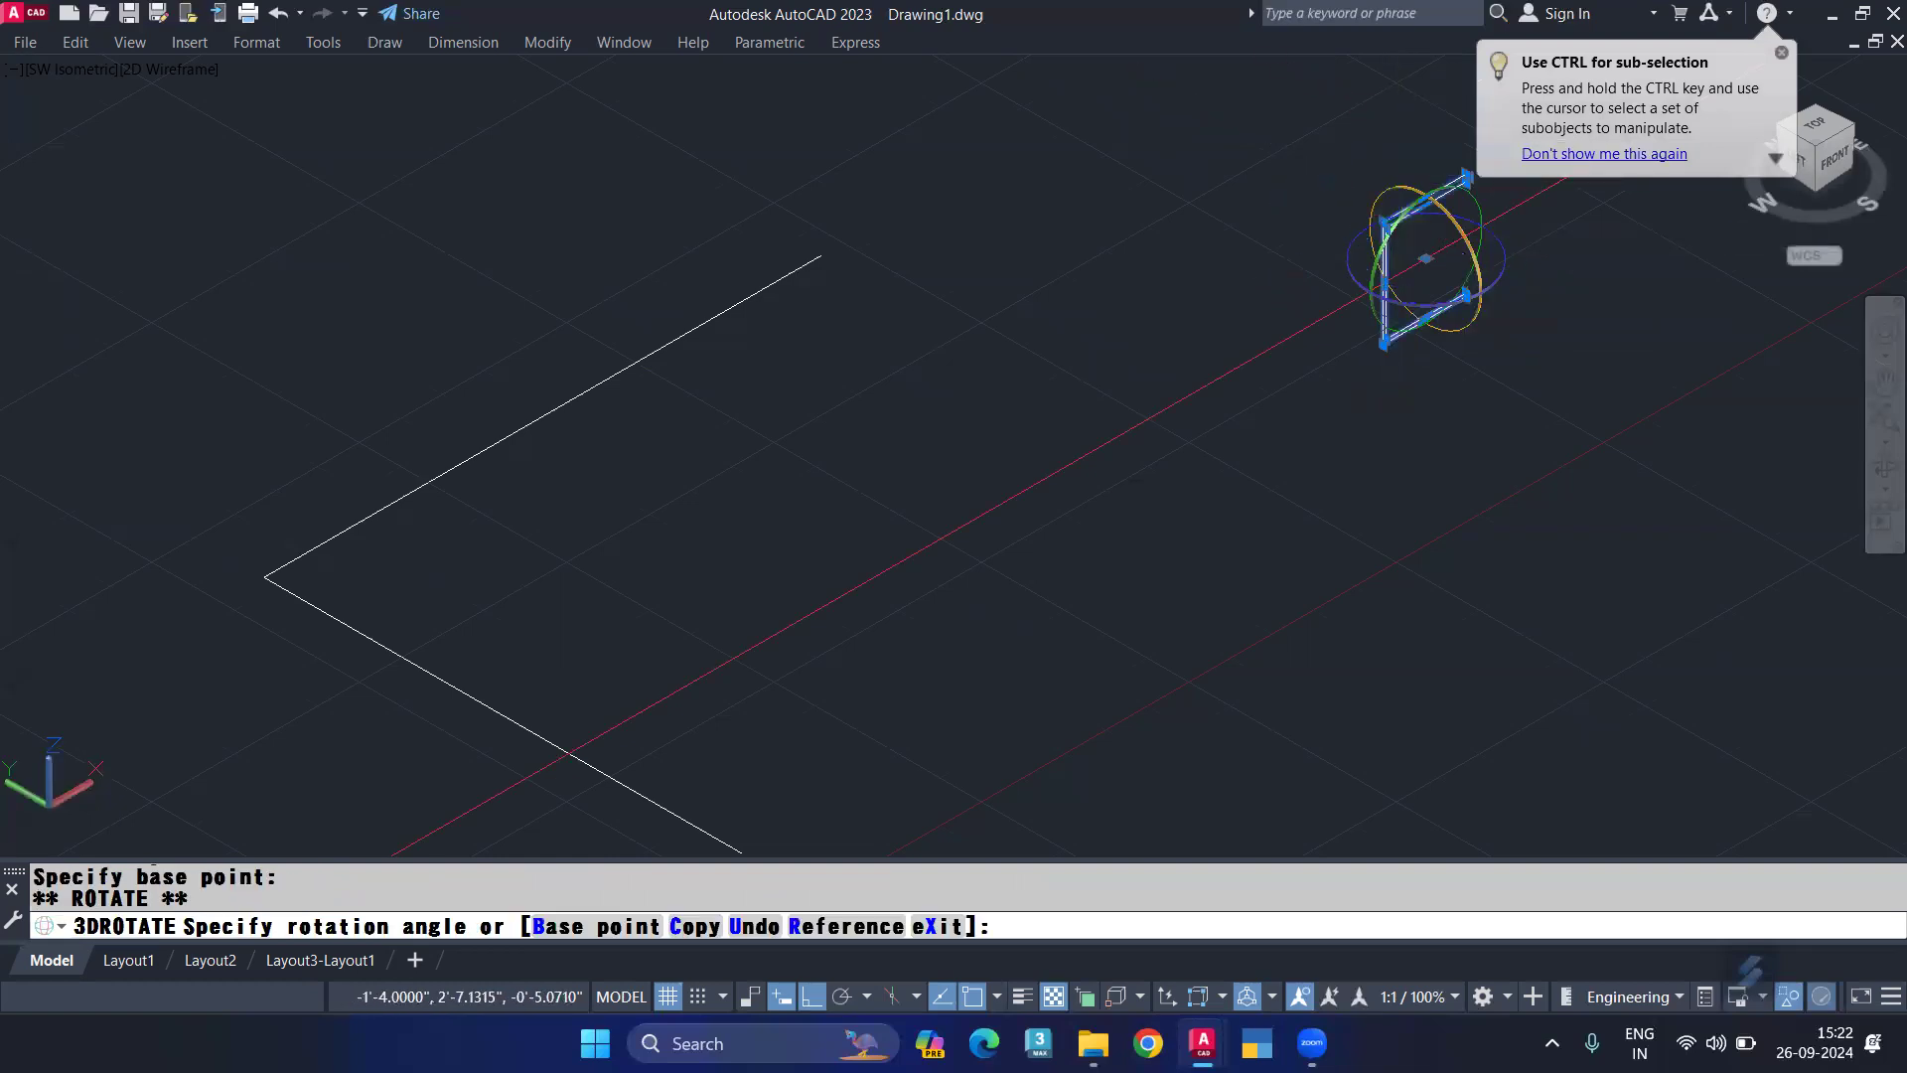
{"action": "left_click", "coordinate": [1413, 149]}
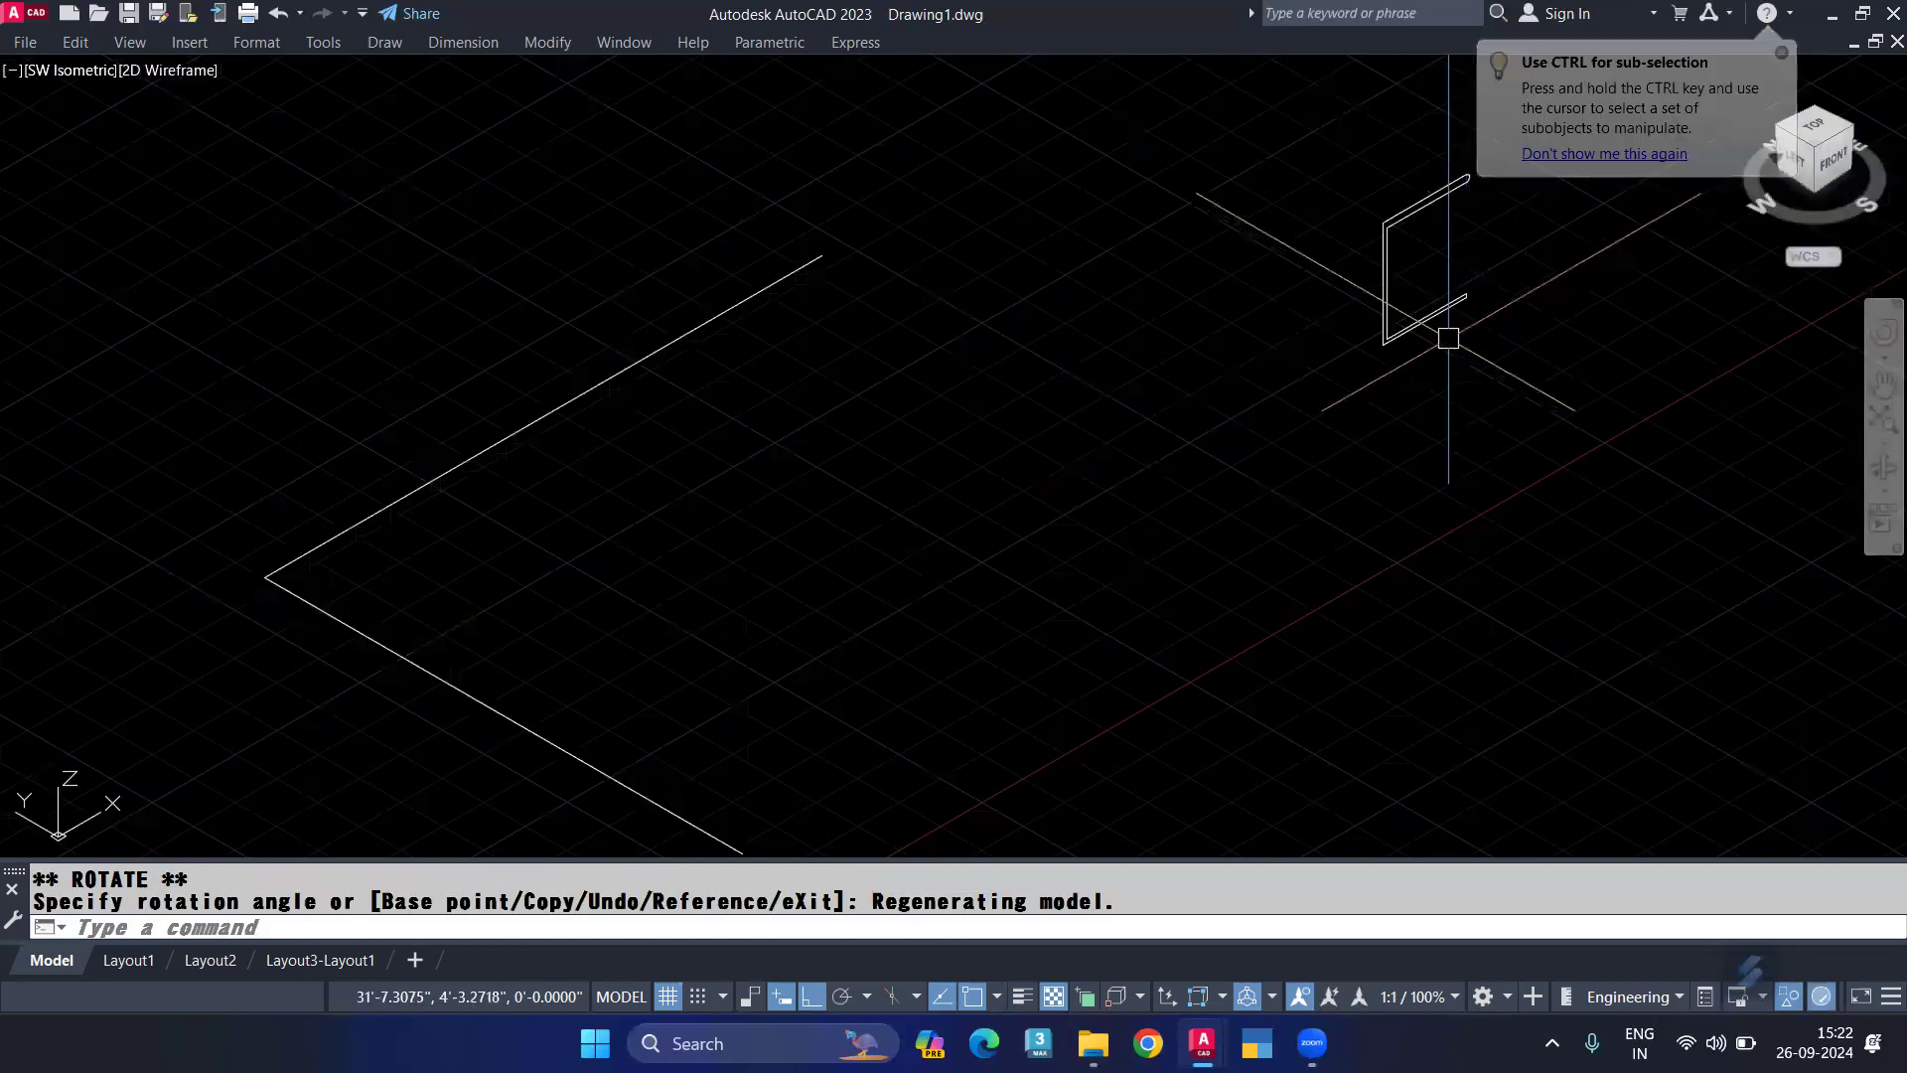
{"action": "key", "text": "Escape"}
{"action": "key", "text": "Escape"}
Step: Move the upright profile from its corner to the end of the L path
{"action": "left_click", "coordinate": [1437, 312]}
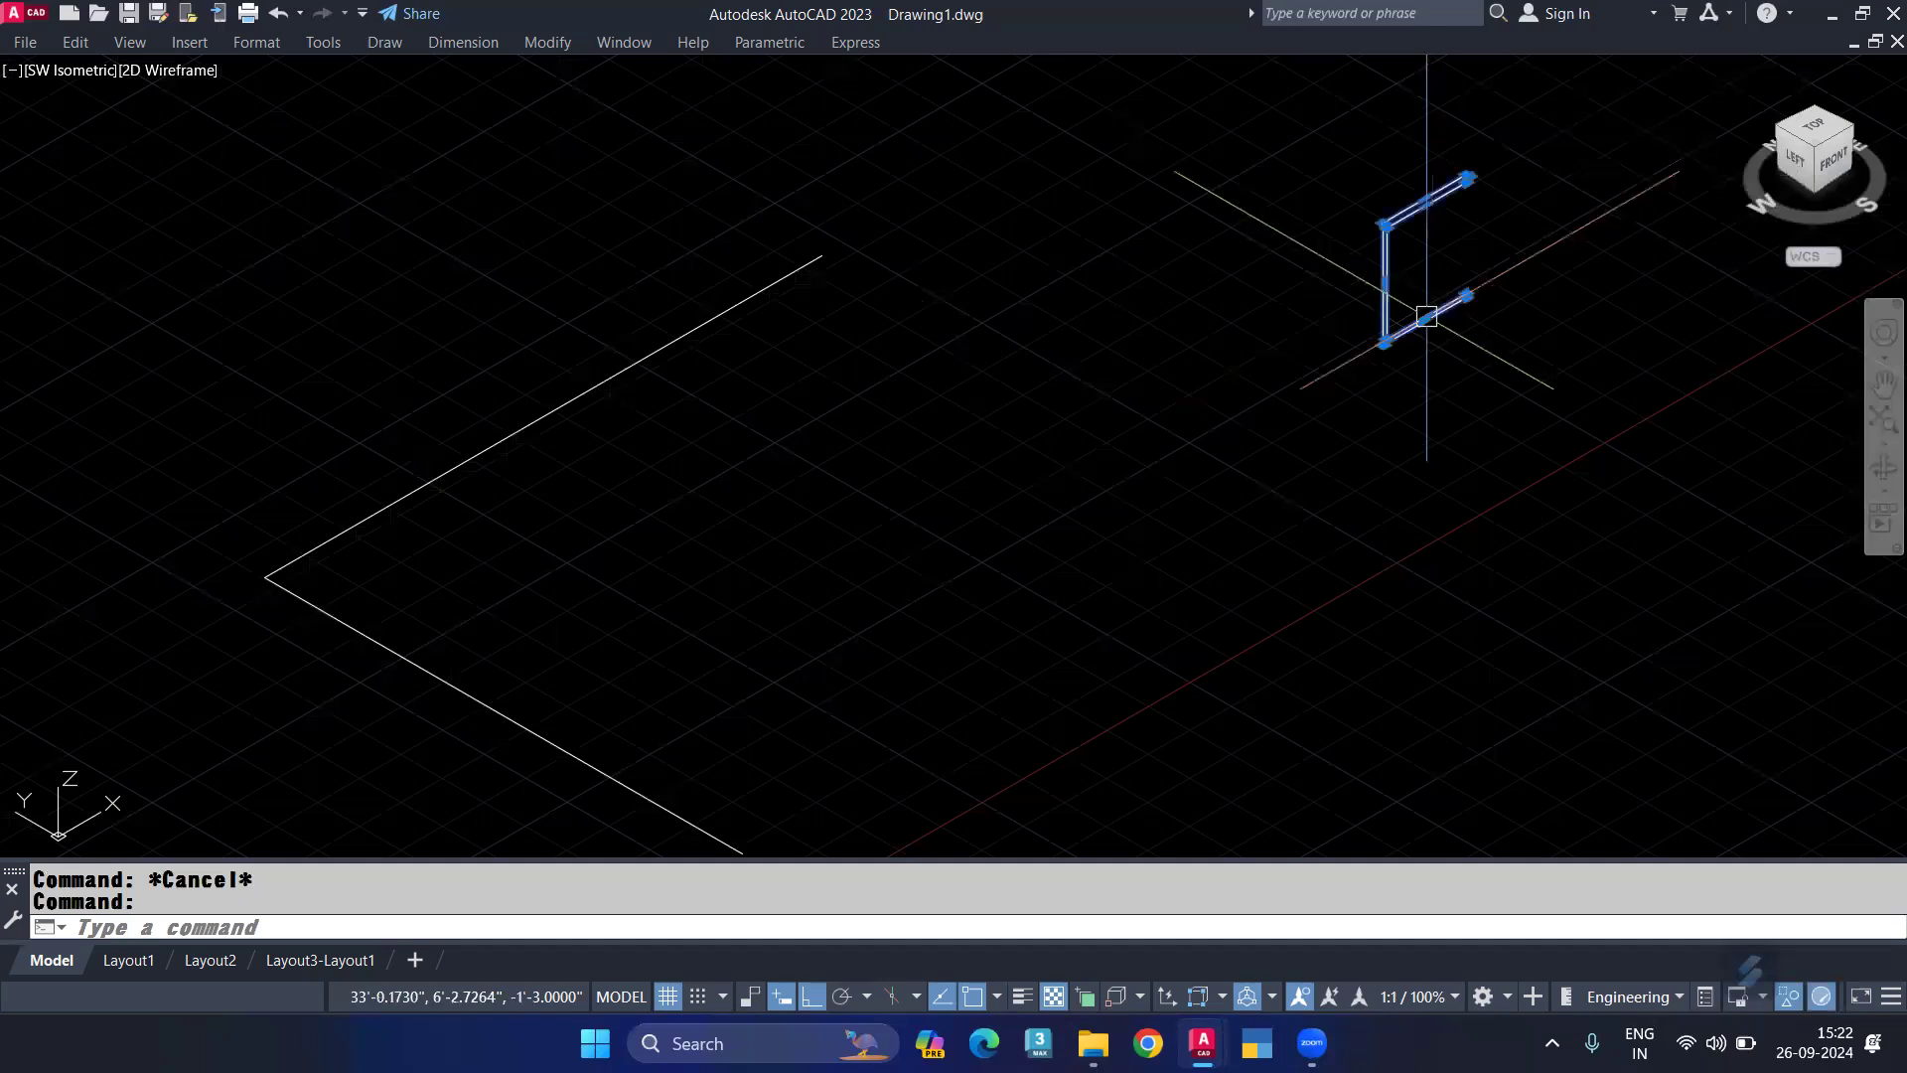
{"action": "type", "text": "M"}
{"action": "key", "text": "Return"}
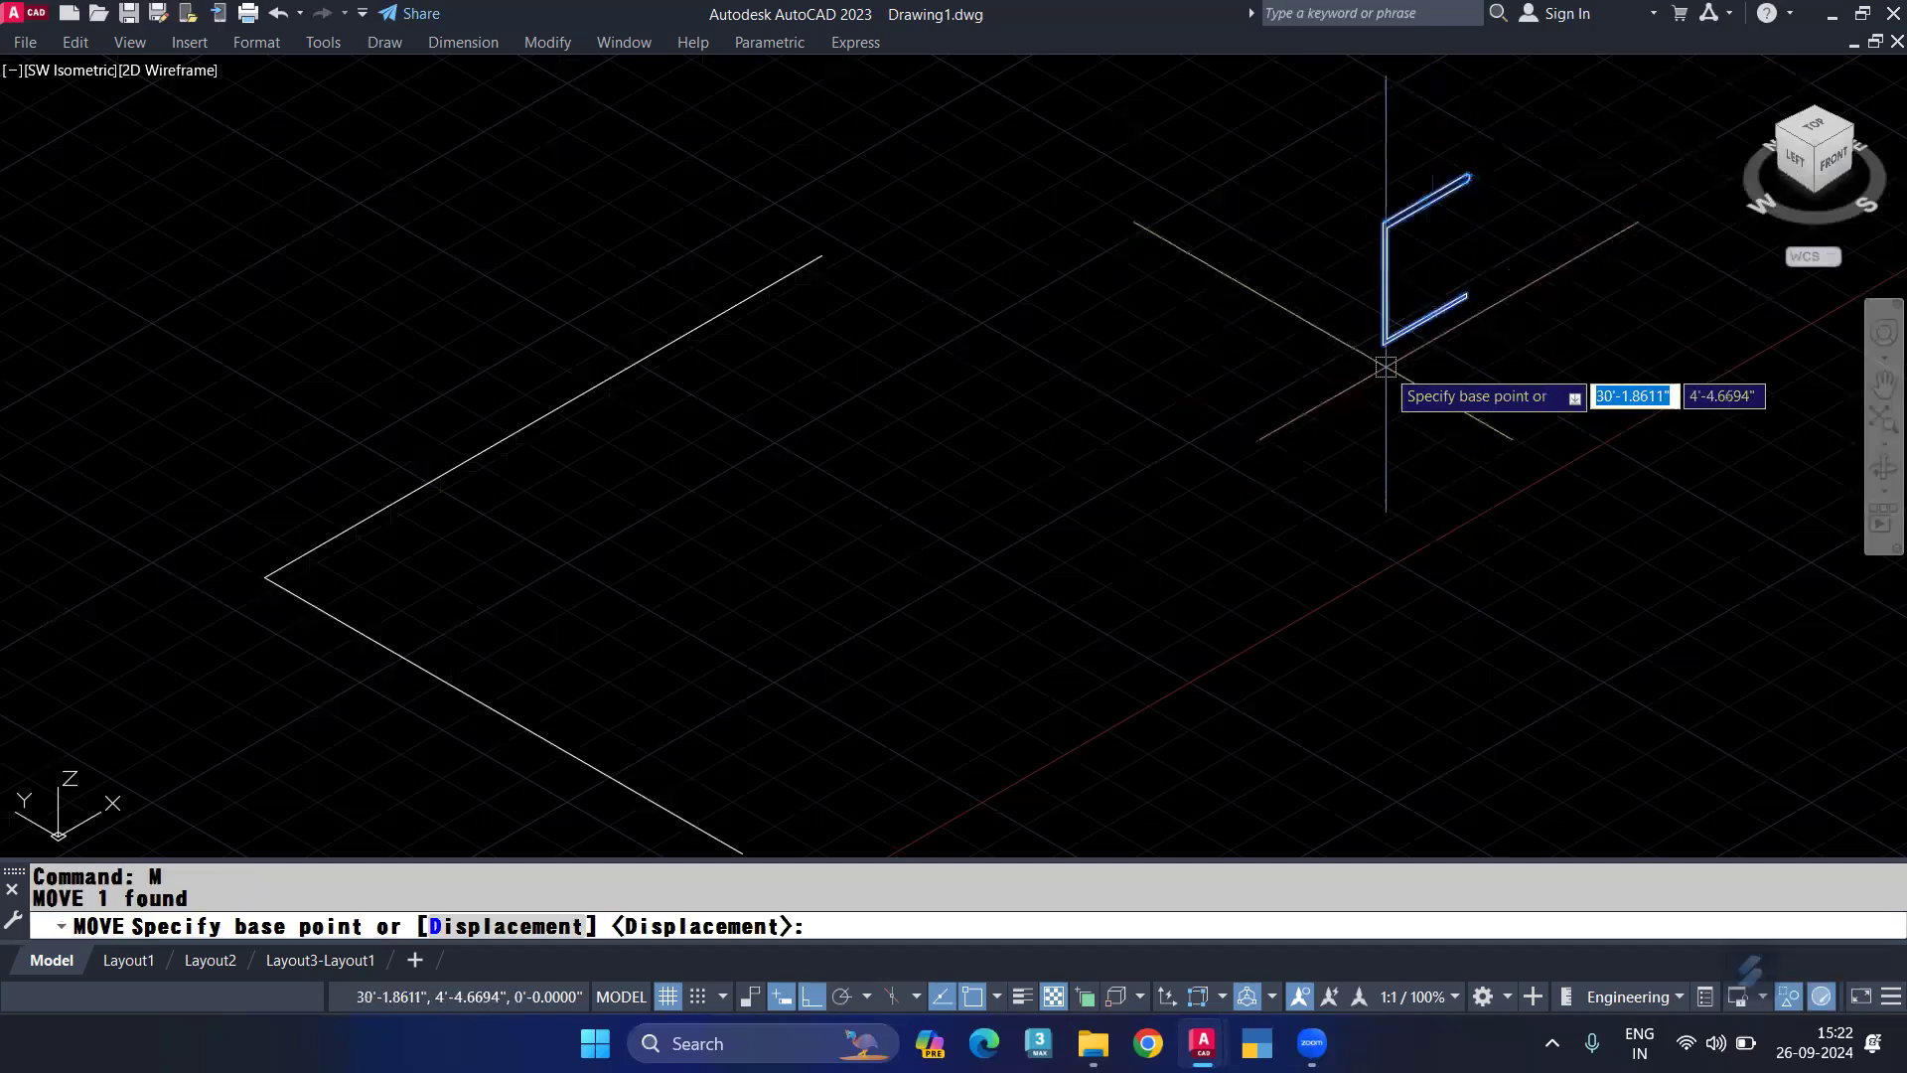
{"action": "scroll", "coordinate": [1386, 365], "scroll_direction": "up", "scroll_amount": 2}
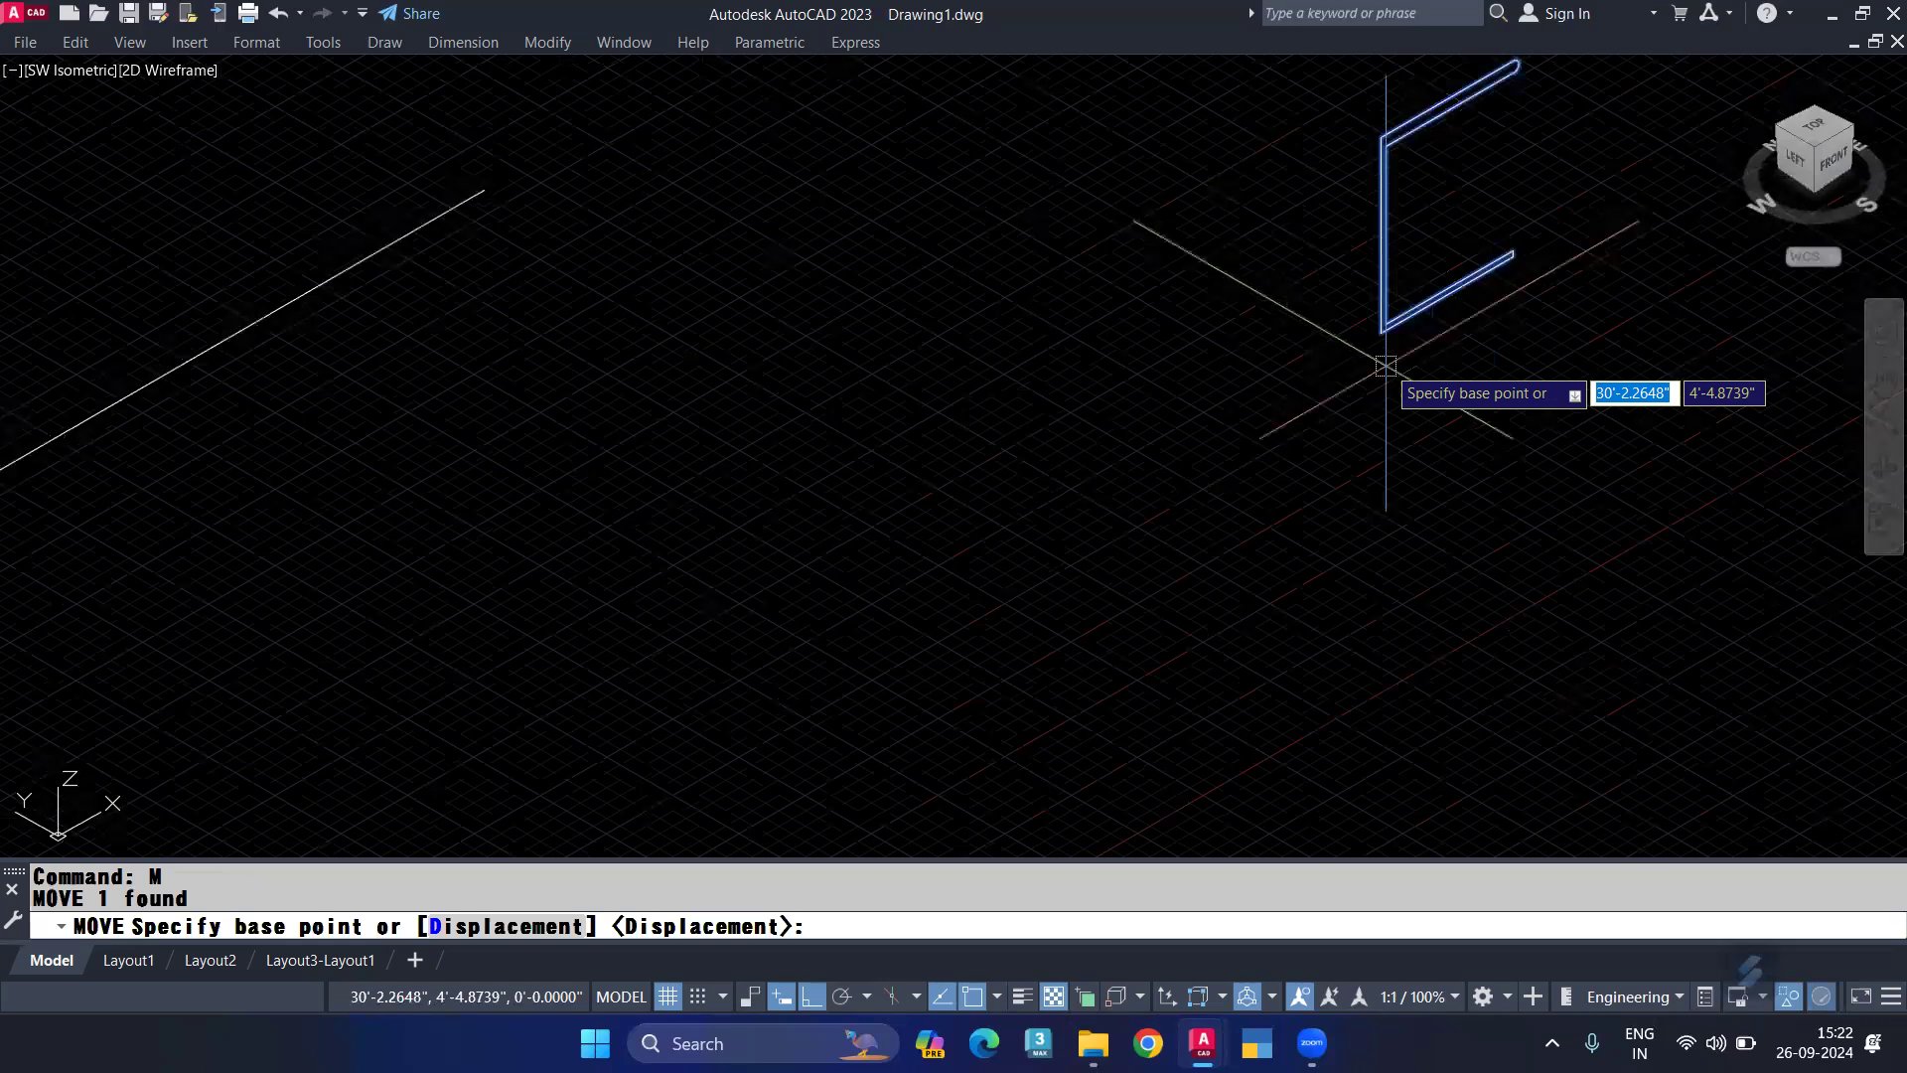
{"action": "left_click", "coordinate": [1385, 366]}
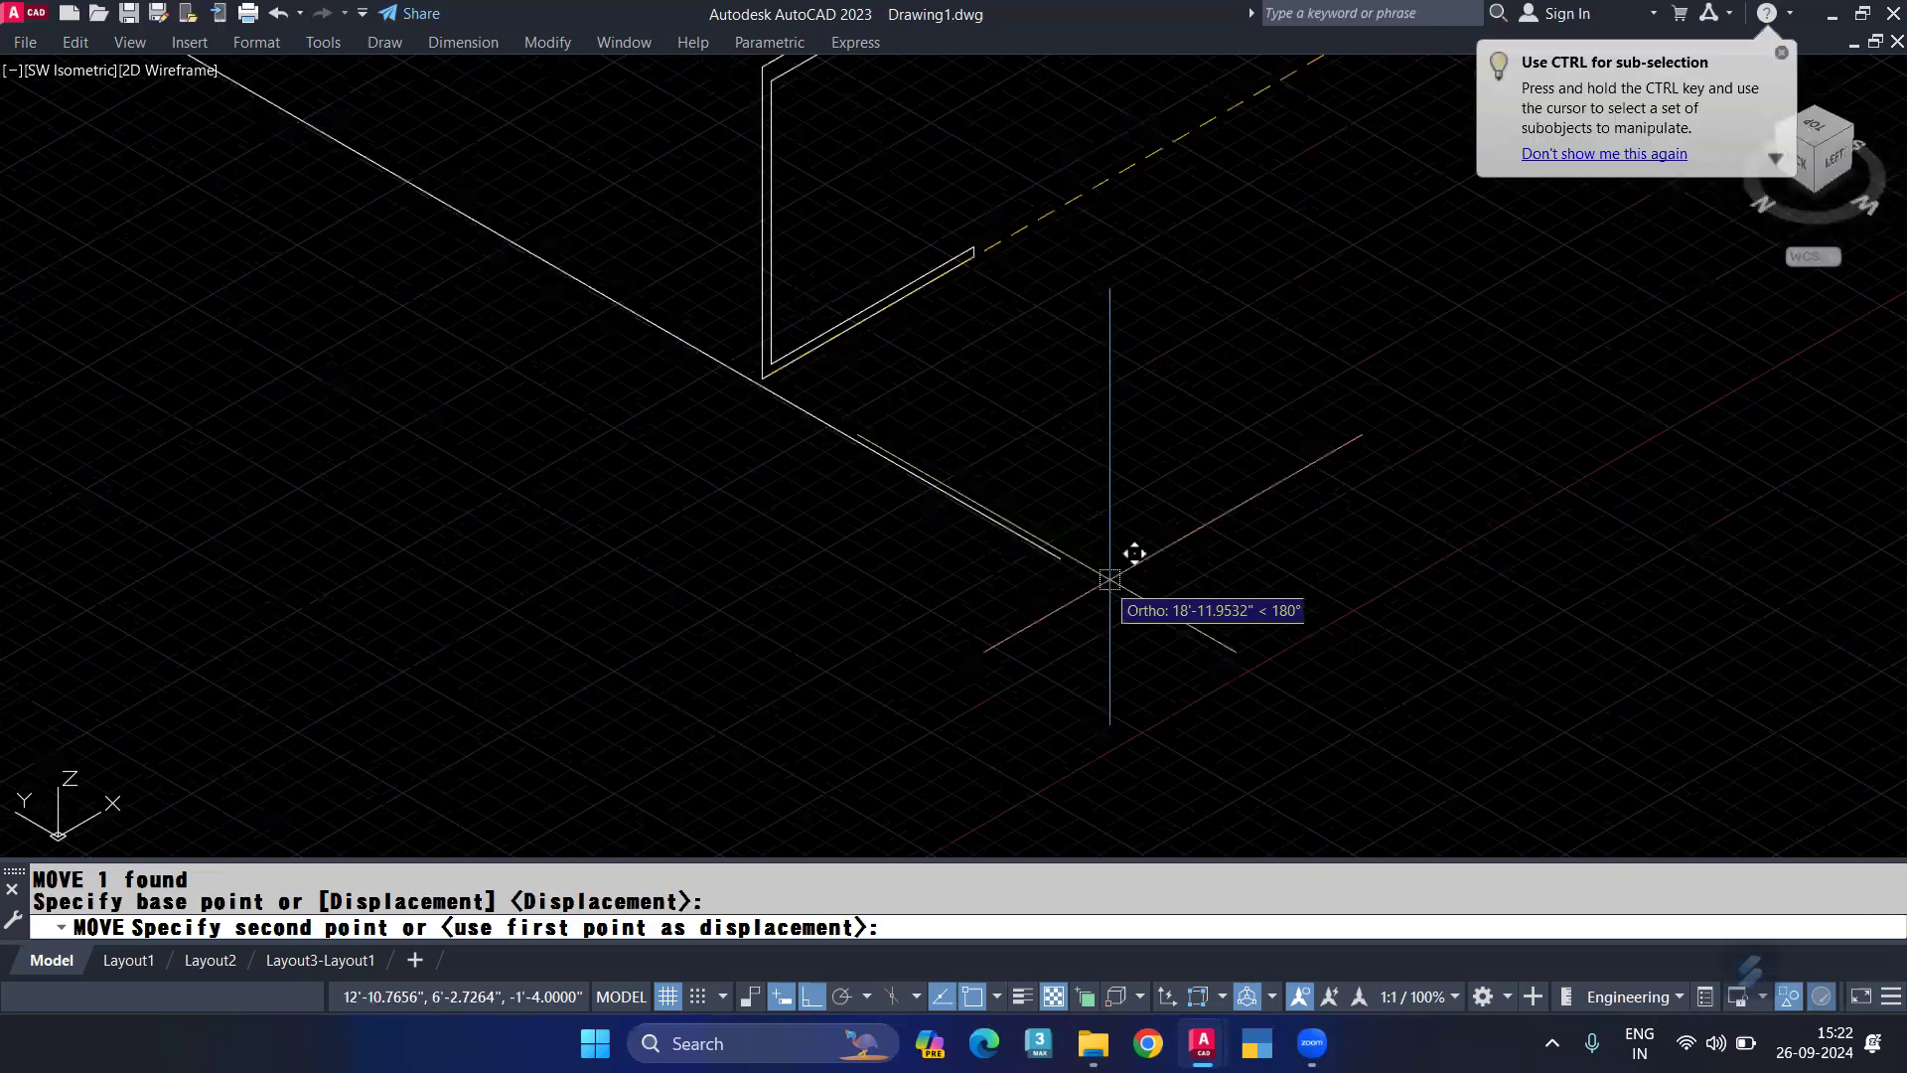
{"action": "left_click", "coordinate": [1109, 579]}
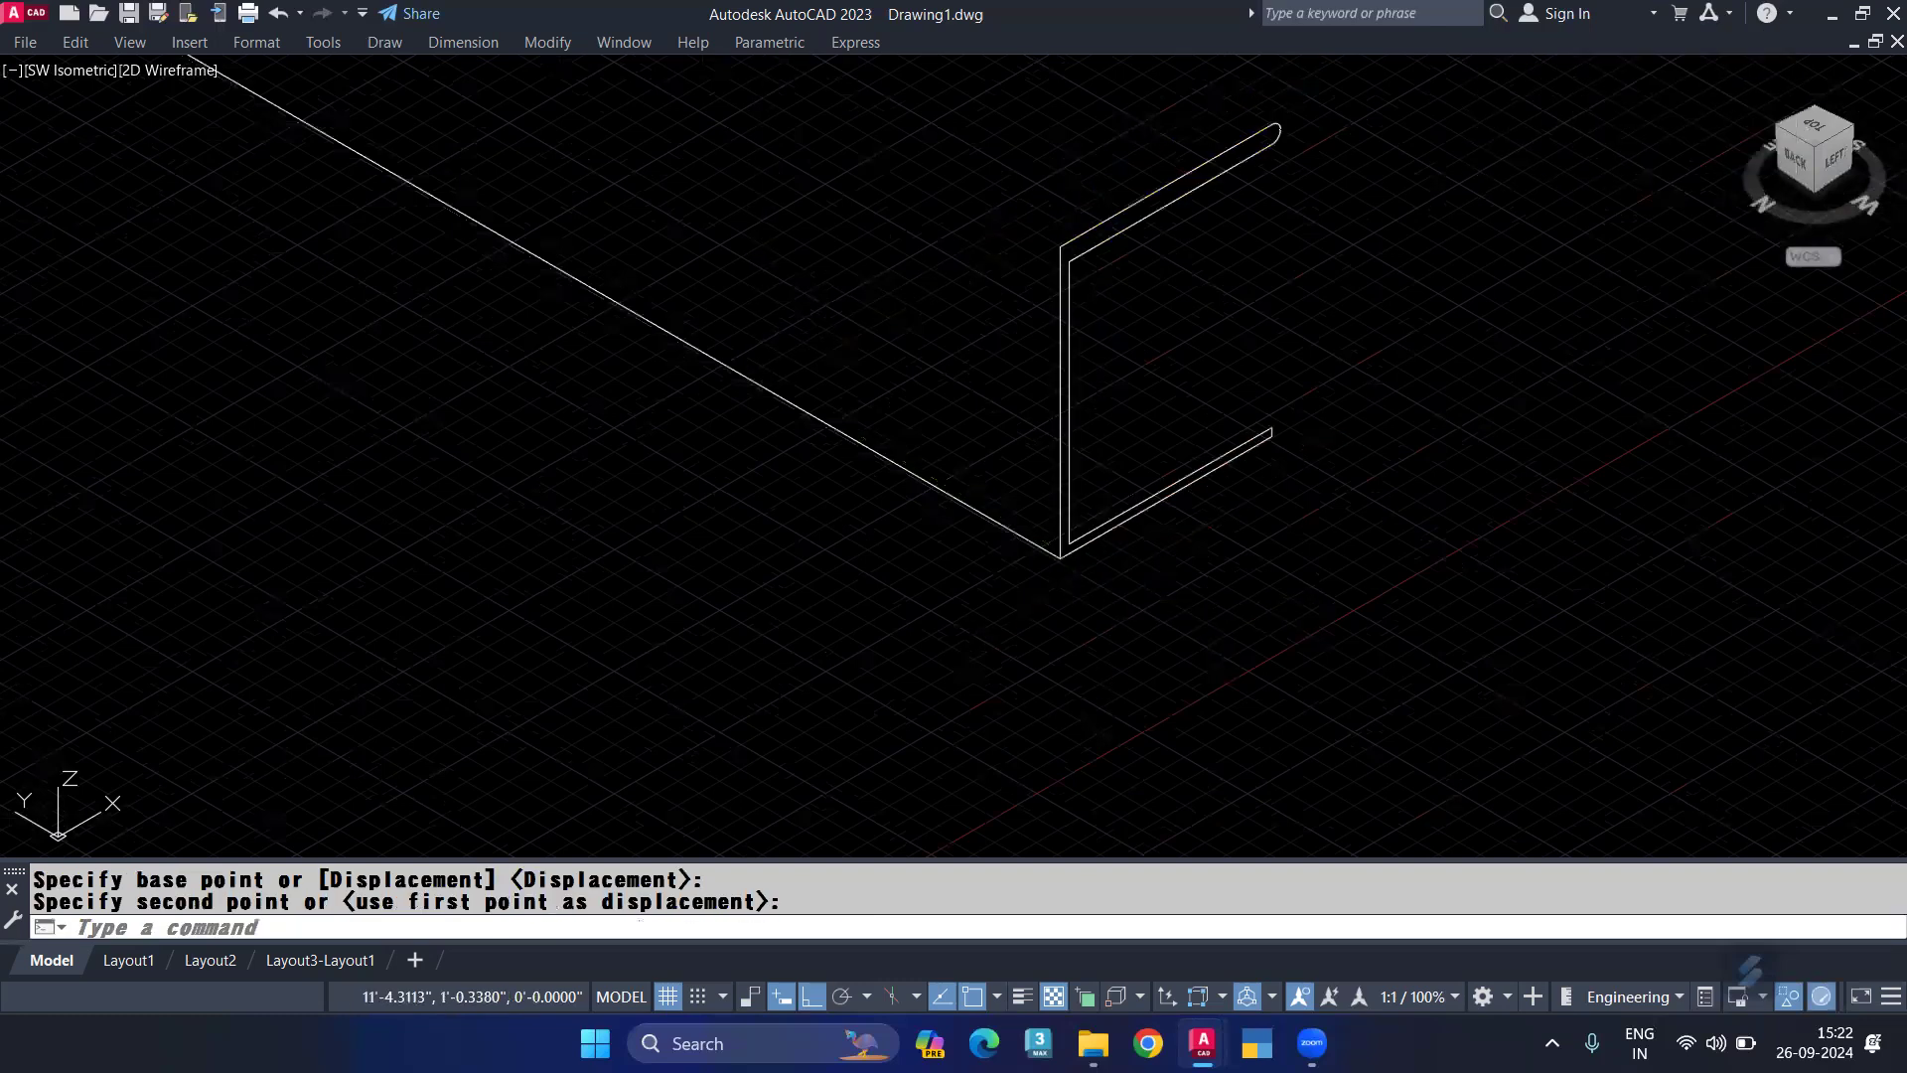
Step: Sweep the C profile along the L-shaped path to form the 3D counter
{"action": "type", "text": "SWEEP"}
{"action": "key", "text": "Return"}
{"action": "left_click", "coordinate": [1084, 517]}
{"action": "left_click", "coordinate": [1028, 516]}
{"action": "key", "text": "Return"}
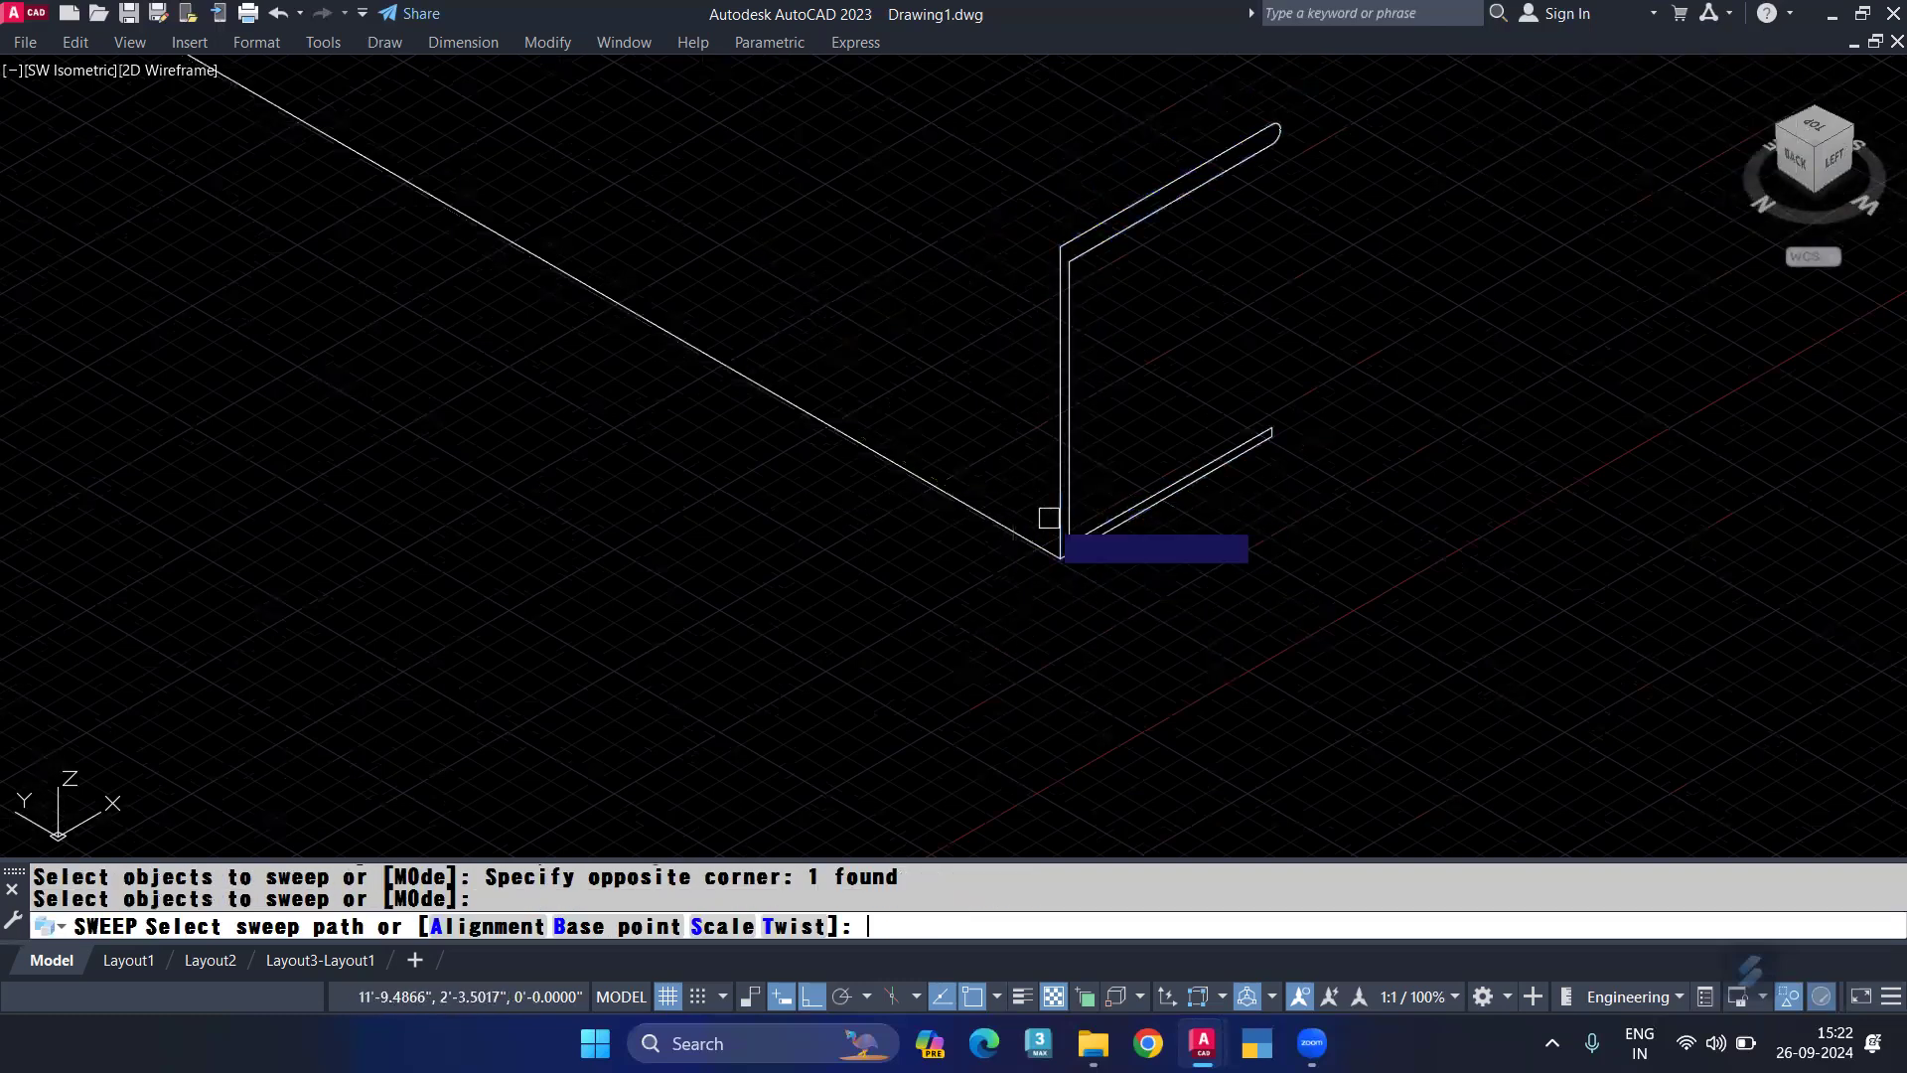
{"action": "left_click", "coordinate": [1006, 517]}
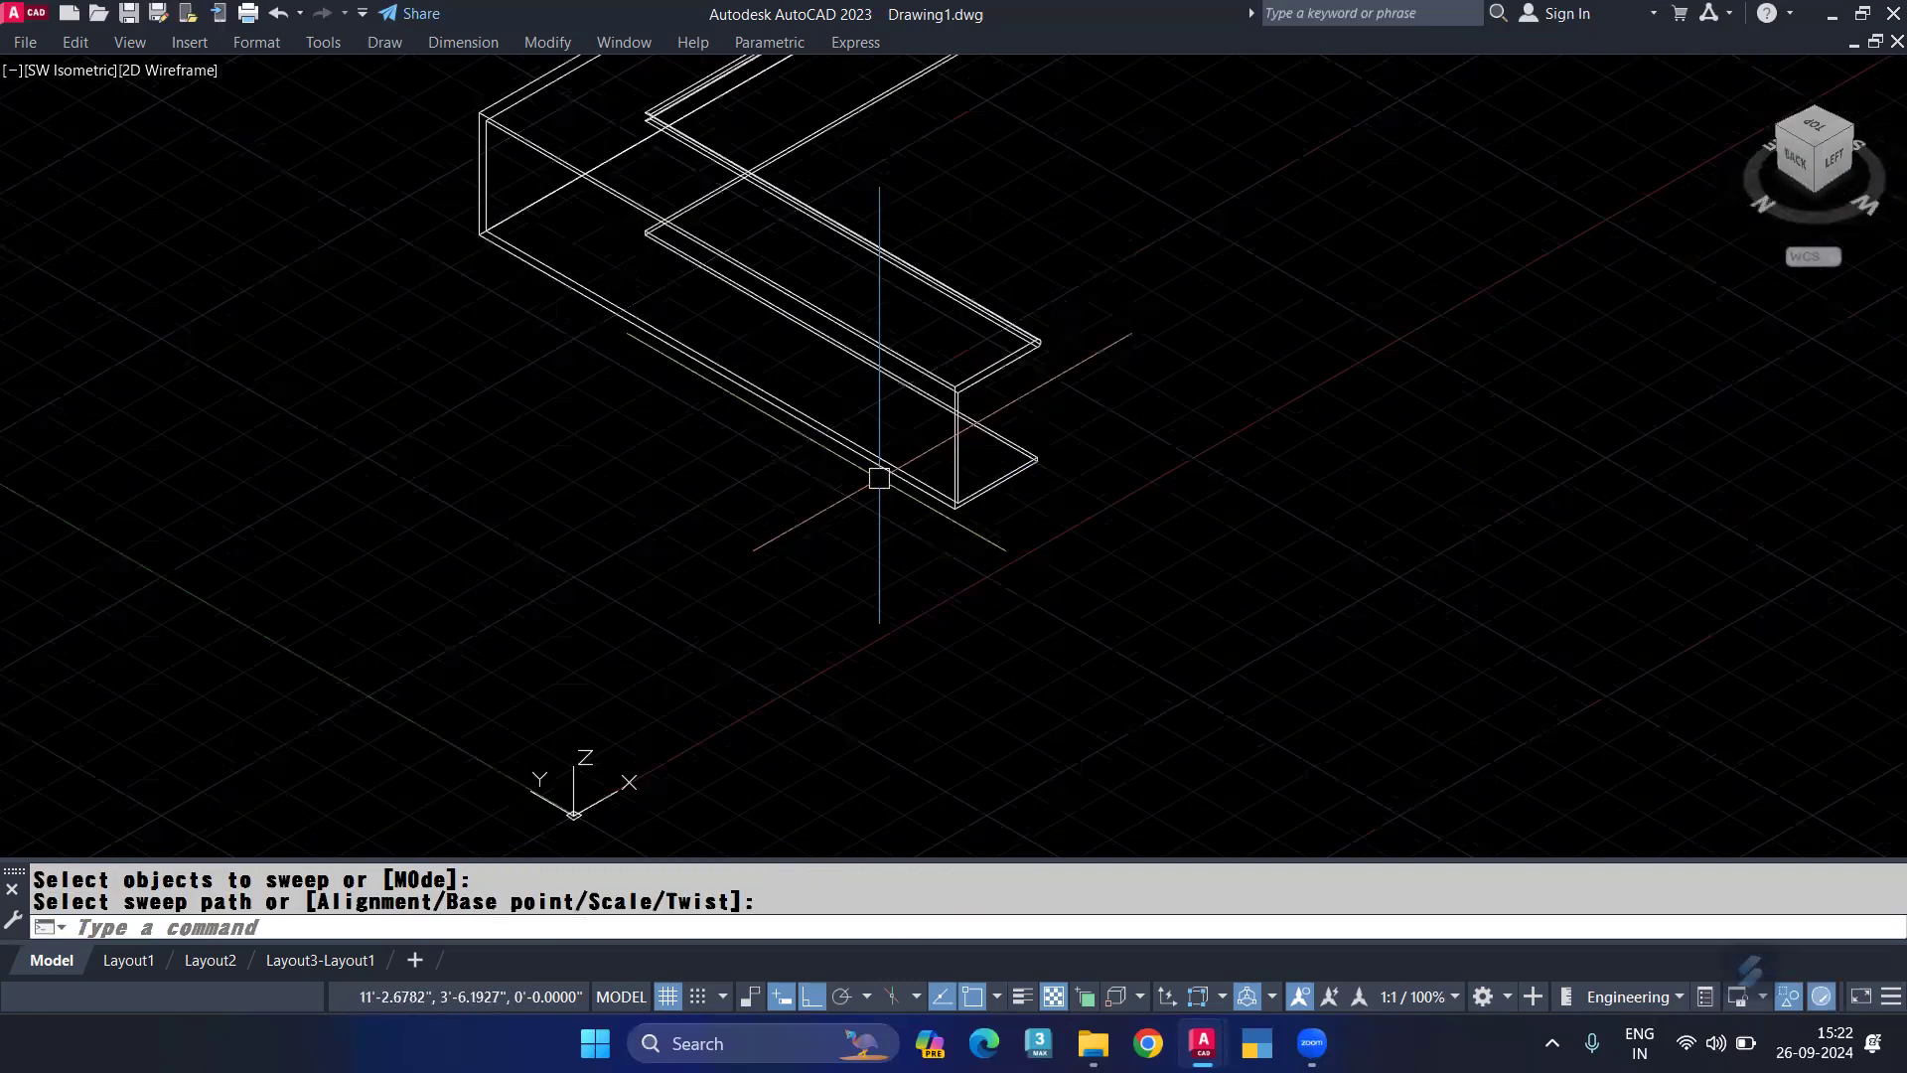
{"action": "middle_click_drag", "start_coordinate": [879, 478], "coordinate": [971, 574]}
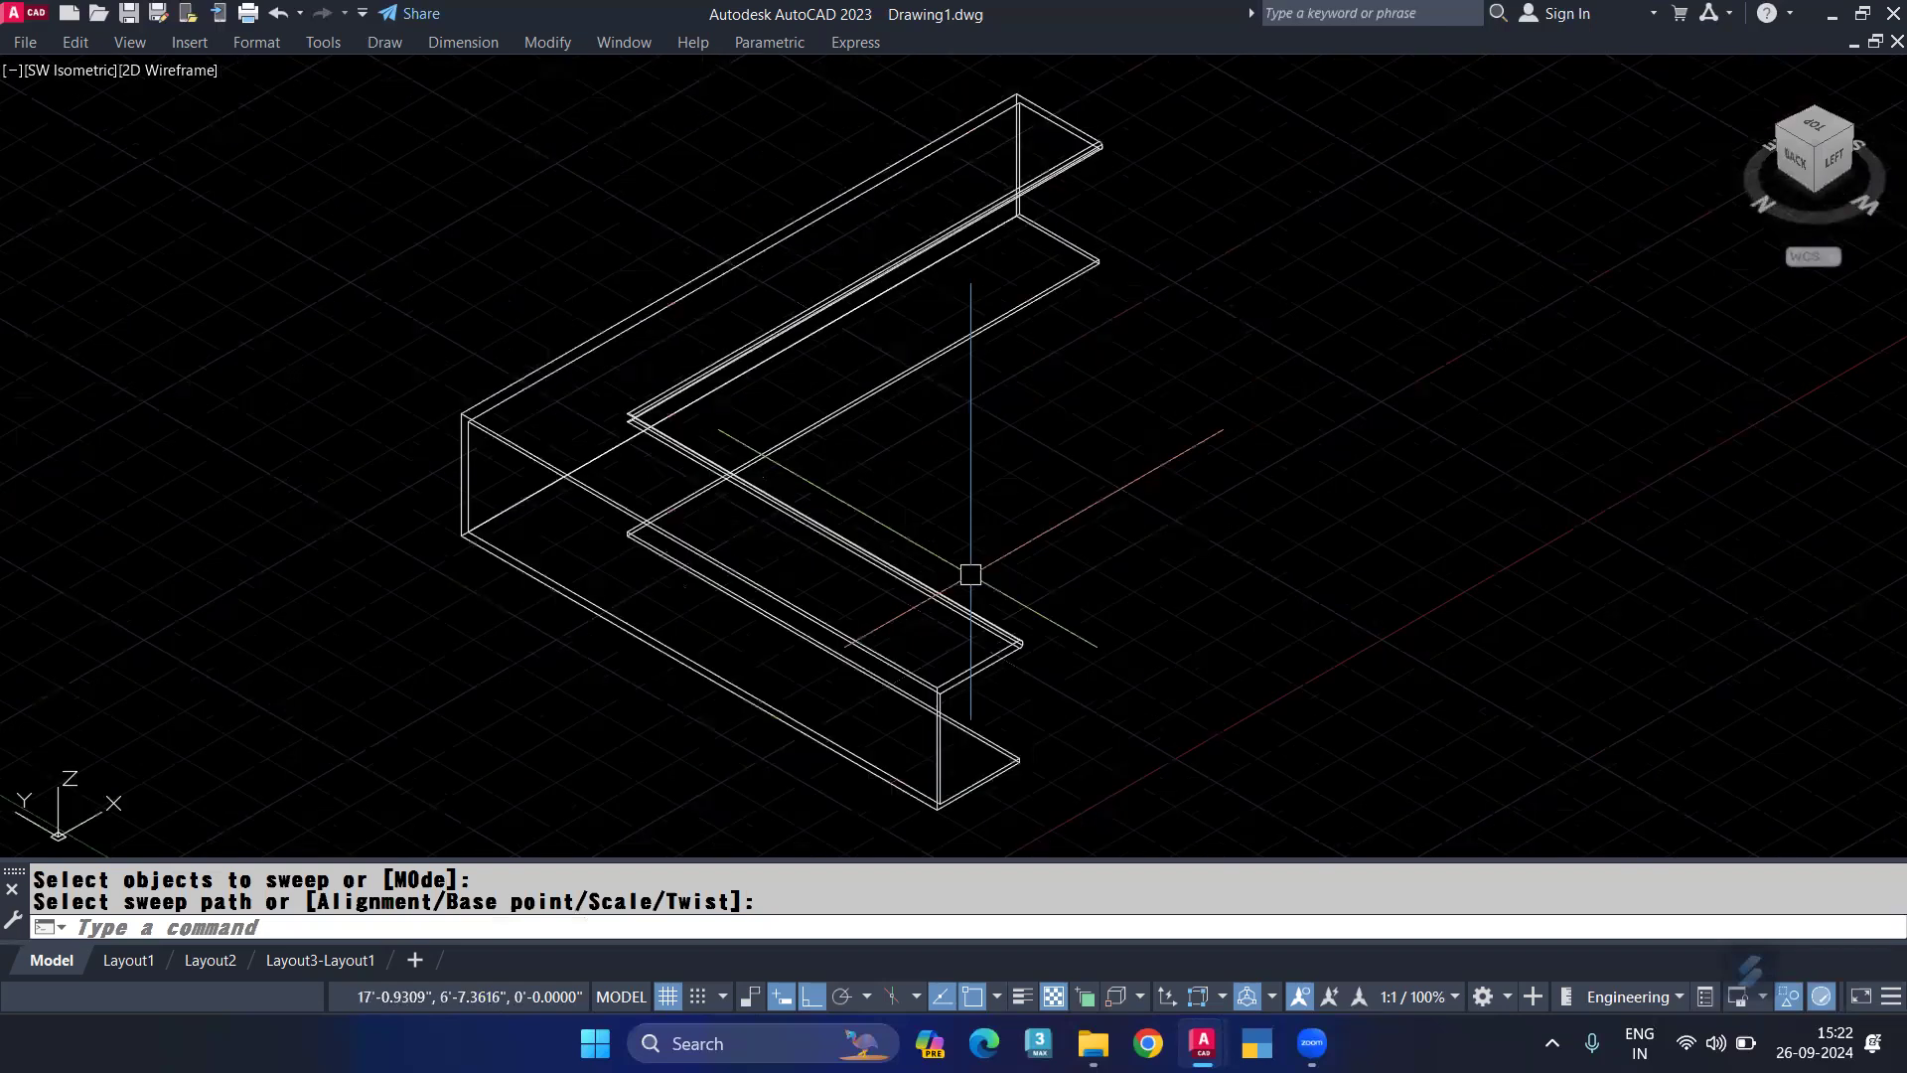
Step: Unhide the hidden objects so the floor plan shows again
{"action": "type", "text": "unhideobj"}
{"action": "key", "text": "Return"}
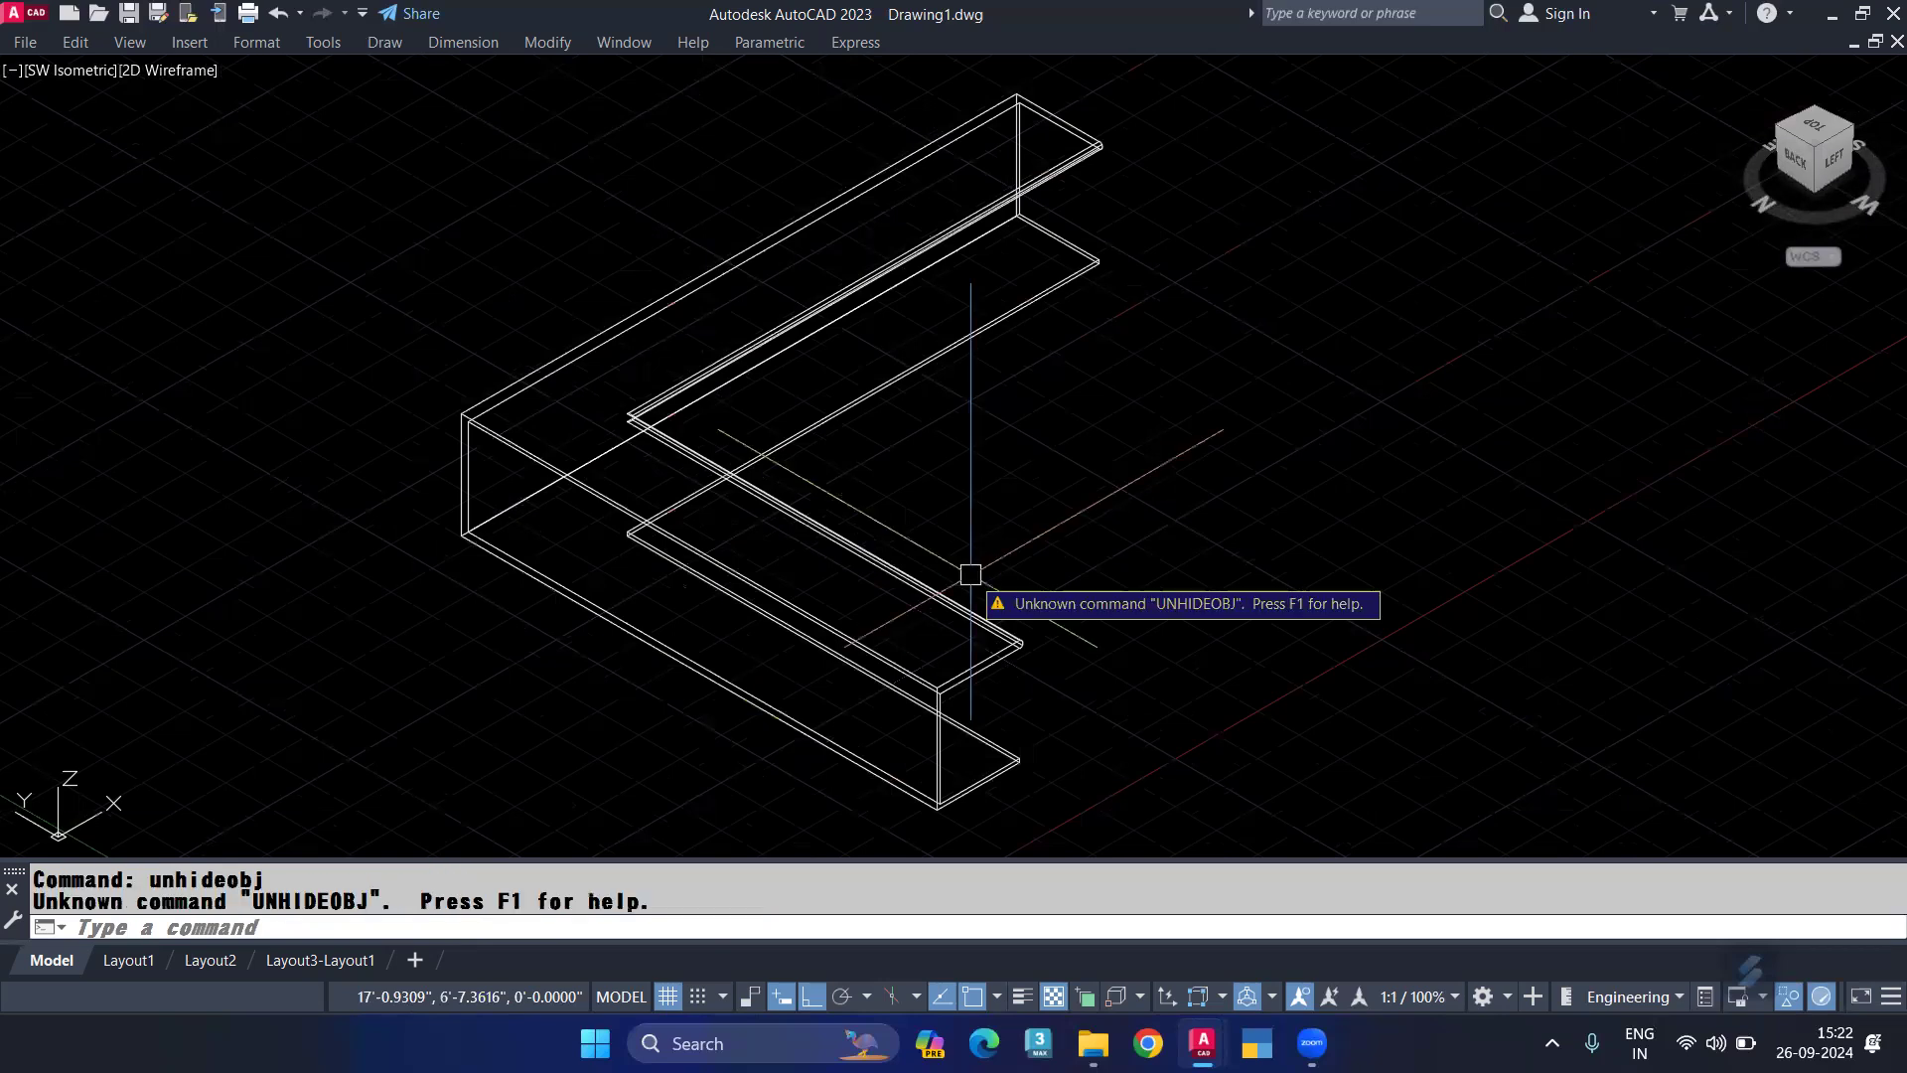
{"action": "type", "text": "unhide"}
{"action": "key", "text": "Return"}
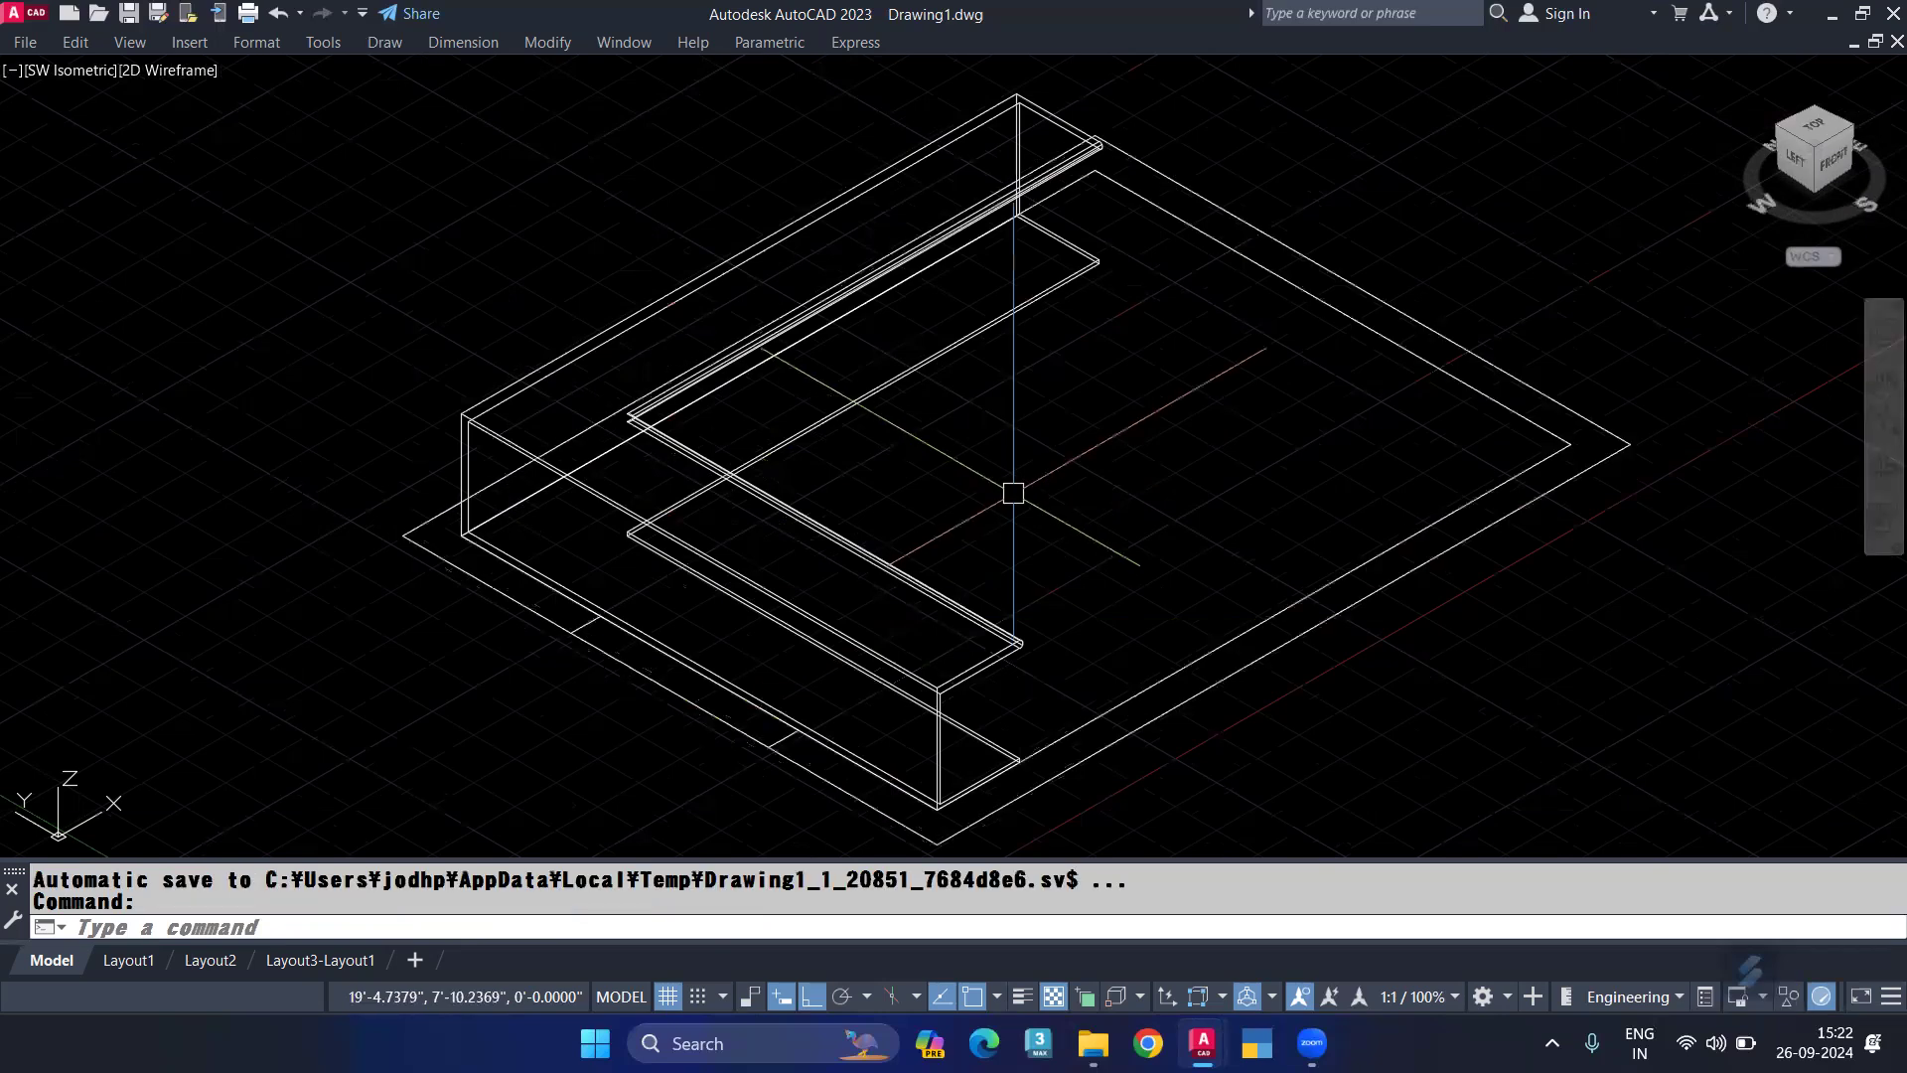
Step: Hide the L-shaped swept counter temporarily
{"action": "left_click", "coordinate": [983, 614]}
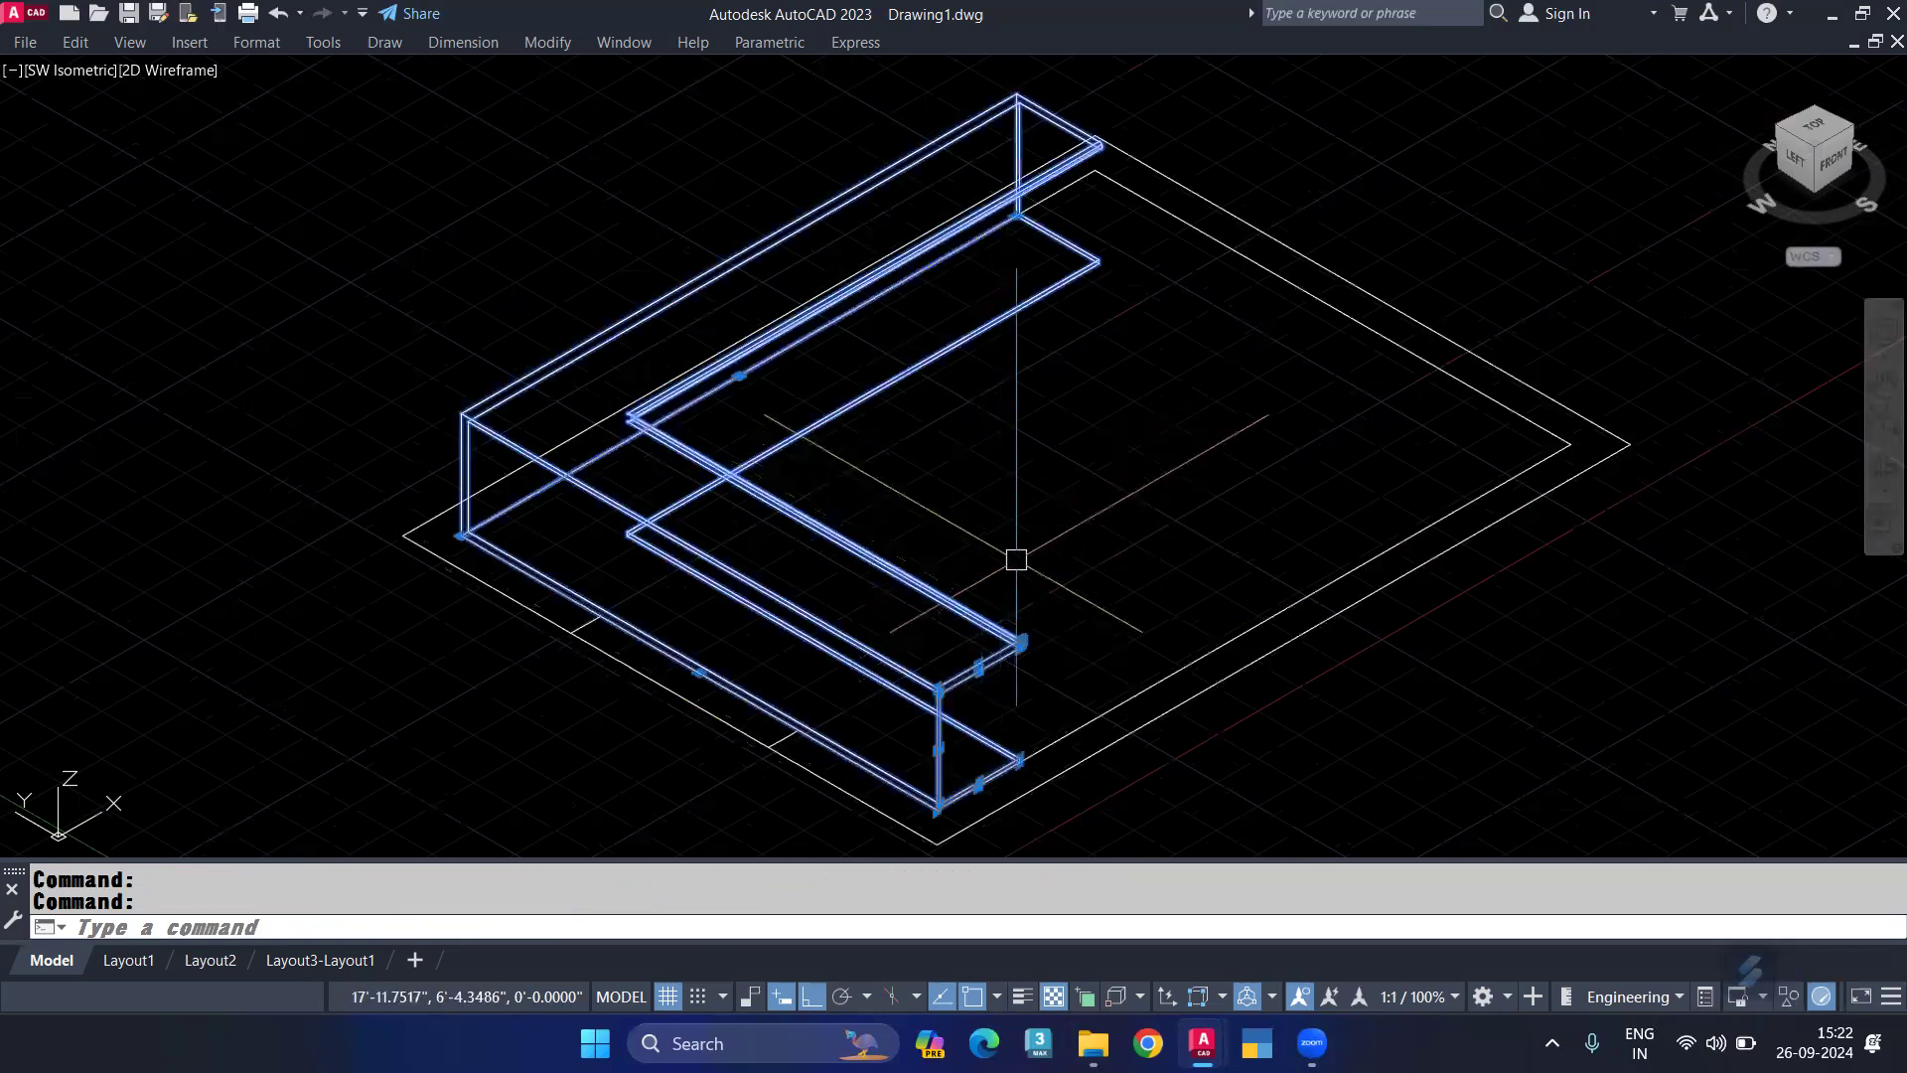
{"action": "type", "text": "hide"}
{"action": "key", "text": "Return"}
{"action": "scroll", "coordinate": [763, 678], "scroll_direction": "down", "scroll_amount": 2}
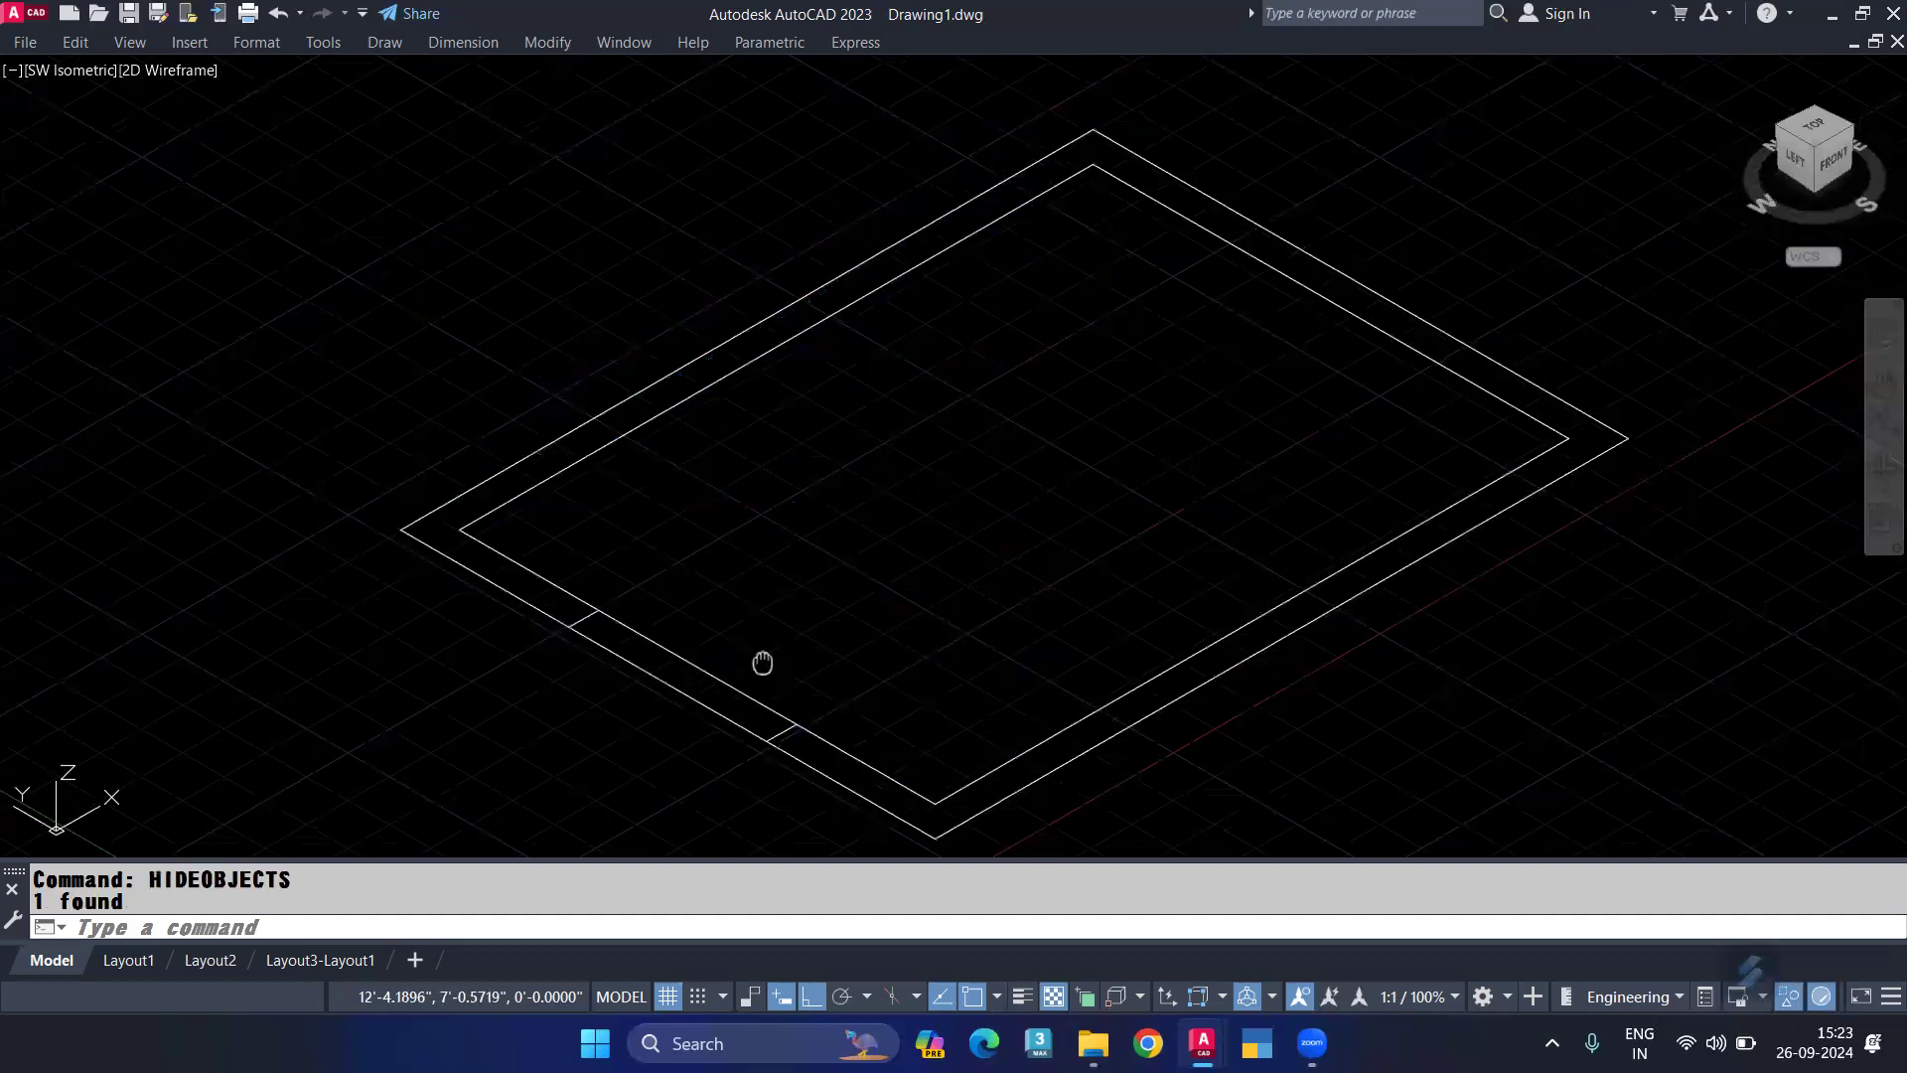
{"action": "scroll", "coordinate": [622, 577], "scroll_direction": "up", "scroll_amount": 2}
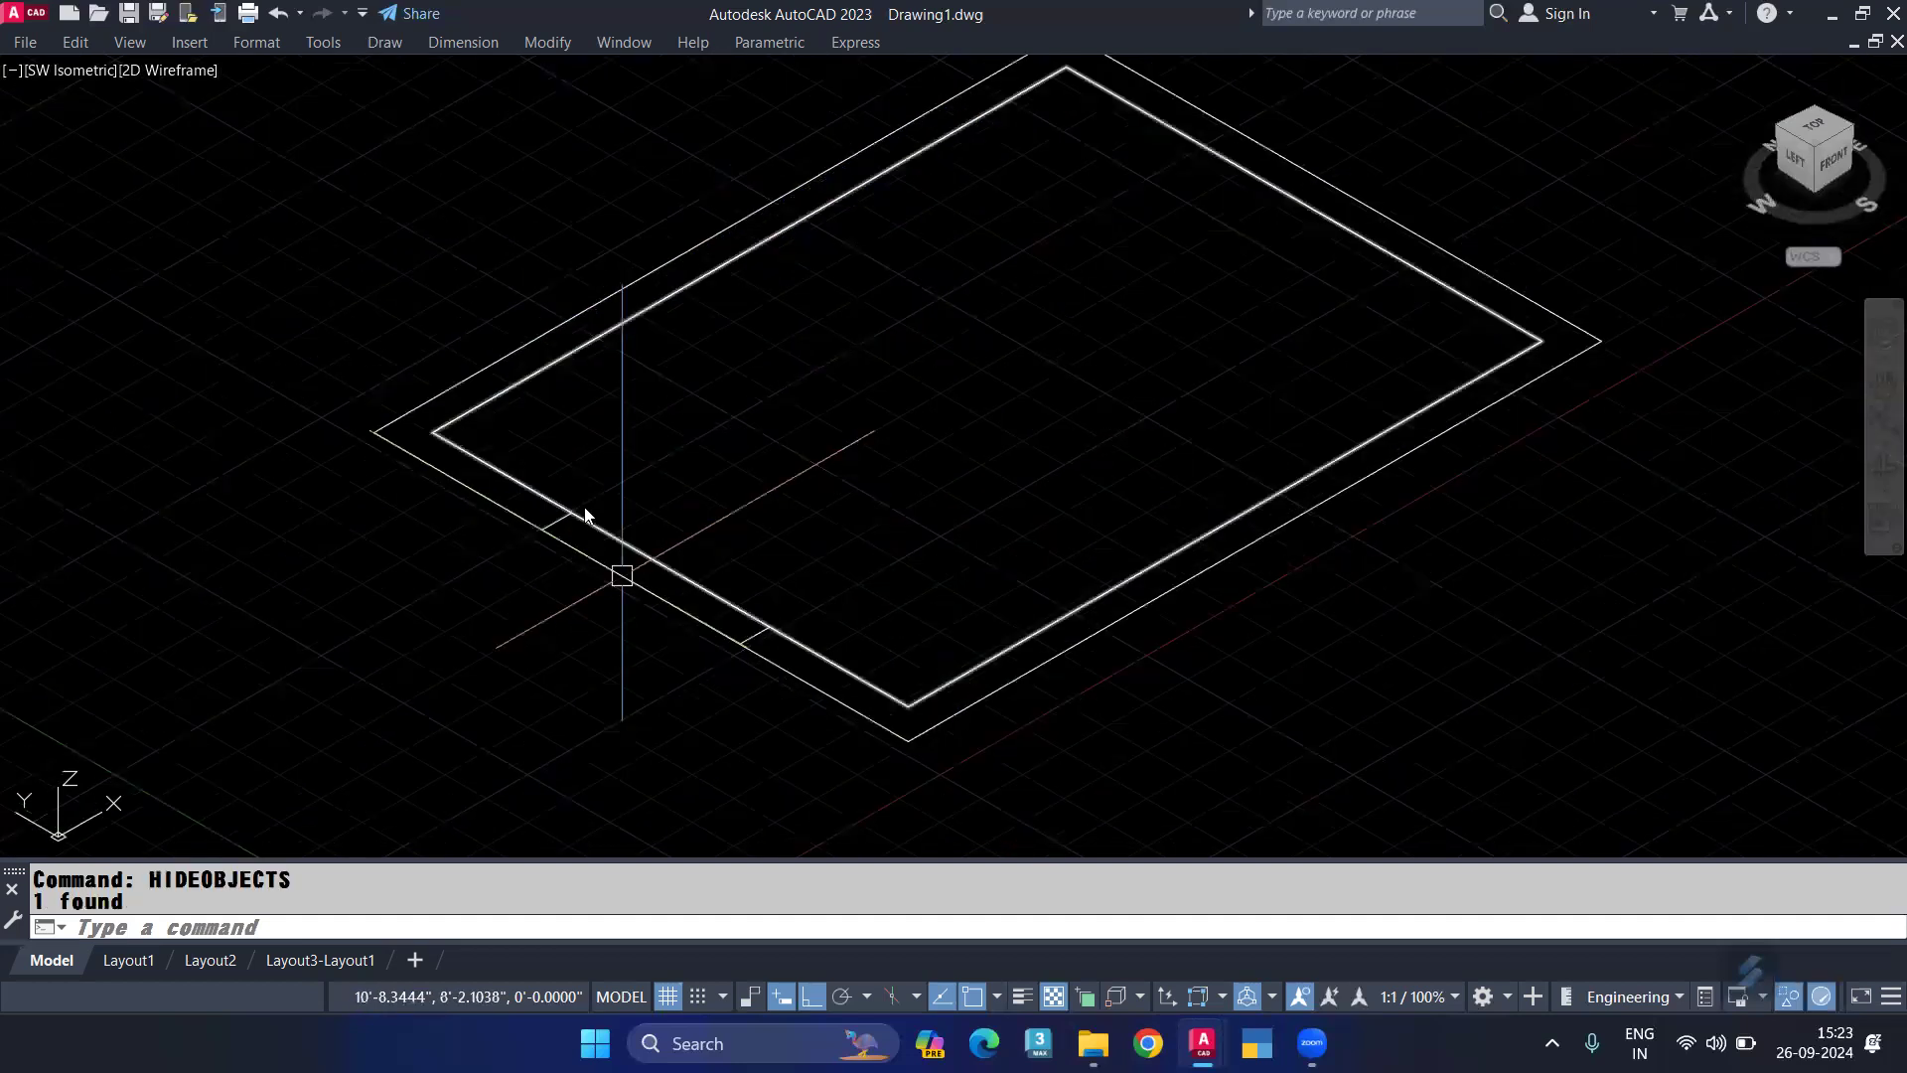
{"action": "type", "text": "unhi"}
{"action": "key", "text": "Escape"}
Step: Build a 10' tall box wall along the outer double-line edge
{"action": "type", "text": "box"}
{"action": "key", "text": "Return"}
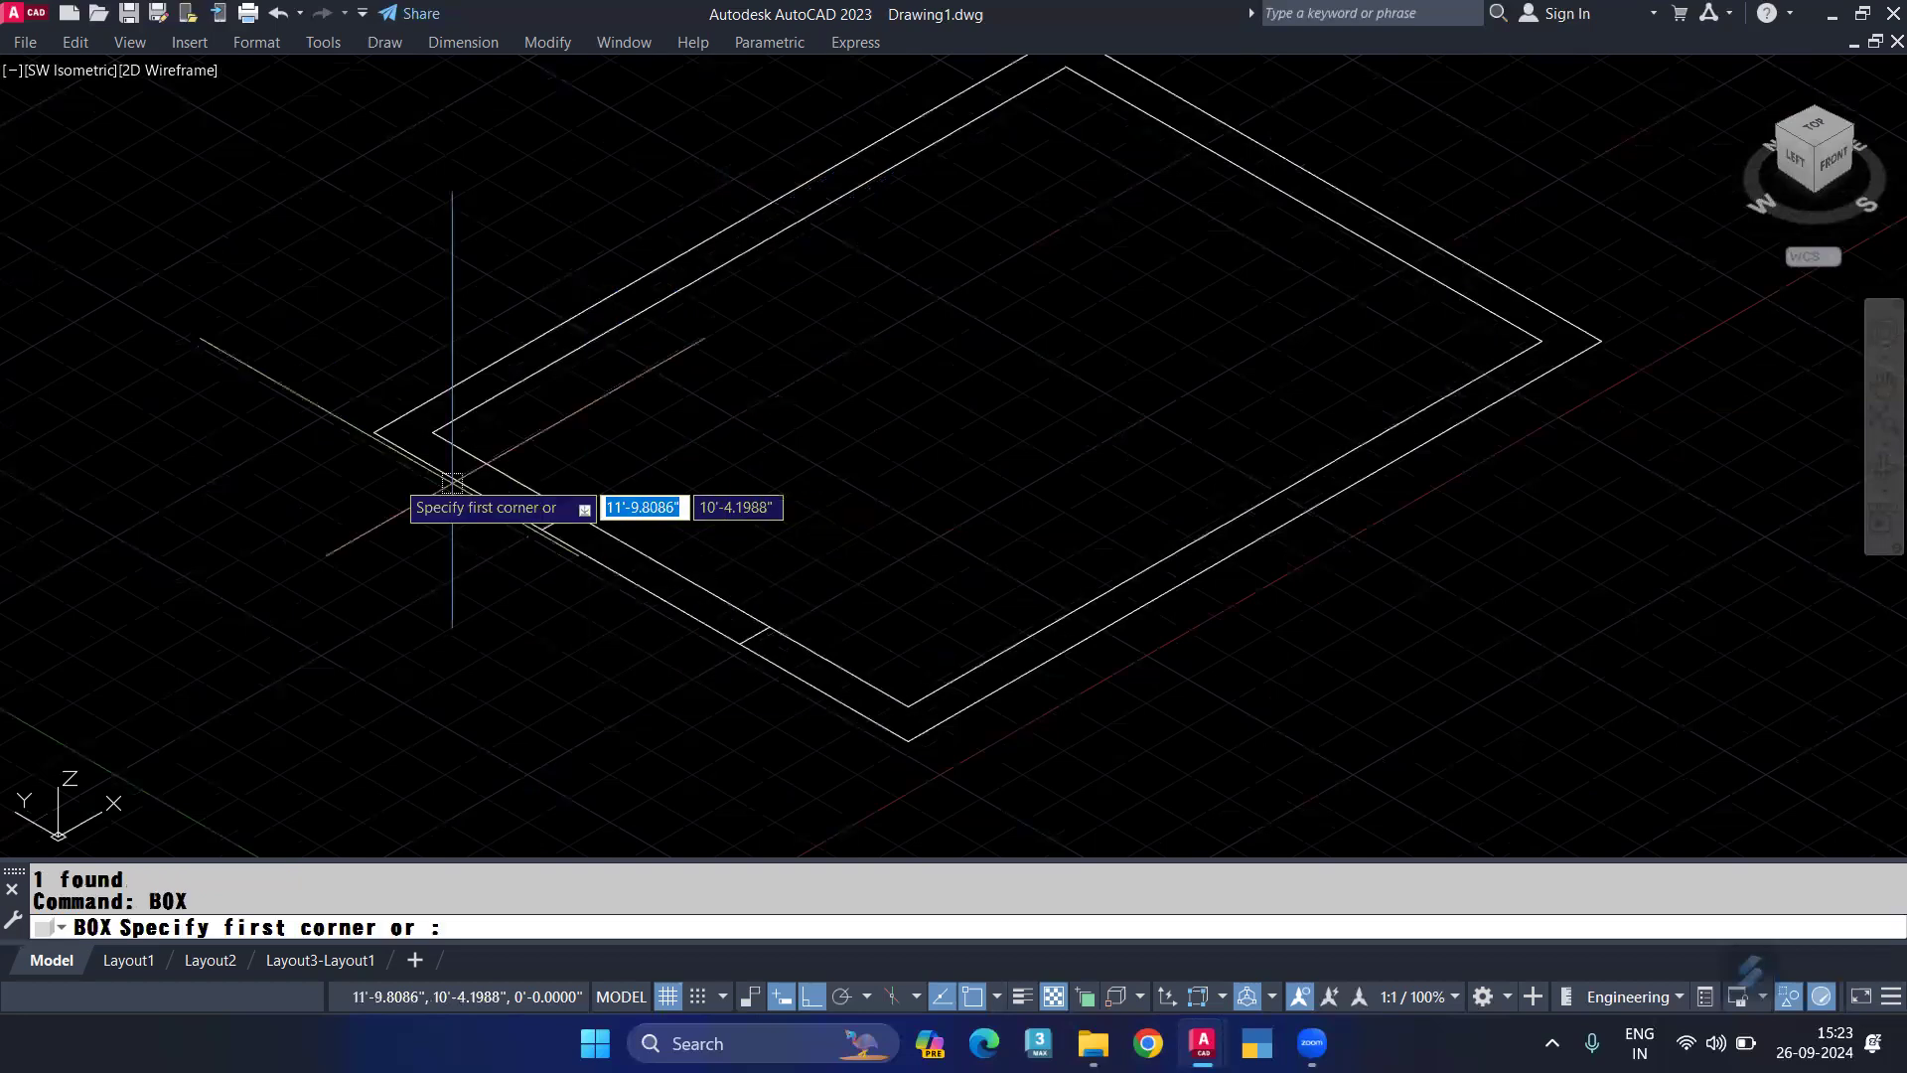
{"action": "left_click", "coordinate": [374, 432]}
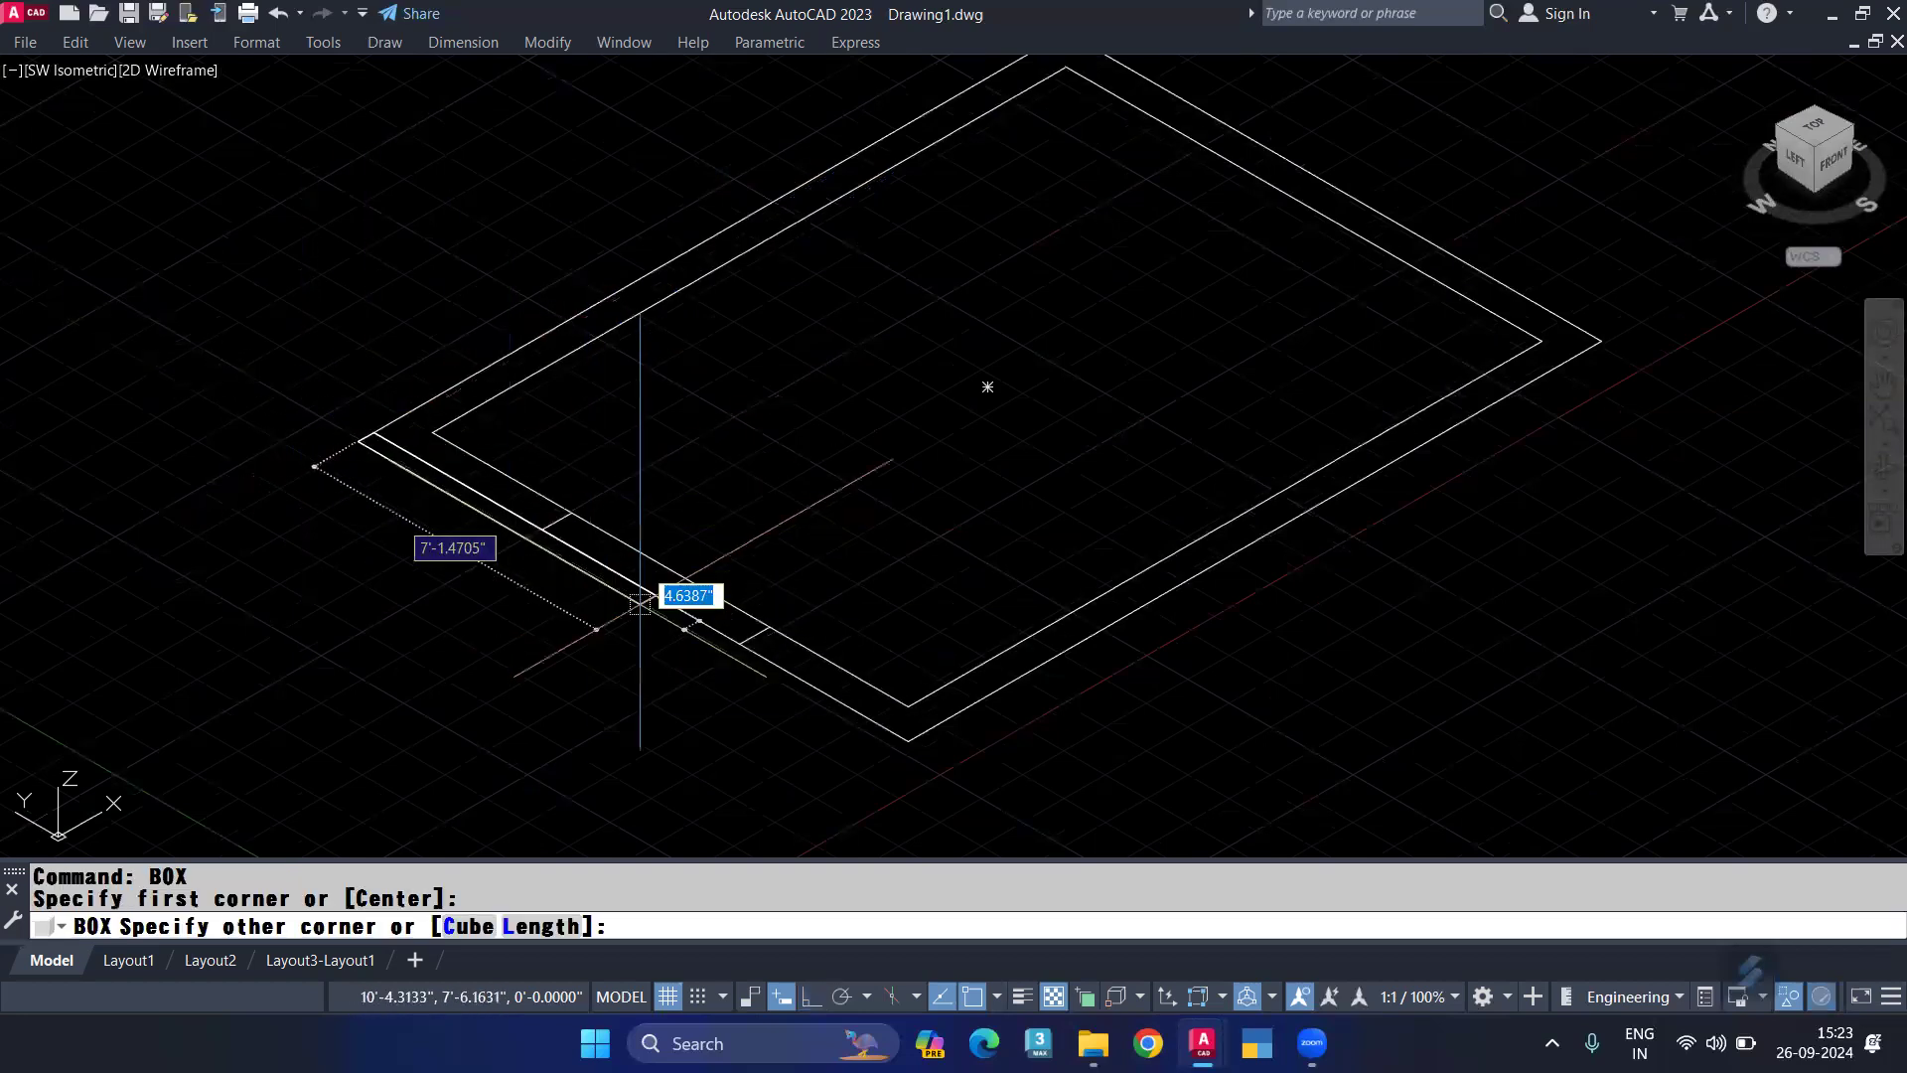
{"action": "left_click", "coordinate": [908, 707]}
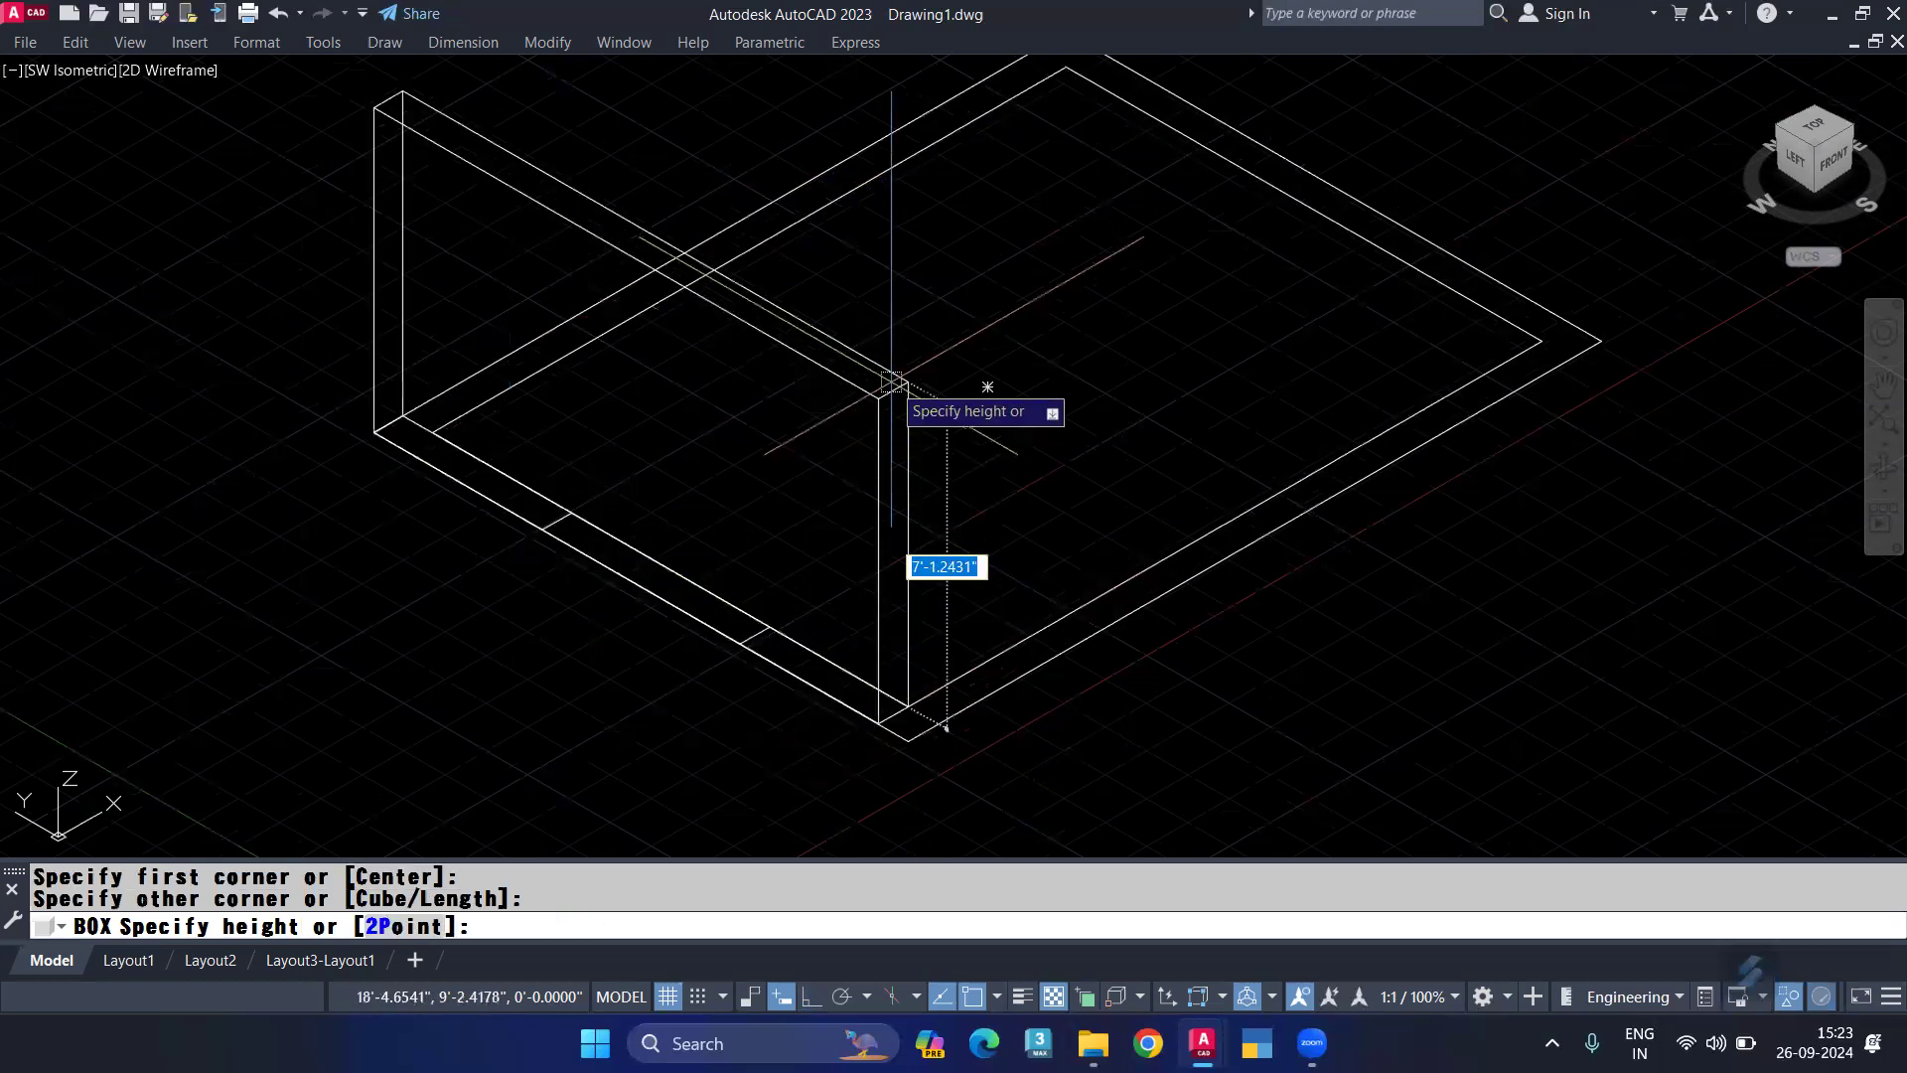
{"action": "type", "text": "10'"}
{"action": "key", "text": "Return"}
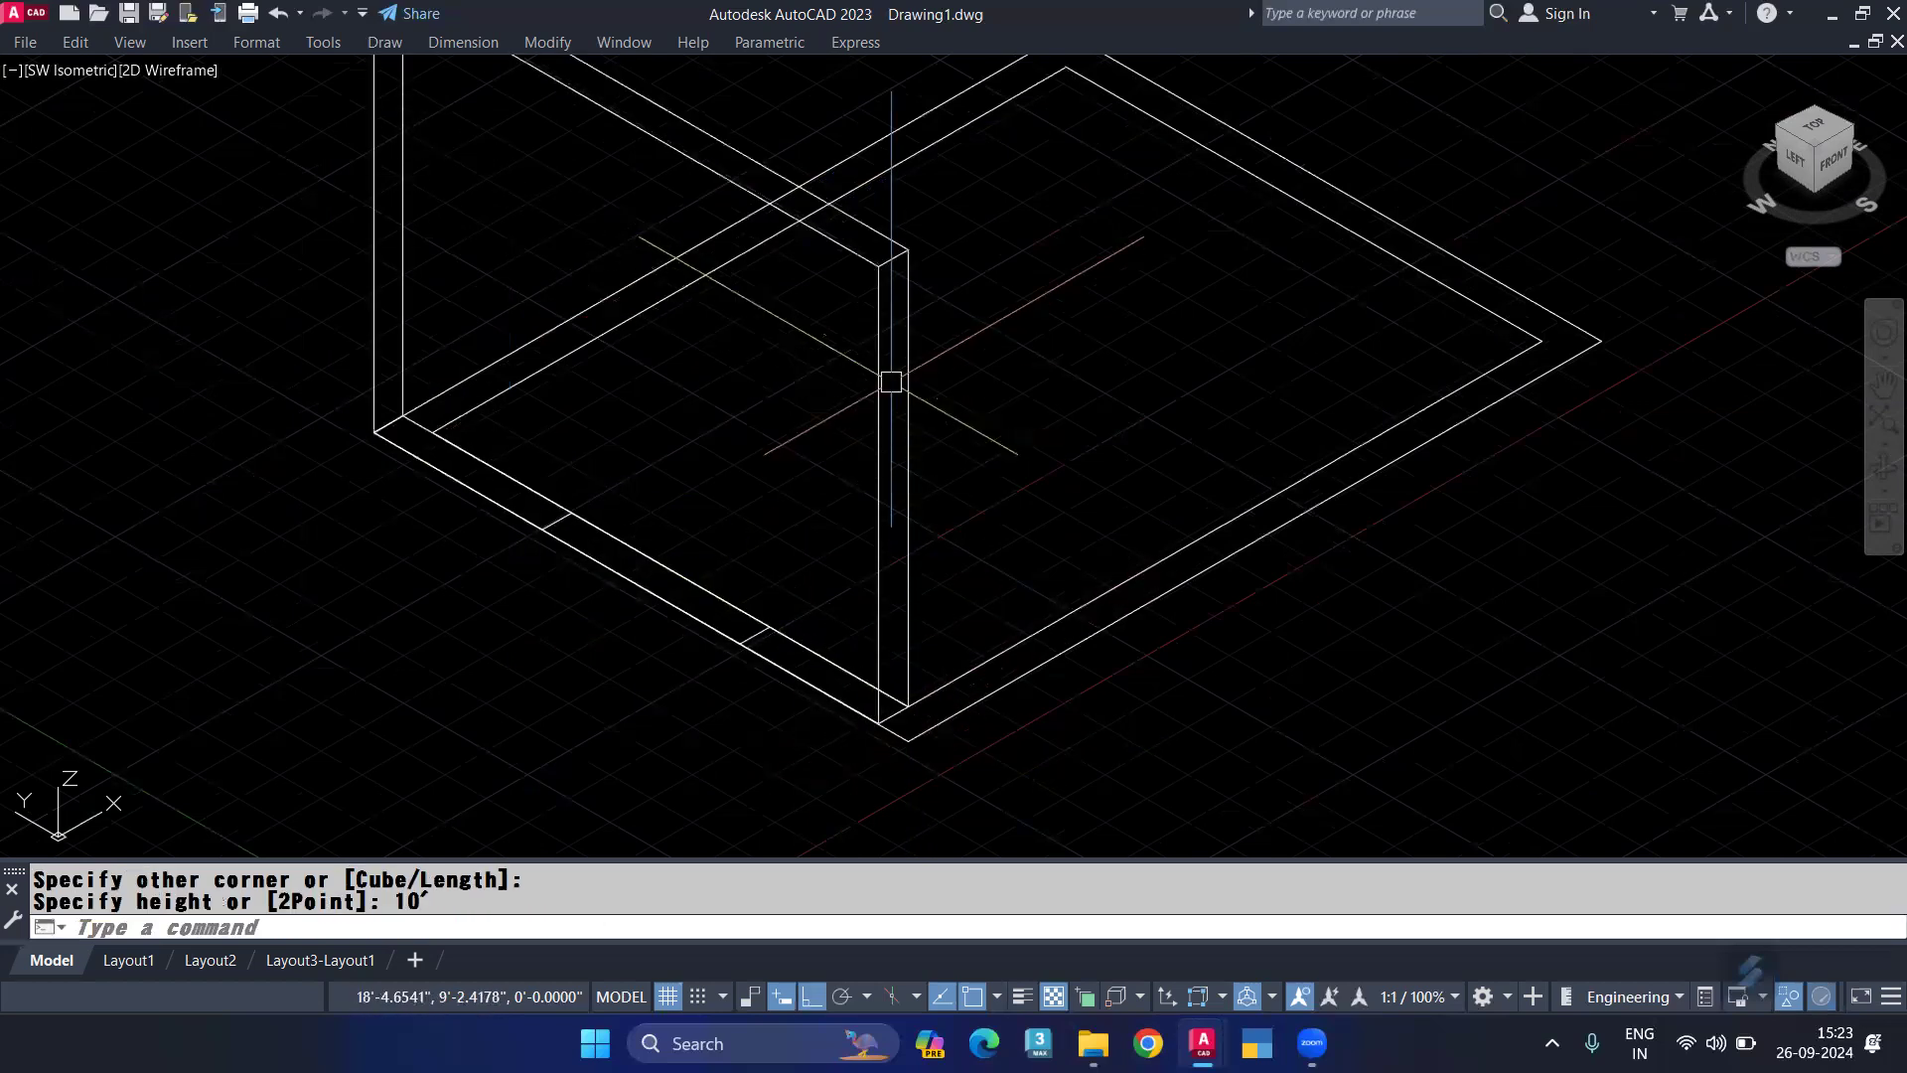
{"action": "middle_click_drag", "start_coordinate": [912, 414], "coordinate": [737, 432]}
Step: Add a second 10' box wall from the slab's bottom corner to its right corner
{"action": "key", "text": "Return"}
{"action": "left_click", "coordinate": [767, 778]}
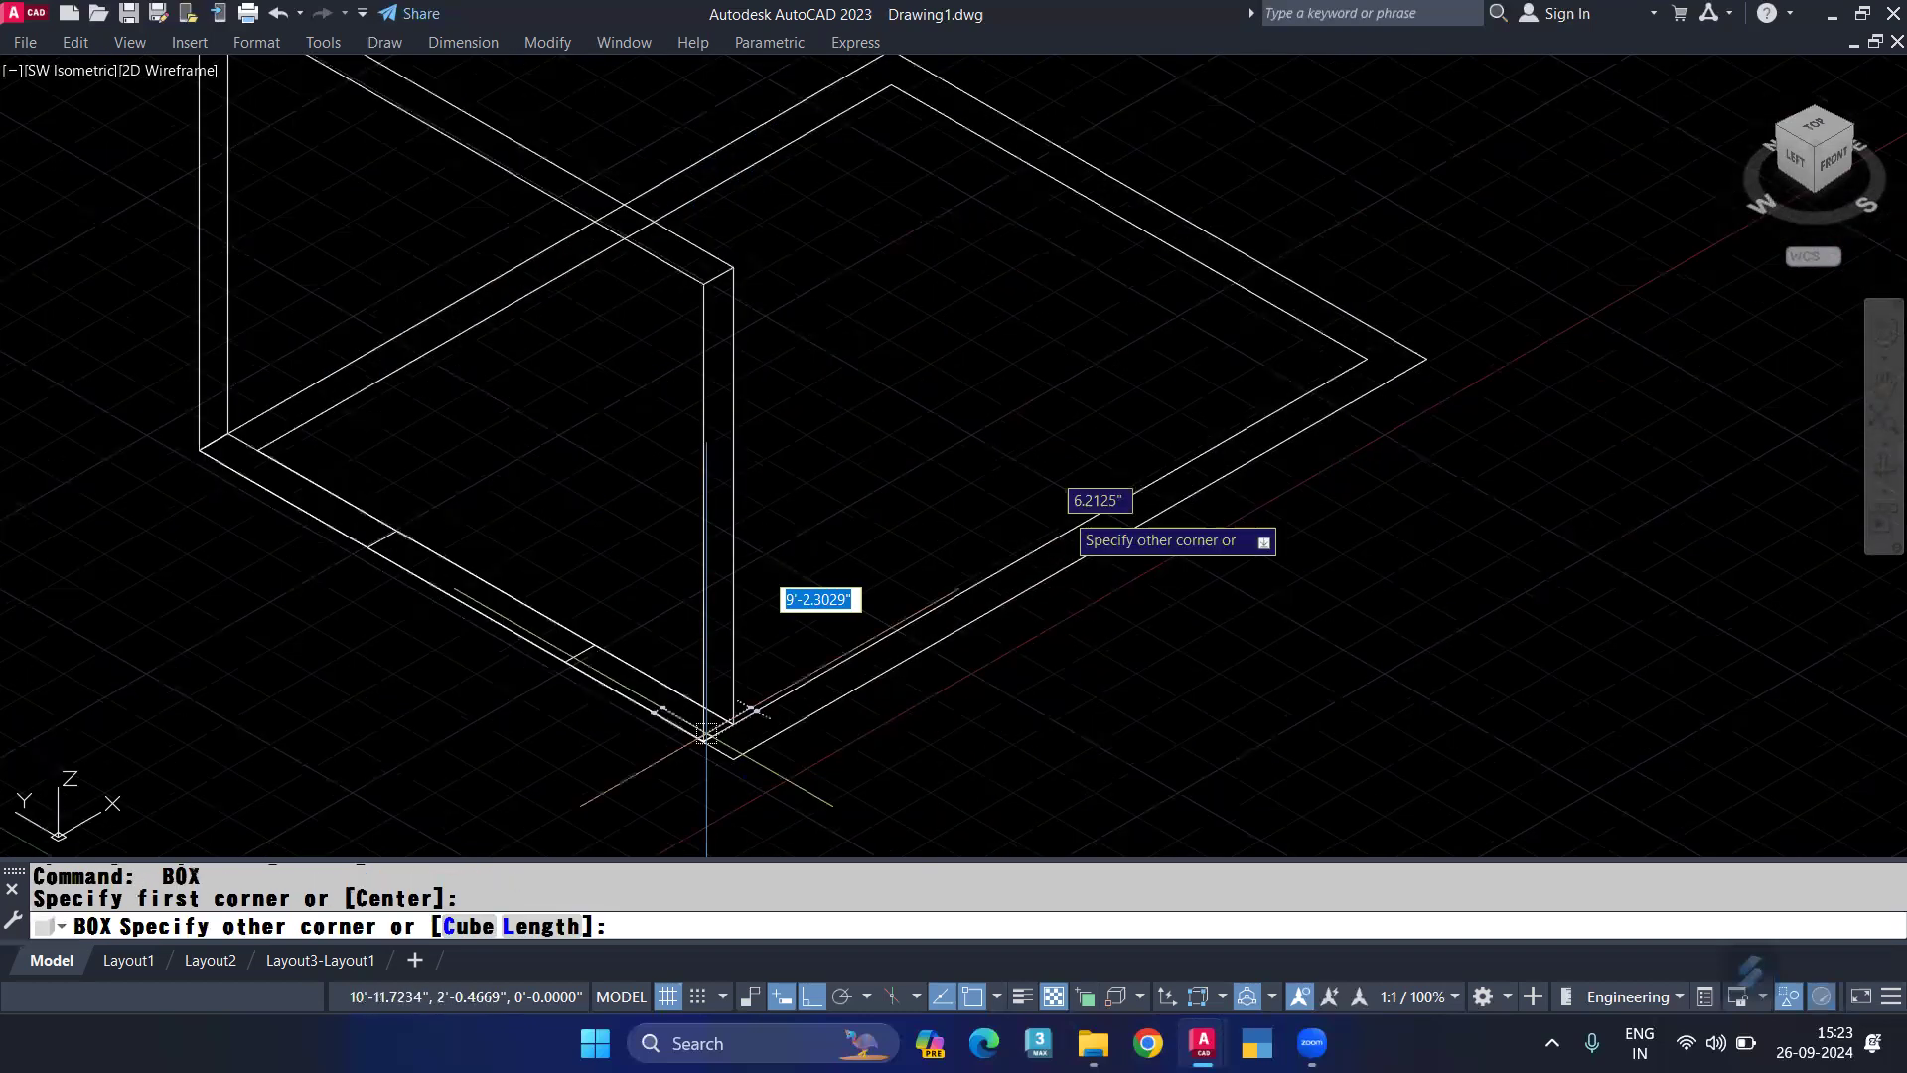
{"action": "left_click", "coordinate": [1416, 359]}
{"action": "key", "text": "Return"}
{"action": "scroll", "coordinate": [1061, 340], "scroll_direction": "down", "scroll_amount": 2}
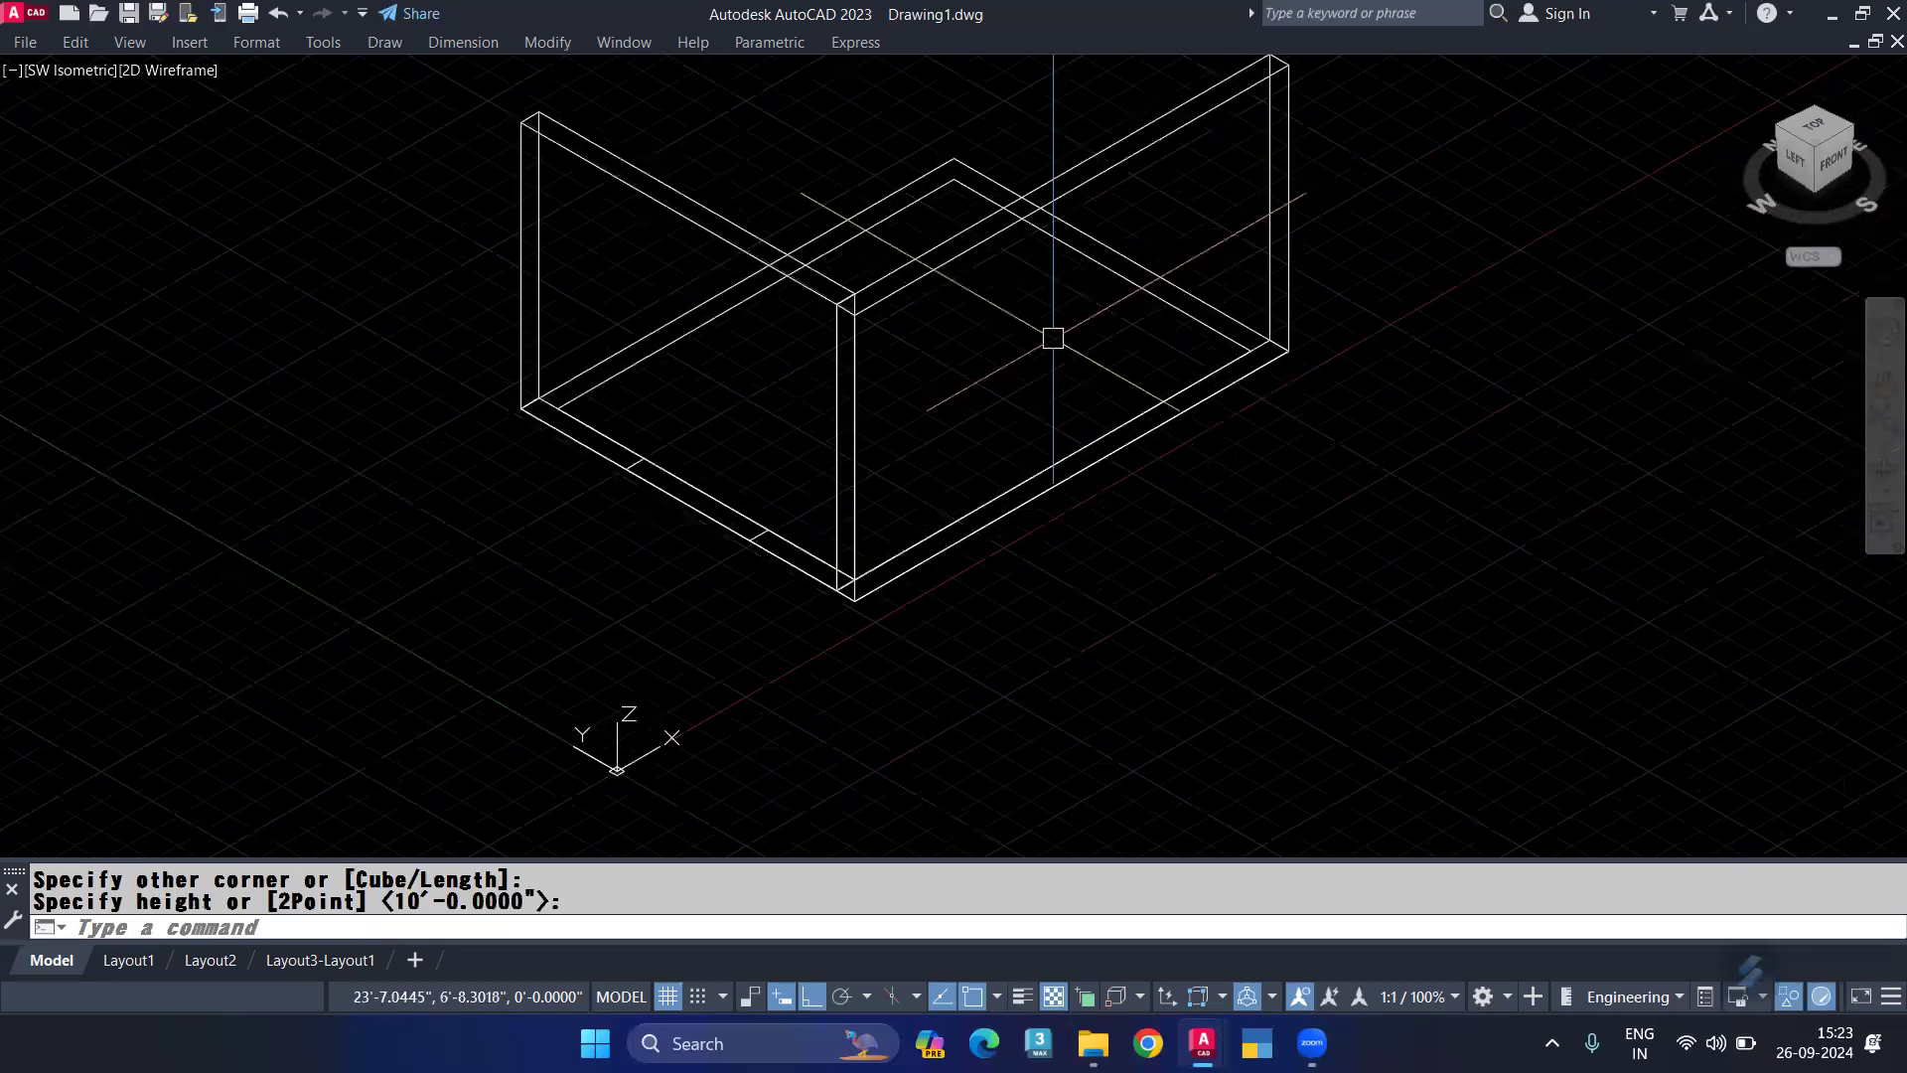
{"action": "middle_click_drag", "start_coordinate": [1053, 338], "coordinate": [366, 393], "text": "shift"}
Step: Add a 10' box wall along the left edge of the floor plan
{"action": "scroll", "coordinate": [337, 367], "scroll_direction": "up", "scroll_amount": 2}
{"action": "key", "text": "Return"}
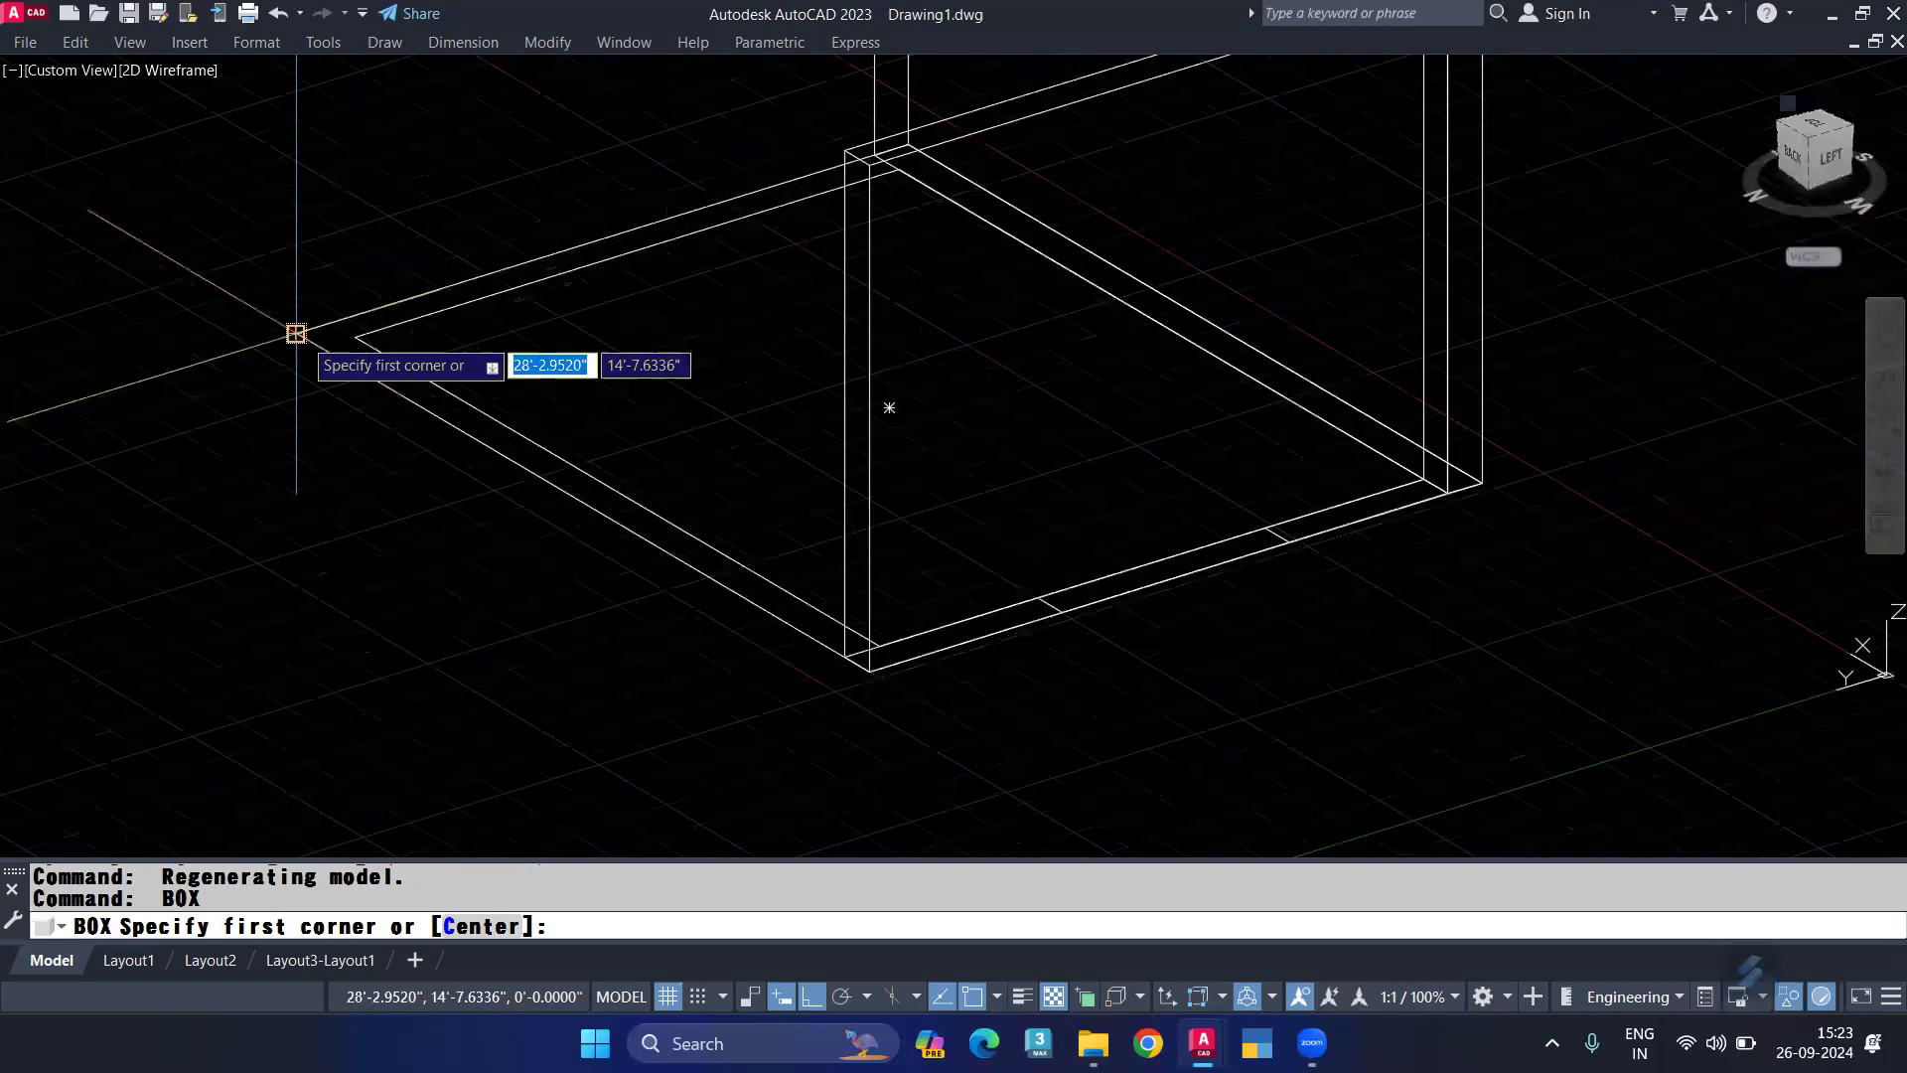
{"action": "left_click", "coordinate": [296, 332]}
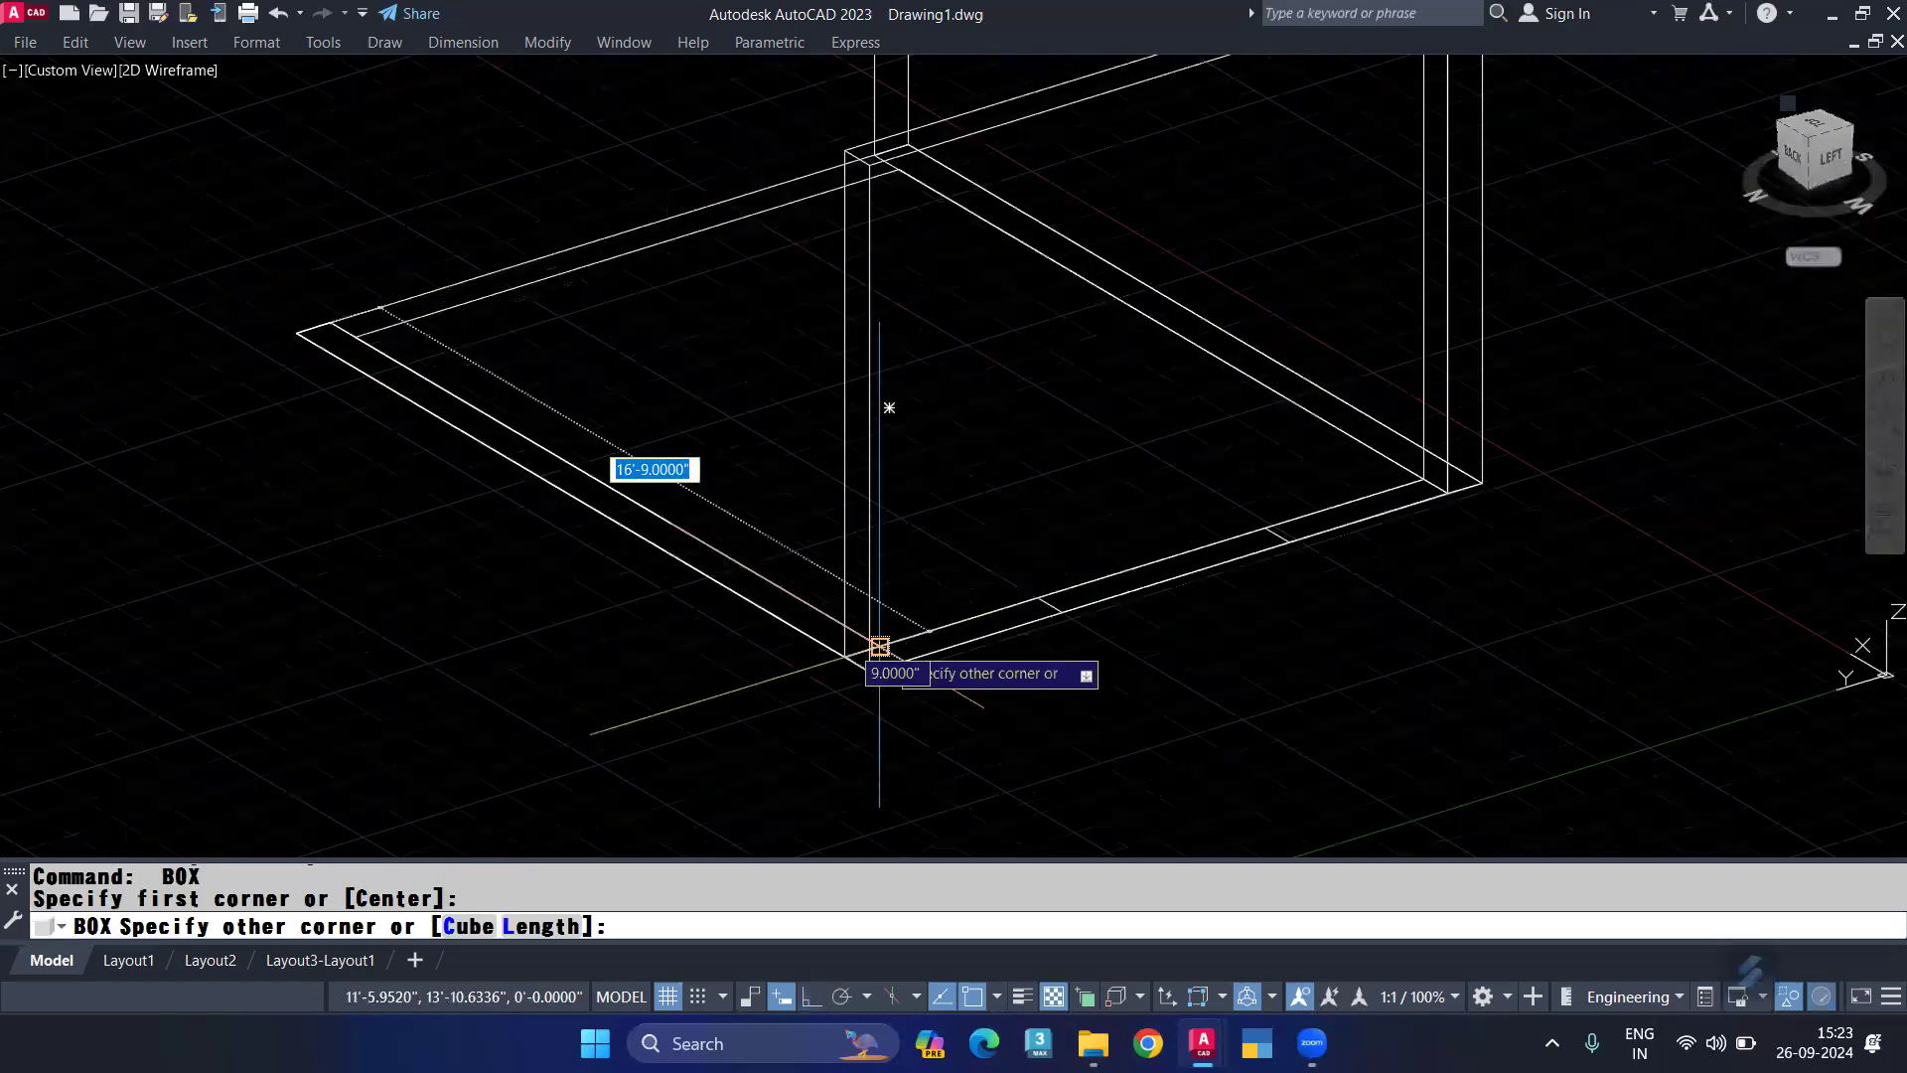
{"action": "left_click", "coordinate": [874, 646]}
{"action": "key", "text": "Return"}
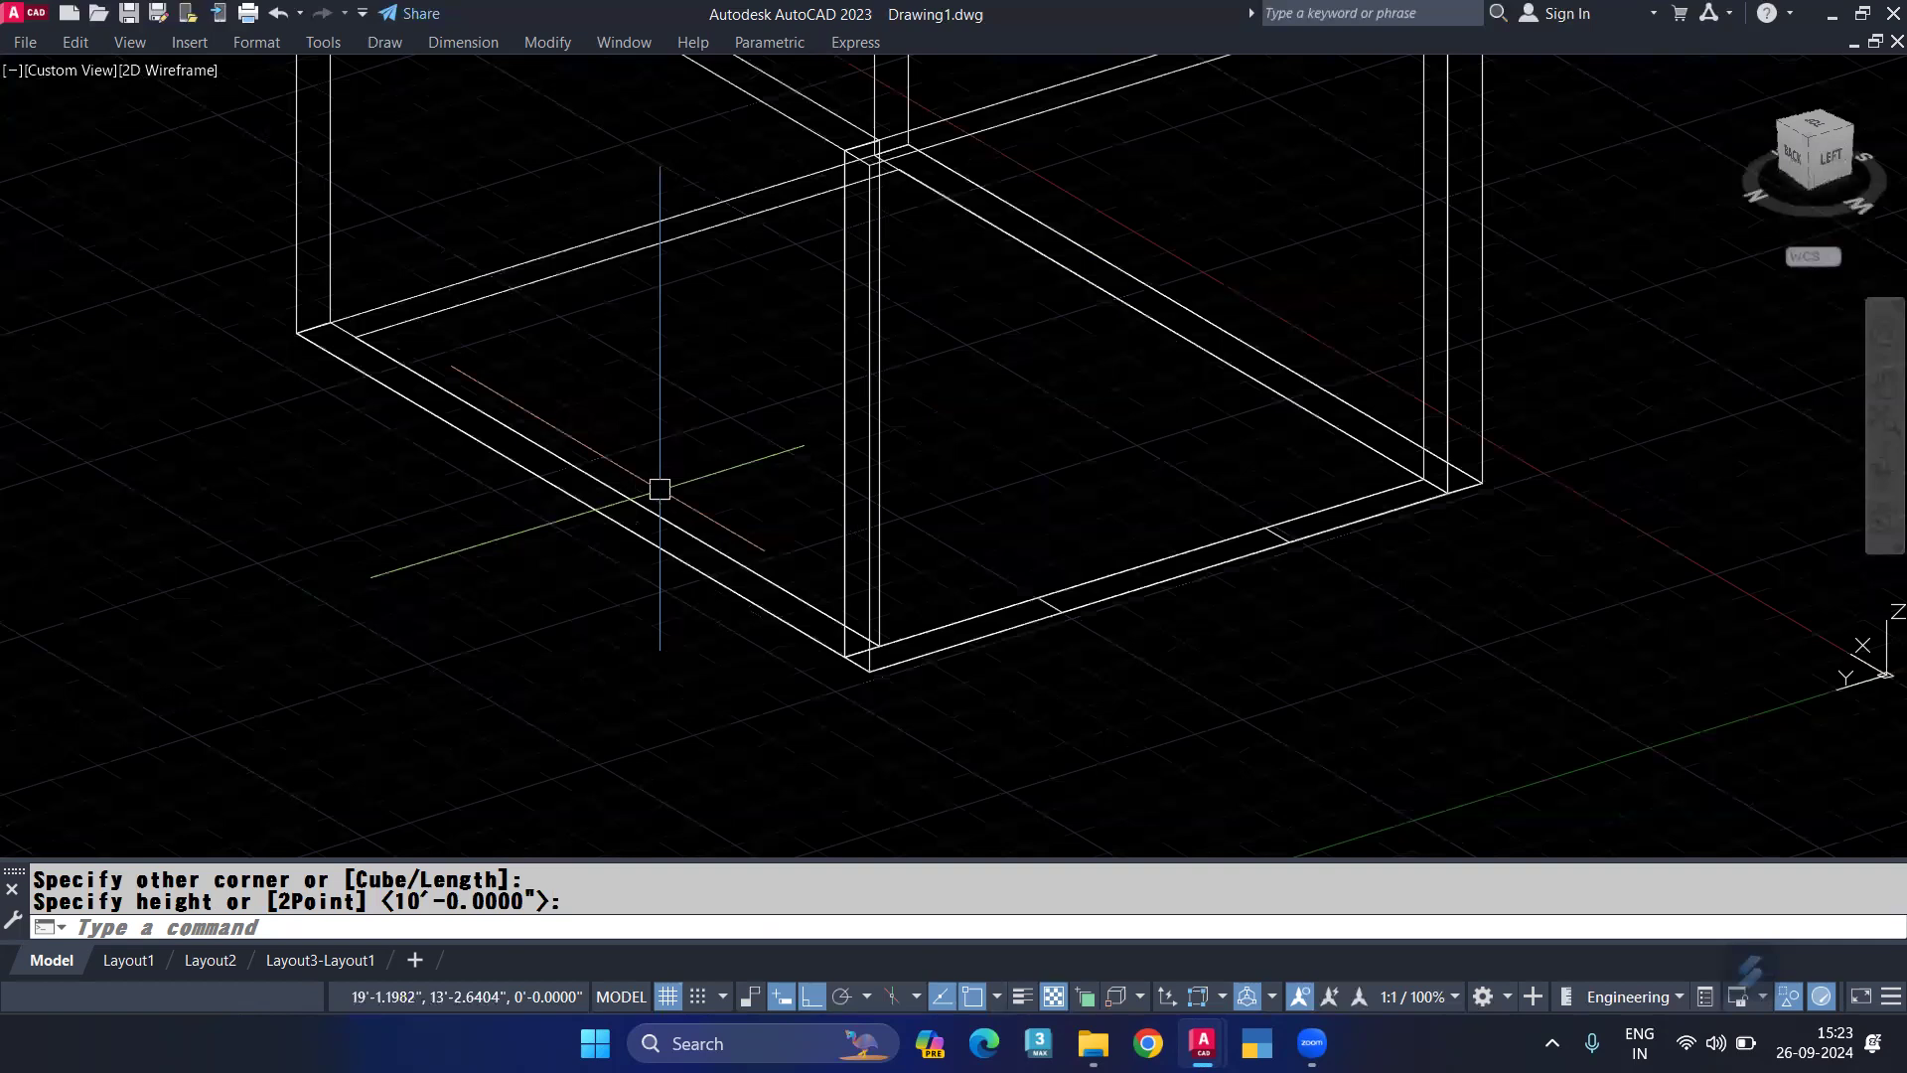
Step: Create a lower 4' high box wall section and select it
{"action": "scroll", "coordinate": [660, 489], "scroll_direction": "down", "scroll_amount": 4}
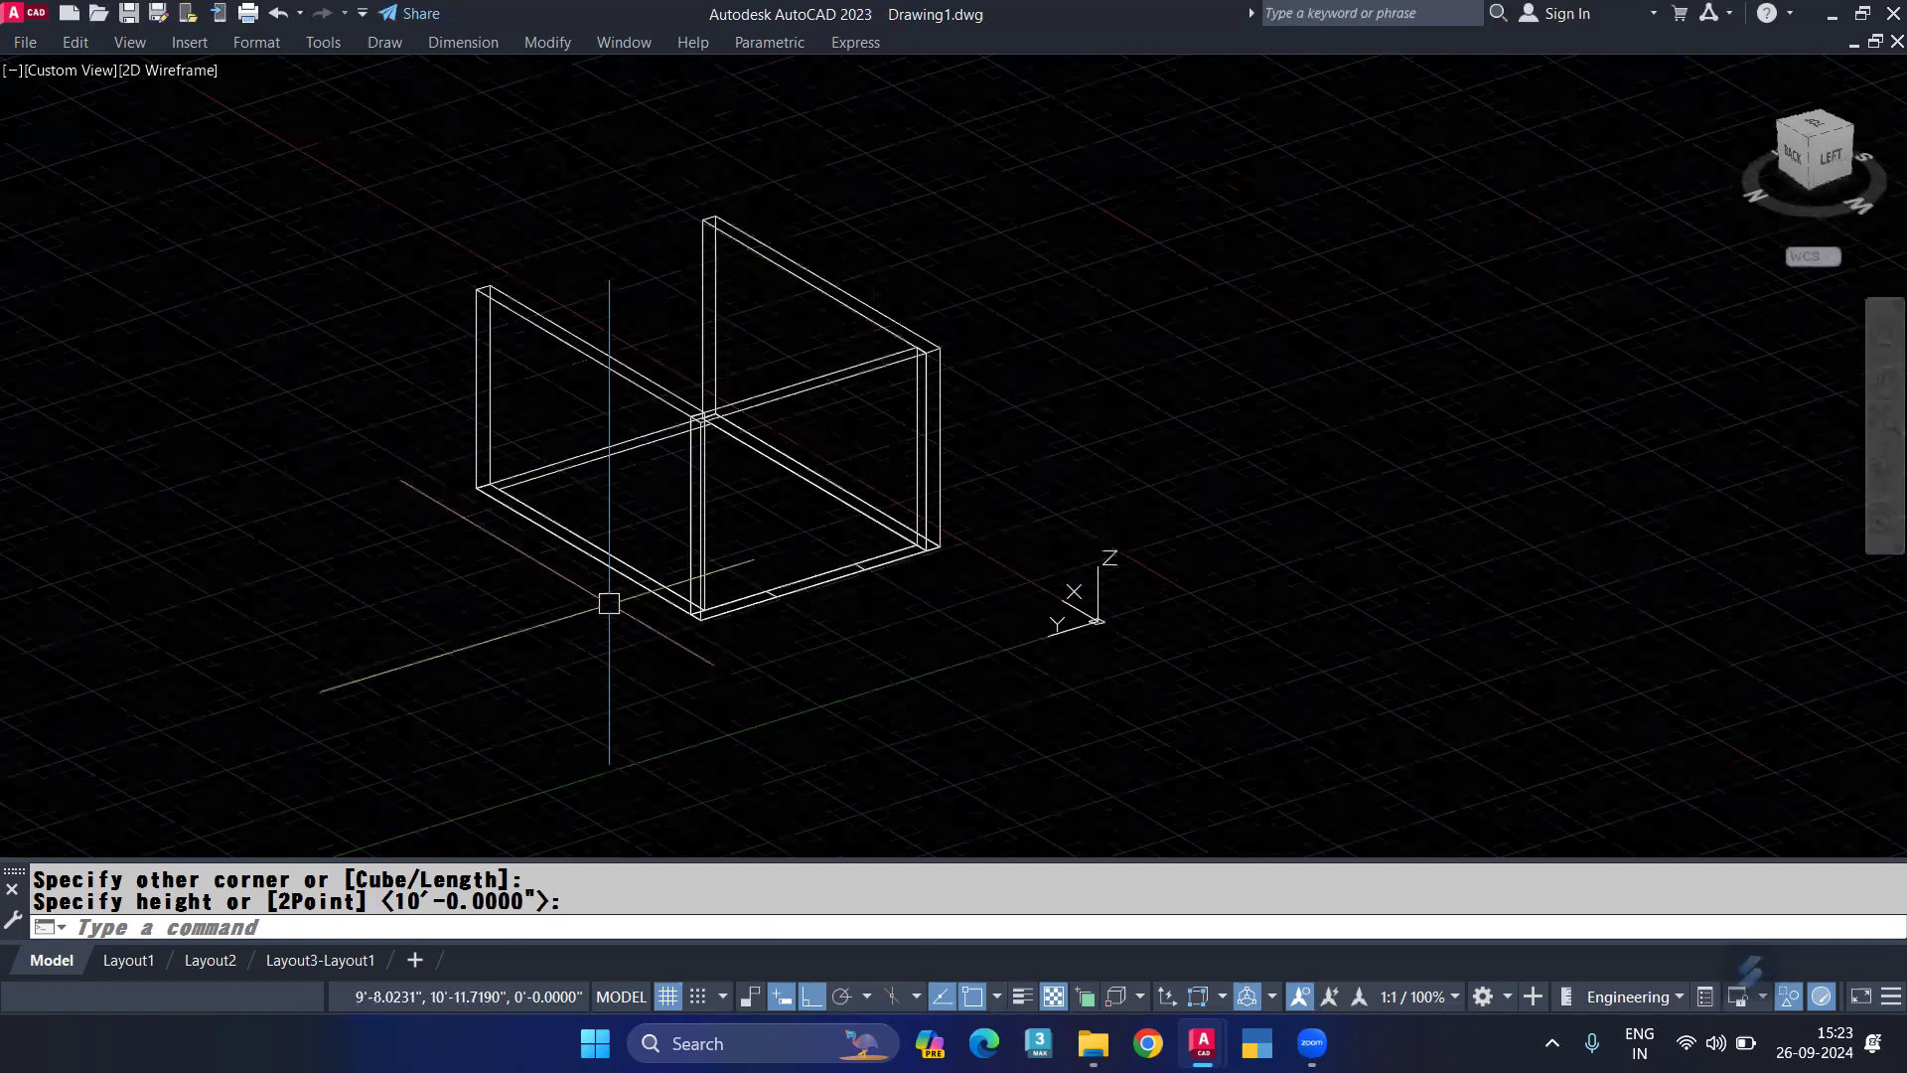
{"action": "scroll", "coordinate": [609, 603], "scroll_direction": "up", "scroll_amount": 5}
{"action": "key", "text": "Return"}
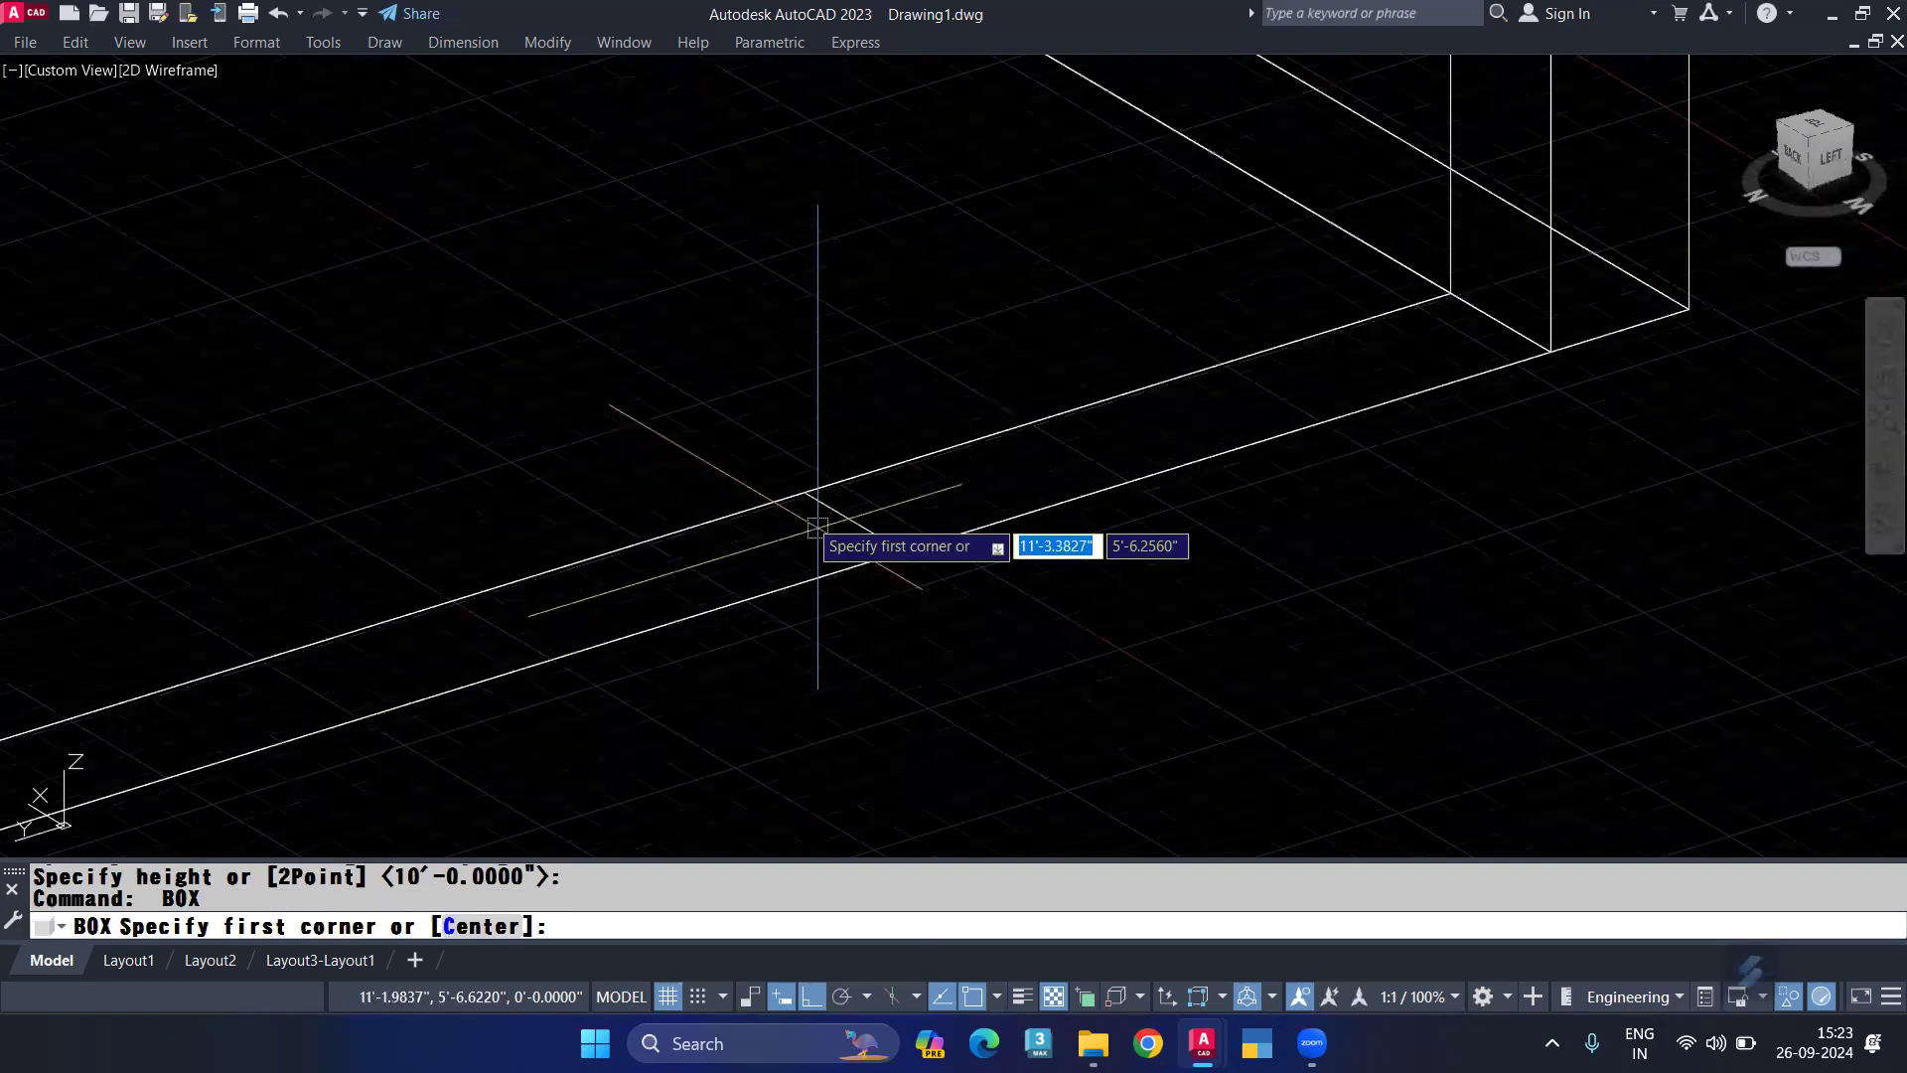
{"action": "left_click", "coordinate": [817, 527]}
{"action": "mouse_move", "coordinate": [468, 686]}
{"action": "middle_mouse_down"}
{"action": "mouse_move", "coordinate": [518, 692]}
{"action": "mouse_move", "coordinate": [423, 736]}
{"action": "middle_mouse_up"}
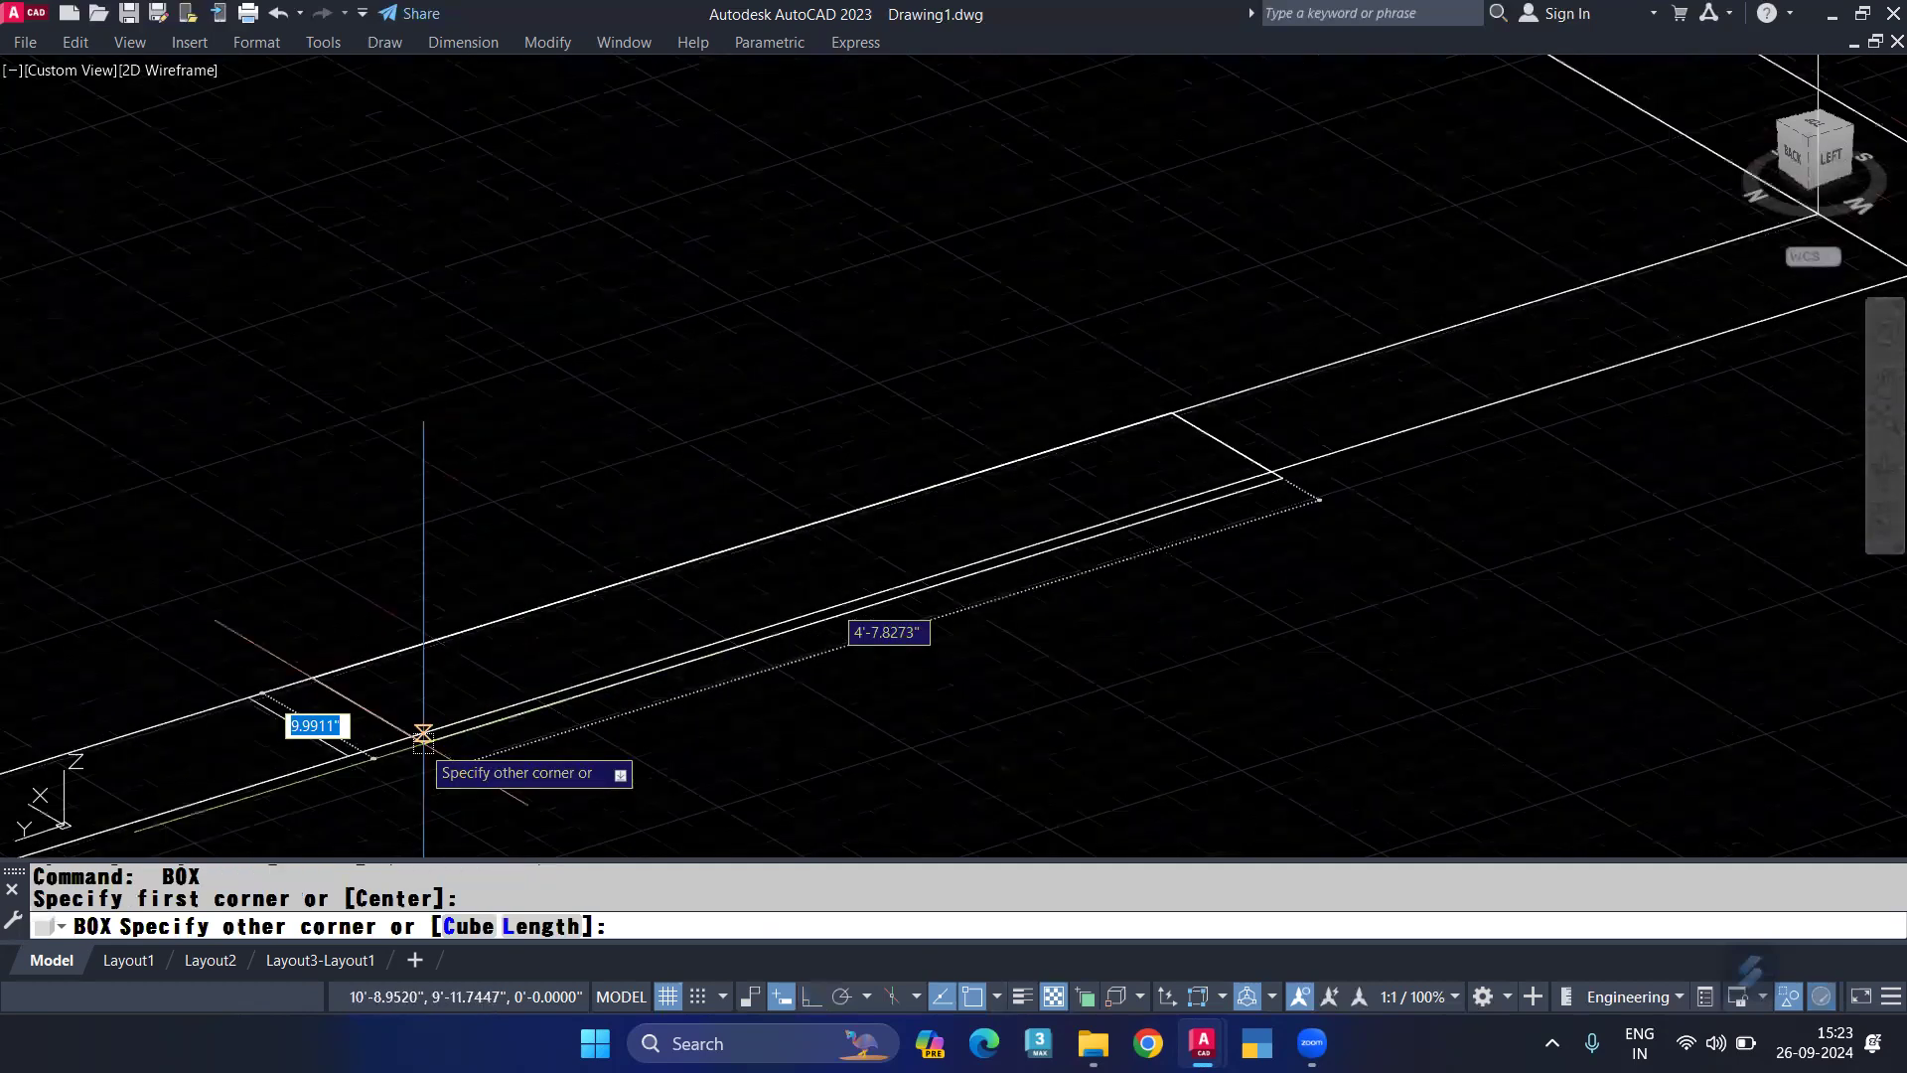
{"action": "left_click", "coordinate": [424, 735]}
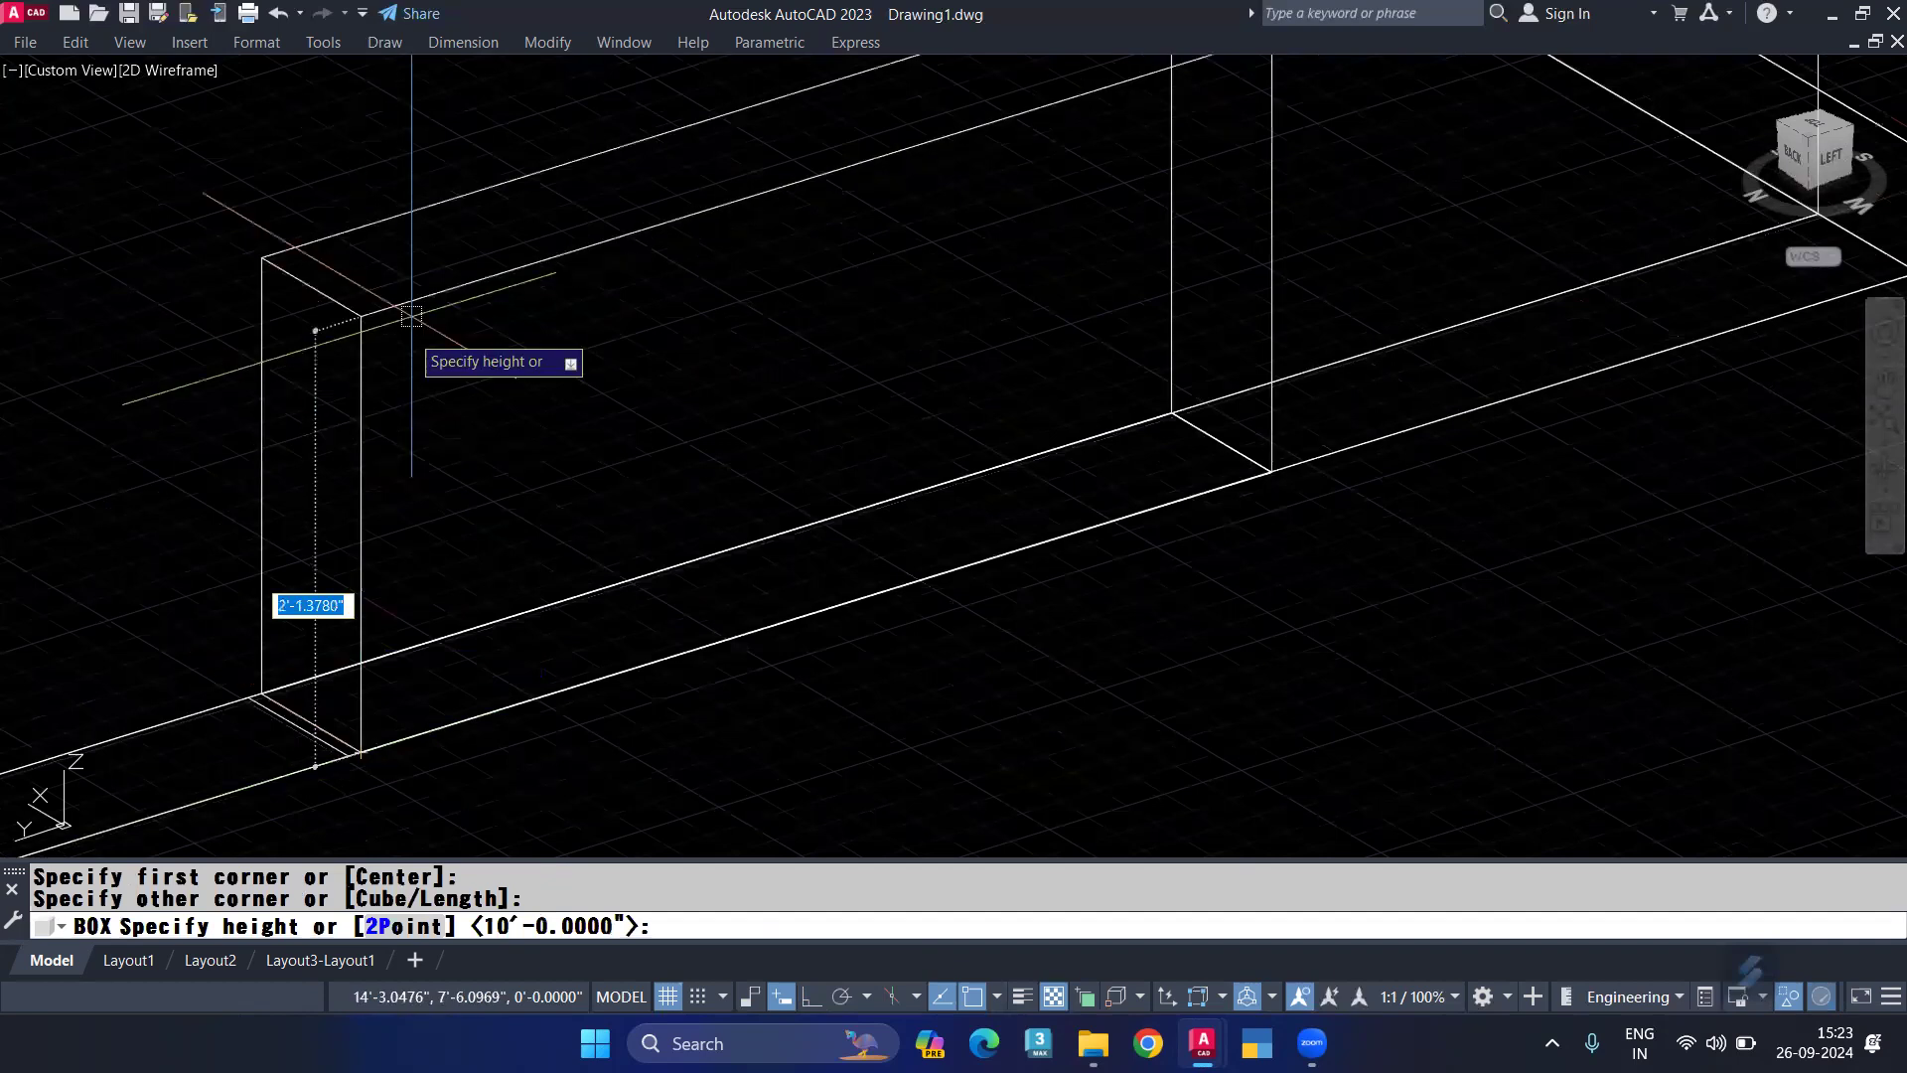
{"action": "type", "text": "4'"}
{"action": "key", "text": "Return"}
{"action": "middle_click_drag", "start_coordinate": [650, 510], "coordinate": [461, 410]}
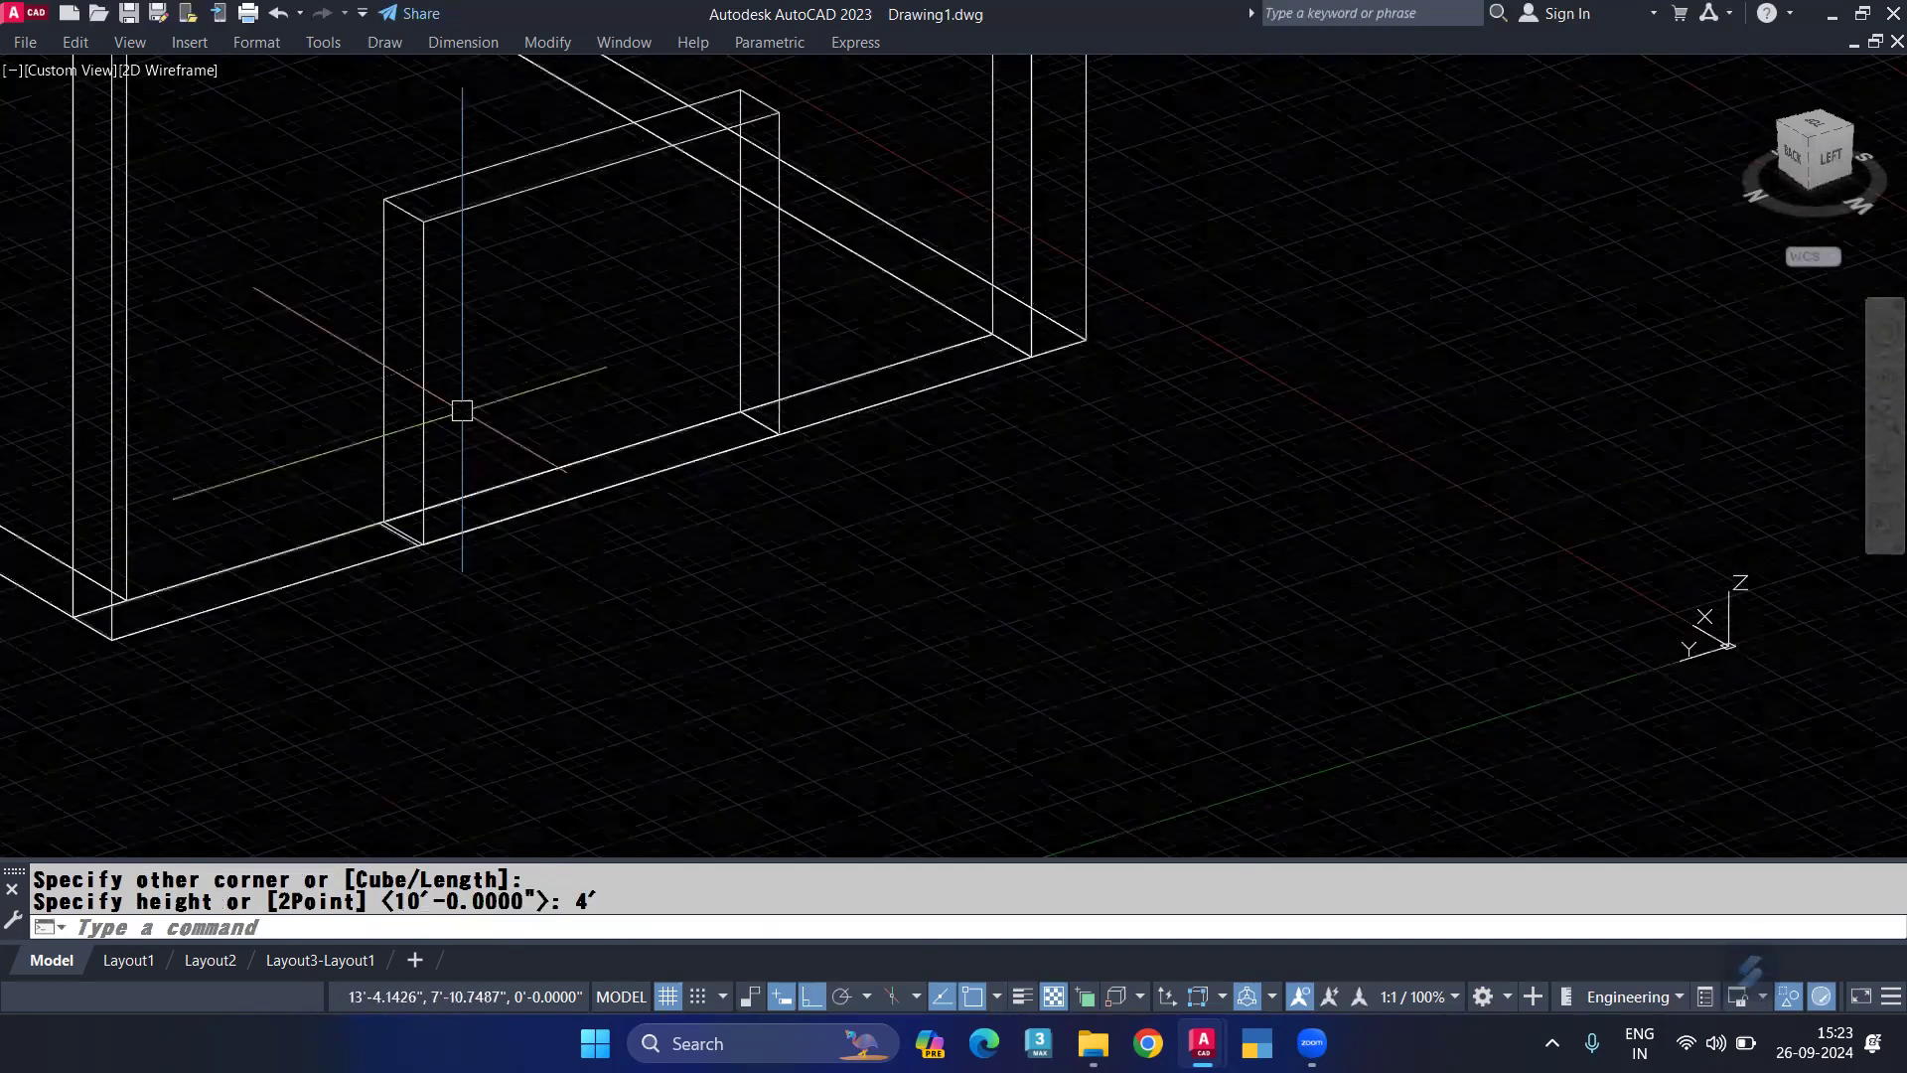
{"action": "scroll", "coordinate": [462, 410], "scroll_direction": "down", "scroll_amount": 2}
{"action": "left_click", "coordinate": [397, 556]}
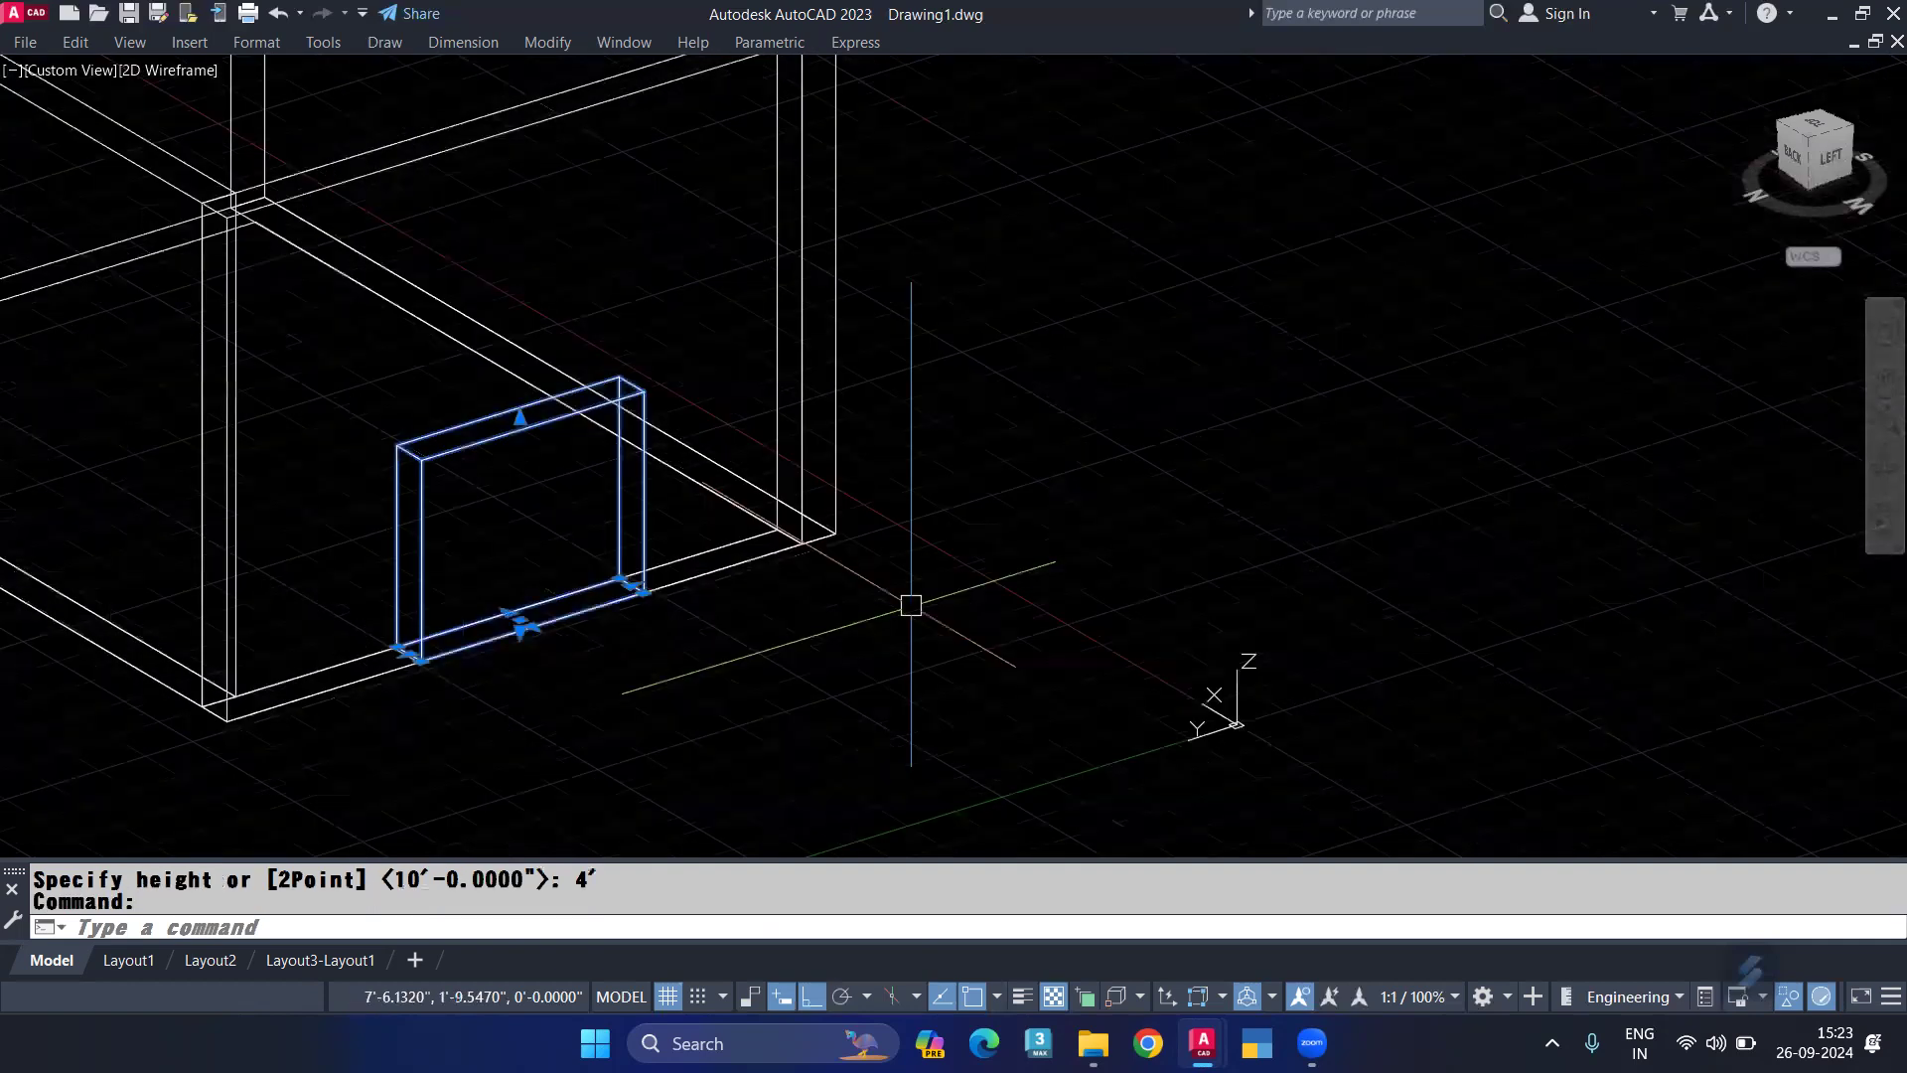
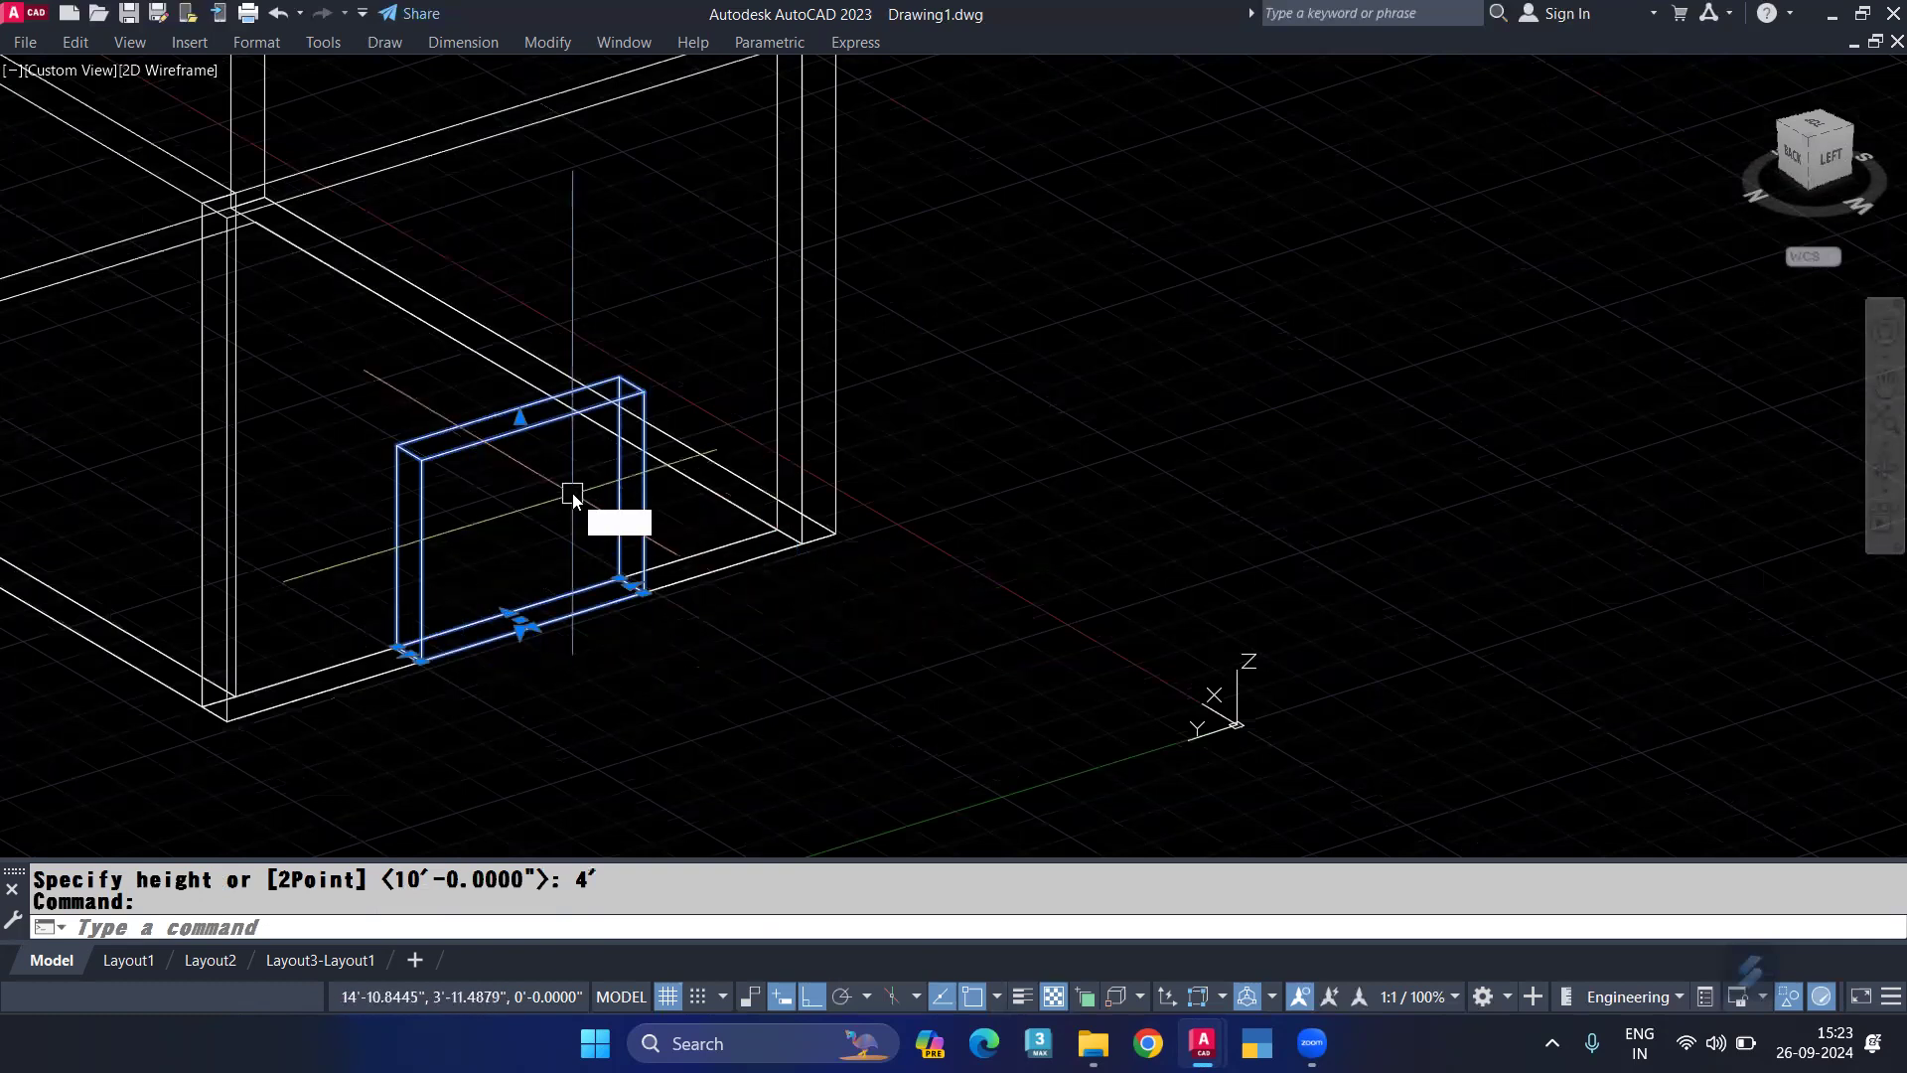
Step: Move the window box from its corner to a new point, then orbit to check its placement
{"action": "key", "text": "ctrl+n"}
{"action": "key", "text": "Escape"}
{"action": "key", "text": "Escape"}
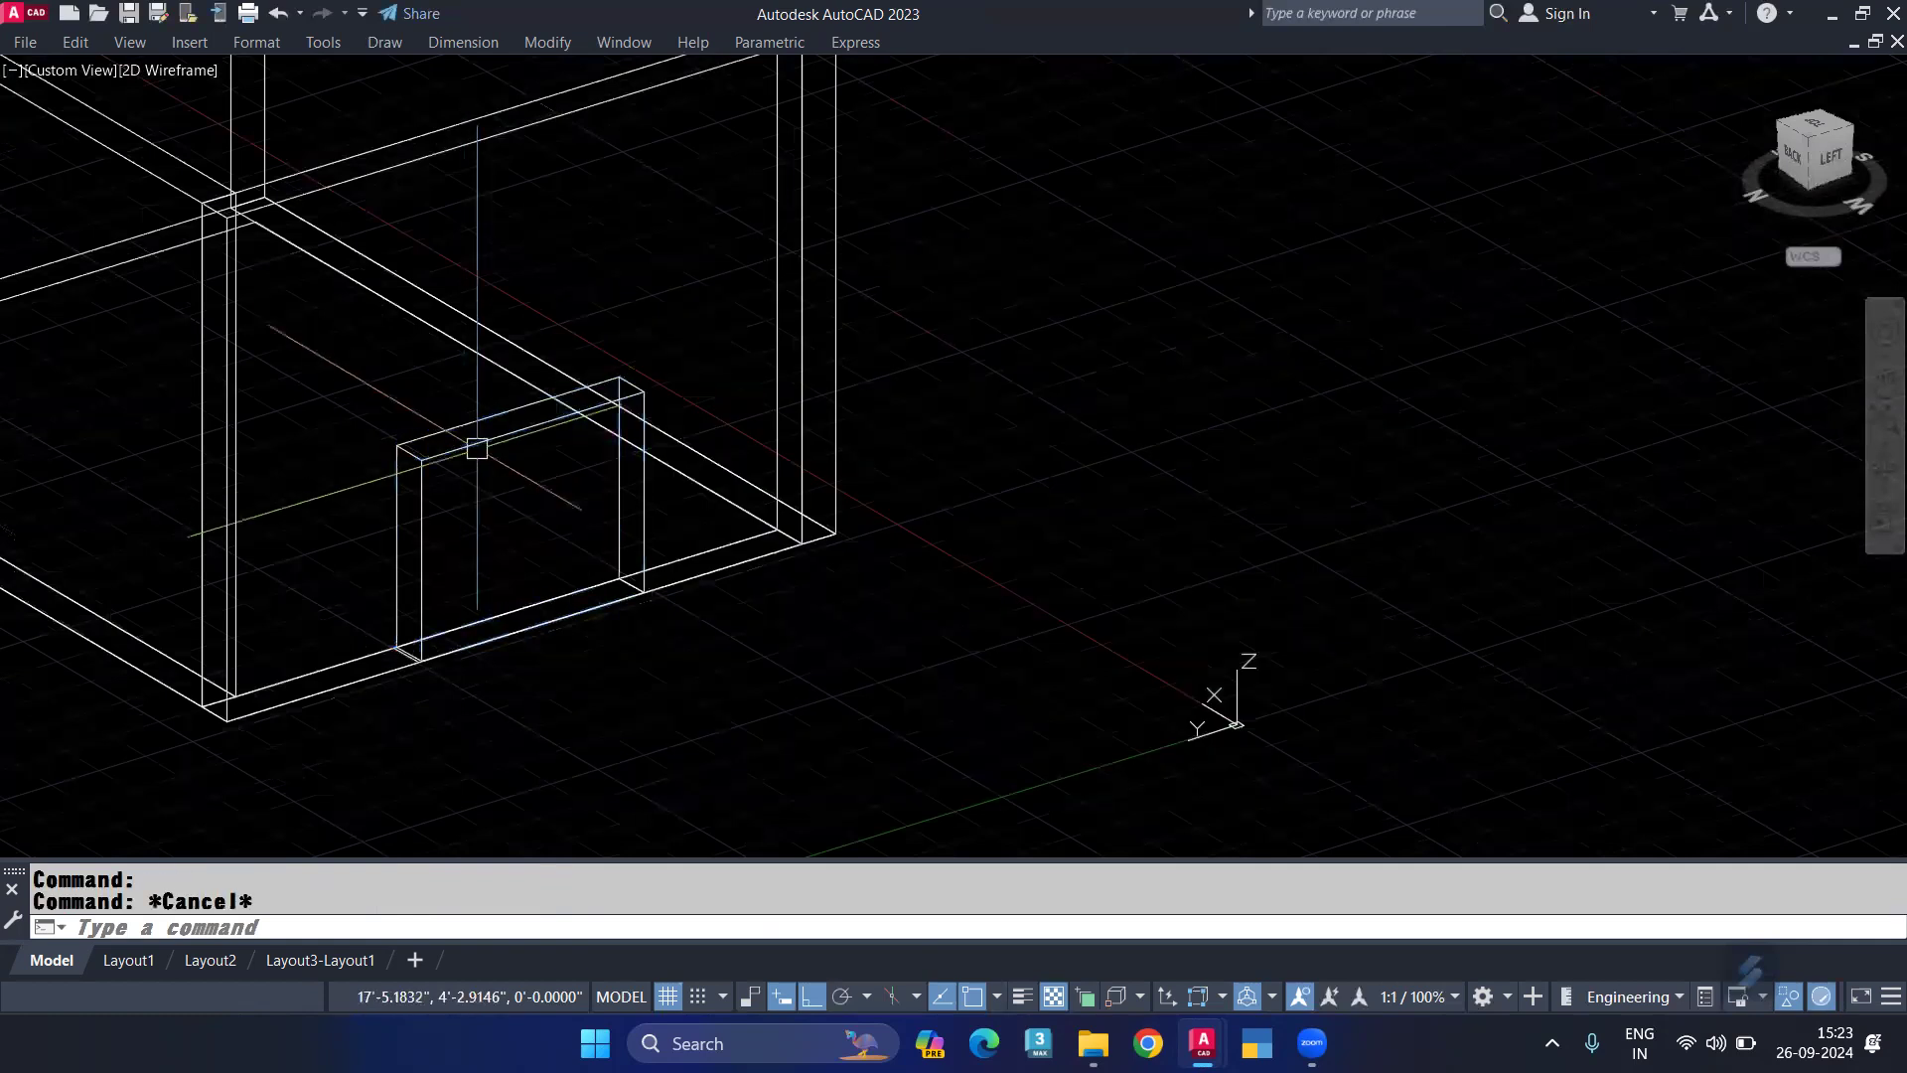
{"action": "left_click", "coordinate": [494, 452]}
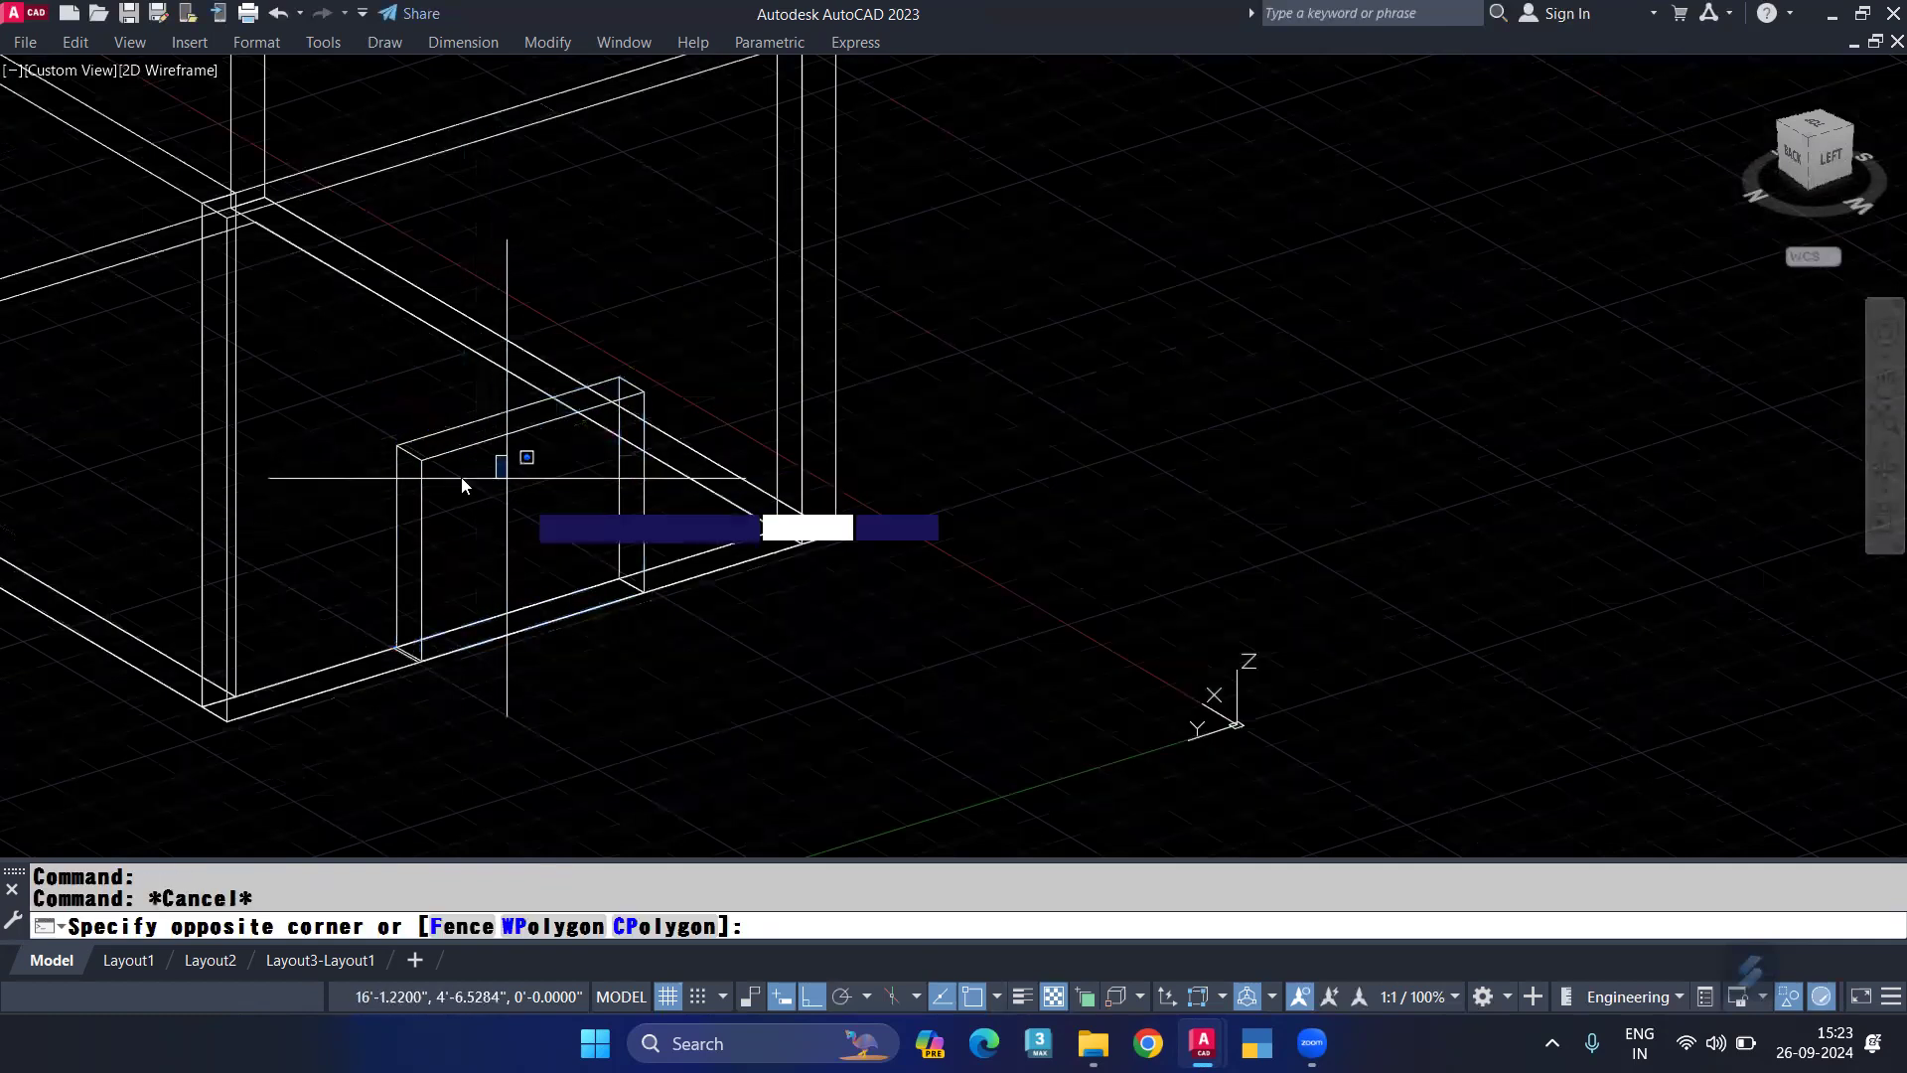
{"action": "left_click", "coordinate": [420, 439]}
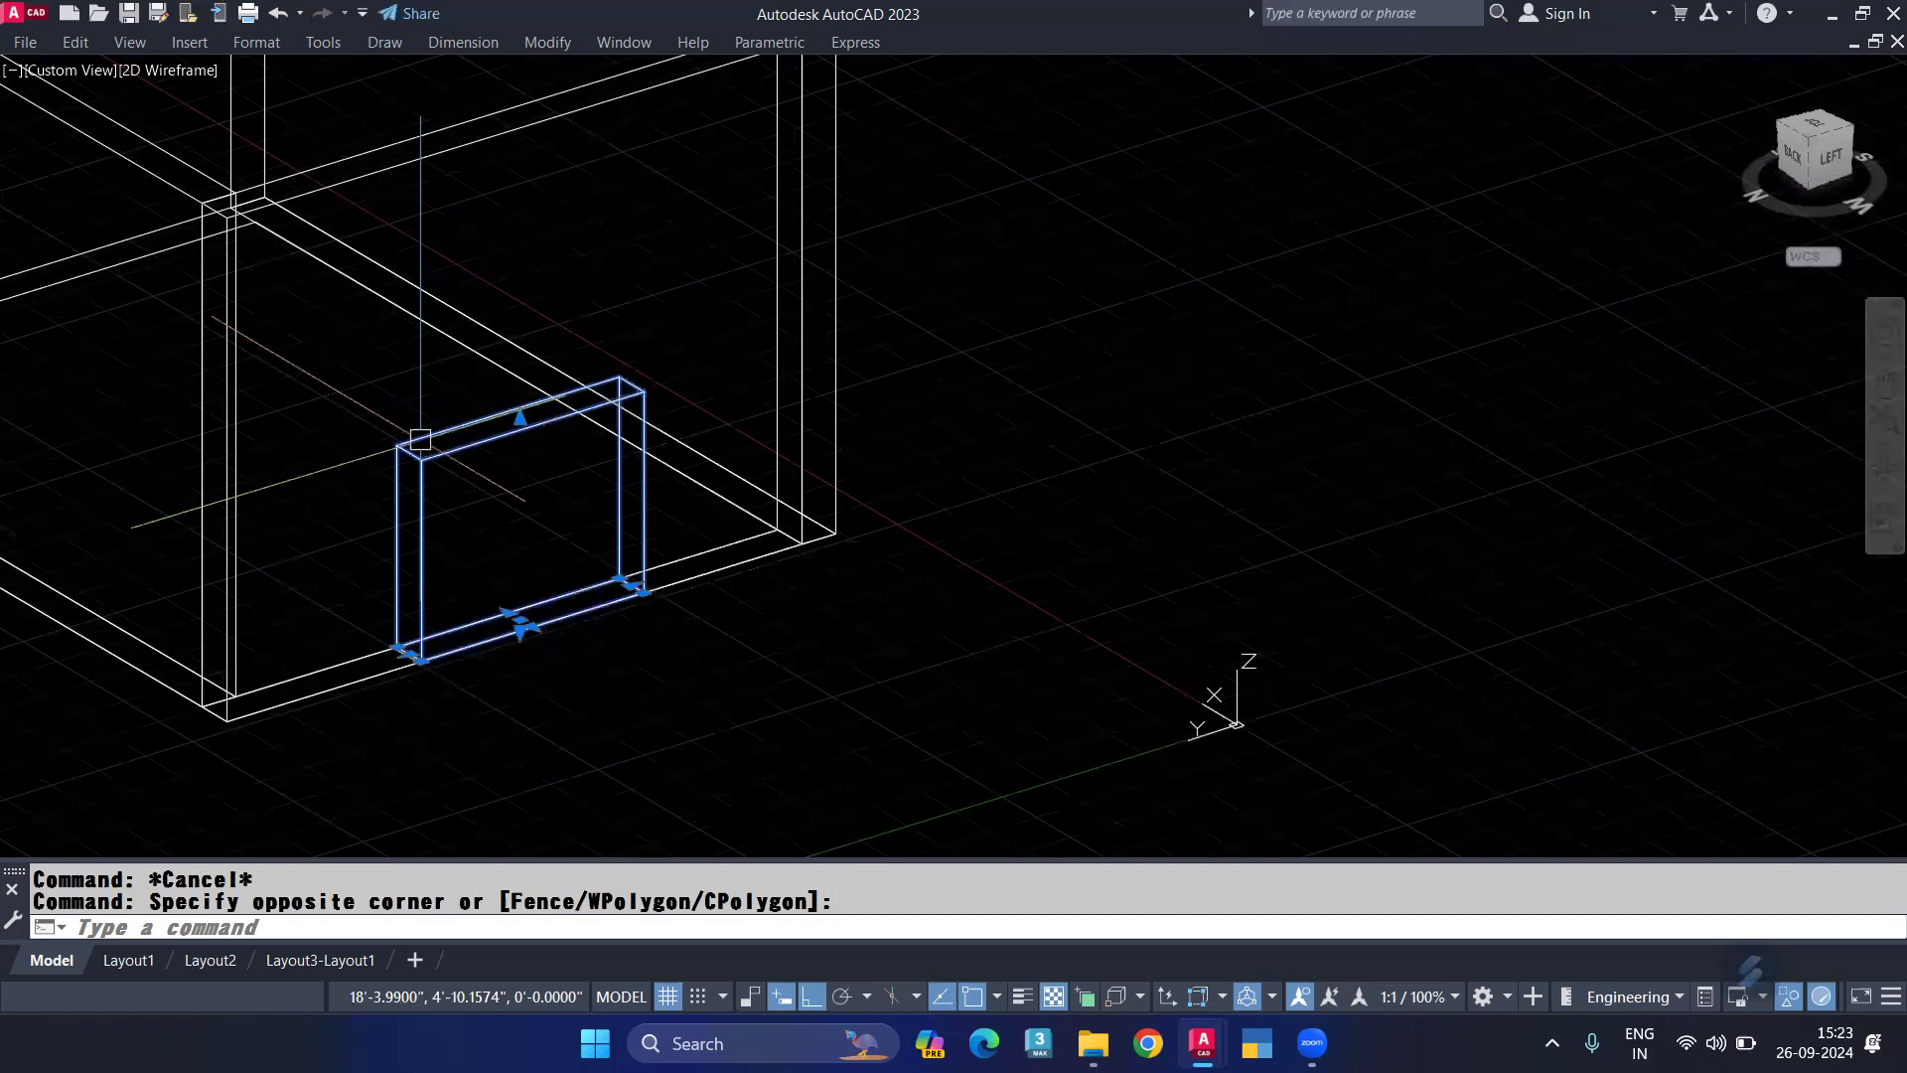
{"action": "type", "text": "m"}
{"action": "key", "text": "Return"}
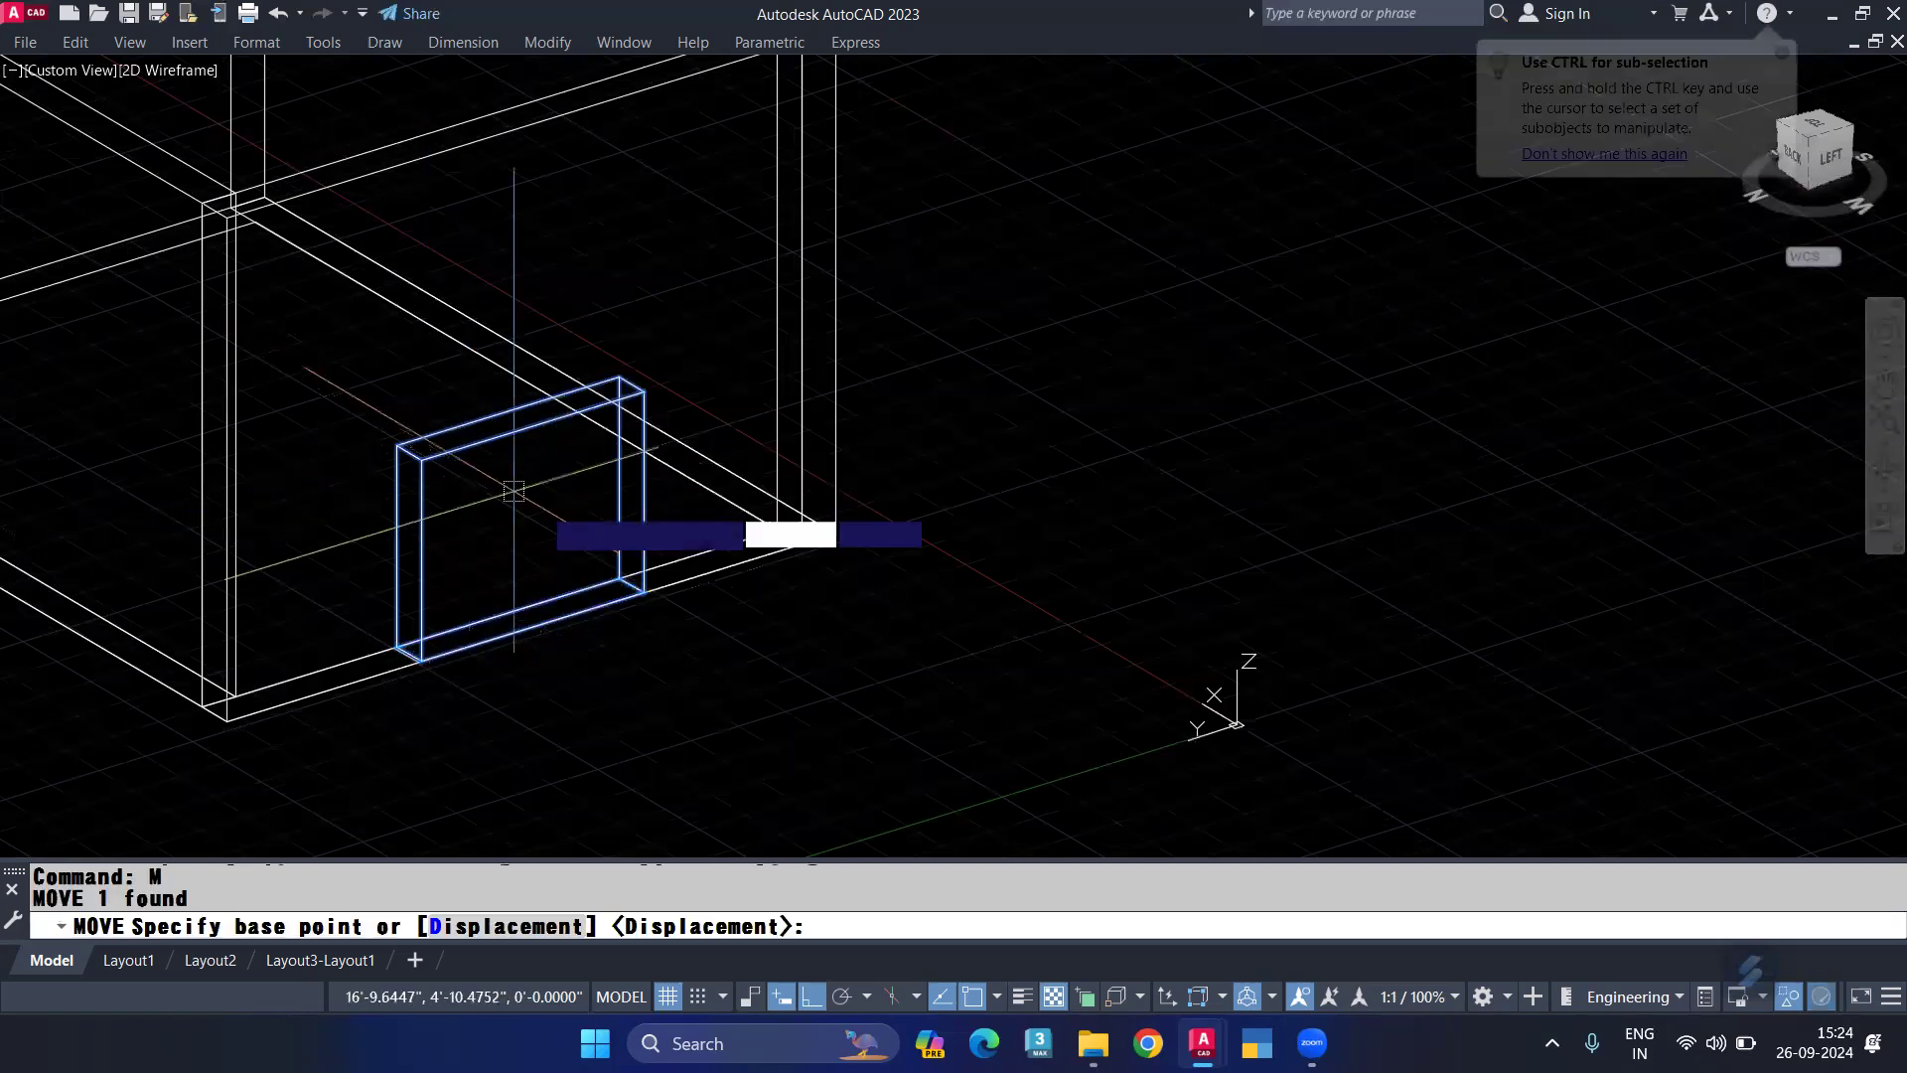
{"action": "scroll", "coordinate": [644, 594], "scroll_direction": "up", "scroll_amount": 2}
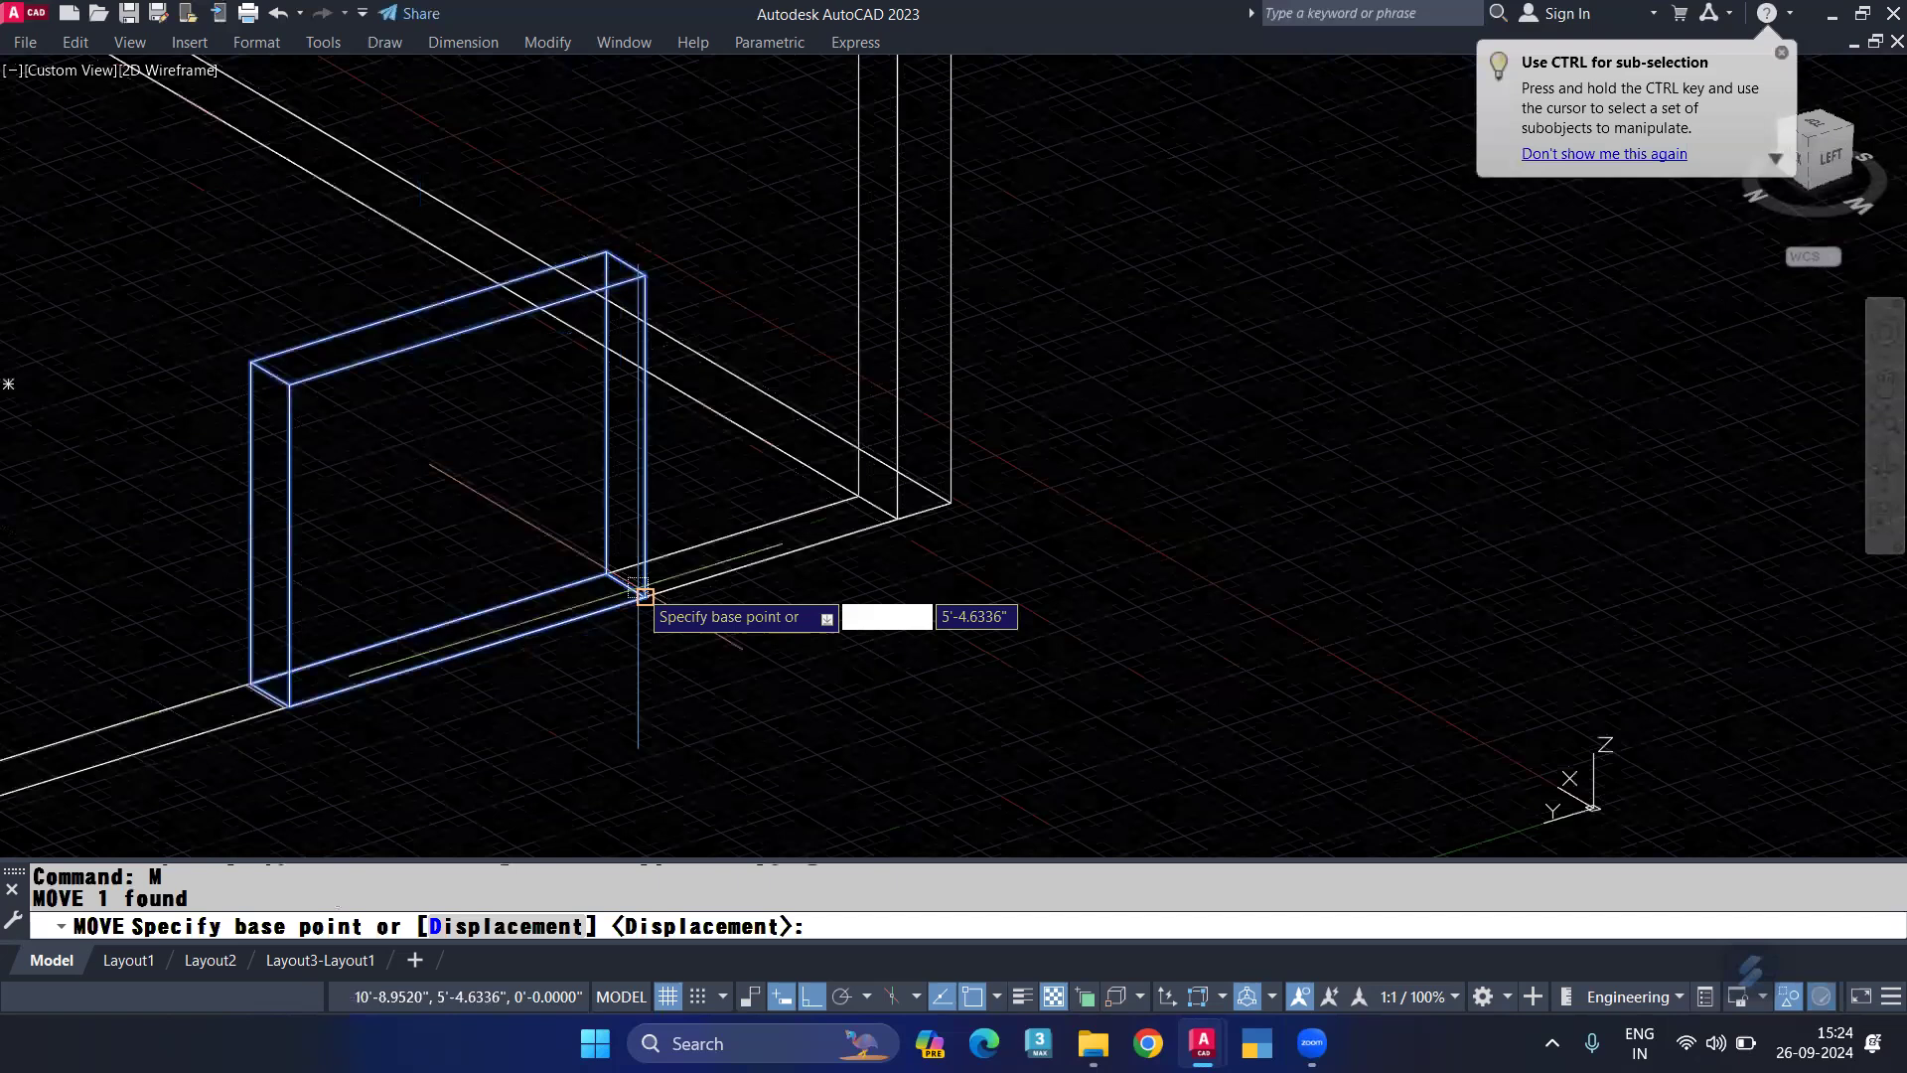
{"action": "left_click", "coordinate": [644, 594]}
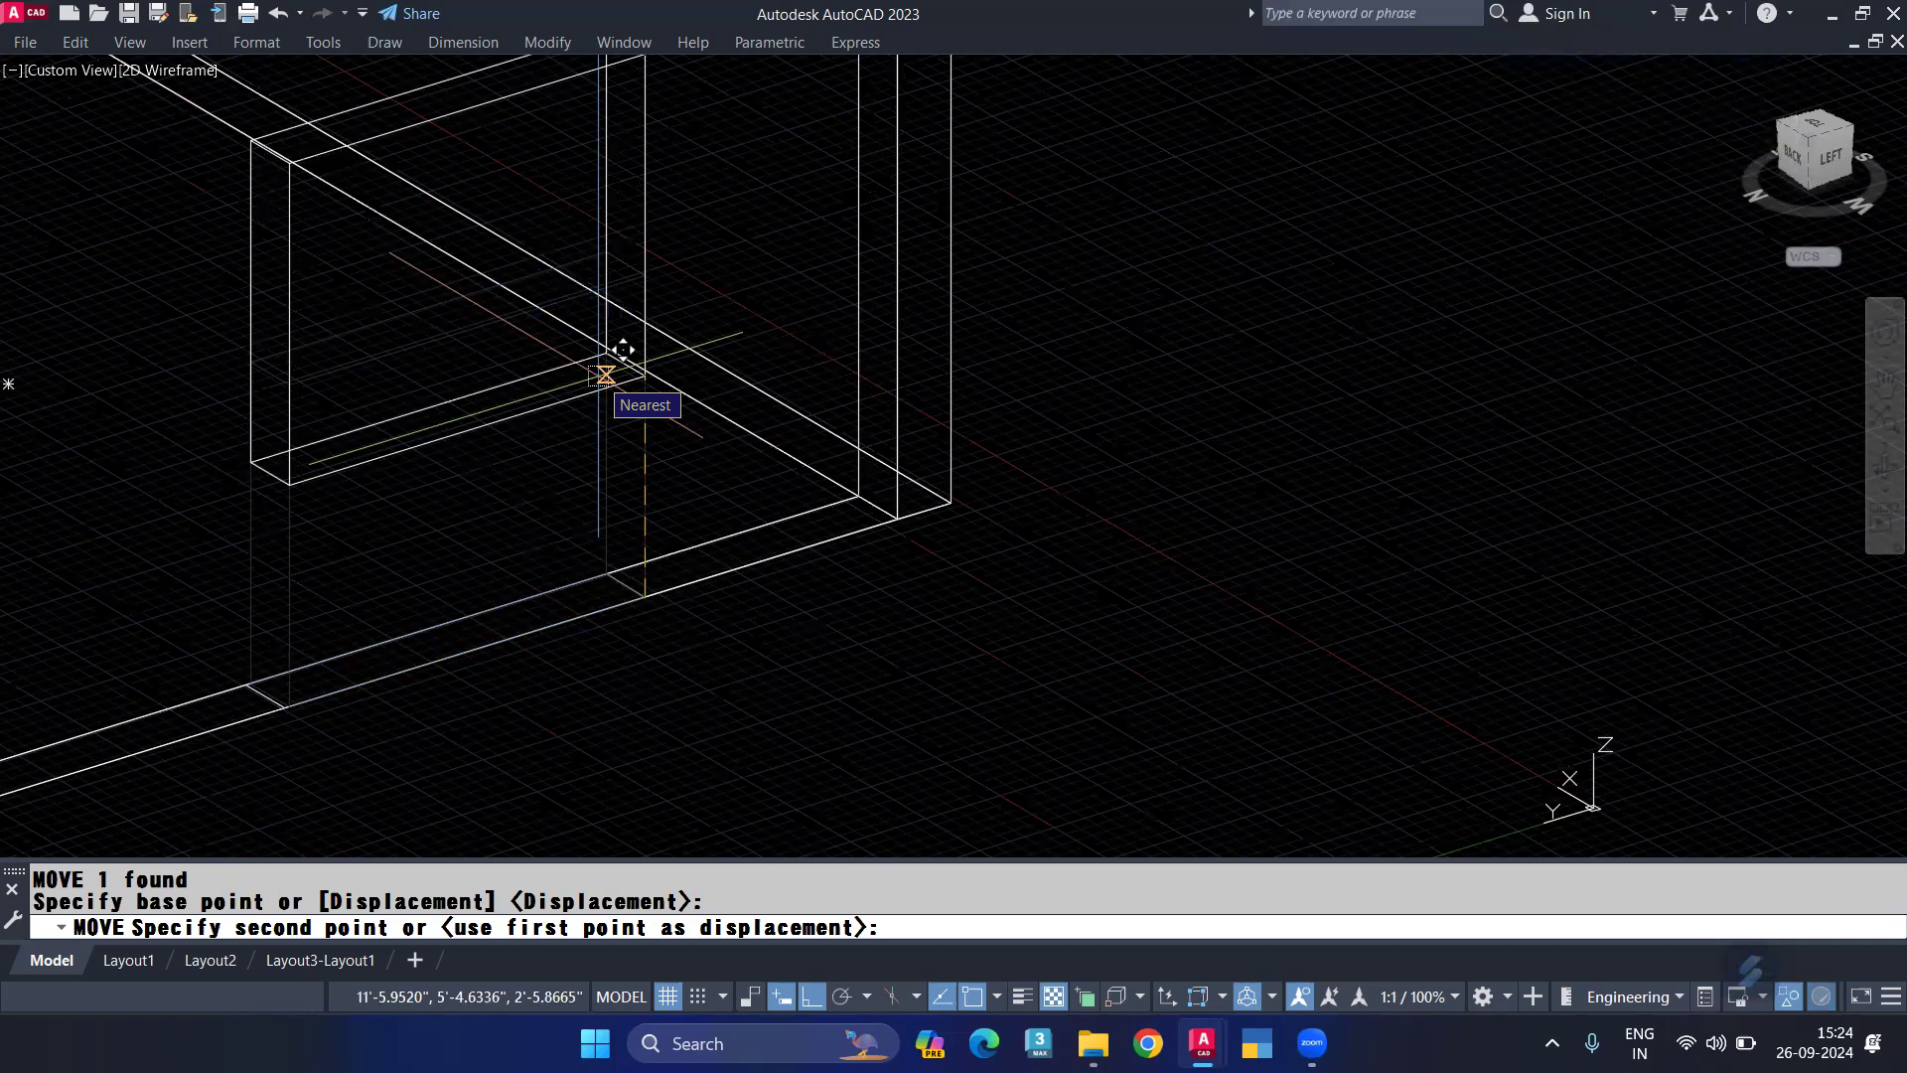
{"action": "left_click", "coordinate": [605, 376]}
{"action": "mouse_move", "coordinate": [526, 575]}
{"action": "middle_mouse_down", "text": "shift"}
{"action": "mouse_move", "coordinate": [328, 487]}
{"action": "mouse_move", "coordinate": [330, 441]}
{"action": "middle_mouse_up", "text": "shift"}
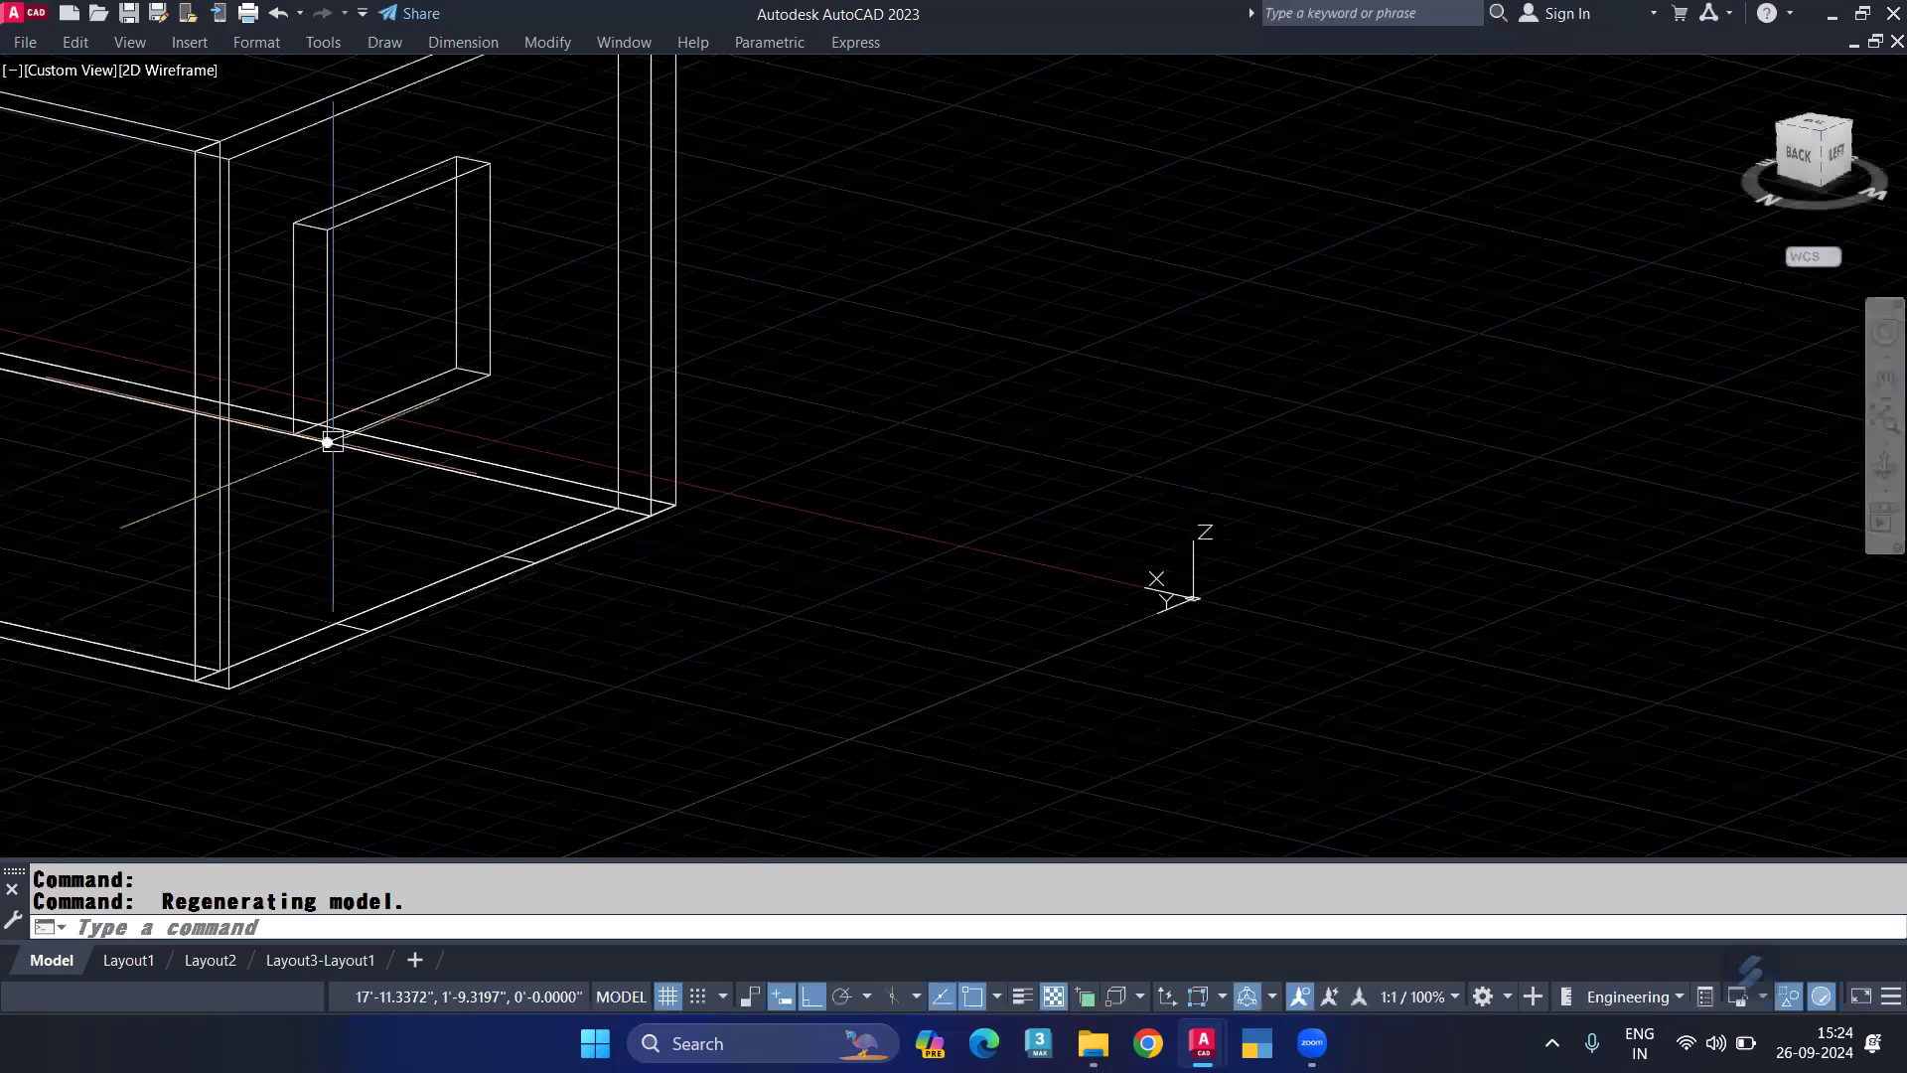
Step: Undo the misplaced move and raise the window box 42 inches from its bottom corner
{"action": "key", "text": "ctrl+z"}
{"action": "key", "text": "ctrl+z"}
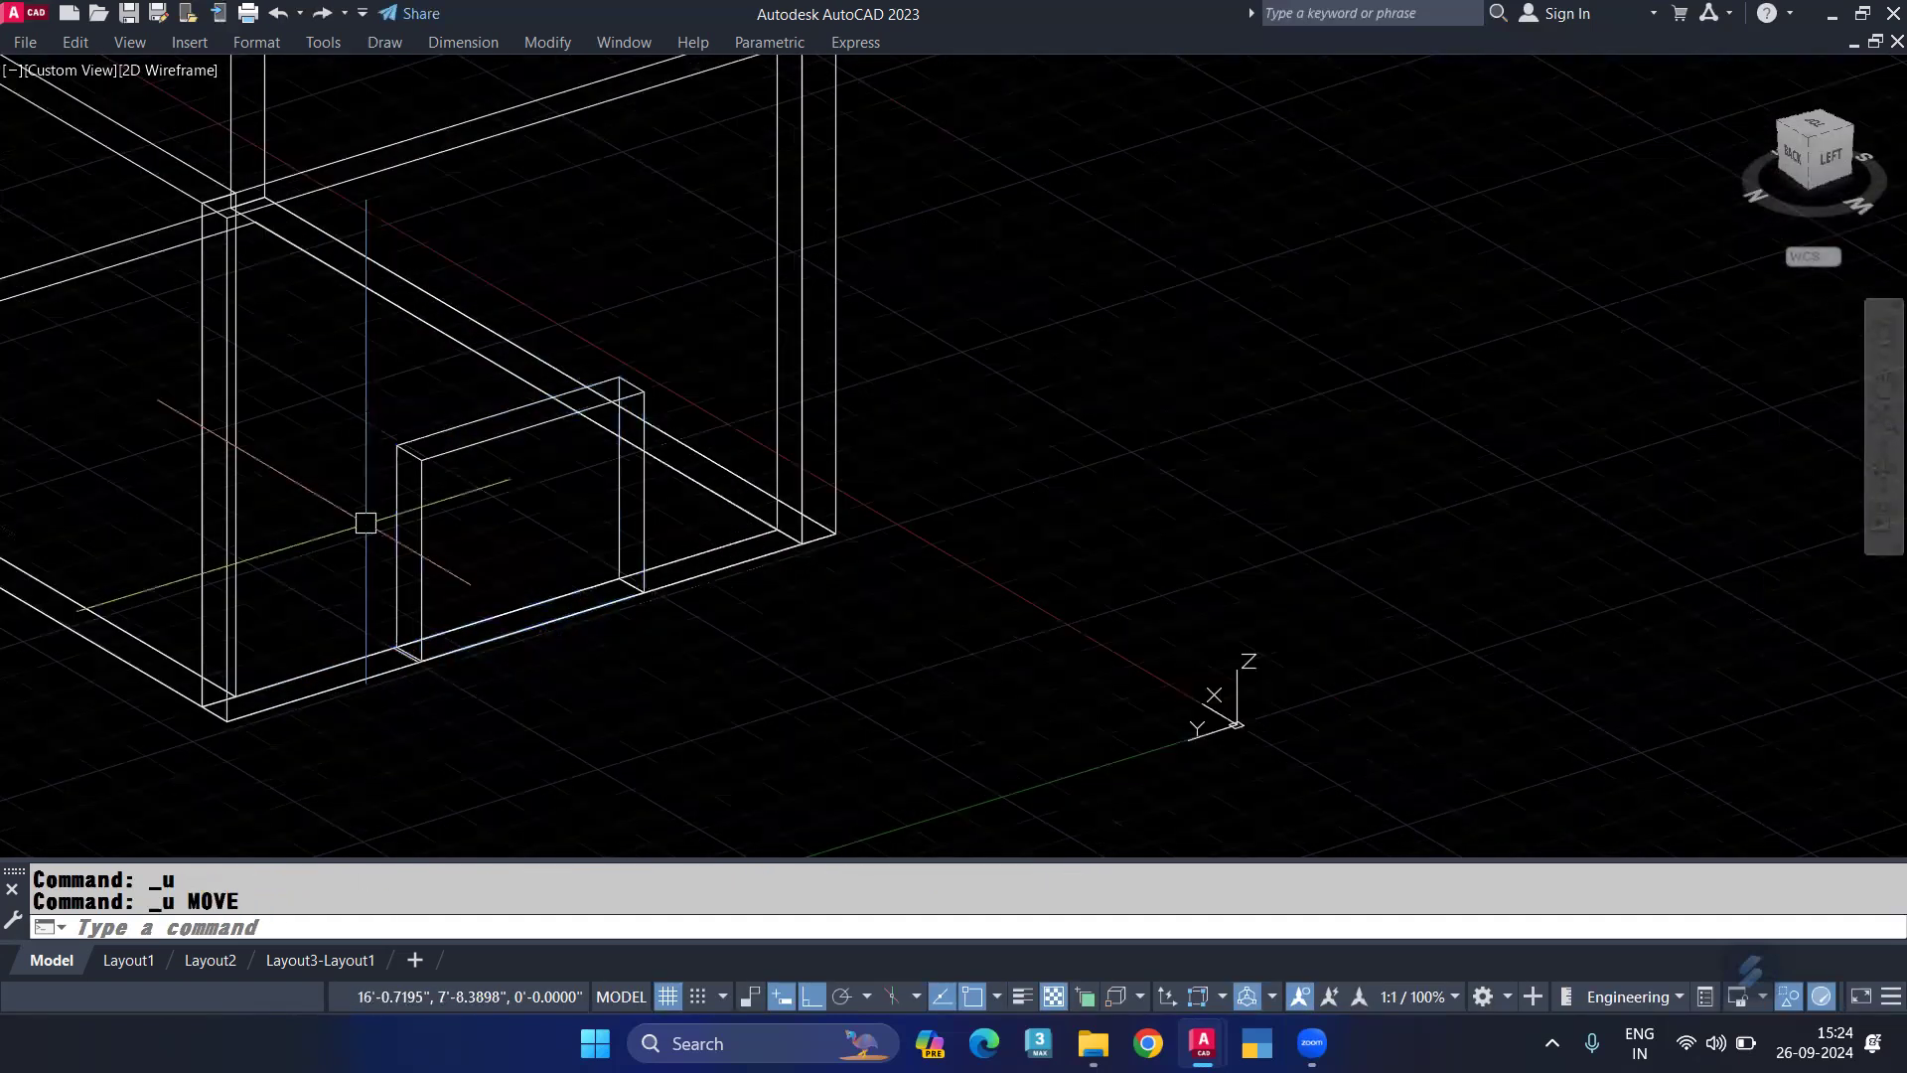
{"action": "left_click", "coordinate": [419, 580]}
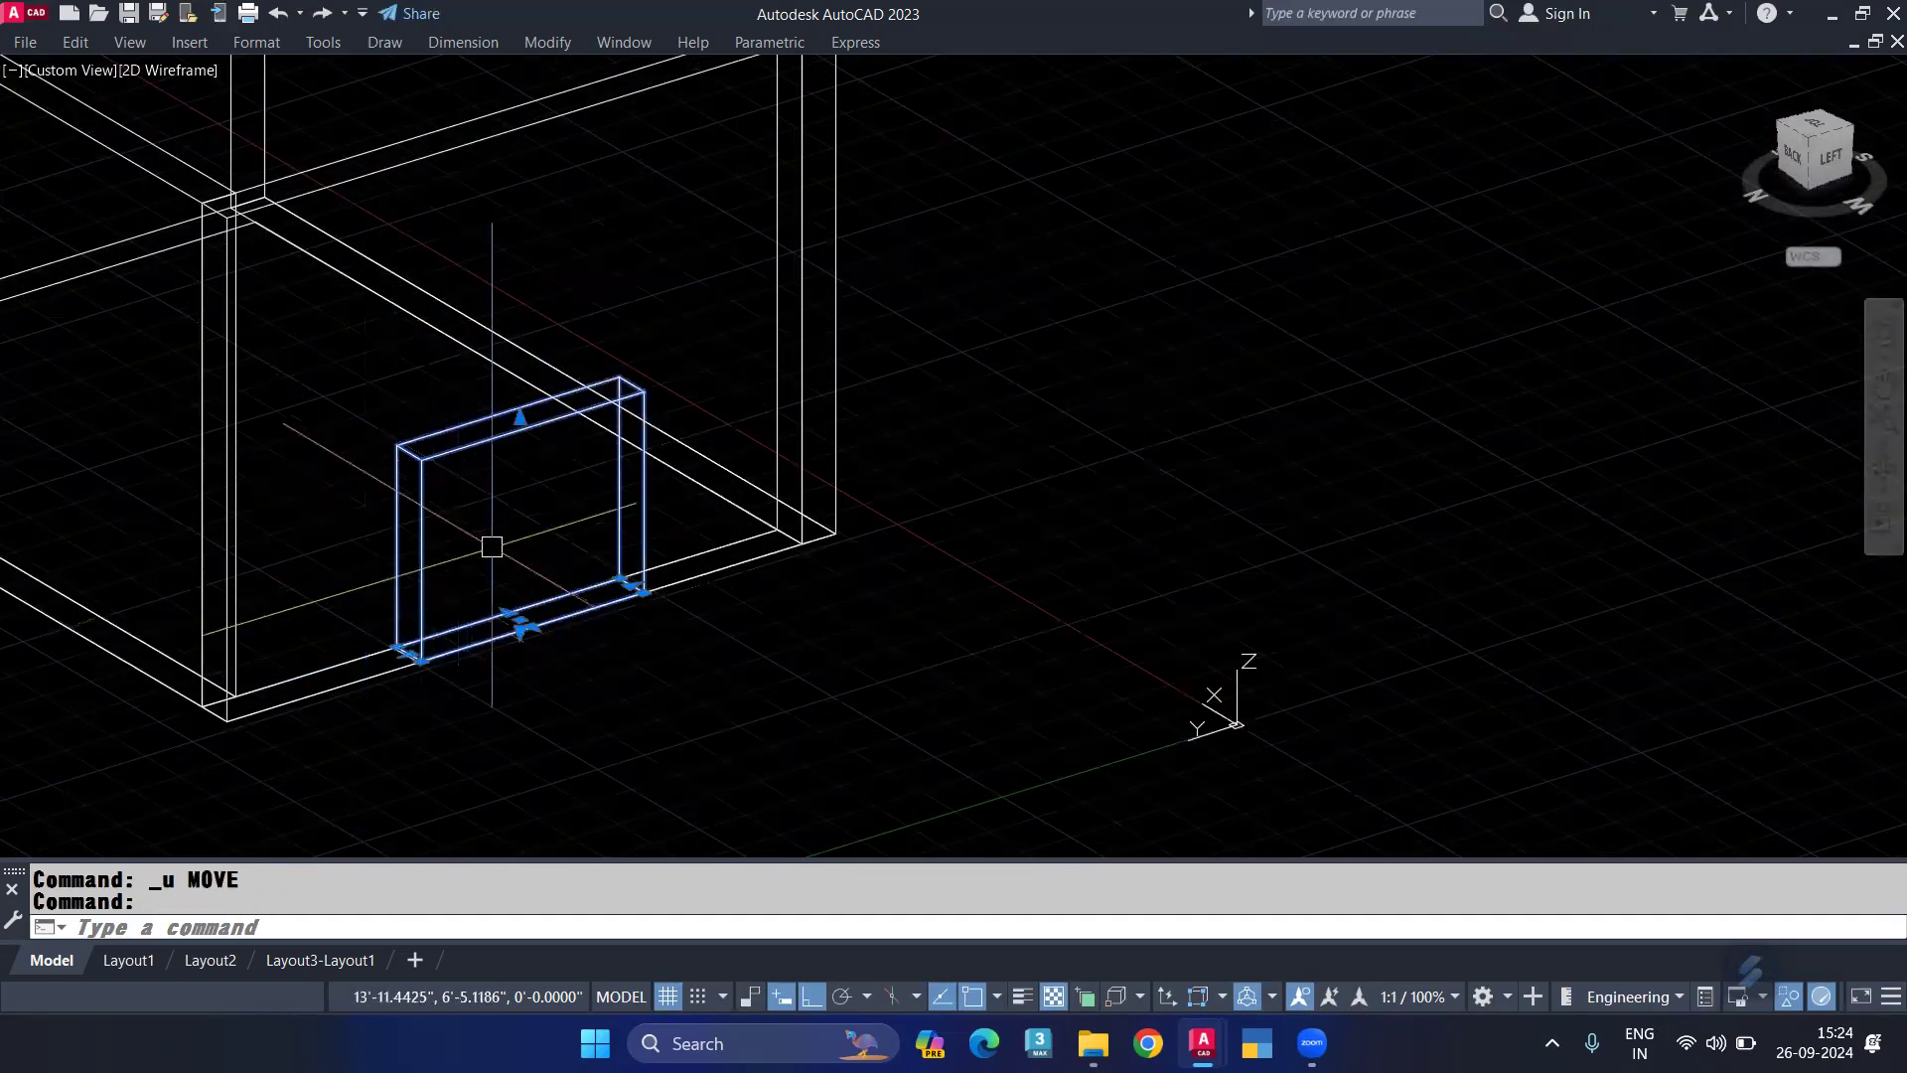
{"action": "type", "text": "m"}
{"action": "key", "text": "Return"}
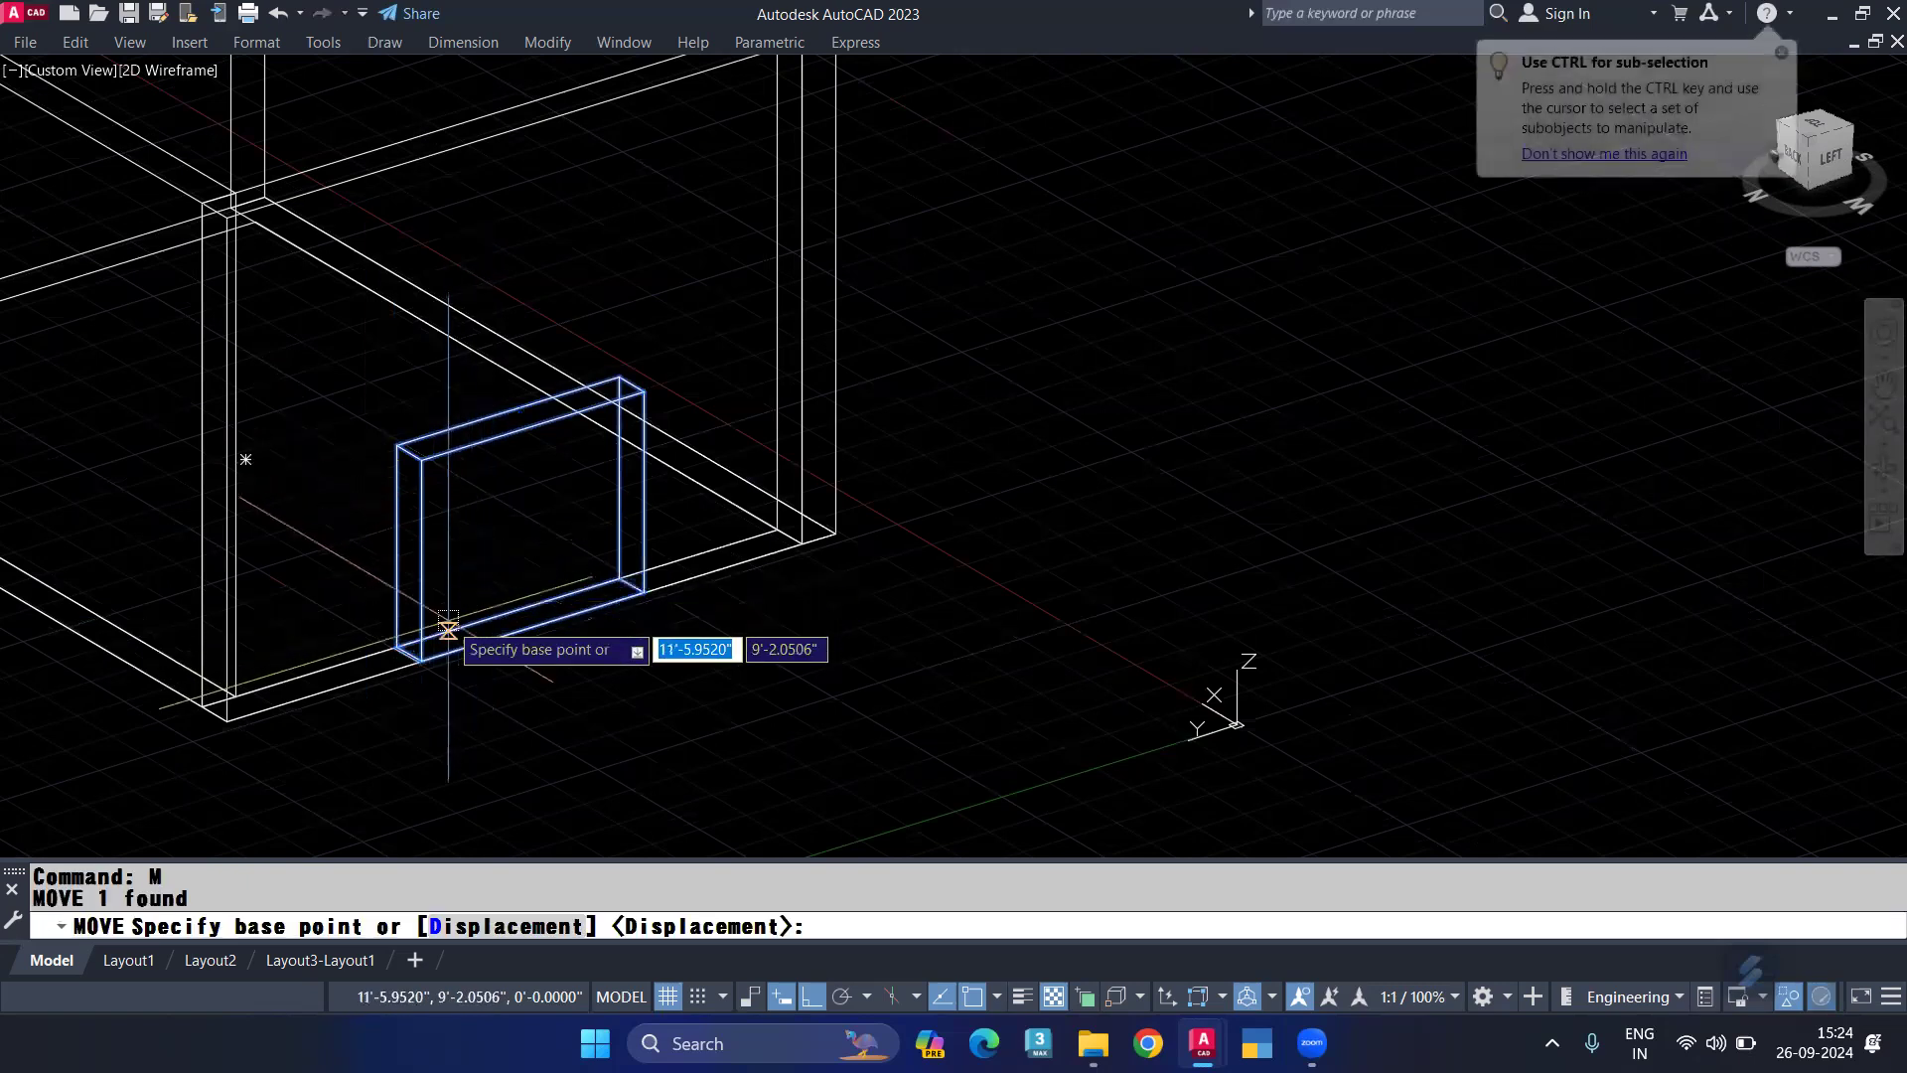
{"action": "scroll", "coordinate": [422, 661], "scroll_direction": "up", "scroll_amount": 5}
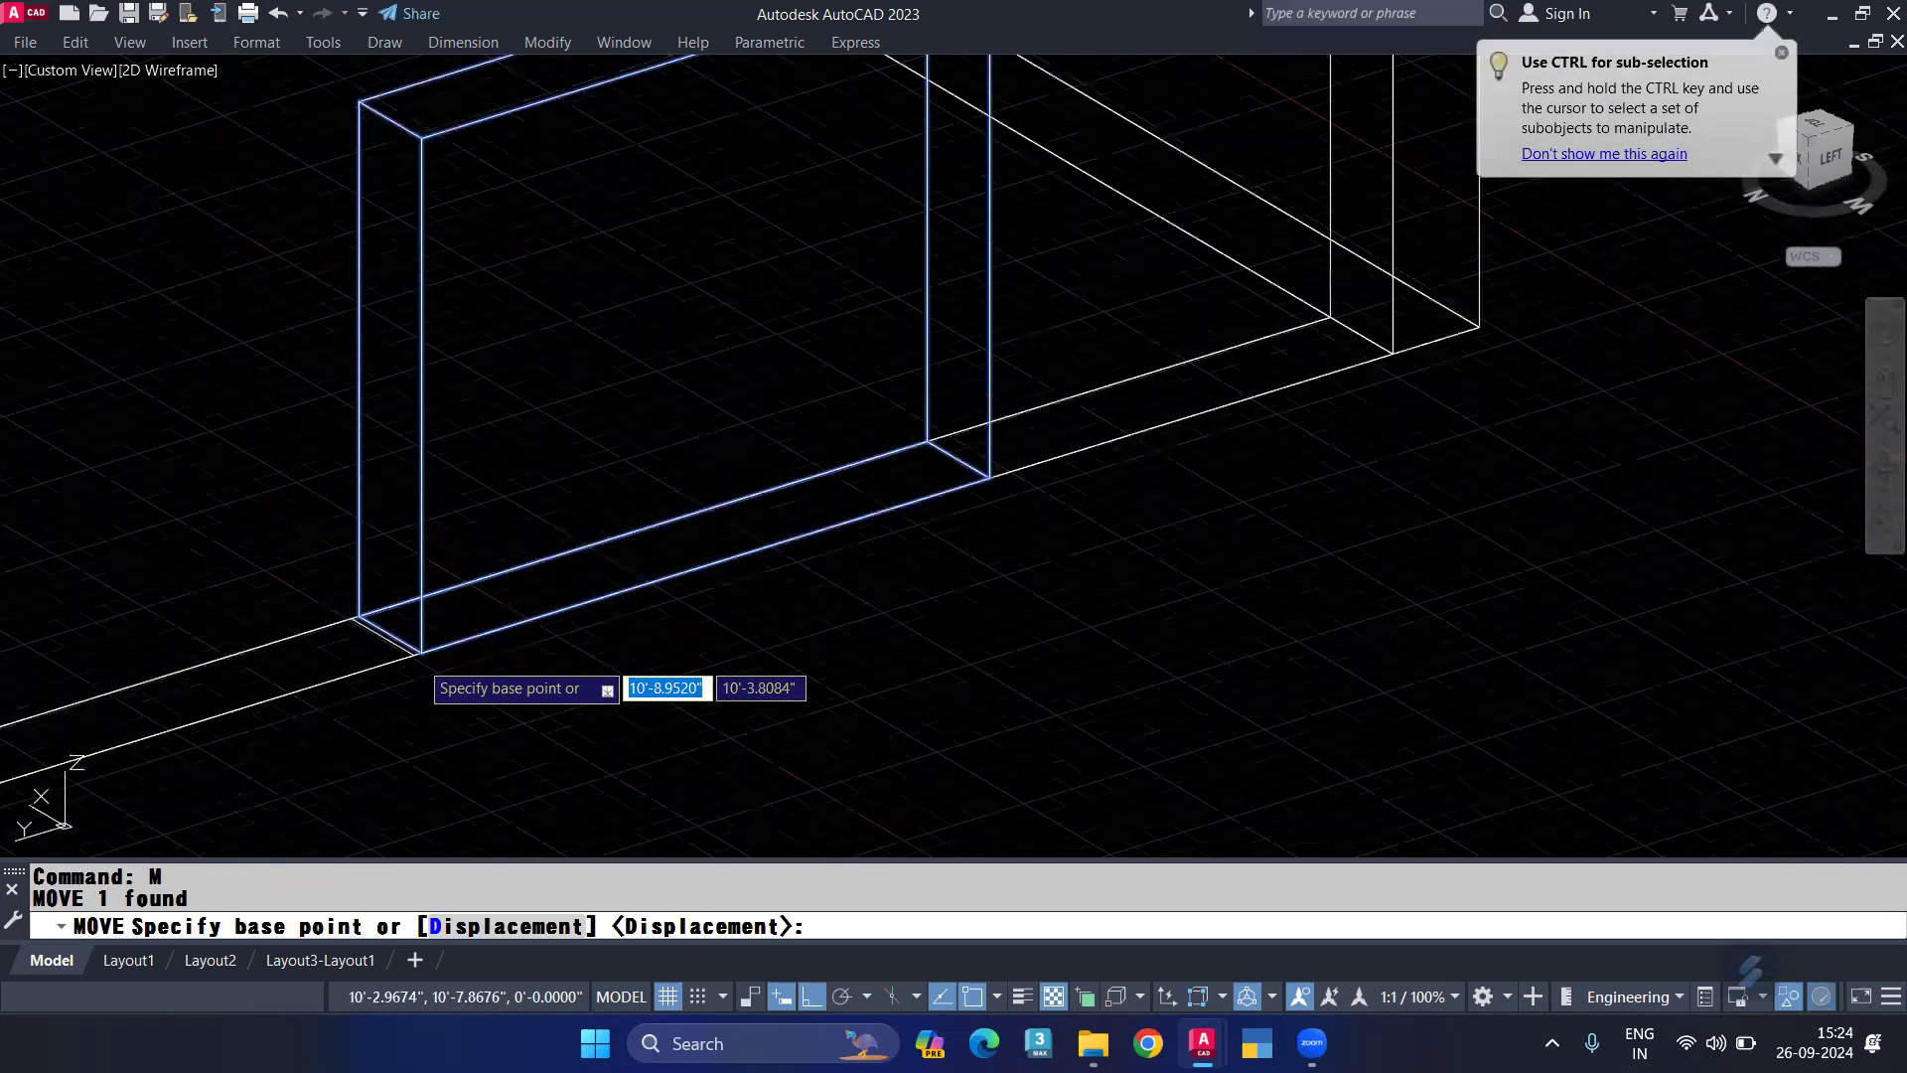
{"action": "scroll", "coordinate": [421, 653], "scroll_direction": "up", "scroll_amount": 3}
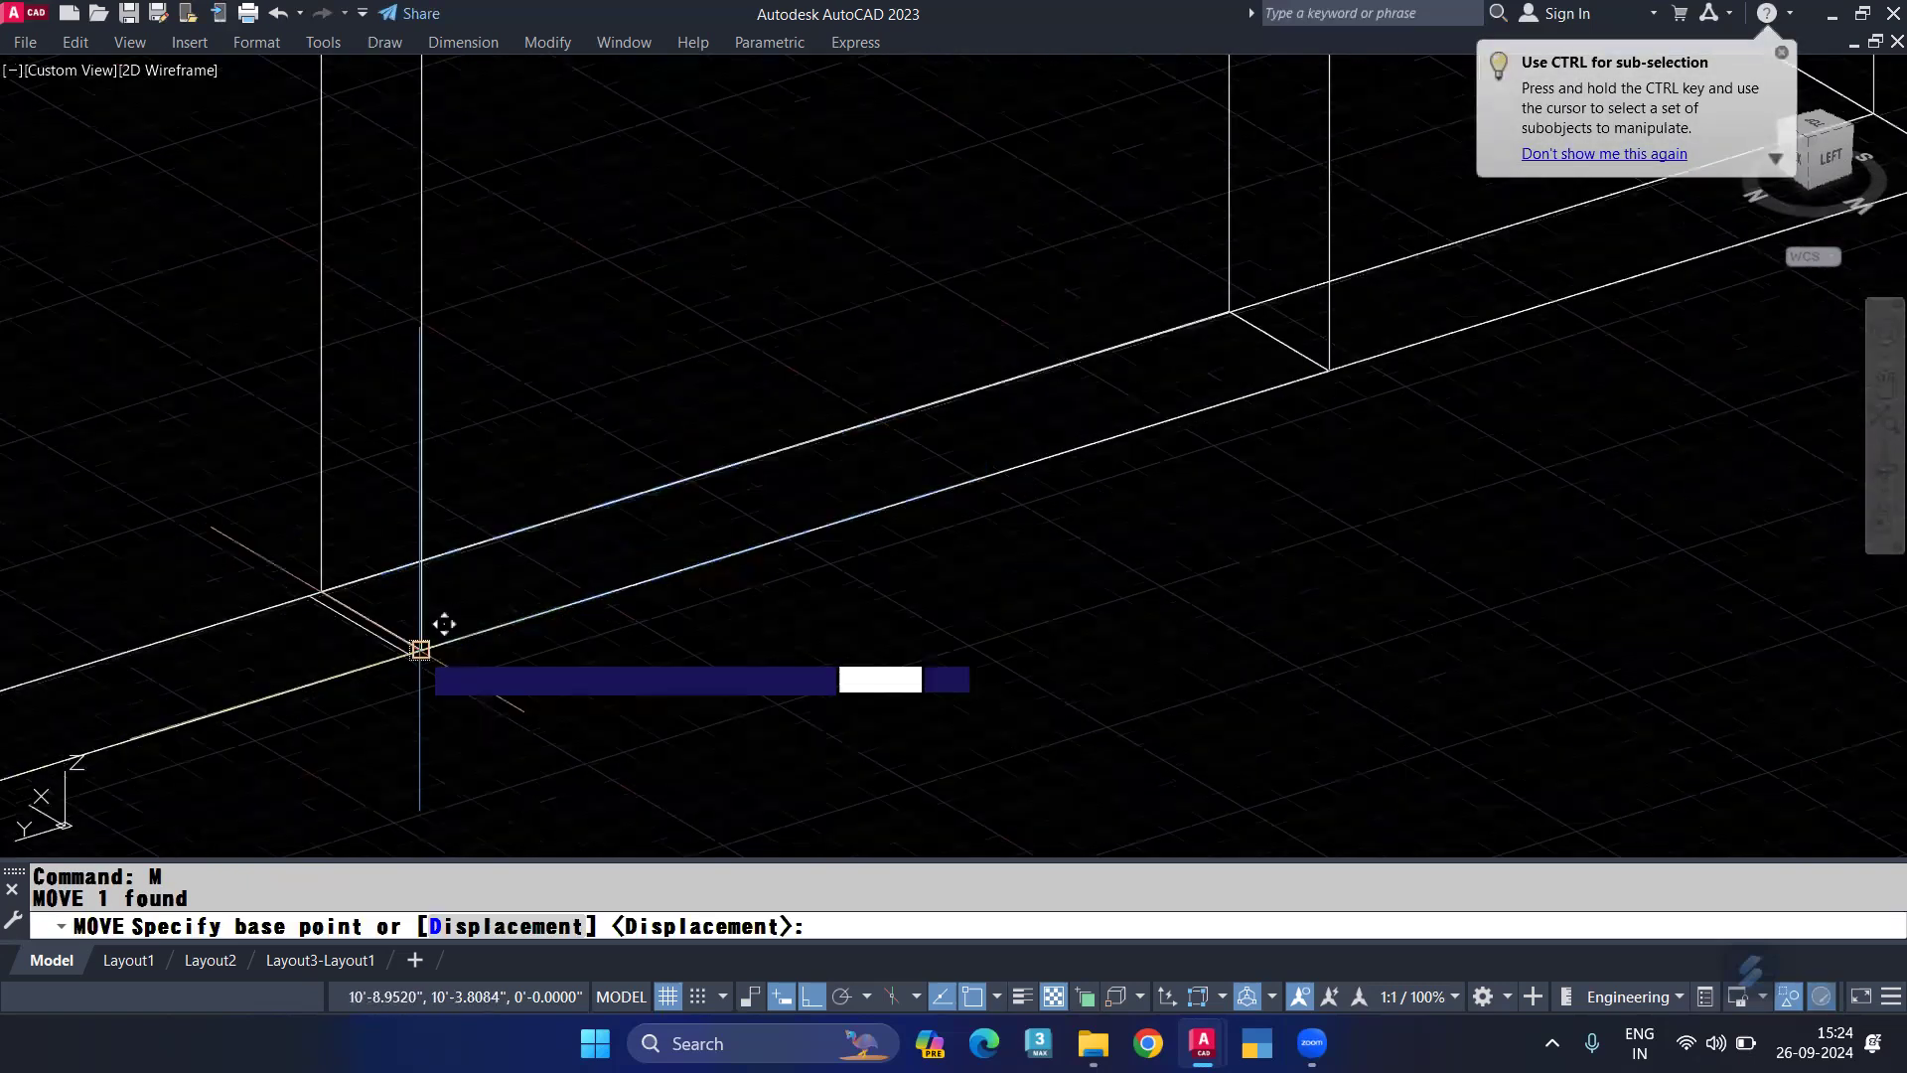
{"action": "left_click", "coordinate": [420, 650]}
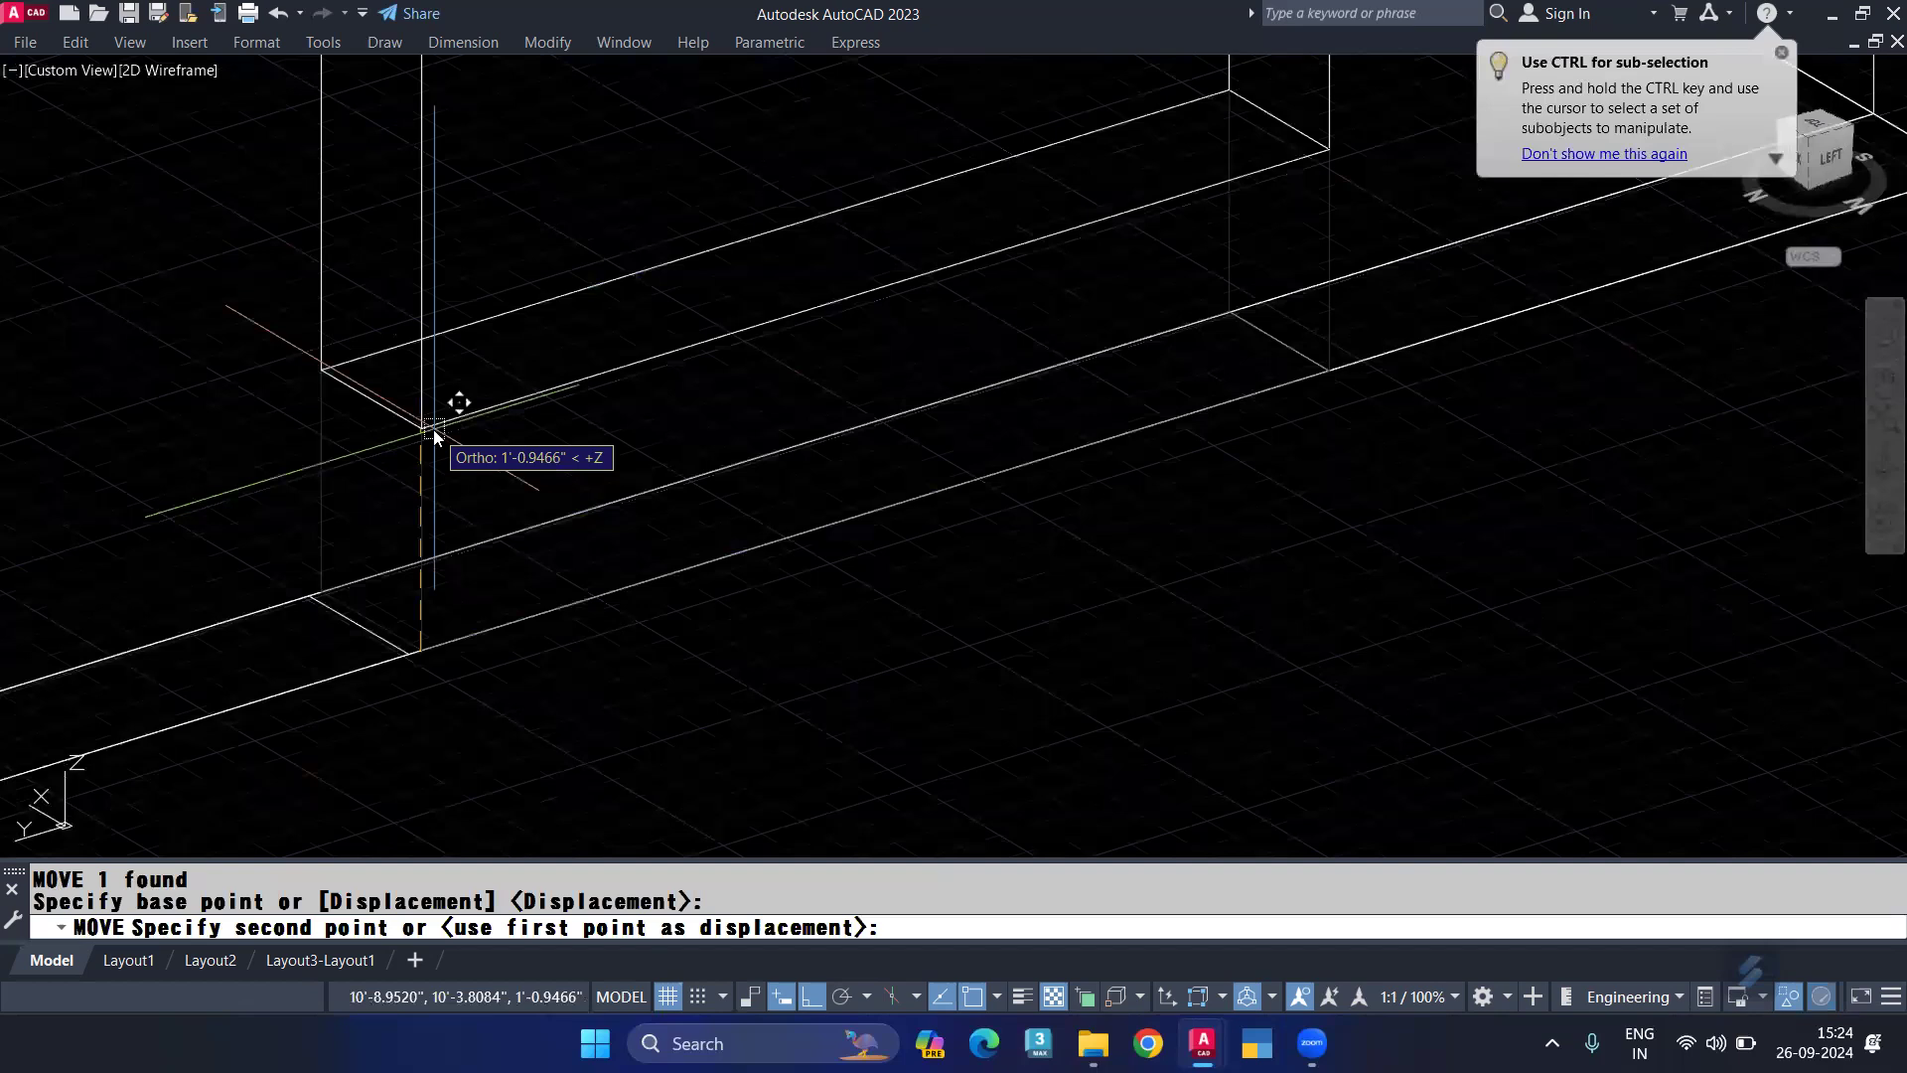
{"action": "type", "text": "42"}
{"action": "key", "text": "Return"}
{"action": "scroll", "coordinate": [434, 428], "scroll_direction": "down", "scroll_amount": 2}
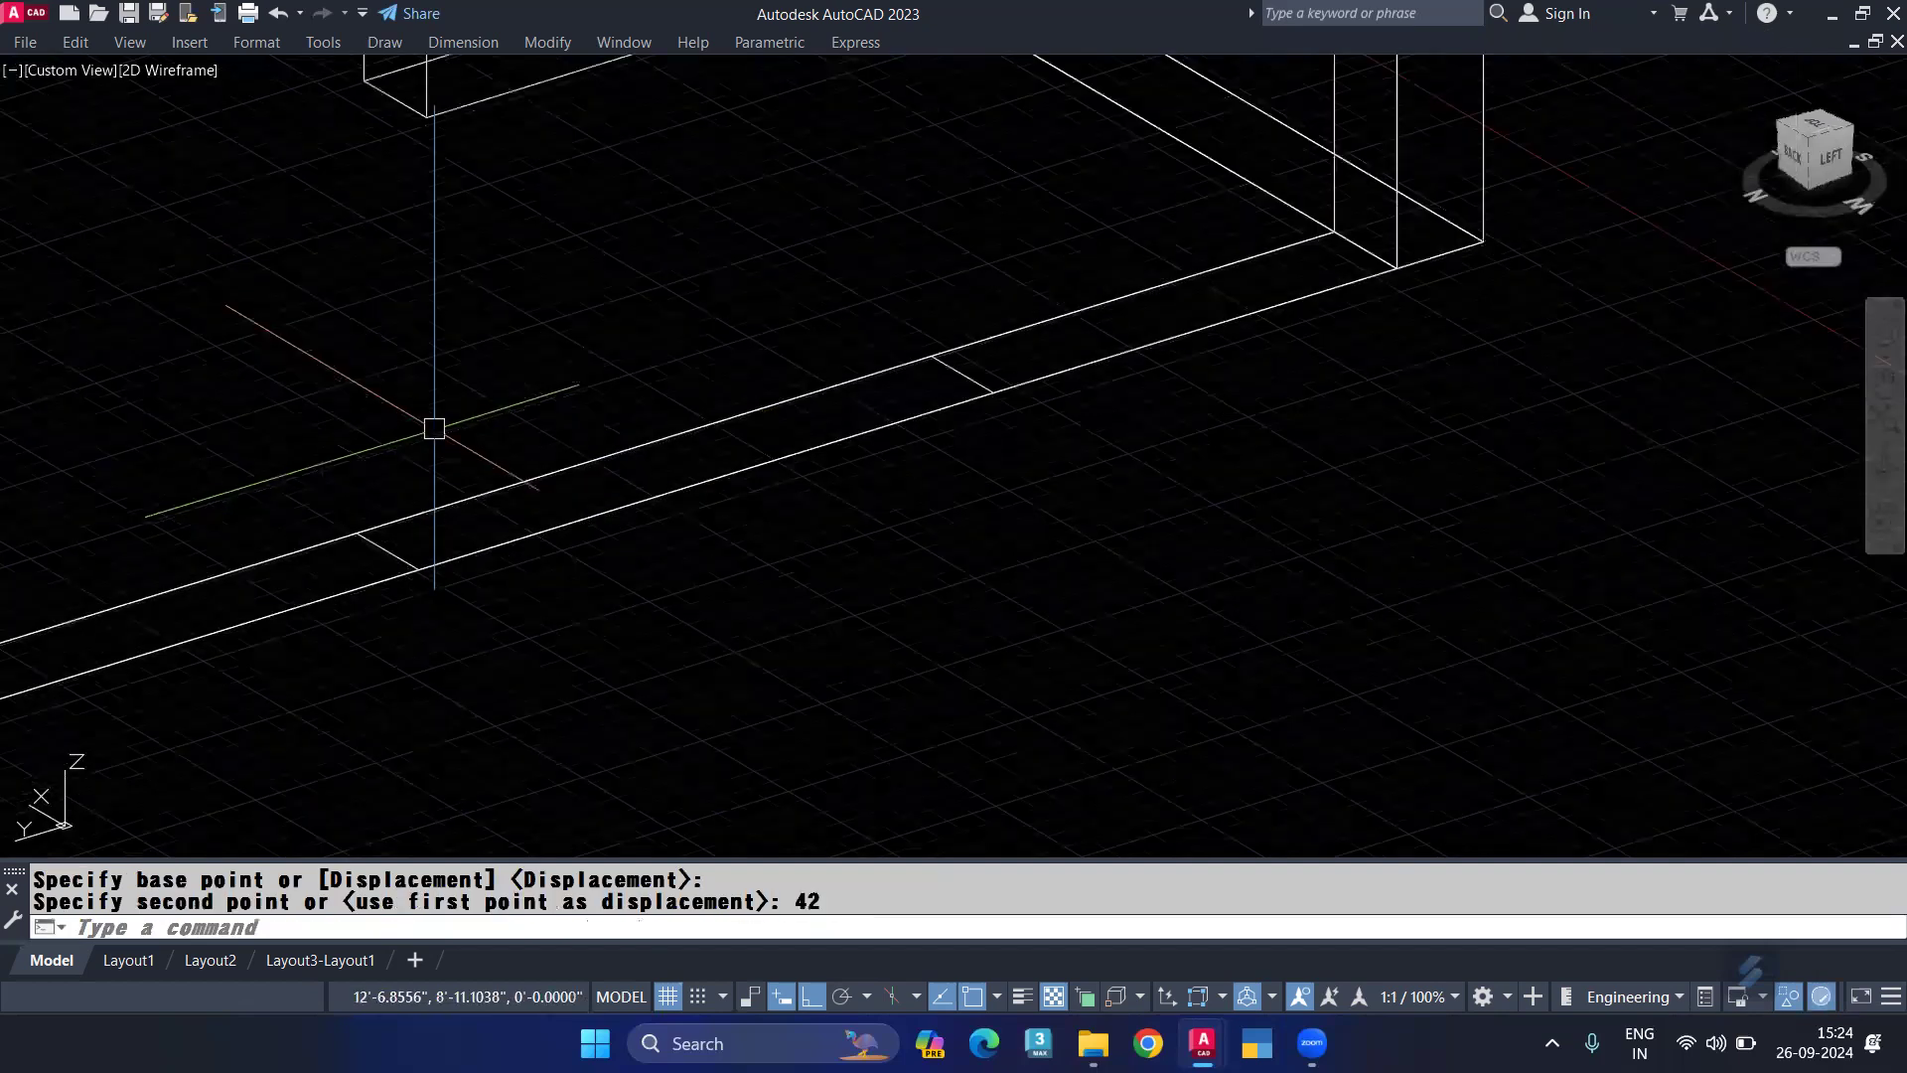
{"action": "scroll", "coordinate": [411, 484], "scroll_direction": "down", "scroll_amount": 2}
Step: Shade the model with flat faces and edges, and orbit to the wall holding the box
{"action": "type", "text": "shade"}
{"action": "key", "text": "Return"}
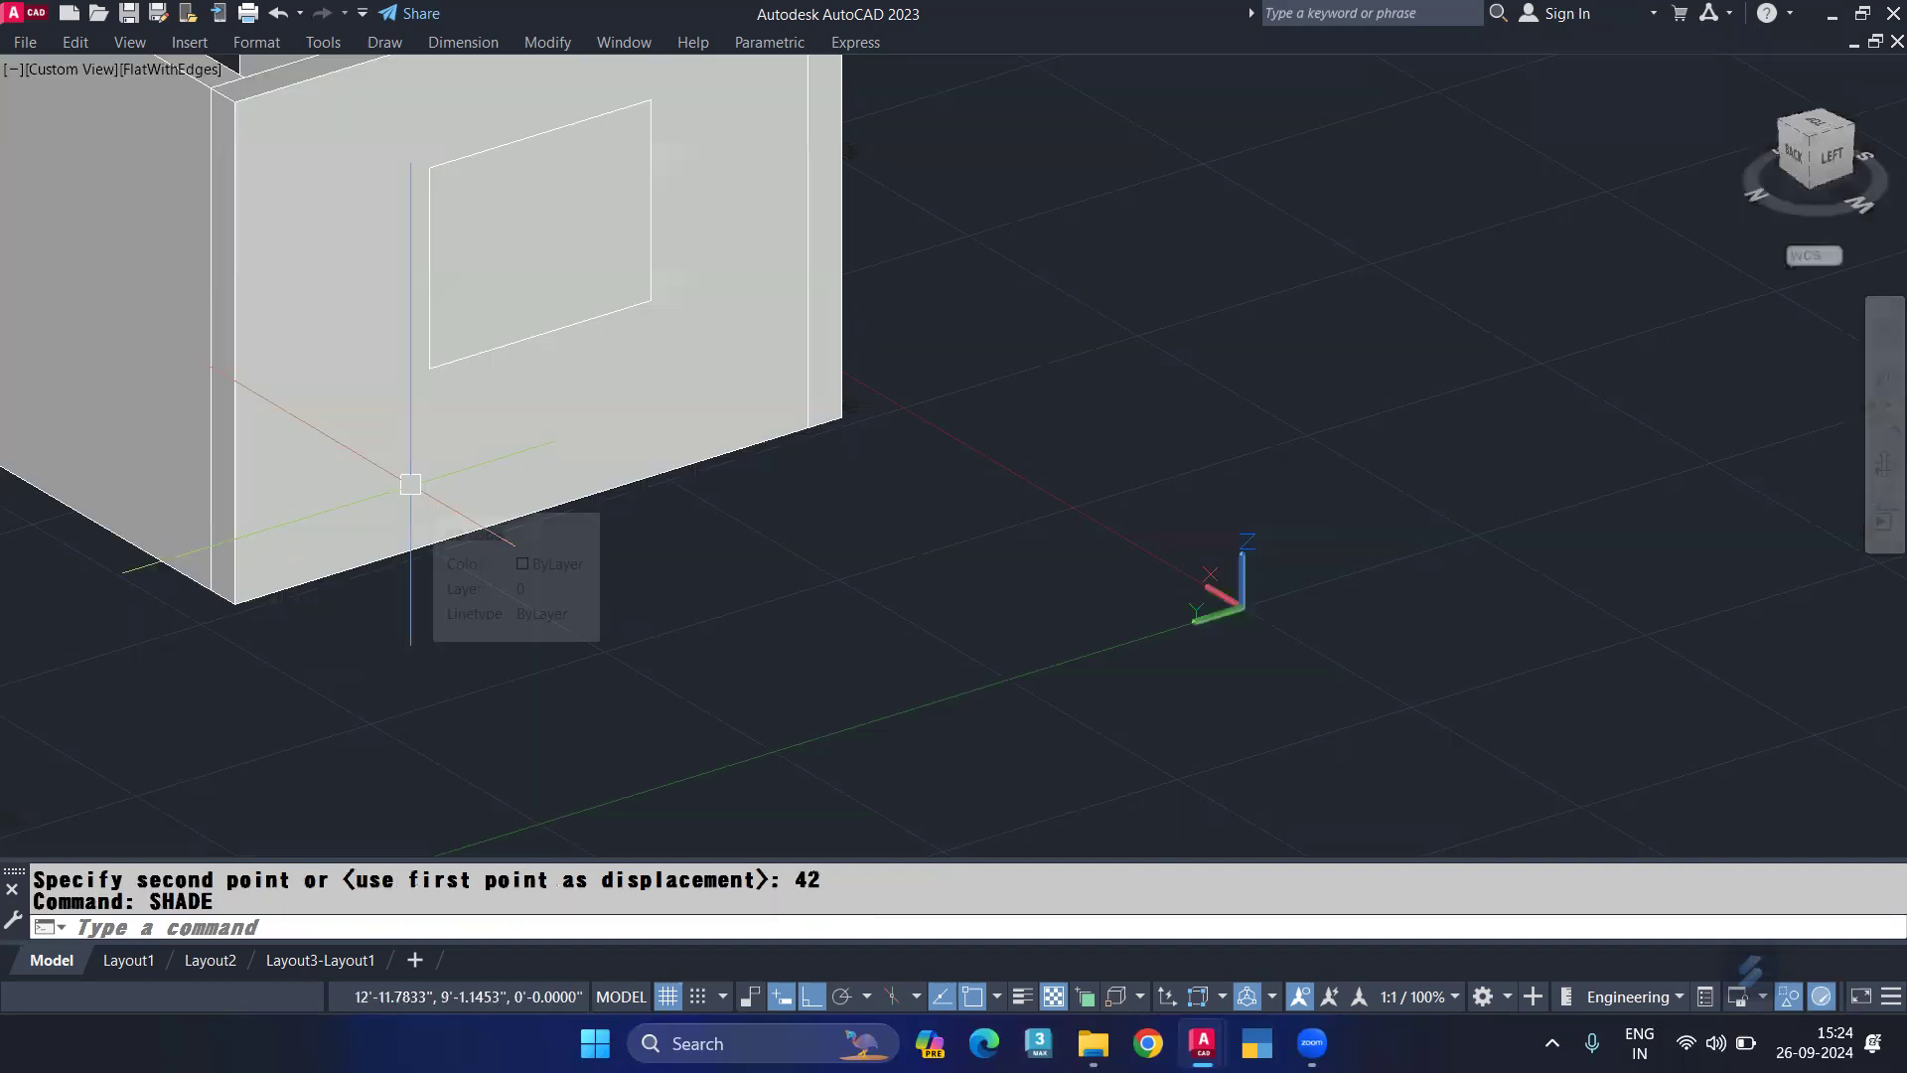
{"action": "scroll", "coordinate": [319, 534], "scroll_direction": "down", "scroll_amount": 1}
{"action": "middle_click_drag", "start_coordinate": [319, 533], "coordinate": [441, 408], "text": "shift"}
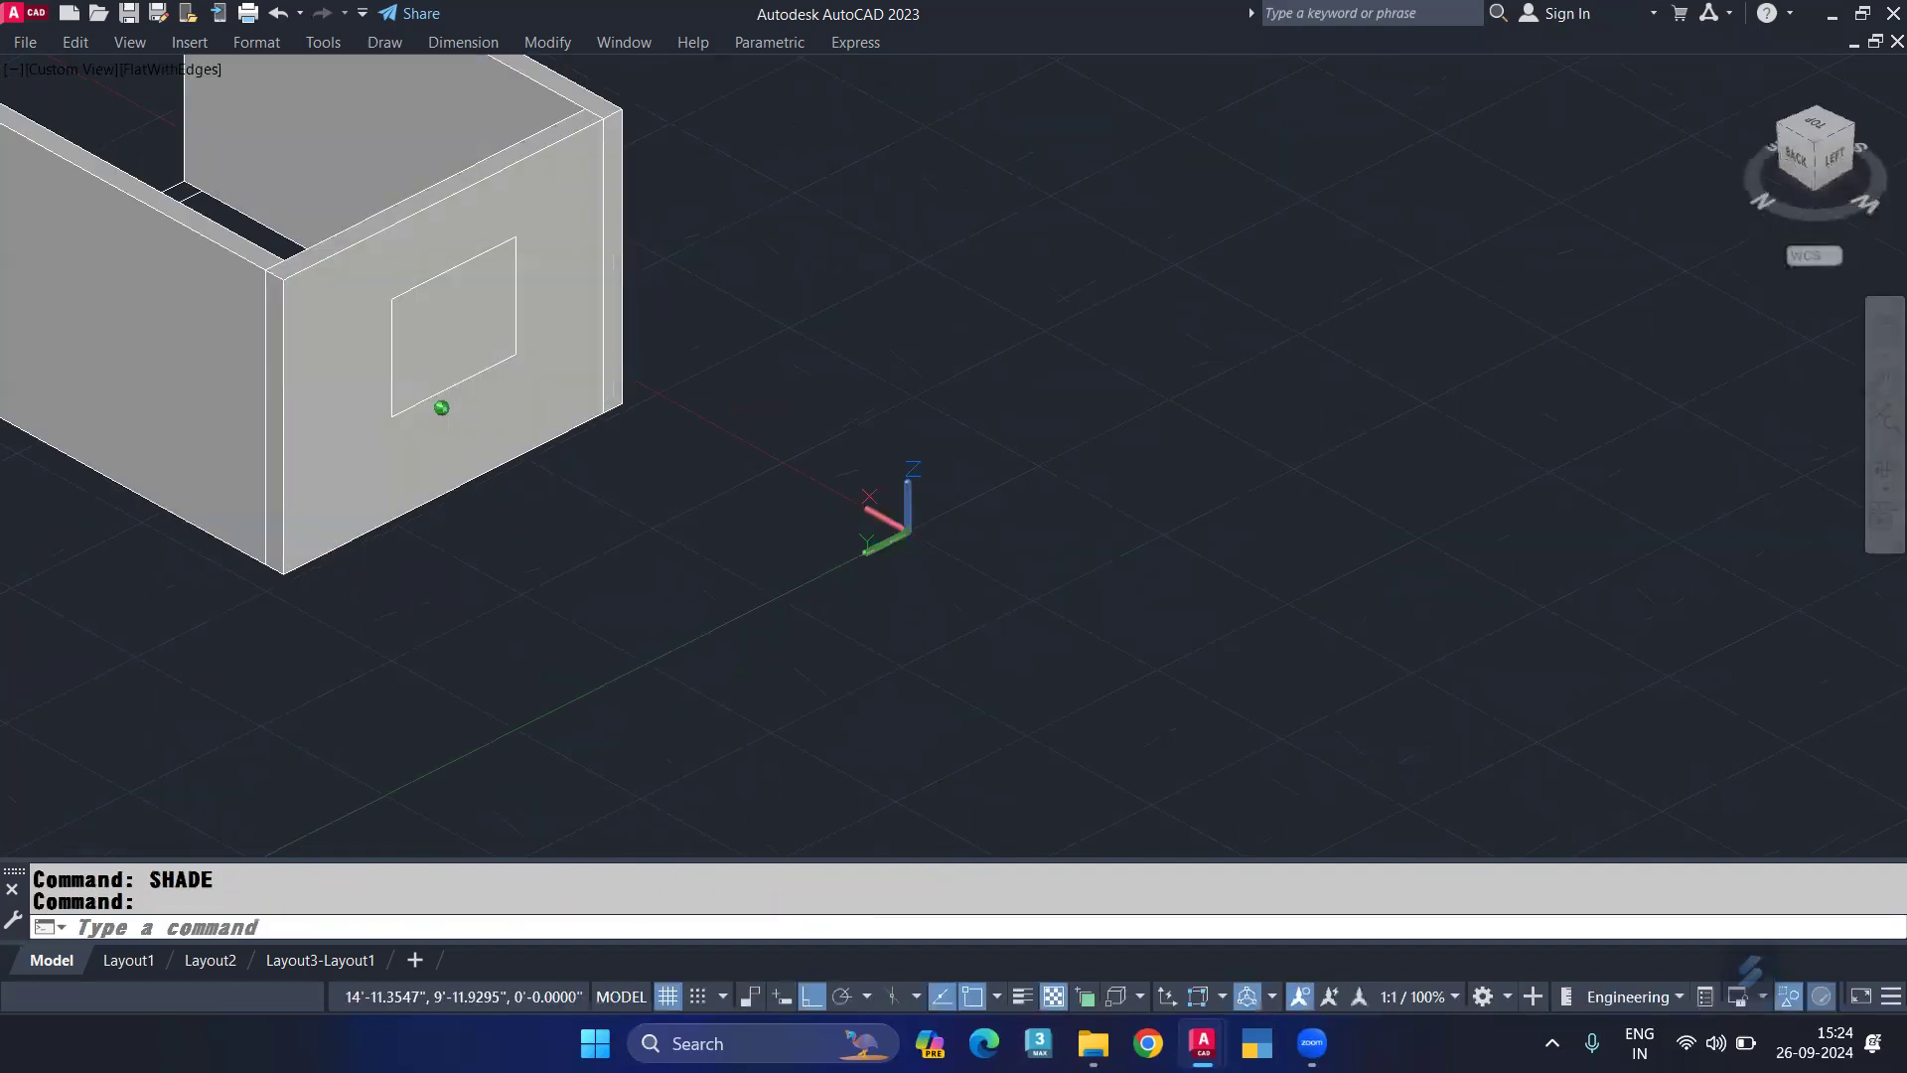
{"action": "scroll", "coordinate": [326, 470], "scroll_direction": "up", "scroll_amount": 1}
{"action": "scroll", "coordinate": [326, 470], "scroll_direction": "up", "scroll_amount": 2}
Step: Subtract the window box from the wall to cut the window opening
{"action": "type", "text": "sub"}
{"action": "key", "text": "Return"}
{"action": "left_click", "coordinate": [329, 462]}
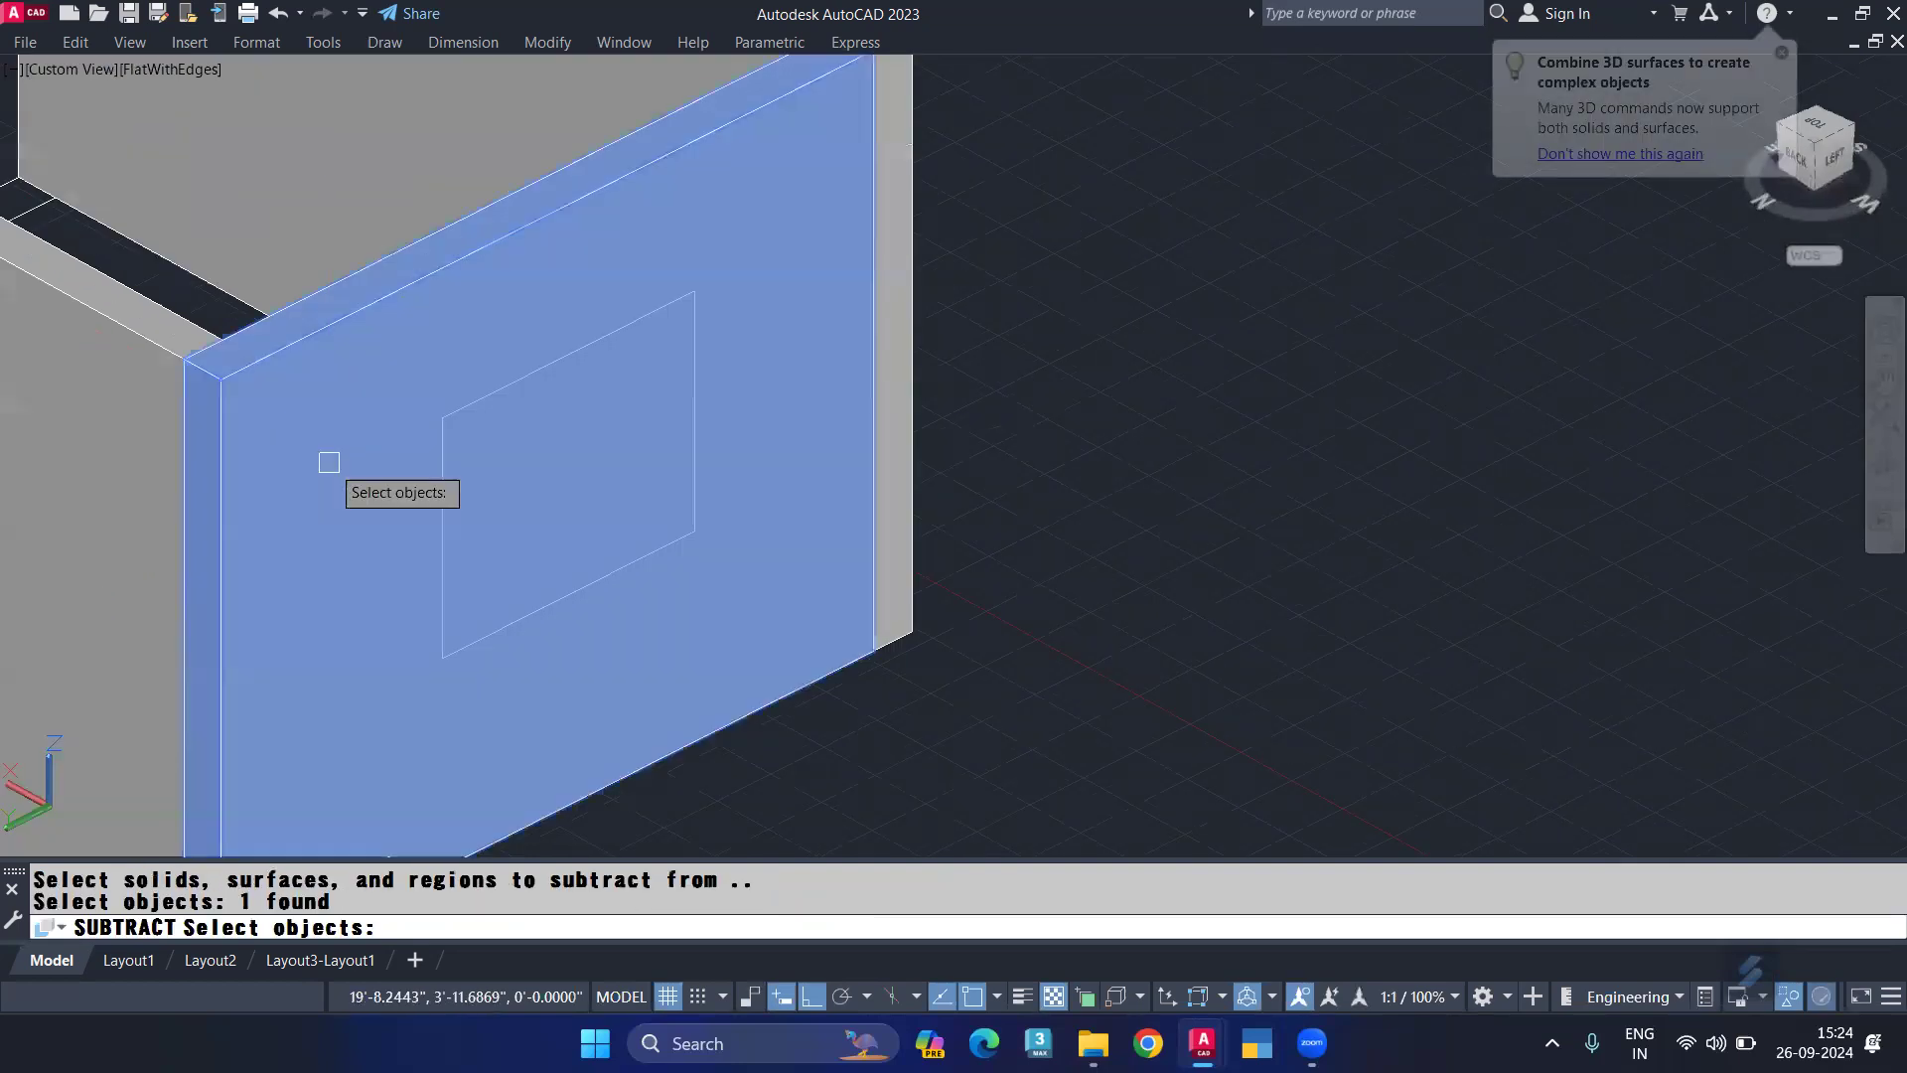
{"action": "key", "text": "Return"}
{"action": "left_click", "coordinate": [461, 422]}
{"action": "key", "text": "Return"}
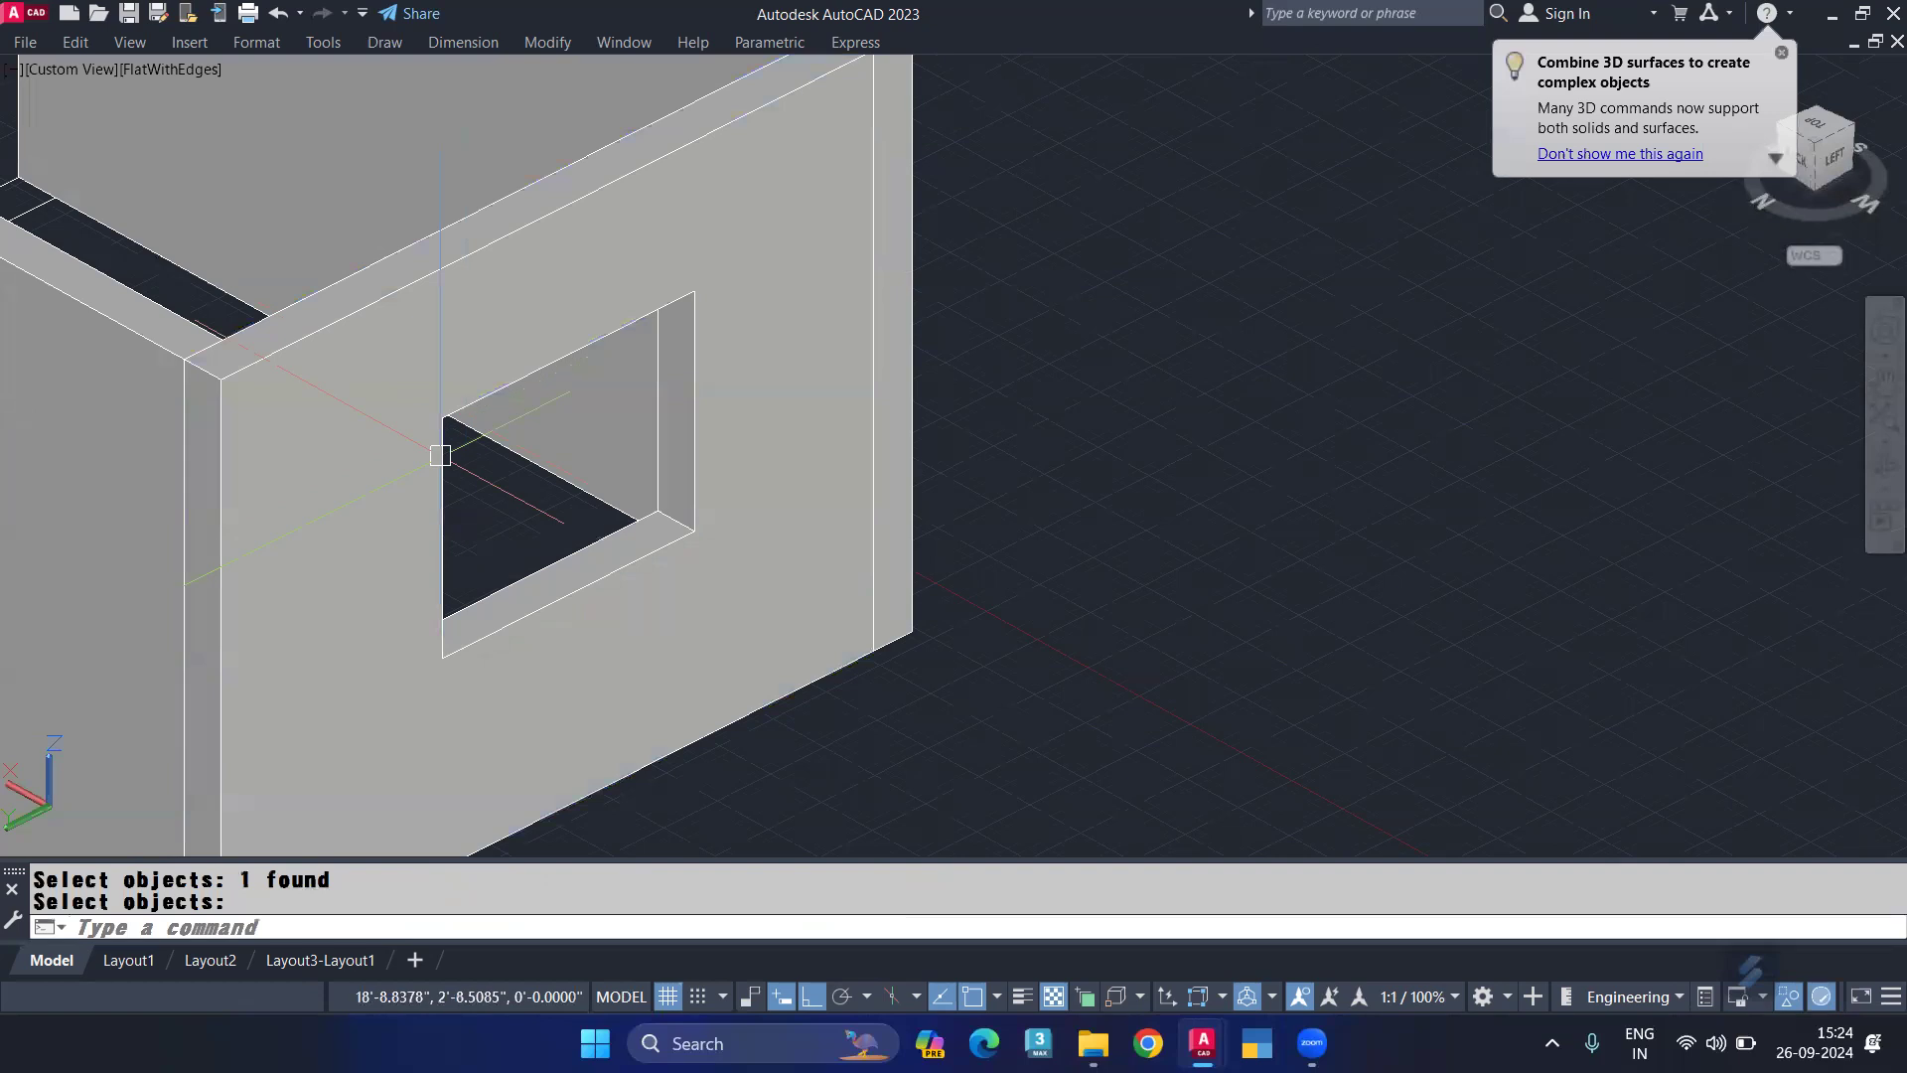
{"action": "mouse_move", "coordinate": [319, 507]}
{"action": "middle_mouse_down", "text": "shift"}
{"action": "mouse_move", "coordinate": [818, 315]}
{"action": "mouse_move", "coordinate": [854, 427]}
{"action": "middle_mouse_up", "text": "shift"}
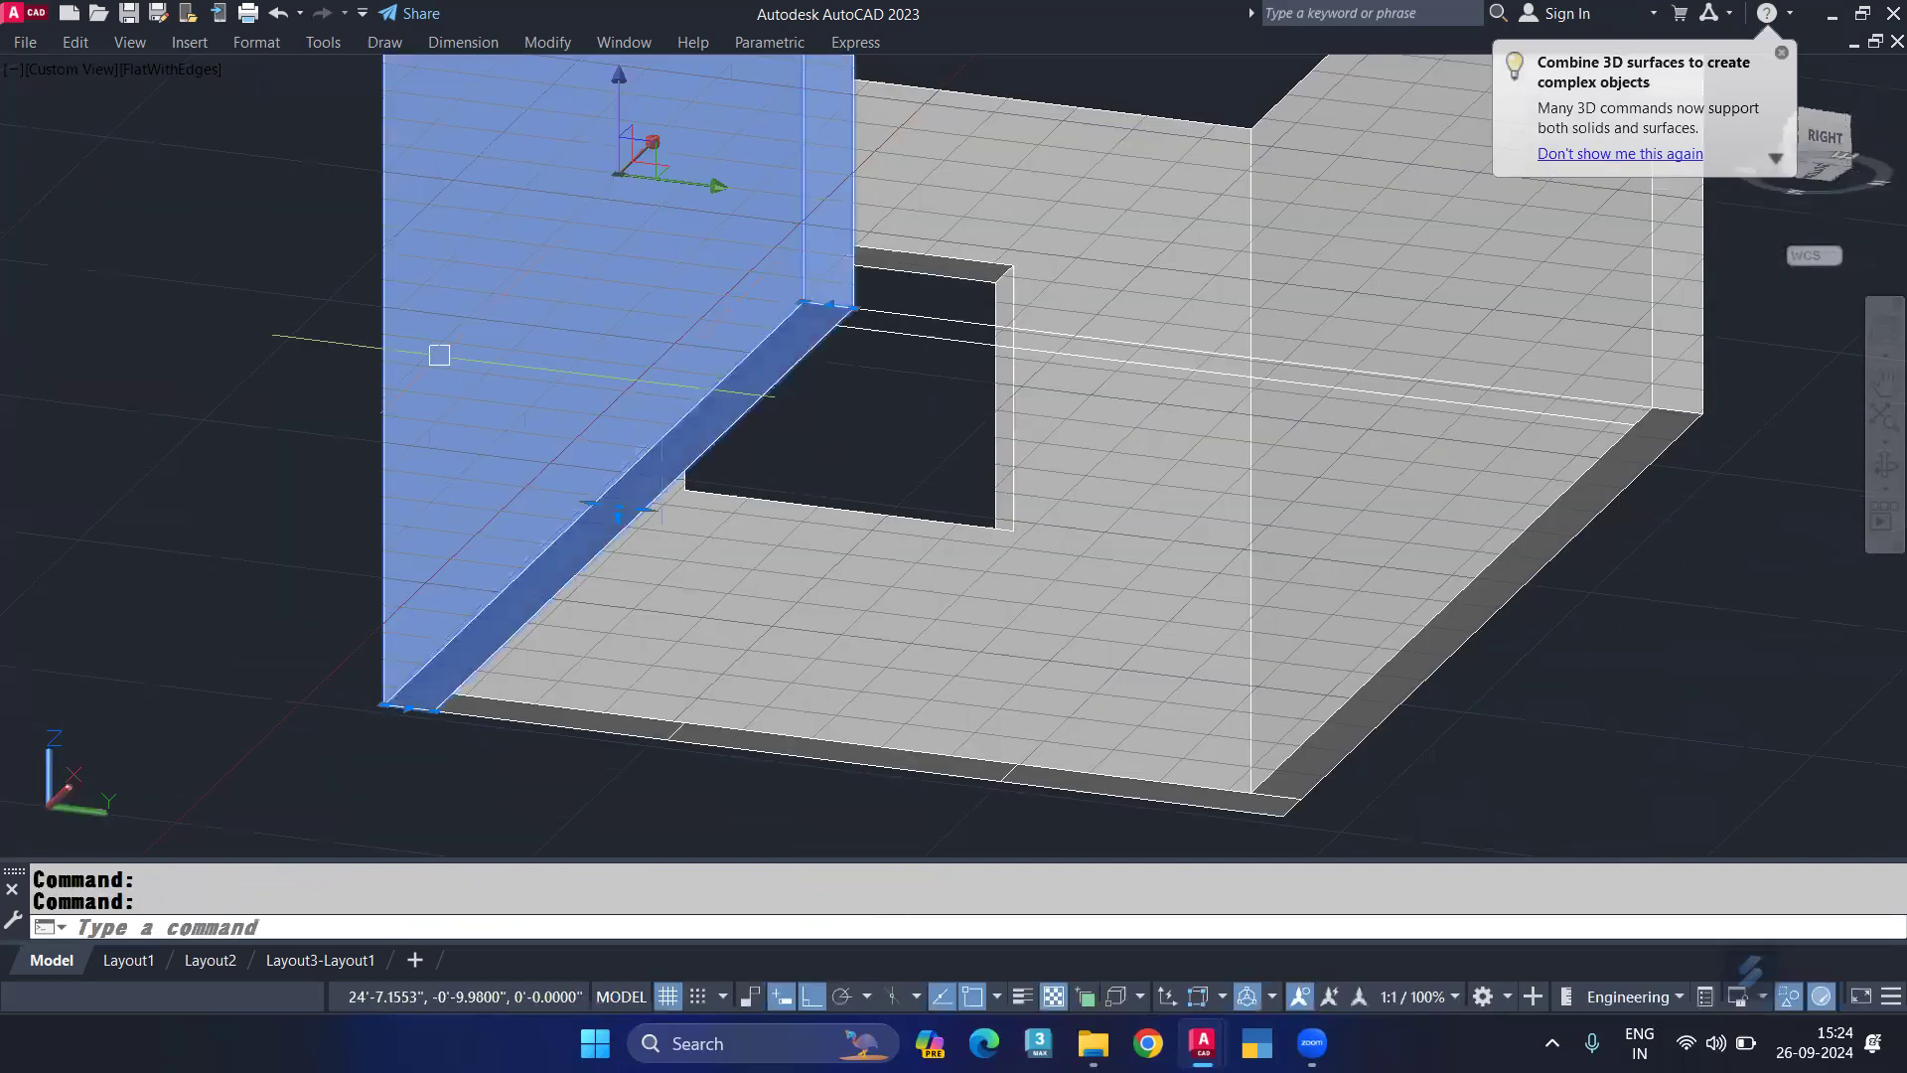
Step: Delete the extra wall piece and orbit to view the wall's lower end
{"action": "key", "text": "Delete"}
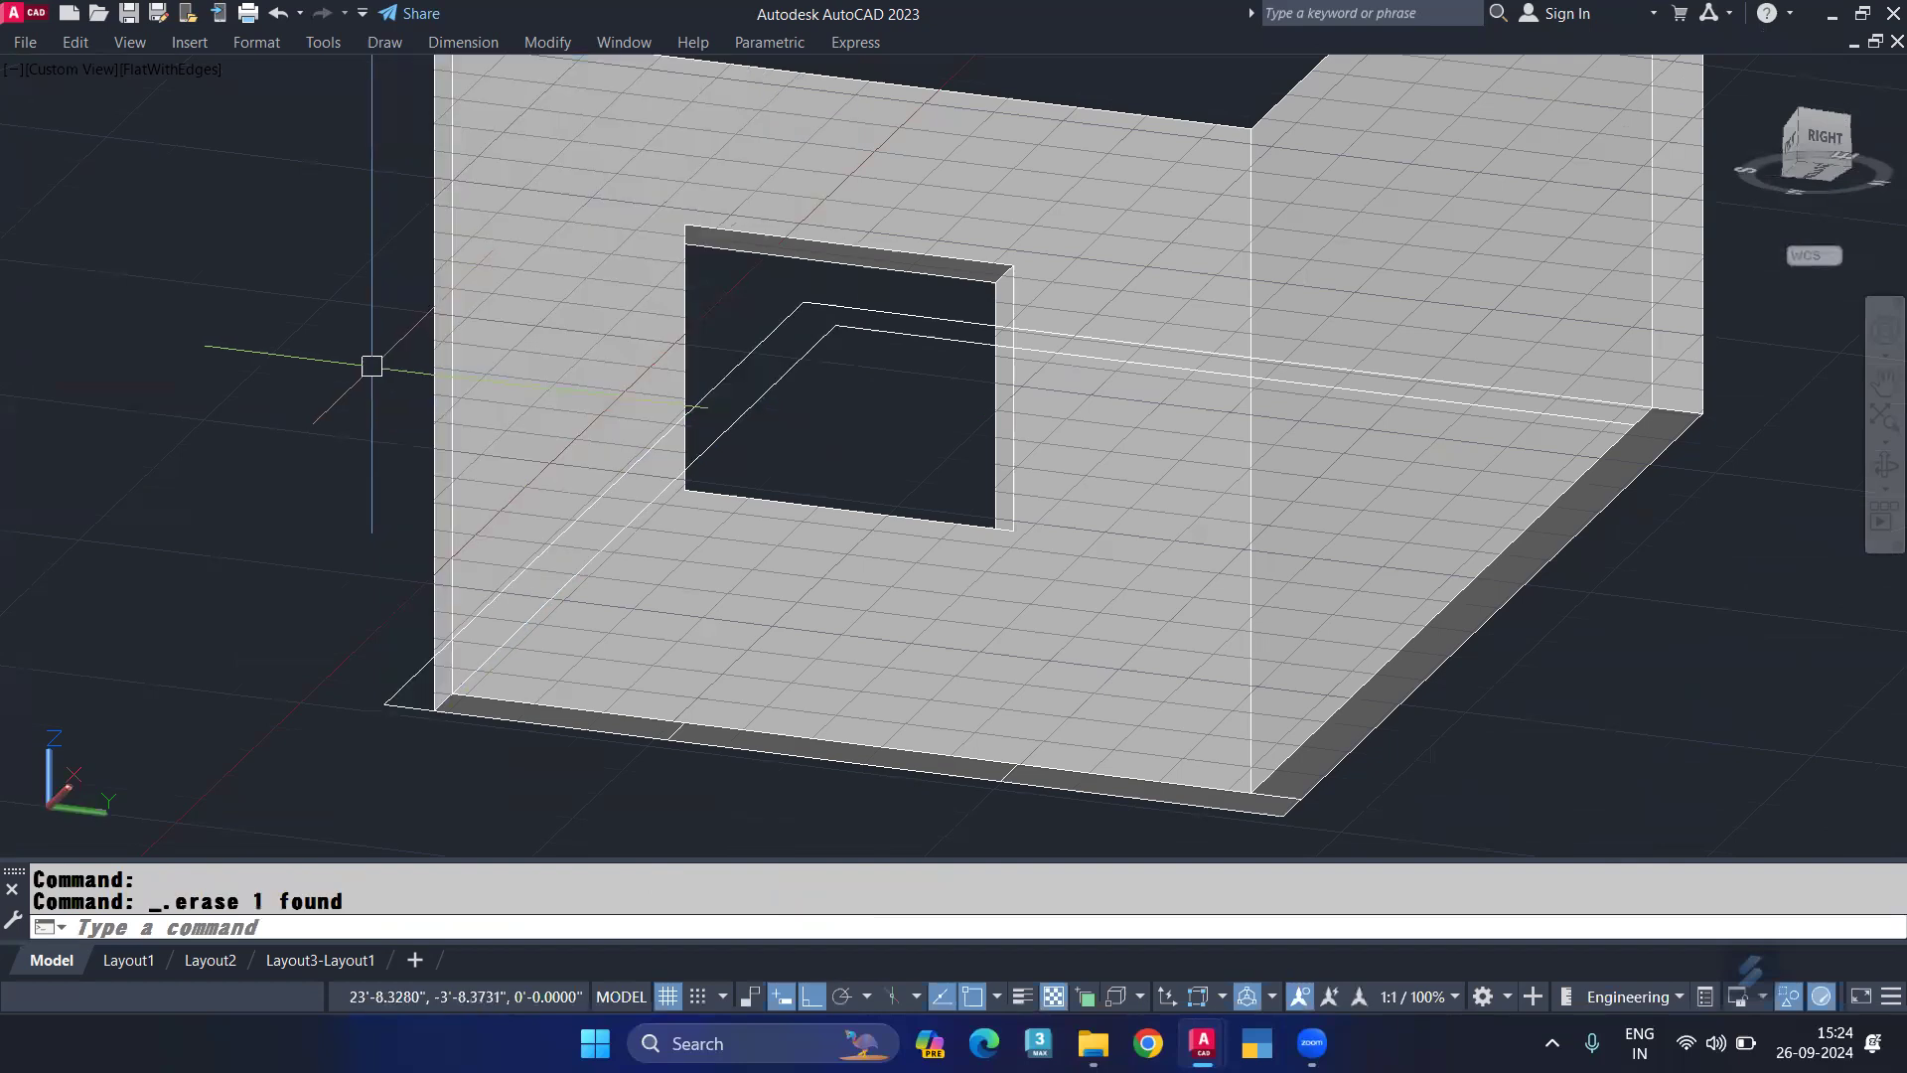
{"action": "scroll", "coordinate": [440, 647], "scroll_direction": "up", "scroll_amount": 3}
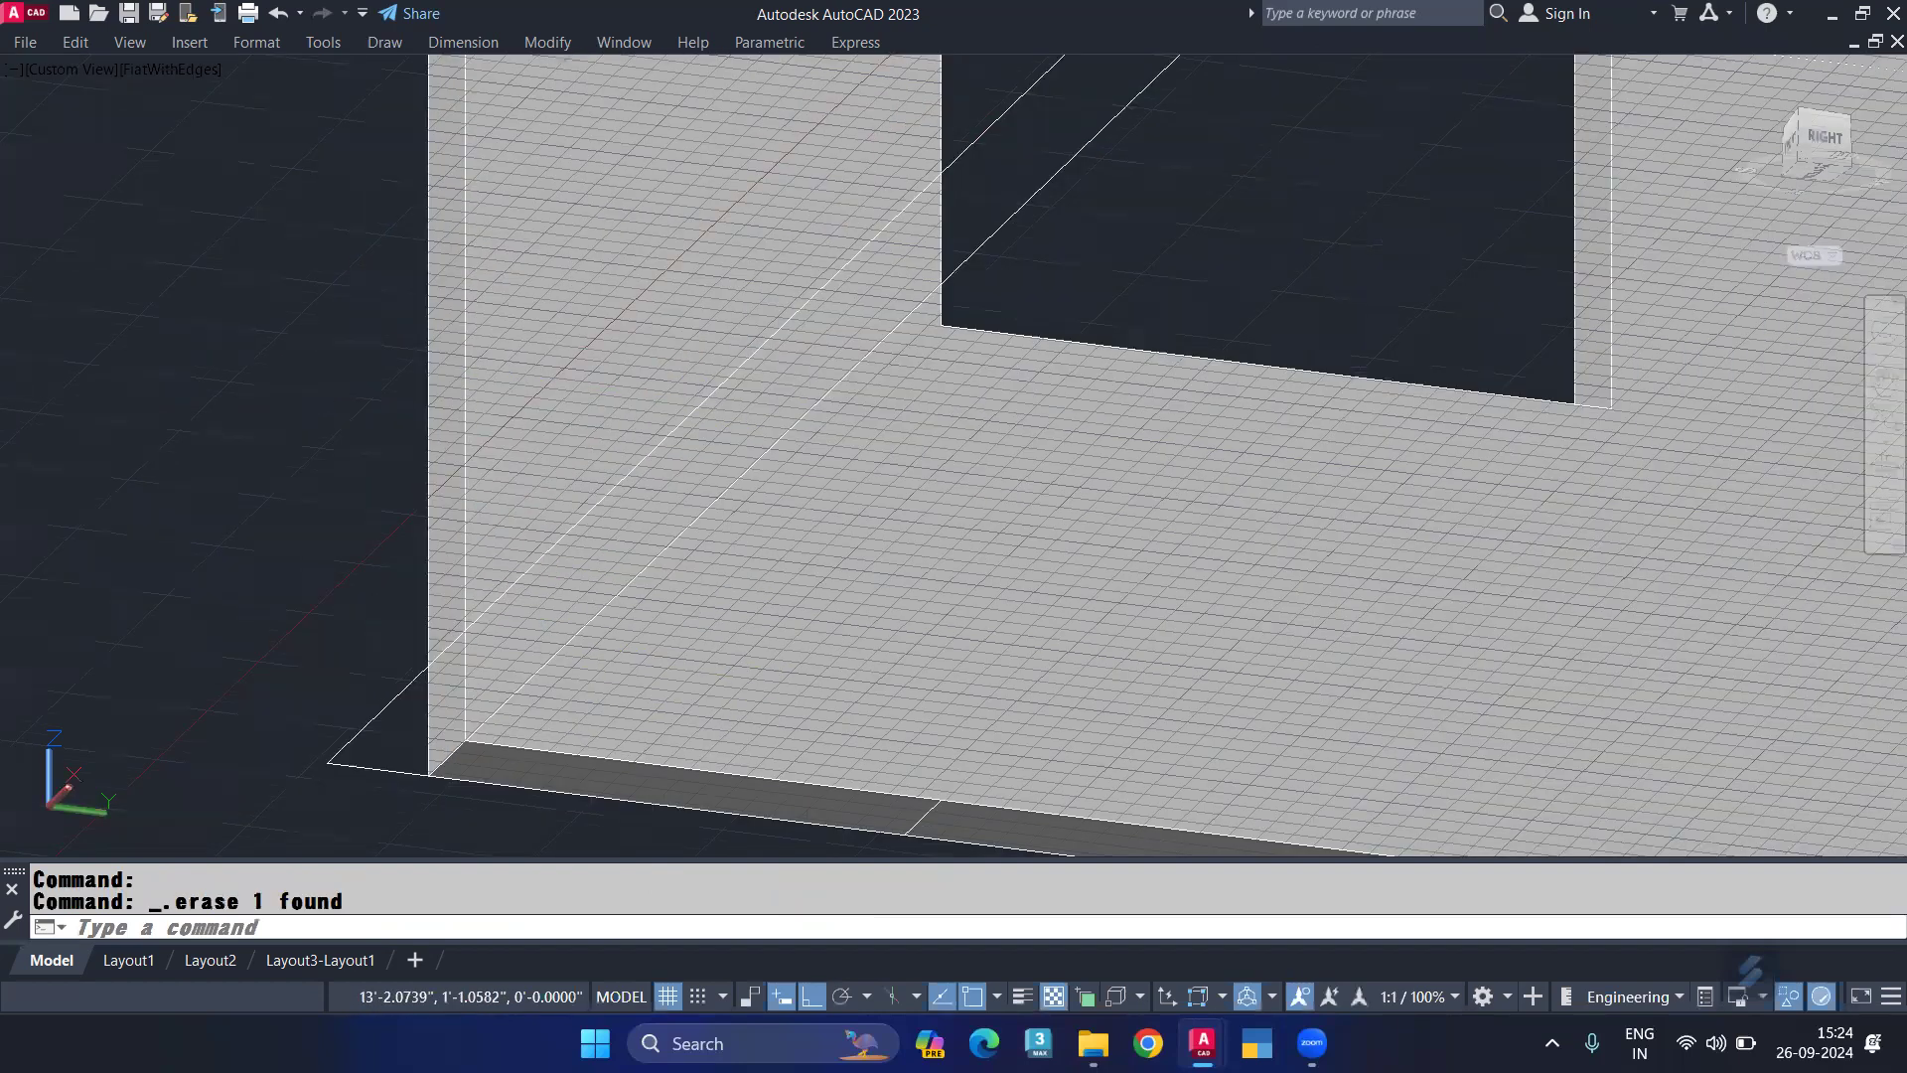
{"action": "middle_click_drag", "start_coordinate": [894, 447], "coordinate": [954, 477], "text": "shift"}
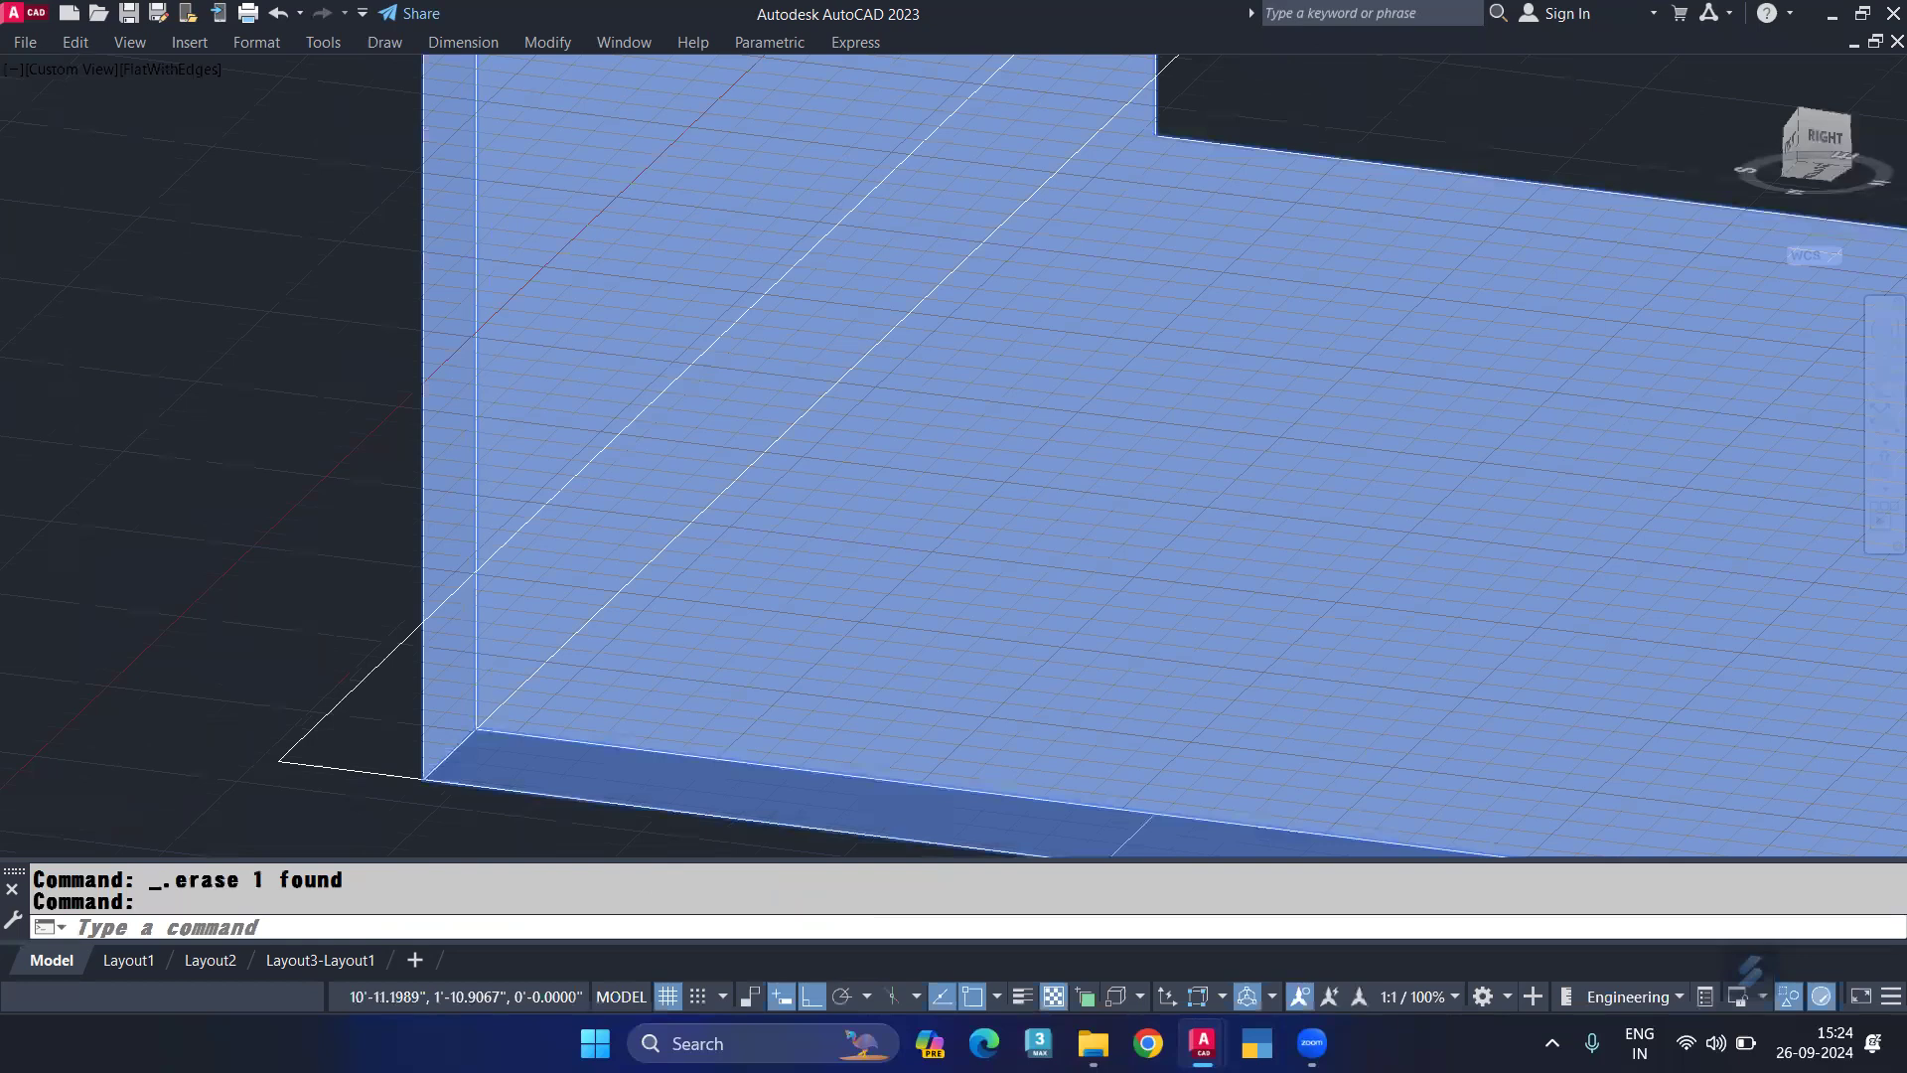
{"action": "scroll", "coordinate": [495, 790], "scroll_direction": "down", "scroll_amount": 5}
{"action": "scroll", "coordinate": [527, 741], "scroll_direction": "up", "scroll_amount": 2}
{"action": "scroll", "coordinate": [506, 594], "scroll_direction": "up", "scroll_amount": 2}
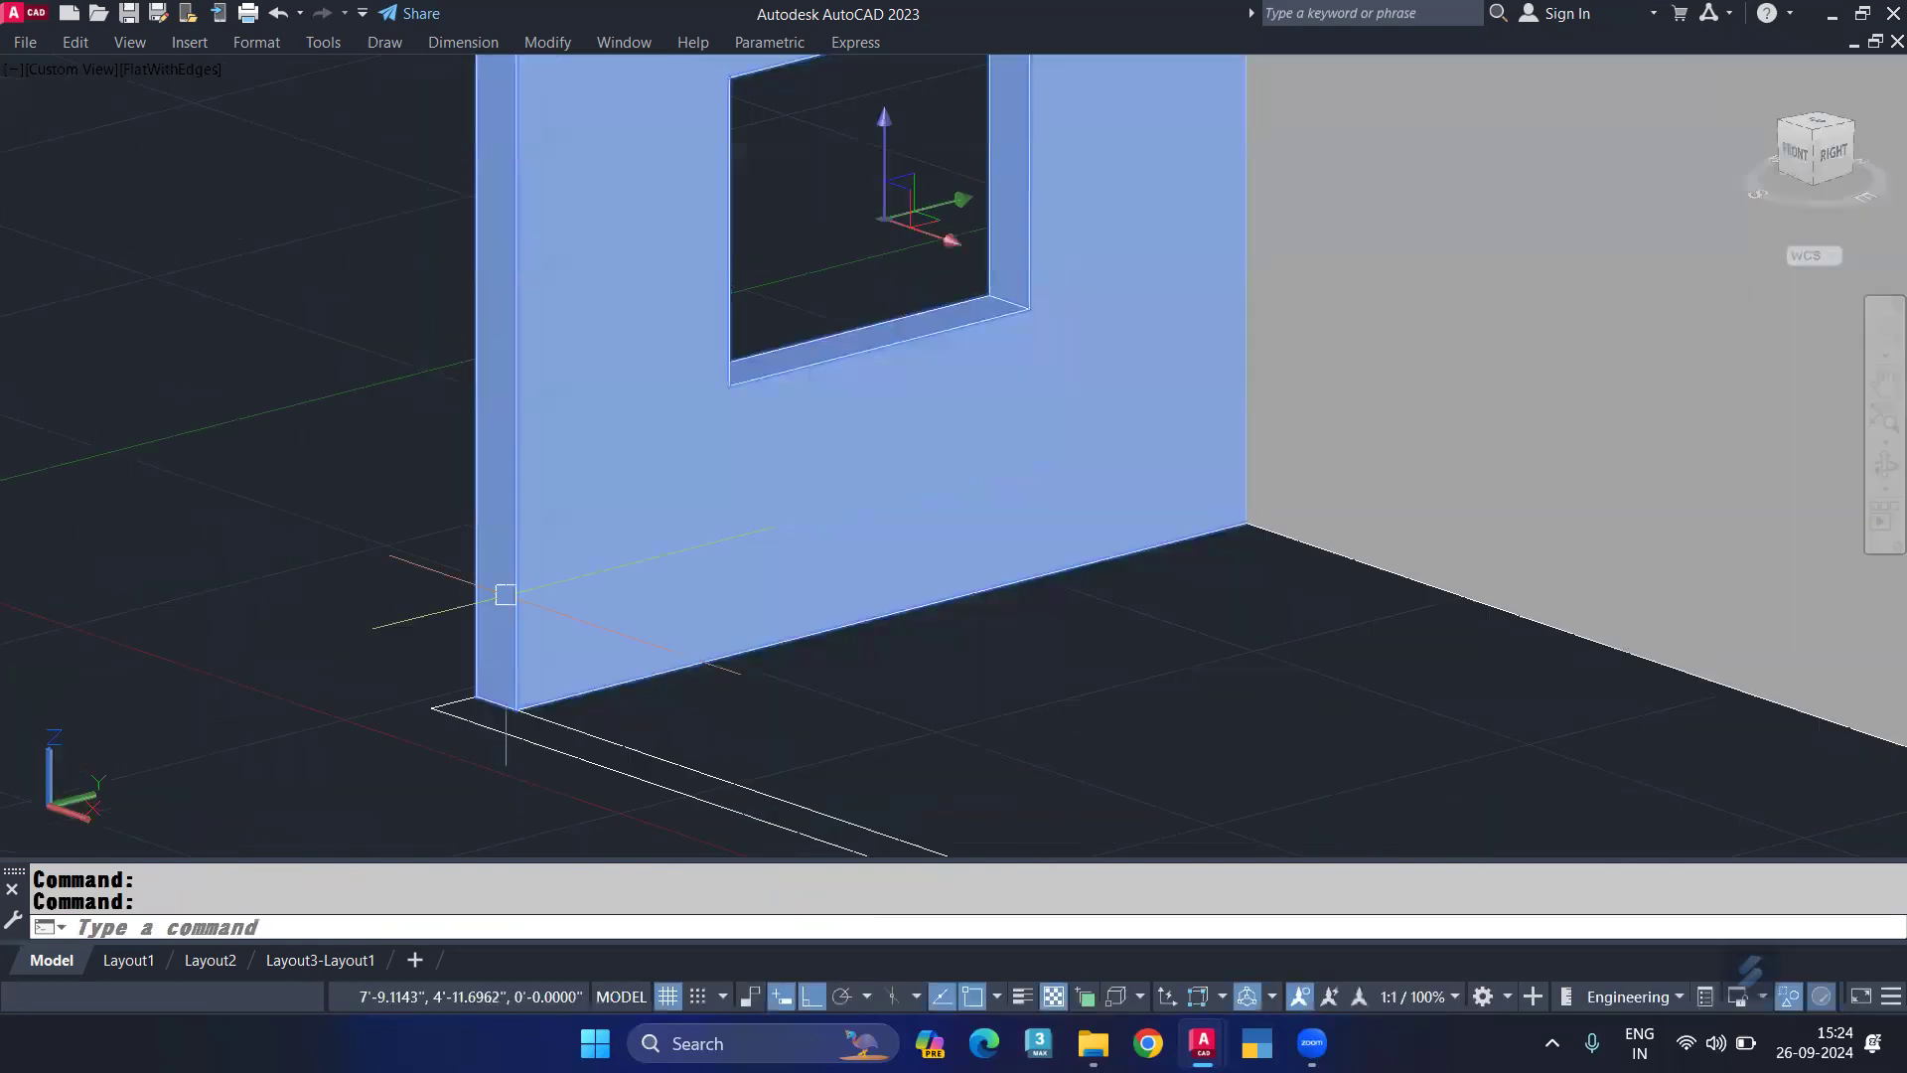
Step: Press-pull the windowed wall's end face out to the floor corner
{"action": "type", "text": "PRE"}
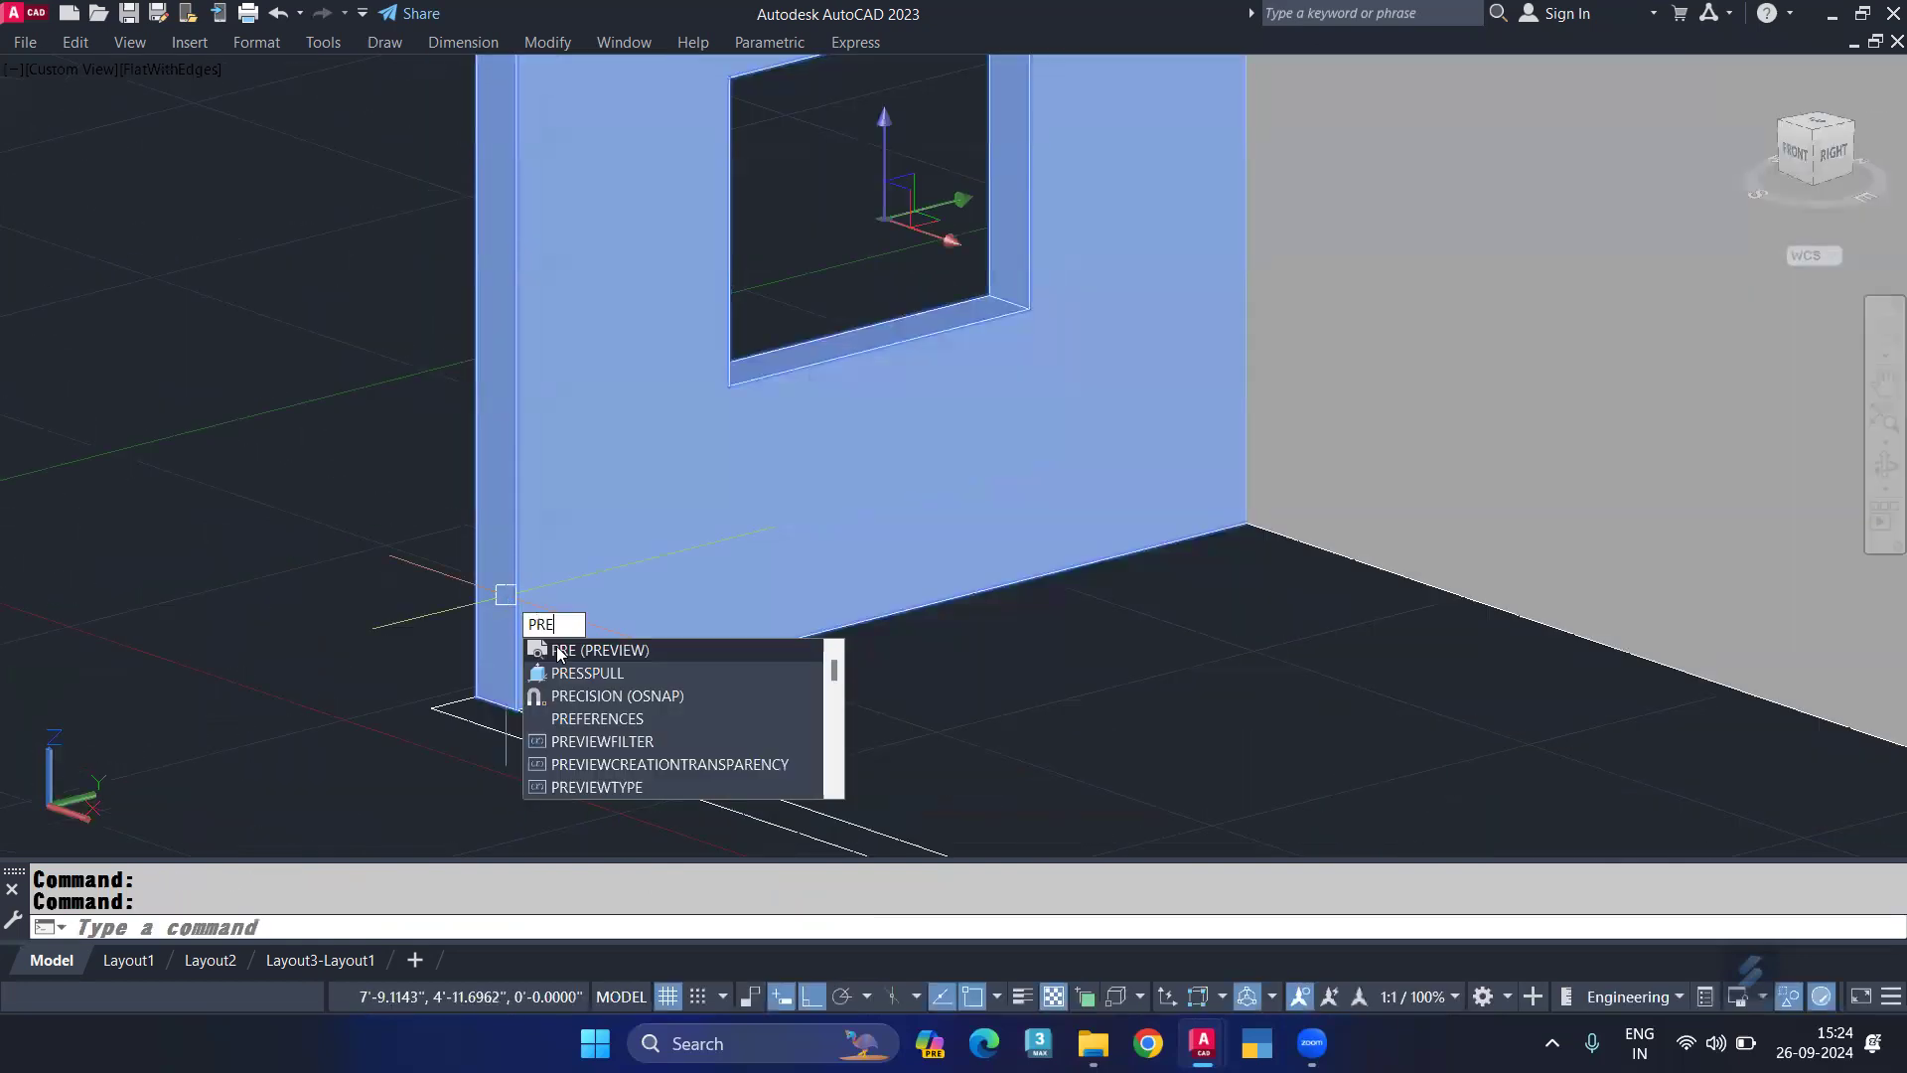
{"action": "left_click", "coordinate": [586, 673]}
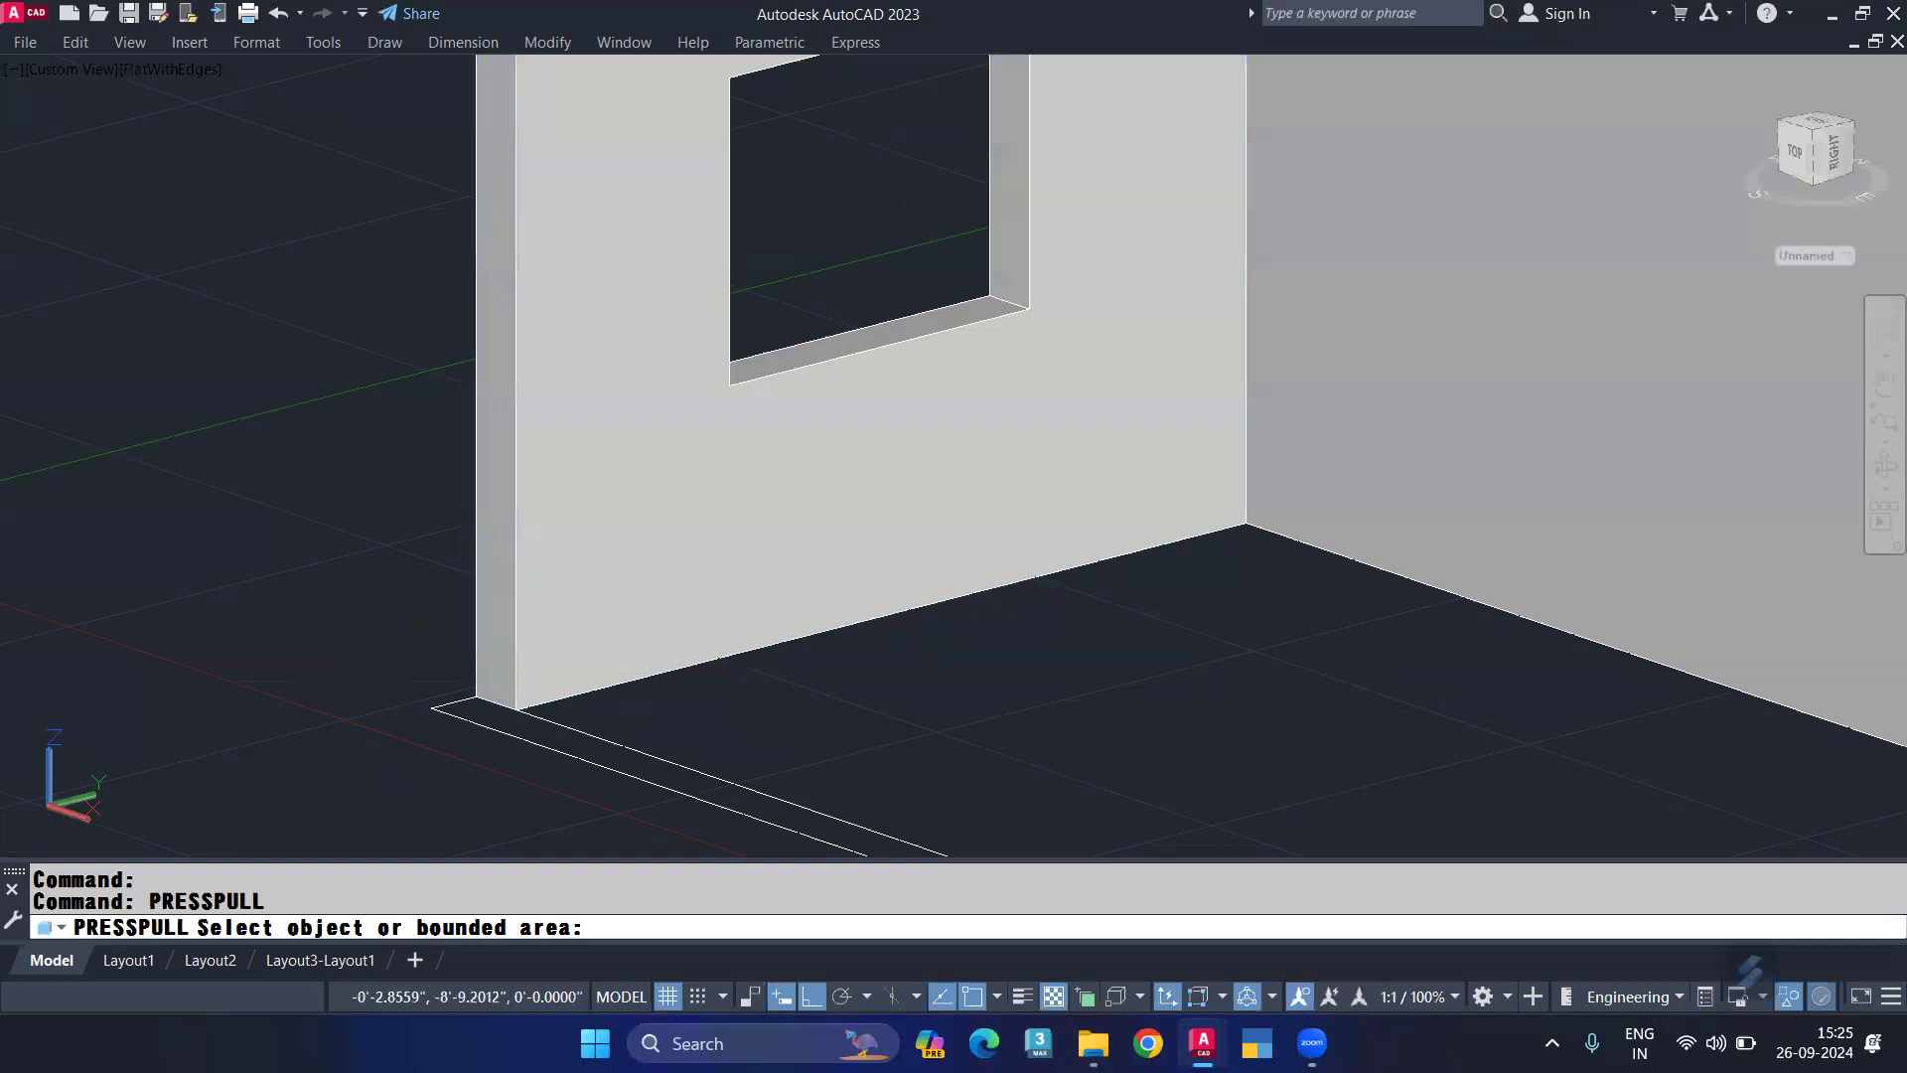
{"action": "left_click", "coordinate": [496, 646]}
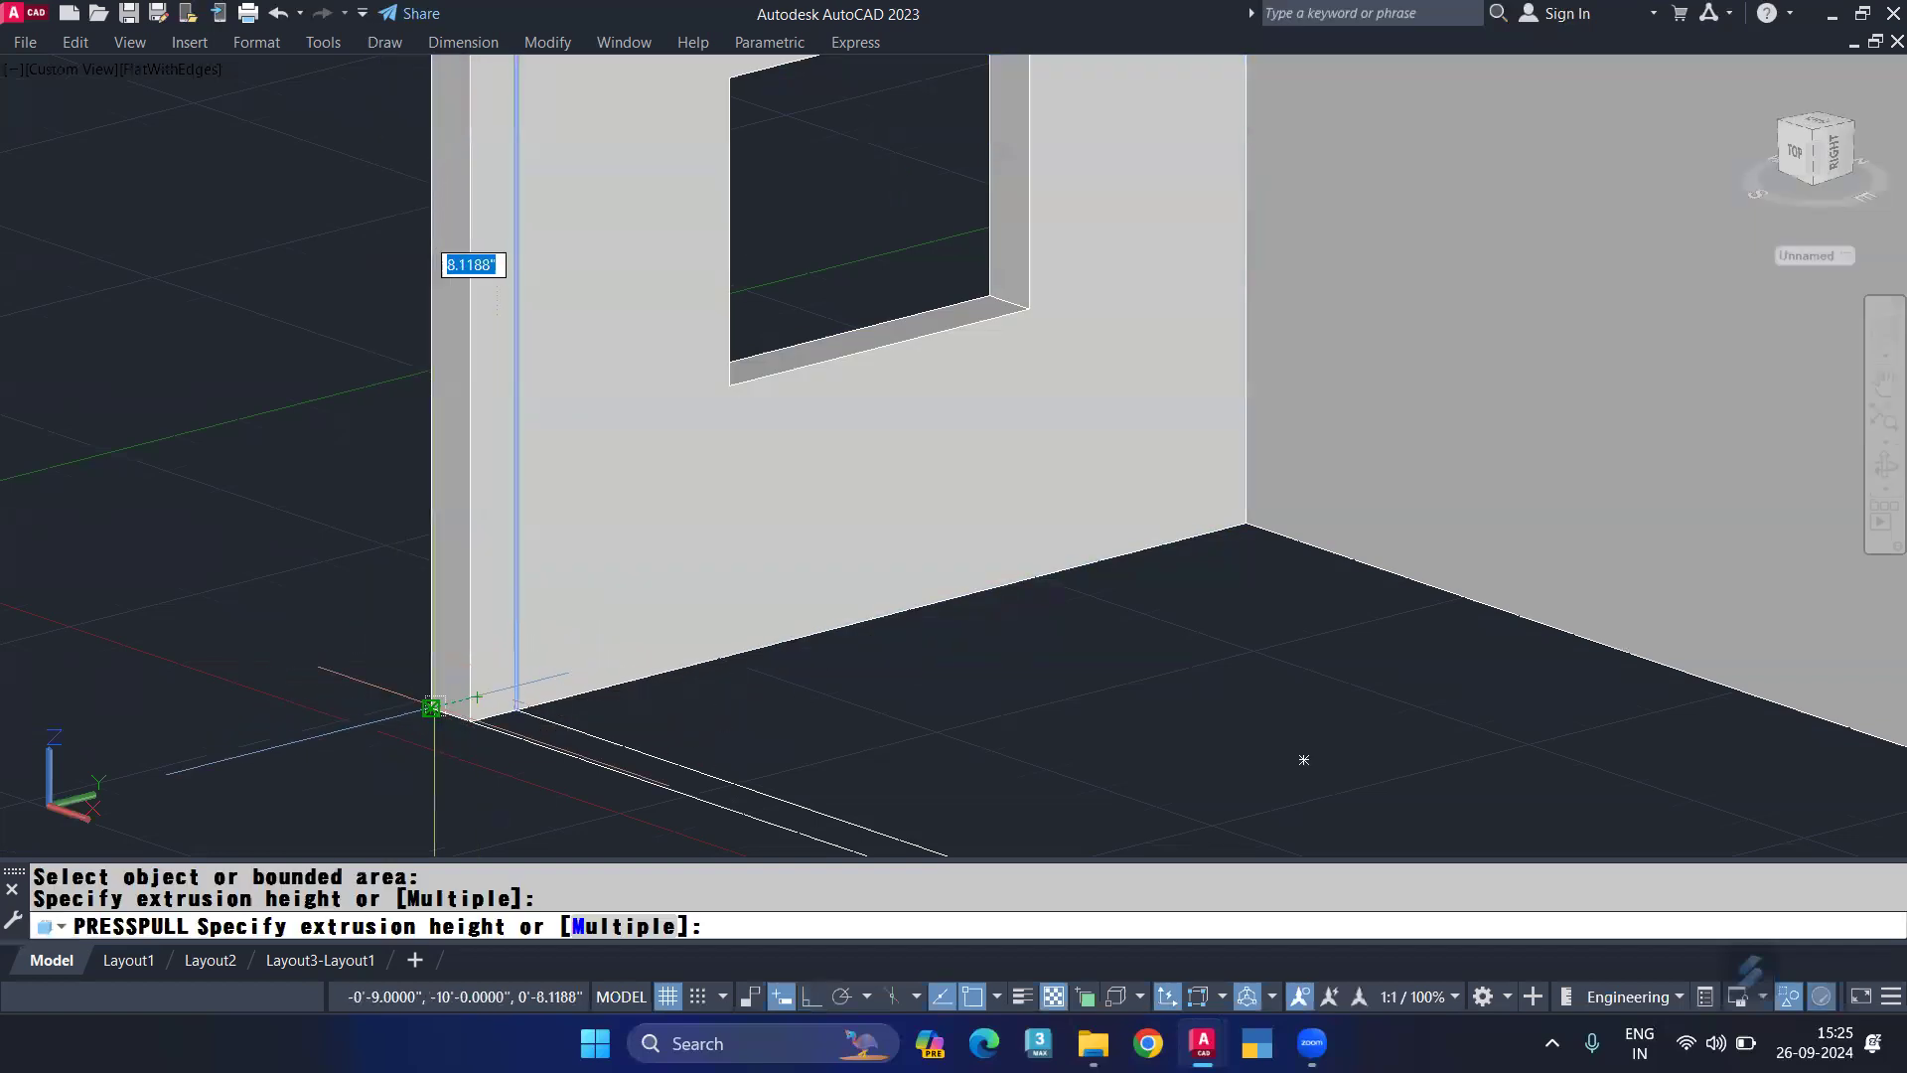
{"action": "left_click", "coordinate": [437, 702]}
{"action": "scroll", "coordinate": [298, 685], "scroll_direction": "down", "scroll_amount": 3}
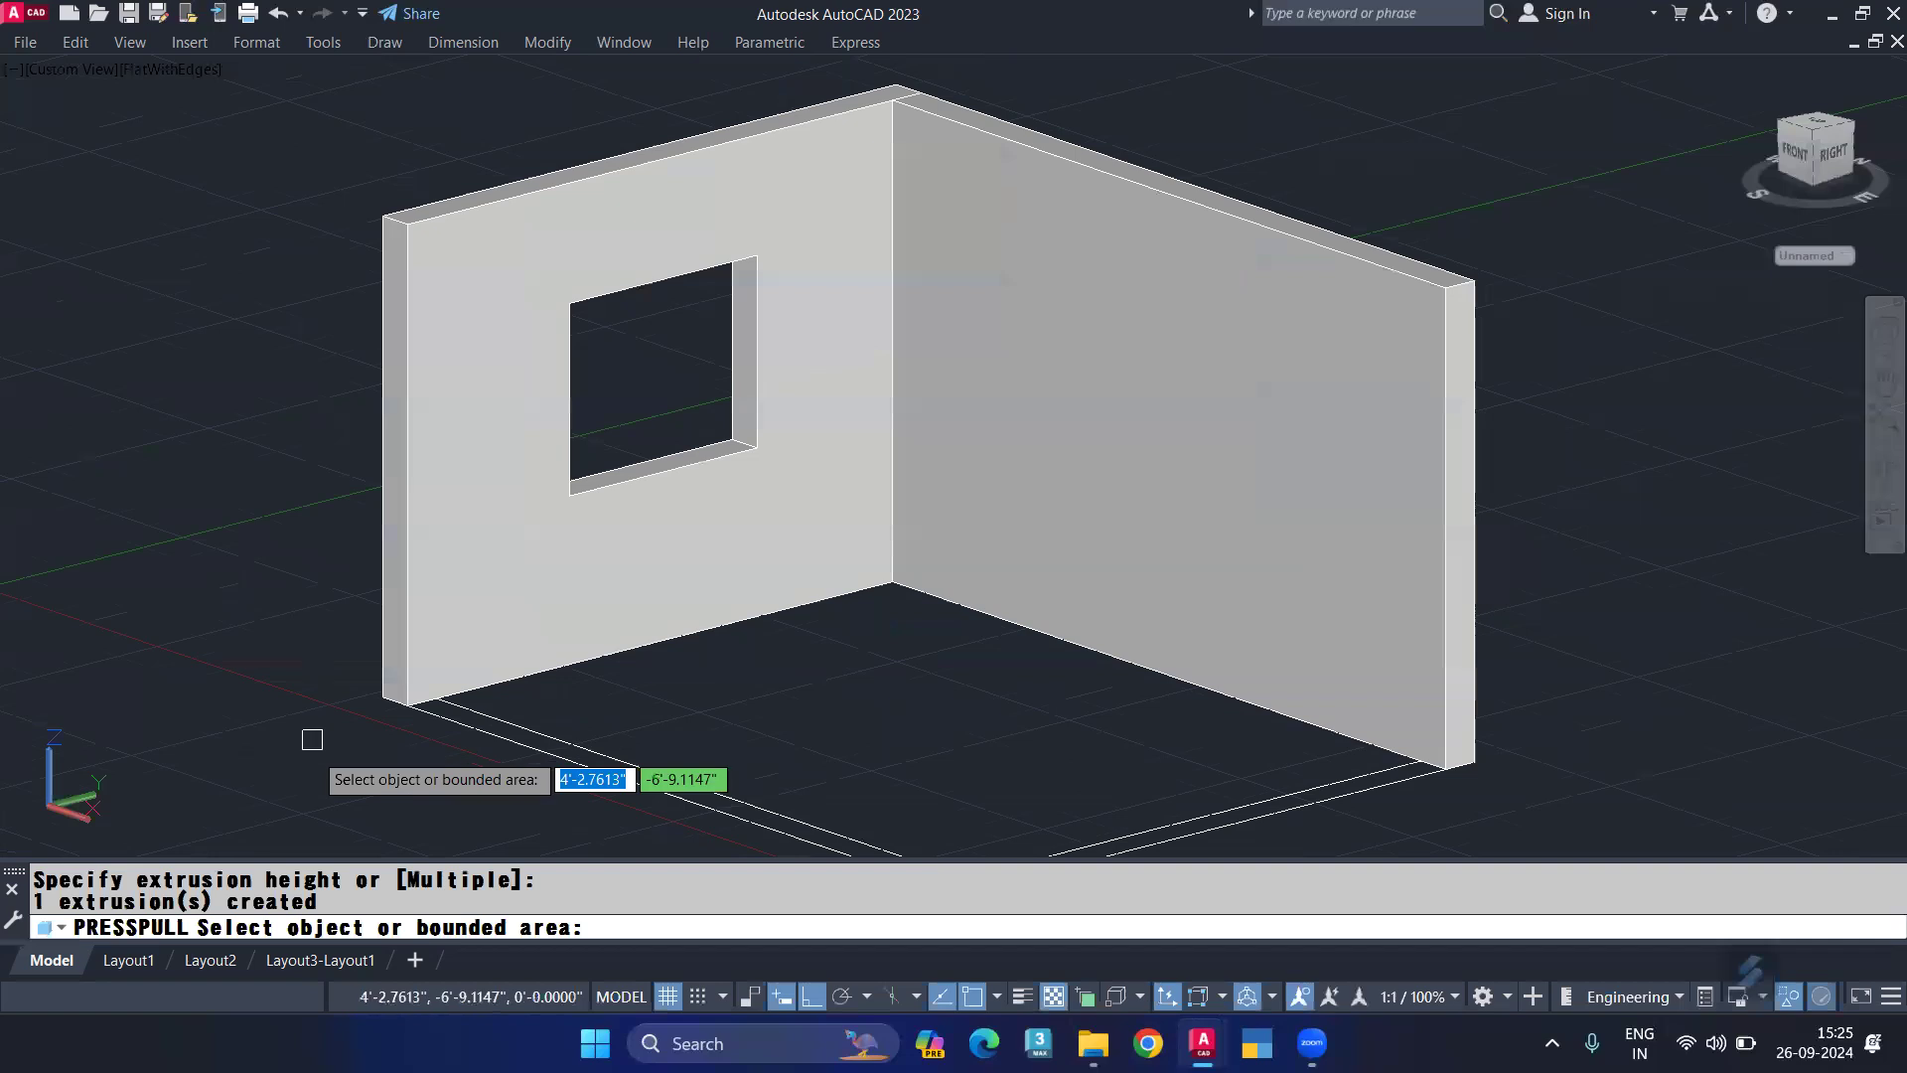
{"action": "key", "text": "Return"}
{"action": "middle_click_drag", "start_coordinate": [481, 760], "coordinate": [318, 614]}
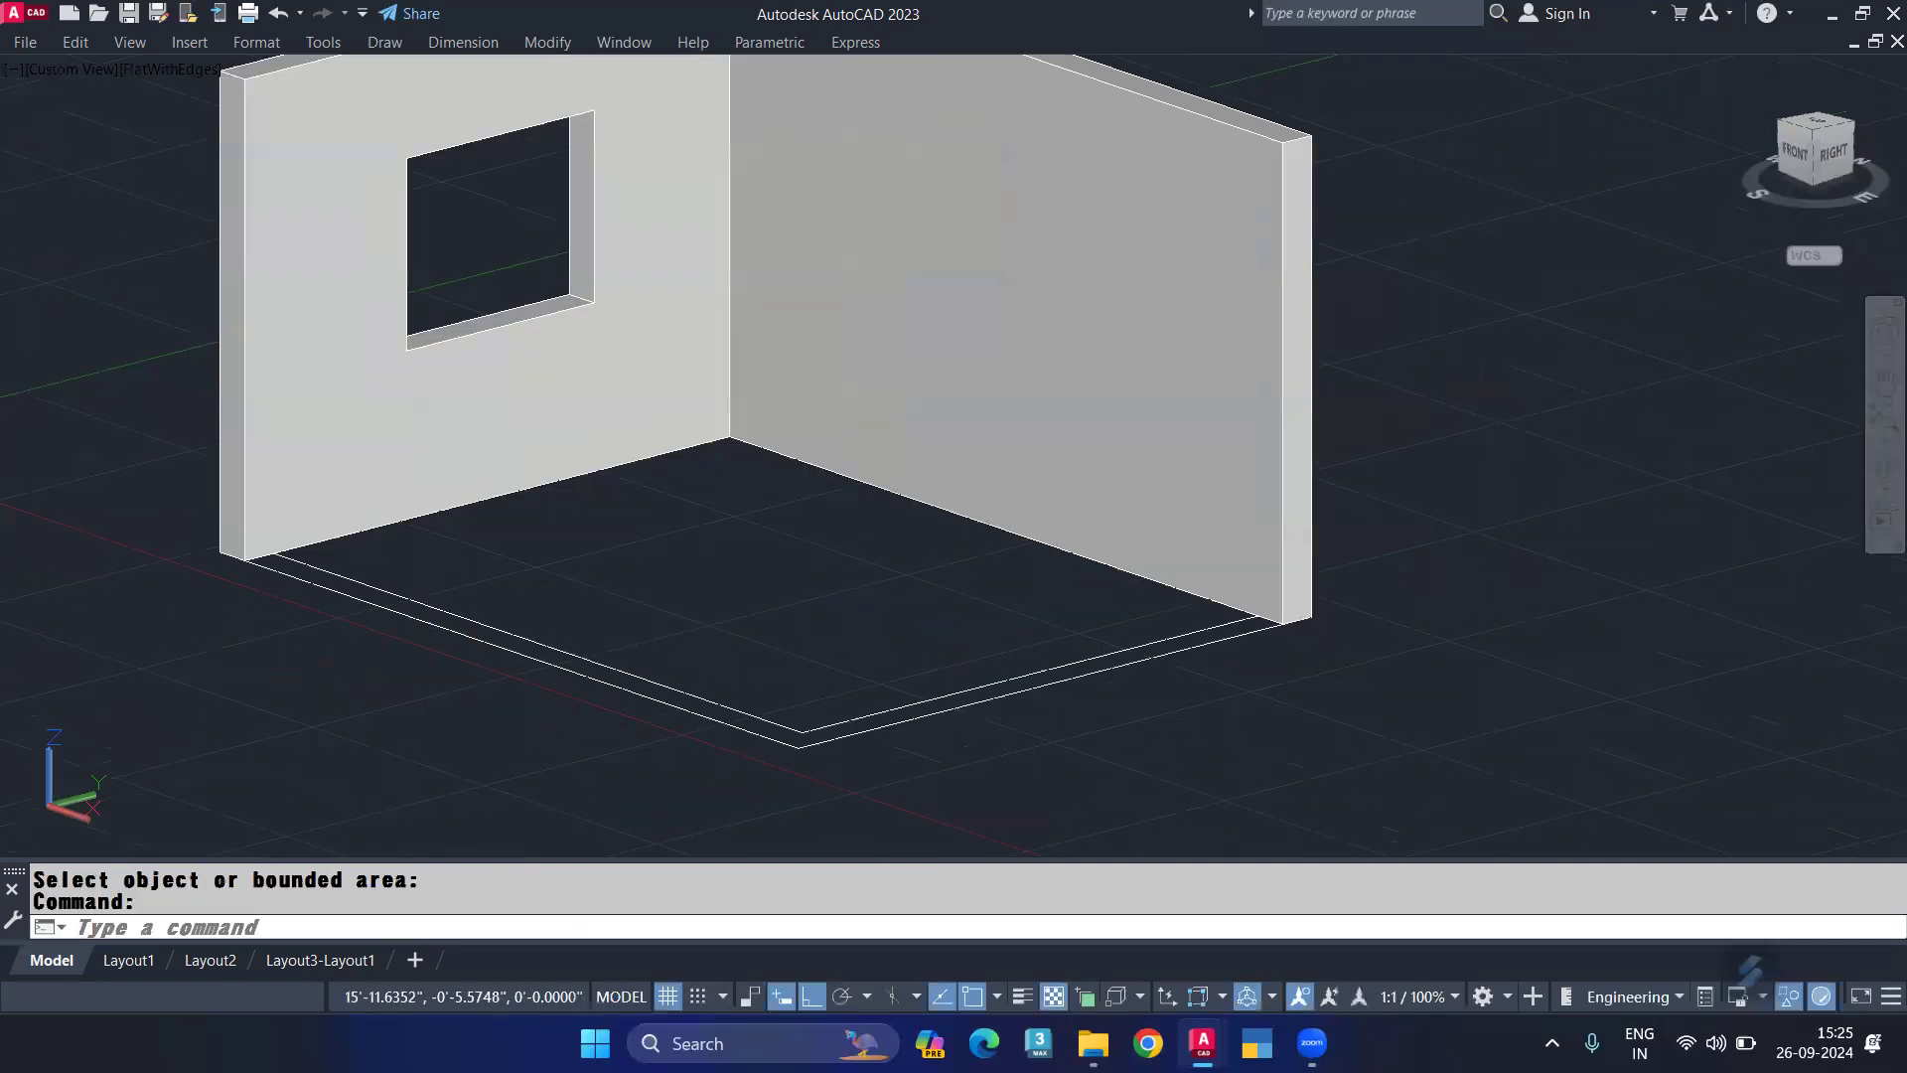
{"action": "middle_click_drag", "start_coordinate": [316, 524], "coordinate": [340, 392], "text": "shift"}
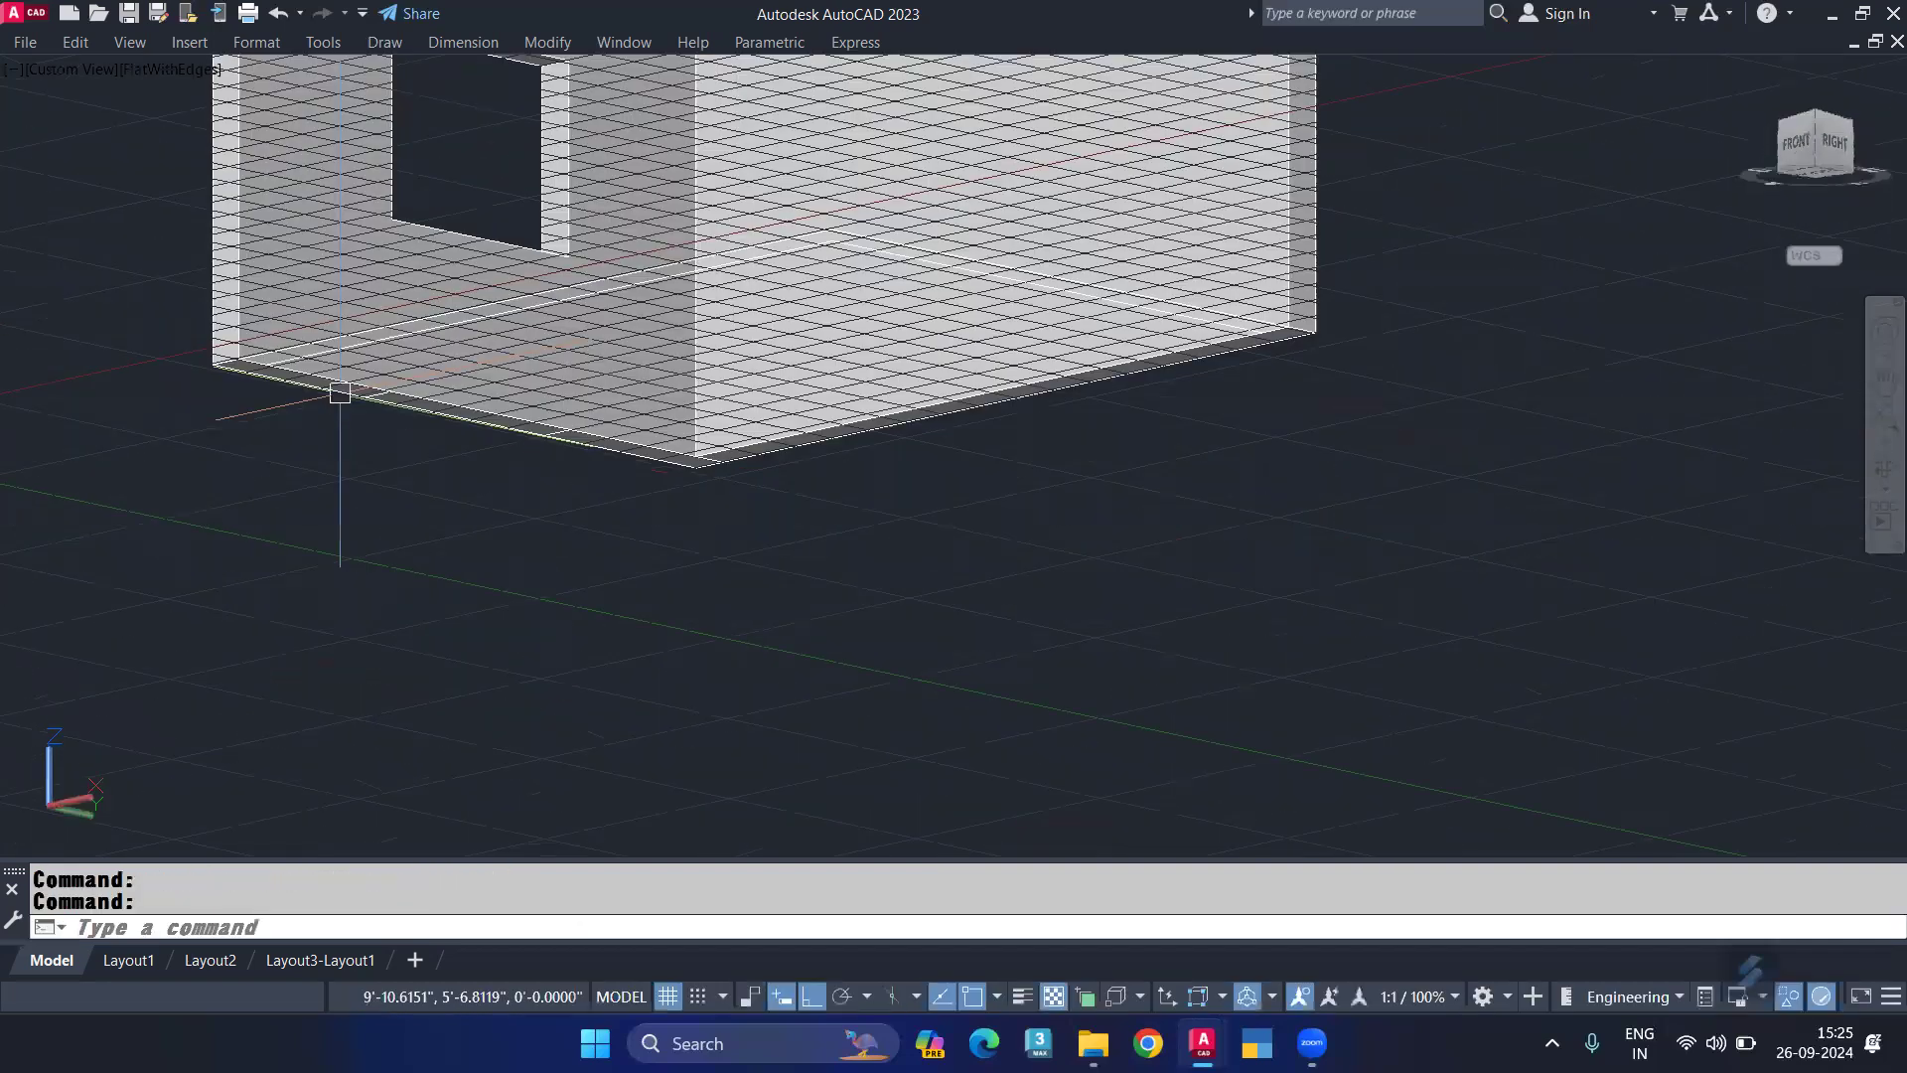
Step: Select the floor slab, start an extrusion, then cancel it
{"action": "left_click", "coordinate": [340, 393]}
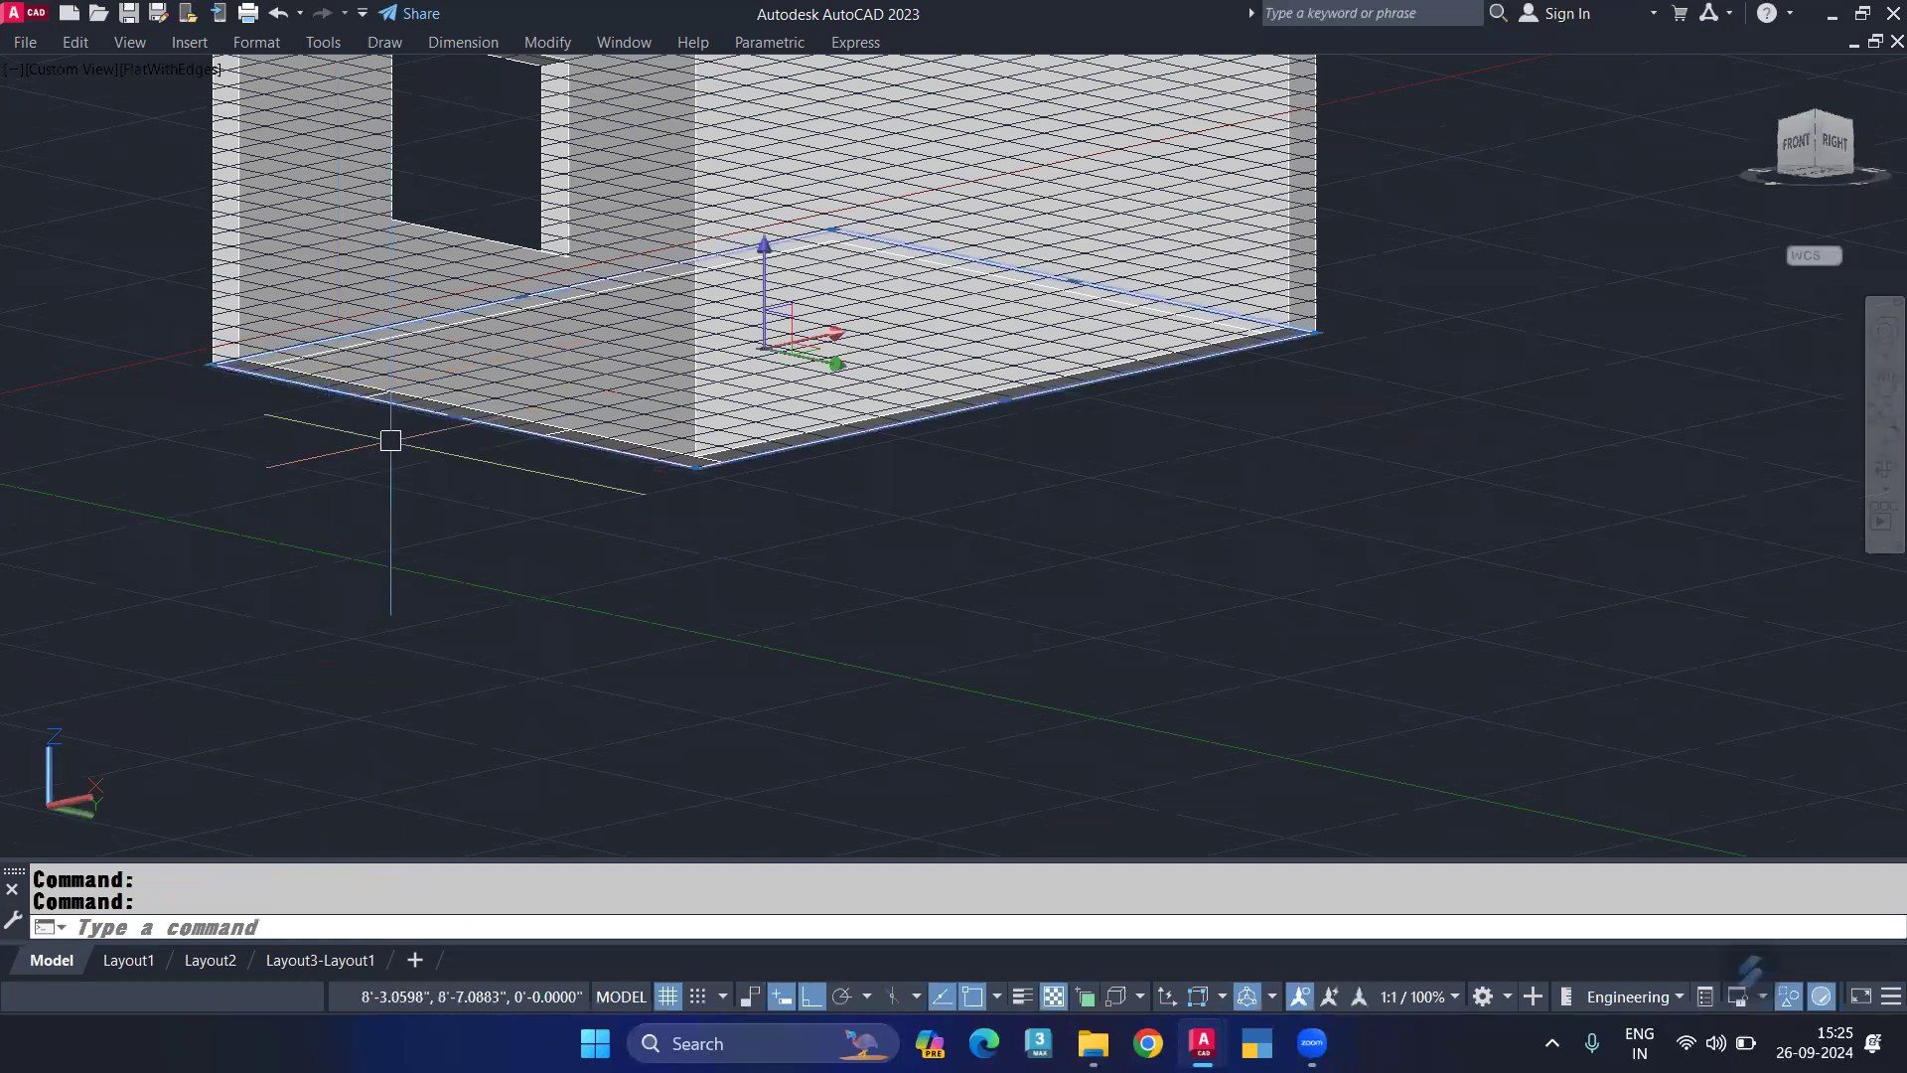
{"action": "type", "text": "ext"}
{"action": "key", "text": "Return"}
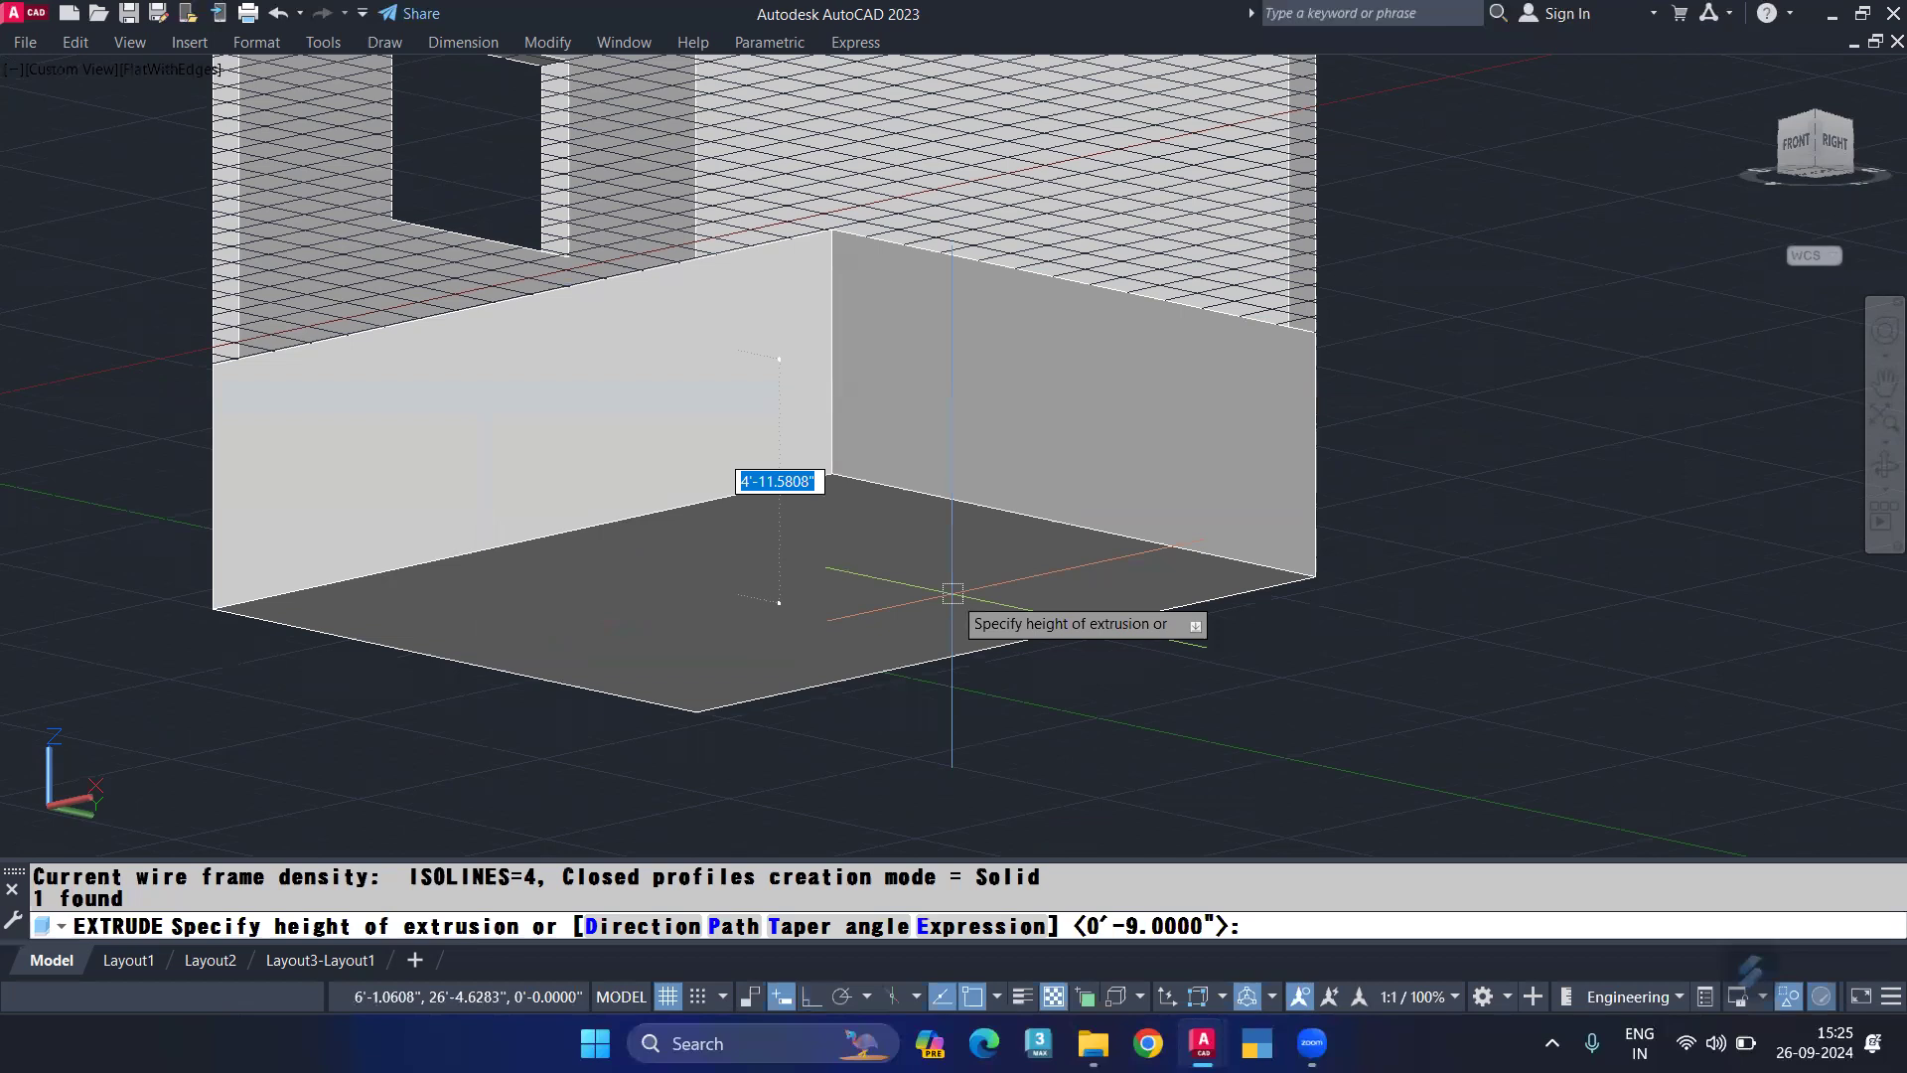
{"action": "key", "text": "Escape"}
{"action": "key", "text": "Escape"}
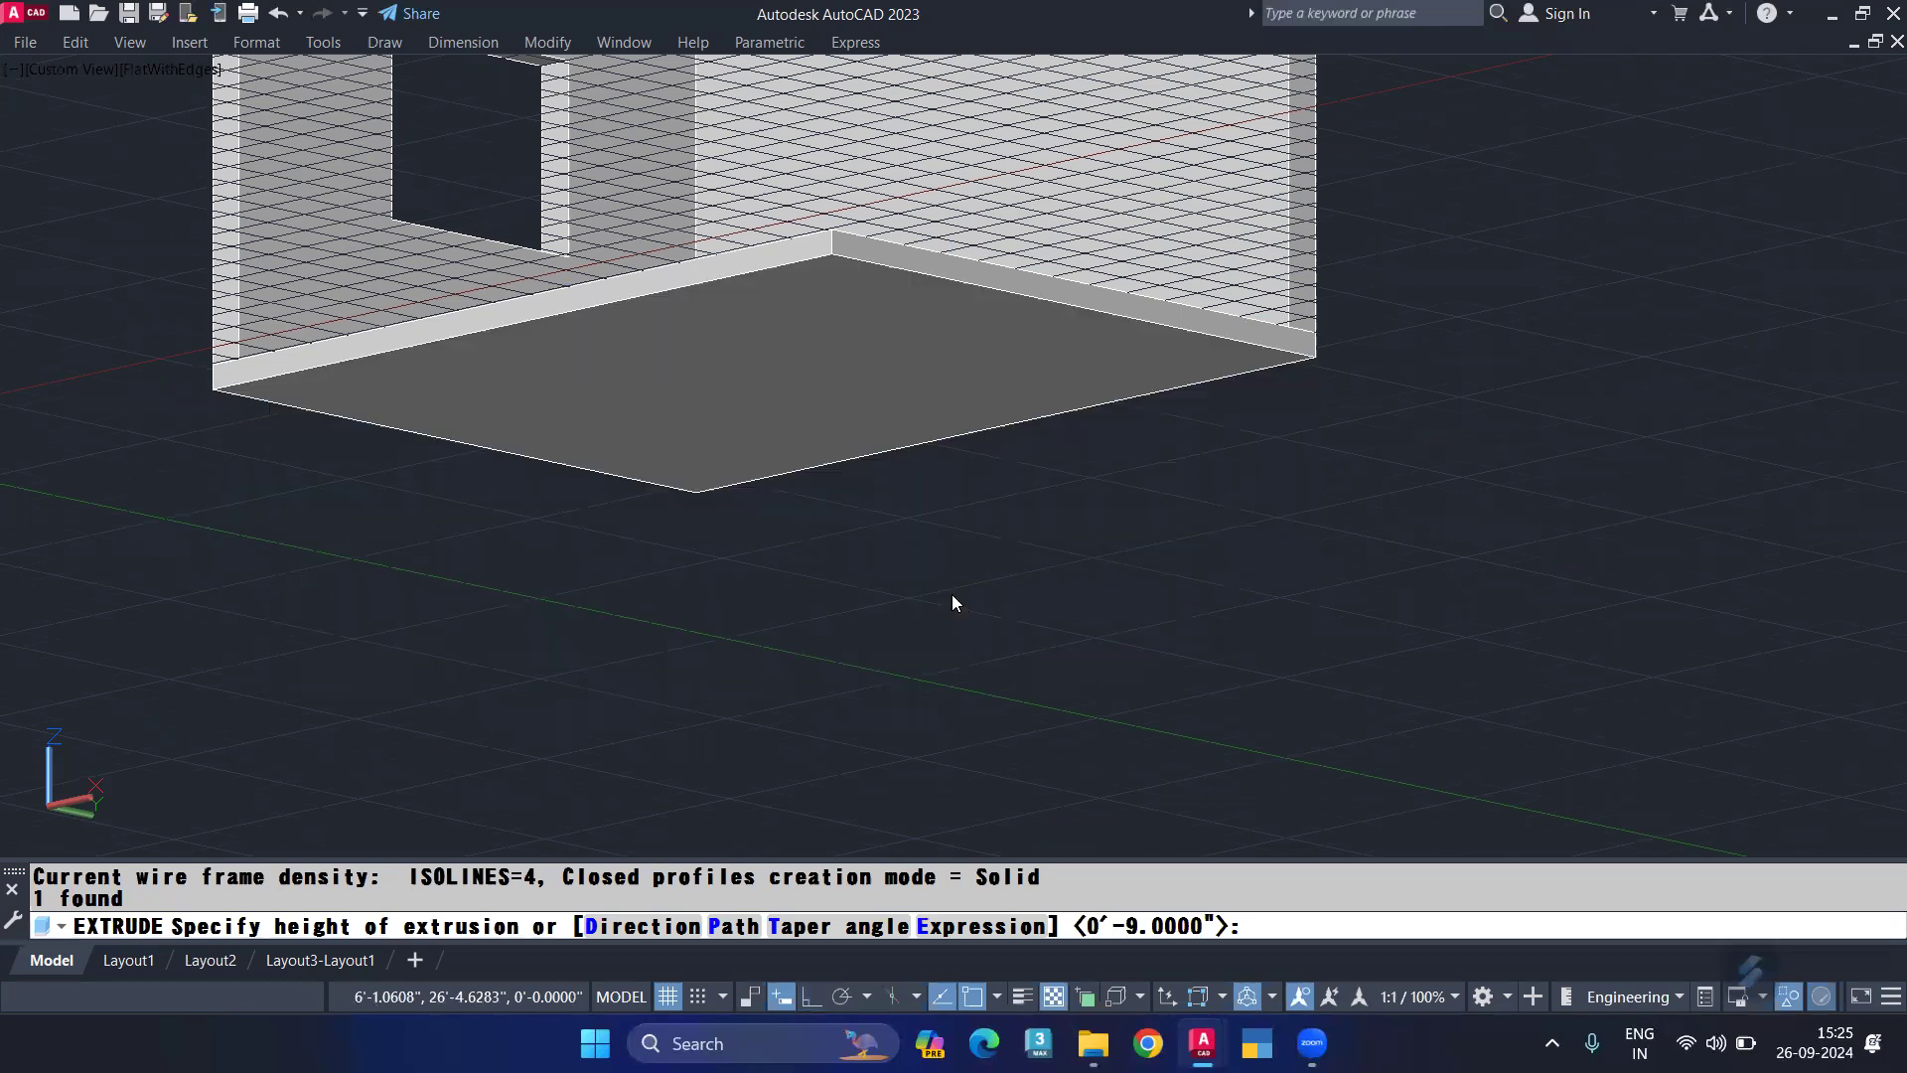
Step: Turn the grid off and centre the walled room with its floor in view
{"action": "mouse_move", "coordinate": [894, 533]}
{"action": "middle_mouse_down", "text": "shift"}
{"action": "mouse_move", "coordinate": [855, 685]}
{"action": "mouse_move", "coordinate": [837, 676]}
{"action": "middle_mouse_up", "text": "shift"}
{"action": "key", "text": "F7"}
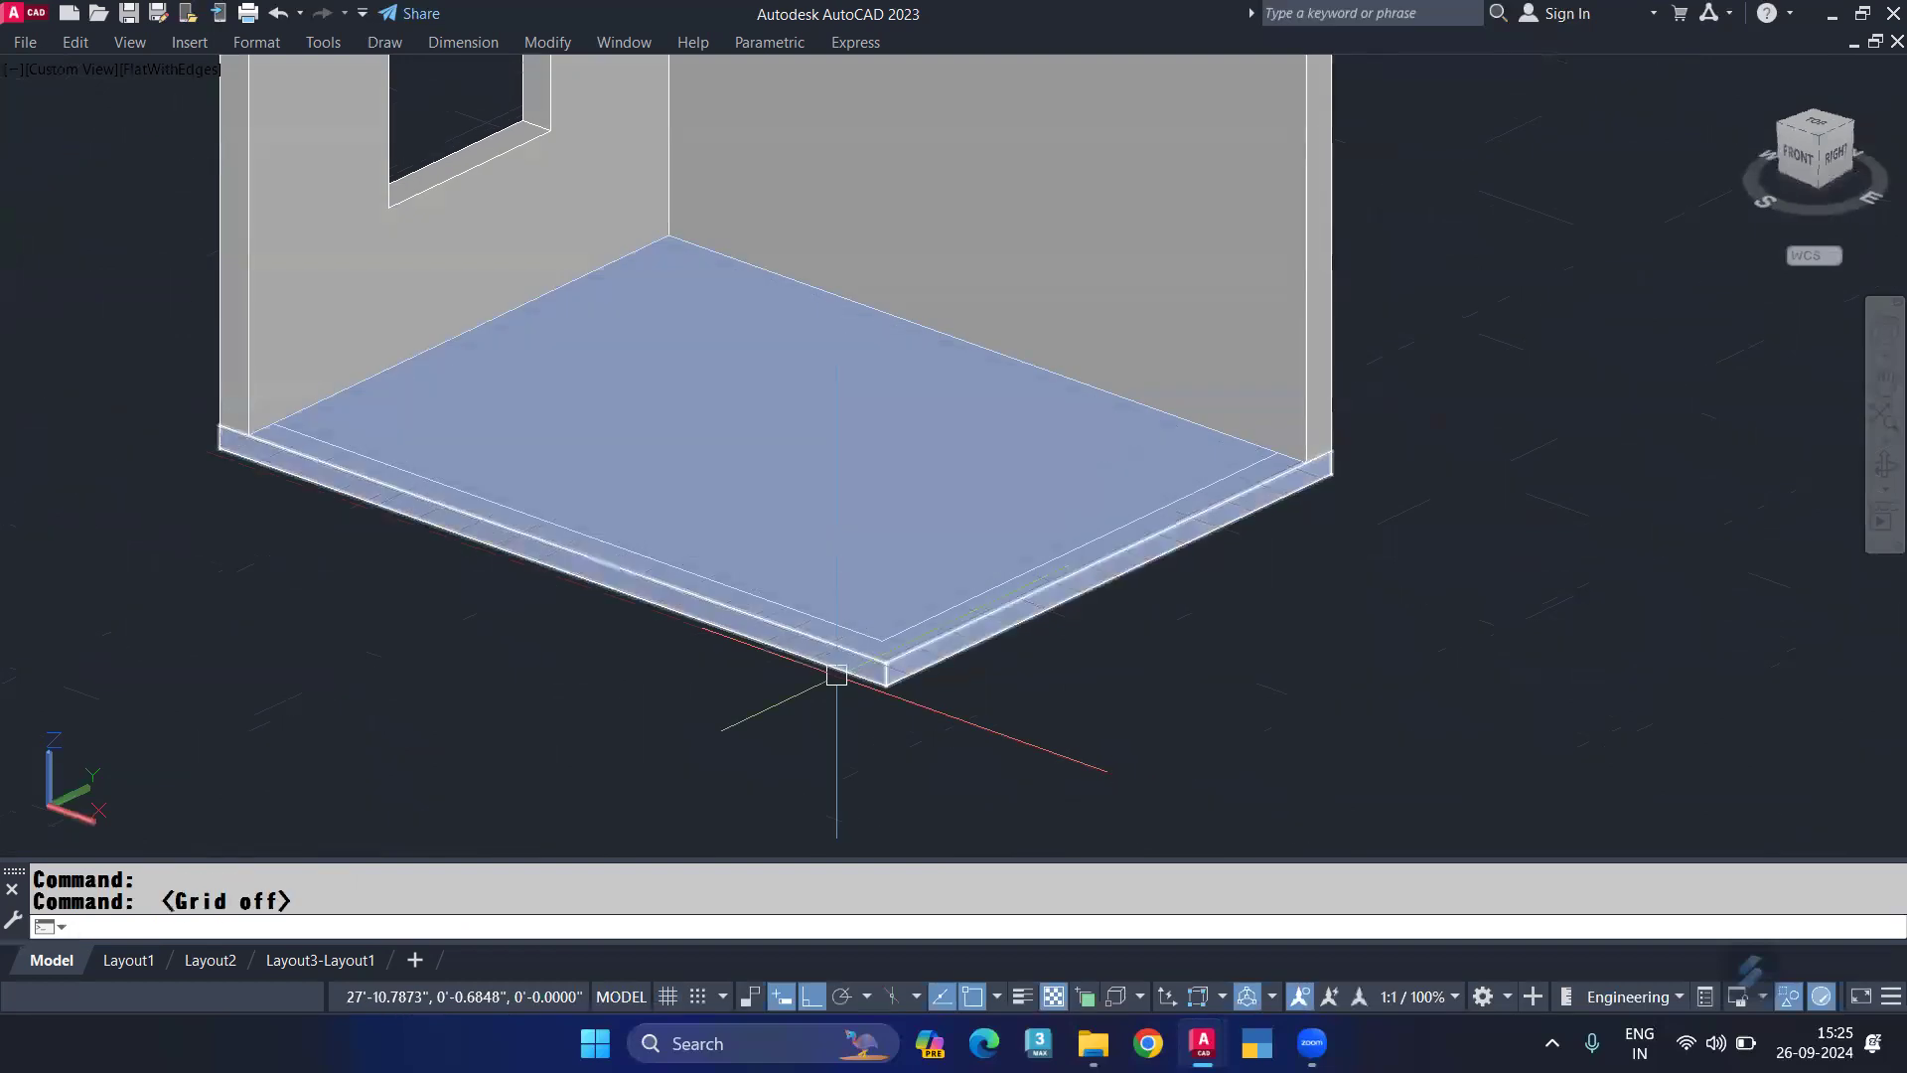
{"action": "scroll", "coordinate": [837, 675], "scroll_direction": "down", "scroll_amount": 2}
{"action": "mouse_move", "coordinate": [774, 499]}
{"action": "middle_mouse_down"}
{"action": "mouse_move", "coordinate": [825, 600]}
{"action": "mouse_move", "coordinate": [904, 623]}
{"action": "middle_mouse_up"}
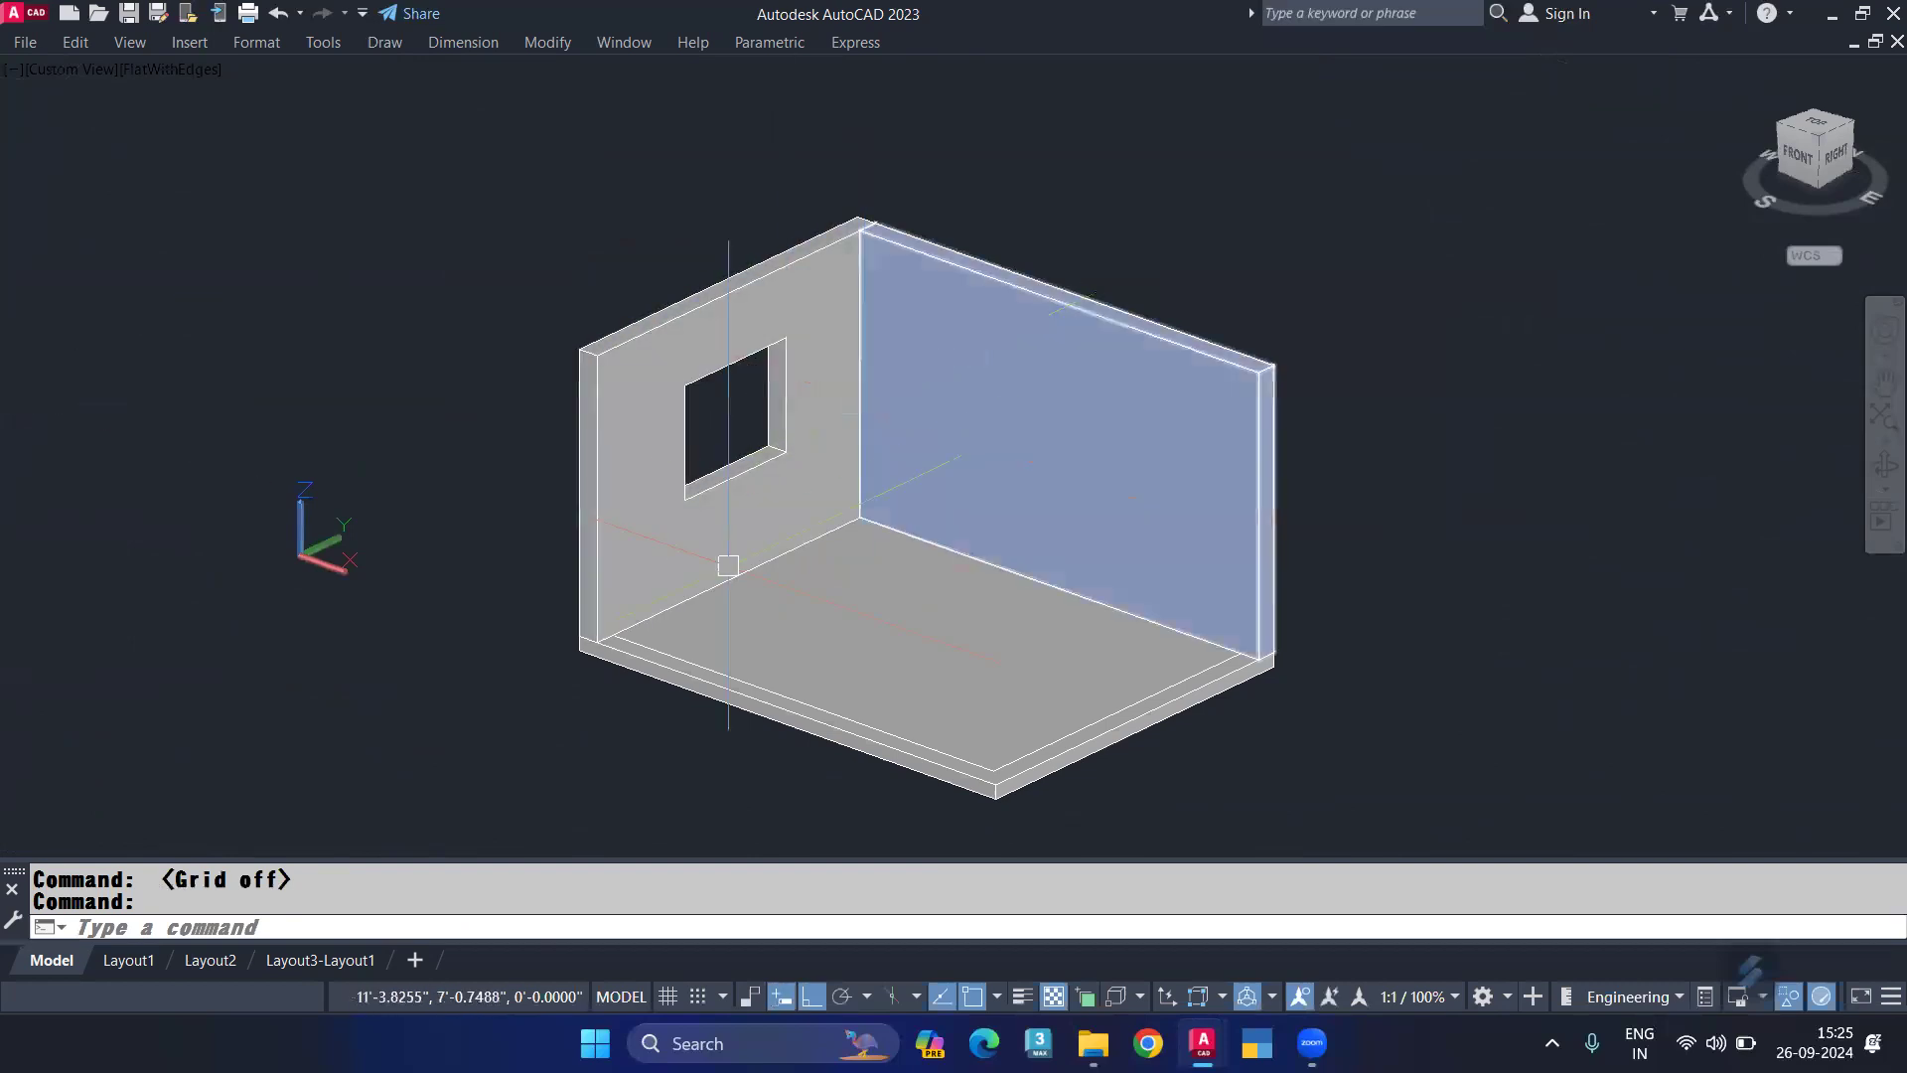
Step: Unisolate the hidden objects to bring the L-shaped counter back
{"action": "type", "text": "un"}
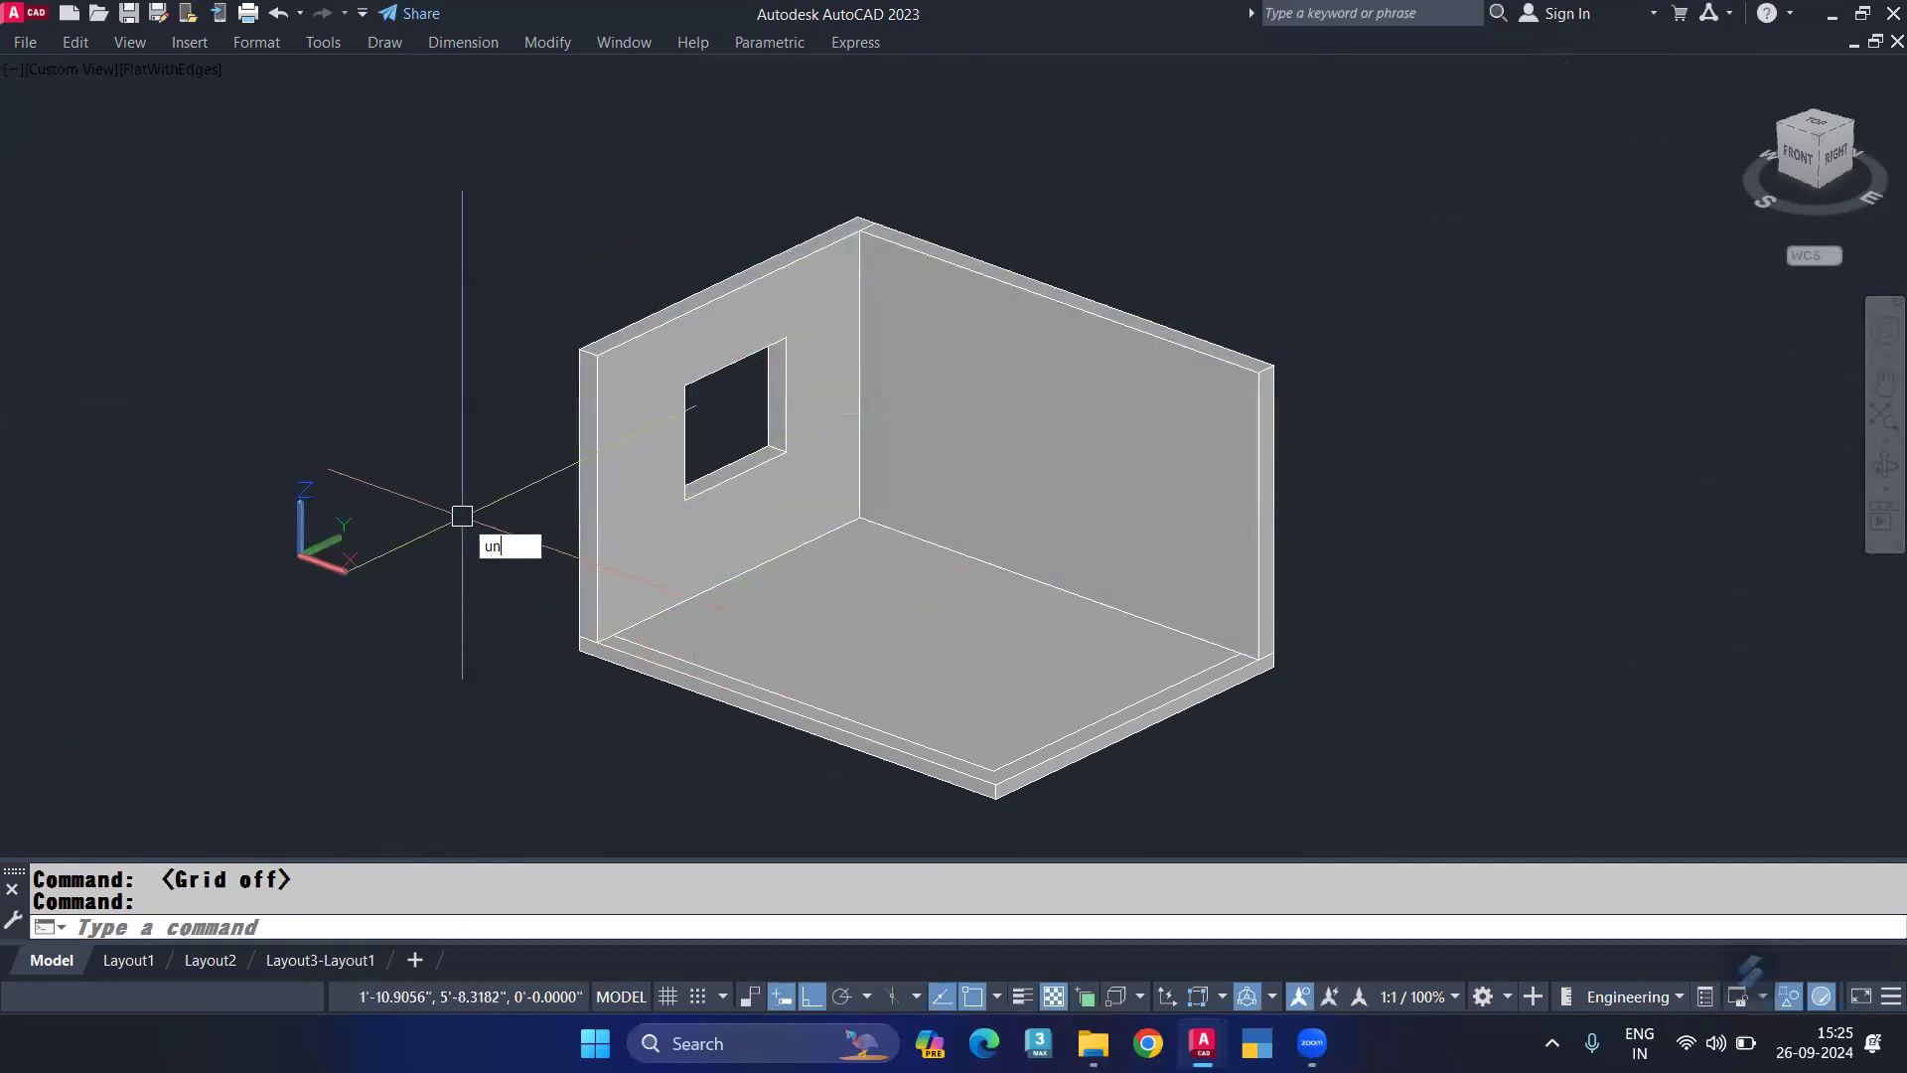
{"action": "key", "text": "Return"}
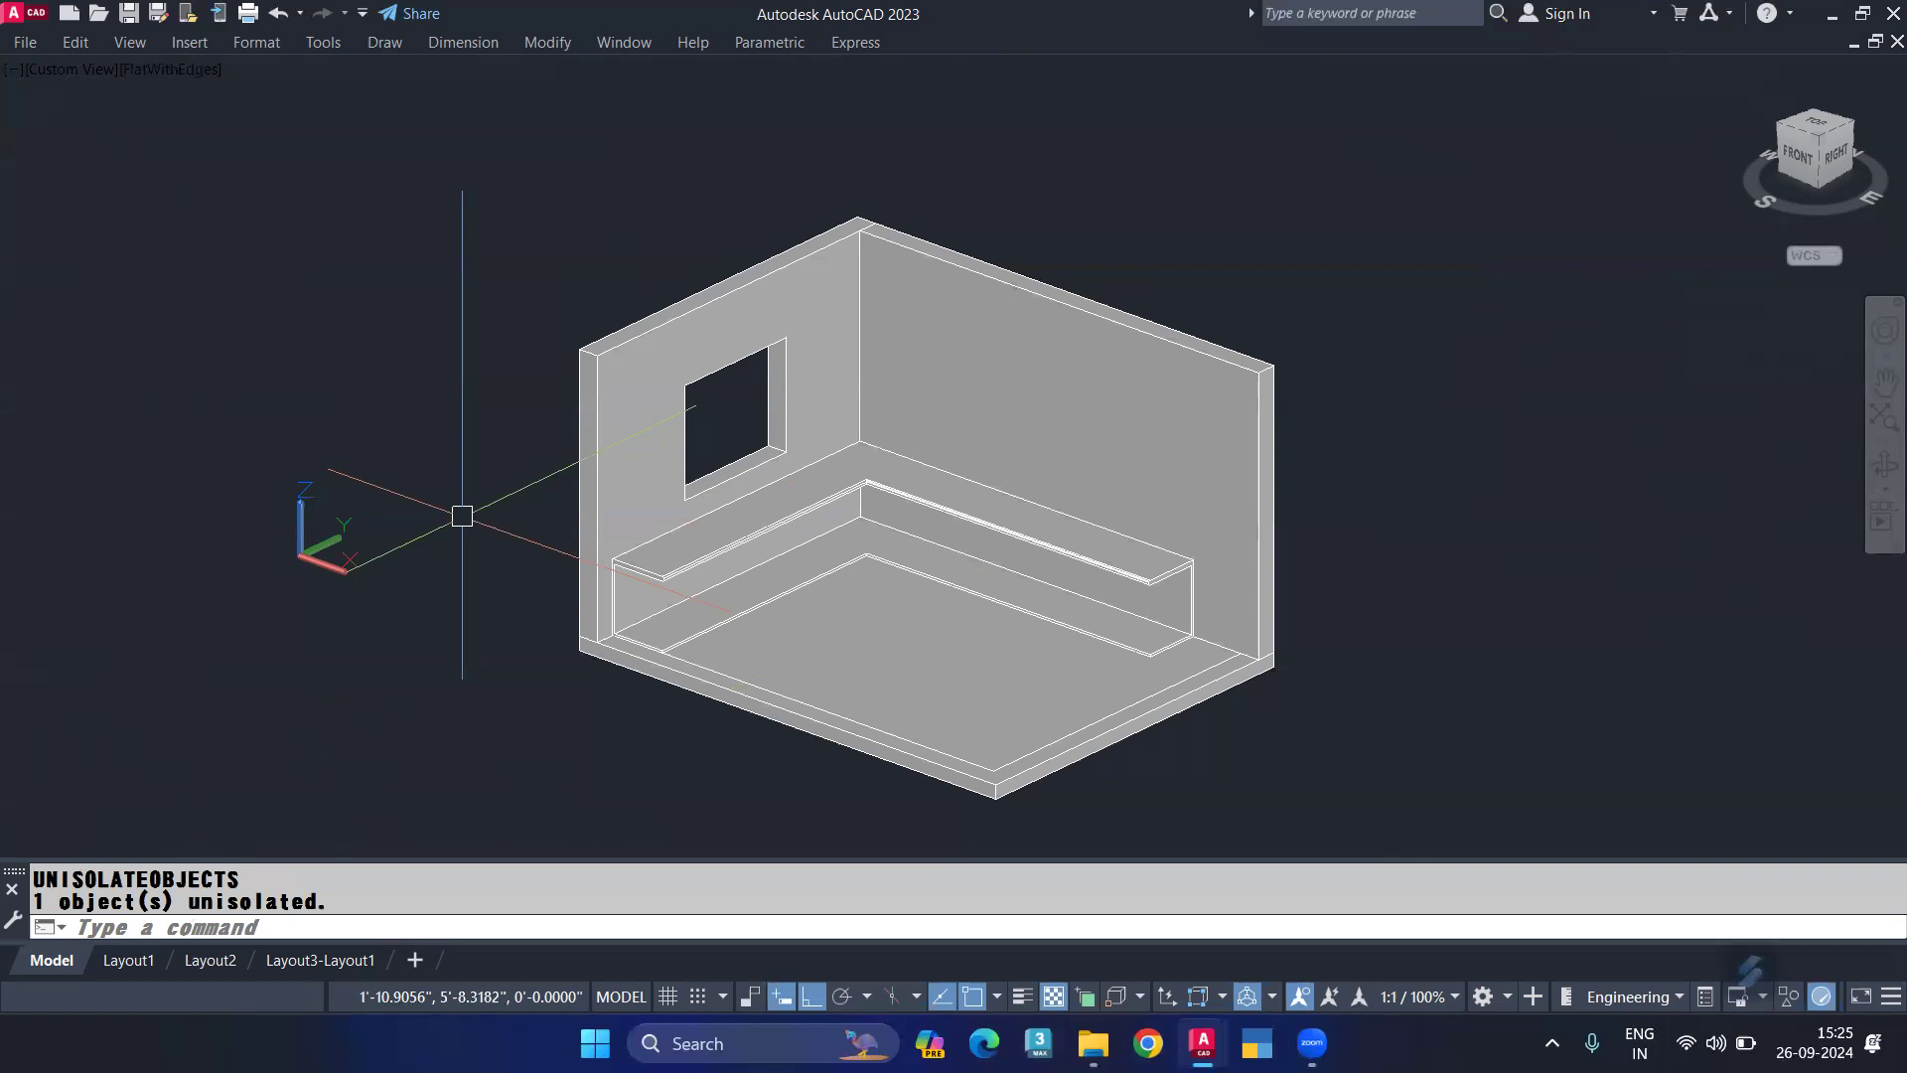
{"action": "scroll", "coordinate": [462, 515], "scroll_direction": "up", "scroll_amount": 2}
{"action": "scroll", "coordinate": [882, 584], "scroll_direction": "up", "scroll_amount": 5}
Step: Raise the L-shaped counter 4 units along Z using the move gizmo
{"action": "left_click", "coordinate": [844, 523]}
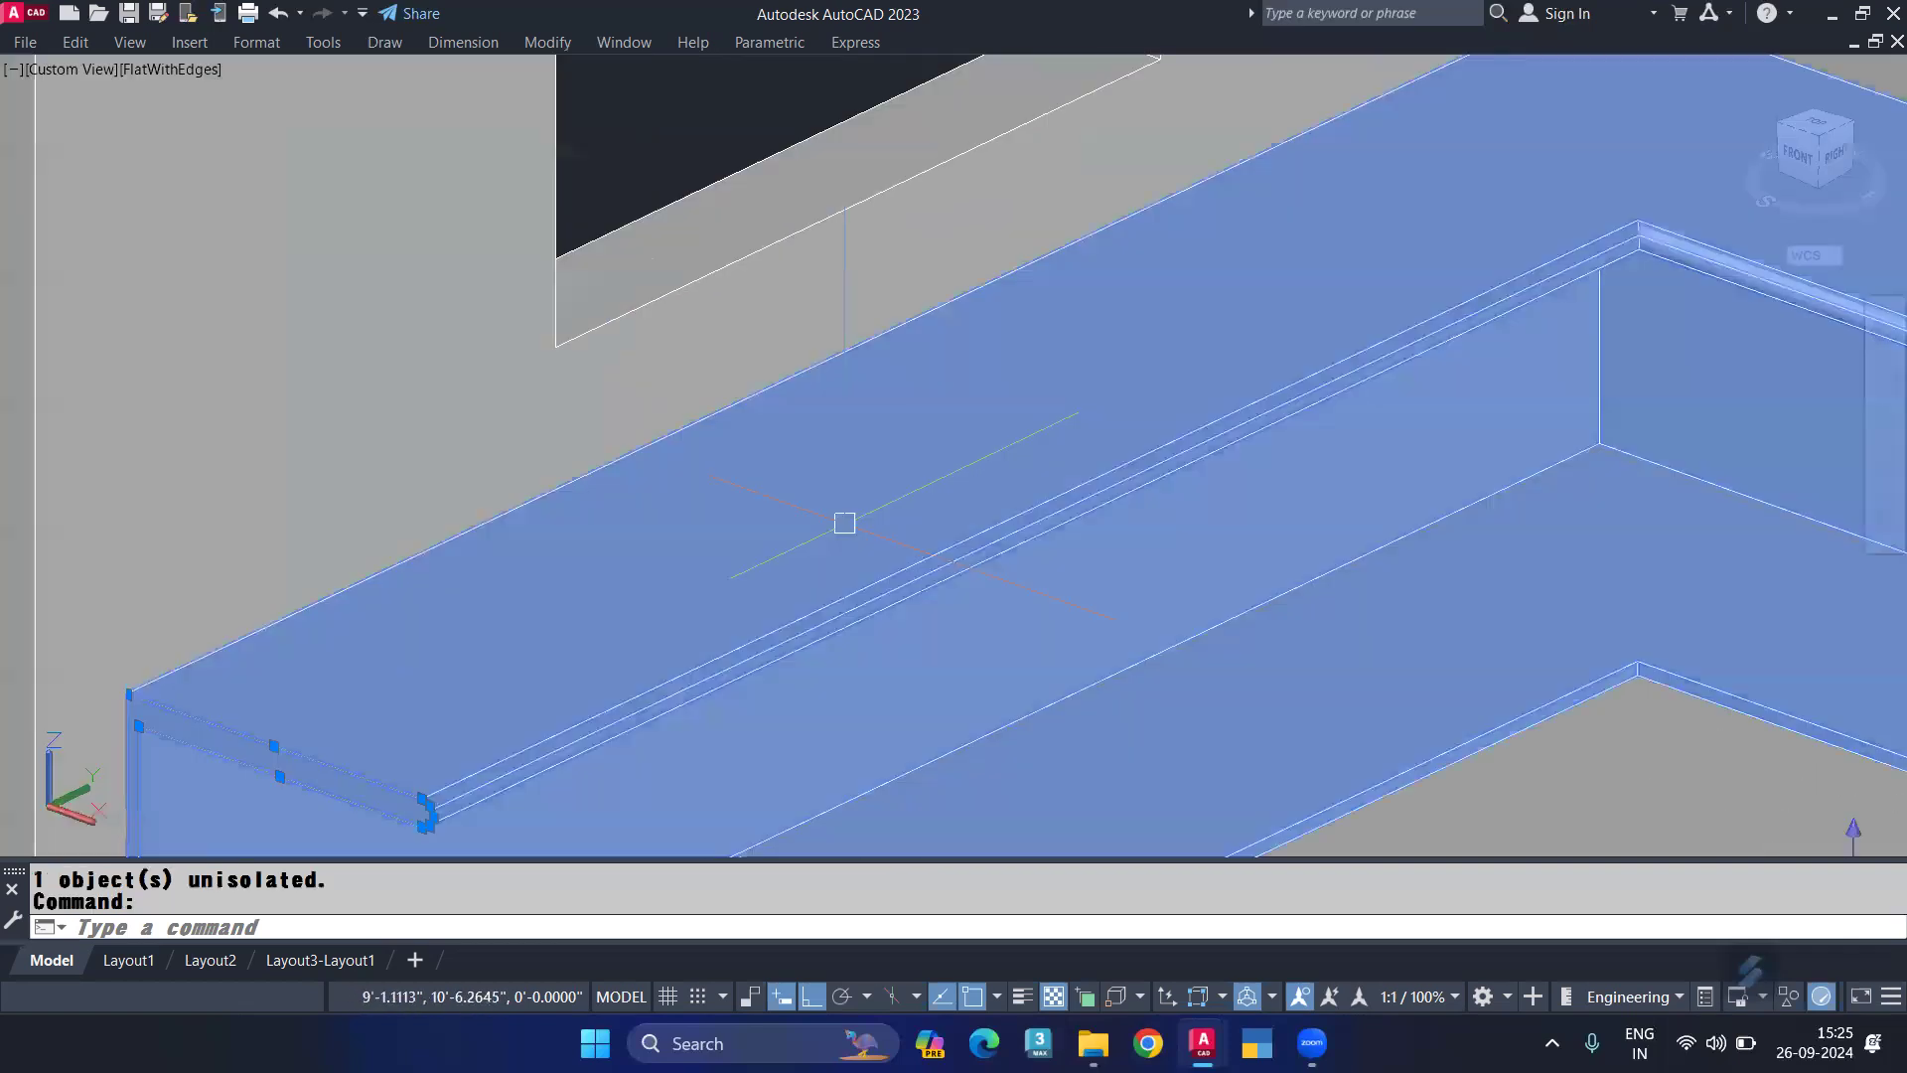
{"action": "scroll", "coordinate": [845, 522], "scroll_direction": "down", "scroll_amount": 7}
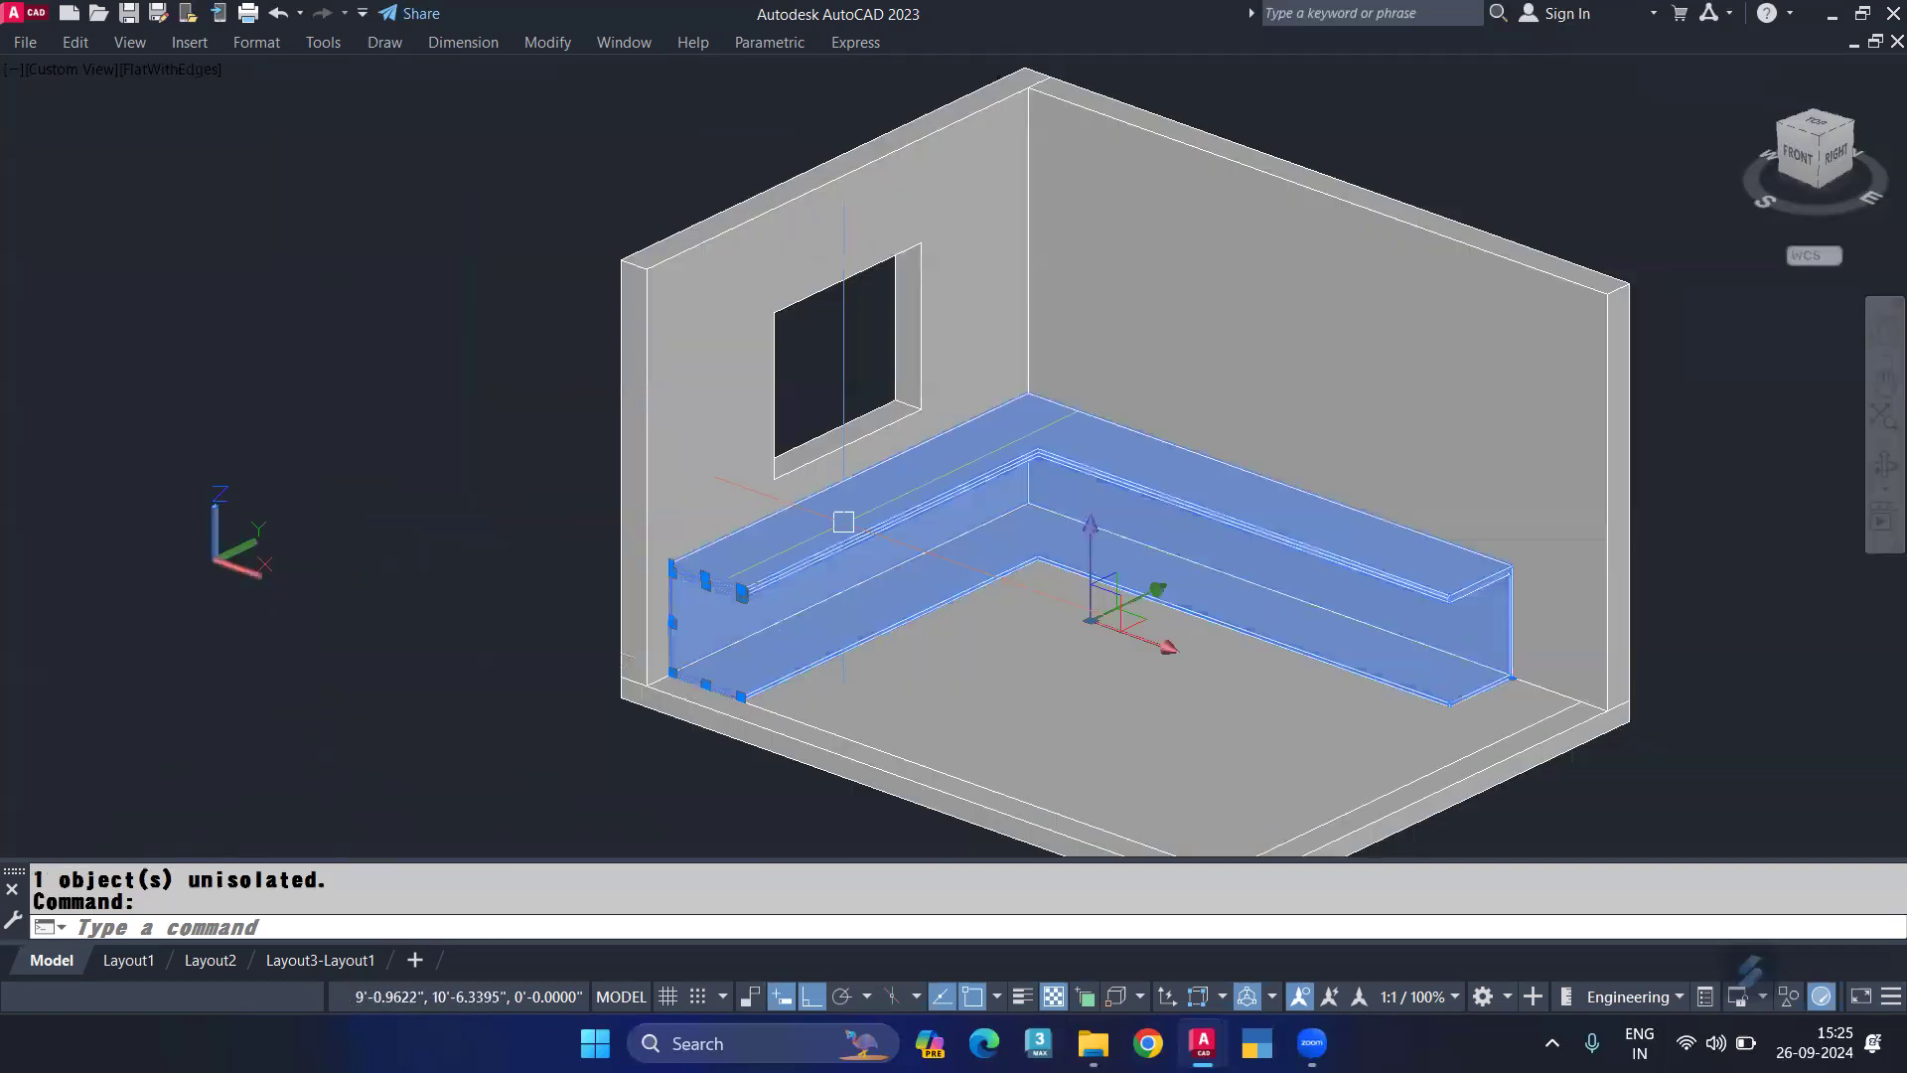
{"action": "left_click", "coordinate": [1092, 537]}
{"action": "type", "text": "4"}
{"action": "key", "text": "Return"}
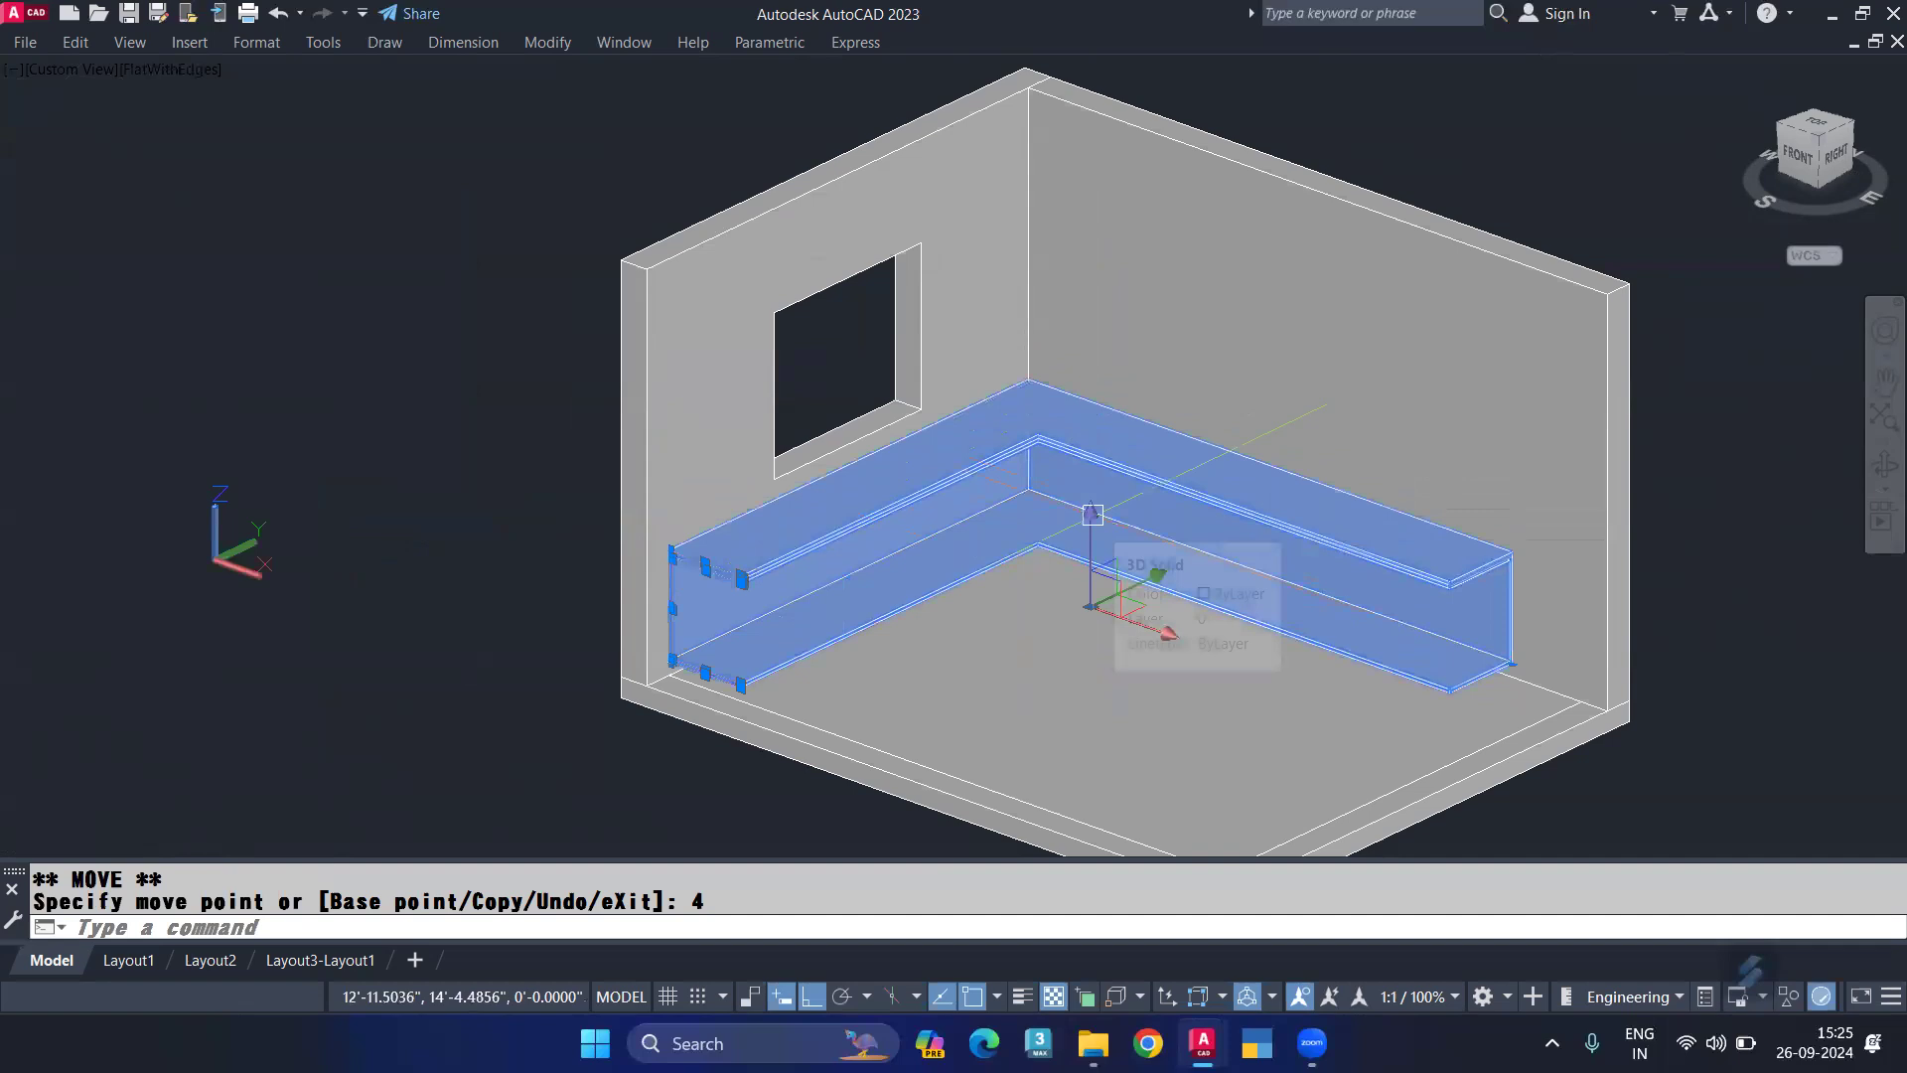
{"action": "key", "text": "Escape"}
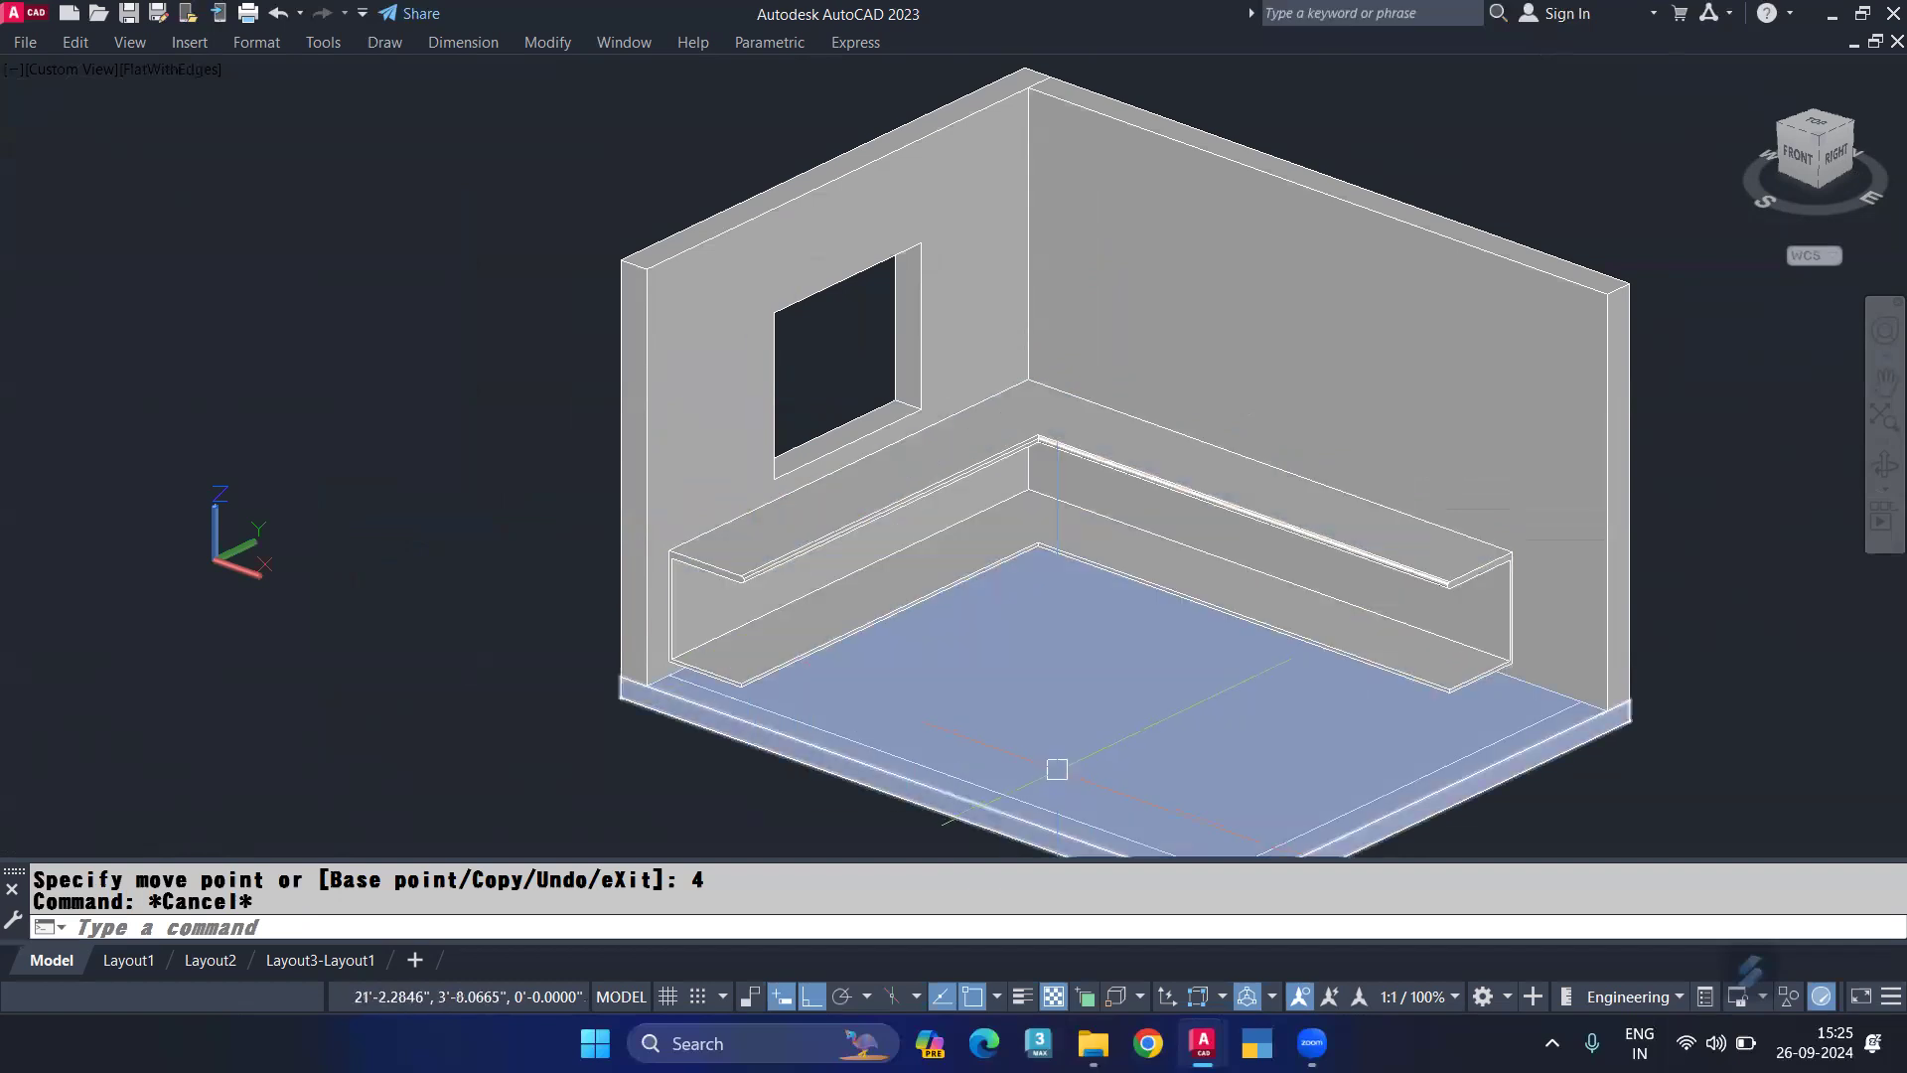
{"action": "left_click", "coordinate": [1063, 809]}
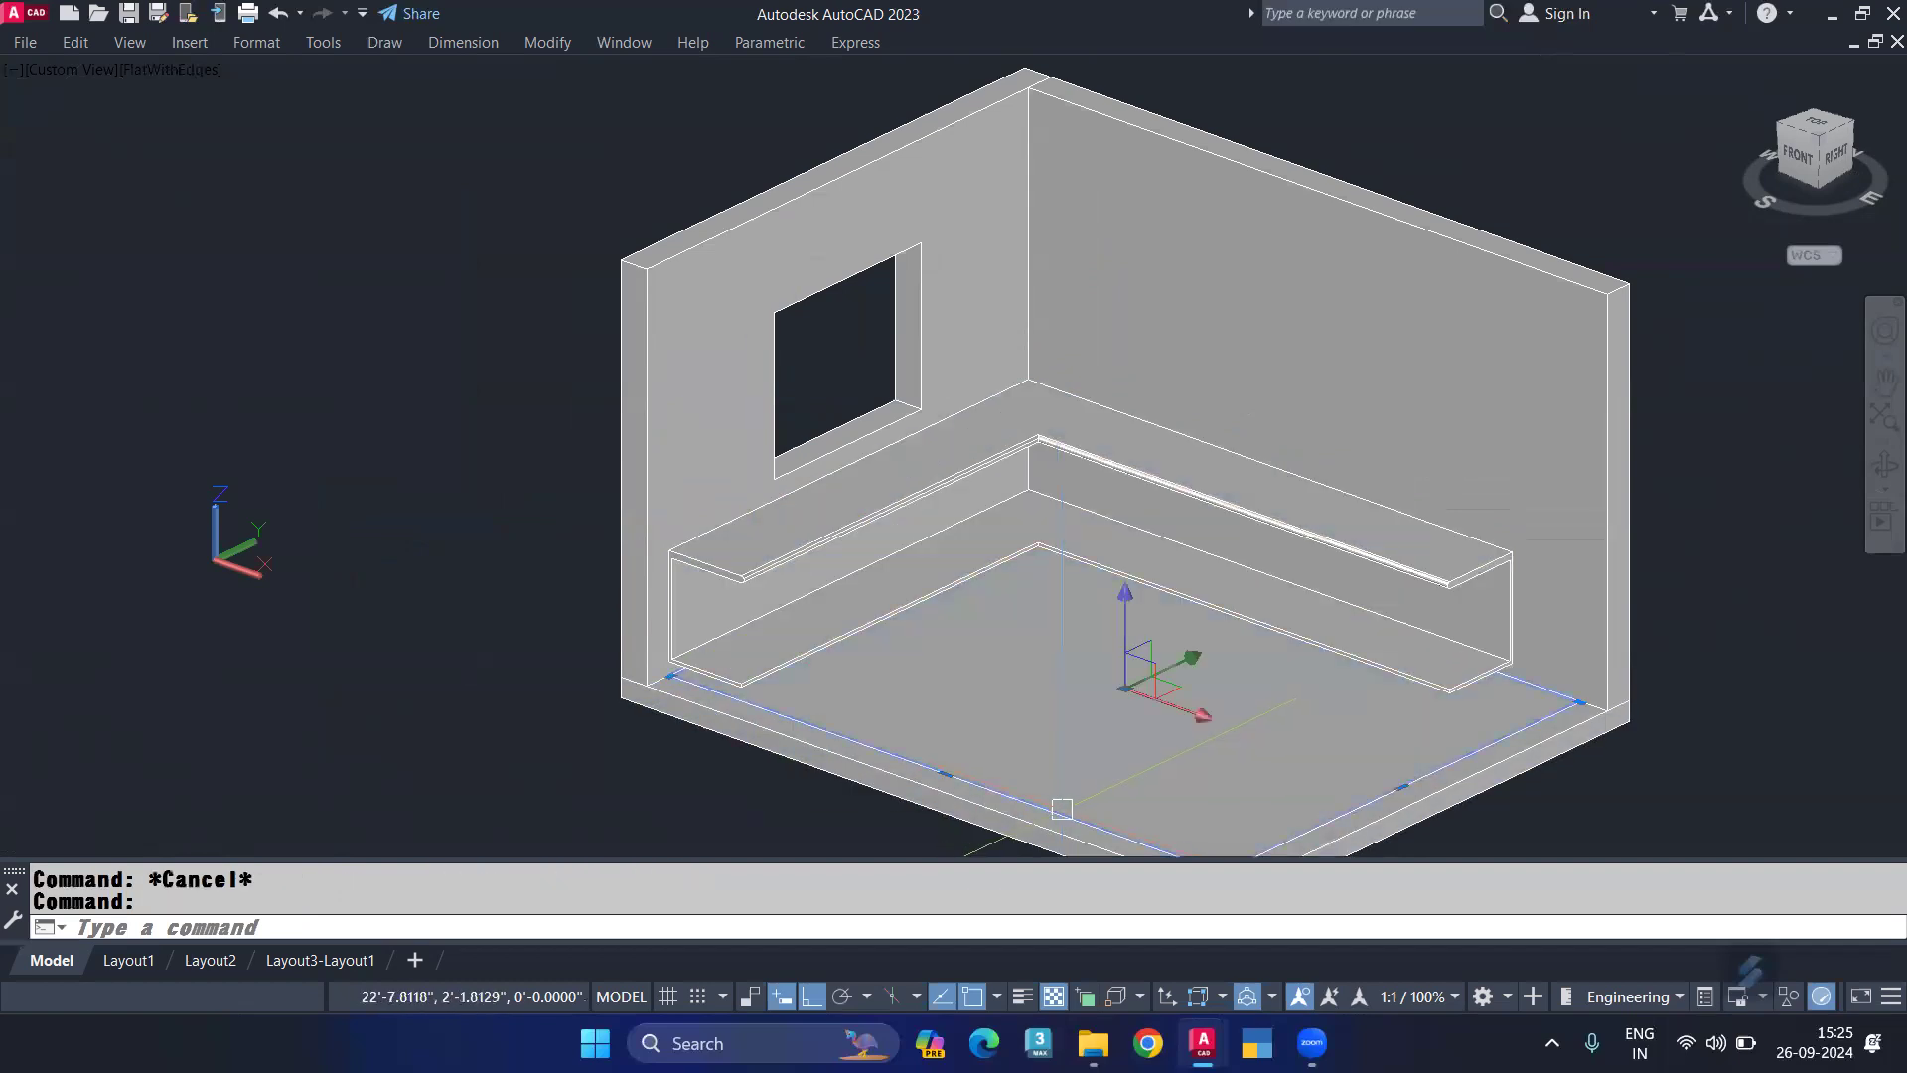
Step: Isolate the floor outline, switch to plan view, and trim it to an L of two edges
{"action": "type", "text": "is"}
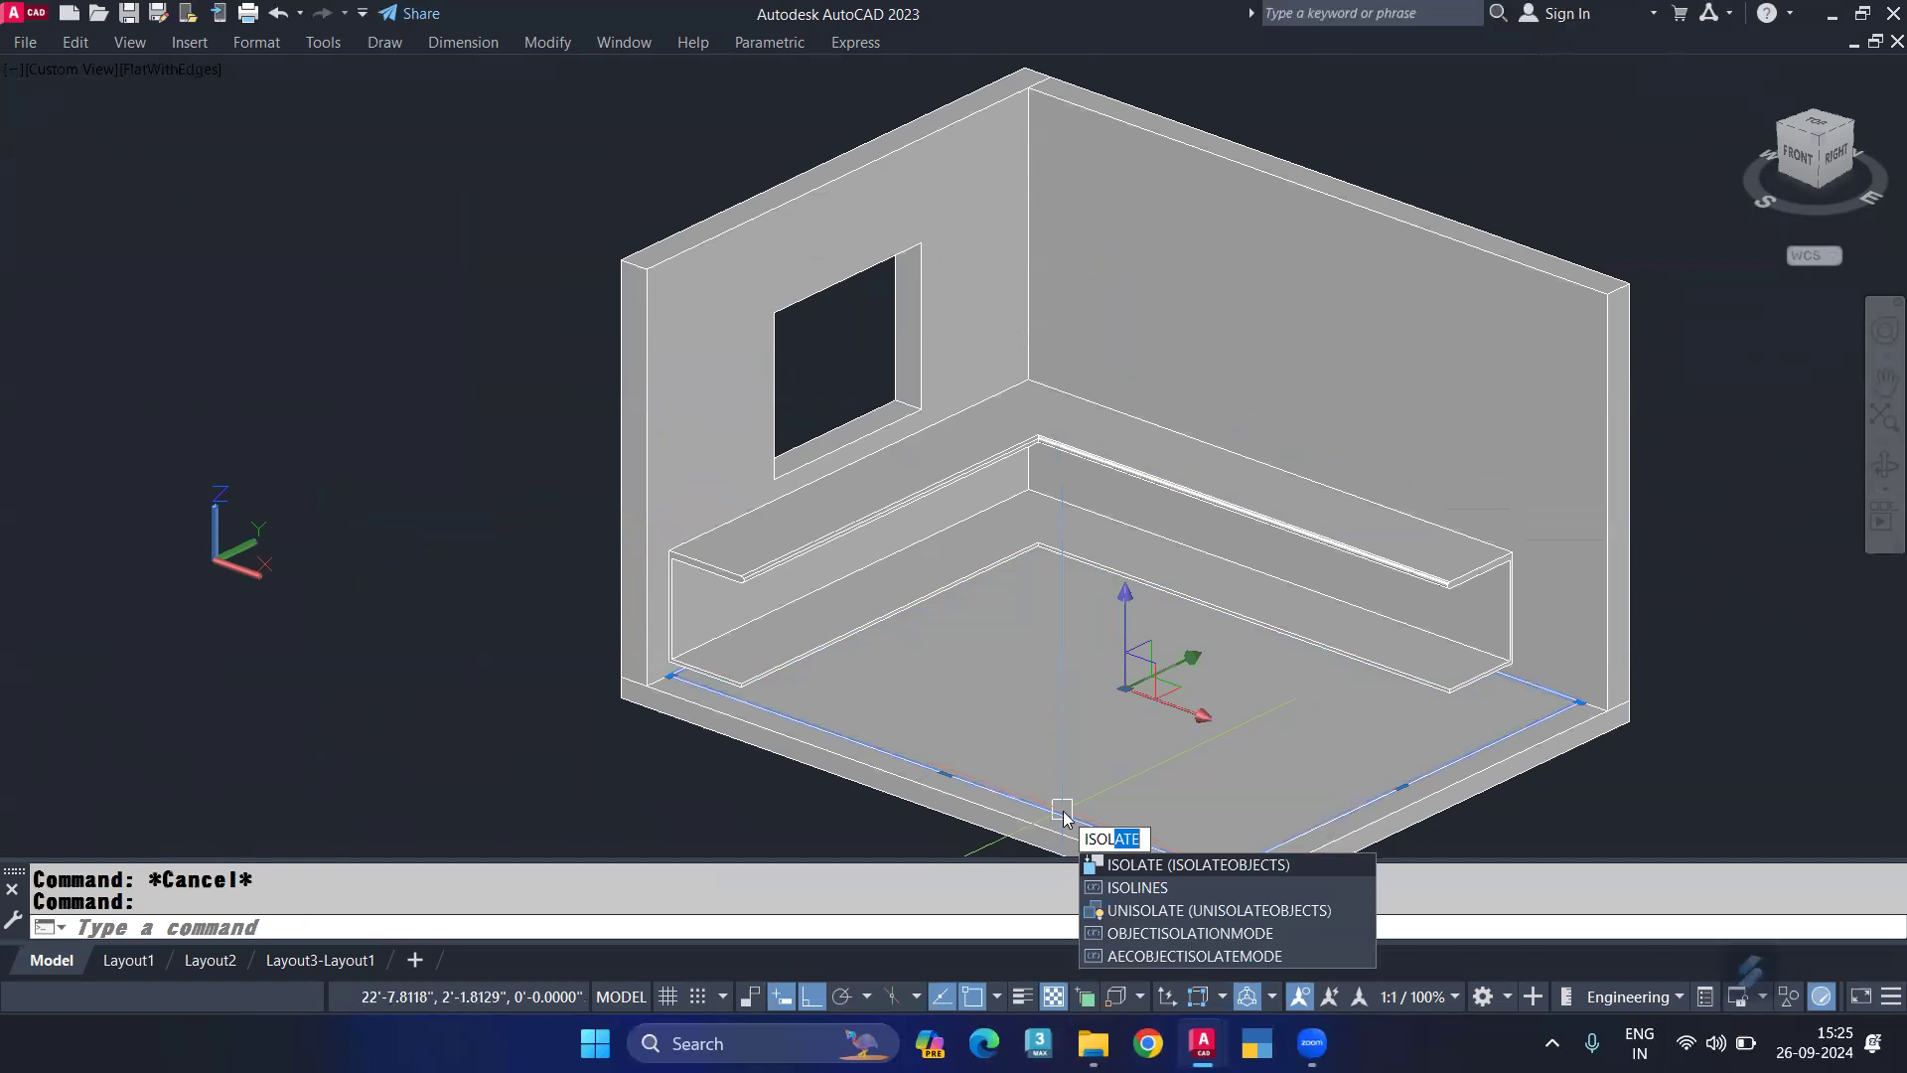
{"action": "key", "text": "Return"}
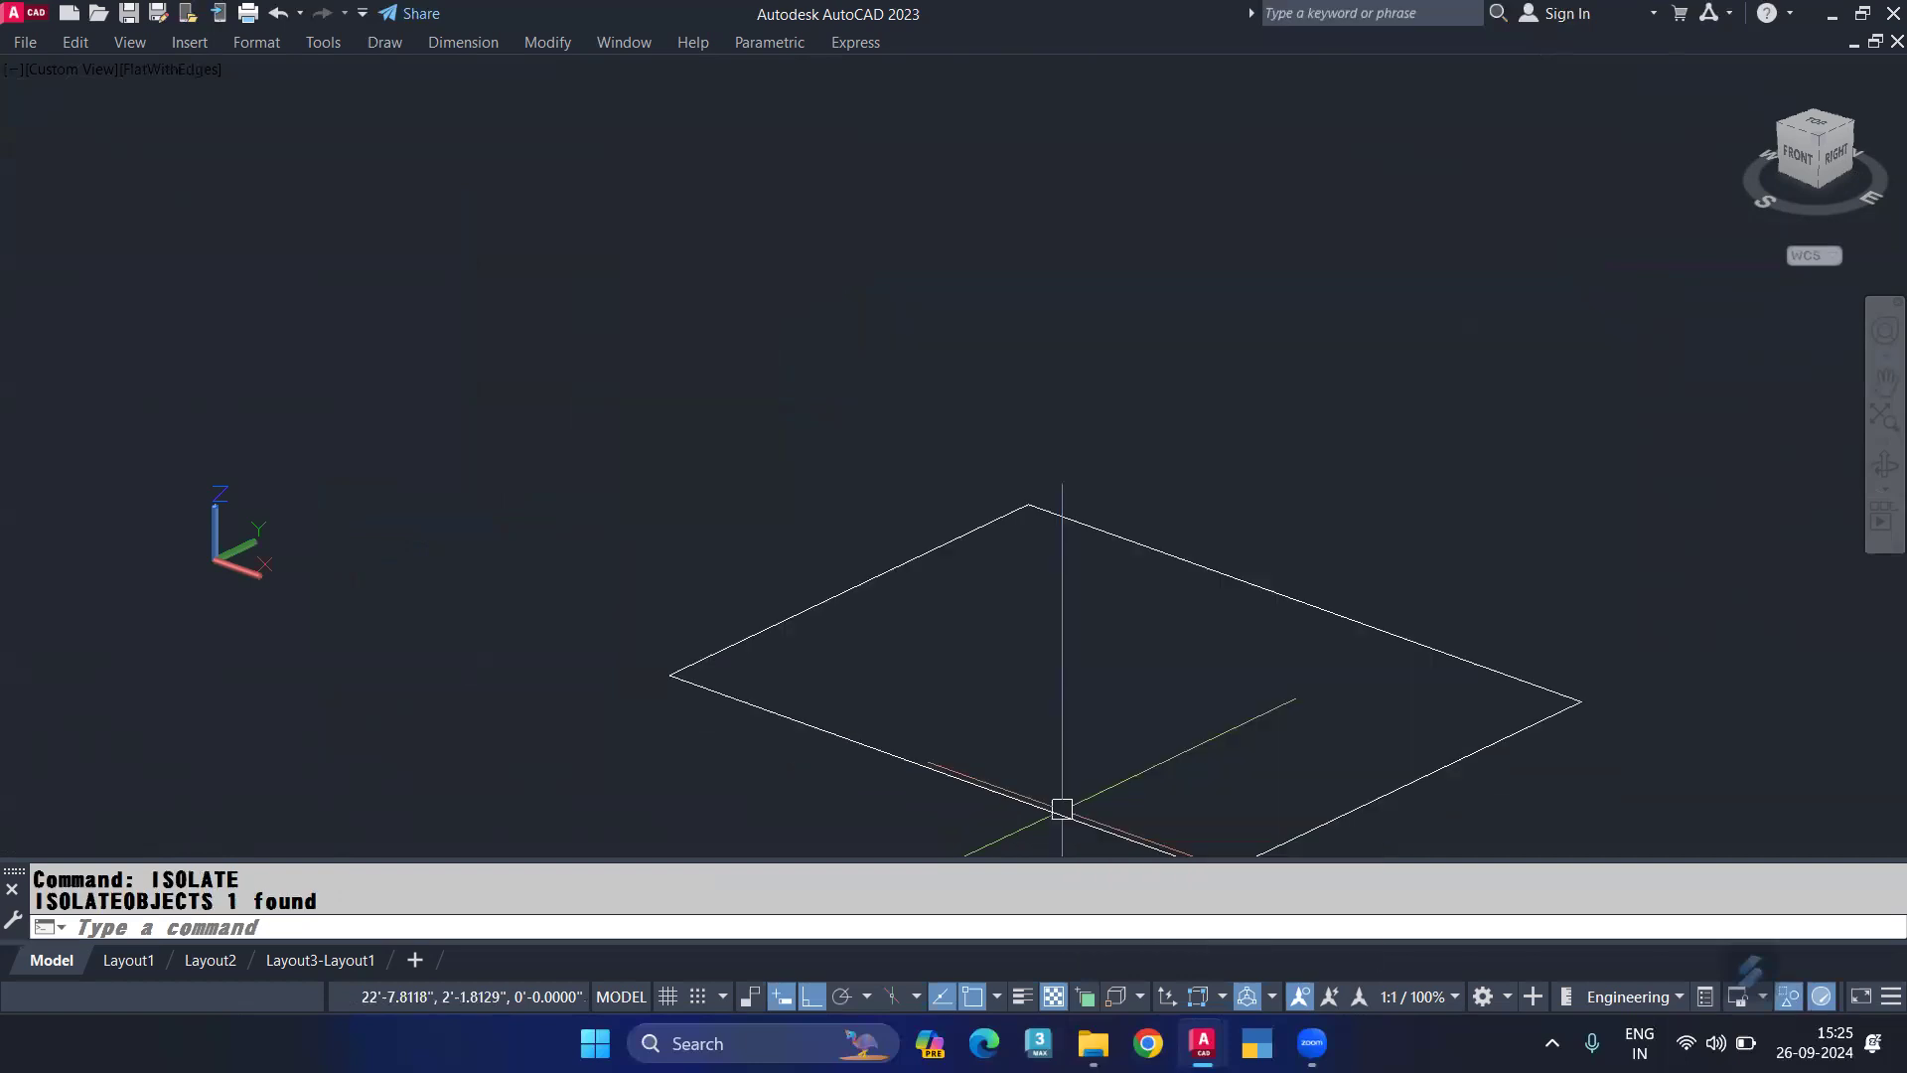
{"action": "type", "text": "p"}
{"action": "key", "text": "Return"}
{"action": "key", "text": "Return"}
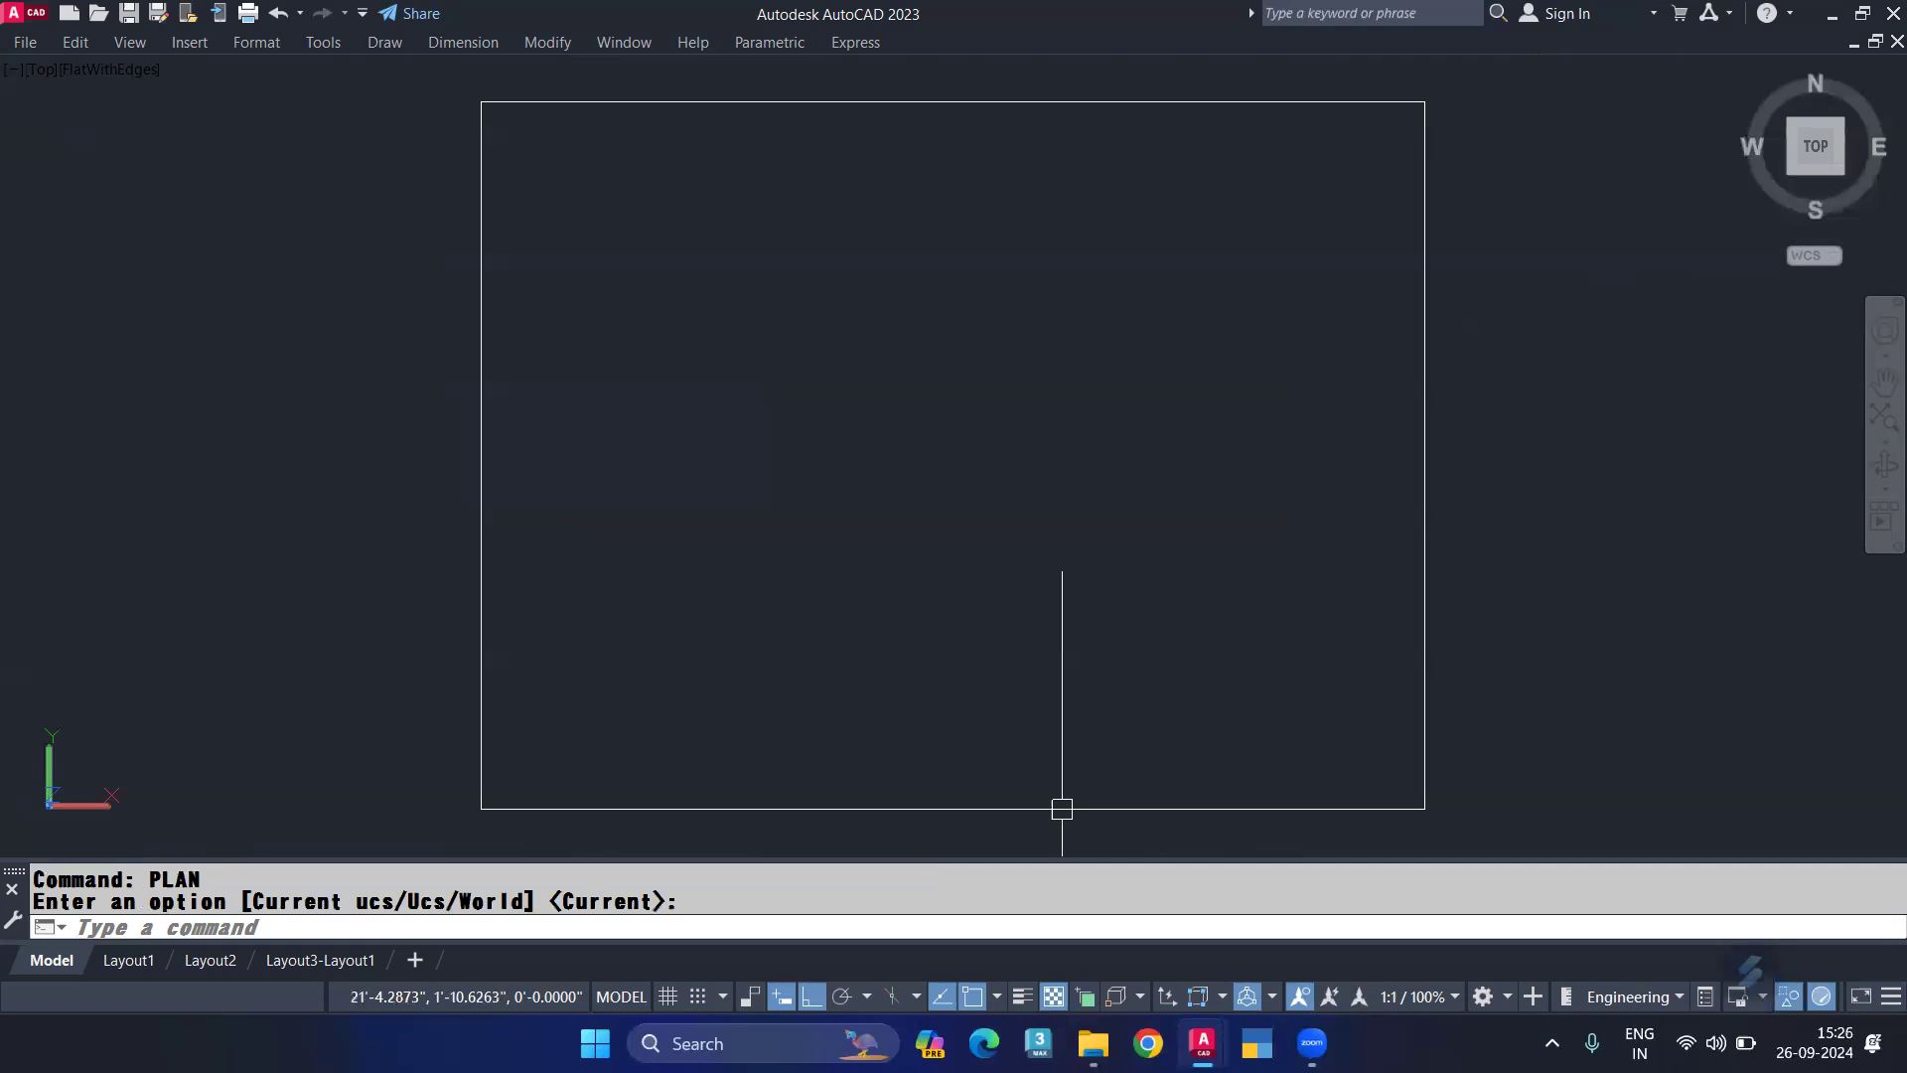
{"action": "type", "text": "tr"}
{"action": "key", "text": "Return"}
{"action": "mouse_move", "coordinate": [1060, 801]}
{"action": "left_mouse_down"}
{"action": "mouse_move", "coordinate": [1081, 832]}
{"action": "mouse_move", "coordinate": [1262, 695]}
{"action": "left_mouse_up"}
{"action": "left_click", "coordinate": [1425, 581]}
{"action": "key", "text": "Return"}
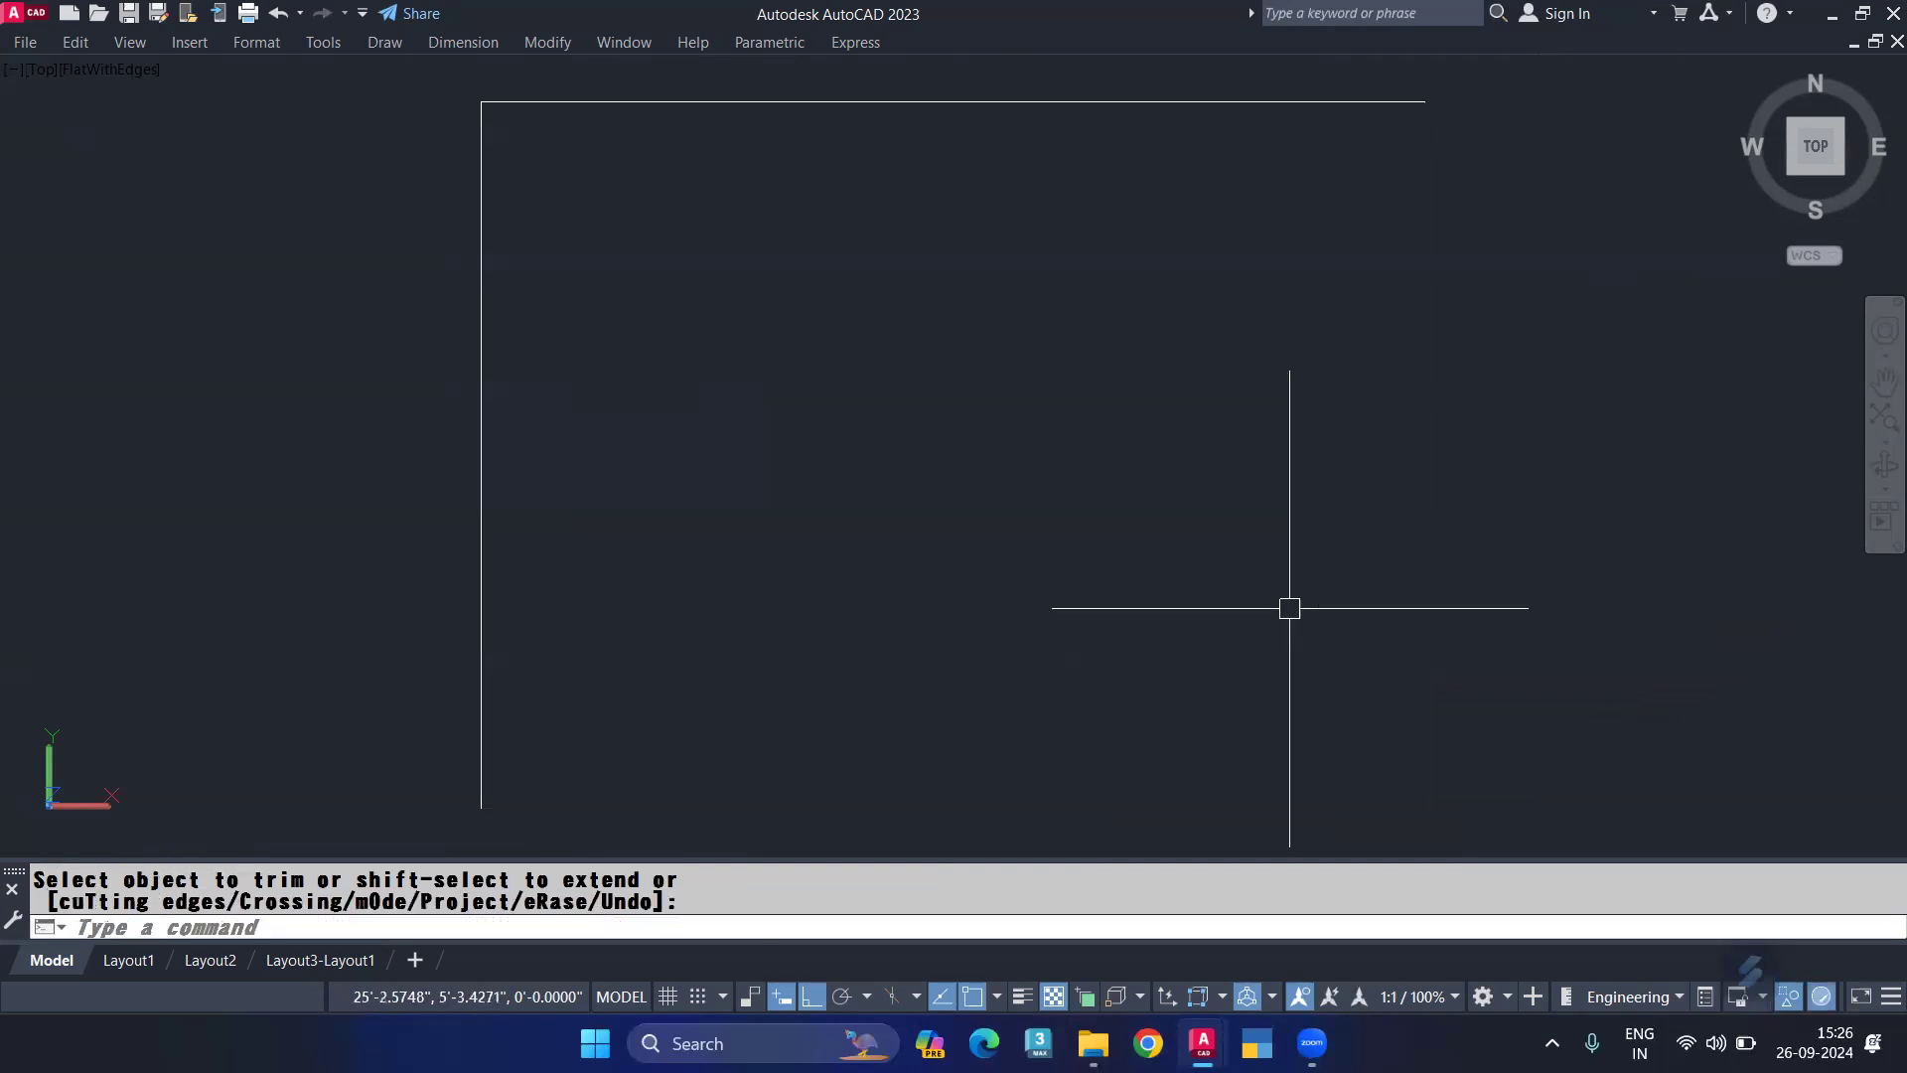
Step: Offset the L outline 24 inward, then switch to the SW isometric view
{"action": "type", "text": "o"}
{"action": "key", "text": "Return"}
{"action": "type", "text": "24"}
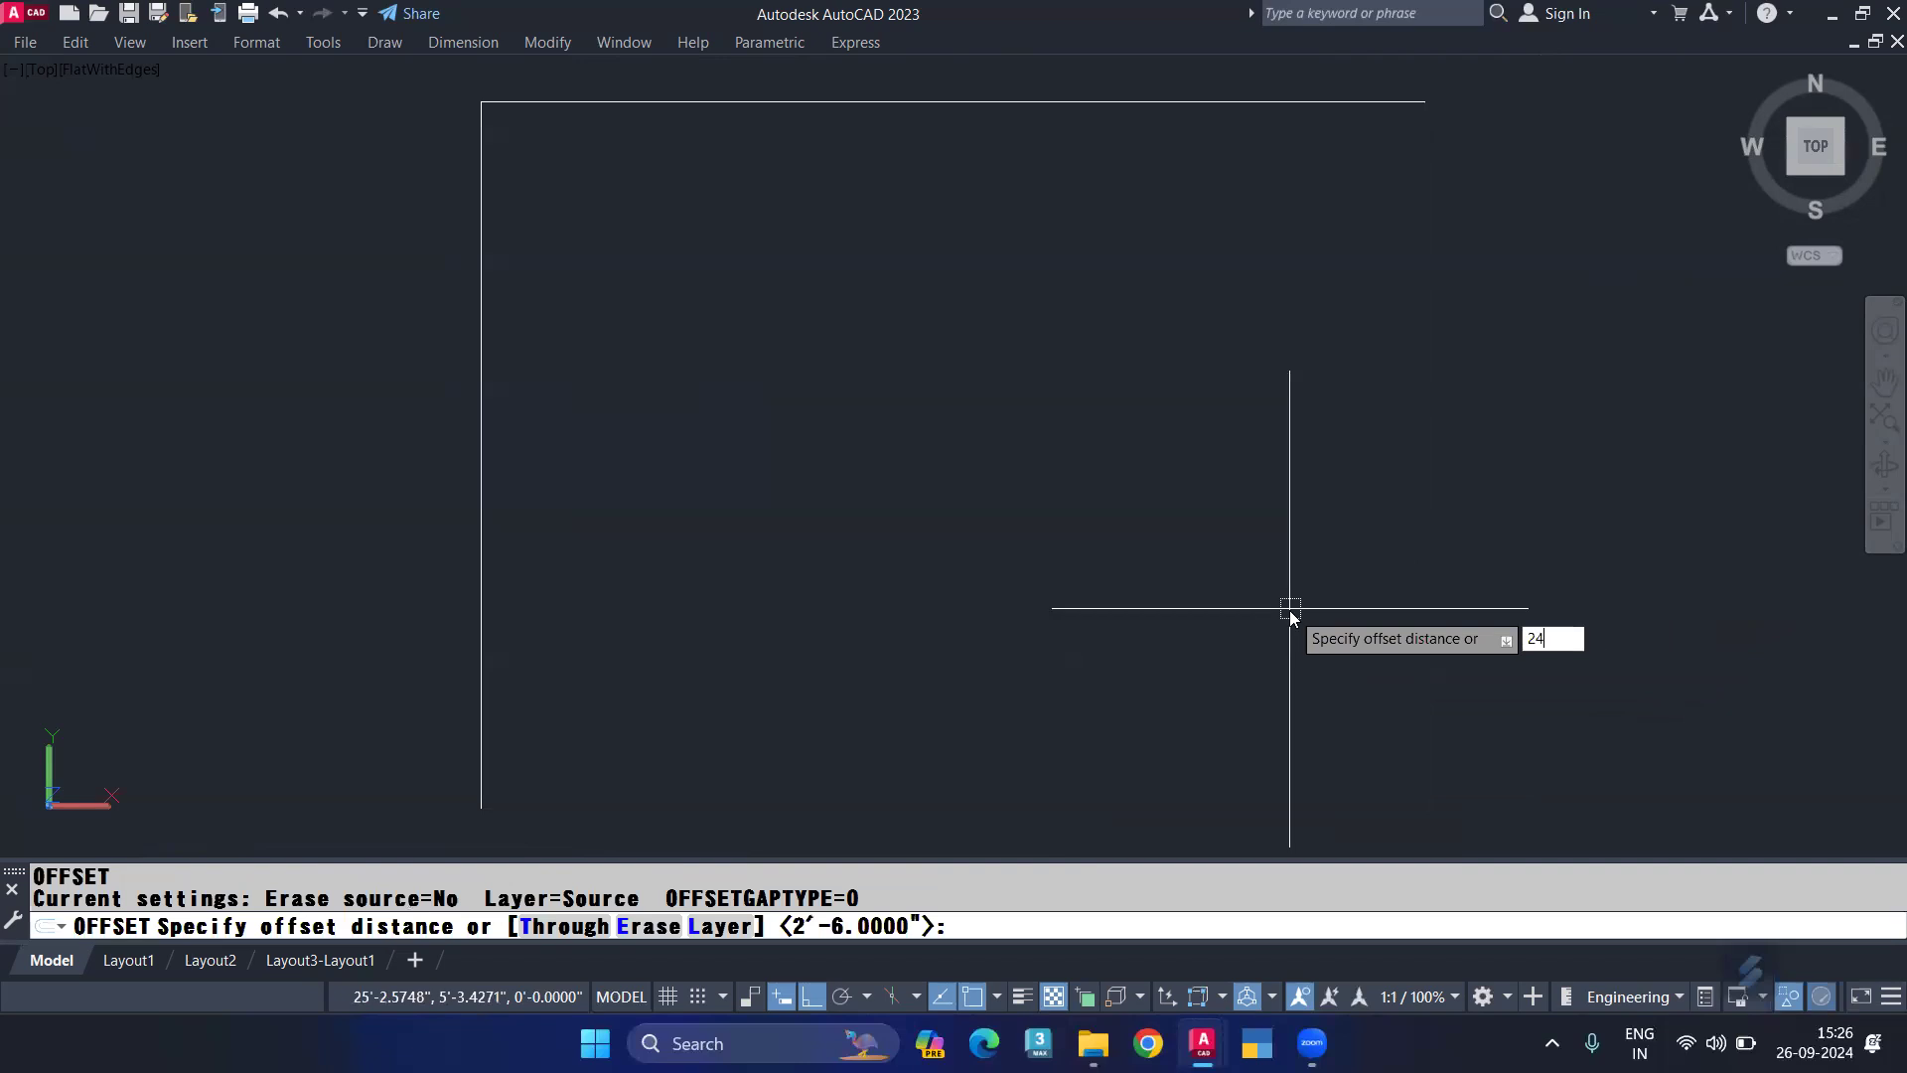
{"action": "key", "text": "Return"}
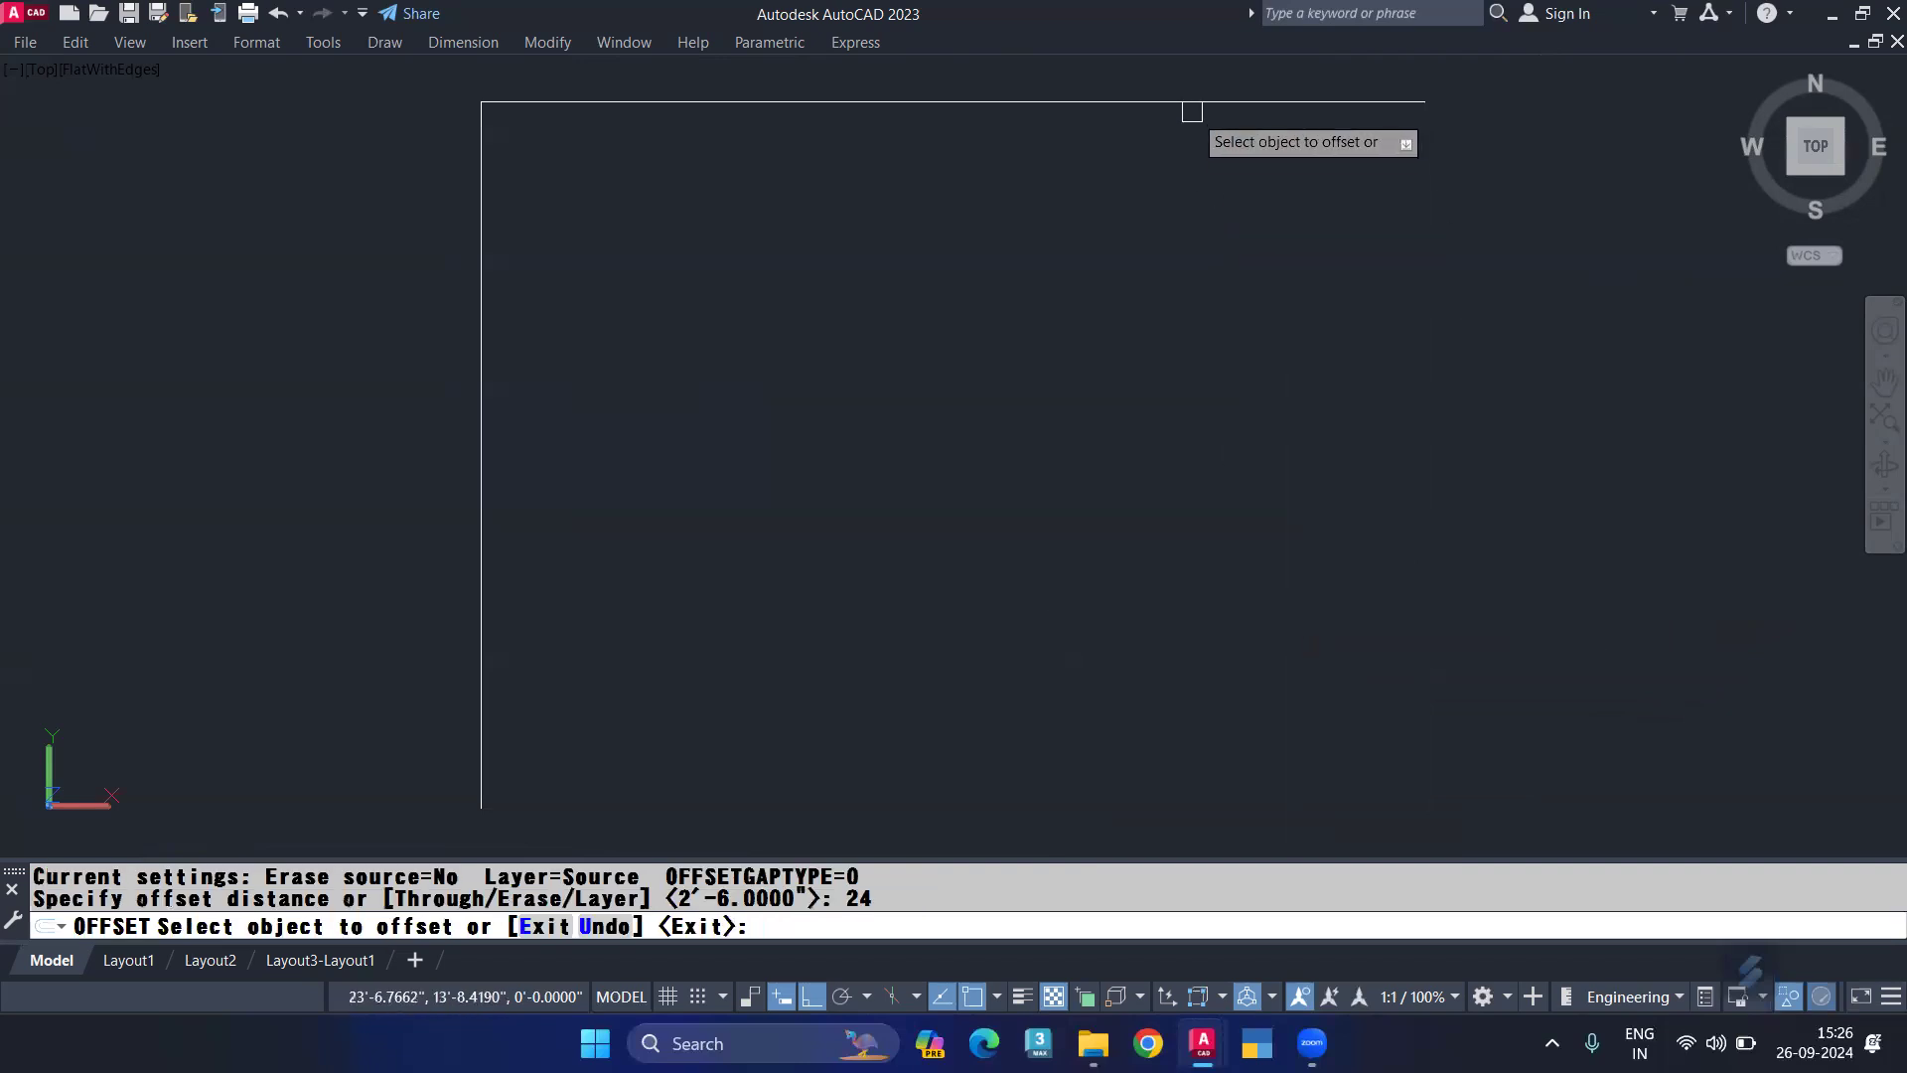
{"action": "left_click", "coordinate": [1193, 109]}
{"action": "left_click", "coordinate": [1196, 260]}
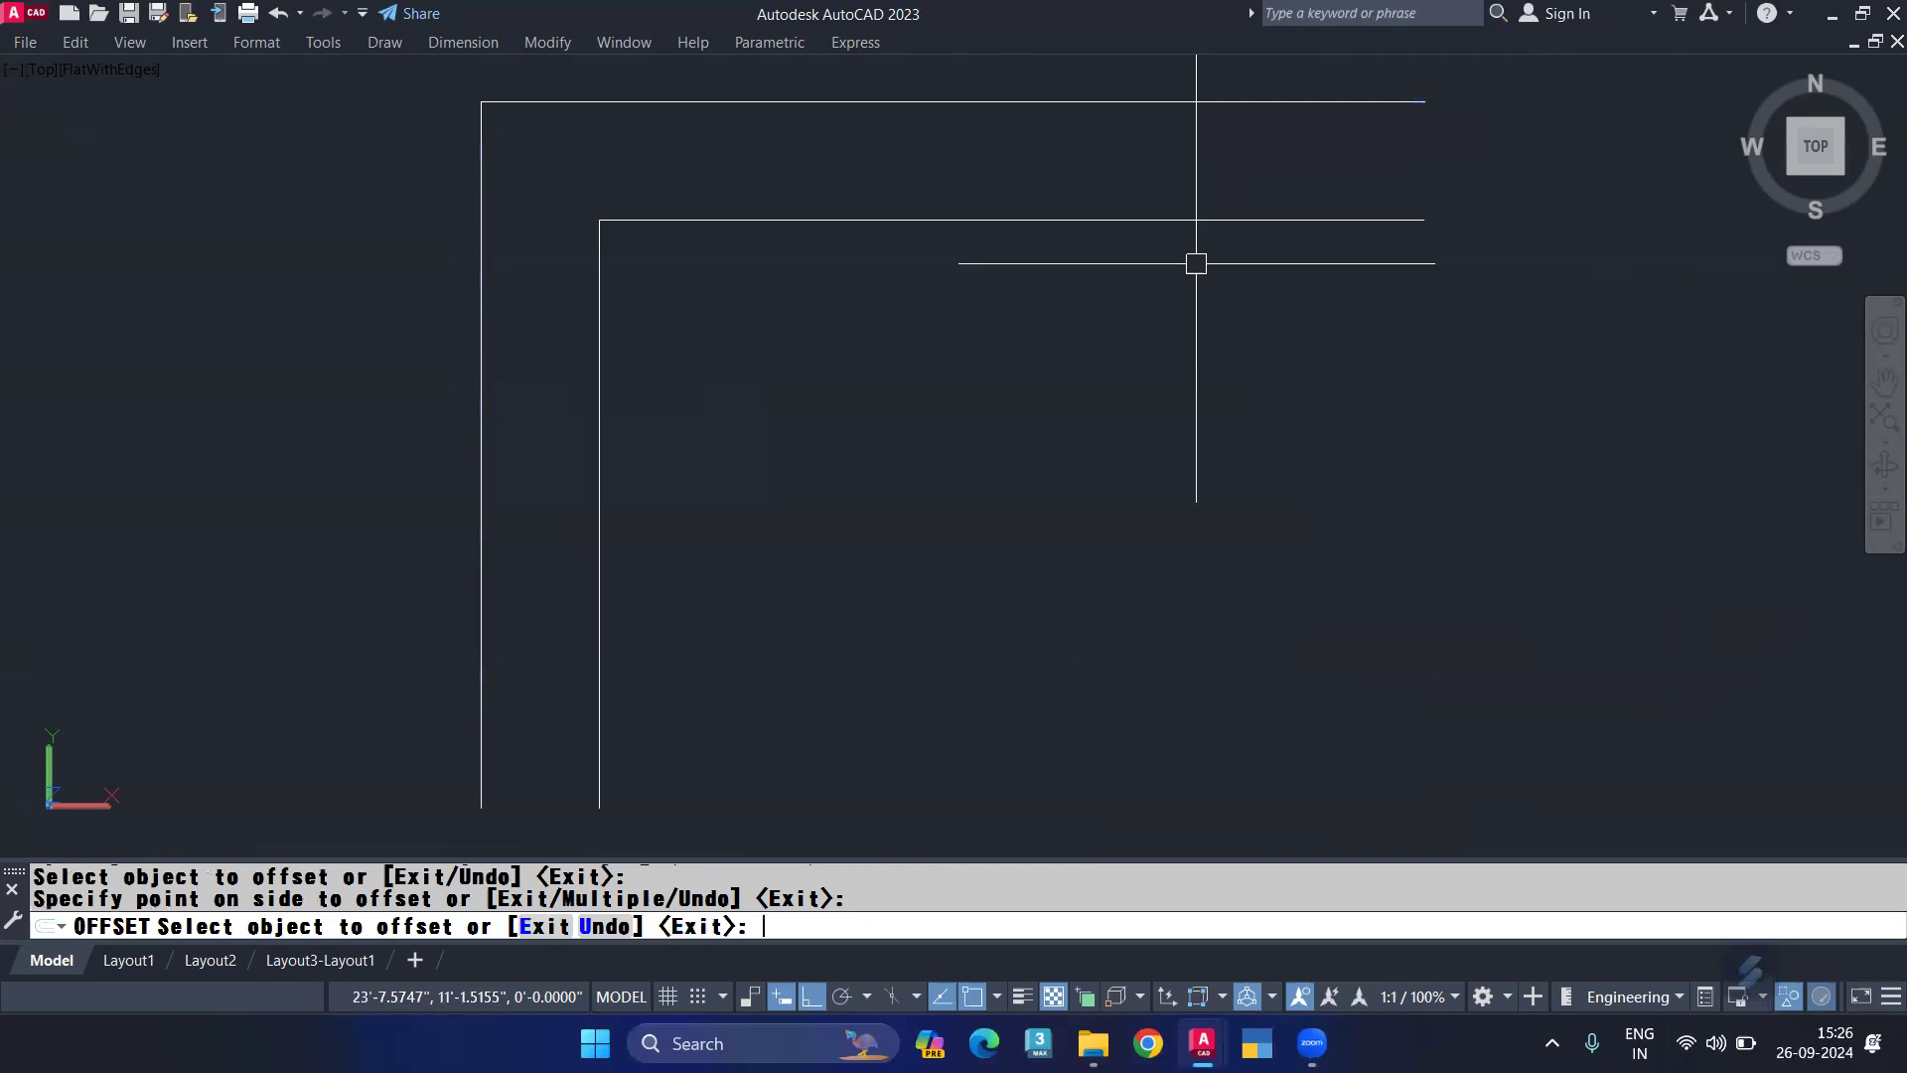
{"action": "key", "text": "Return"}
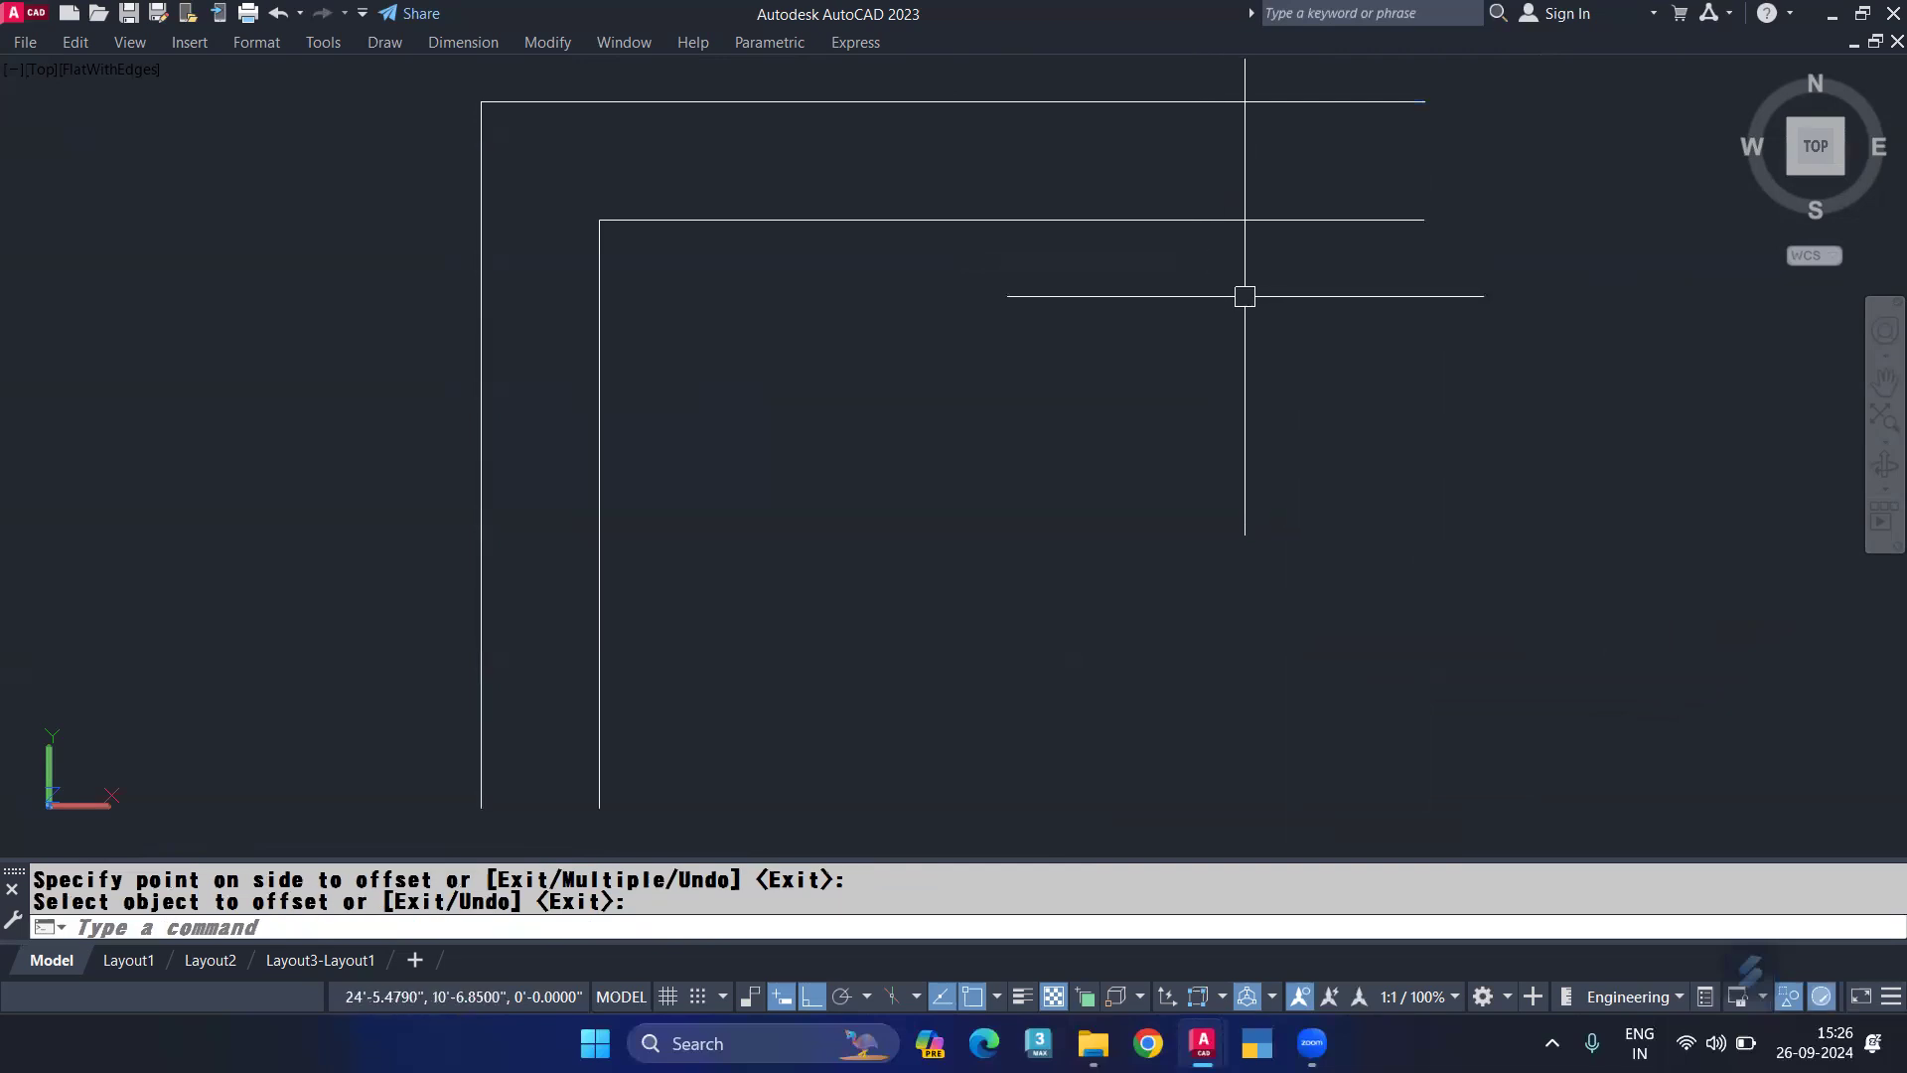
{"action": "type", "text": "-V"}
{"action": "key", "text": "Return"}
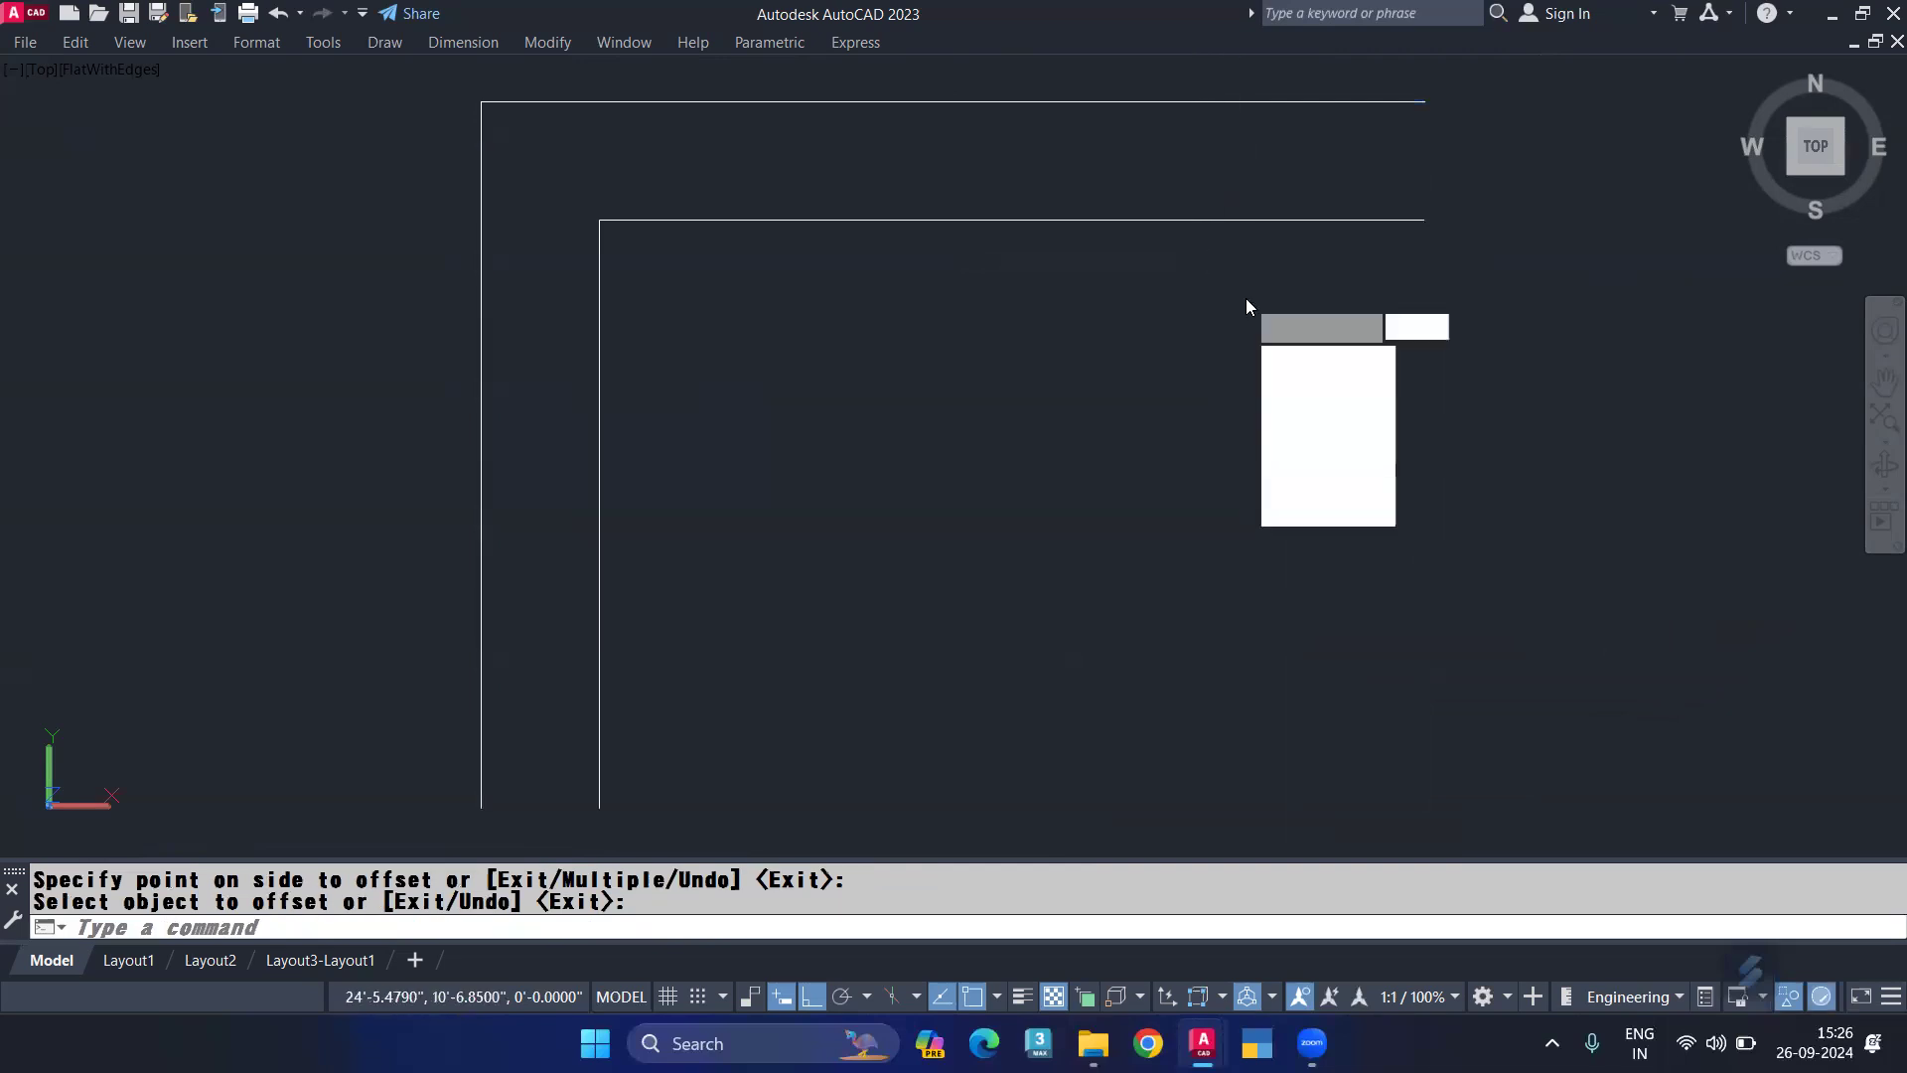
{"action": "type", "text": "swiso"}
{"action": "key", "text": "Return"}
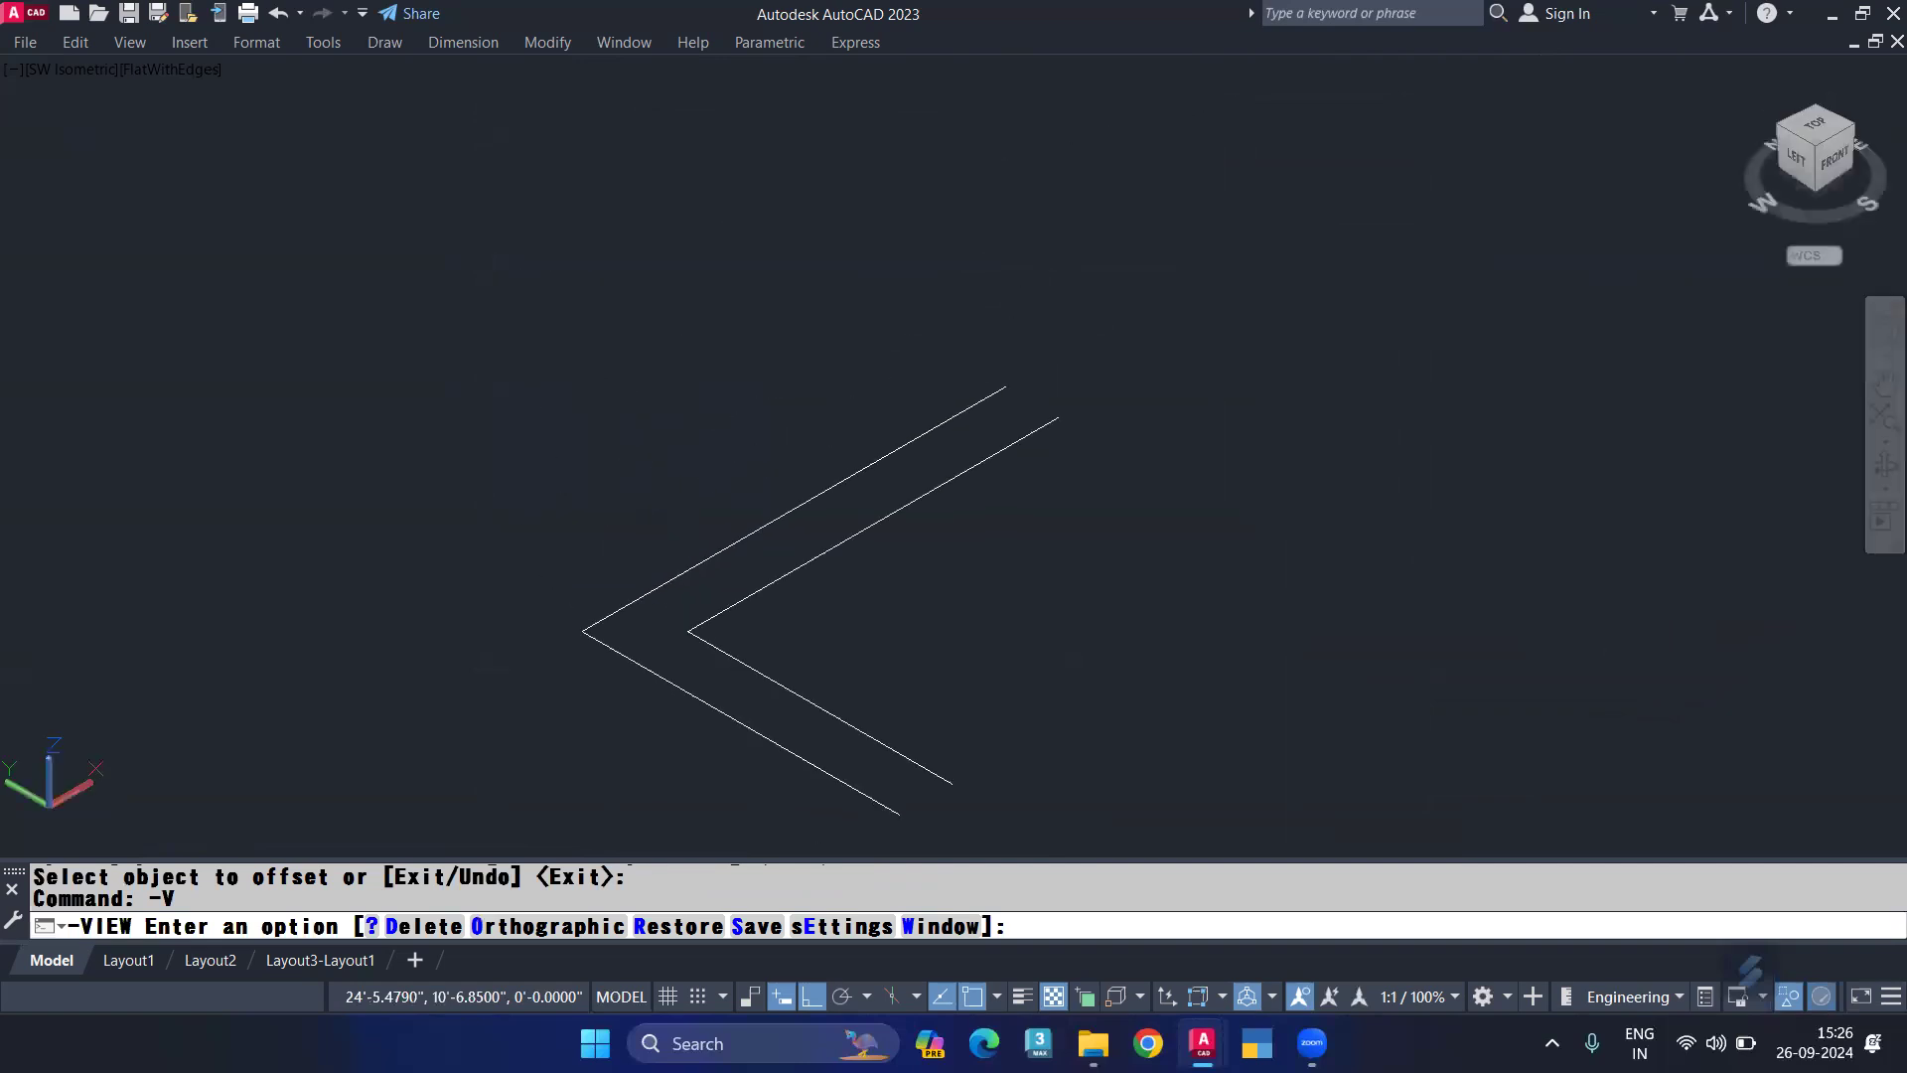
Step: Draw a 4-high box slab across the first leg of the L strip
{"action": "type", "text": "BOX"}
{"action": "key", "text": "Return"}
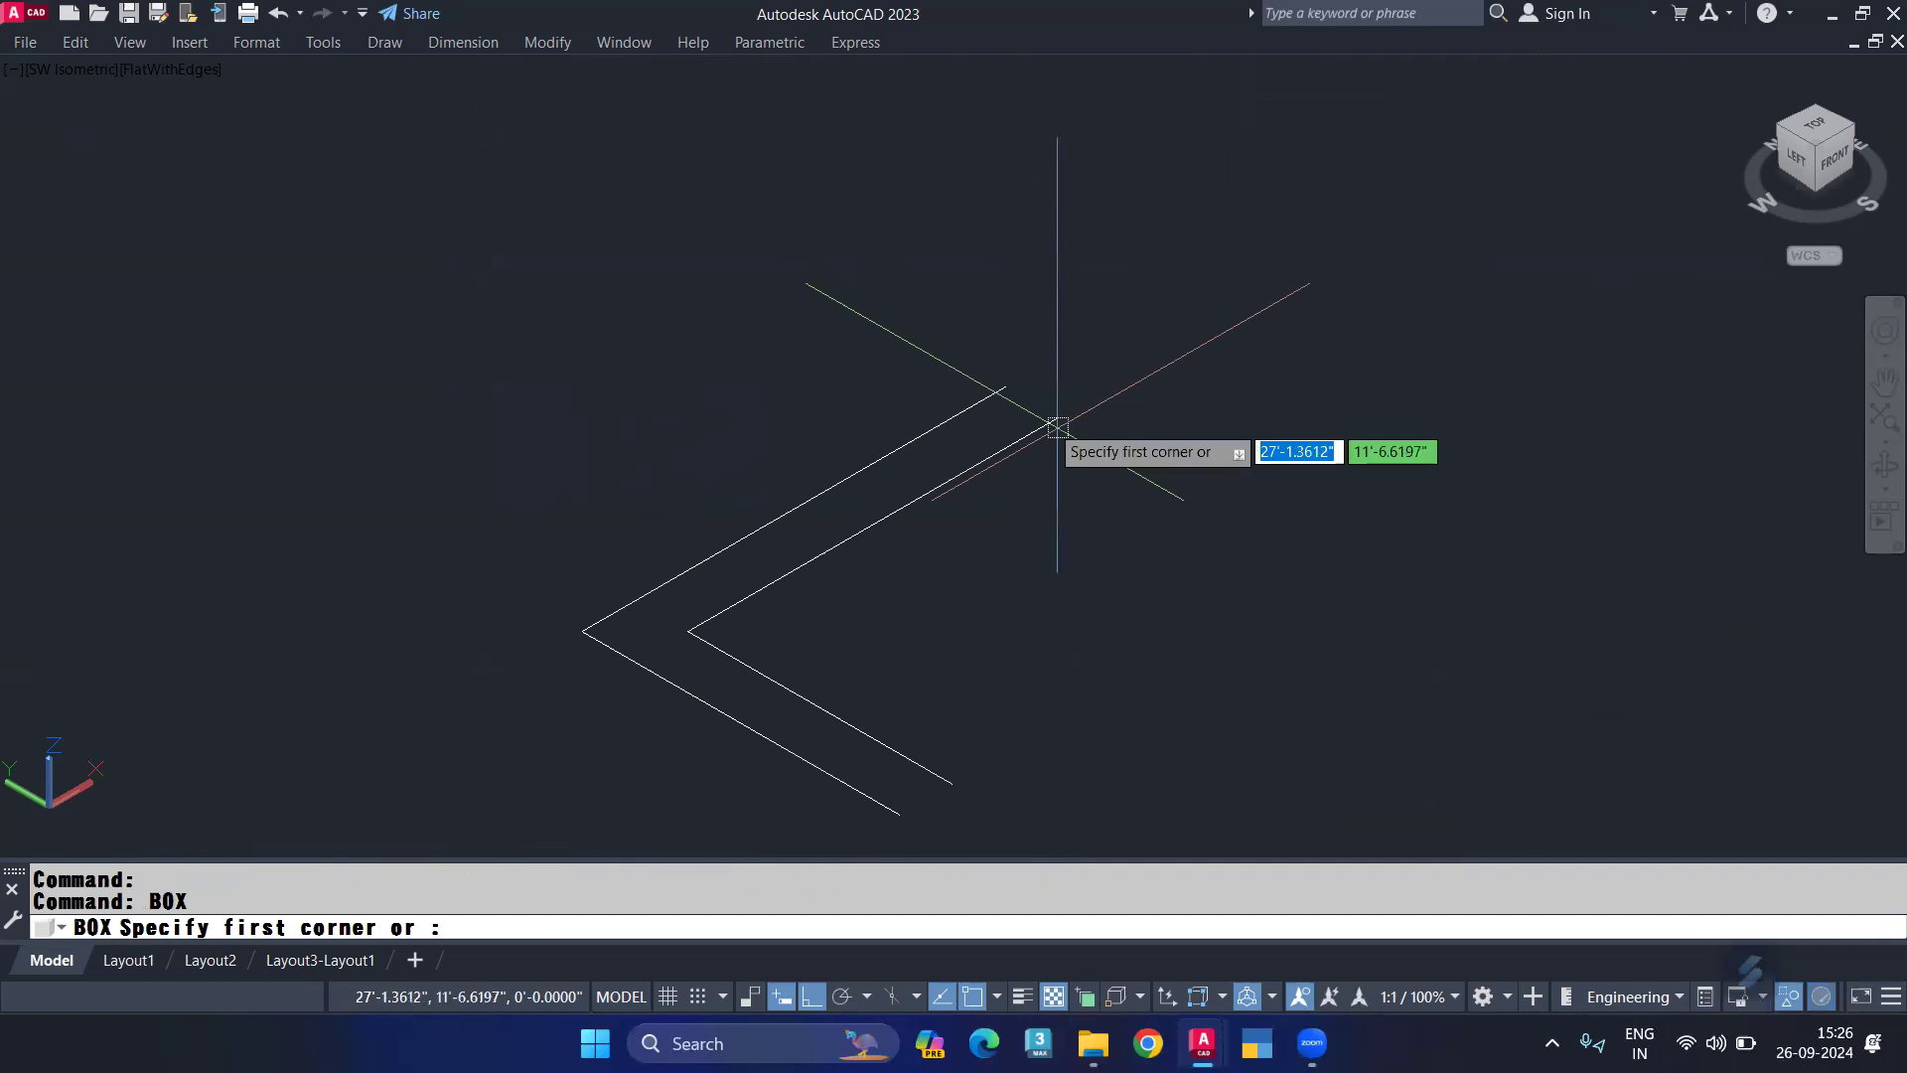
{"action": "left_click", "coordinate": [1006, 388]}
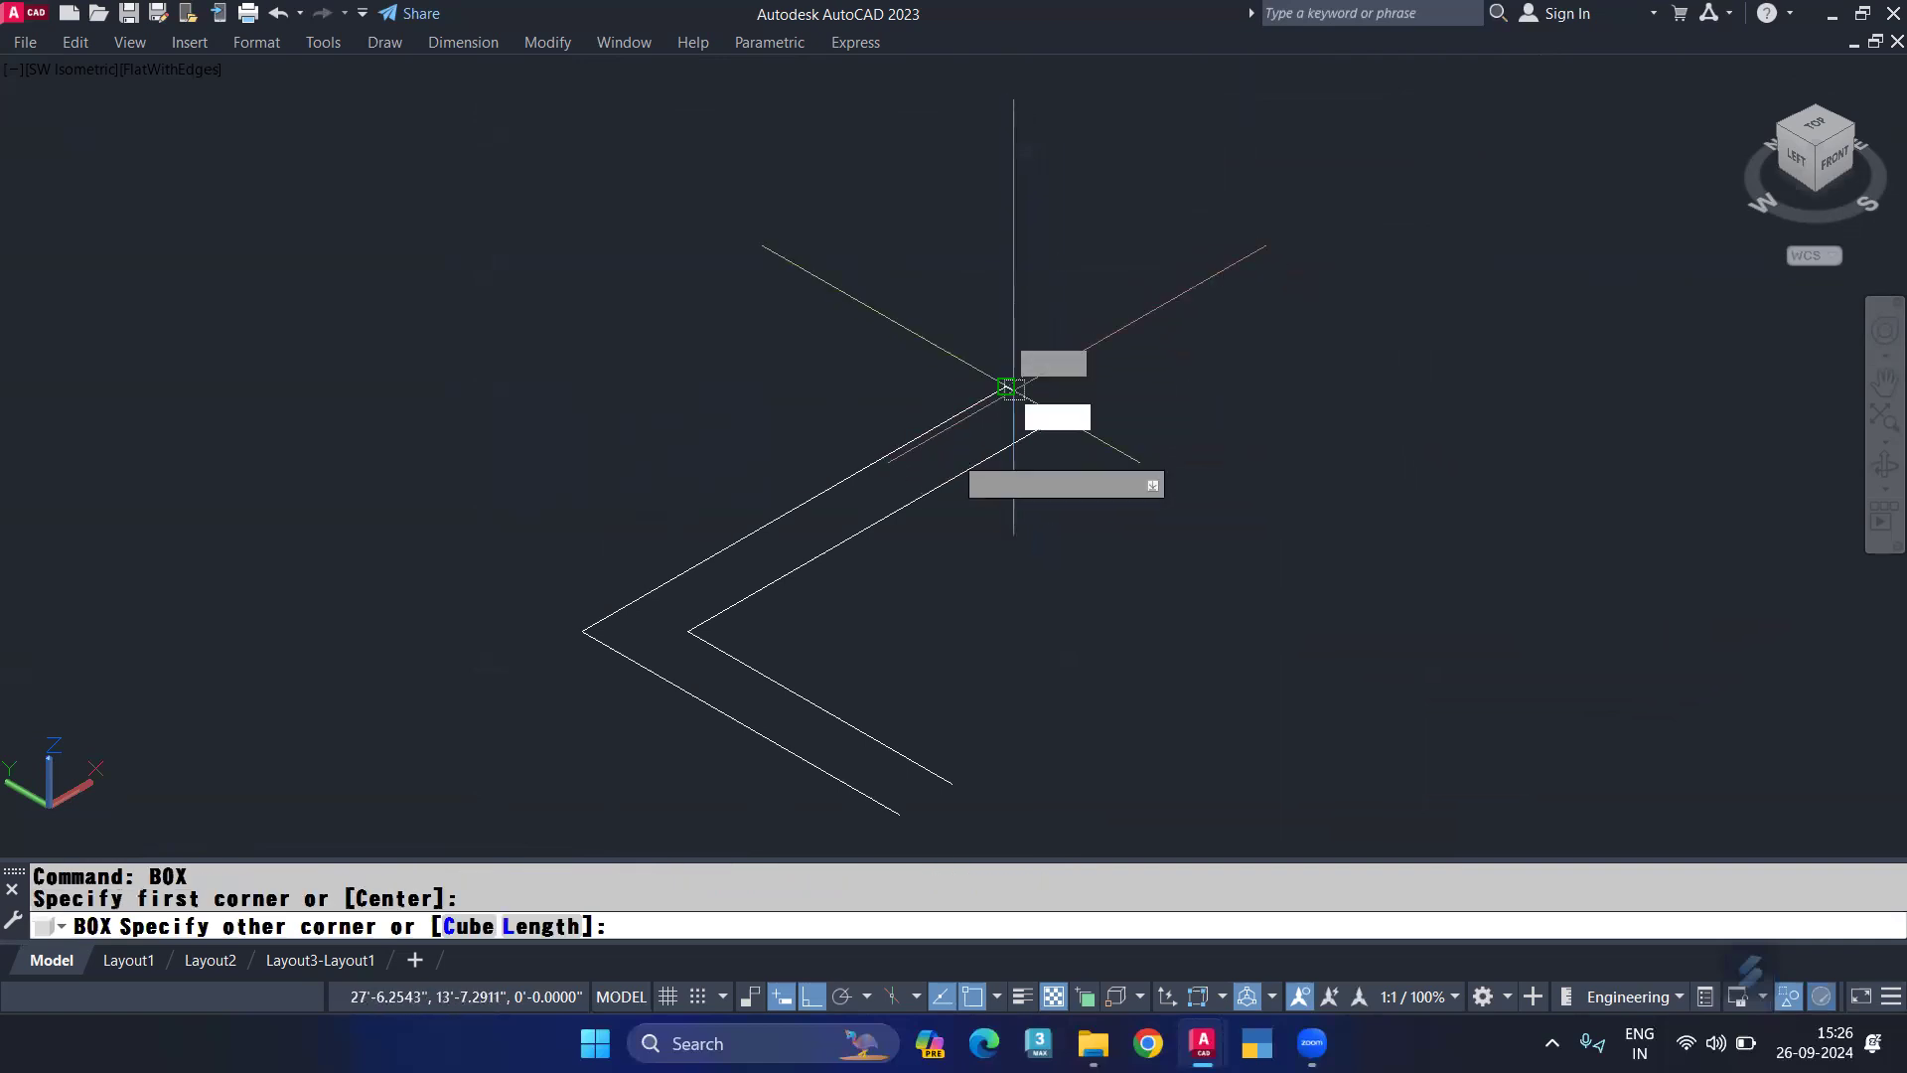
{"action": "left_click", "coordinate": [694, 632]}
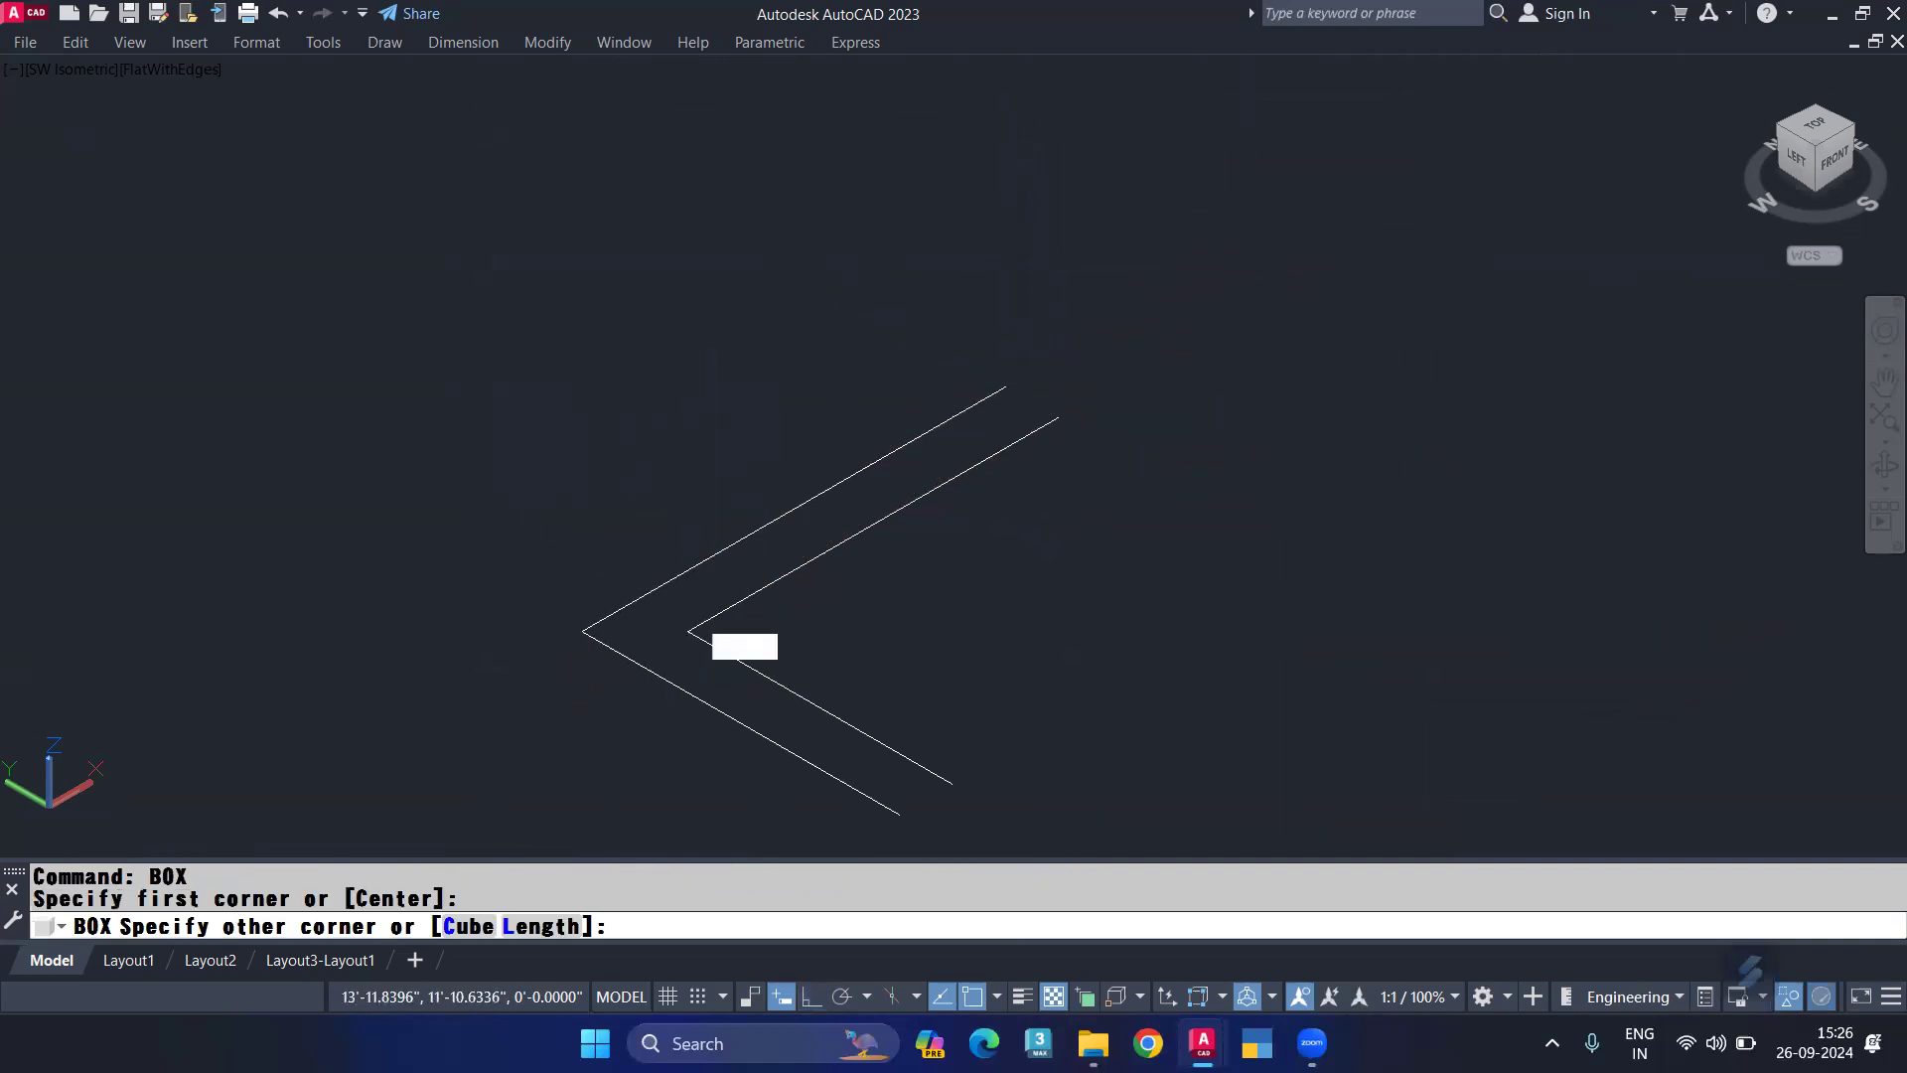
{"action": "key", "text": "Escape"}
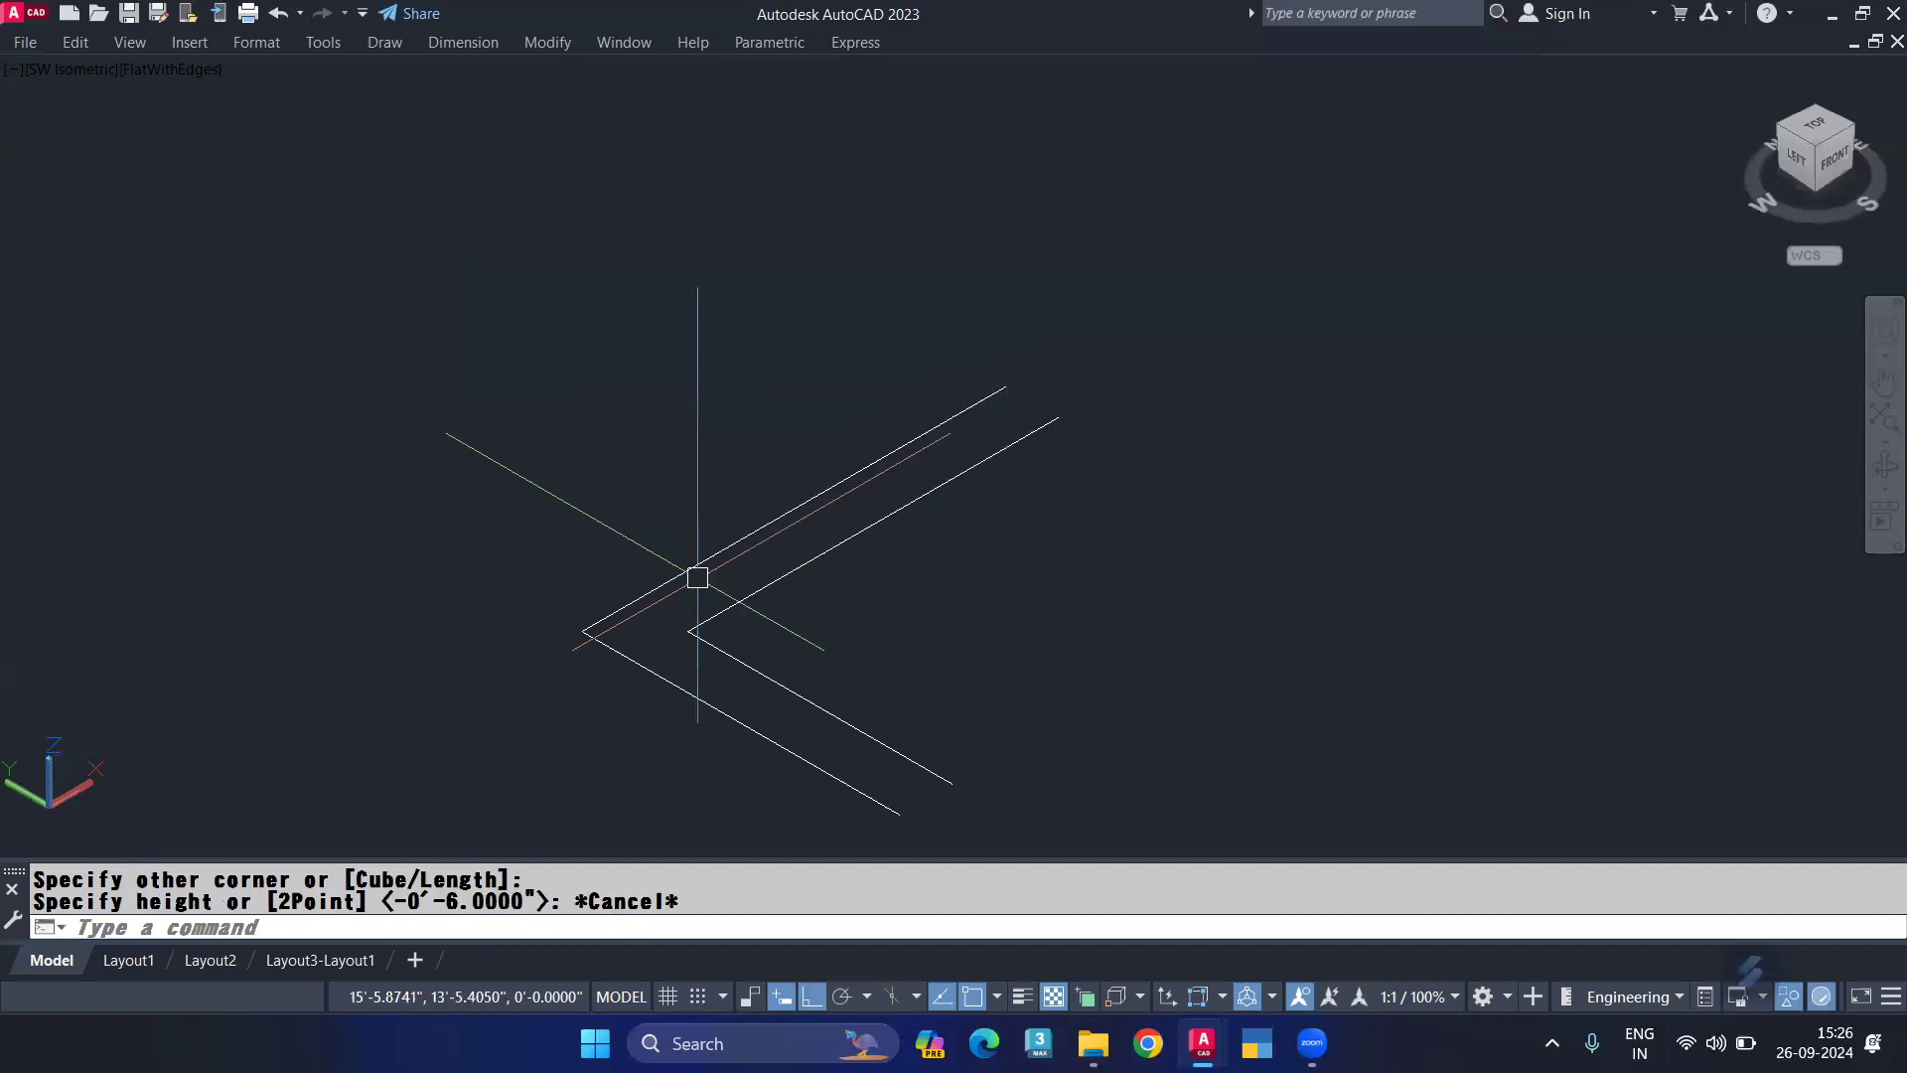
{"action": "key", "text": "Return"}
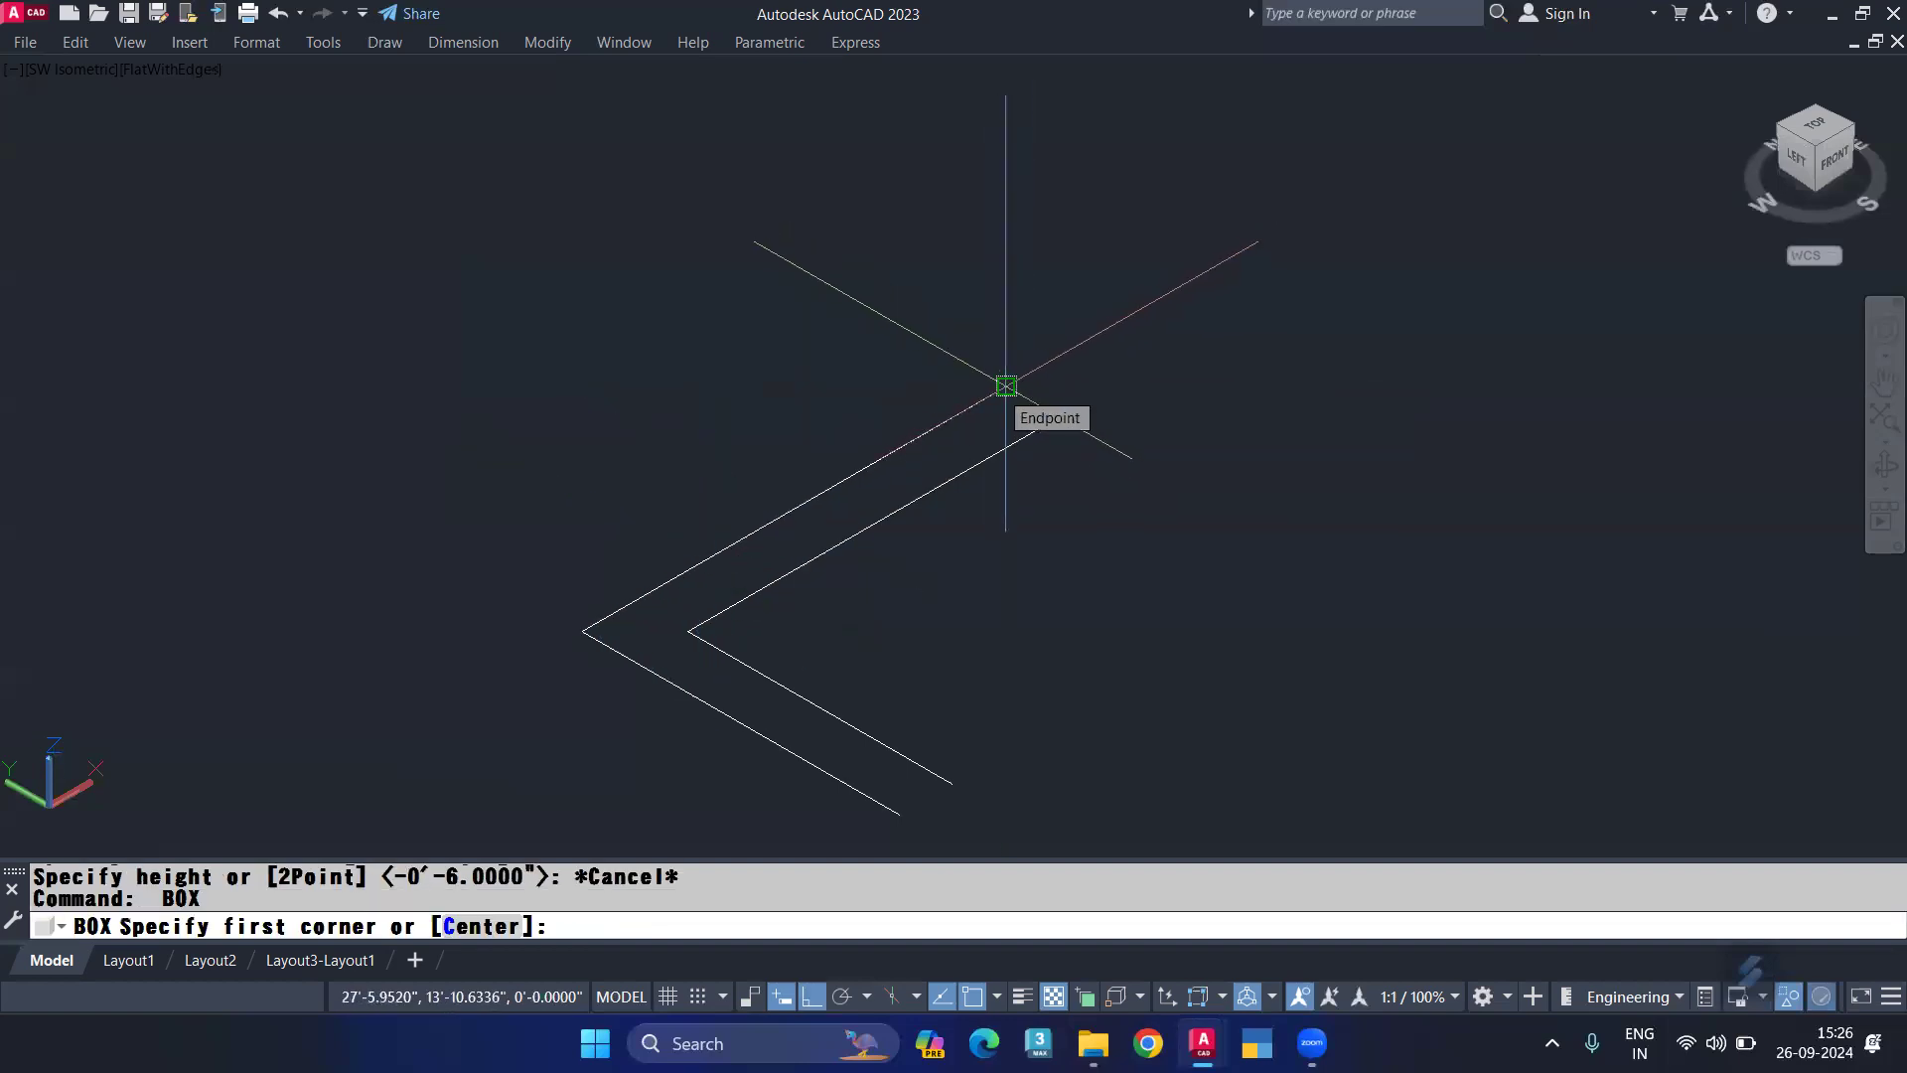
{"action": "left_click", "coordinate": [1007, 386]}
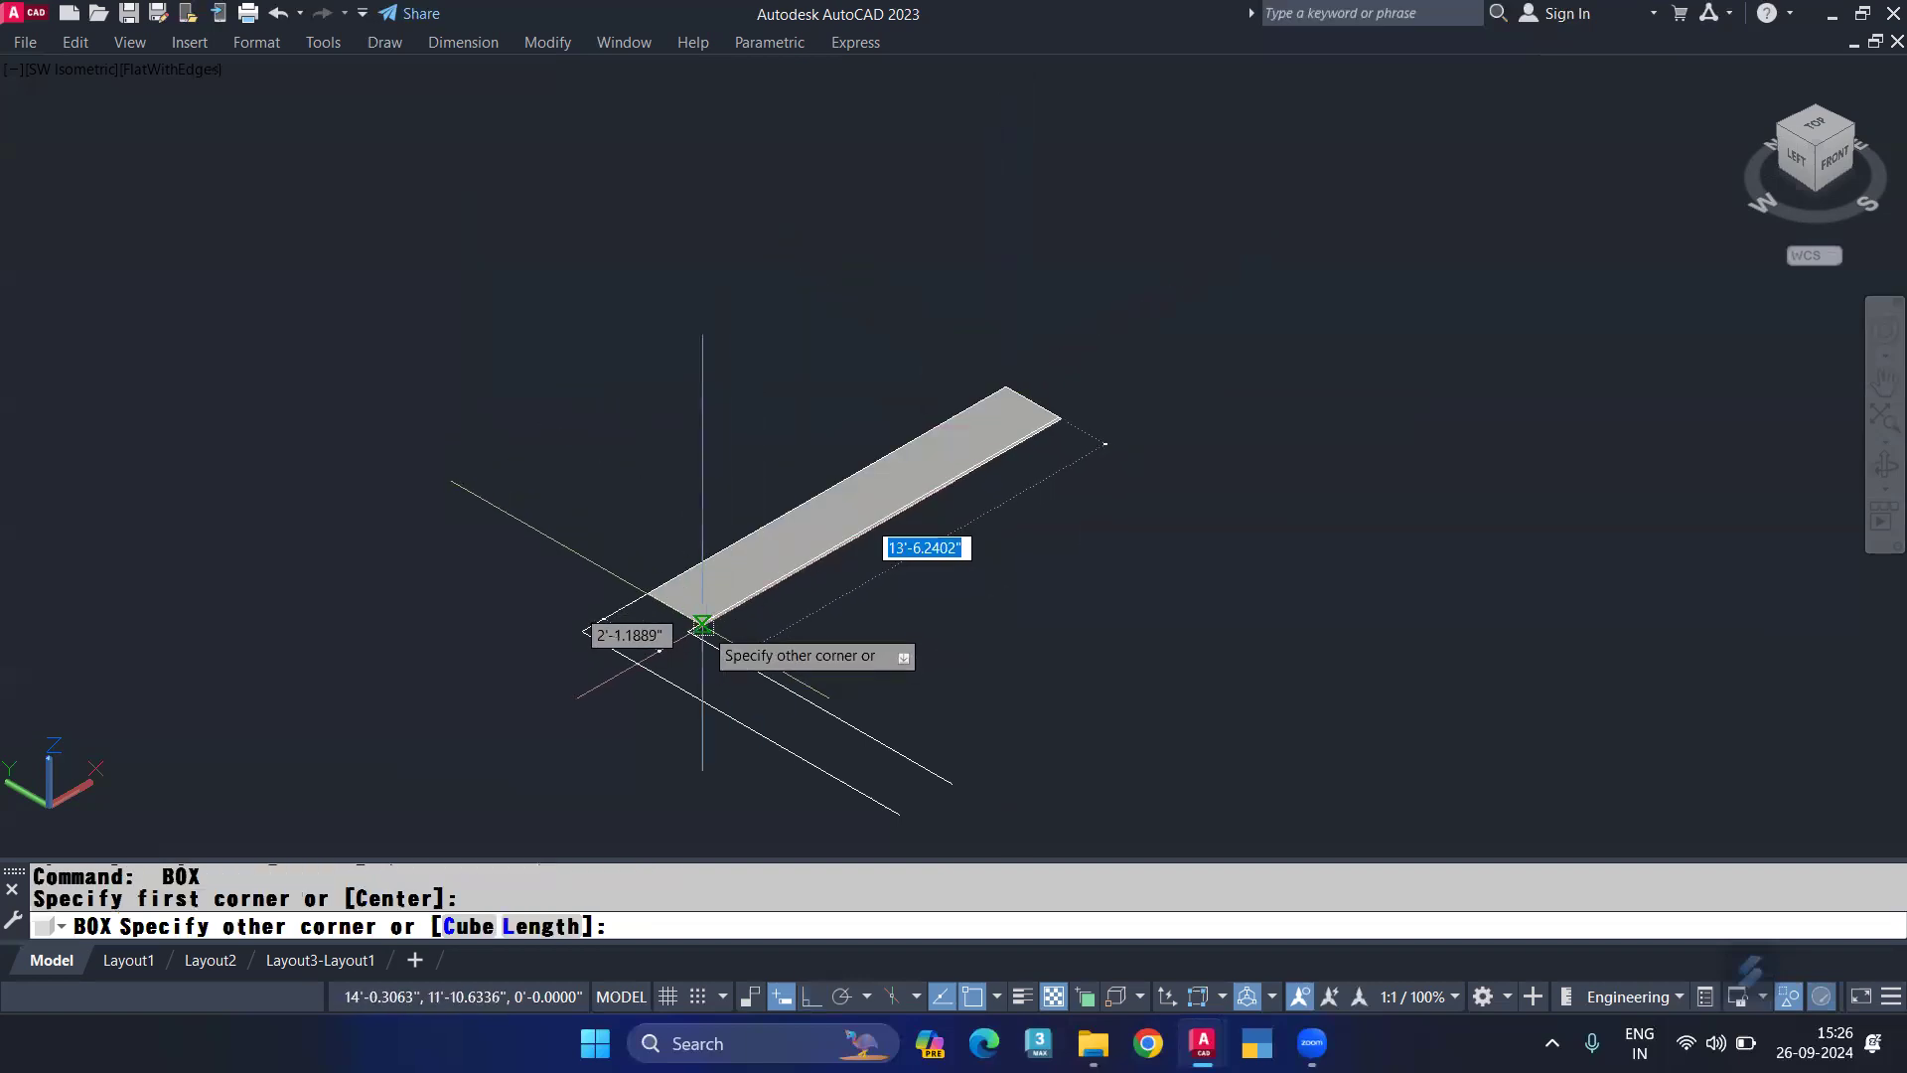
{"action": "left_click", "coordinate": [689, 630]}
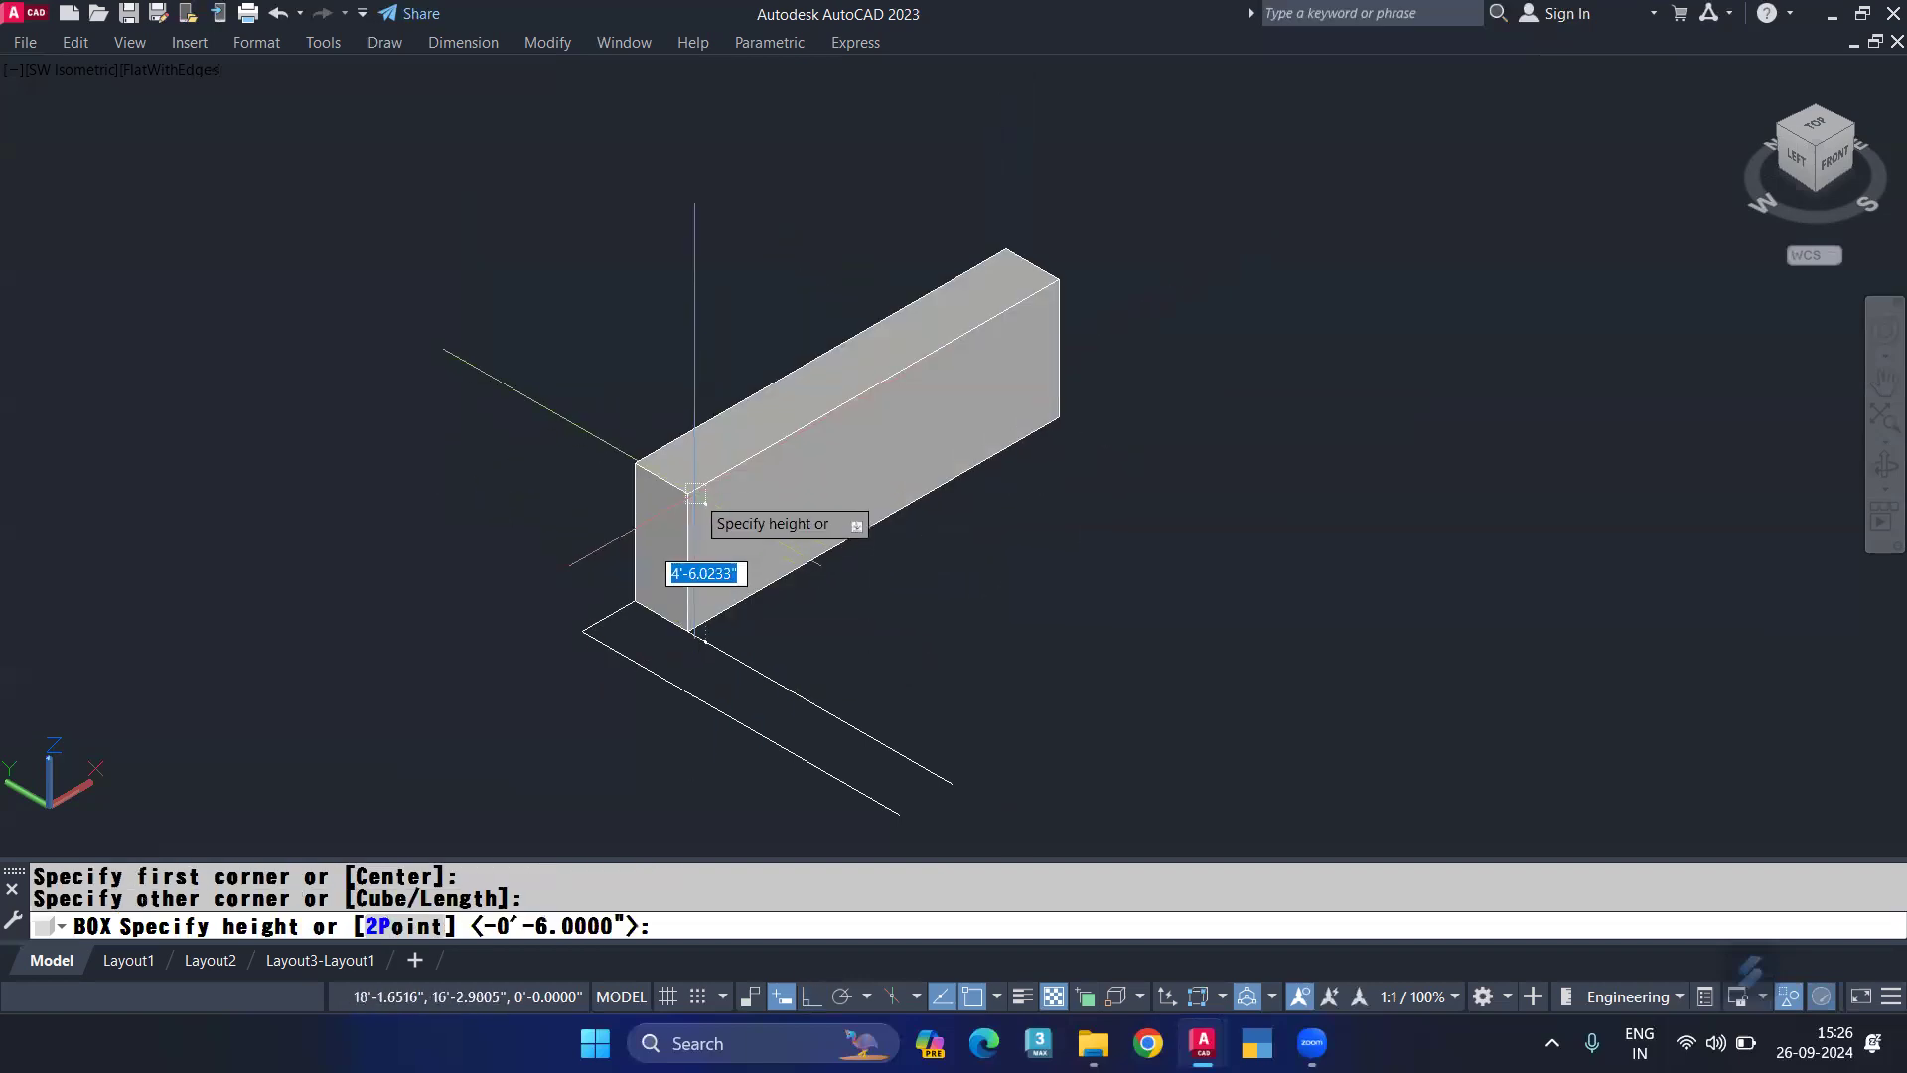
{"action": "type", "text": "4"}
{"action": "key", "text": "Return"}
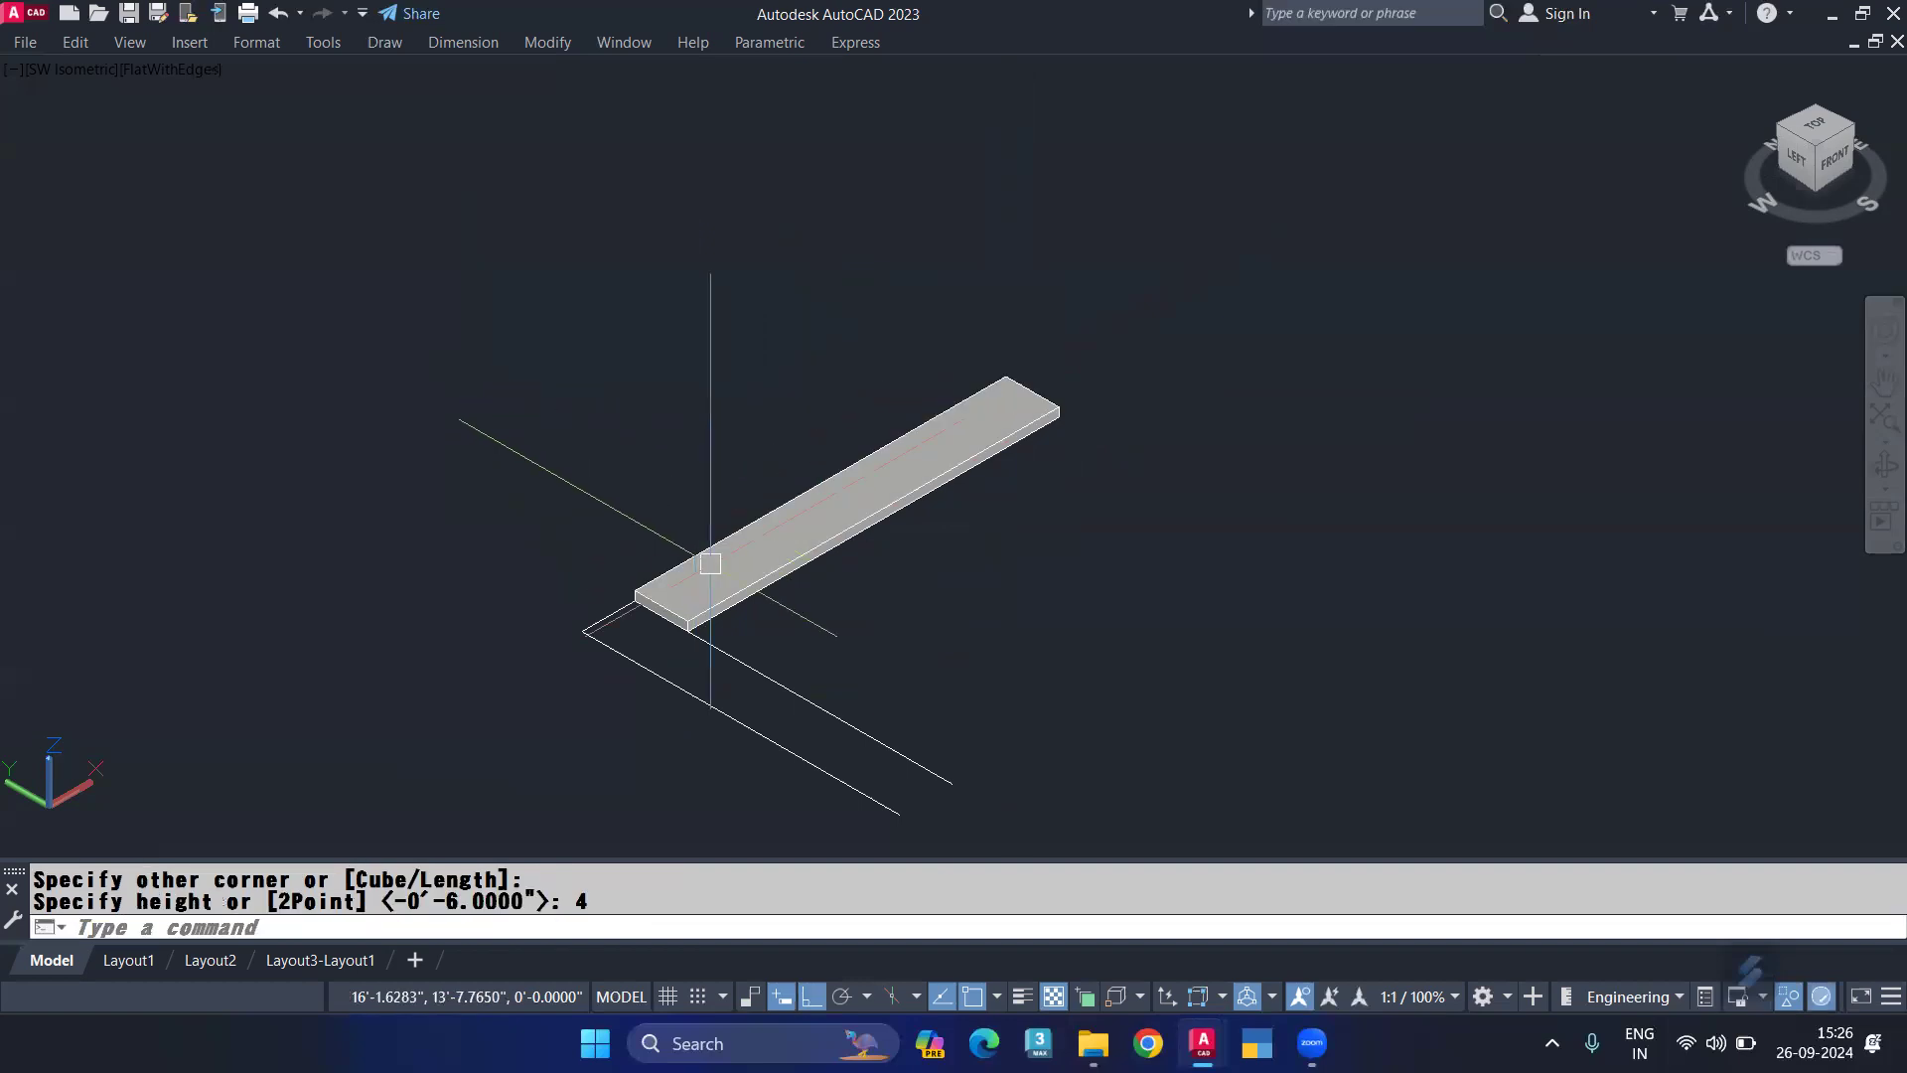
Step: Draw a second slab along the other L leg at the default height
{"action": "key", "text": "Return"}
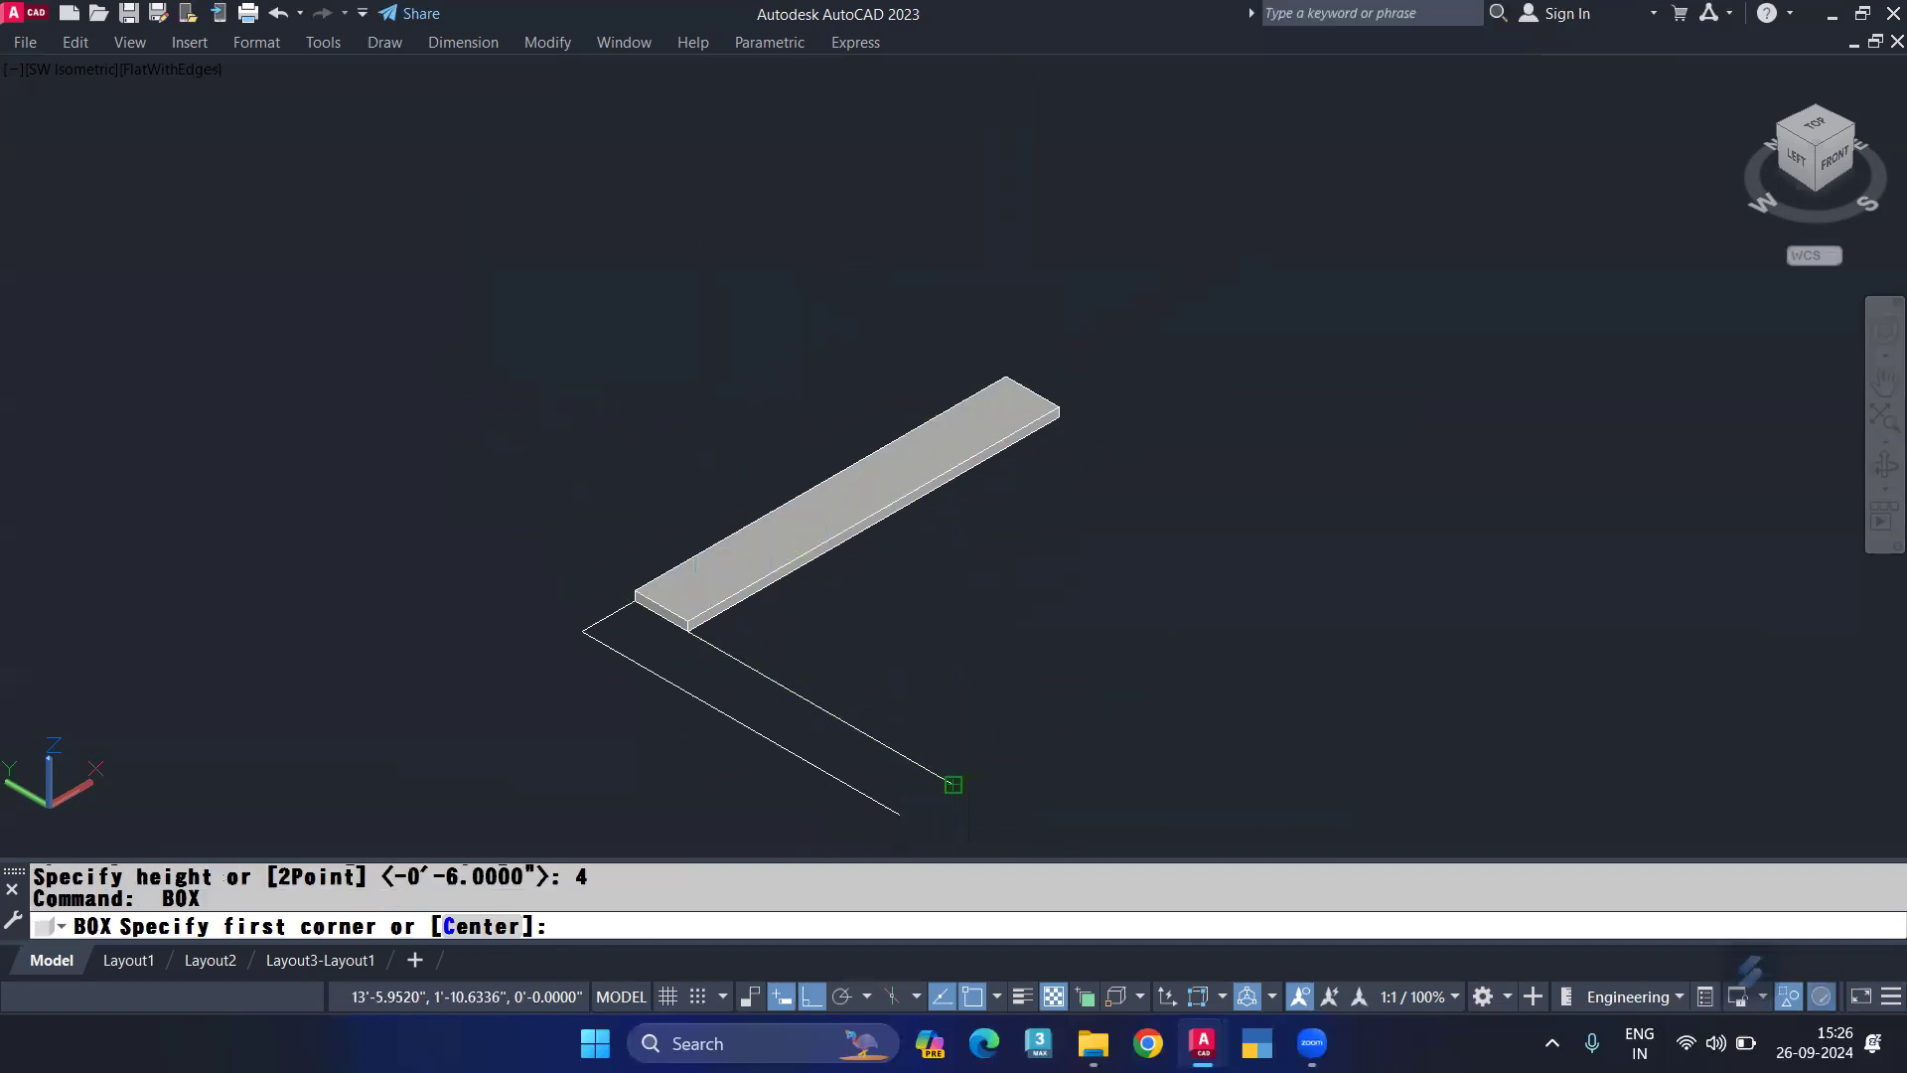
{"action": "left_click", "coordinate": [952, 785]}
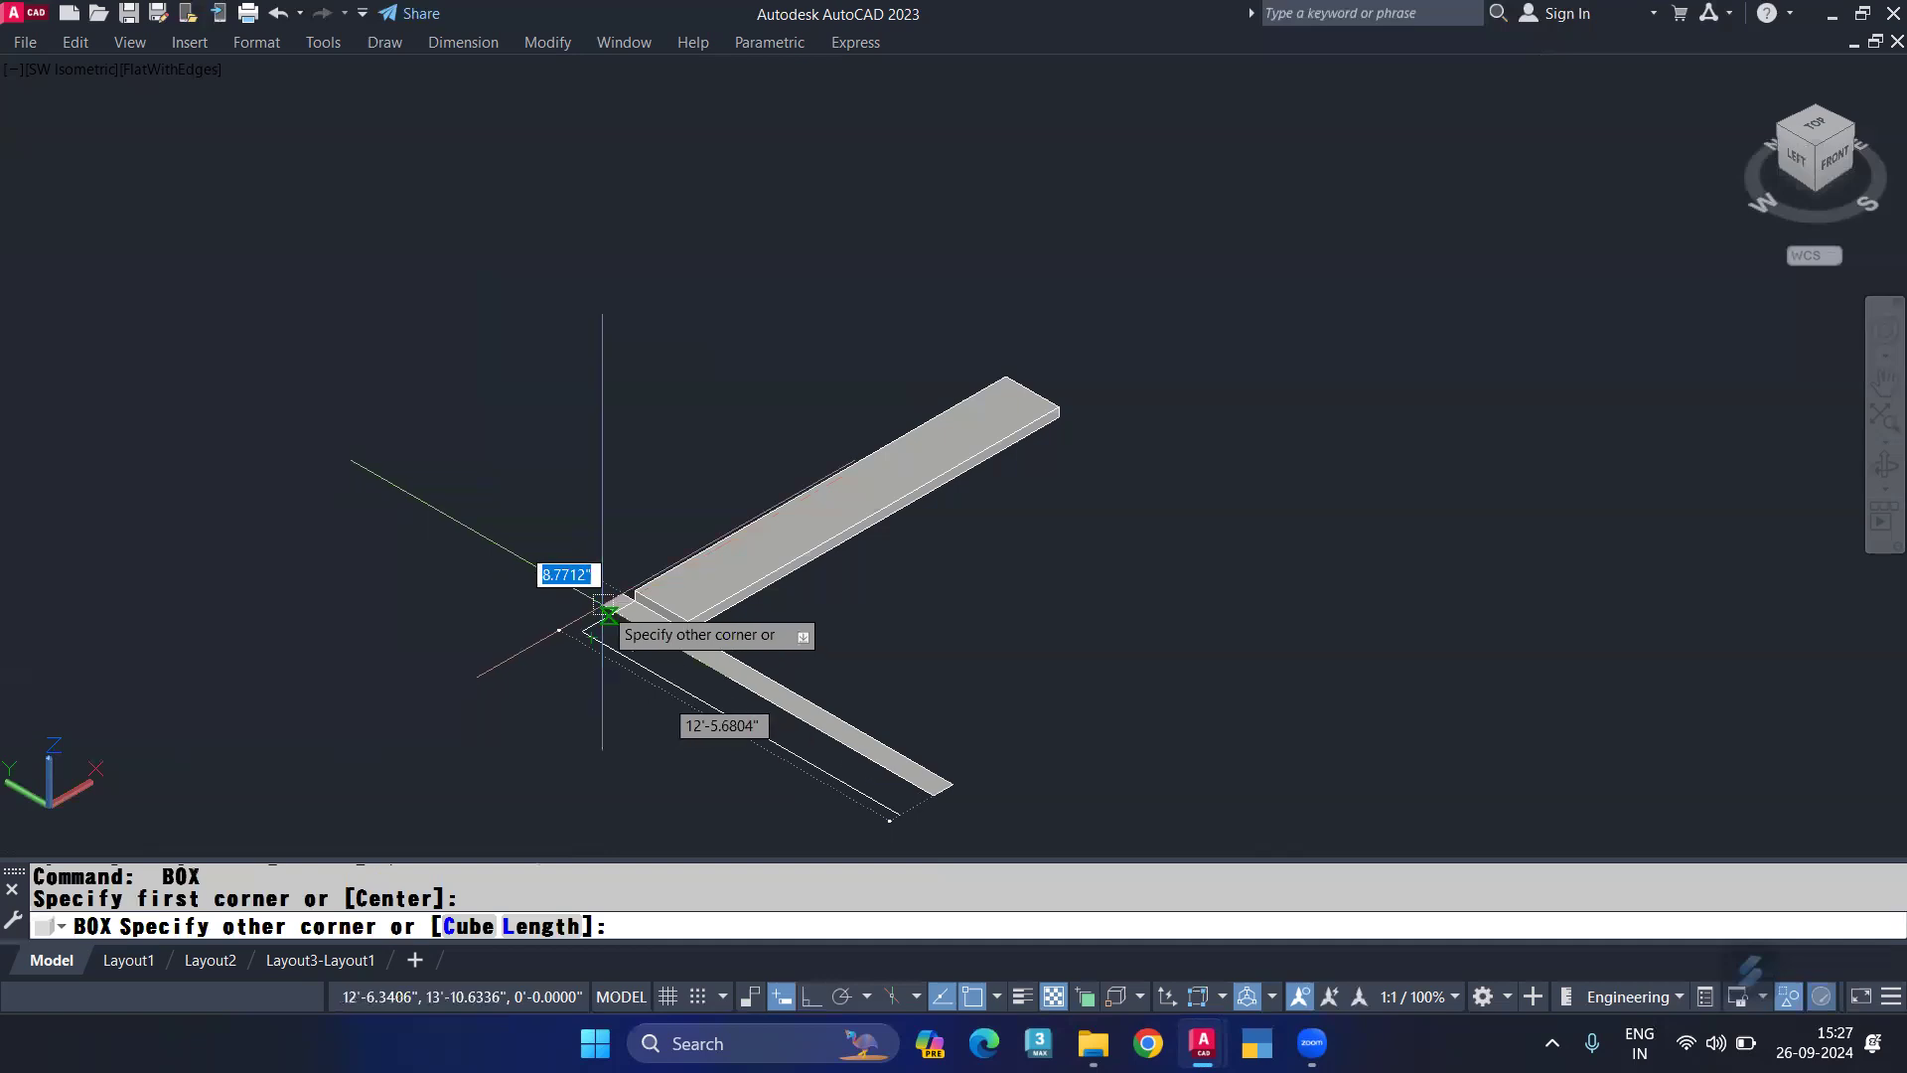
{"action": "scroll", "coordinate": [606, 611], "scroll_direction": "up", "scroll_amount": 3}
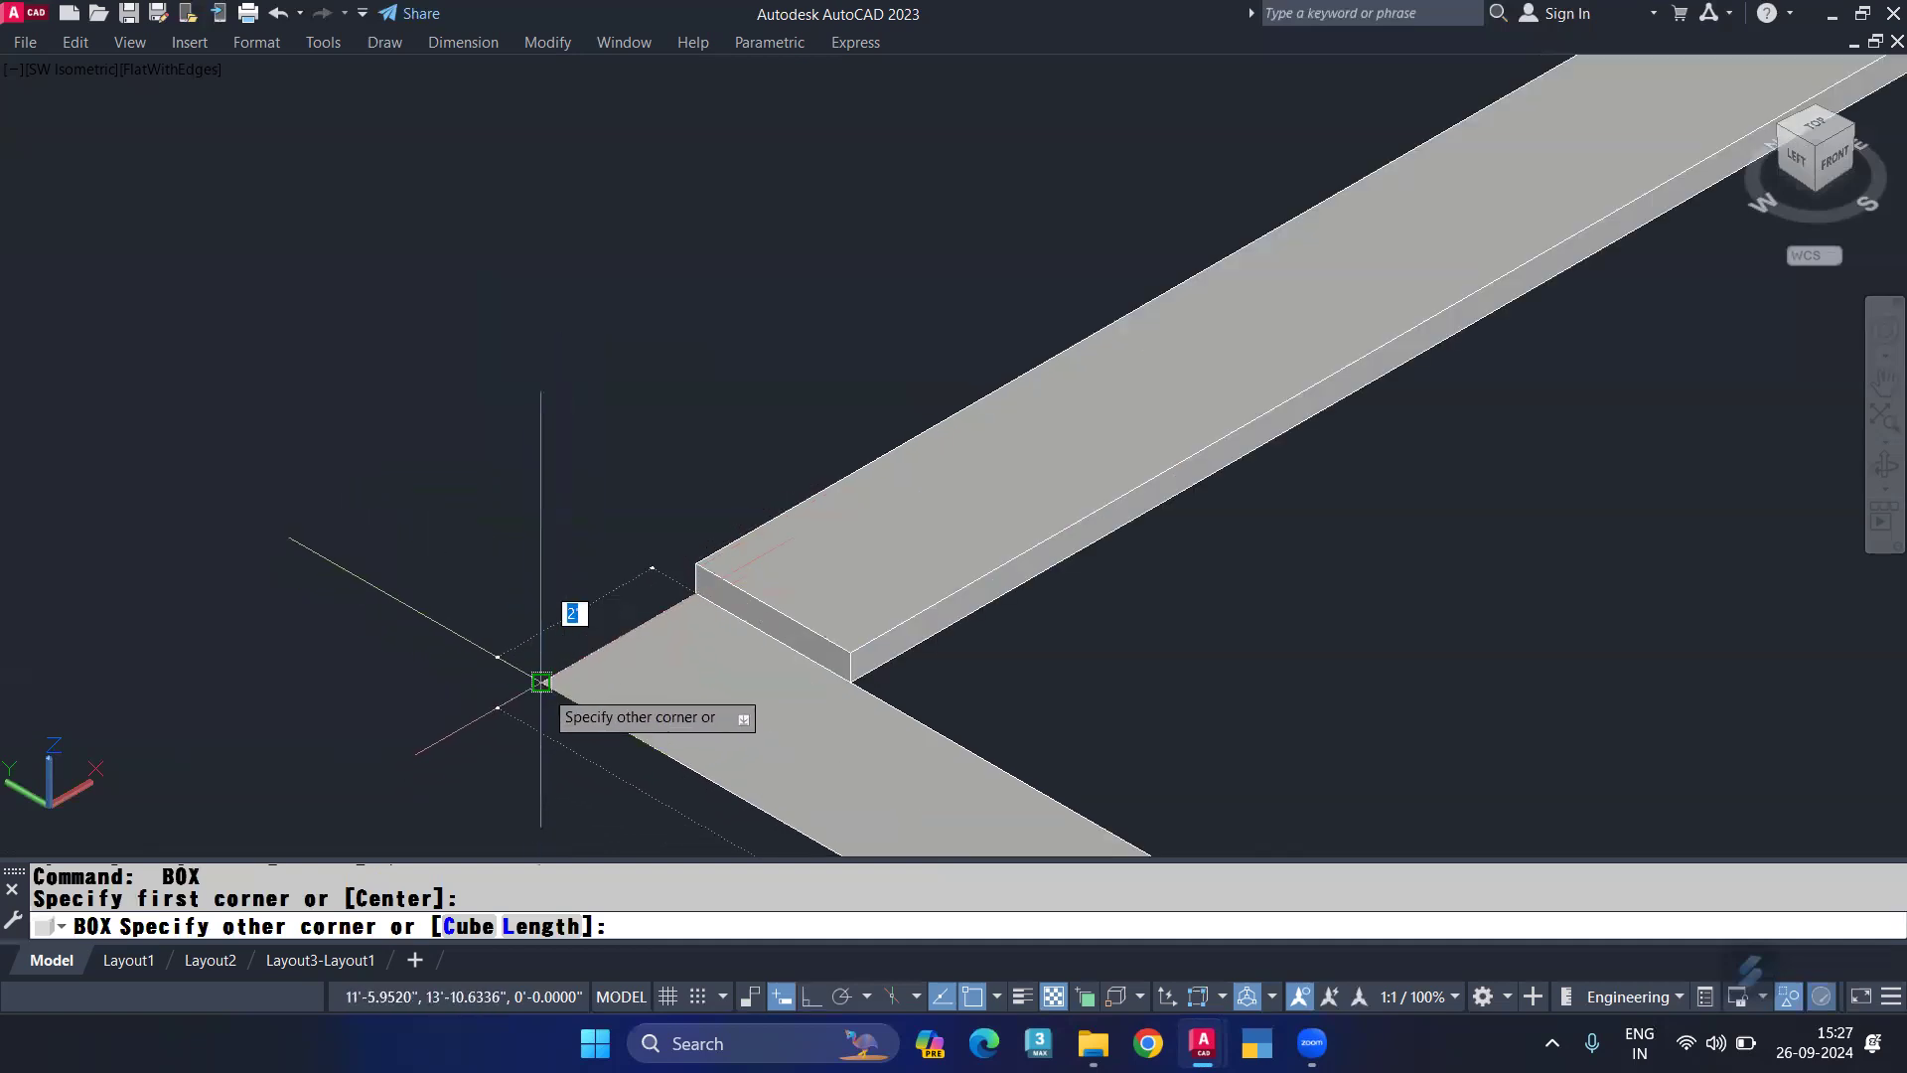
{"action": "left_click", "coordinate": [541, 683]}
{"action": "key", "text": "Return"}
Step: Union the two slabs into one L-shaped solid
{"action": "type", "text": "i"}
{"action": "key", "text": "Escape"}
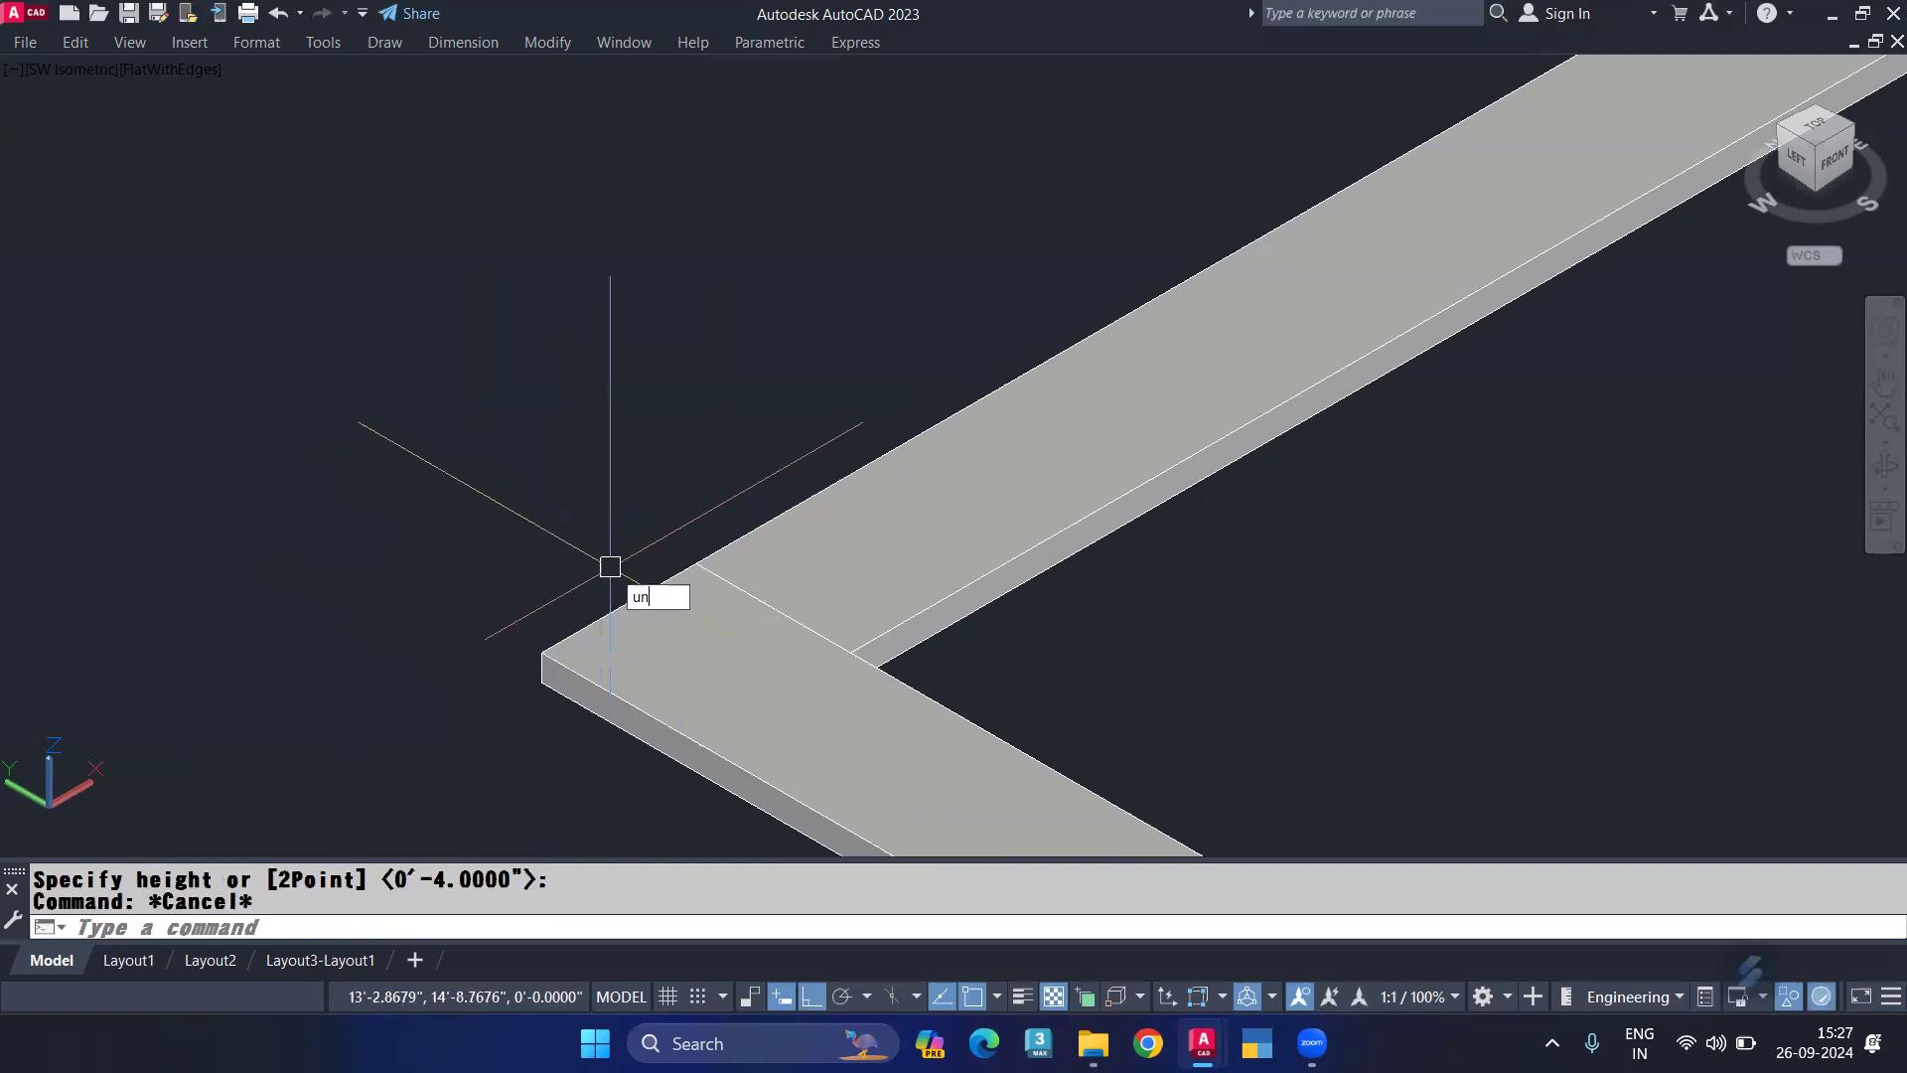
{"action": "type", "text": "uni"}
{"action": "key", "text": "Return"}
{"action": "left_click", "coordinate": [715, 654]}
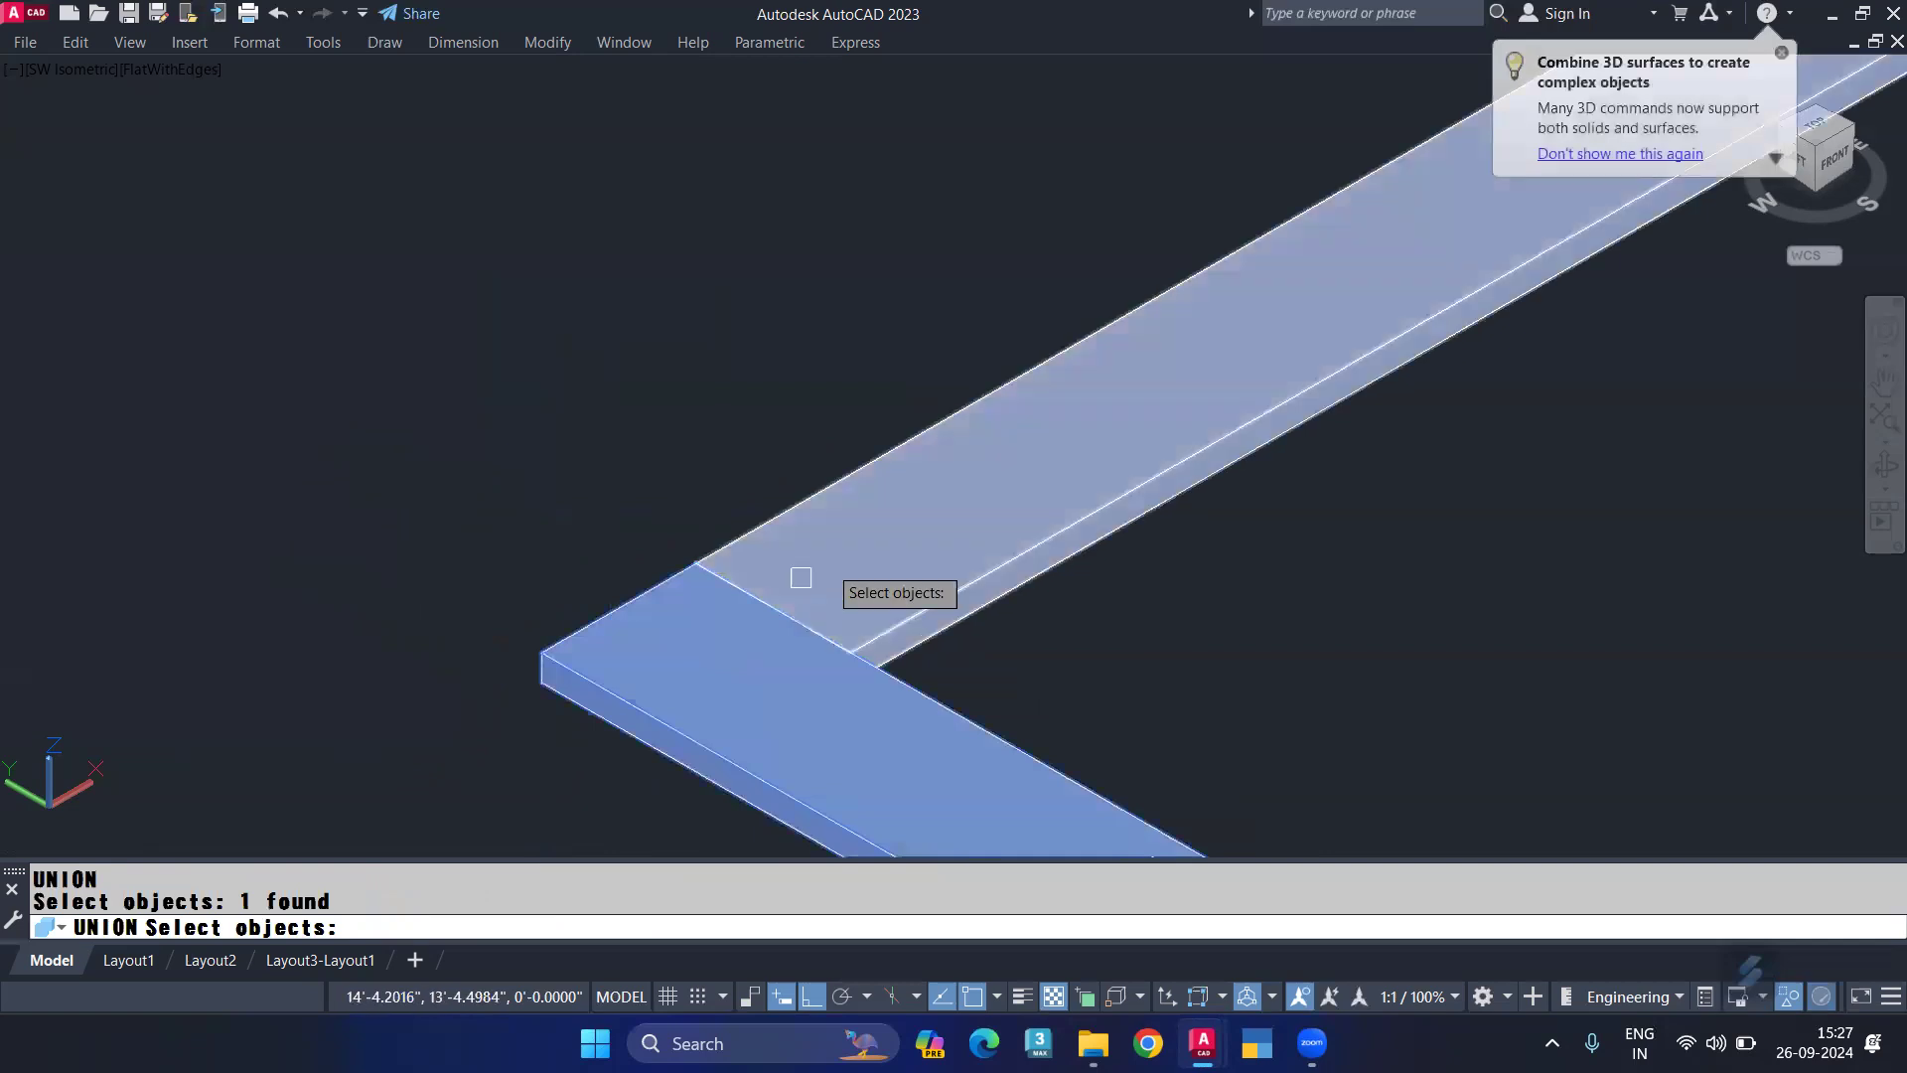
{"action": "left_click", "coordinate": [826, 562]}
{"action": "scroll", "coordinate": [827, 562], "scroll_direction": "down", "scroll_amount": 4}
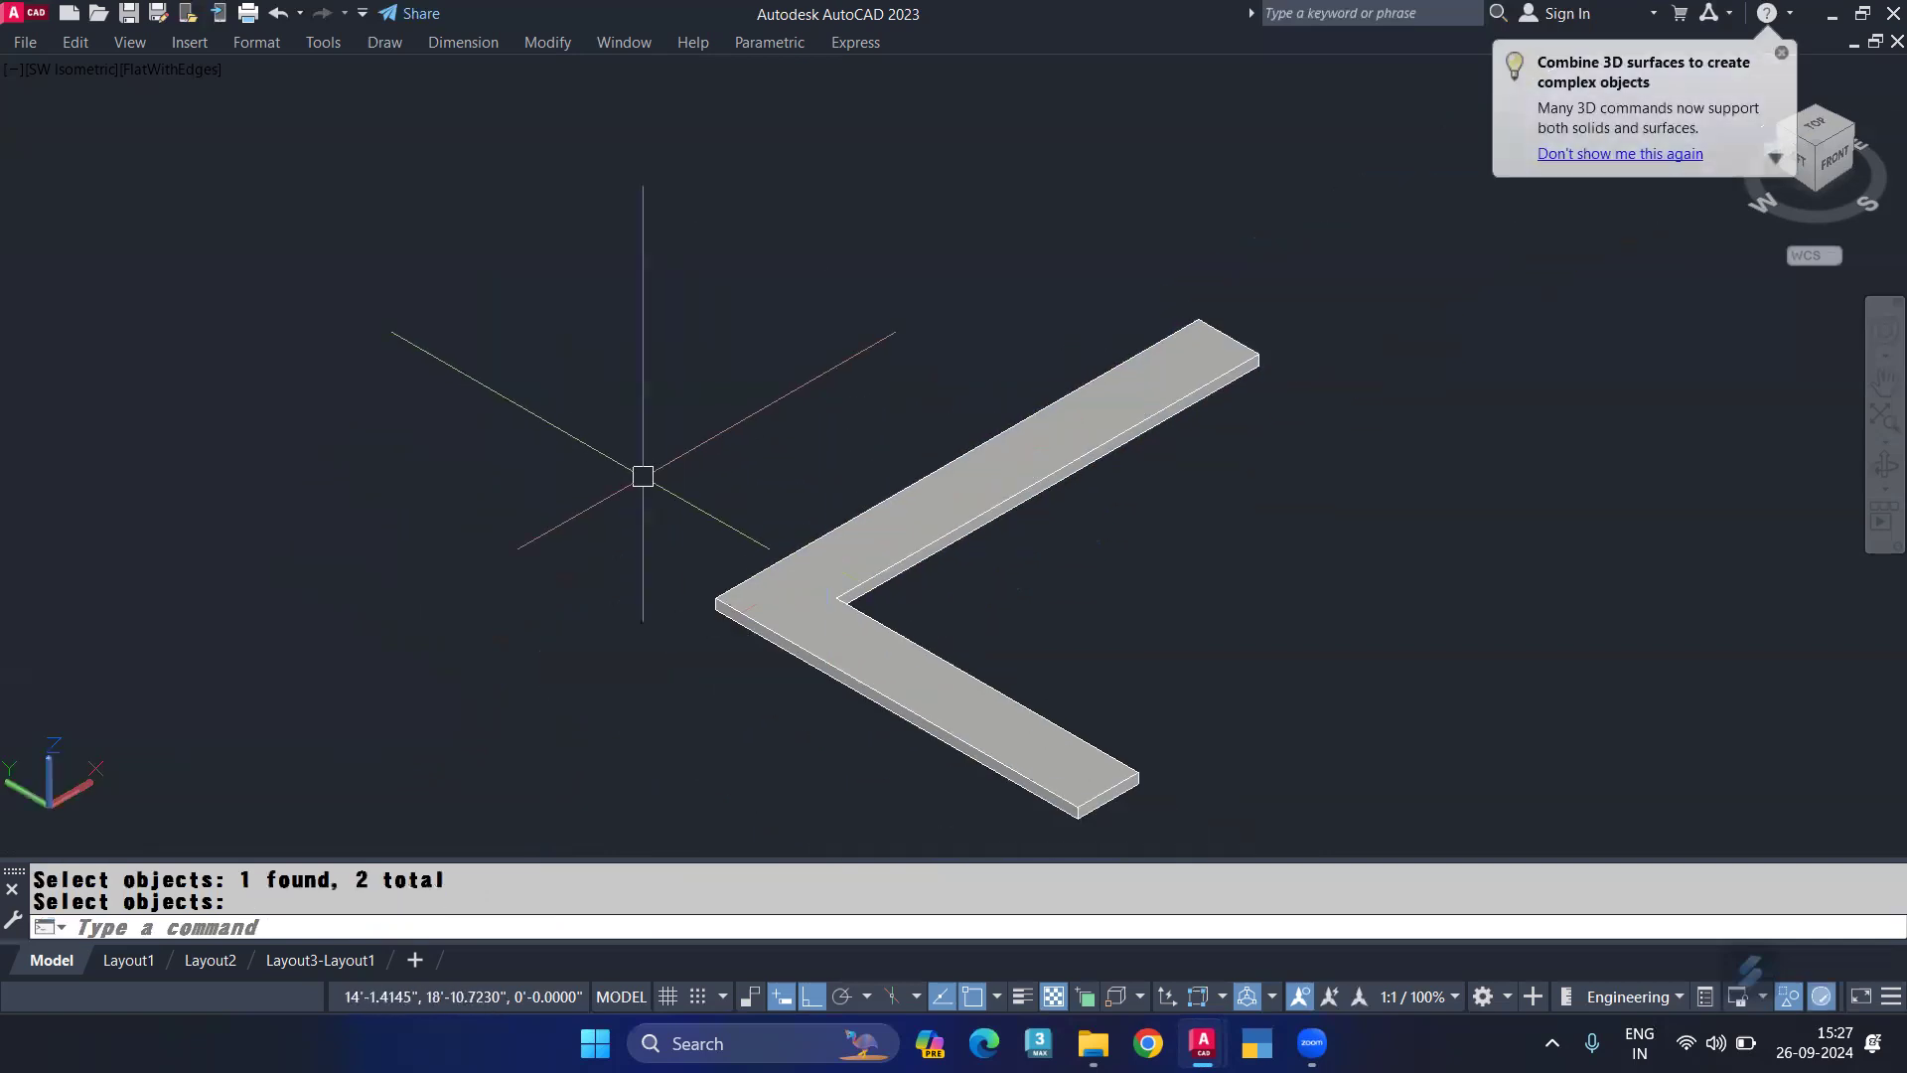
Step: Unisolate the walls, window and floor, then orbit and pan around the L counter
{"action": "type", "text": "unhiunisolateobjects"}
{"action": "key", "text": "Return"}
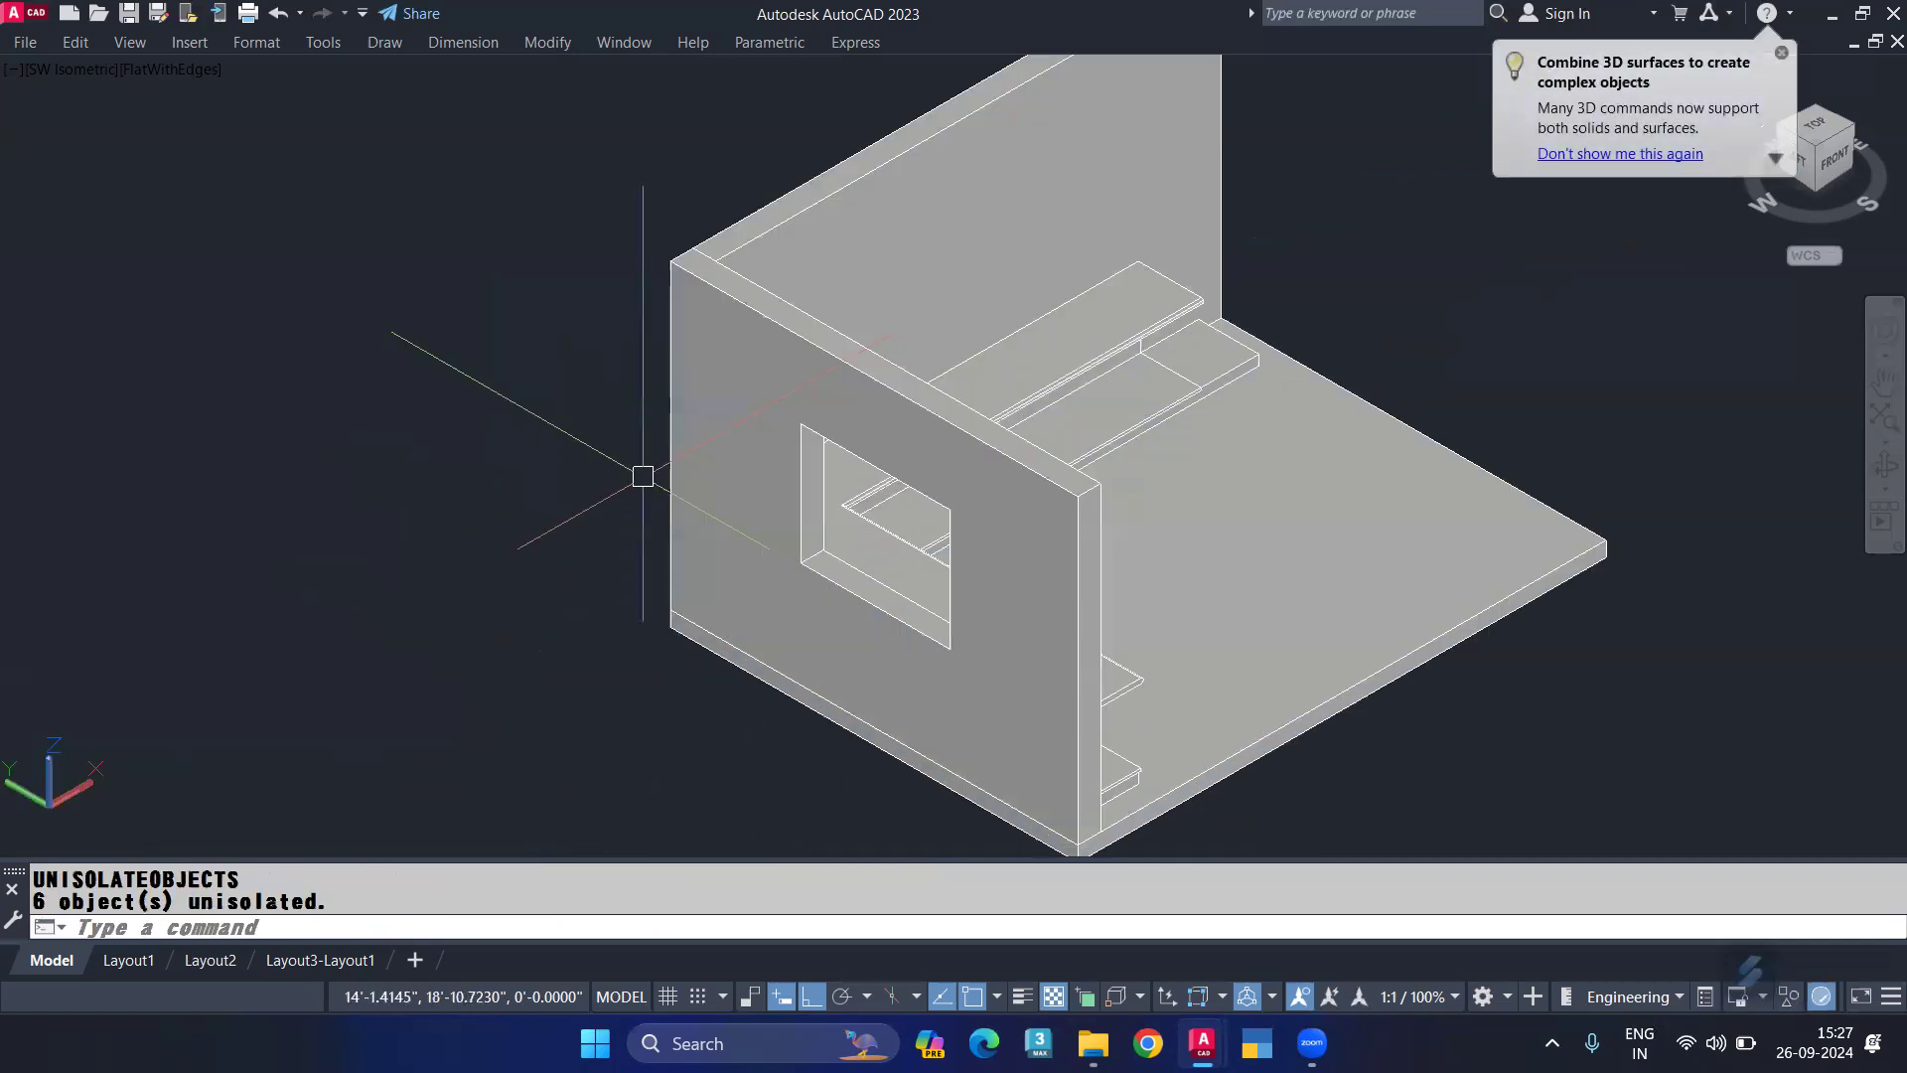
{"action": "middle_click_drag", "start_coordinate": [754, 519], "coordinate": [567, 511], "text": "shift"}
{"action": "middle_click_drag", "start_coordinate": [972, 653], "coordinate": [616, 646]}
{"action": "scroll", "coordinate": [1213, 638], "scroll_direction": "up", "scroll_amount": 3}
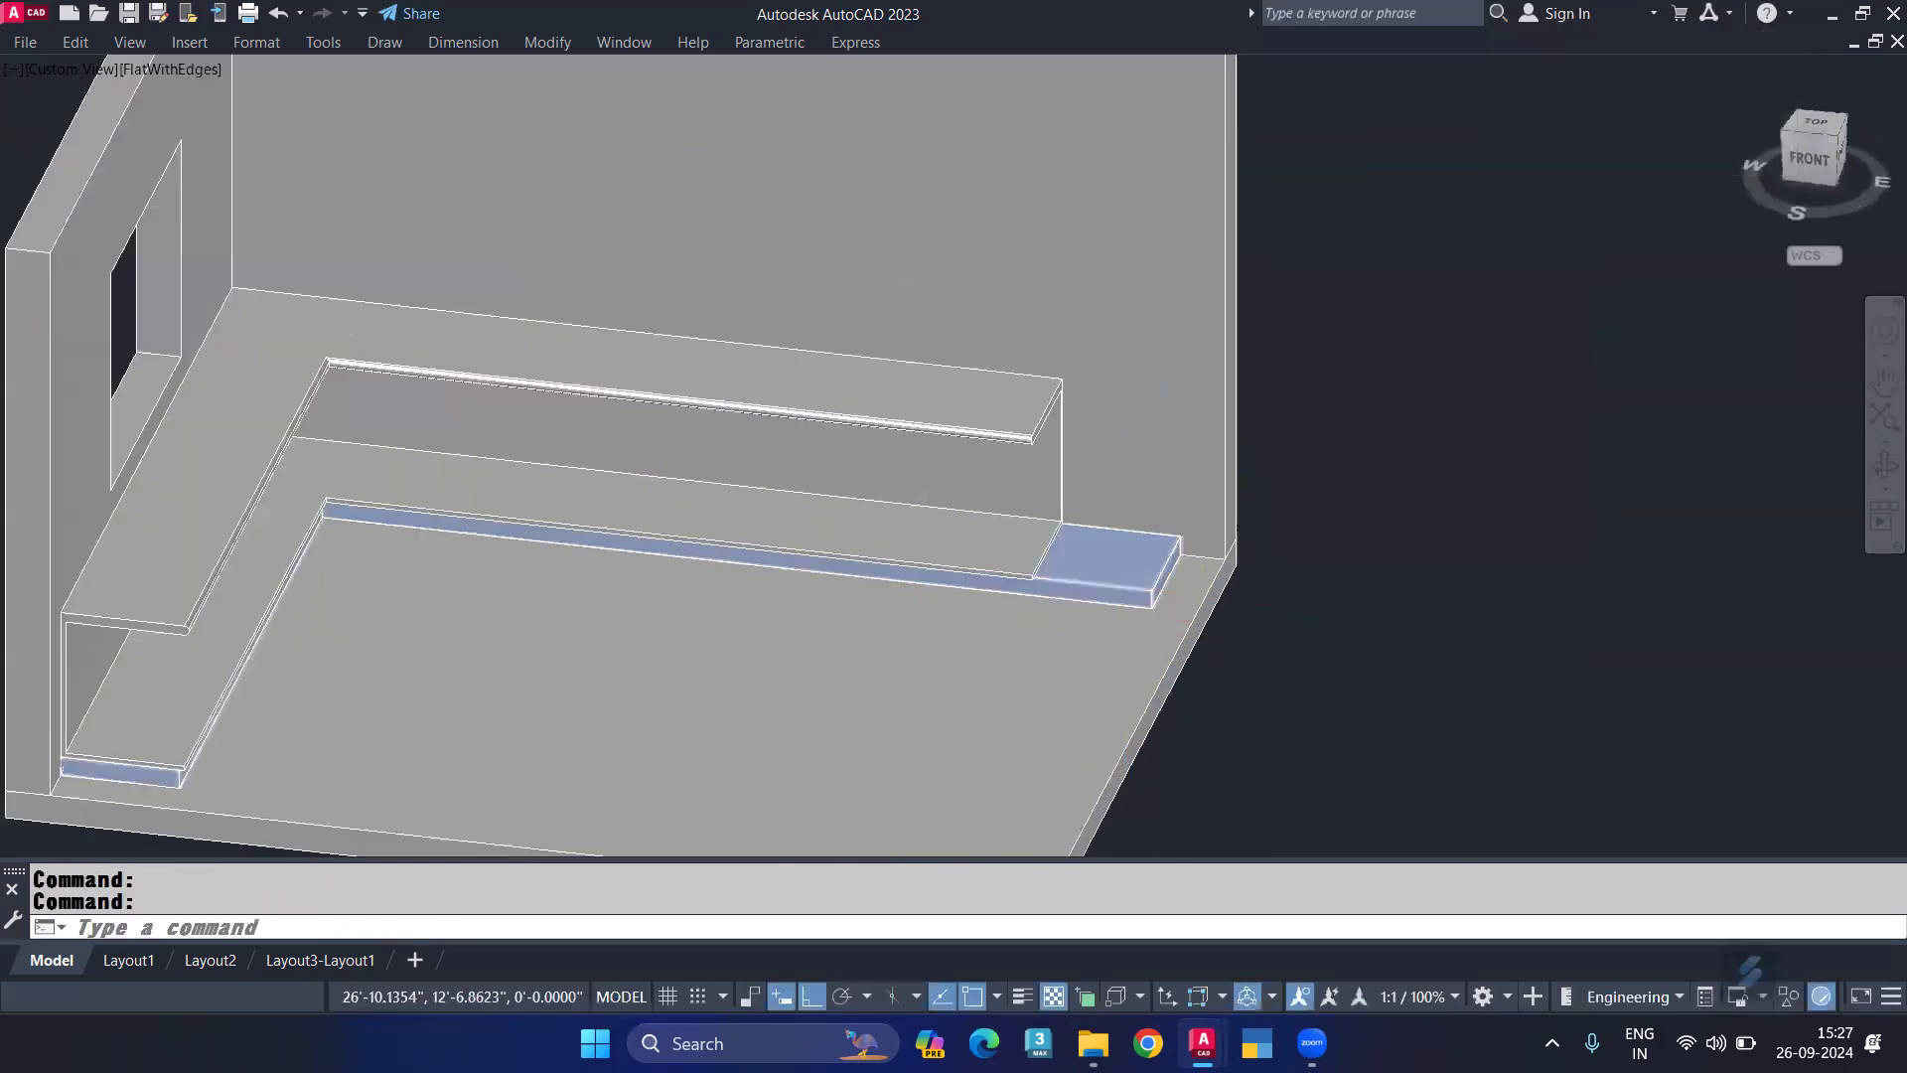
{"action": "scroll", "coordinate": [1213, 639], "scroll_direction": "up", "scroll_amount": 3}
{"action": "scroll", "coordinate": [945, 587], "scroll_direction": "down", "scroll_amount": 3}
{"action": "scroll", "coordinate": [954, 587], "scroll_direction": "up", "scroll_amount": 5}
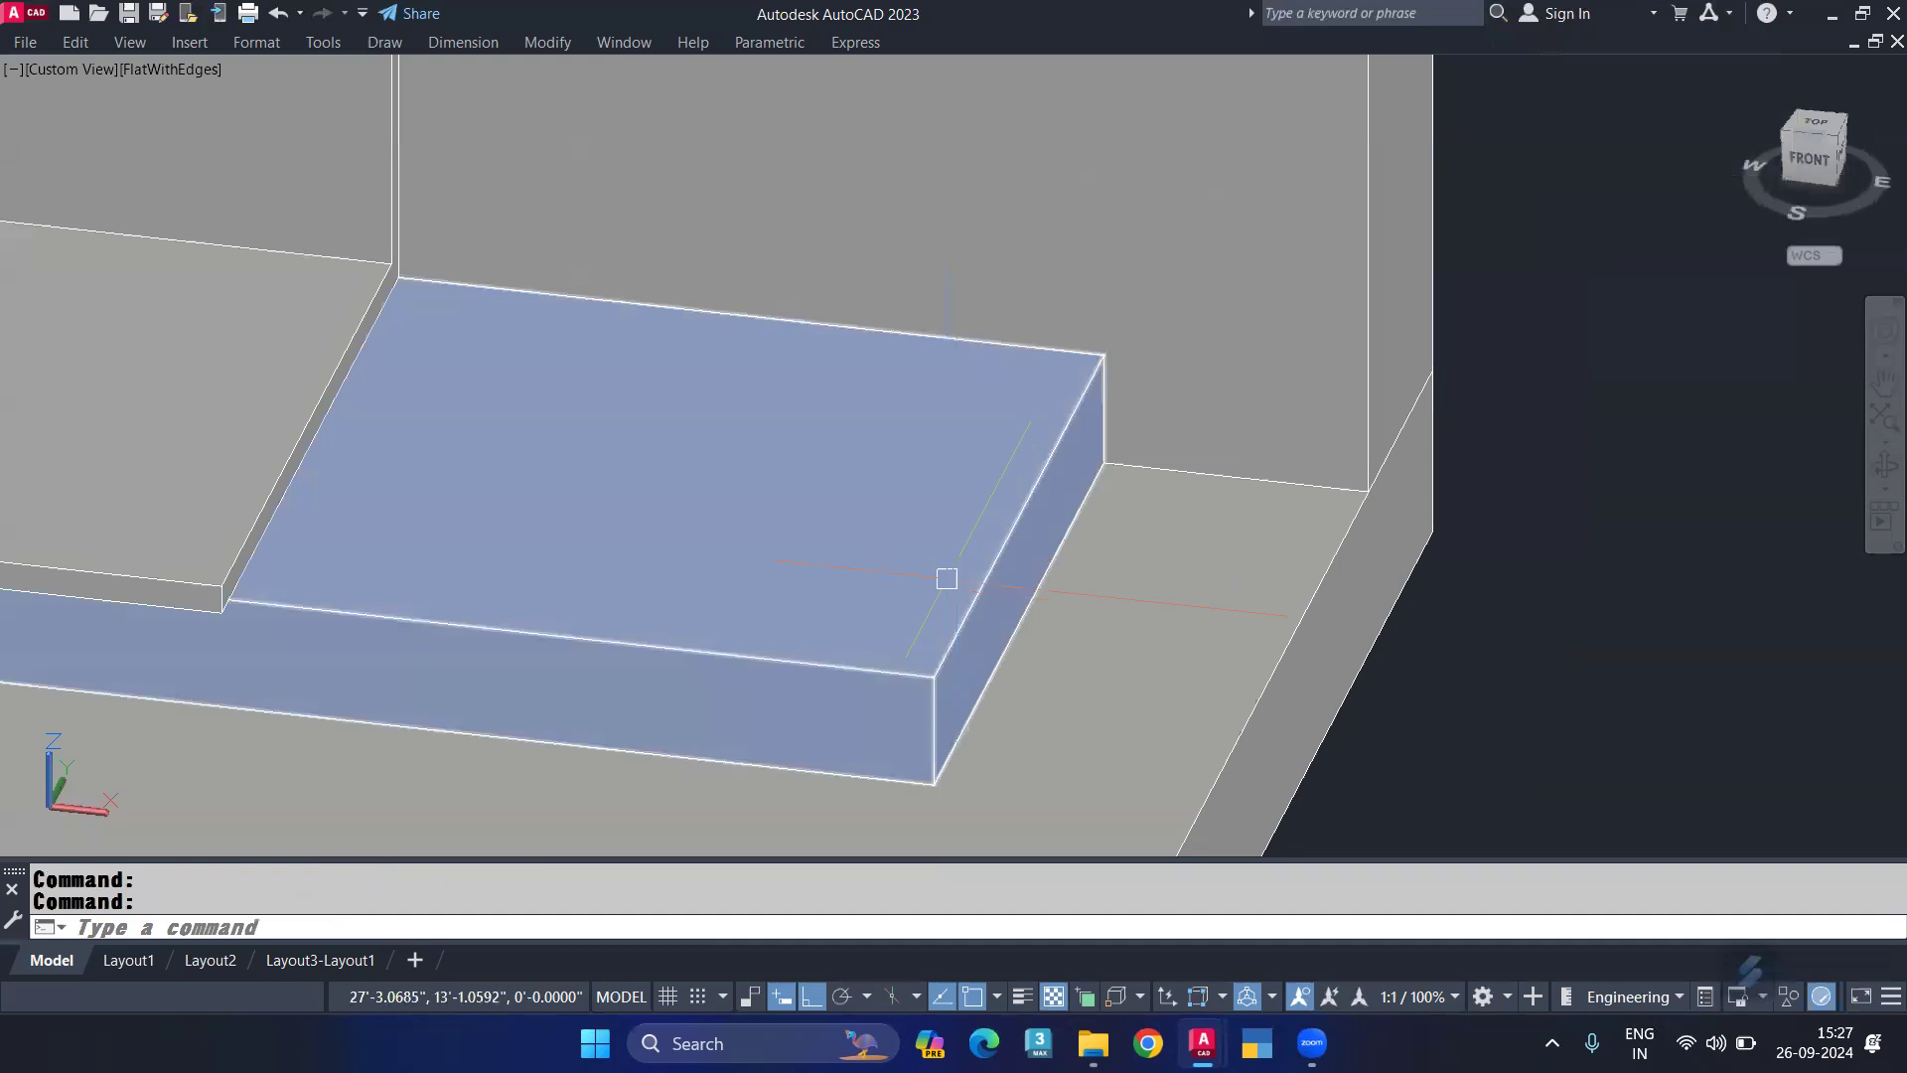
{"action": "middle_click_drag", "start_coordinate": [944, 575], "coordinate": [1075, 611]}
{"action": "mouse_move", "coordinate": [706, 604]}
{"action": "middle_mouse_down", "text": "shift"}
{"action": "mouse_move", "coordinate": [695, 503]}
{"action": "mouse_move", "coordinate": [311, 545]}
{"action": "mouse_move", "coordinate": [438, 563]}
{"action": "mouse_move", "coordinate": [460, 541]}
{"action": "mouse_move", "coordinate": [443, 571]}
{"action": "mouse_move", "coordinate": [1026, 575]}
{"action": "mouse_move", "coordinate": [745, 583]}
{"action": "mouse_move", "coordinate": [897, 568]}
{"action": "middle_mouse_up", "text": "shift"}
{"action": "scroll", "coordinate": [449, 540], "scroll_direction": "down", "scroll_amount": 5}
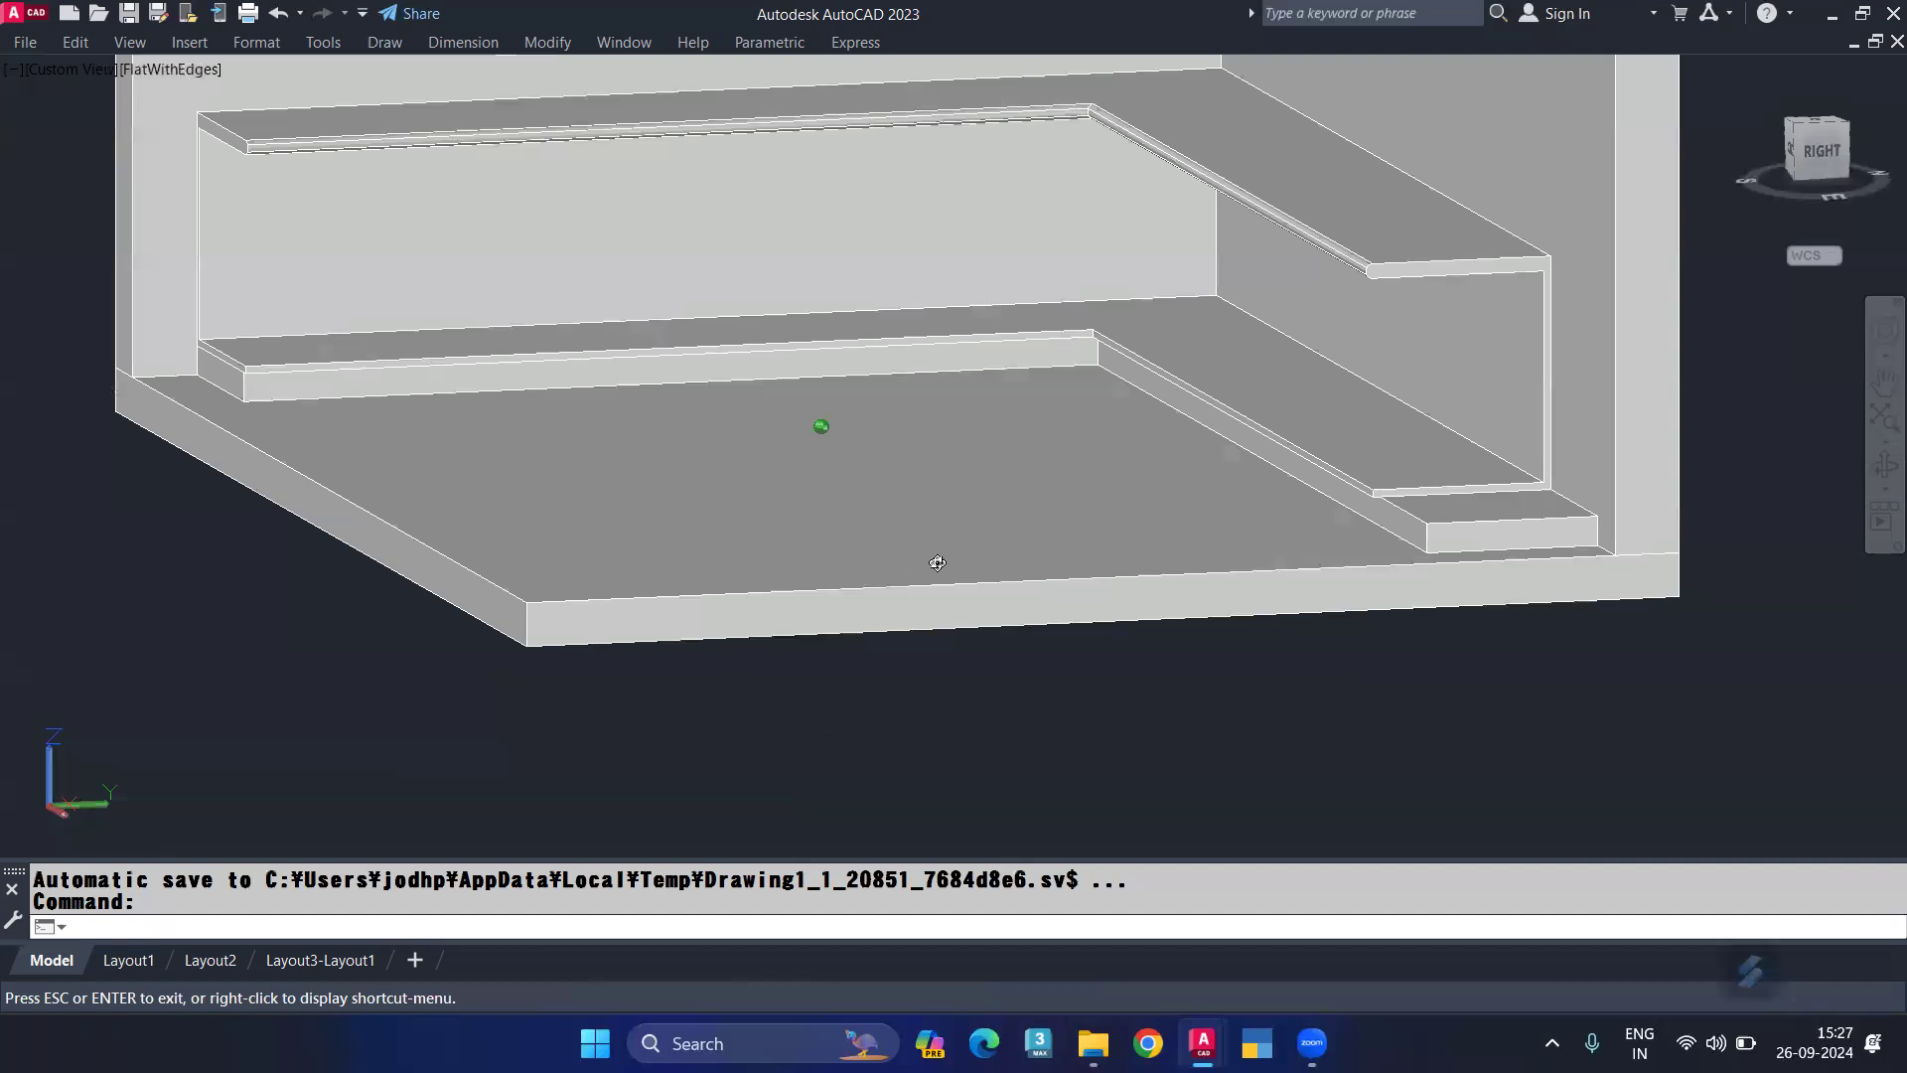
{"action": "middle_click_drag", "start_coordinate": [1181, 568], "coordinate": [1077, 632], "text": "shift"}
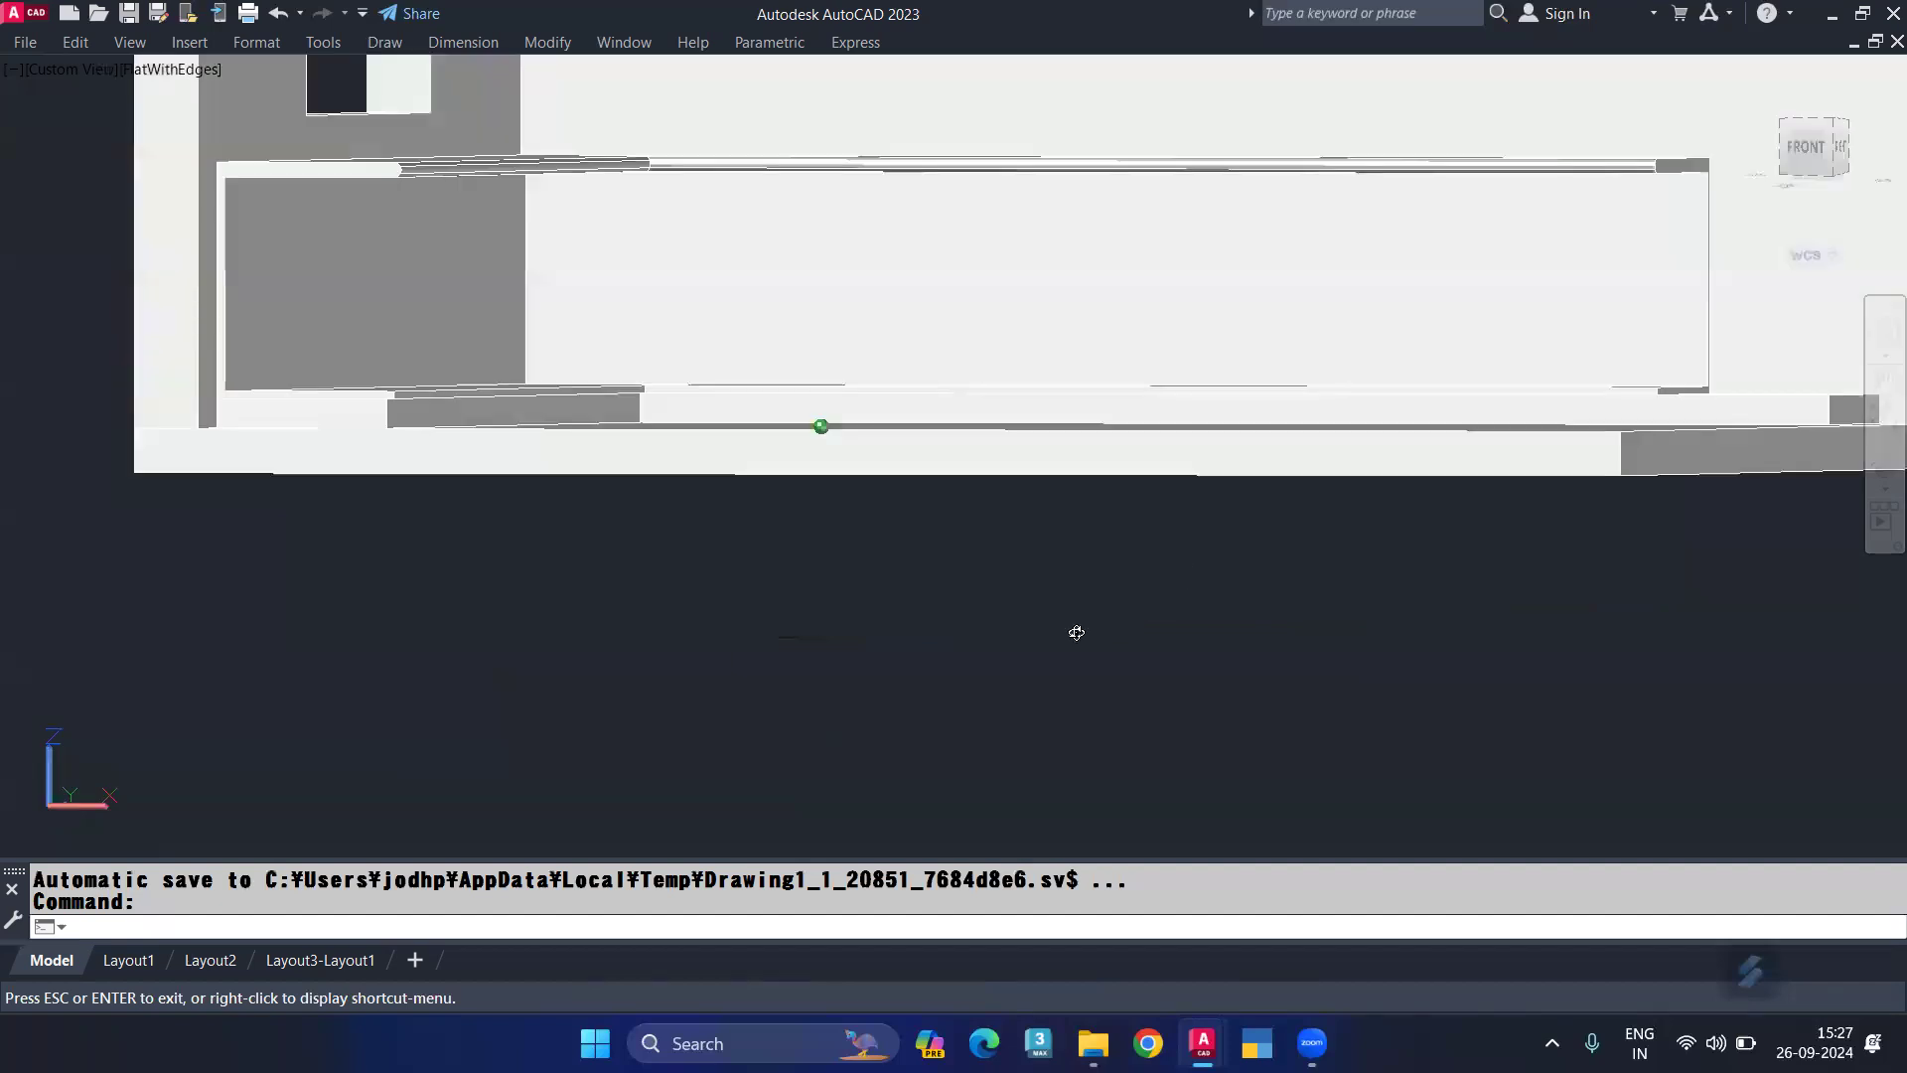
{"action": "middle_click_drag", "start_coordinate": [552, 616], "coordinate": [843, 608], "text": "shift"}
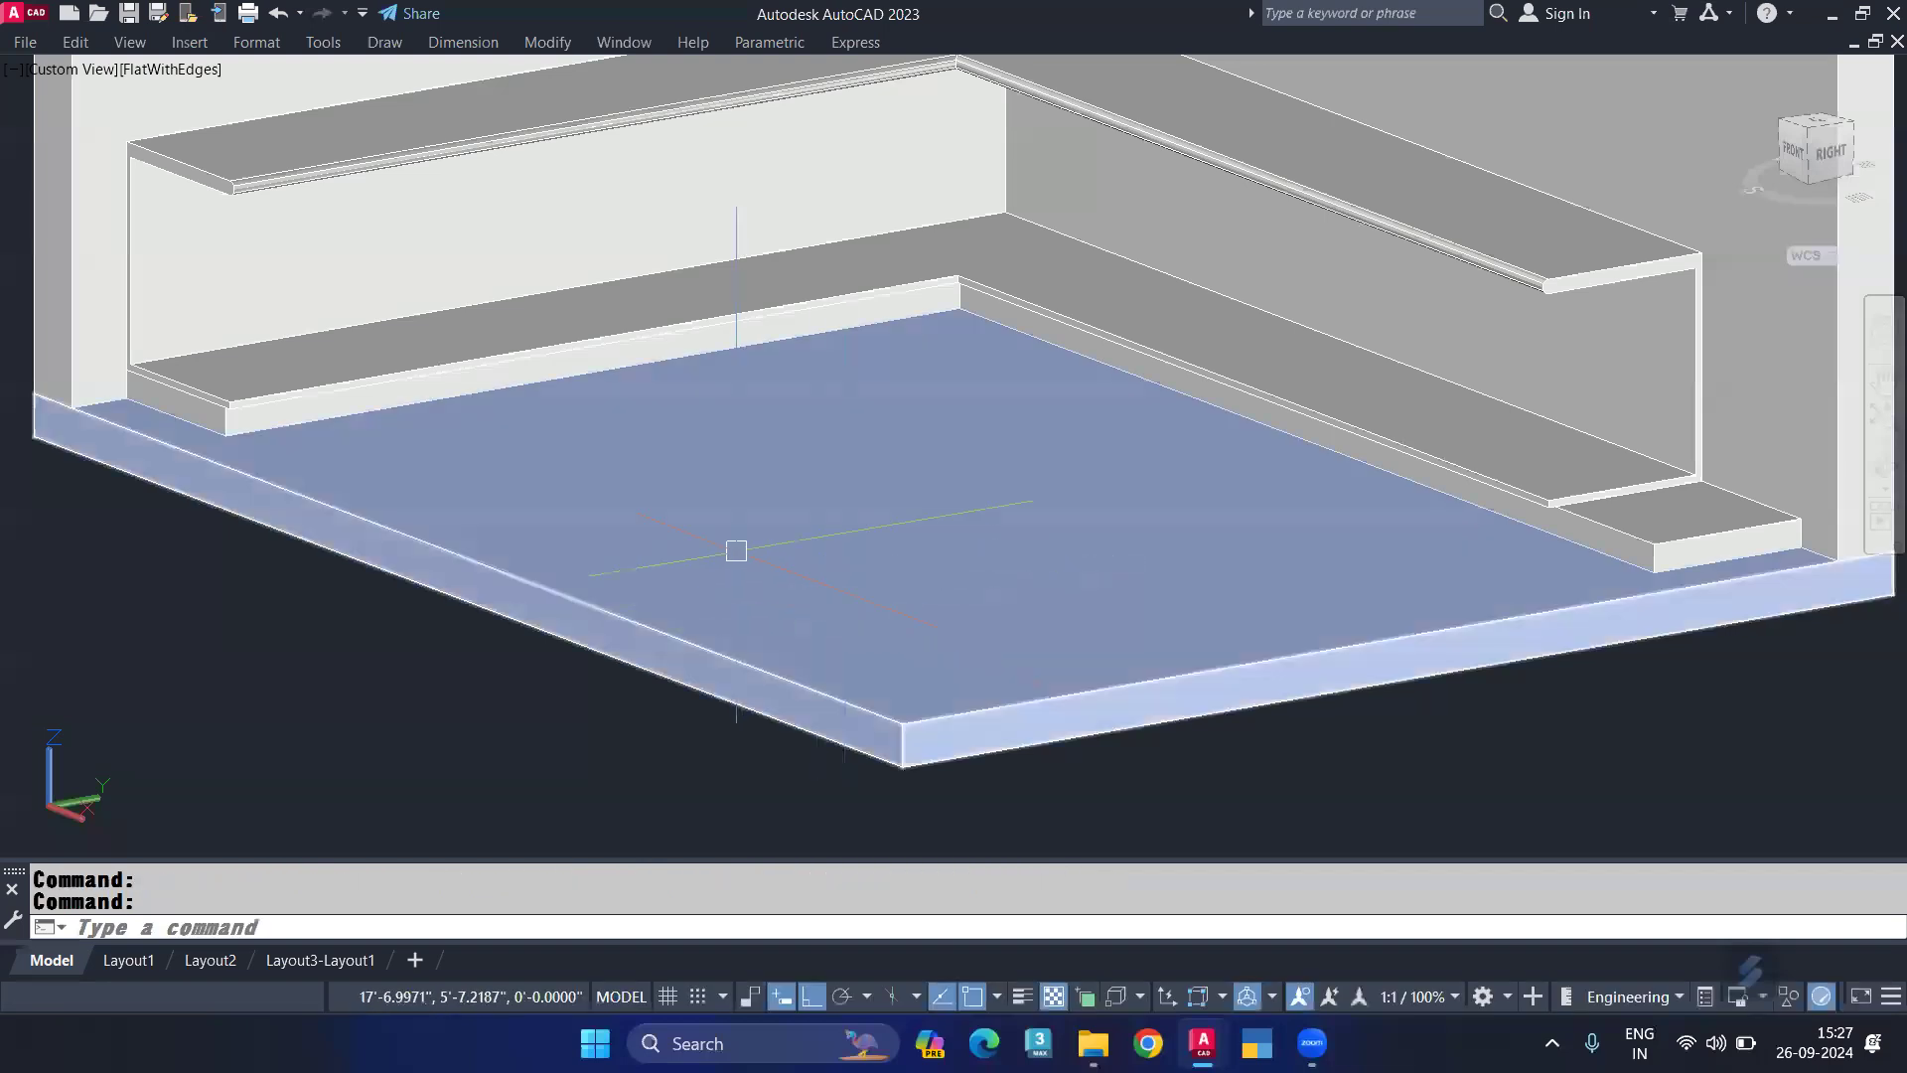
Step: Isolate the L-shaped counter solid so only it is shown
{"action": "left_click", "coordinate": [407, 132]}
{"action": "type", "text": "isolate"}
{"action": "key", "text": "Return"}
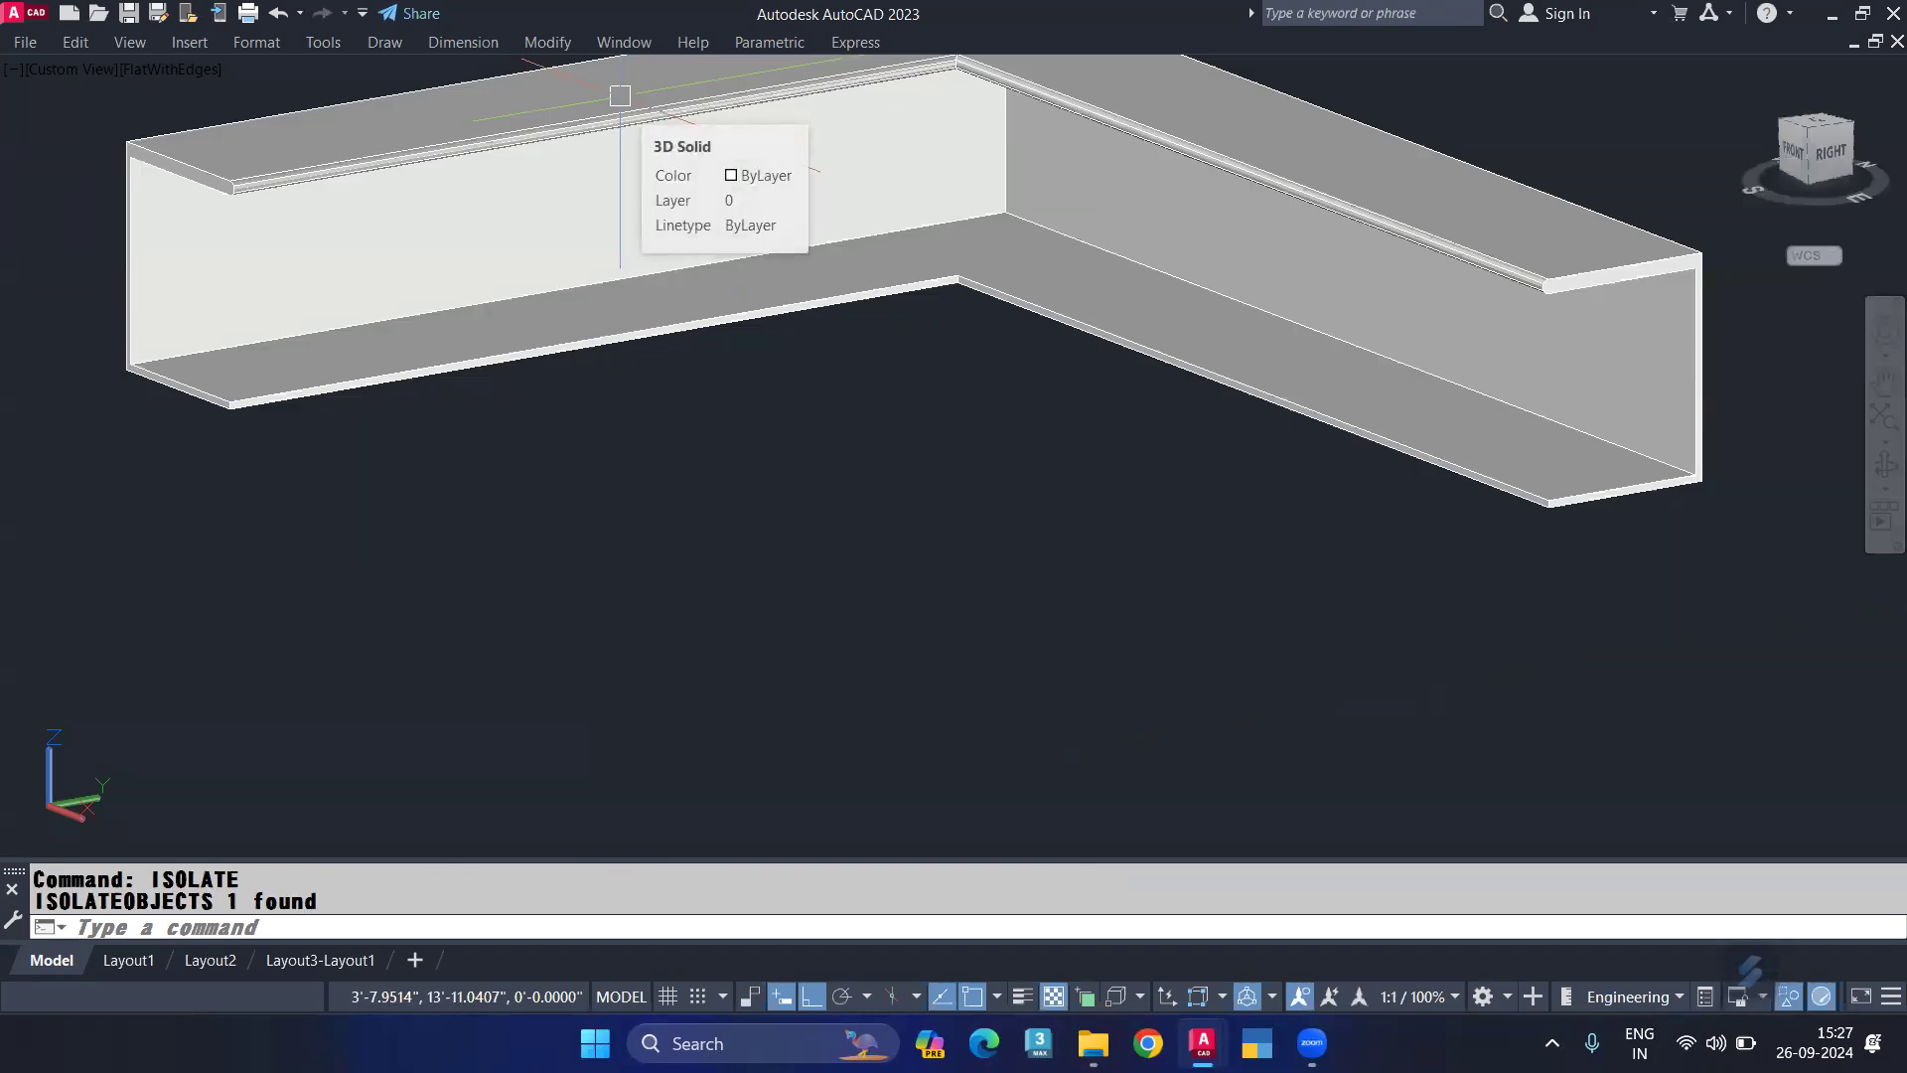
Step: Start the UCS command to define a new coordinate system origin
{"action": "type", "text": "ucs"}
{"action": "key", "text": "Return"}
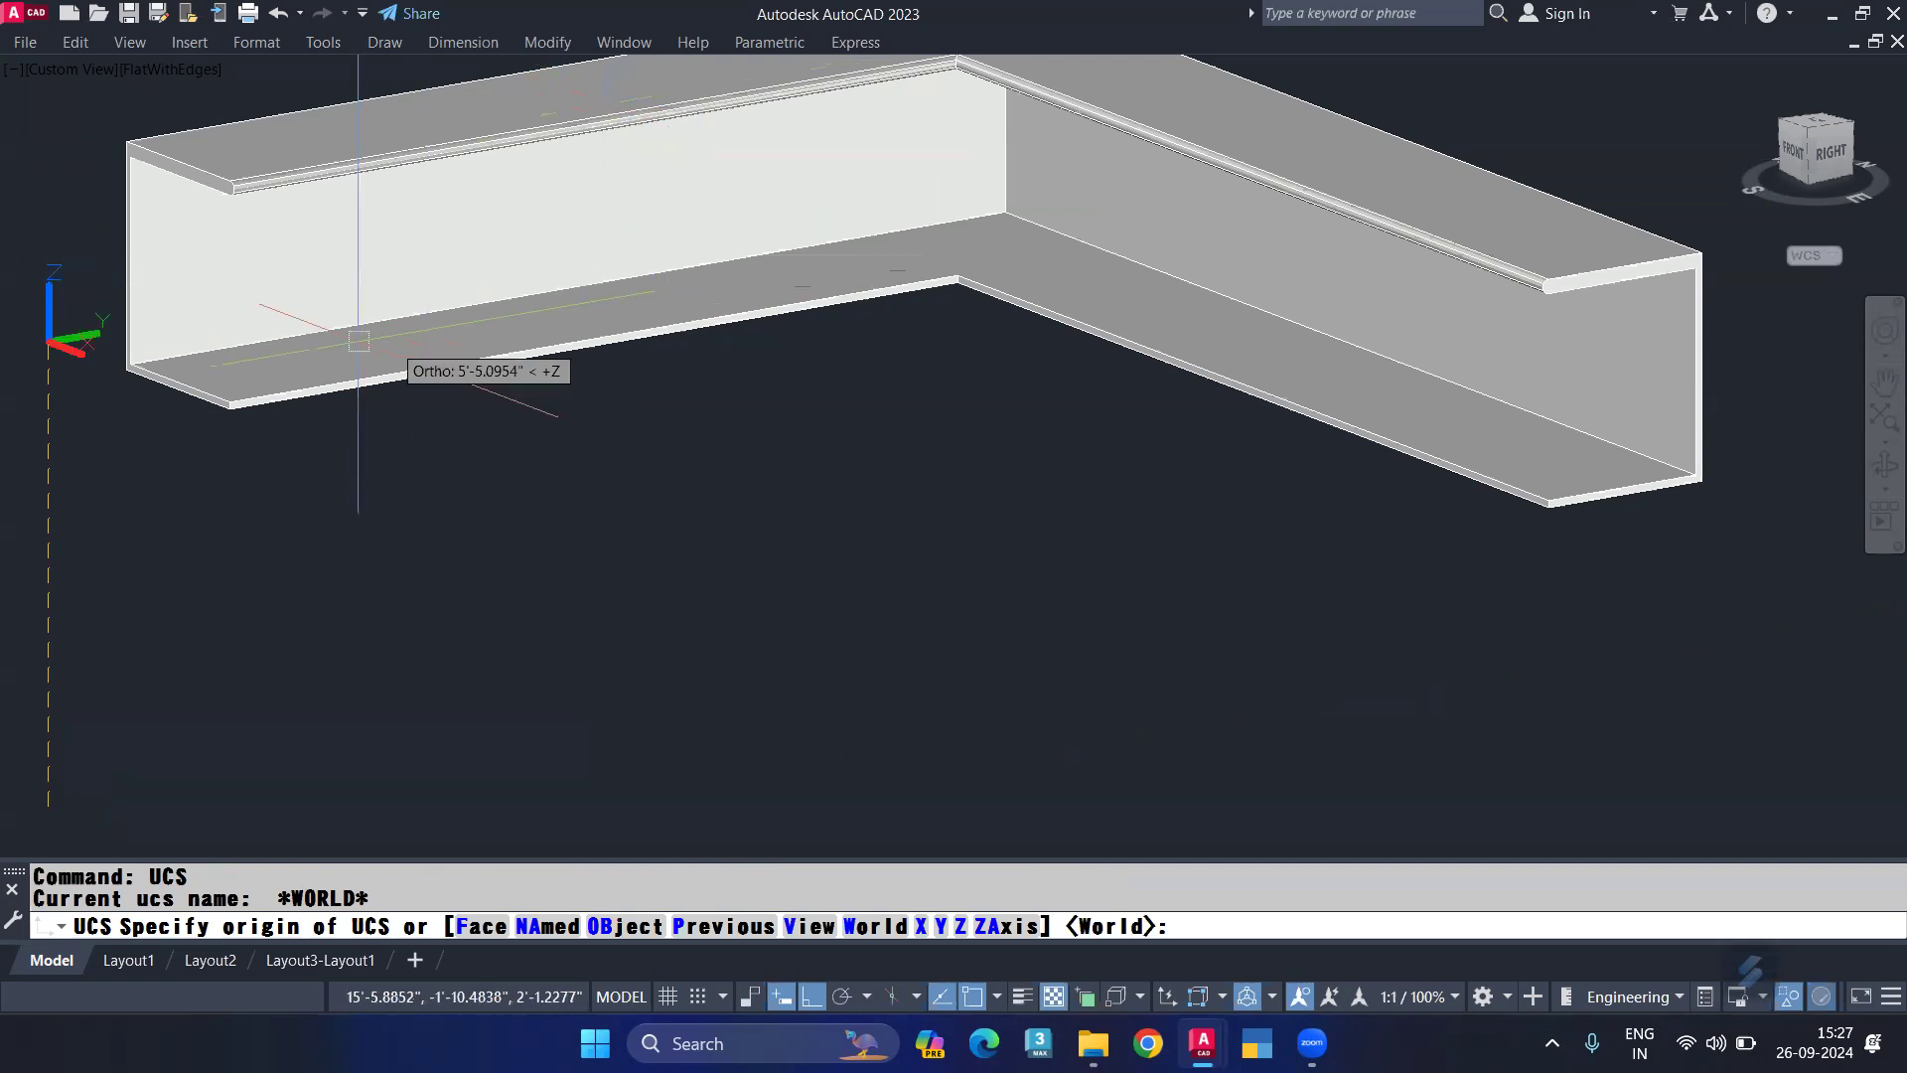
{"action": "scroll", "coordinate": [139, 338], "scroll_direction": "up", "scroll_amount": 3}
{"action": "scroll", "coordinate": [142, 343], "scroll_direction": "up", "scroll_amount": 1}
Step: Align the UCS by three points: origin at the counter's left corner, X along the front edge, Y up
{"action": "type", "text": "3p"}
{"action": "key", "text": "Return"}
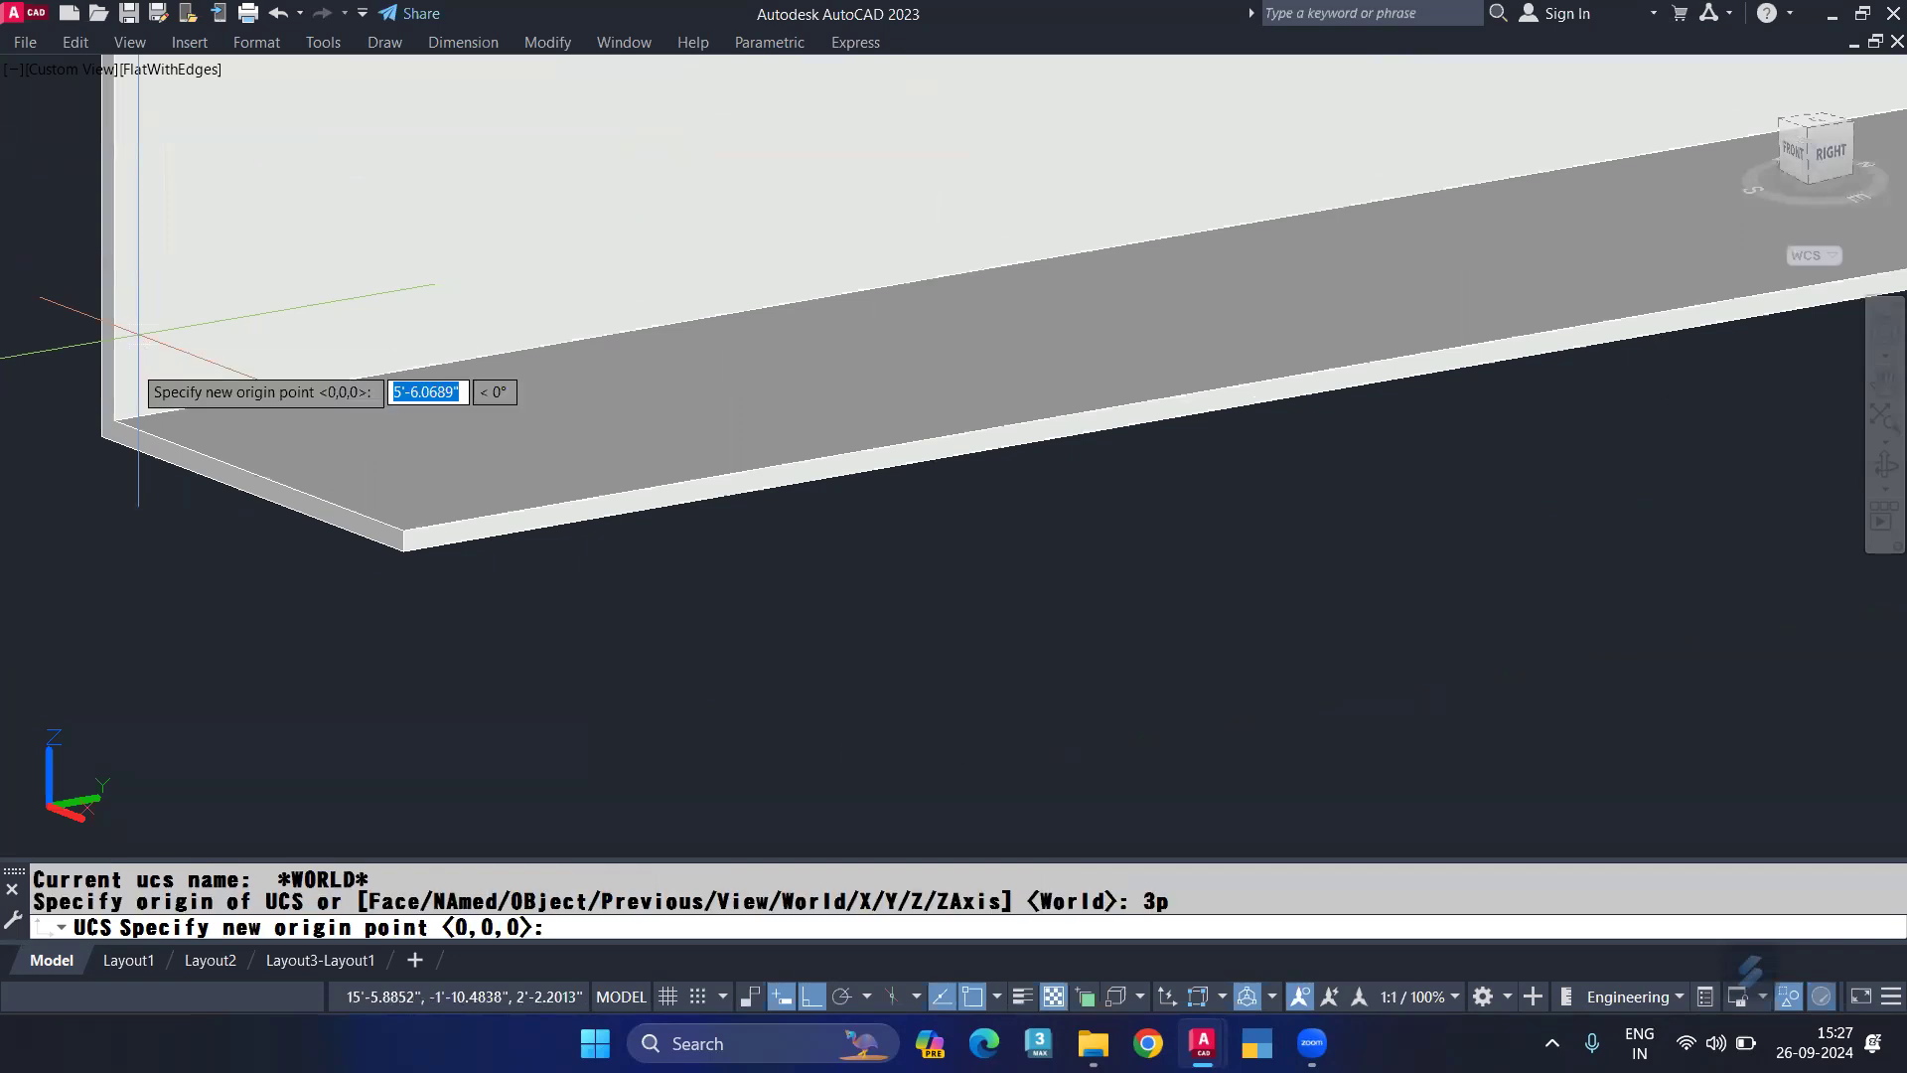
{"action": "left_click", "coordinate": [110, 425]}
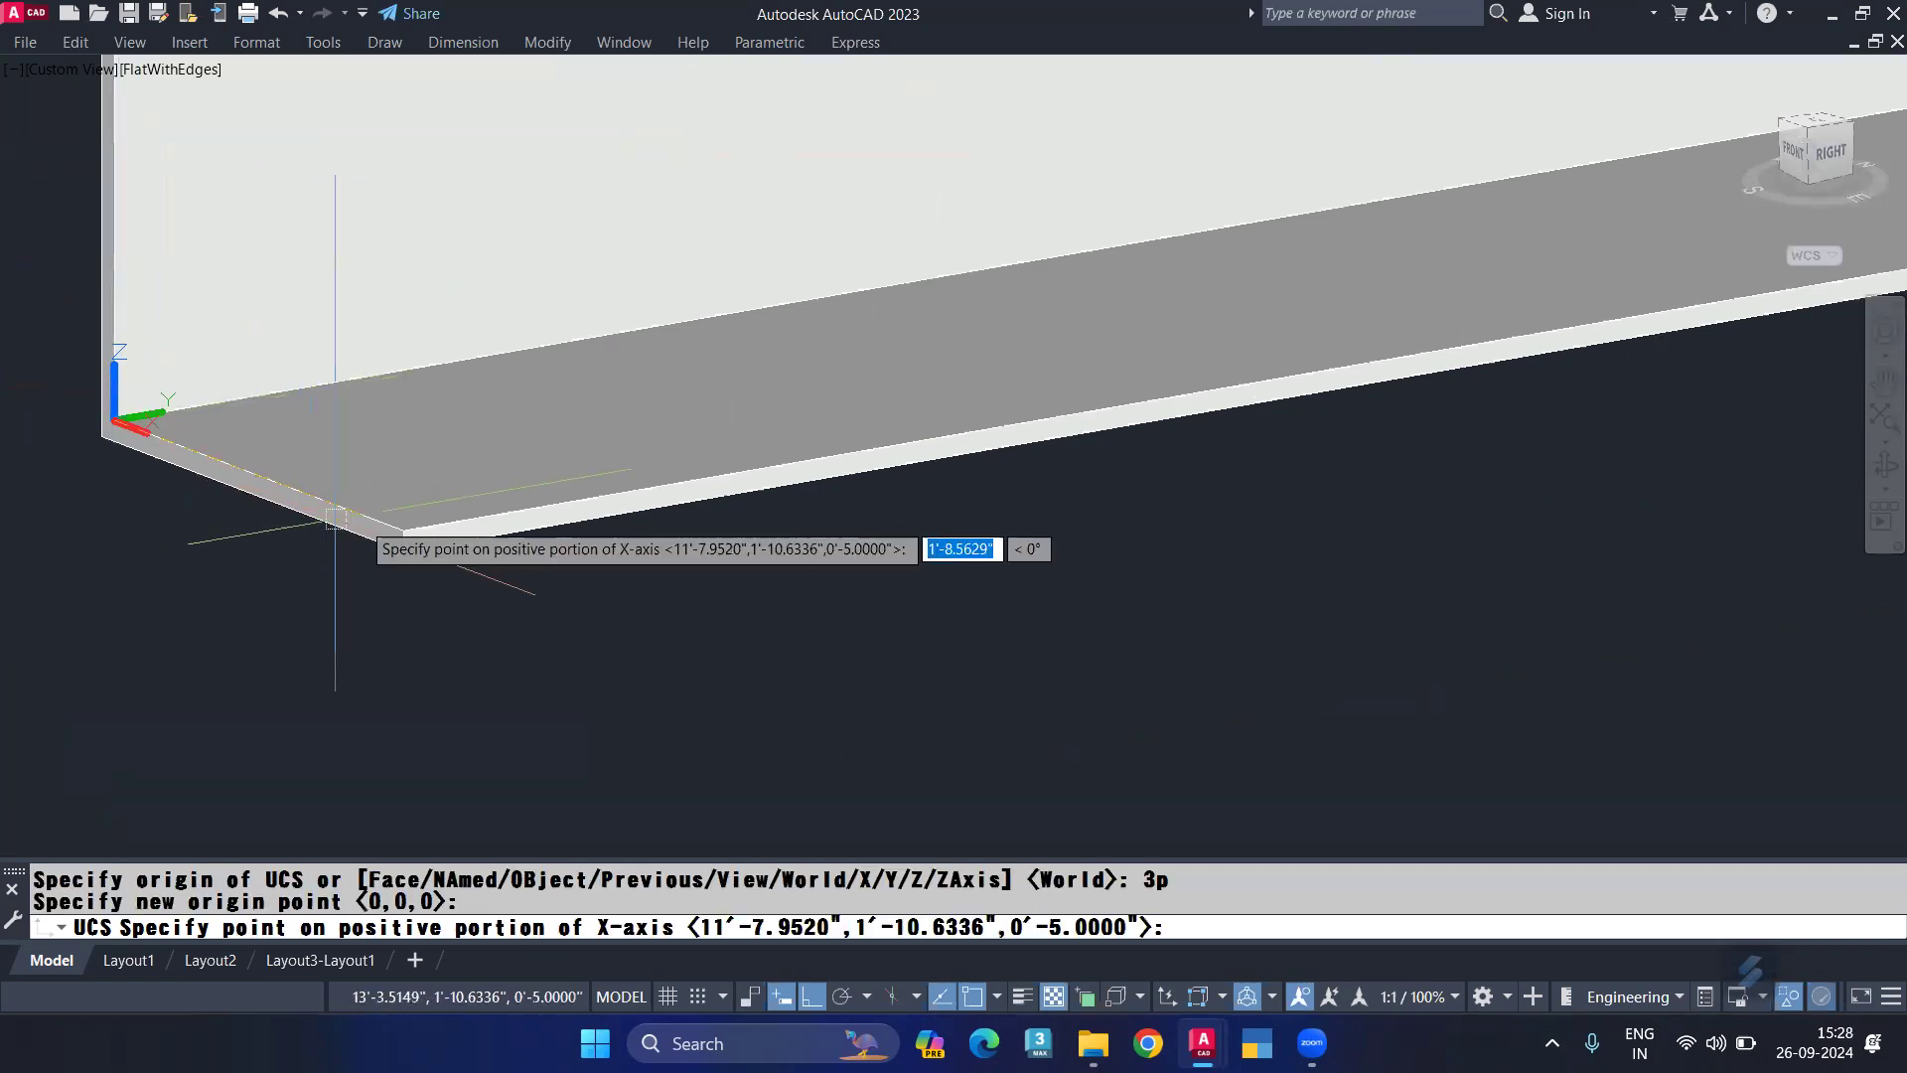
{"action": "left_click", "coordinate": [387, 512]}
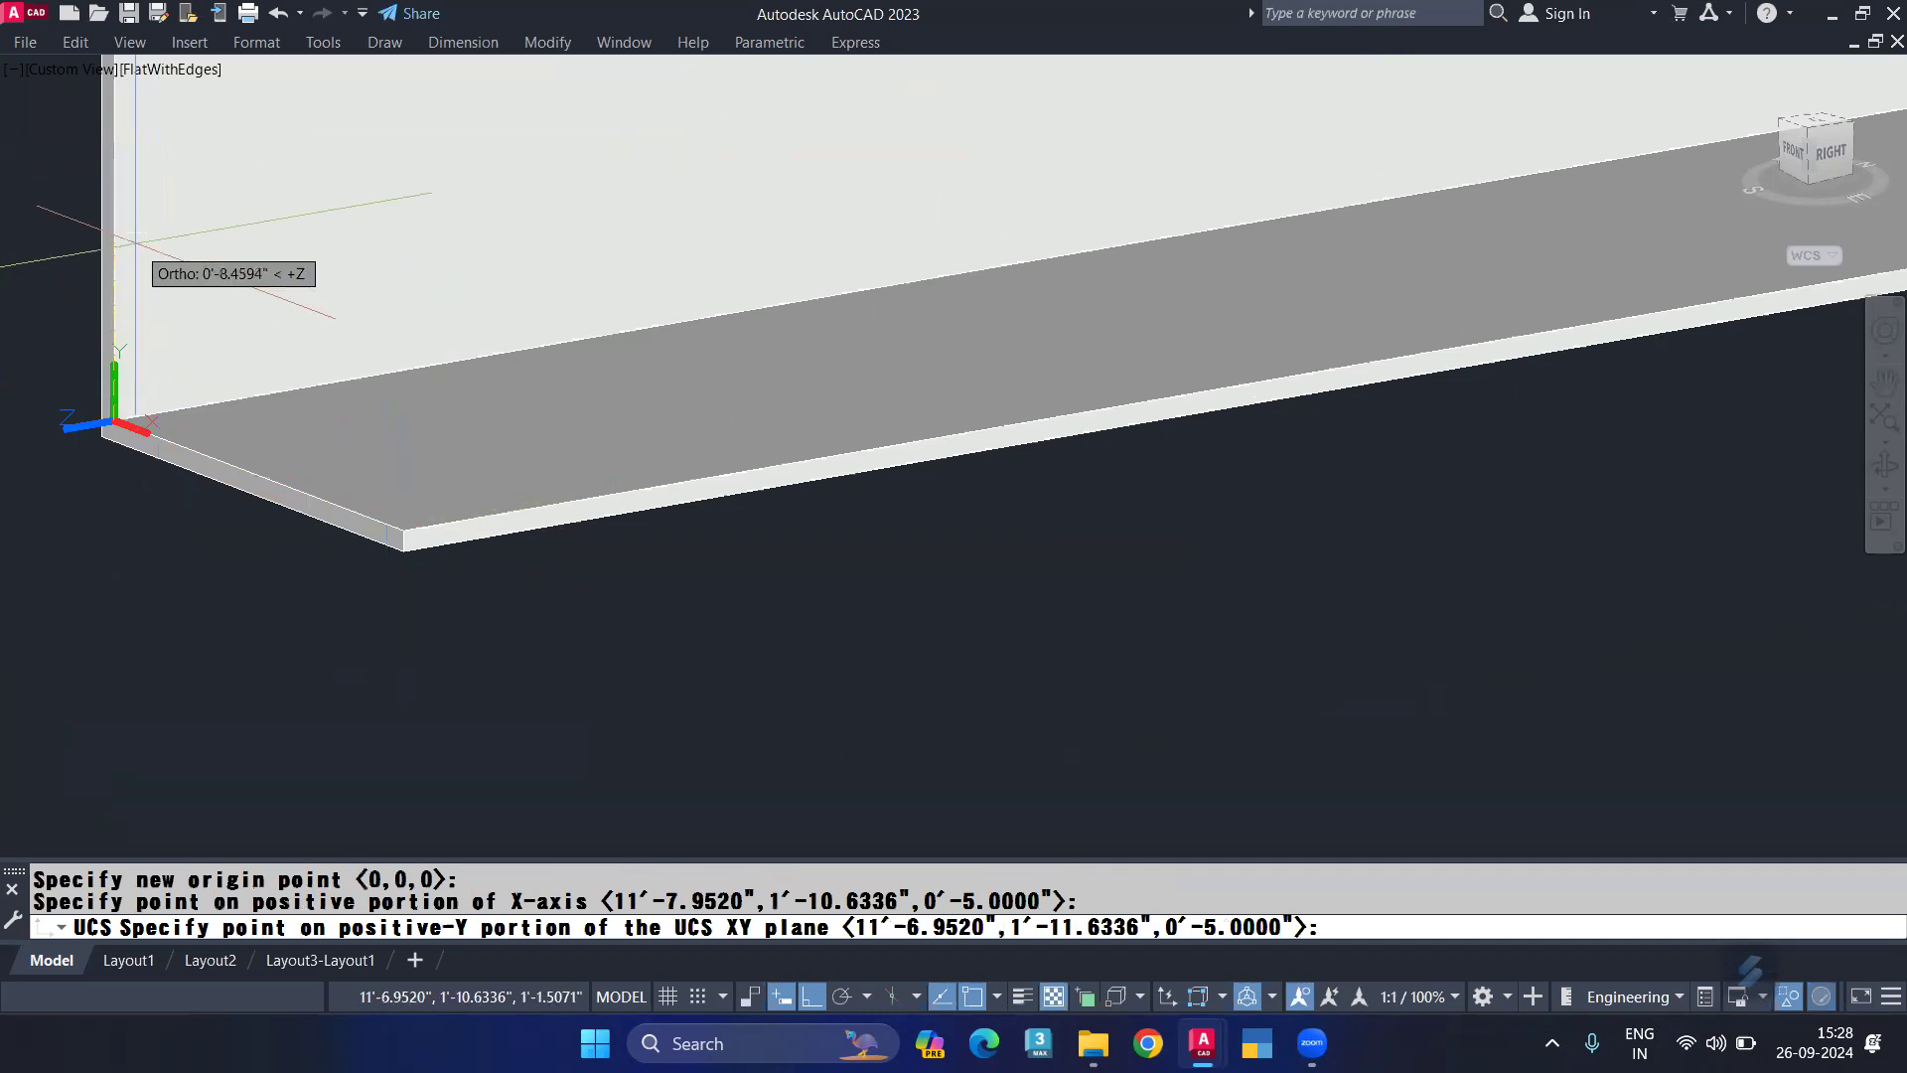
{"action": "left_click", "coordinate": [112, 206]}
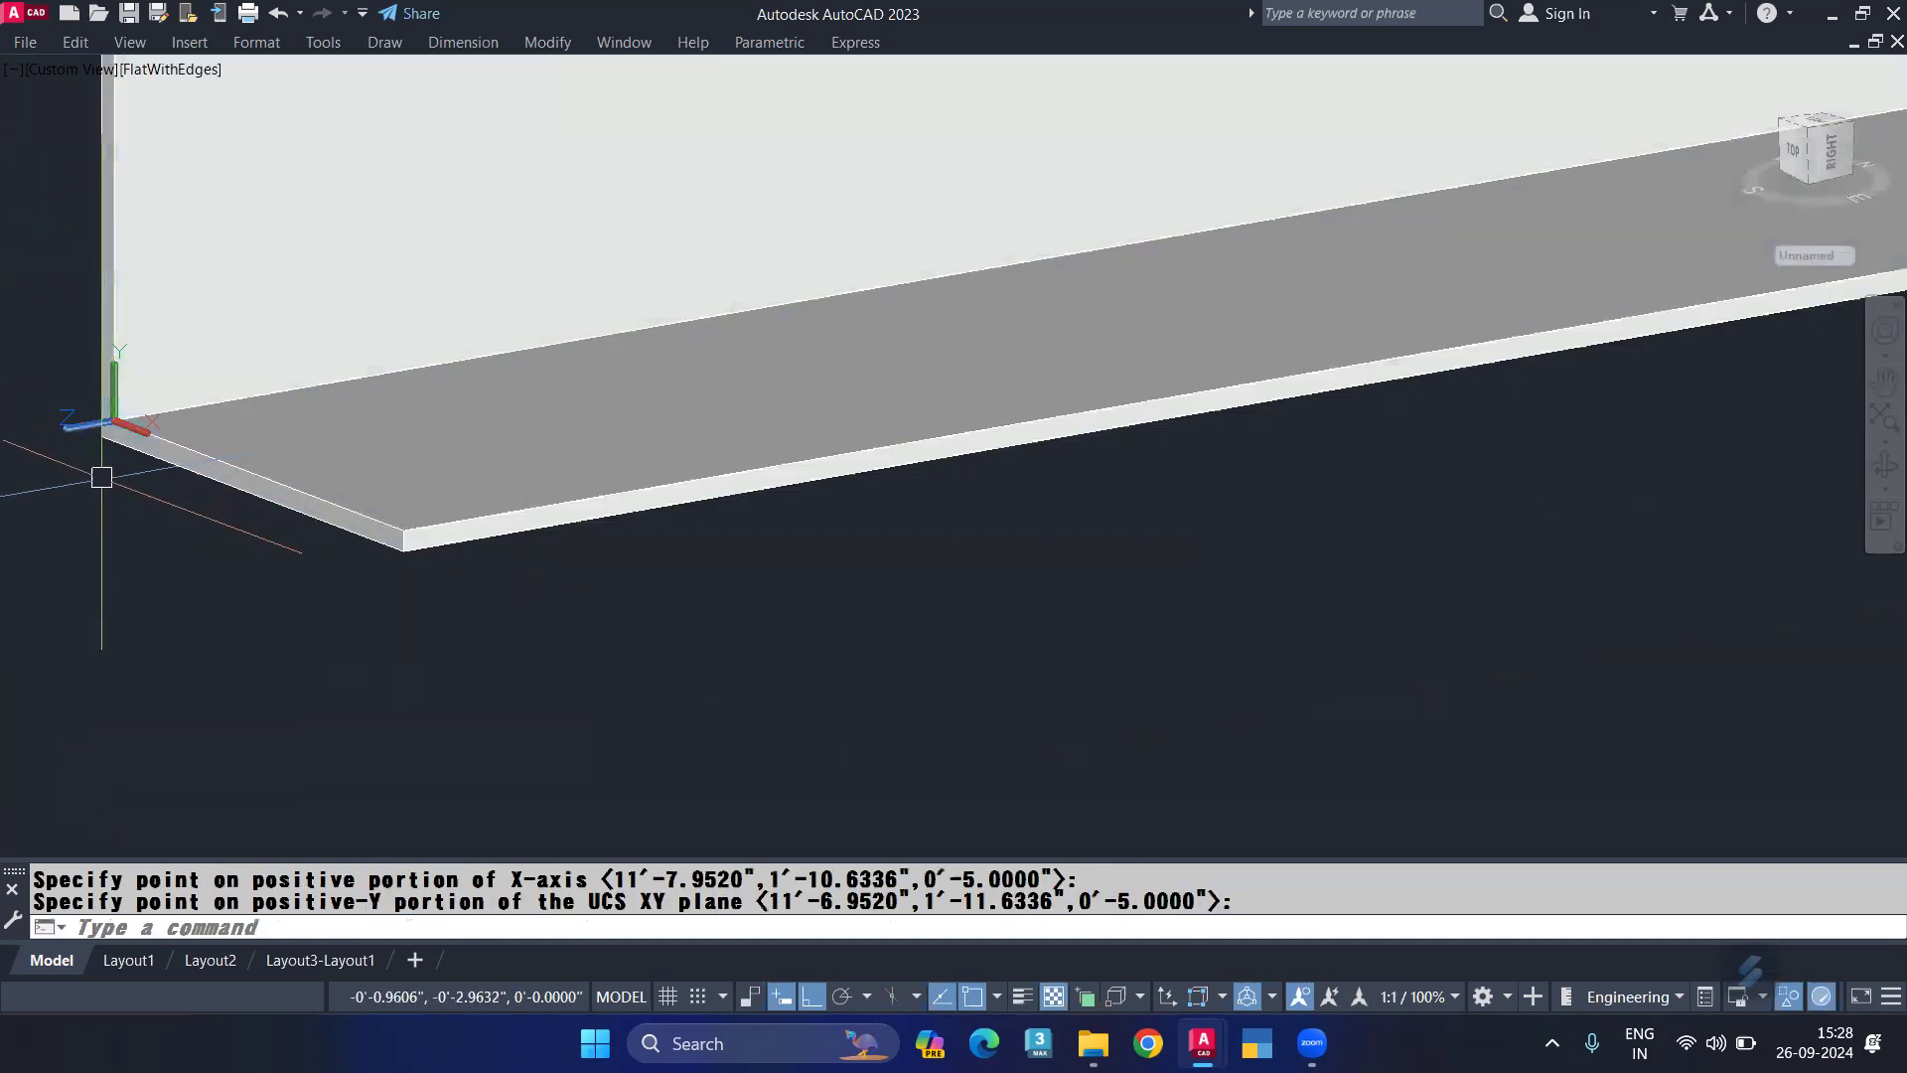
{"action": "middle_click_drag", "start_coordinate": [94, 496], "coordinate": [541, 548]}
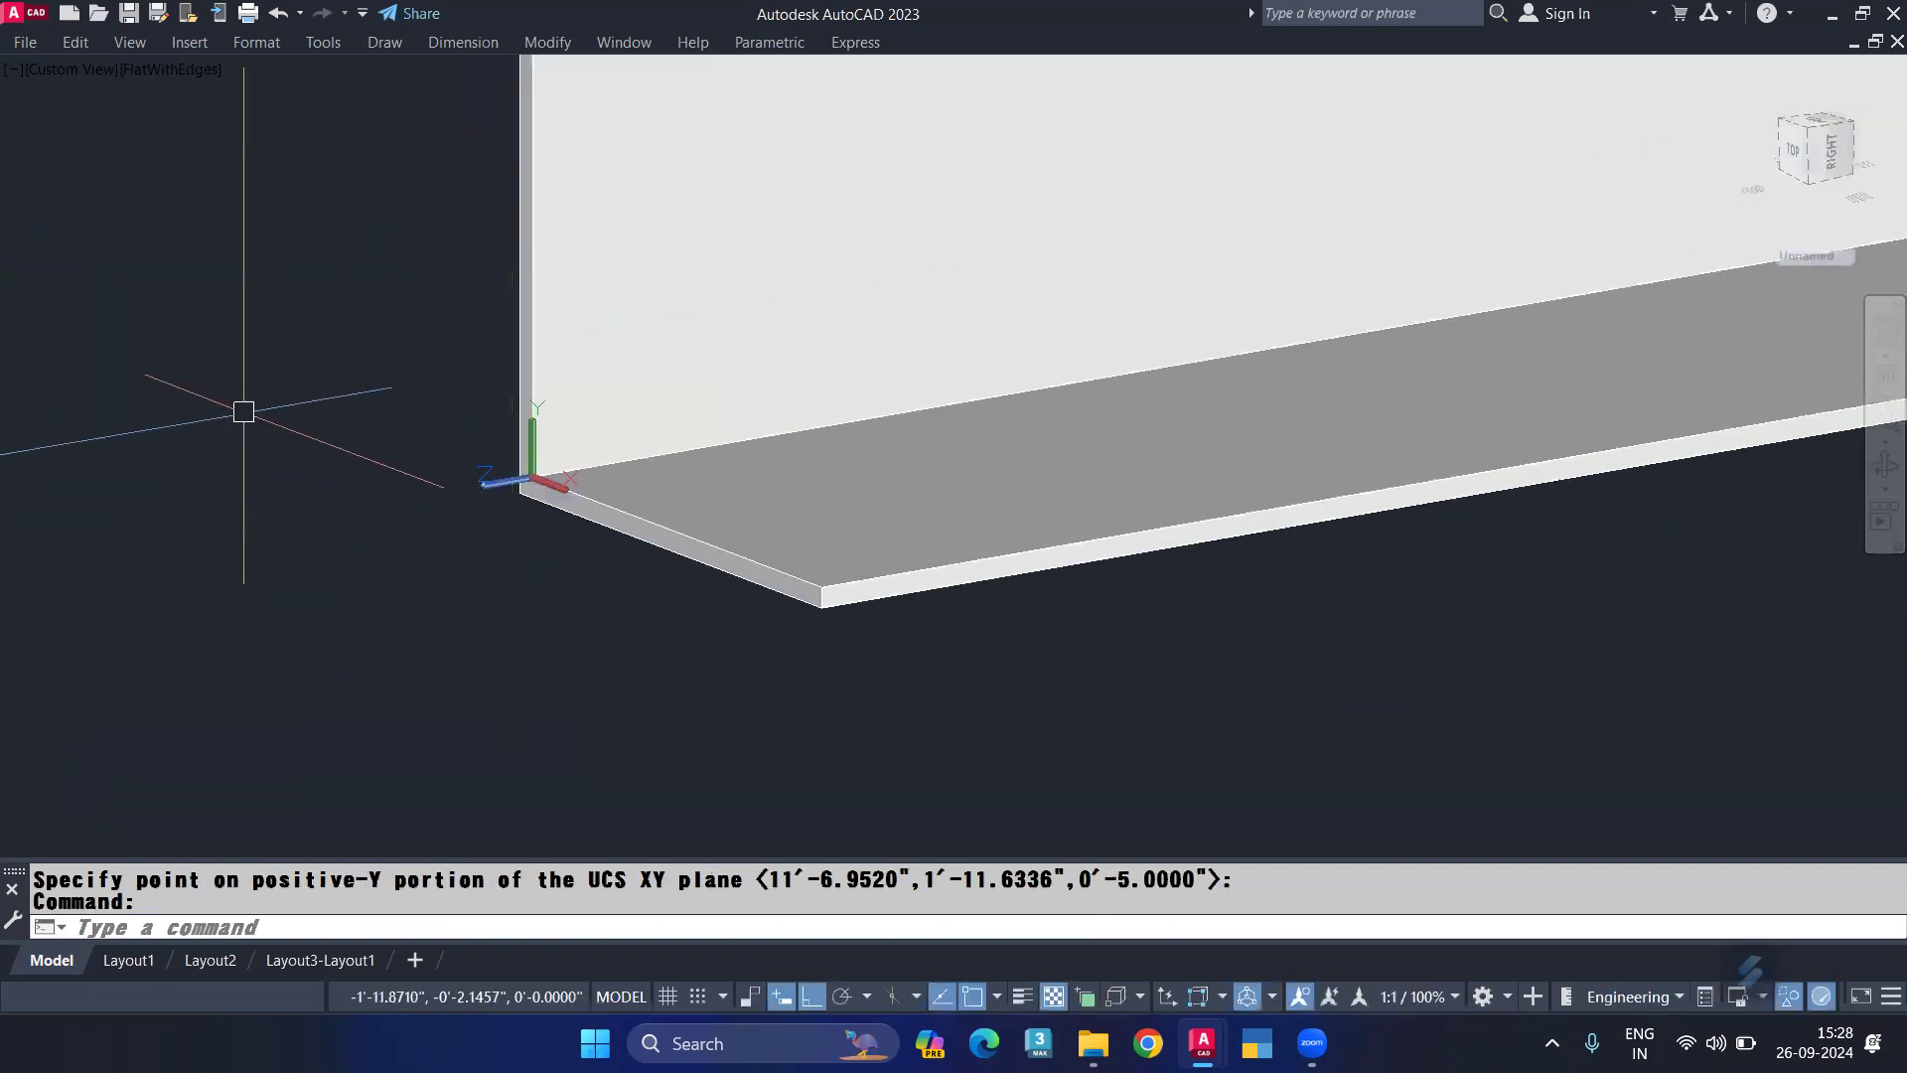
{"action": "key", "text": "F7"}
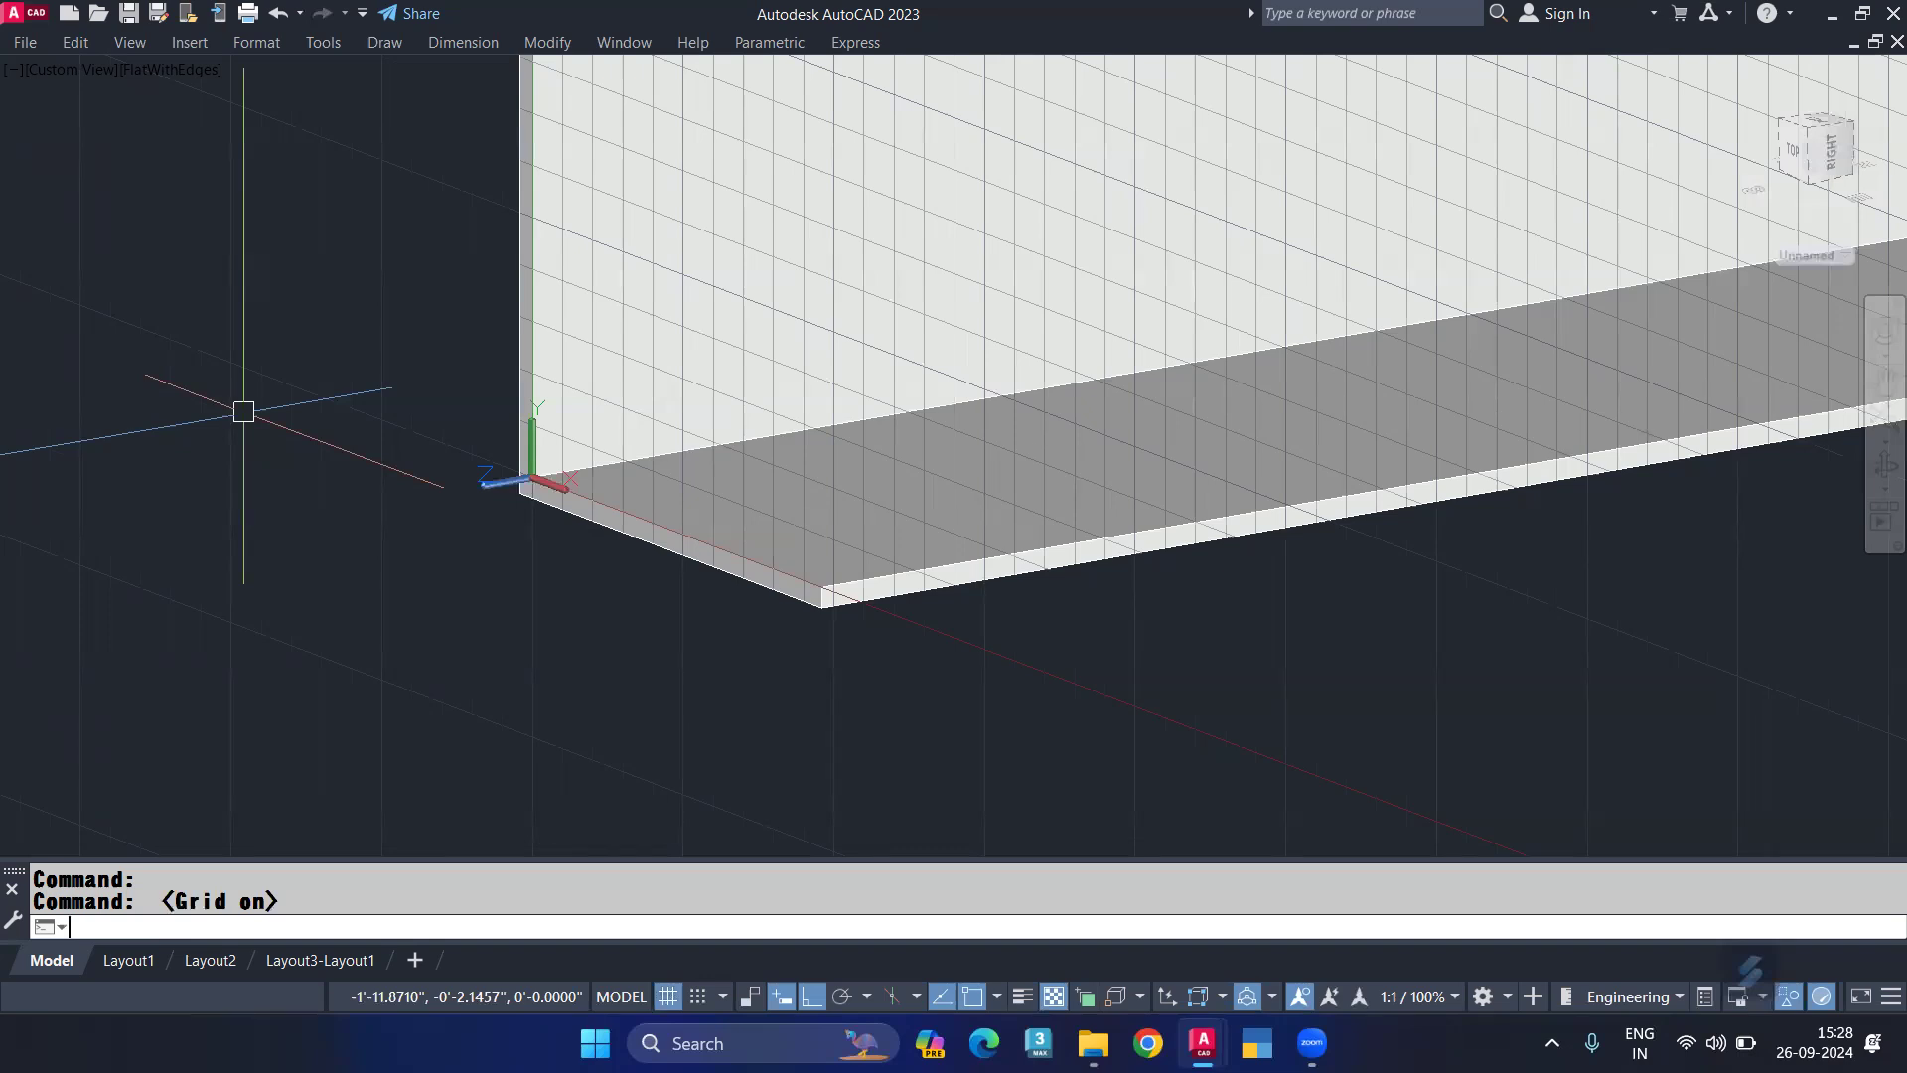
{"action": "key", "text": "F7"}
{"action": "middle_click_drag", "start_coordinate": [490, 529], "coordinate": [518, 709]}
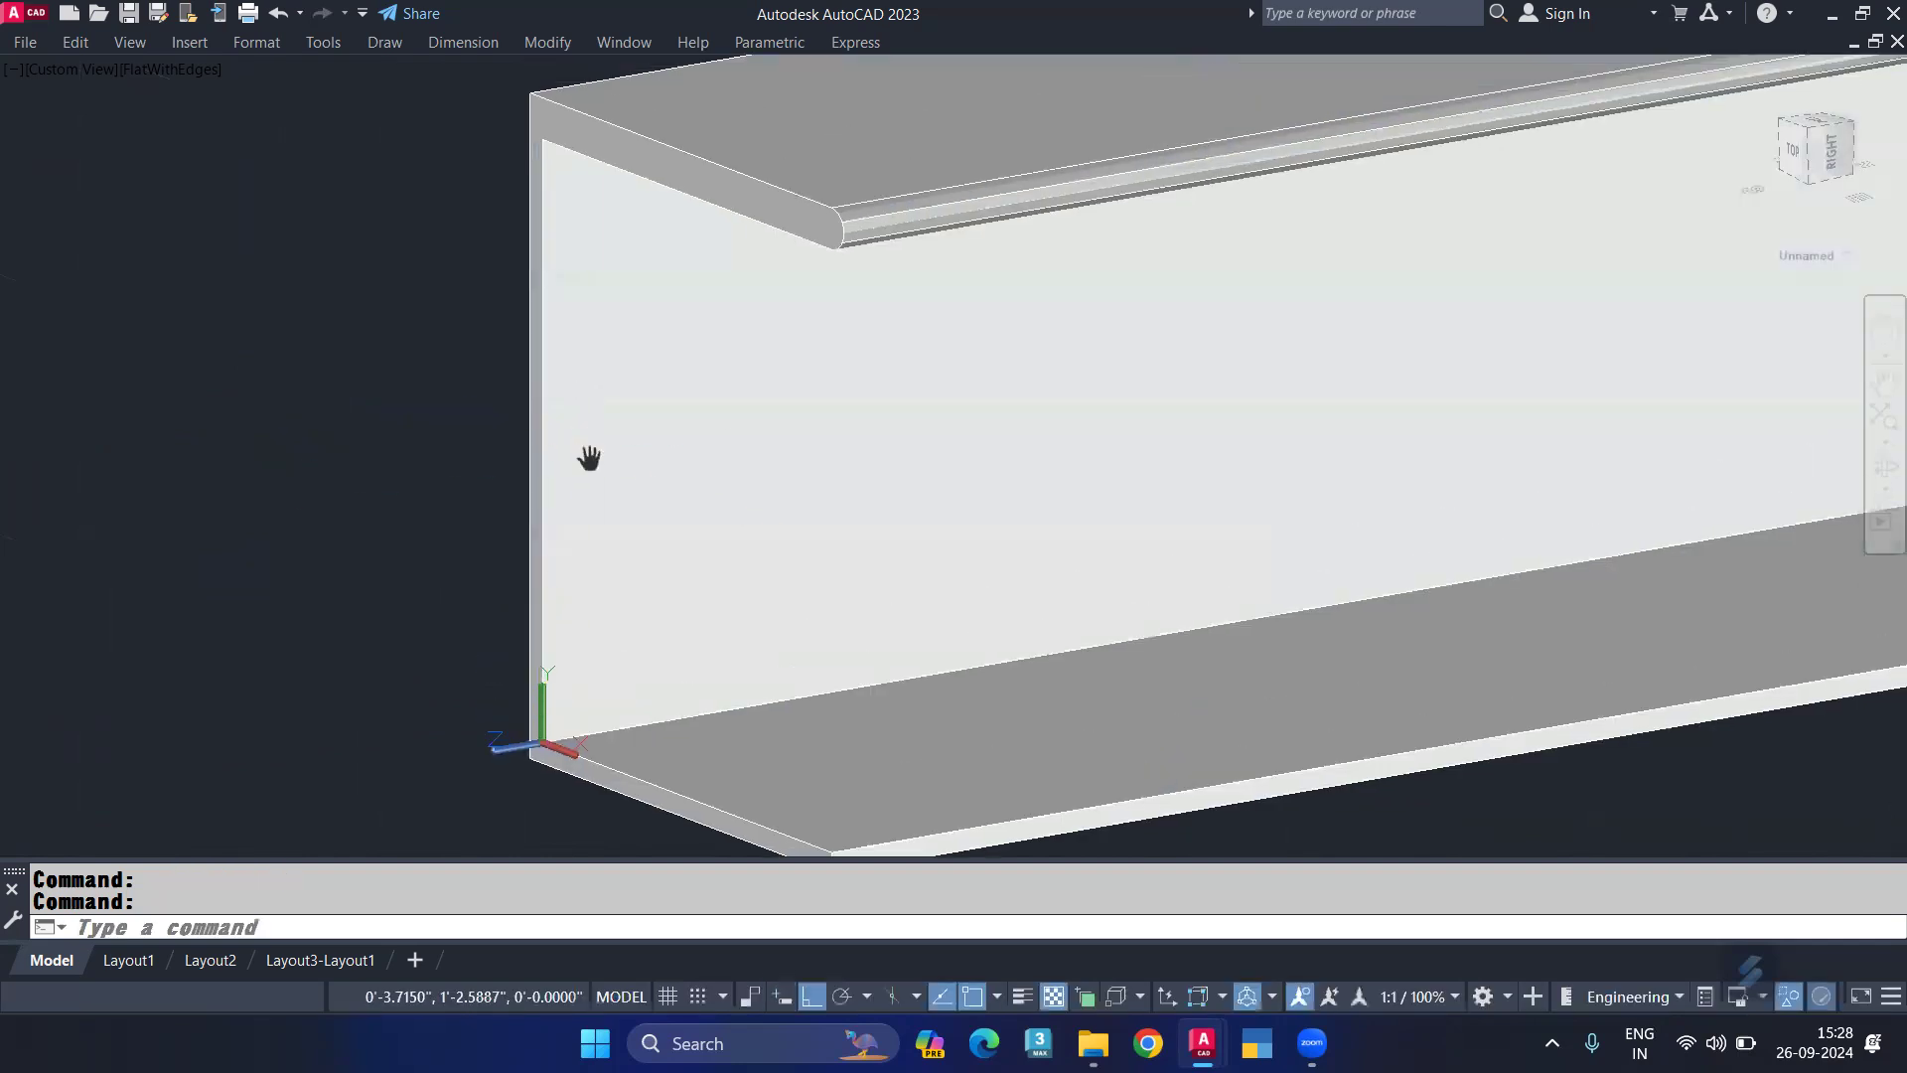
{"action": "middle_click_drag", "start_coordinate": [579, 392], "coordinate": [589, 456]}
Step: Draw a rectangle across the counter's end face, from its top corner to its bottom corner
{"action": "type", "text": "re"}
{"action": "key", "text": "Return"}
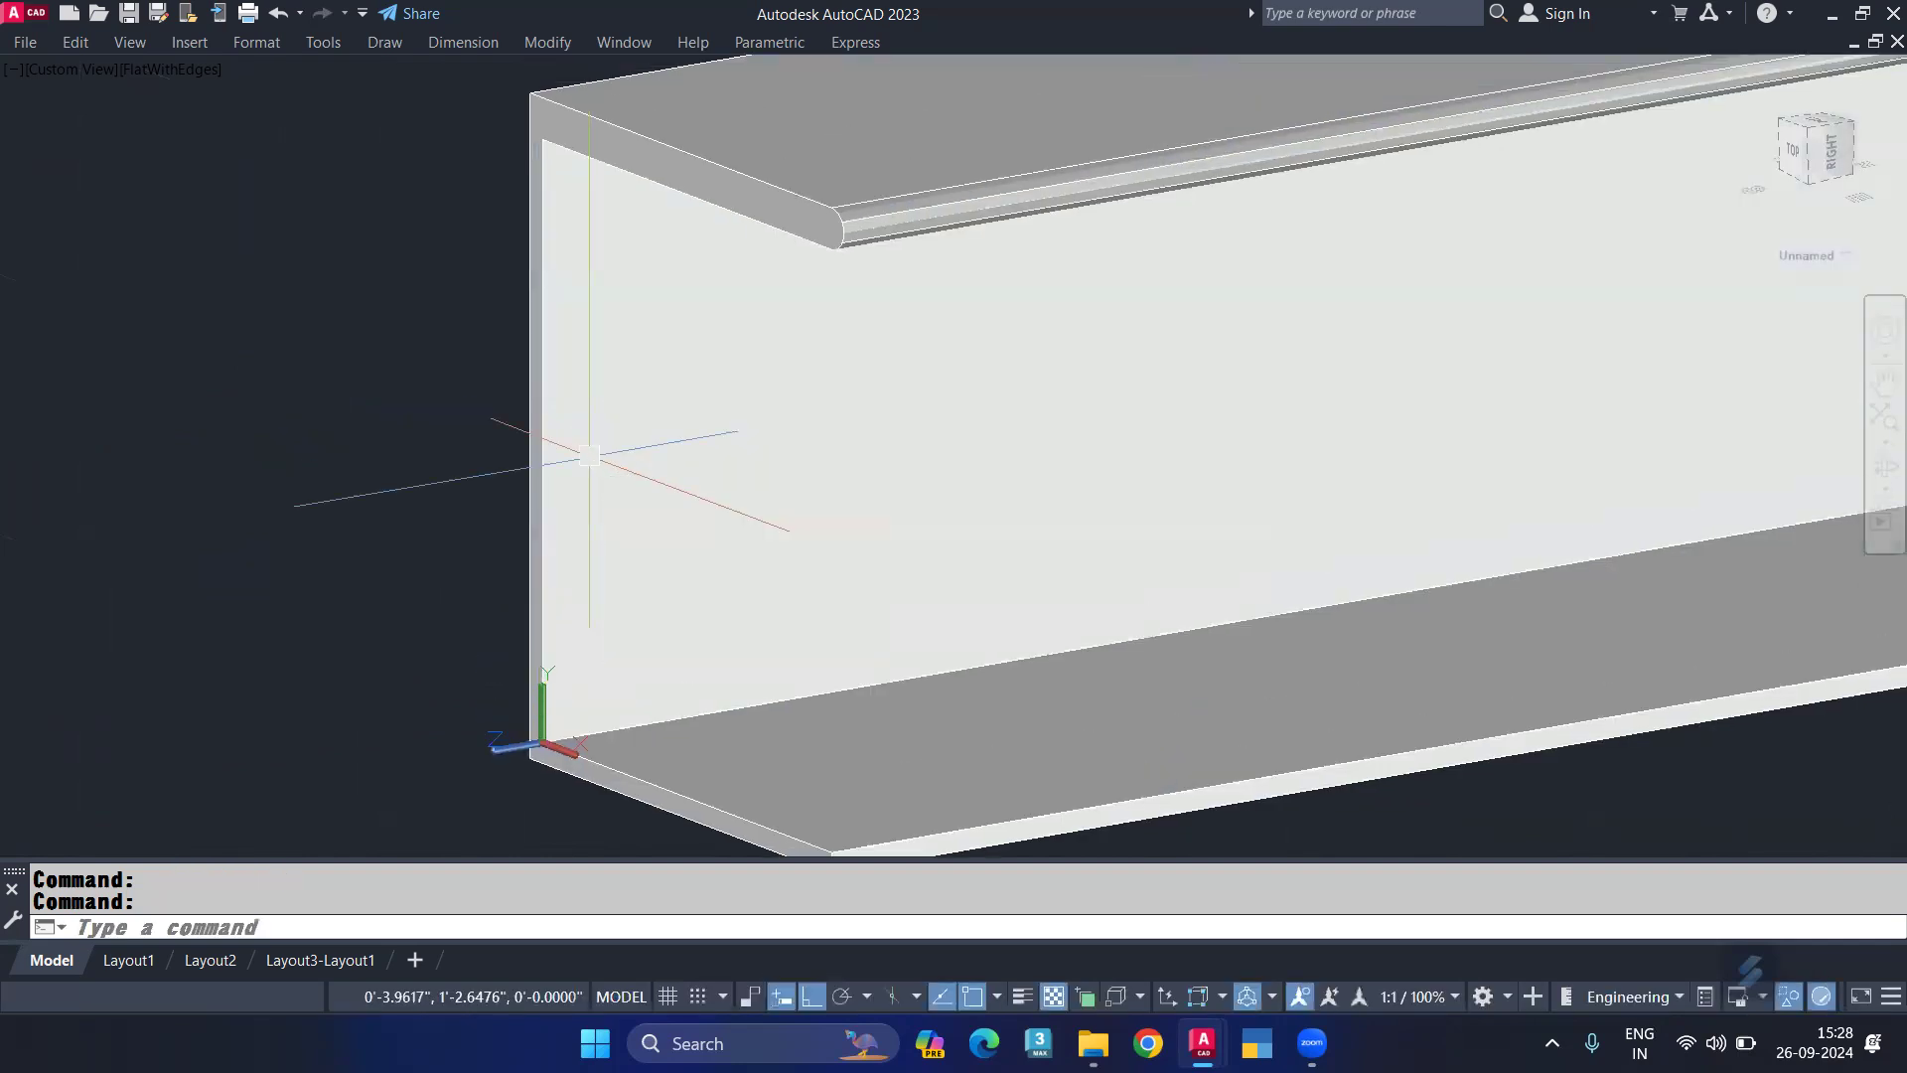
{"action": "left_click", "coordinate": [542, 139]}
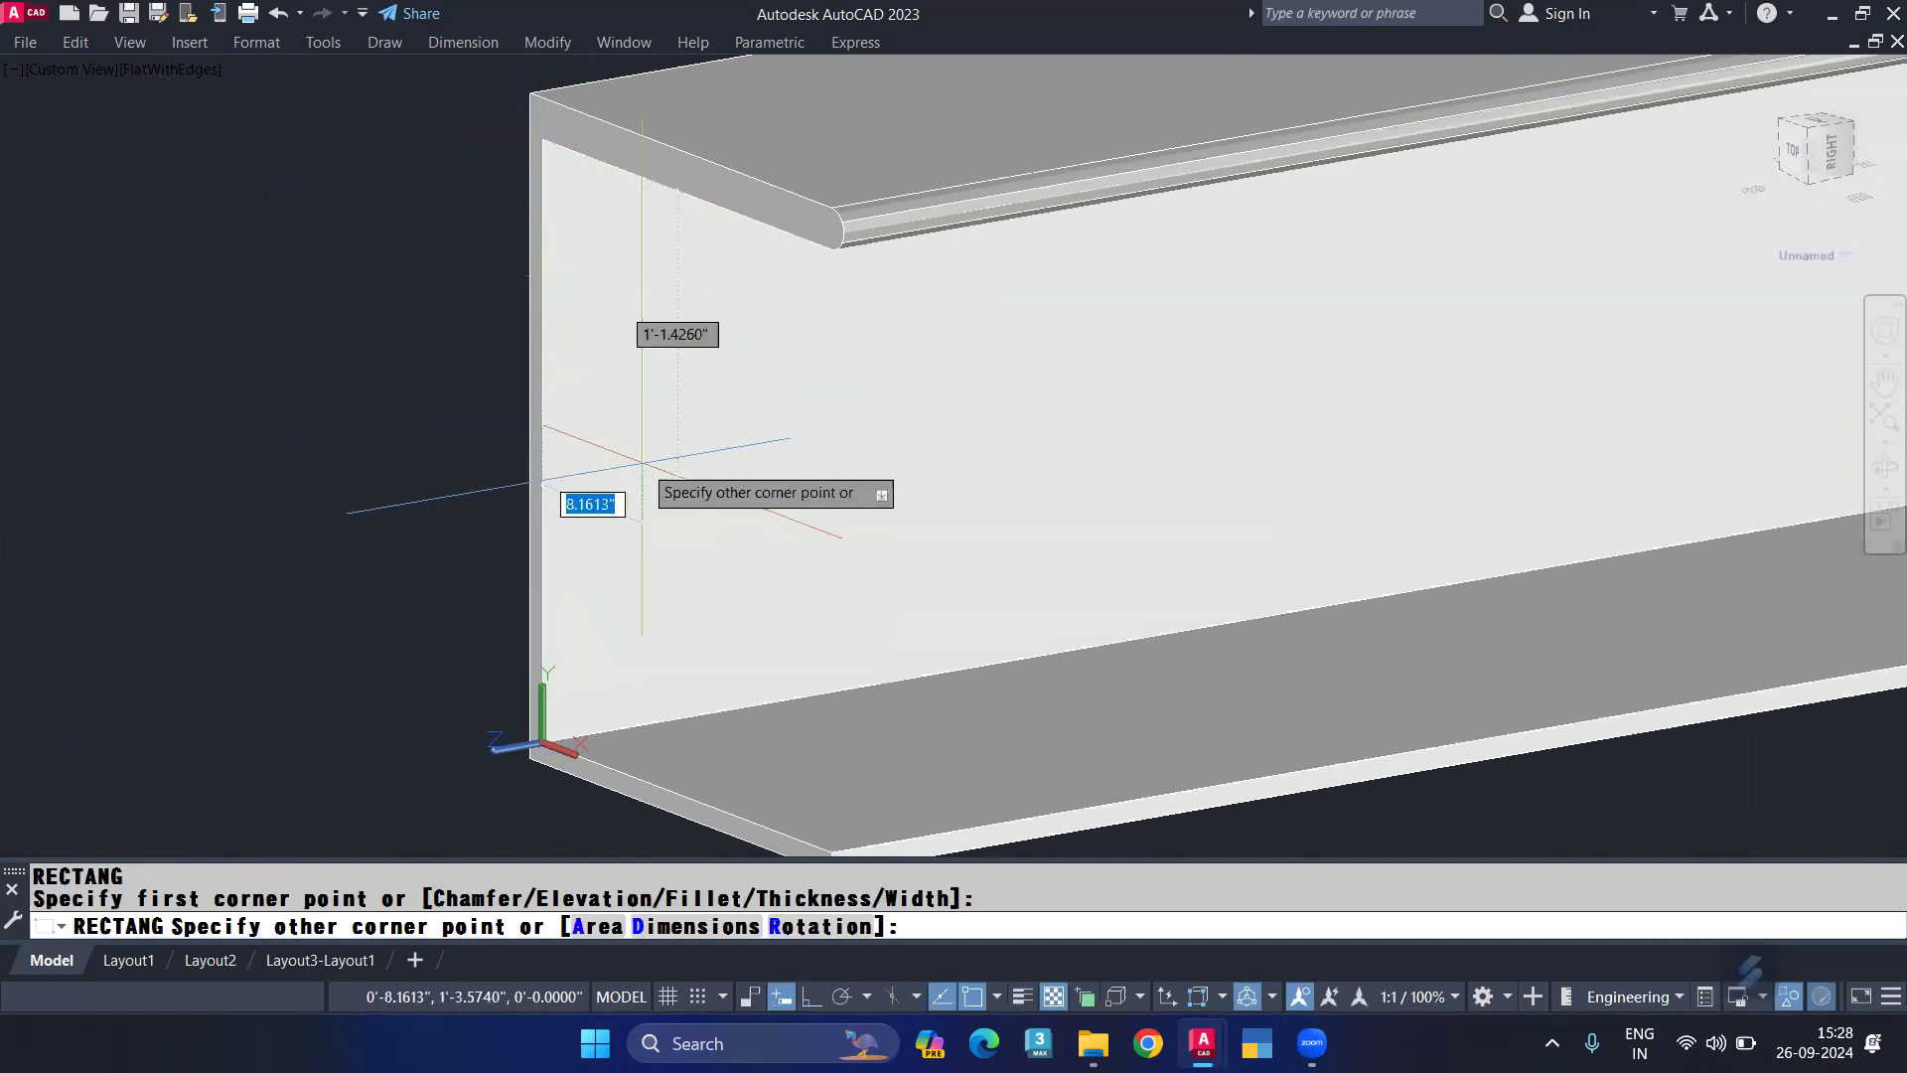
{"action": "middle_click_drag", "start_coordinate": [639, 490], "coordinate": [626, 319]}
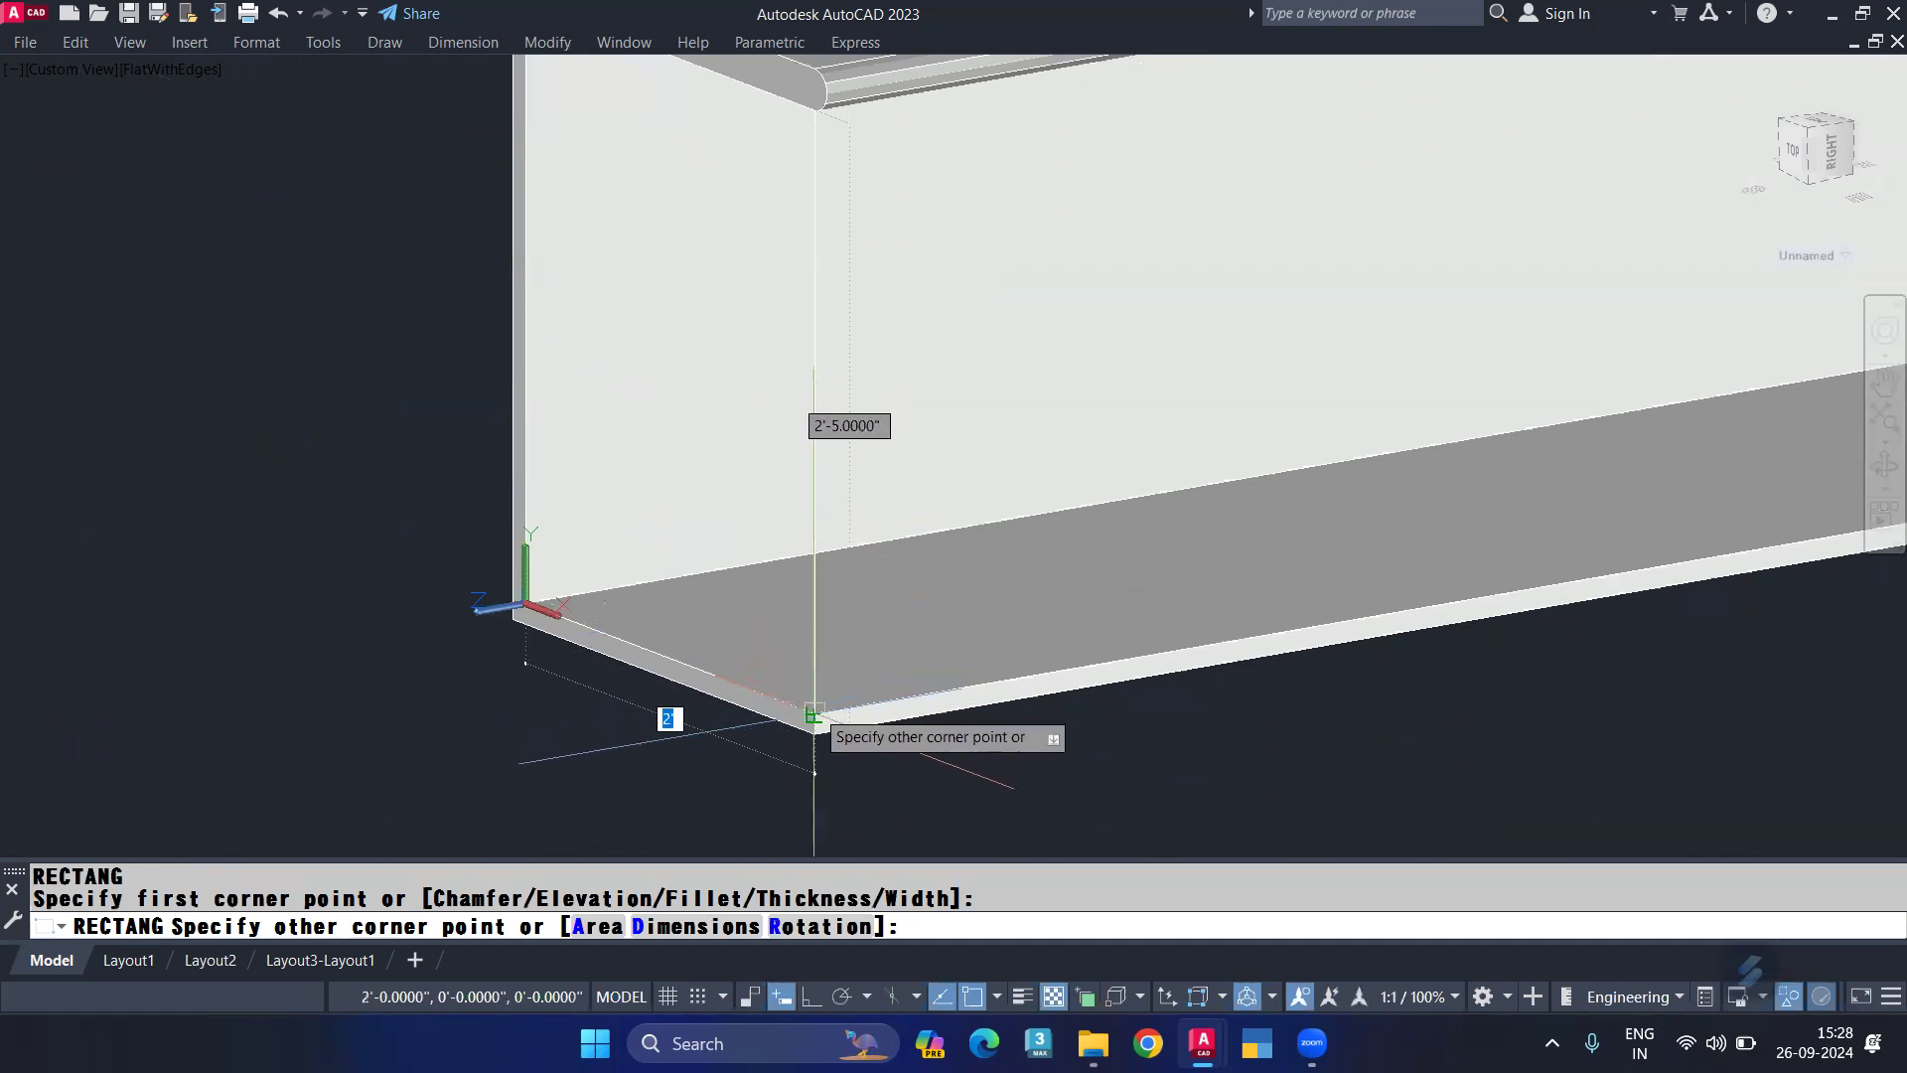
{"action": "left_click", "coordinate": [814, 696]}
Step: Extrude the rectangle into a solid end panel
{"action": "left_click", "coordinate": [527, 582]}
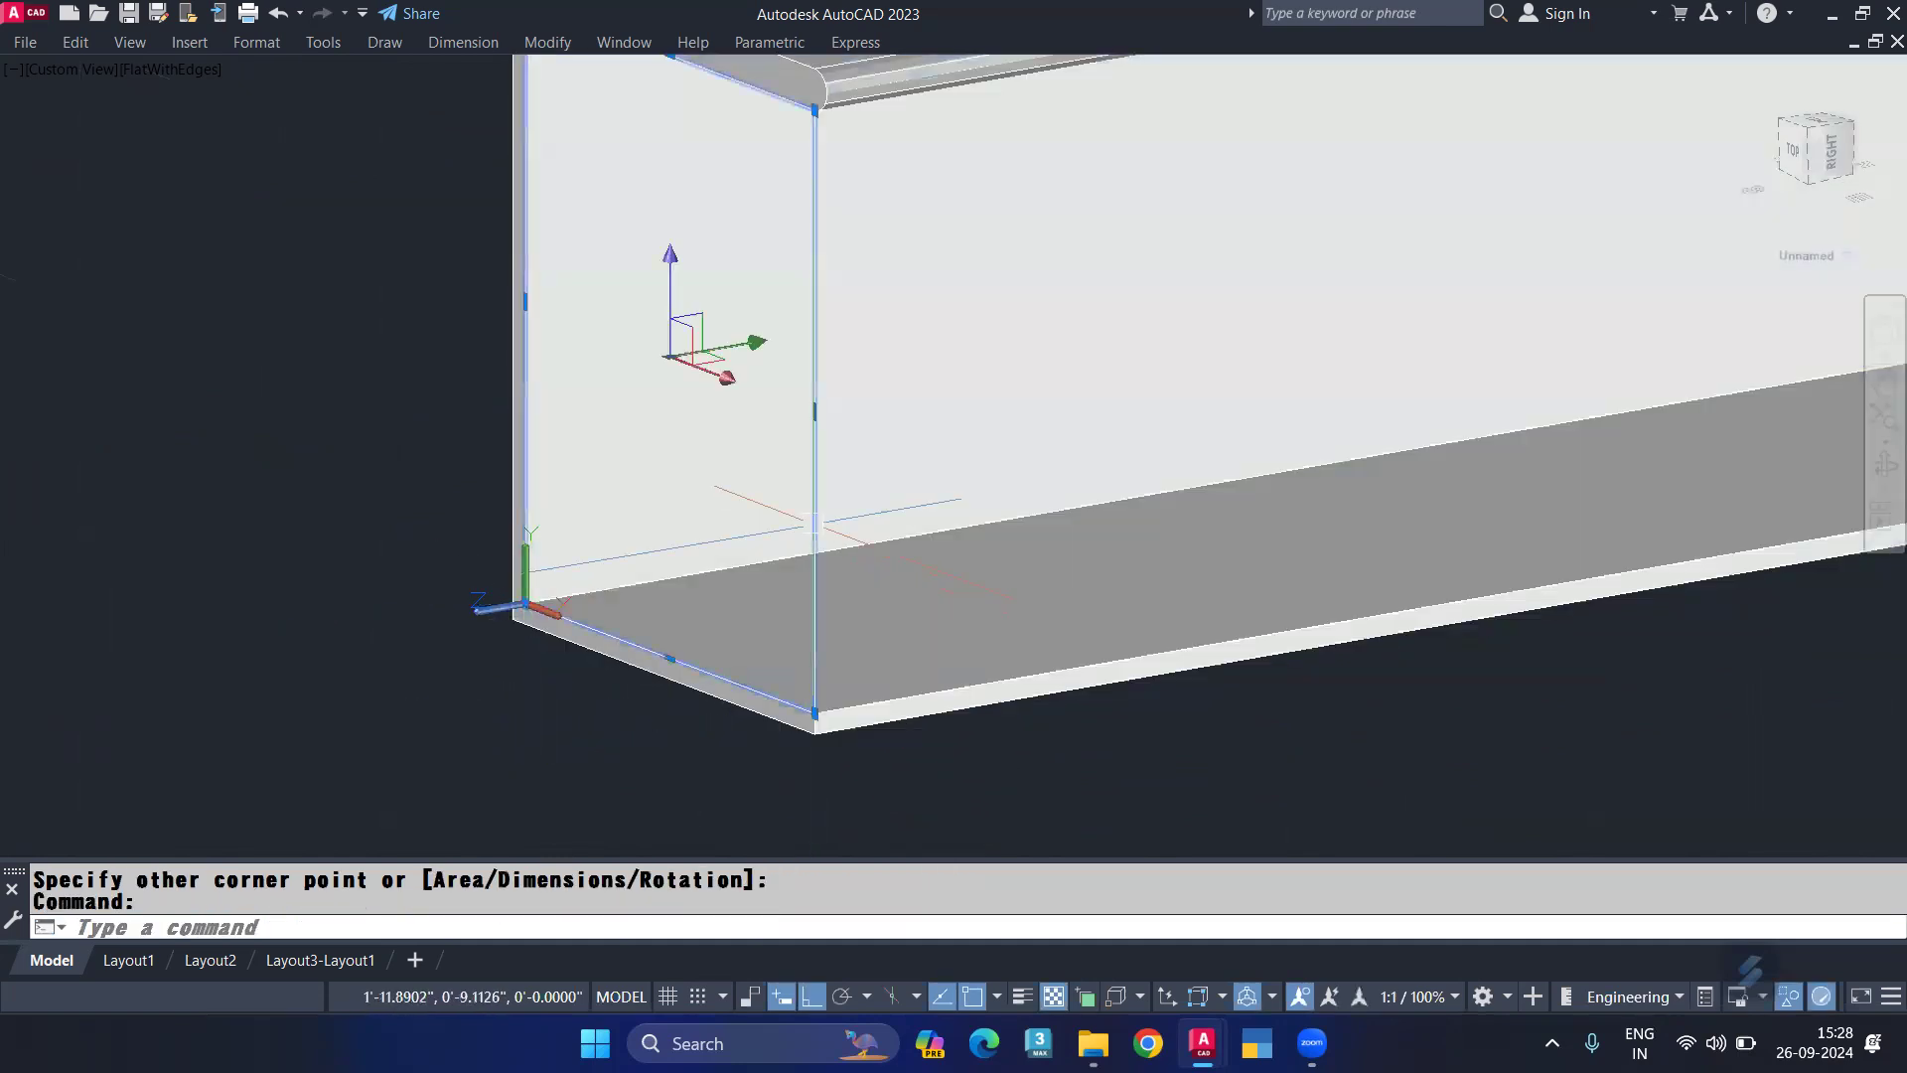
{"action": "type", "text": "ext"}
{"action": "key", "text": "Escape"}
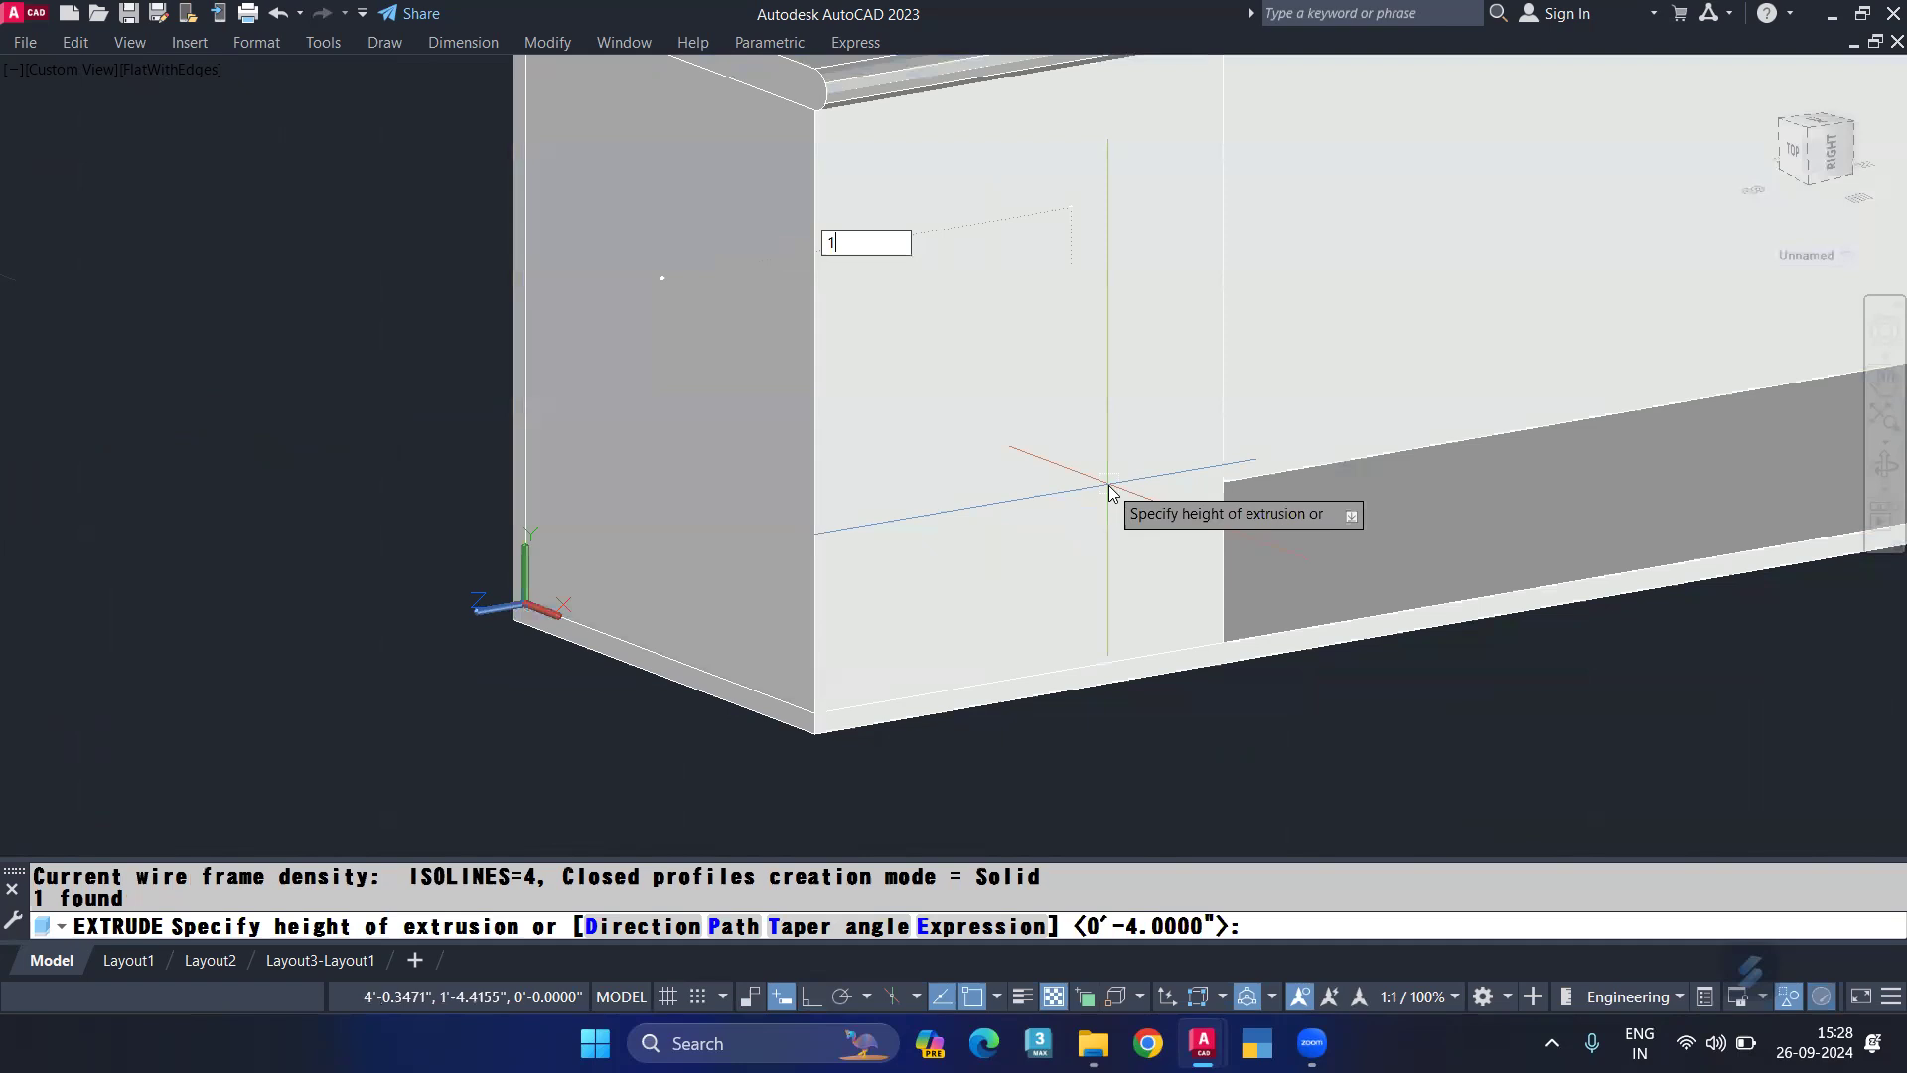
{"action": "left_click", "coordinate": [1108, 485]}
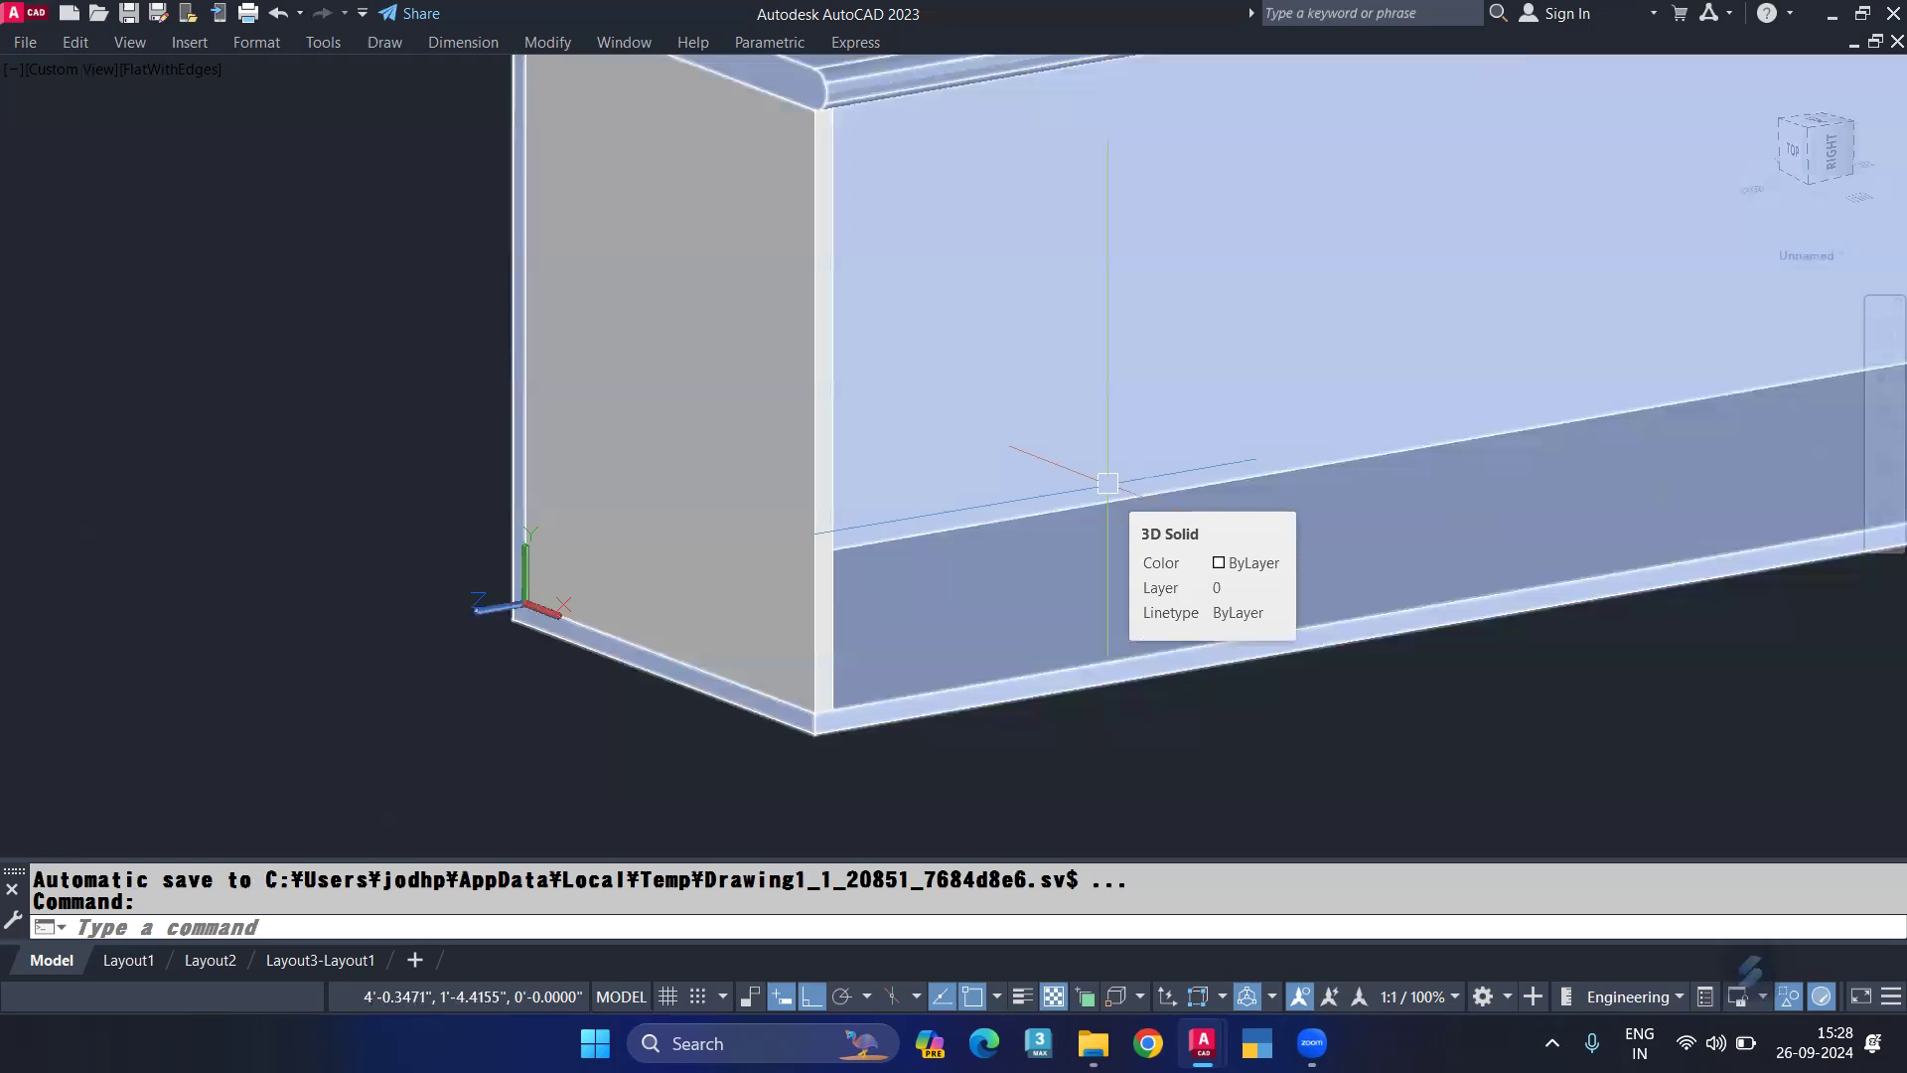
Step: Reset the UCS and copy the end panel from its bottom corner
{"action": "type", "text": "ucs"}
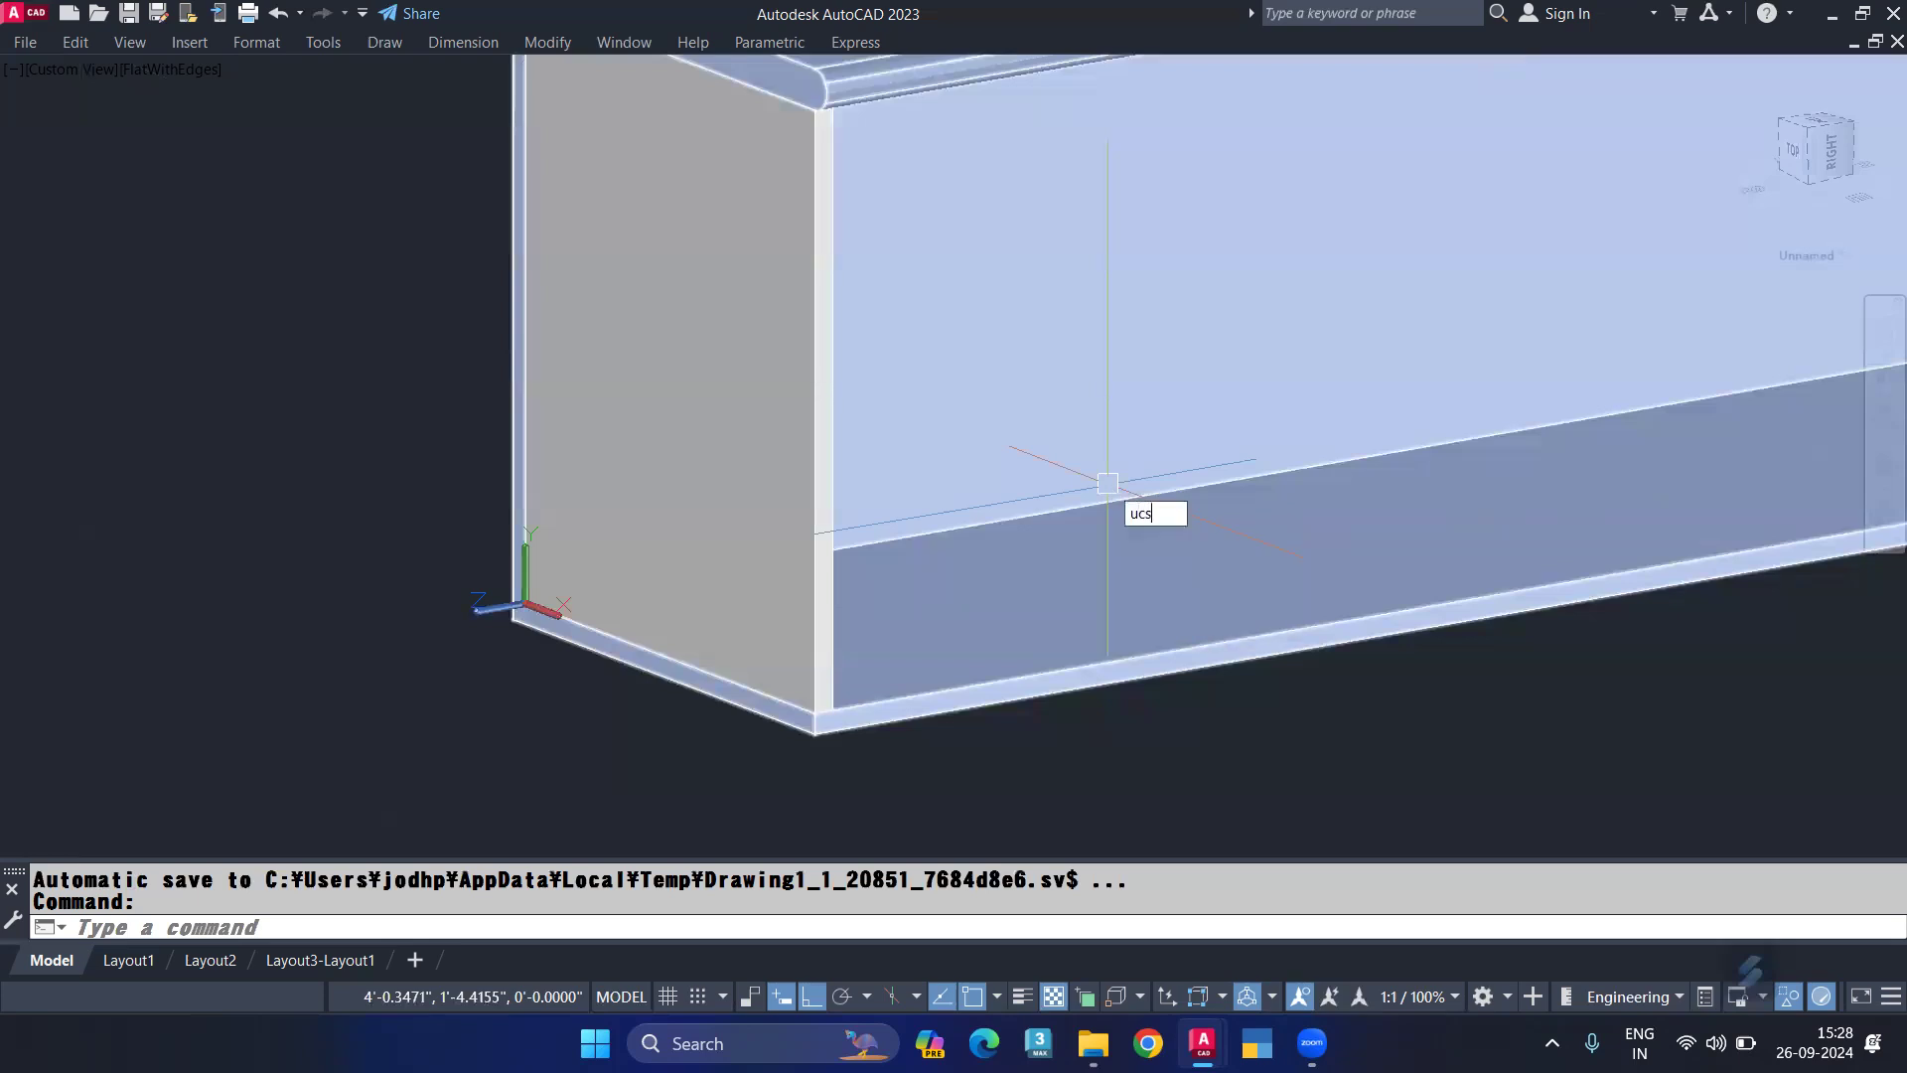
{"action": "key", "text": "Return"}
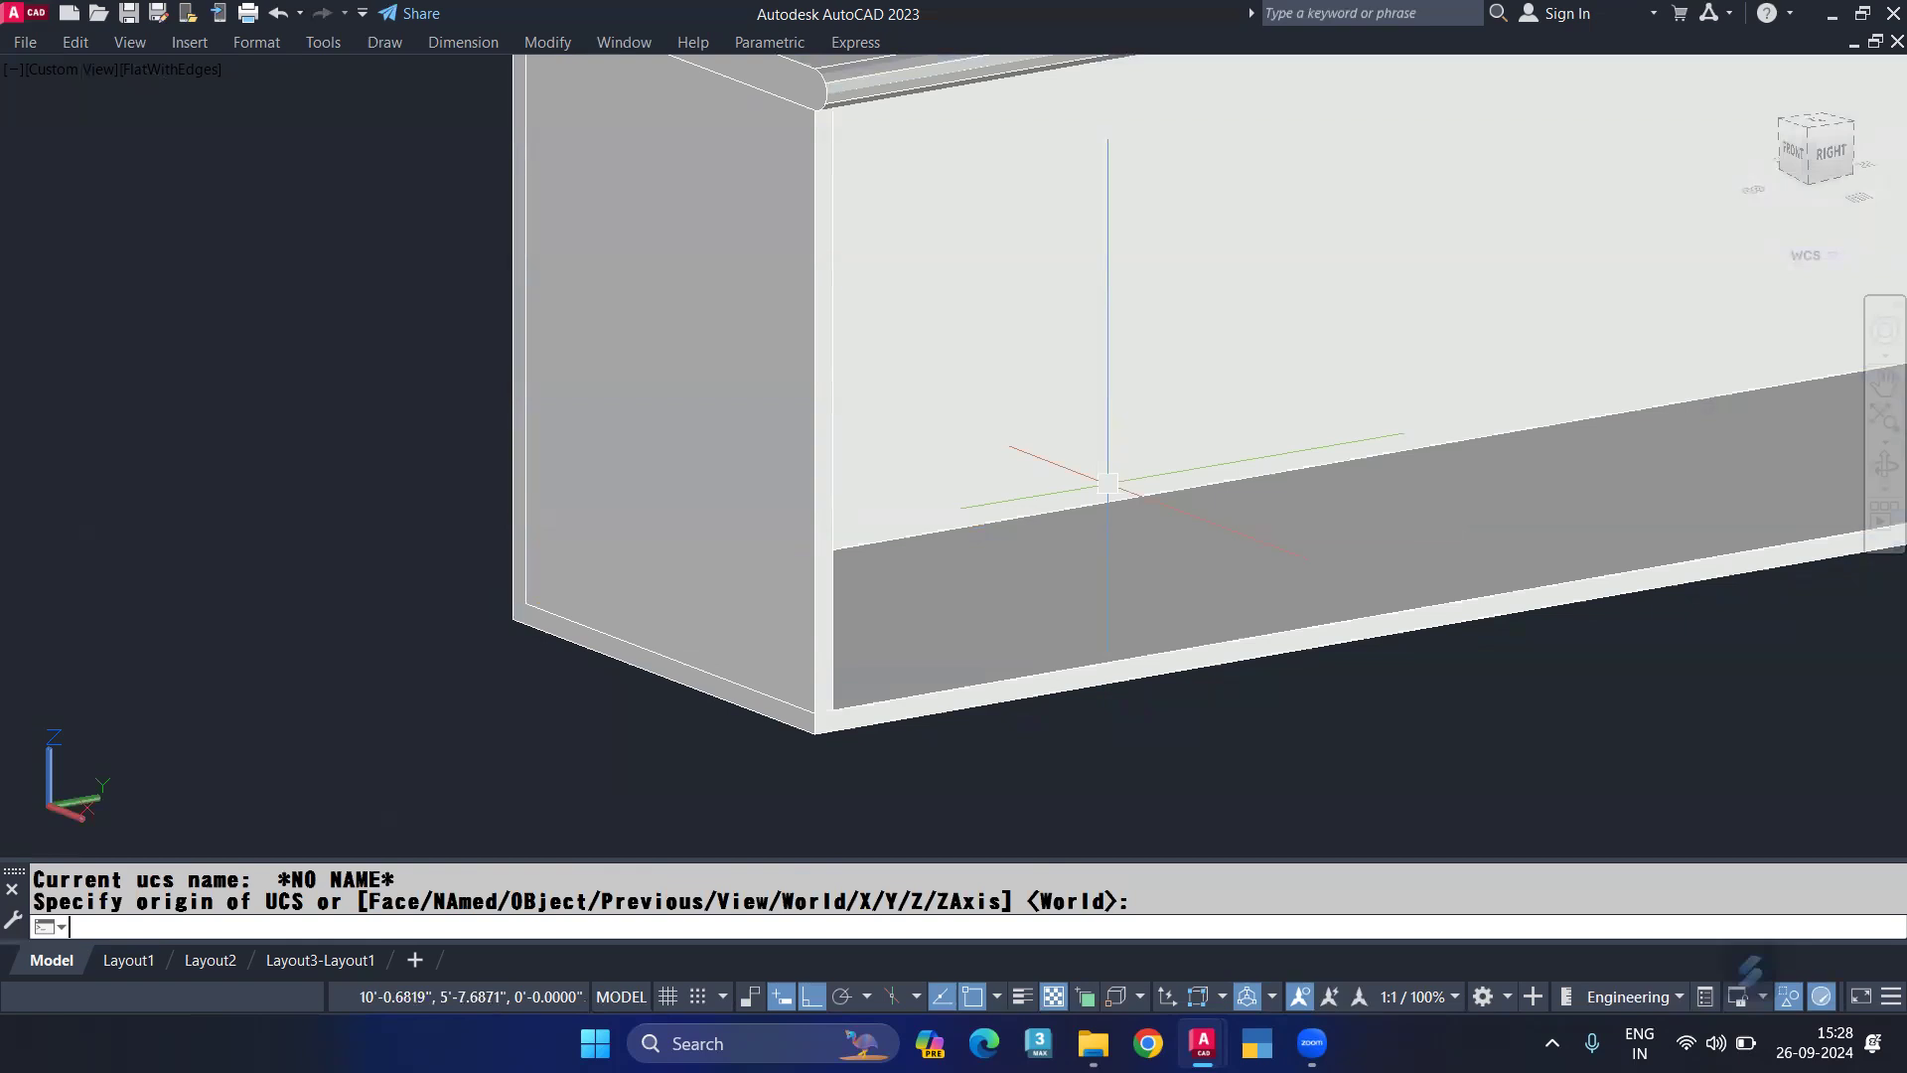
{"action": "type", "text": "co"}
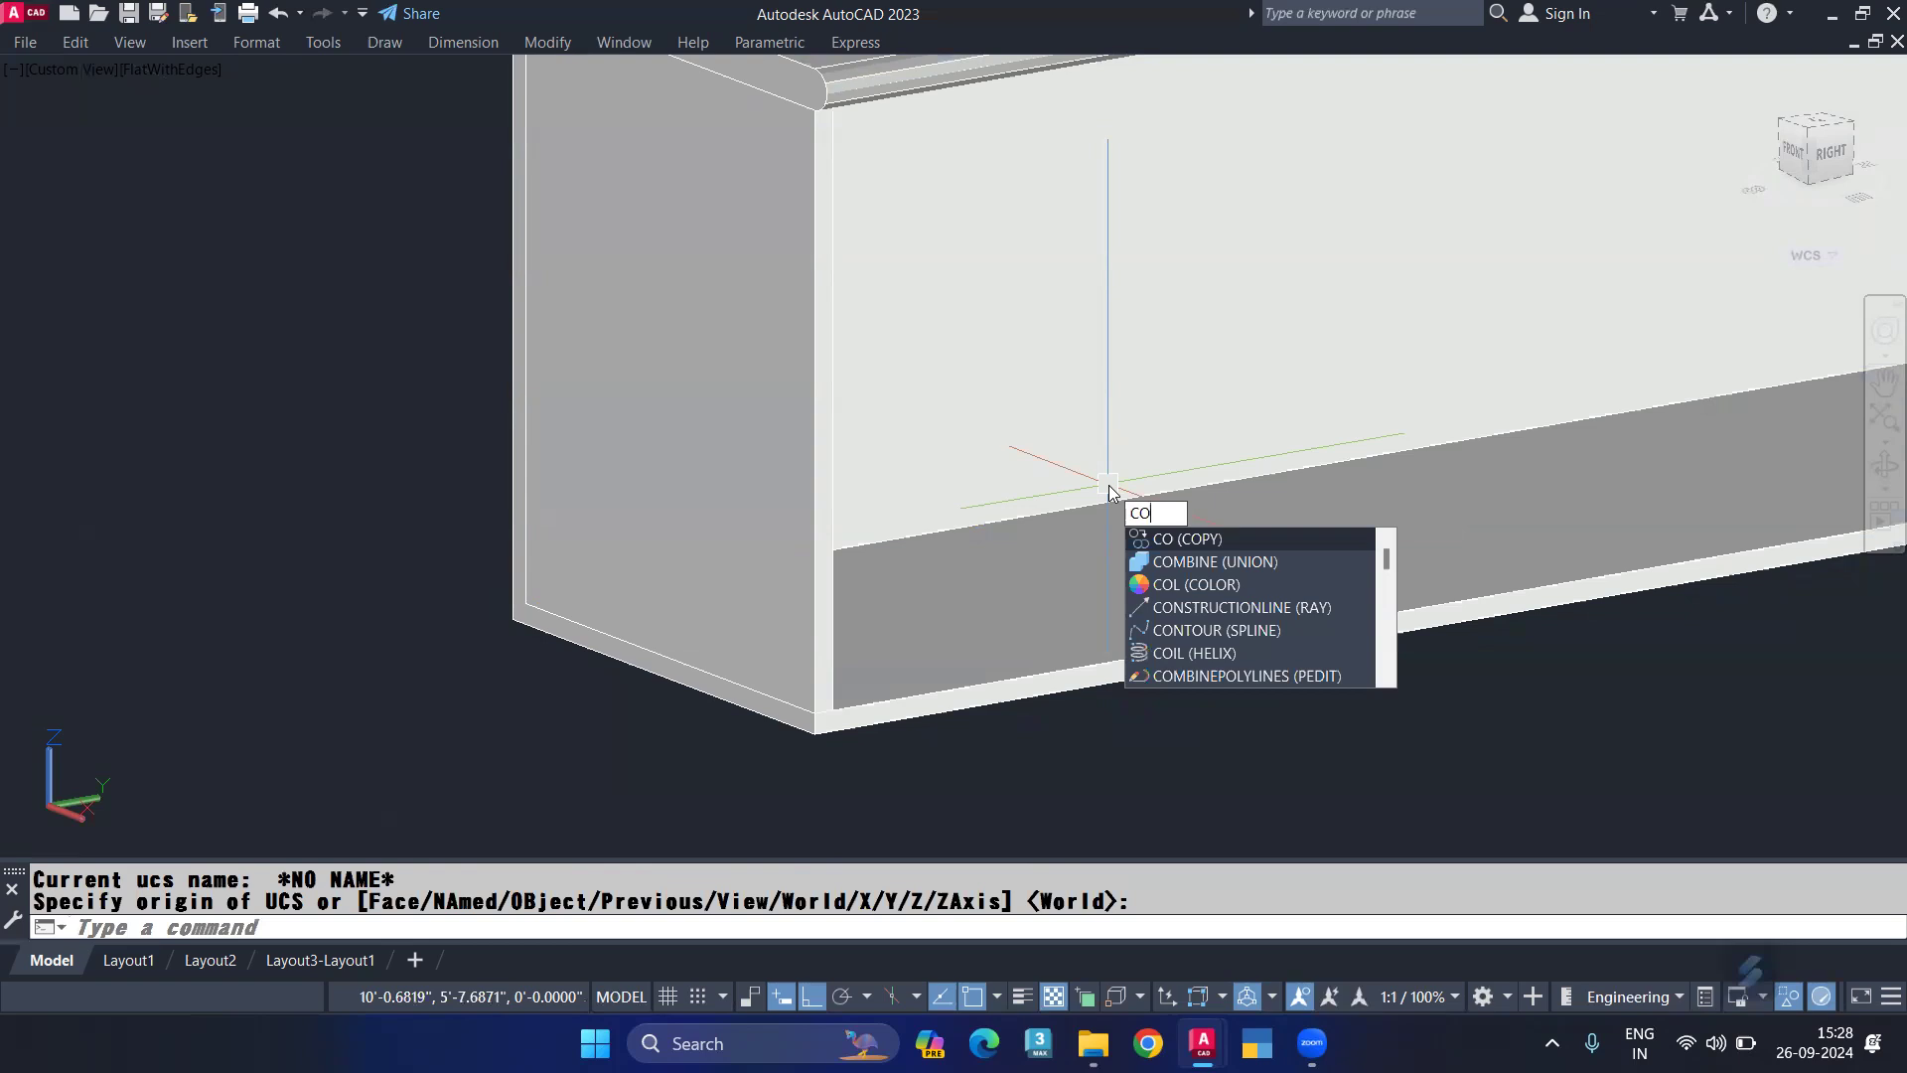
{"action": "key", "text": "Return"}
{"action": "left_click", "coordinate": [685, 513]}
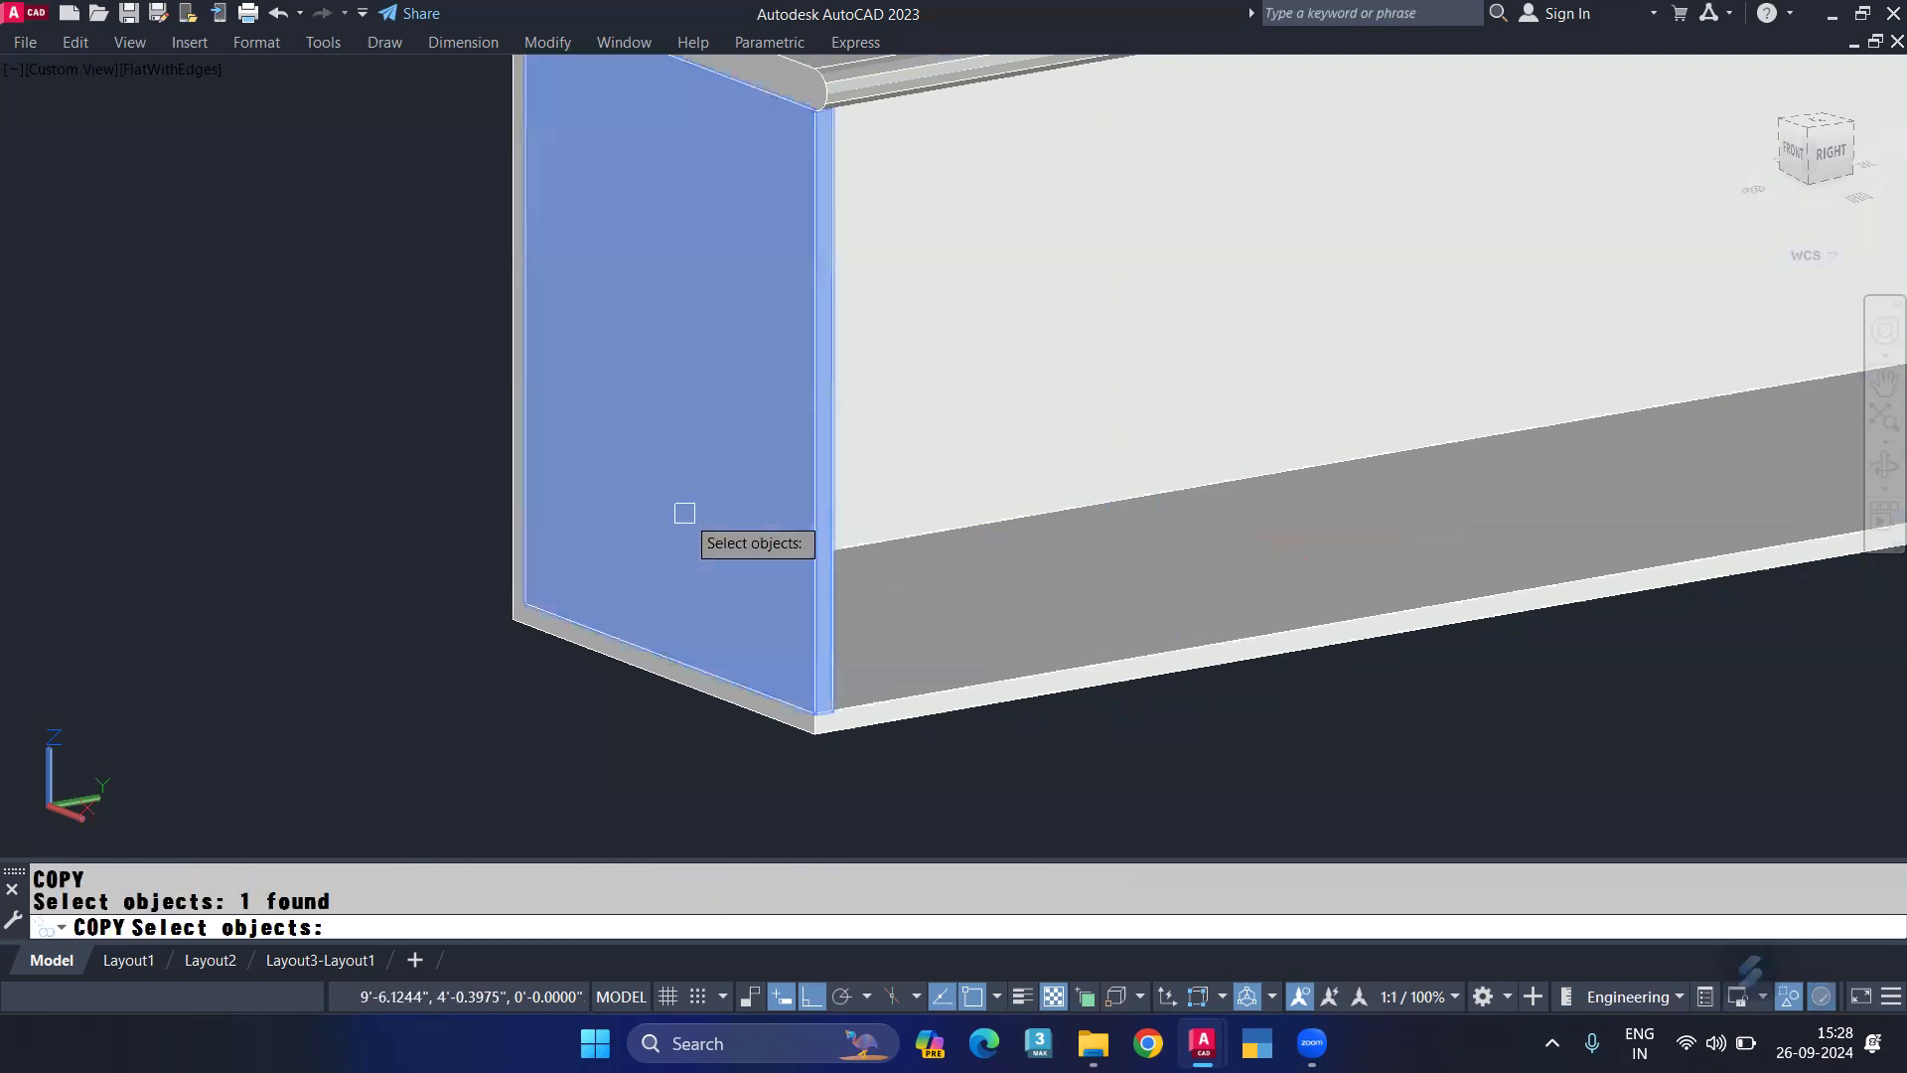
{"action": "key", "text": "Return"}
{"action": "scroll", "coordinate": [785, 707], "scroll_direction": "up", "scroll_amount": 3}
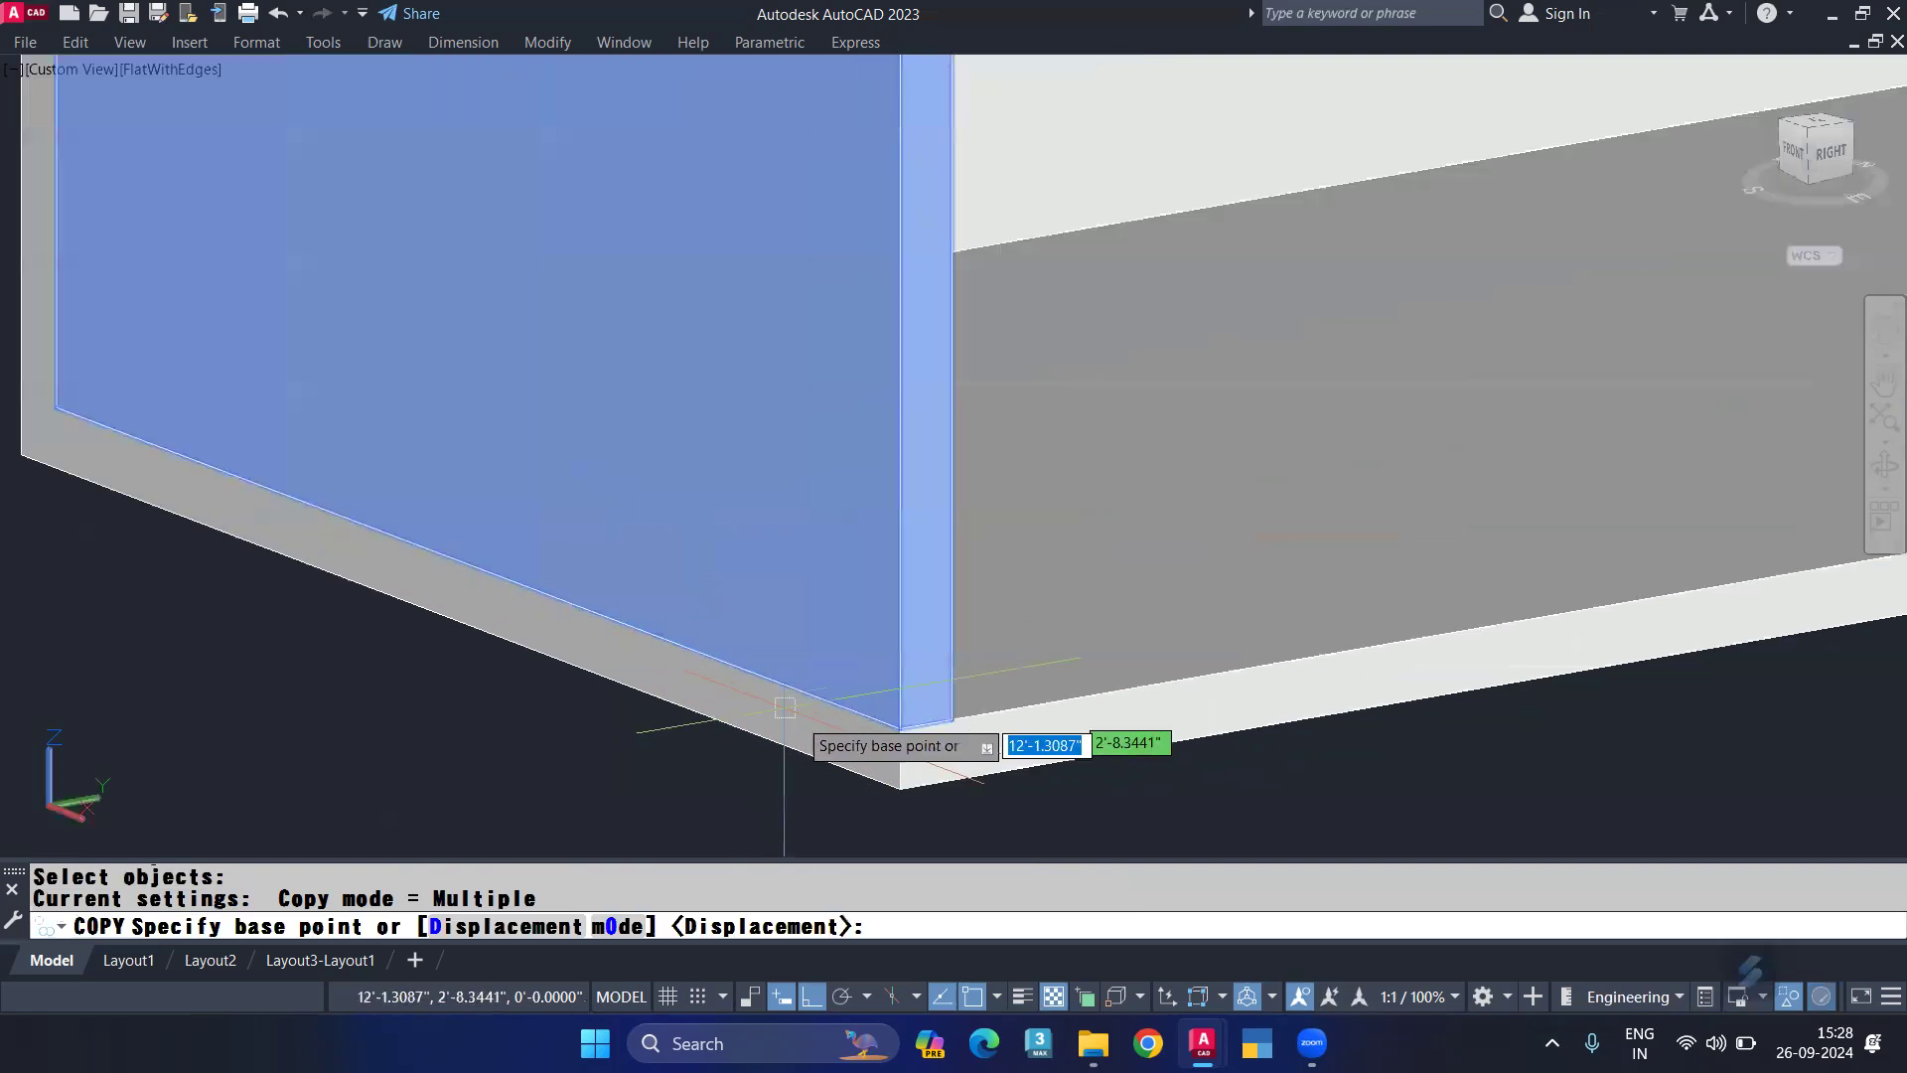
{"action": "left_click", "coordinate": [895, 726]}
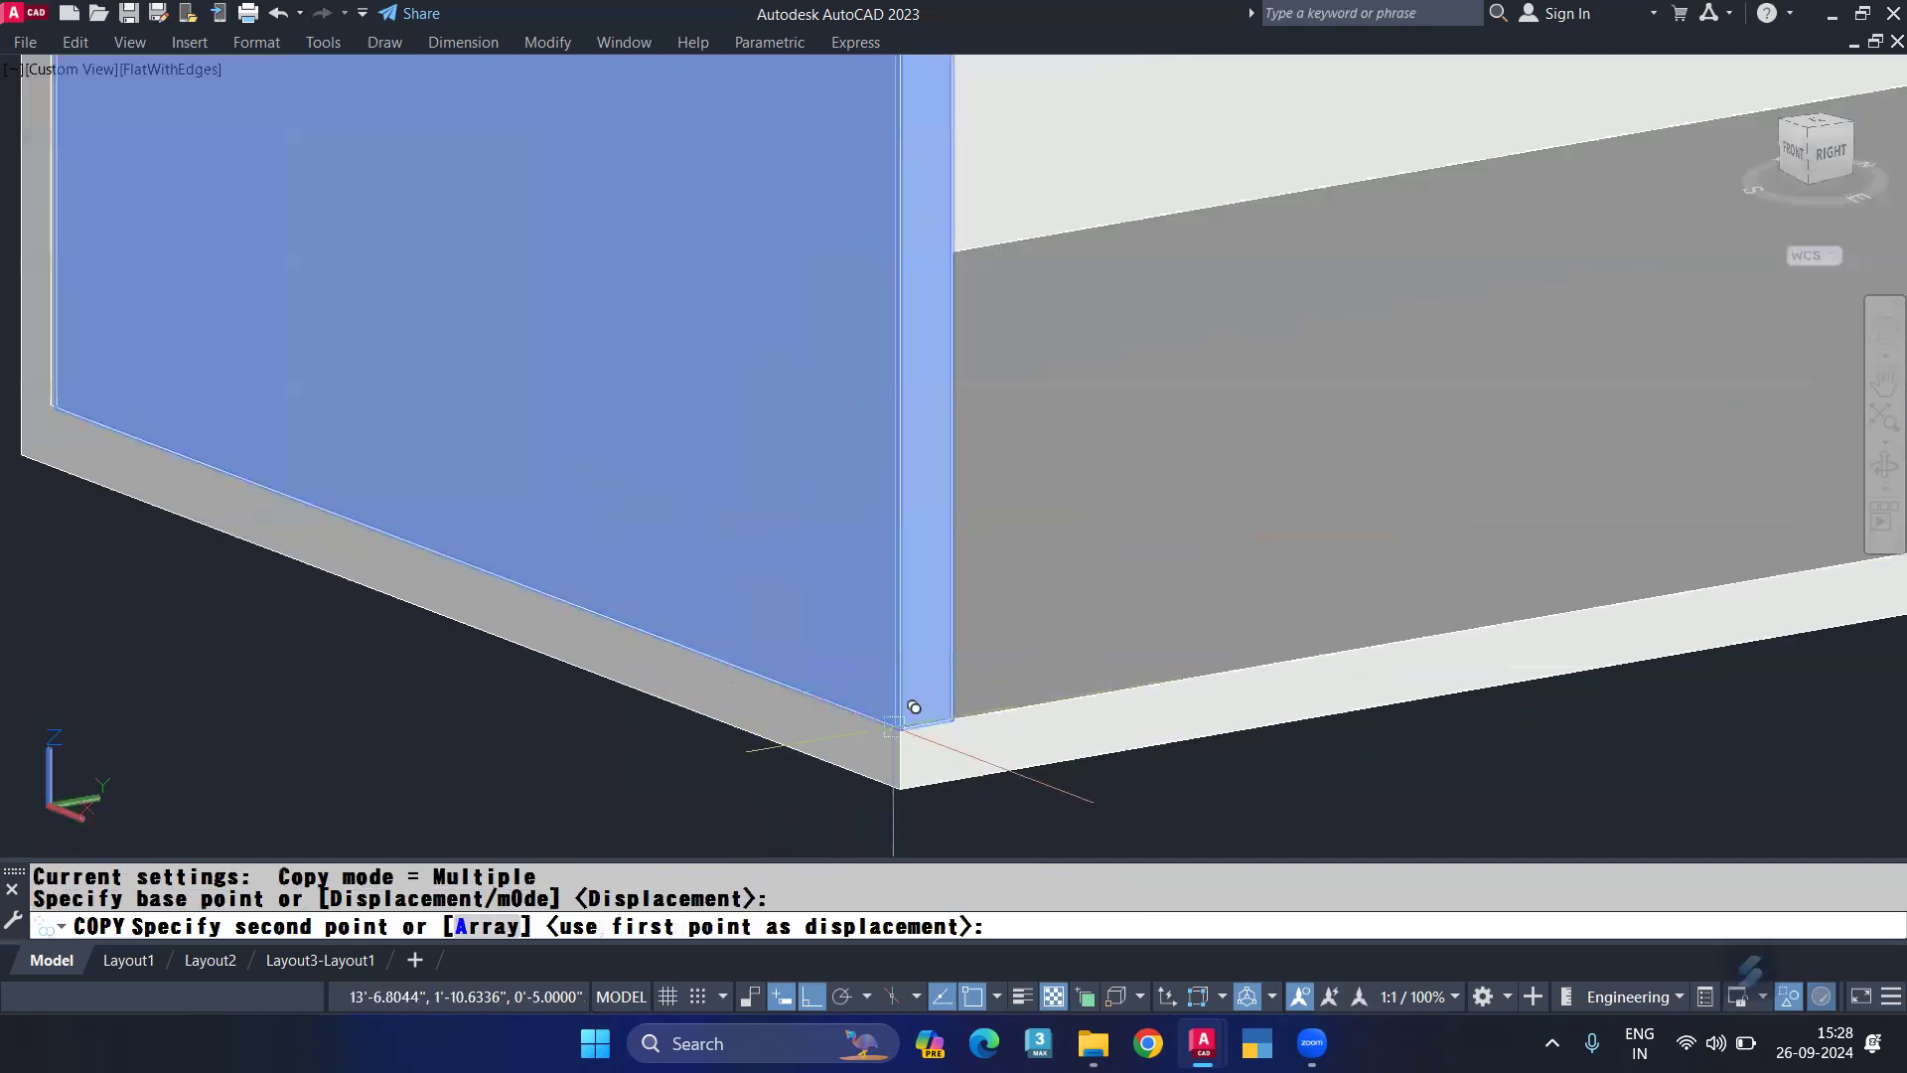
Step: Array the panel copy into 6 items spaced 25 apart, review it, then undo
{"action": "type", "text": "a"}
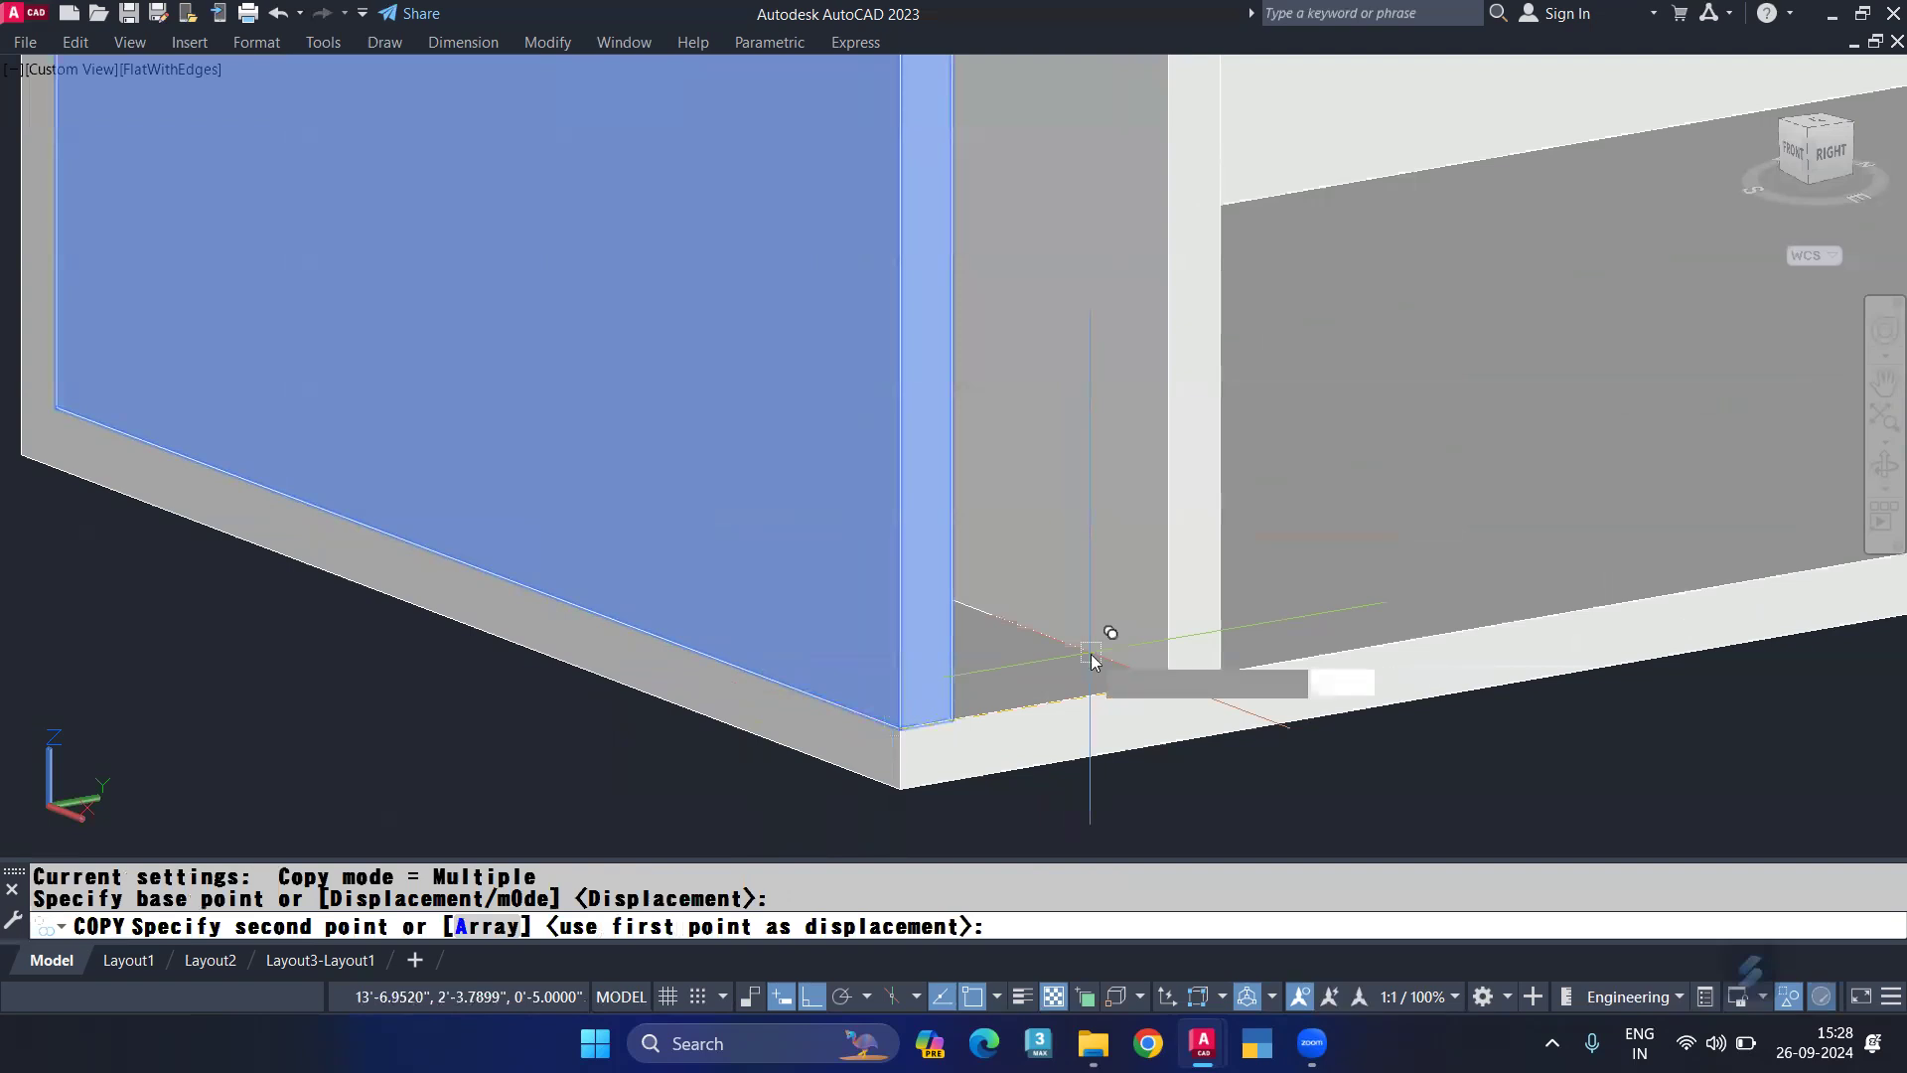
{"action": "key", "text": "Return"}
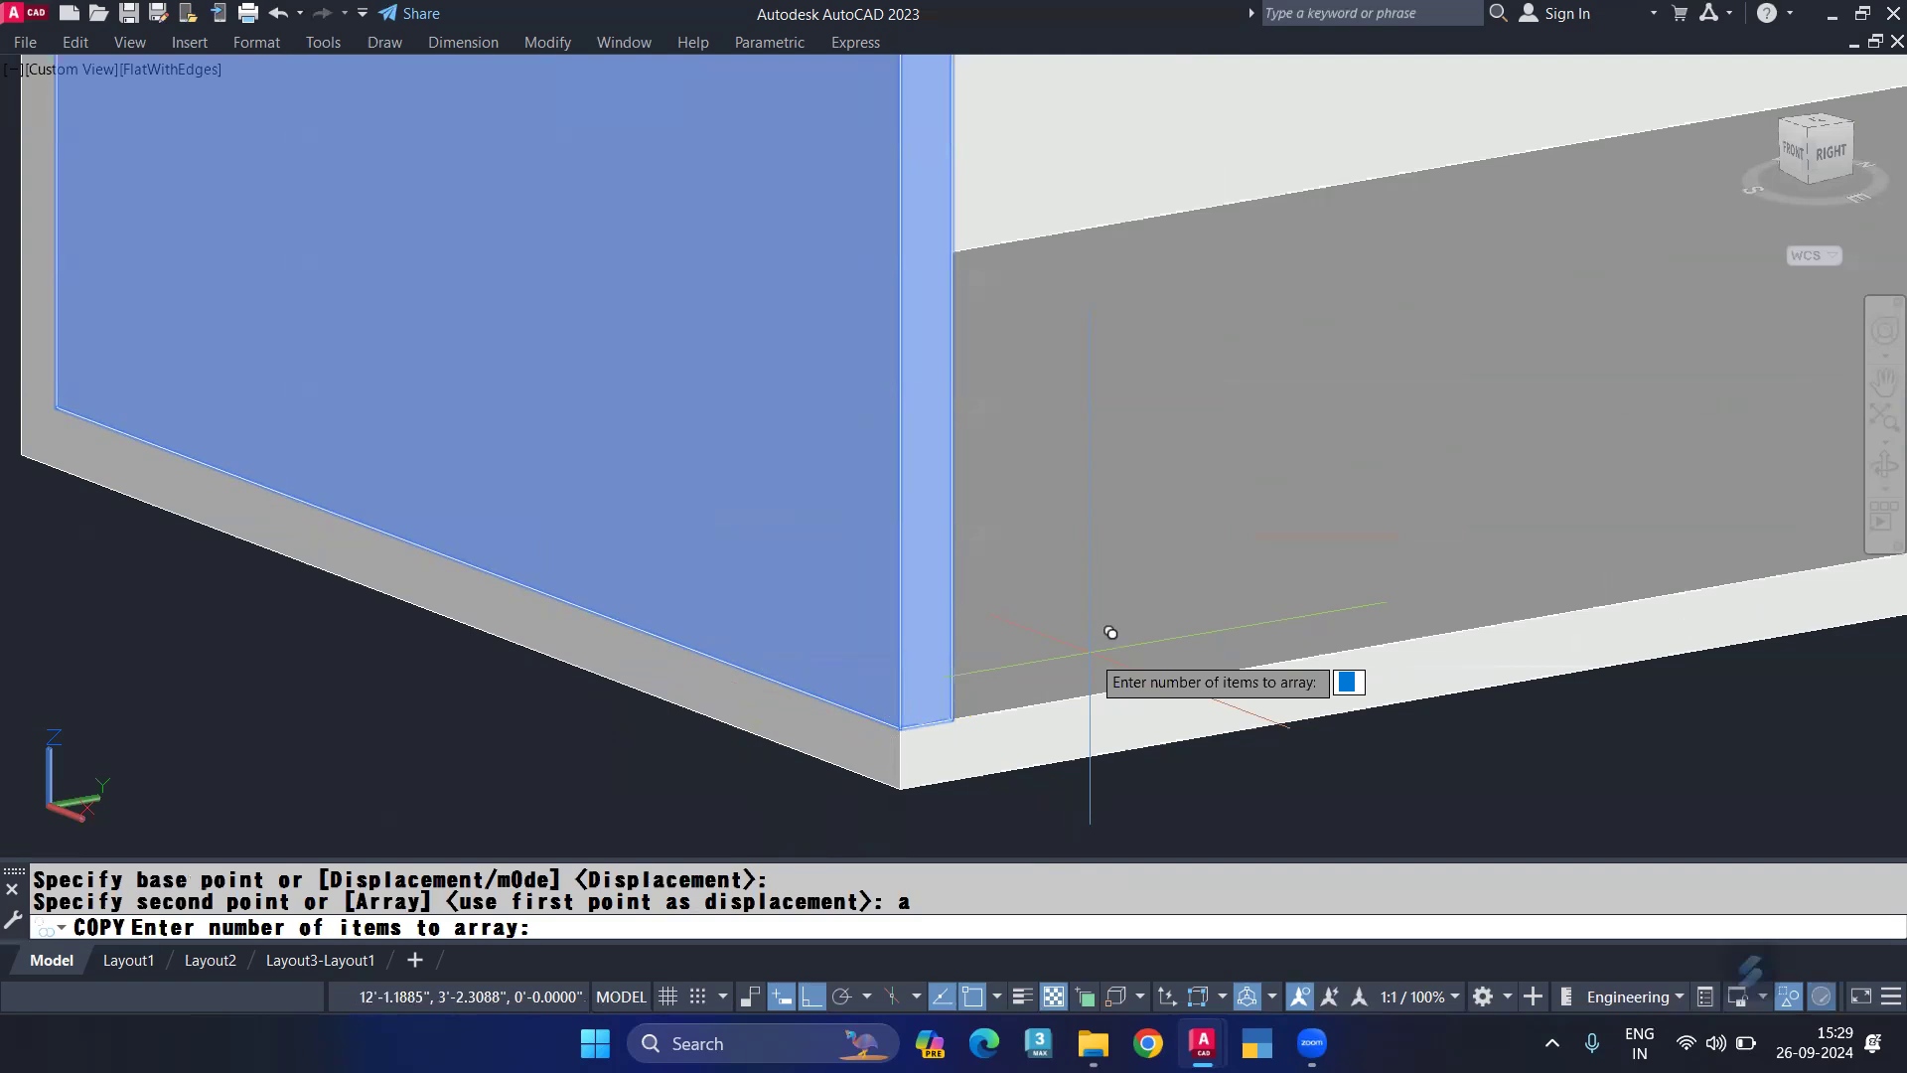
{"action": "type", "text": "6"}
{"action": "key", "text": "Return"}
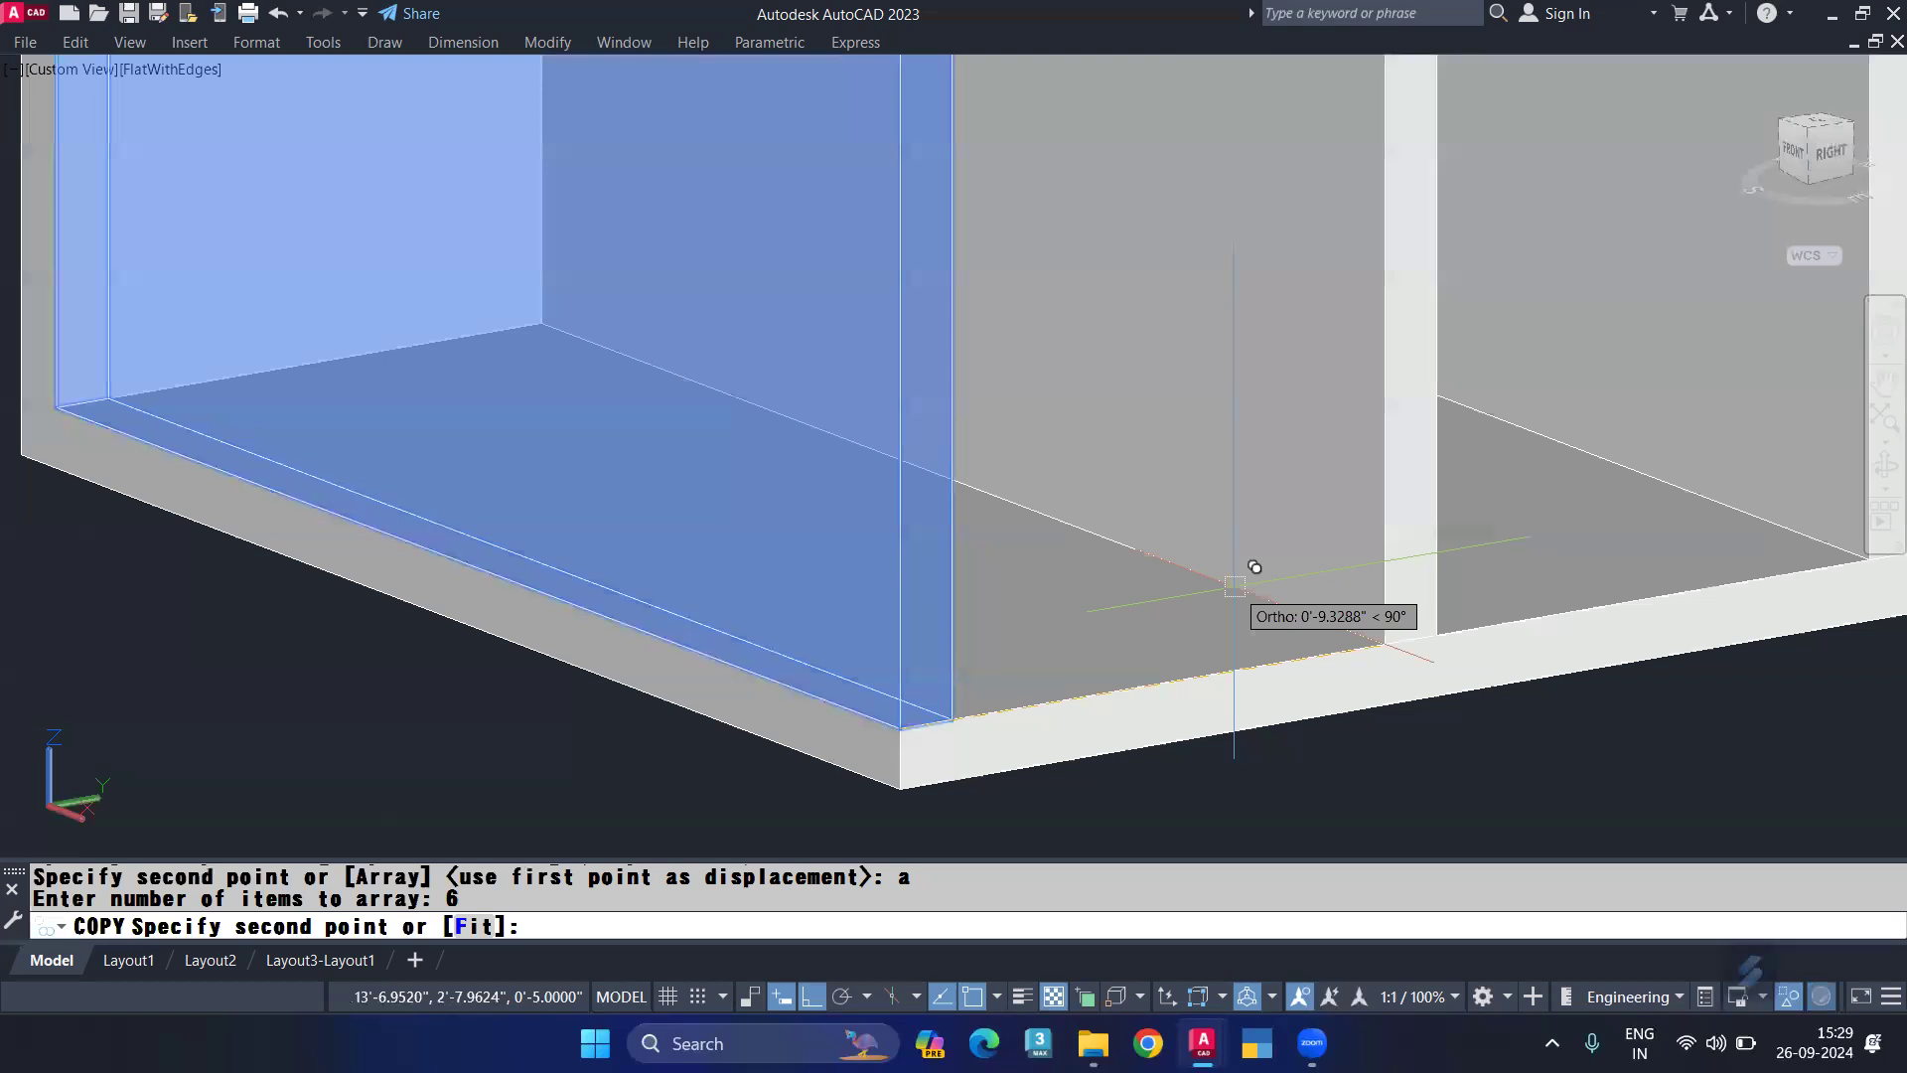
{"action": "type", "text": "25"}
{"action": "key", "text": "Return"}
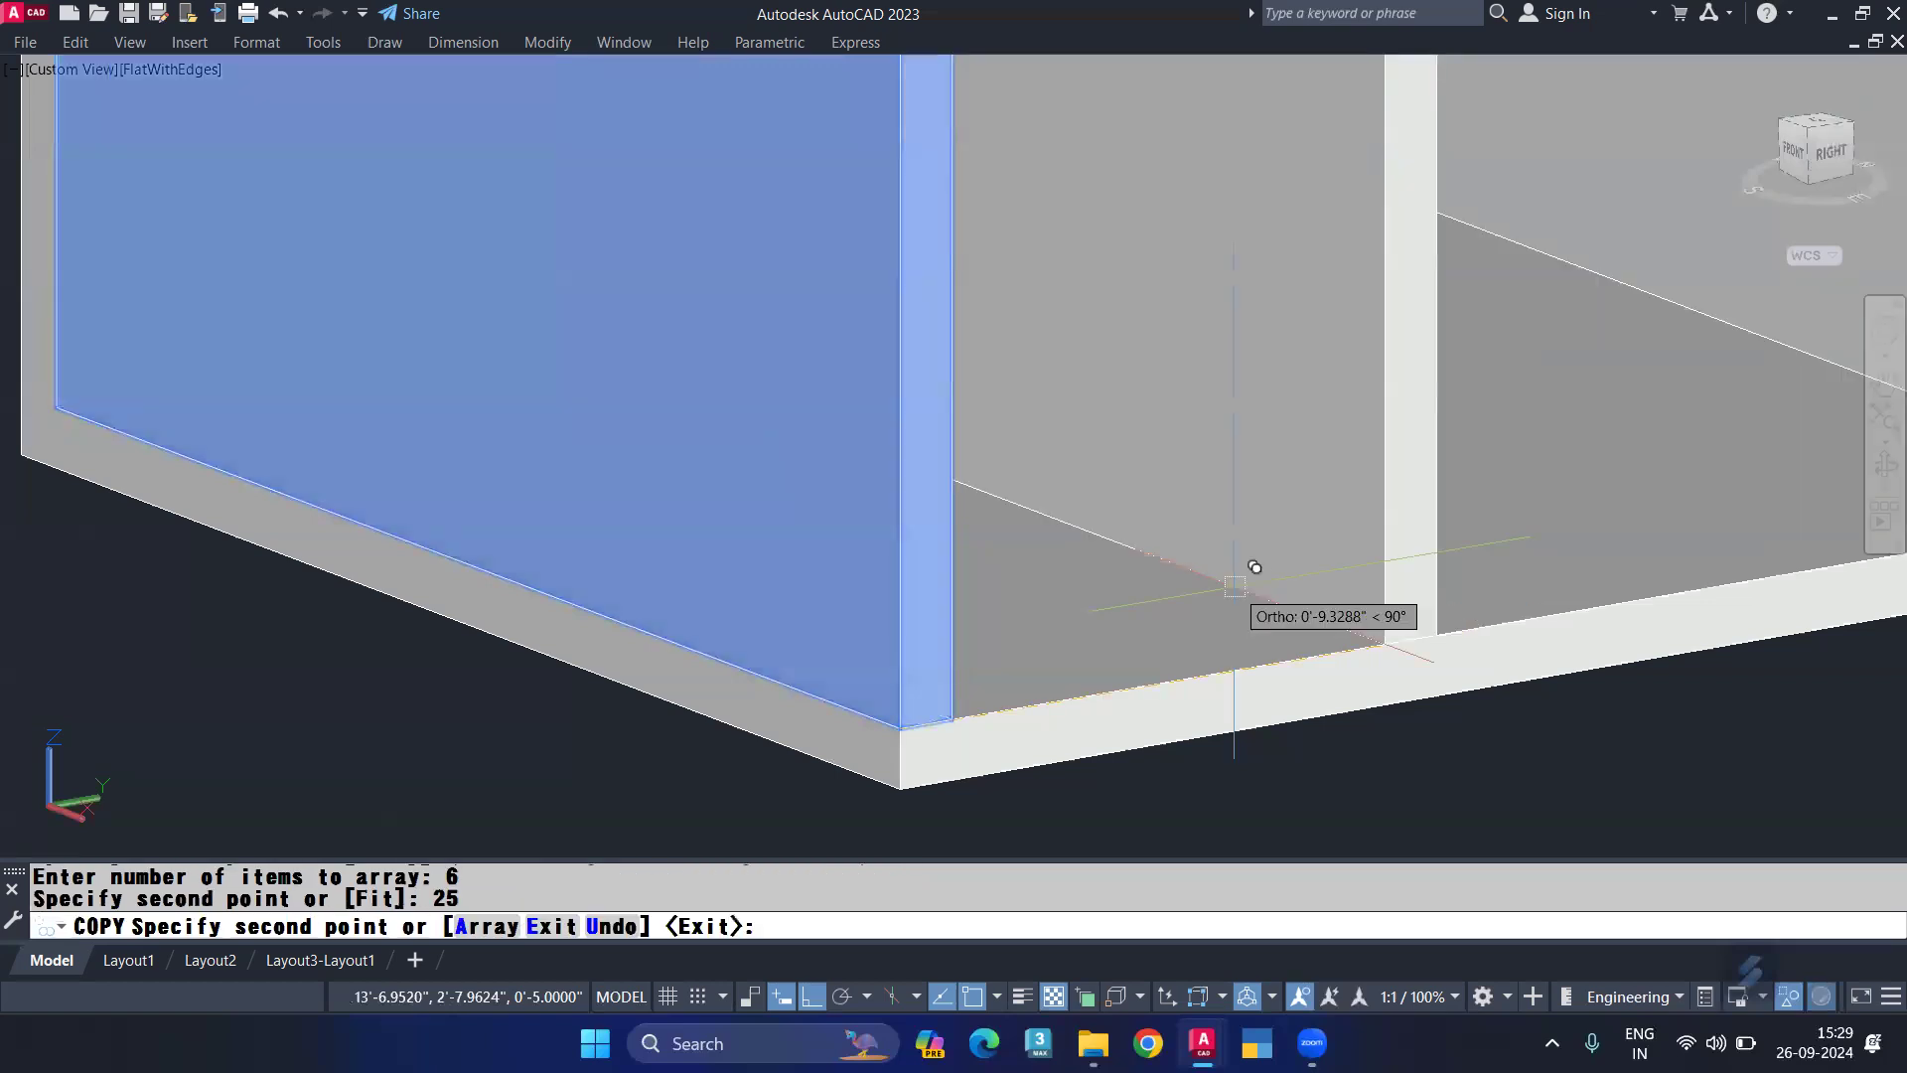
{"action": "scroll", "coordinate": [1235, 583], "scroll_direction": "down", "scroll_amount": 2}
{"action": "key", "text": "Escape"}
{"action": "scroll", "coordinate": [1204, 528], "scroll_direction": "down", "scroll_amount": 3}
{"action": "mouse_move", "coordinate": [1205, 528]}
{"action": "middle_mouse_down"}
{"action": "mouse_move", "coordinate": [805, 551]}
{"action": "mouse_move", "coordinate": [591, 596]}
{"action": "middle_mouse_up"}
{"action": "mouse_move", "coordinate": [931, 413]}
{"action": "middle_mouse_down", "text": "shift"}
{"action": "mouse_move", "coordinate": [592, 504]}
{"action": "mouse_move", "coordinate": [630, 529]}
{"action": "middle_mouse_up", "text": "shift"}
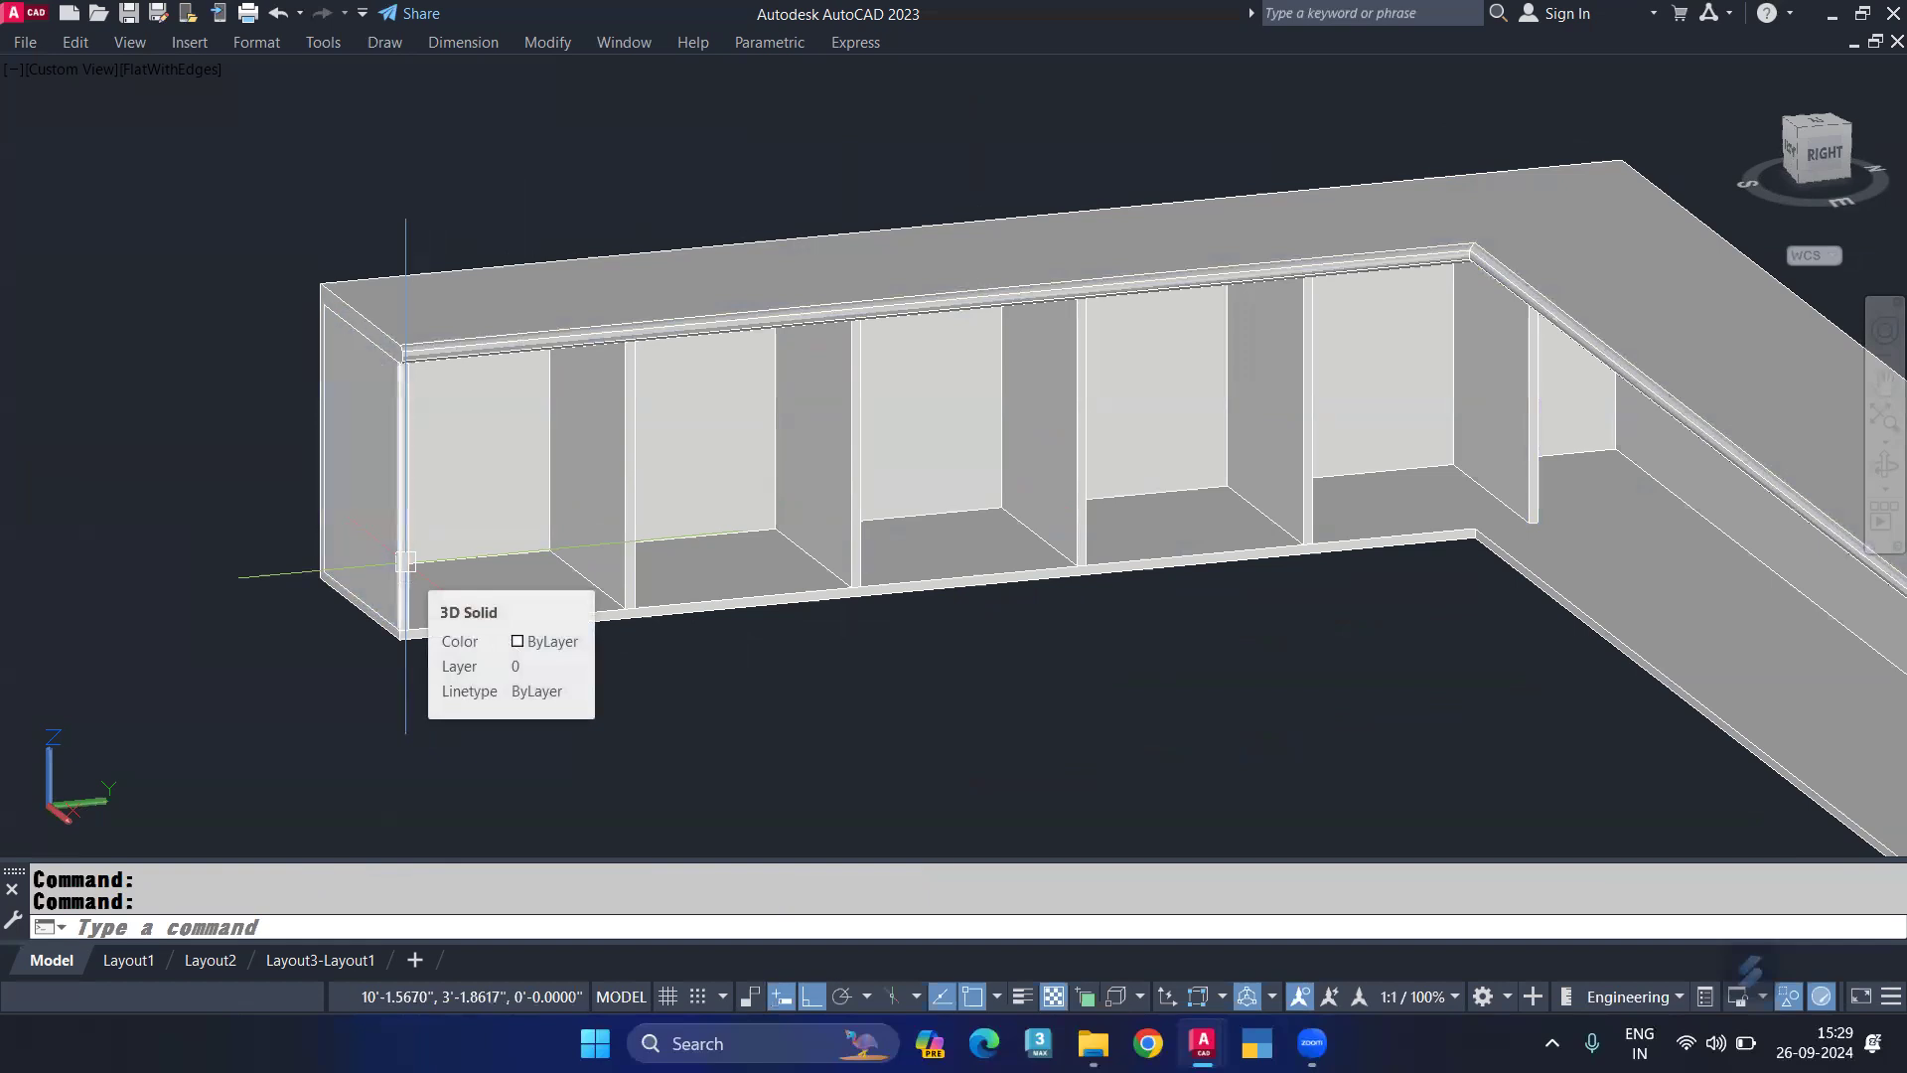
{"action": "key", "text": "ctrl+z"}
Step: Undo back to before the partition copies and switch to the front preset view
{"action": "key", "text": "ctrl+z"}
{"action": "key", "text": "ctrl+z"}
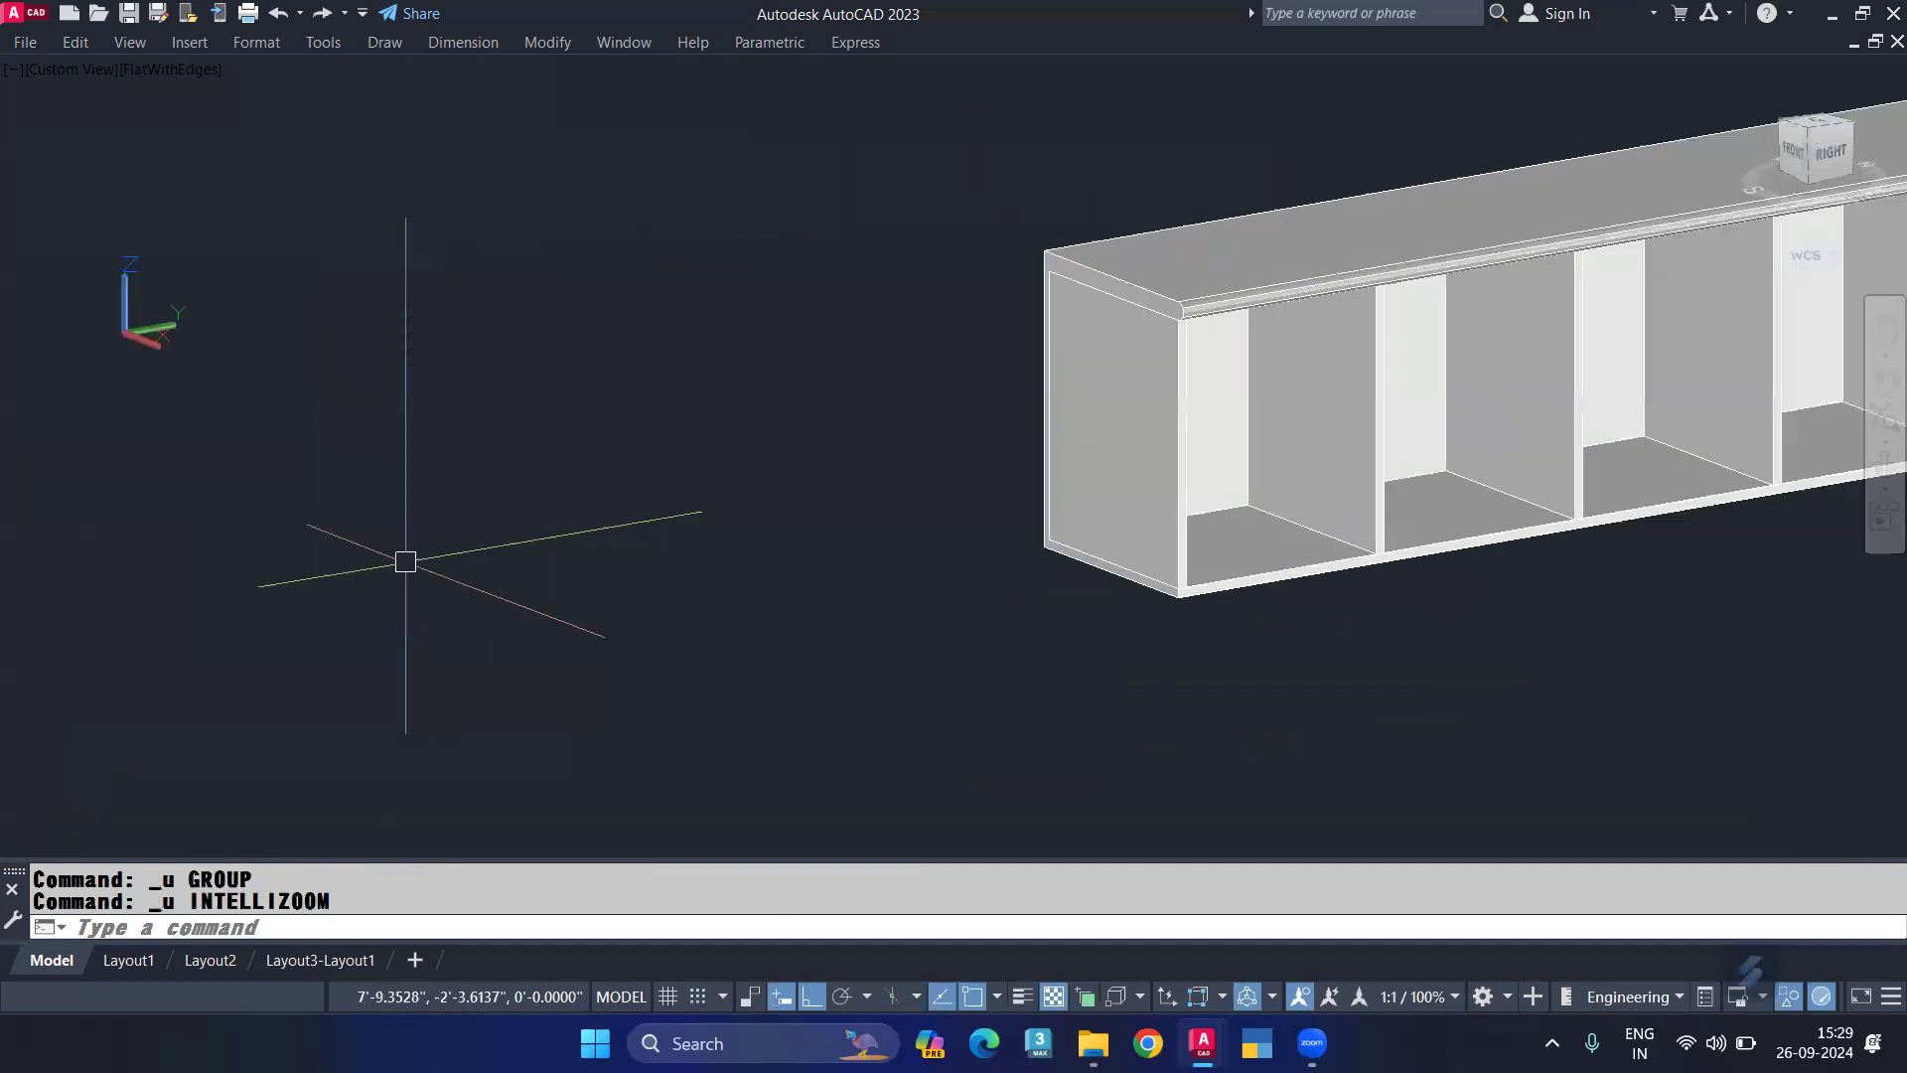
{"action": "scroll", "coordinate": [1221, 552], "scroll_direction": "up", "scroll_amount": 5}
{"action": "key", "text": "ctrl+z"}
{"action": "key", "text": "ctrl+z"}
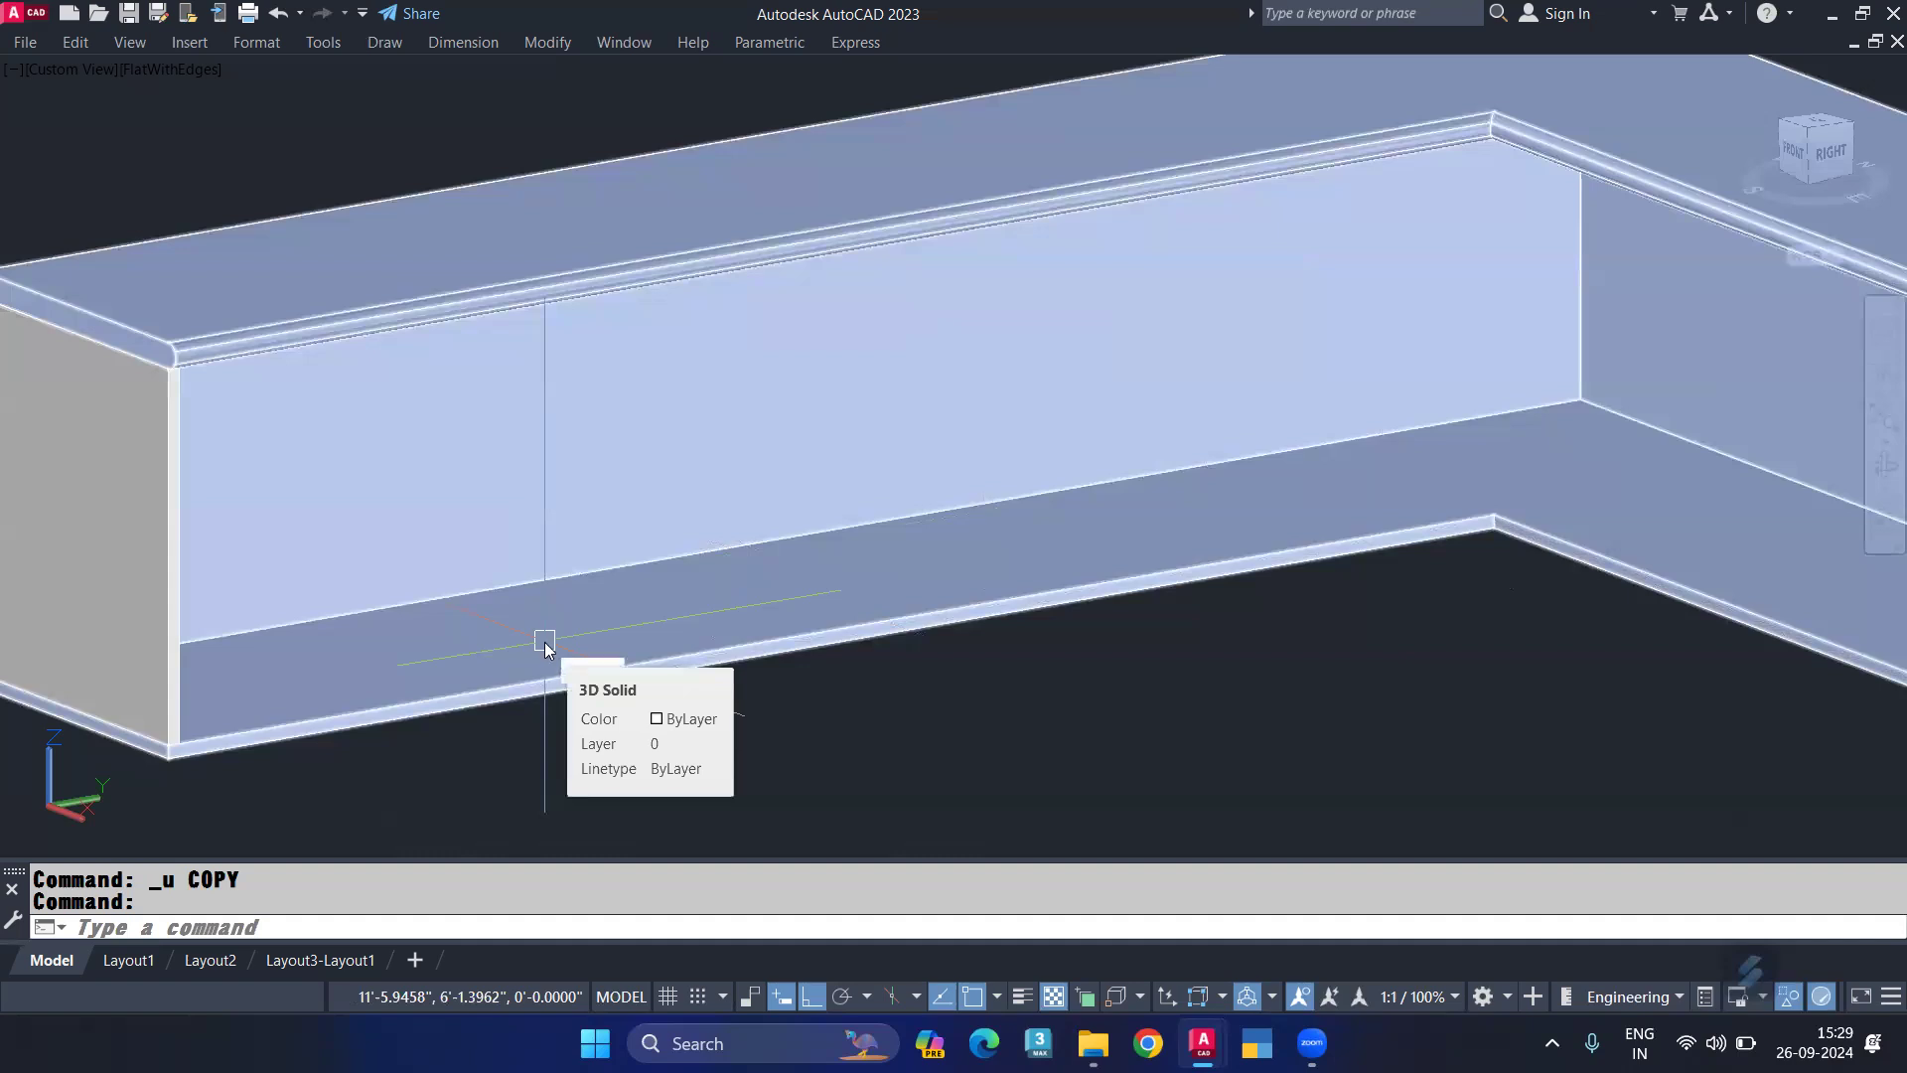
{"action": "type", "text": "-v"}
{"action": "key", "text": "Return"}
{"action": "type", "text": "front"}
{"action": "key", "text": "Return"}
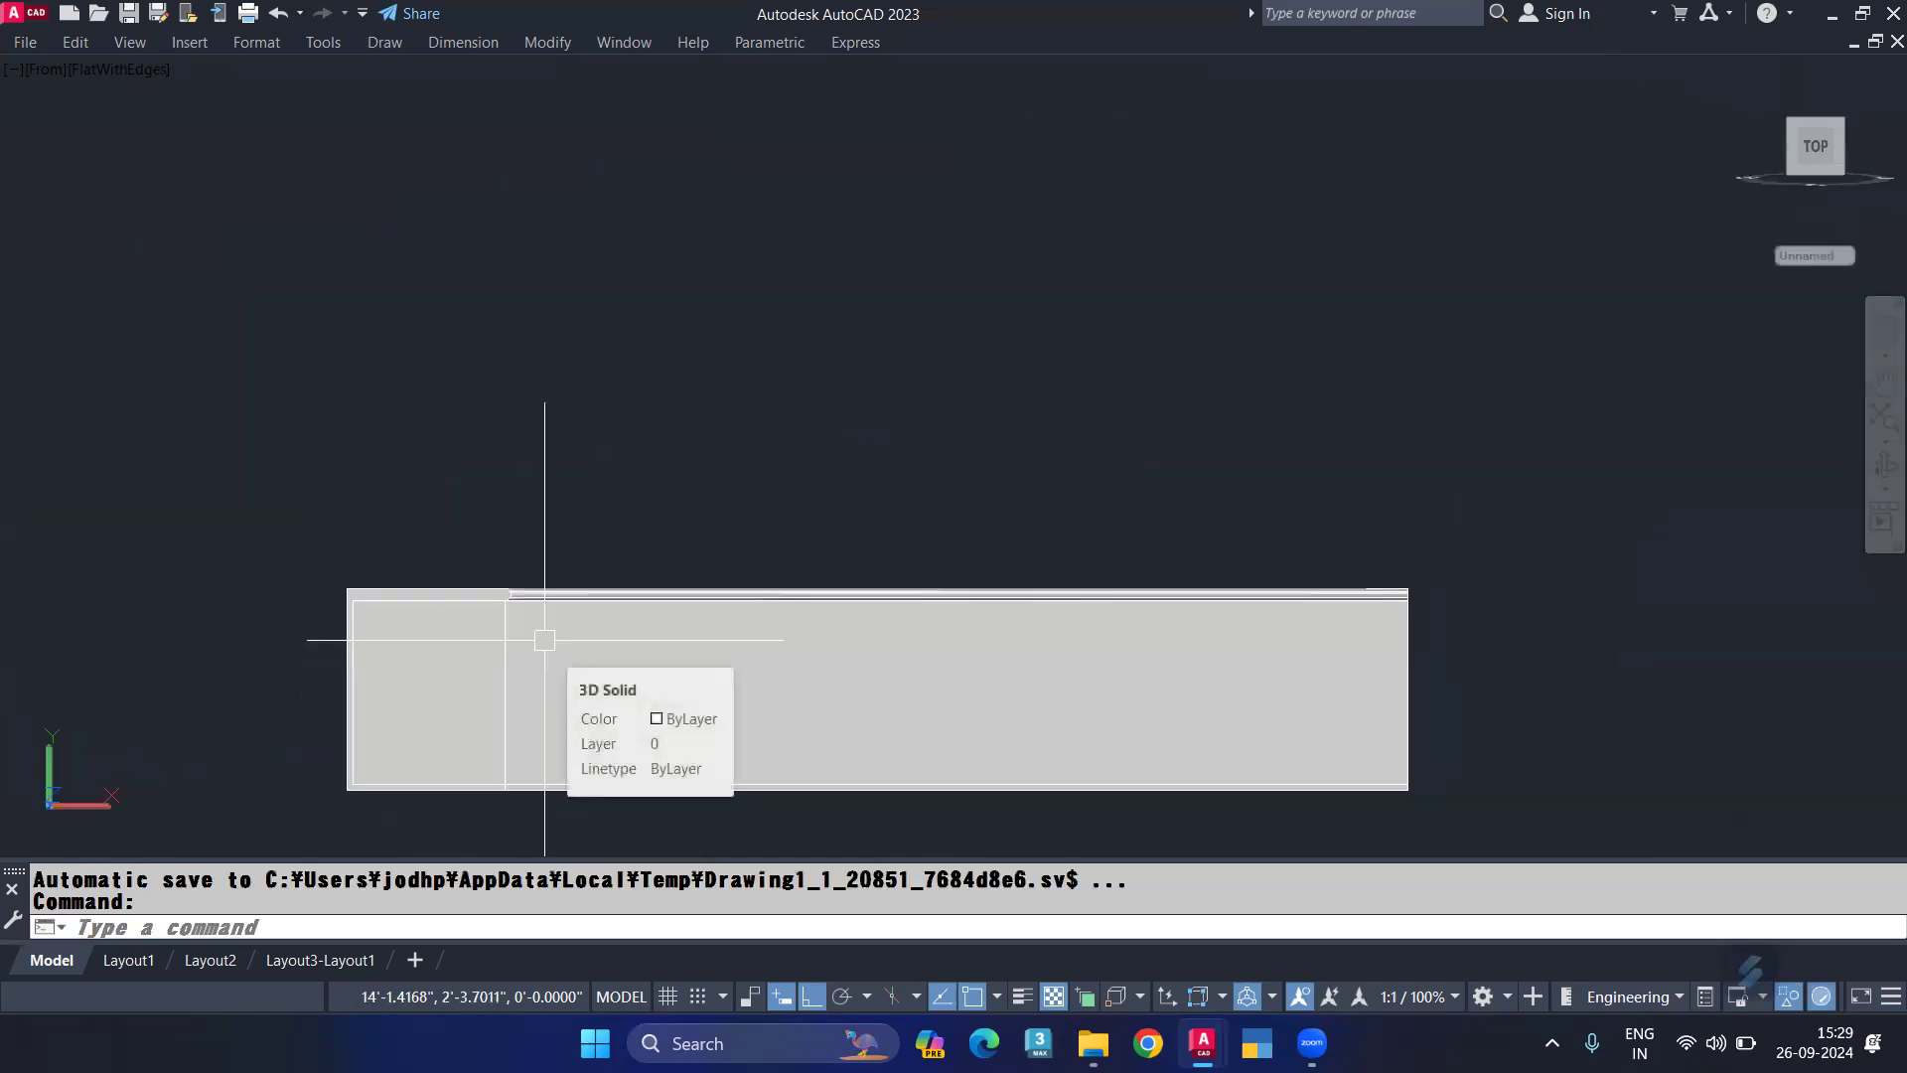
Step: Cycle through the front, left and right preset views, ending on the right view
{"action": "key", "text": "Return"}
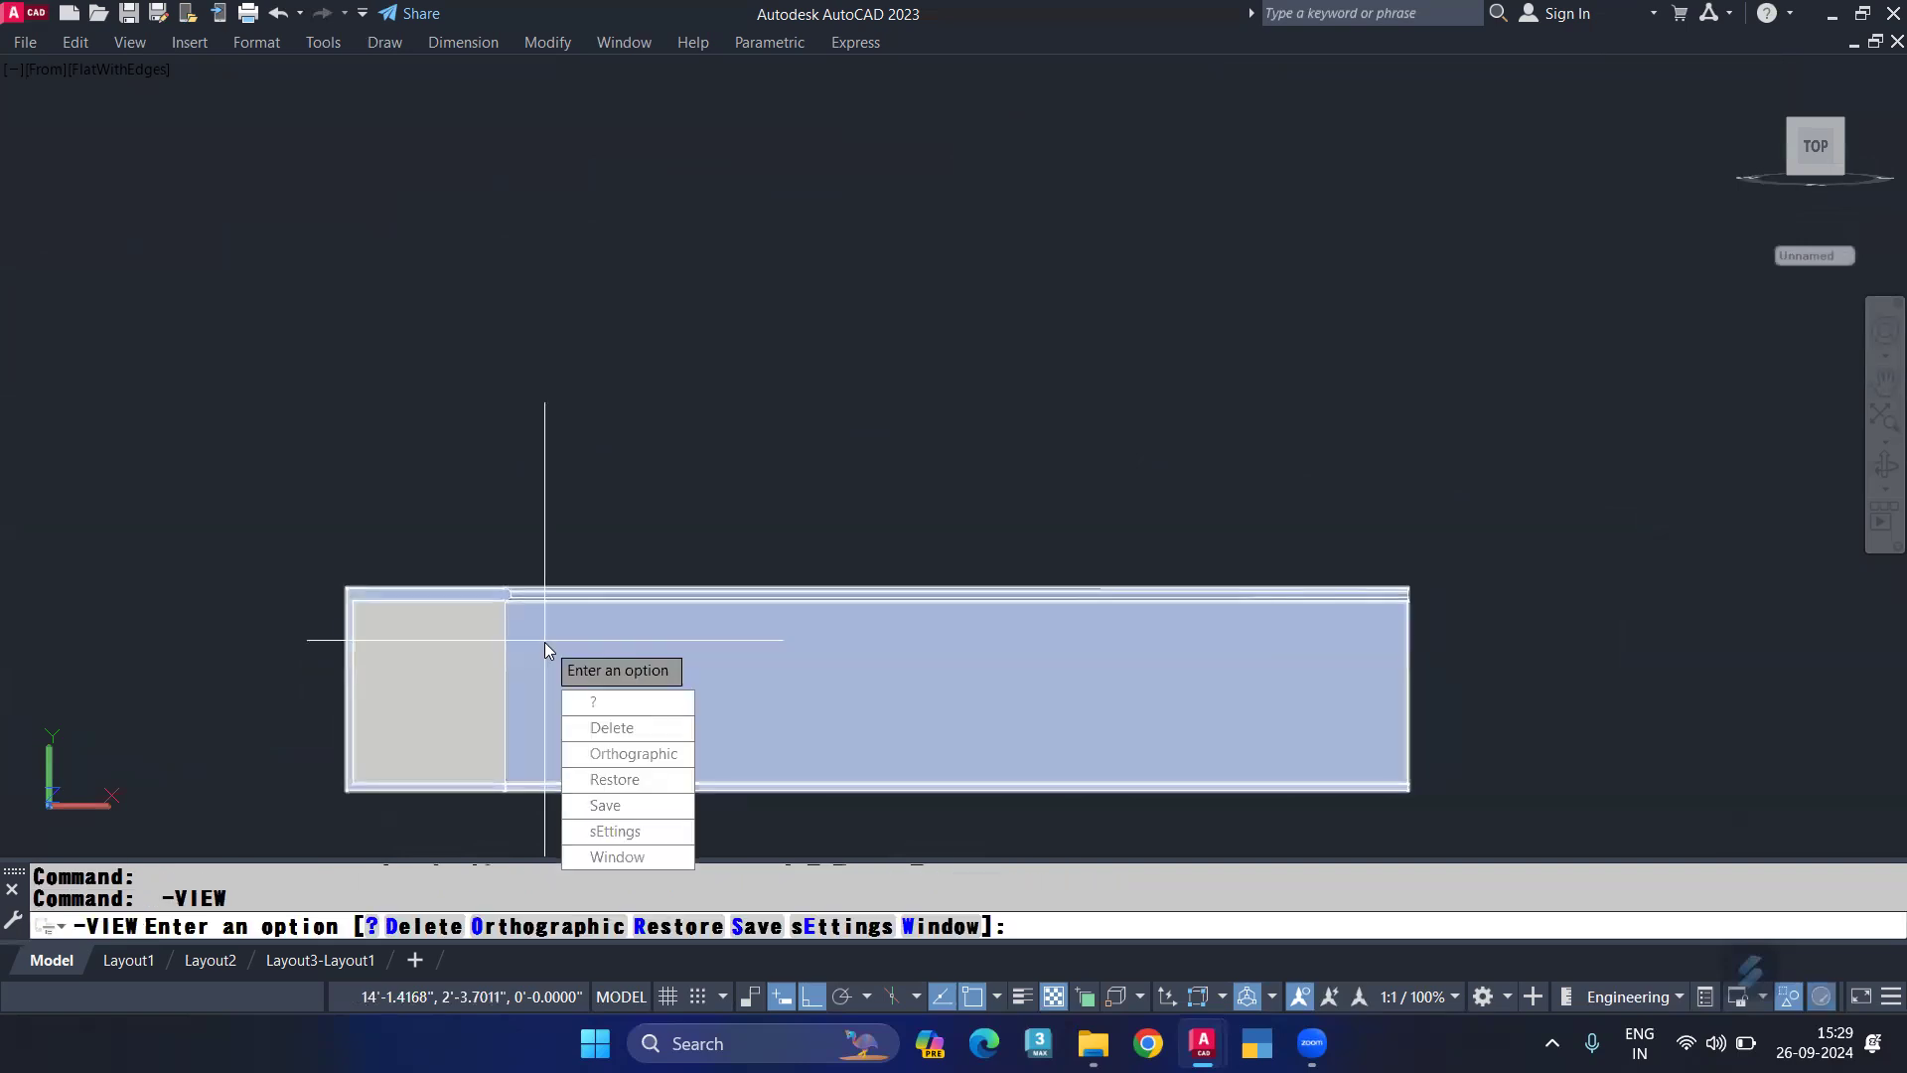
{"action": "mouse_move", "coordinate": [1814, 146]}
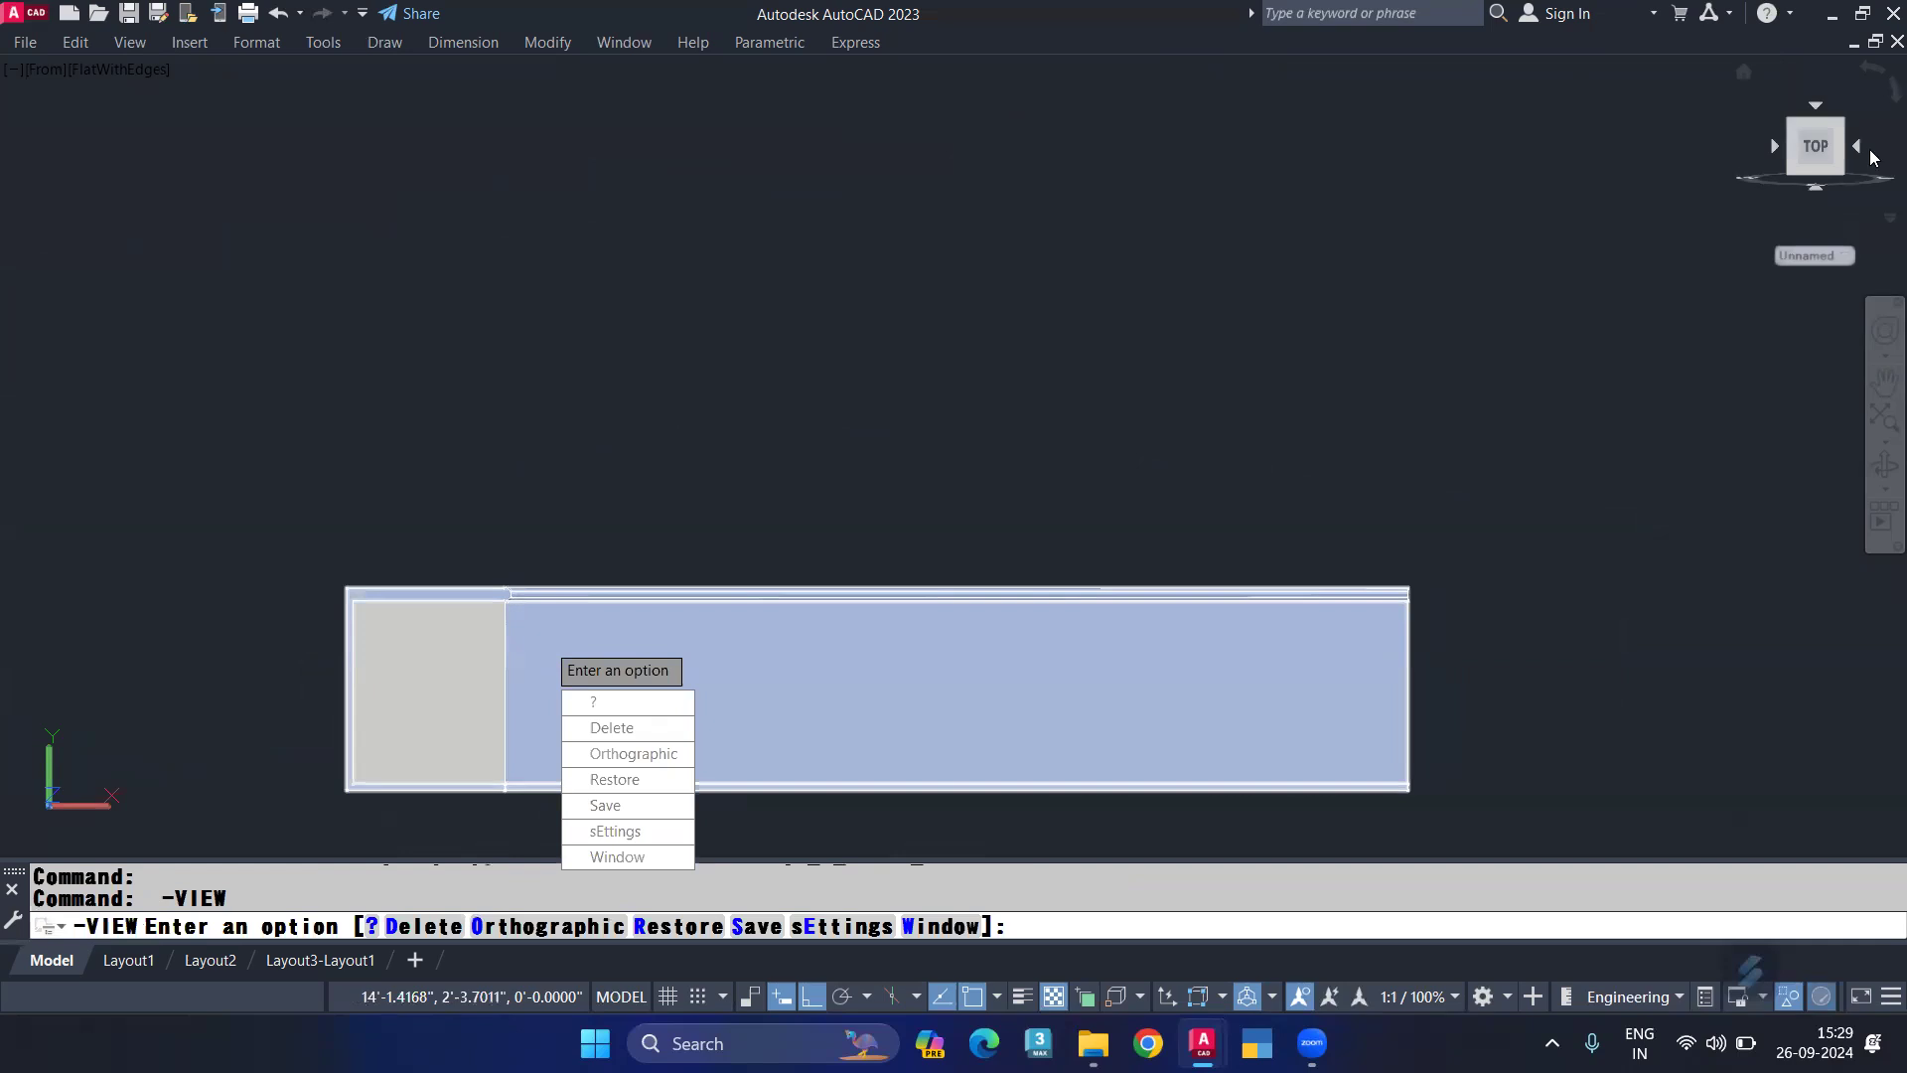
{"action": "left_click", "coordinate": [1857, 147]}
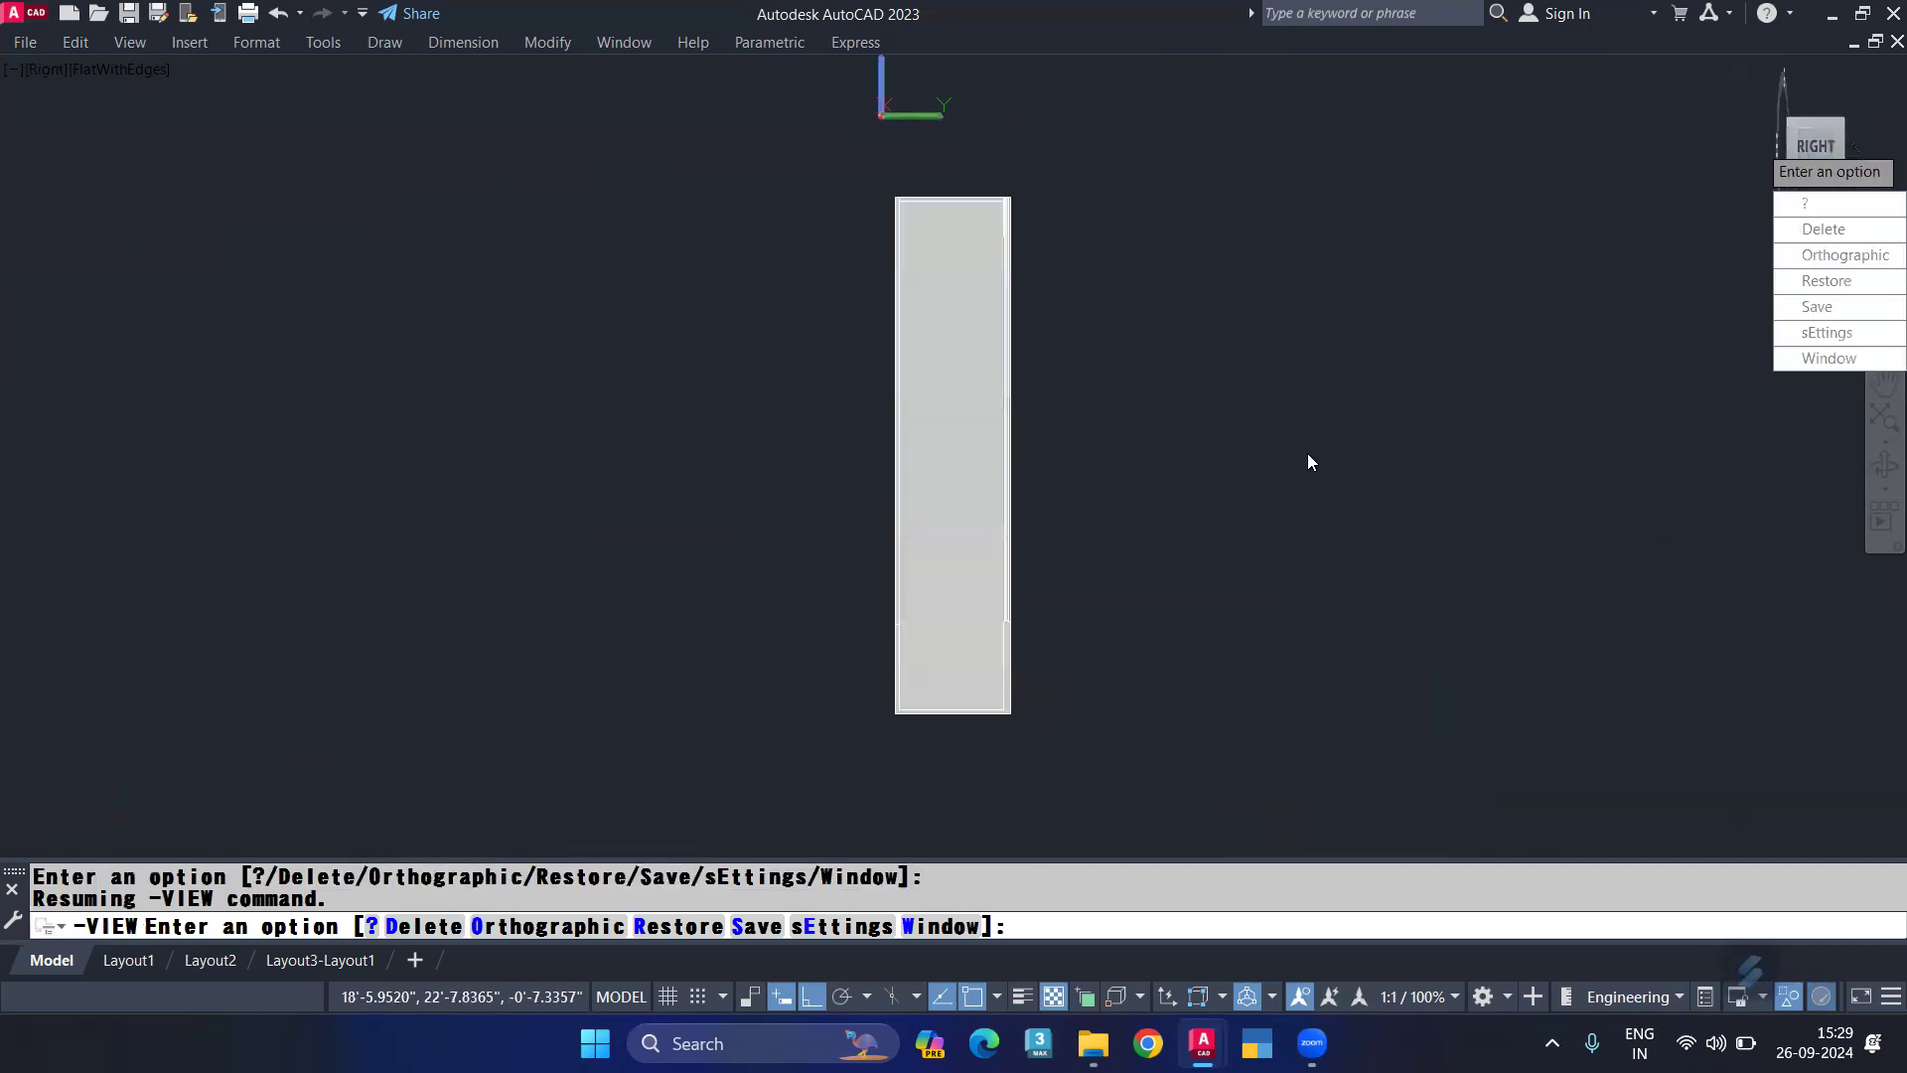
{"action": "key", "text": "Escape"}
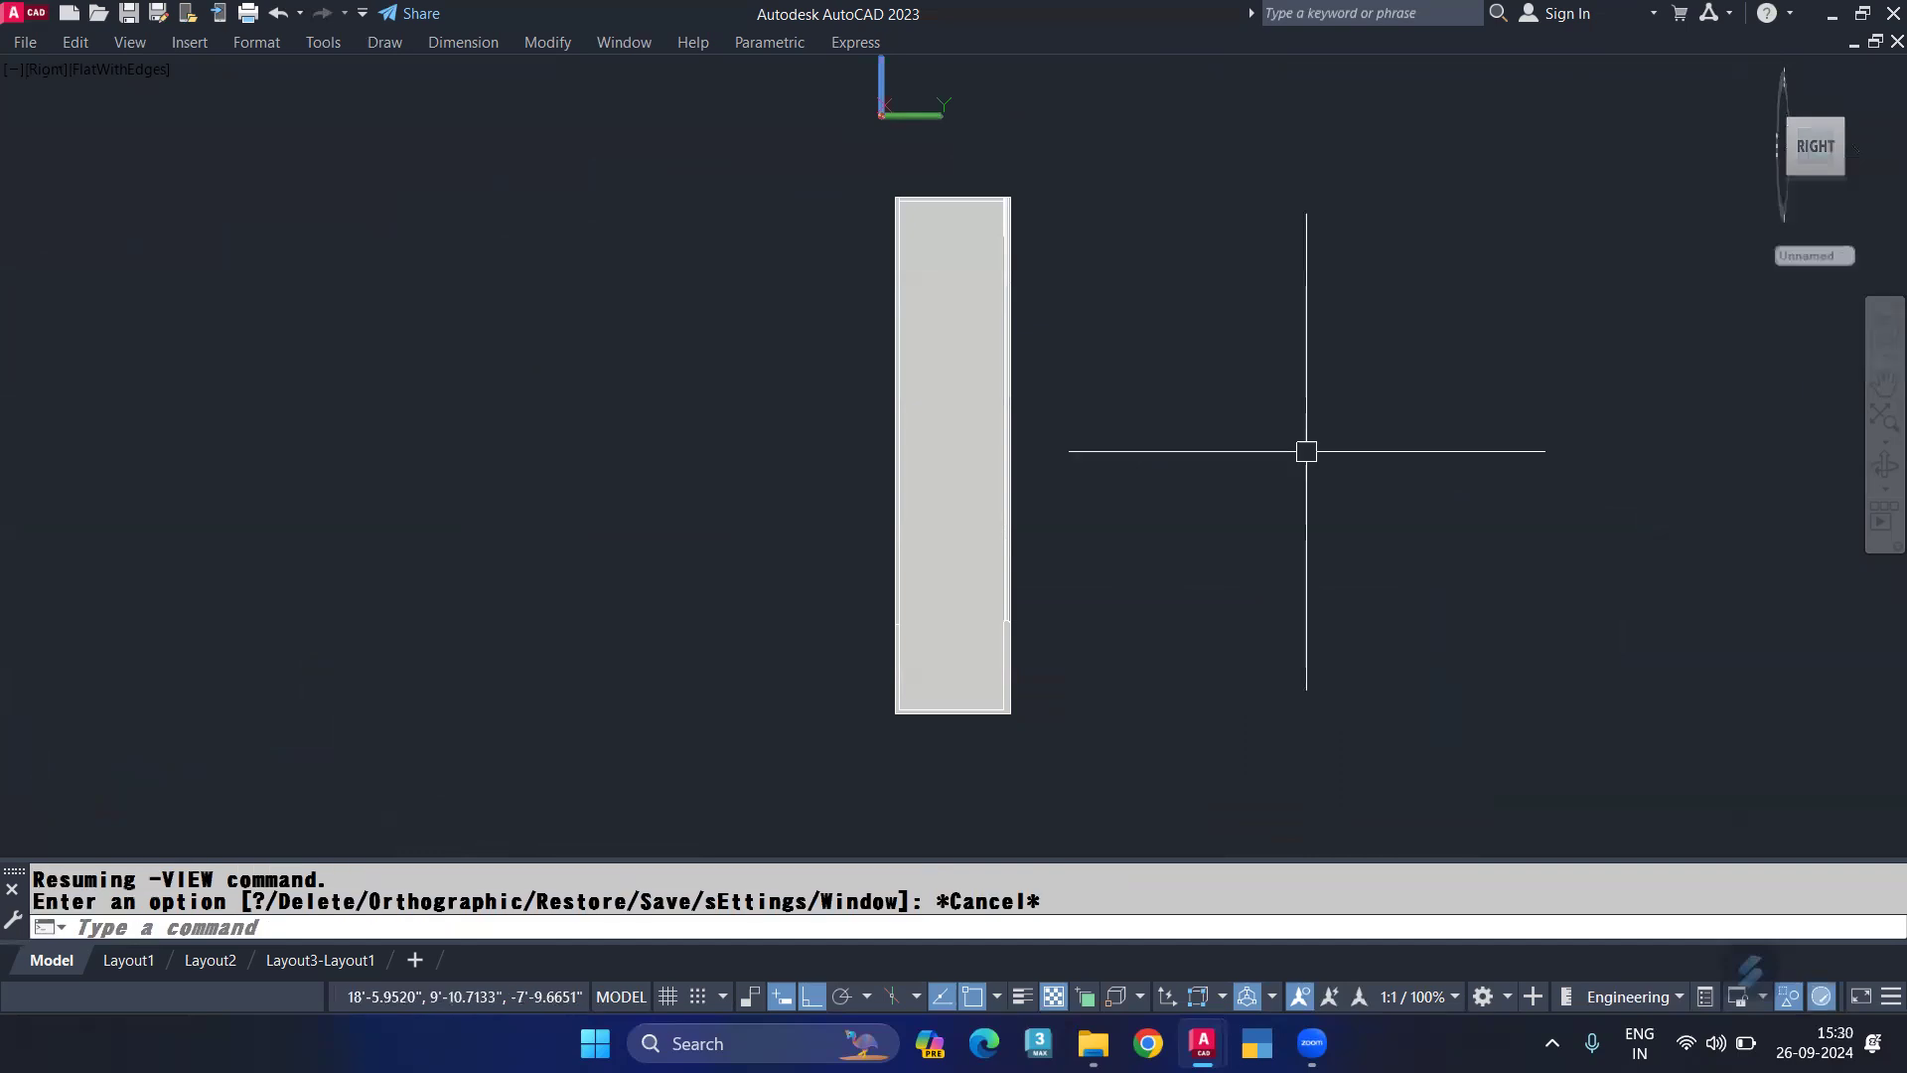
{"action": "left_click", "coordinate": [45, 70]}
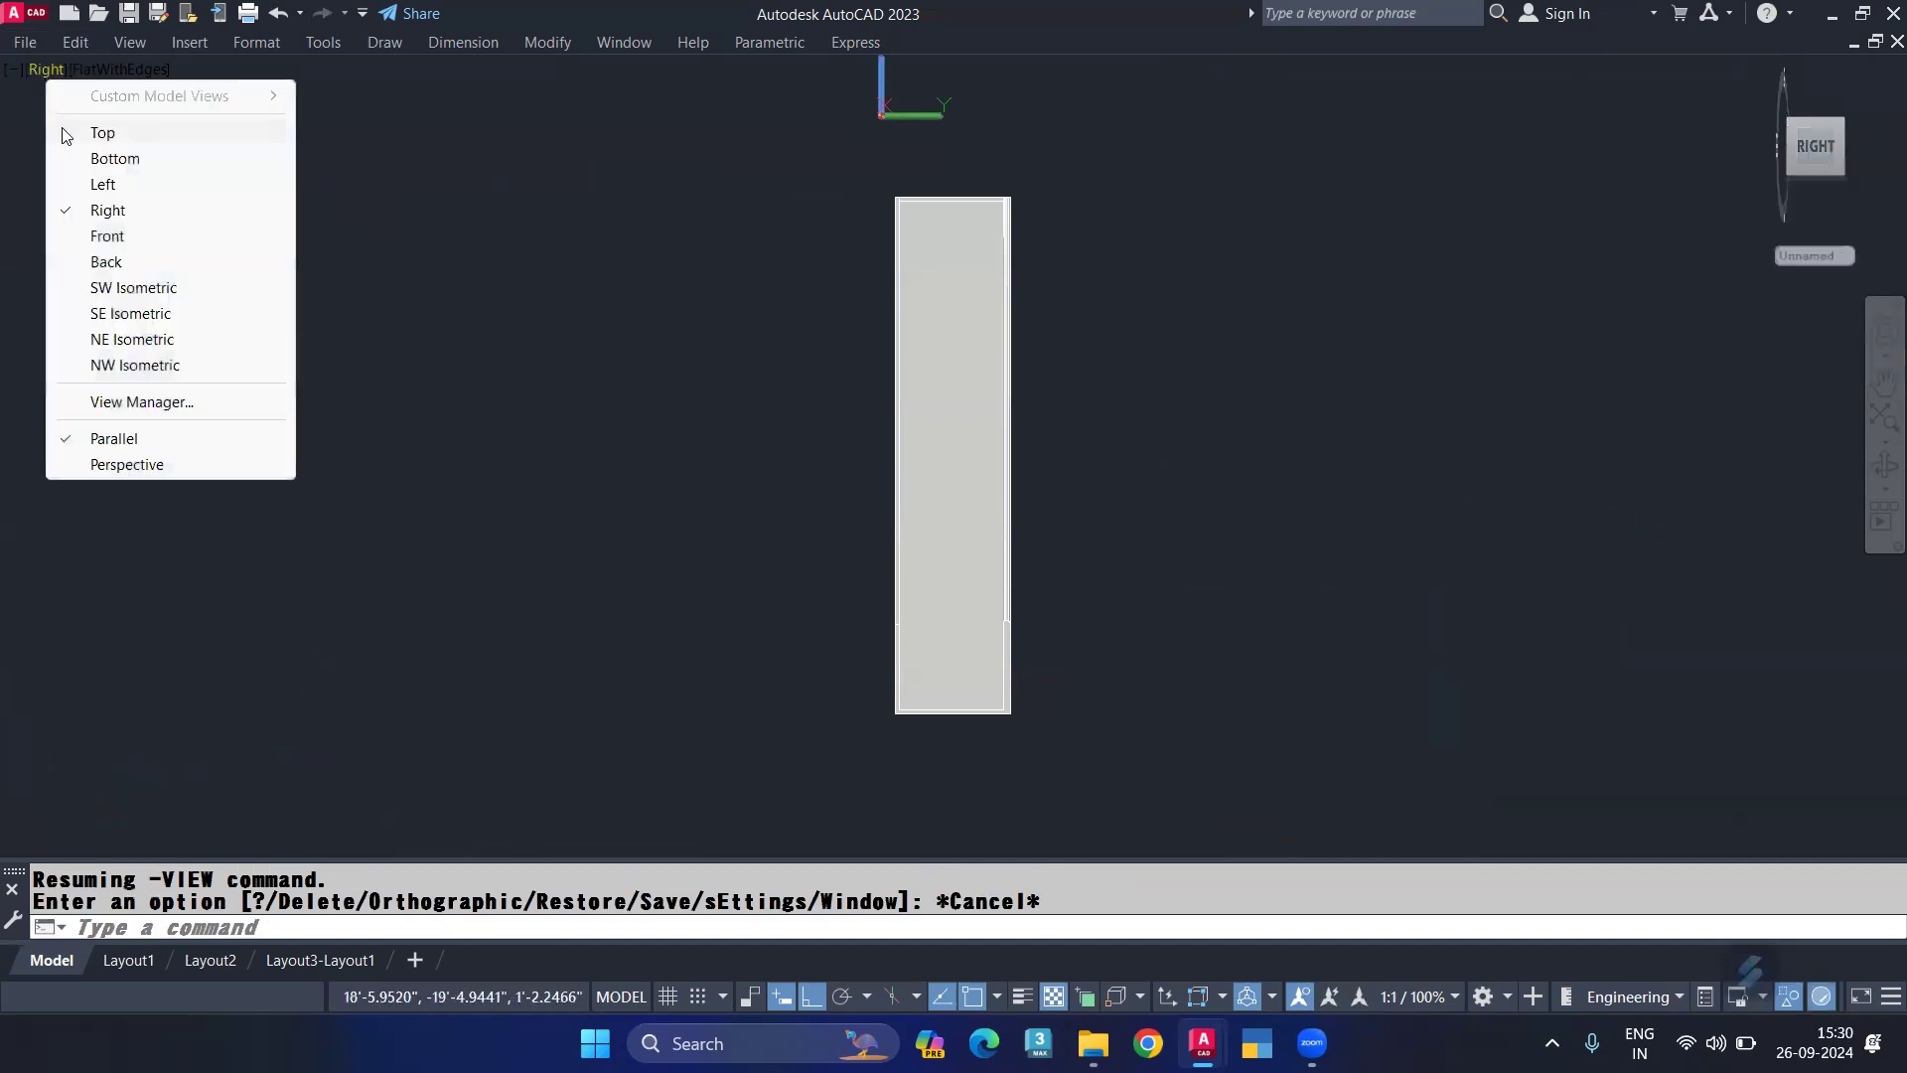
{"action": "left_click", "coordinate": [107, 235]}
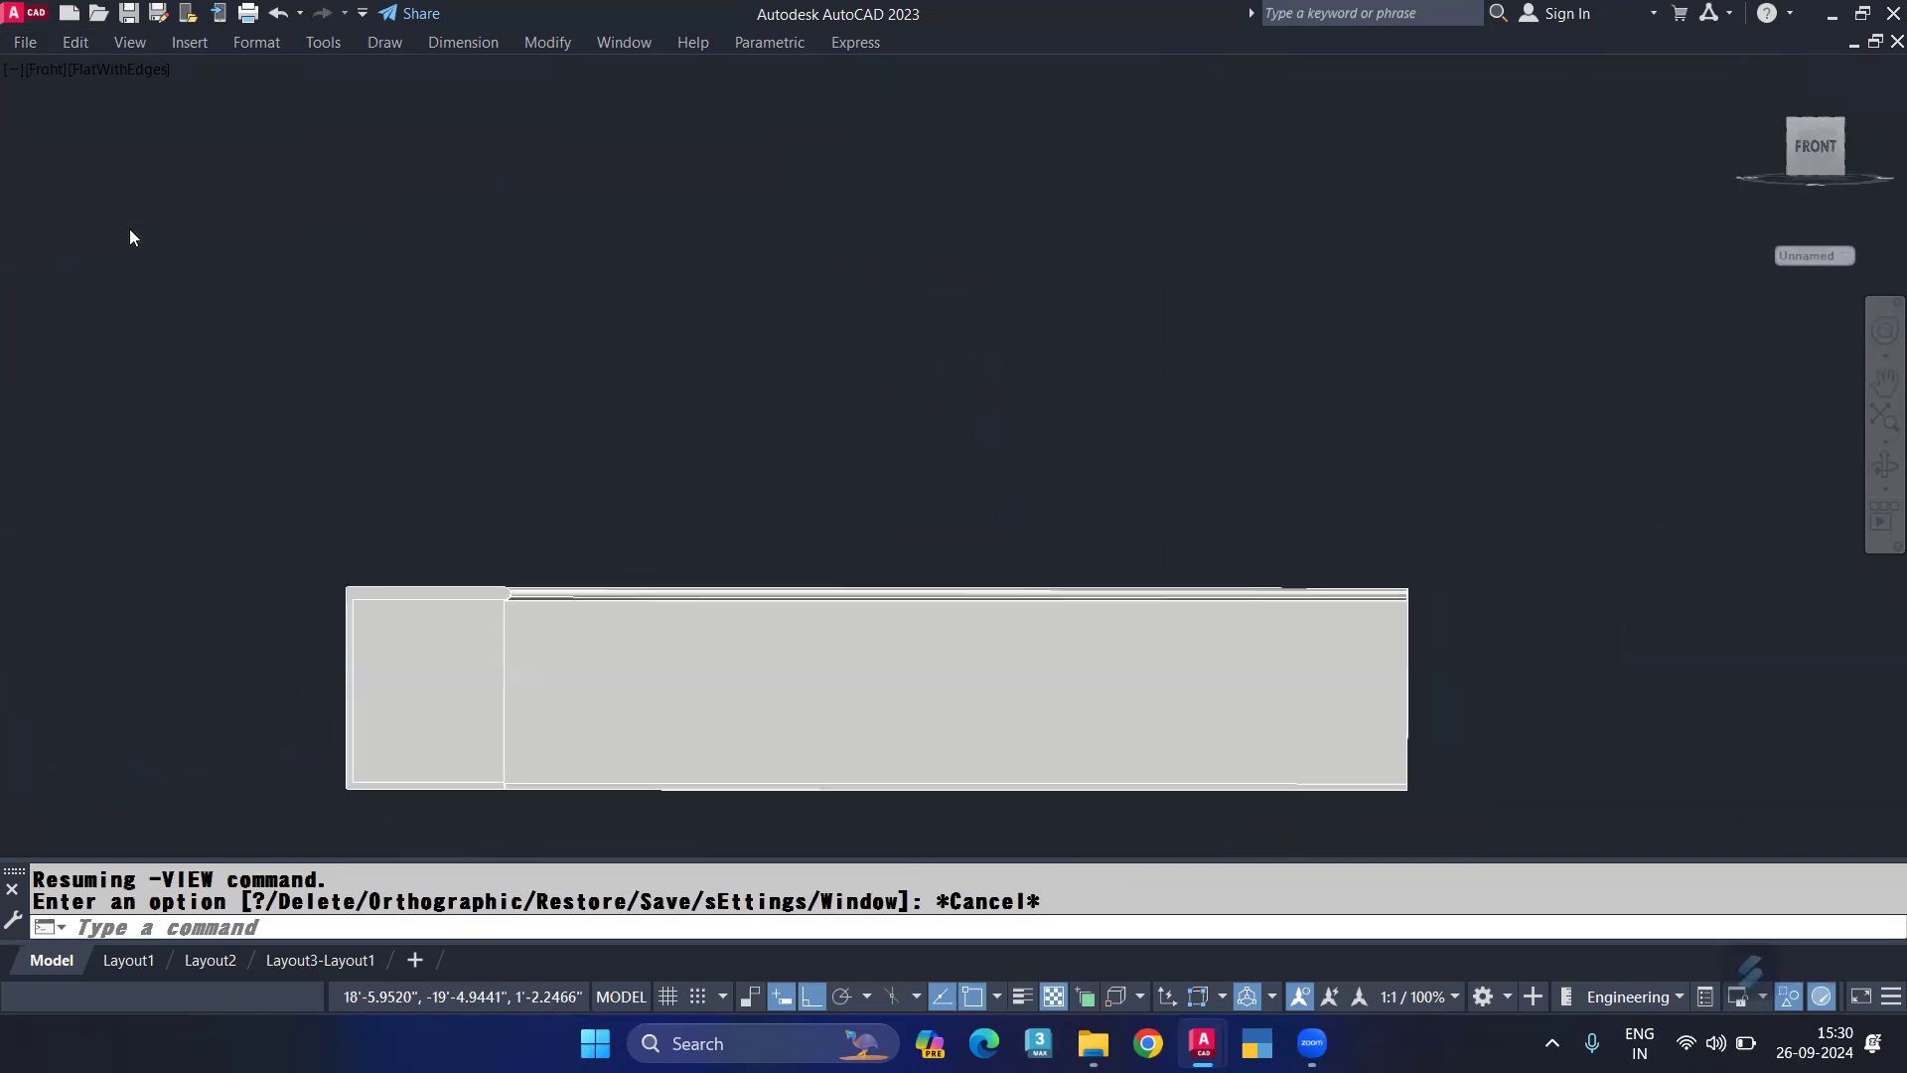
{"action": "left_click", "coordinate": [46, 69]}
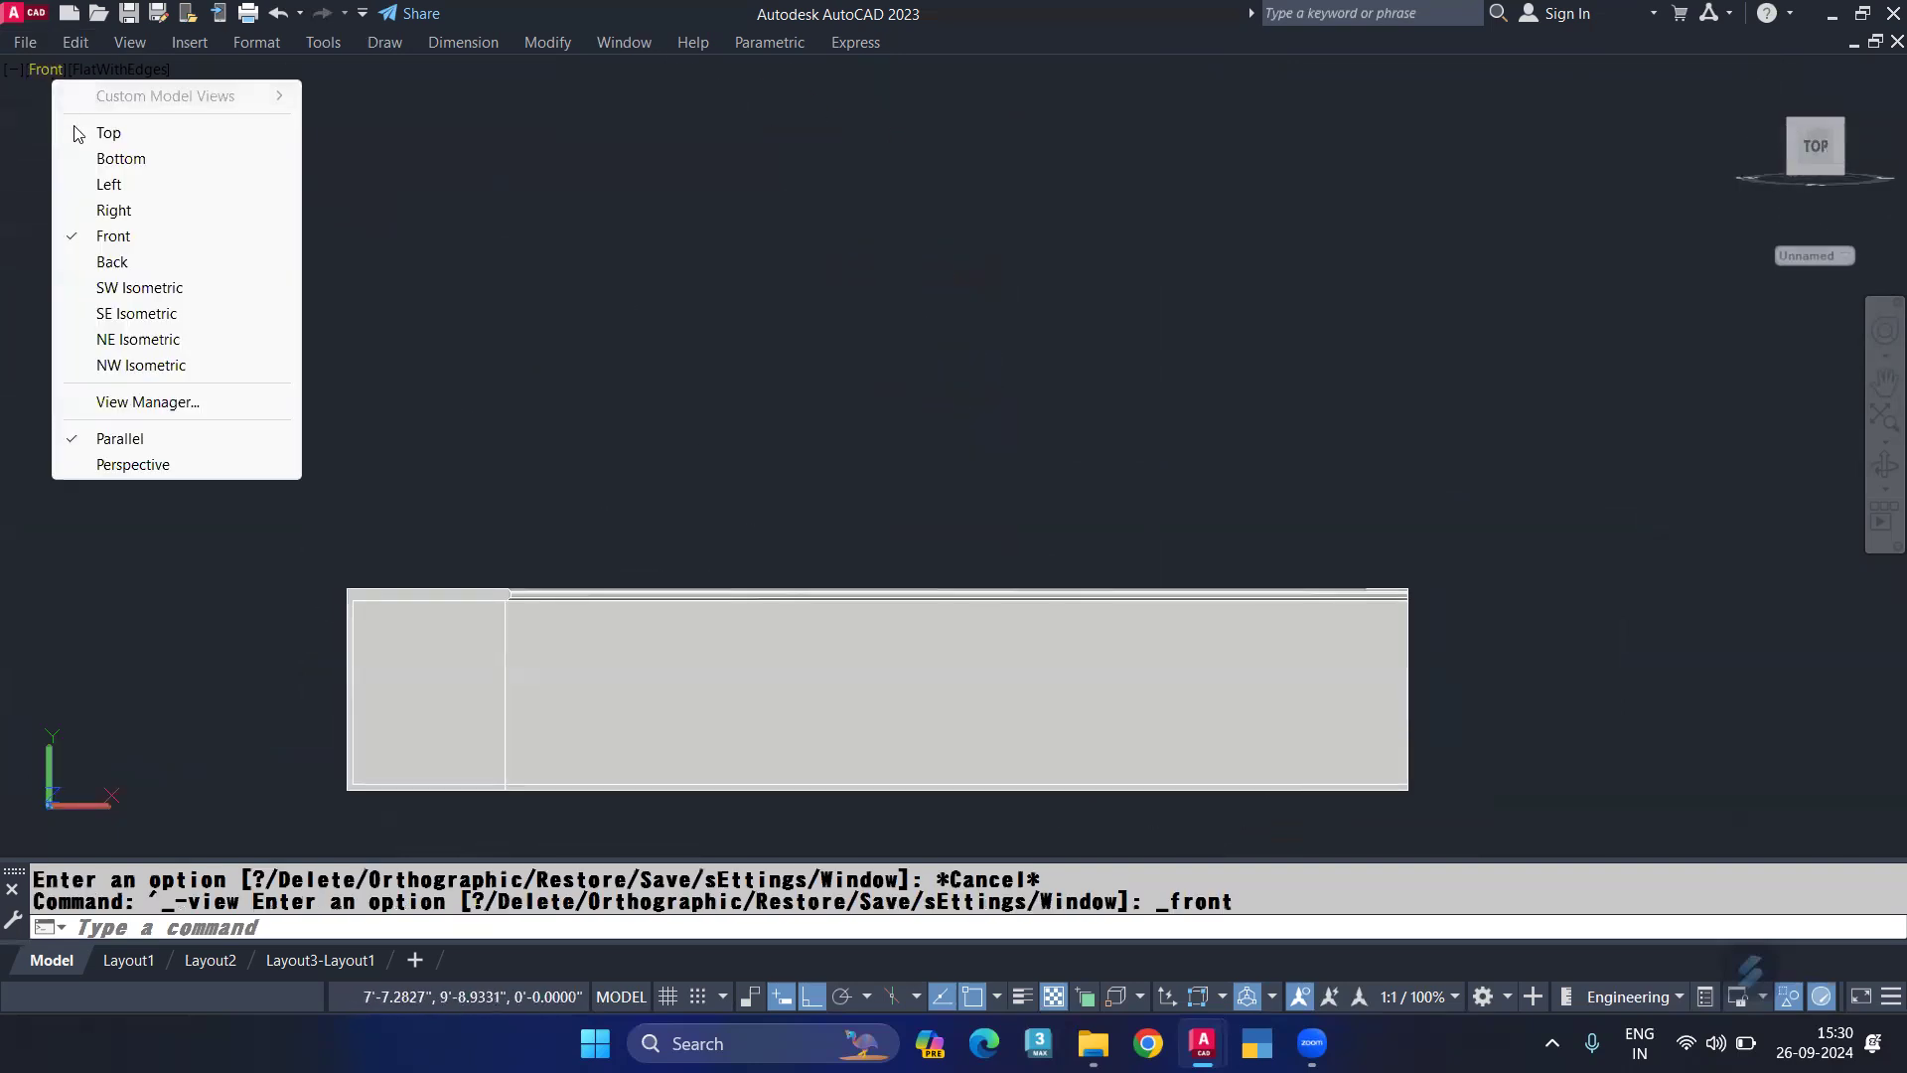
{"action": "left_click", "coordinate": [109, 184]}
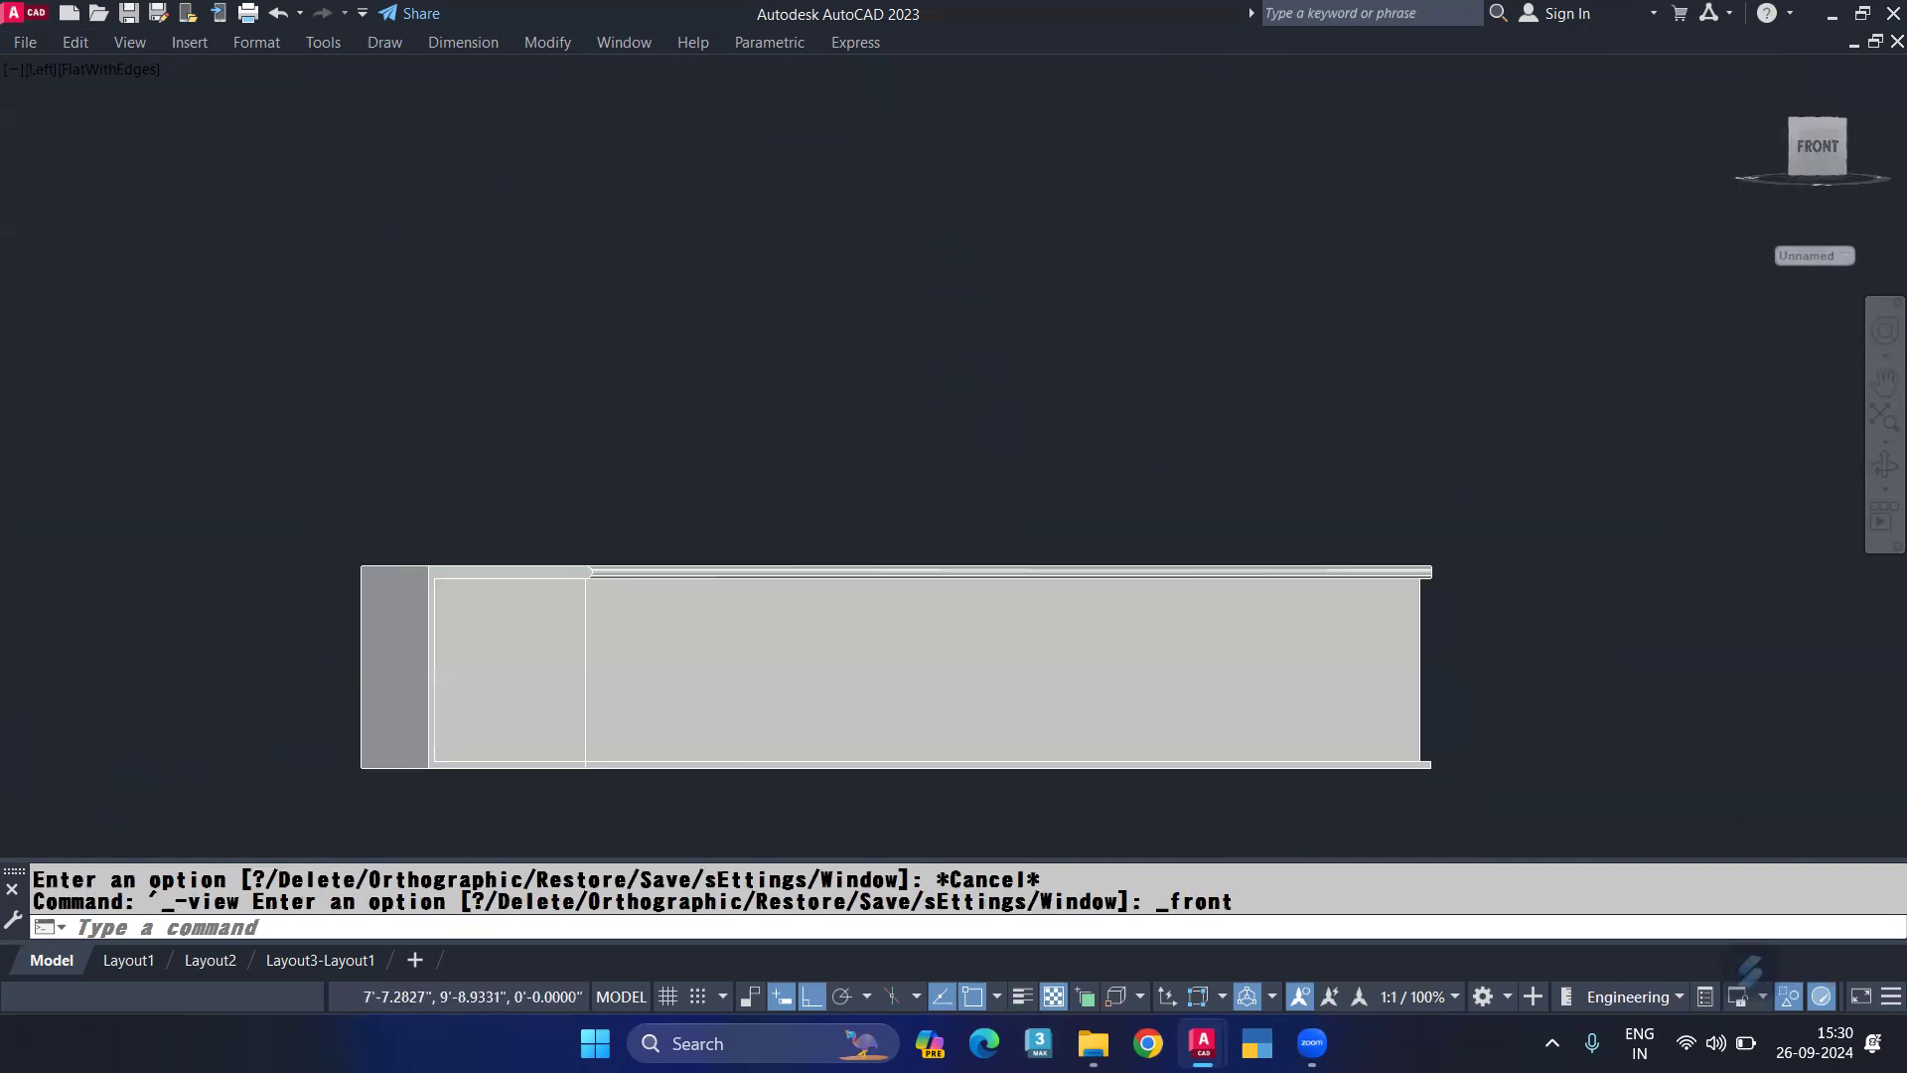
{"action": "left_click", "coordinate": [51, 69]}
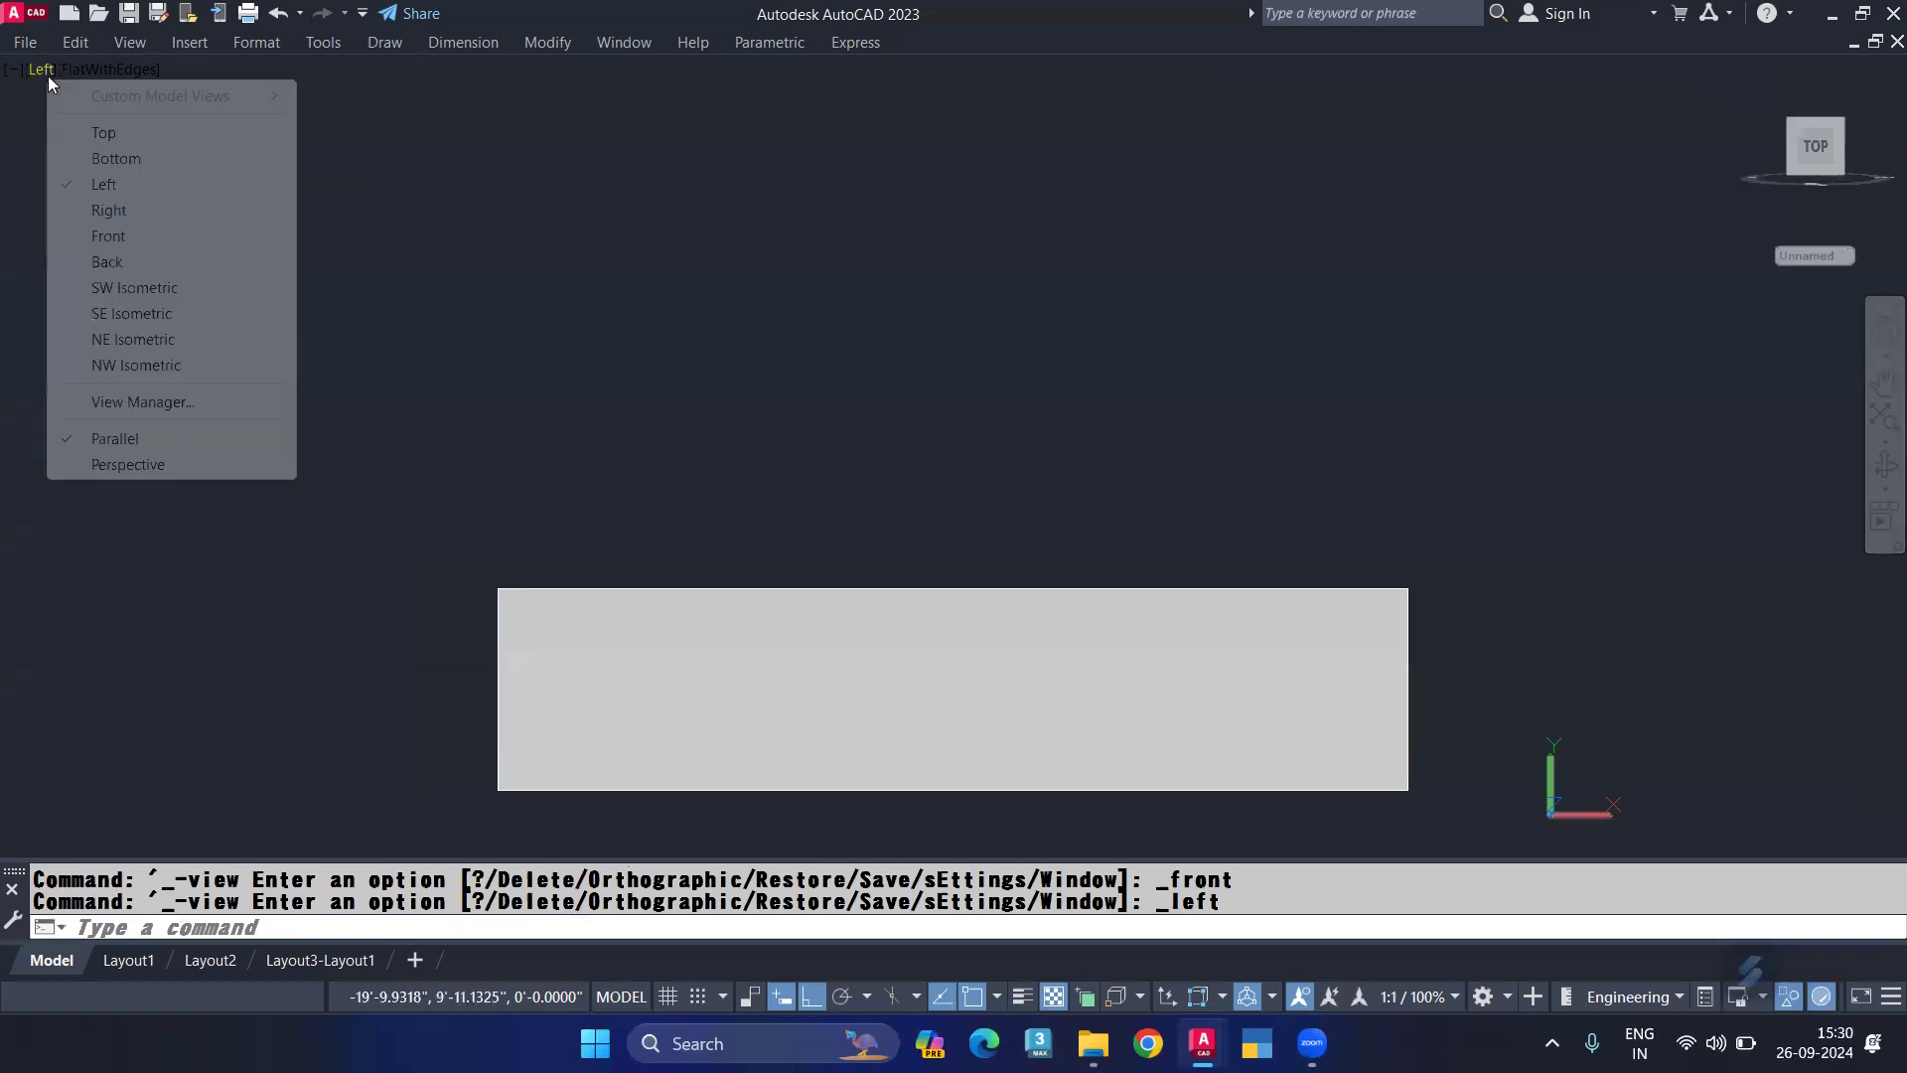
{"action": "left_click", "coordinate": [104, 206]}
{"action": "type", "text": "vs"}
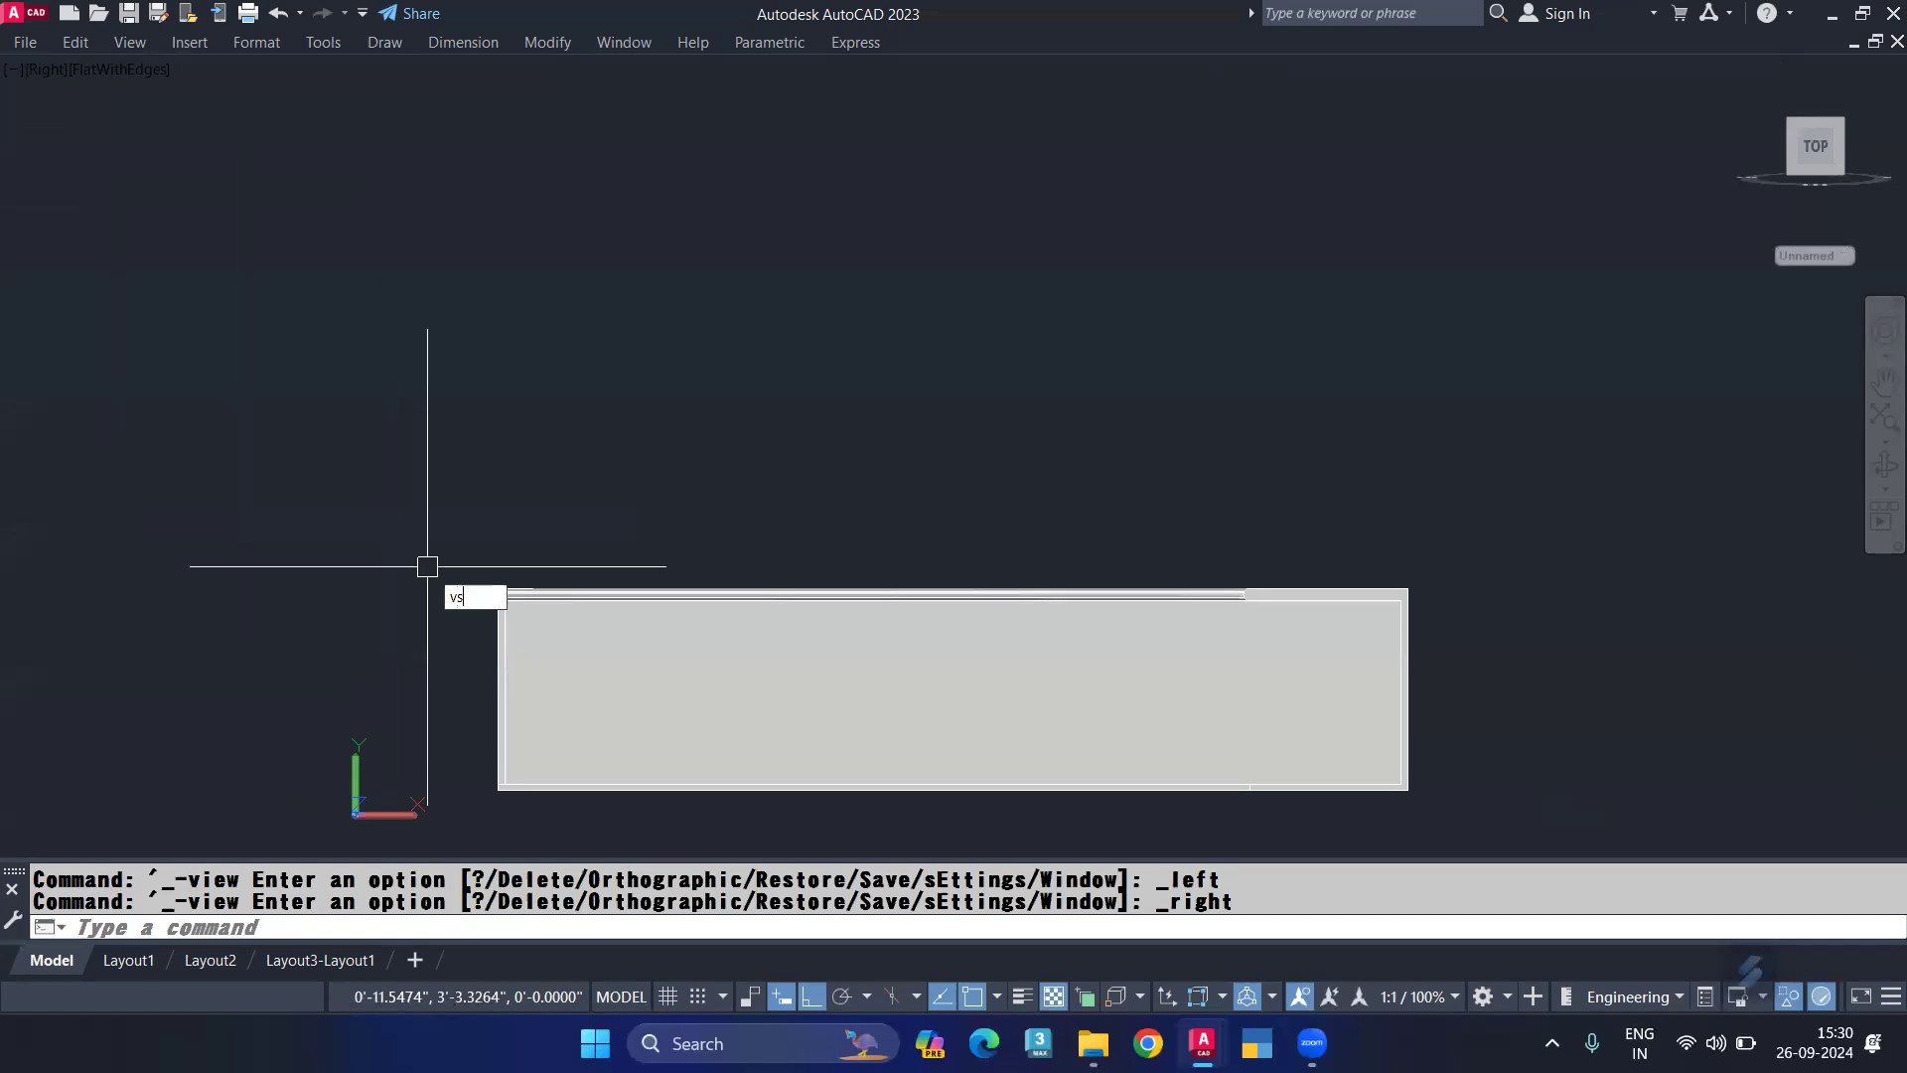
Step: Set the visual style to 2D Wireframe and frame the counter outline
{"action": "key", "text": "Return"}
{"action": "type", "text": "2"}
{"action": "key", "text": "Return"}
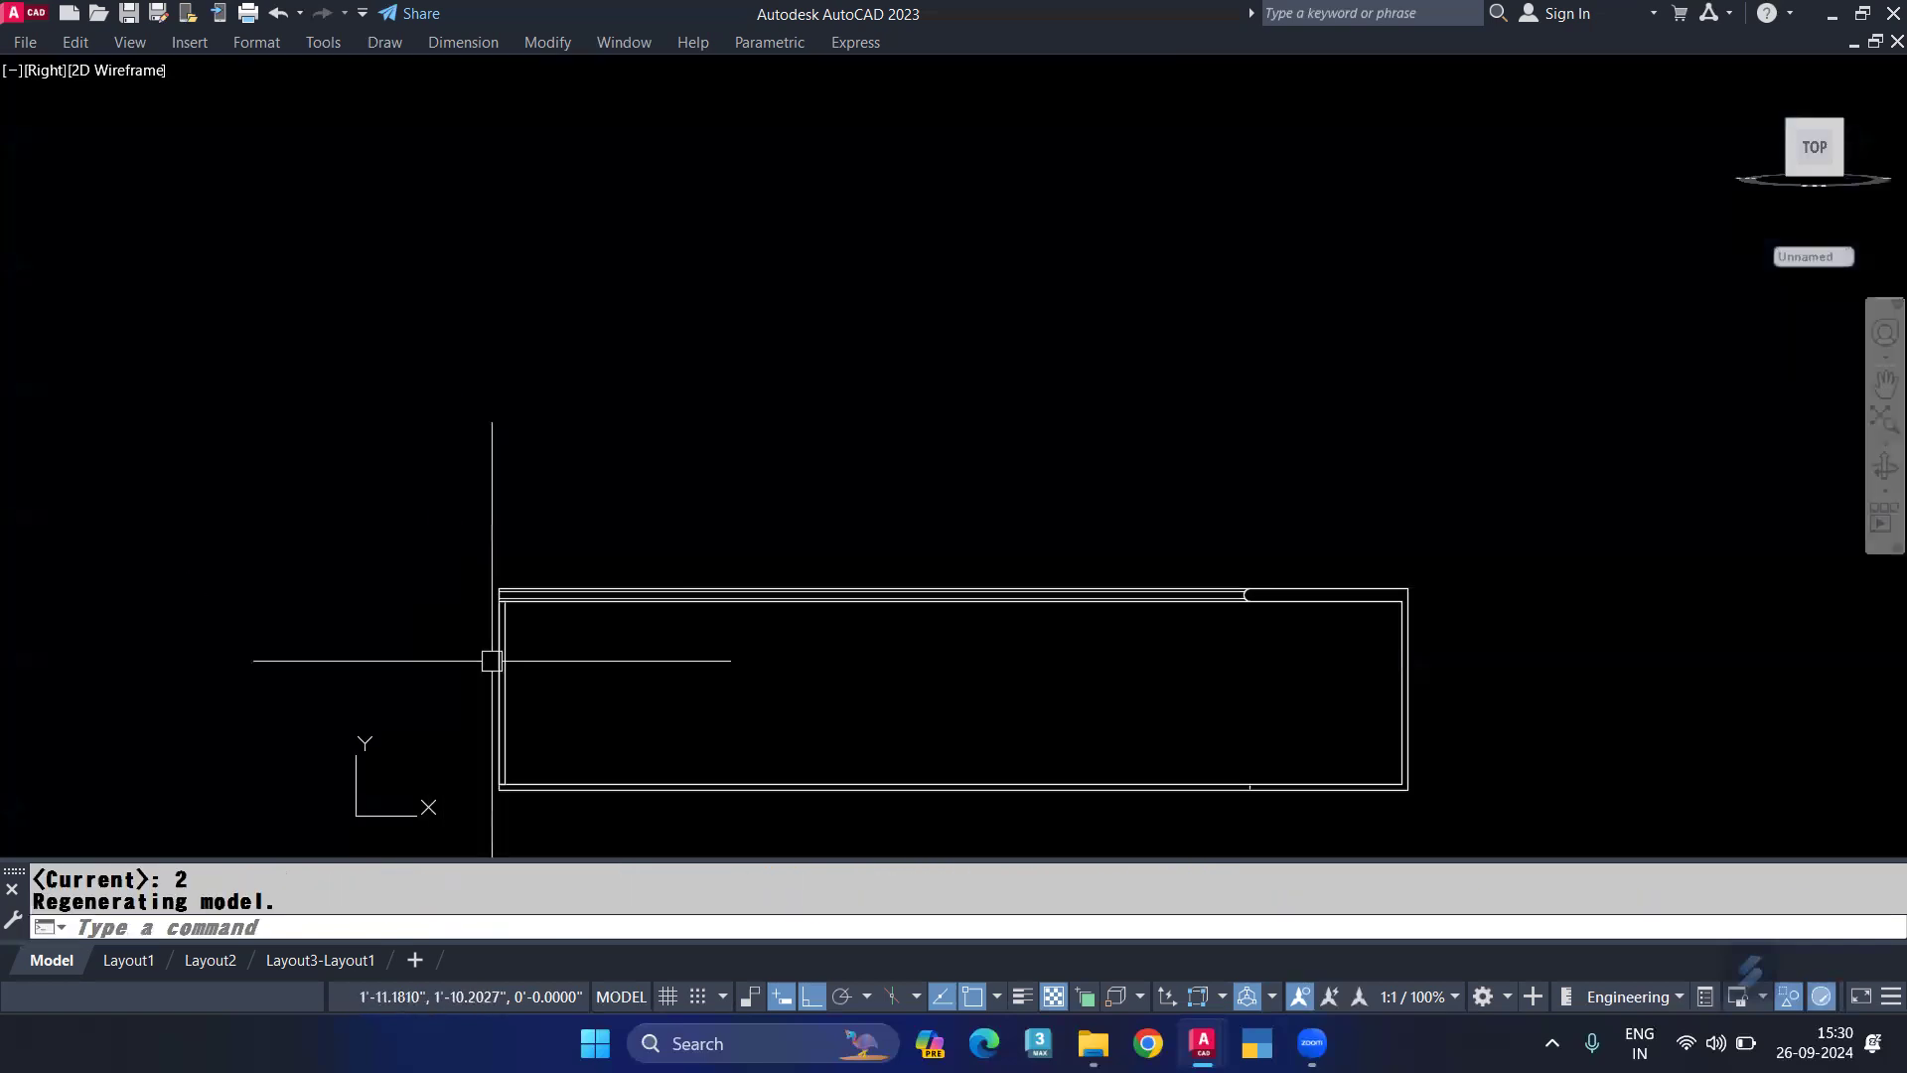
{"action": "scroll", "coordinate": [490, 661], "scroll_direction": "up", "scroll_amount": 2}
{"action": "scroll", "coordinate": [533, 669], "scroll_direction": "up", "scroll_amount": 1}
{"action": "middle_click_drag", "start_coordinate": [391, 527], "coordinate": [212, 425]}
Step: Copy the left end partition as an array of 7, fitted to the counter's far inner corner
{"action": "left_click", "coordinate": [214, 434]}
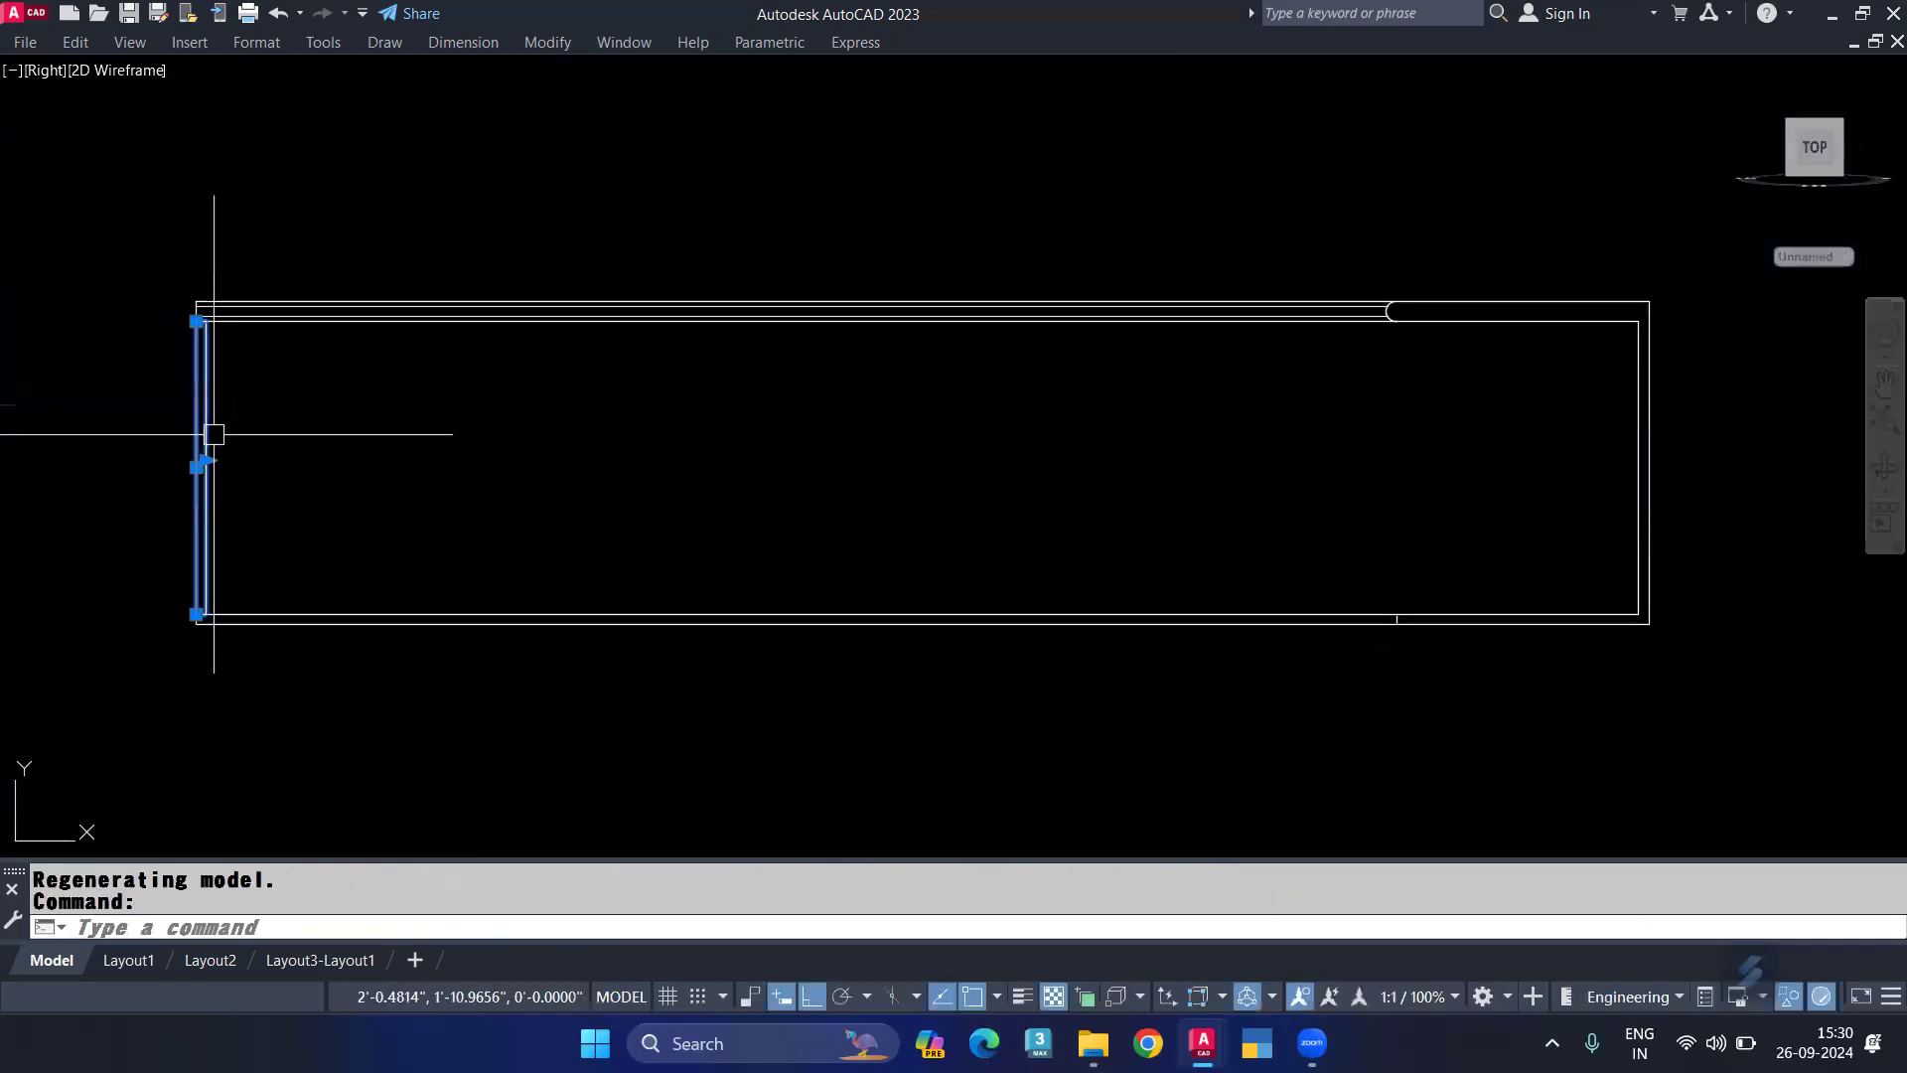
{"action": "type", "text": "co"}
{"action": "key", "text": "Return"}
{"action": "scroll", "coordinate": [203, 596], "scroll_direction": "up", "scroll_amount": 5}
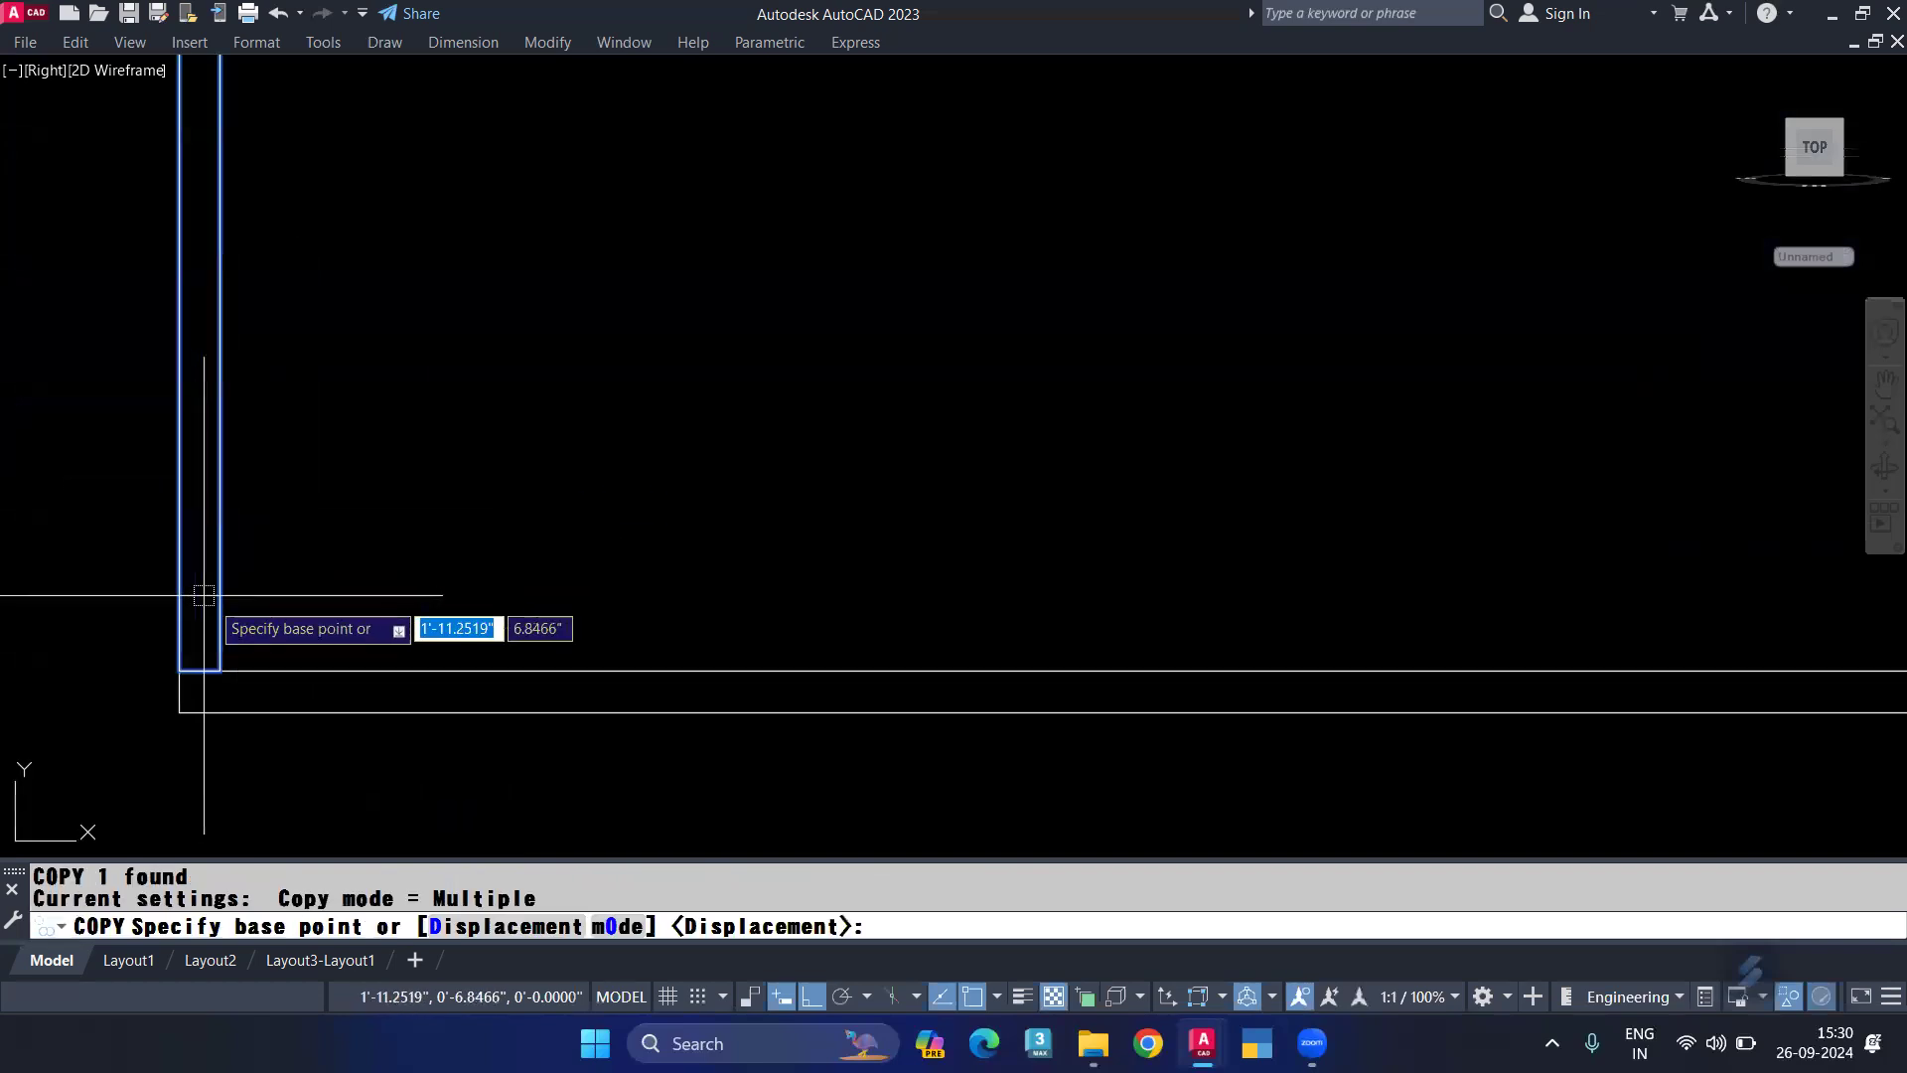
{"action": "left_click", "coordinate": [210, 672]}
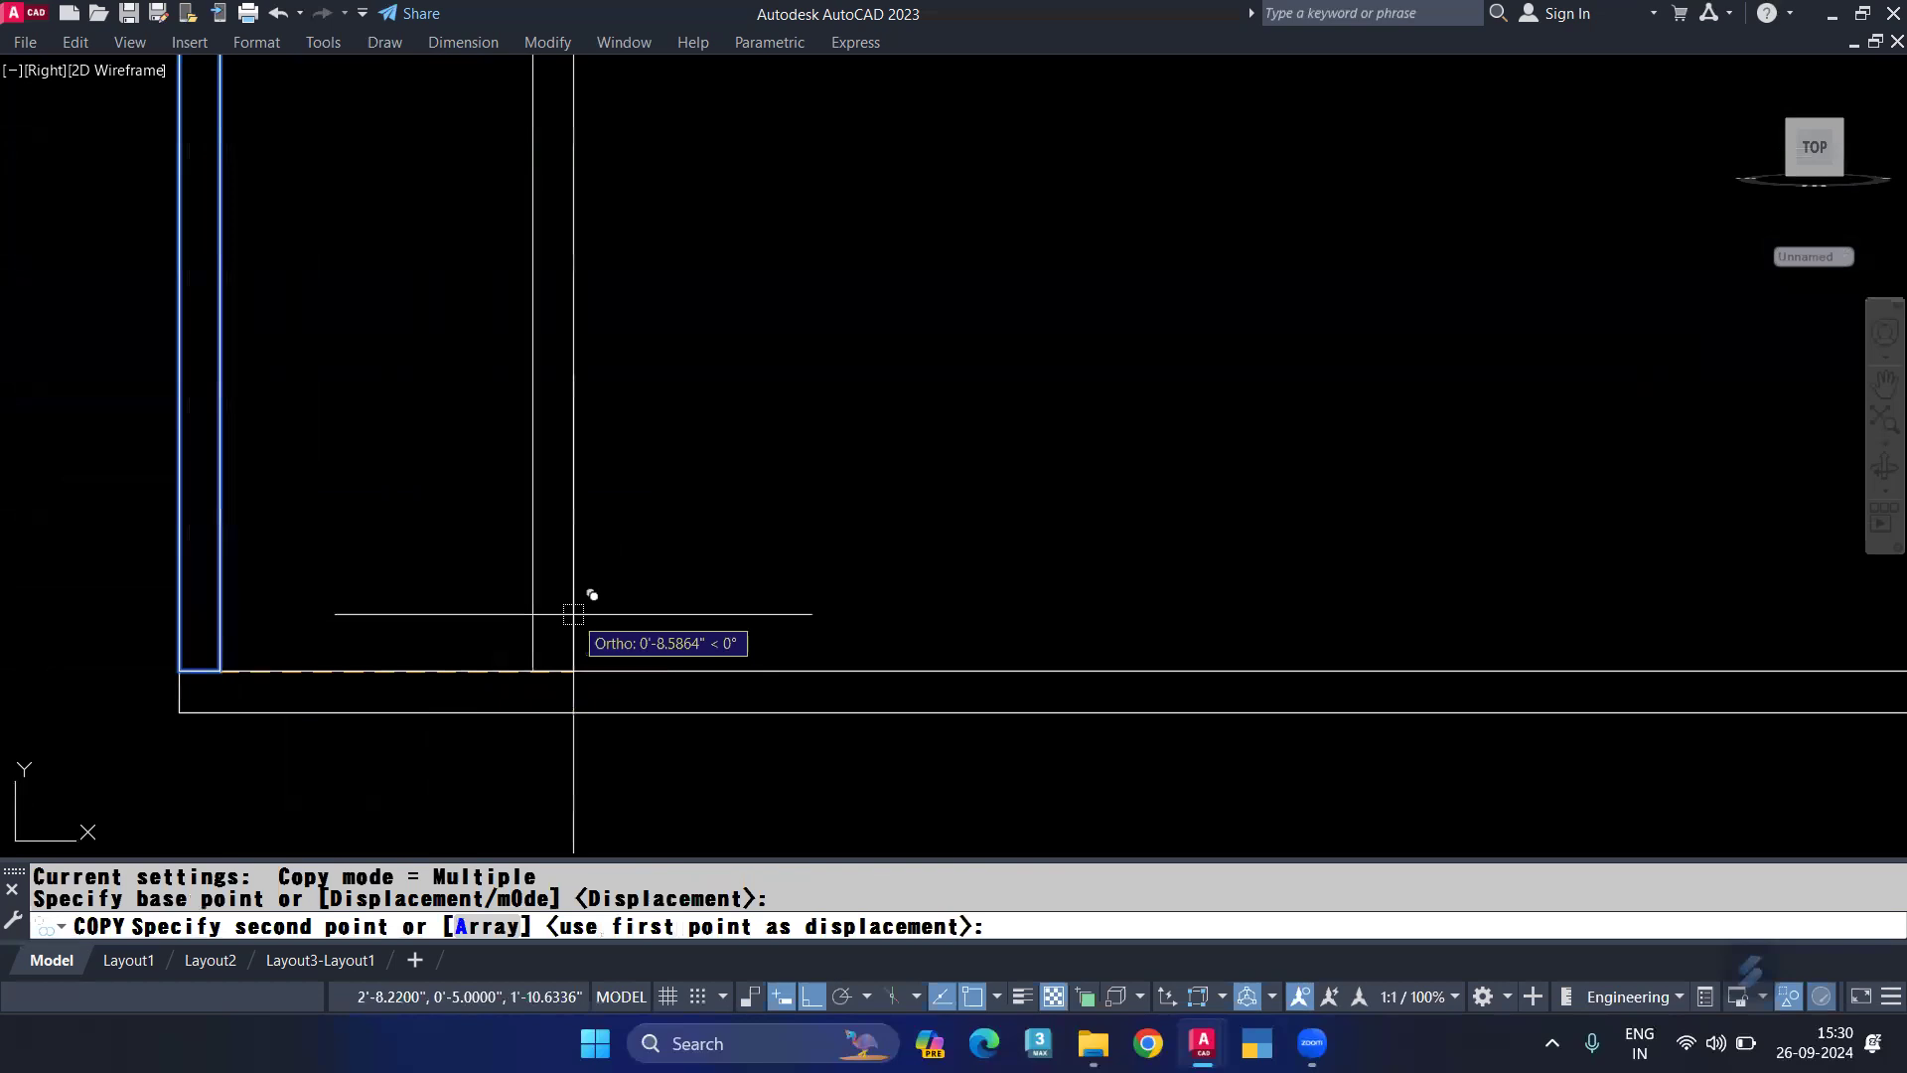
{"action": "type", "text": "a"}
{"action": "key", "text": "Return"}
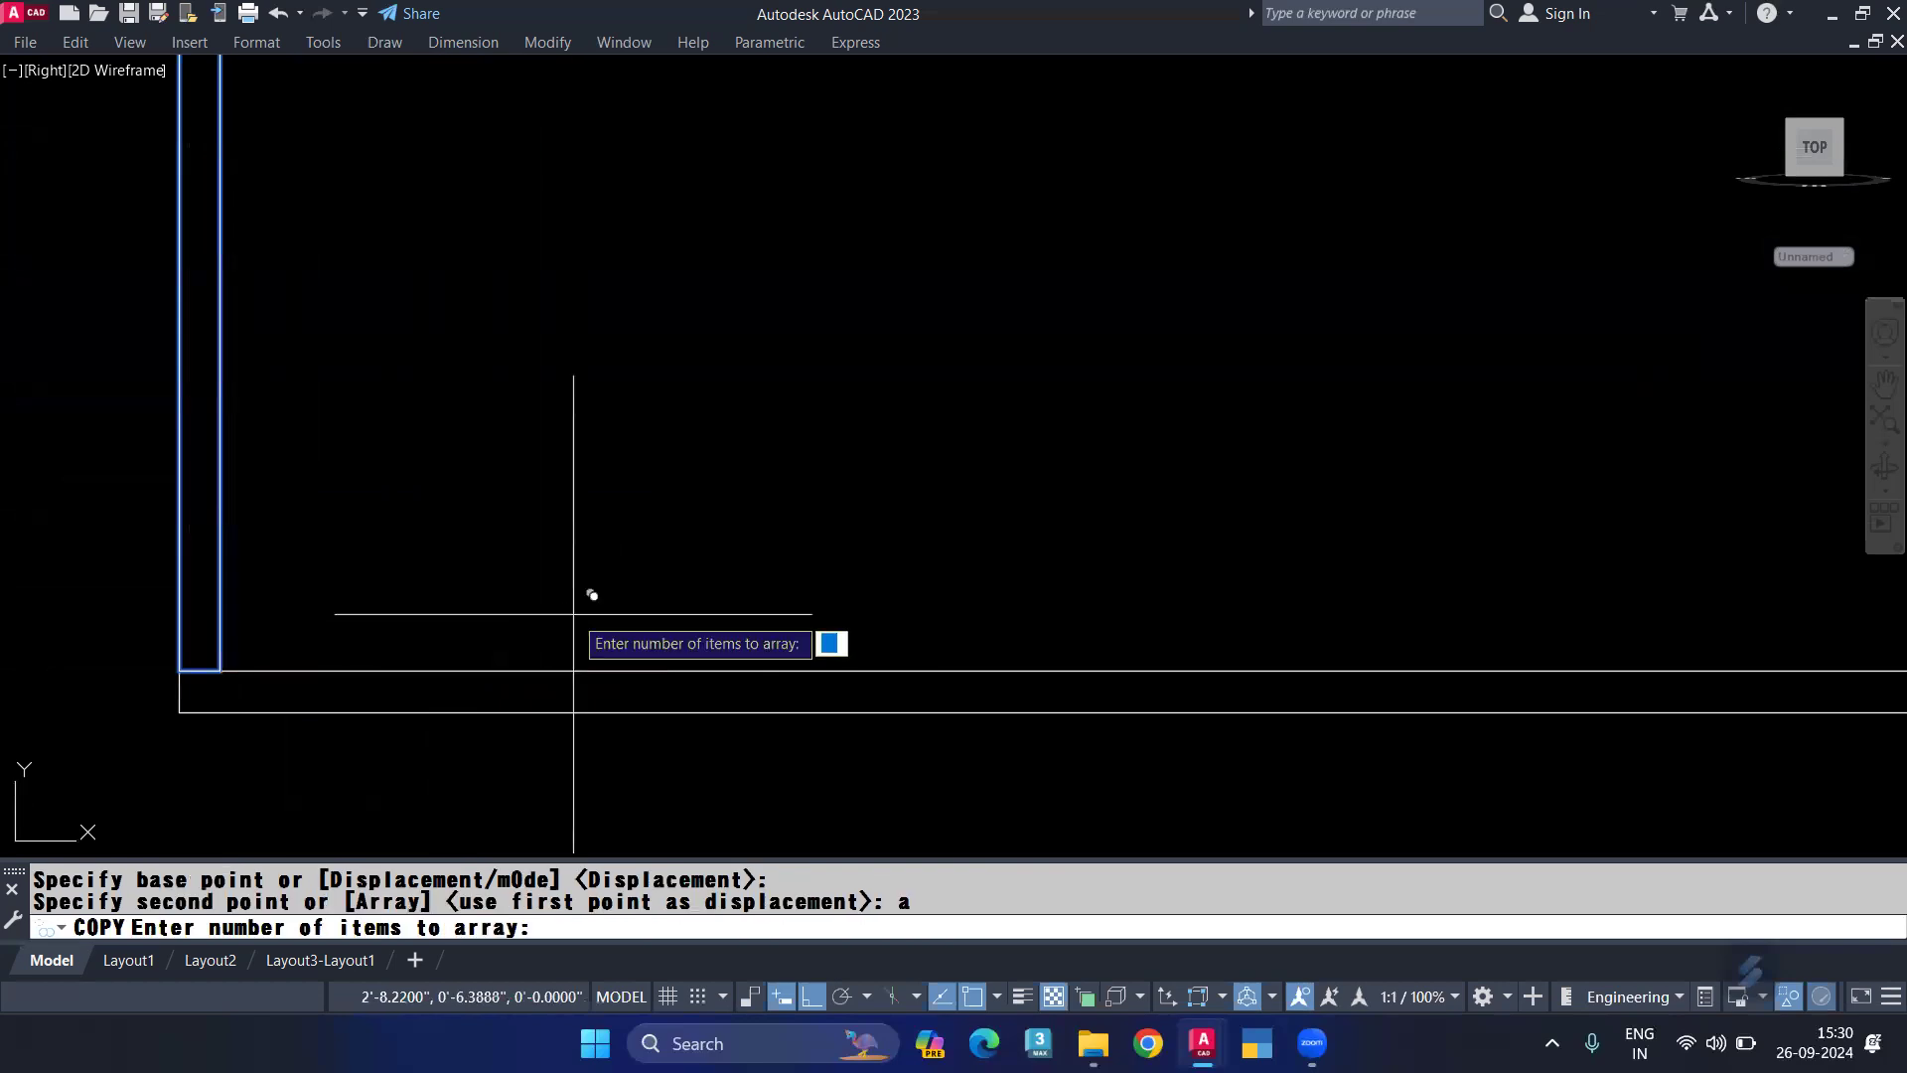
{"action": "type", "text": "7"}
{"action": "key", "text": "Return"}
{"action": "scroll", "coordinate": [596, 595], "scroll_direction": "down", "scroll_amount": 4}
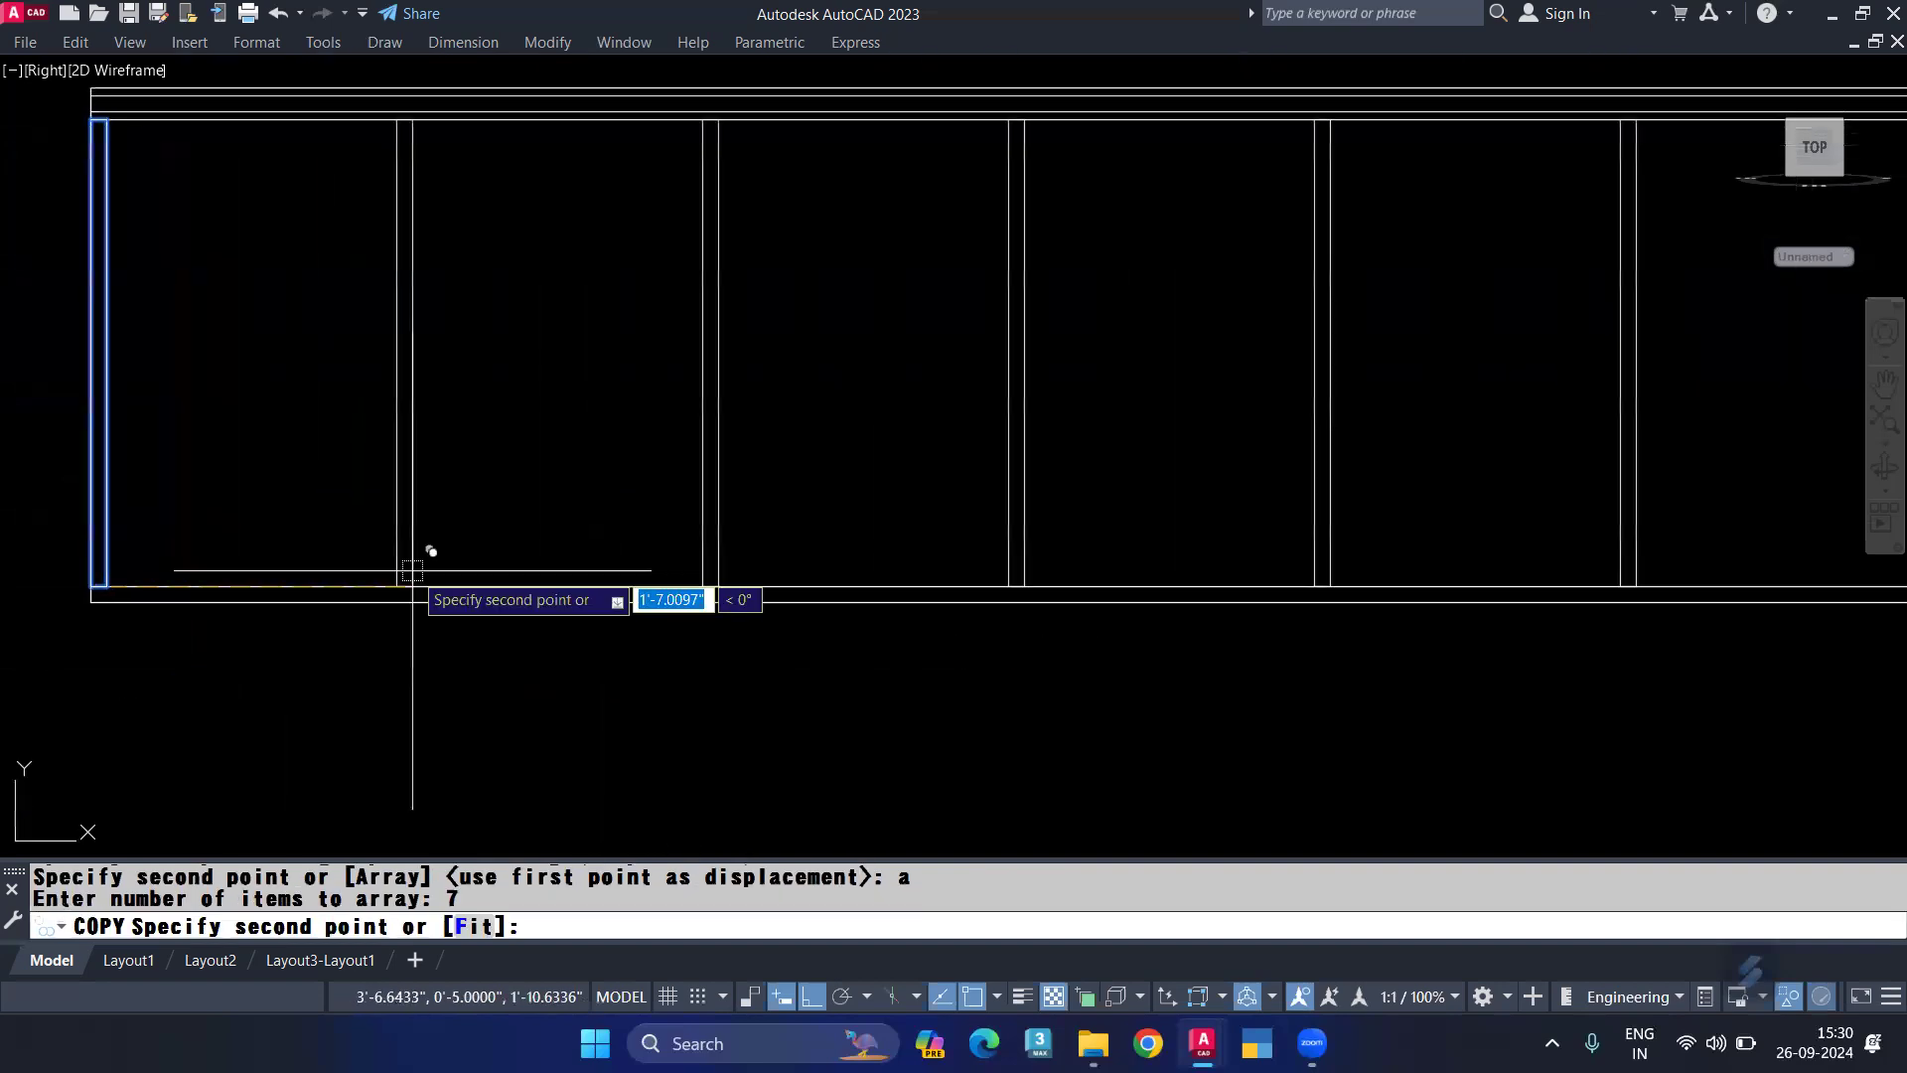
{"action": "type", "text": "F"}
{"action": "key", "text": "Return"}
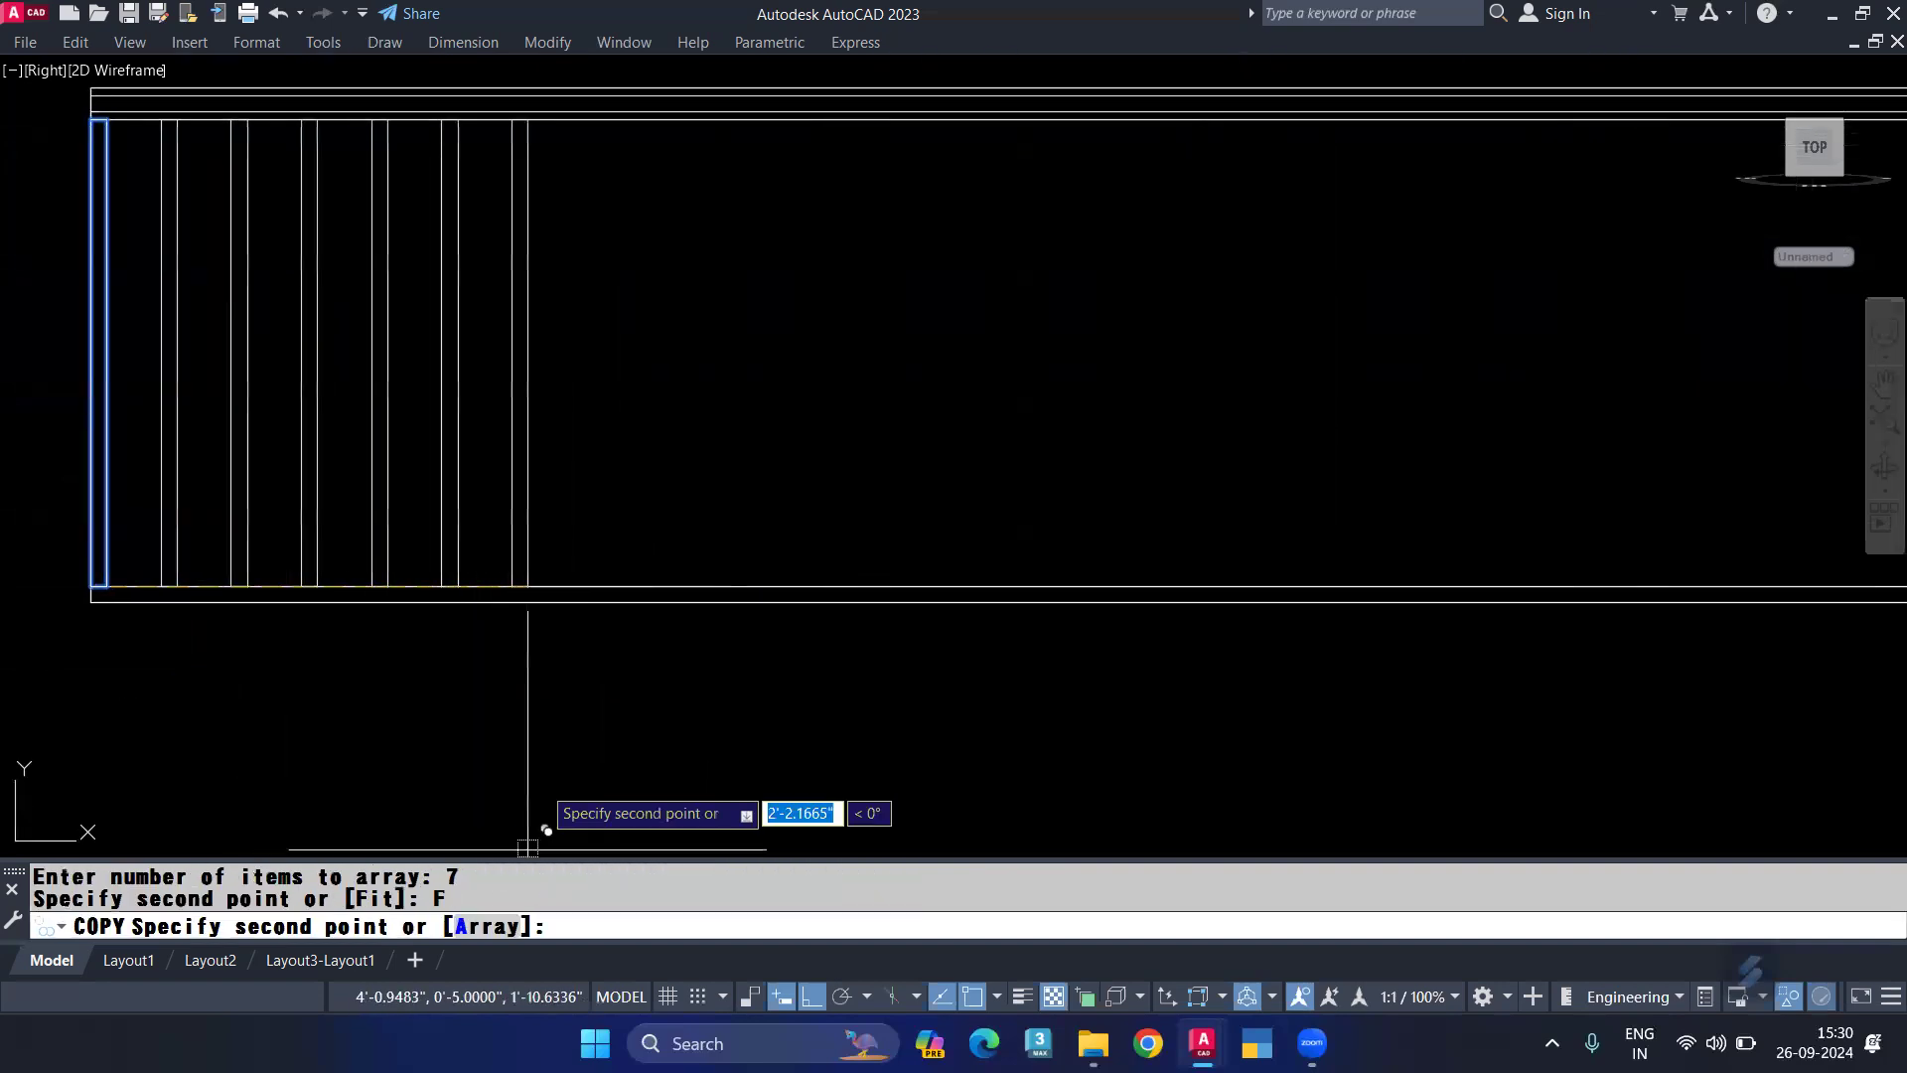
{"action": "scroll", "coordinate": [528, 849], "scroll_direction": "down", "scroll_amount": 2}
{"action": "middle_click_drag", "start_coordinate": [843, 519], "coordinate": [467, 480]}
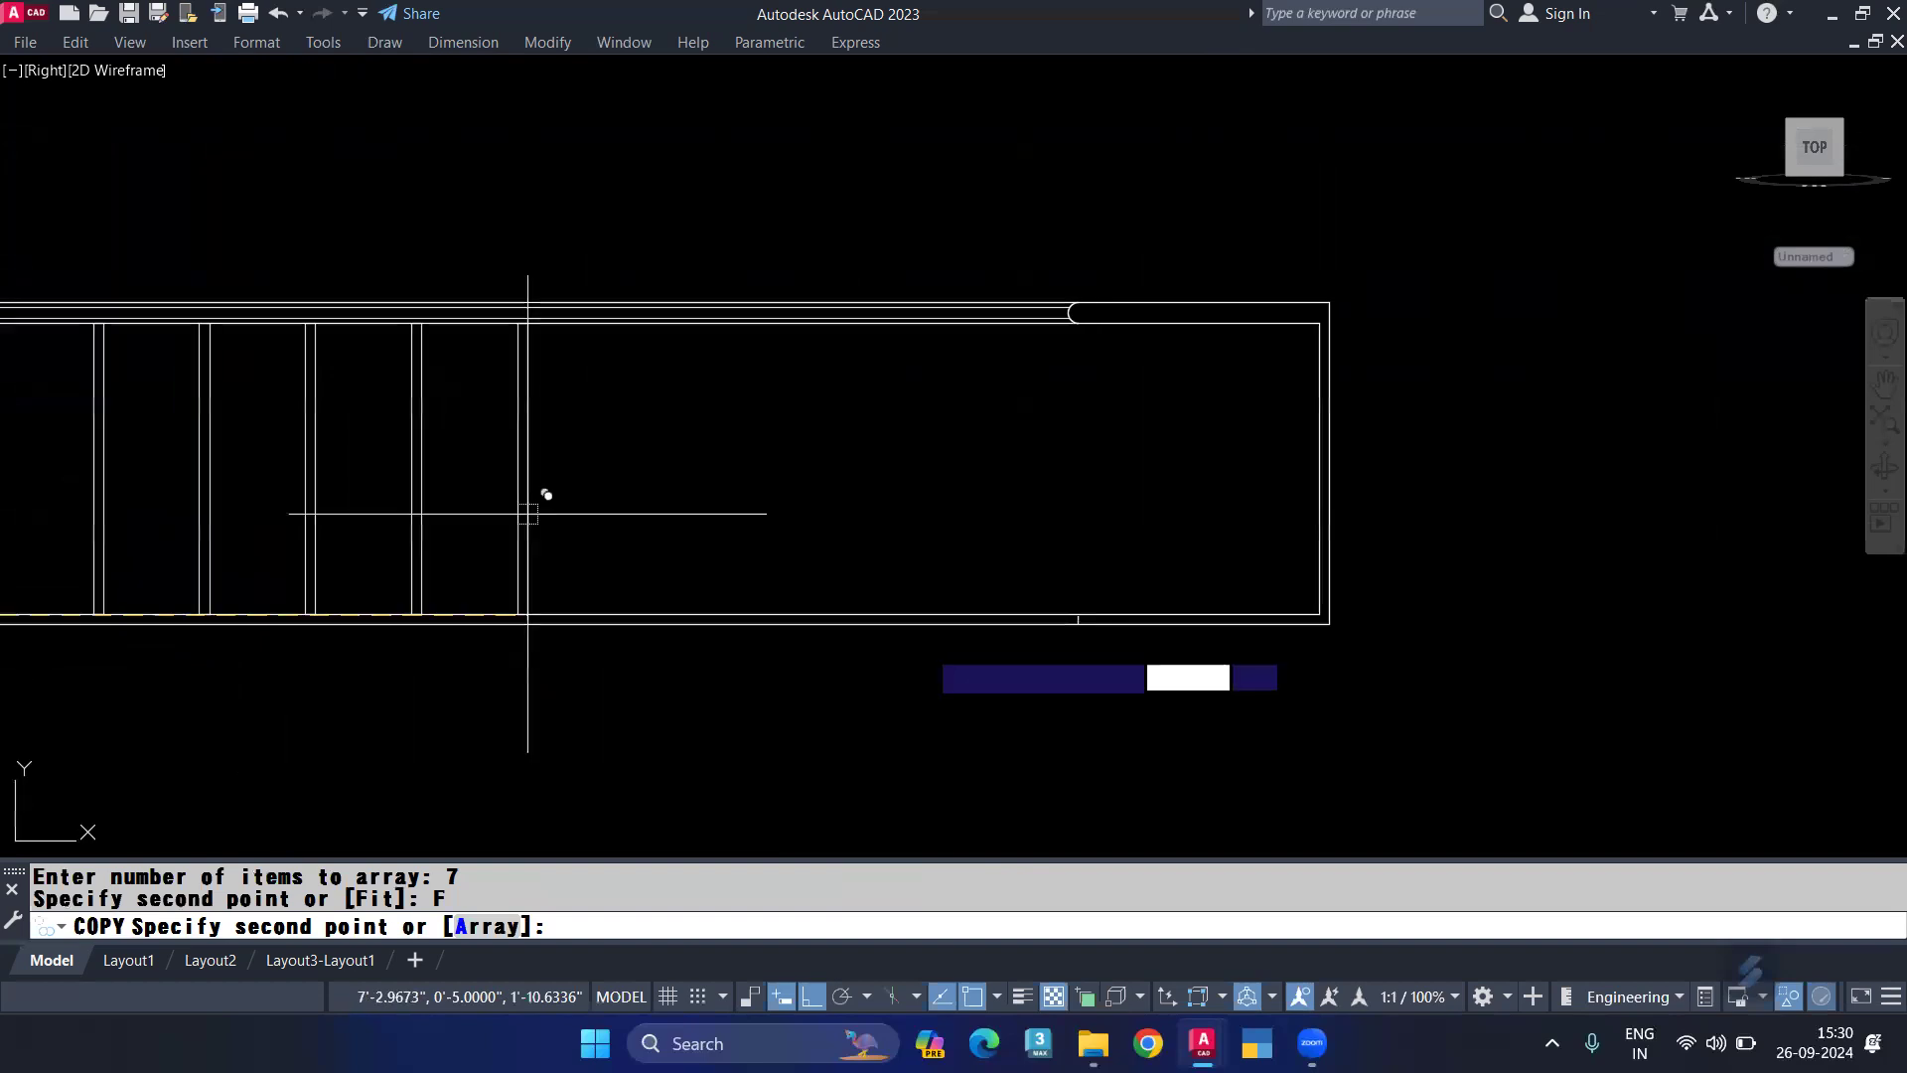
{"action": "scroll", "coordinate": [1099, 596], "scroll_direction": "up", "scroll_amount": 5}
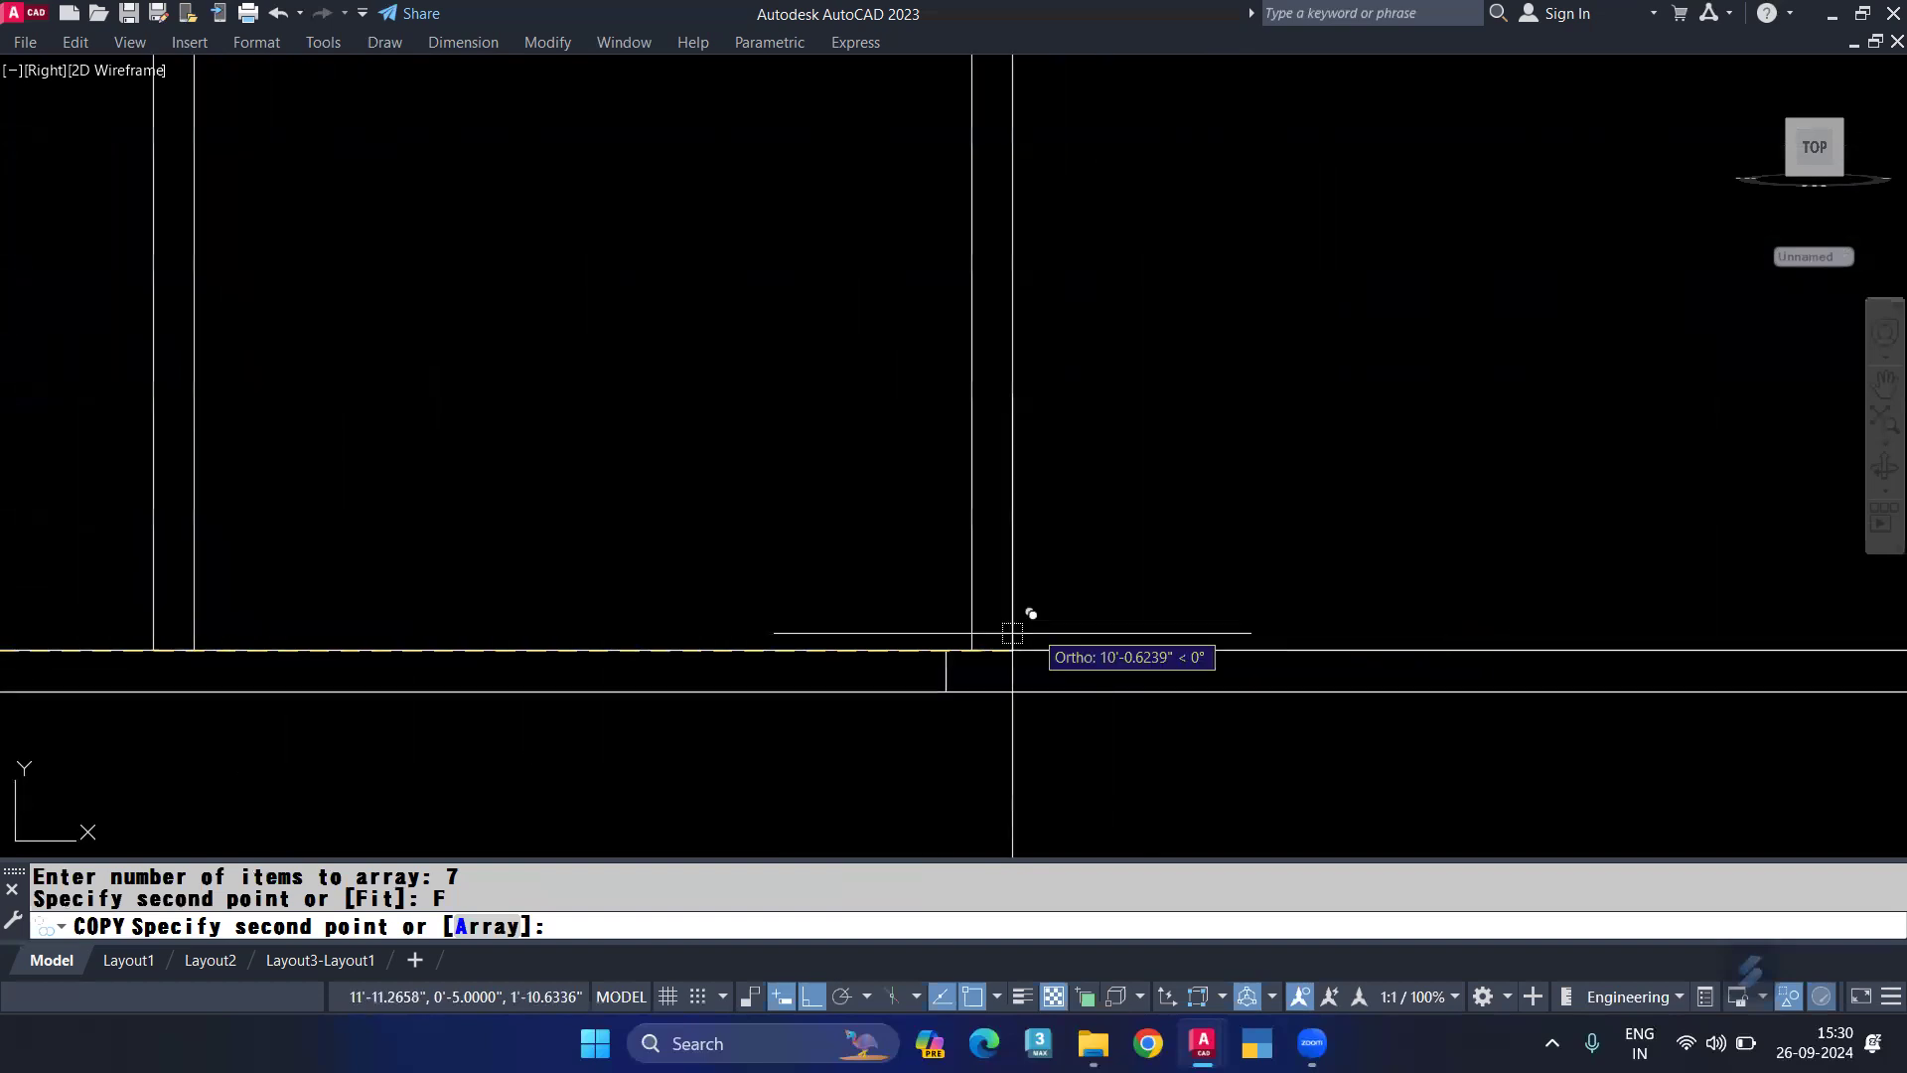
{"action": "left_click", "coordinate": [946, 650]}
{"action": "scroll", "coordinate": [835, 460], "scroll_direction": "down", "scroll_amount": 3}
{"action": "key", "text": "Return"}
{"action": "mouse_move", "coordinate": [587, 483]}
{"action": "middle_mouse_down"}
{"action": "mouse_move", "coordinate": [793, 494]}
{"action": "mouse_move", "coordinate": [800, 511]}
{"action": "middle_mouse_up"}
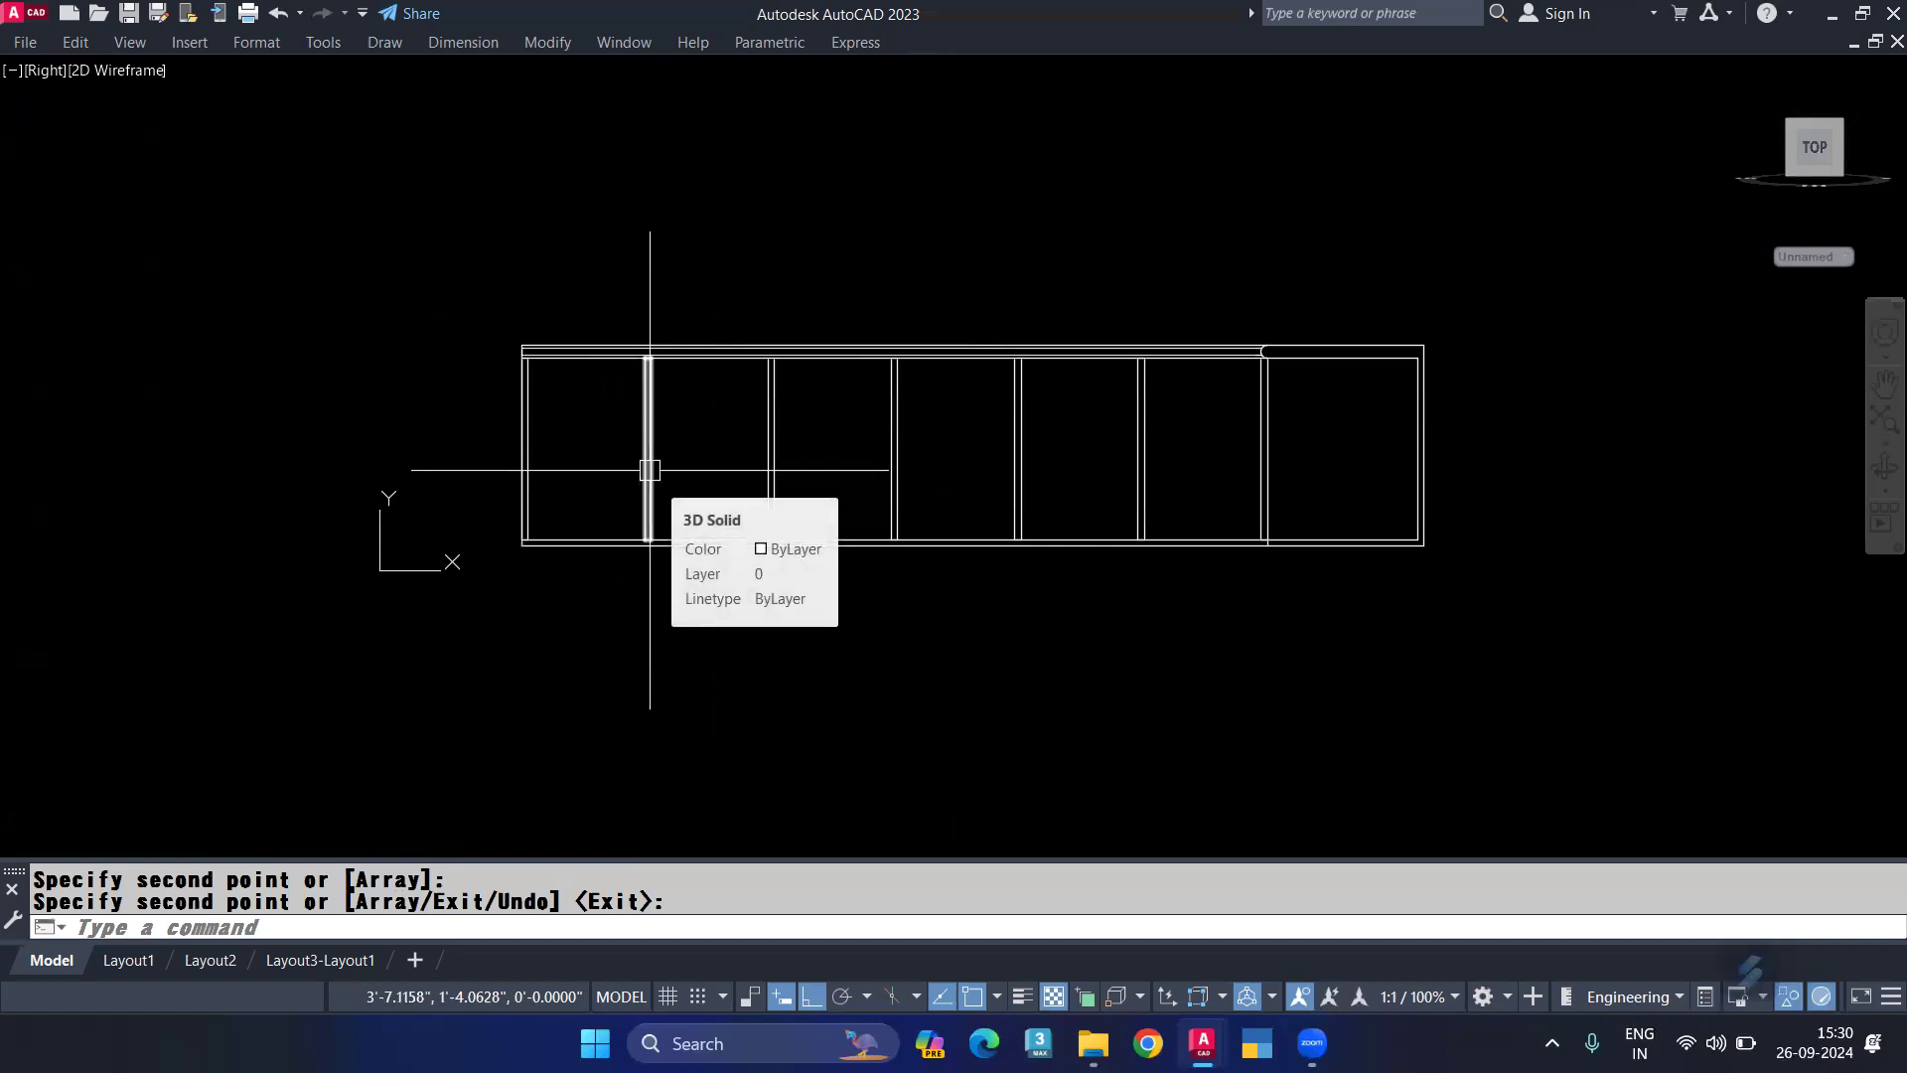
Step: Switch to the southwest isometric view with -VIEW sw
{"action": "type", "text": "-v"}
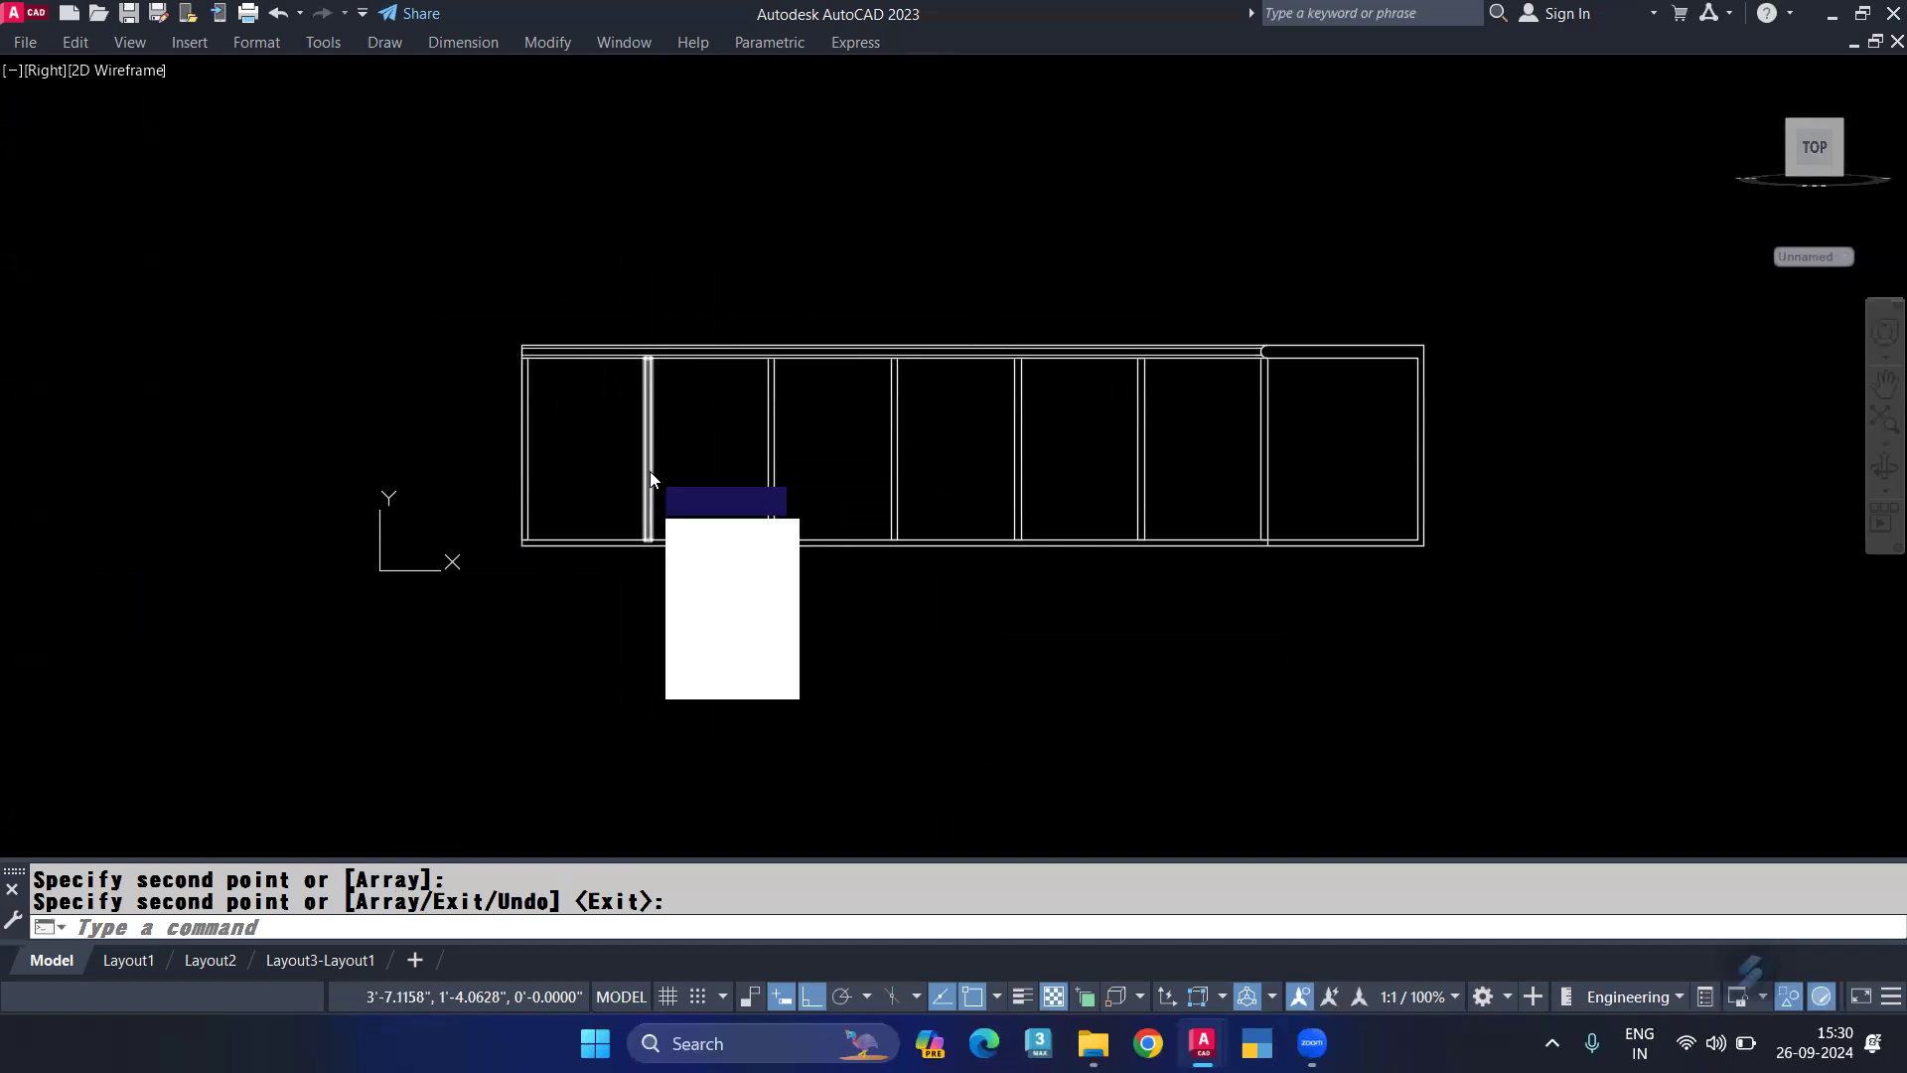
{"action": "key", "text": "Return"}
{"action": "type", "text": "sw"}
{"action": "key", "text": "Return"}
Step: Return to shaded display and orbit and zoom in close on the partitioned counter
{"action": "type", "text": "sg"}
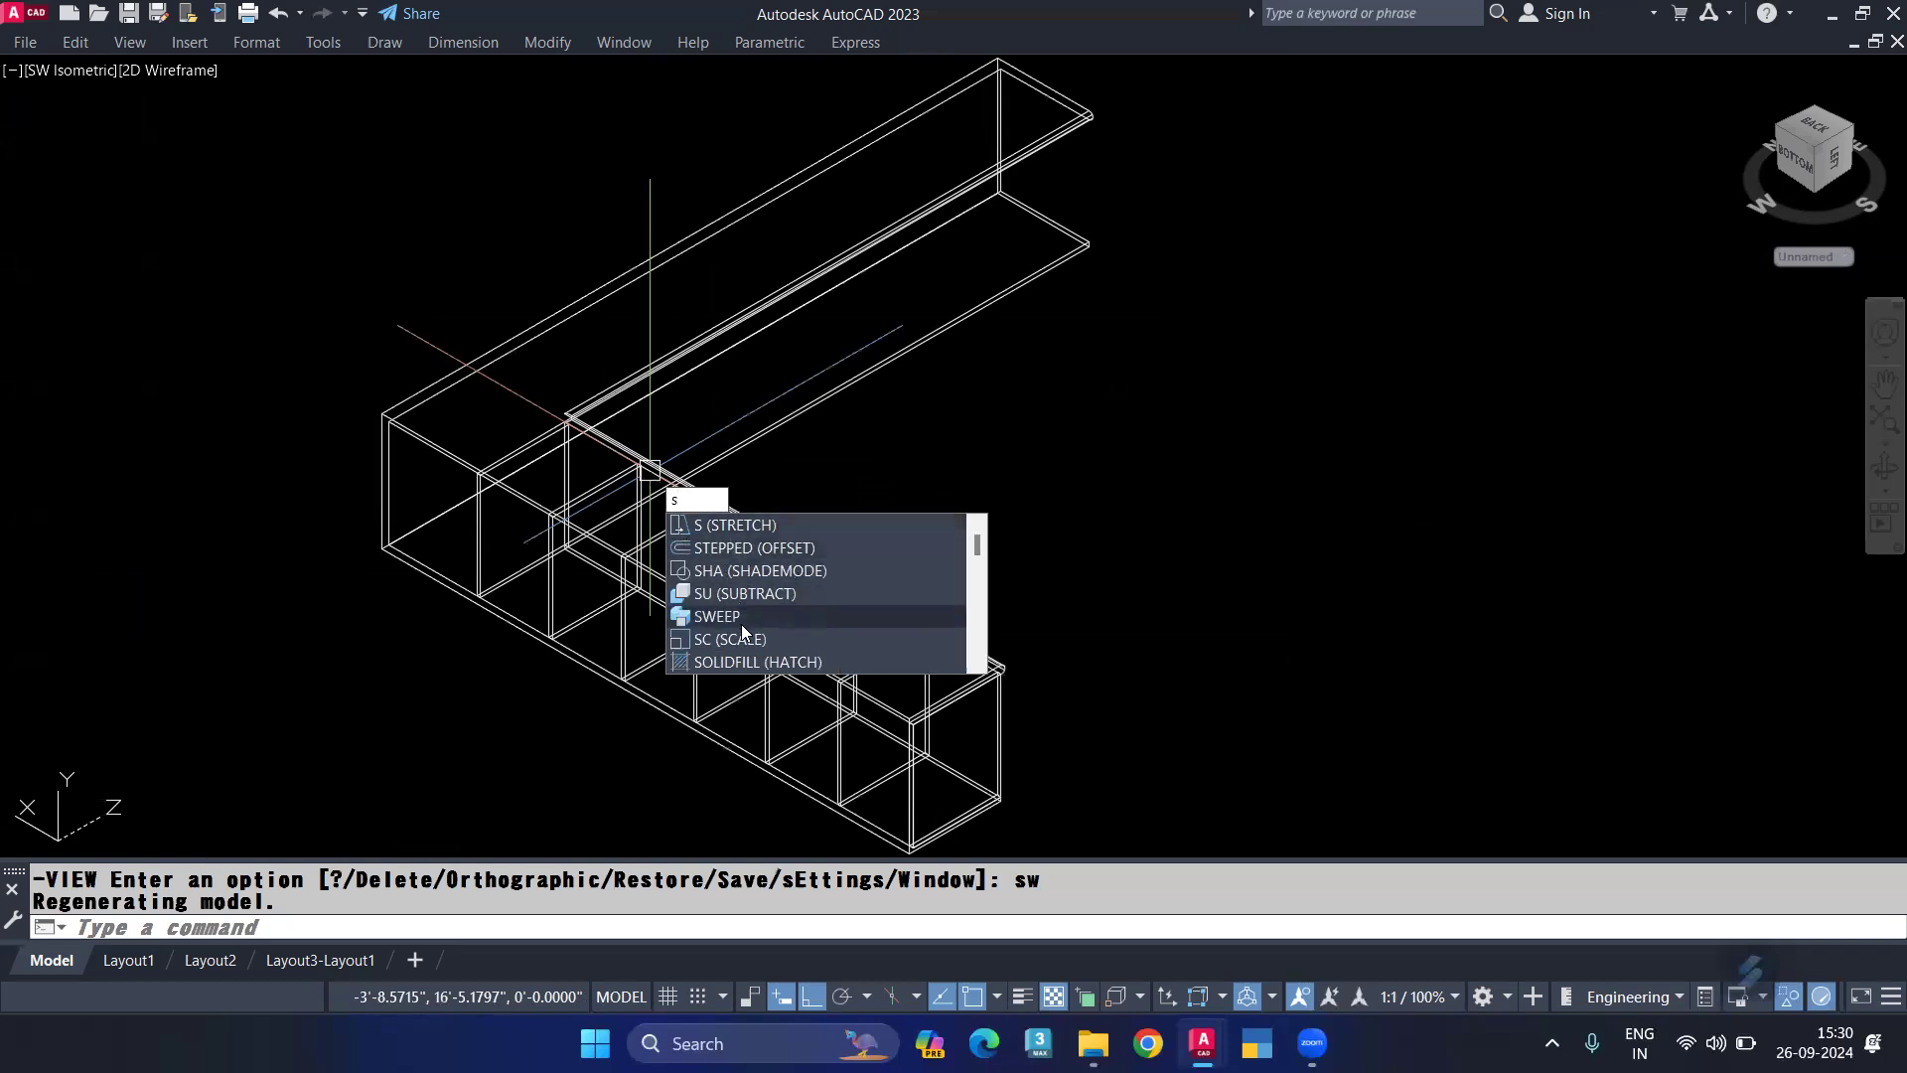
{"action": "type", "text": "h"}
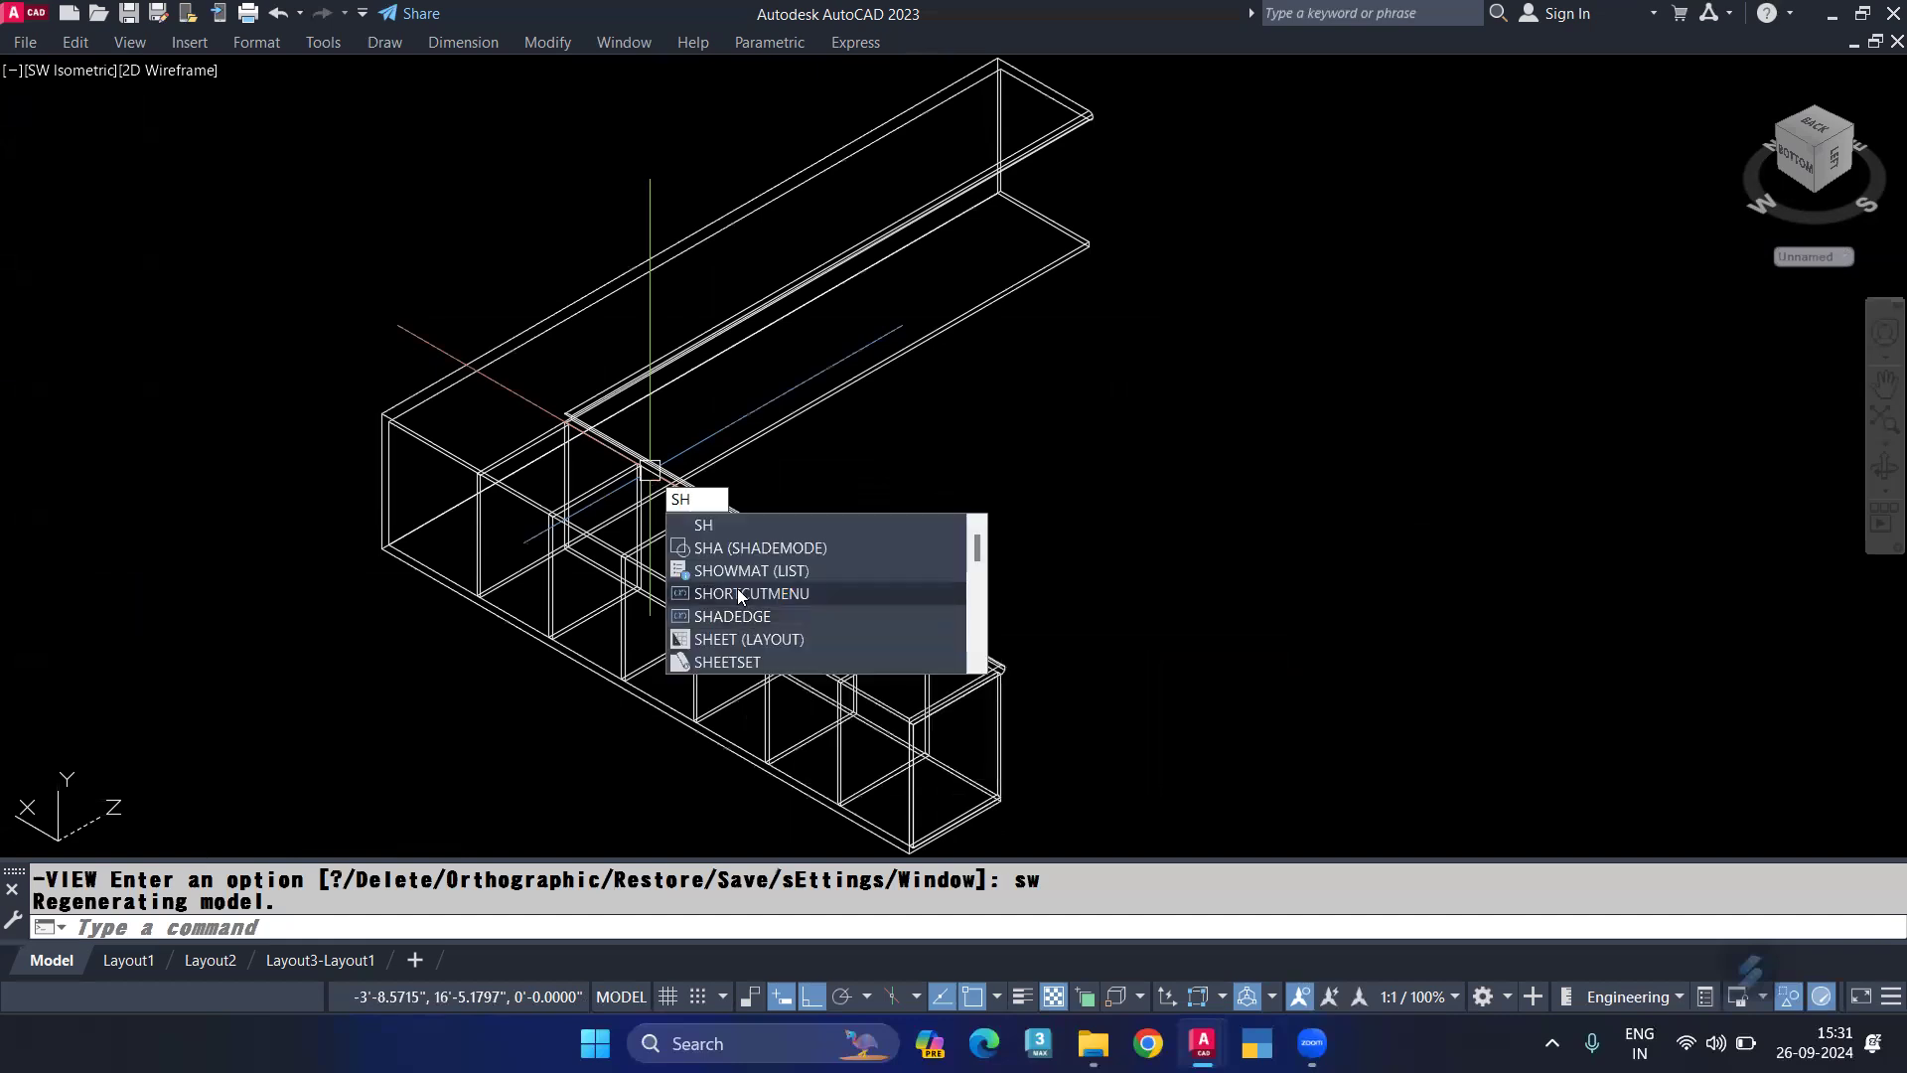
{"action": "type", "text": "a"}
{"action": "left_click", "coordinate": [737, 570]}
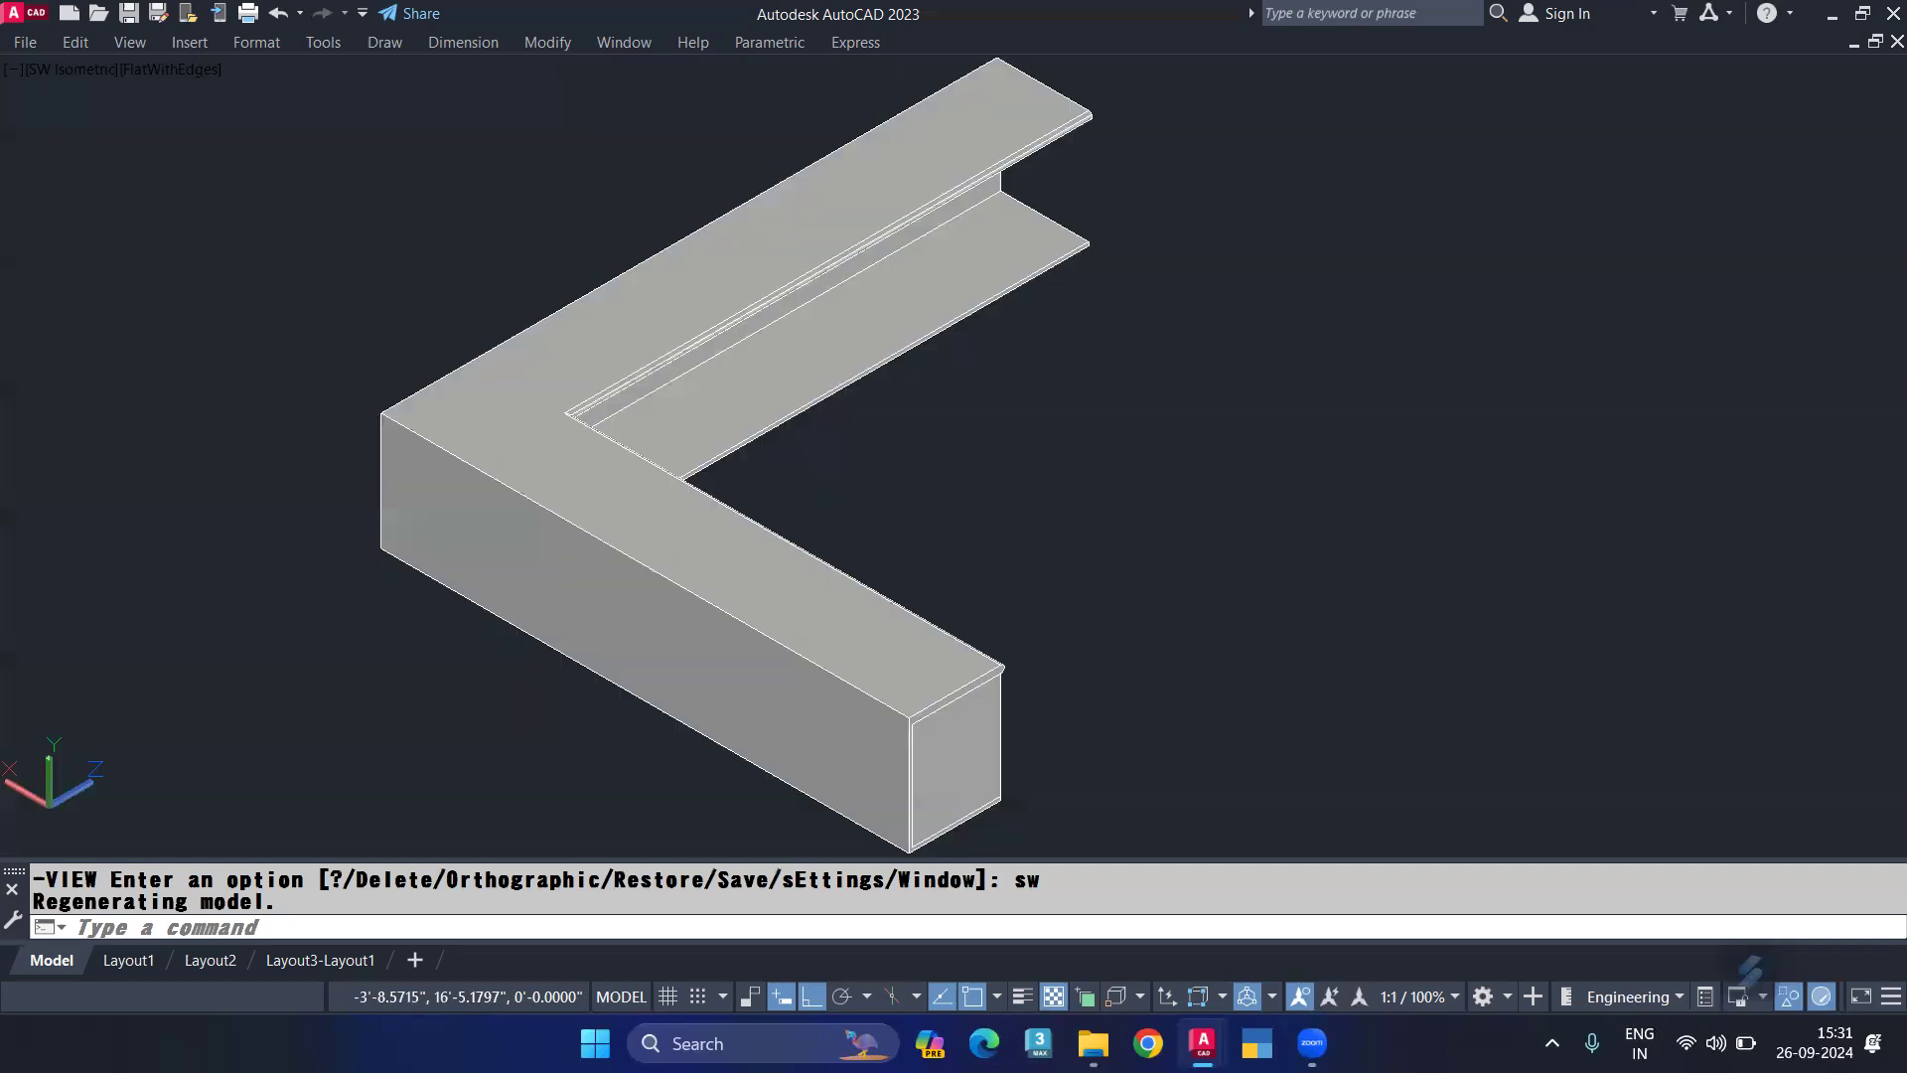
{"action": "mouse_move", "coordinate": [788, 596]}
{"action": "middle_mouse_down", "text": "shift"}
{"action": "mouse_move", "coordinate": [477, 510]}
{"action": "mouse_move", "coordinate": [426, 532]}
{"action": "middle_mouse_up", "text": "shift"}
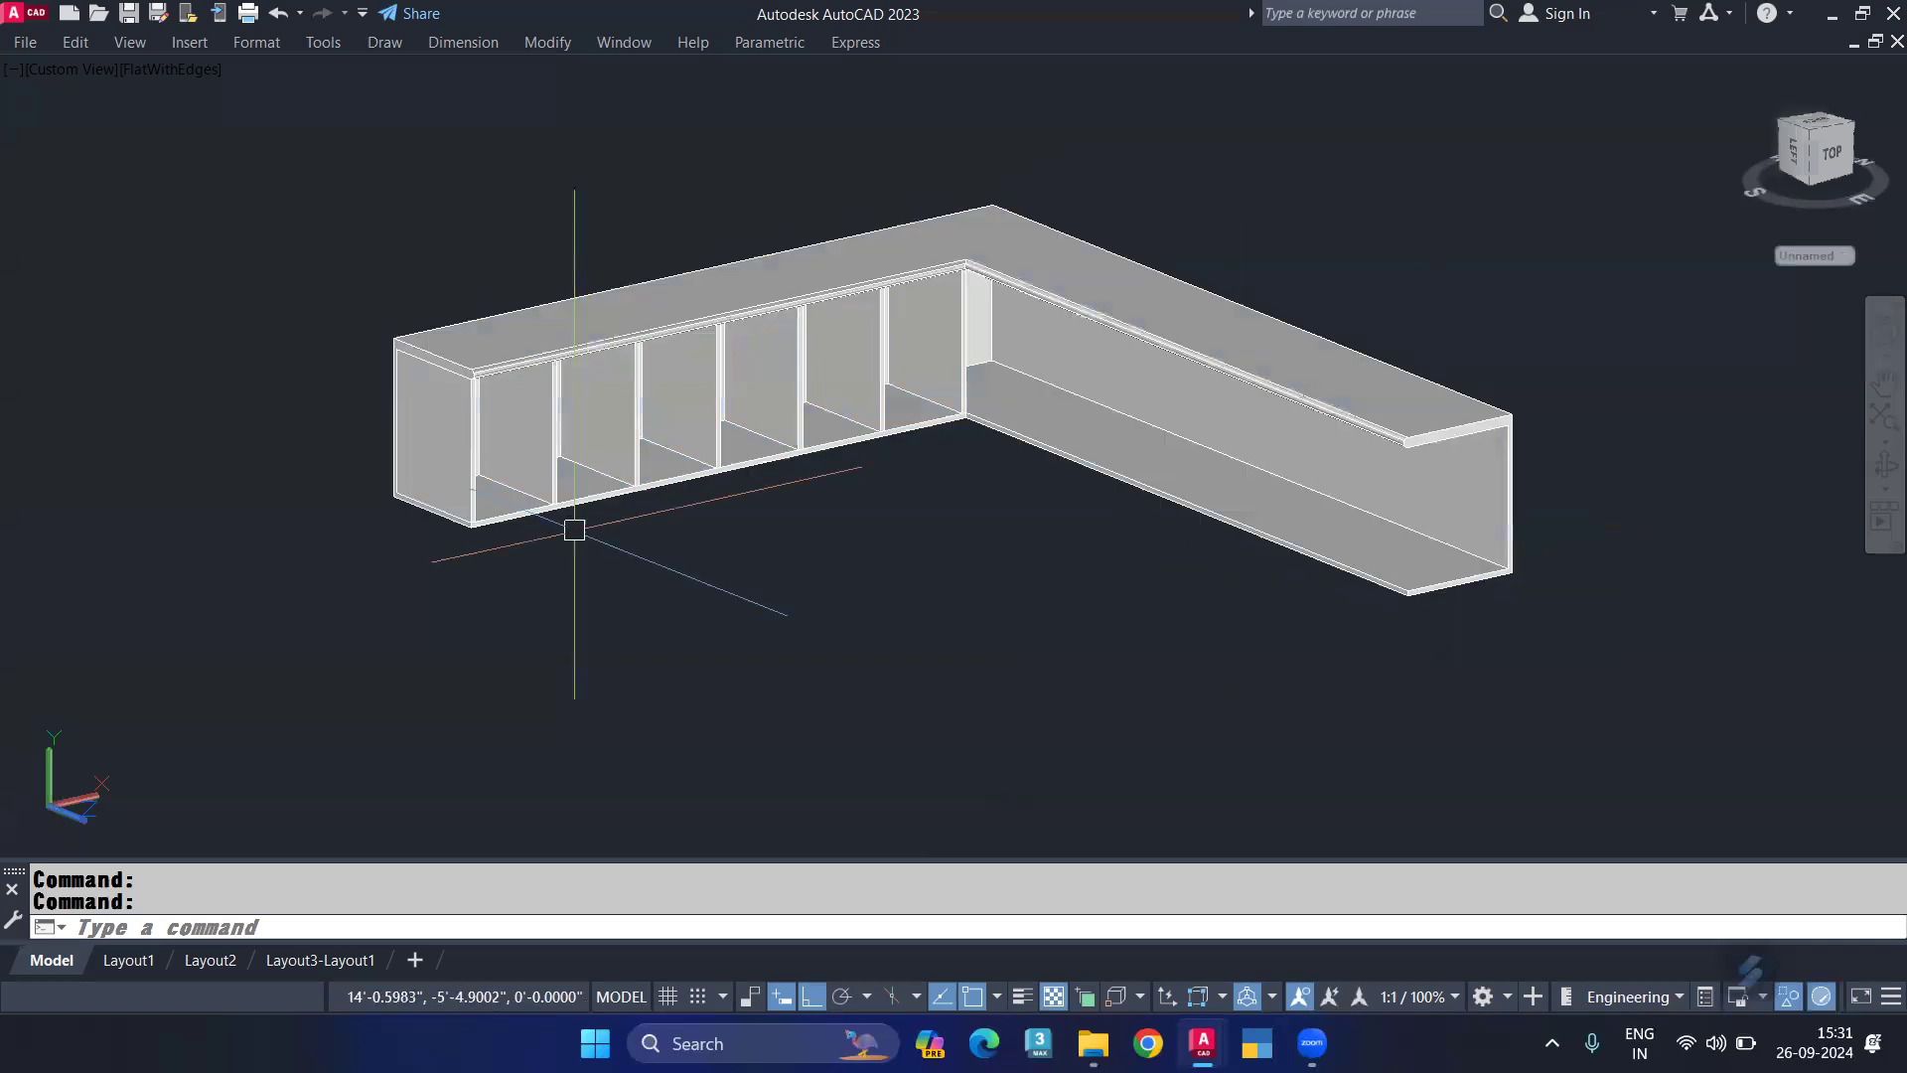
{"action": "scroll", "coordinate": [507, 393], "scroll_direction": "up", "scroll_amount": 1}
{"action": "scroll", "coordinate": [487, 382], "scroll_direction": "up", "scroll_amount": 3}
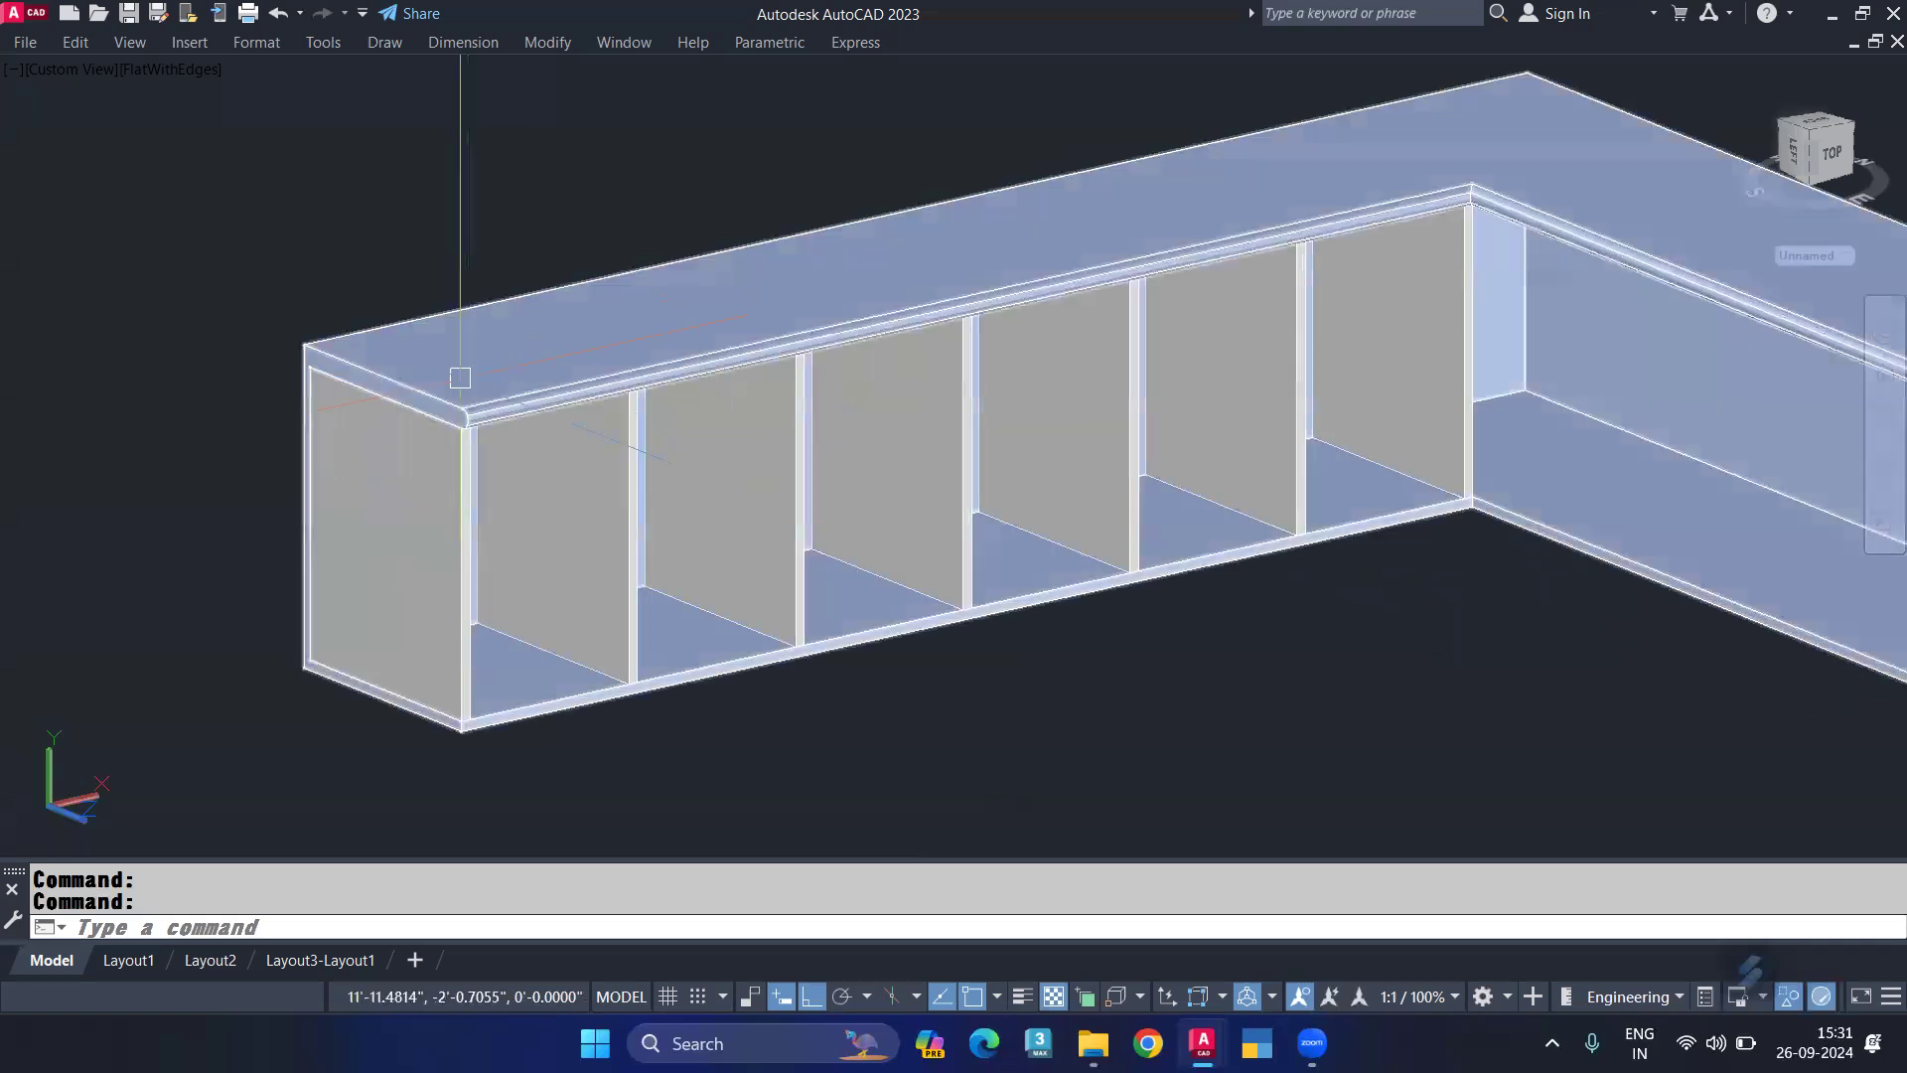
{"action": "scroll", "coordinate": [467, 377], "scroll_direction": "up", "scroll_amount": 1}
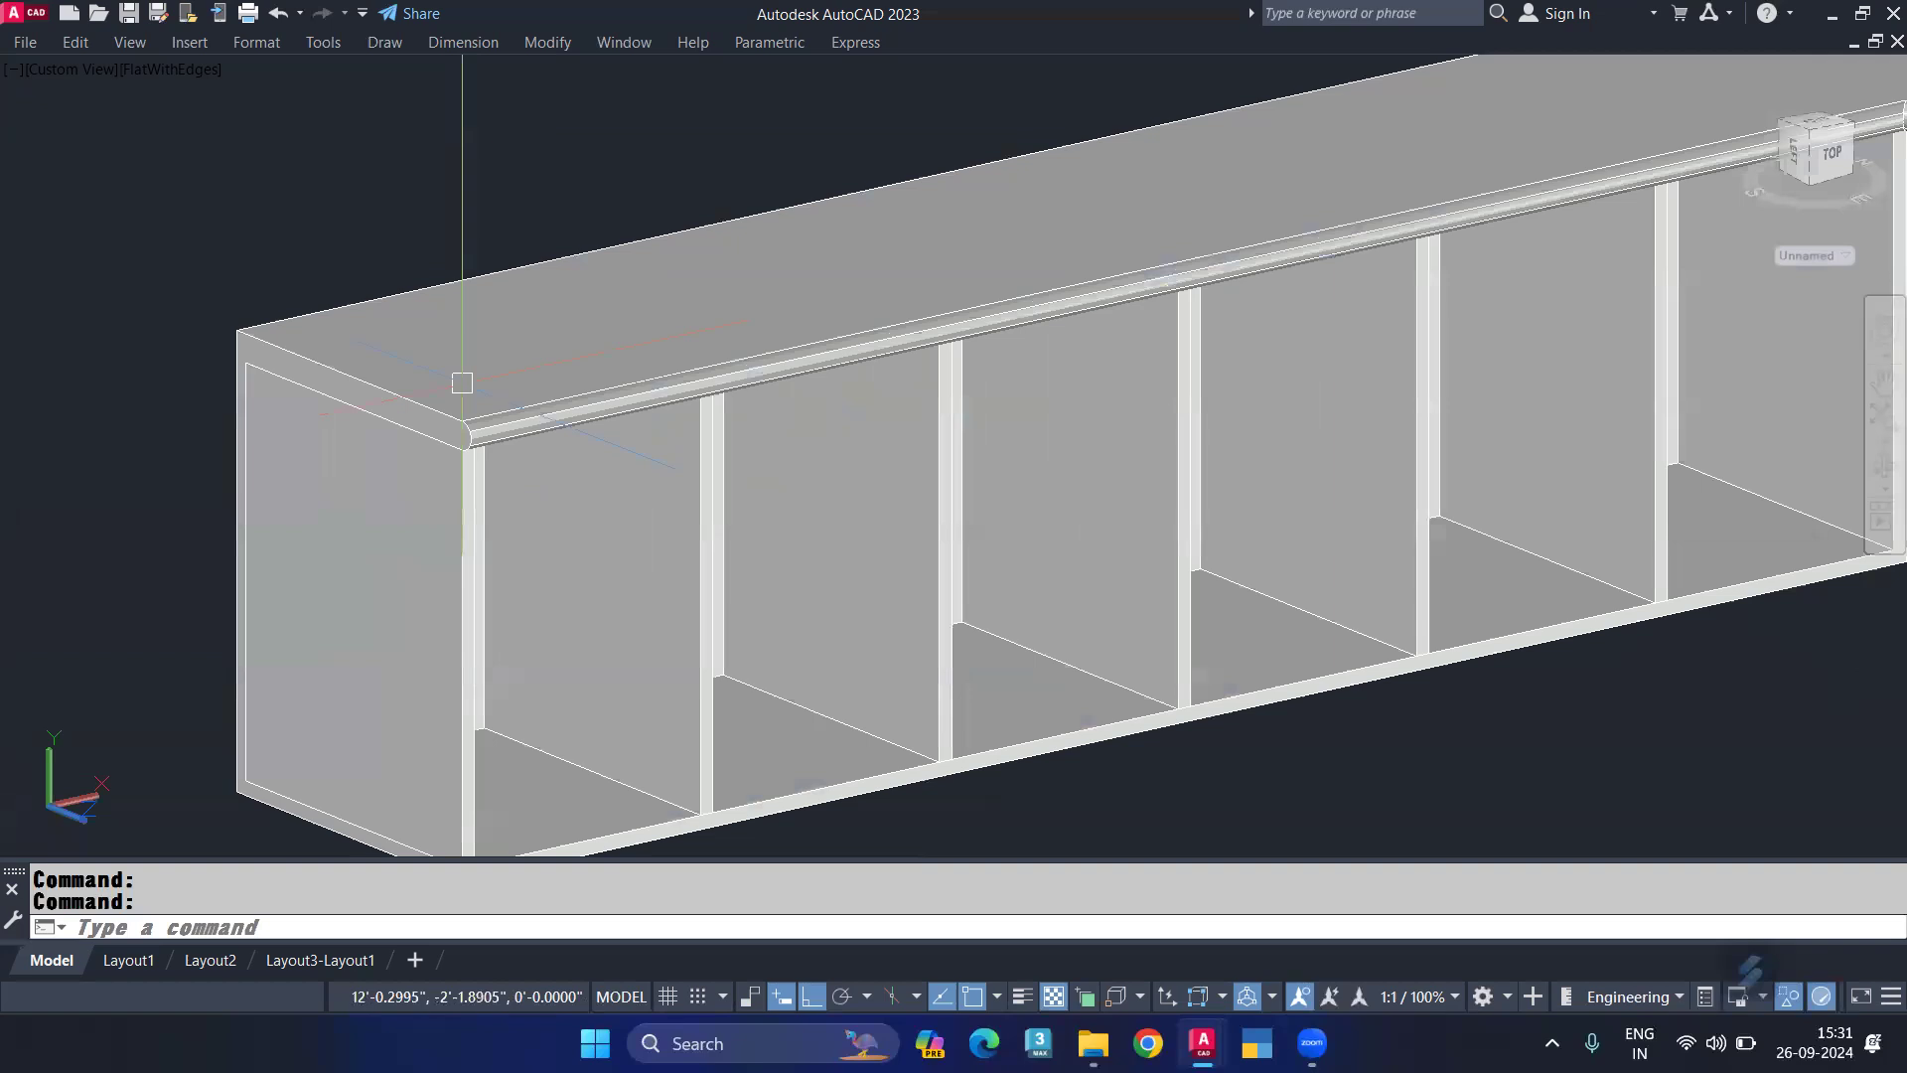
Step: Run SHADE, then cancel it and clear the stray selection and pending command
{"action": "type", "text": "shade"}
{"action": "key", "text": "Return"}
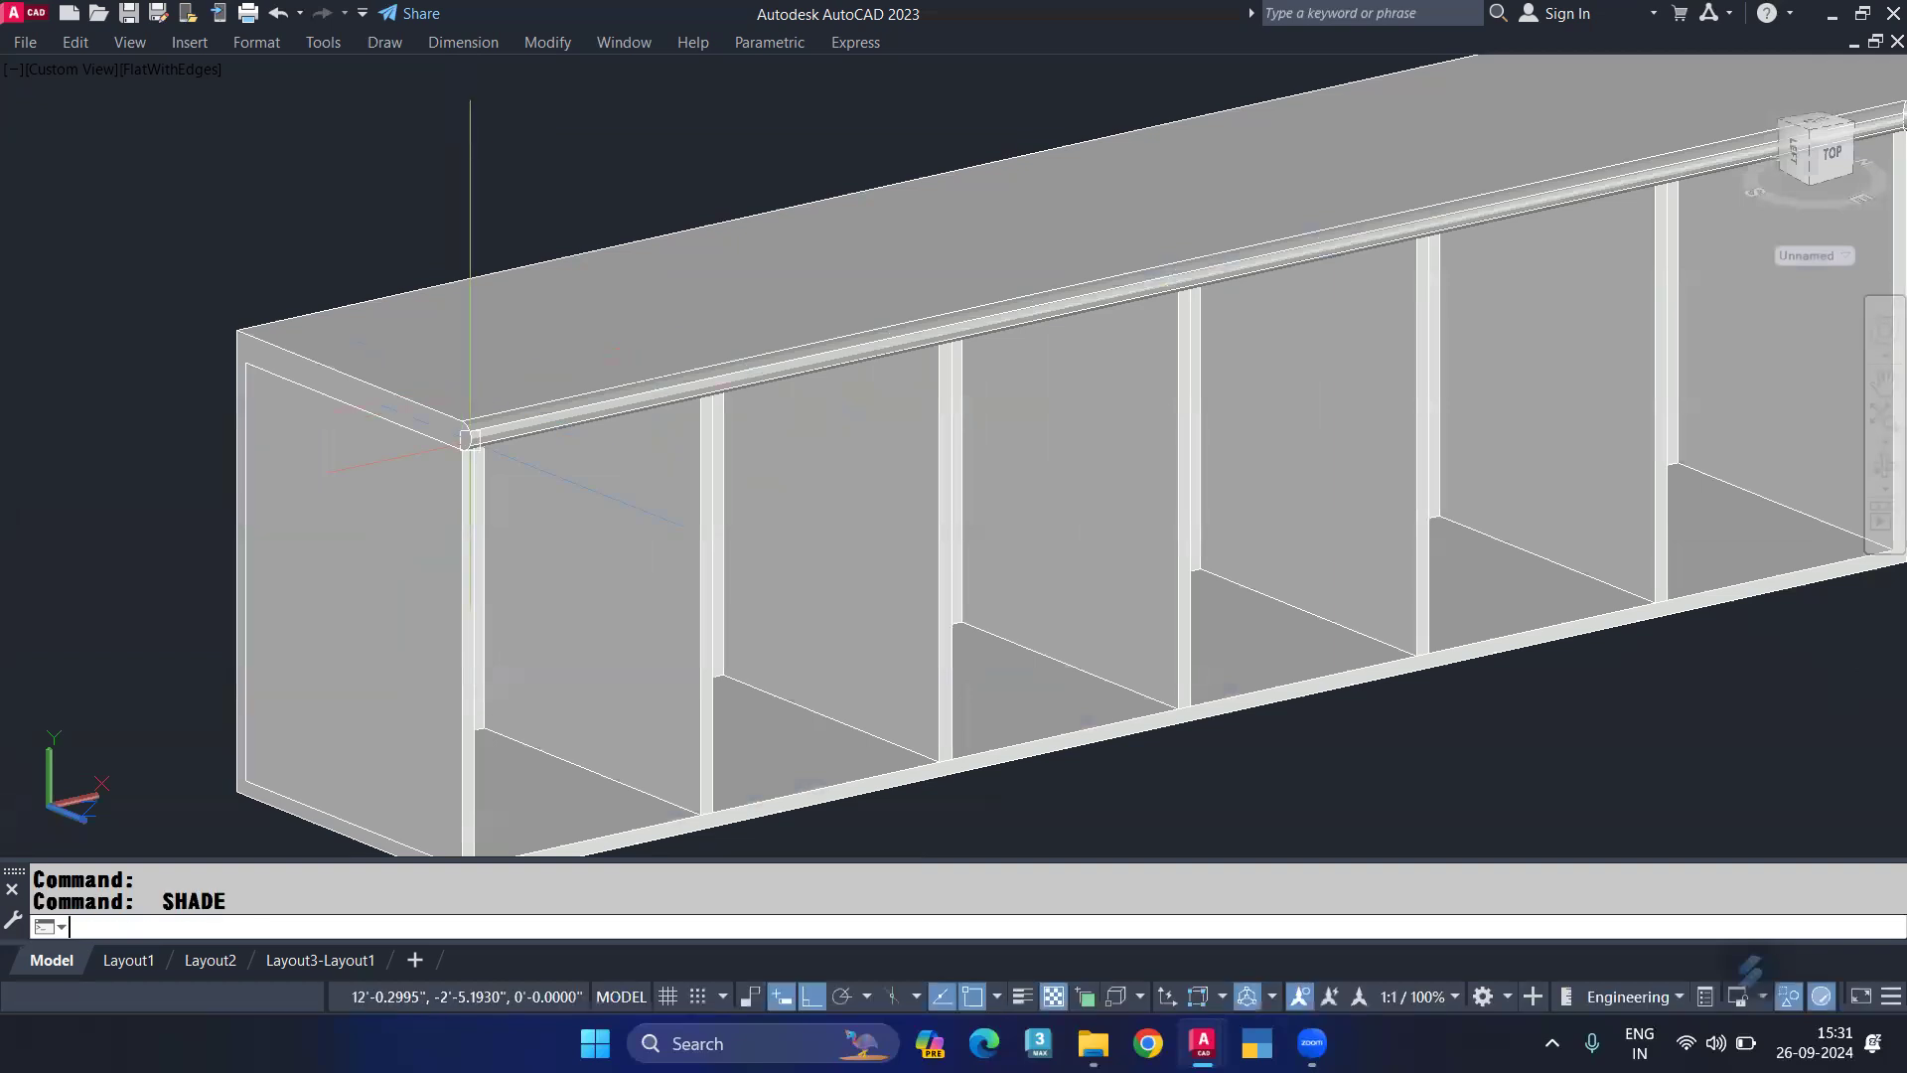
{"action": "key", "text": "Escape"}
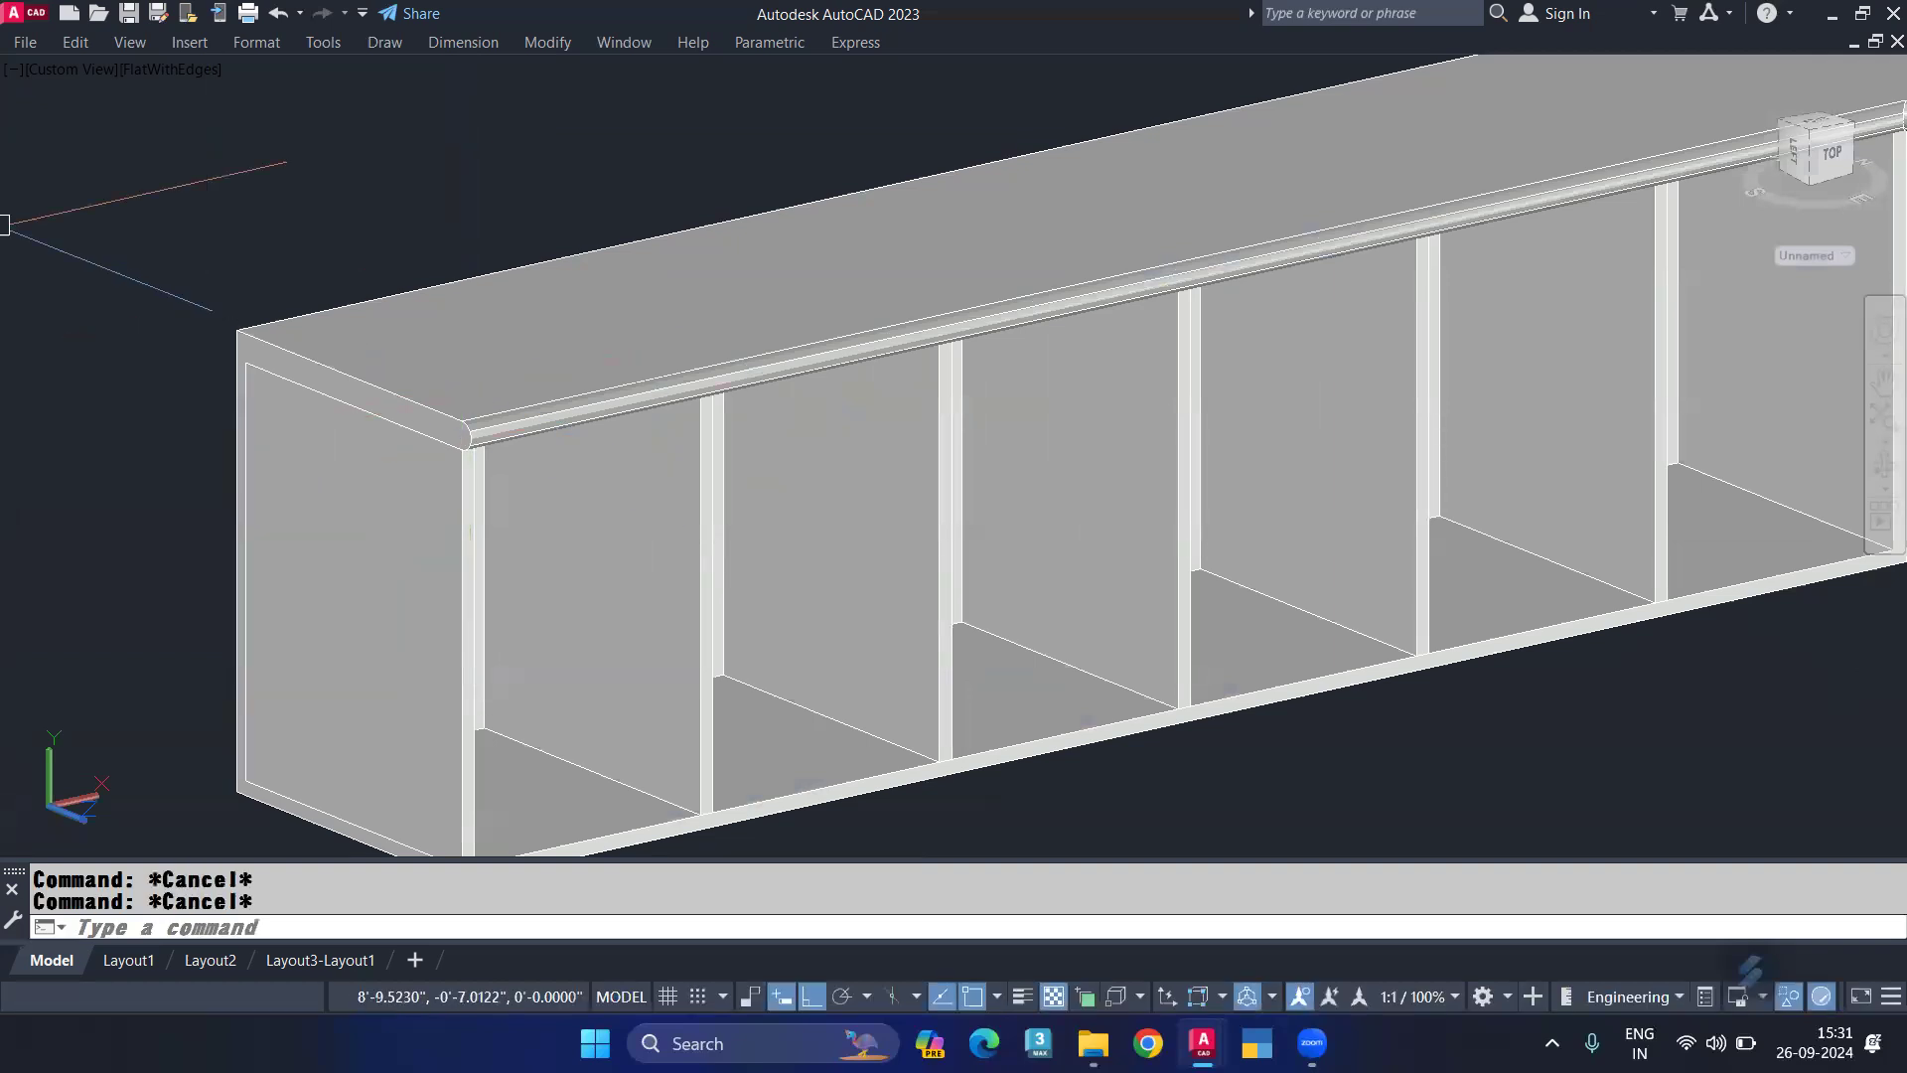
{"action": "left_click", "coordinate": [44, 318]}
{"action": "key", "text": "Escape"}
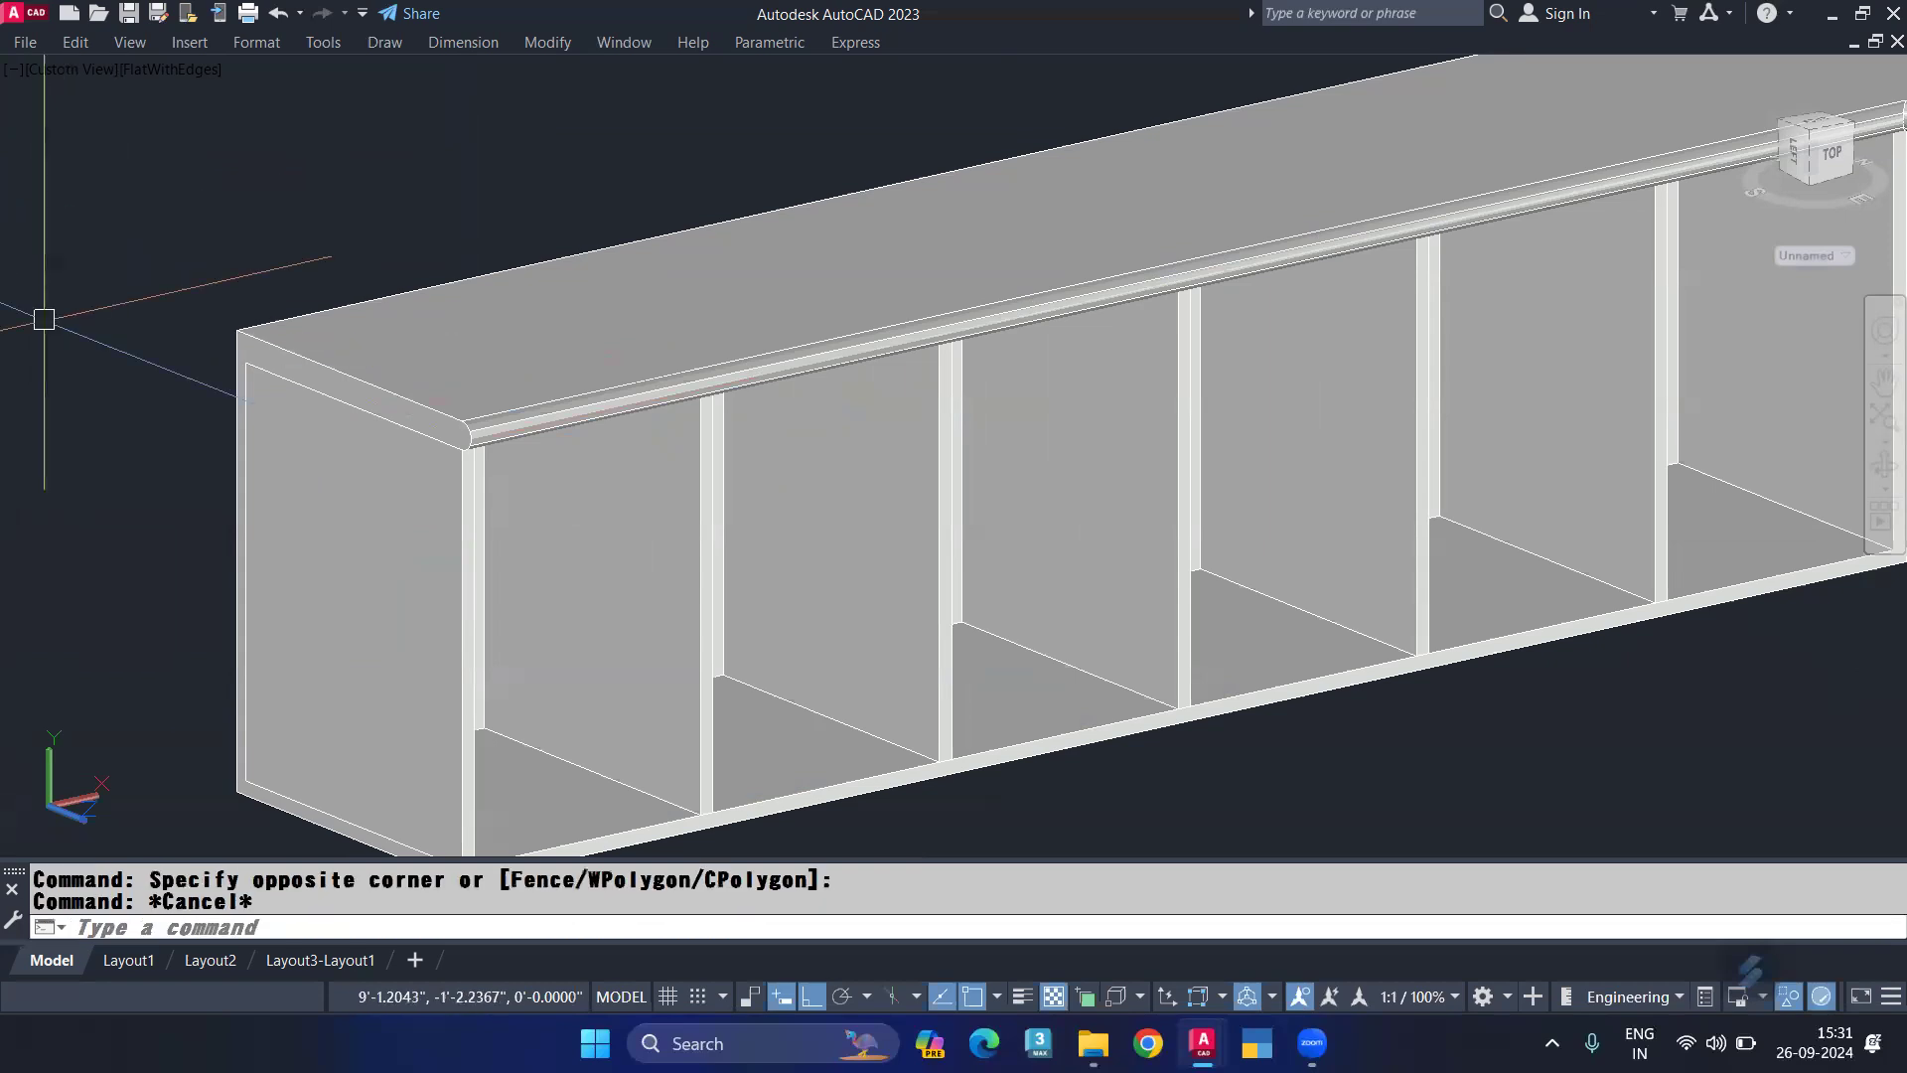
{"action": "key", "text": "Escape"}
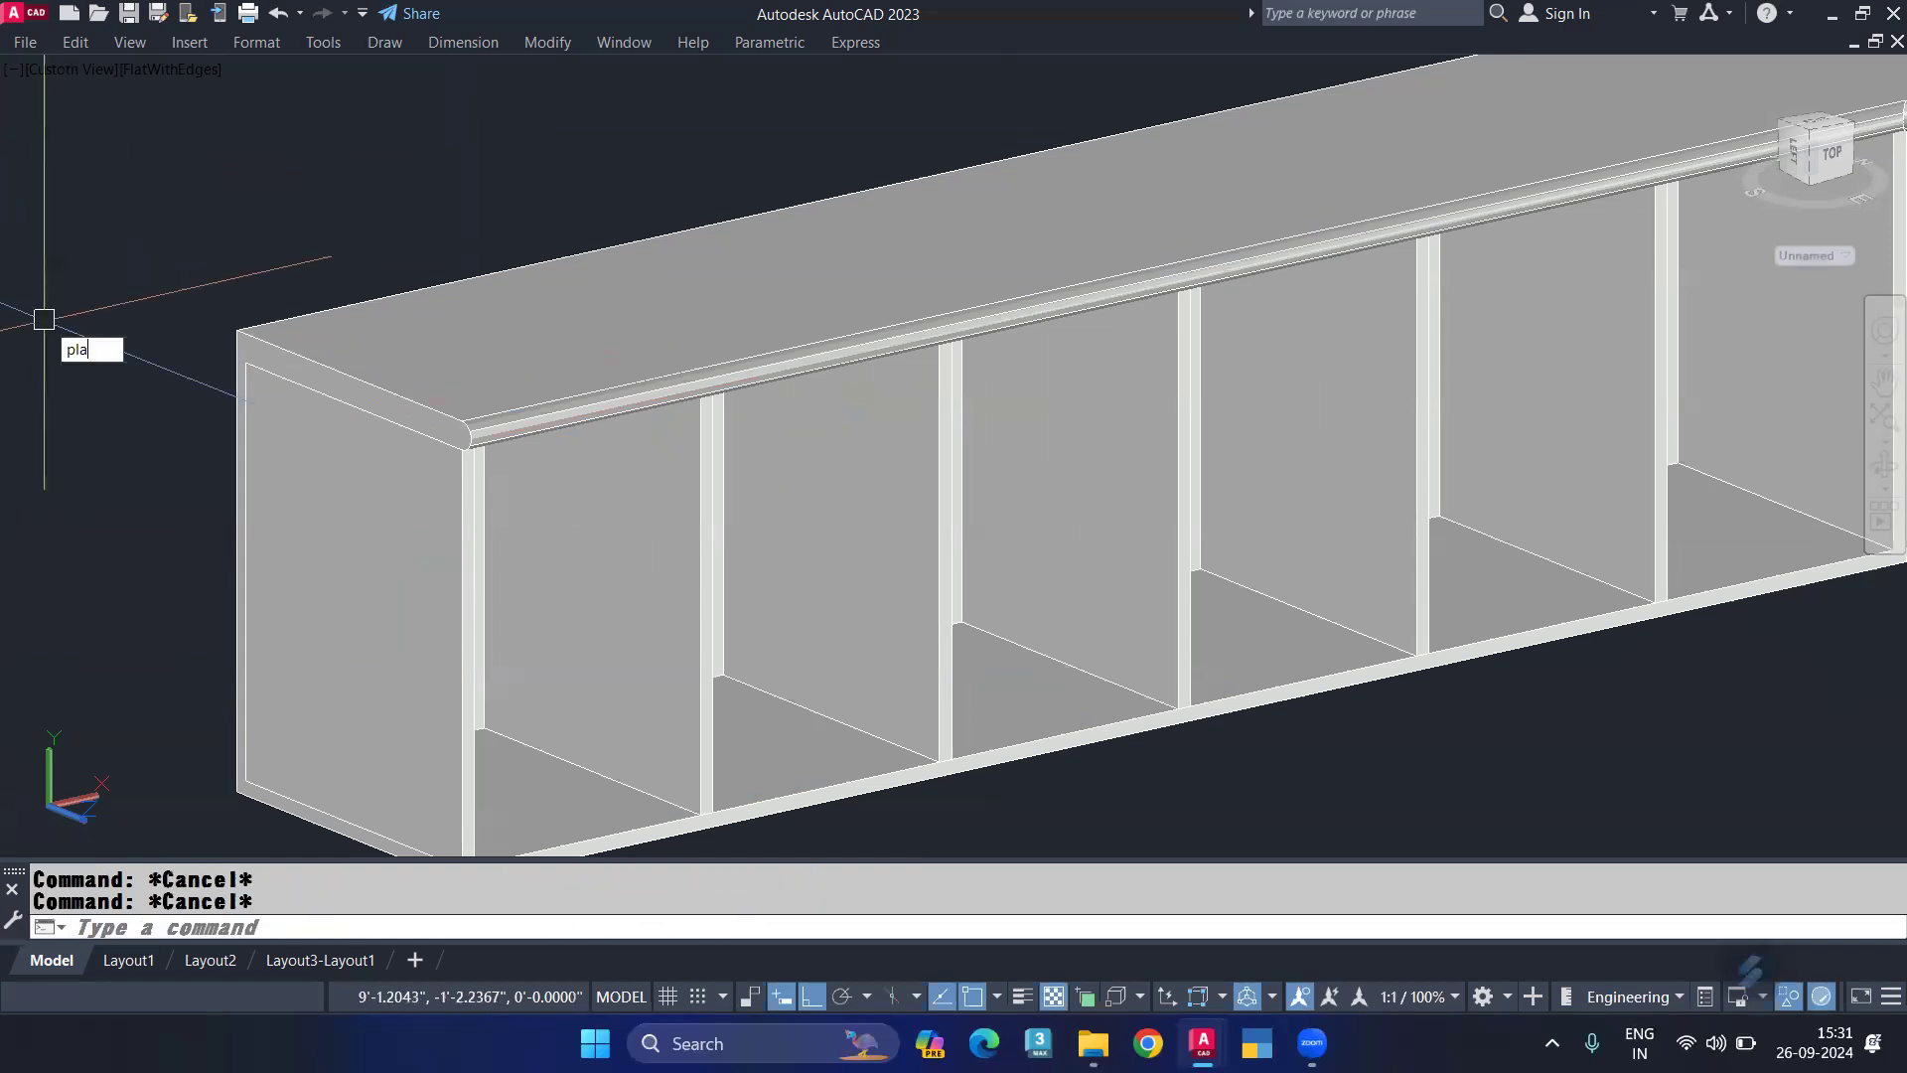
Step: Switch to a flat top plan view with the world UCS in 2D Wireframe
{"action": "type", "text": "n"}
{"action": "key", "text": "Return"}
{"action": "key", "text": "Return"}
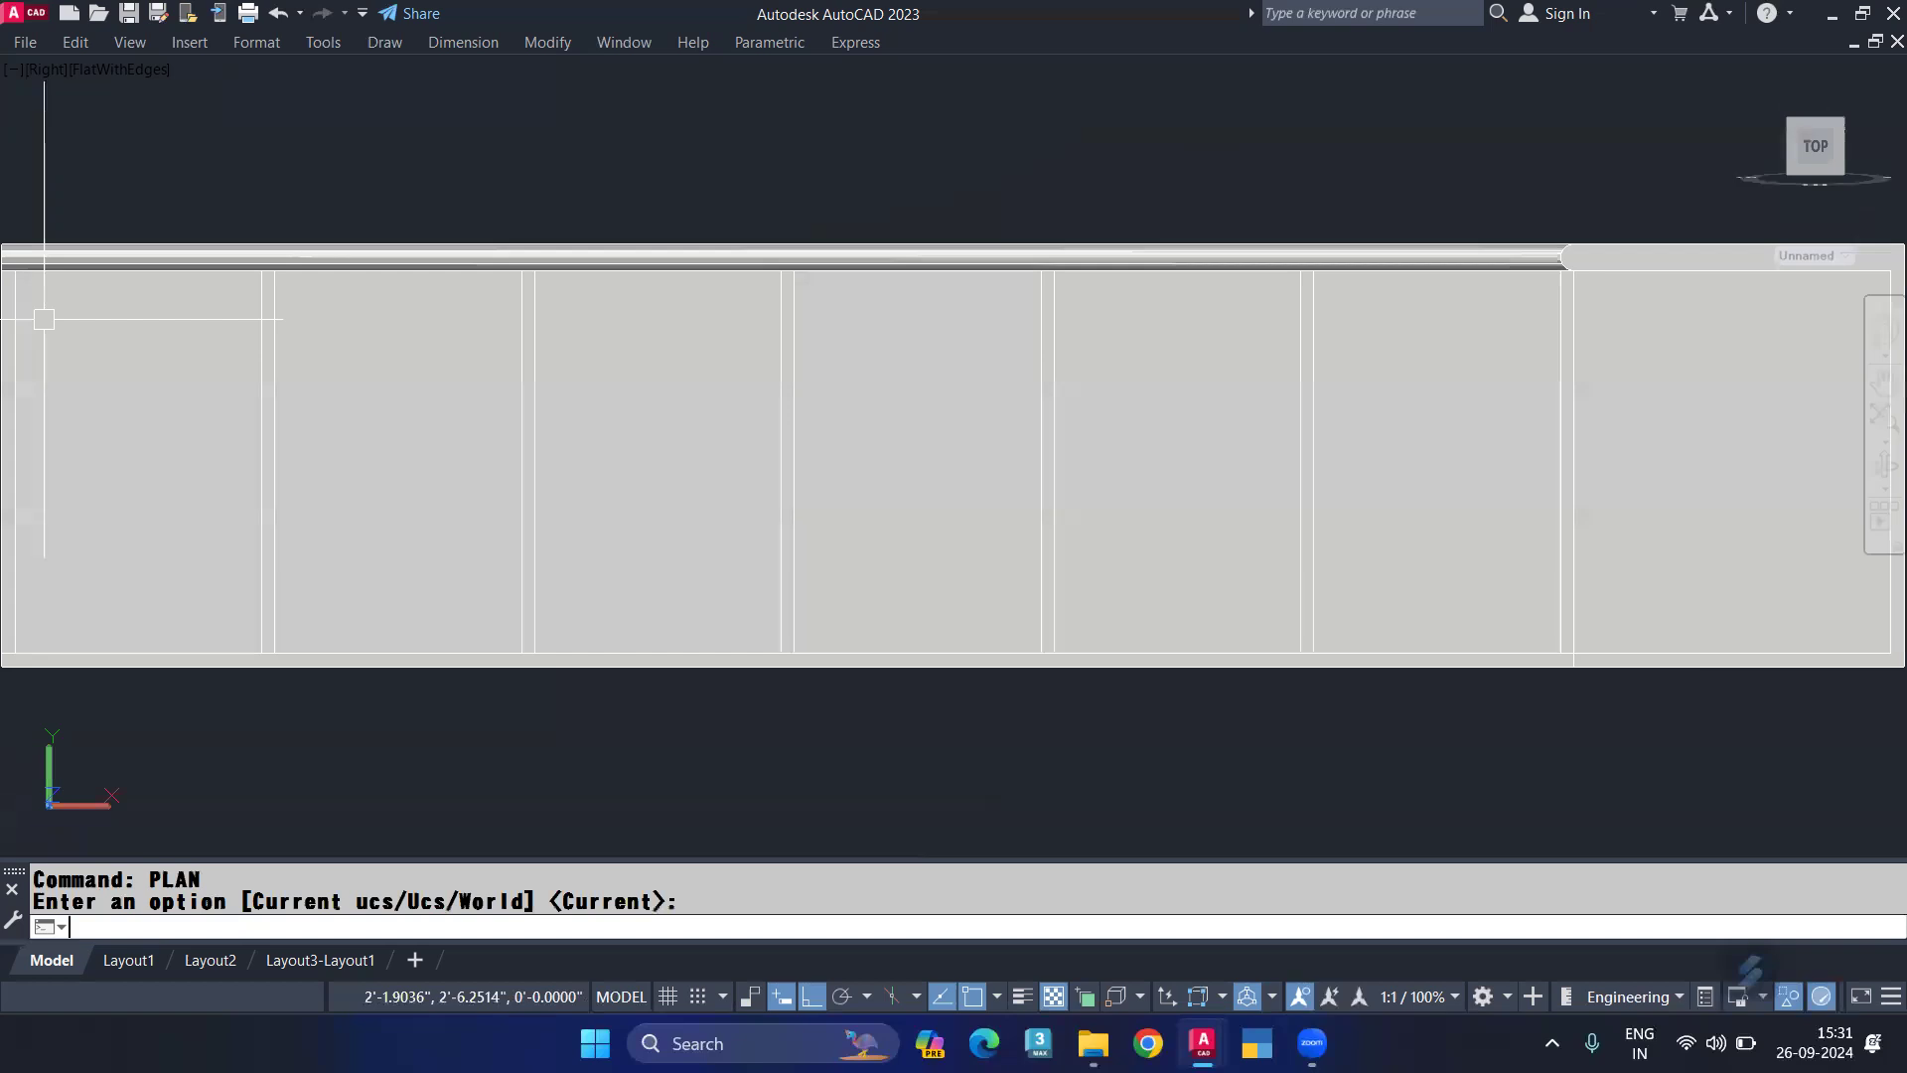
{"action": "type", "text": "u"}
{"action": "type", "text": "s"}
{"action": "key", "text": "Return"}
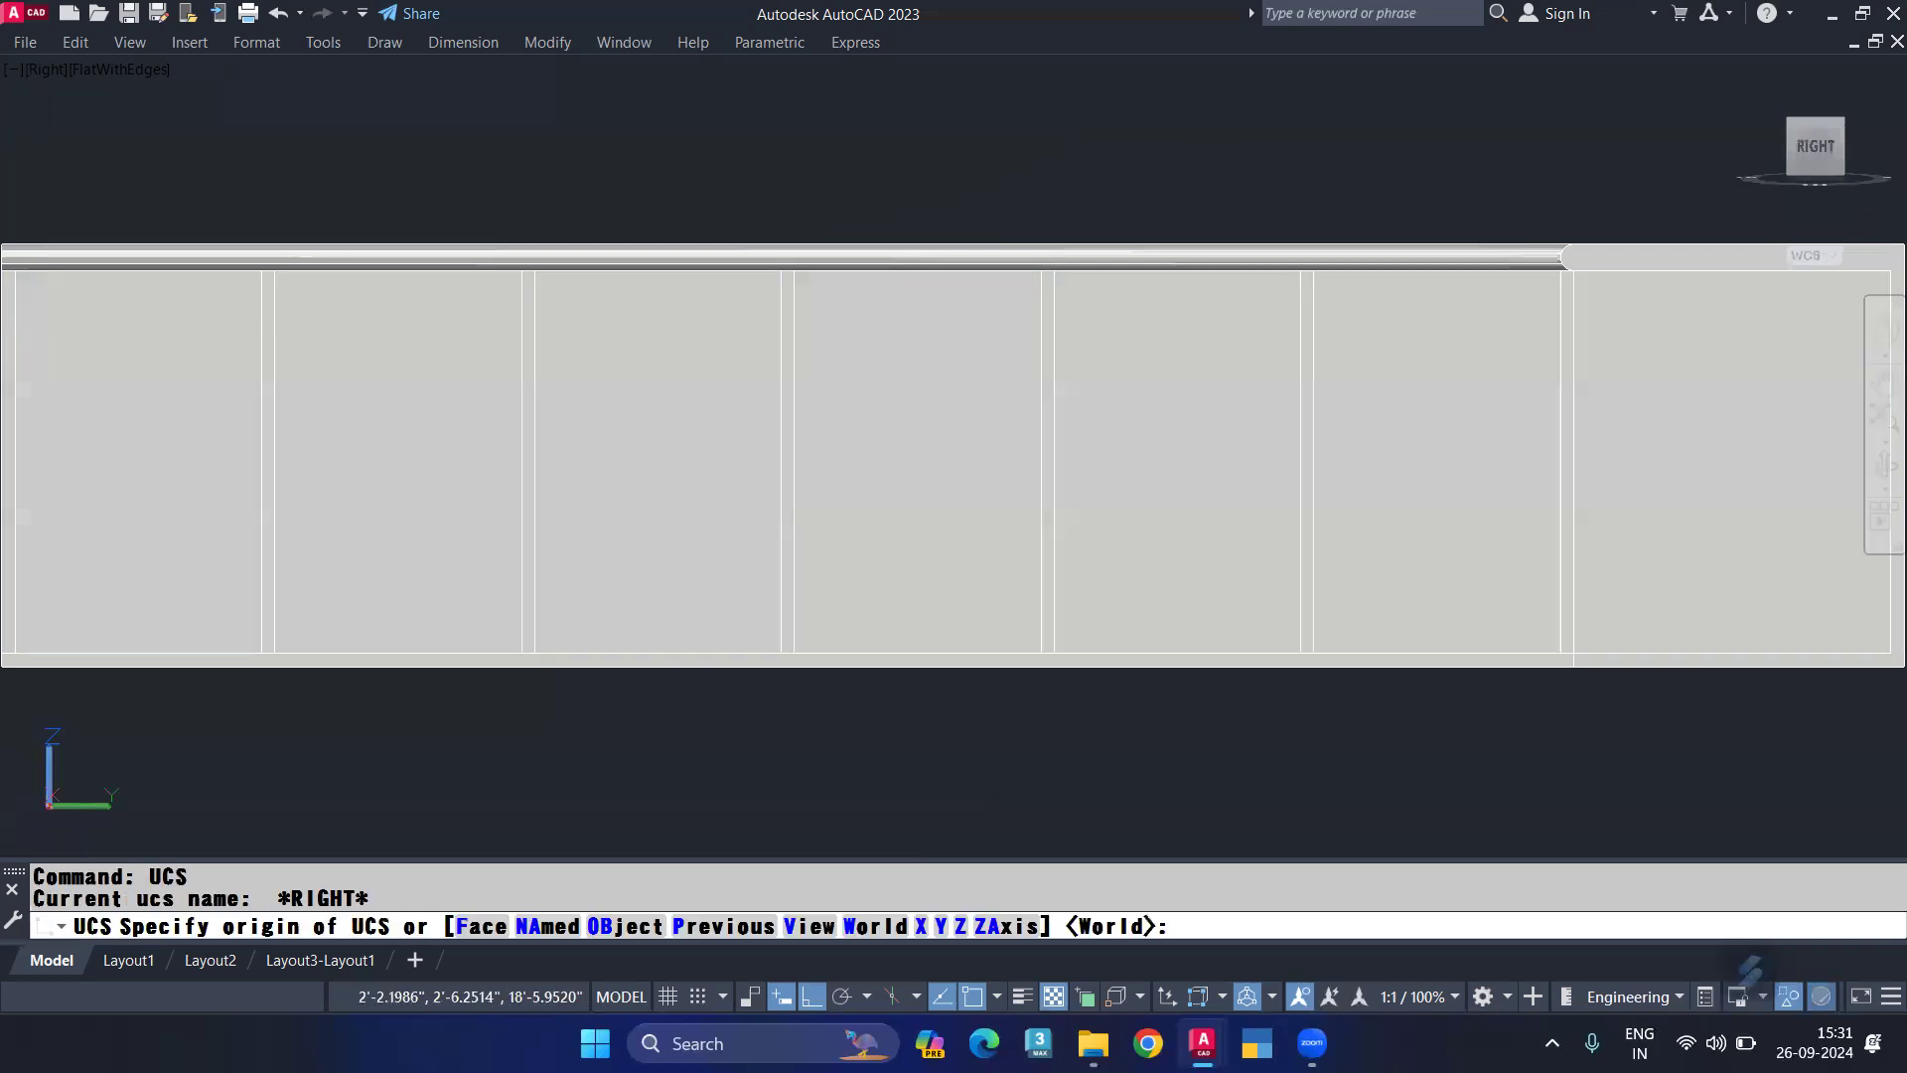
{"action": "type", "text": "plan"}
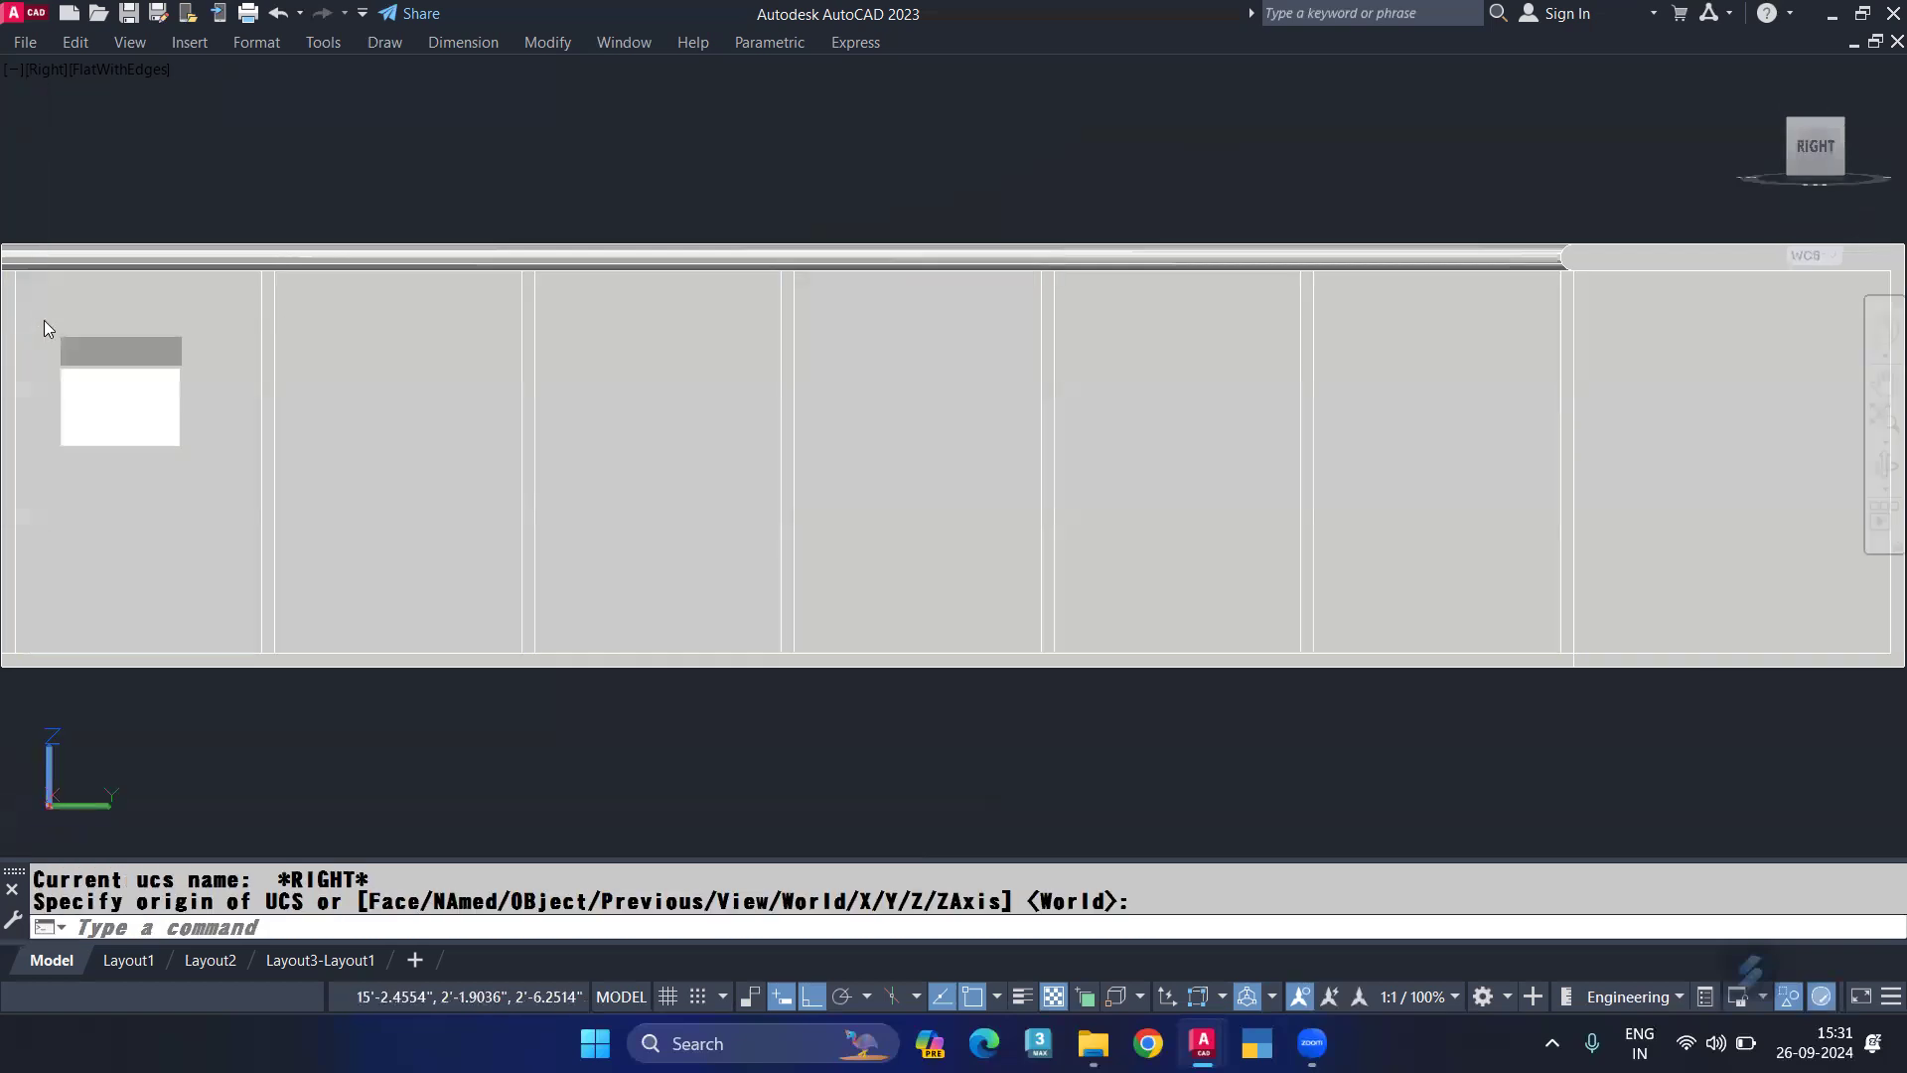
{"action": "key", "text": "Return"}
{"action": "key", "text": "Return"}
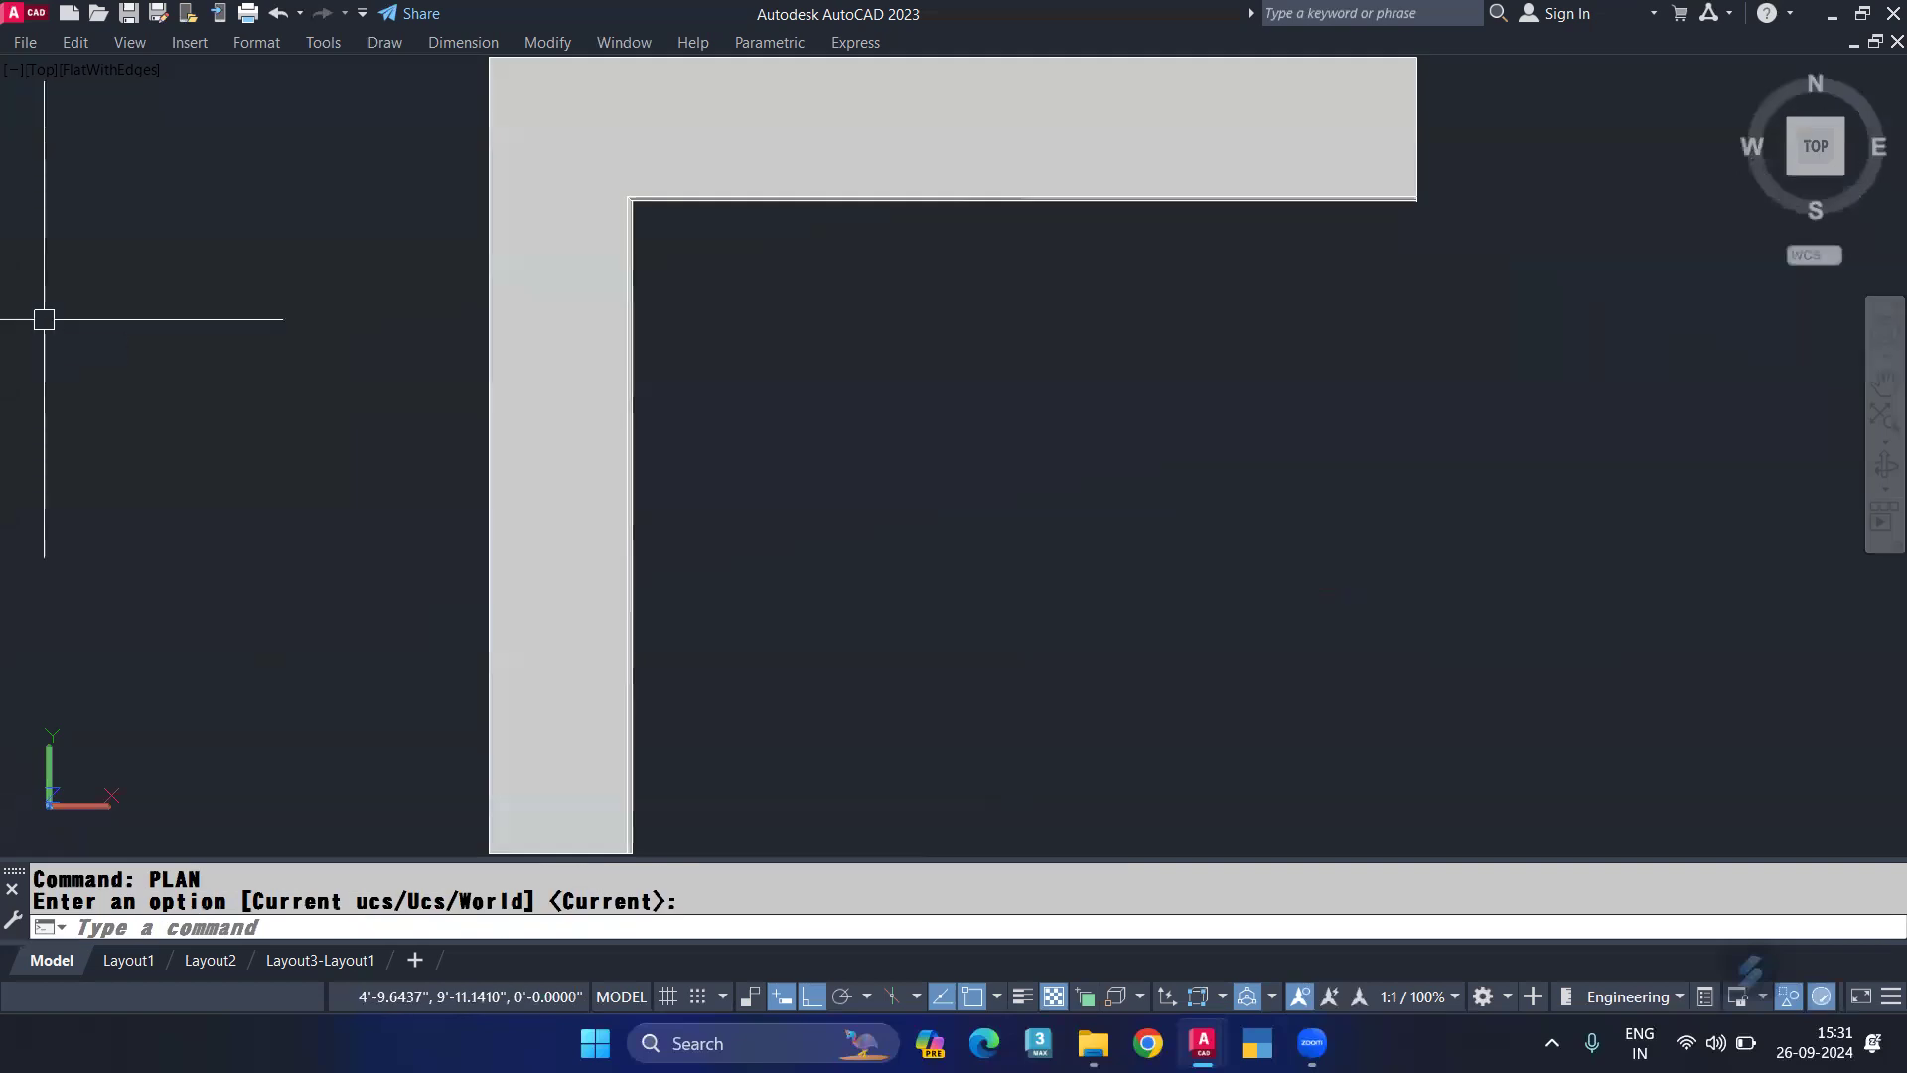
{"action": "type", "text": "vs"}
{"action": "key", "text": "Return"}
{"action": "type", "text": "2"}
{"action": "key", "text": "Return"}
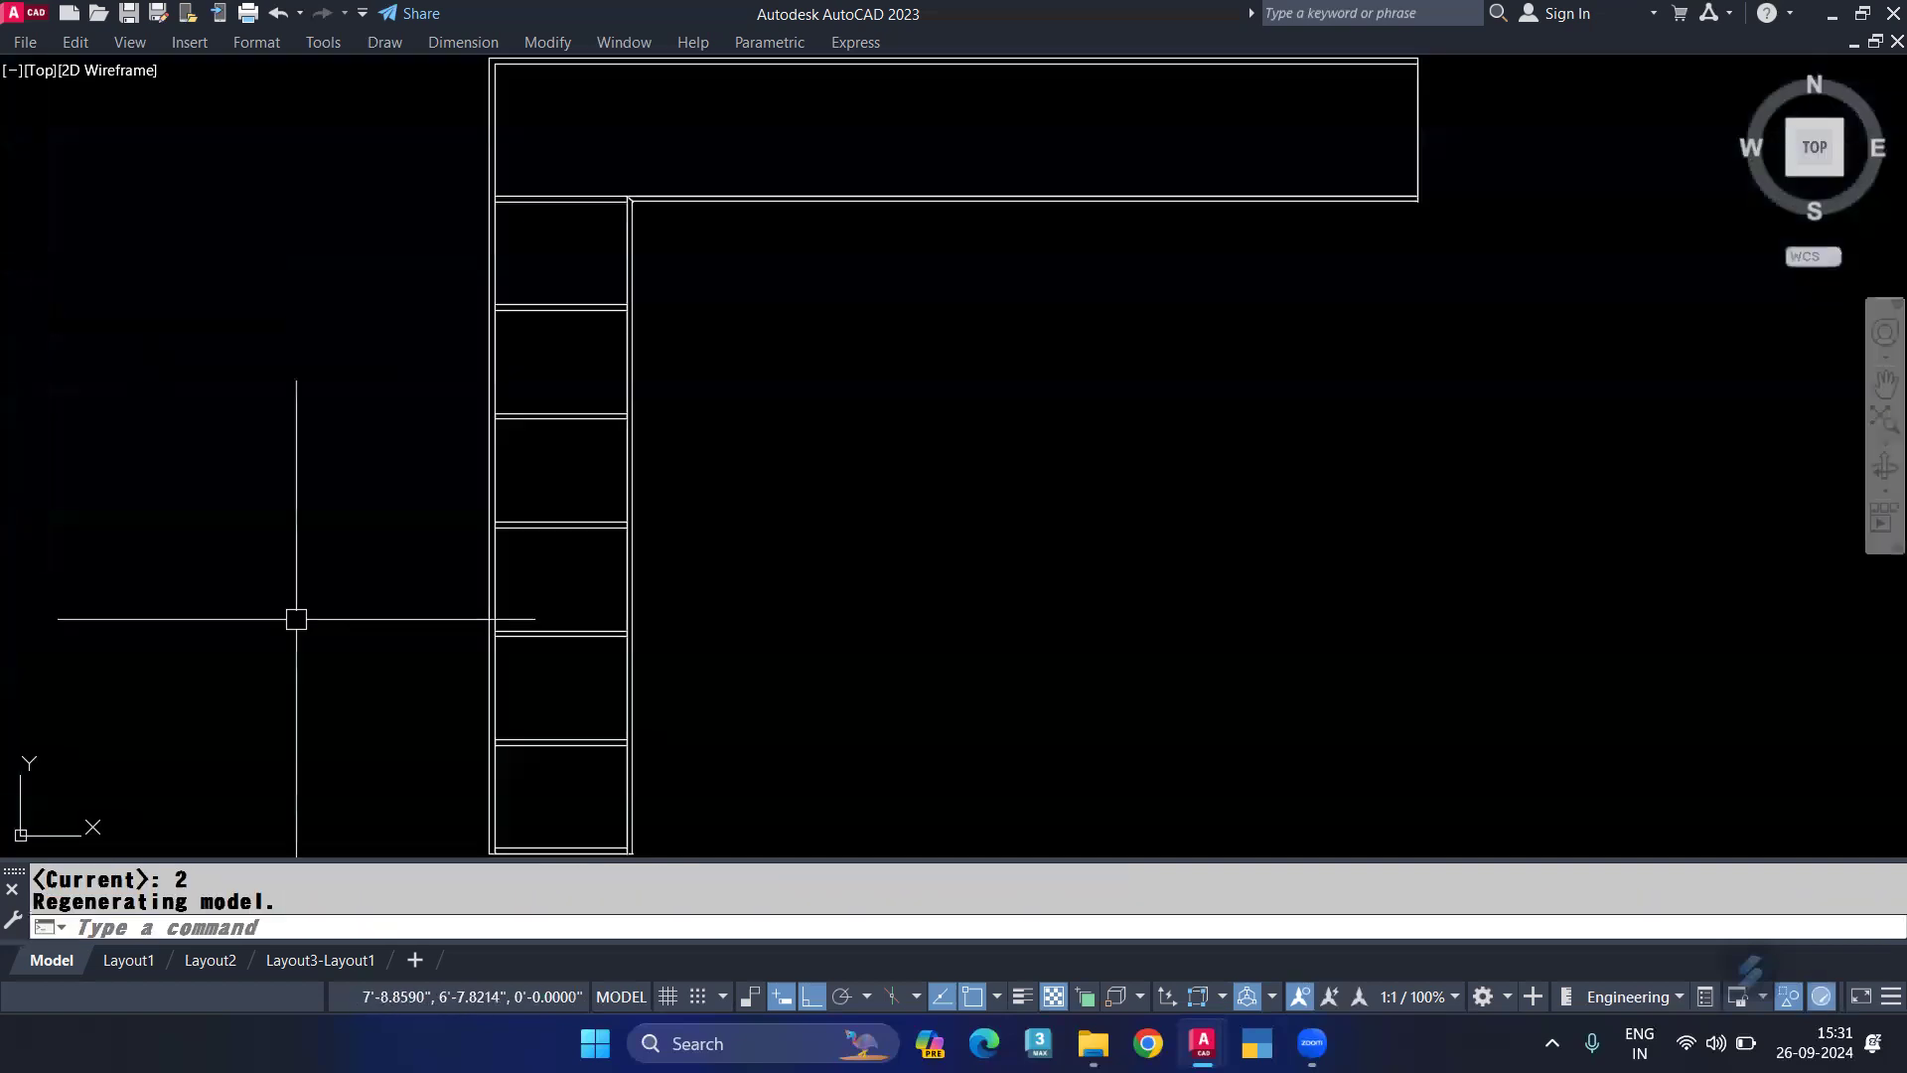
Step: Measure the end compartment with DIST, finding it 2'-0" wide
{"action": "scroll", "coordinate": [506, 695], "scroll_direction": "up", "scroll_amount": 5}
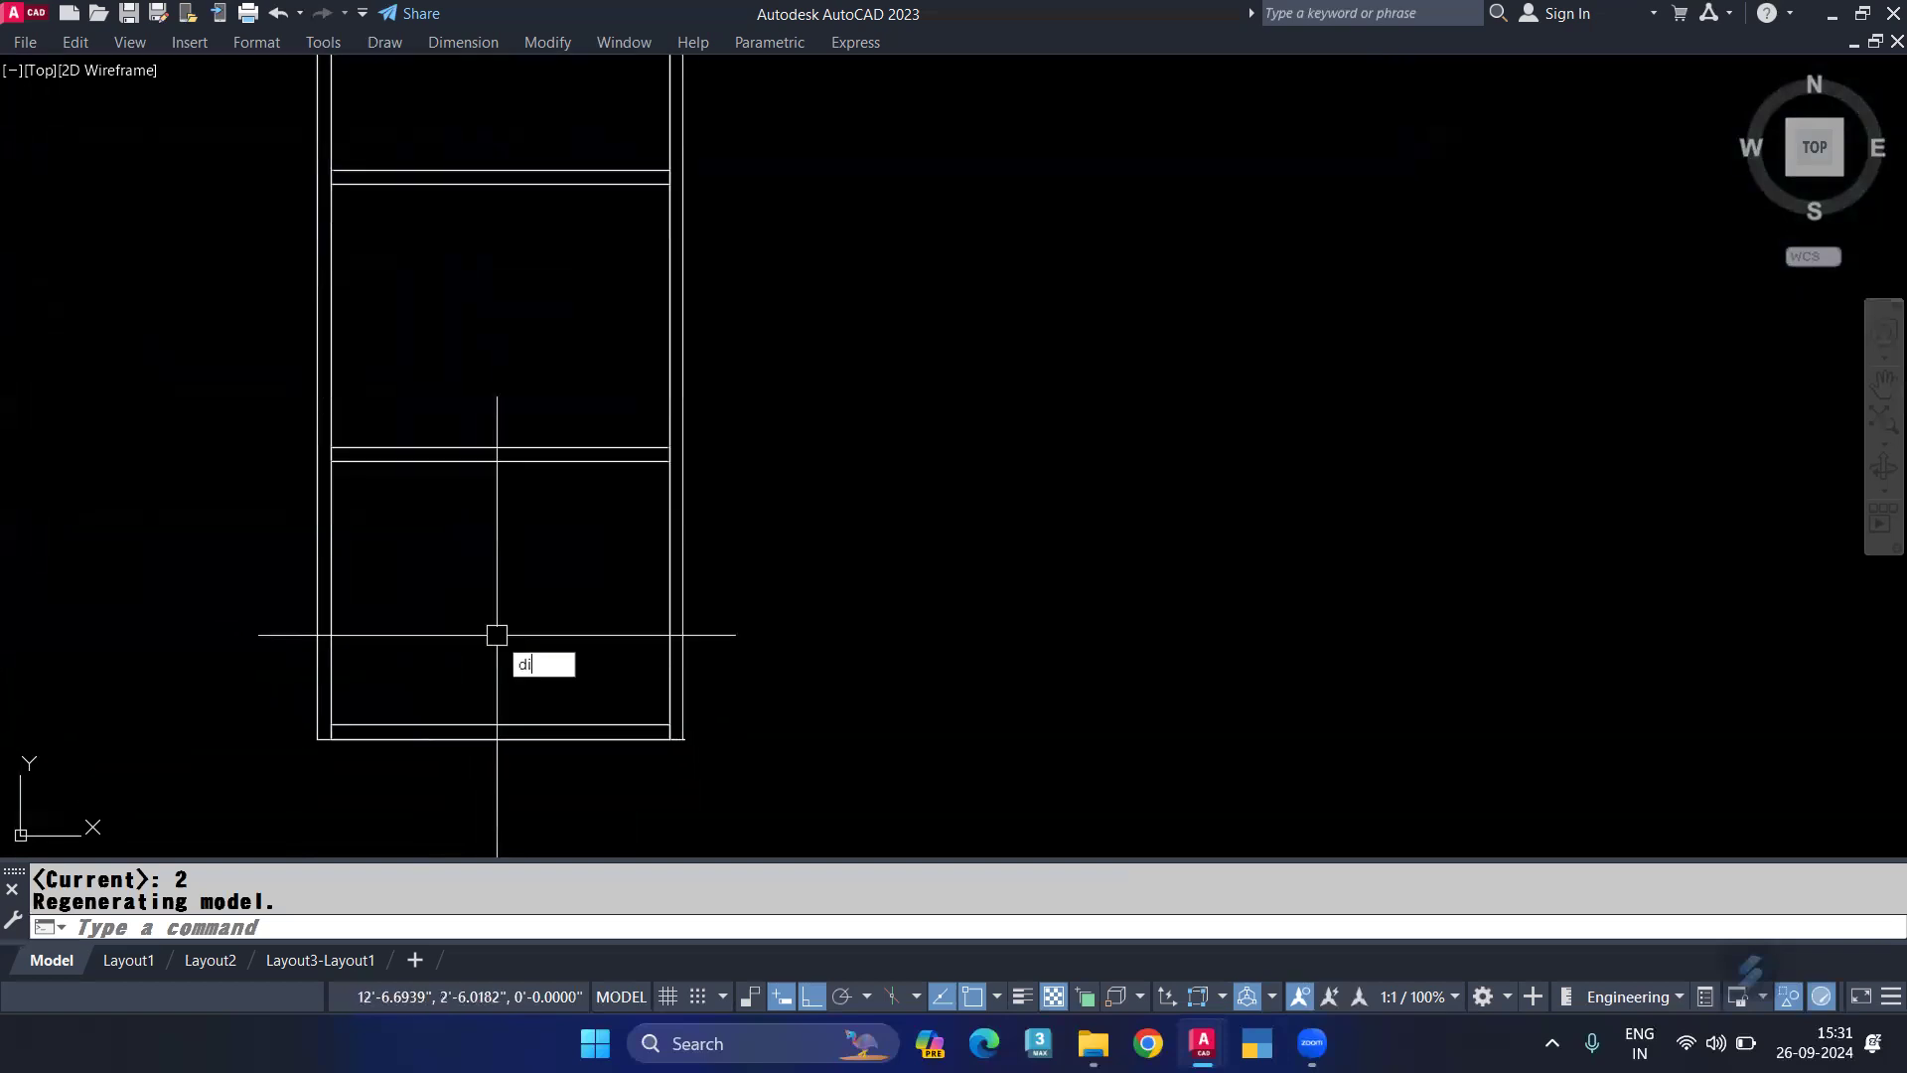
{"action": "type", "text": "di"}
{"action": "key", "text": "Return"}
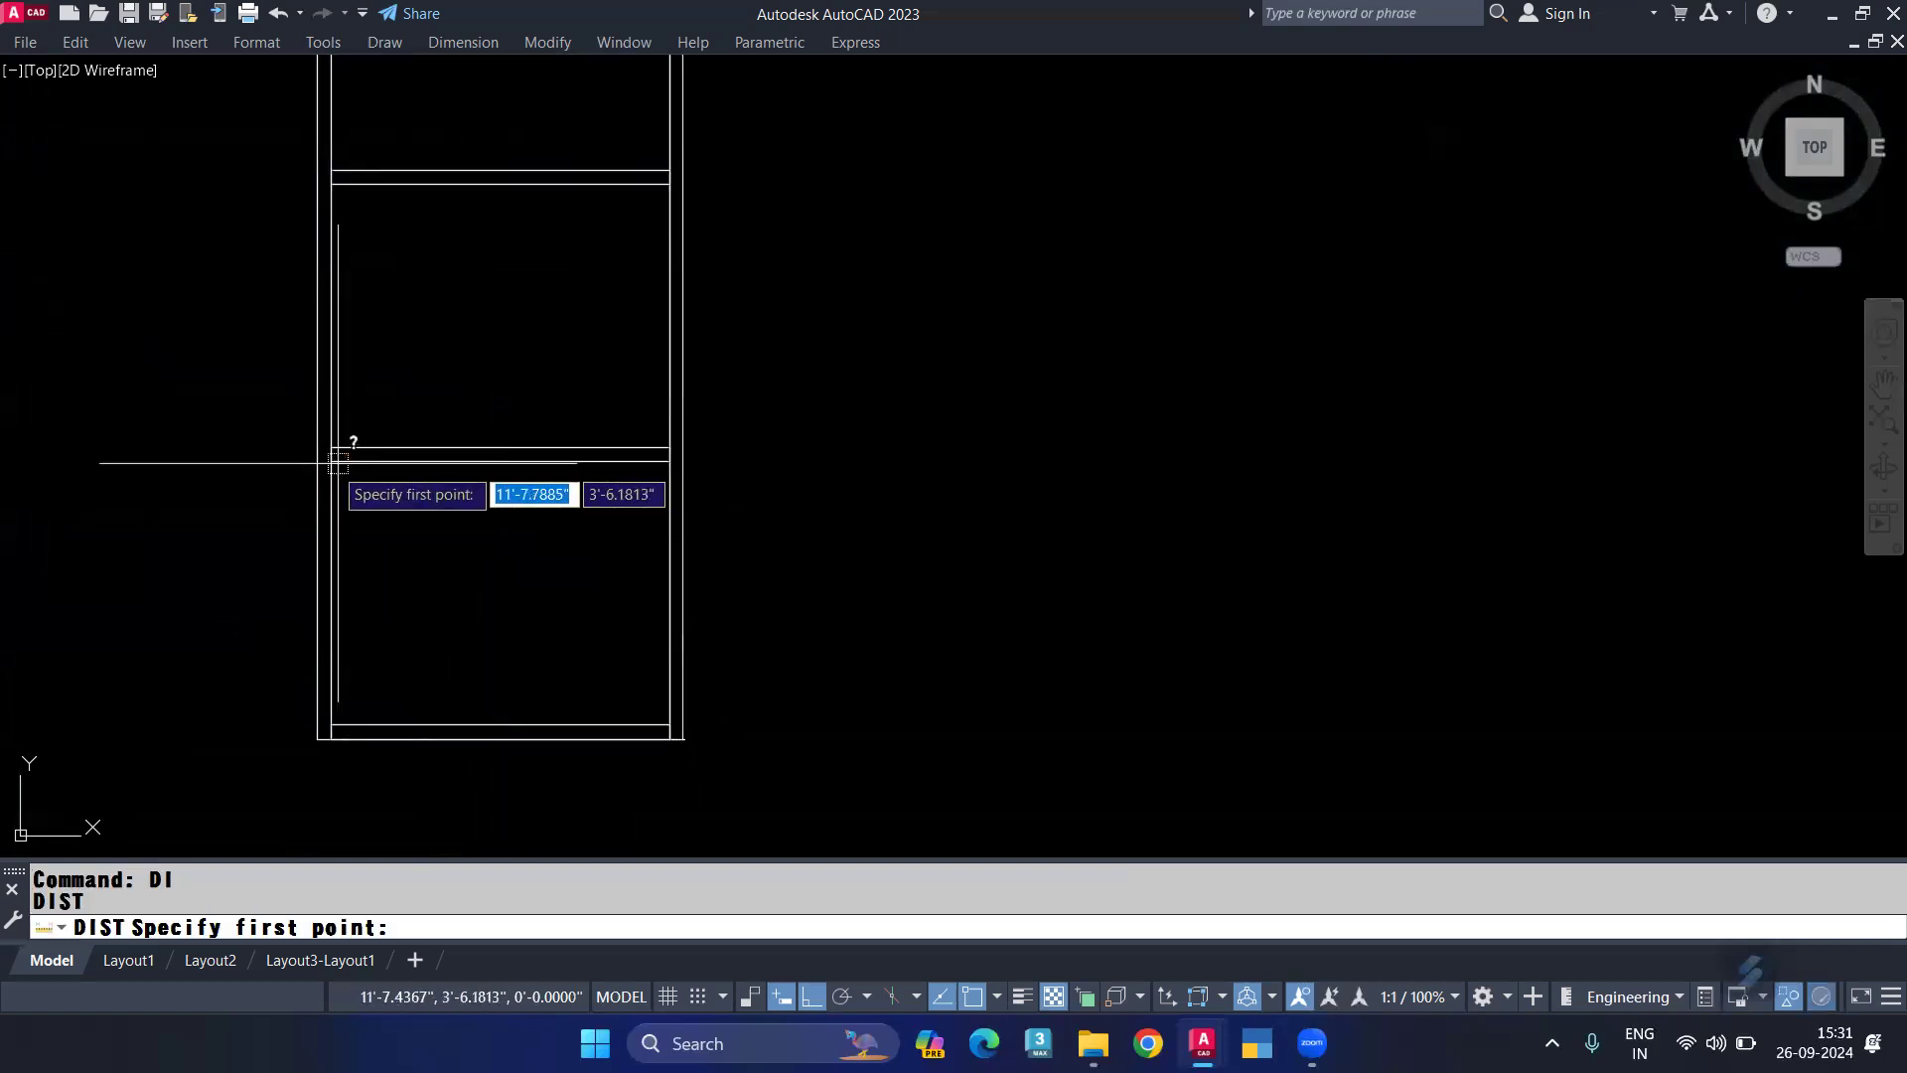
{"action": "left_click", "coordinate": [329, 463]}
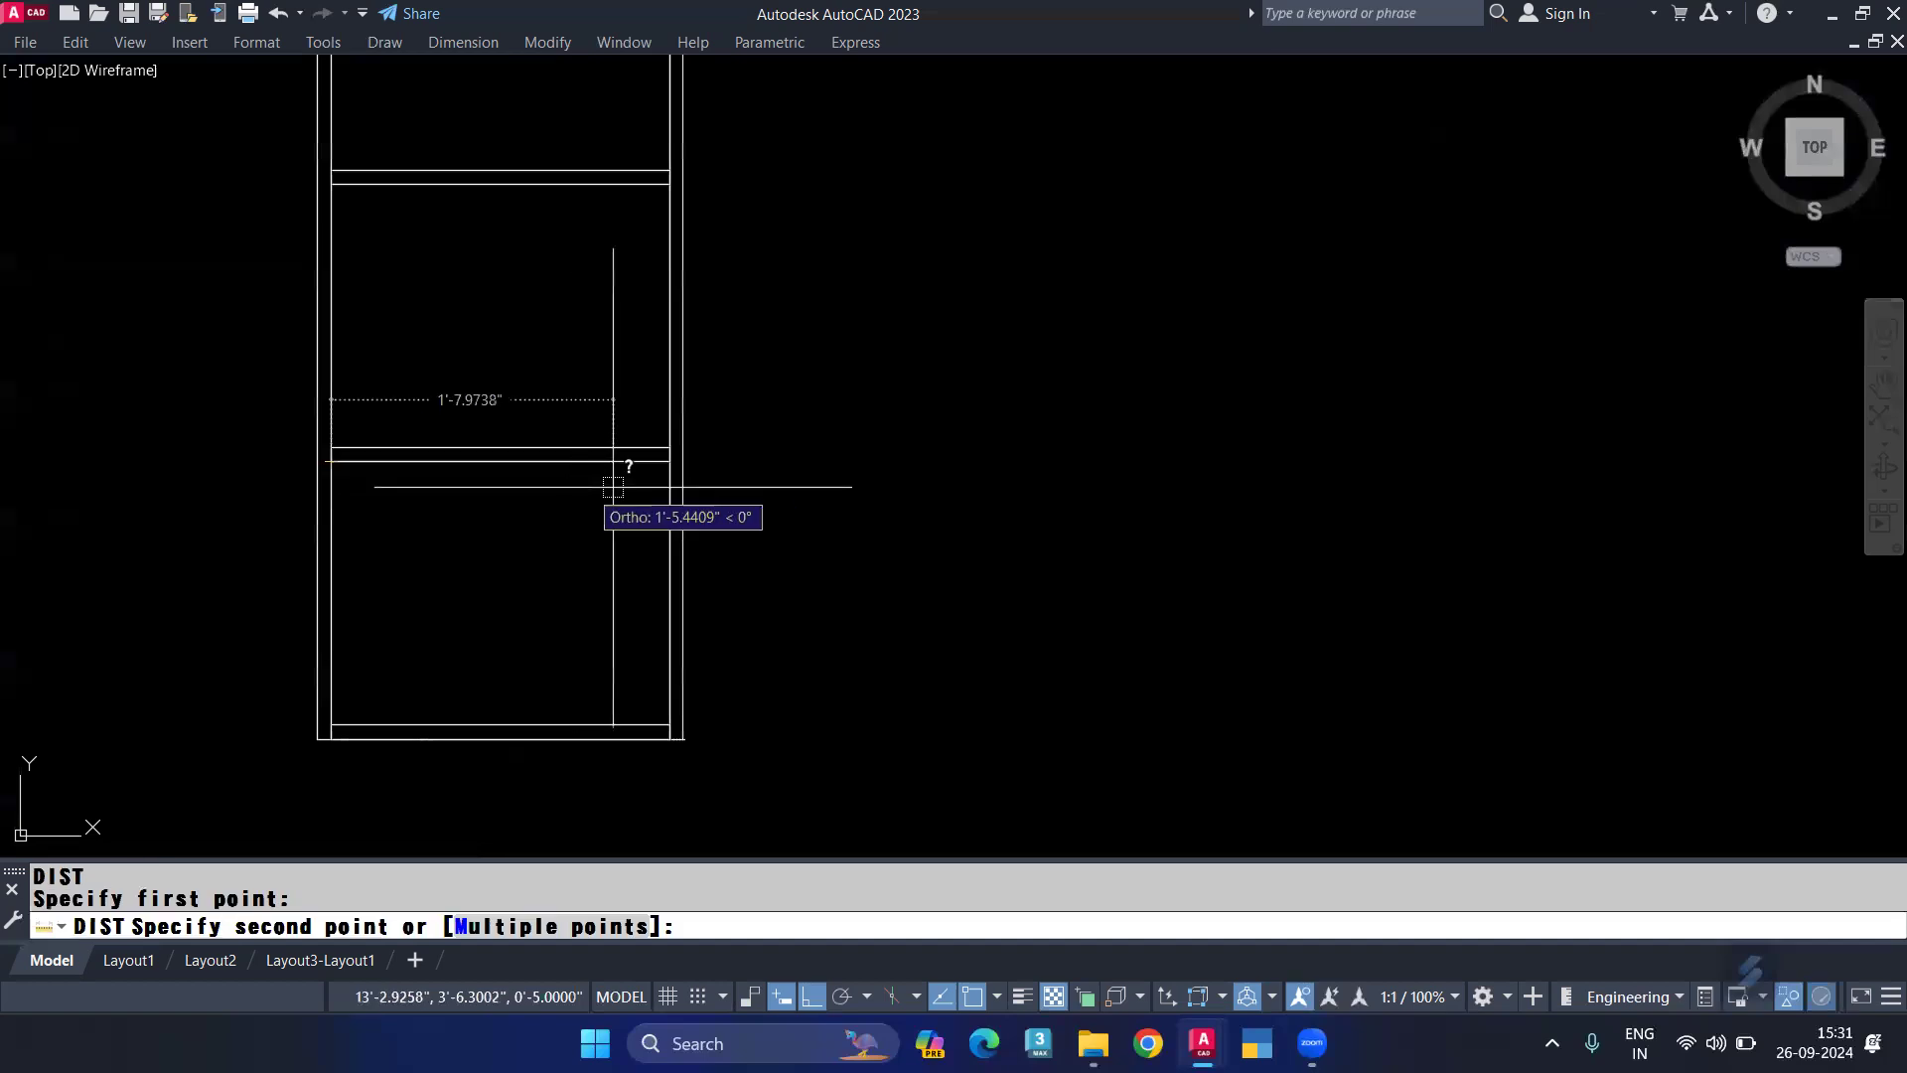
{"action": "left_click", "coordinate": [665, 463]}
{"action": "key", "text": "Return"}
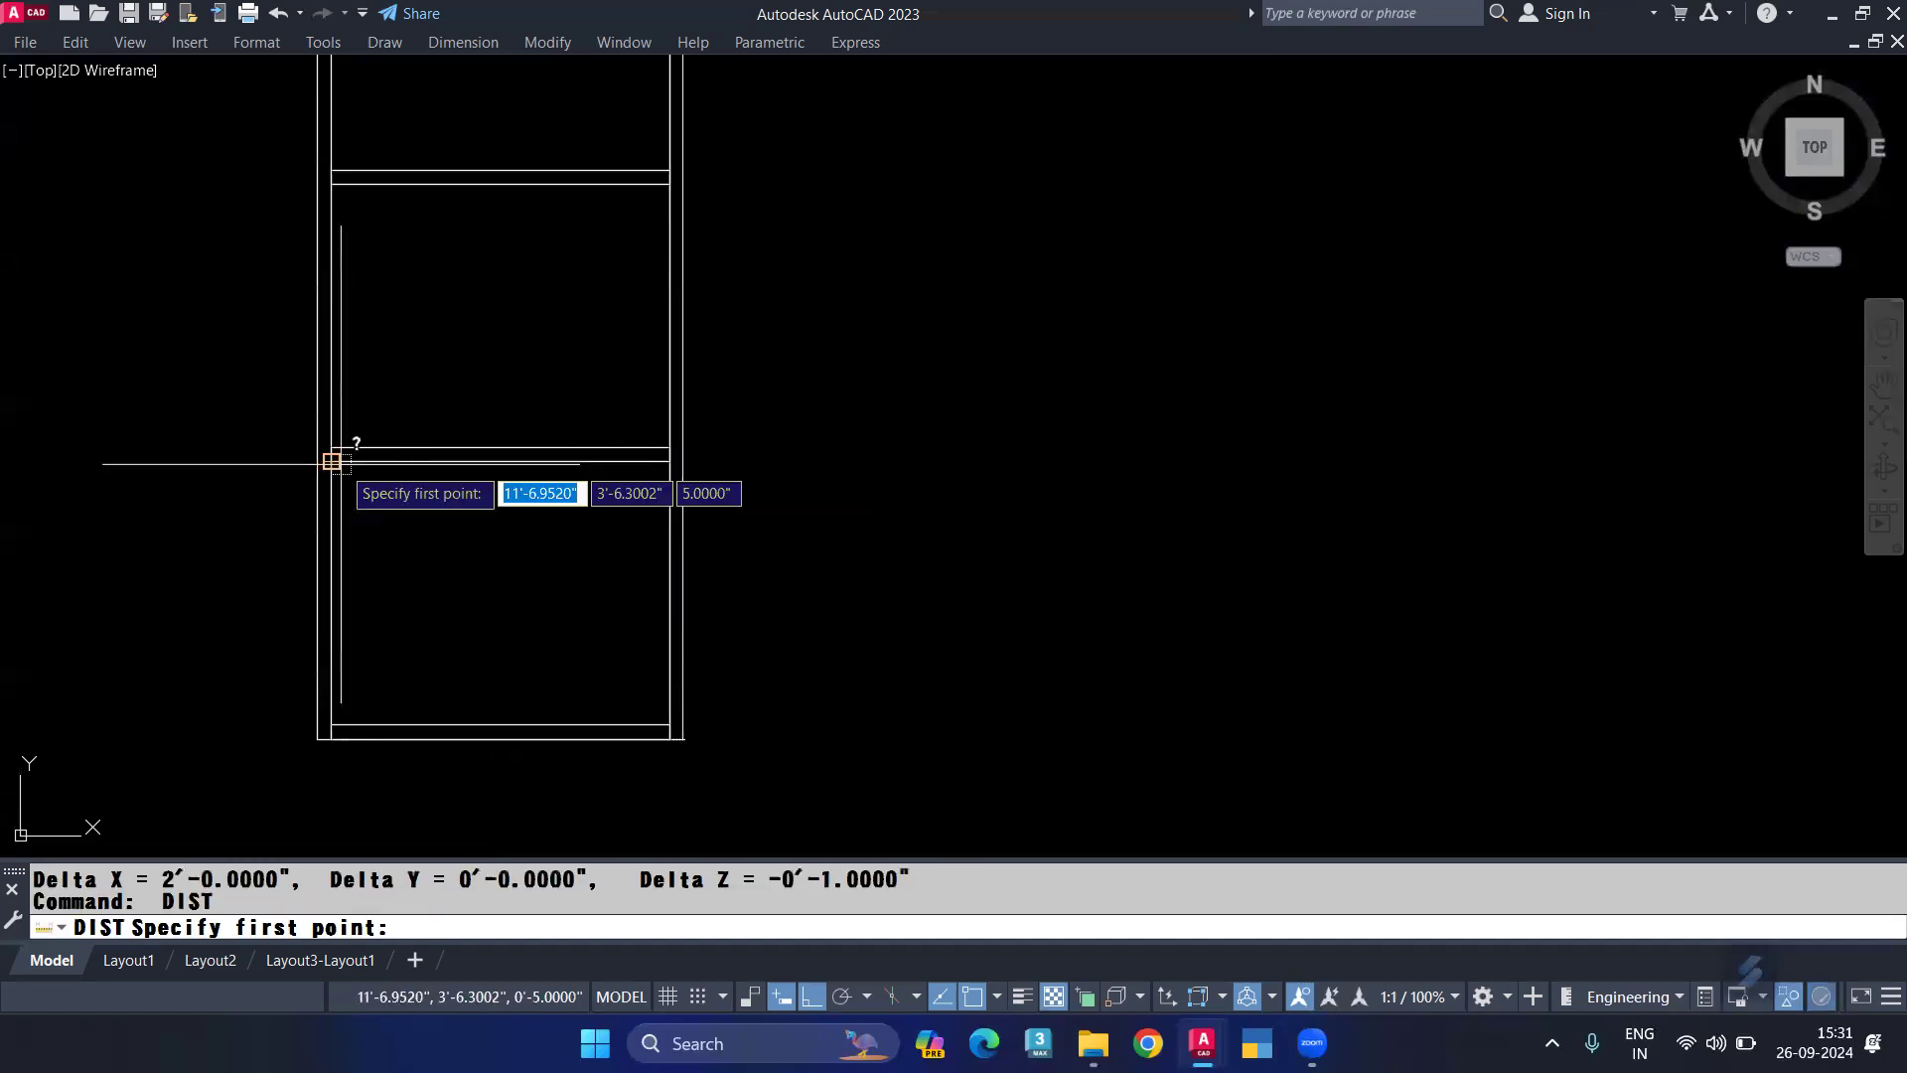
{"action": "left_click", "coordinate": [332, 463]}
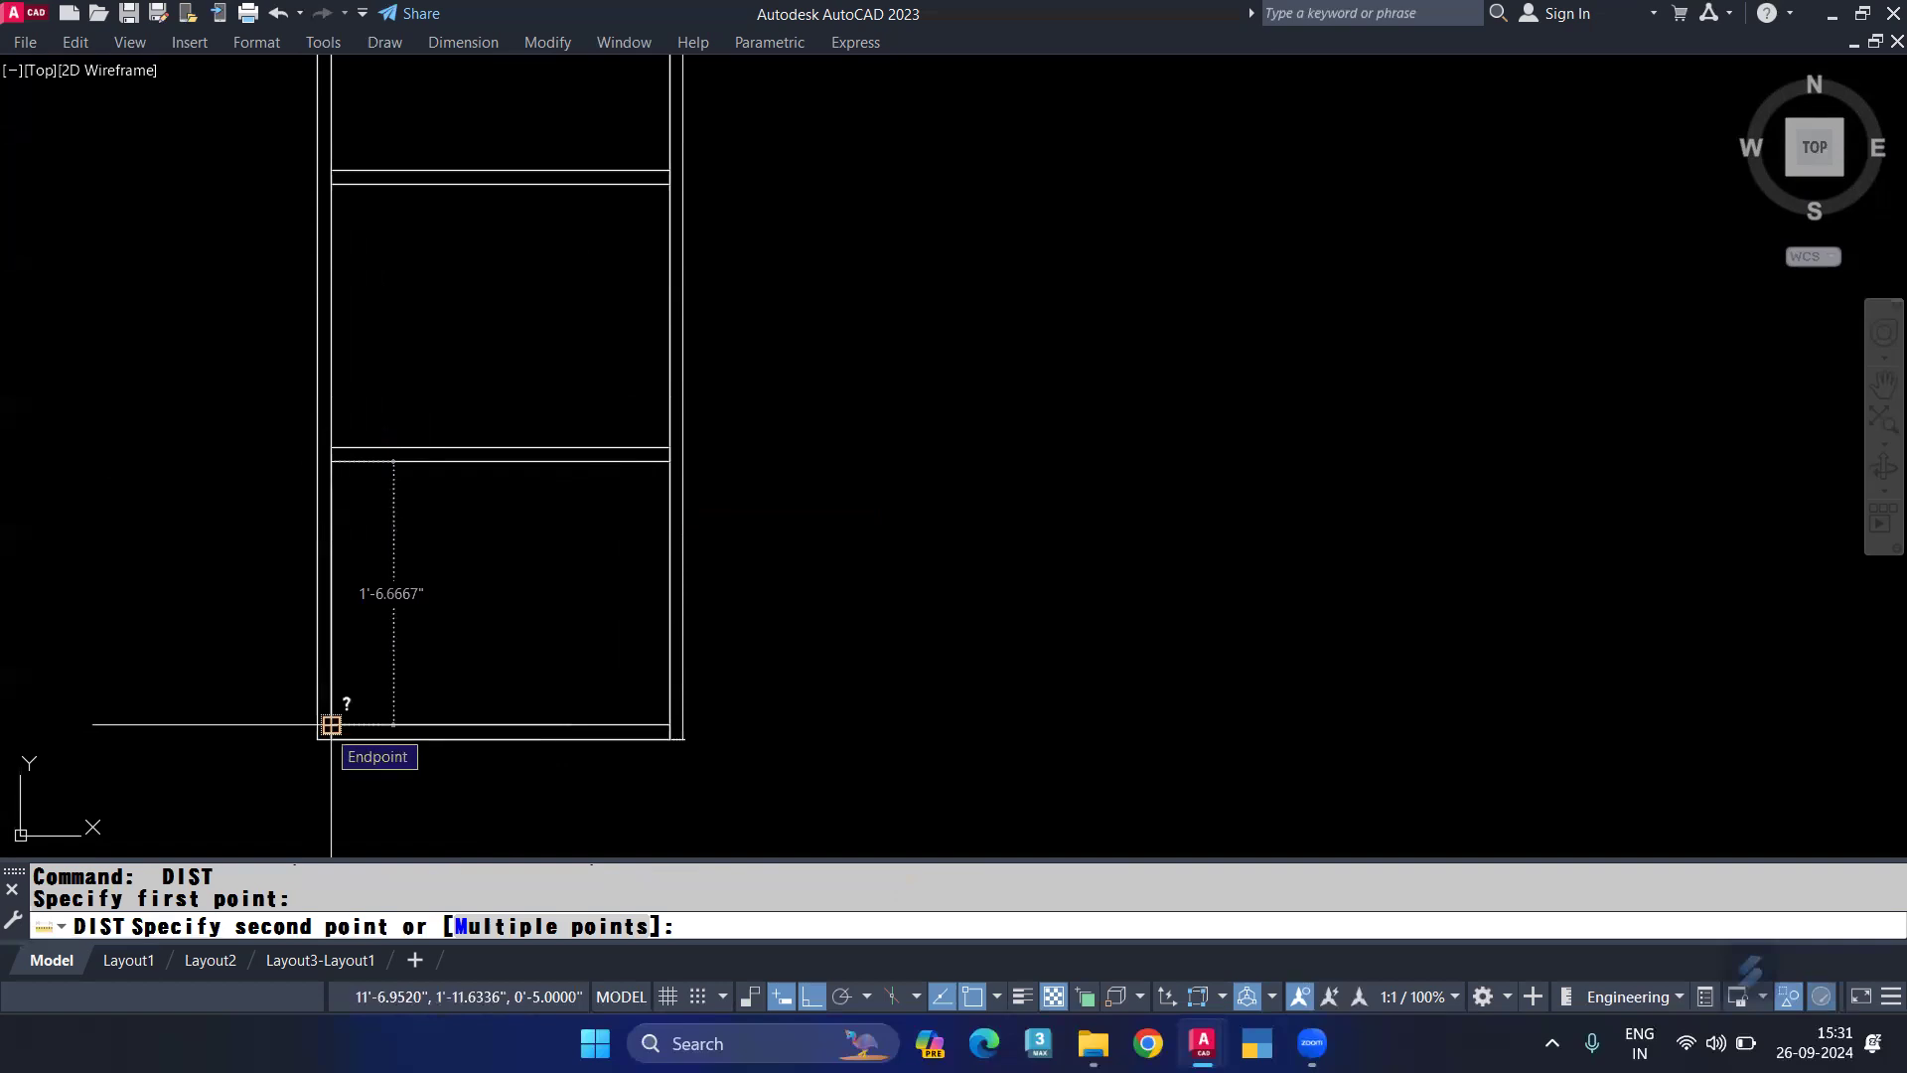
{"action": "key", "text": "Escape"}
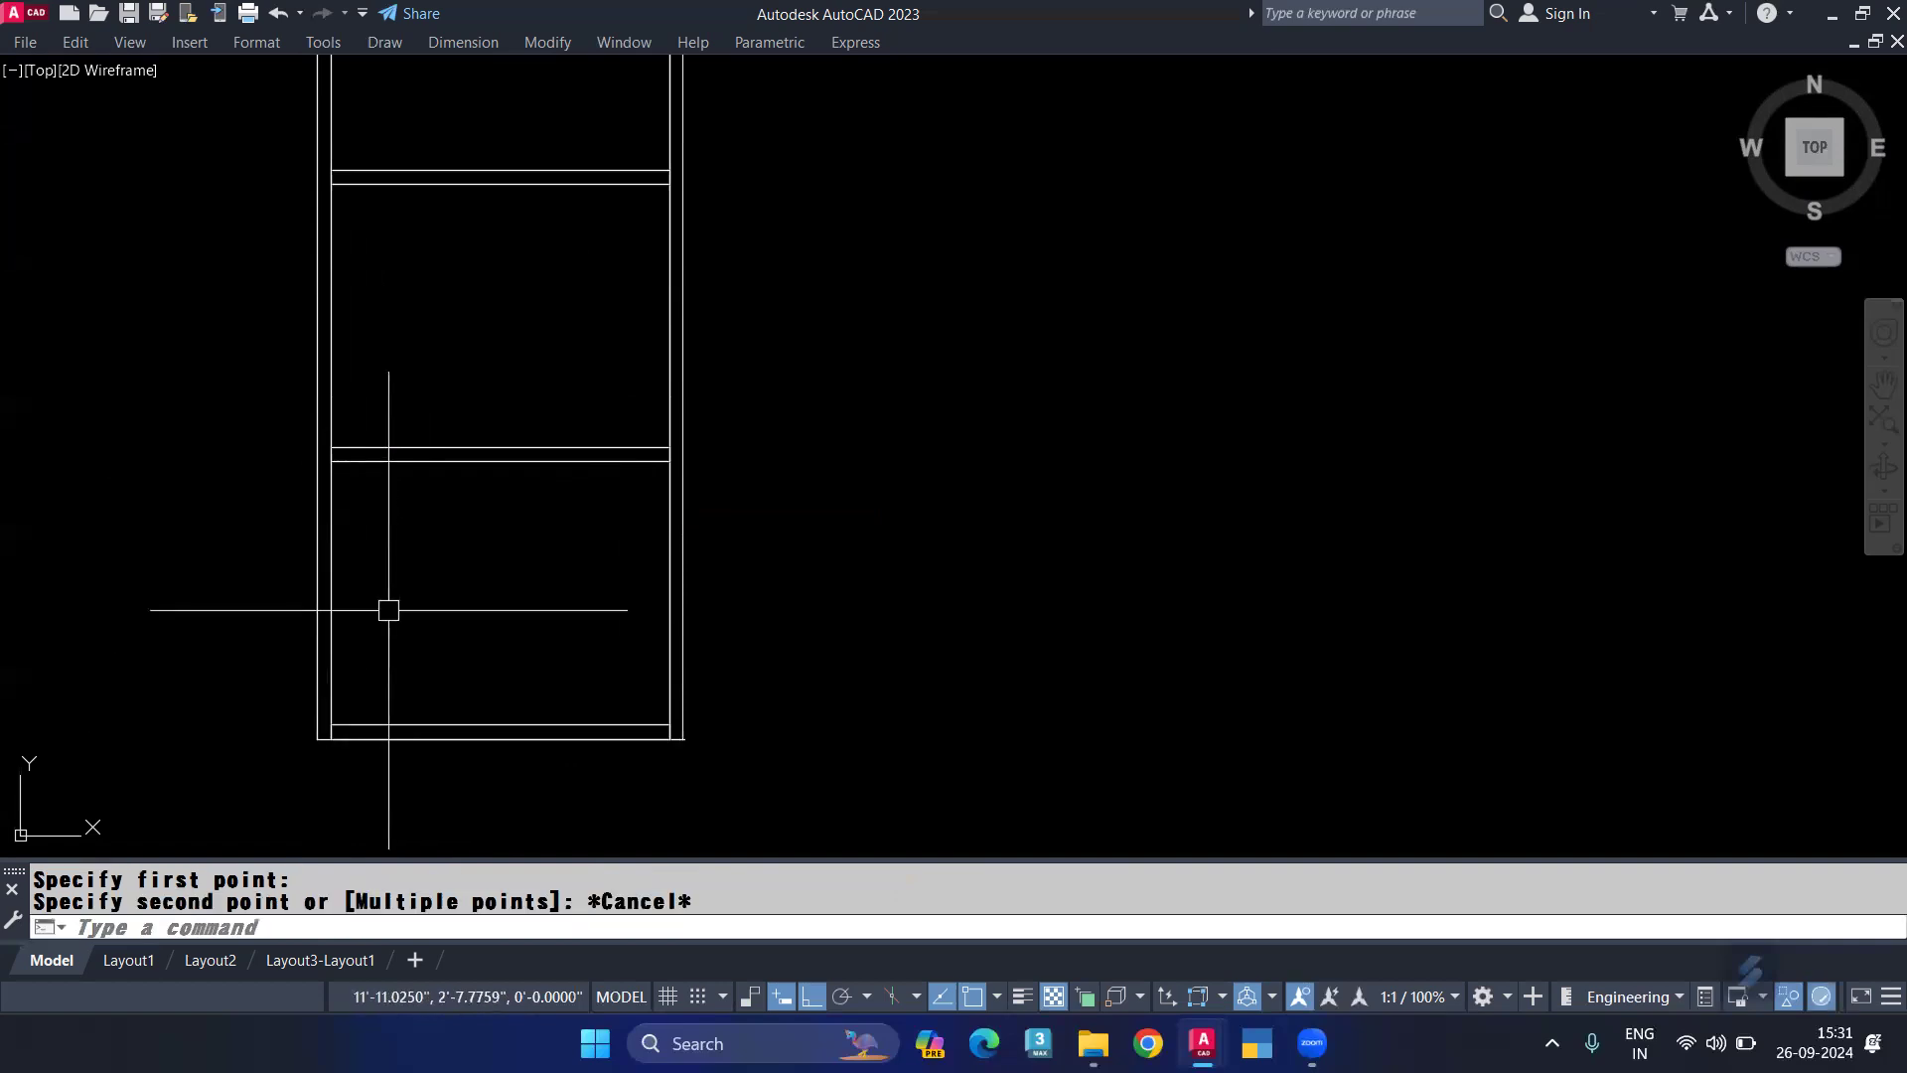
{"action": "type", "text": "rwe"}
Step: Clear the mistyped command and start a new rectangle
{"action": "key", "text": "BackSpace"}
{"action": "key", "text": "BackSpace"}
{"action": "key", "text": "BackSpace"}
{"action": "type", "text": "rec"}
{"action": "key", "text": "Return"}
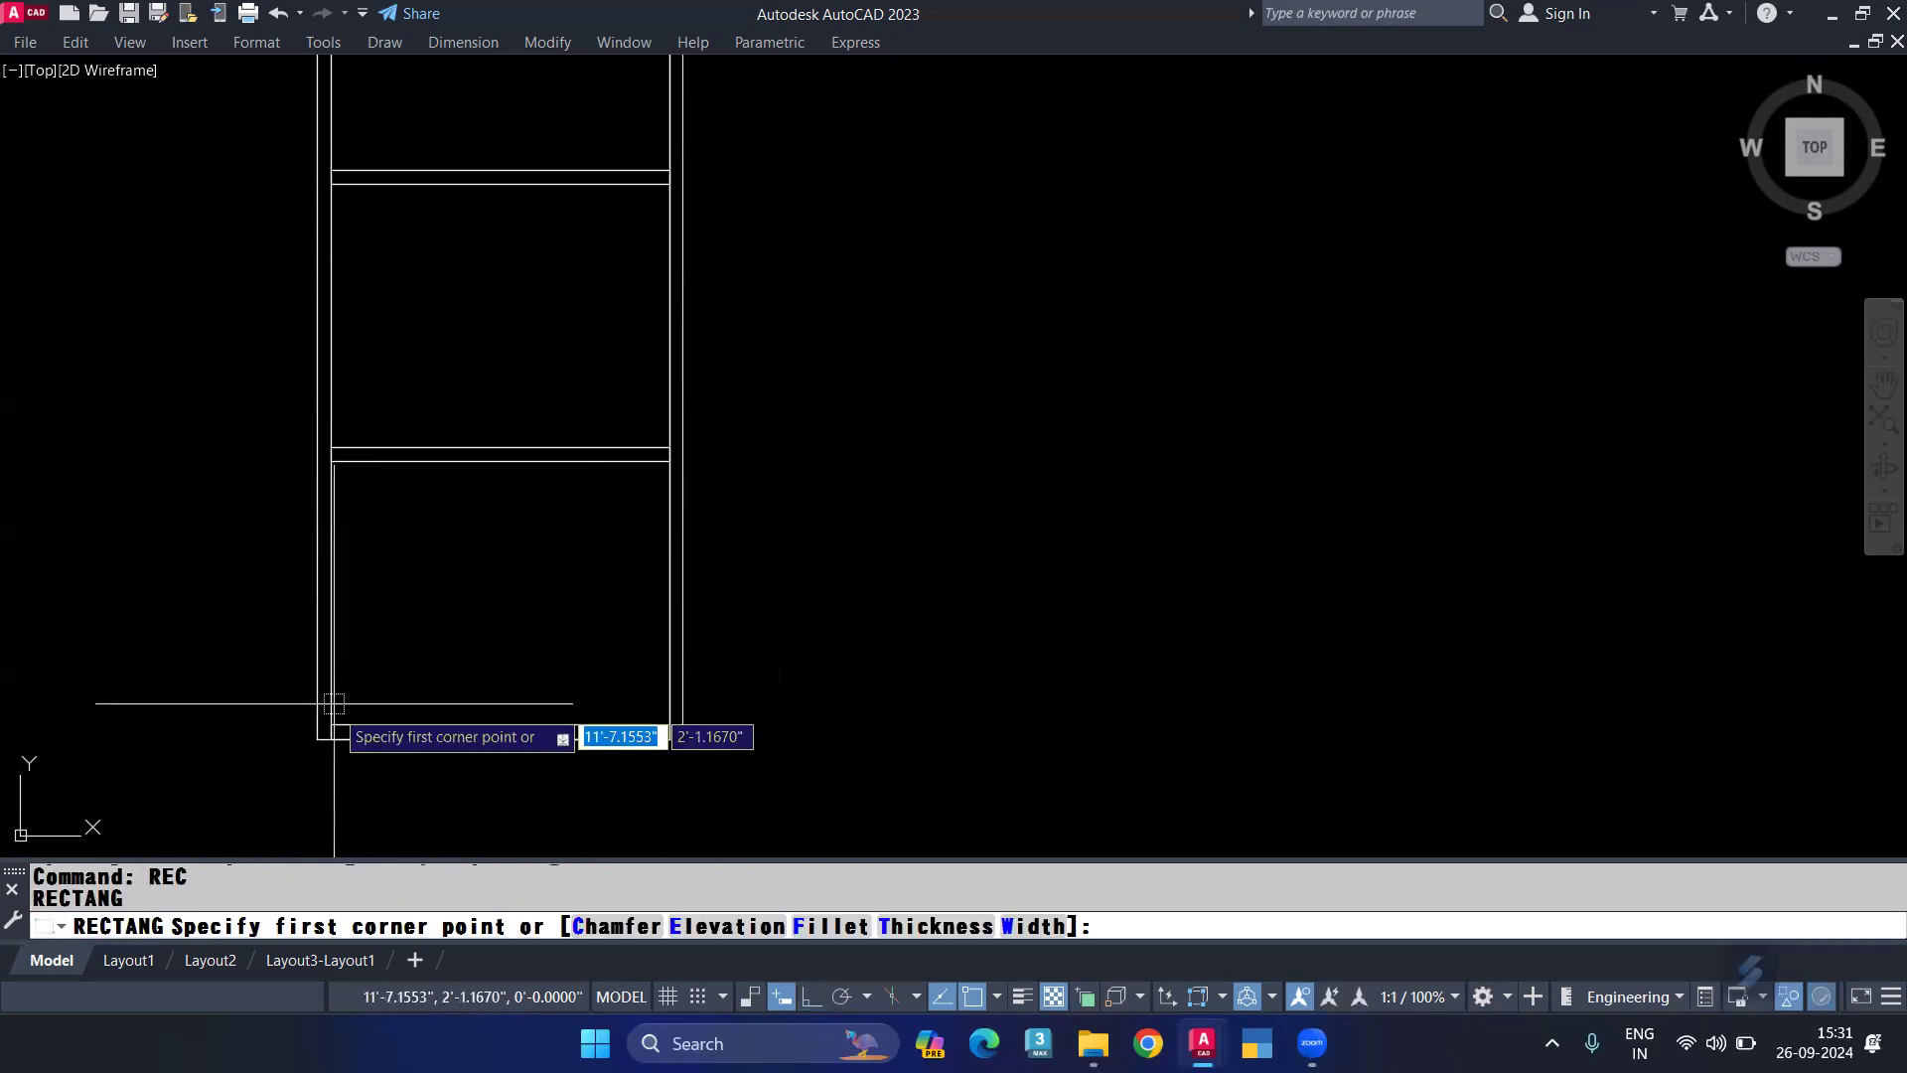
Step: Draw a rectangle inside the end compartment and stretch its right edge toward the compartment's right side
{"action": "left_click", "coordinate": [331, 724]}
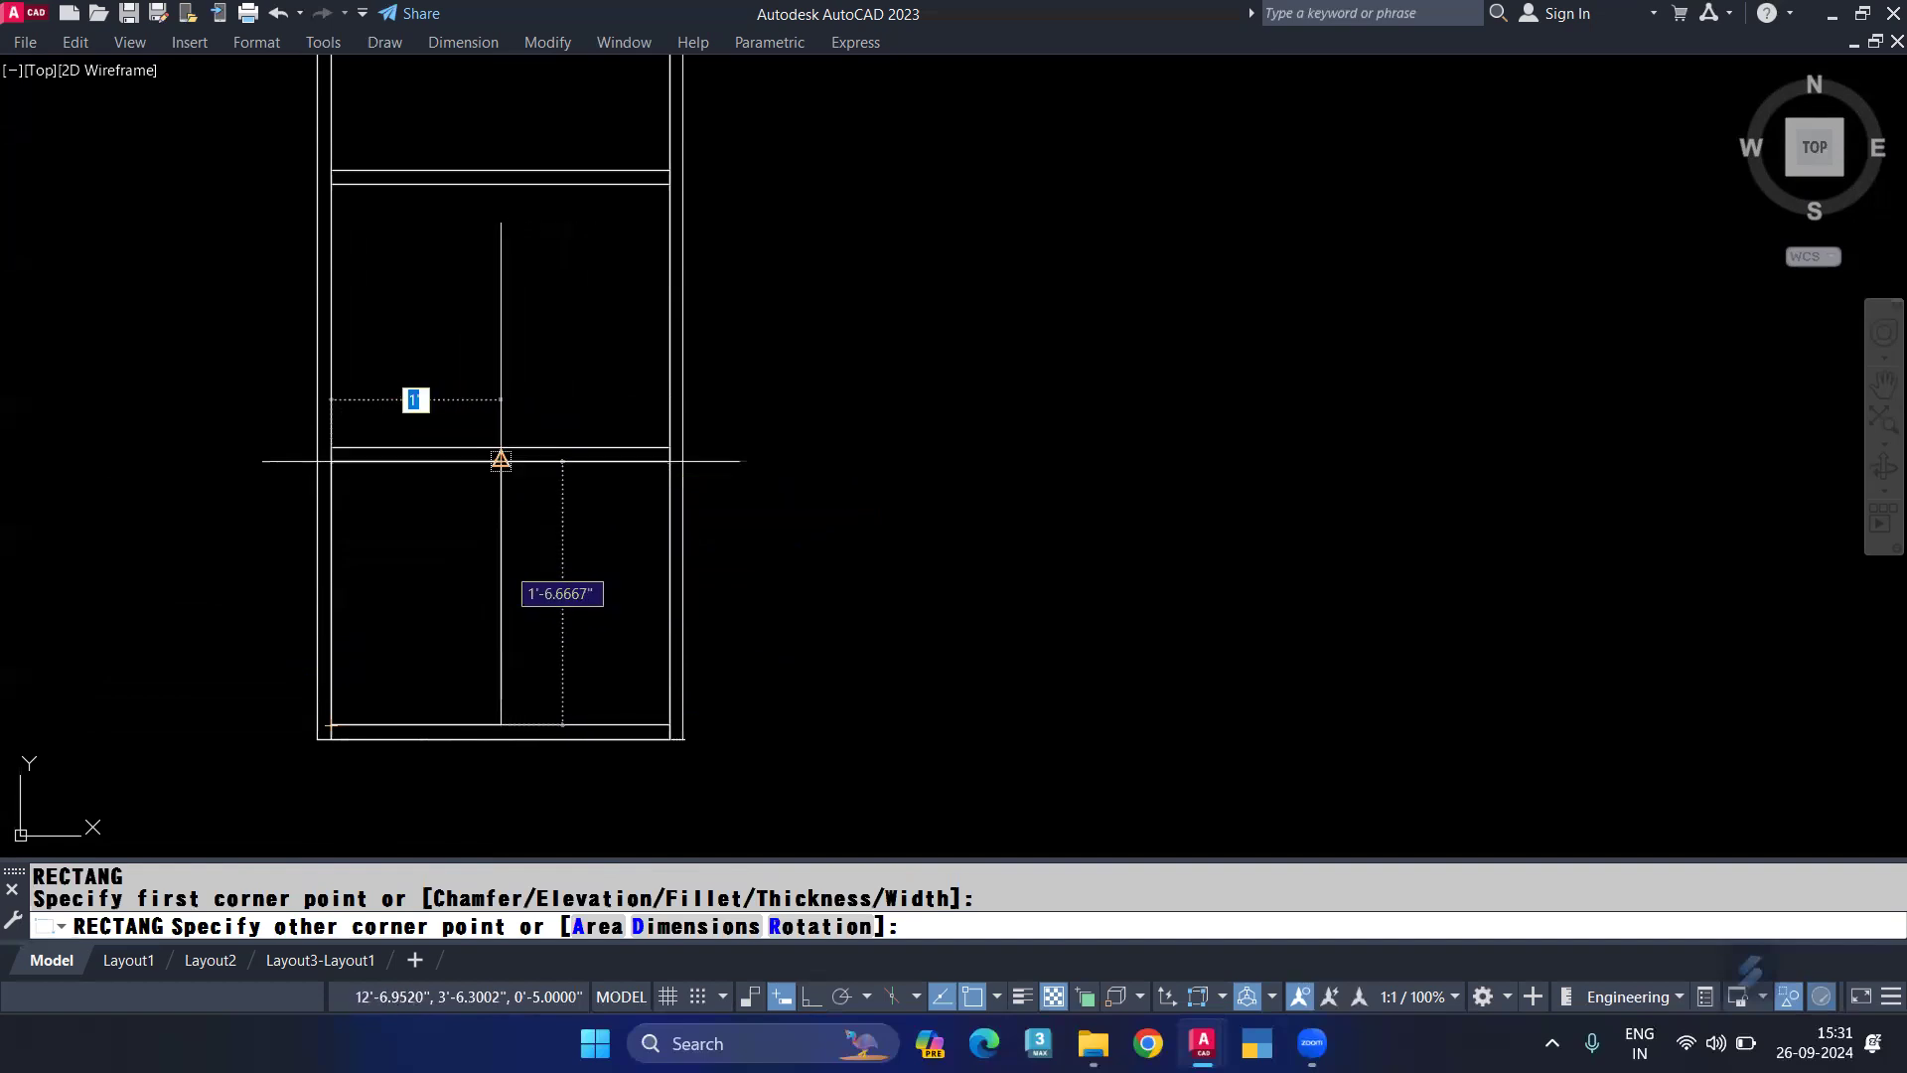
{"action": "left_click", "coordinate": [501, 460]}
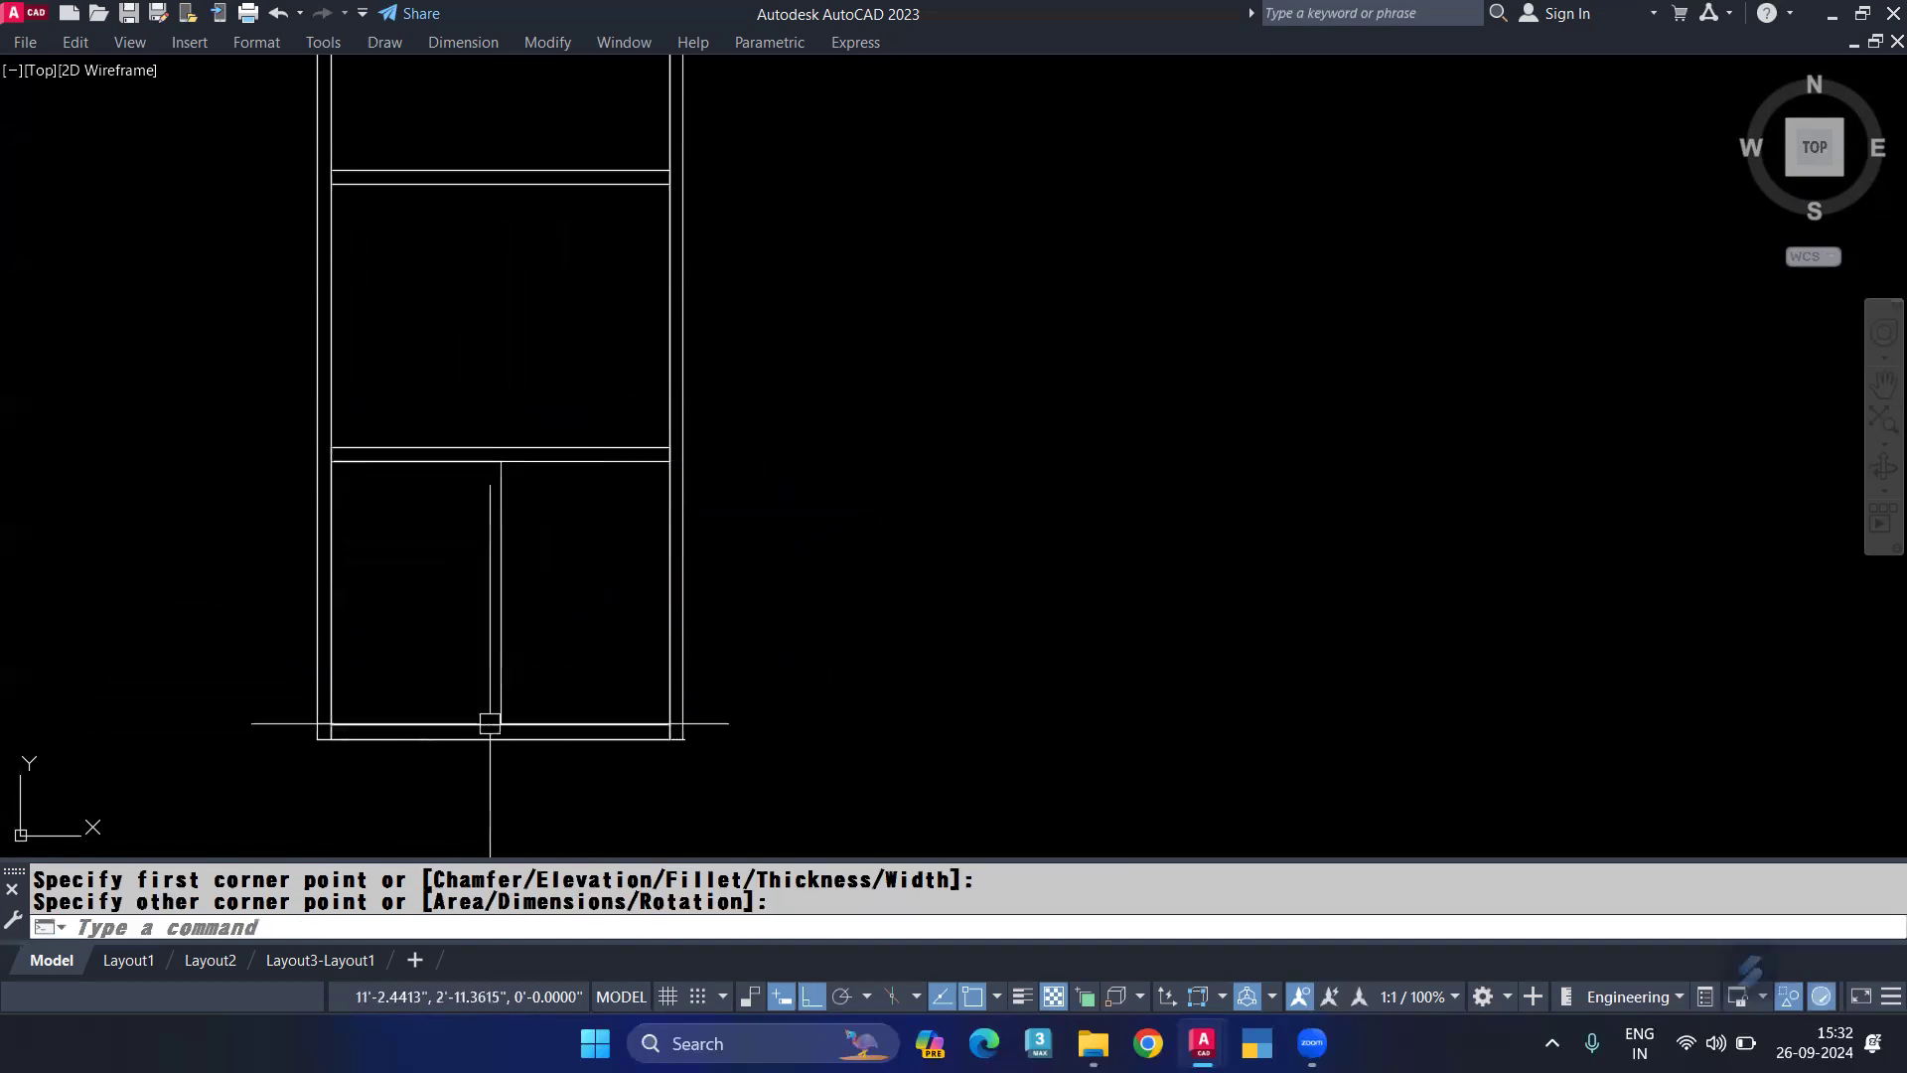
{"action": "left_click", "coordinate": [500, 593]}
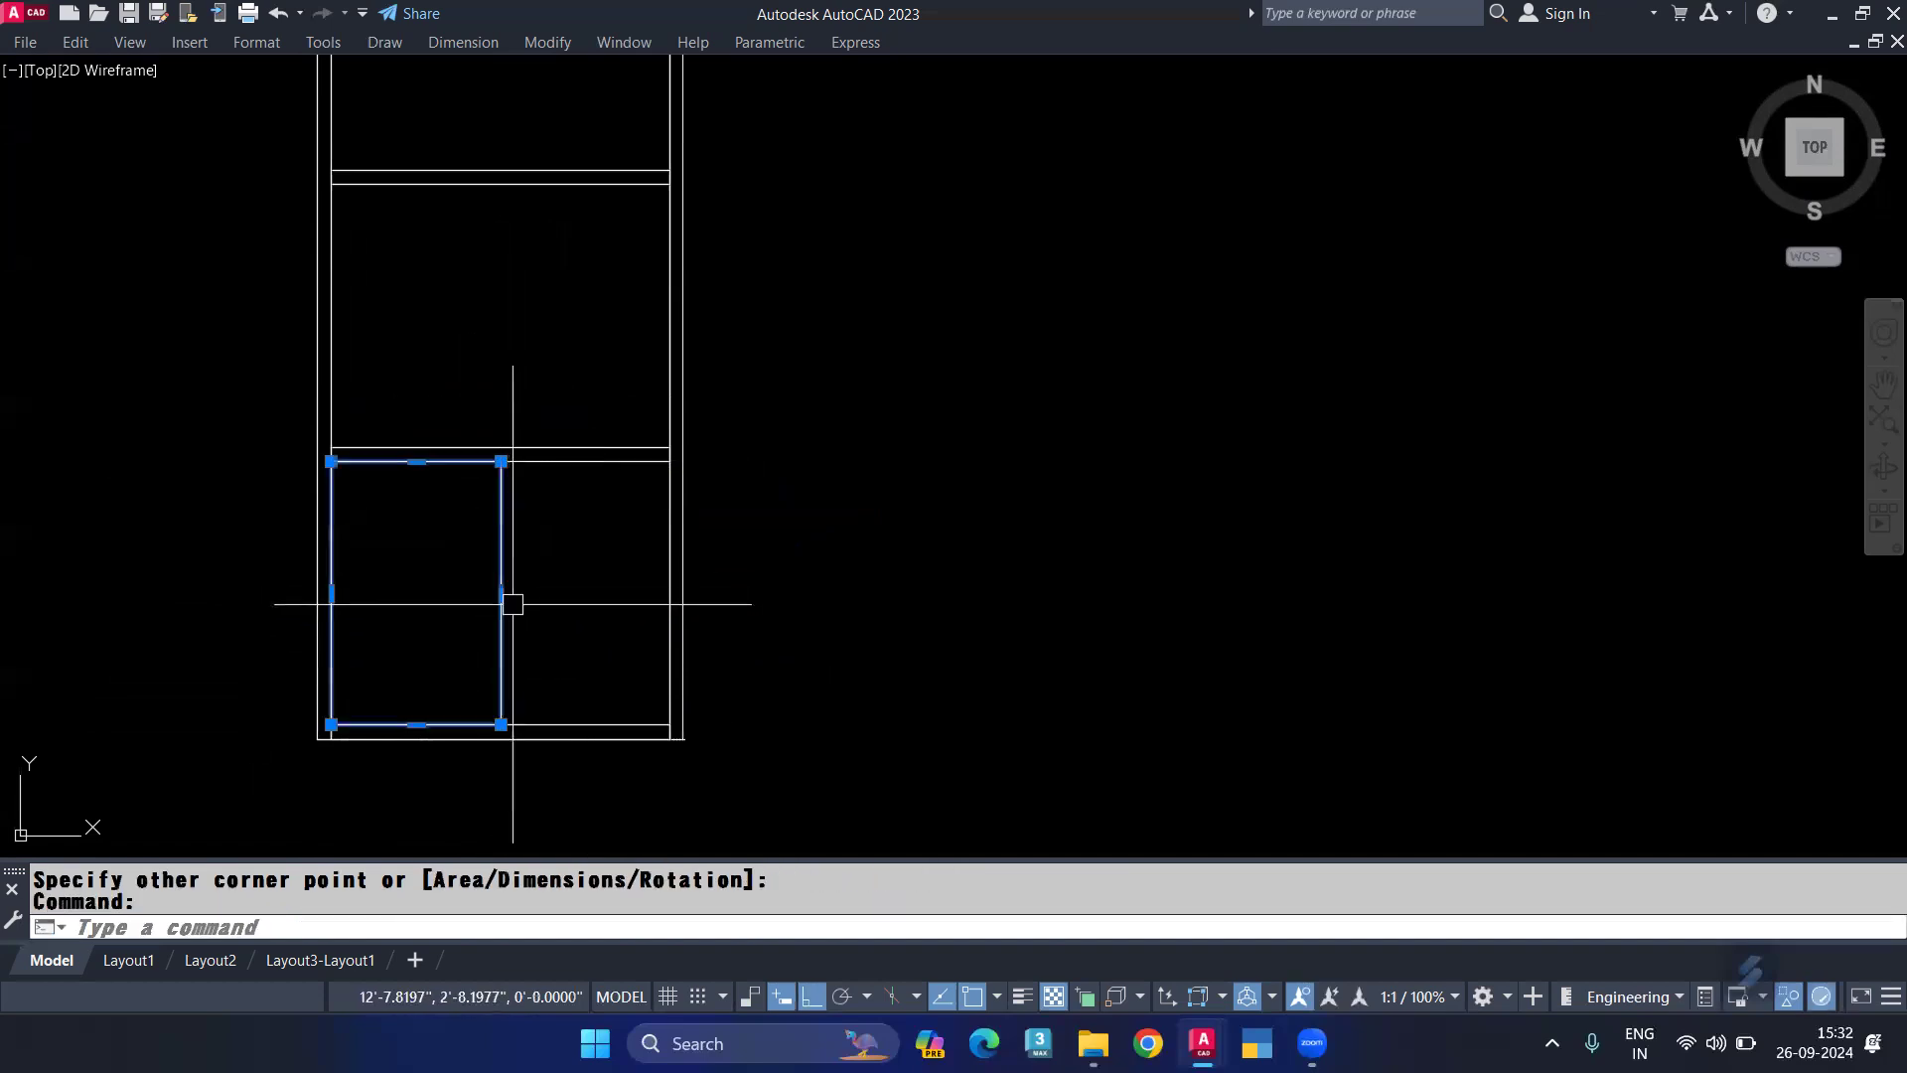
{"action": "left_click", "coordinate": [501, 593]}
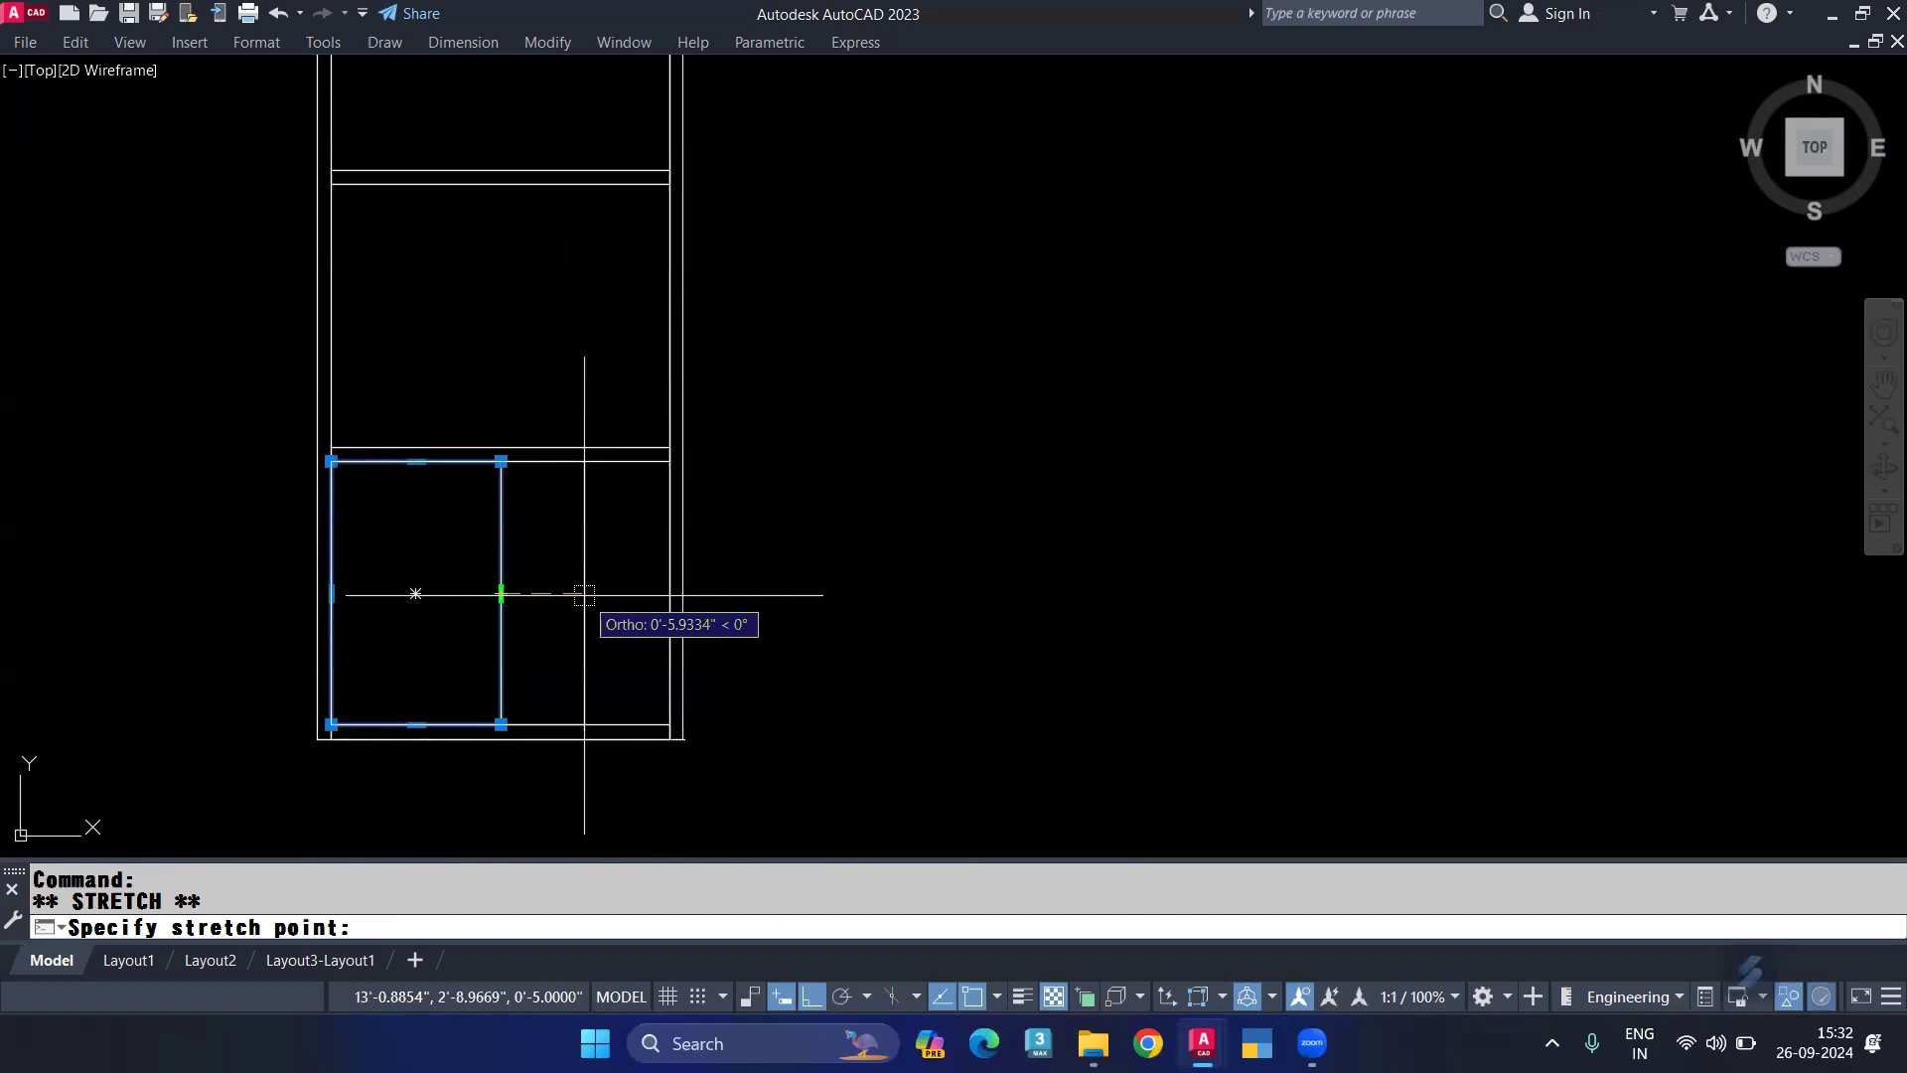
{"action": "type", "text": "6"}
{"action": "left_click", "coordinate": [584, 594]}
{"action": "key", "text": "Escape"}
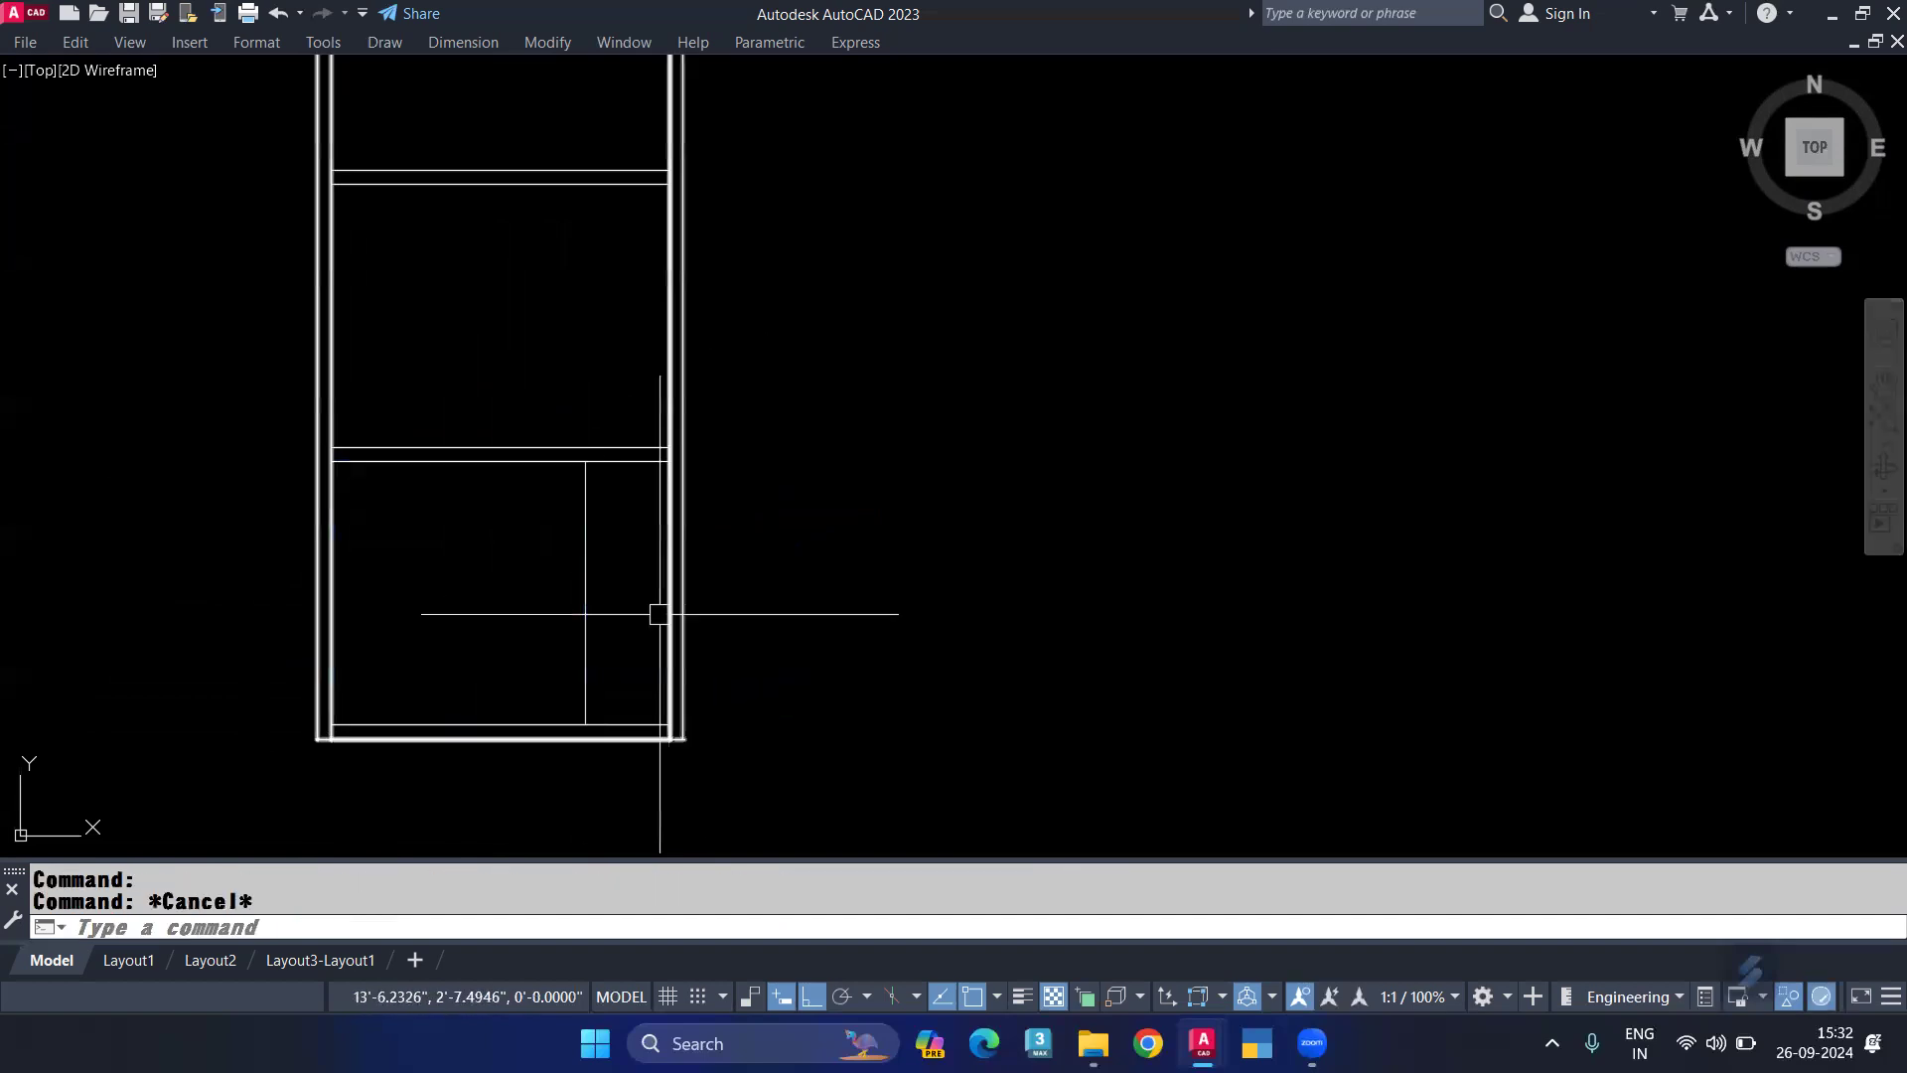
{"action": "left_click", "coordinate": [585, 592]}
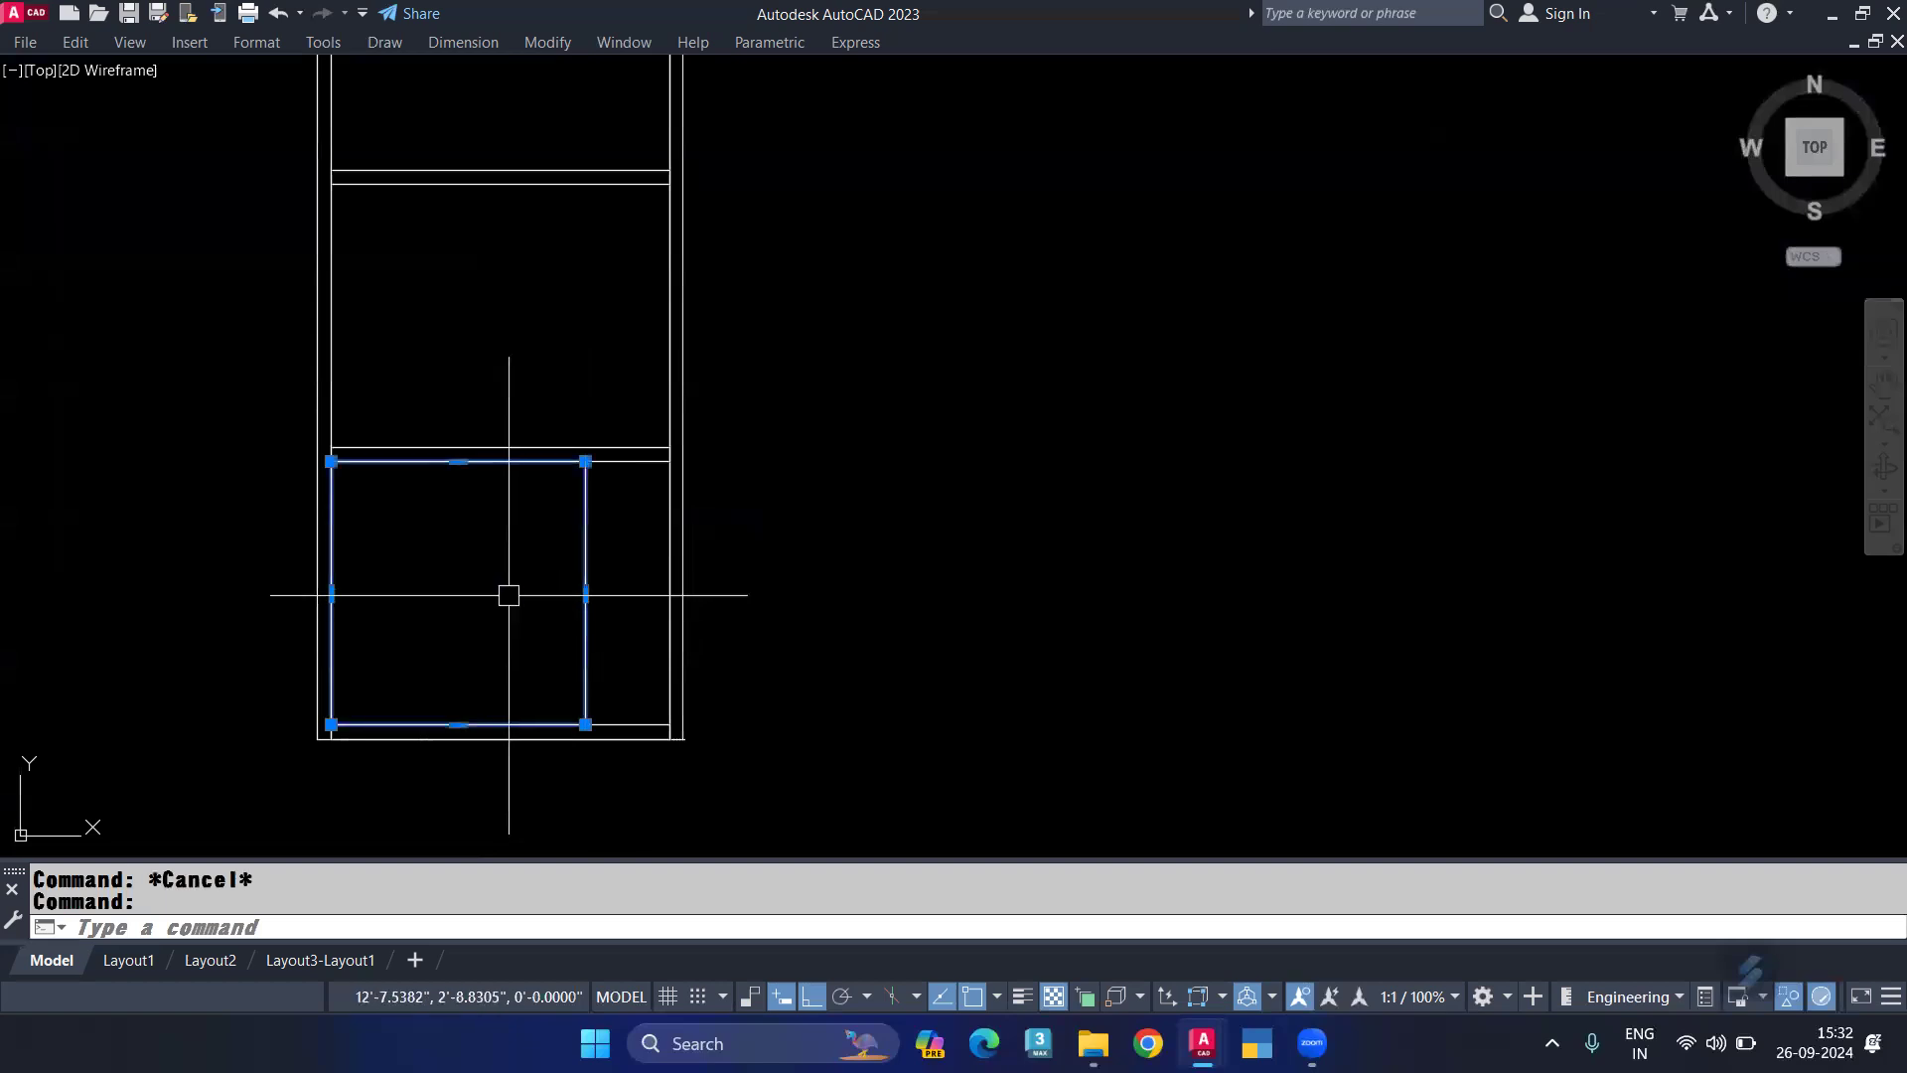
Step: Move the rectangle 3 inches to the right
{"action": "type", "text": "m"}
{"action": "key", "text": "Return"}
{"action": "left_click", "coordinate": [479, 594]}
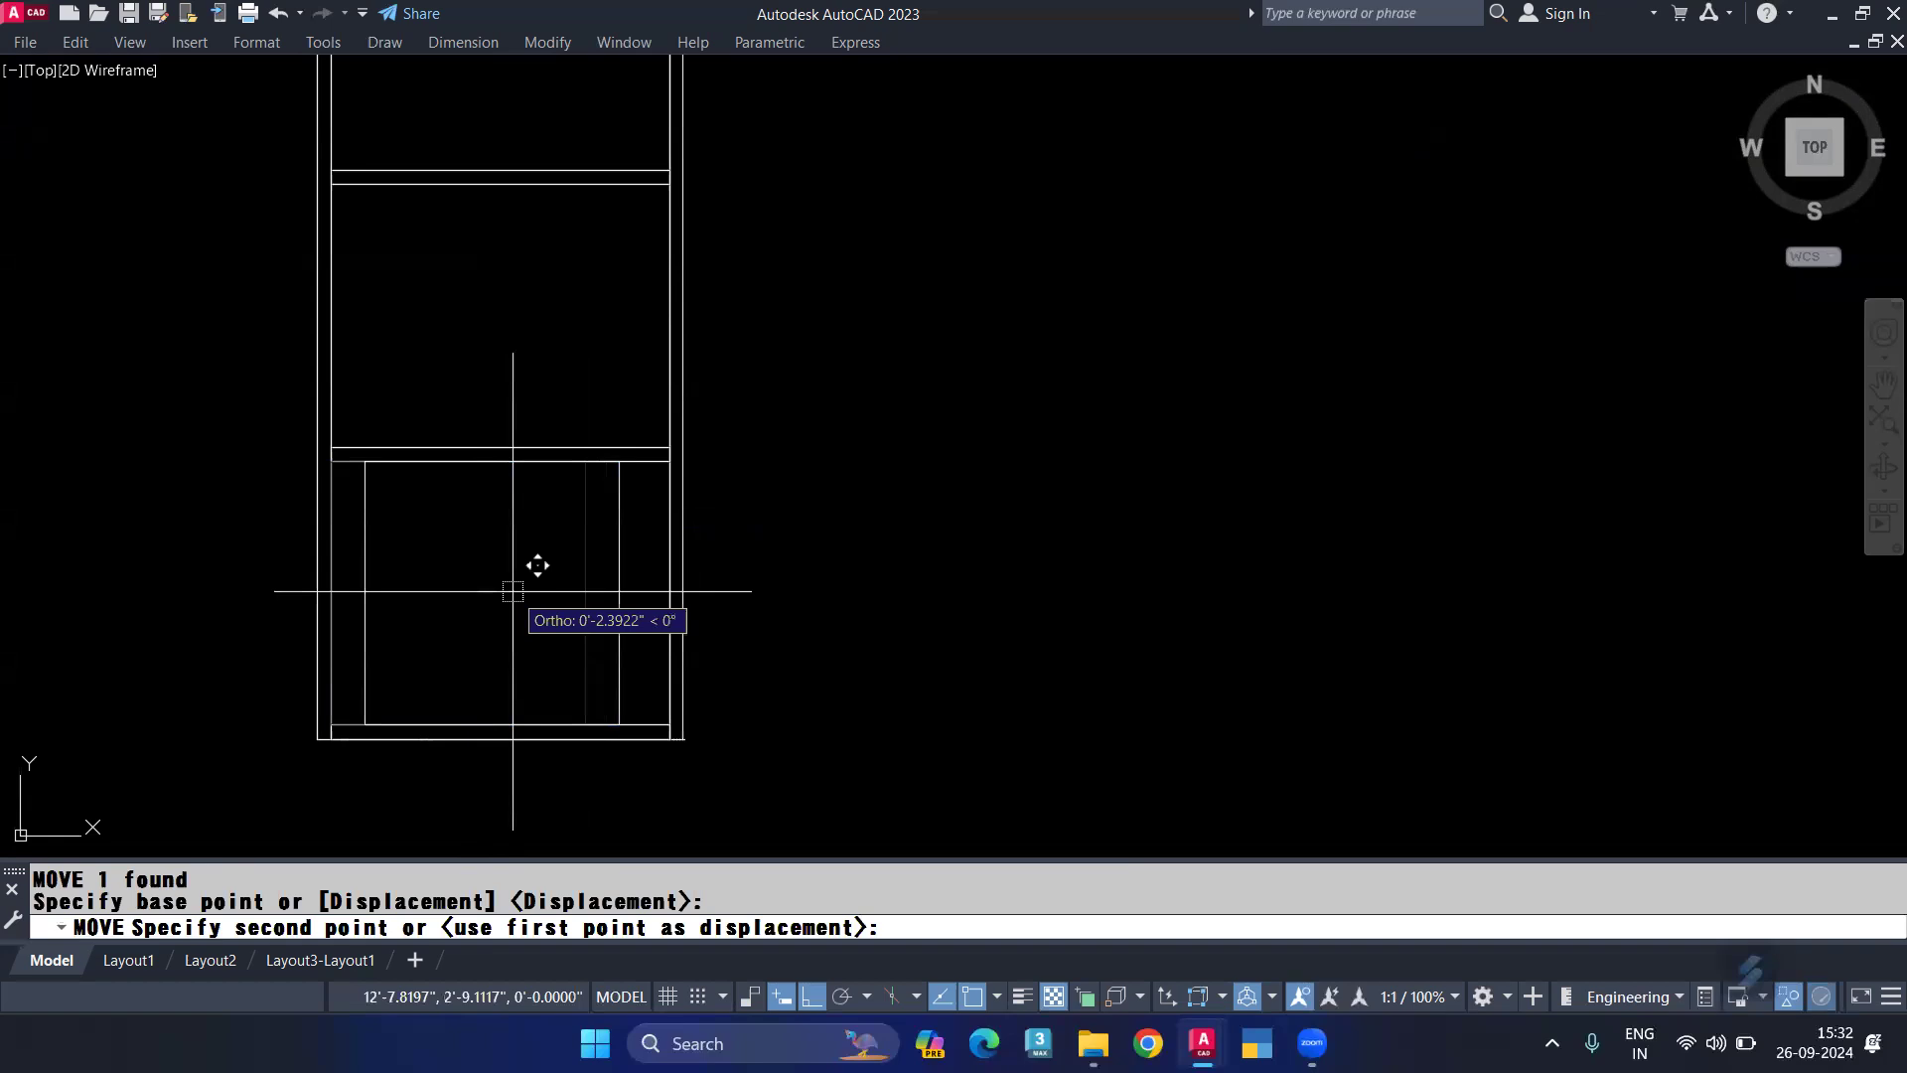
{"action": "type", "text": "3"}
{"action": "key", "text": "Return"}
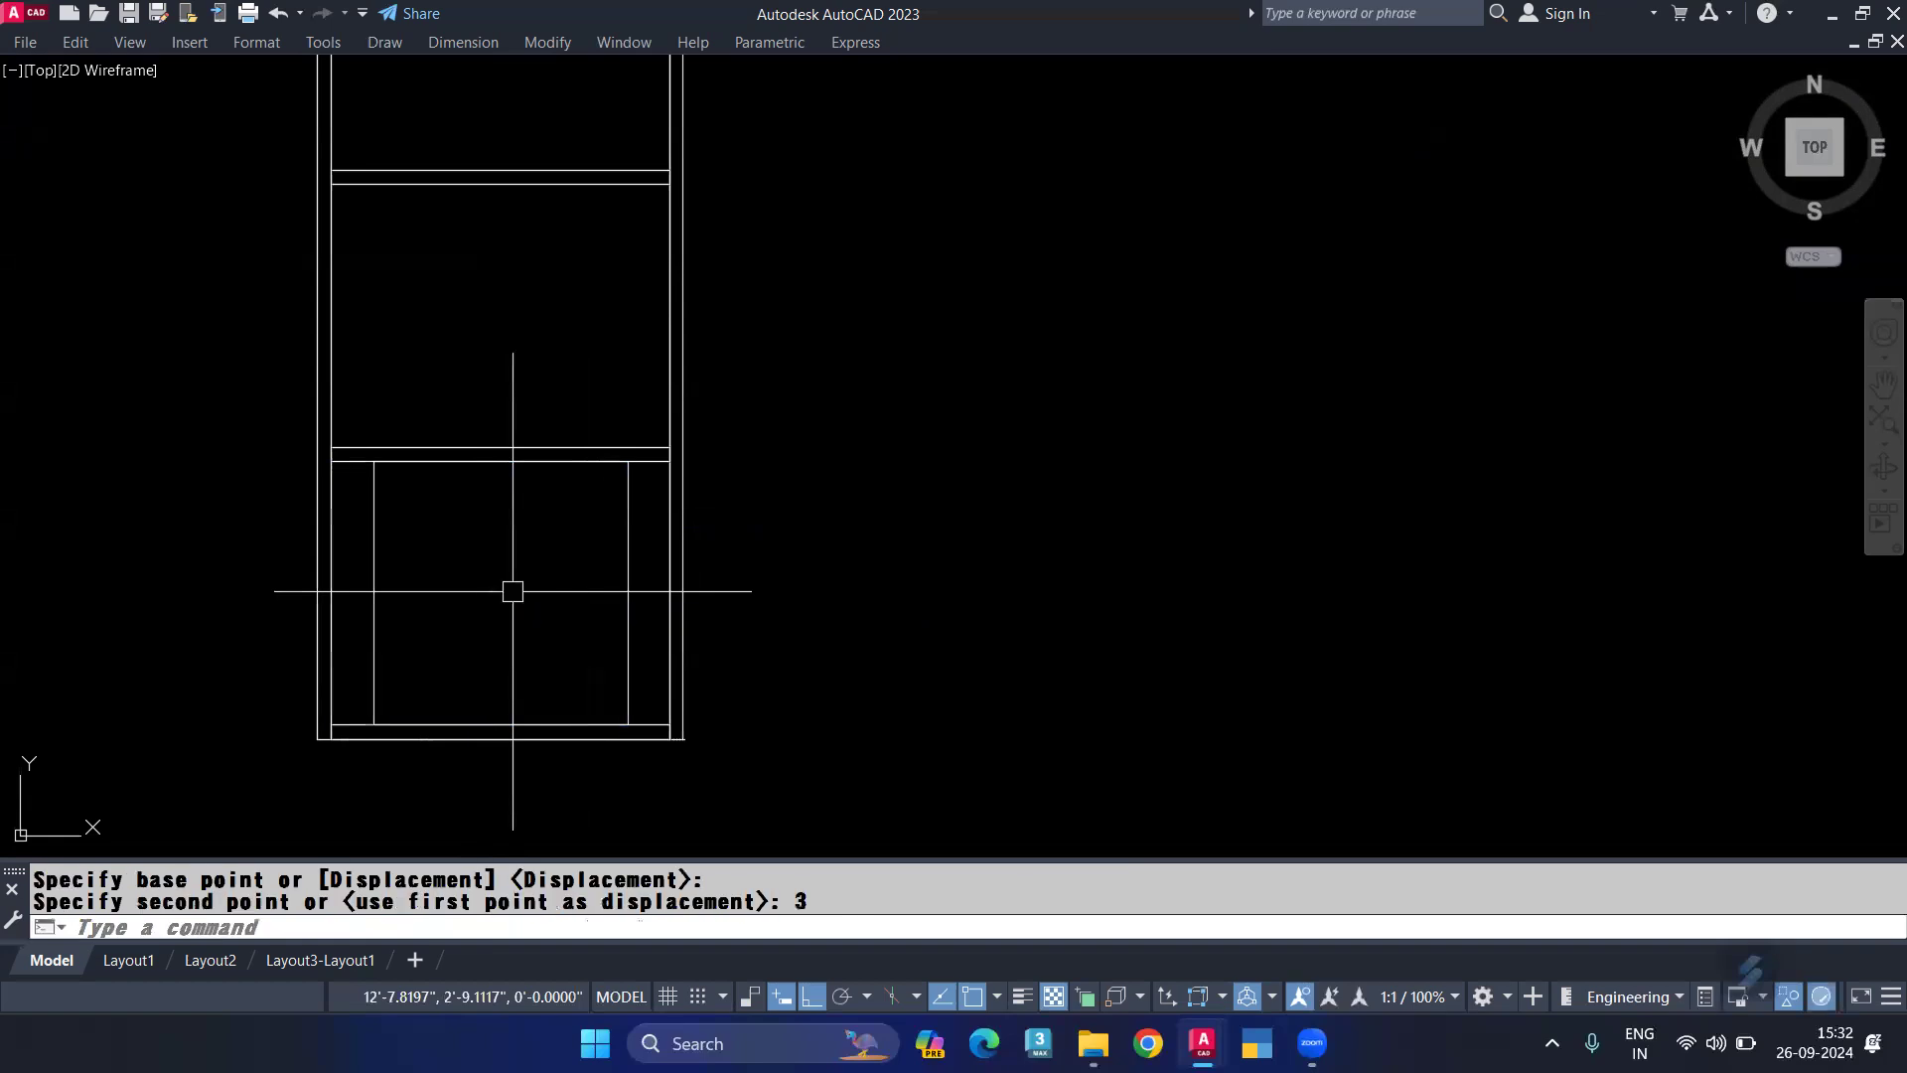
Step: Offset the rectangle 1 unit inward and erase the outer rectangle
{"action": "left_click", "coordinate": [622, 572]}
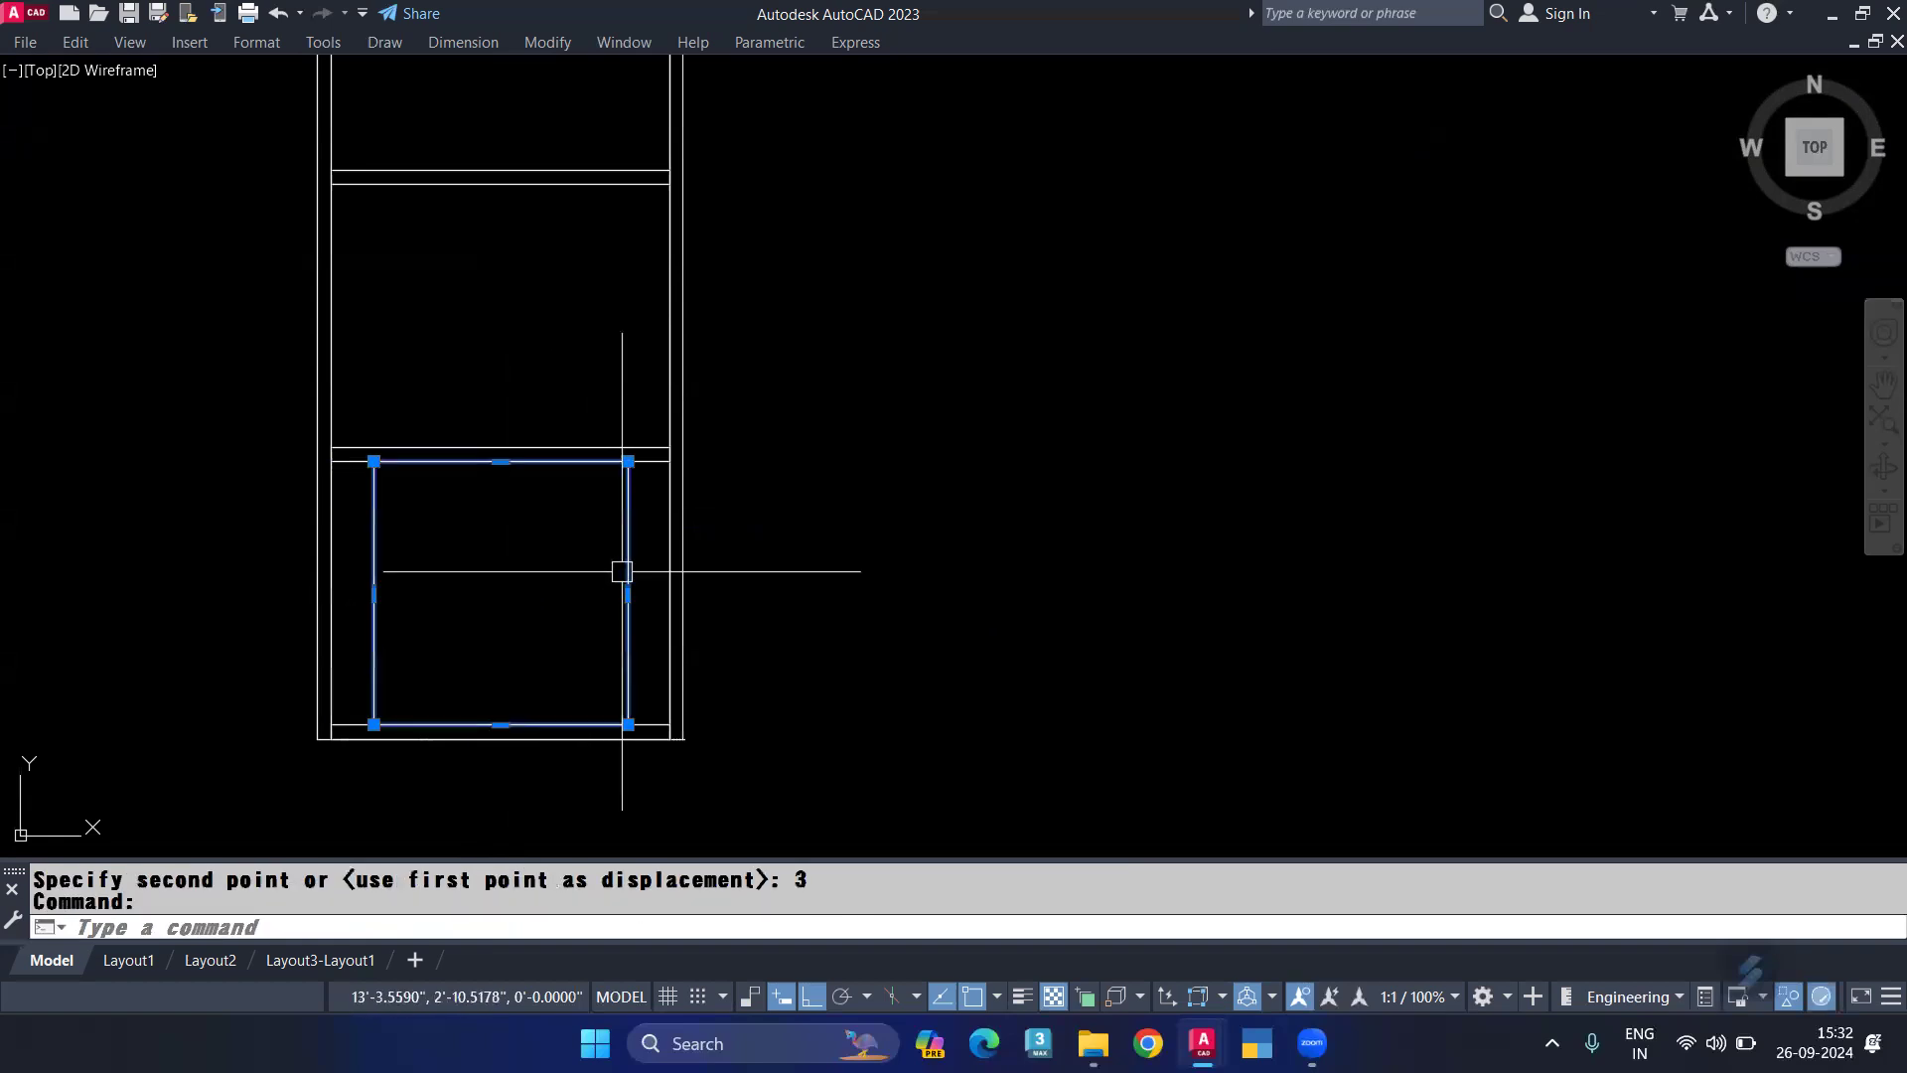
{"action": "type", "text": "o"}
{"action": "key", "text": "Return"}
{"action": "type", "text": "1"}
{"action": "key", "text": "Return"}
{"action": "left_click", "coordinate": [534, 634]}
{"action": "key", "text": "Escape"}
{"action": "left_click", "coordinate": [374, 576]}
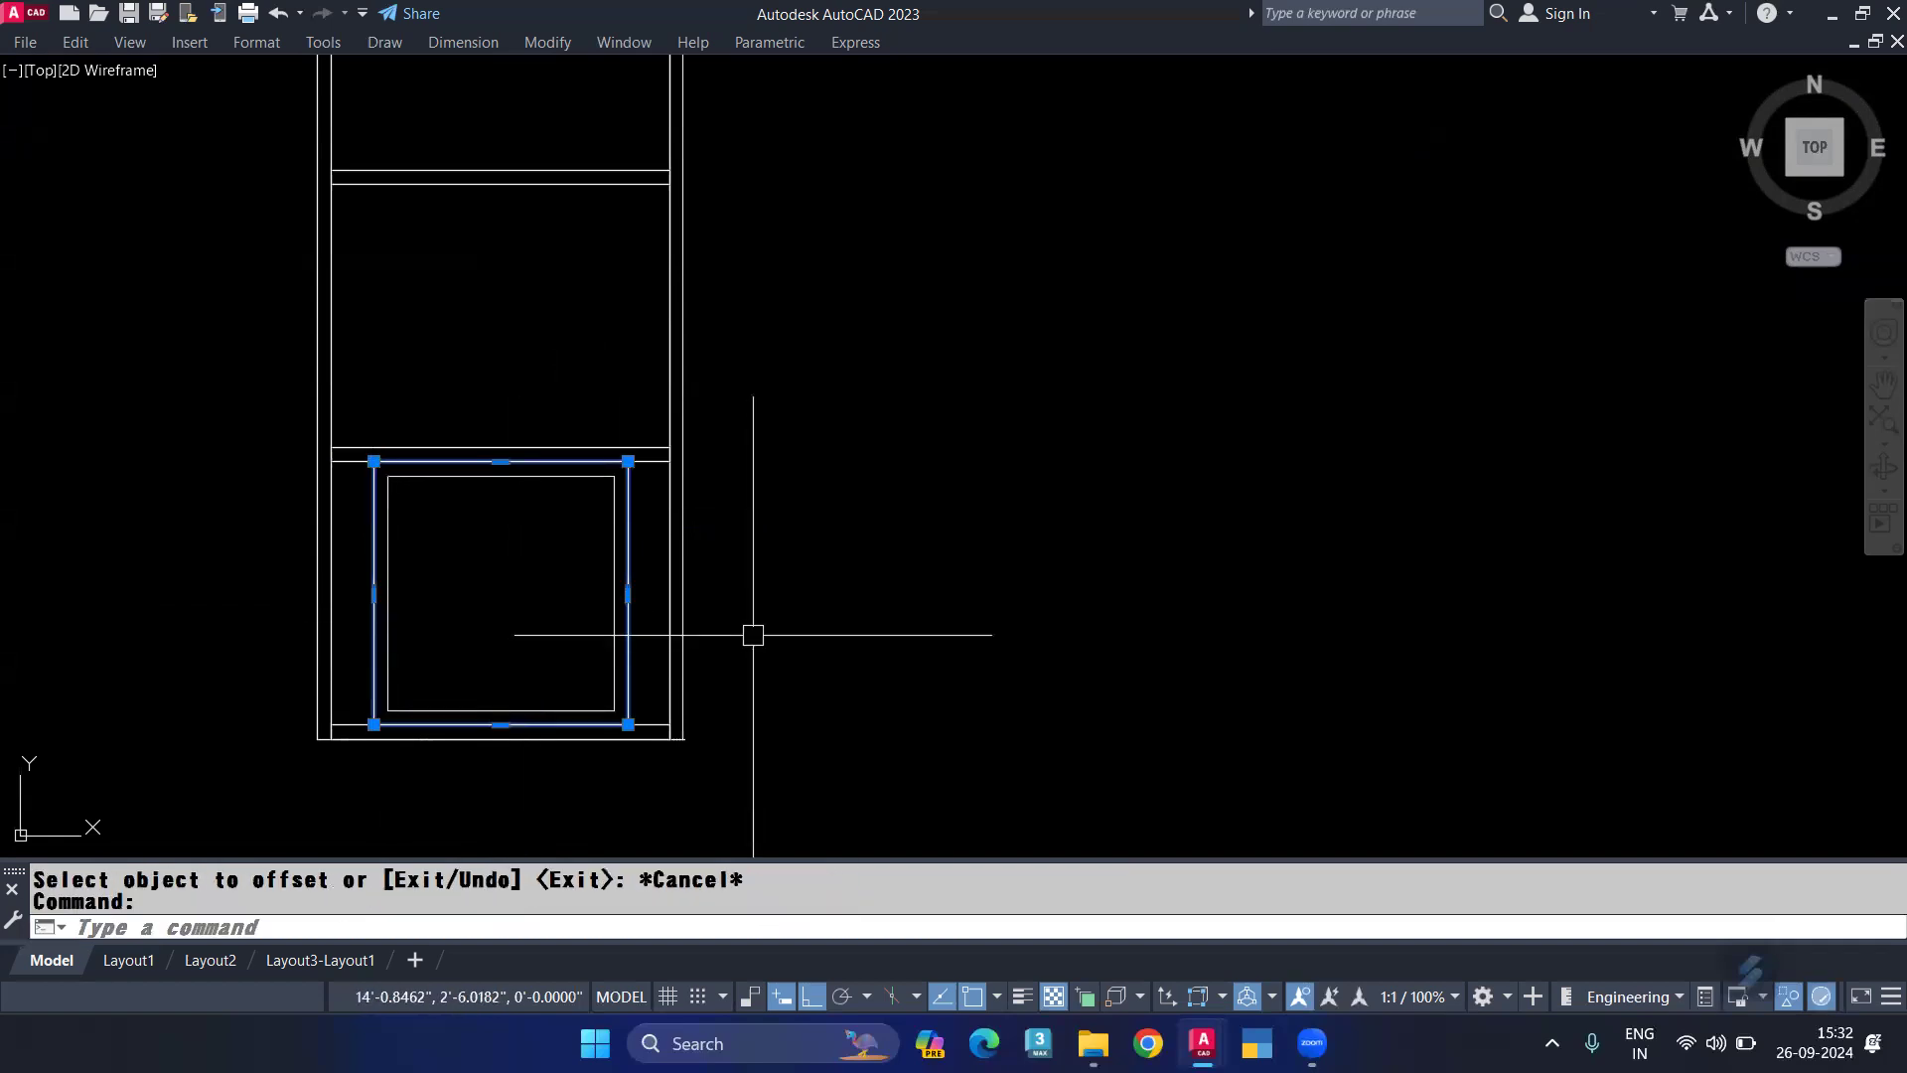
{"action": "key", "text": "Delete"}
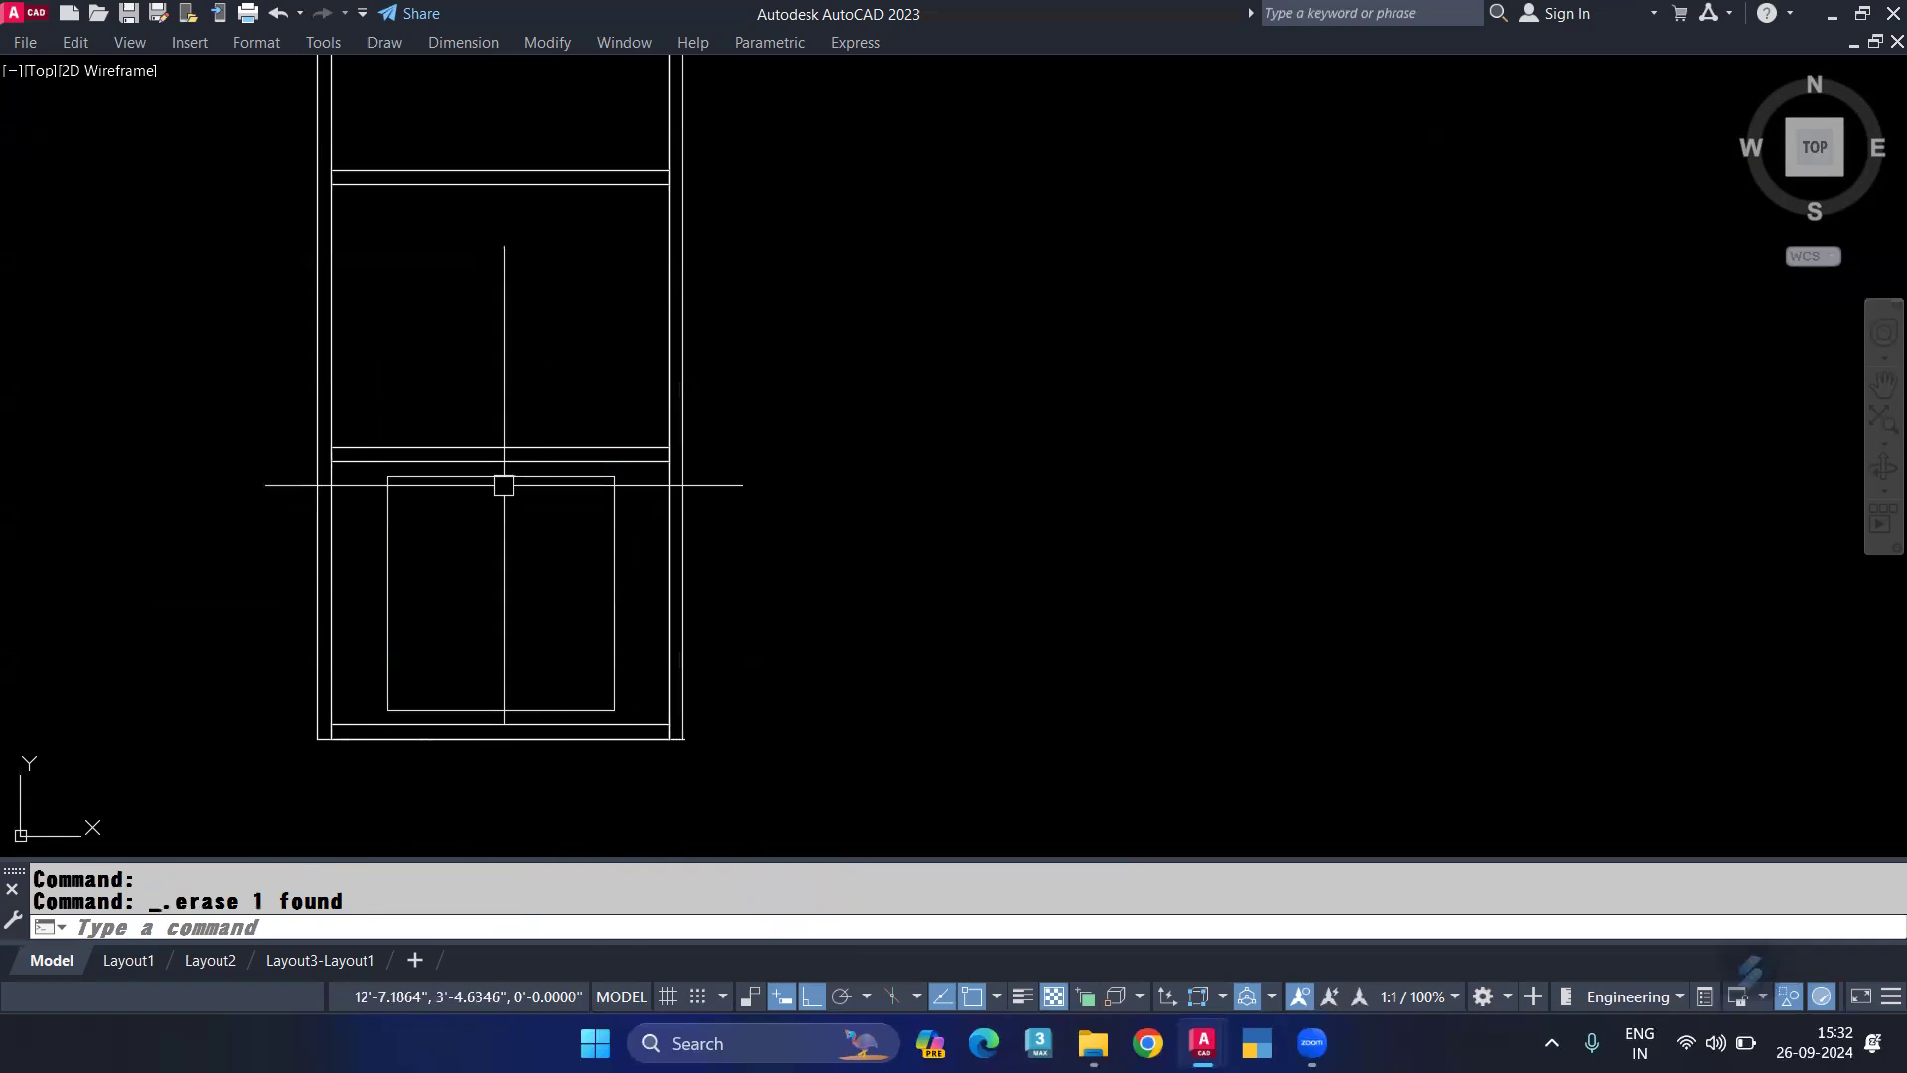
Step: Try another 1-unit offset and a fillet, cancel both, and reselect the sink rectangle
{"action": "left_click", "coordinate": [501, 478]}
{"action": "type", "text": "o"}
{"action": "key", "text": "Return"}
{"action": "type", "text": "1"}
{"action": "key", "text": "Return"}
{"action": "key", "text": "Escape"}
{"action": "scroll", "coordinate": [387, 515], "scroll_direction": "up", "scroll_amount": 4}
{"action": "type", "text": "f"}
{"action": "key", "text": "Return"}
{"action": "key", "text": "Escape"}
{"action": "left_click", "coordinate": [386, 513]}
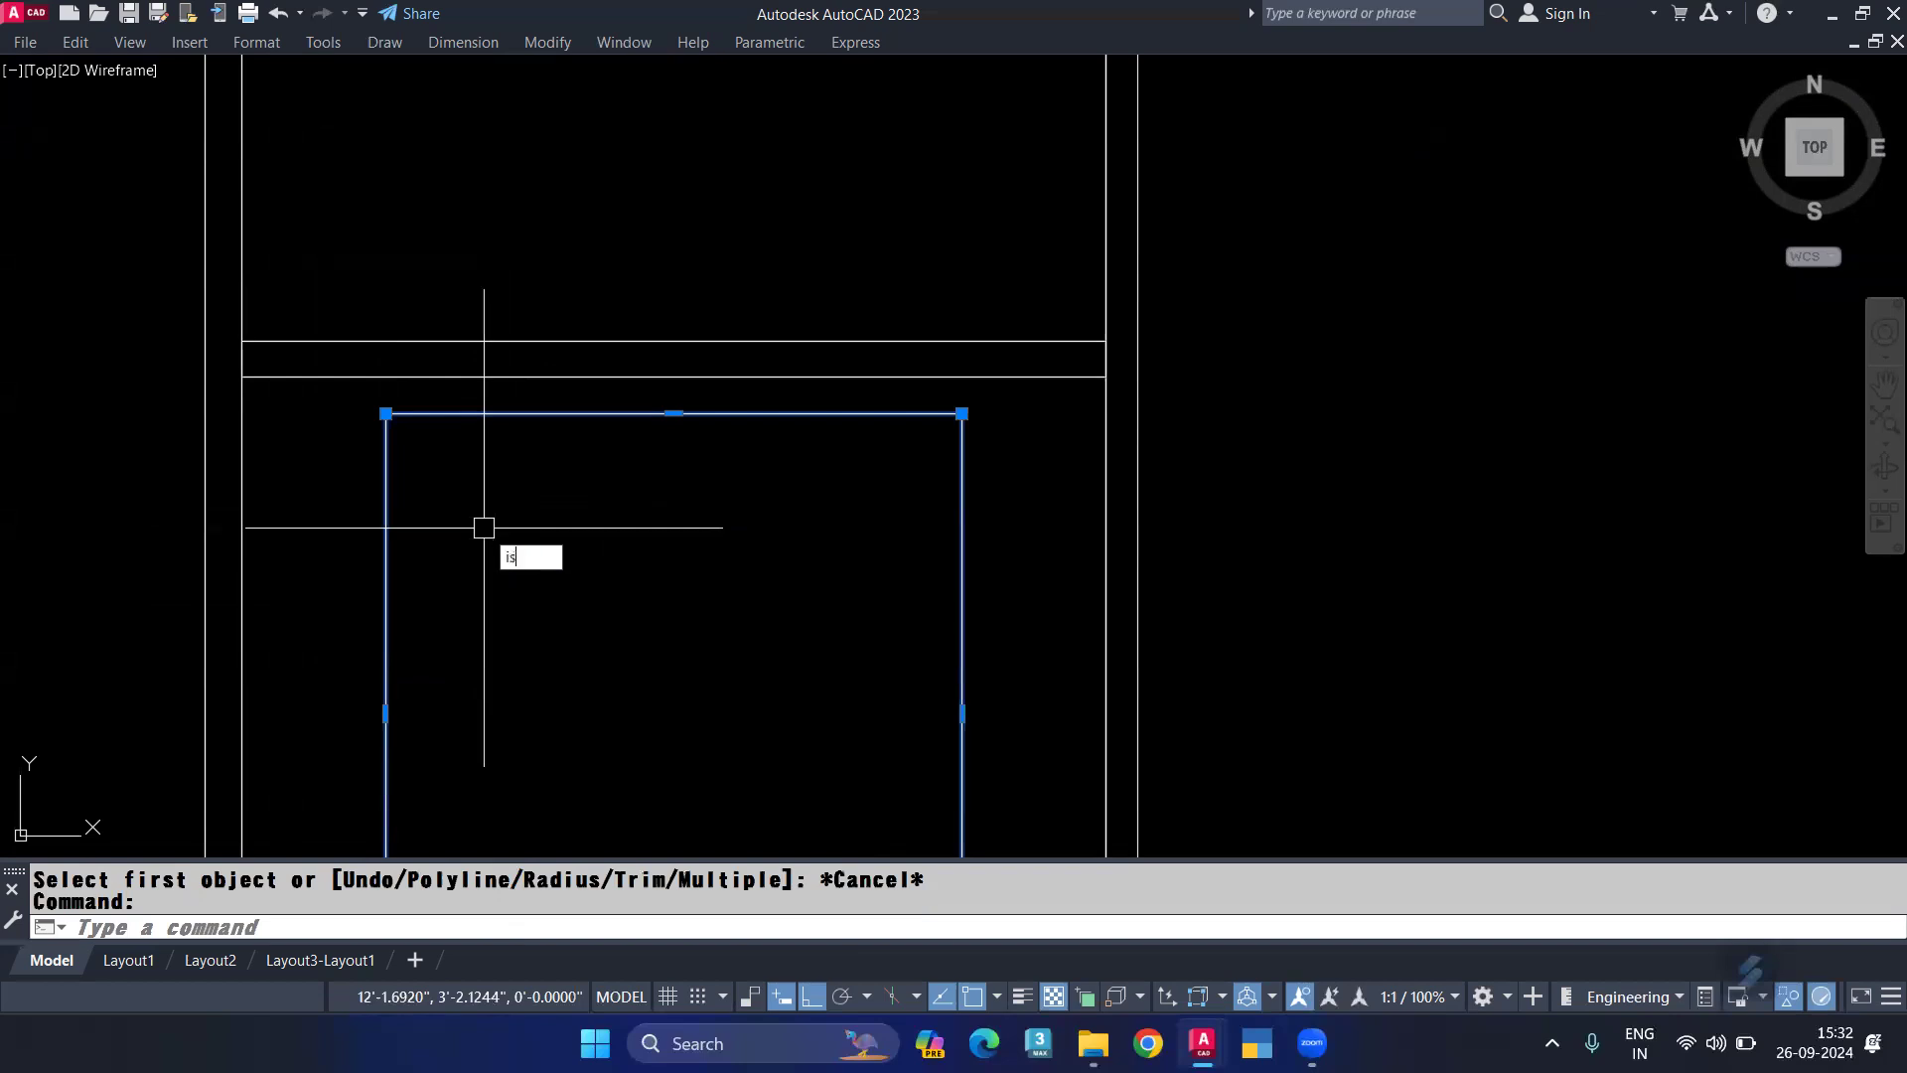
Step: Isolate the rectangle and fillet all four corners with radius 3 using the Polyline option
{"action": "key", "text": "Return"}
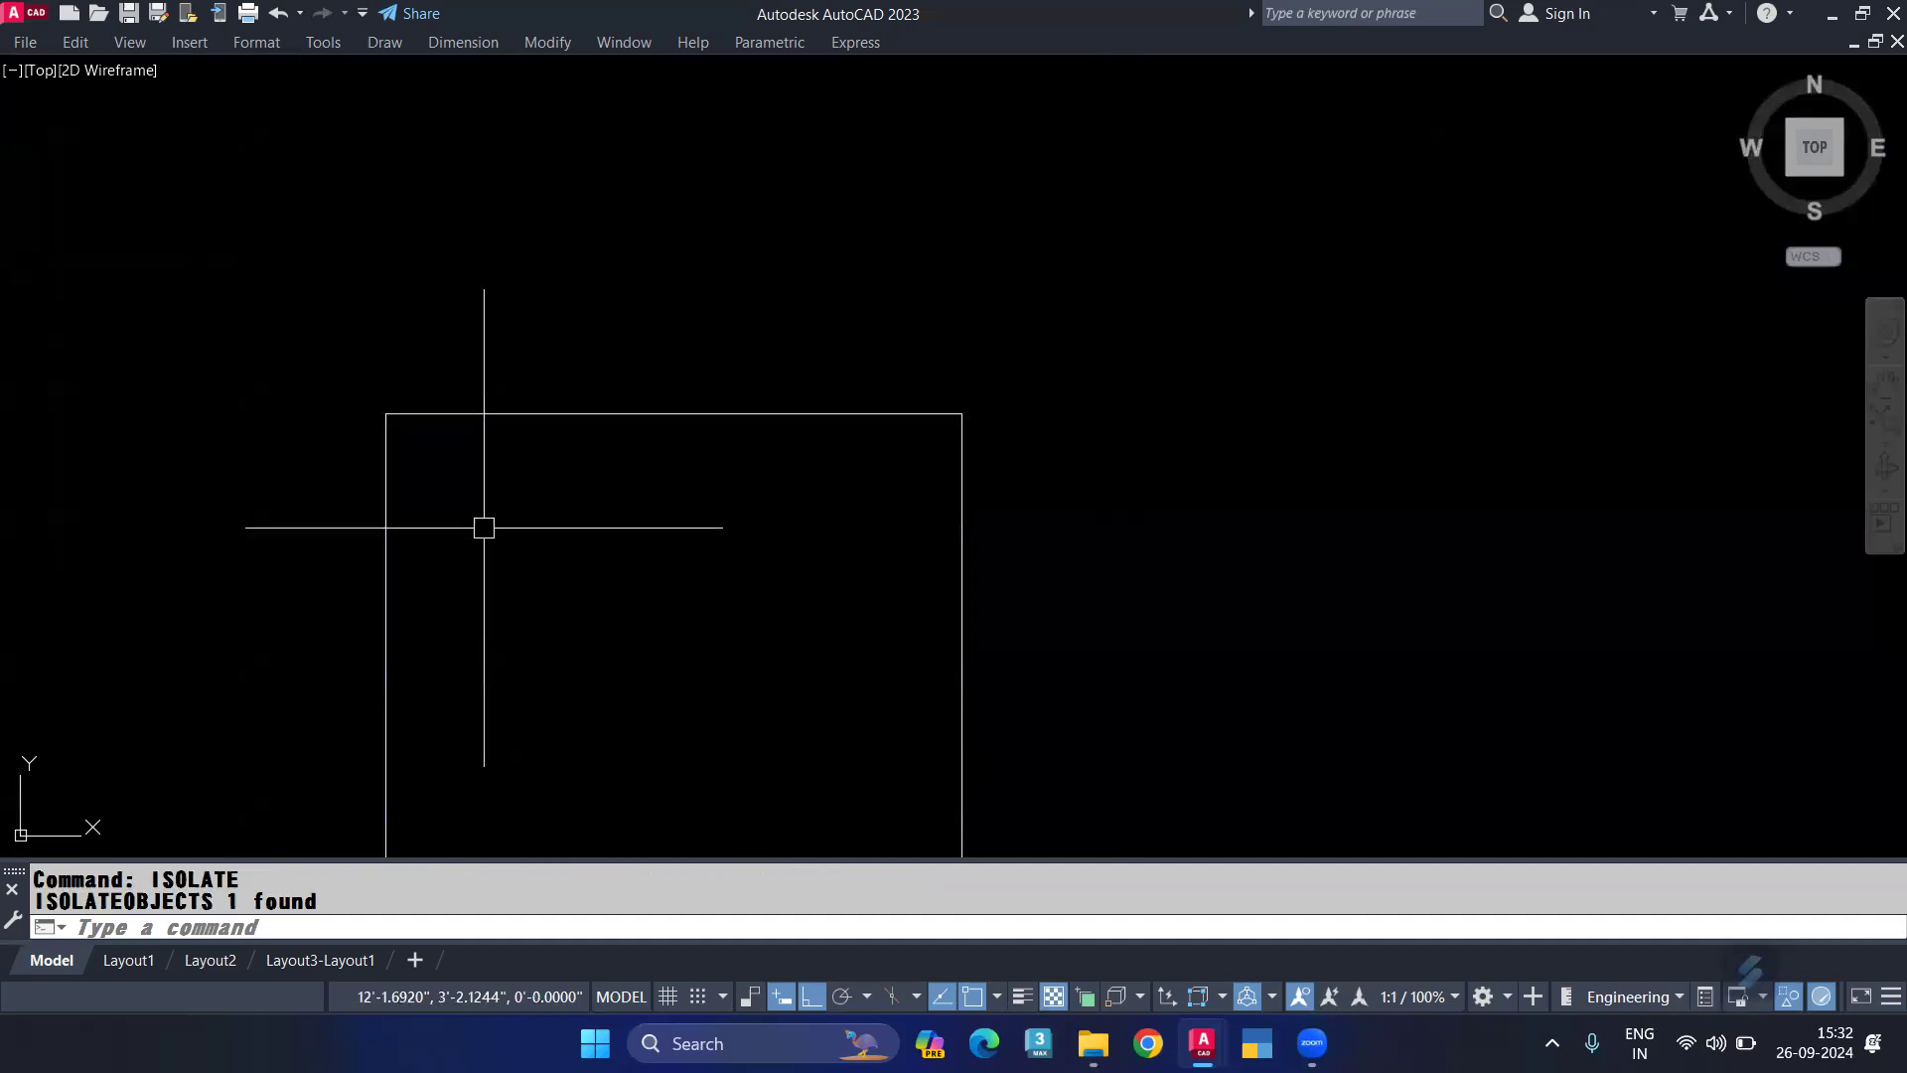
{"action": "type", "text": "o"}
{"action": "key", "text": "Return"}
{"action": "key", "text": "Escape"}
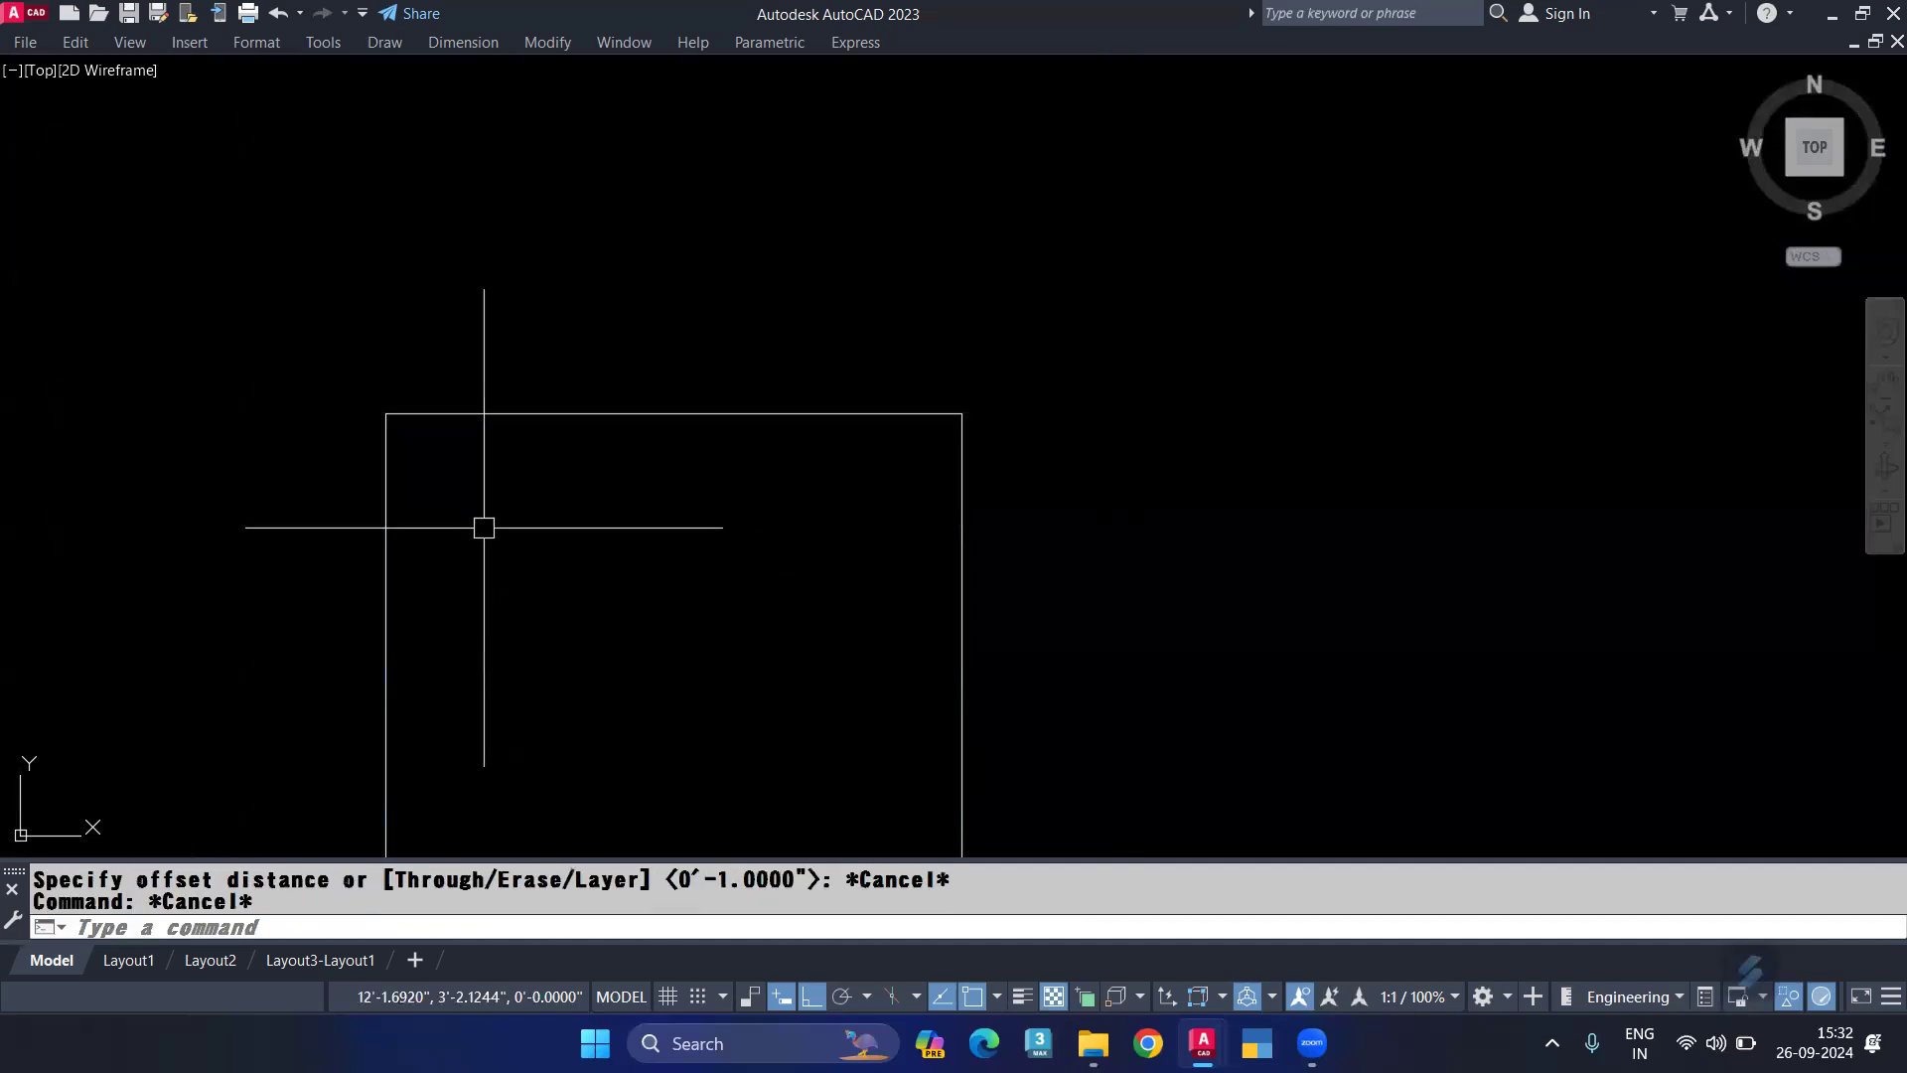
{"action": "type", "text": "f"}
{"action": "key", "text": "Return"}
{"action": "type", "text": "r"}
{"action": "key", "text": "Return"}
{"action": "type", "text": "3"}
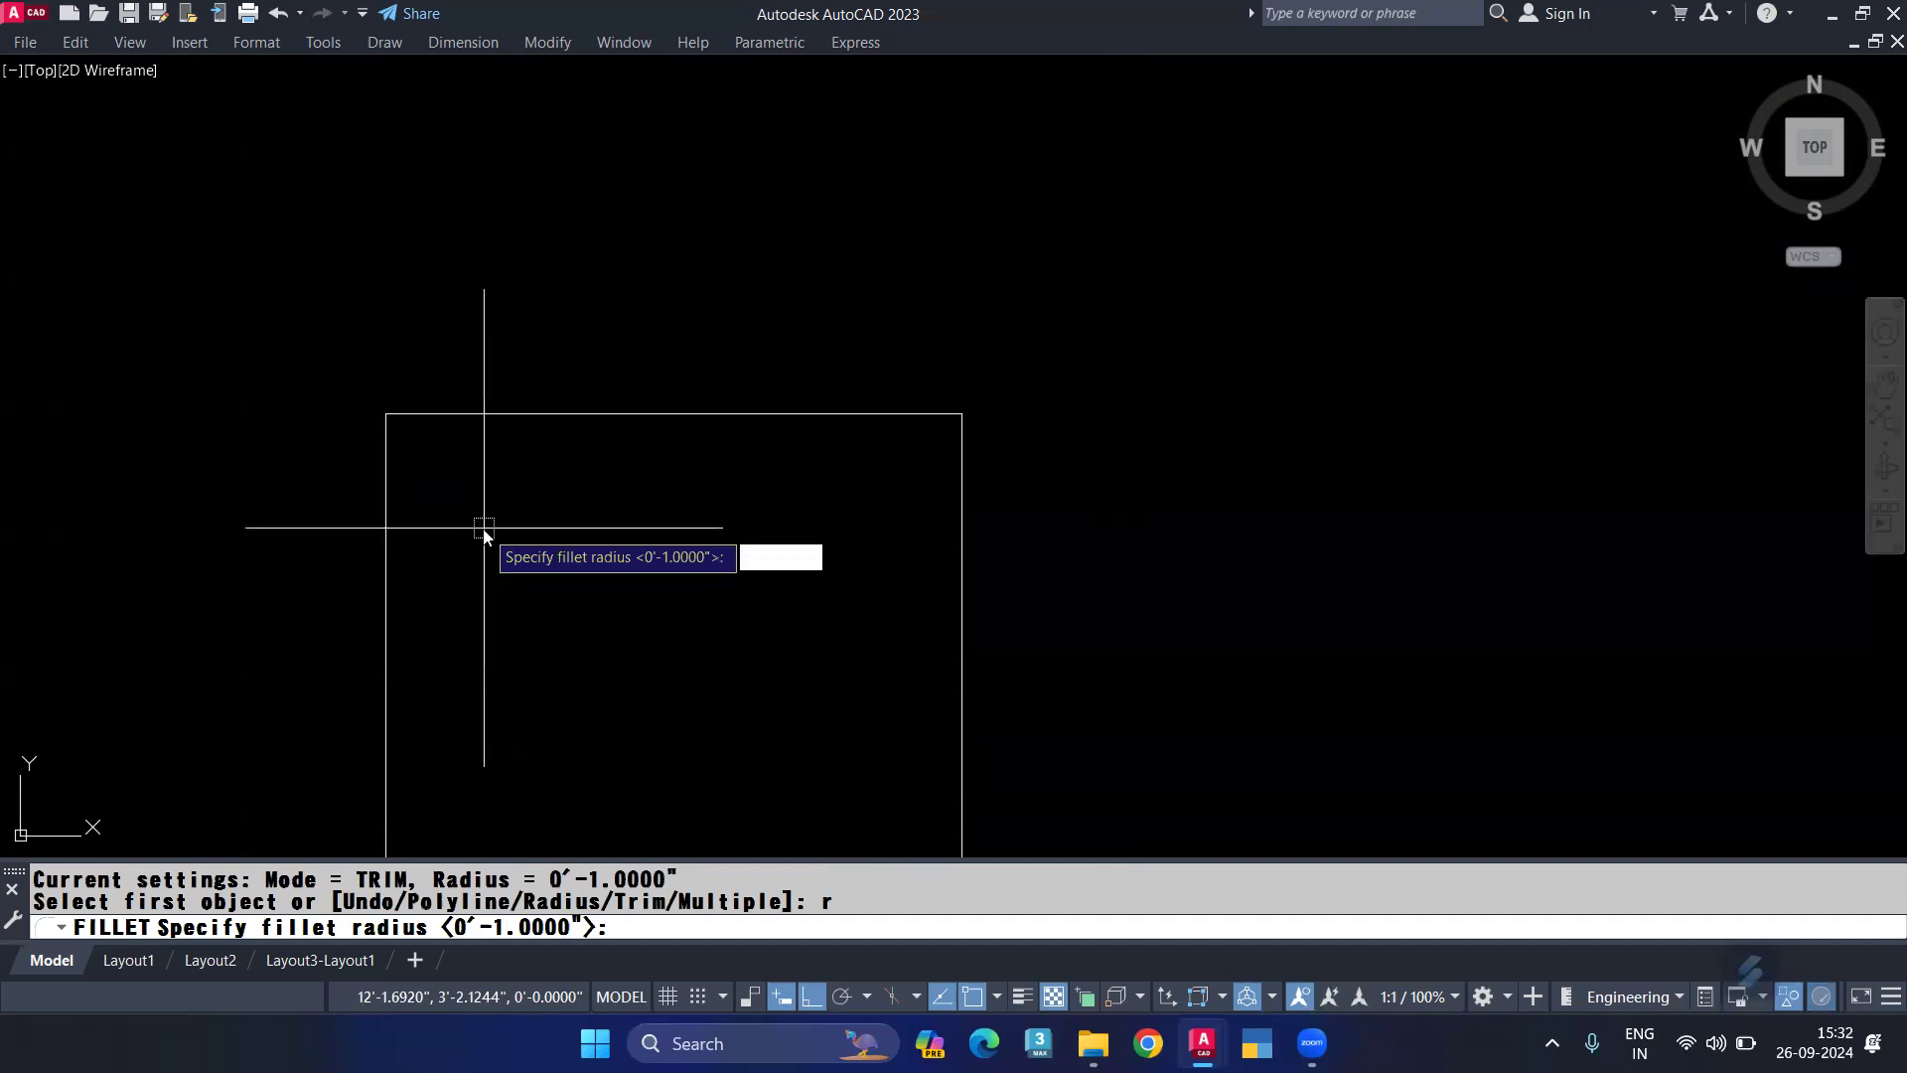
{"action": "key", "text": "Return"}
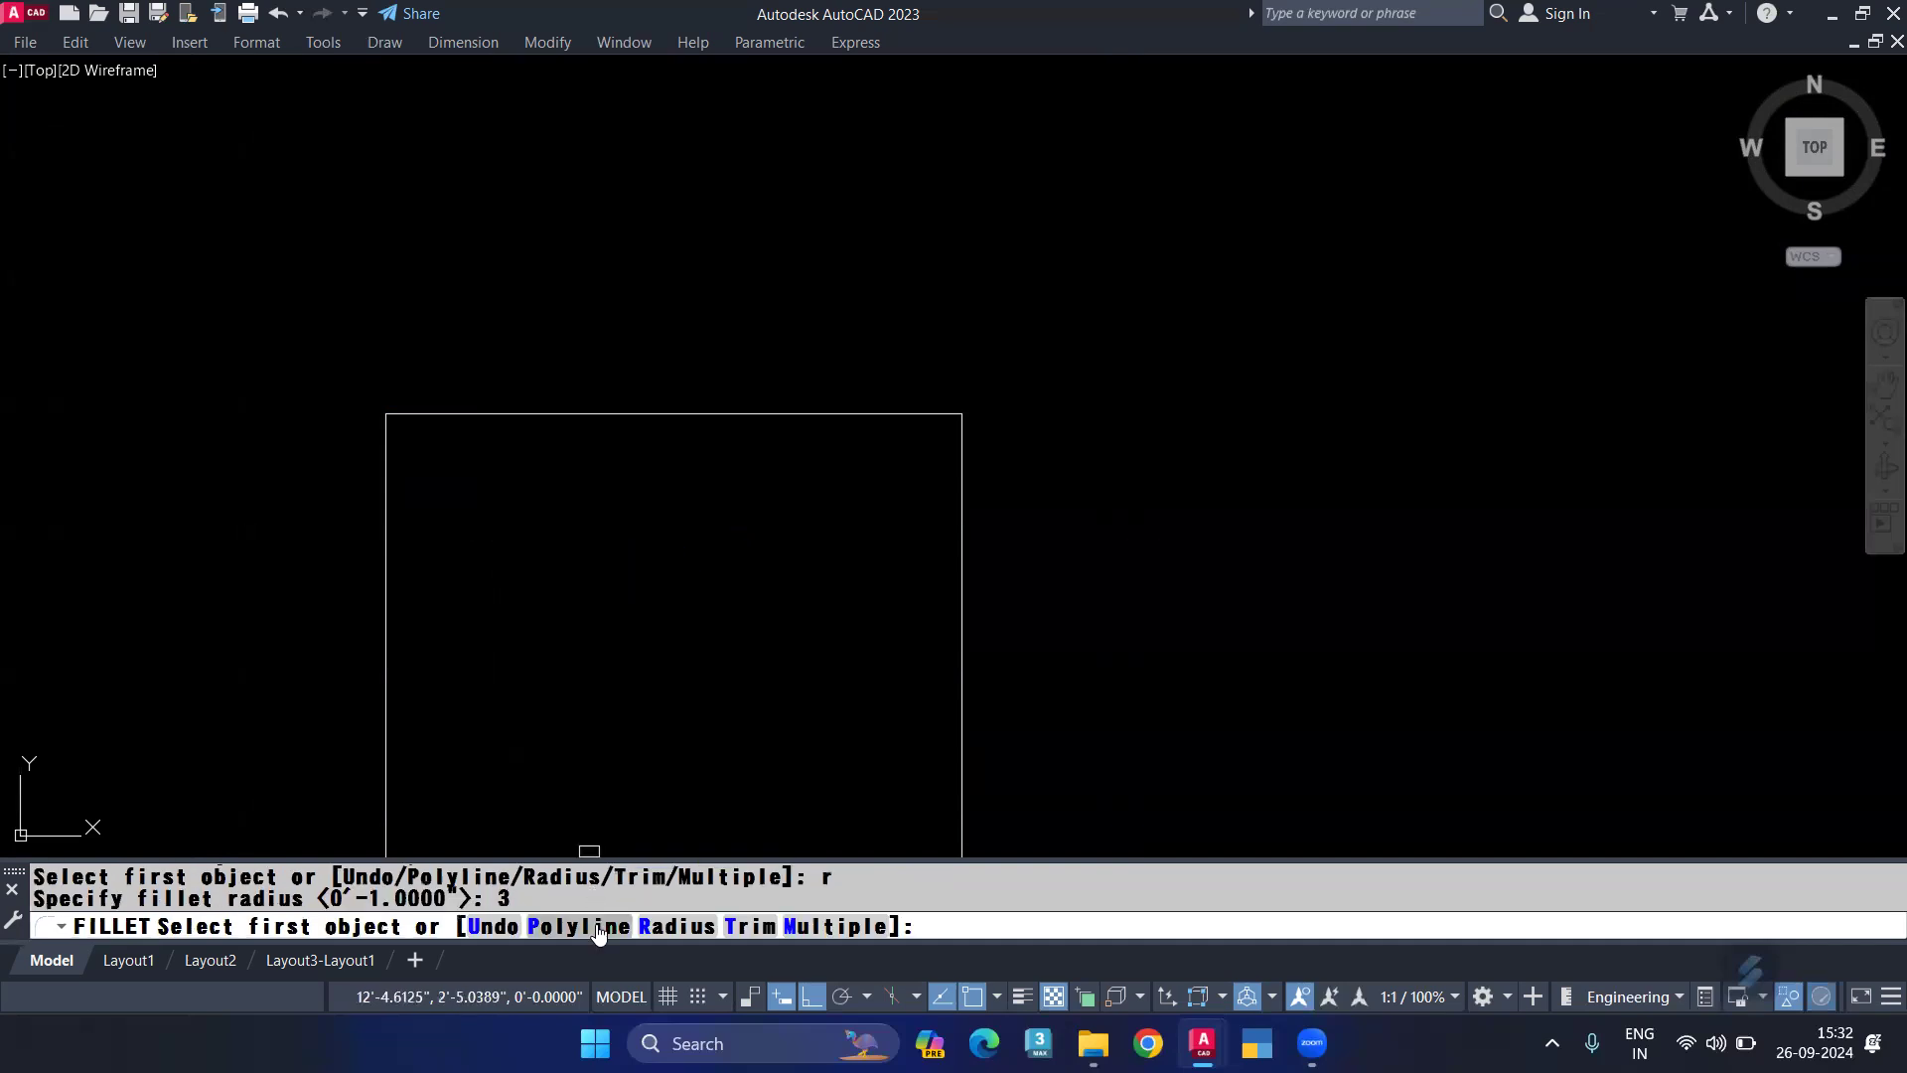
{"action": "left_click", "coordinate": [579, 926]}
{"action": "left_click", "coordinate": [371, 601]}
{"action": "scroll", "coordinate": [518, 511], "scroll_direction": "down", "scroll_amount": 2}
{"action": "scroll", "coordinate": [517, 511], "scroll_direction": "down", "scroll_amount": 2}
Step: Offset the rounded rectangle 1 unit inward
{"action": "key", "text": "Return"}
{"action": "type", "text": "1"}
{"action": "key", "text": "Return"}
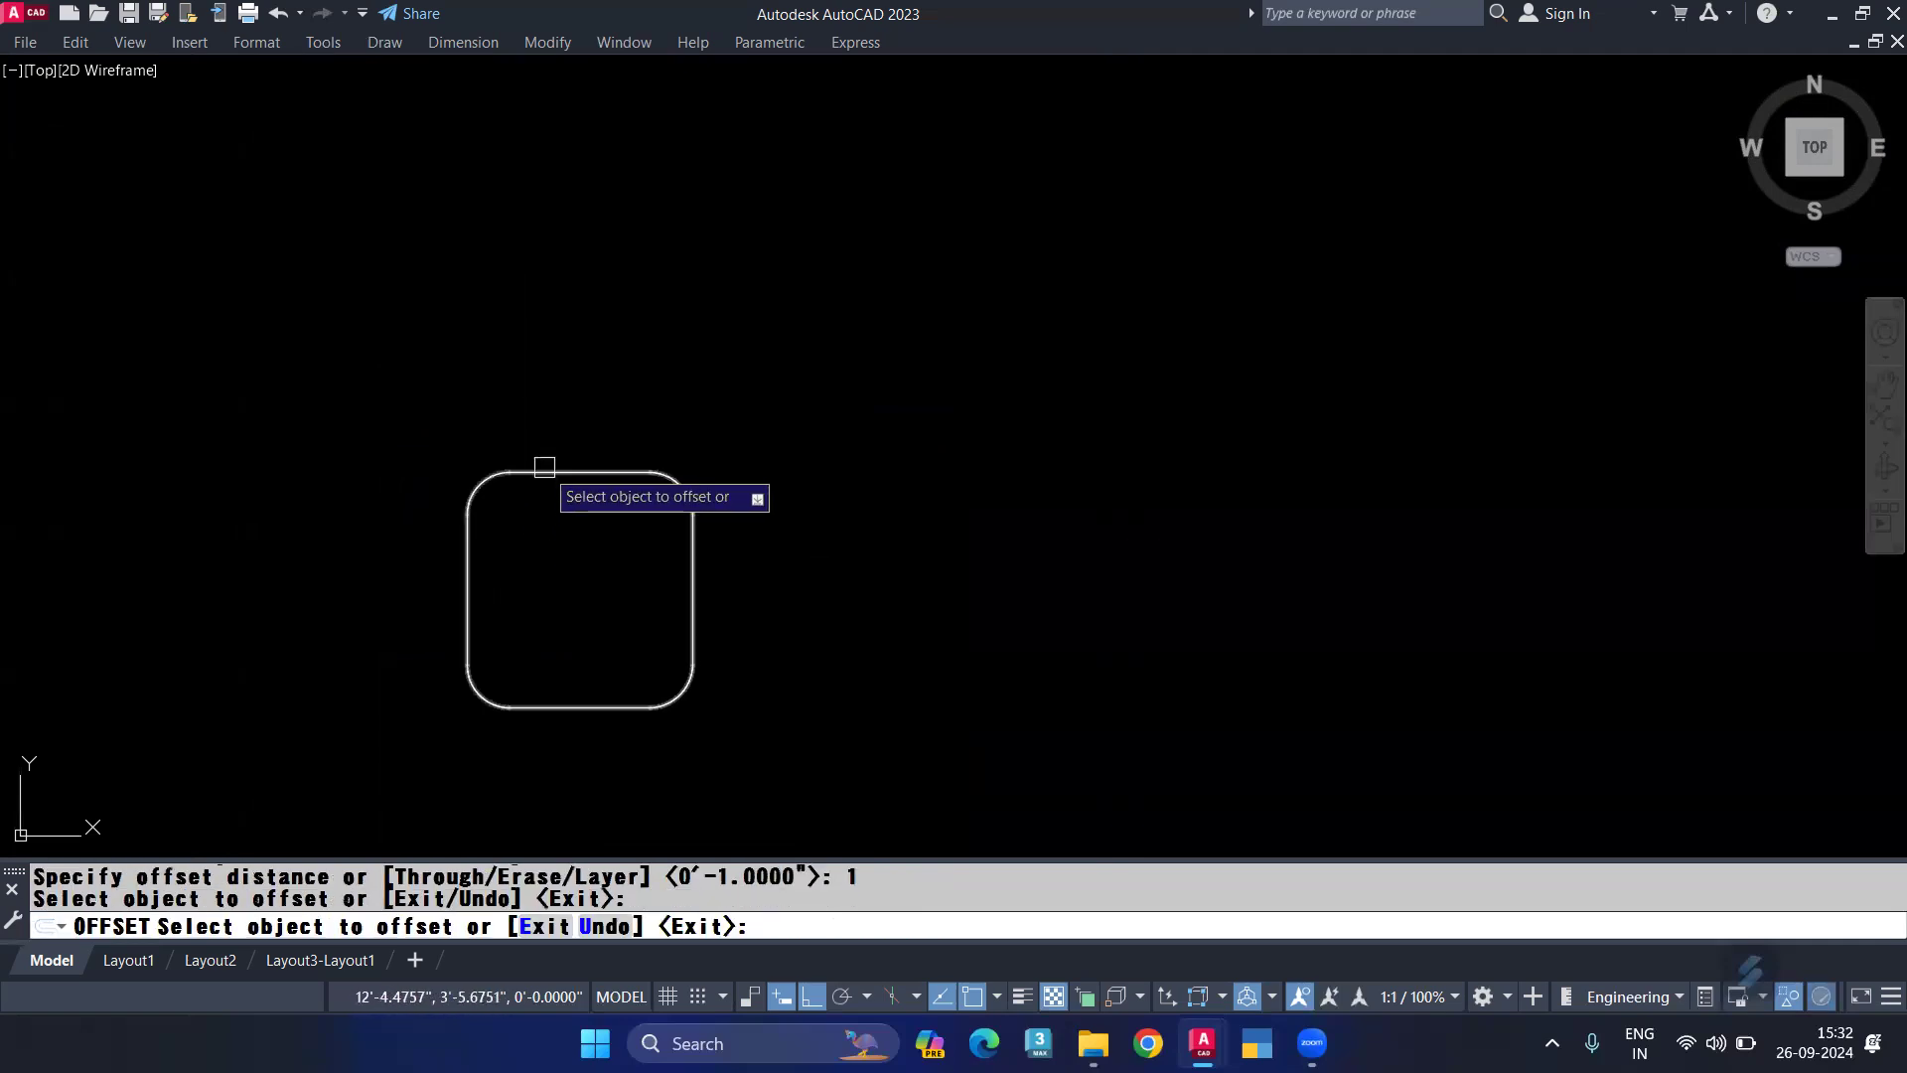
{"action": "left_click", "coordinate": [547, 473]}
{"action": "left_click", "coordinate": [548, 532]}
{"action": "key", "text": "Return"}
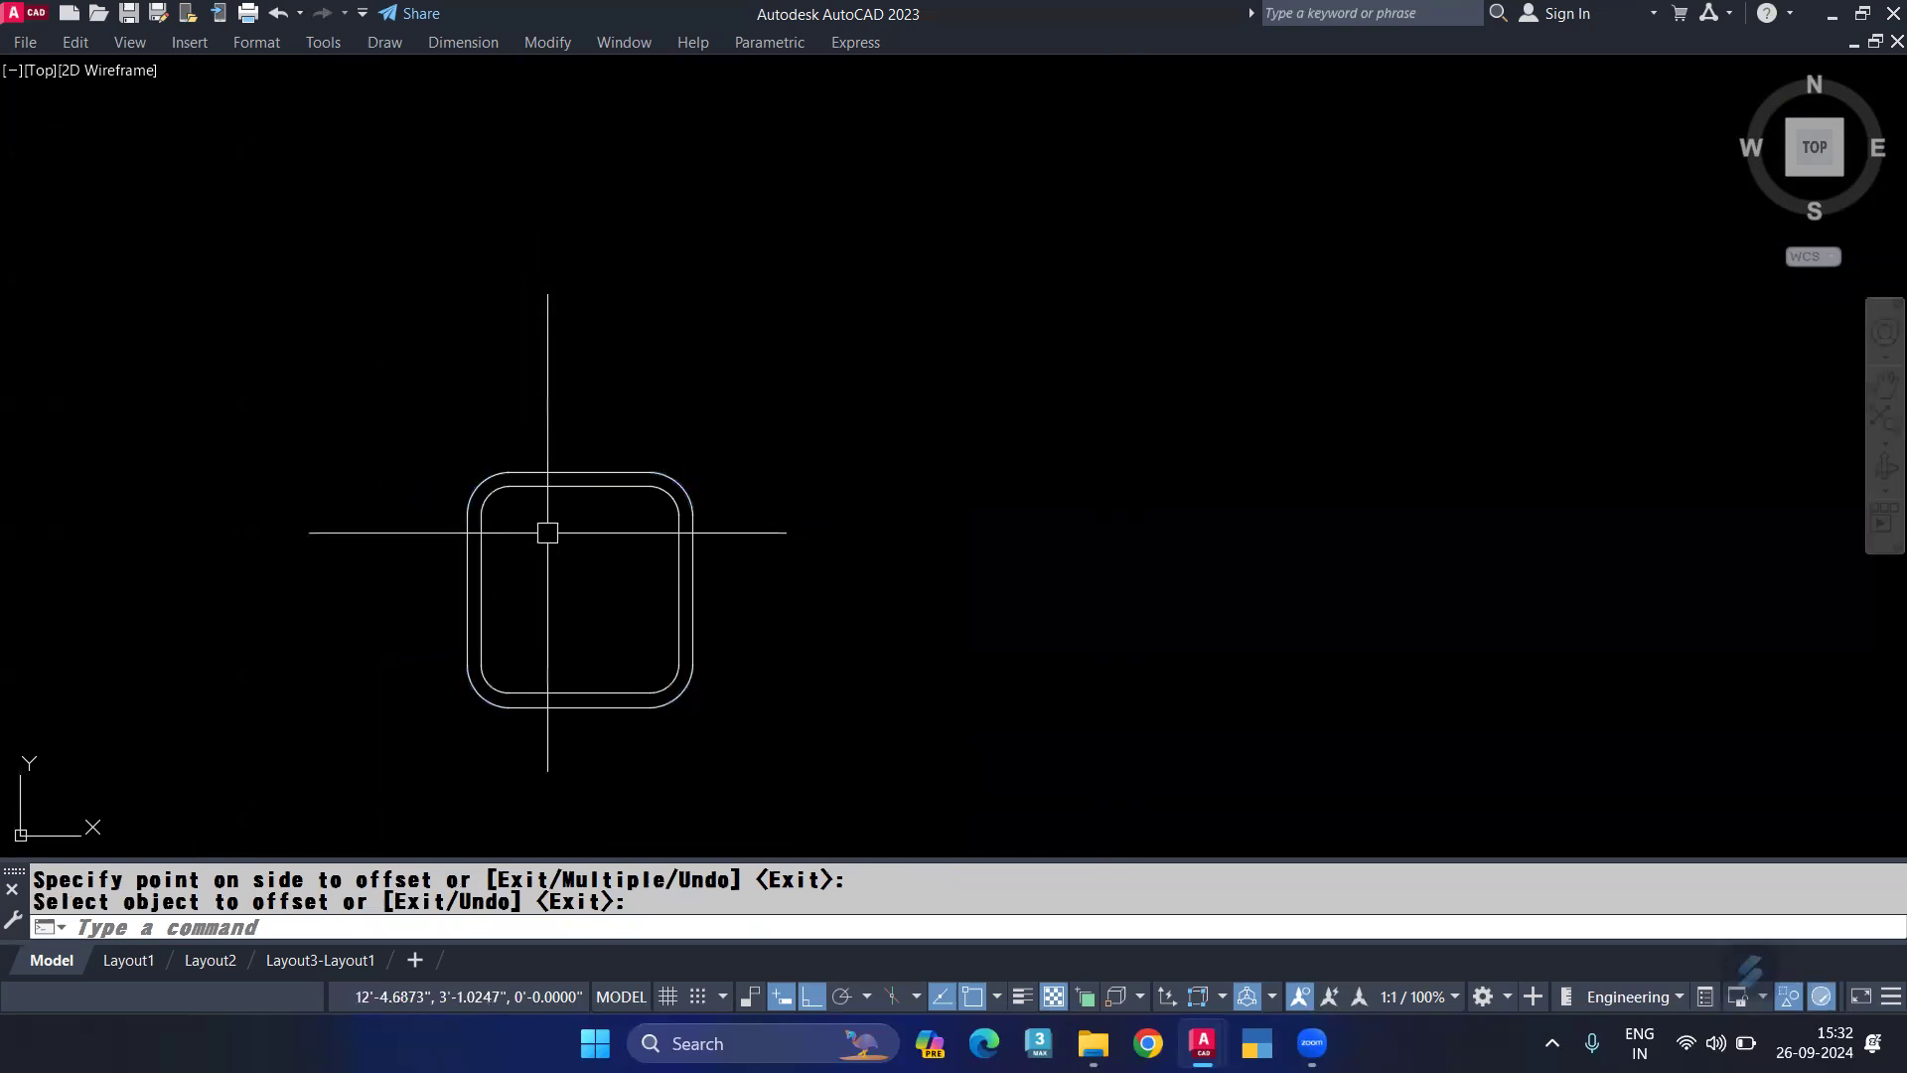
Step: Switch to SW Isometric view and window-select the two rounded outlines
{"action": "type", "text": "v"}
{"action": "key", "text": "Return"}
{"action": "type", "text": "sw"}
{"action": "key", "text": "Return"}
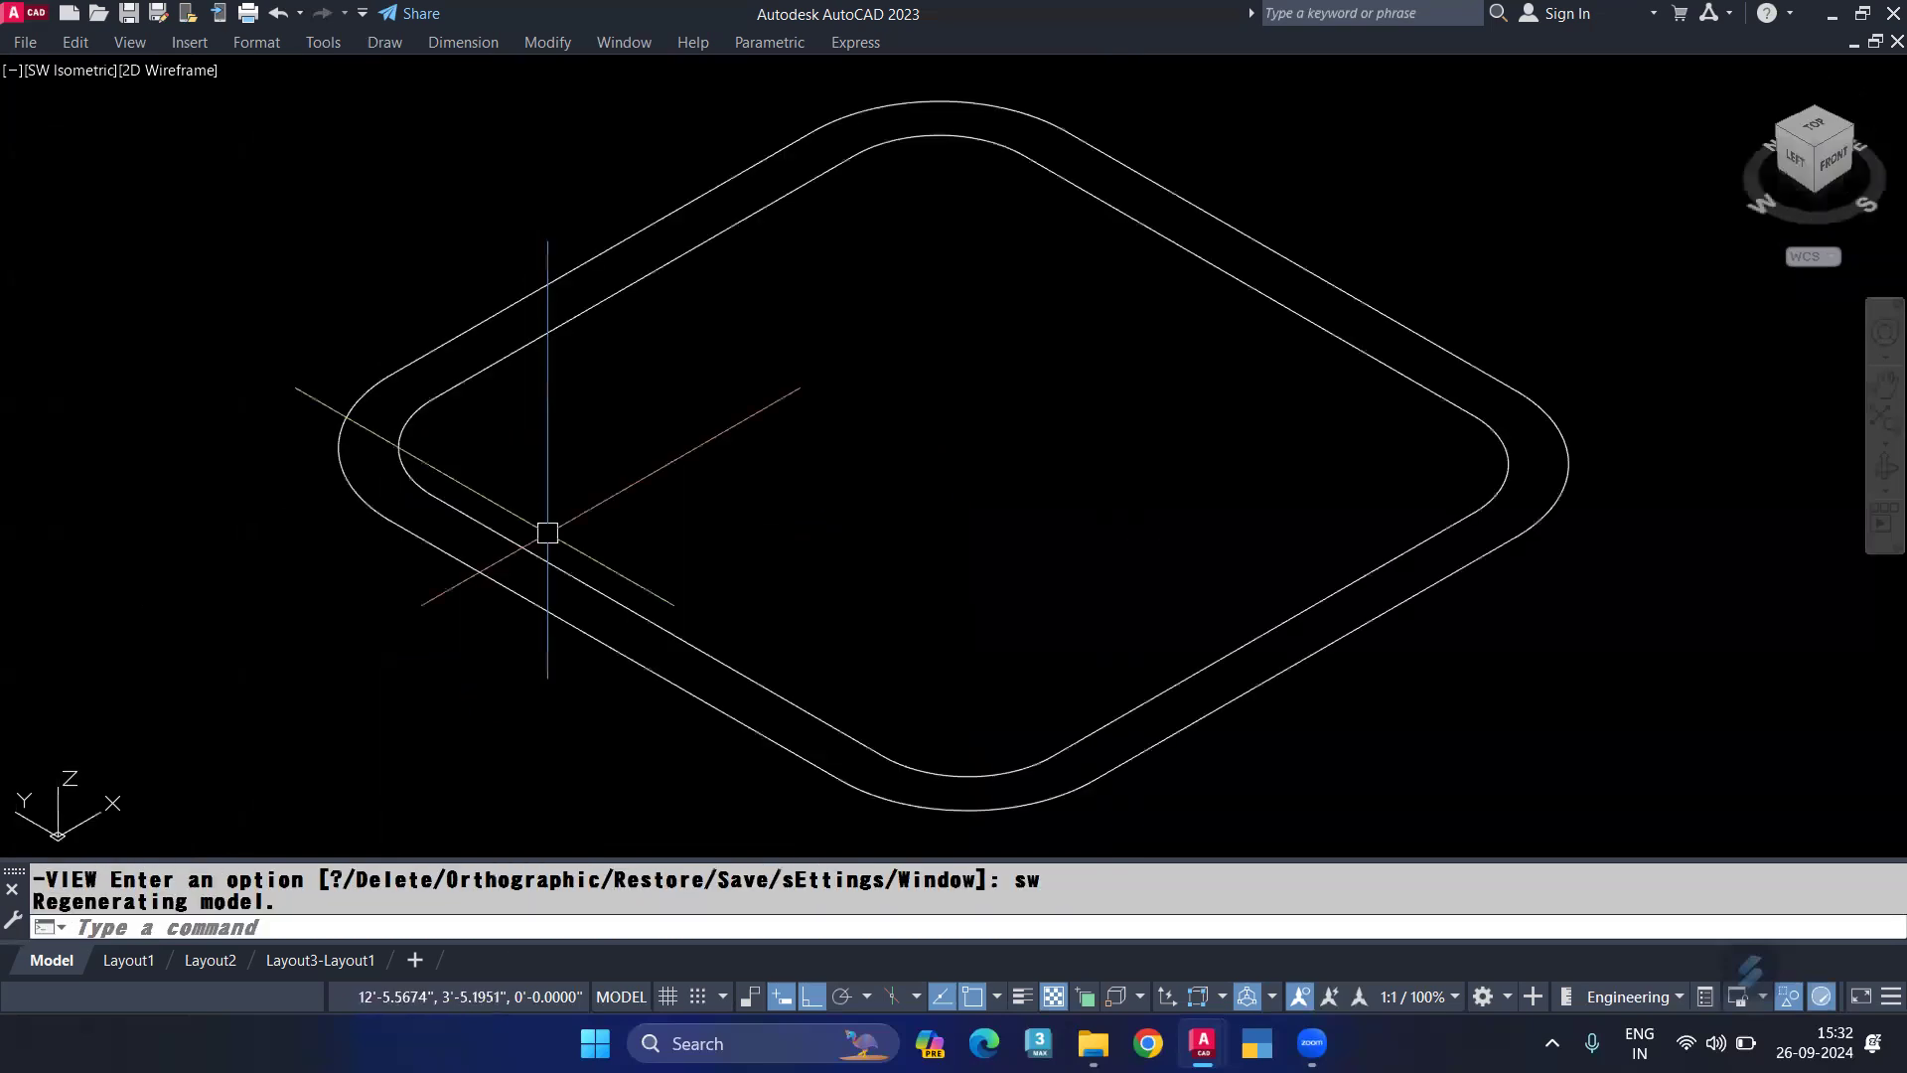
{"action": "scroll", "coordinate": [548, 532], "scroll_direction": "down", "scroll_amount": 6}
{"action": "left_click", "coordinate": [659, 506]}
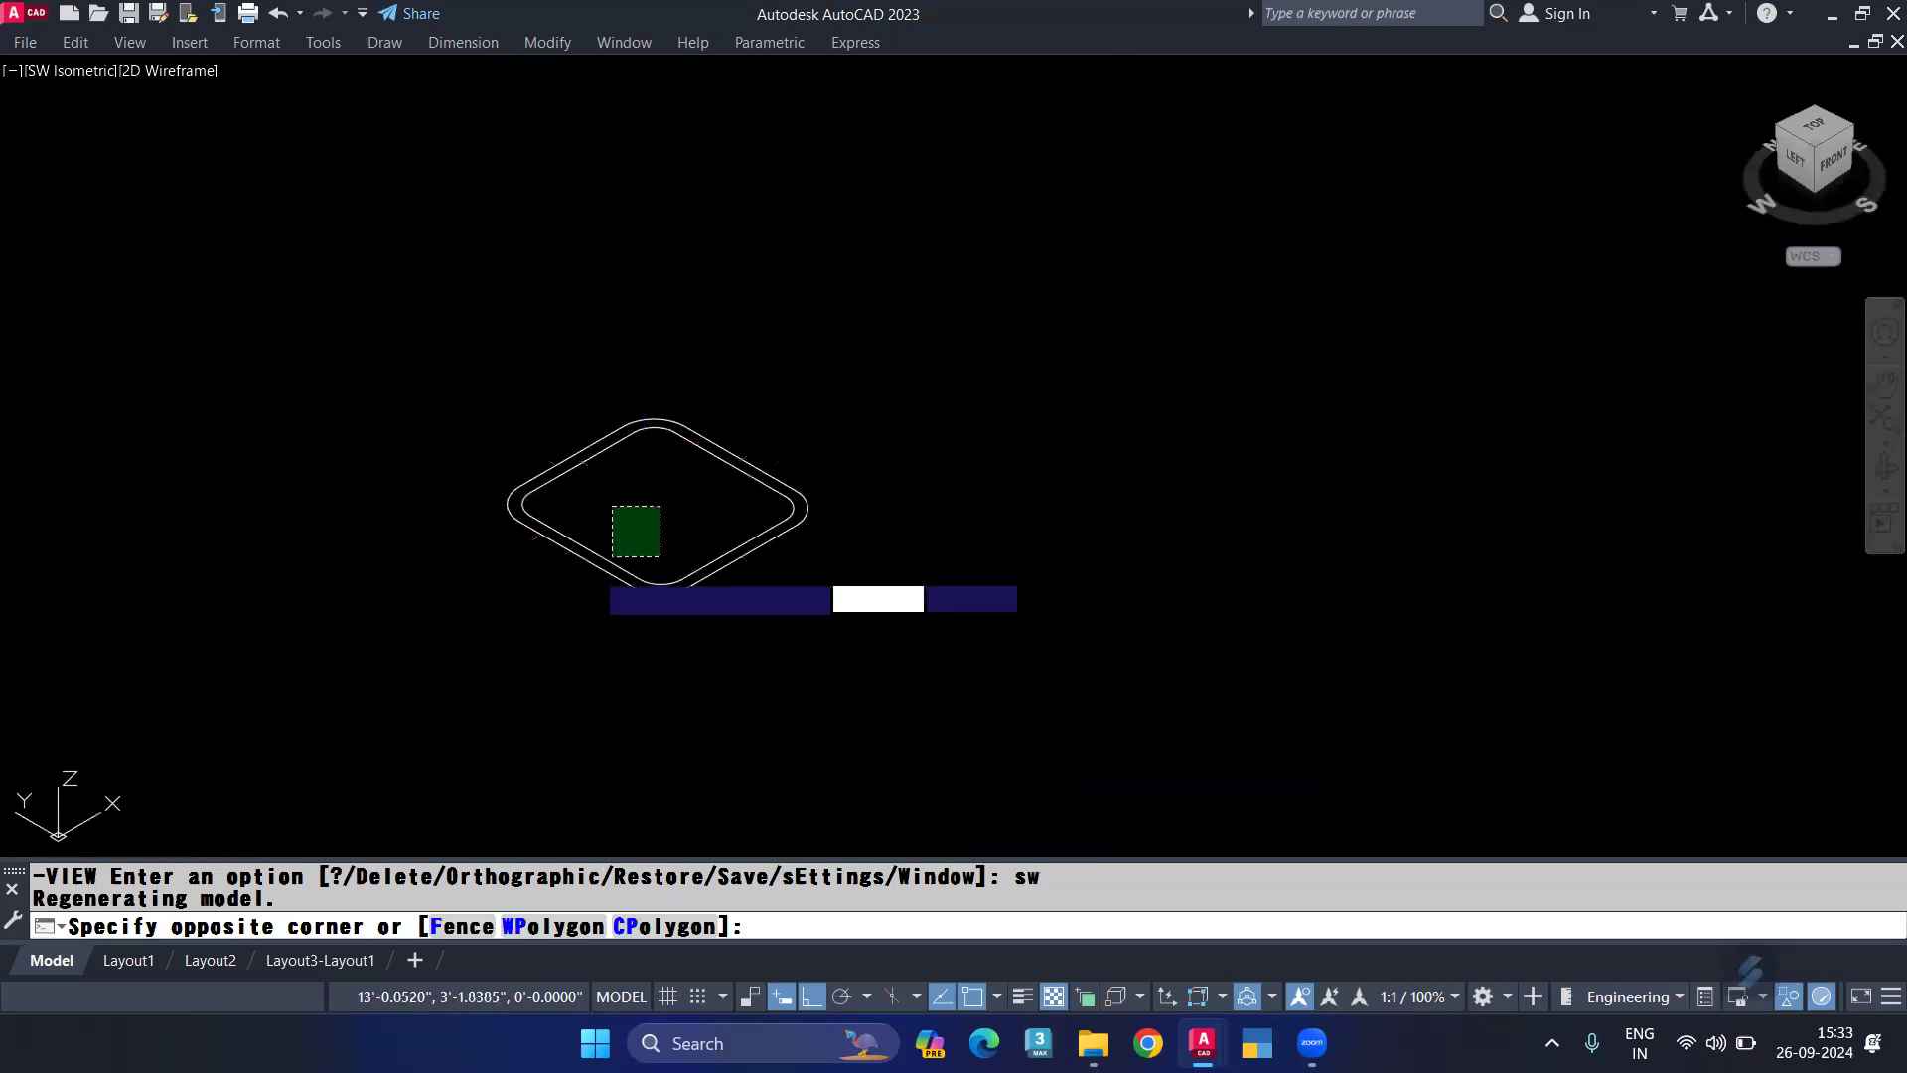
{"action": "left_click", "coordinate": [563, 533]}
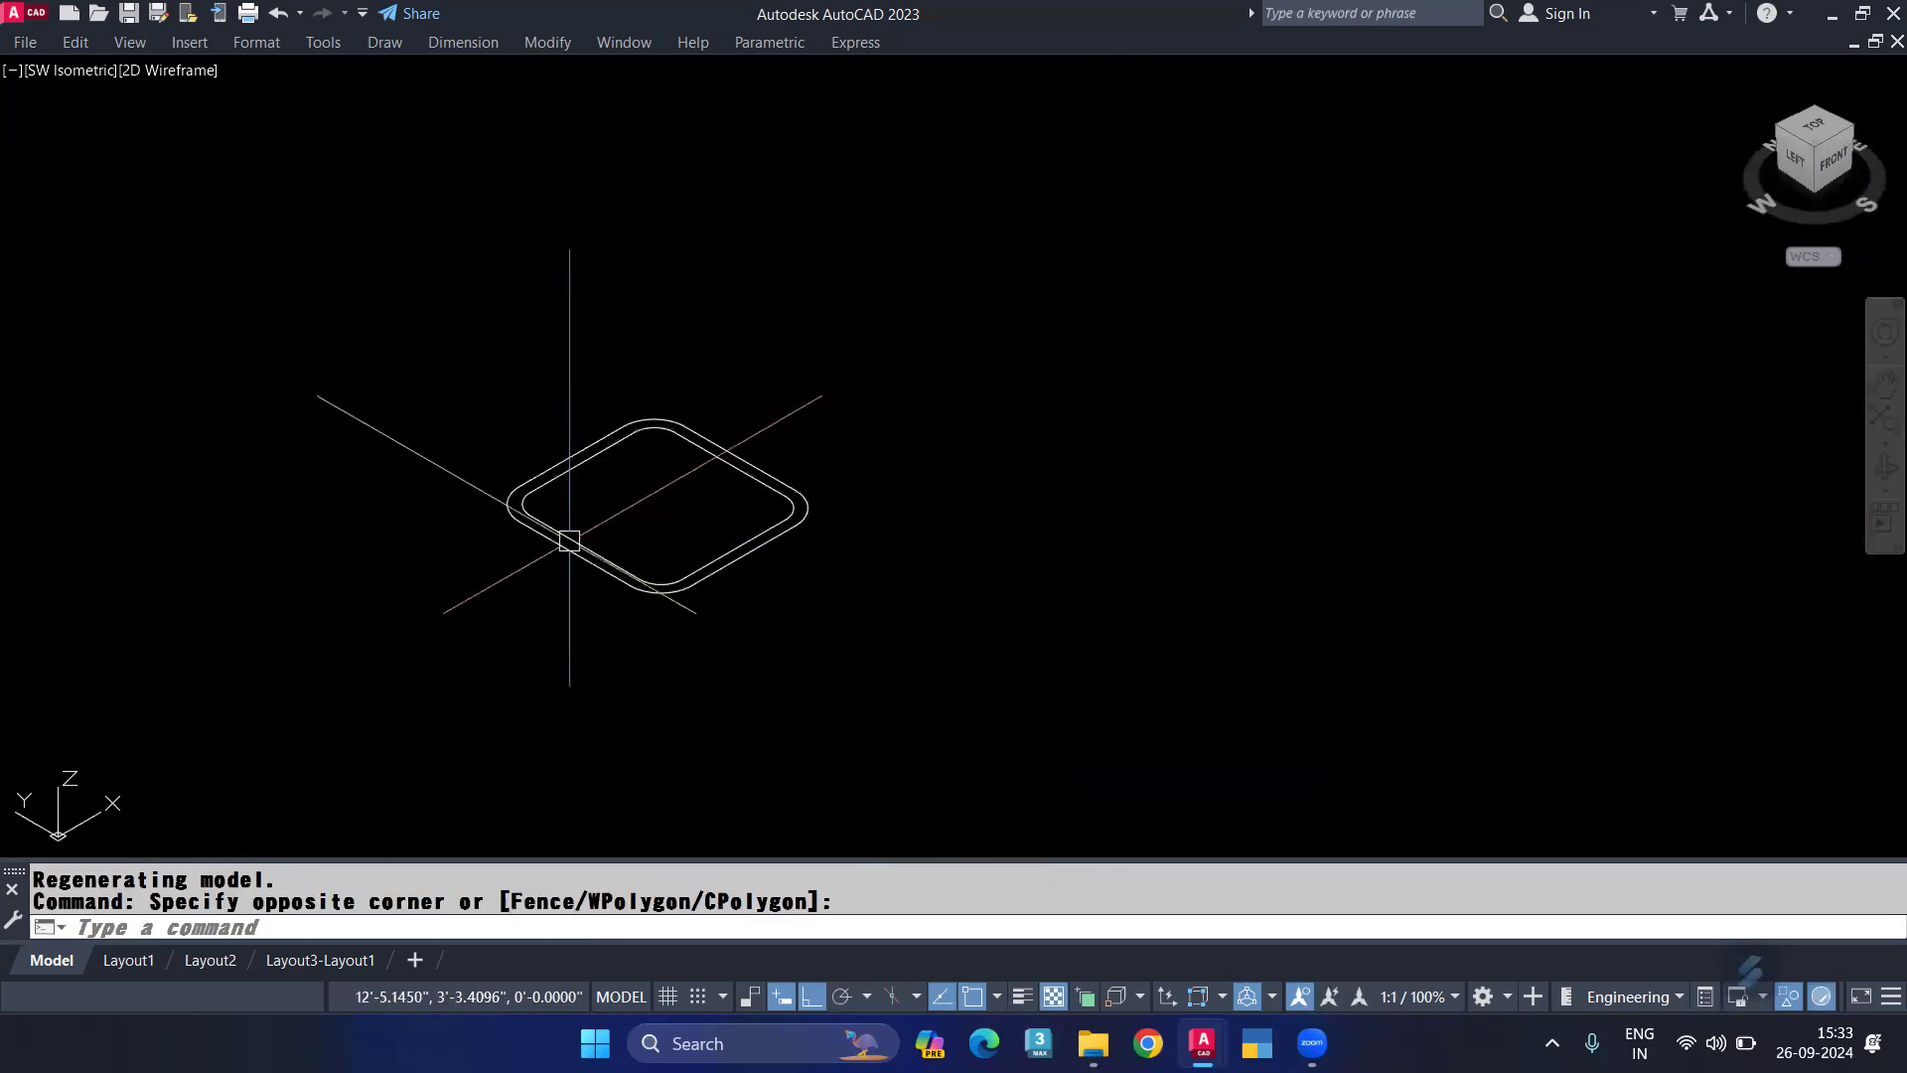
{"action": "scroll", "coordinate": [565, 549], "scroll_direction": "up", "scroll_amount": 4}
Step: Copy the outer rounded outline upward above the original
{"action": "left_click", "coordinate": [564, 549]}
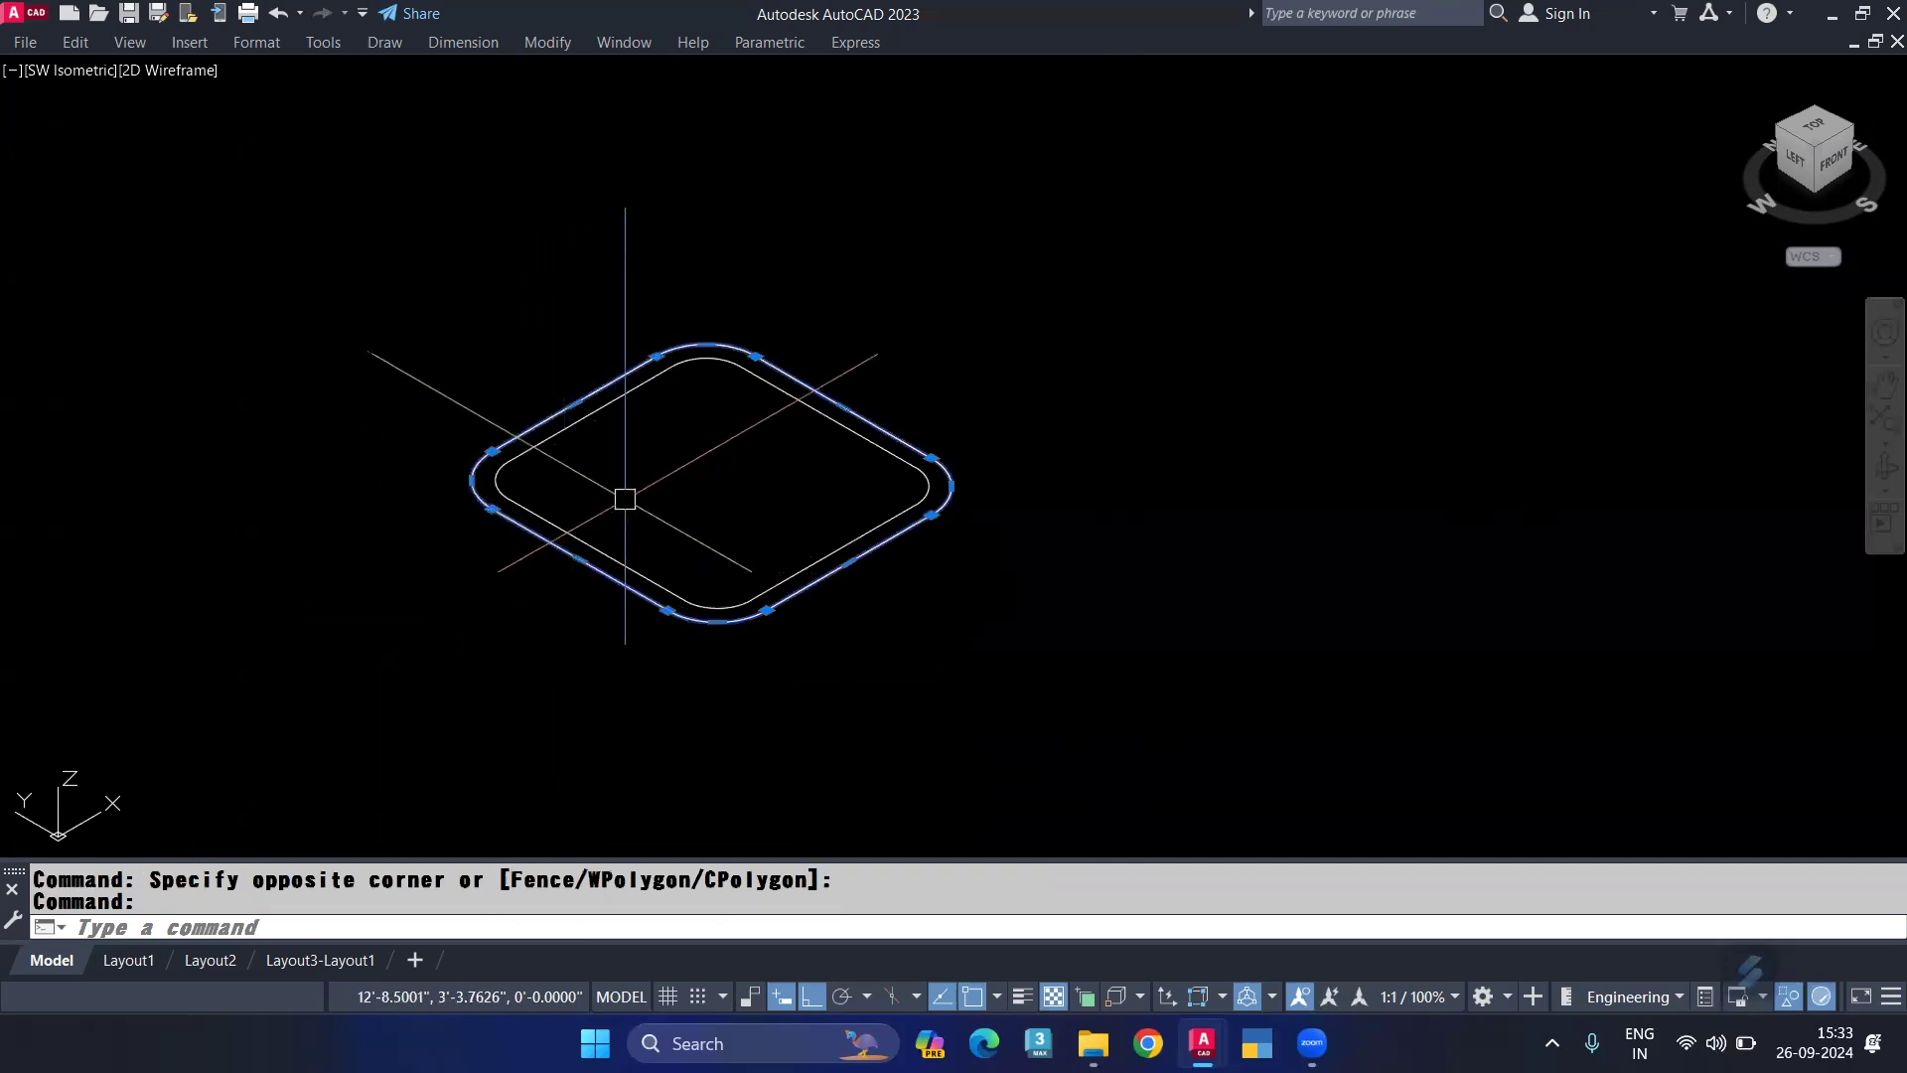
{"action": "type", "text": "co"}
{"action": "key", "text": "Return"}
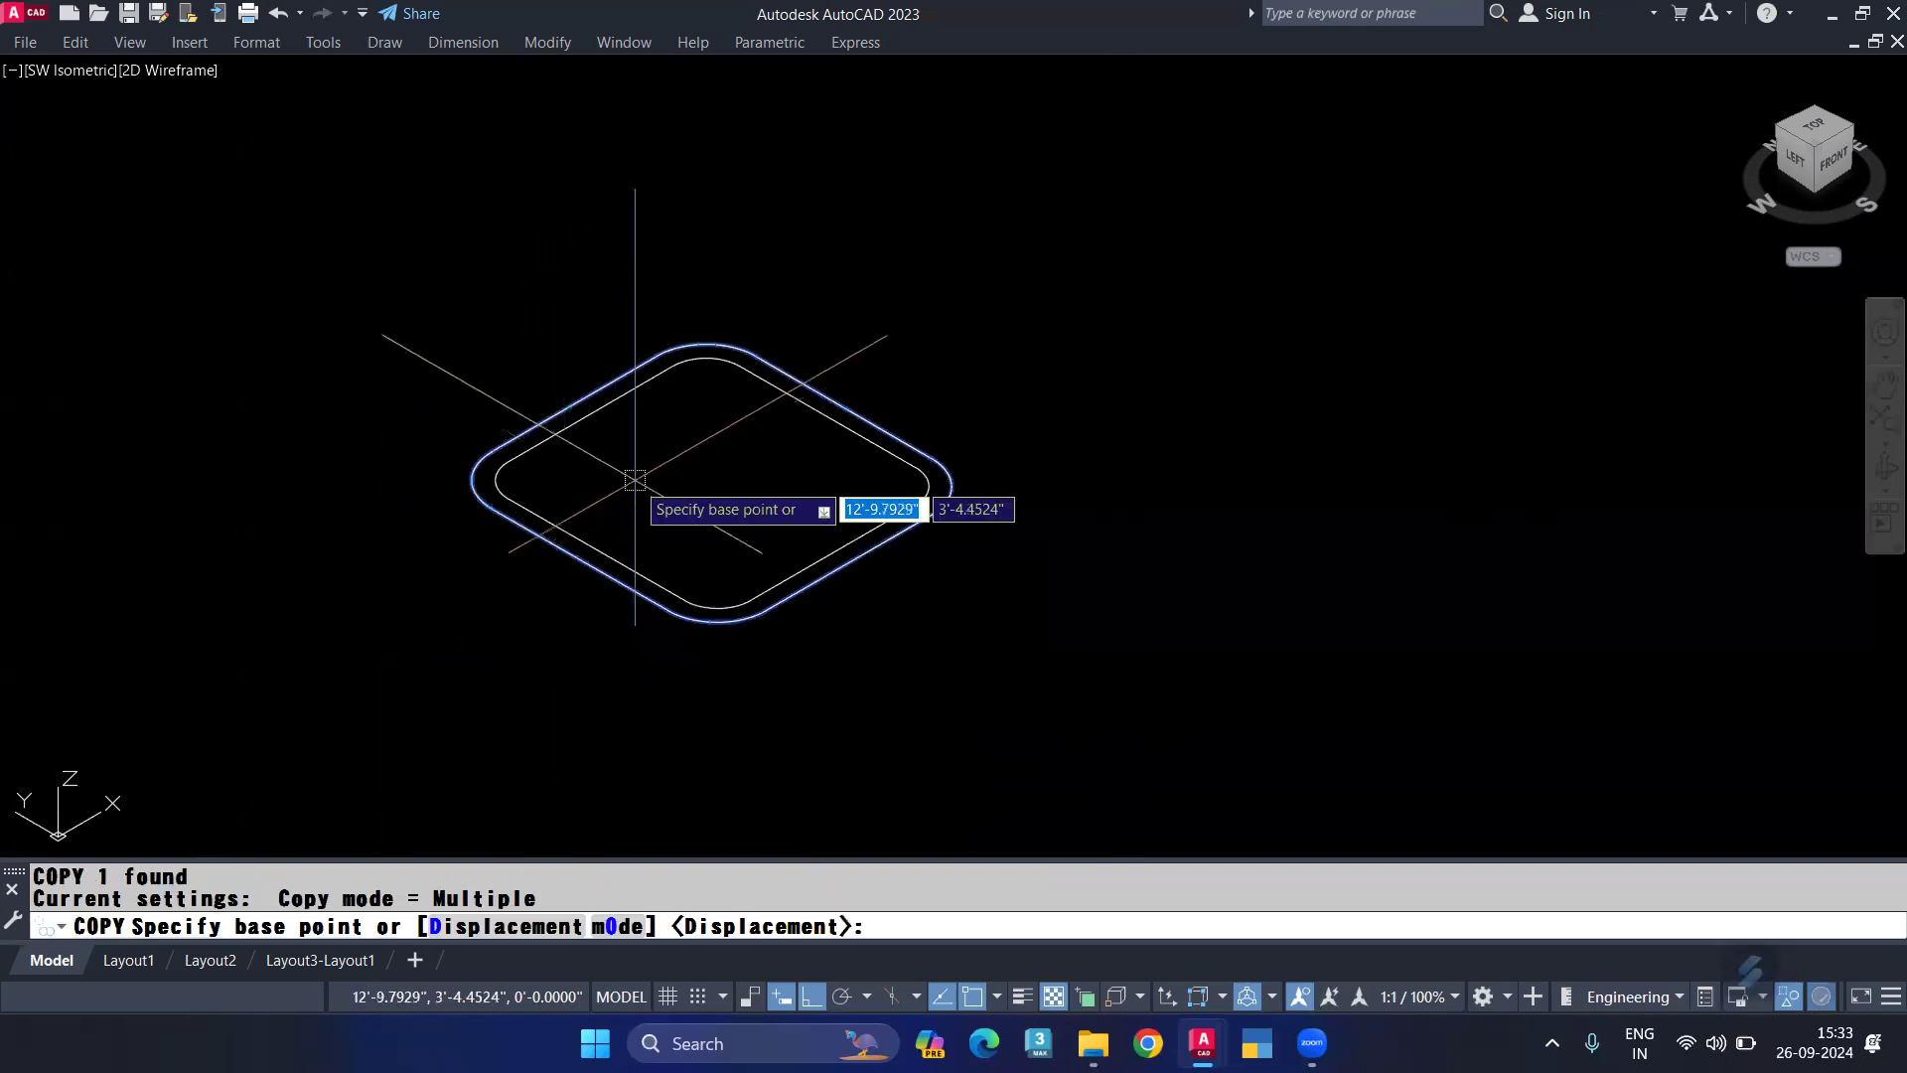
{"action": "left_click", "coordinate": [624, 487]}
{"action": "scroll", "coordinate": [623, 400], "scroll_direction": "down", "scroll_amount": 2}
{"action": "middle_click_drag", "start_coordinate": [682, 121], "coordinate": [636, 310]}
{"action": "scroll", "coordinate": [641, 199], "scroll_direction": "down", "scroll_amount": 5}
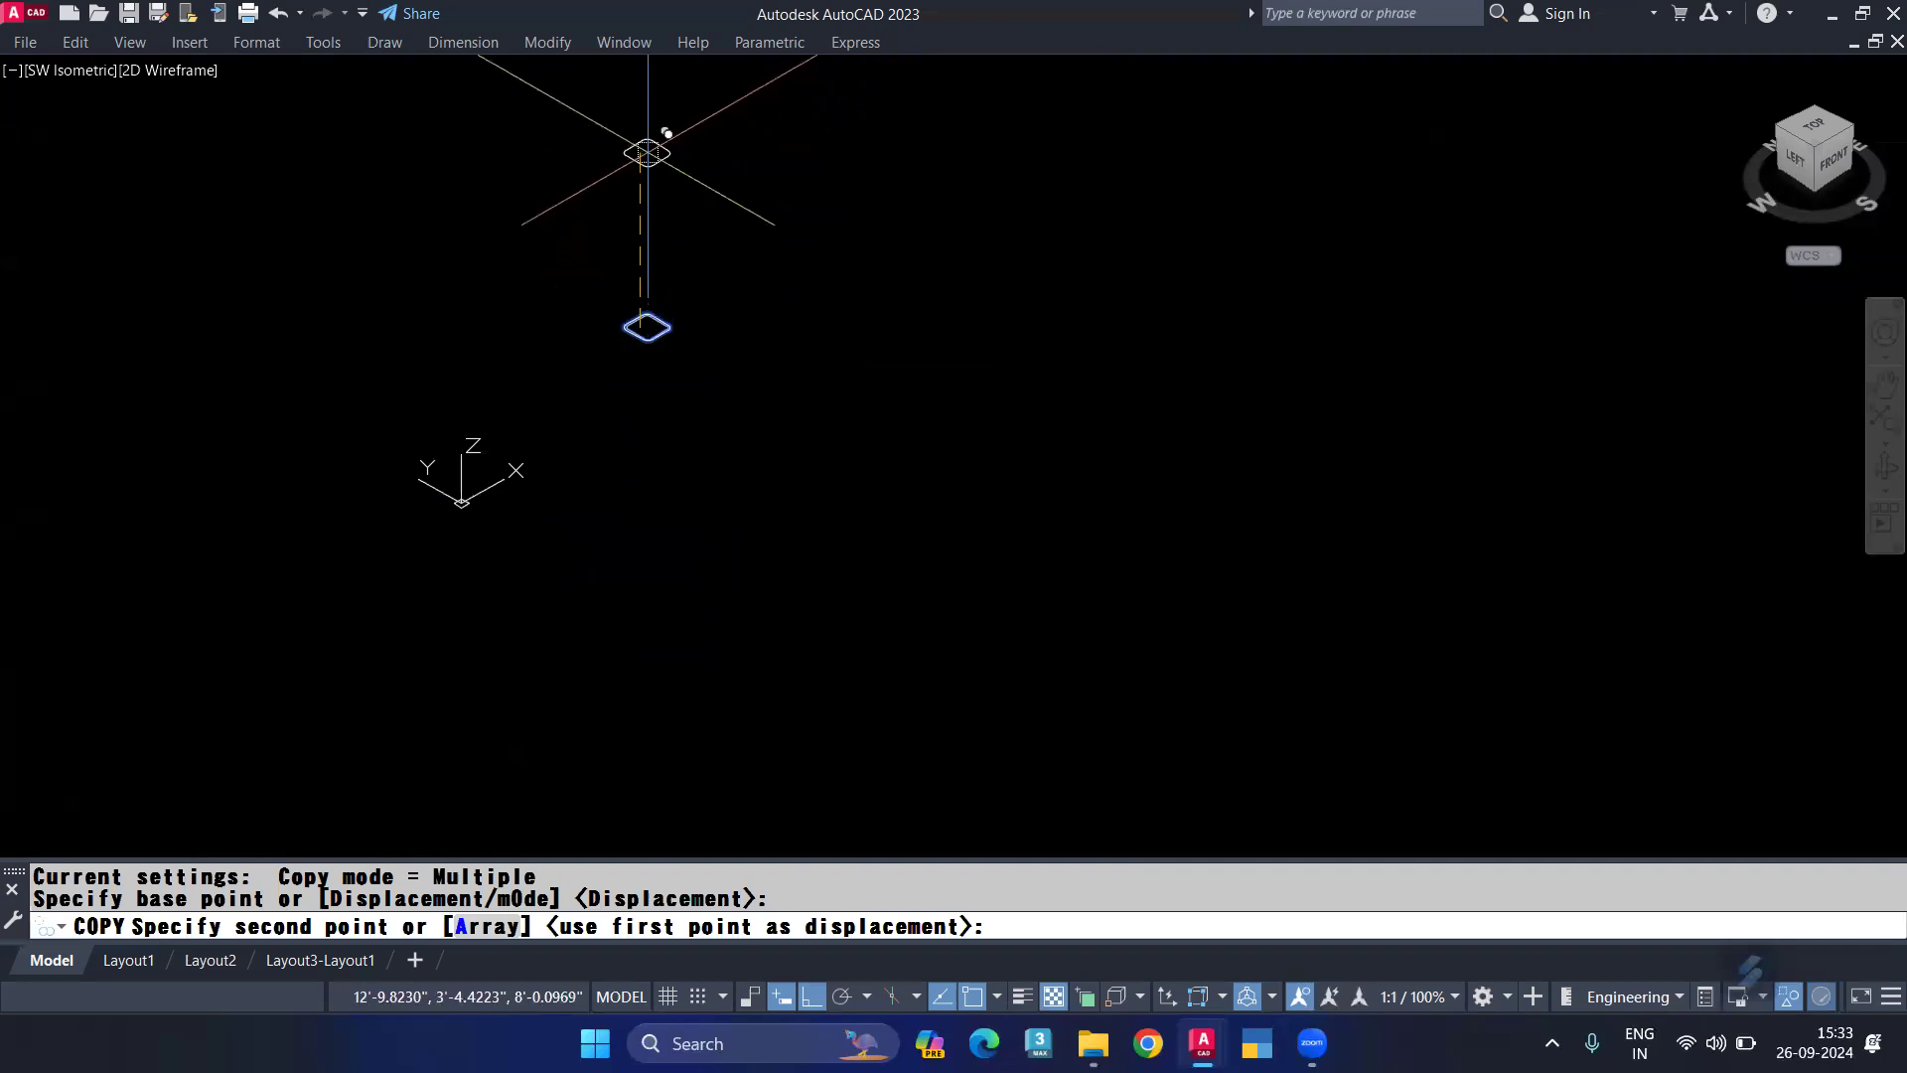
{"action": "left_click", "coordinate": [647, 152]}
{"action": "key", "text": "Escape"}
{"action": "scroll", "coordinate": [581, 437], "scroll_direction": "up", "scroll_amount": 2}
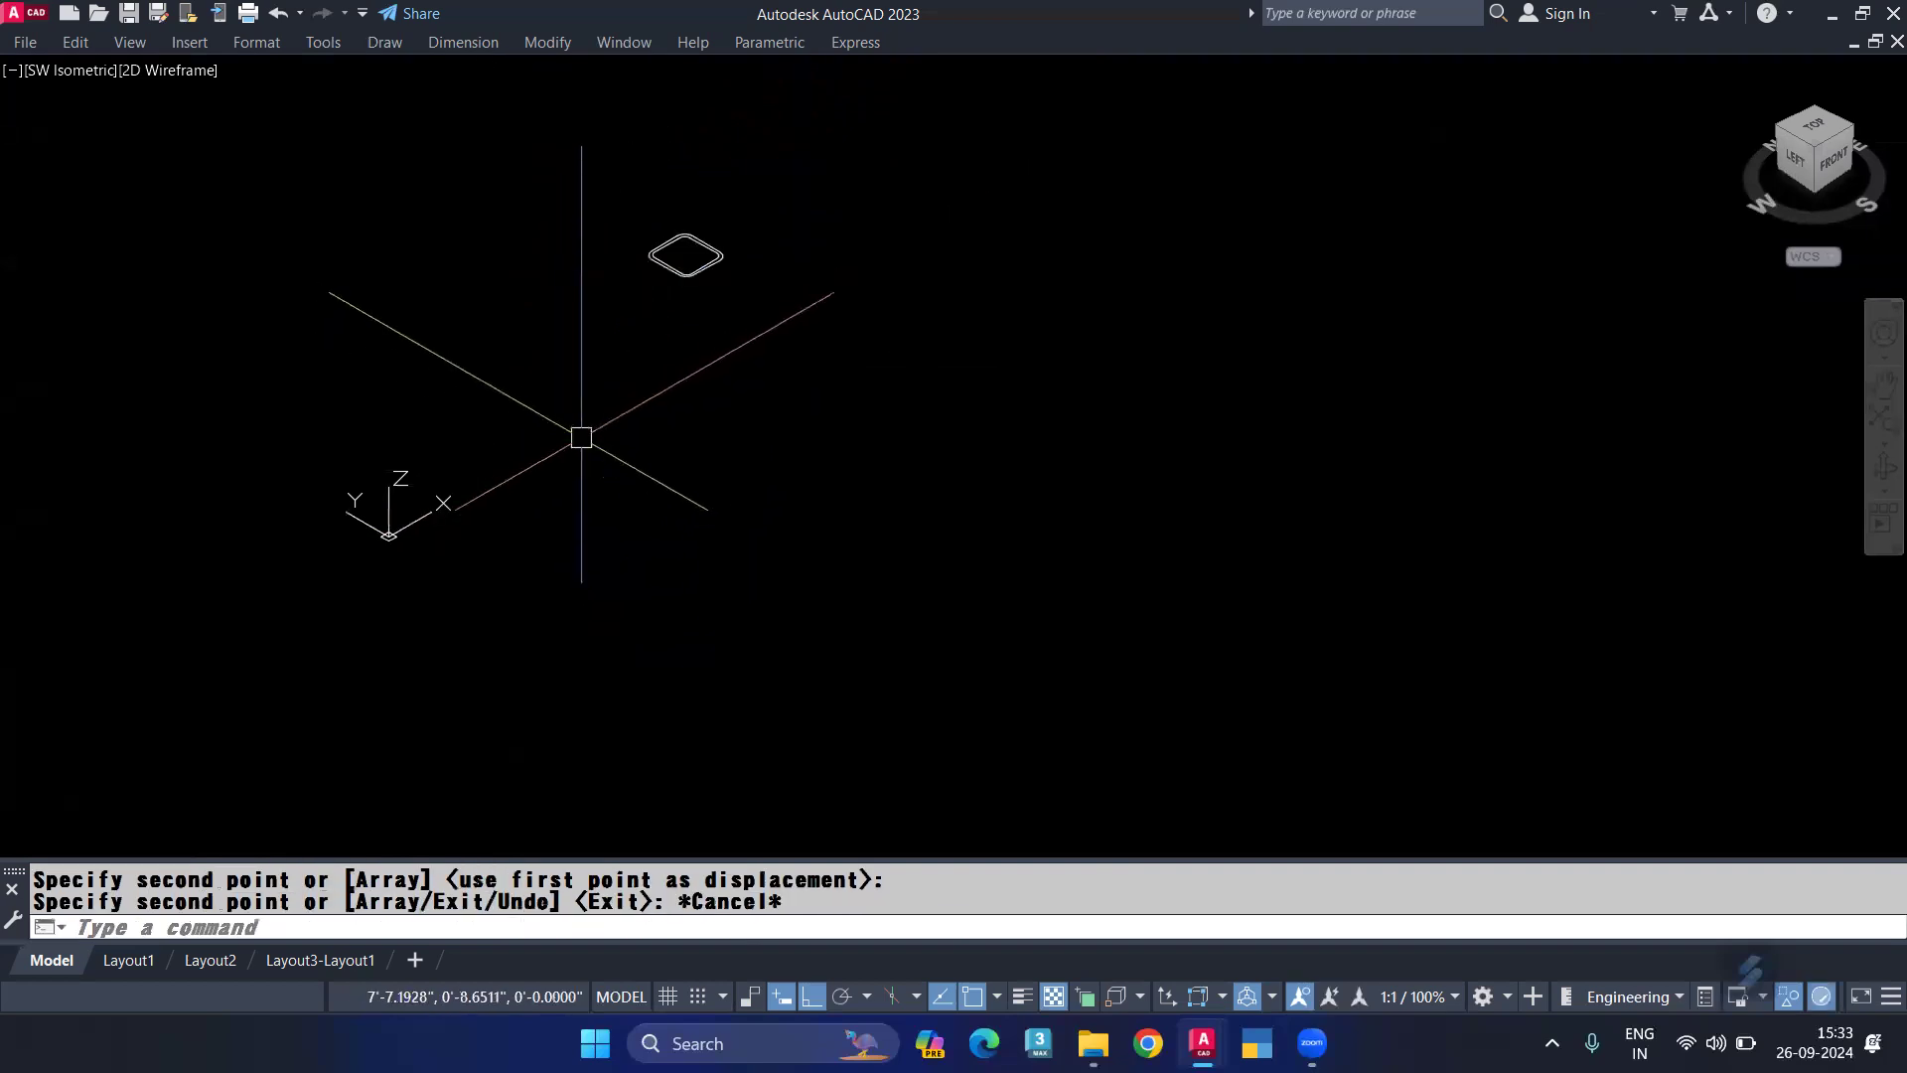
{"action": "scroll", "coordinate": [672, 285], "scroll_direction": "up", "scroll_amount": 3}
{"action": "scroll", "coordinate": [686, 270], "scroll_direction": "up", "scroll_amount": 3}
{"action": "scroll", "coordinate": [700, 256], "scroll_direction": "up", "scroll_amount": 3}
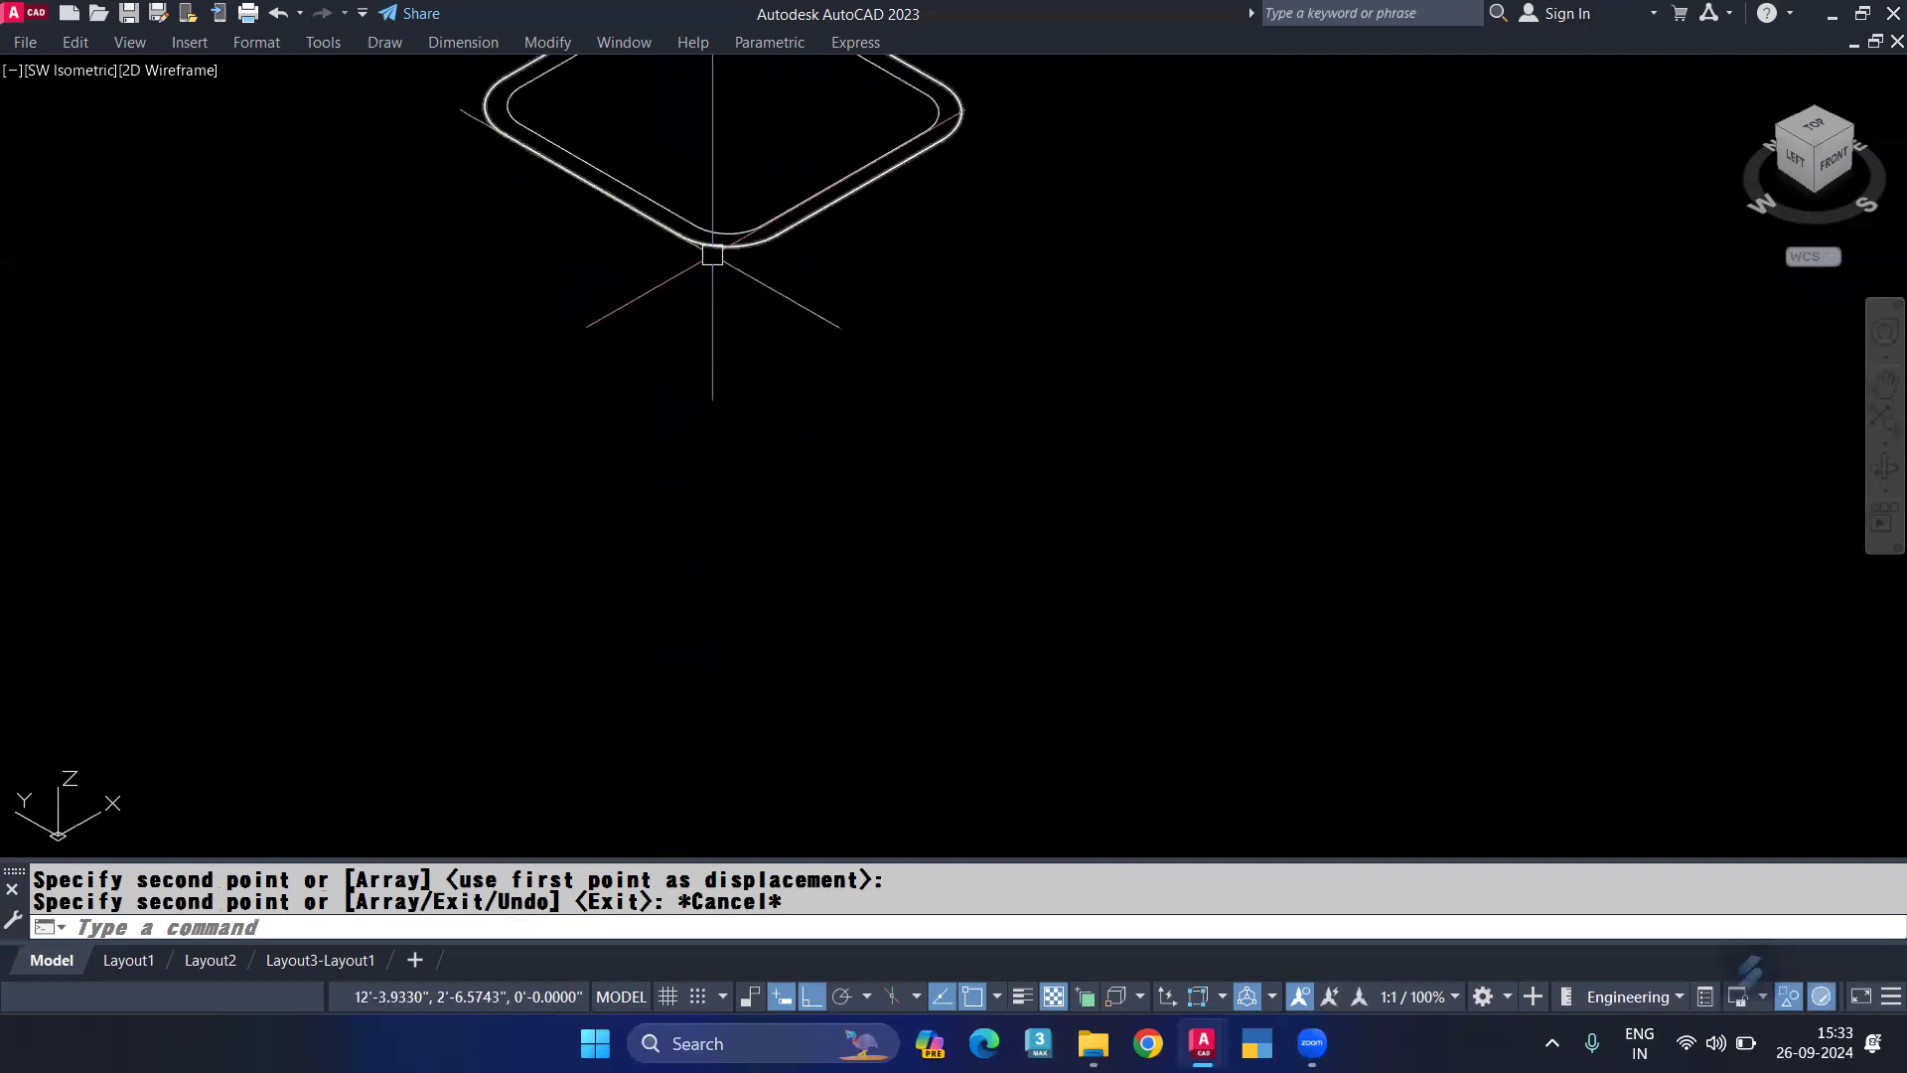
Step: Extrude the outer rounded outline, picking a point to set the box height
{"action": "left_click", "coordinate": [712, 255]}
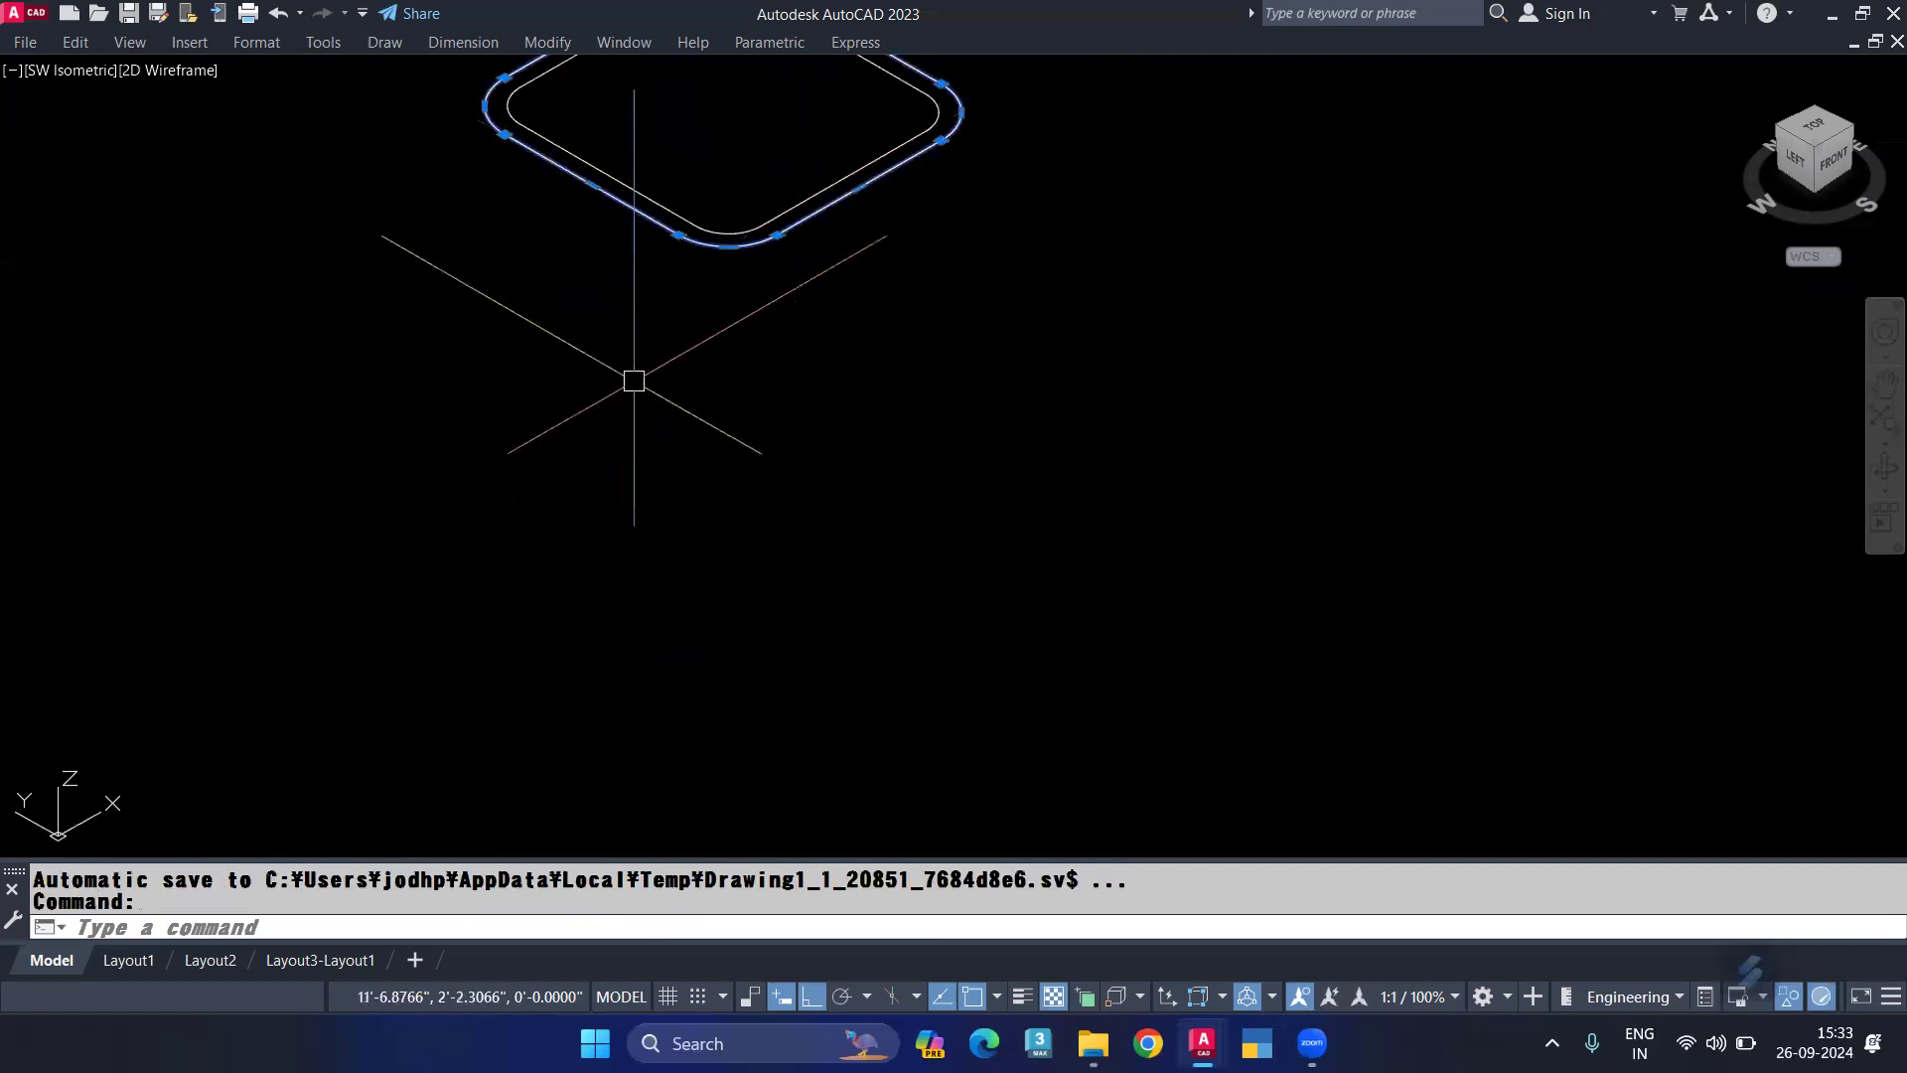
{"action": "type", "text": "ext"}
{"action": "key", "text": "Return"}
{"action": "scroll", "coordinate": [641, 393], "scroll_direction": "down", "scroll_amount": 4}
{"action": "scroll", "coordinate": [660, 328], "scroll_direction": "up", "scroll_amount": 2}
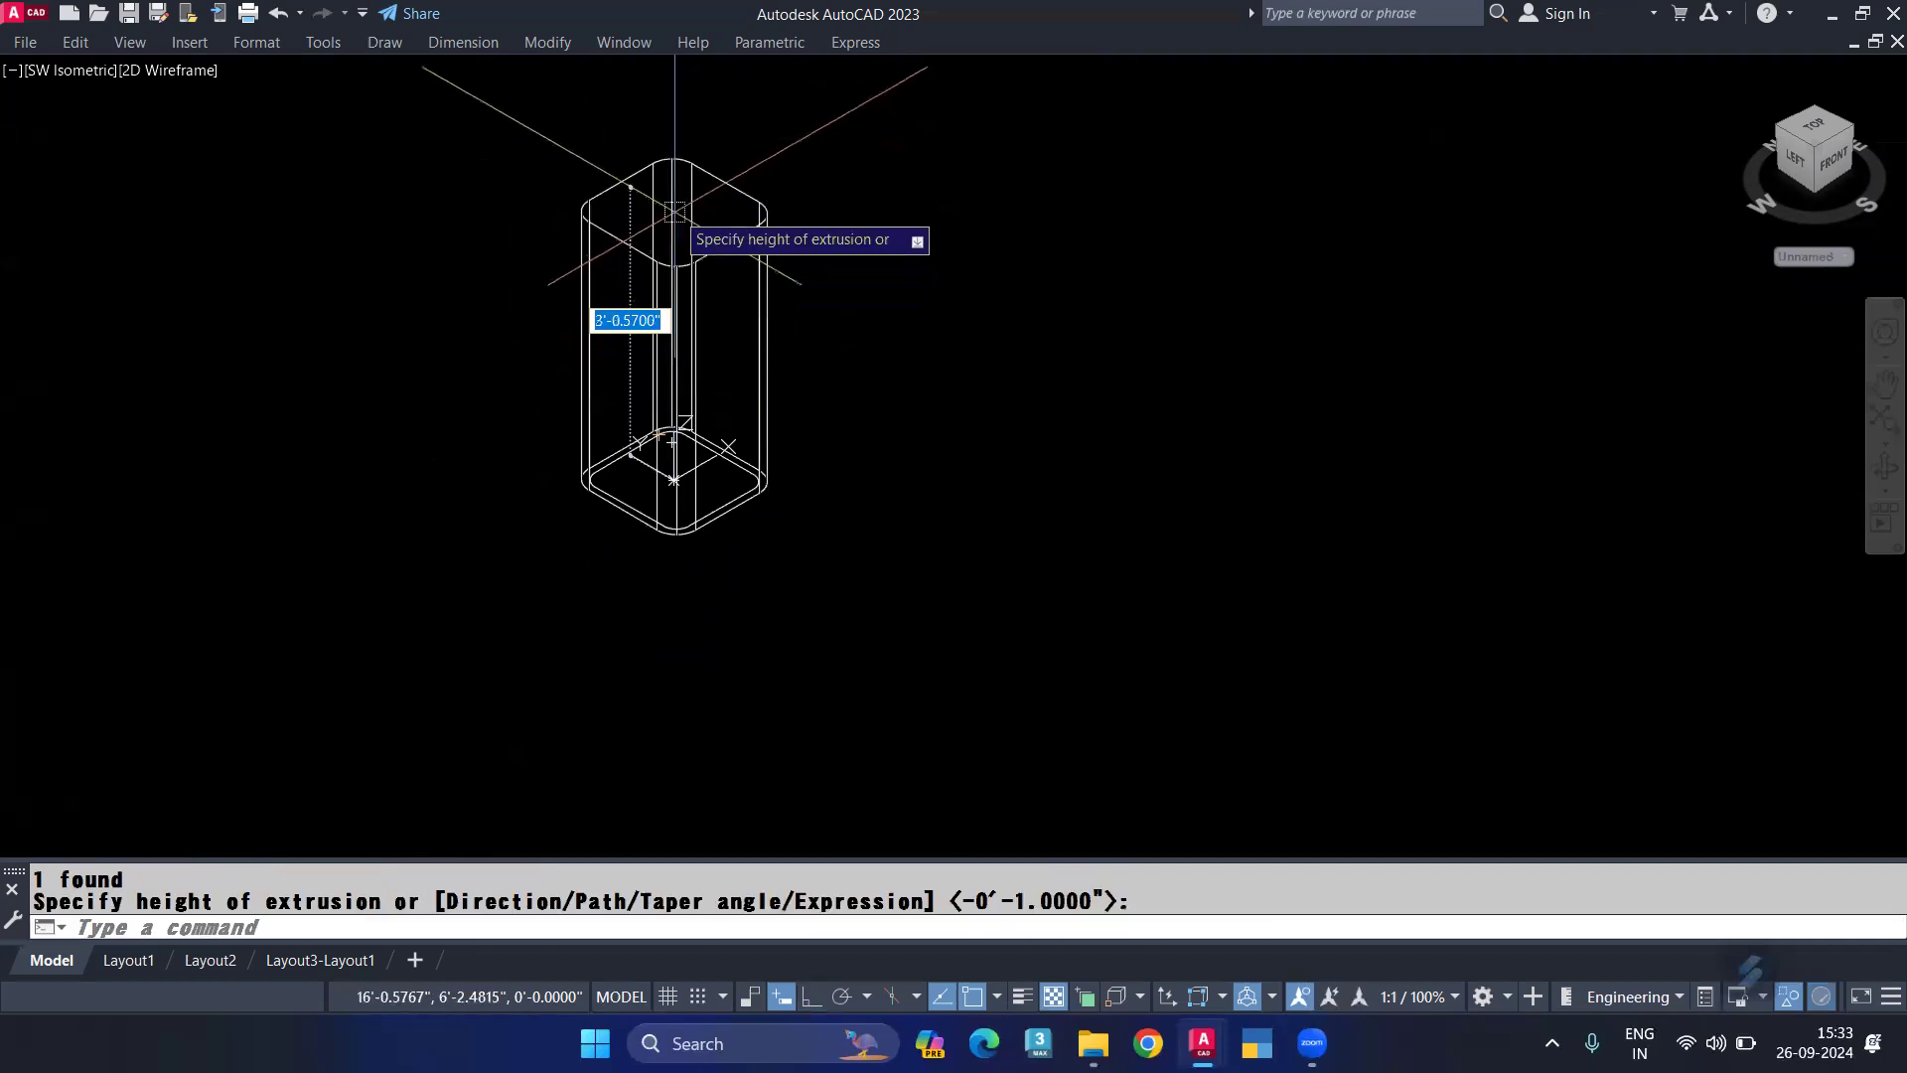
{"action": "left_click", "coordinate": [674, 212]}
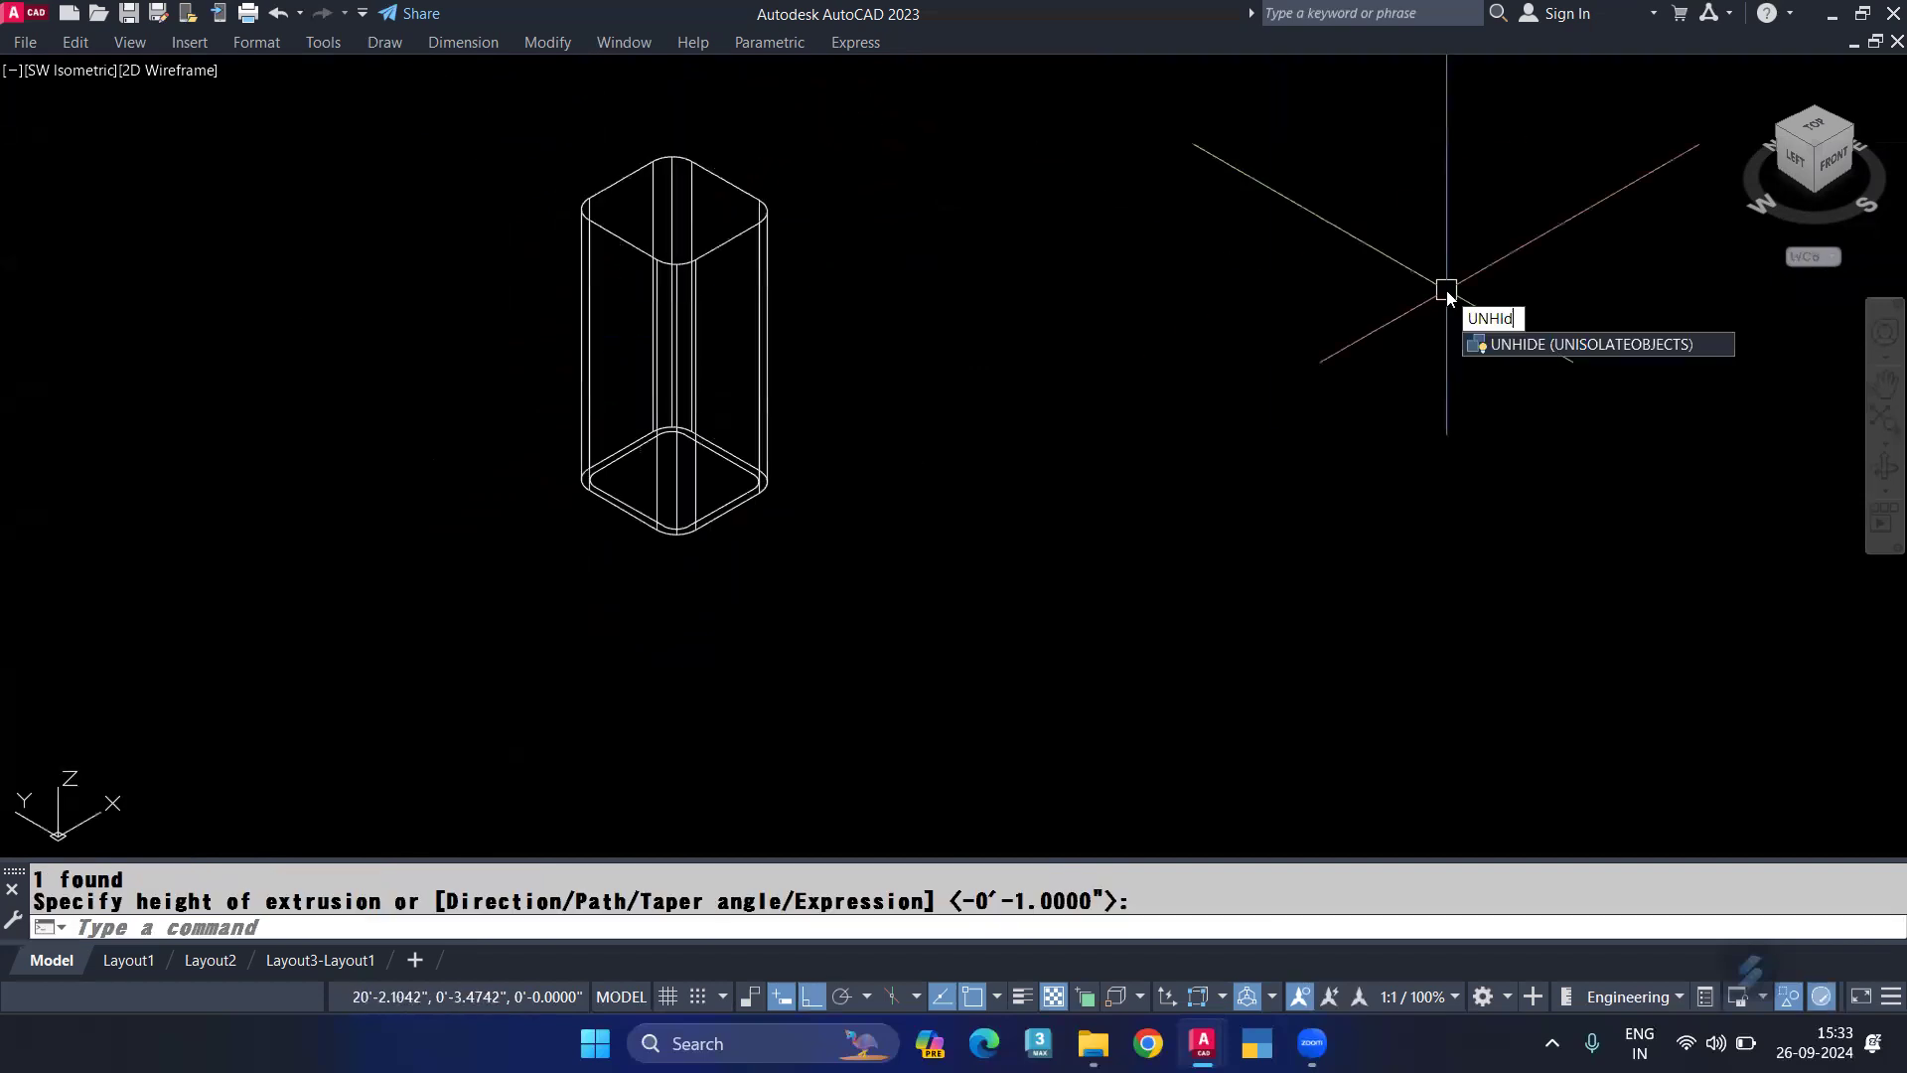
Step: Unhide all kitchen objects, shade the model, and orbit to view the counter and box
{"action": "key", "text": "Return"}
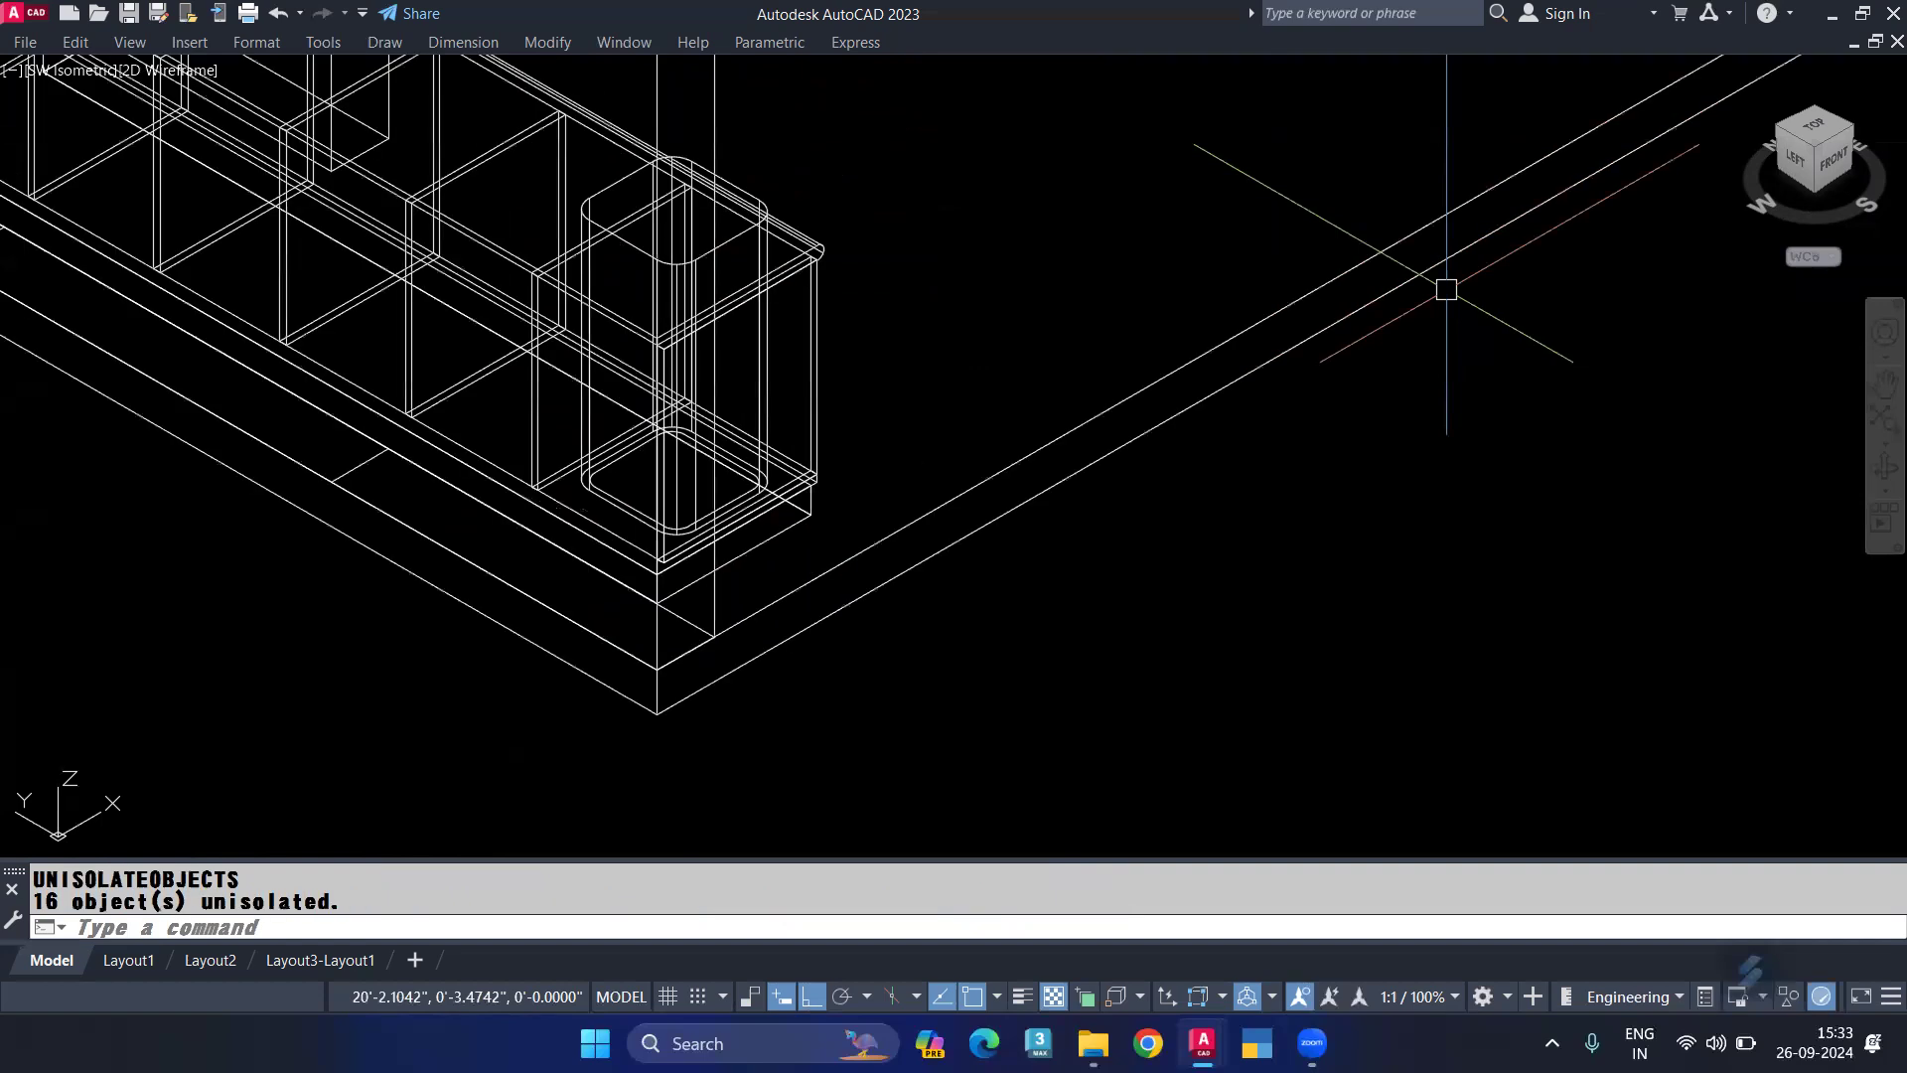
{"action": "type", "text": "shade"}
{"action": "key", "text": "Return"}
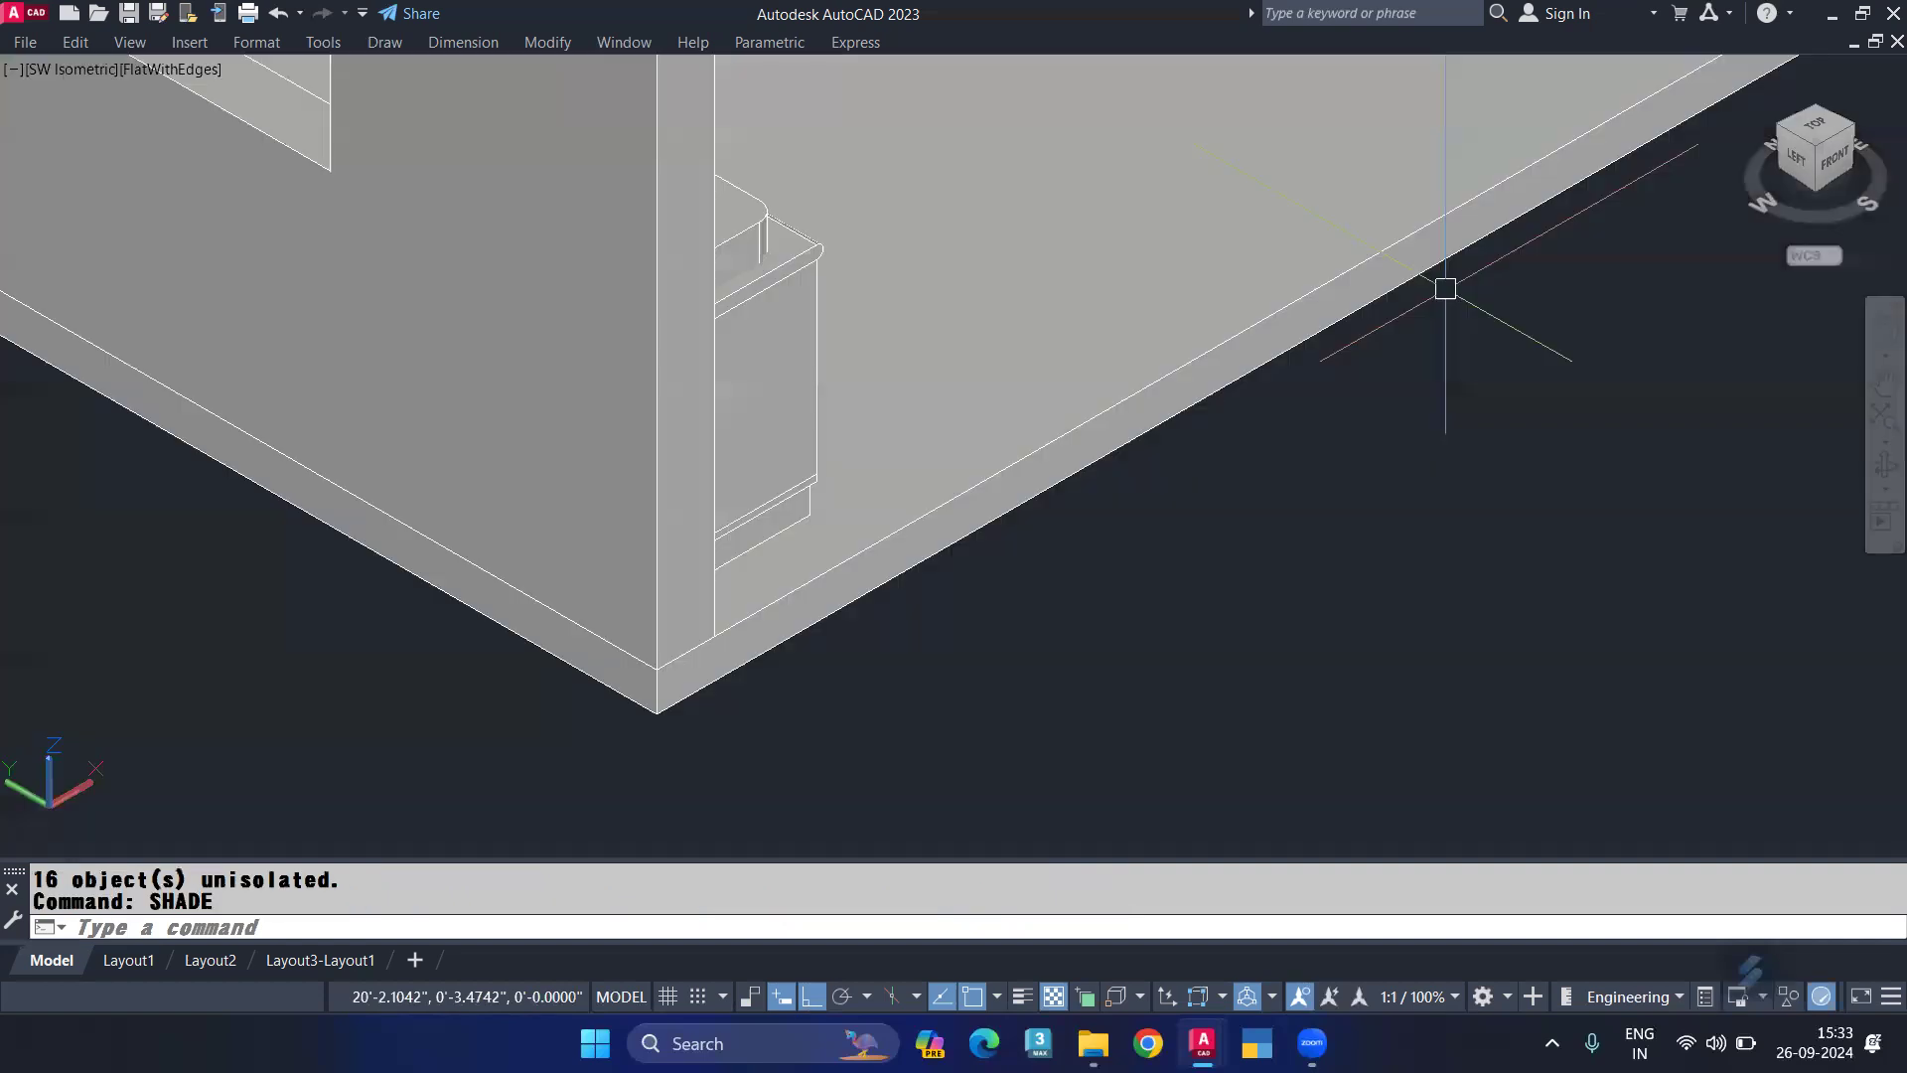
{"action": "middle_click_drag", "start_coordinate": [467, 339], "coordinate": [425, 388], "text": "shift"}
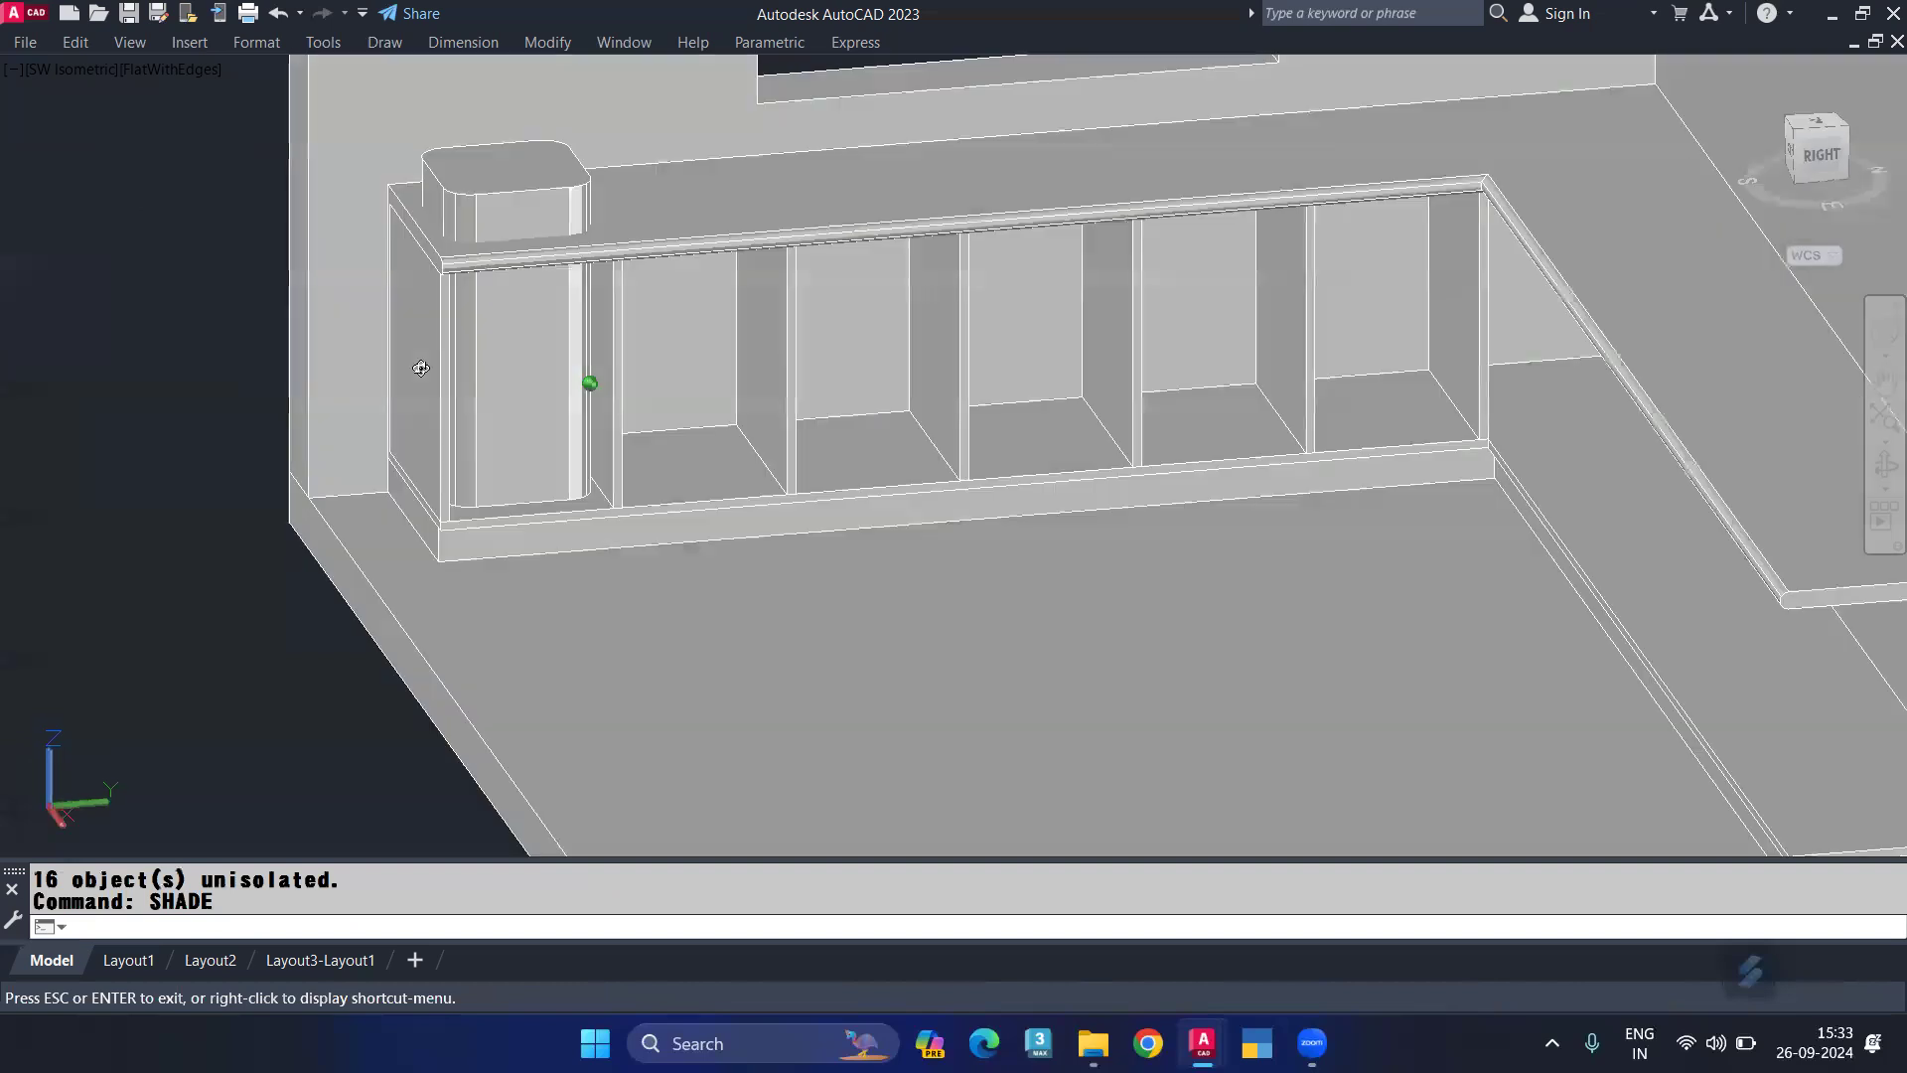
{"action": "left_click", "coordinate": [510, 338]}
{"action": "left_click", "coordinate": [505, 237]}
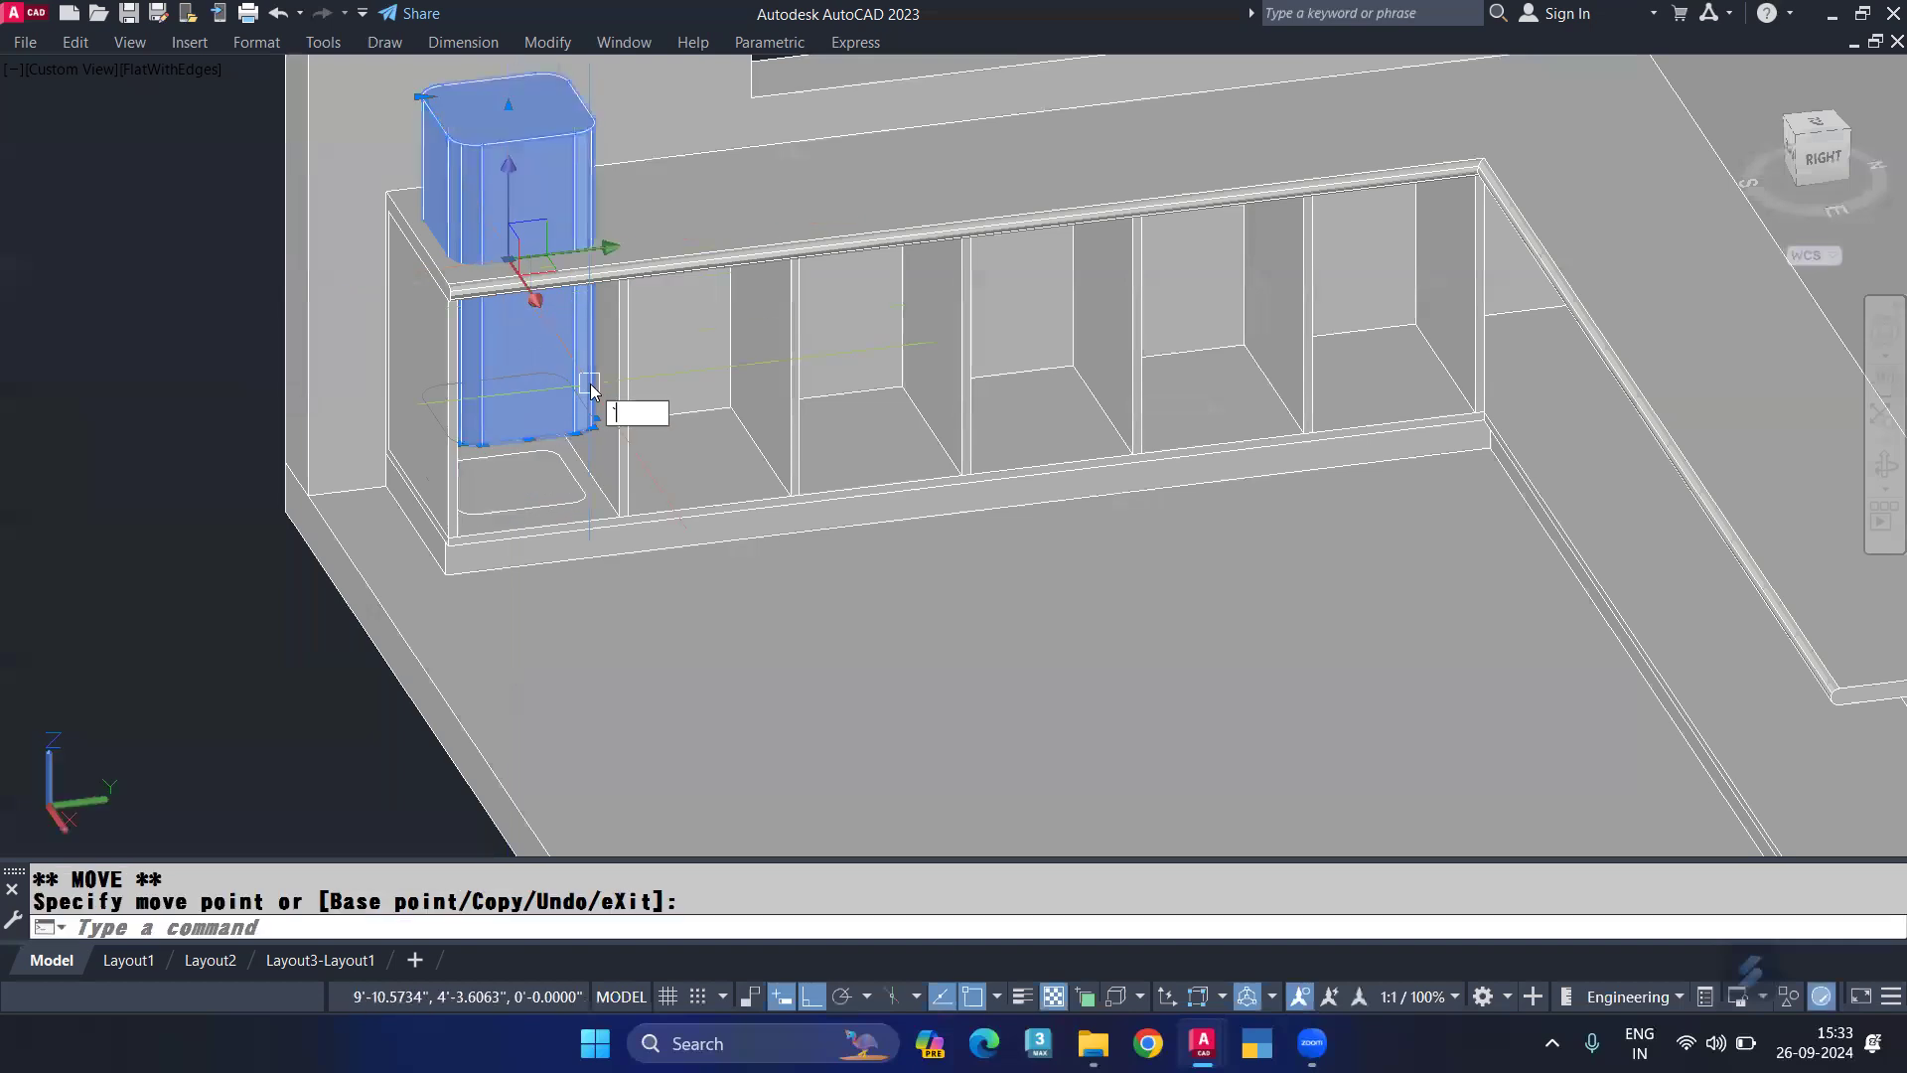
{"action": "key", "text": "Escape"}
Step: Subtract the rounded box from the counter to cut the sink opening
{"action": "type", "text": "SU"}
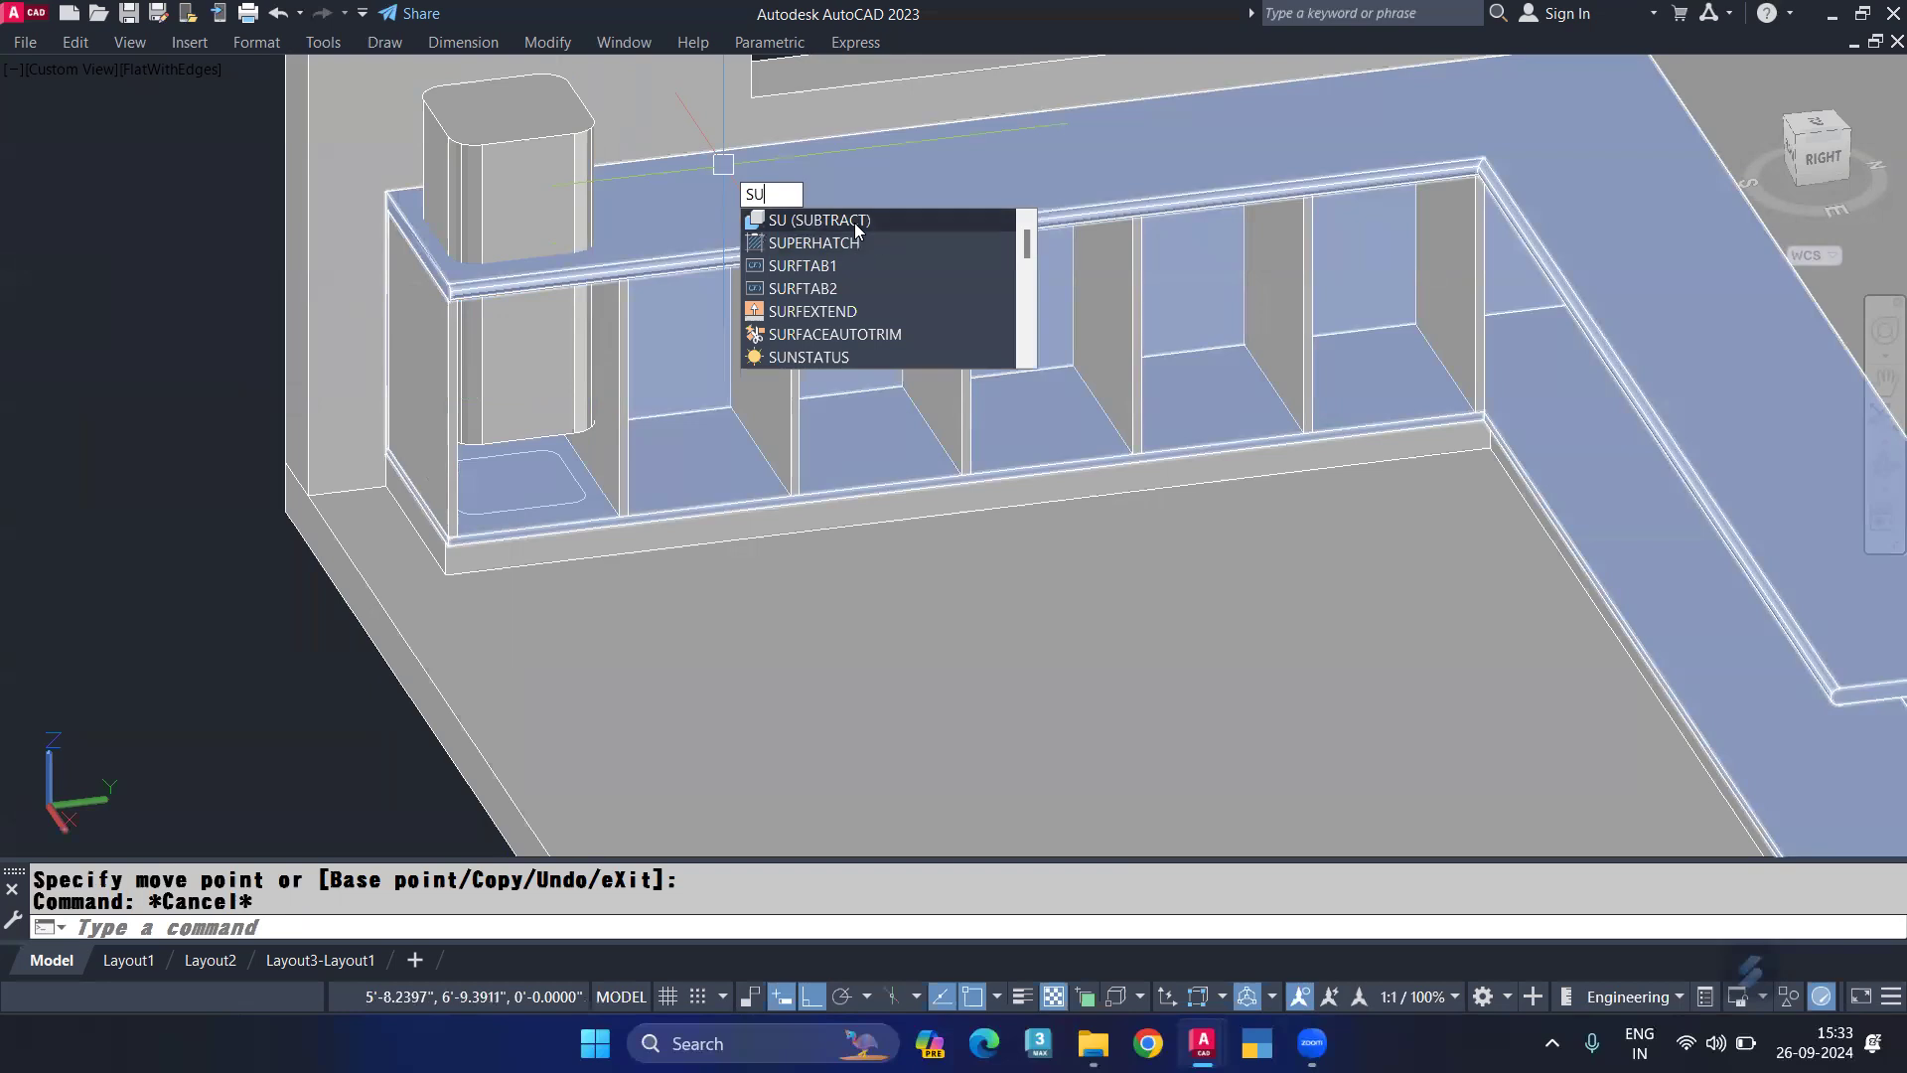
{"action": "left_click", "coordinate": [808, 222]}
{"action": "left_click", "coordinate": [839, 220]}
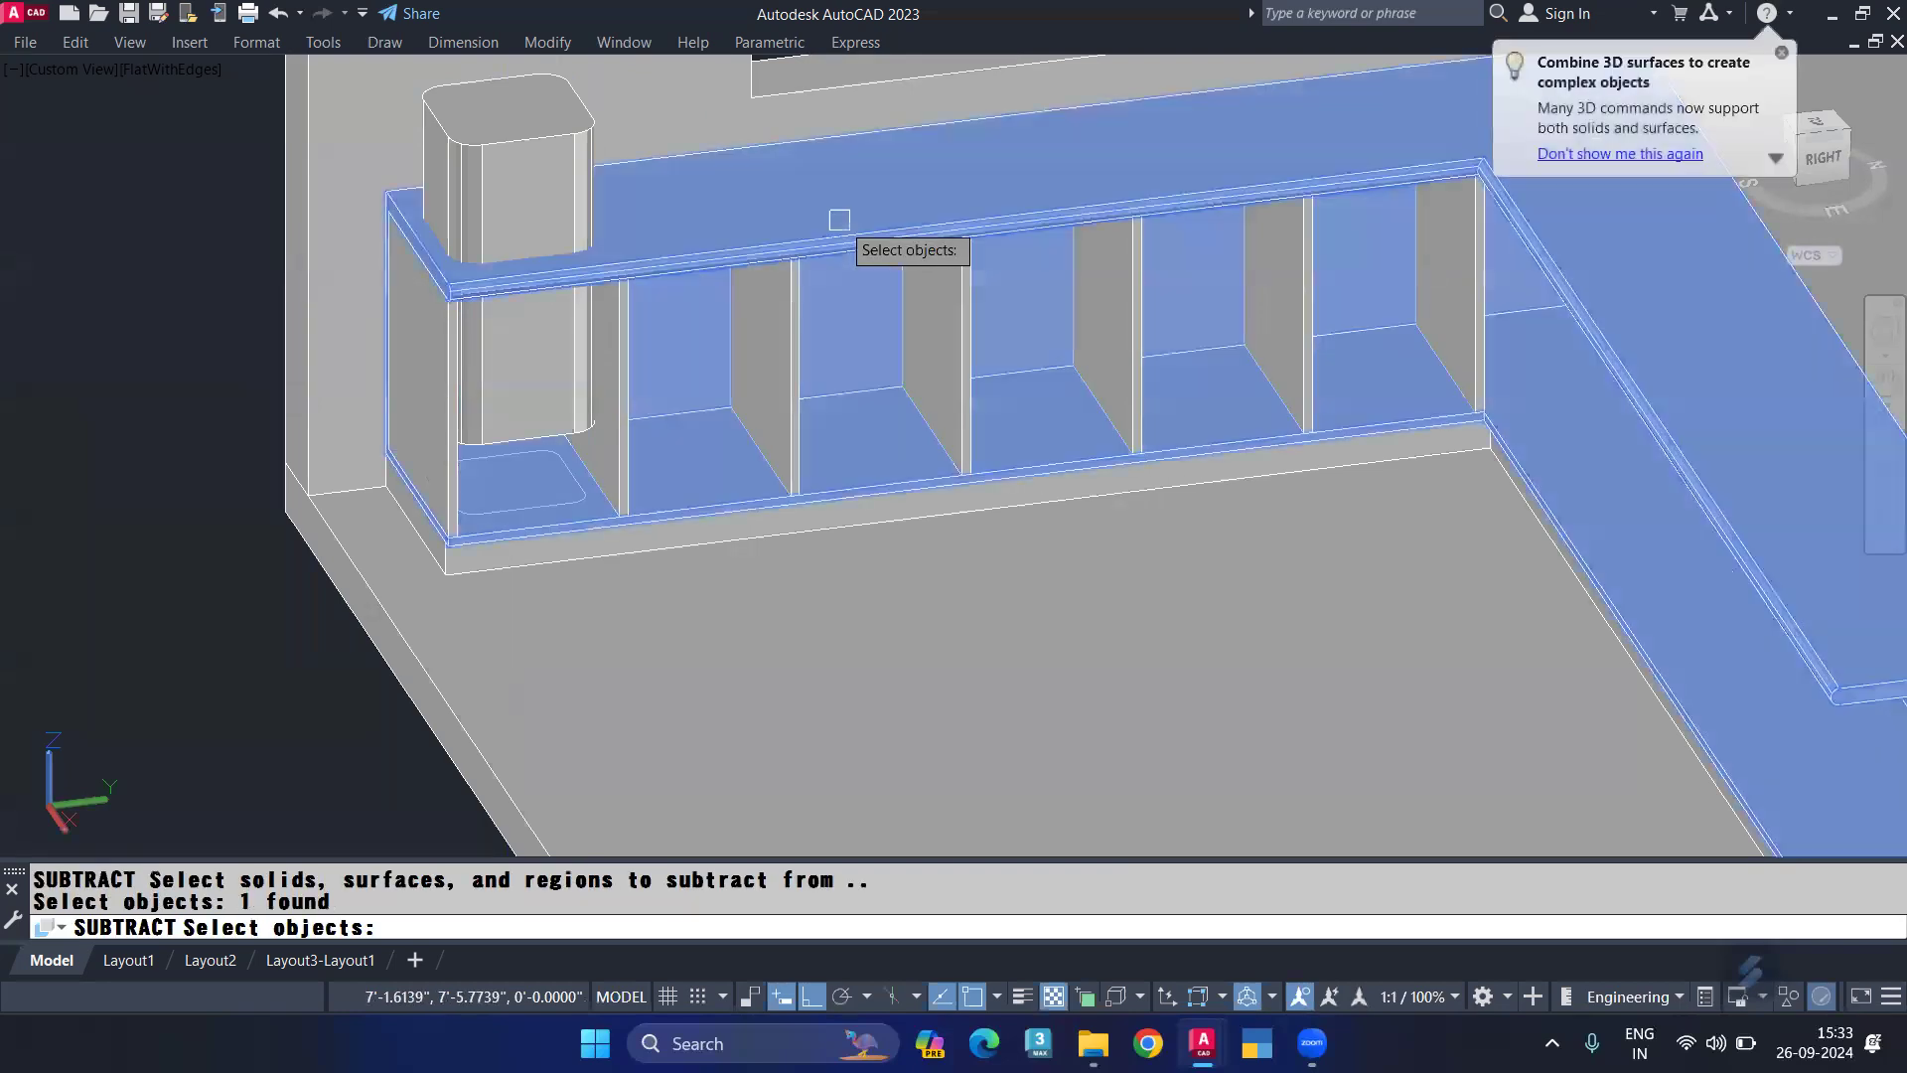
{"action": "key", "text": "Return"}
{"action": "left_click", "coordinate": [547, 217]}
{"action": "key", "text": "Return"}
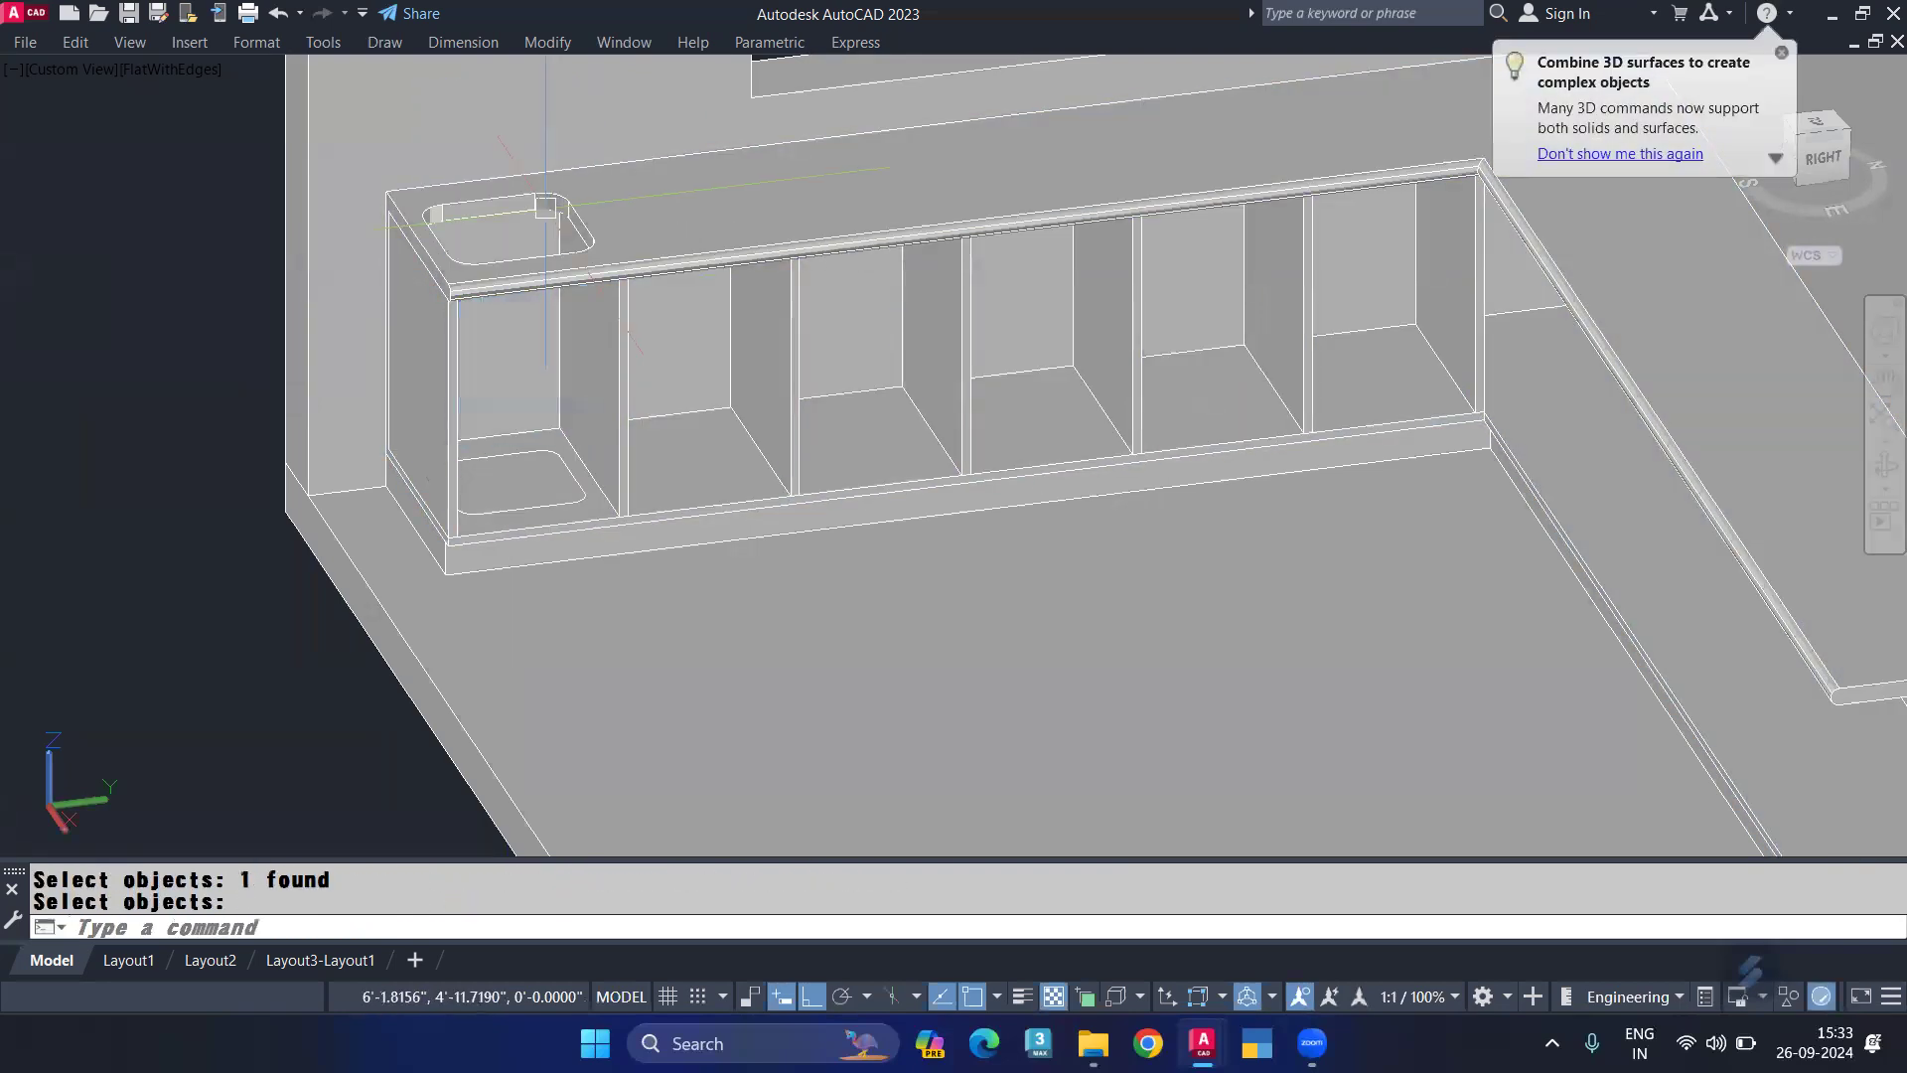
{"action": "middle_click_drag", "start_coordinate": [523, 263], "coordinate": [482, 452]}
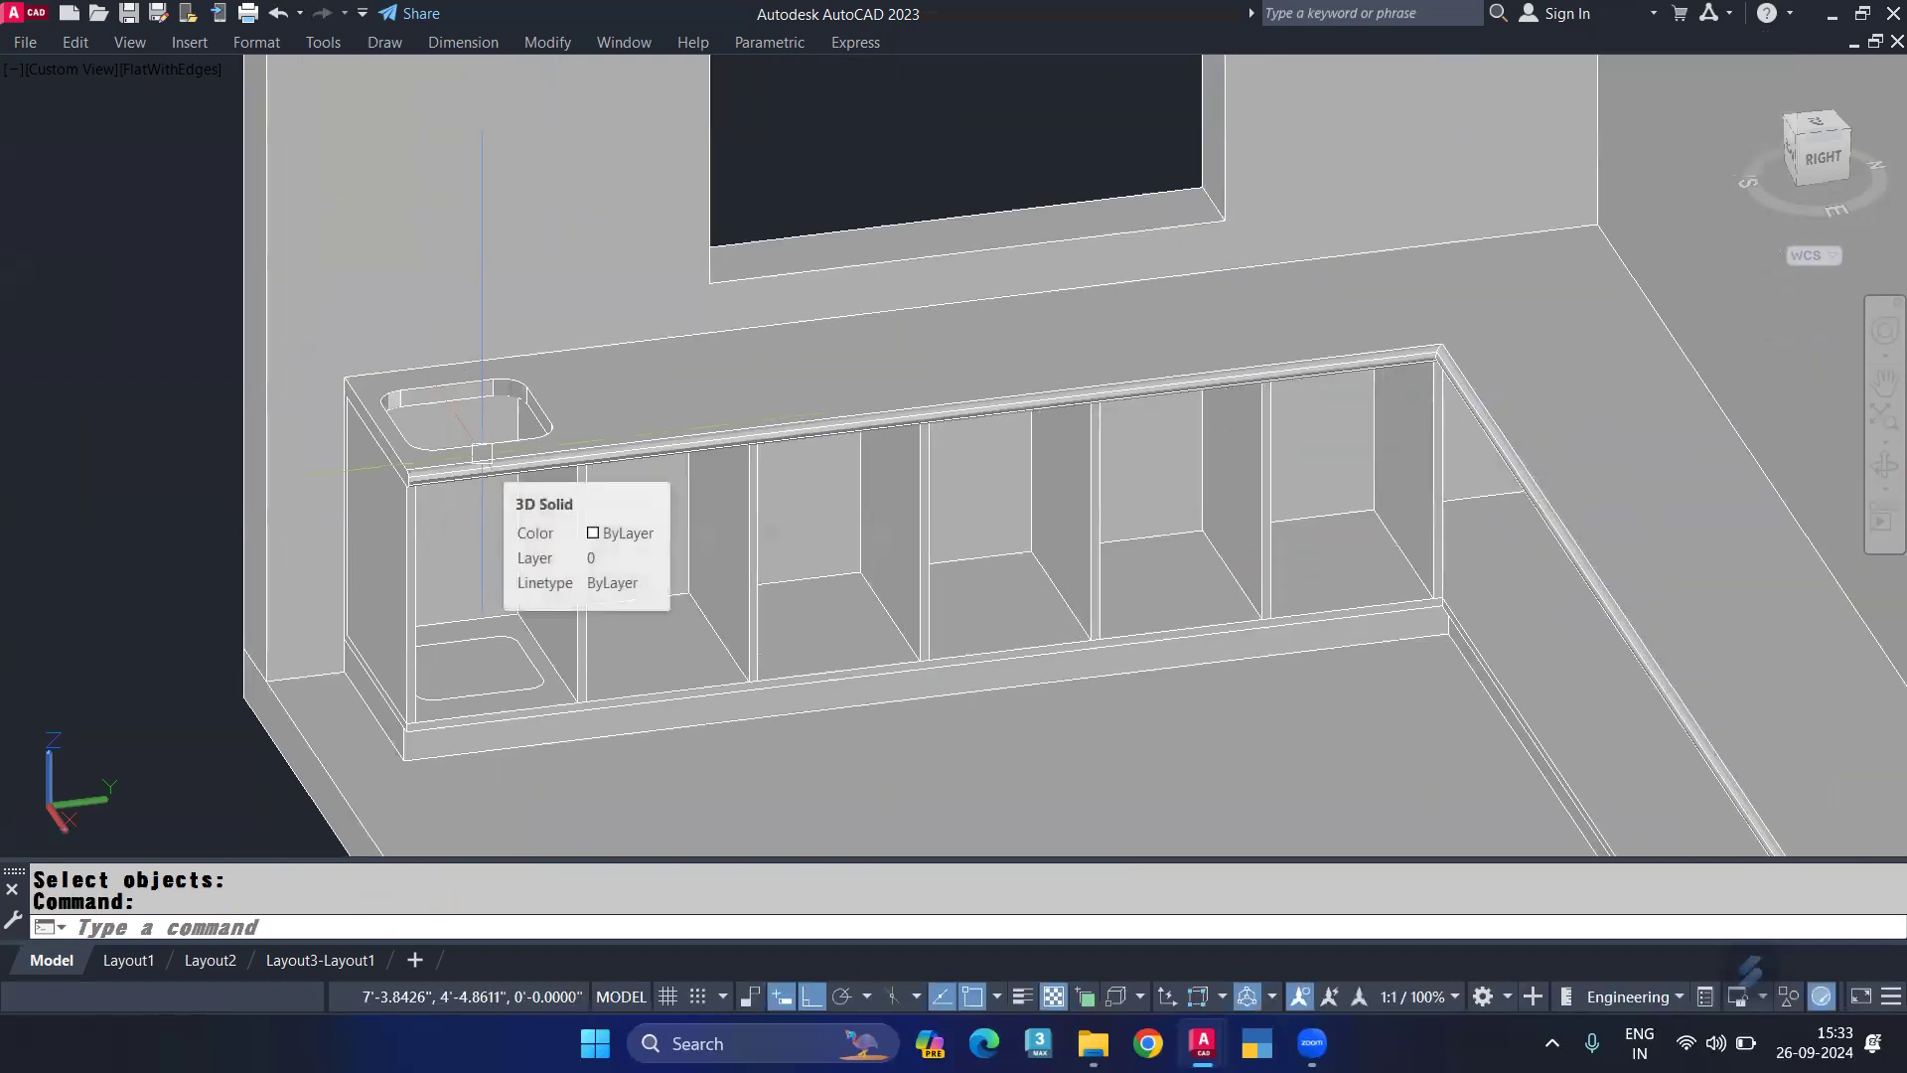
{"action": "scroll", "coordinate": [482, 452], "scroll_direction": "down", "scroll_amount": 2}
{"action": "middle_click_drag", "start_coordinate": [545, 373], "coordinate": [545, 501]}
Step: Extrude the copied tray outline to a height of 14
{"action": "scroll", "coordinate": [526, 182], "scroll_direction": "up", "scroll_amount": 1}
{"action": "left_click", "coordinate": [525, 181]}
{"action": "type", "text": "ext"}
{"action": "key", "text": "Return"}
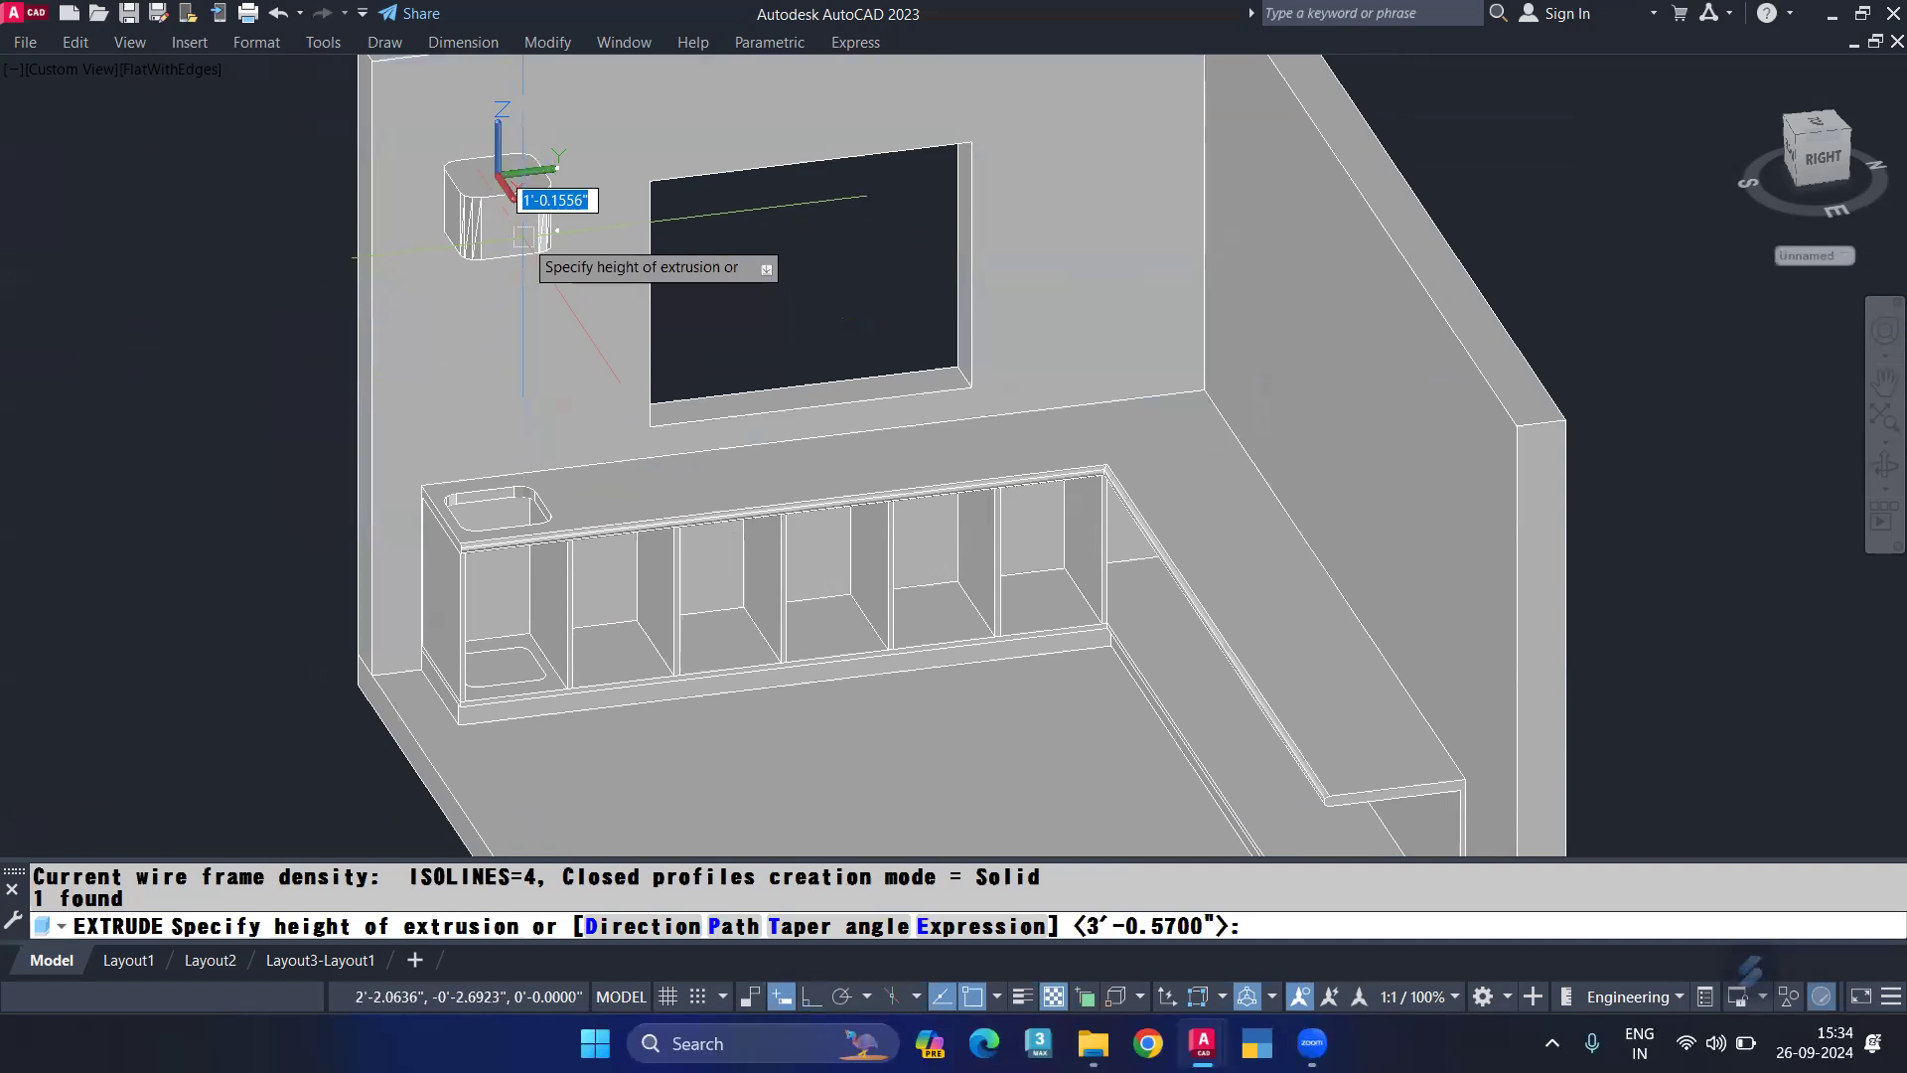
{"action": "key", "text": "BackSpace"}
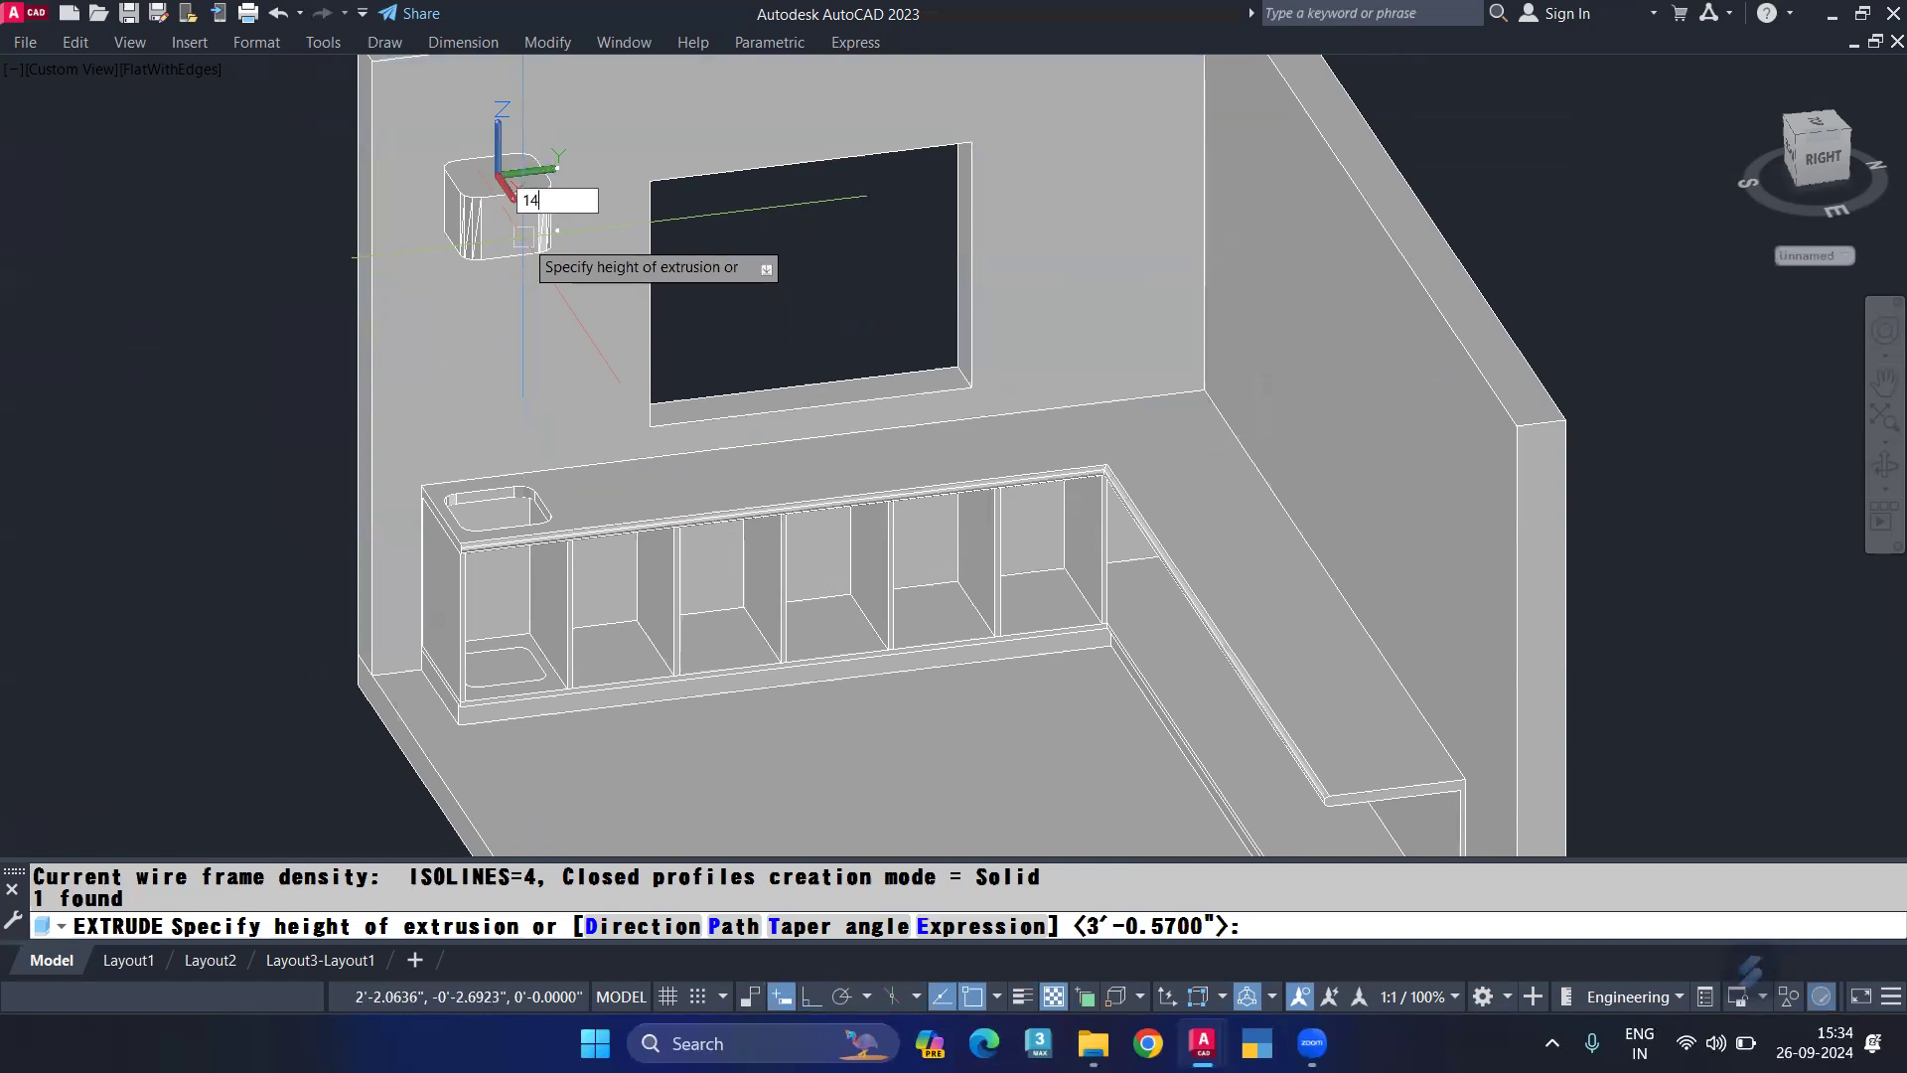
{"action": "key", "text": "Return"}
{"action": "scroll", "coordinate": [523, 237], "scroll_direction": "up", "scroll_amount": 5}
{"action": "middle_click_drag", "start_coordinate": [504, 305], "coordinate": [546, 399]}
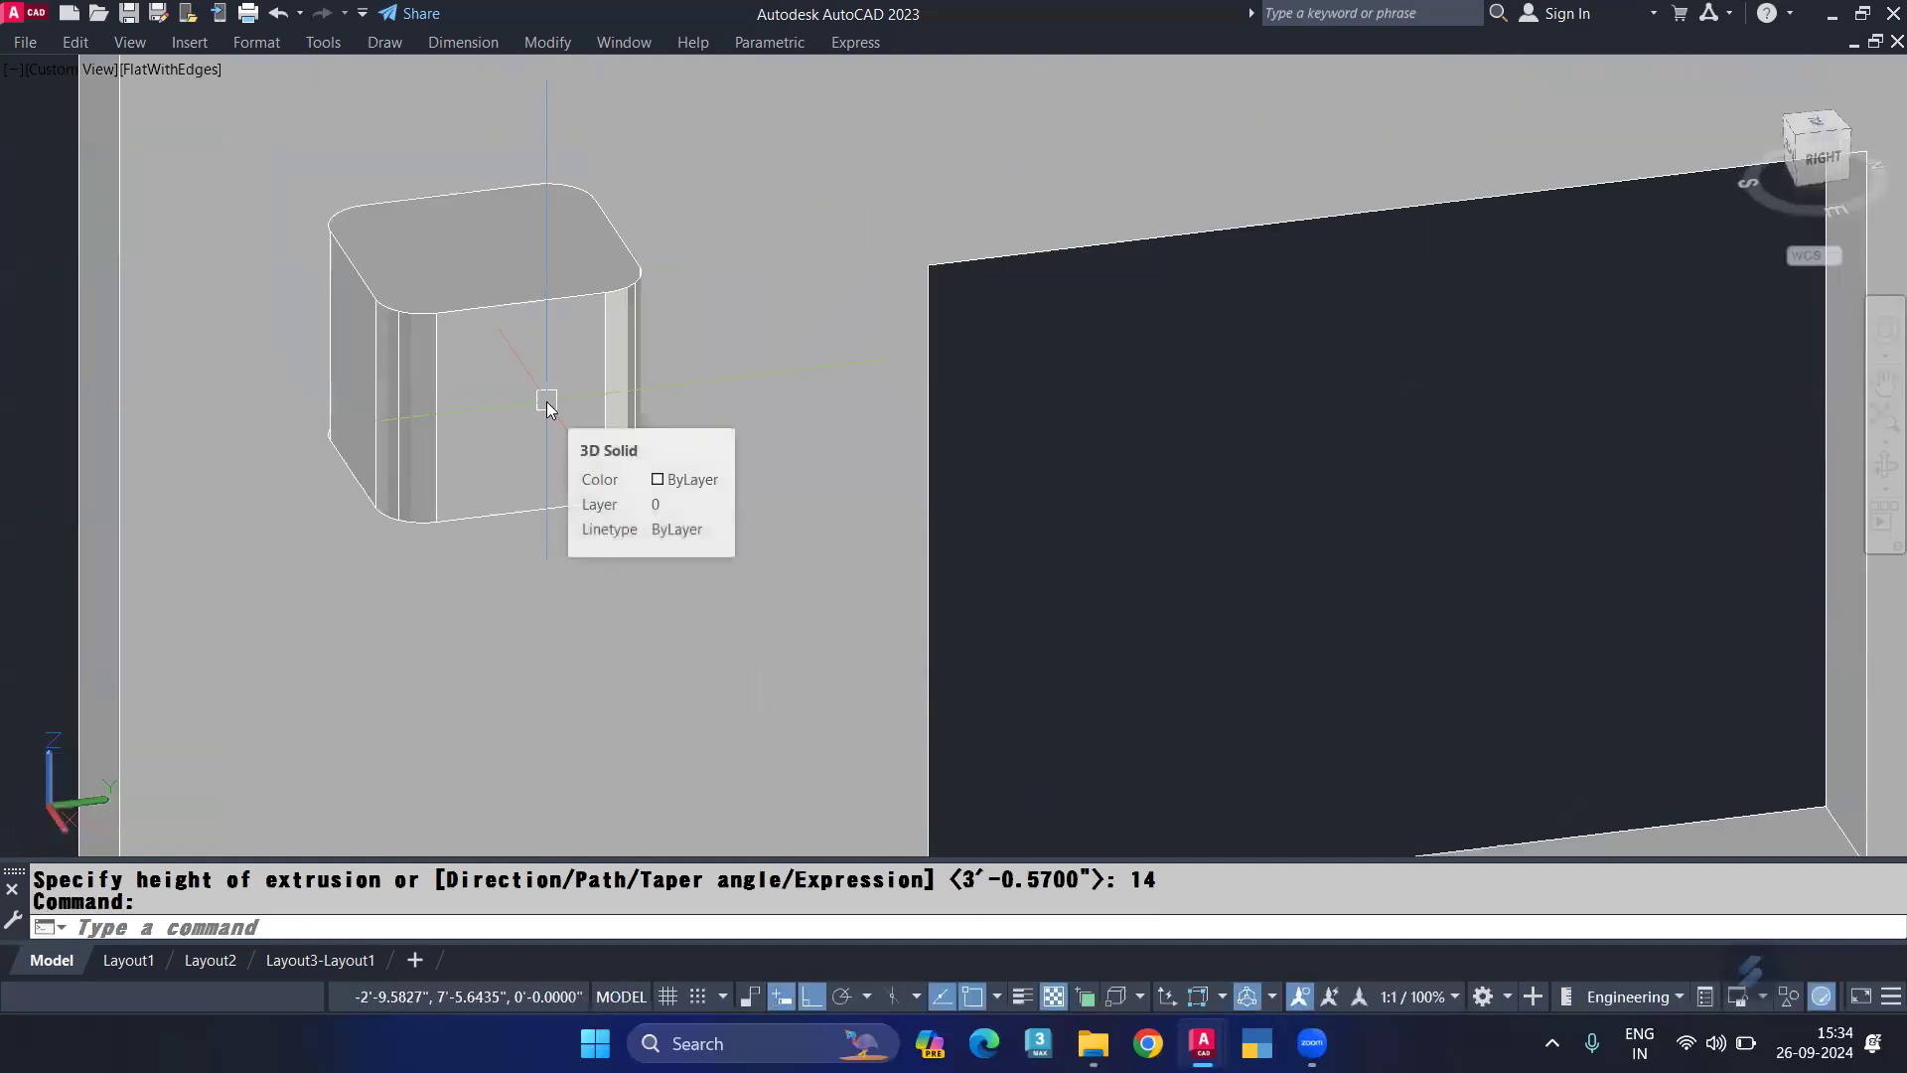
Step: Shell the box with 1-unit walls, removing its top face to form the basin
{"action": "type", "text": "solid"}
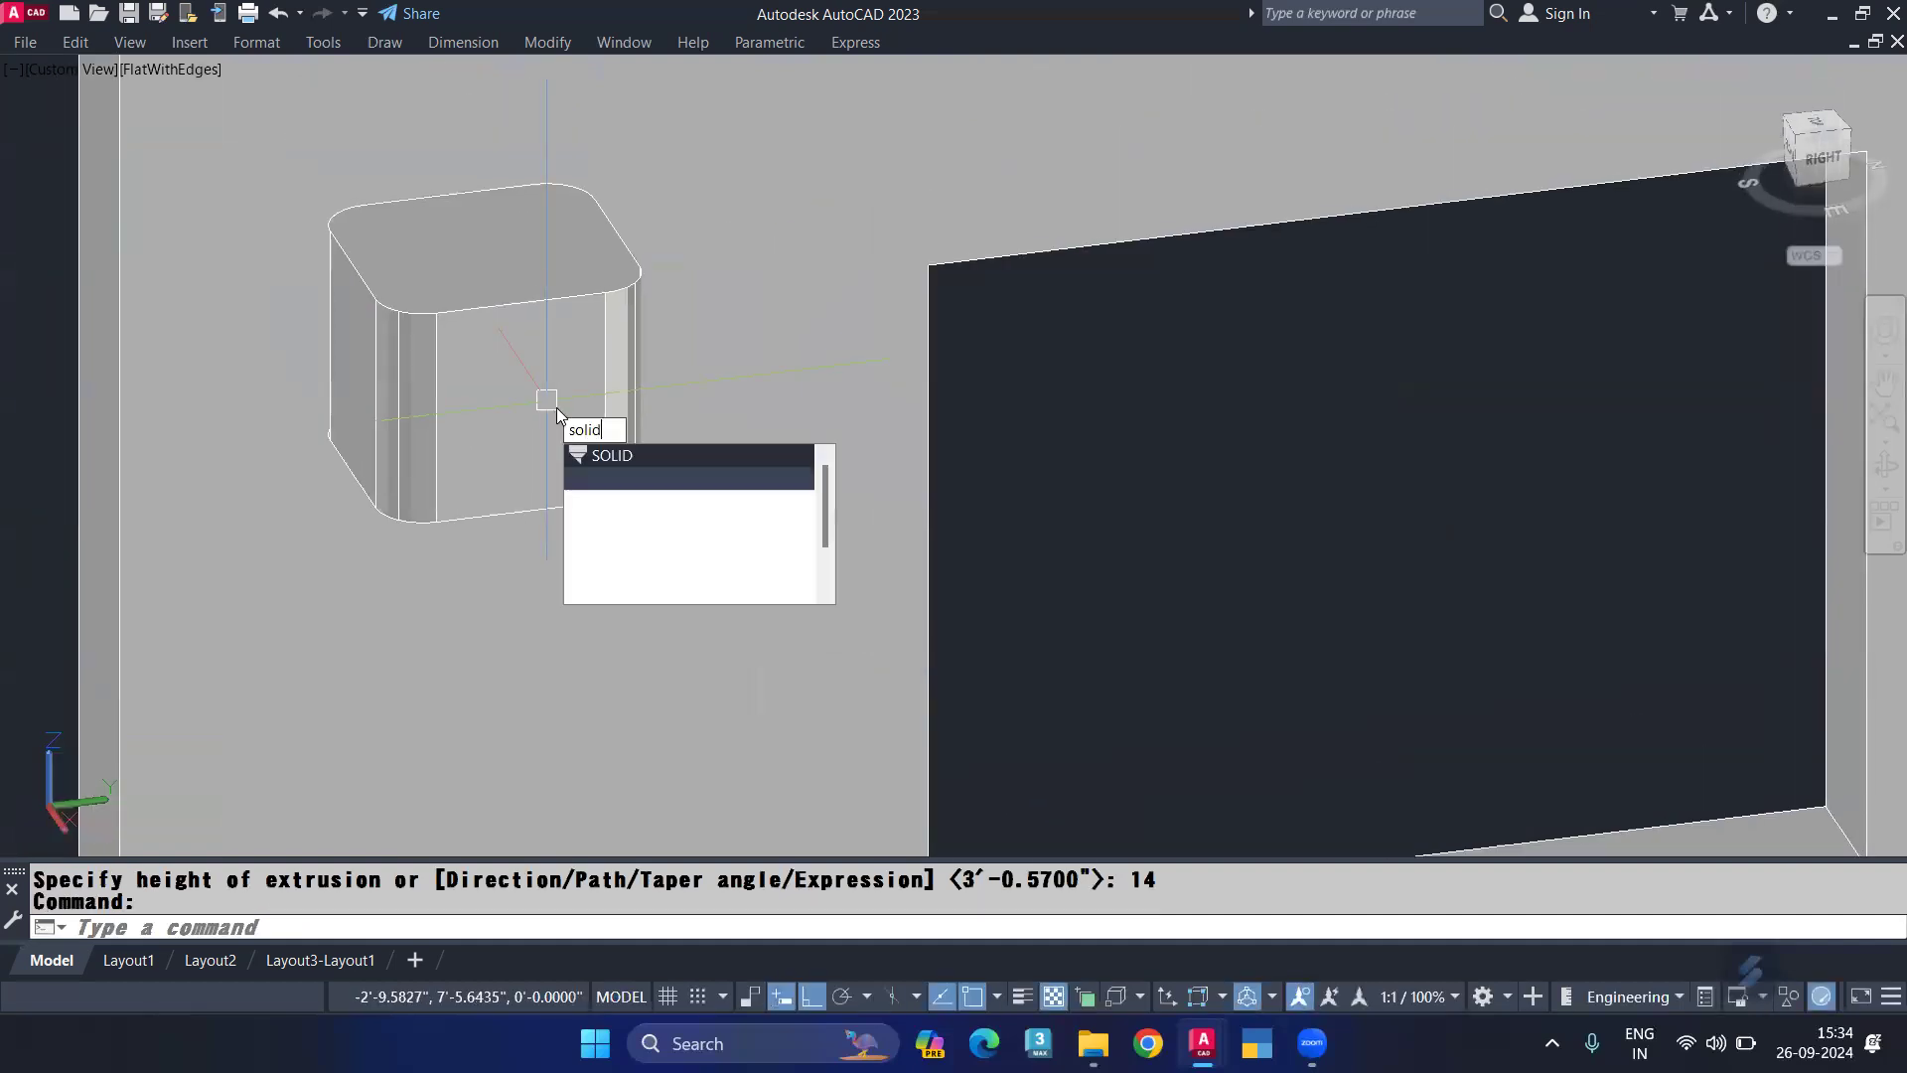
{"action": "left_click", "coordinate": [641, 507]}
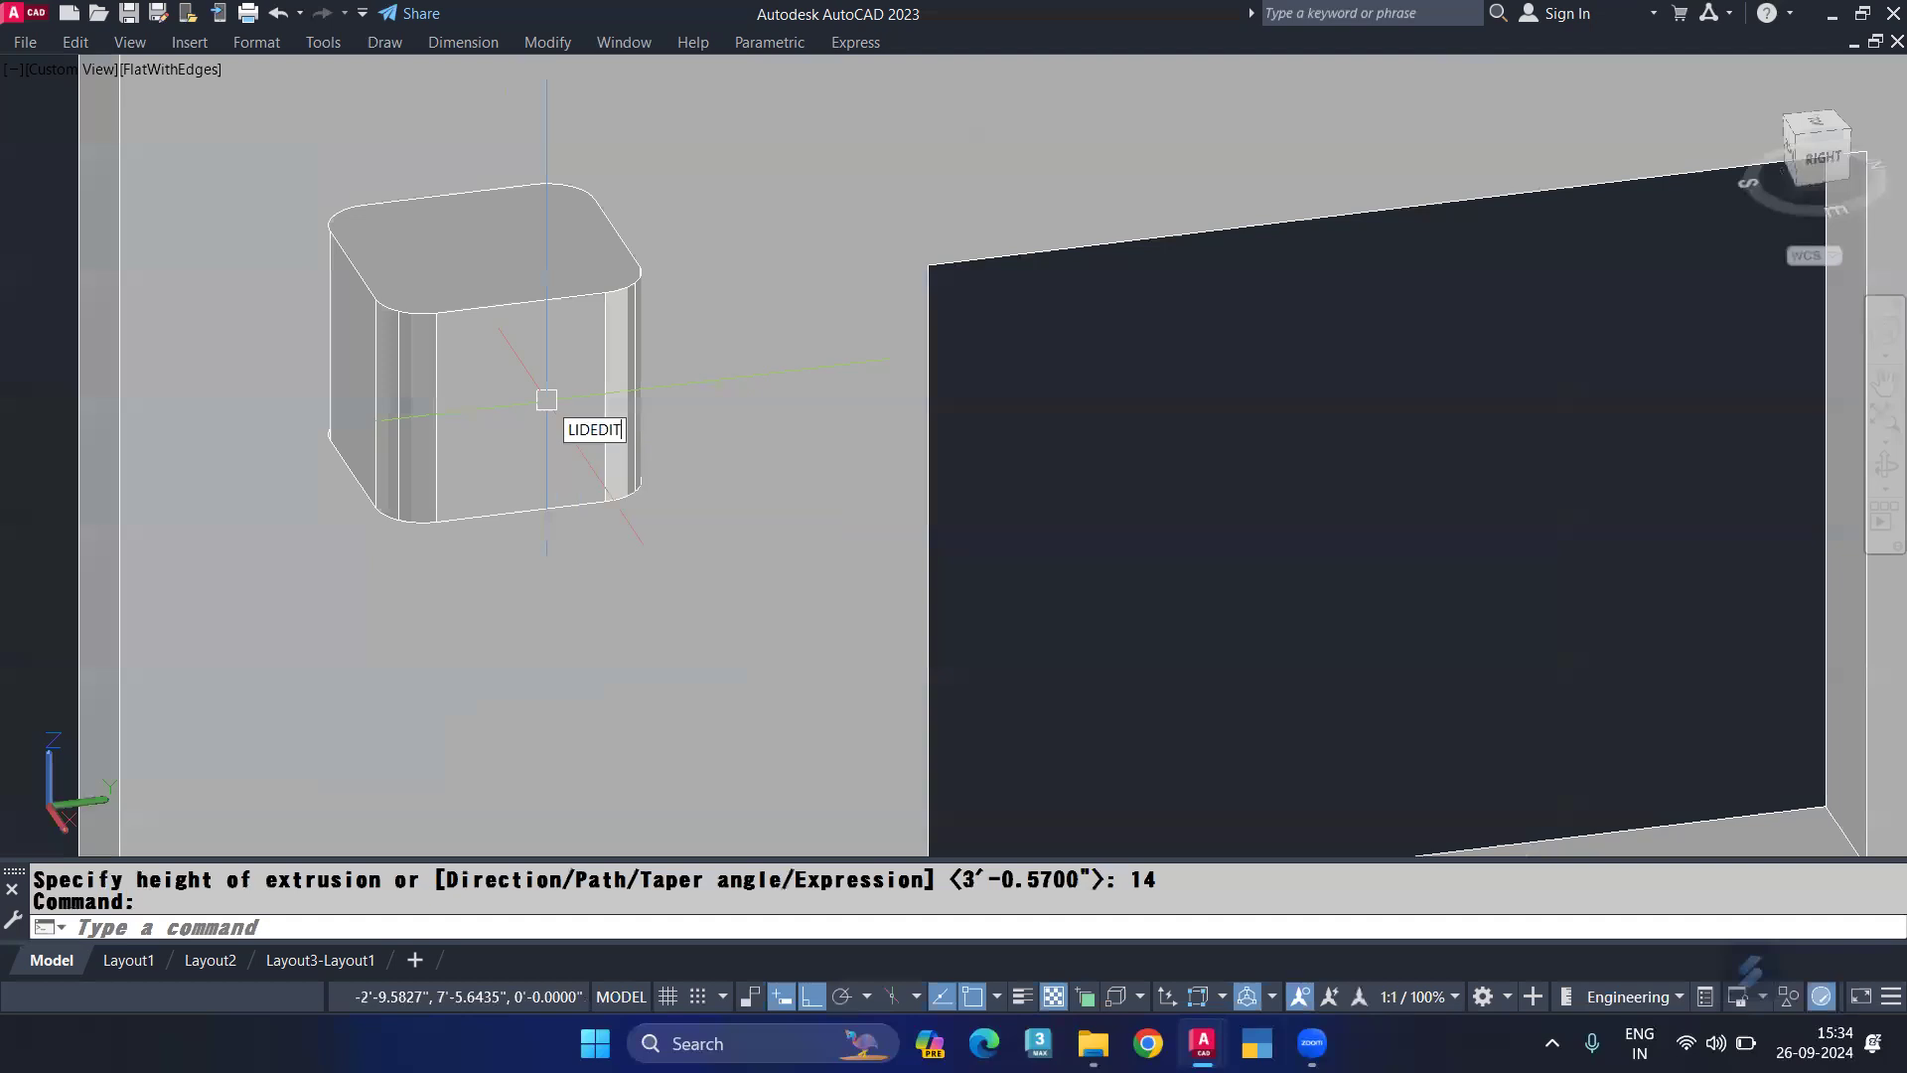
{"action": "key", "text": "Return"}
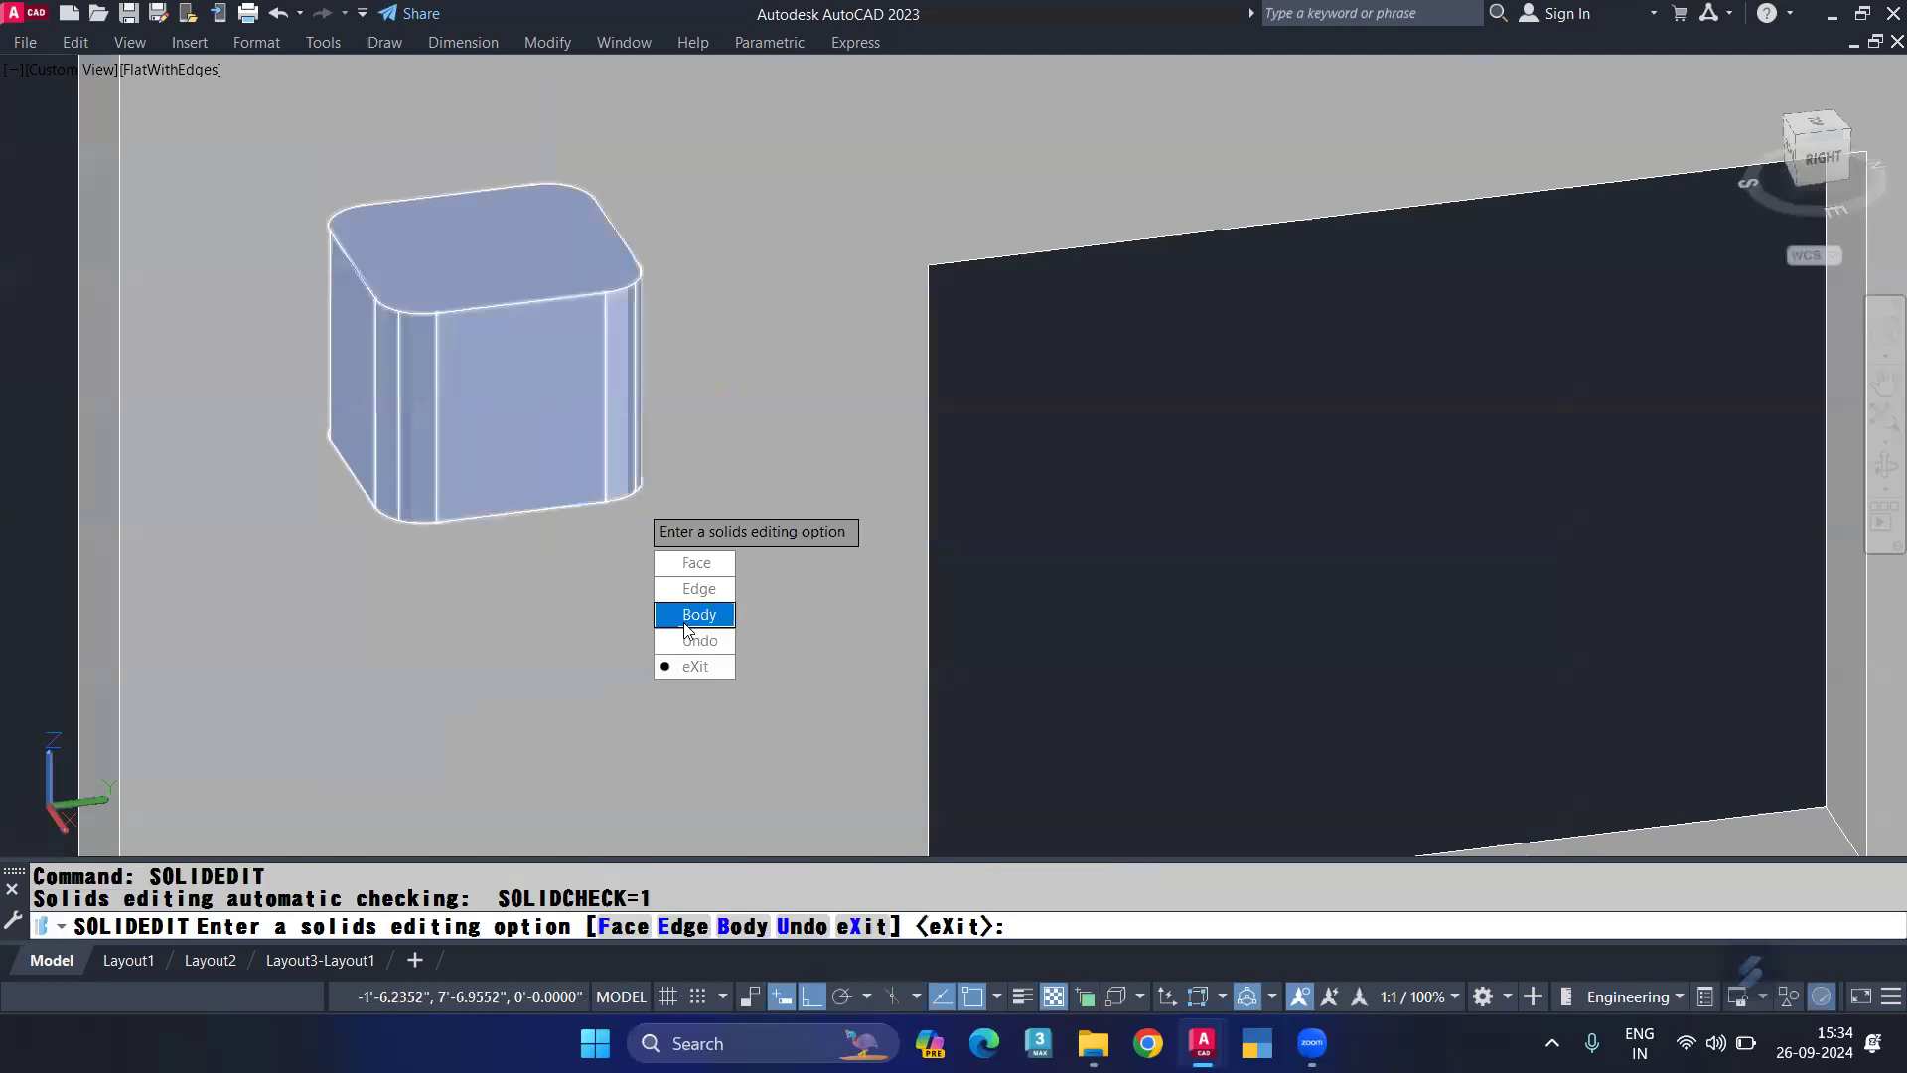
{"action": "left_click", "coordinate": [699, 614]}
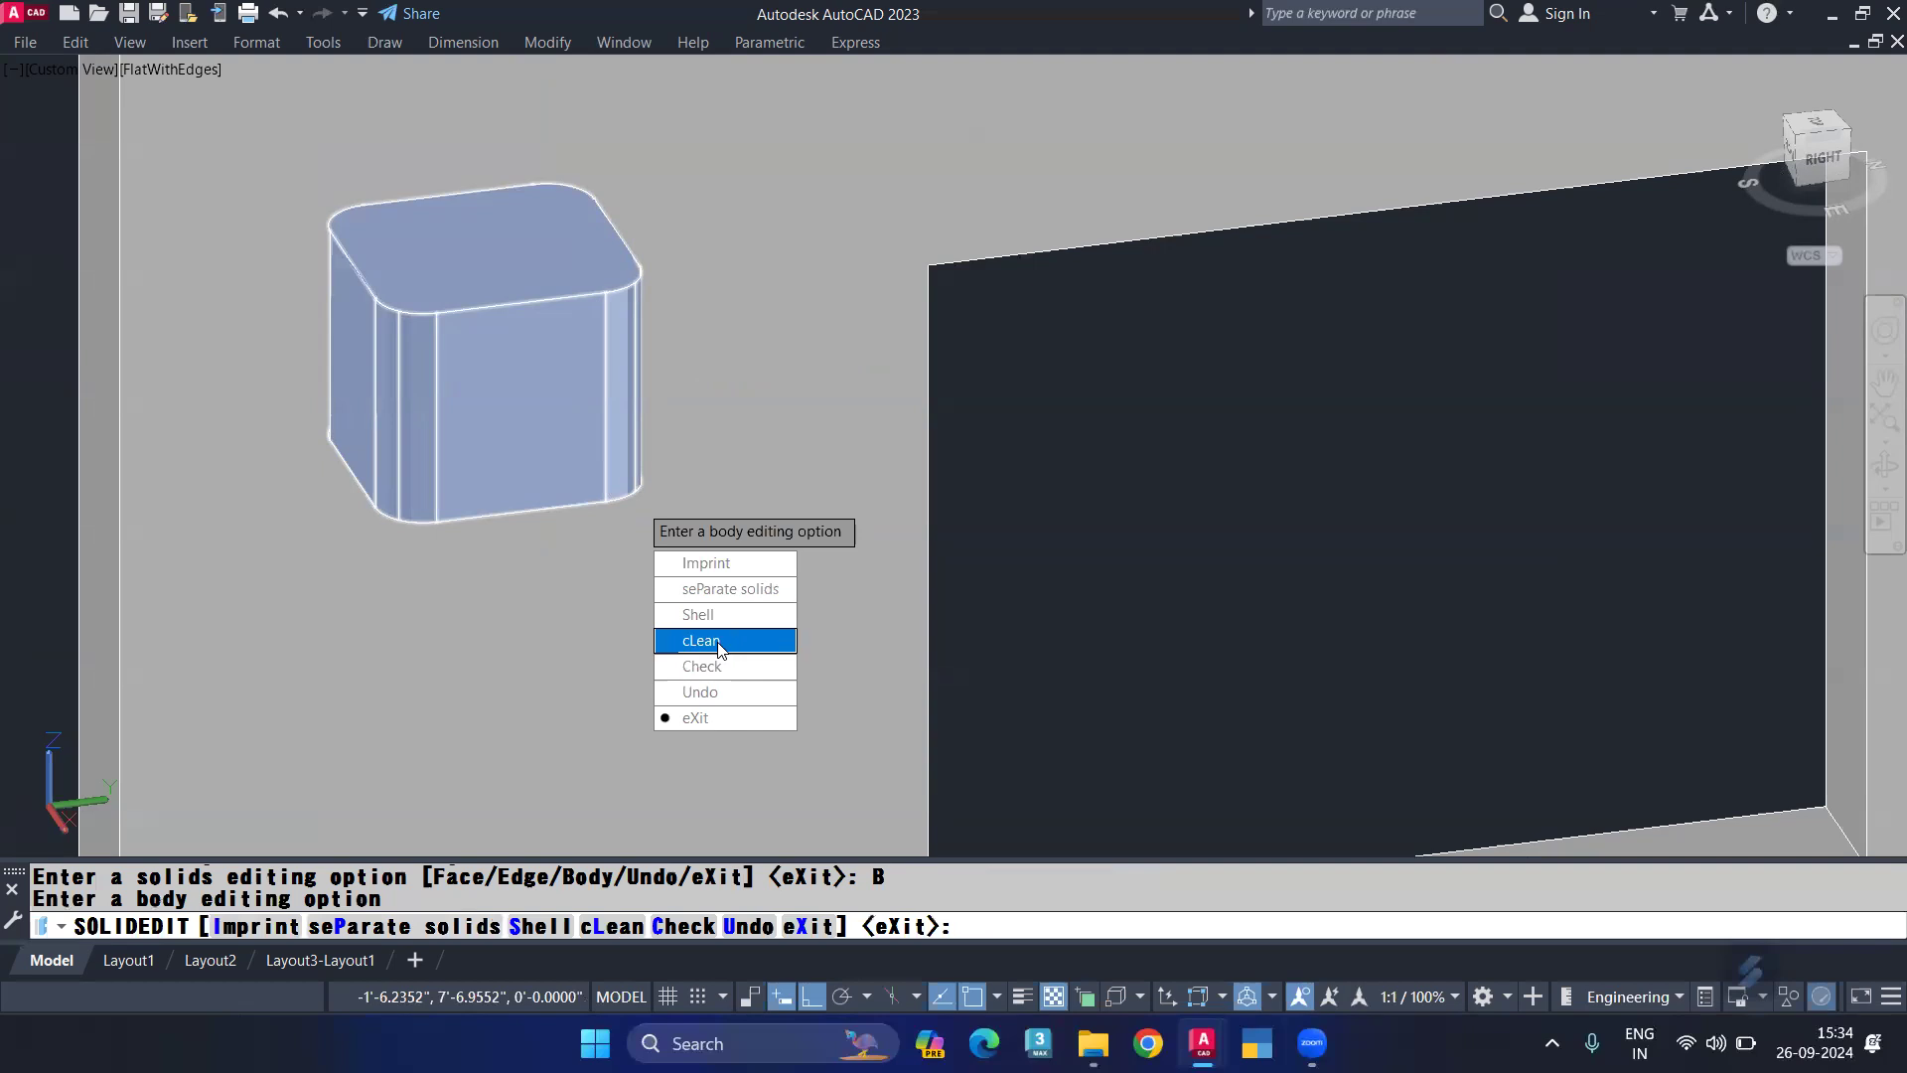
{"action": "left_click", "coordinate": [717, 618]}
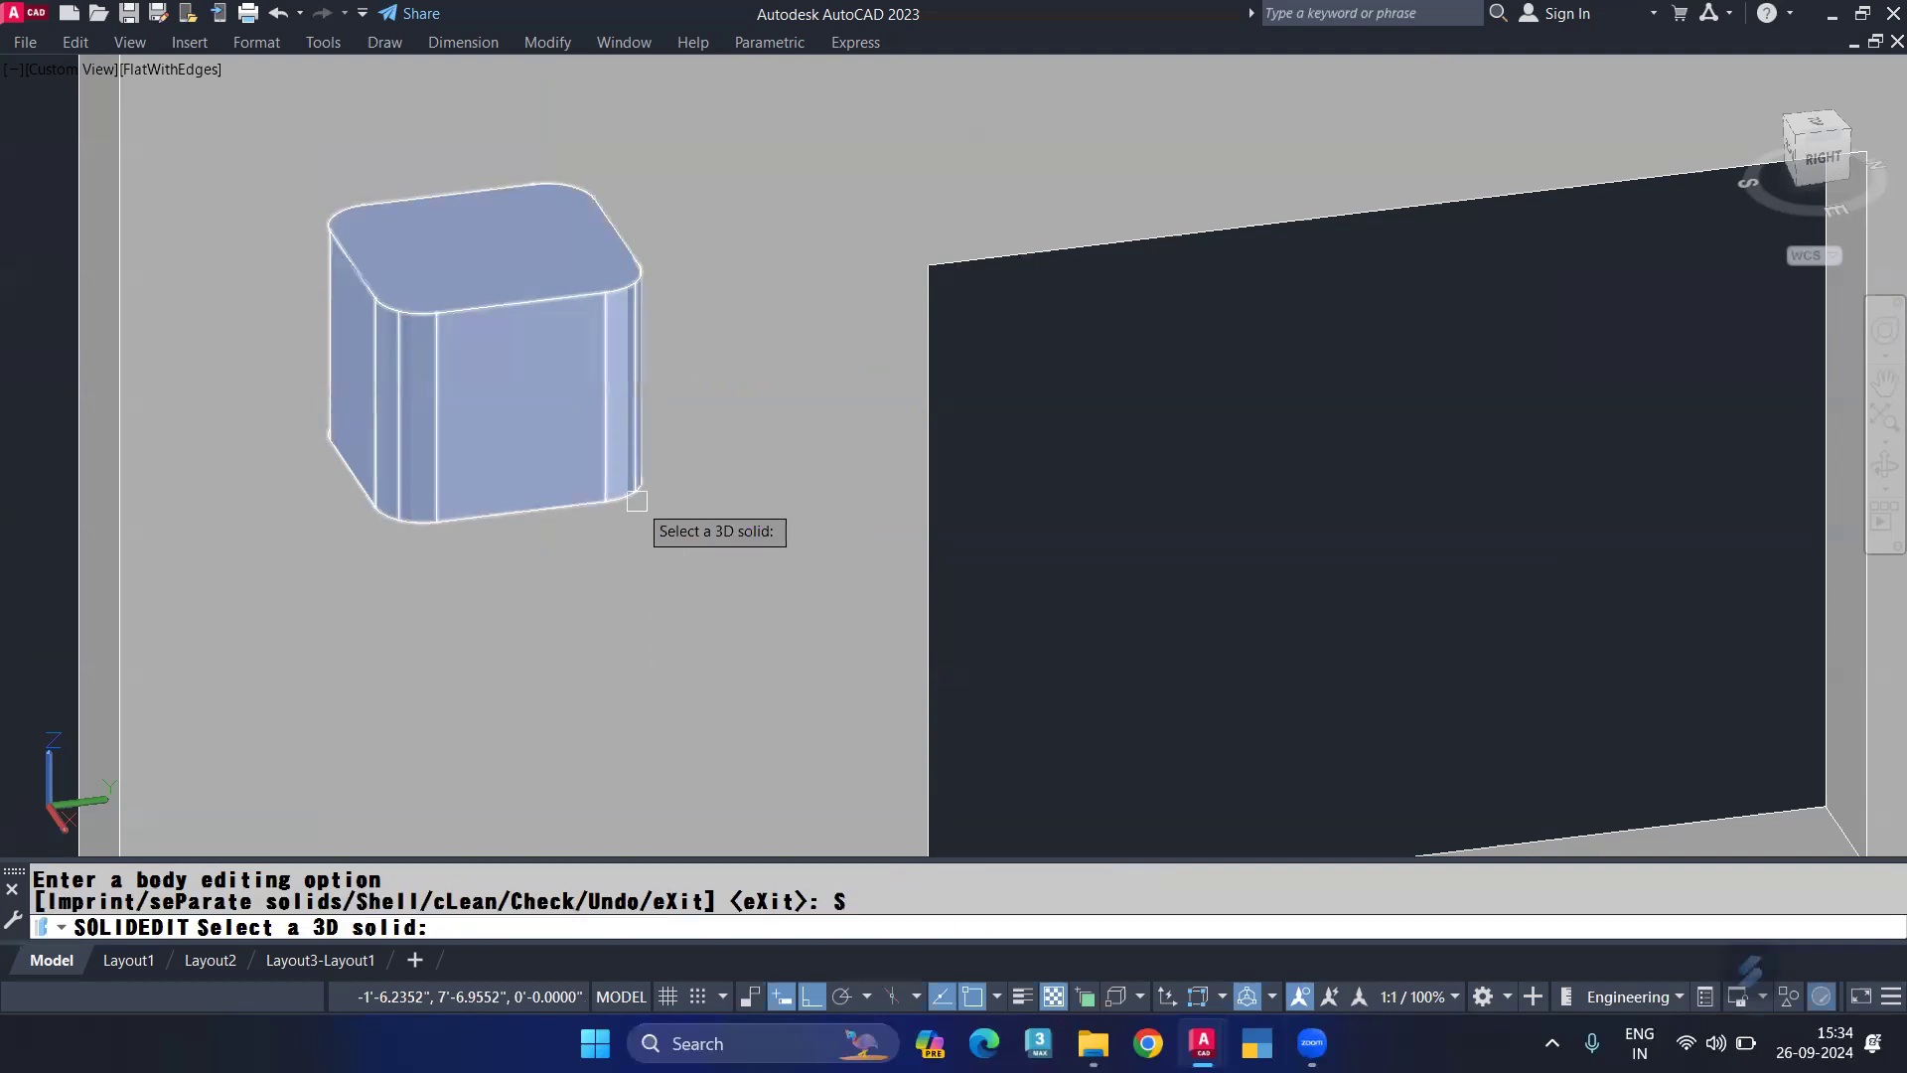
{"action": "left_click", "coordinate": [495, 266]}
{"action": "left_click", "coordinate": [496, 266]}
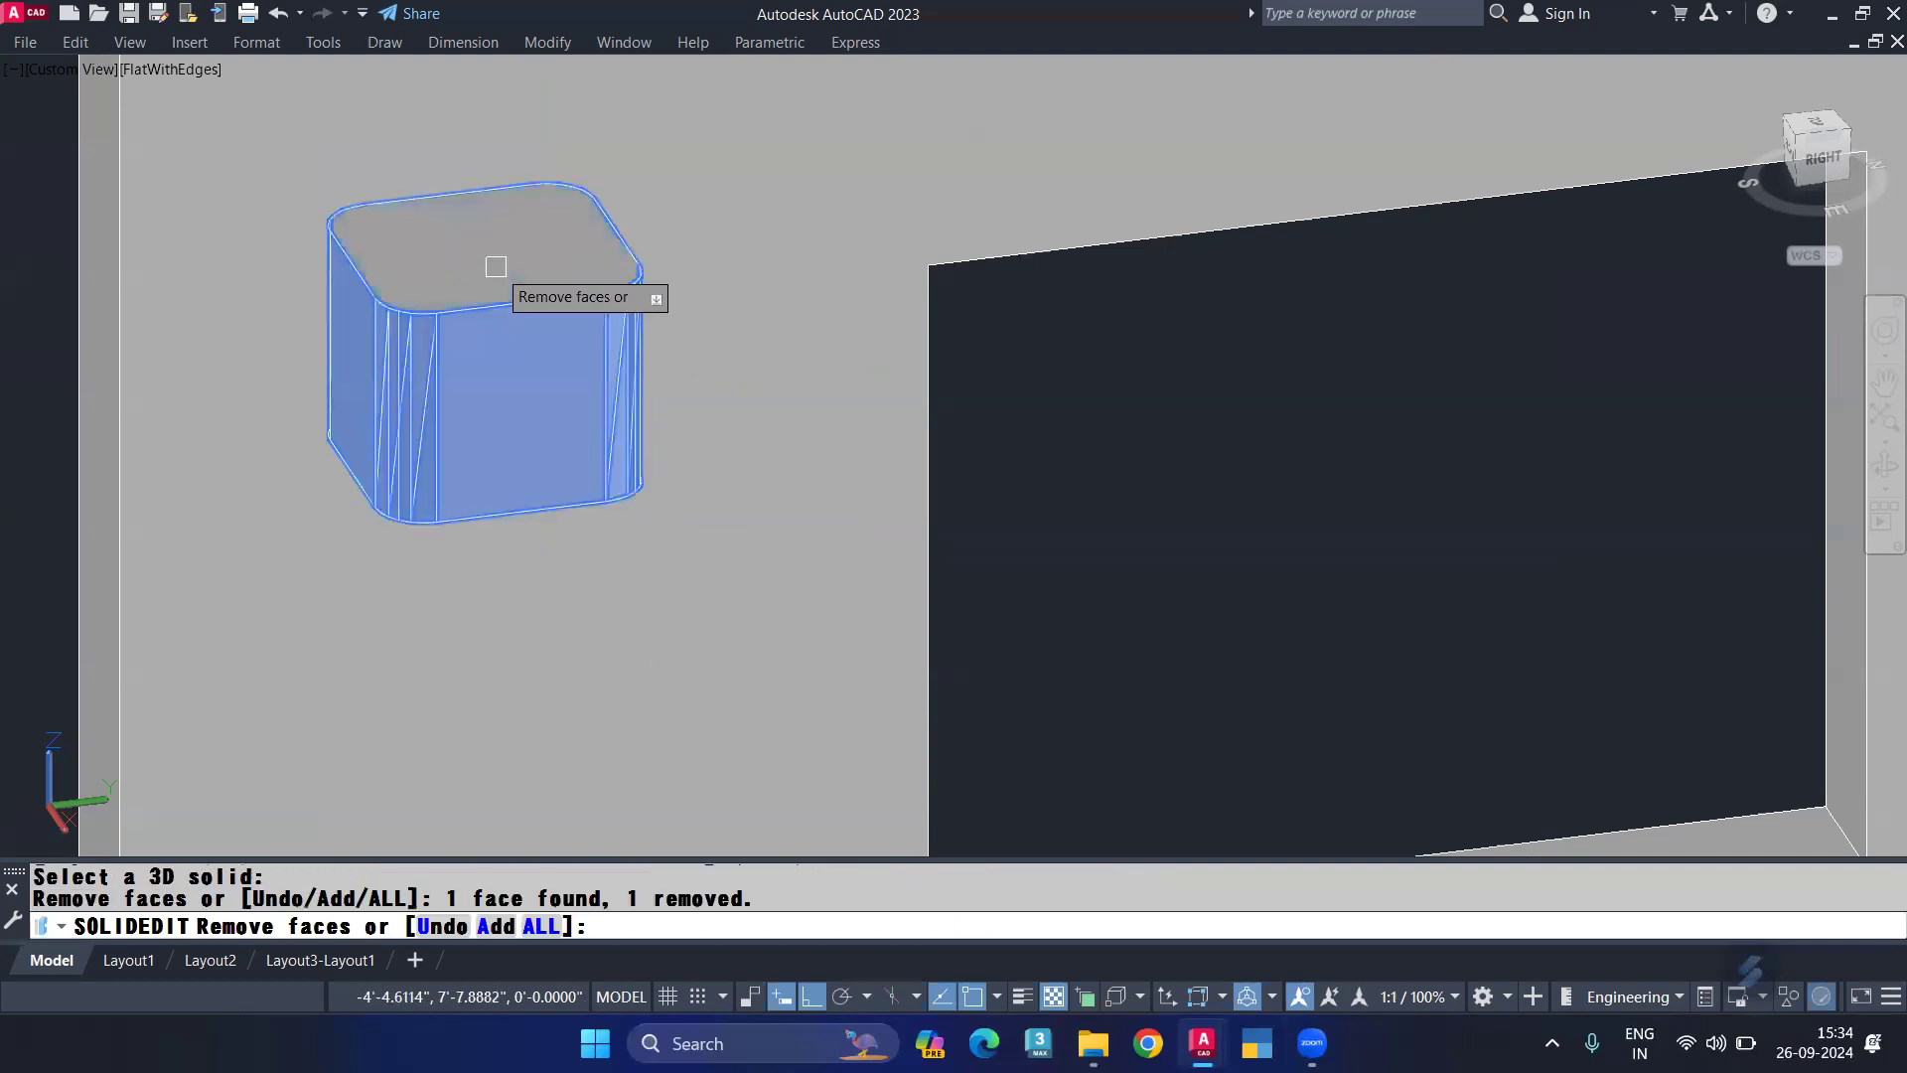
{"action": "key", "text": "Return"}
{"action": "type", "text": "1"}
{"action": "key", "text": "Return"}
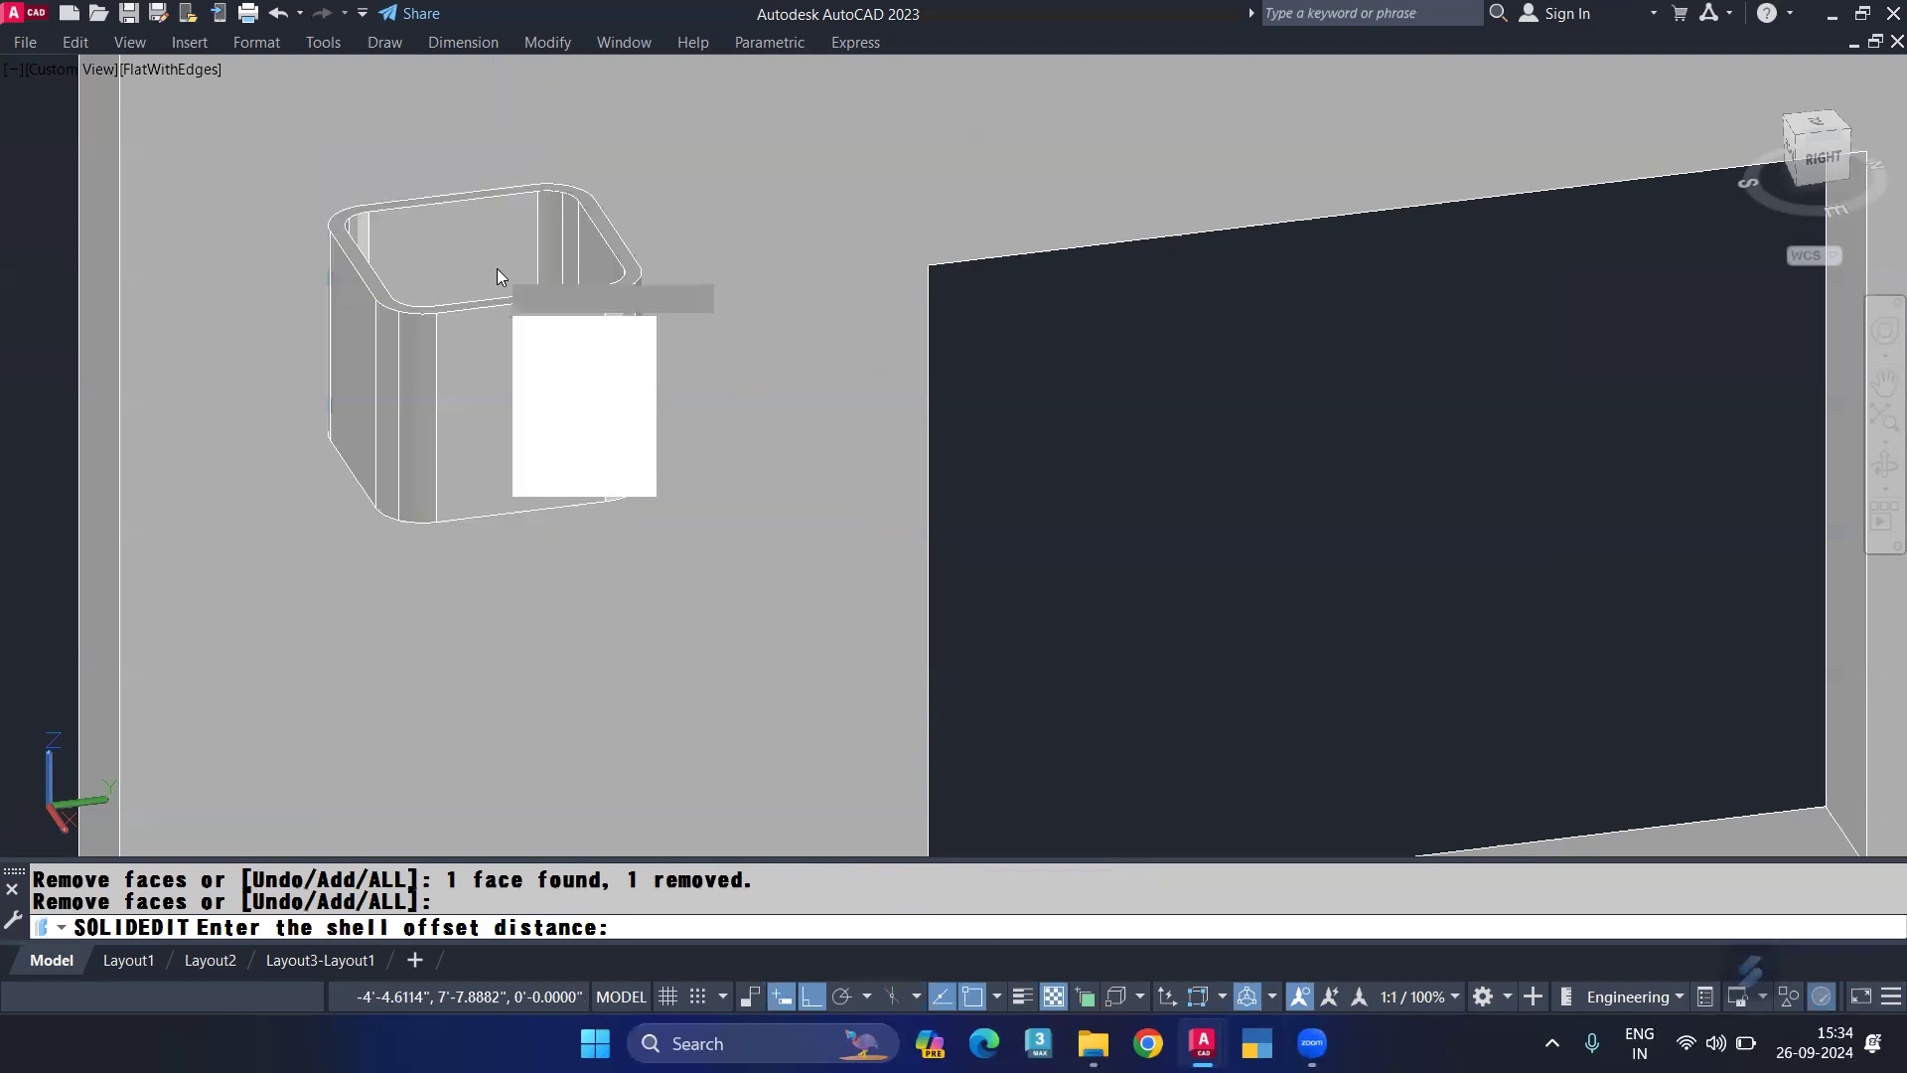
{"action": "left_click", "coordinate": [596, 482]}
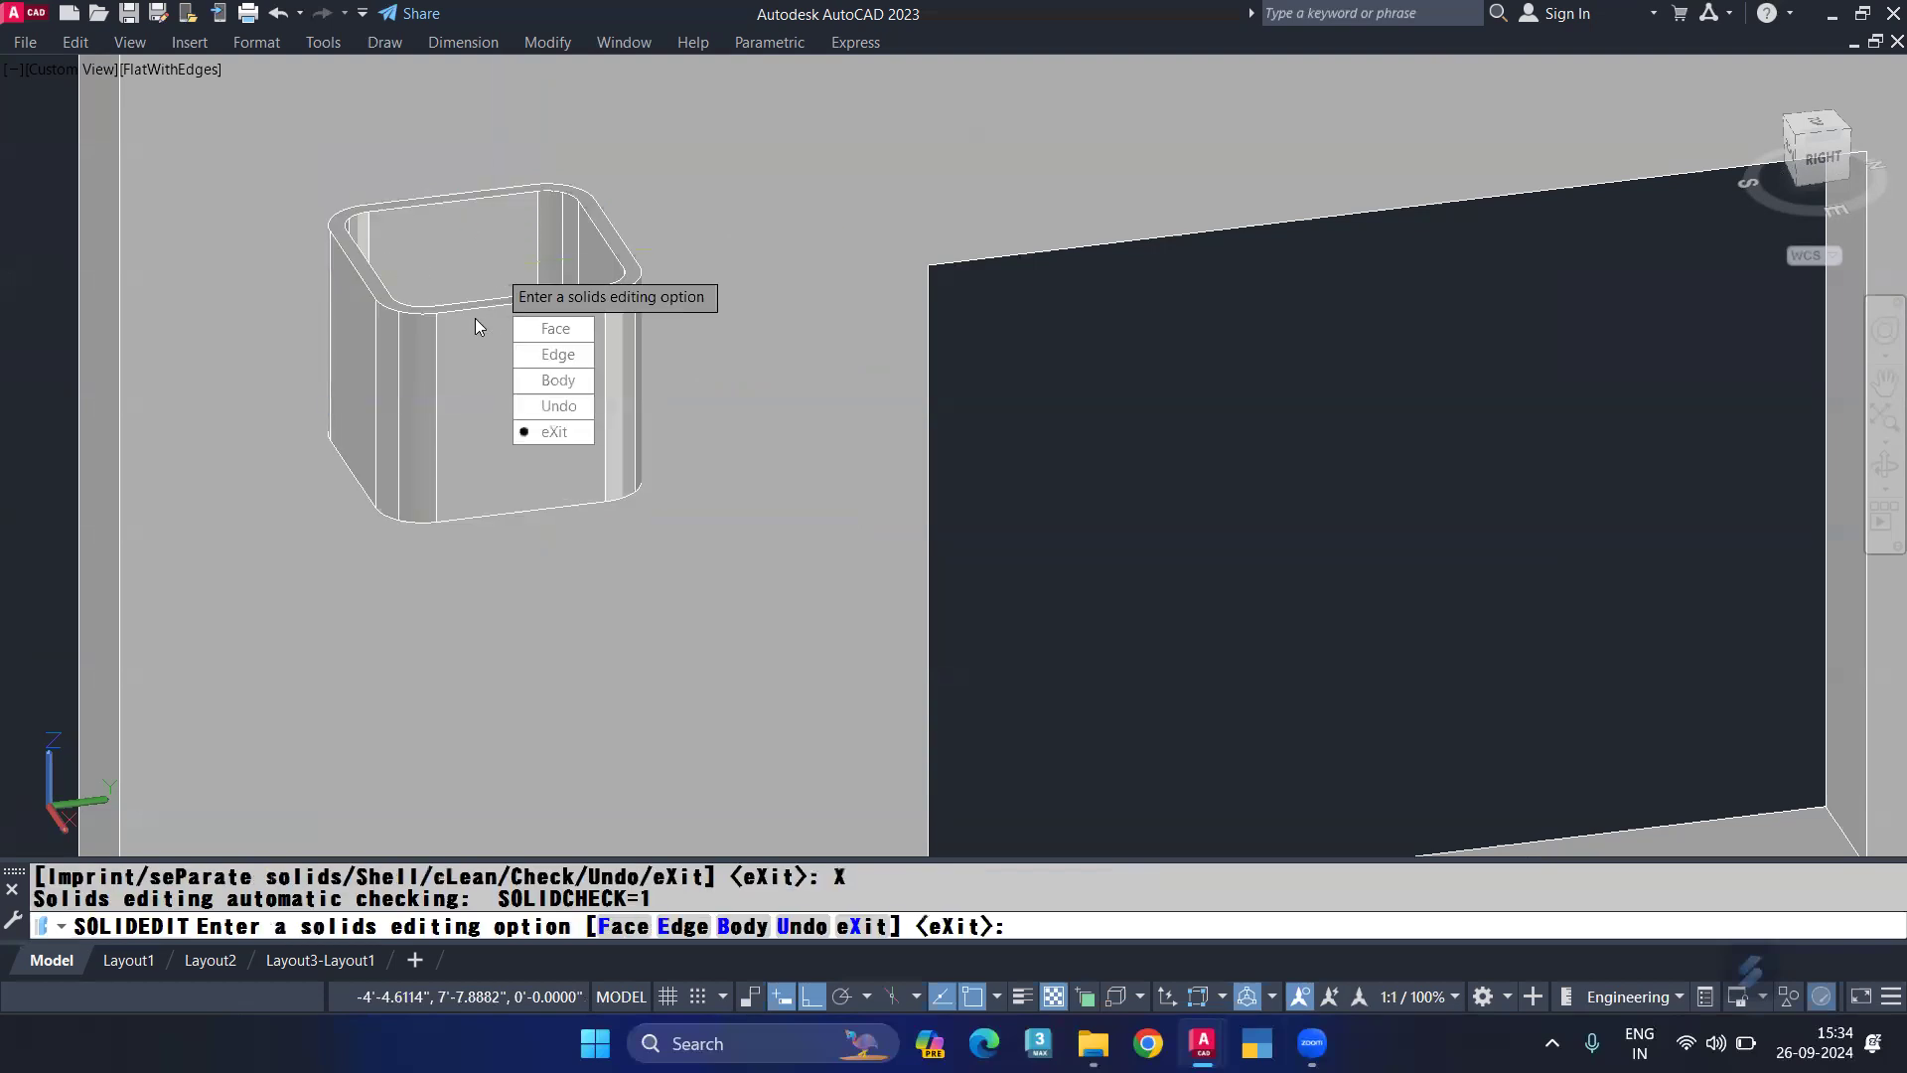
Step: Finish the solid edit and press-pull the box's top rim up by 2
{"action": "key", "text": "Return"}
{"action": "middle_click_drag", "start_coordinate": [333, 223], "coordinate": [417, 352]}
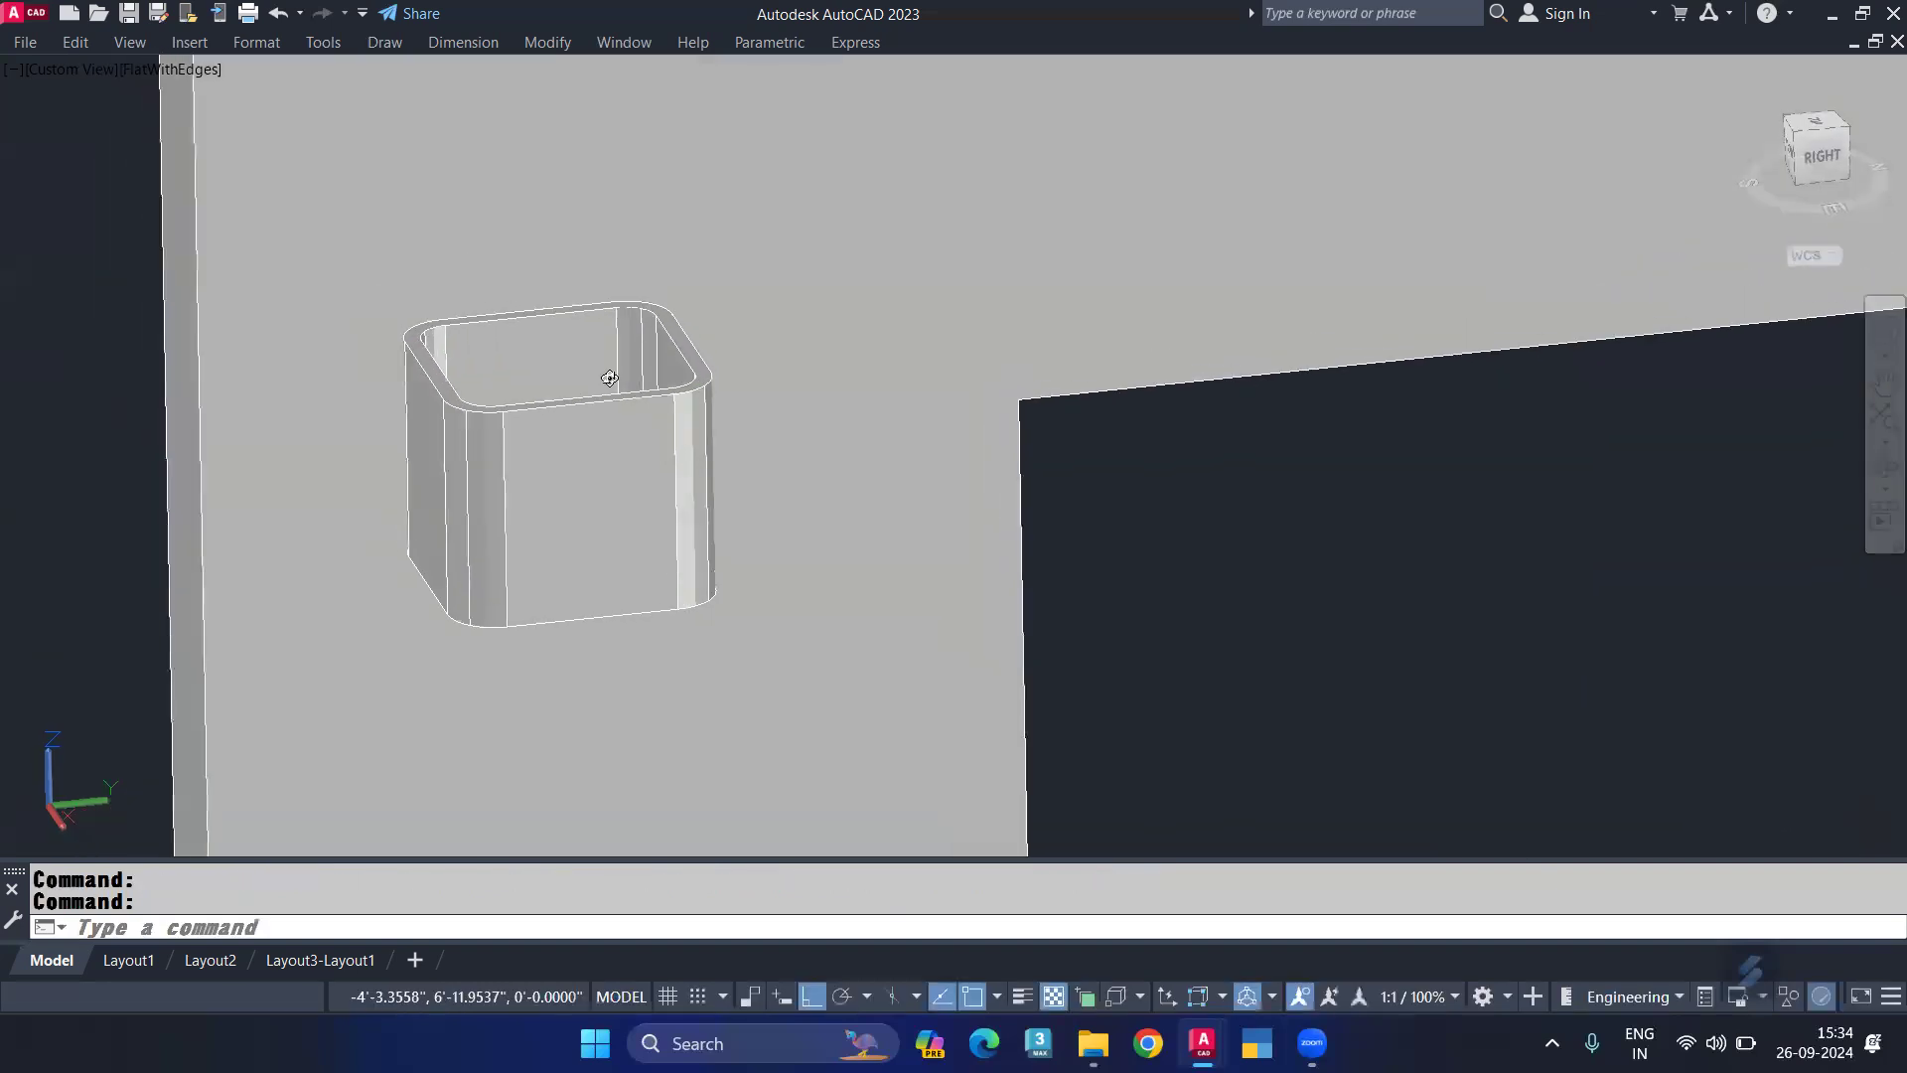
{"action": "mouse_move", "coordinate": [583, 357]}
{"action": "middle_mouse_down", "text": "shift"}
{"action": "mouse_move", "coordinate": [566, 529]}
{"action": "mouse_move", "coordinate": [546, 490]}
{"action": "mouse_move", "coordinate": [602, 576]}
{"action": "mouse_move", "coordinate": [702, 660]}
{"action": "mouse_move", "coordinate": [702, 630]}
{"action": "middle_mouse_up", "text": "shift"}
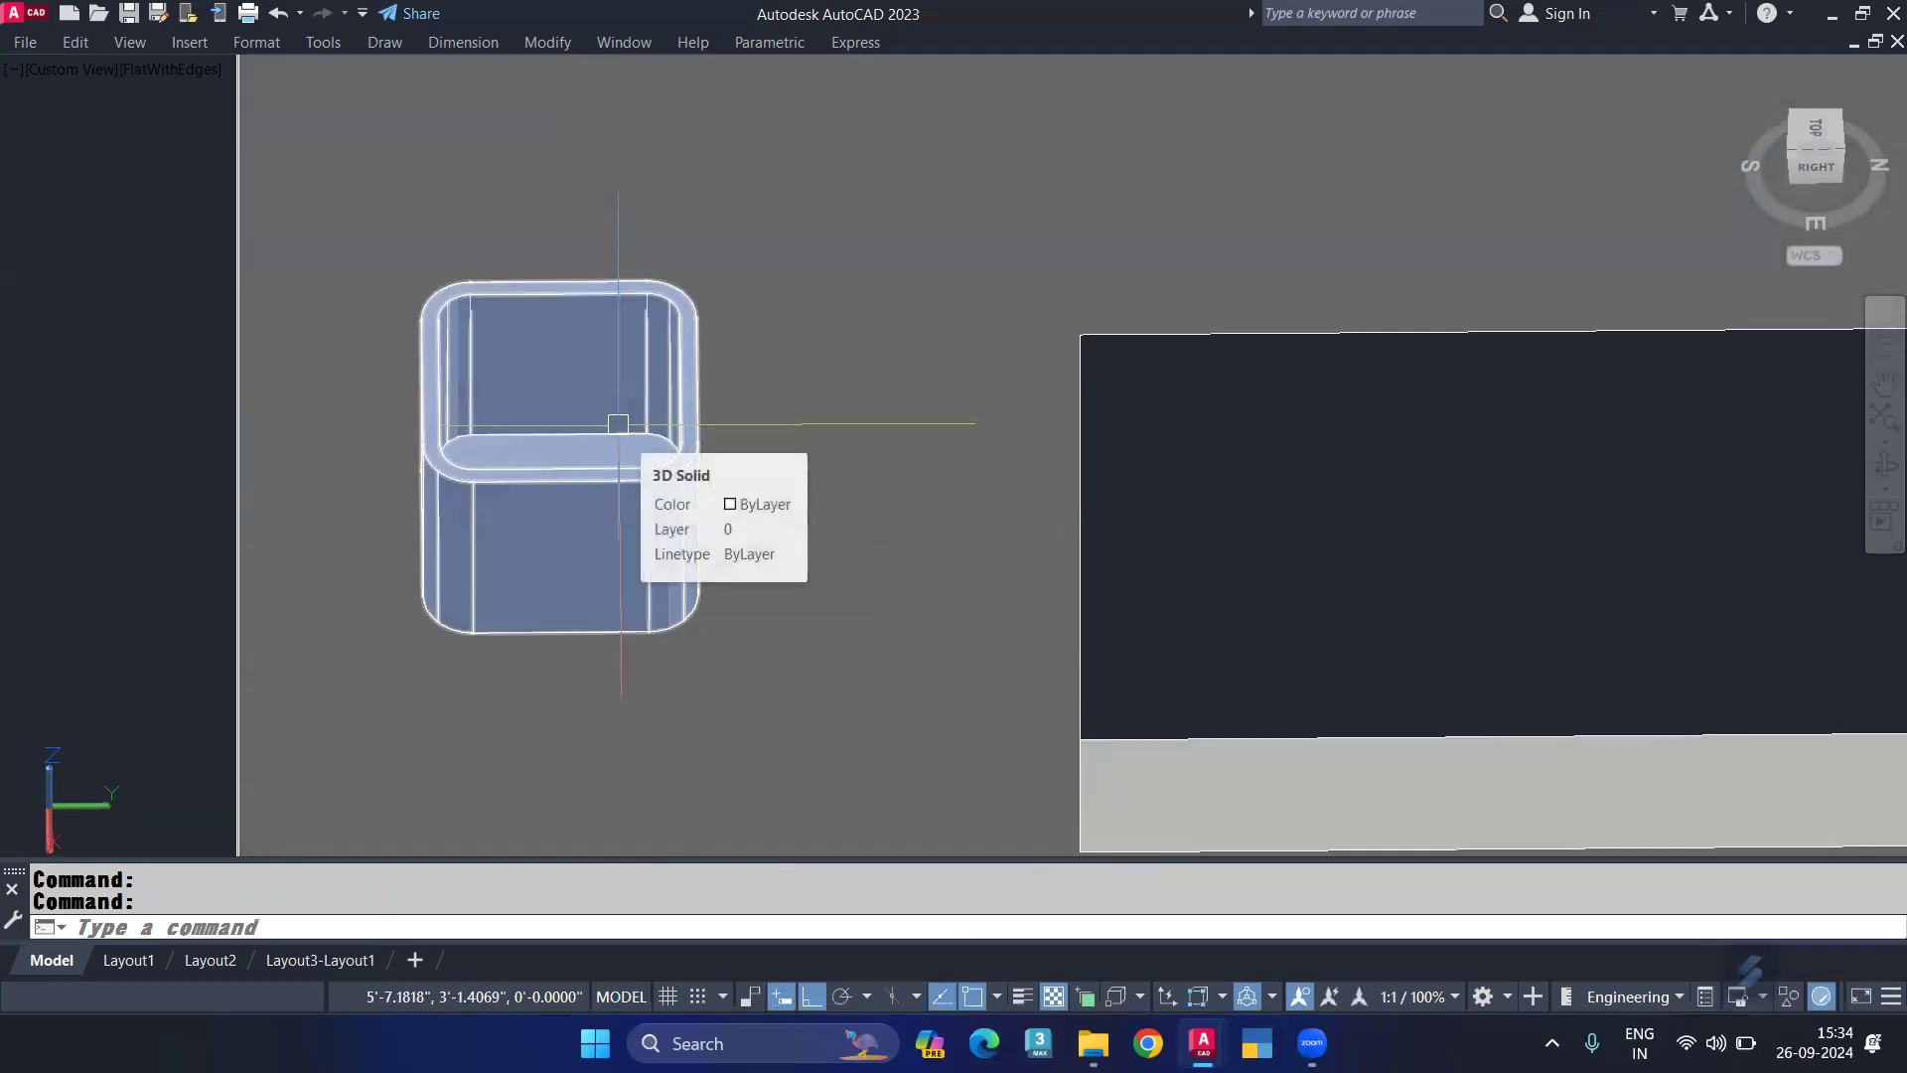
{"action": "scroll", "coordinate": [688, 428], "scroll_direction": "up", "scroll_amount": 3}
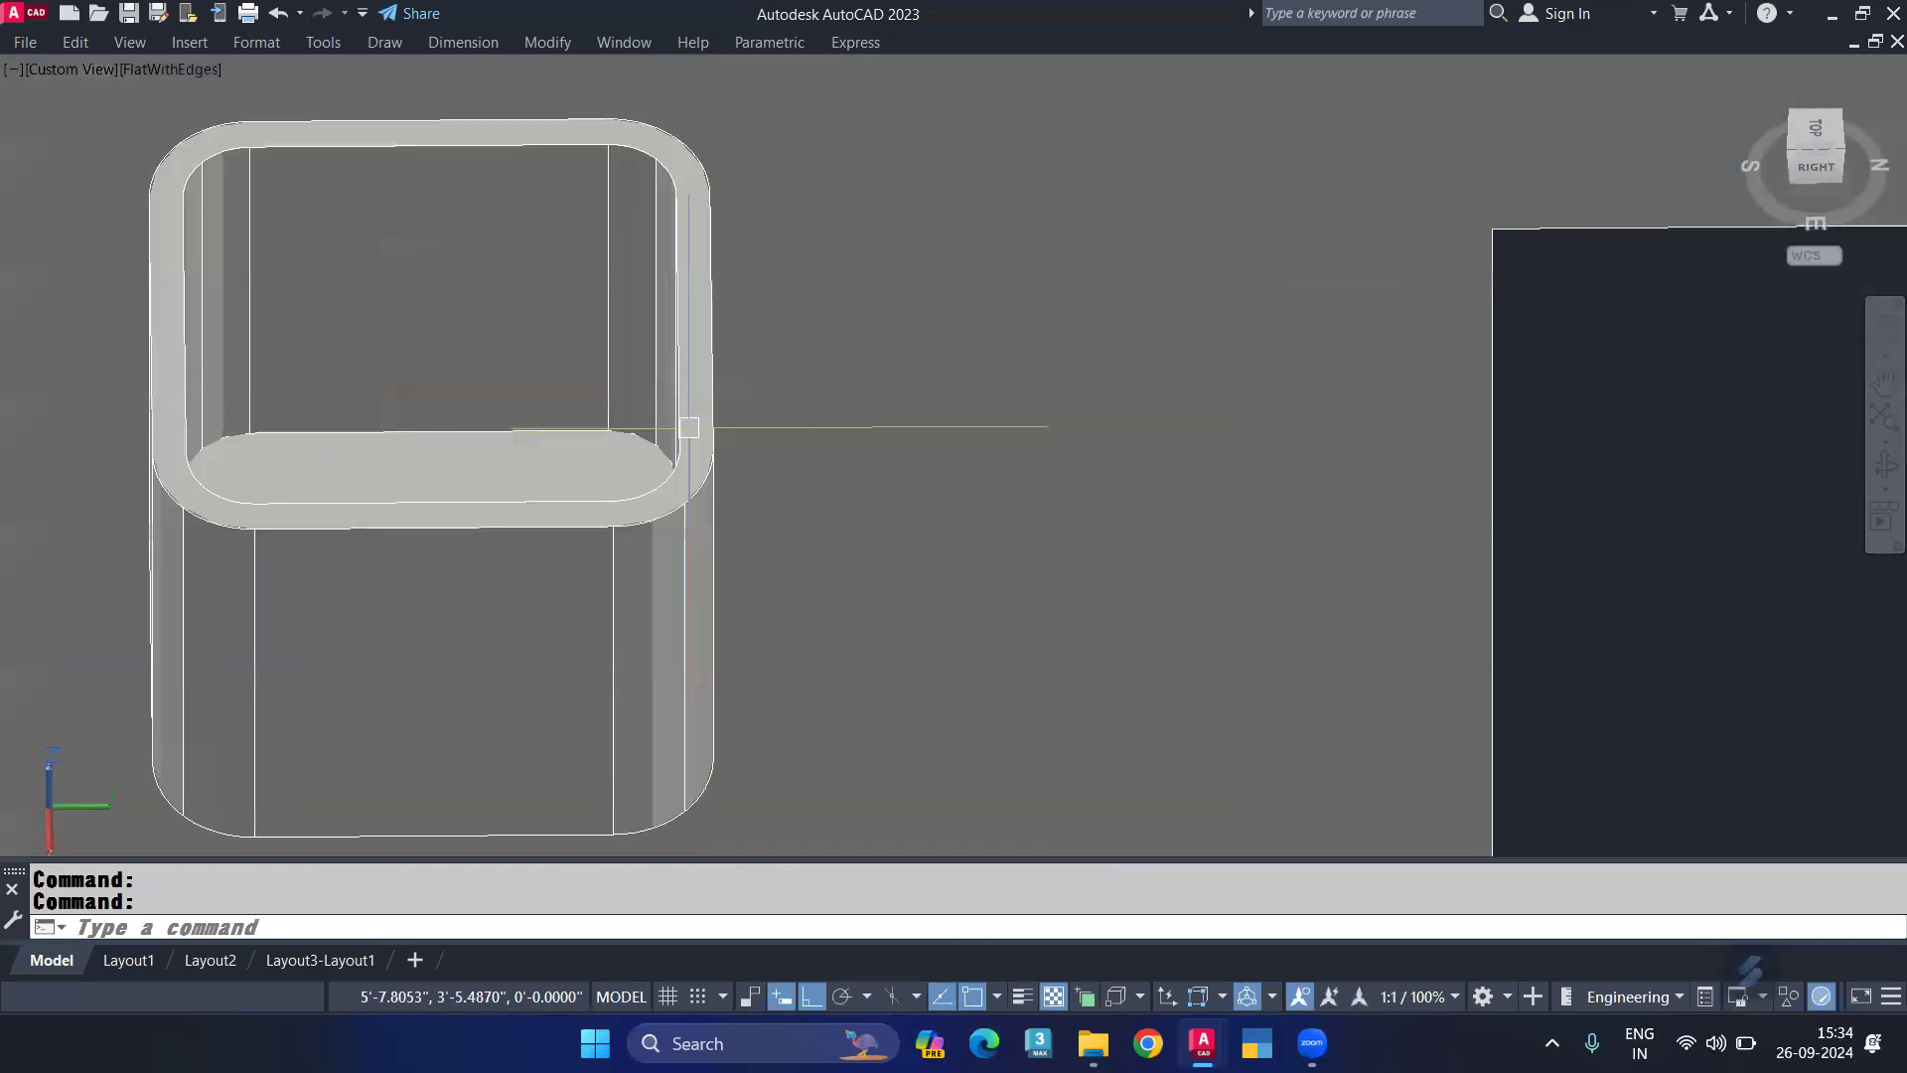
{"action": "middle_click_drag", "start_coordinate": [688, 428], "coordinate": [430, 473], "text": "shift"}
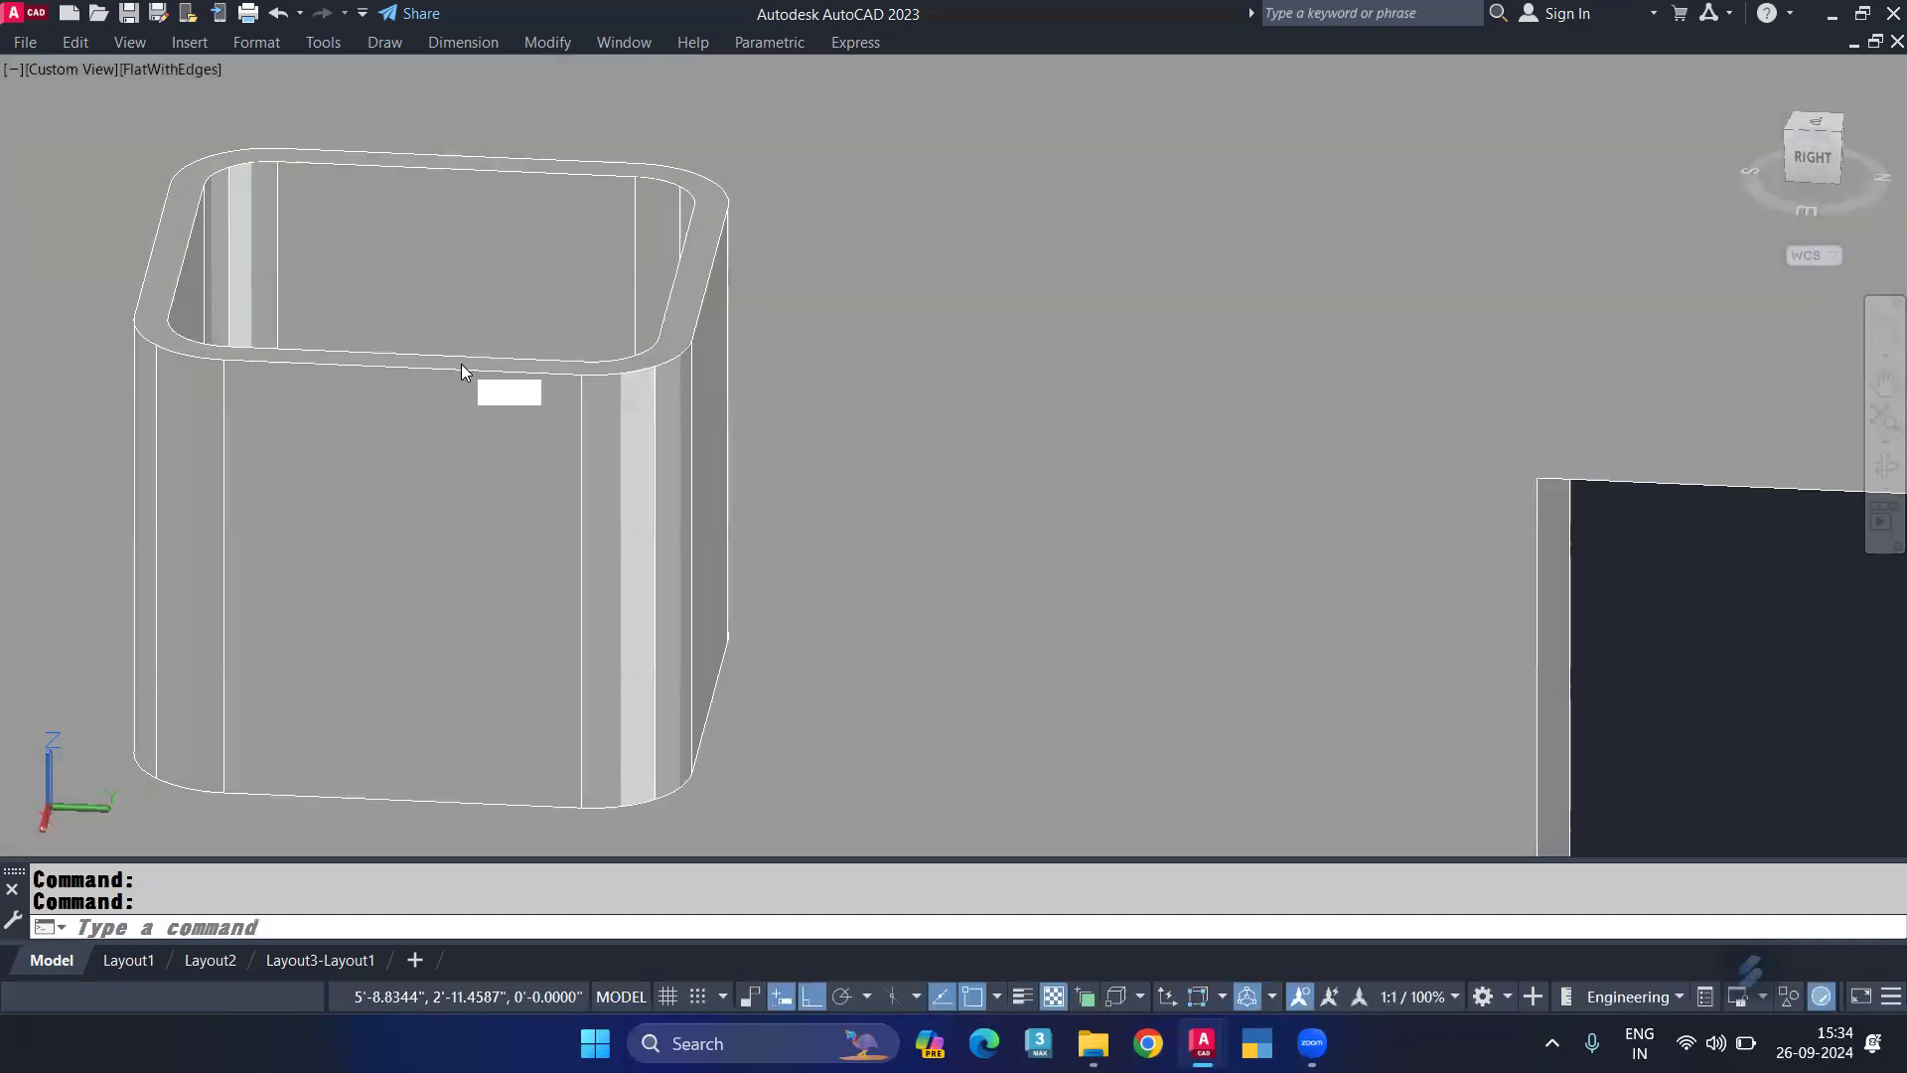
{"action": "type", "text": "press"}
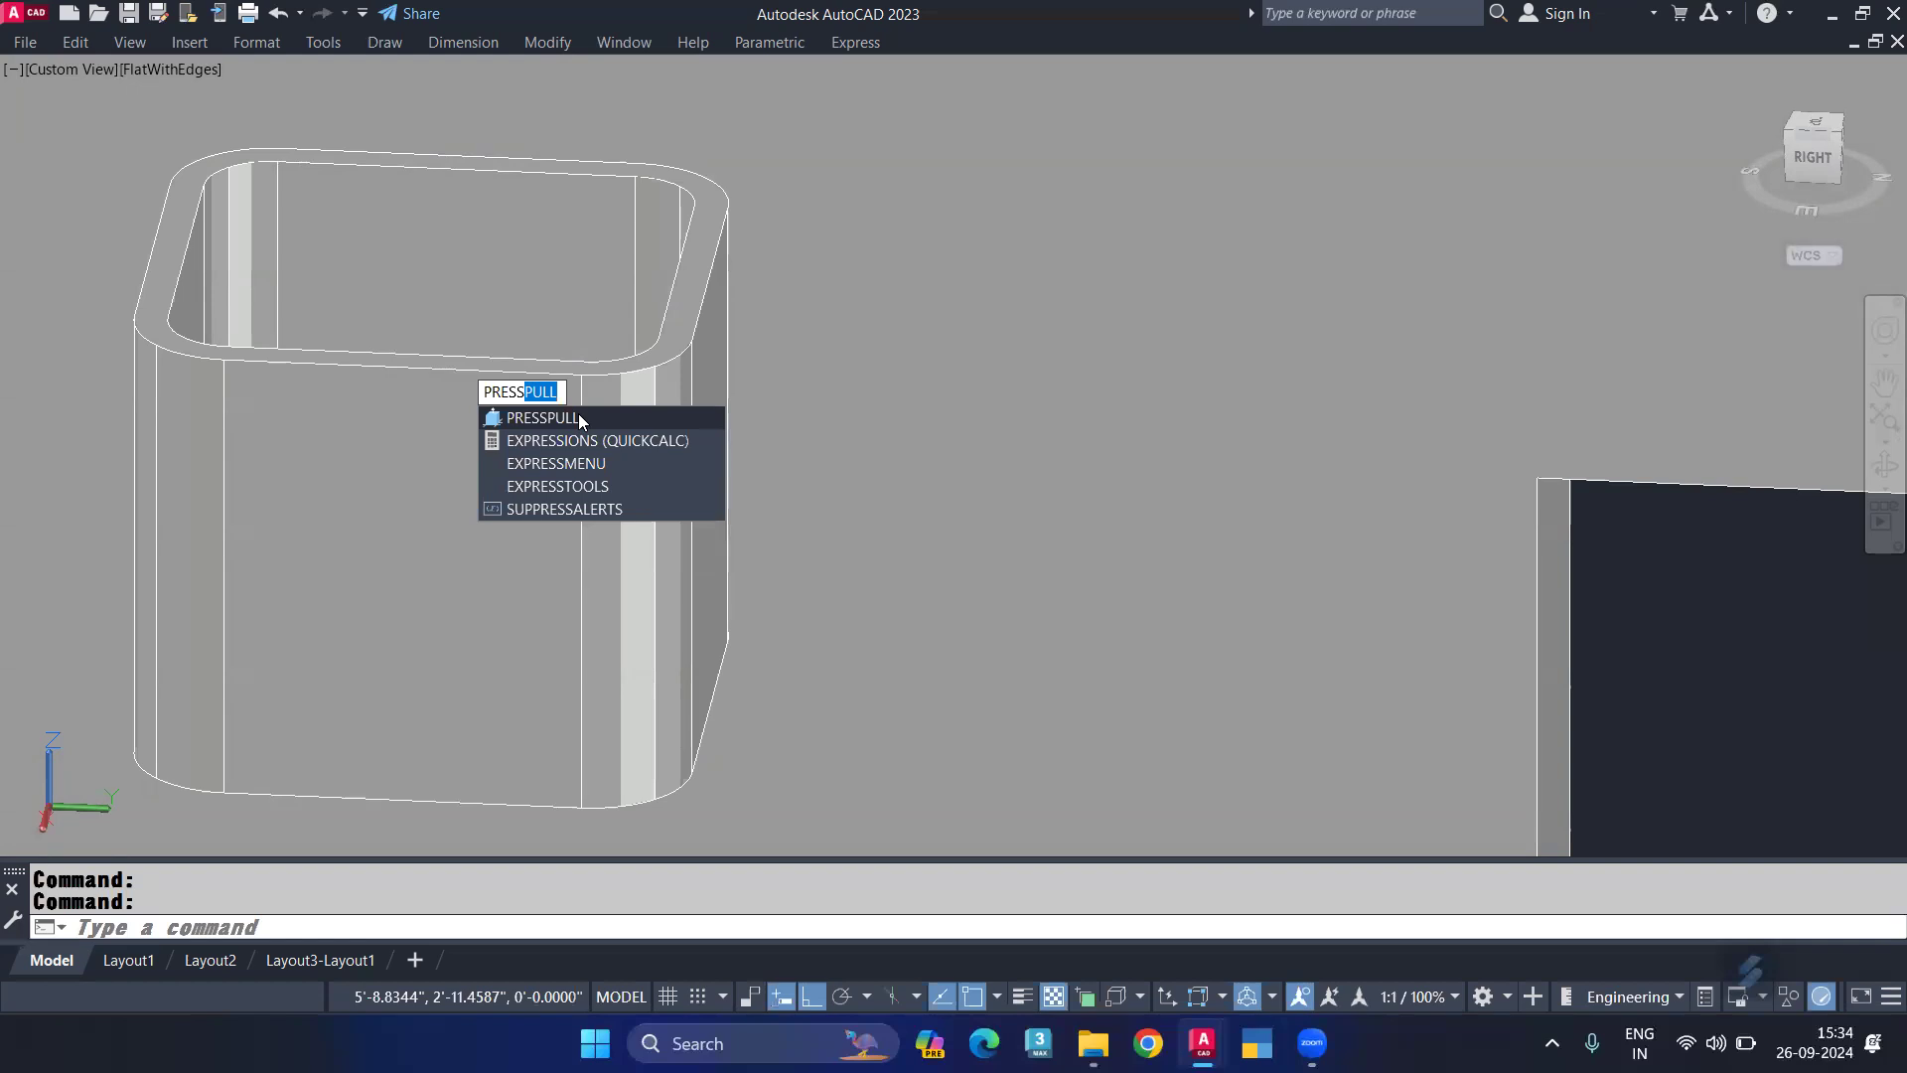
{"action": "left_click", "coordinate": [582, 420]}
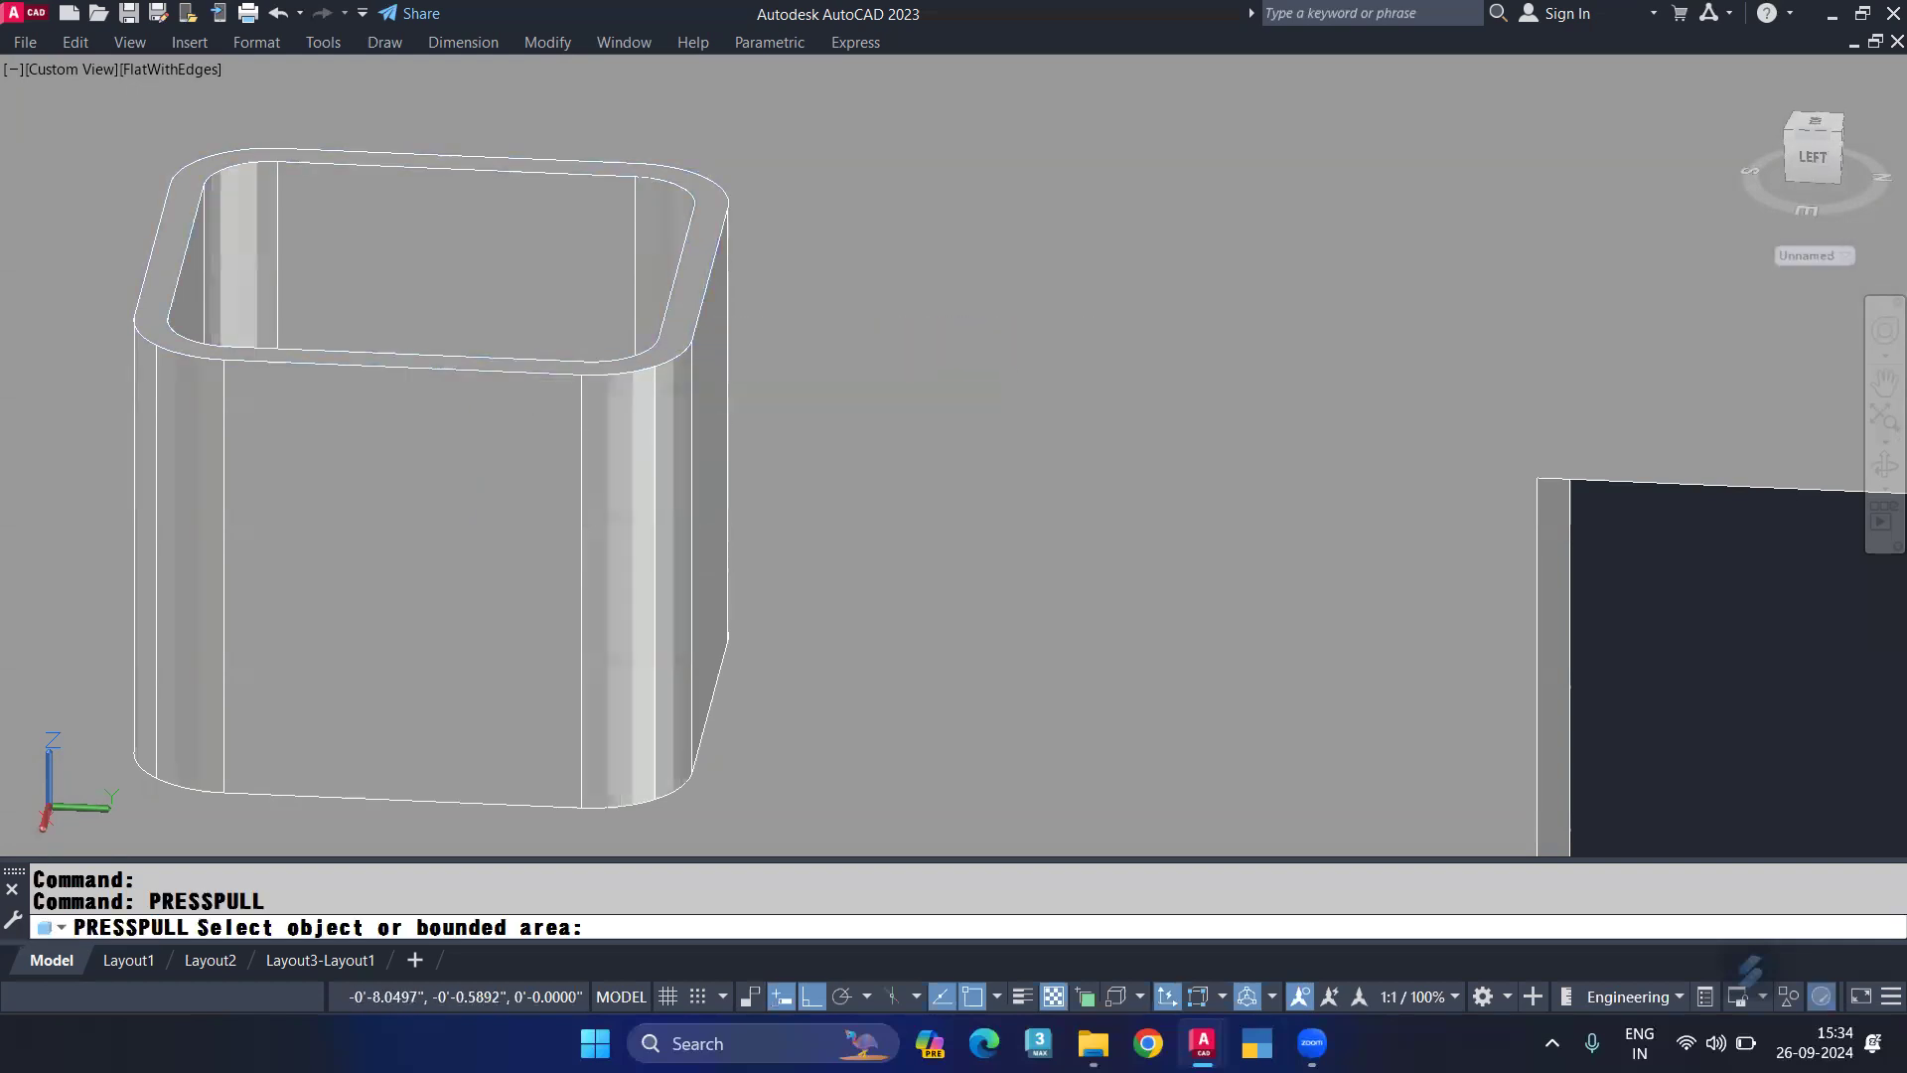
{"action": "left_click", "coordinate": [685, 342]}
{"action": "type", "text": "2"}
{"action": "key", "text": "Return"}
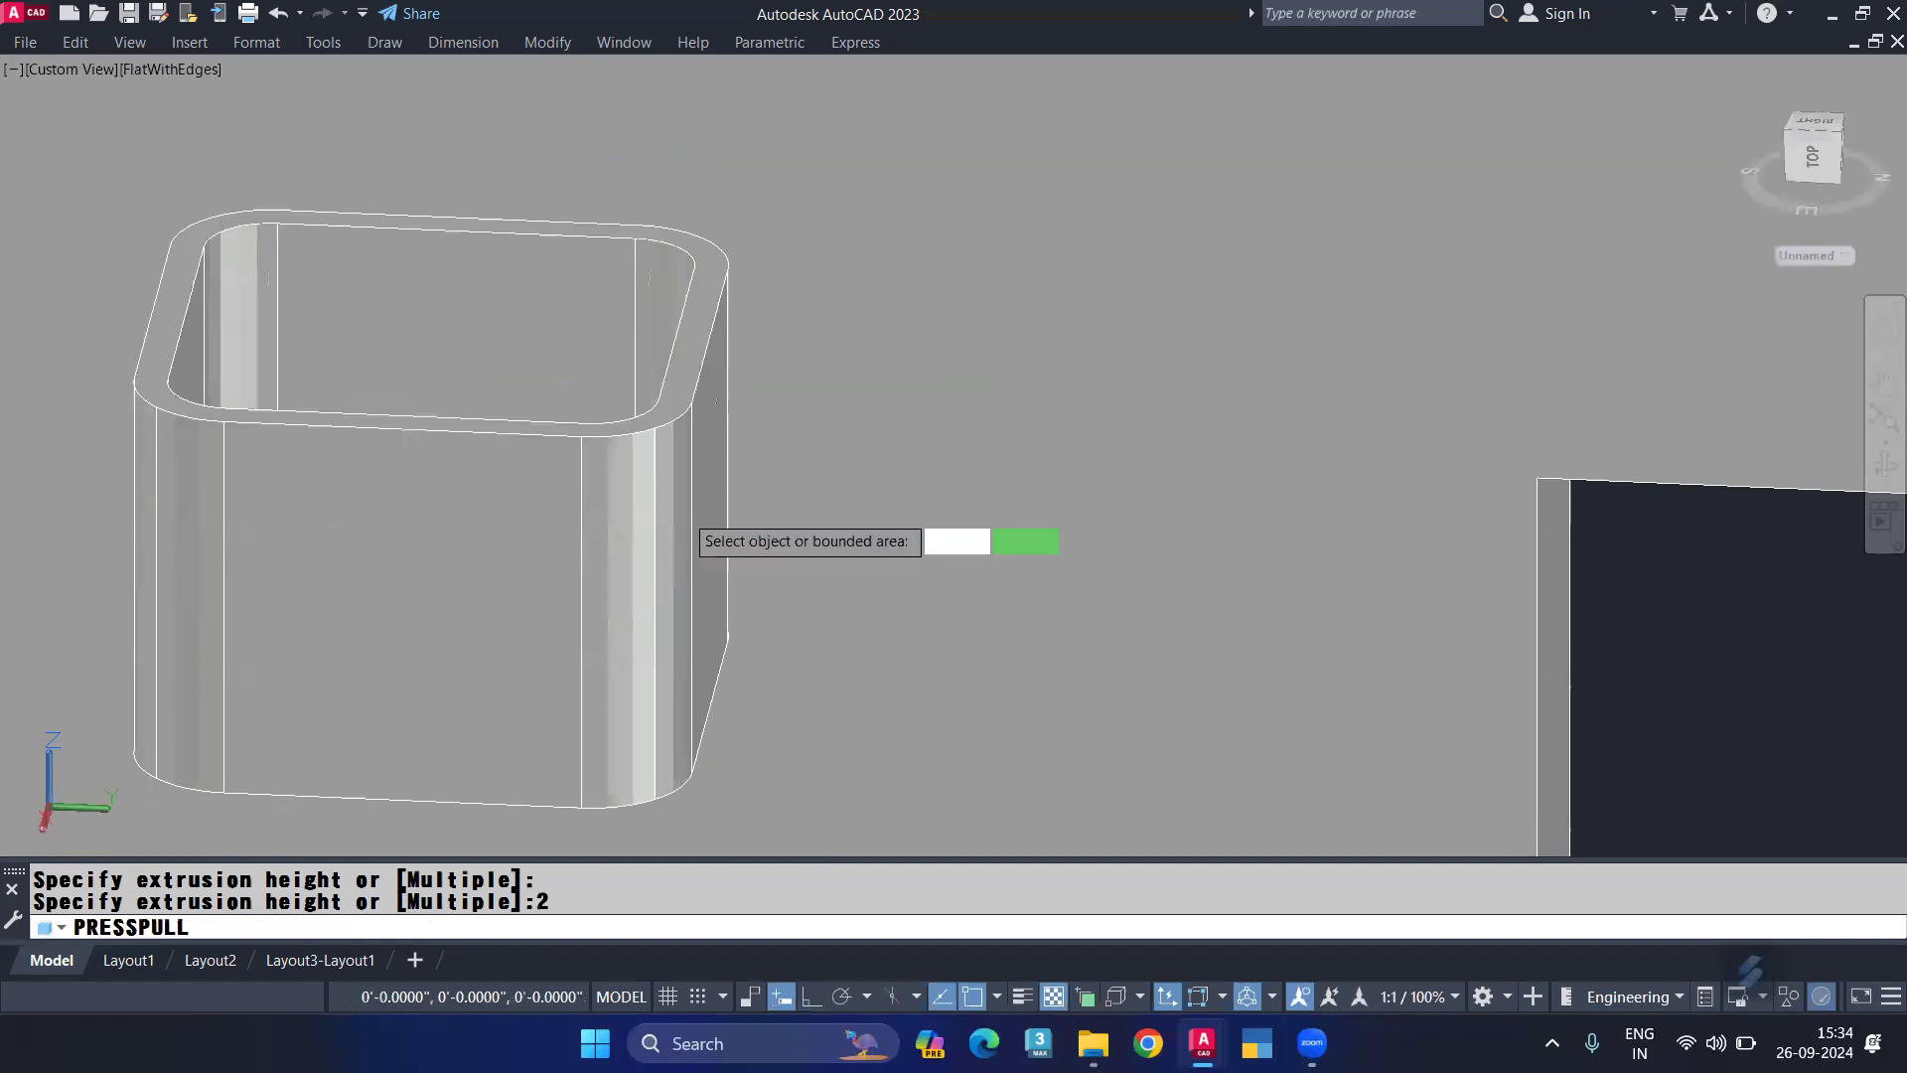
{"action": "key", "text": "Escape"}
Step: Isolate the hollow box so only it remains visible
{"action": "mouse_move", "coordinate": [375, 468]}
{"action": "middle_mouse_down", "text": "shift"}
{"action": "mouse_move", "coordinate": [418, 575]}
{"action": "mouse_move", "coordinate": [413, 477]}
{"action": "middle_mouse_up", "text": "shift"}
{"action": "scroll", "coordinate": [413, 477], "scroll_direction": "up", "scroll_amount": 5}
{"action": "scroll", "coordinate": [425, 456], "scroll_direction": "up", "scroll_amount": 2}
{"action": "scroll", "coordinate": [427, 457], "scroll_direction": "up", "scroll_amount": 1}
{"action": "left_click", "coordinate": [424, 463]}
{"action": "type", "text": "i"}
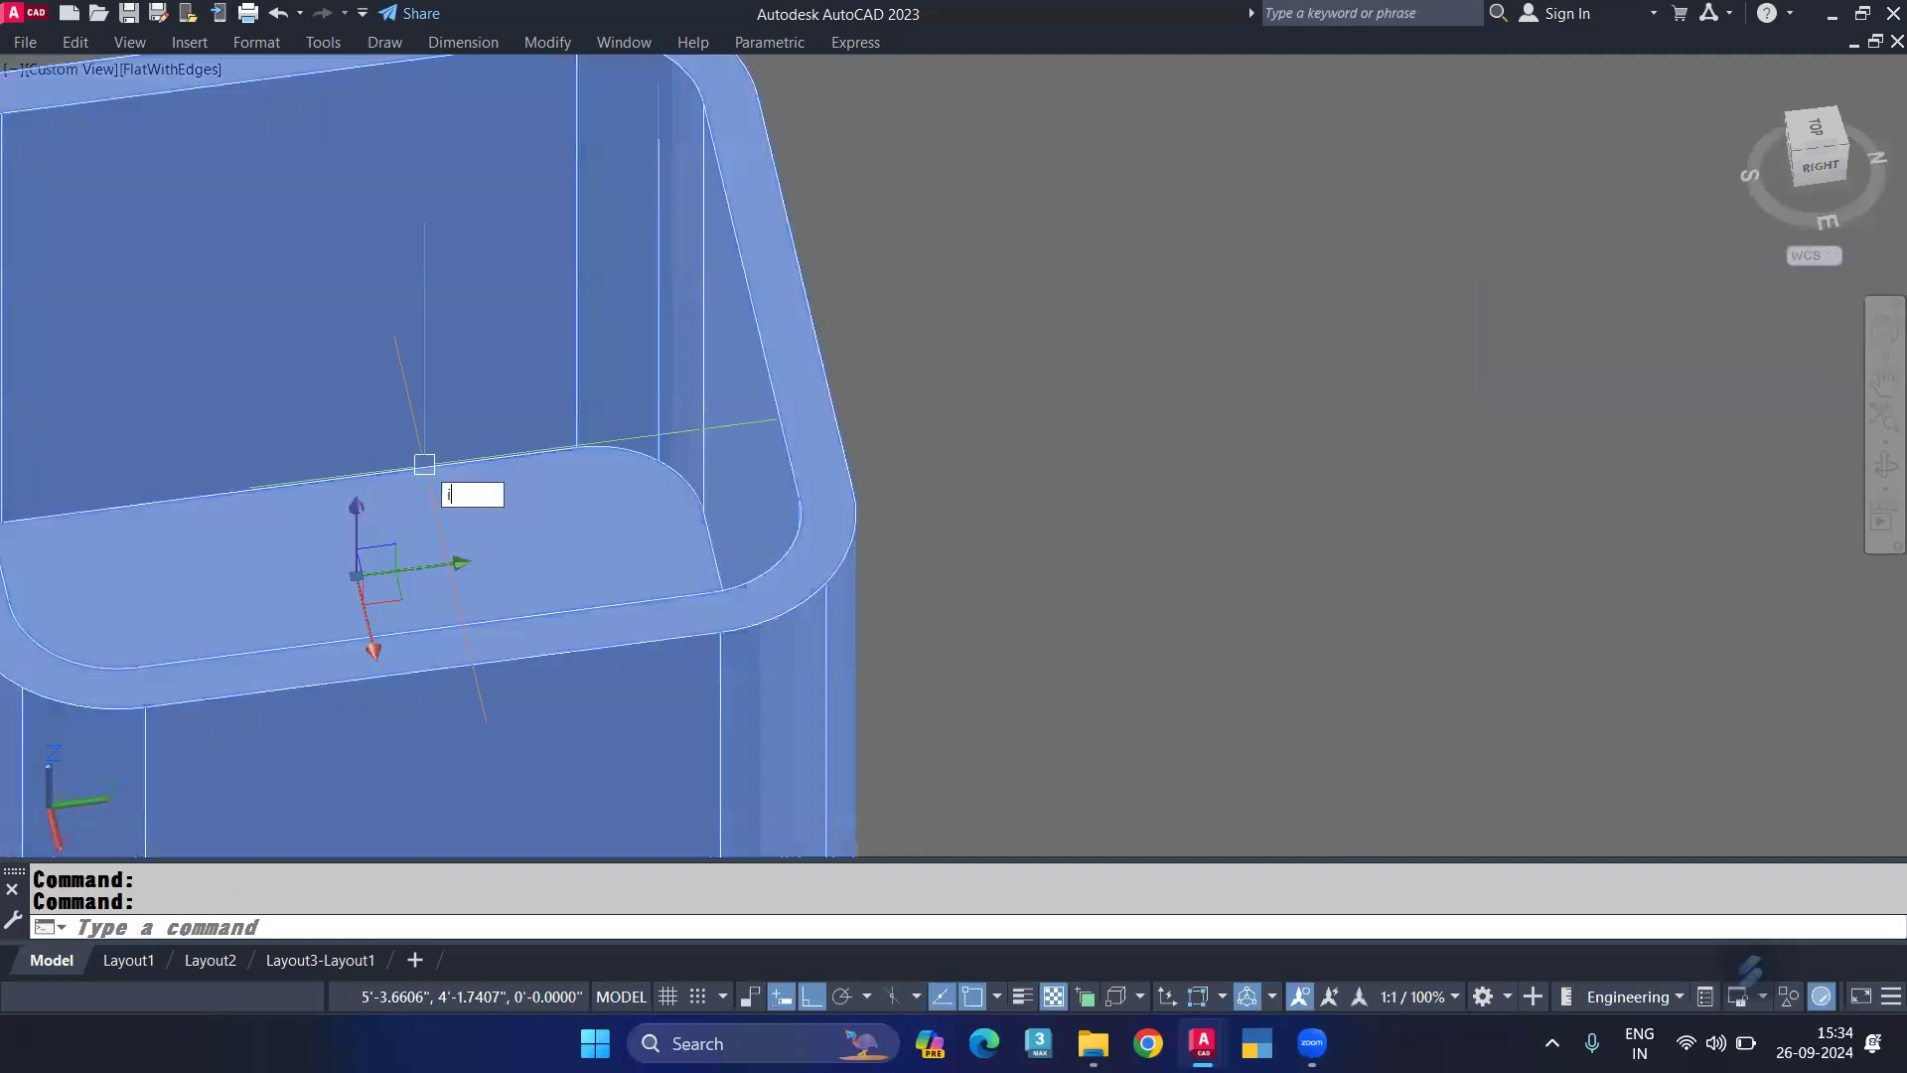
{"action": "type", "text": "e"}
{"action": "key", "text": "Return"}
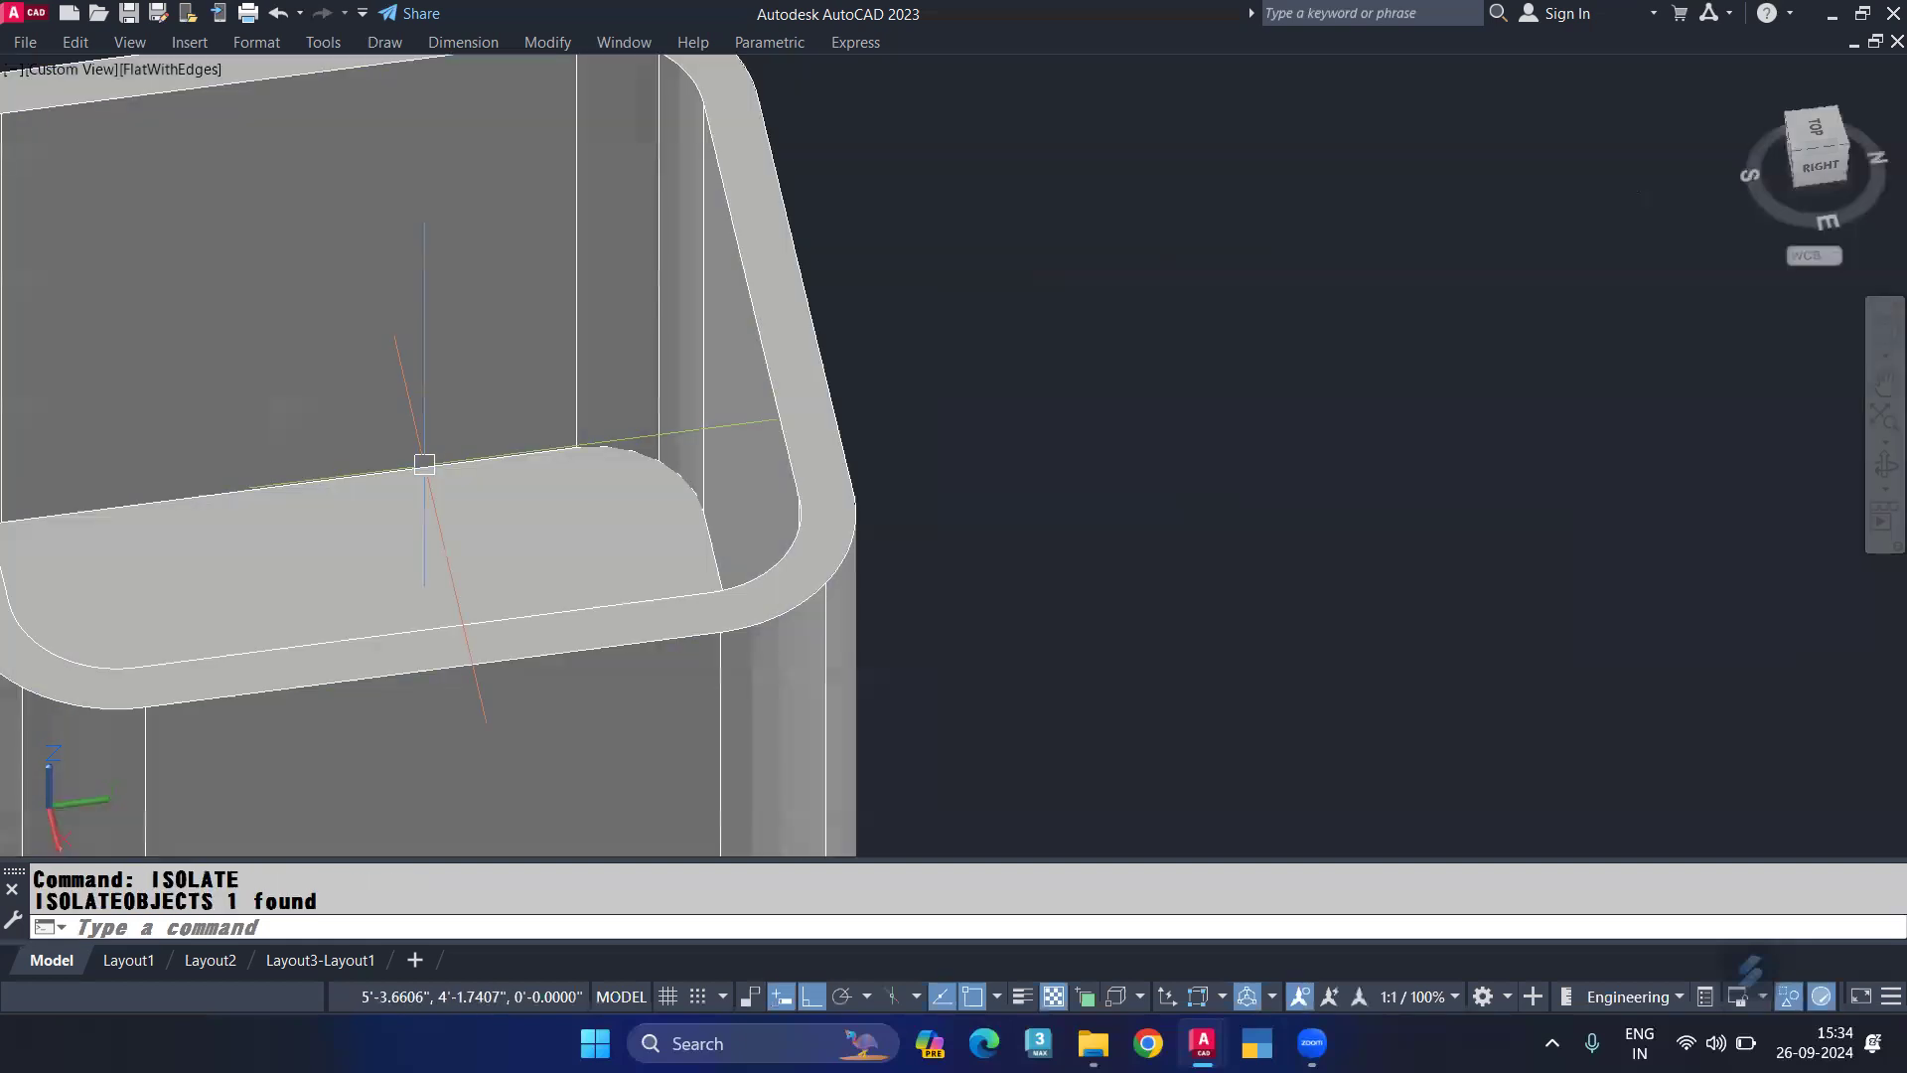
Step: Try a FILLET with 0.5 radius on the box, then cancel it
{"action": "type", "text": "f"}
{"action": "key", "text": "Return"}
{"action": "type", "text": "r"}
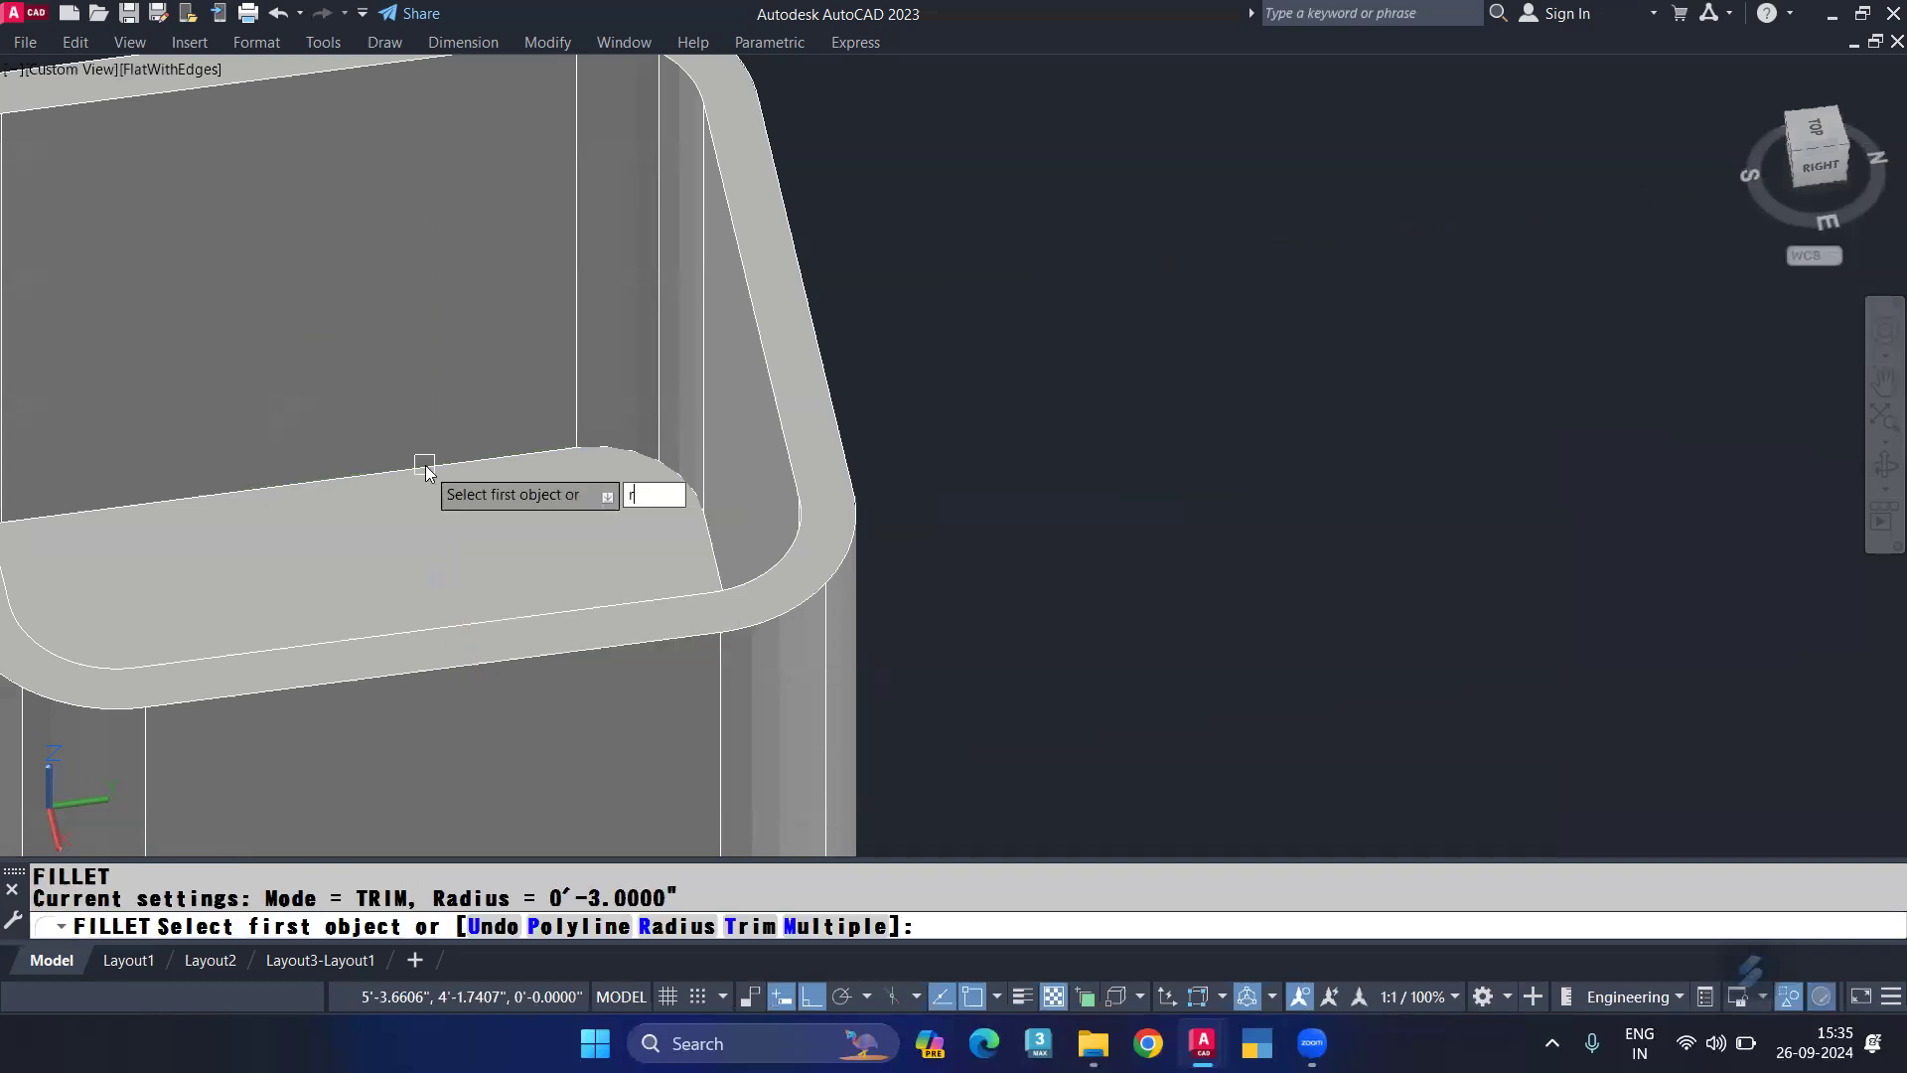
{"action": "key", "text": "Return"}
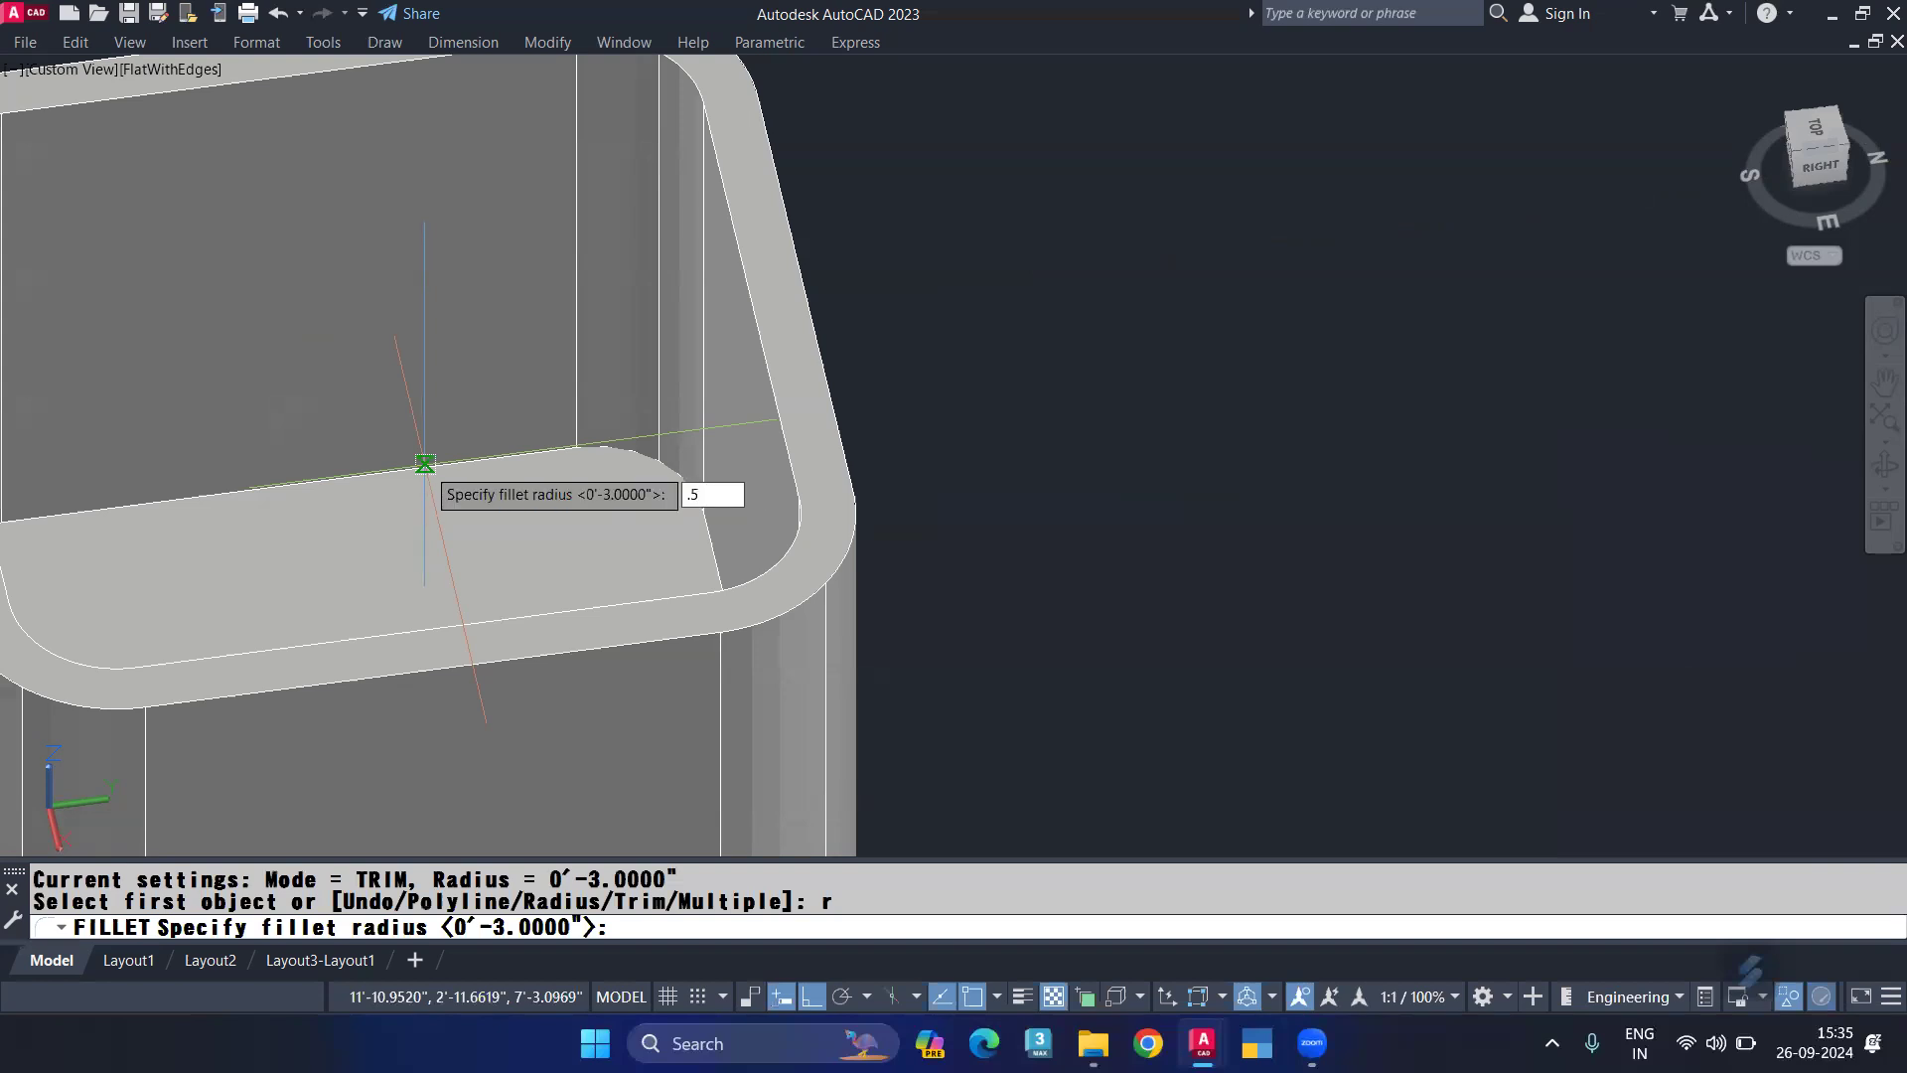
{"action": "key", "text": "Return"}
{"action": "scroll", "coordinate": [621, 459], "scroll_direction": "up", "scroll_amount": 1}
{"action": "scroll", "coordinate": [629, 446], "scroll_direction": "up", "scroll_amount": 1}
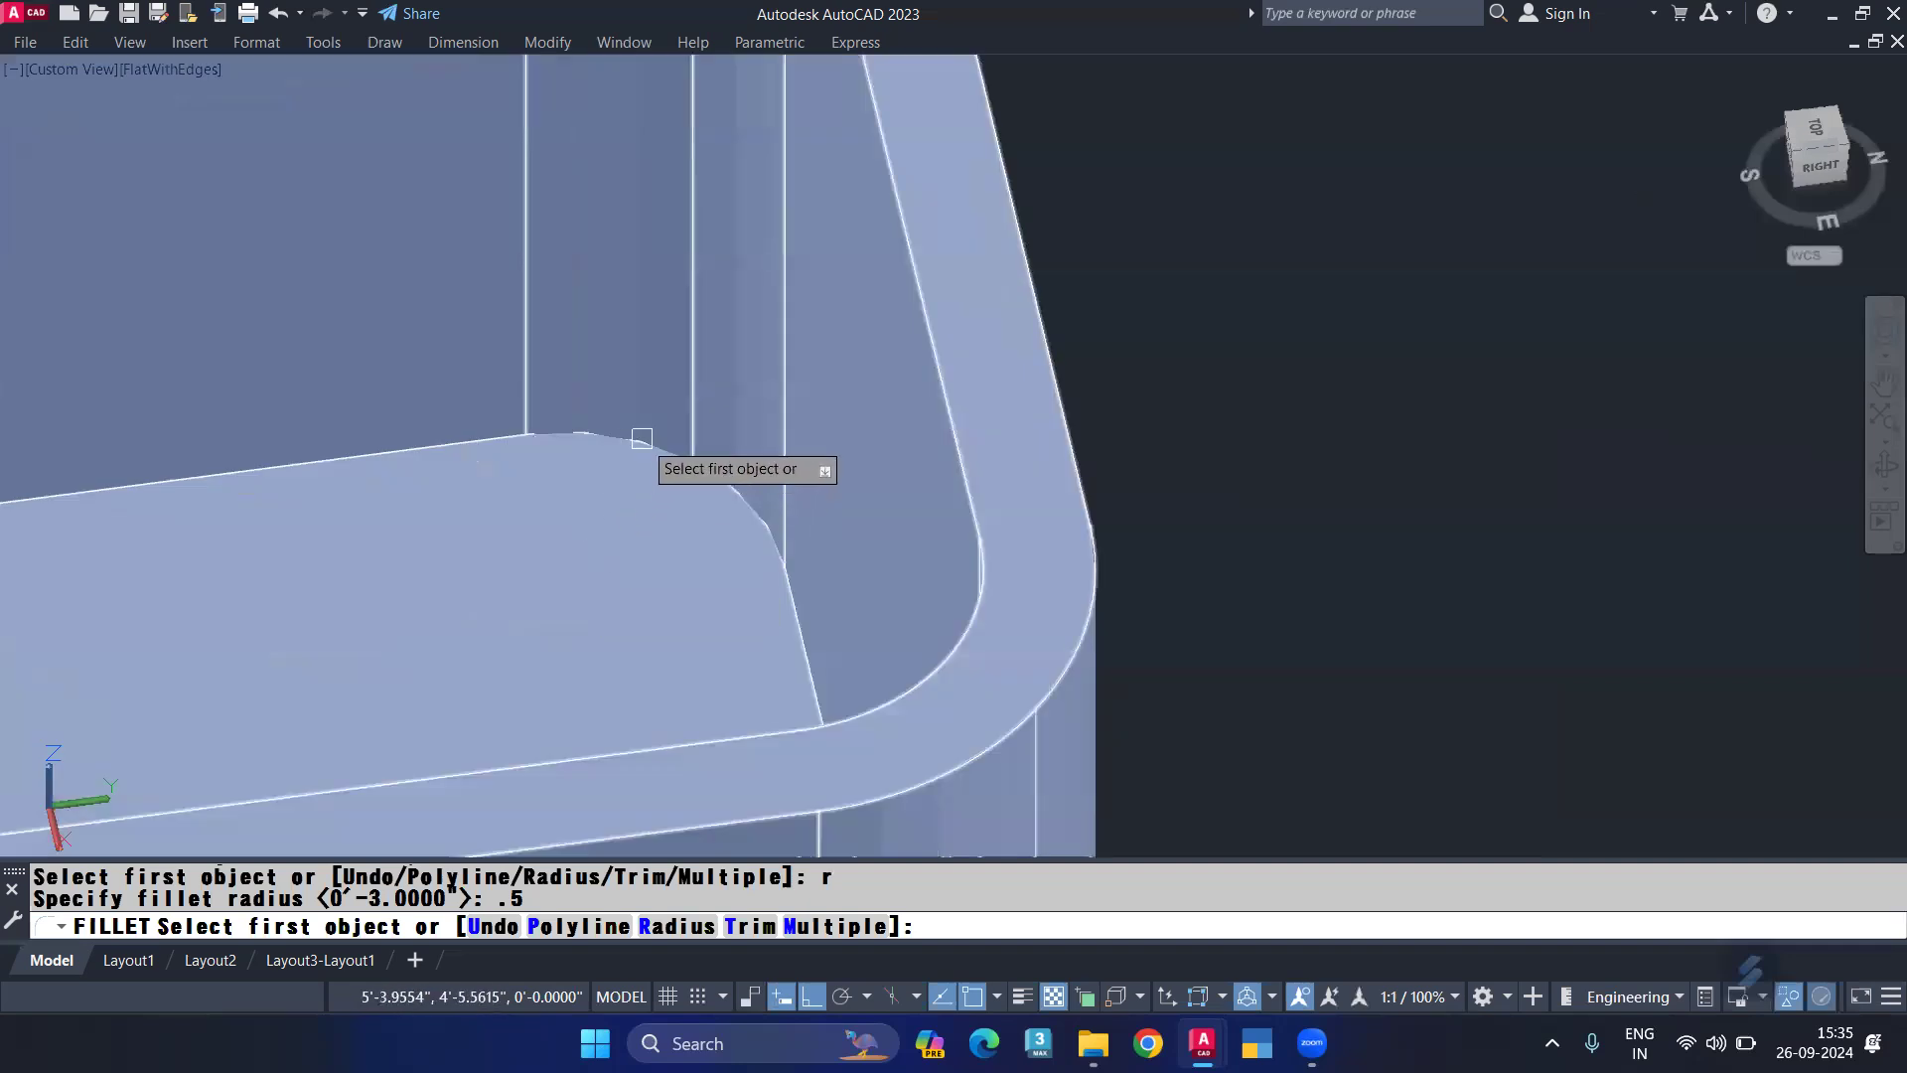
{"action": "key", "text": "Escape"}
Step: Set the edge fillet radius to .5 and try the curved inner floor edge
{"action": "type", "text": "fi"}
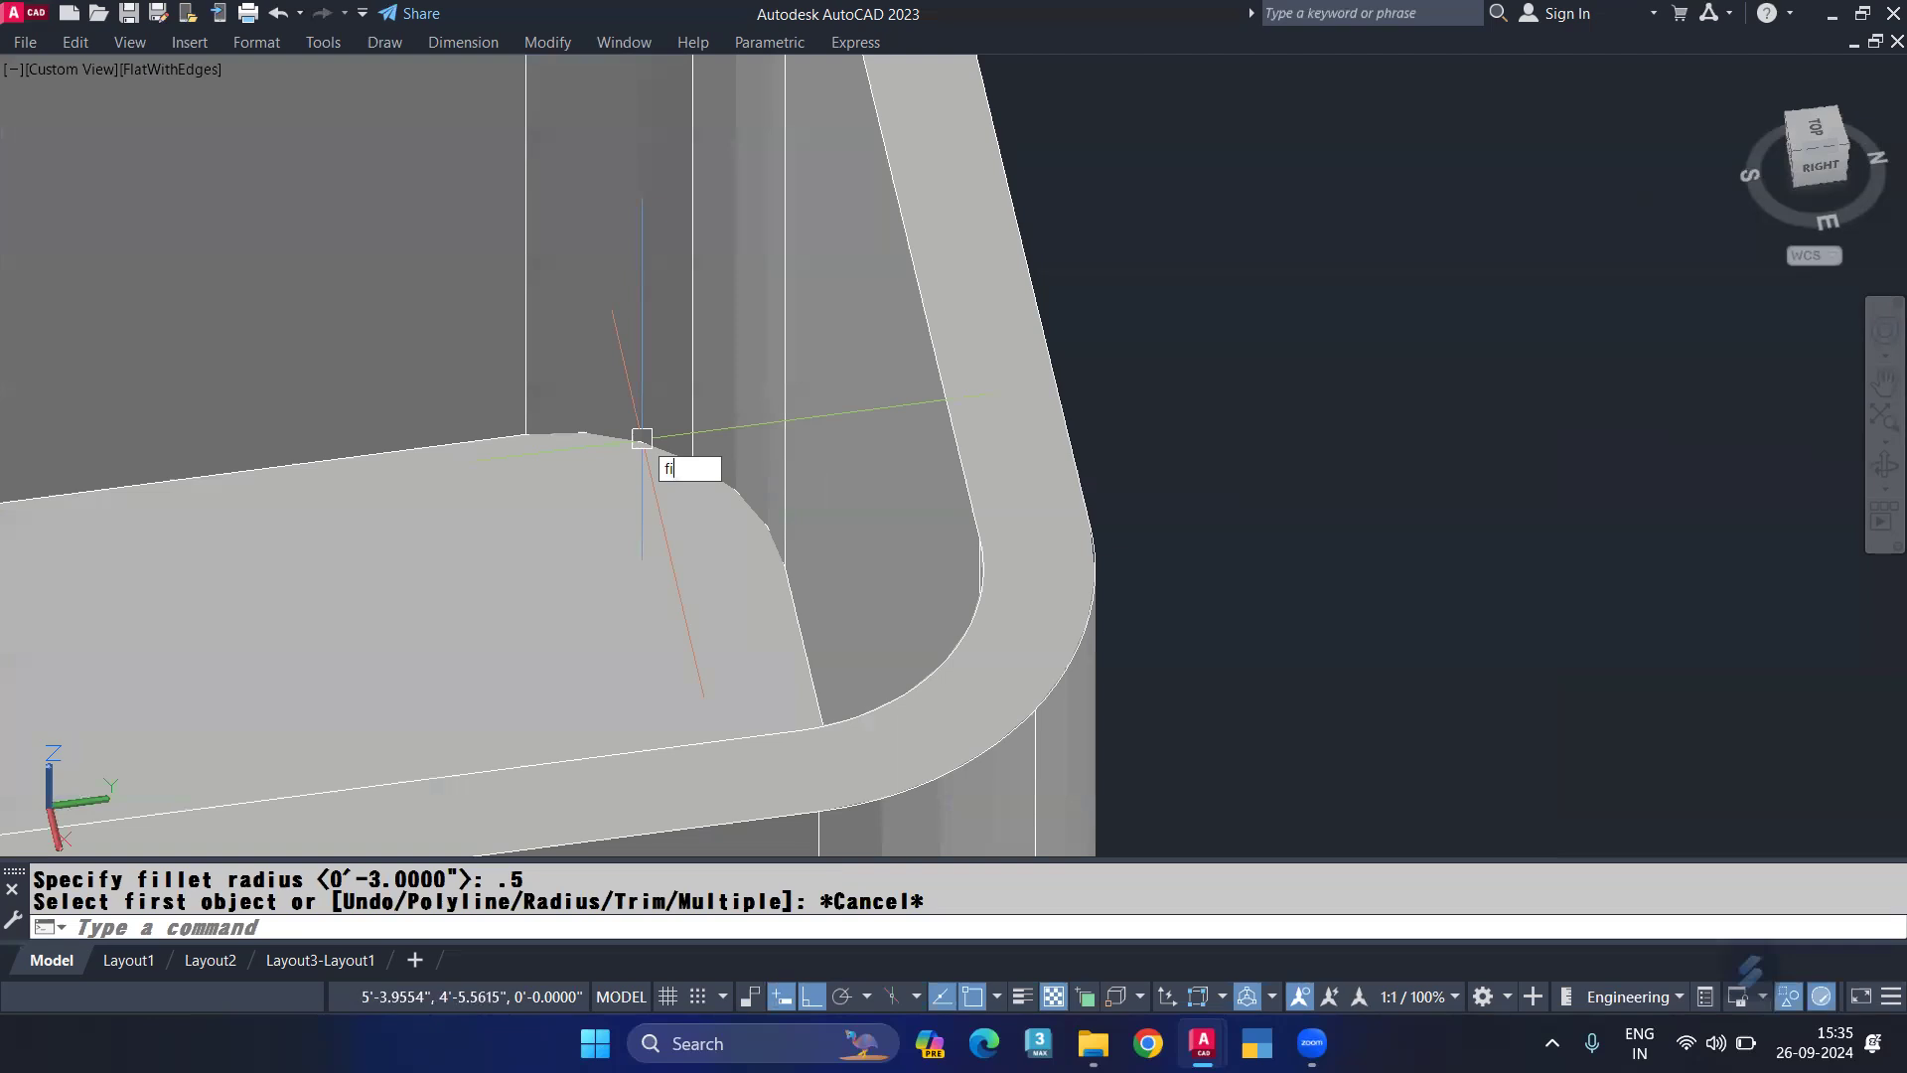
{"action": "left_click", "coordinate": [758, 542]}
{"action": "type", "text": "r"}
{"action": "key", "text": "Return"}
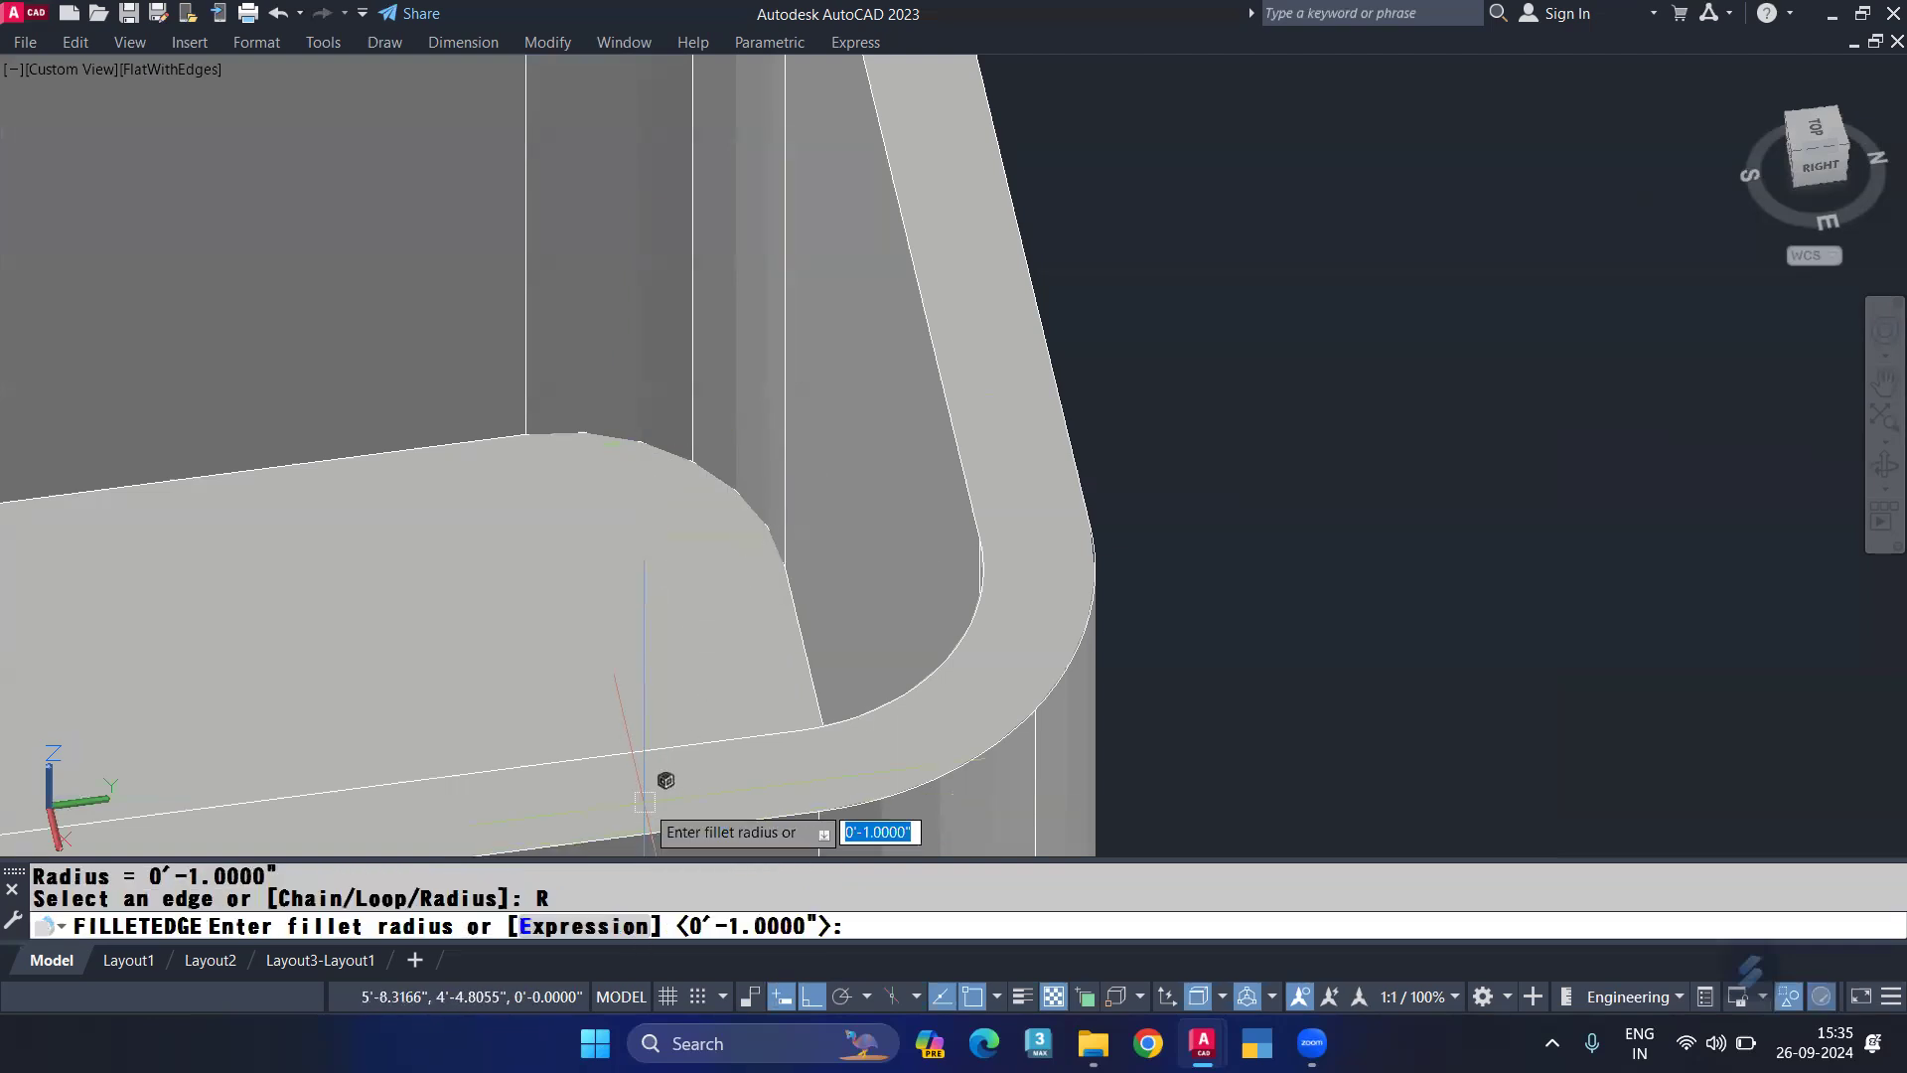
{"action": "type", "text": ".5"}
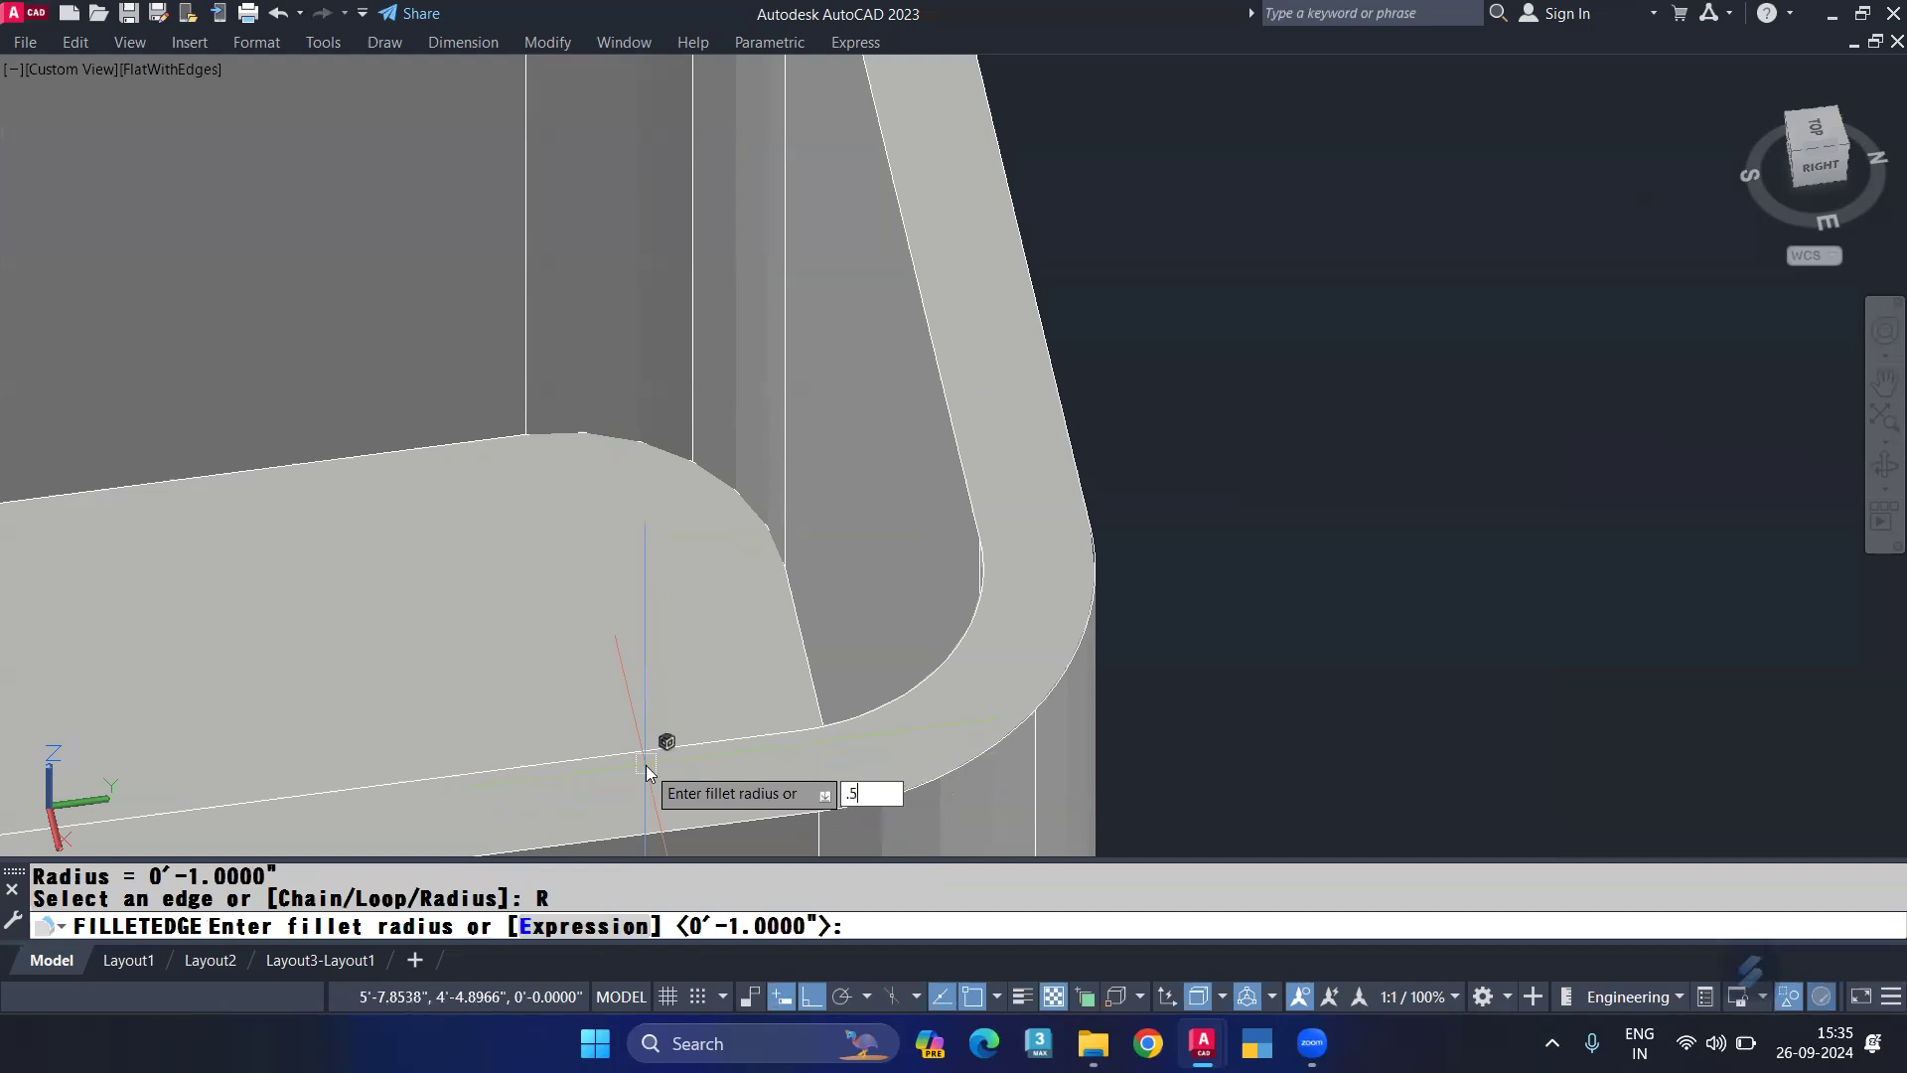
{"action": "key", "text": "Return"}
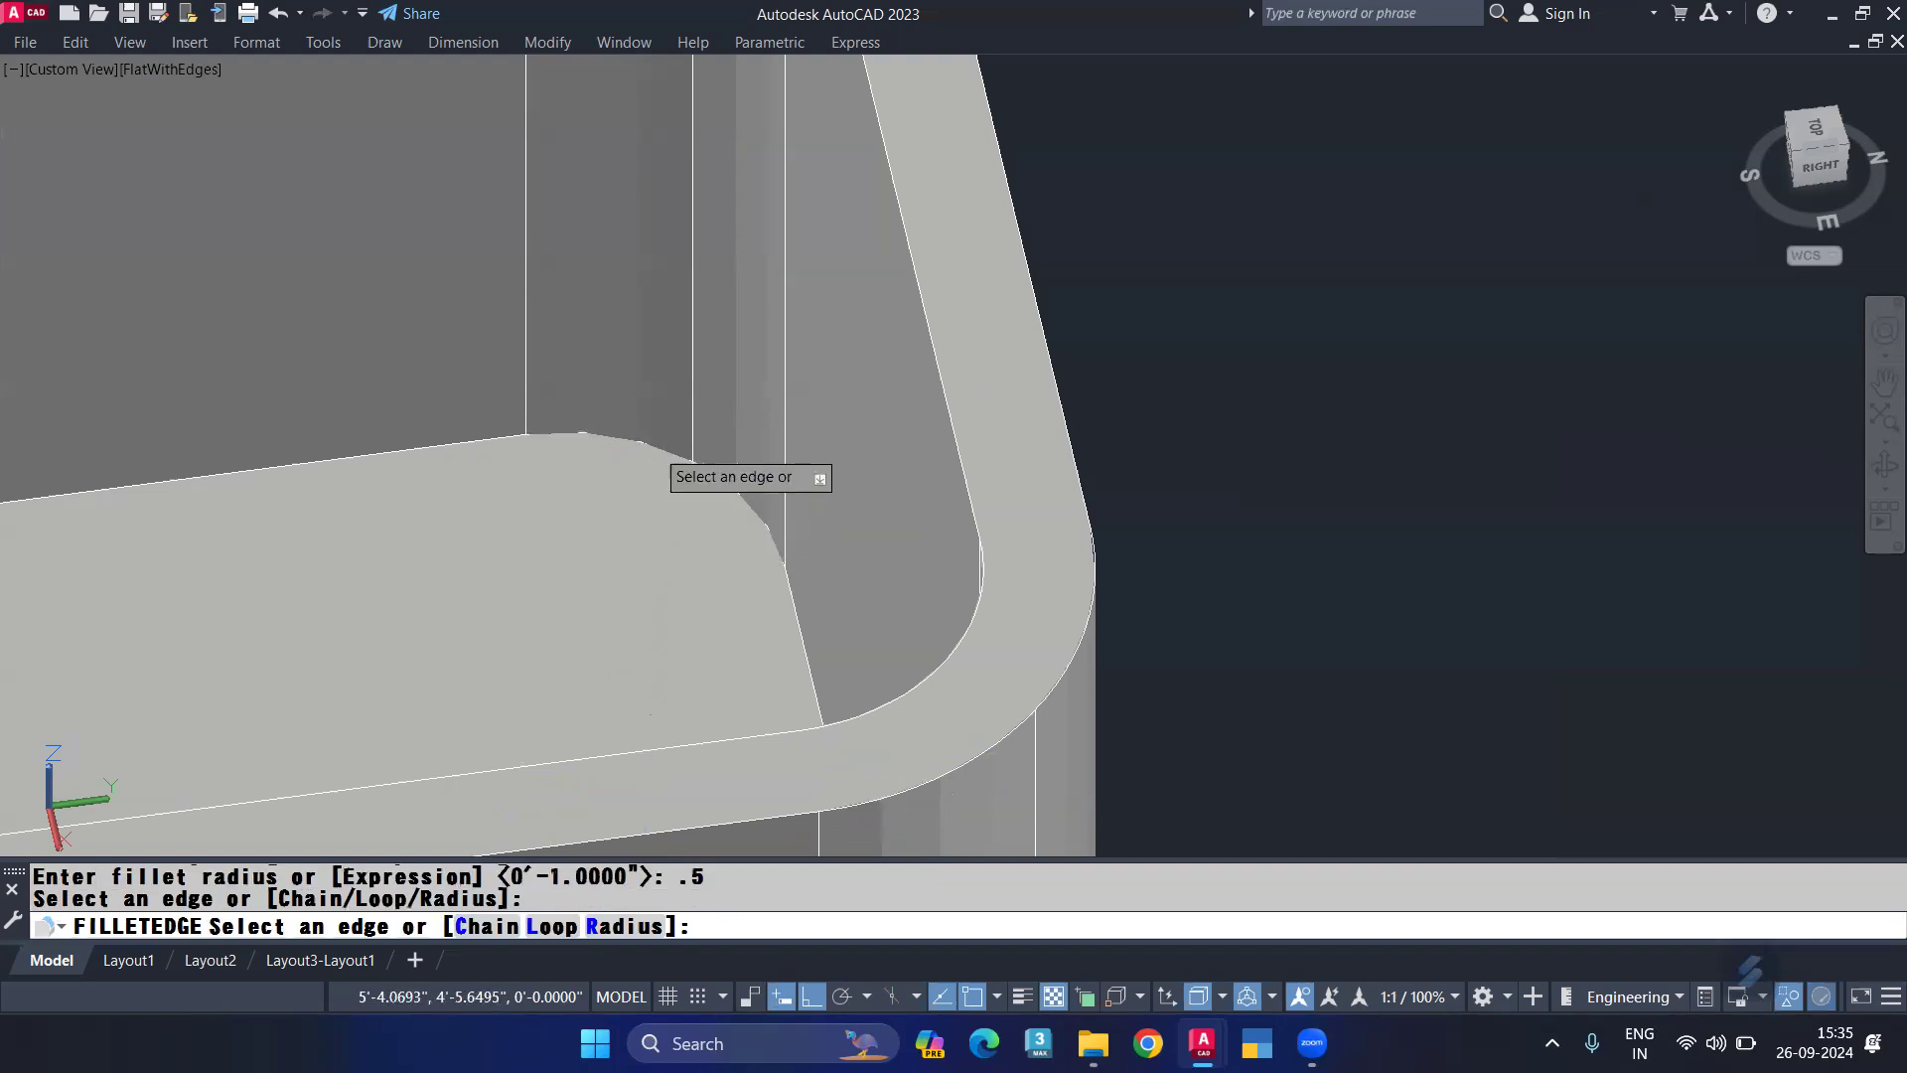
{"action": "left_click", "coordinate": [675, 425]}
{"action": "key", "text": "Return"}
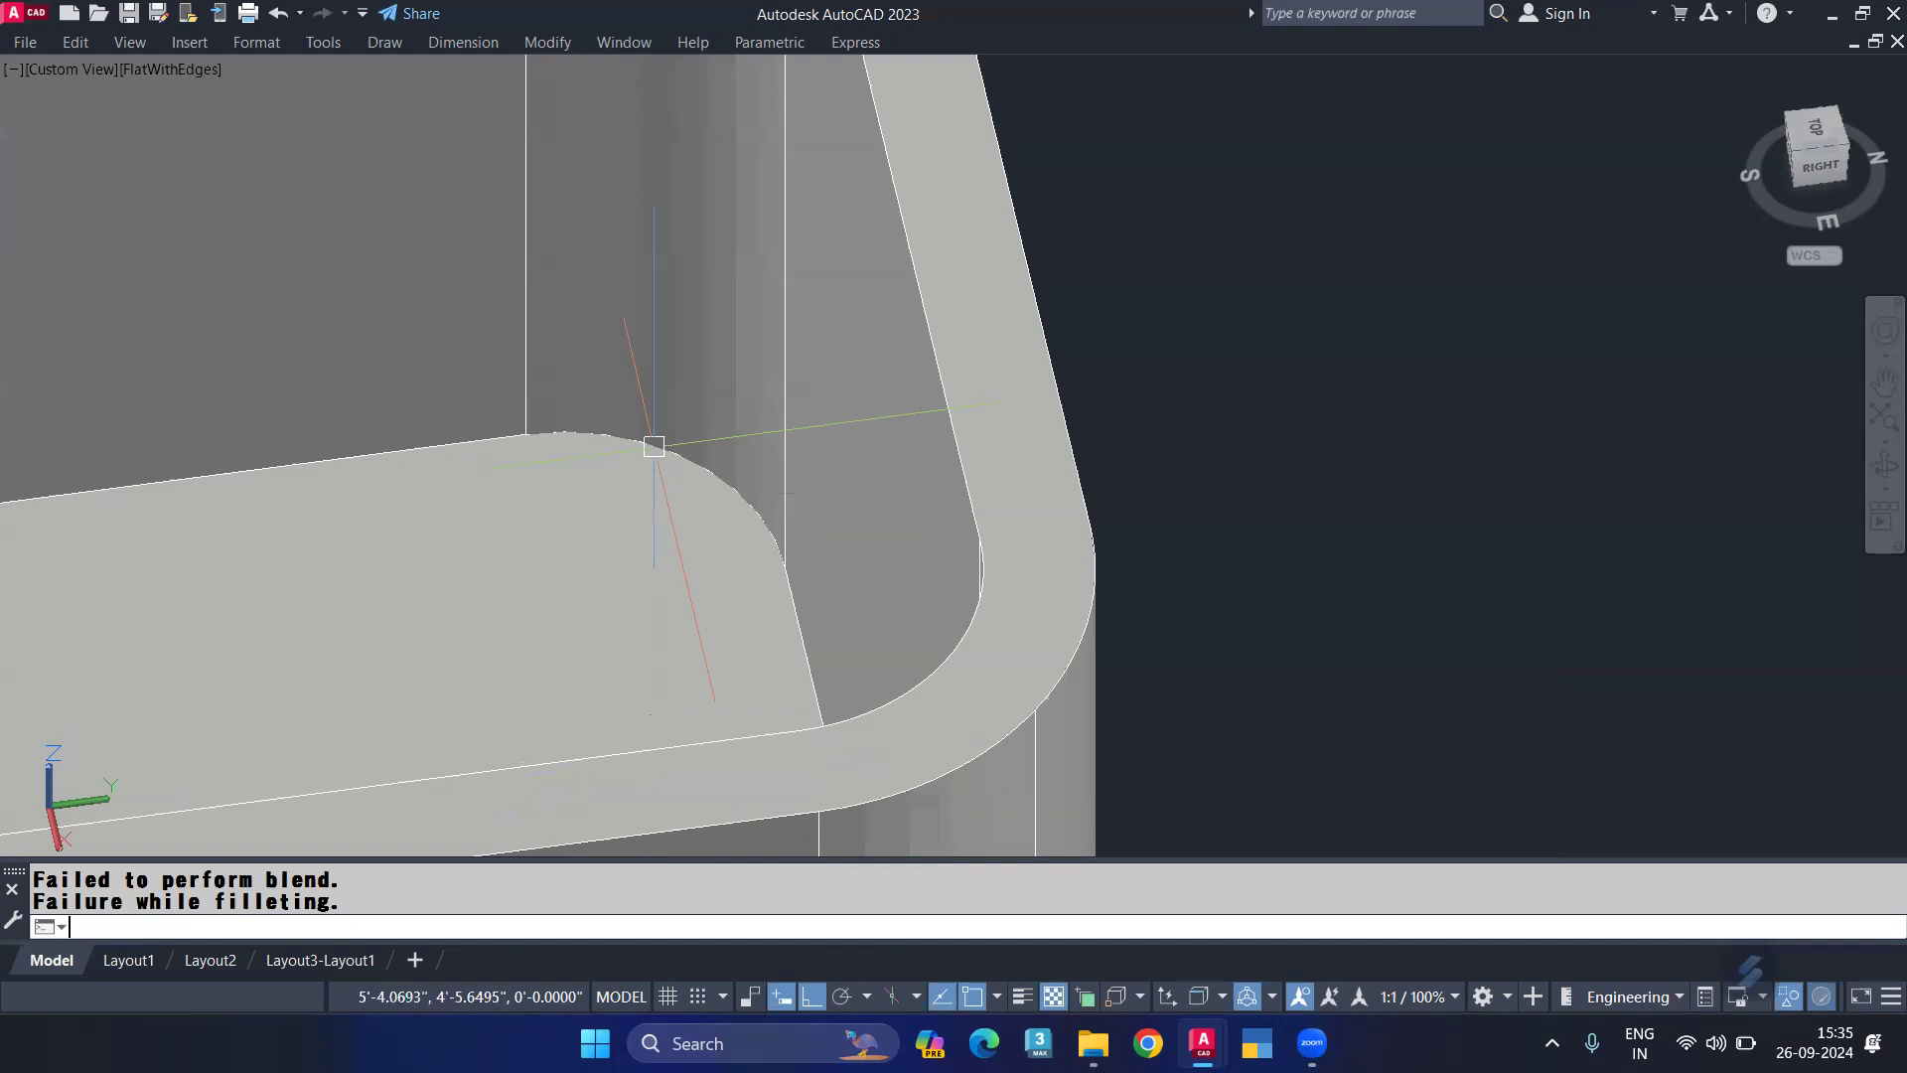
Step: Apply the 0.5 edge fillet to an inner floor edge of the box
{"action": "key", "text": "Return"}
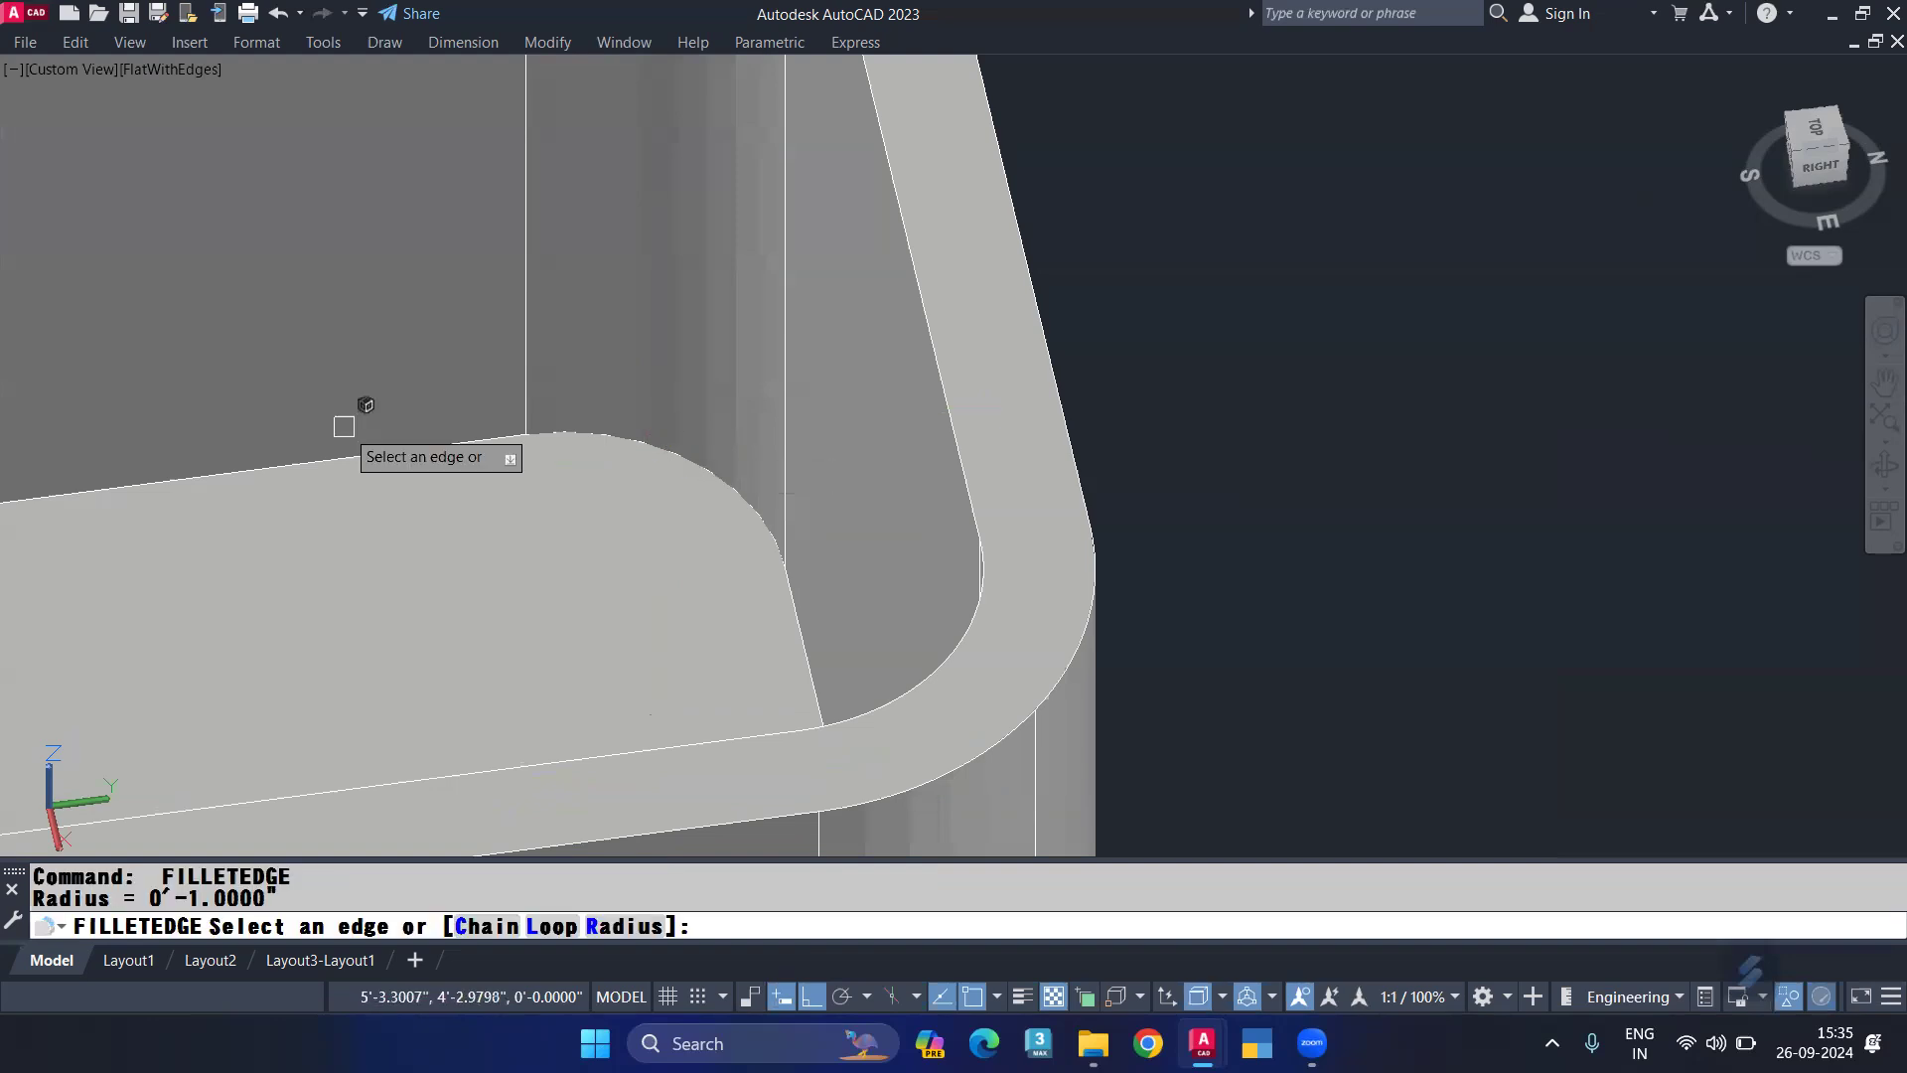
{"action": "scroll", "coordinate": [524, 432], "scroll_direction": "up", "scroll_amount": 2}
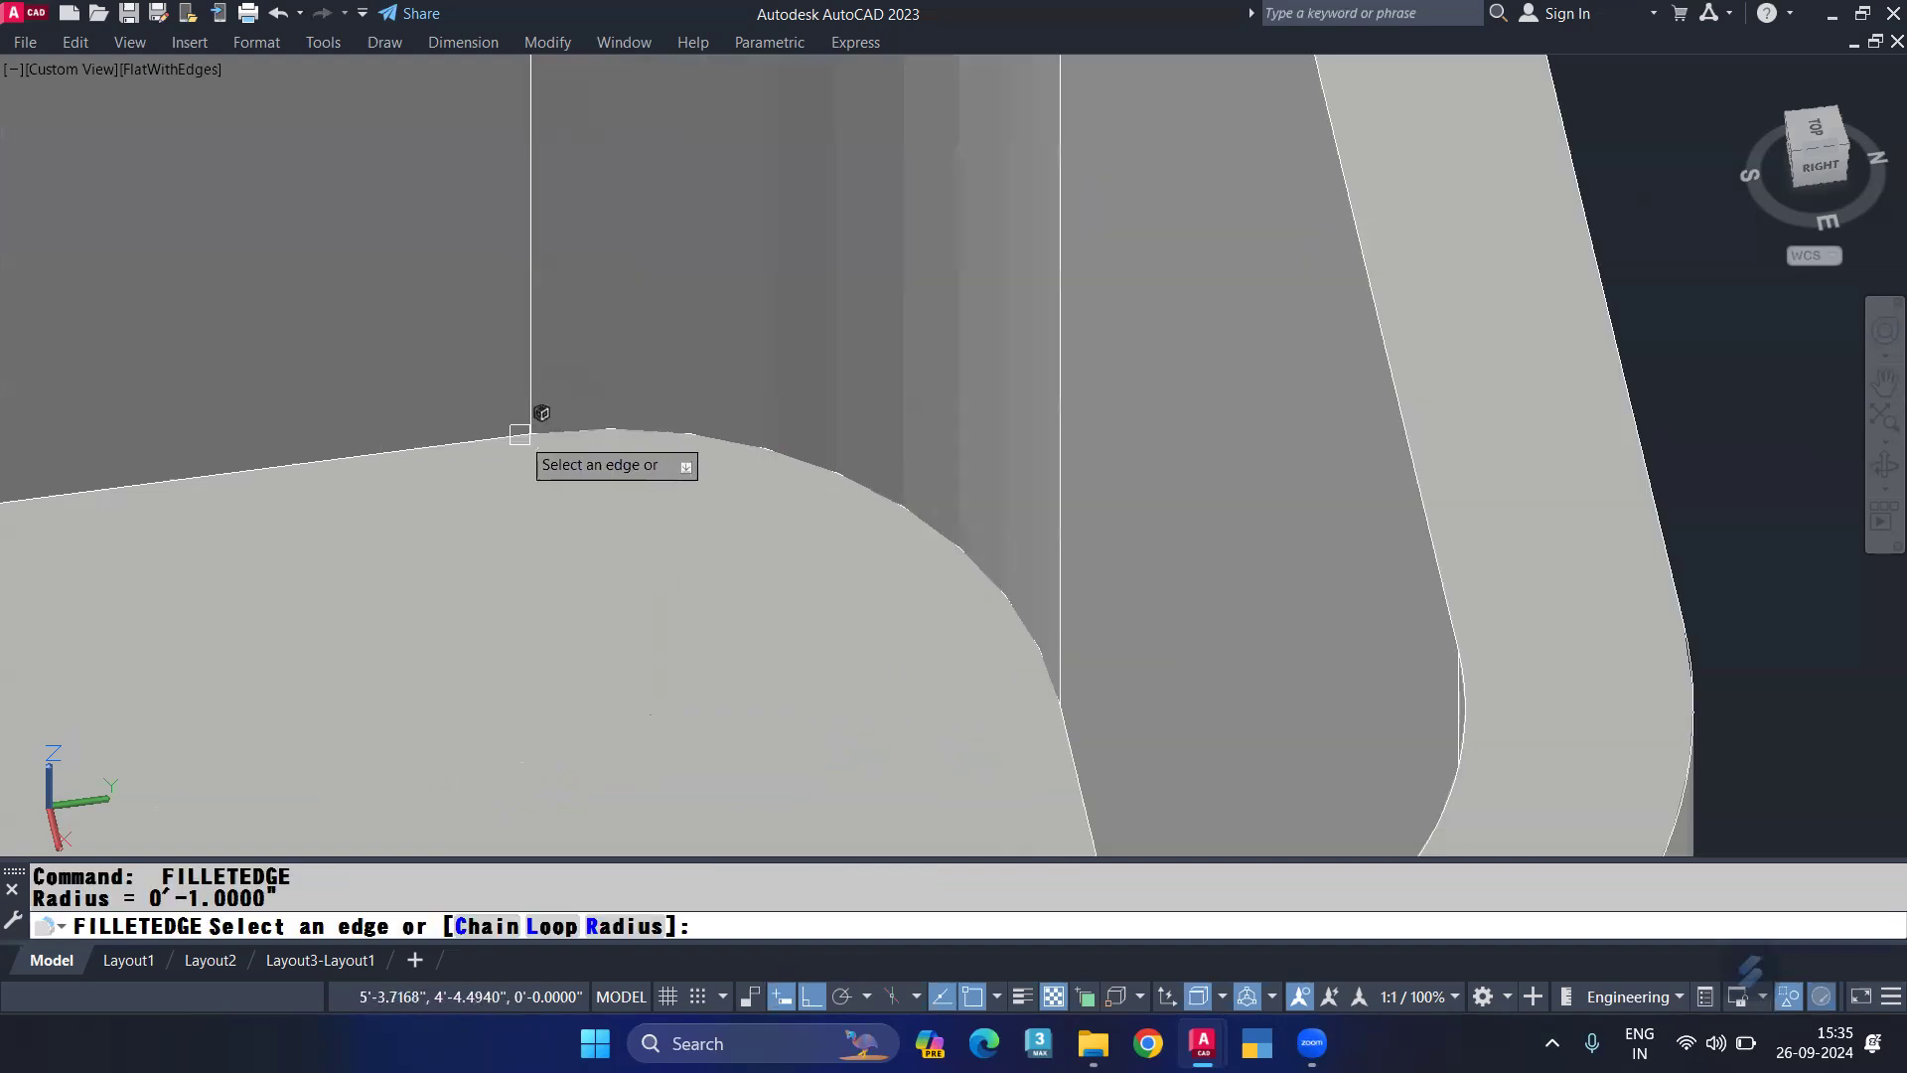
{"action": "scroll", "coordinate": [532, 425], "scroll_direction": "up", "scroll_amount": 2}
{"action": "left_click", "coordinate": [530, 425]}
{"action": "scroll", "coordinate": [511, 449], "scroll_direction": "up", "scroll_amount": 2}
{"action": "key", "text": "Return"}
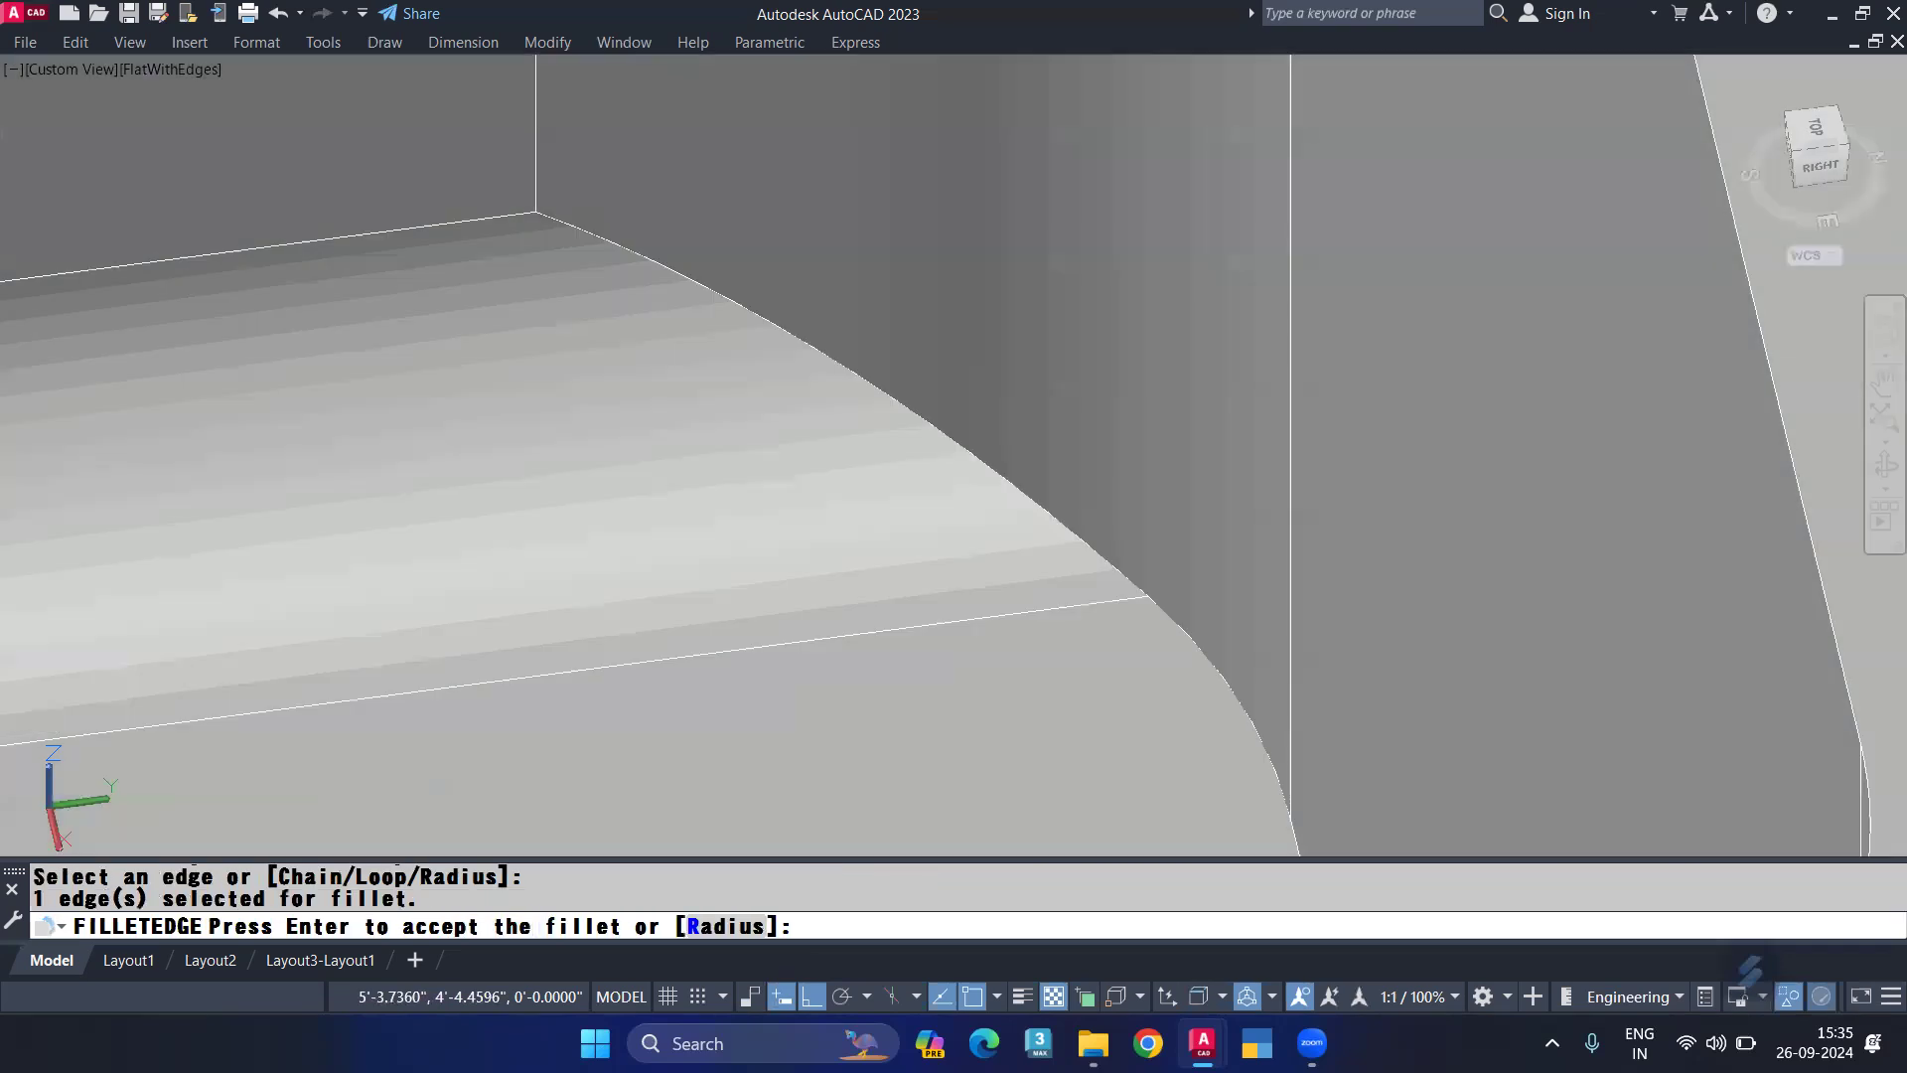
{"action": "key", "text": "Return"}
Step: Fillet another inner floor edge and inspect the whole filleted box
{"action": "key", "text": "Return"}
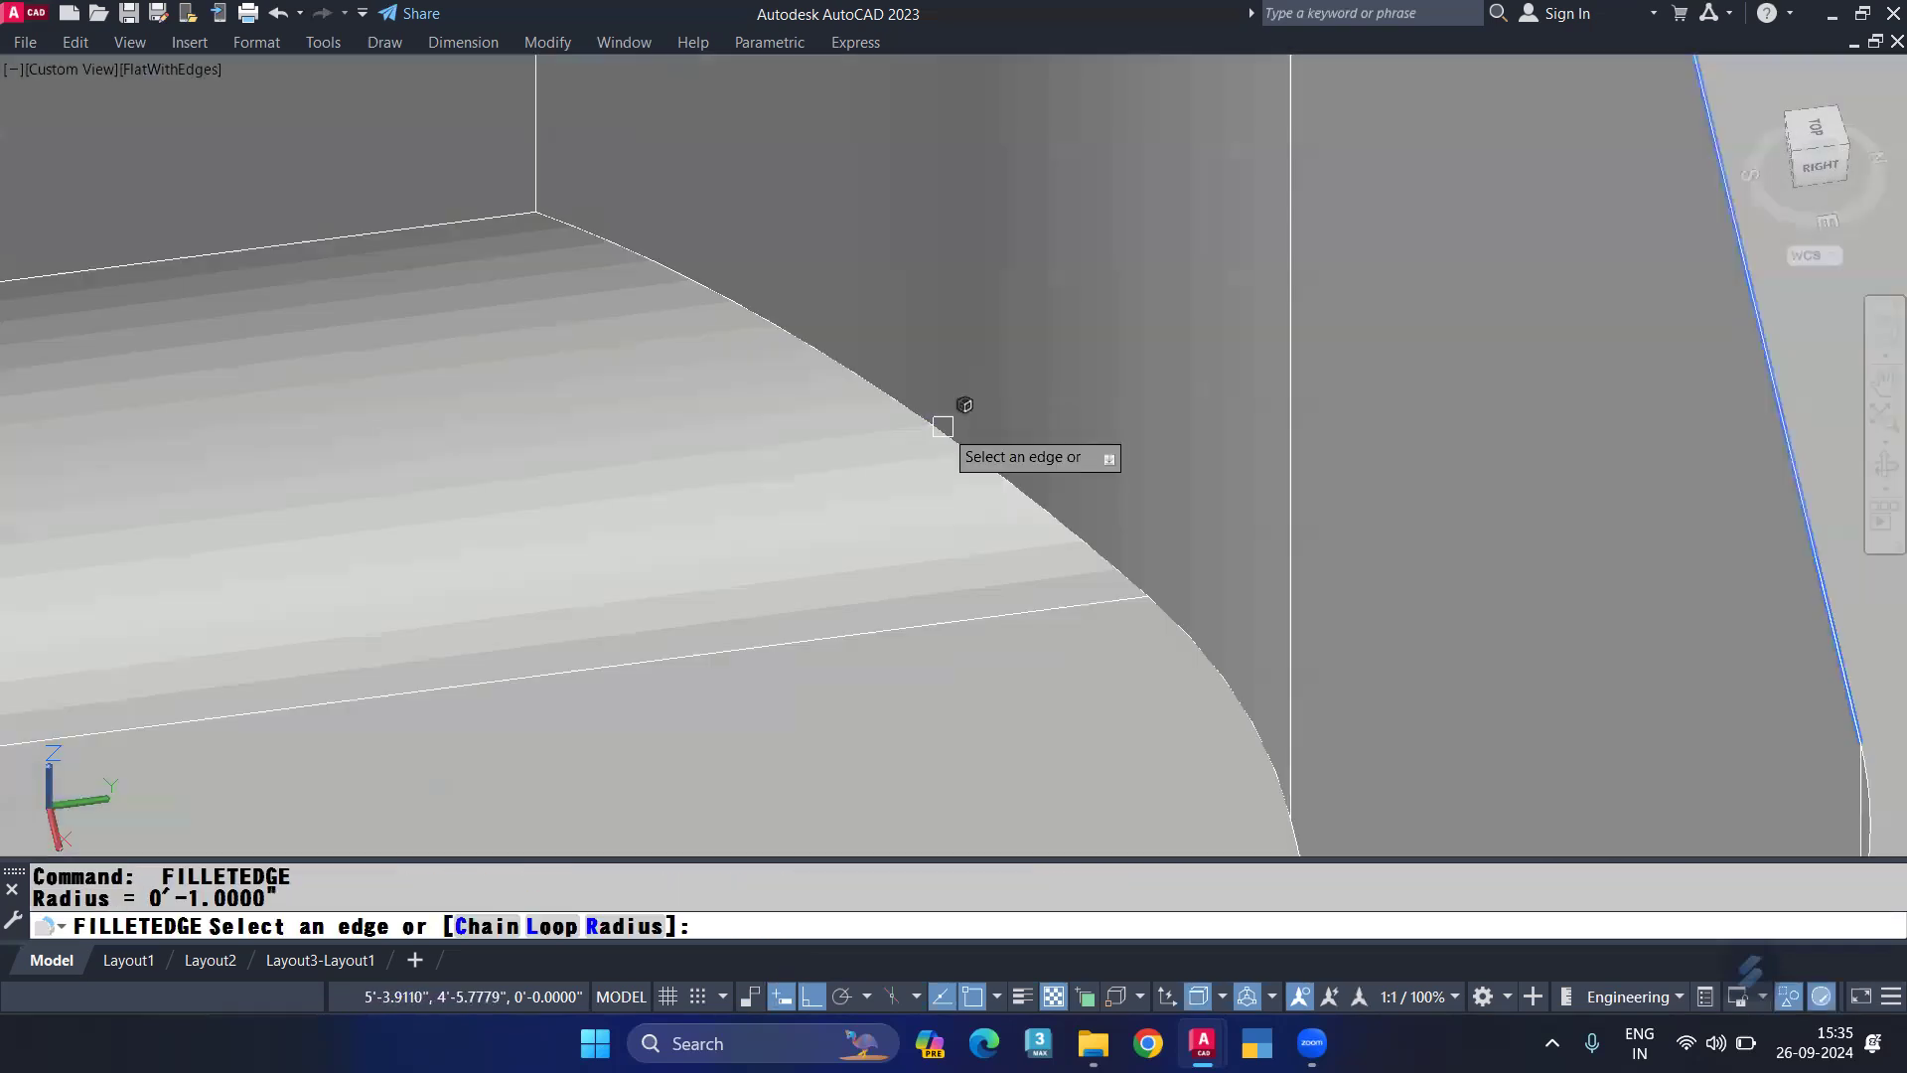
{"action": "left_click", "coordinate": [955, 444]}
{"action": "key", "text": "Return"}
{"action": "scroll", "coordinate": [726, 454], "scroll_direction": "down", "scroll_amount": 2}
{"action": "scroll", "coordinate": [726, 454], "scroll_direction": "down", "scroll_amount": 3}
{"action": "scroll", "coordinate": [726, 454], "scroll_direction": "down", "scroll_amount": 3}
{"action": "mouse_move", "coordinate": [726, 454]}
{"action": "middle_mouse_down", "text": "shift"}
{"action": "mouse_move", "coordinate": [609, 434]}
{"action": "mouse_move", "coordinate": [472, 477]}
{"action": "mouse_move", "coordinate": [577, 441]}
{"action": "middle_mouse_up", "text": "shift"}
{"action": "key", "text": "Return"}
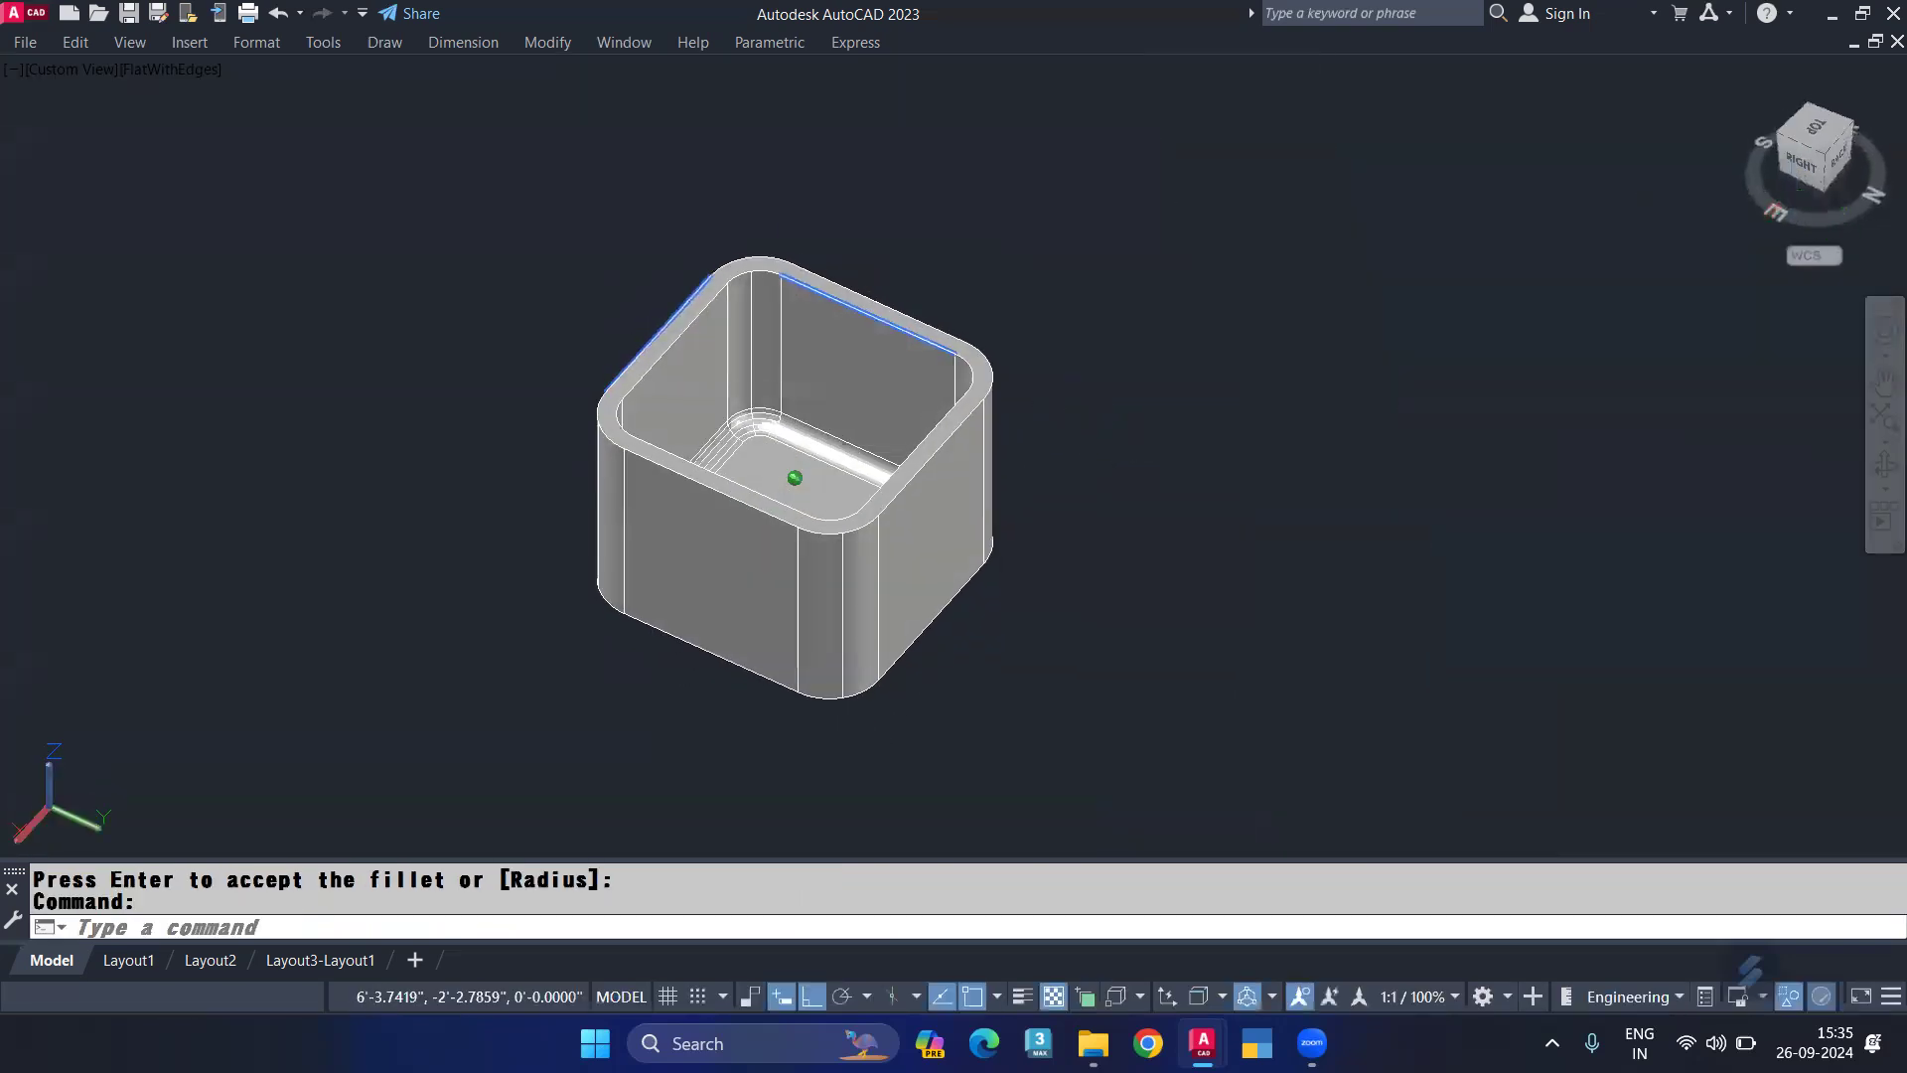
{"action": "scroll", "coordinate": [757, 409], "scroll_direction": "up", "scroll_amount": 5}
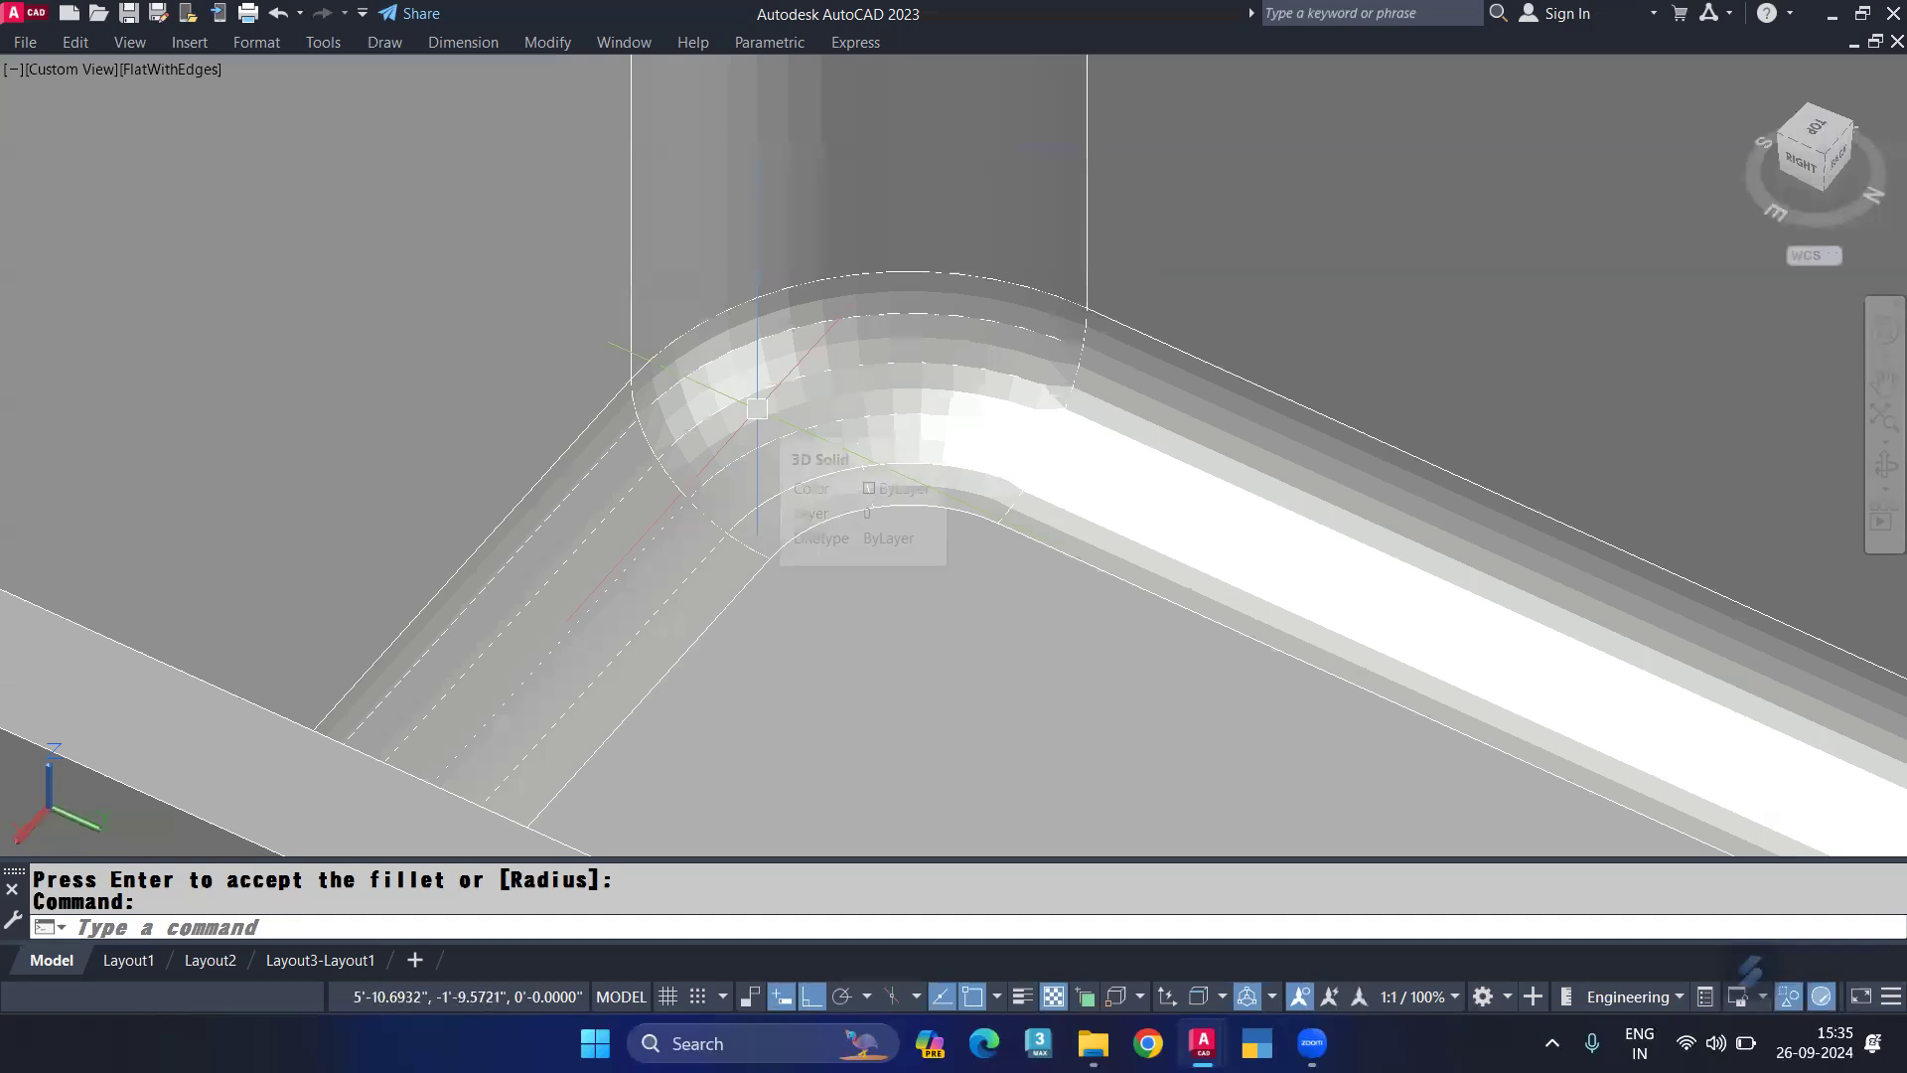
{"action": "scroll", "coordinate": [757, 408], "scroll_direction": "down", "scroll_amount": 3}
{"action": "scroll", "coordinate": [715, 398], "scroll_direction": "down", "scroll_amount": 3}
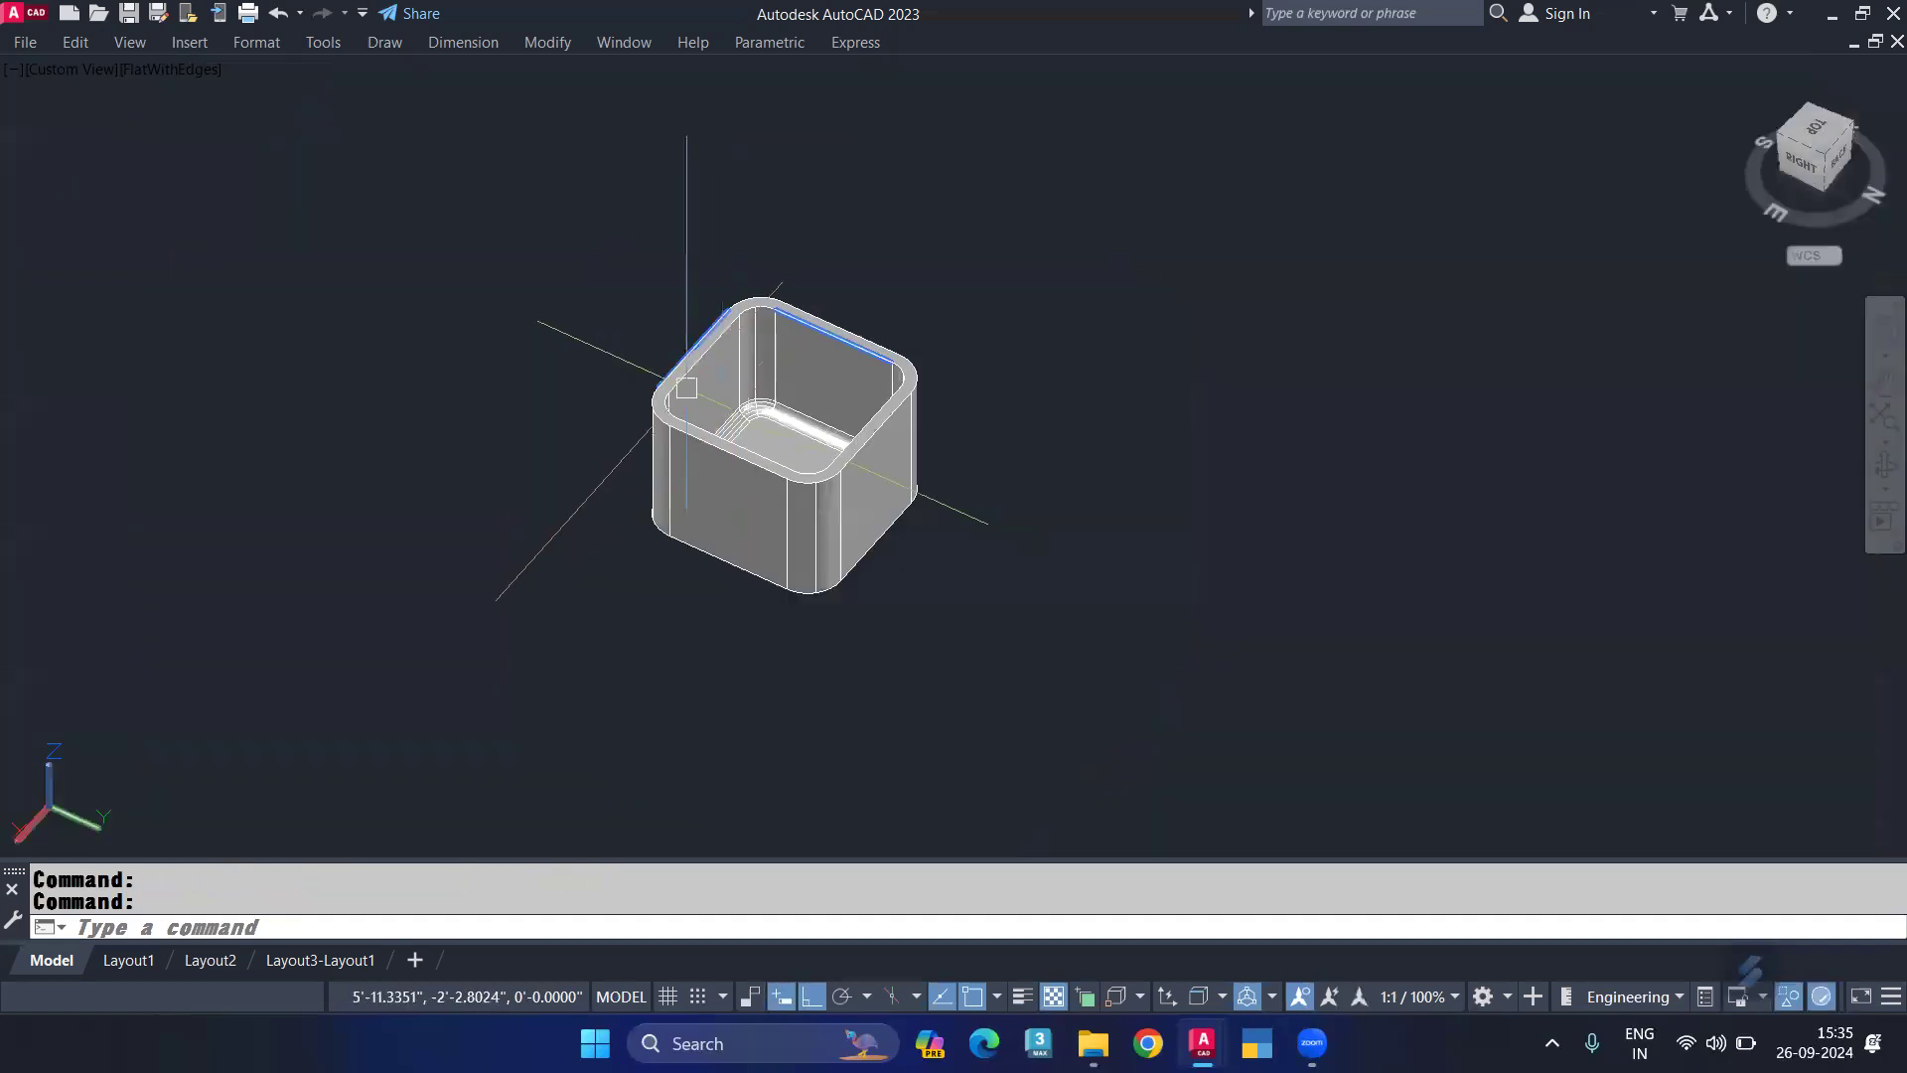
Step: Unisolate to bring back all hidden objects and recentre the view
{"action": "type", "text": "u"}
{"action": "type", "text": "e"}
{"action": "key", "text": "Return"}
{"action": "scroll", "coordinate": [596, 437], "scroll_direction": "down", "scroll_amount": 1}
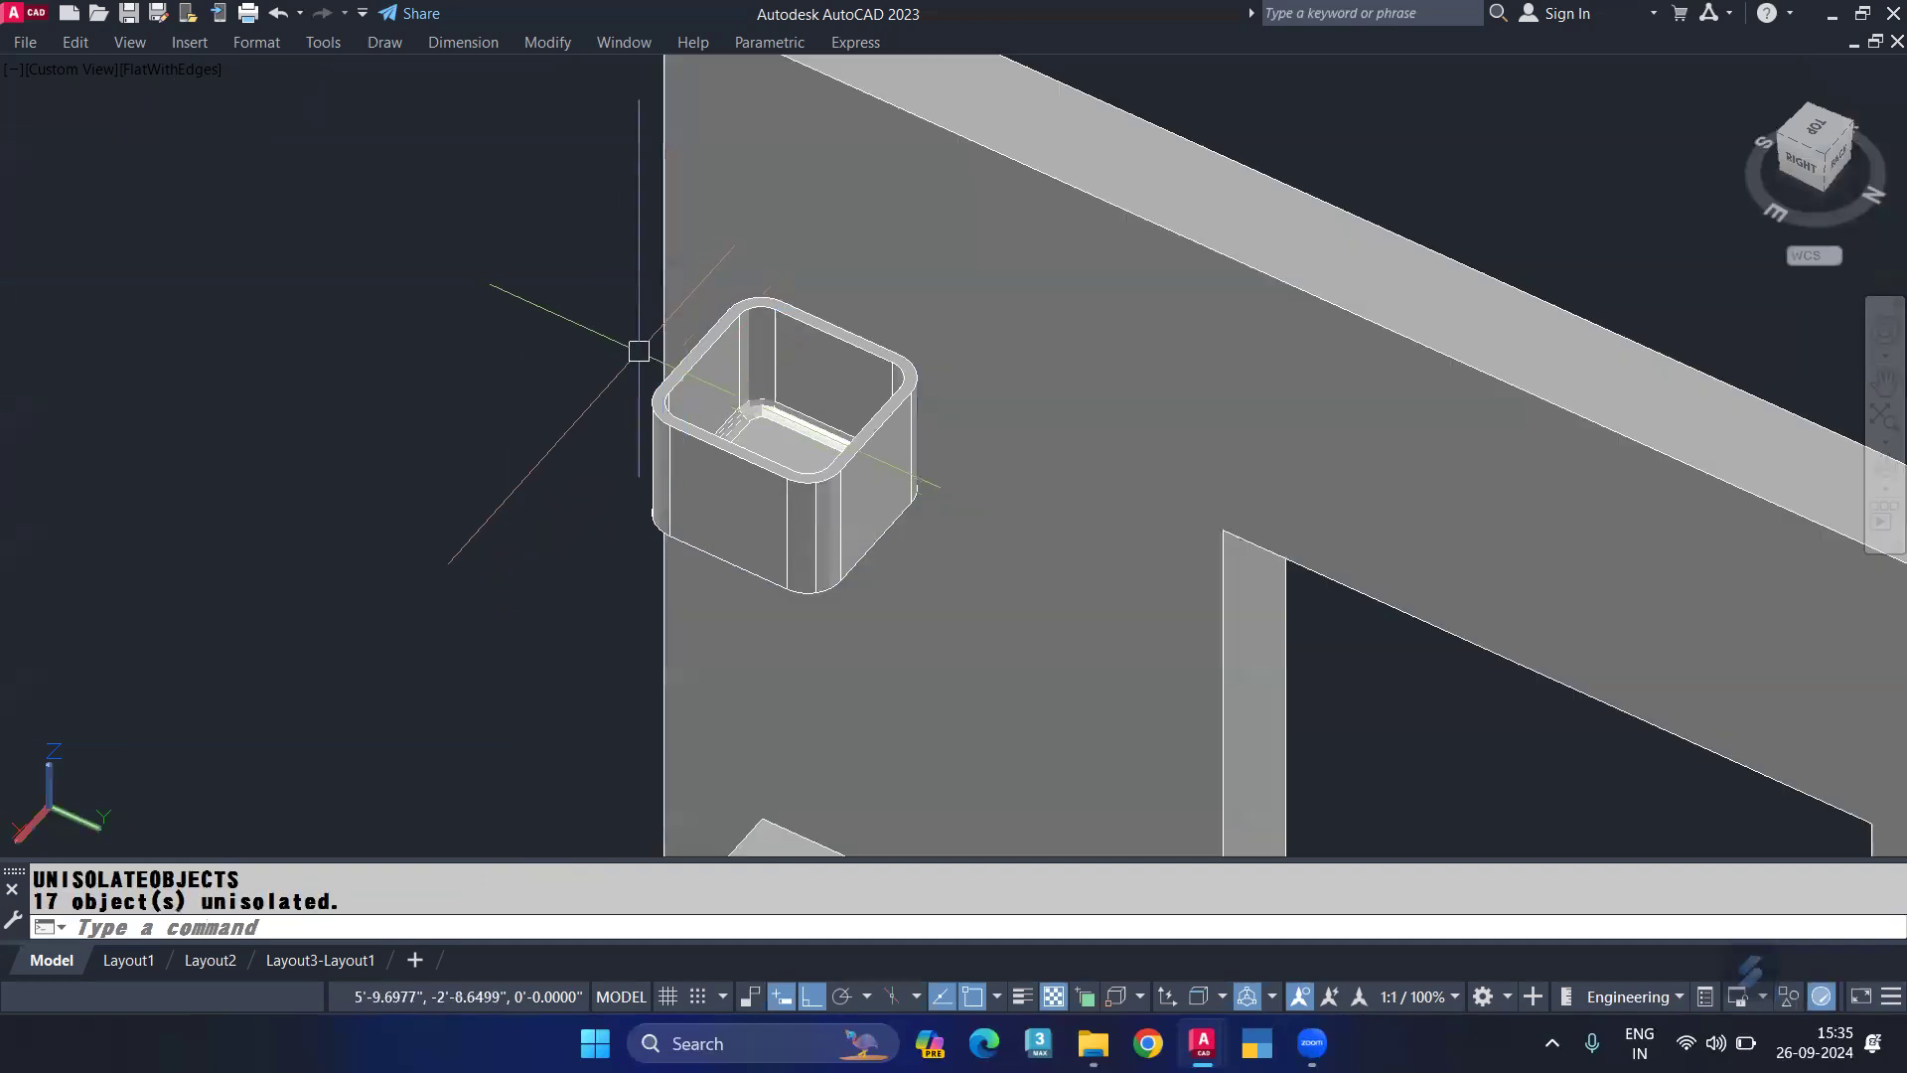
{"action": "scroll", "coordinate": [553, 481], "scroll_direction": "down", "scroll_amount": 3}
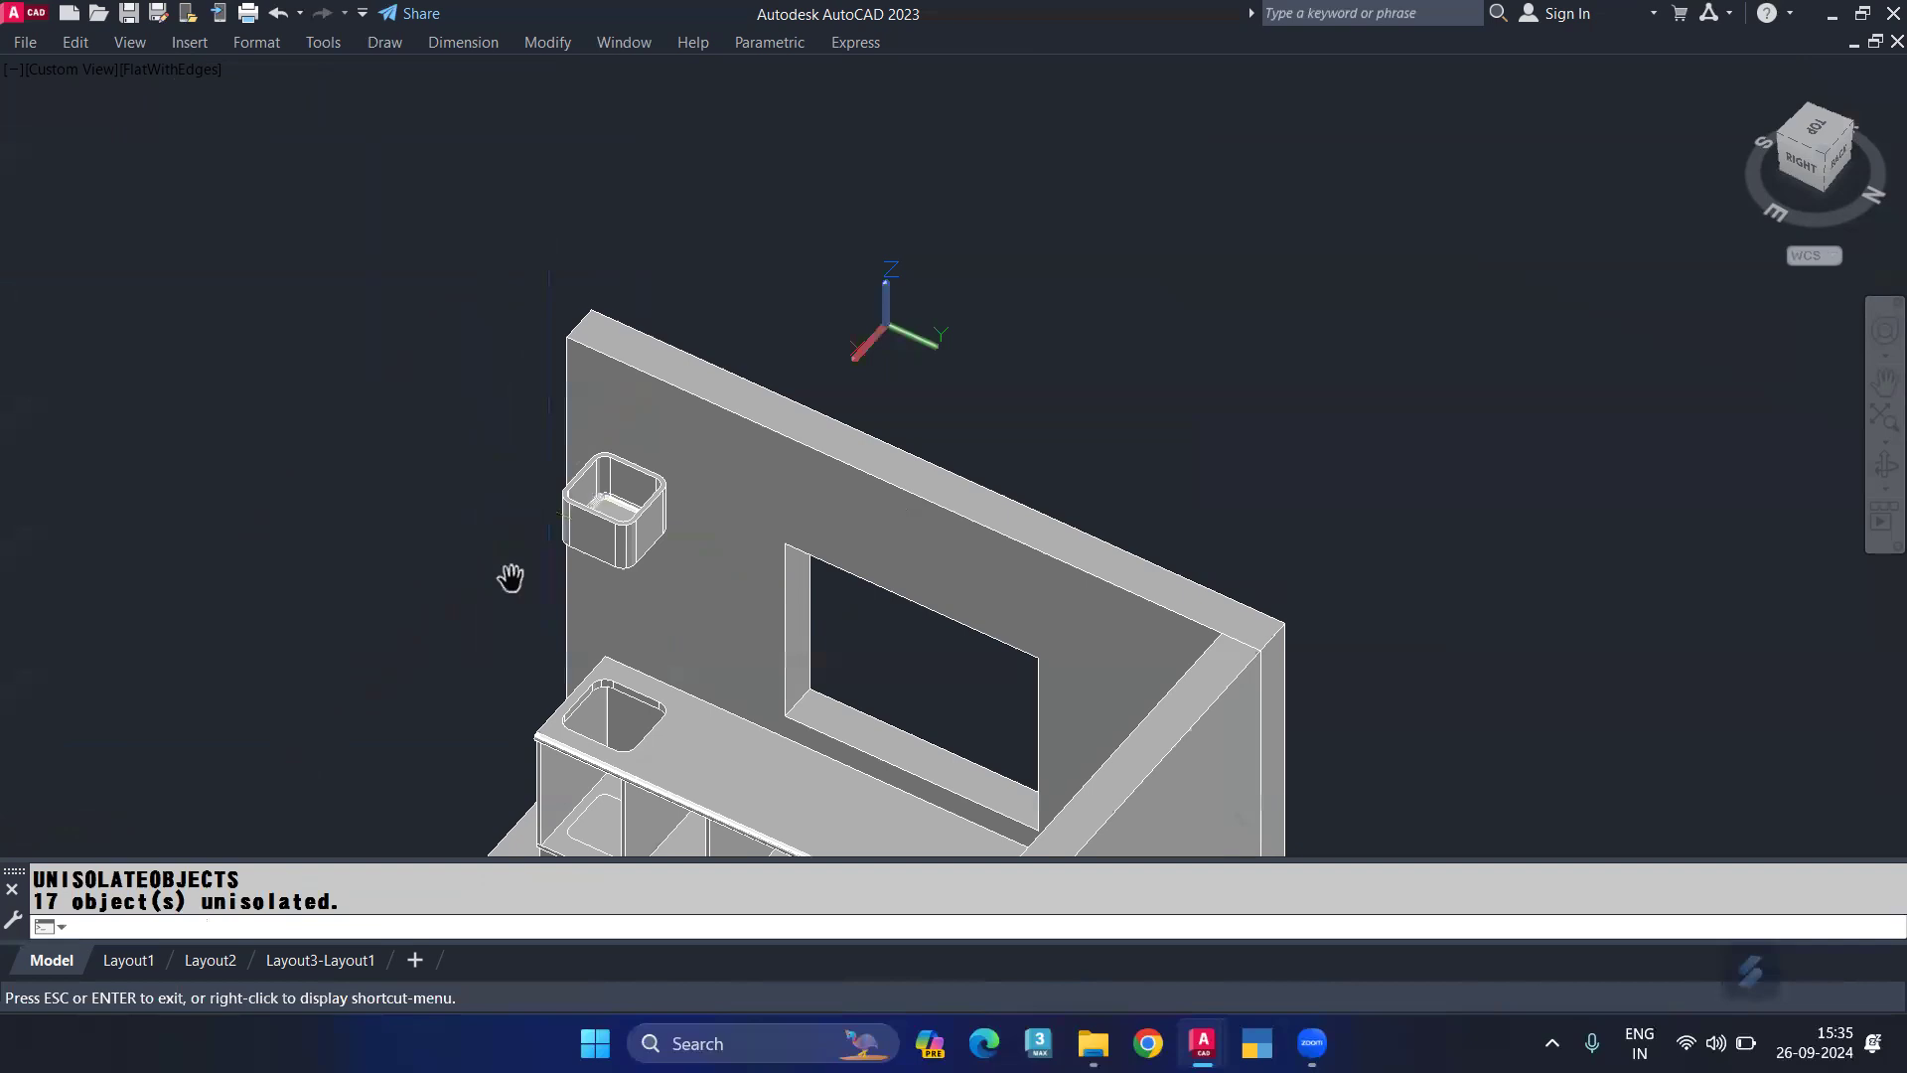
{"action": "left_click_drag", "start_coordinate": [510, 577], "coordinate": [511, 506]}
{"action": "key", "text": "Escape"}
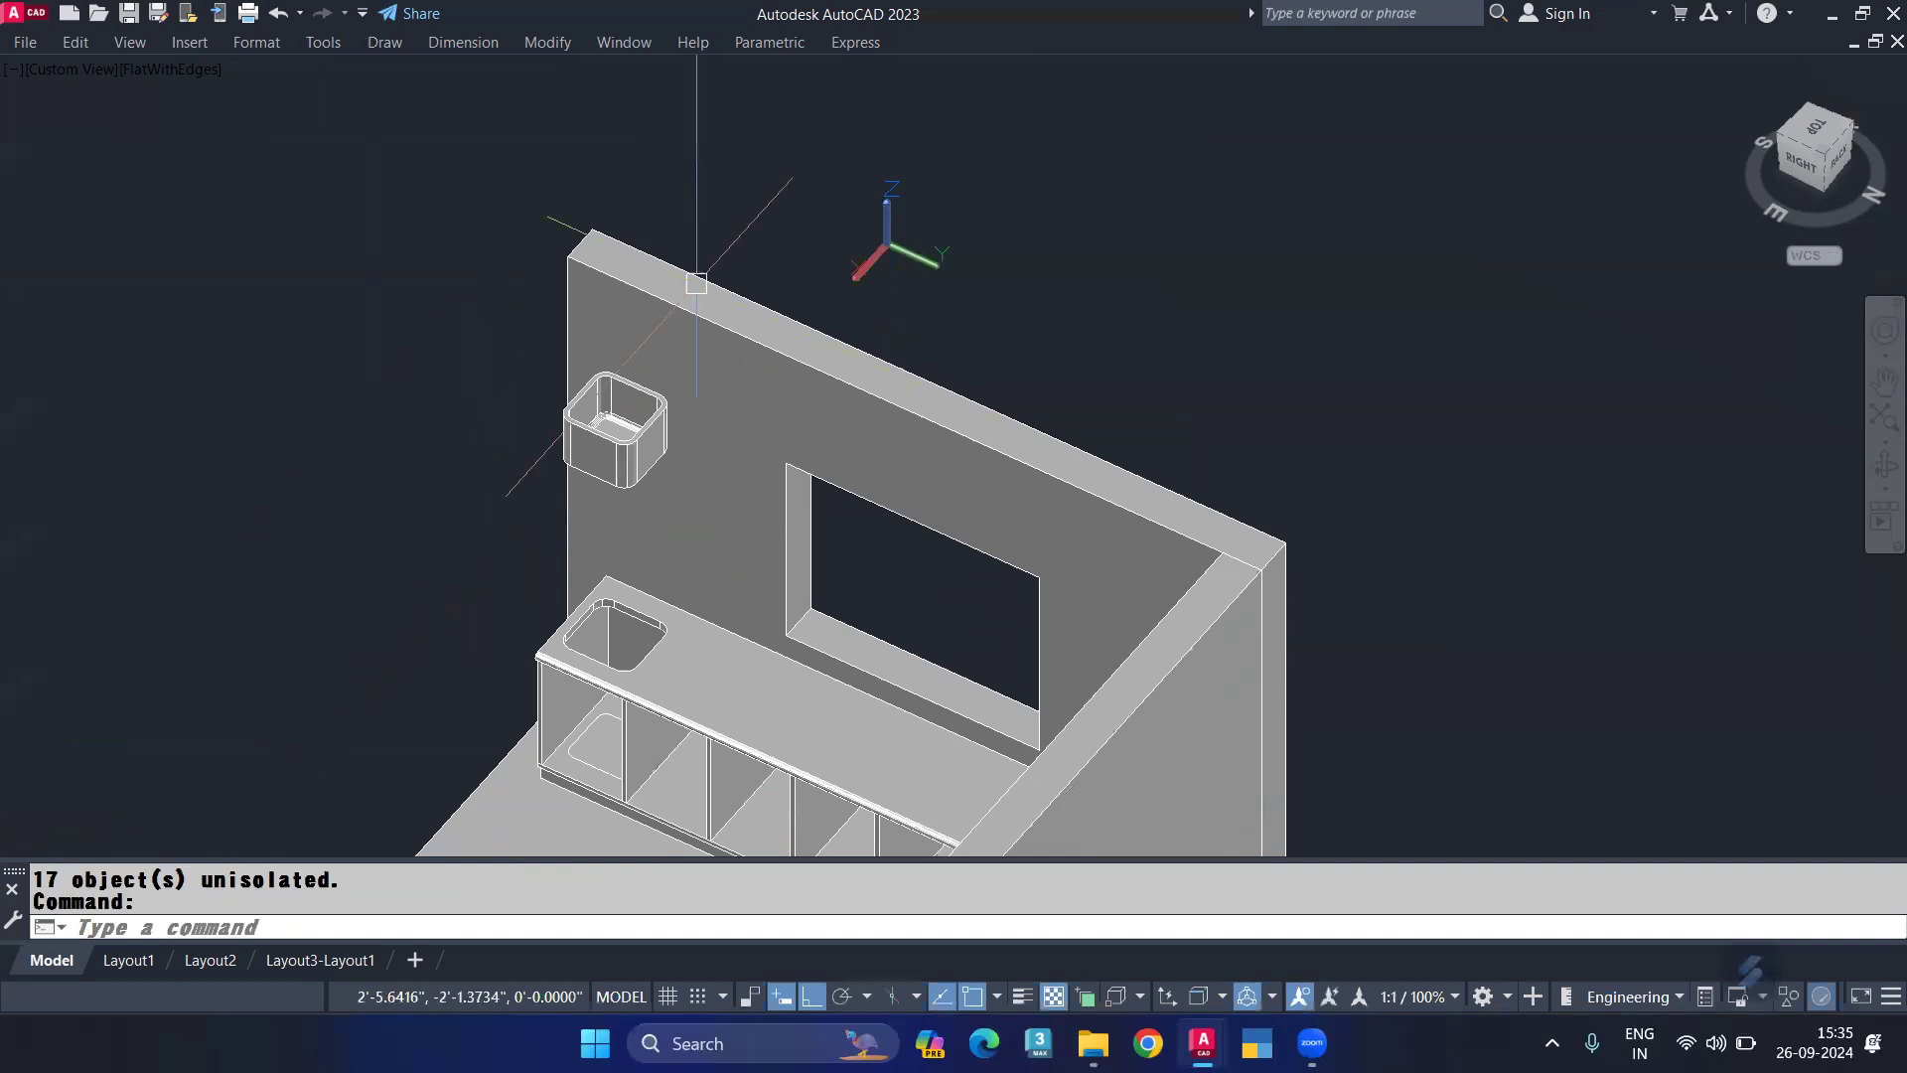
{"action": "key", "text": "Escape"}
{"action": "key", "text": "Escape"}
Step: Isolate just the countertop slab and the sink basin
{"action": "left_click", "coordinate": [723, 723]}
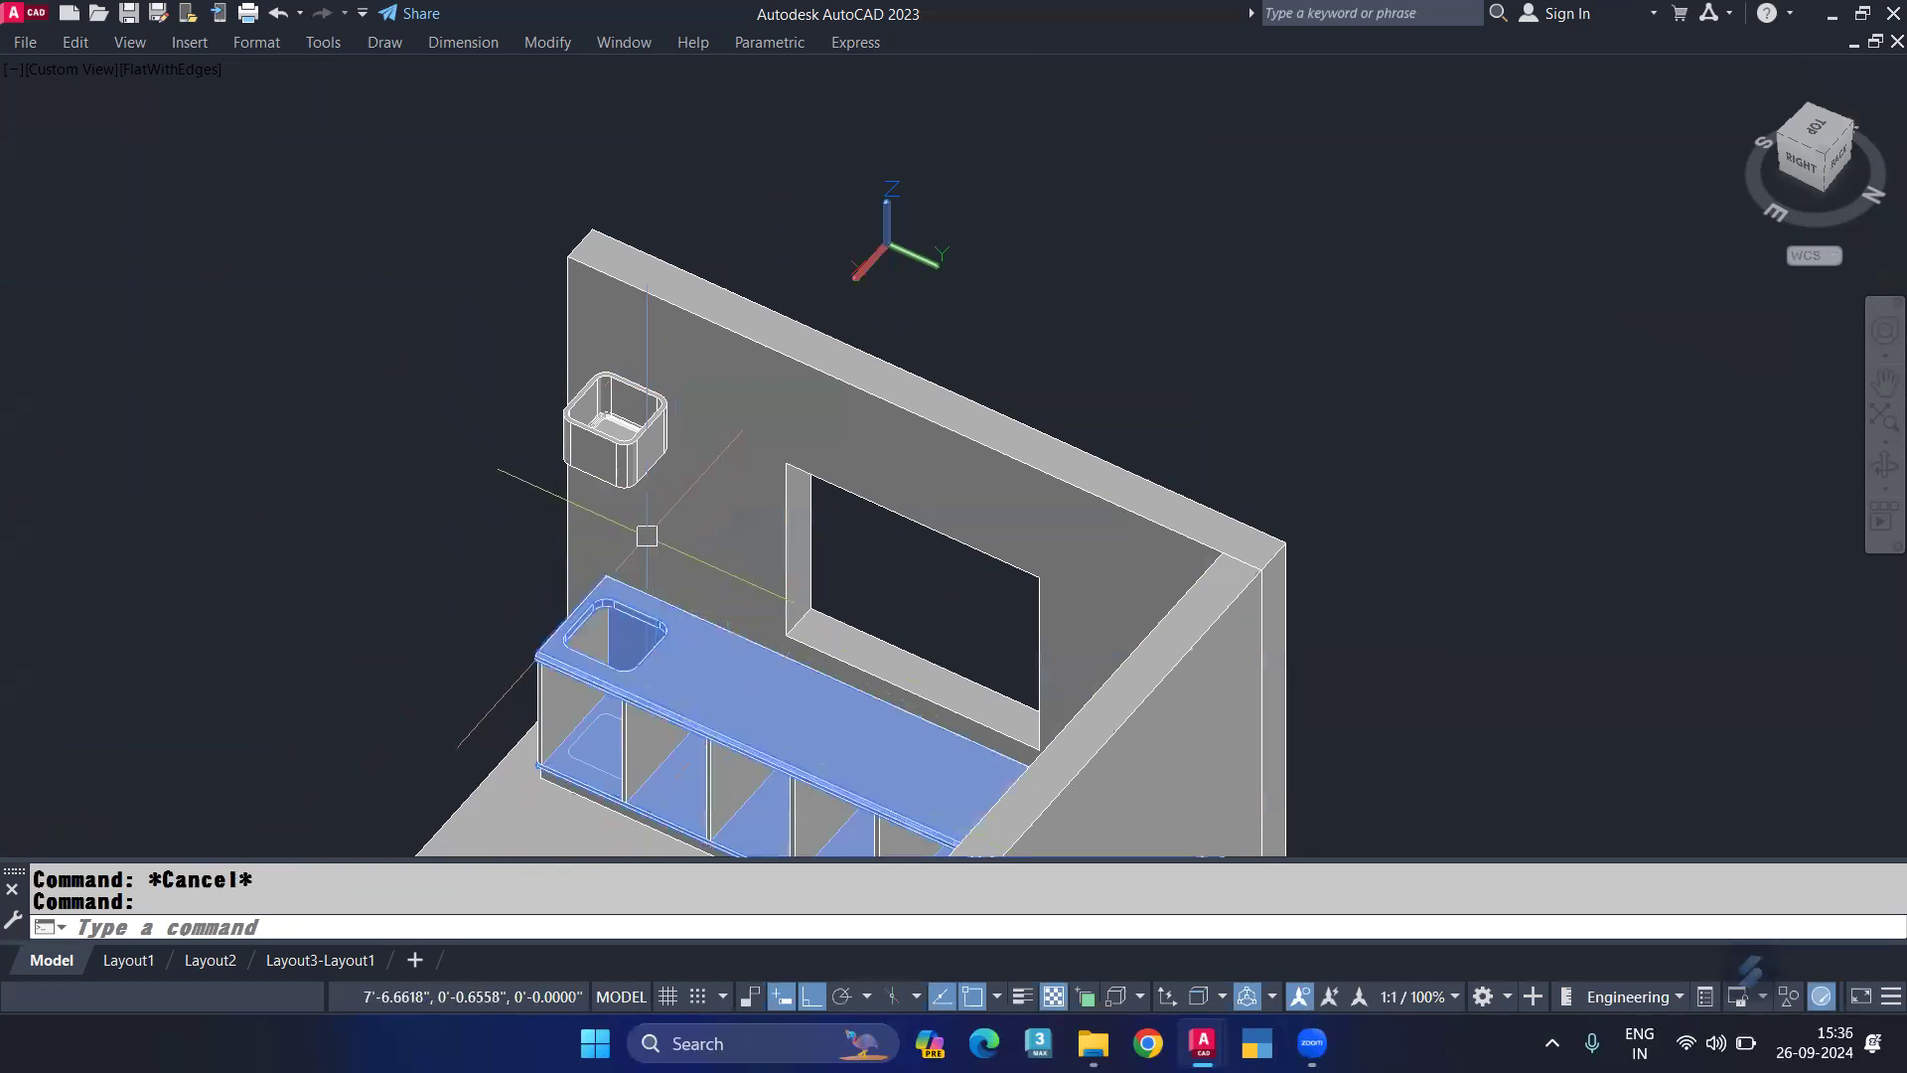
{"action": "left_click", "coordinate": [625, 477]}
{"action": "type", "text": "isolat"}
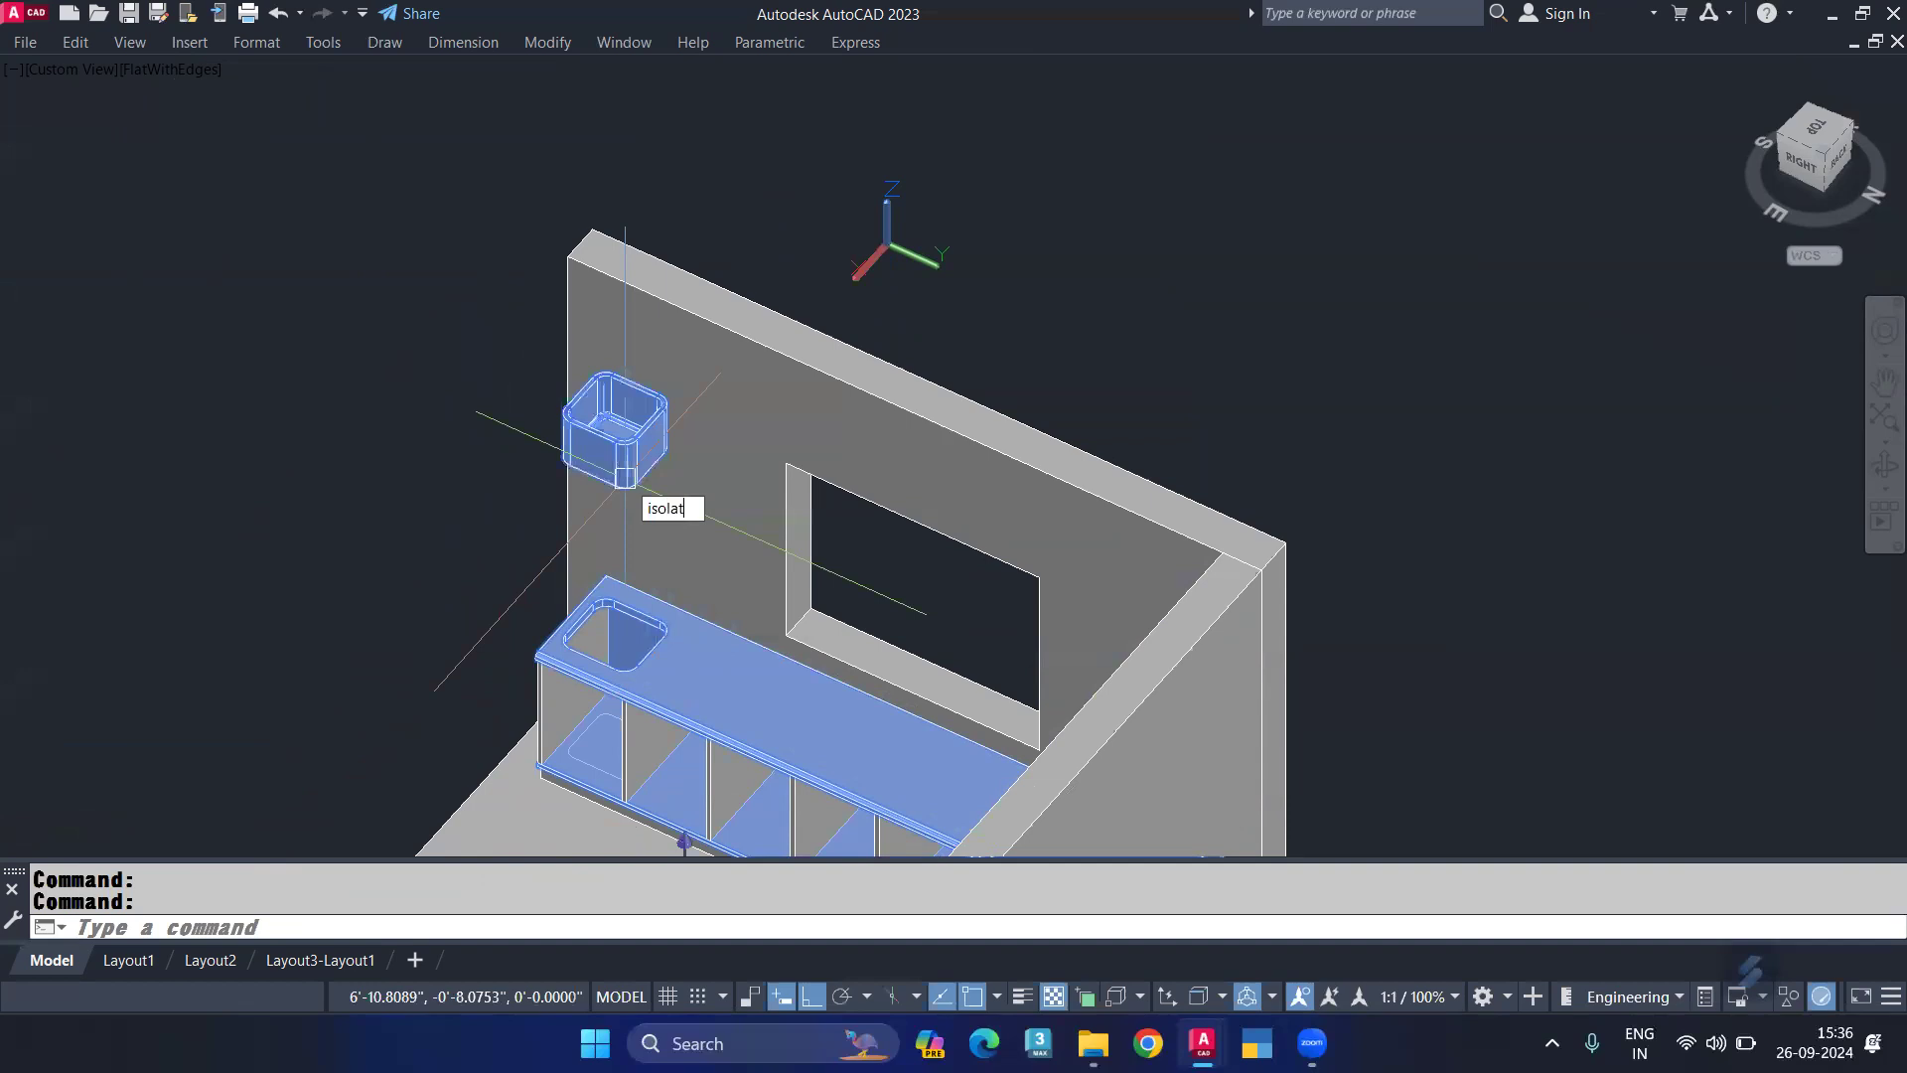
{"action": "type", "text": "e"}
{"action": "key", "text": "Return"}
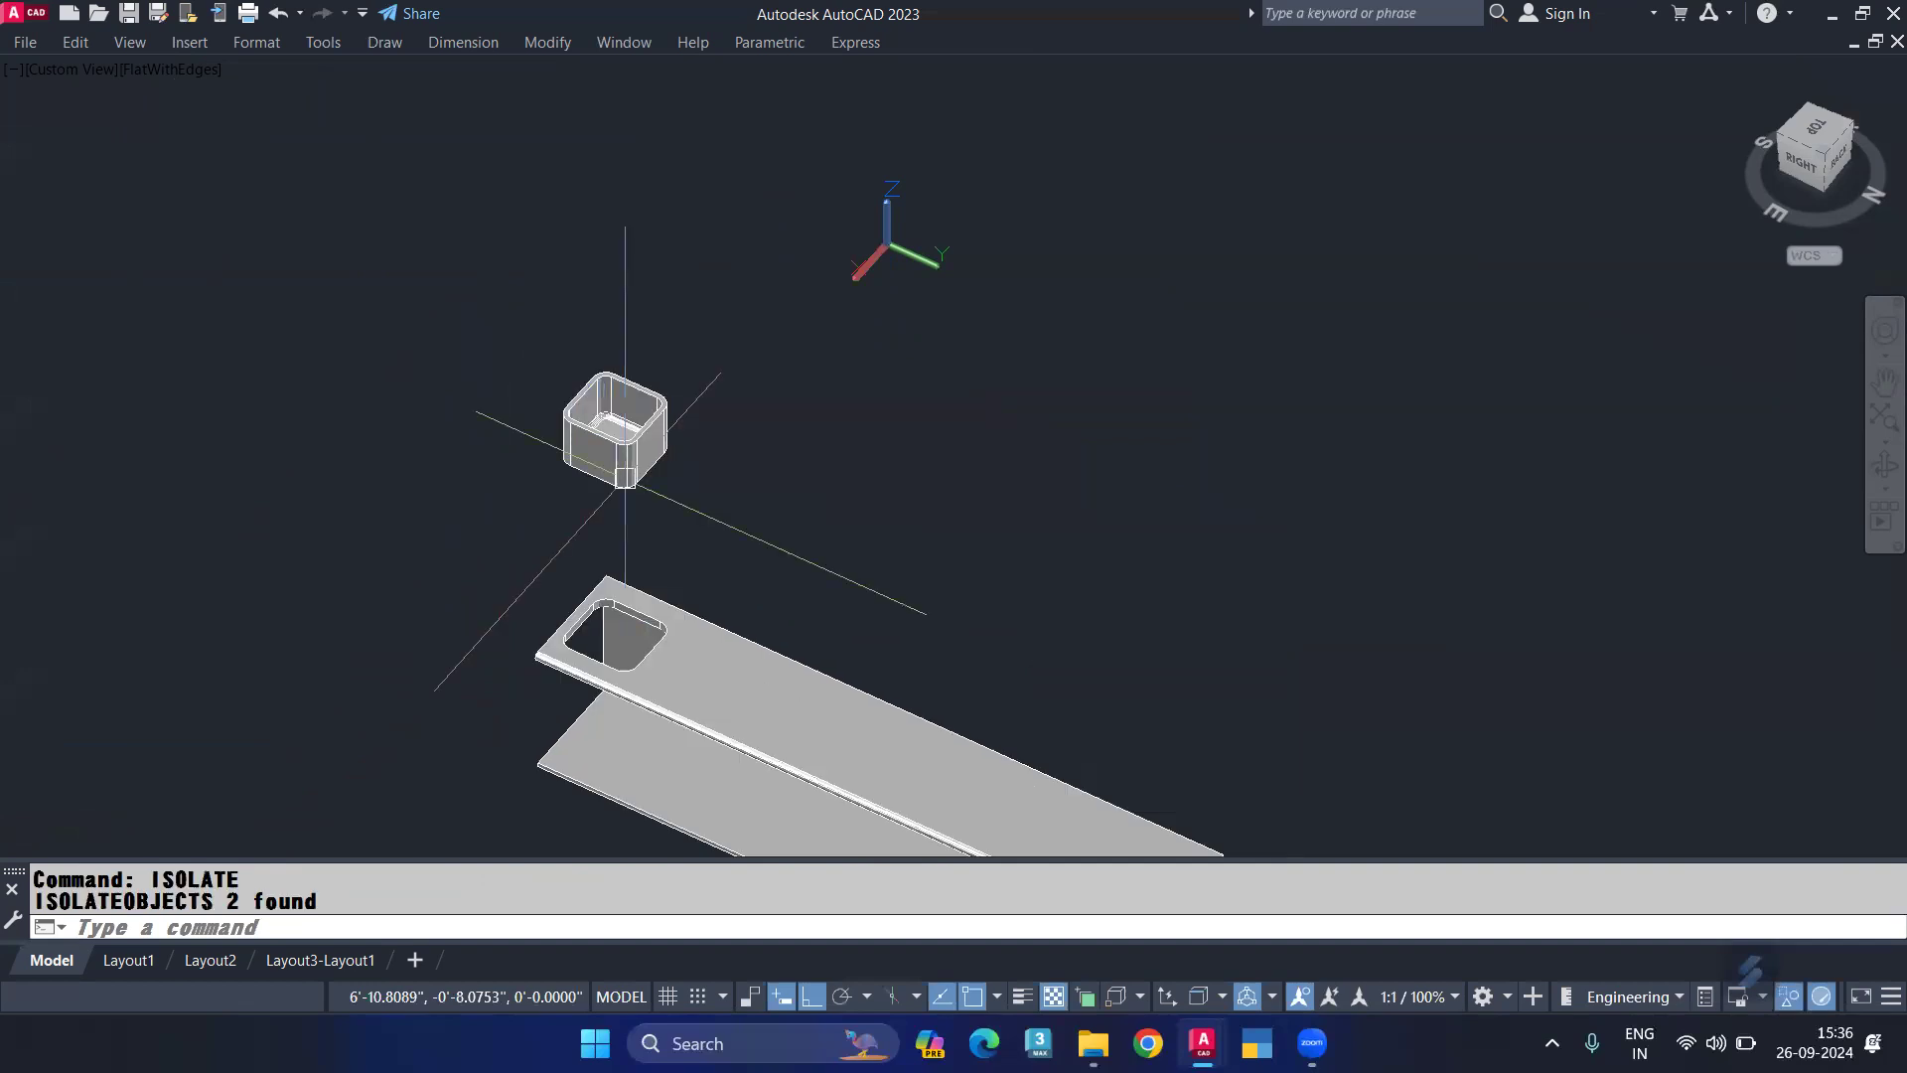
Step: Move the basin from a rim corner down to the counter opening
{"action": "scroll", "coordinate": [615, 427], "scroll_direction": "up", "scroll_amount": 5}
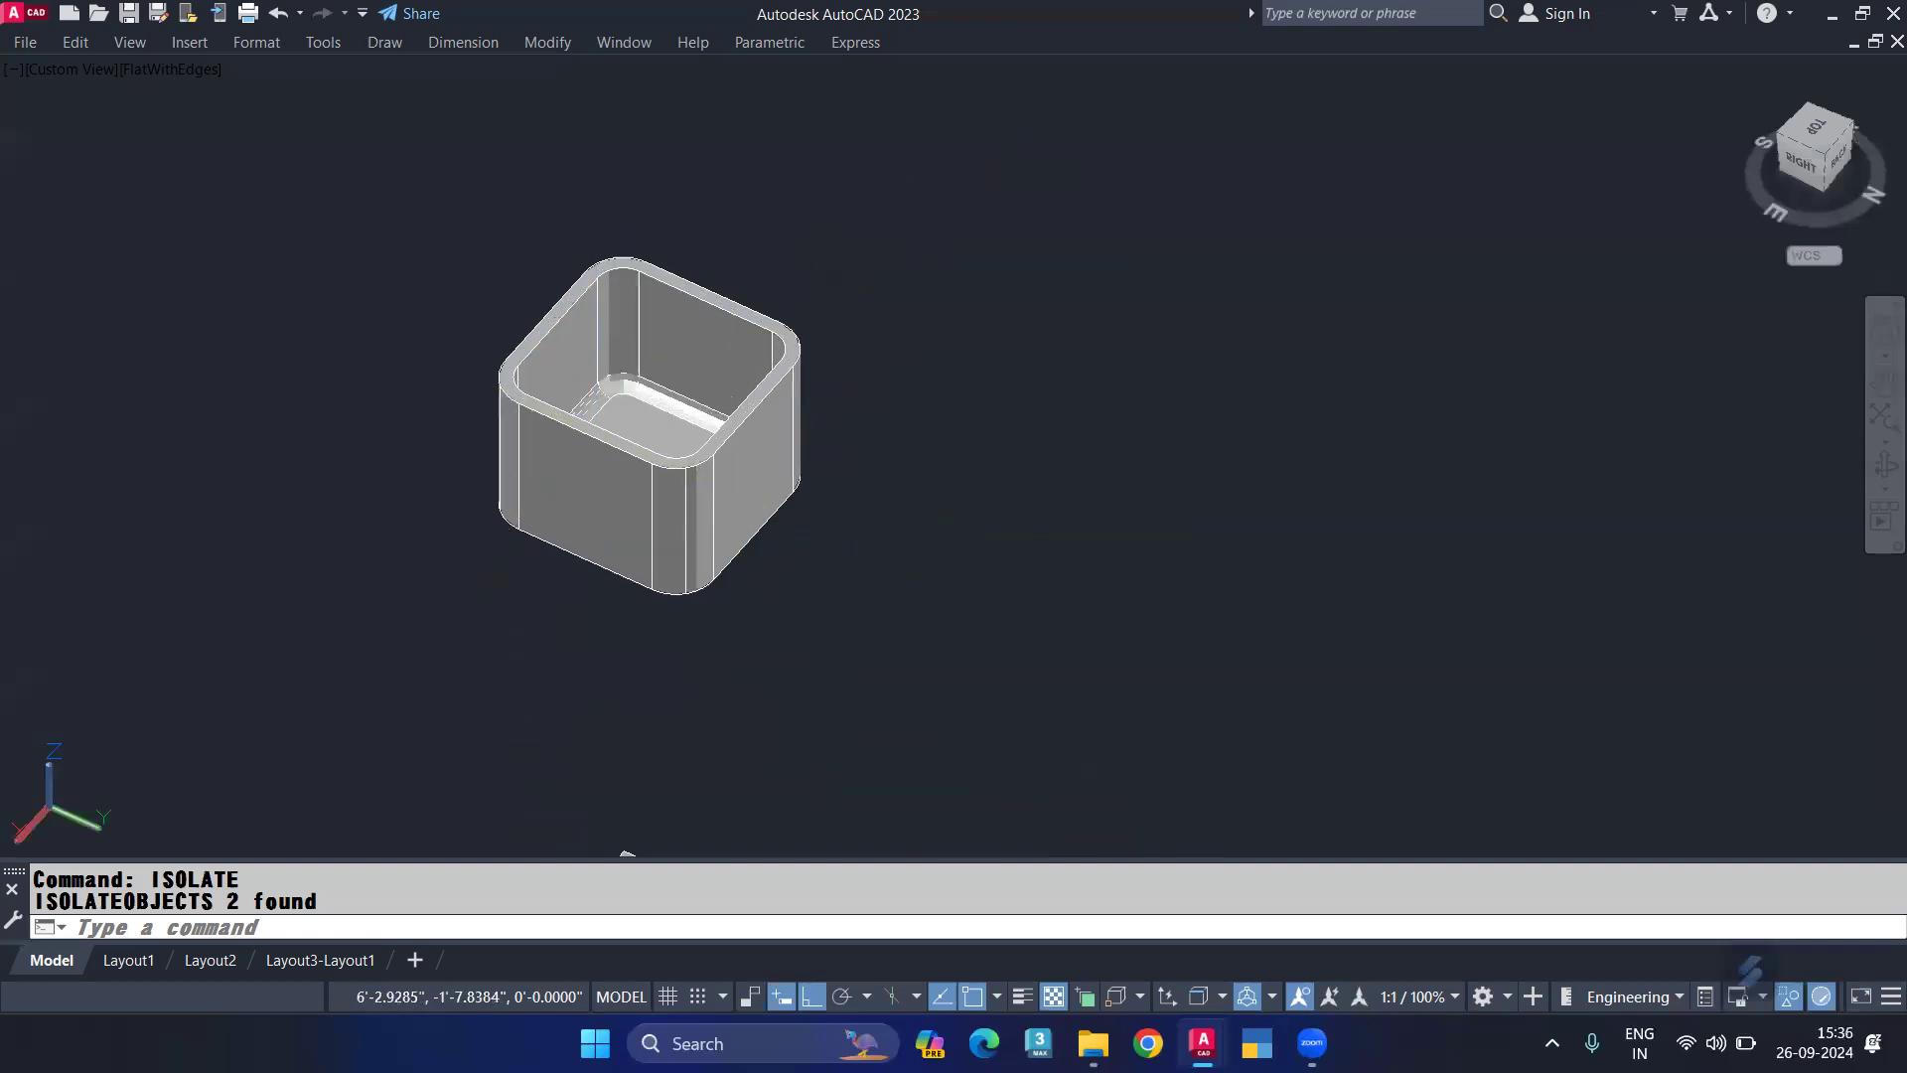
{"action": "left_click", "coordinate": [596, 442]}
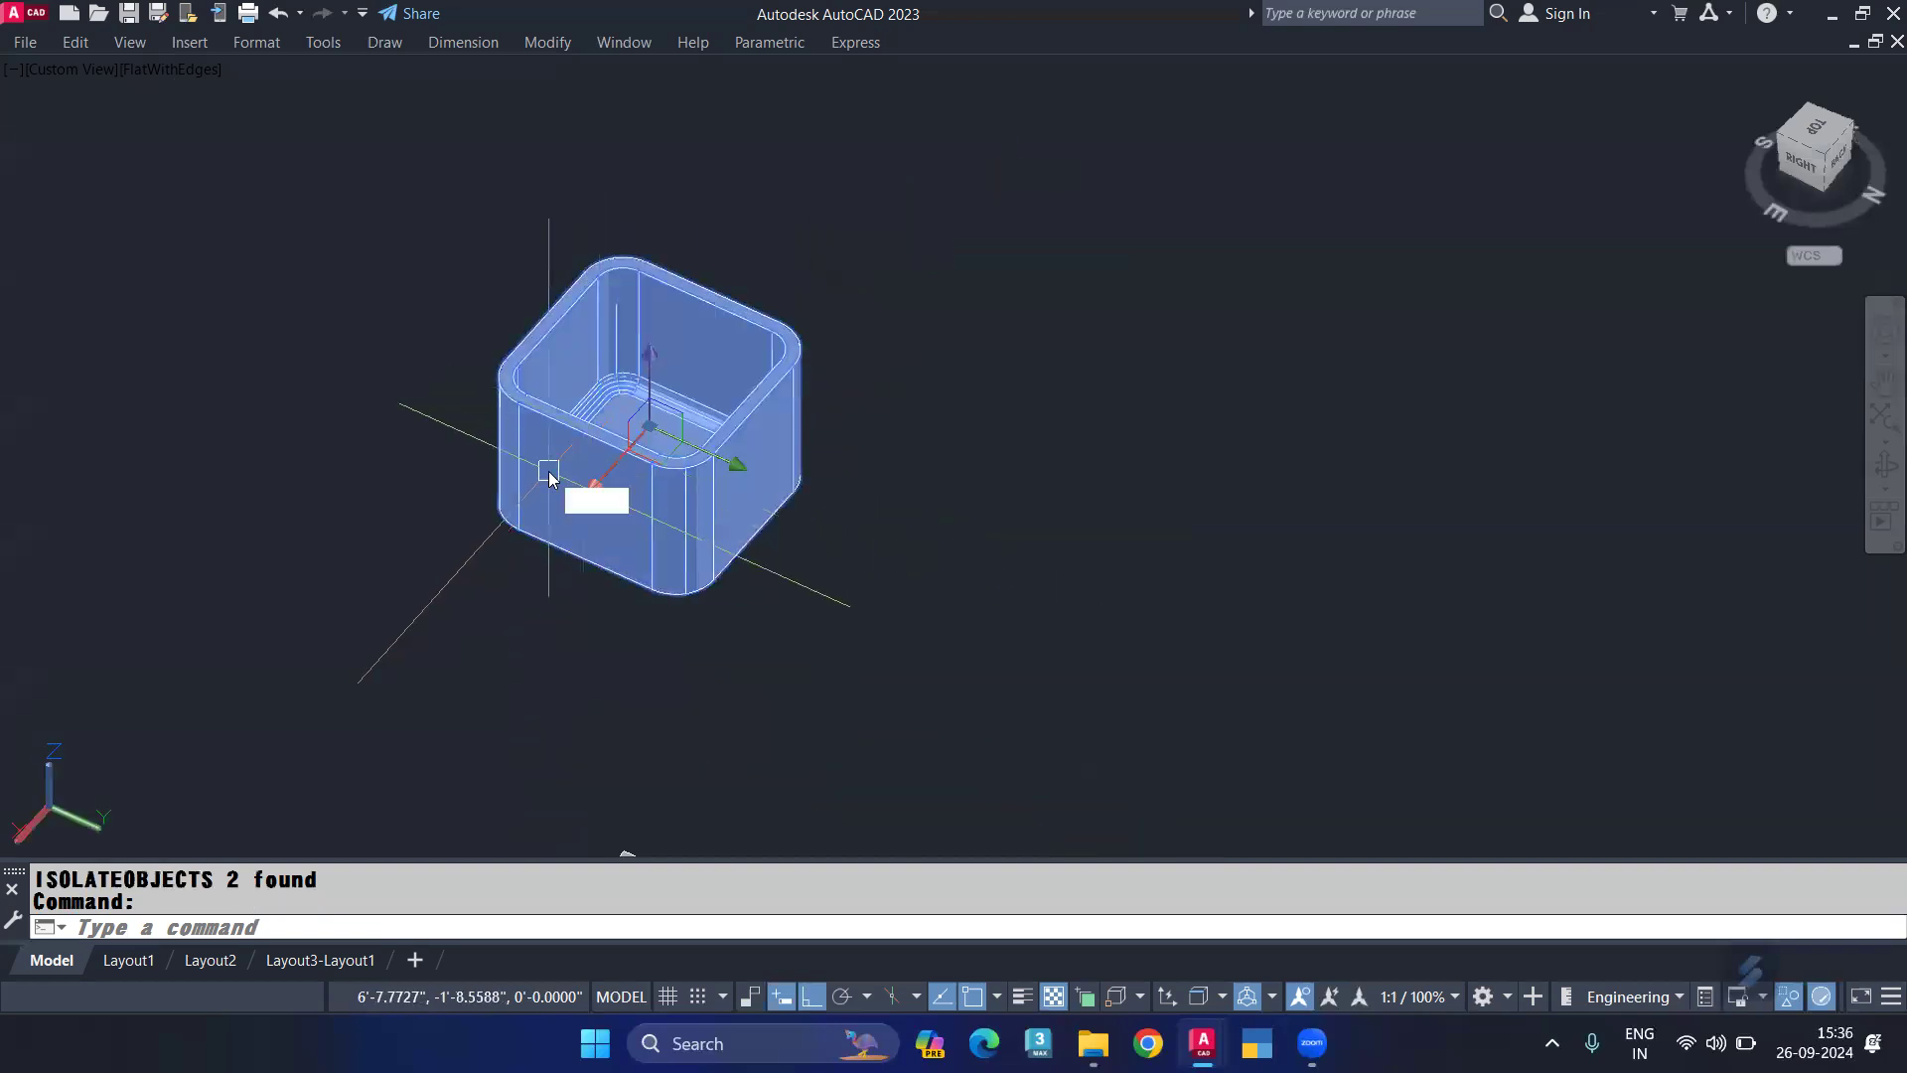
{"action": "type", "text": "m"}
{"action": "key", "text": "BackSpace"}
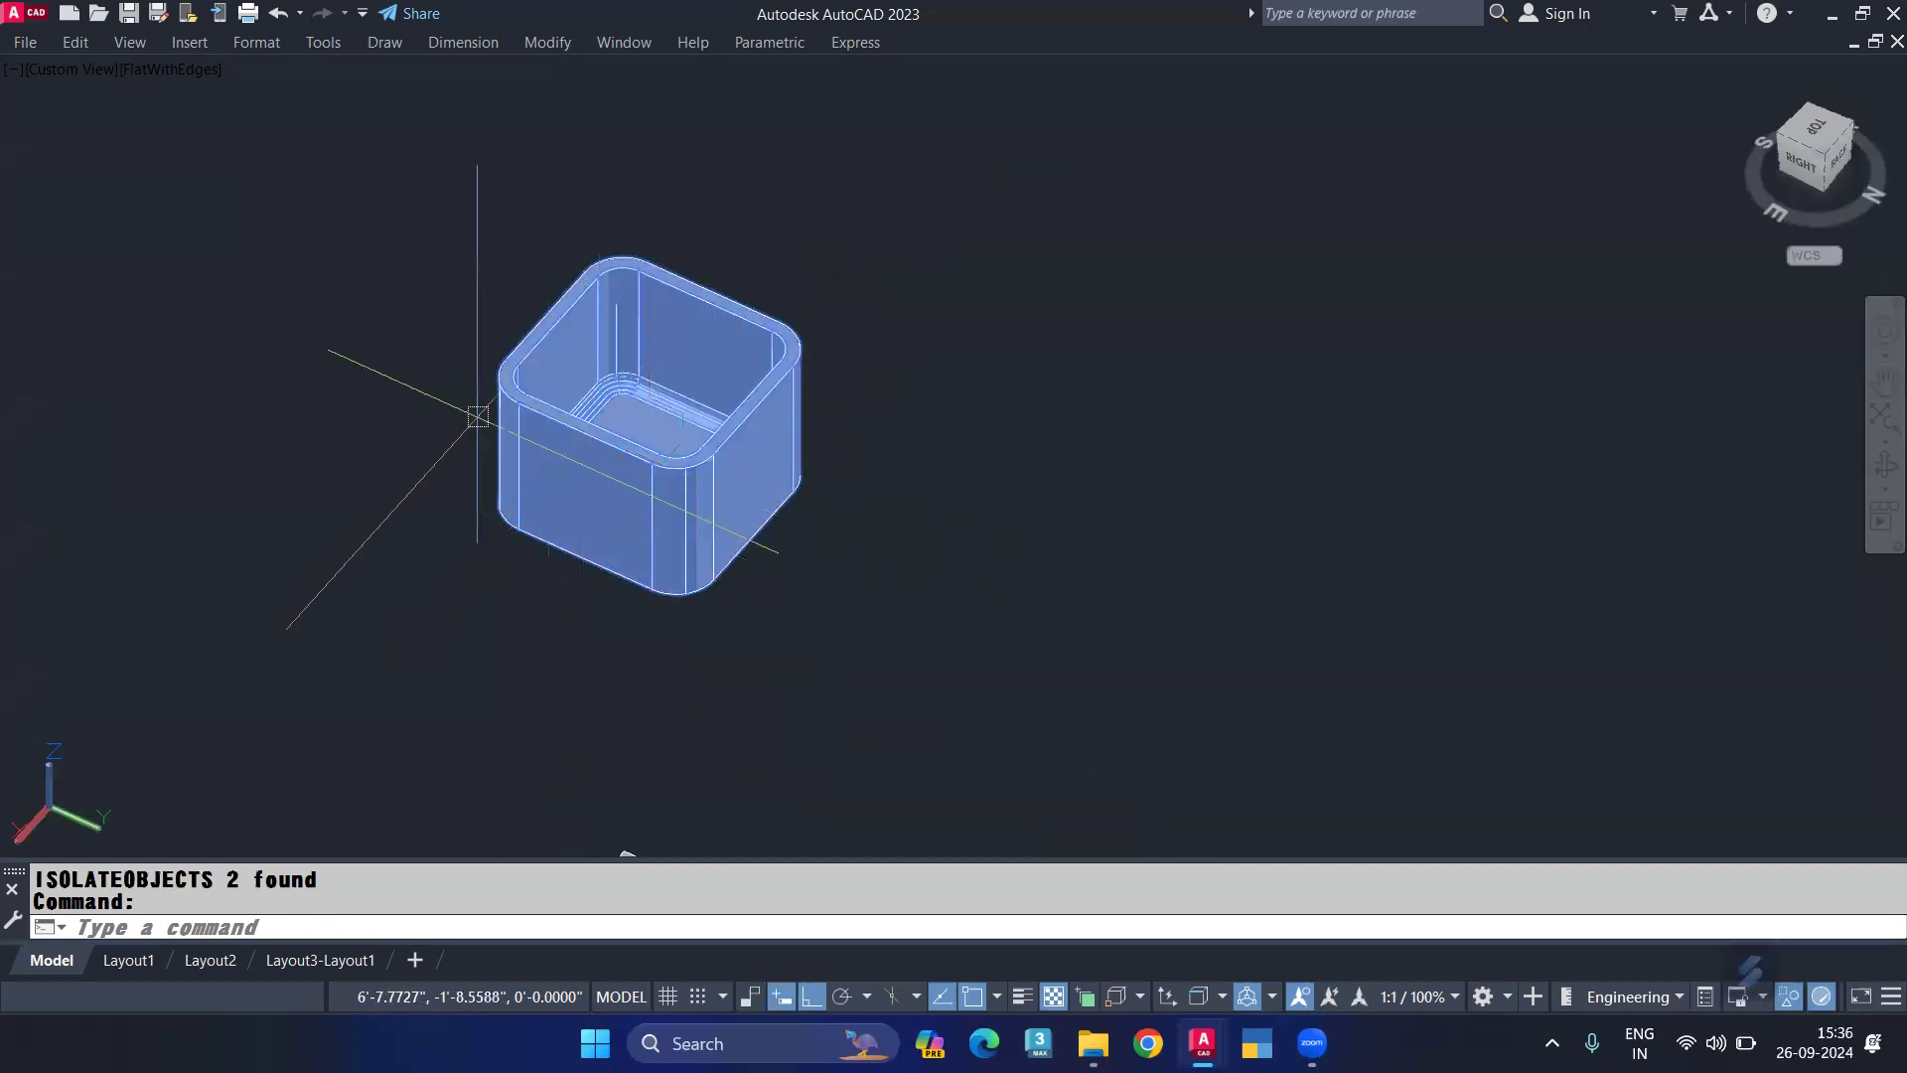
{"action": "type", "text": "m"}
{"action": "key", "text": "Return"}
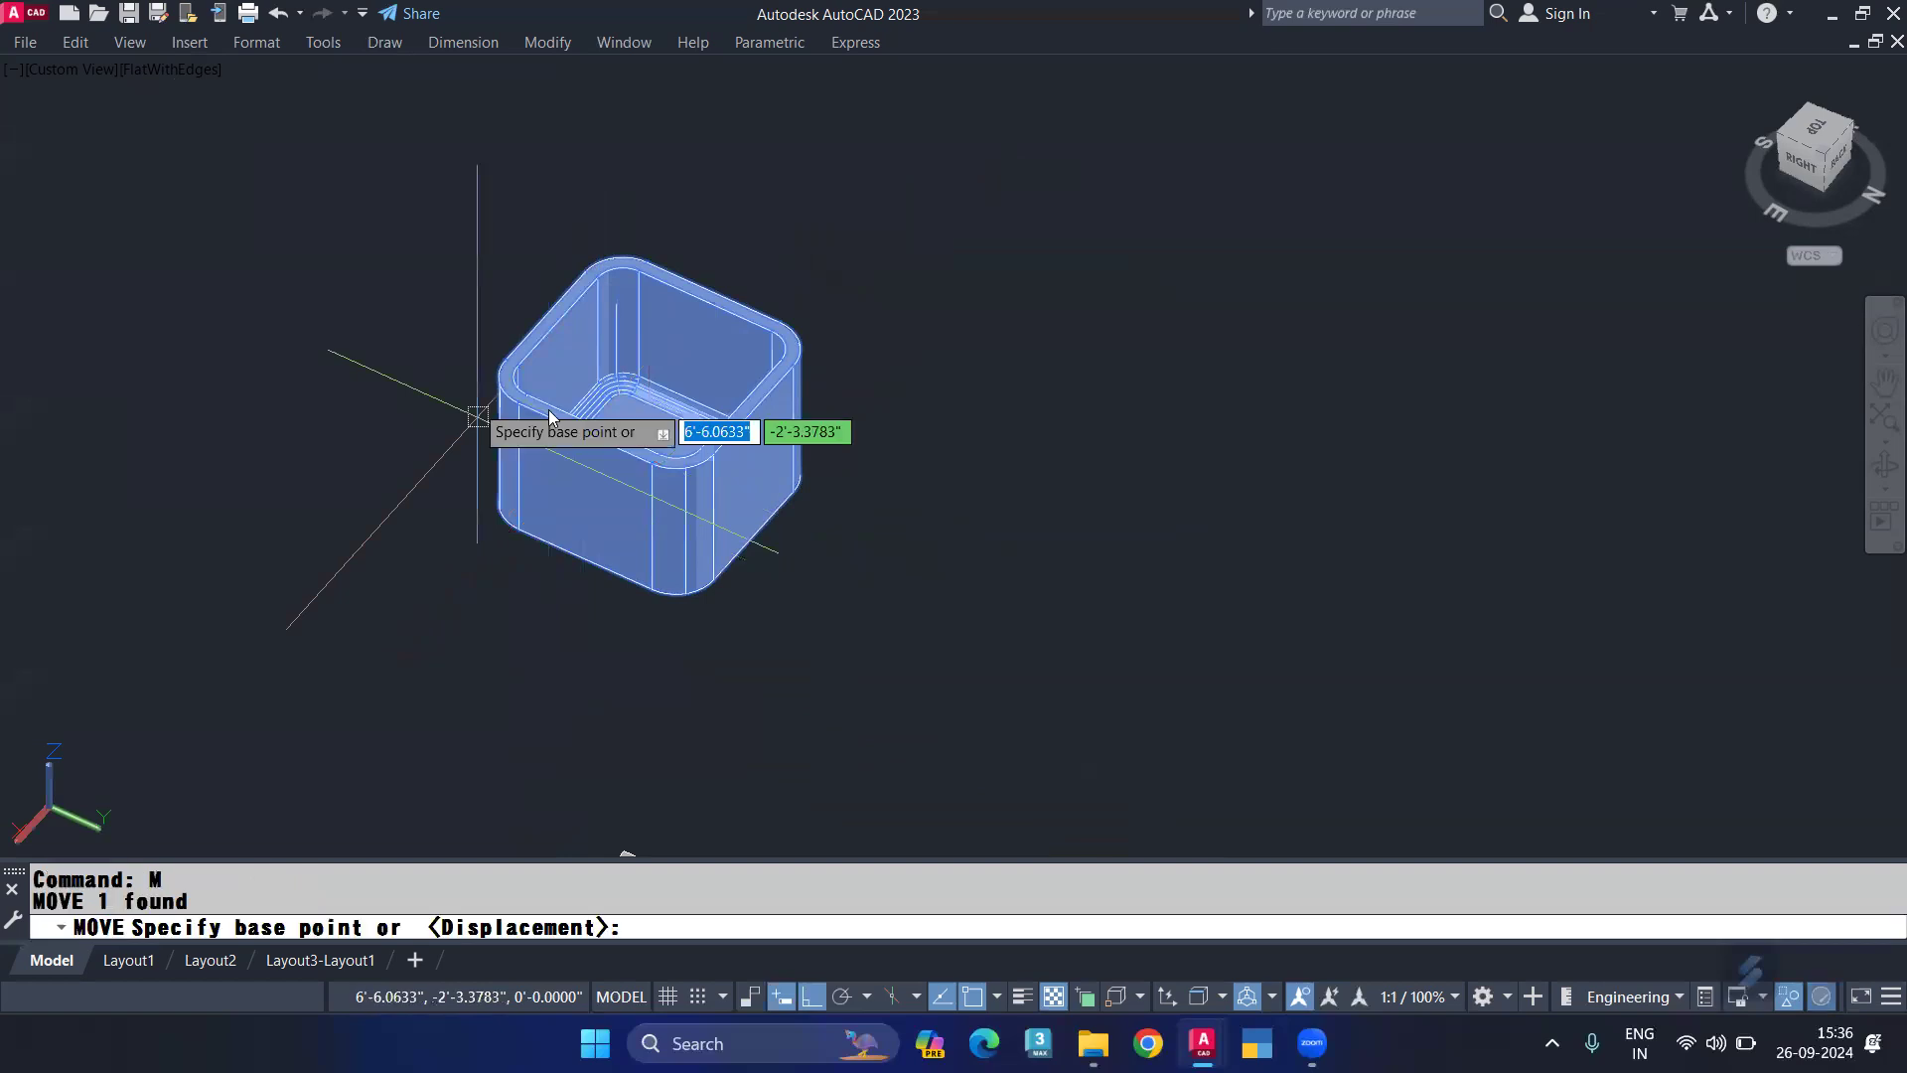
{"action": "scroll", "coordinate": [478, 416], "scroll_direction": "up", "scroll_amount": 2}
{"action": "scroll", "coordinate": [490, 301], "scroll_direction": "up", "scroll_amount": 3}
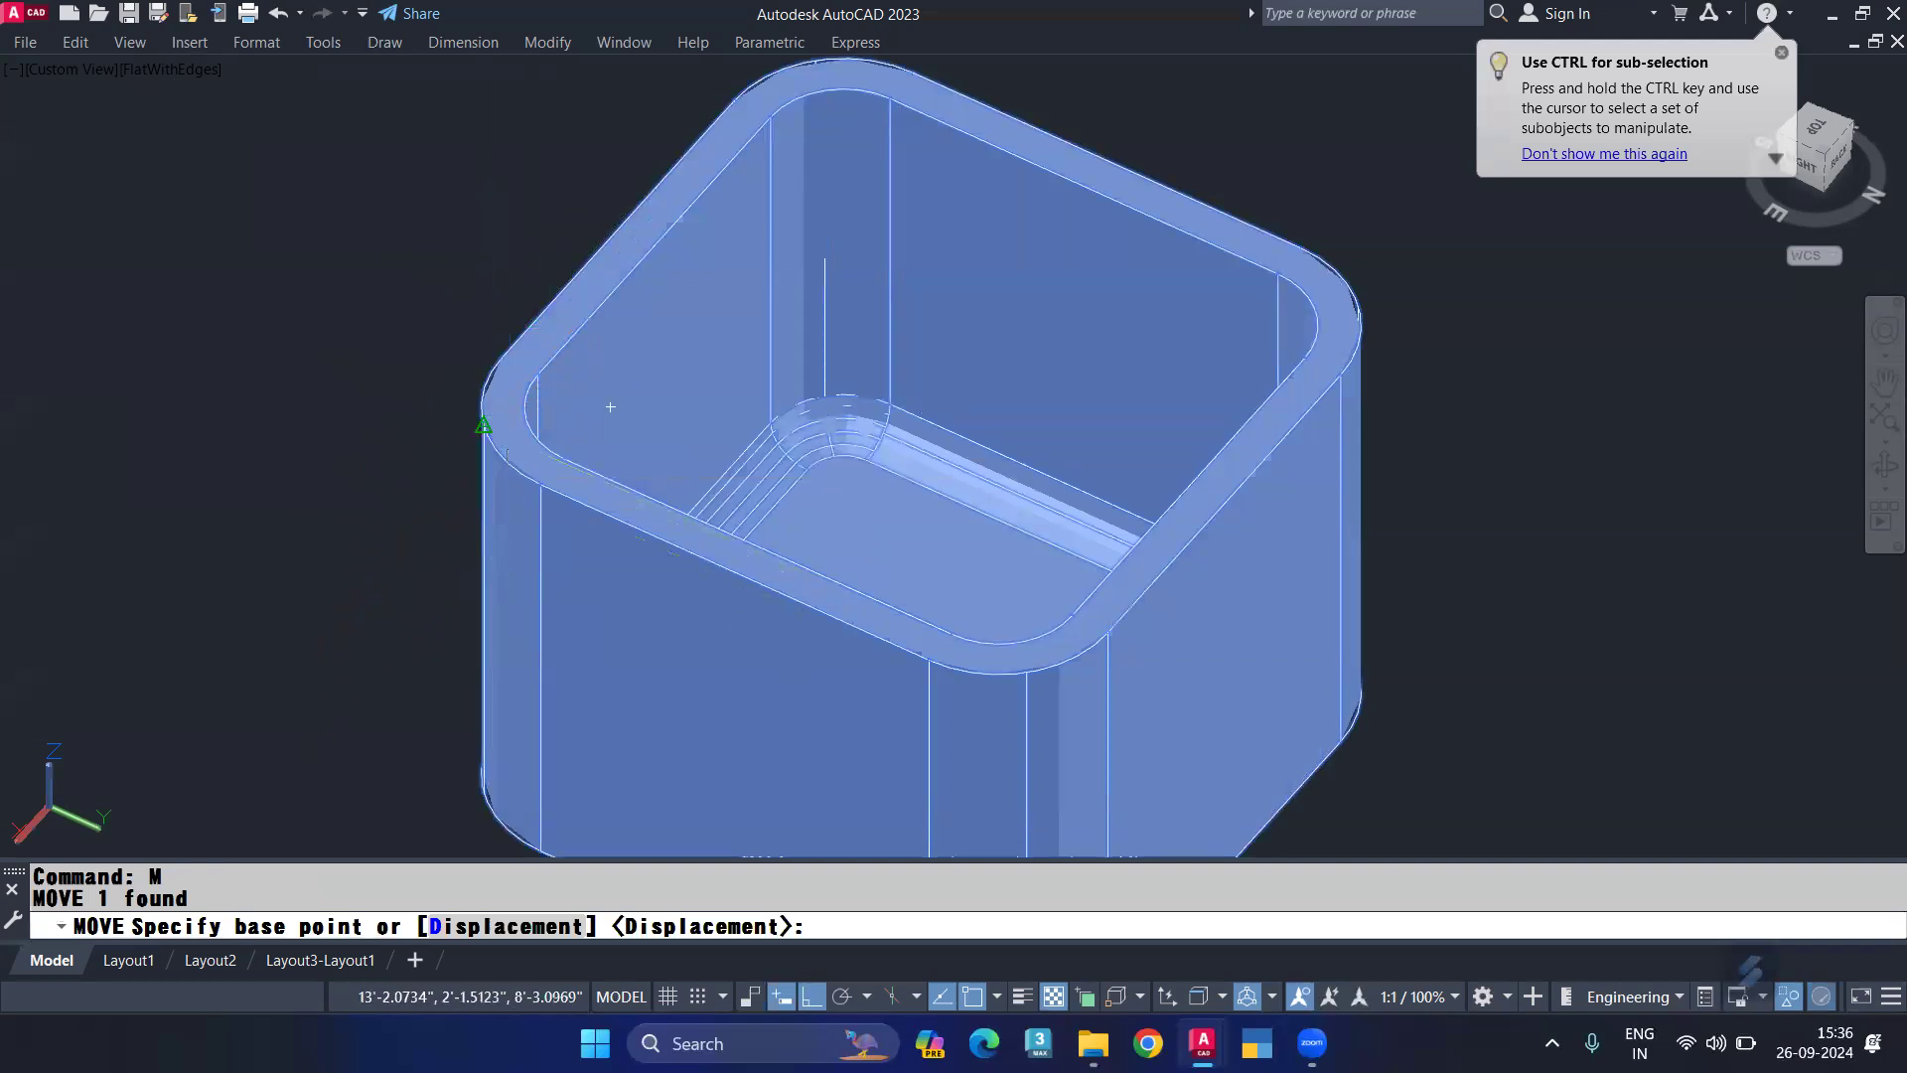
{"action": "left_click", "coordinate": [610, 407]}
{"action": "scroll", "coordinate": [610, 406], "scroll_direction": "down", "scroll_amount": 5}
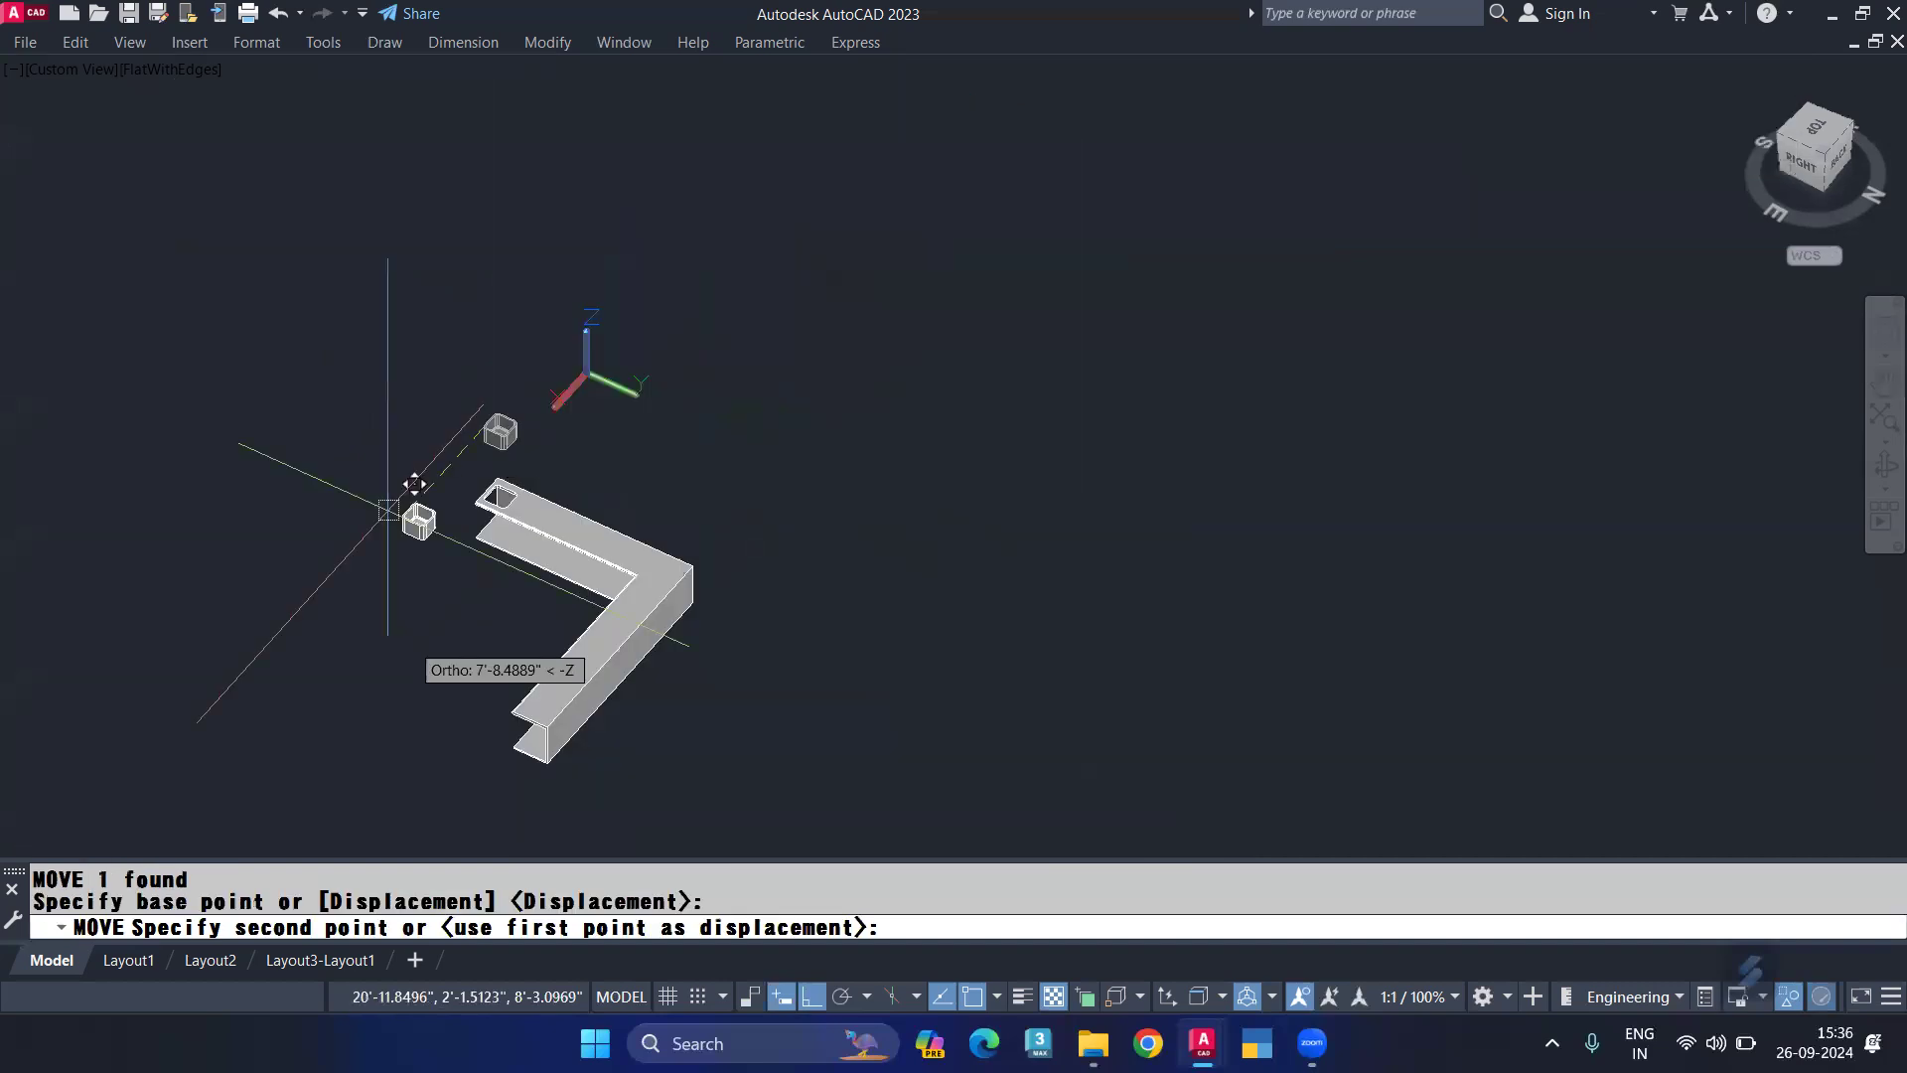
{"action": "scroll", "coordinate": [455, 425], "scroll_direction": "up", "scroll_amount": 2}
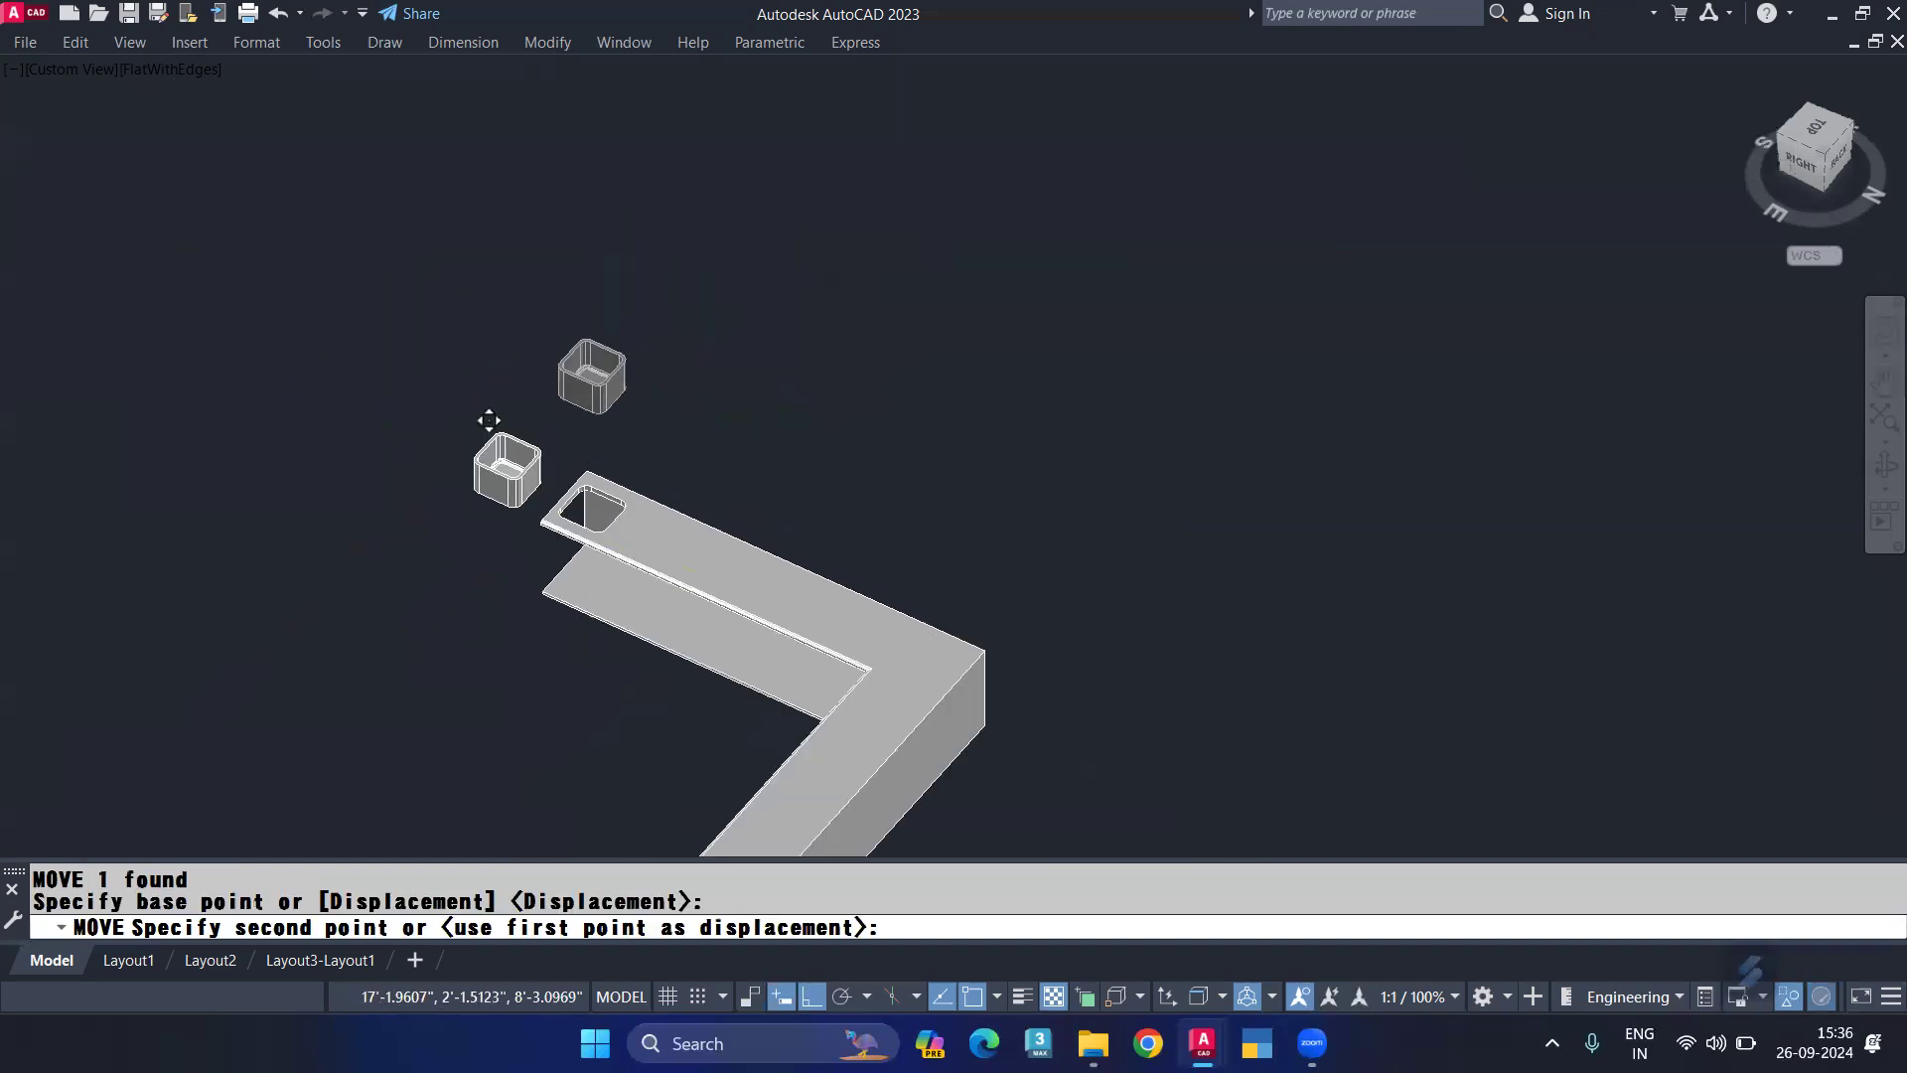
{"action": "scroll", "coordinate": [536, 457], "scroll_direction": "up", "scroll_amount": 2}
{"action": "scroll", "coordinate": [626, 596], "scroll_direction": "up", "scroll_amount": 2}
{"action": "scroll", "coordinate": [613, 545], "scroll_direction": "up", "scroll_amount": 1}
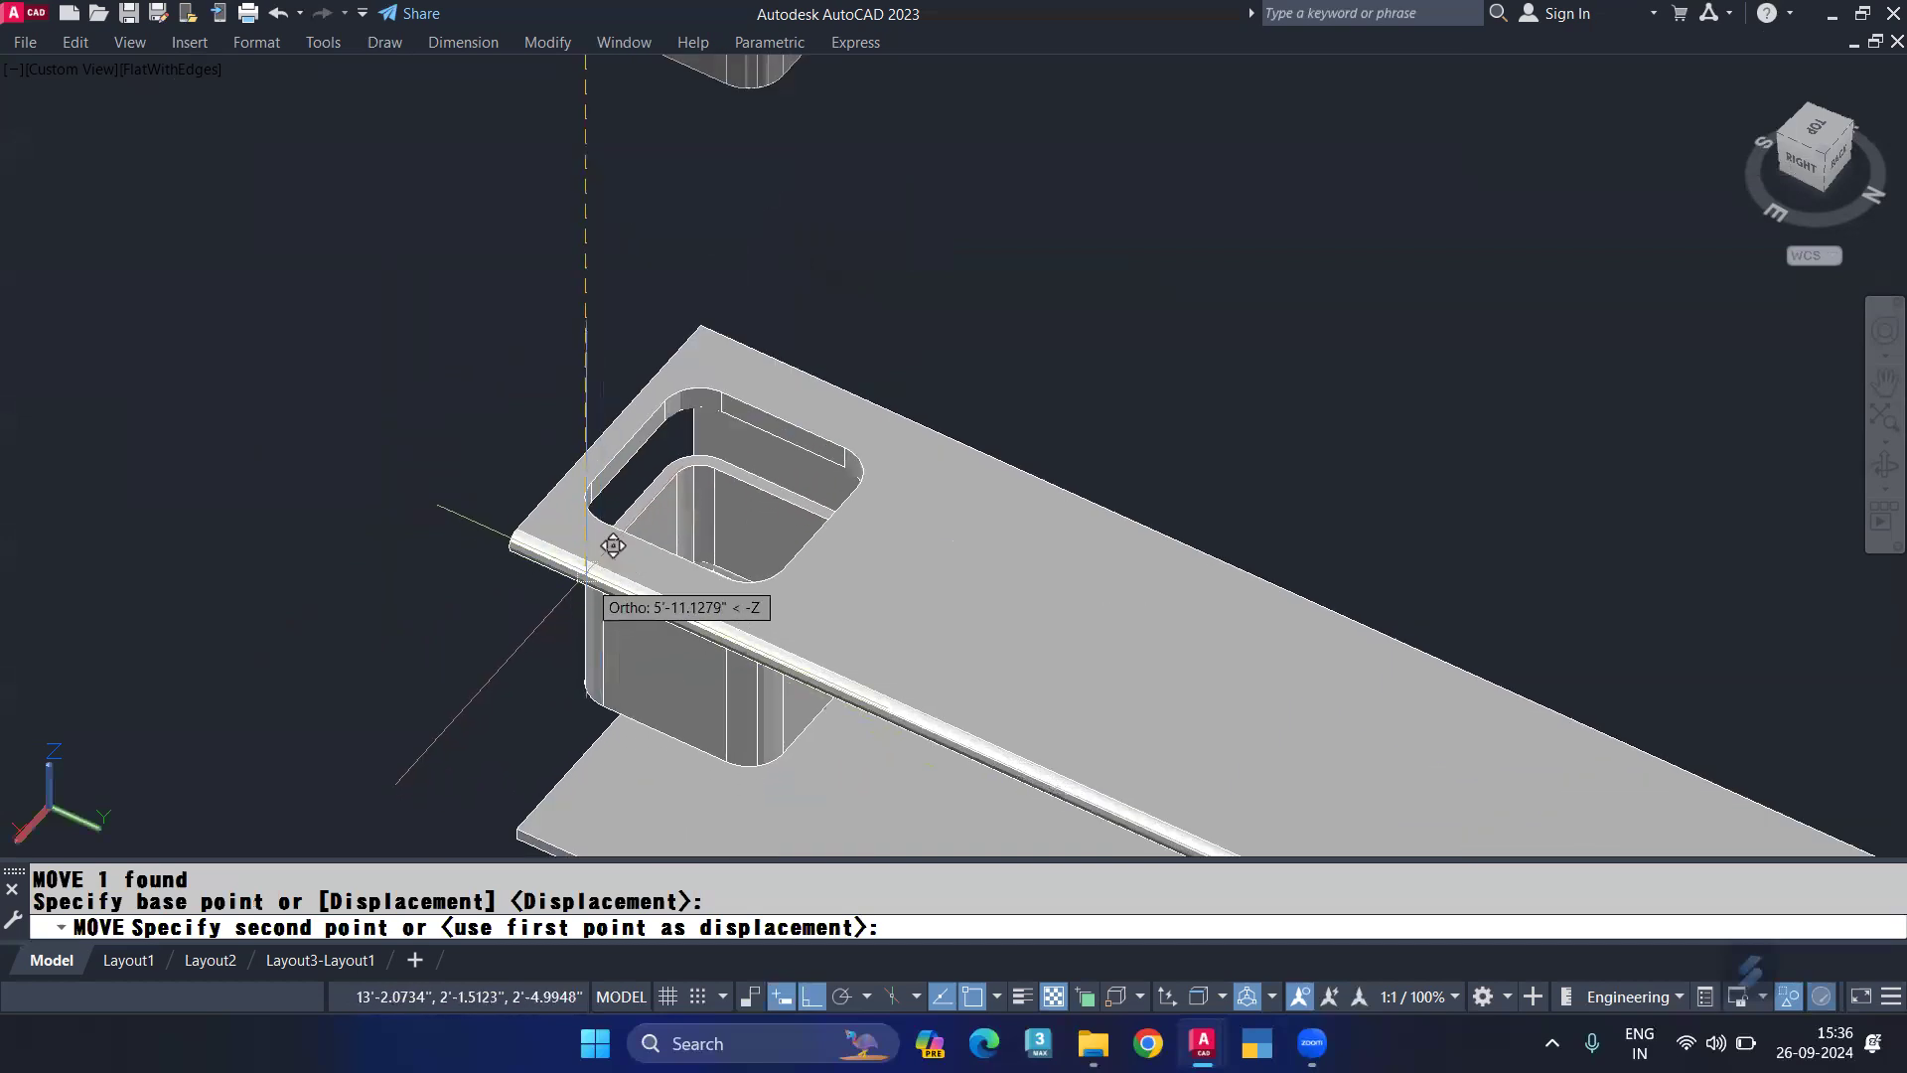
{"action": "scroll", "coordinate": [612, 545], "scroll_direction": "up", "scroll_amount": 2}
{"action": "scroll", "coordinate": [596, 471], "scroll_direction": "up", "scroll_amount": 2}
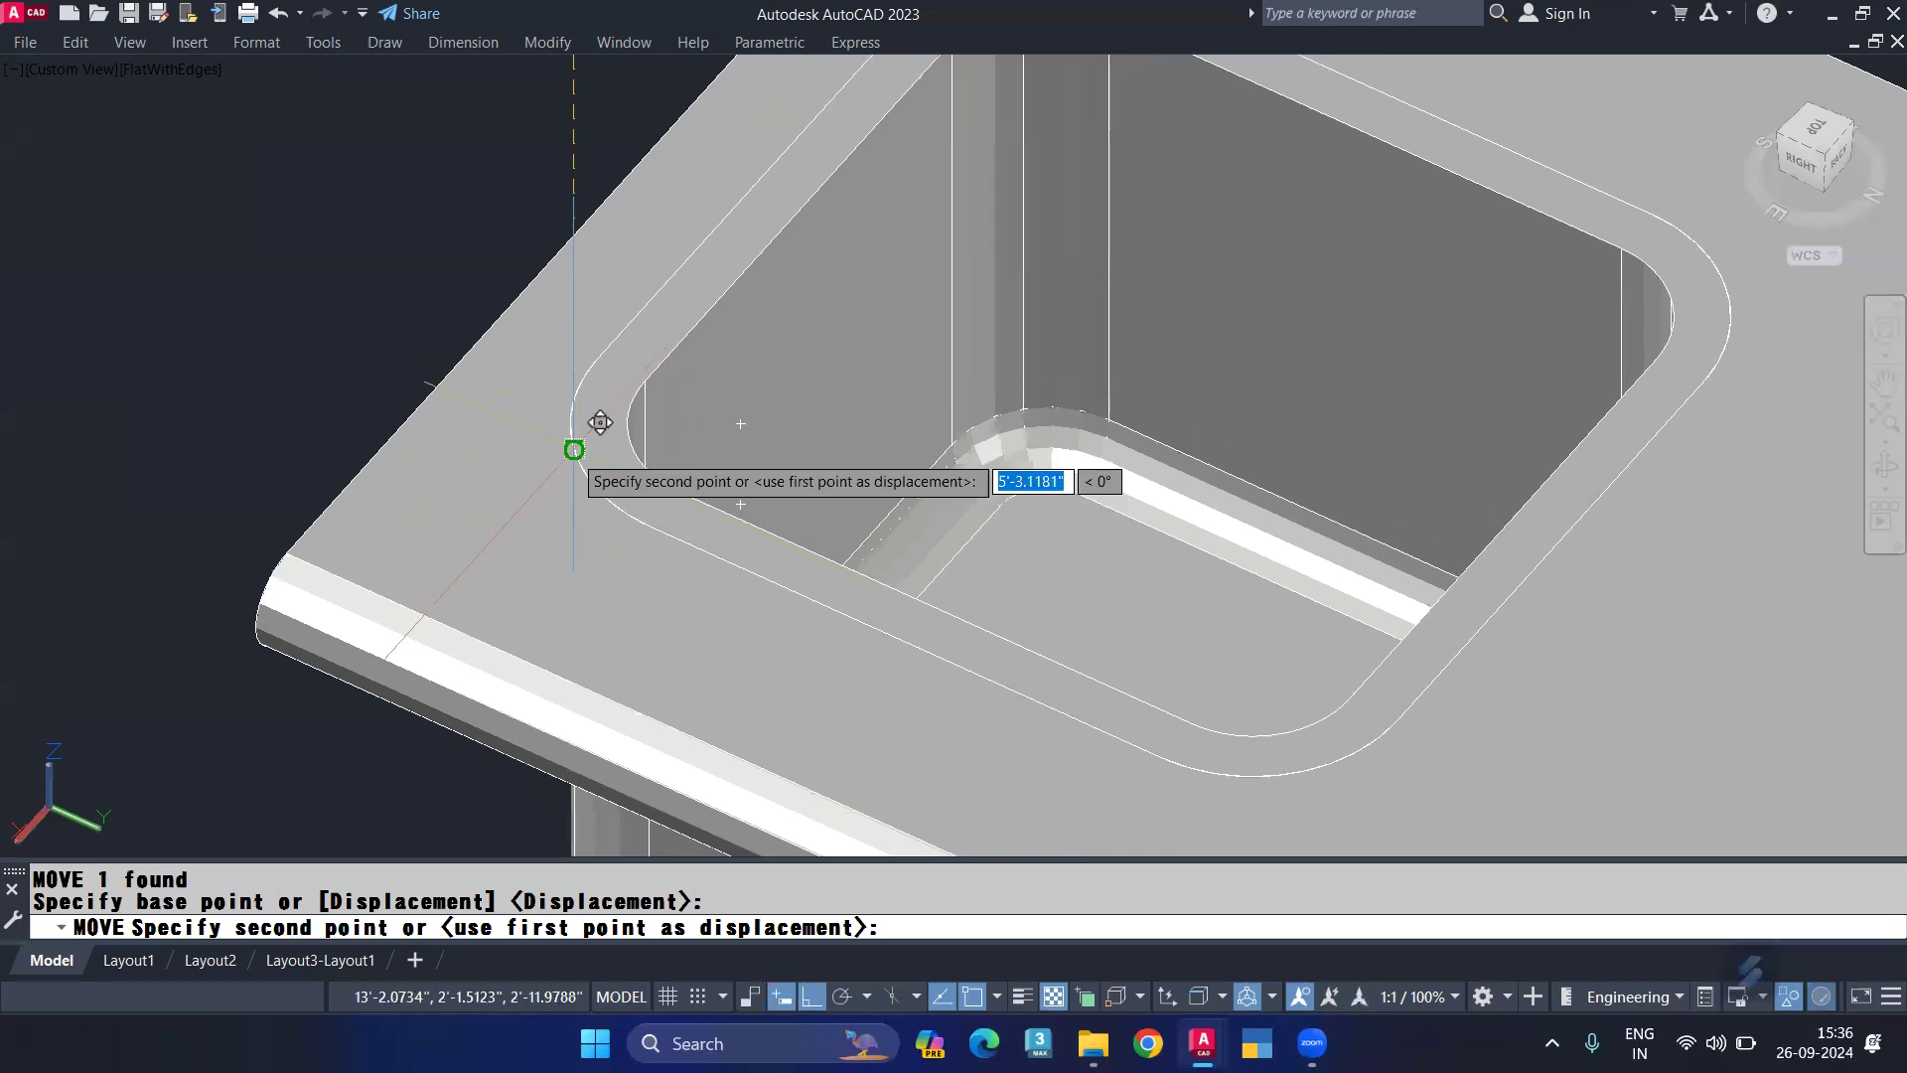
{"action": "left_click", "coordinate": [600, 422]}
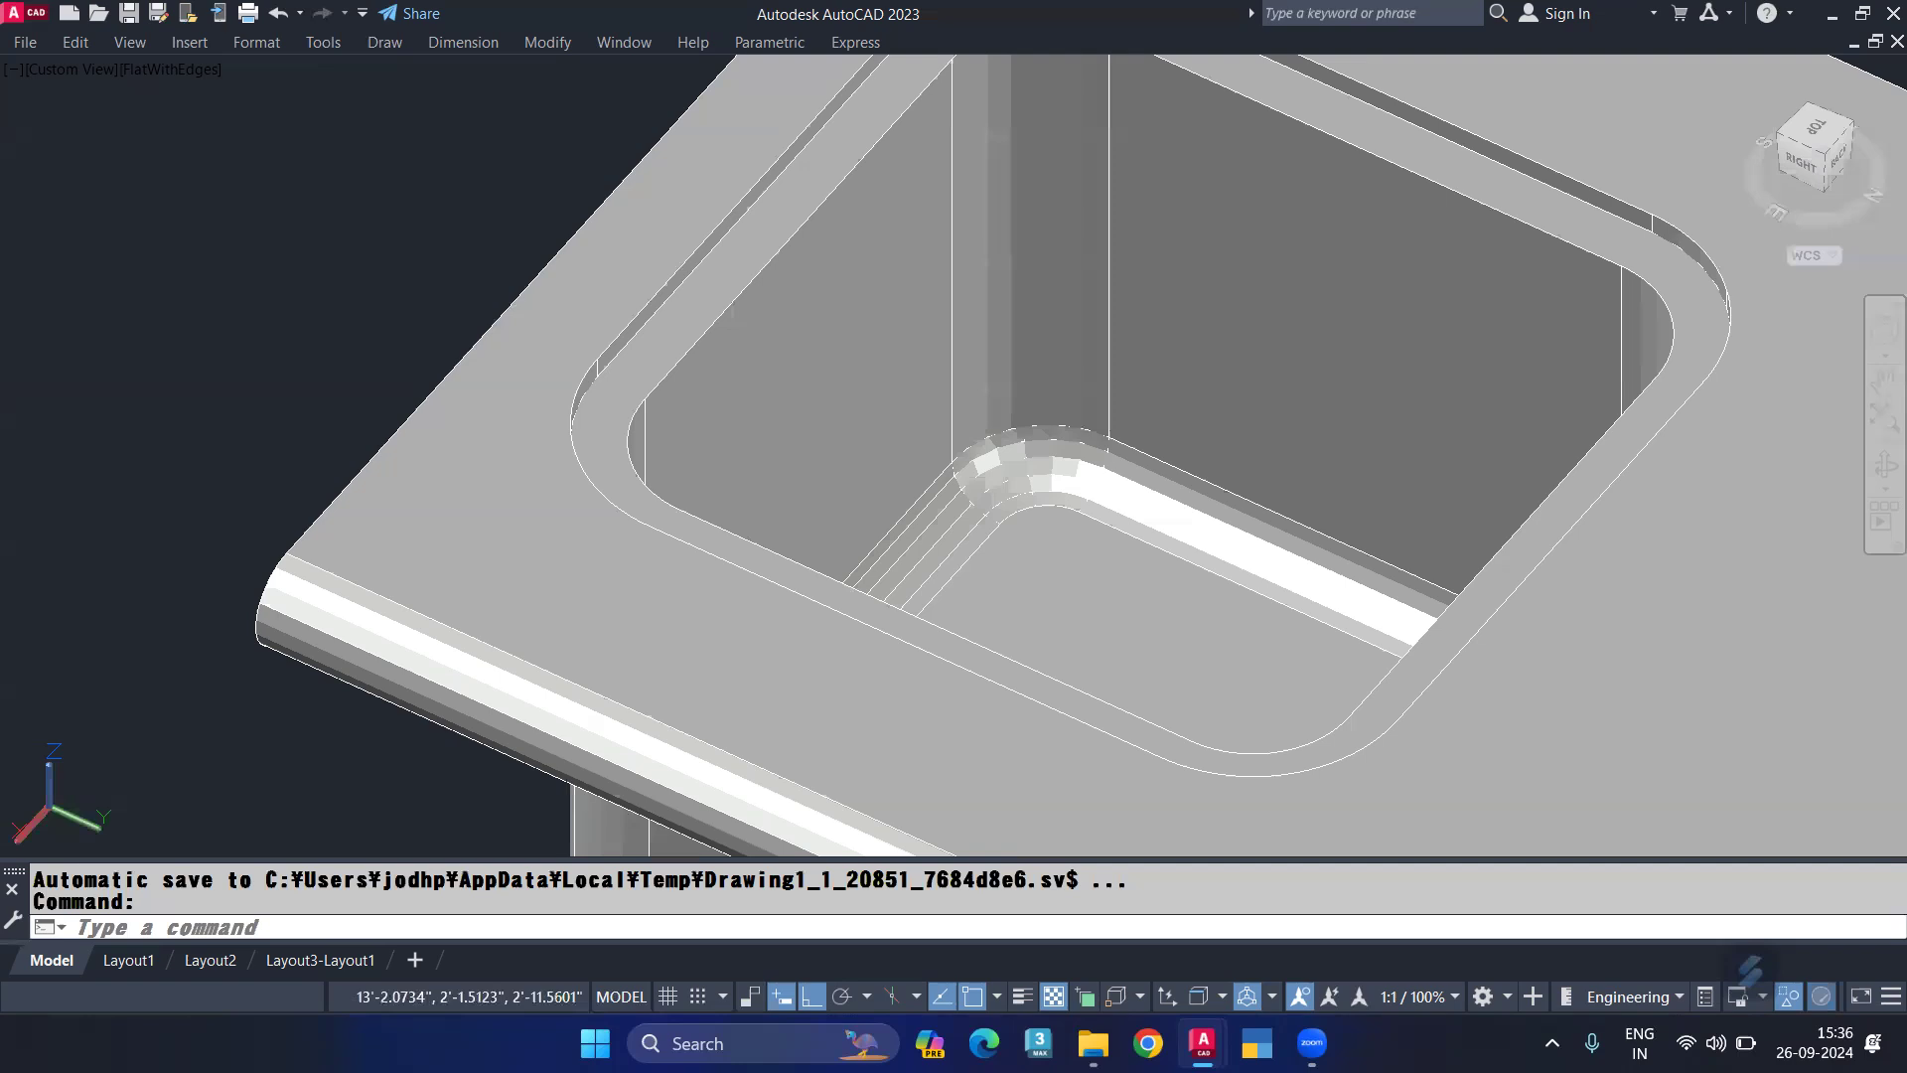
Step: Move the basin again so its rim sits flush in the counter opening
{"action": "left_click", "coordinate": [607, 425]}
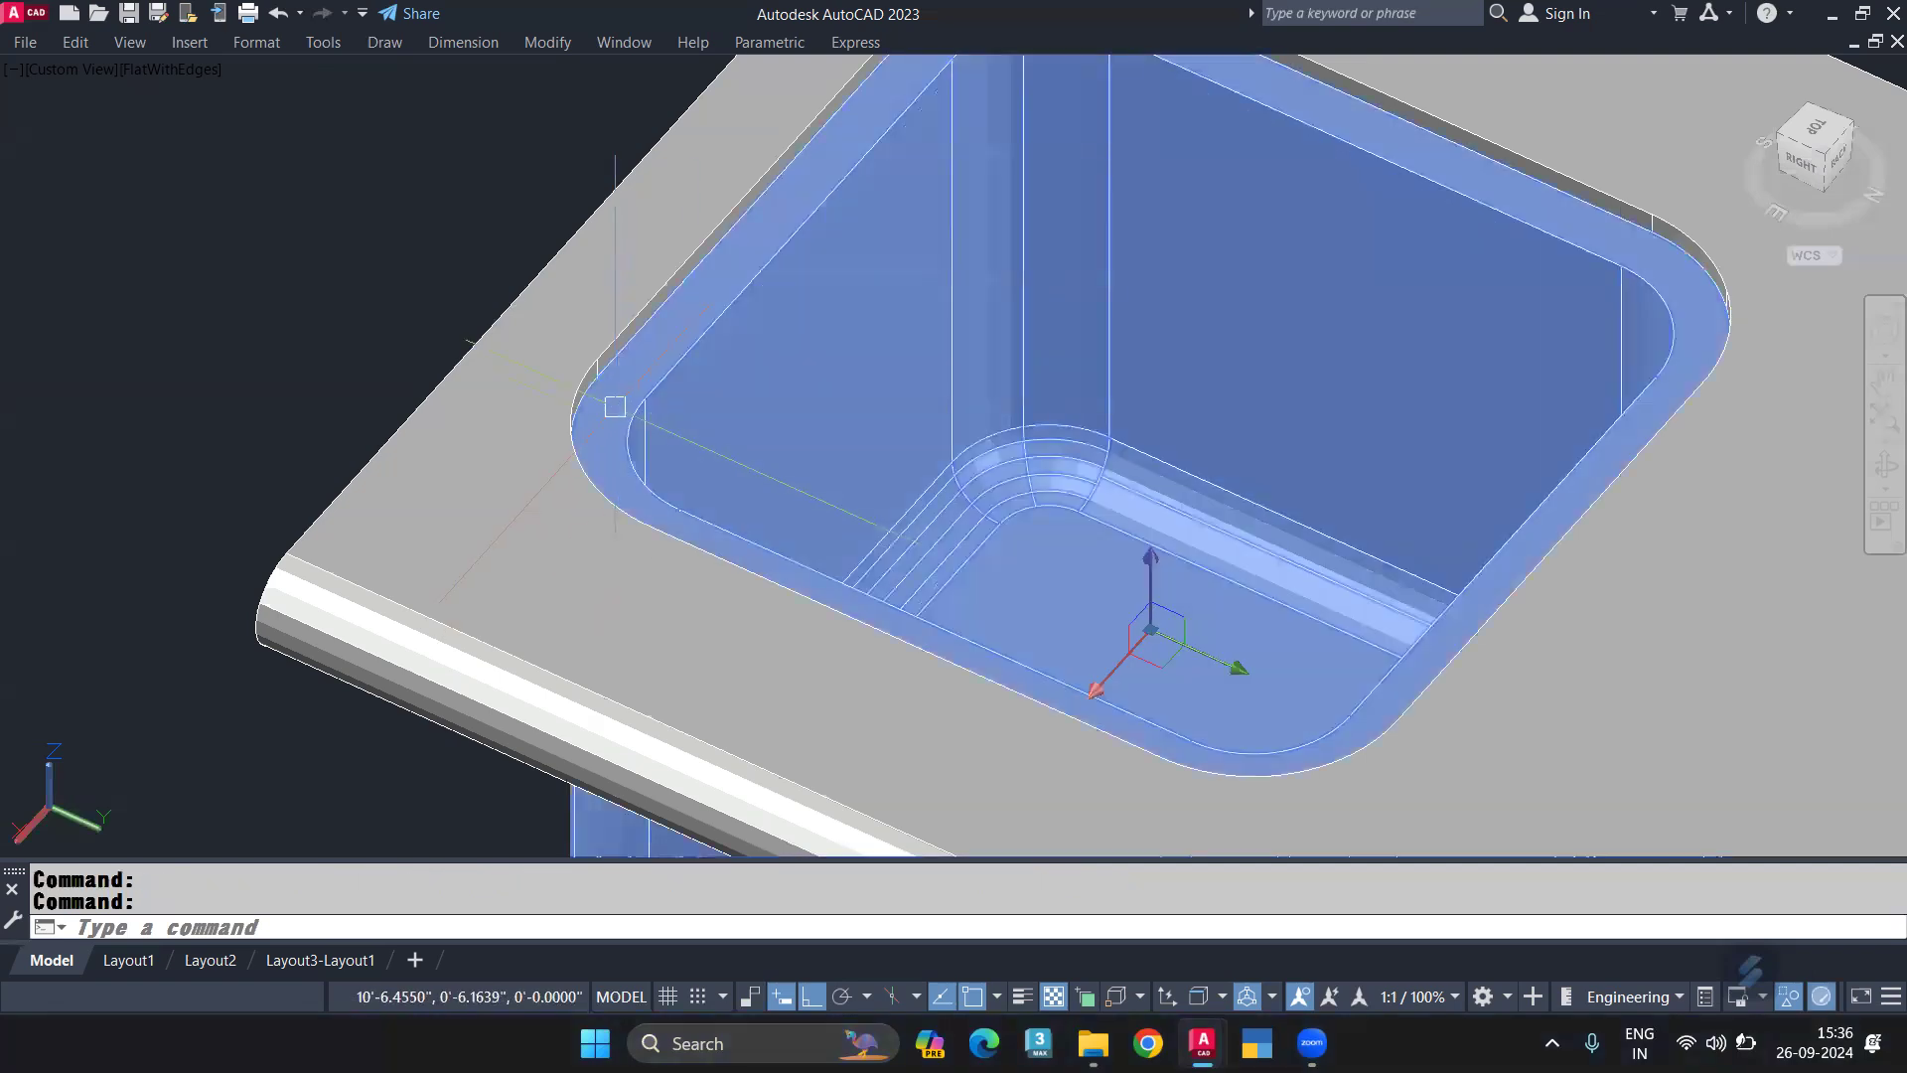
{"action": "type", "text": "m"}
{"action": "key", "text": "Return"}
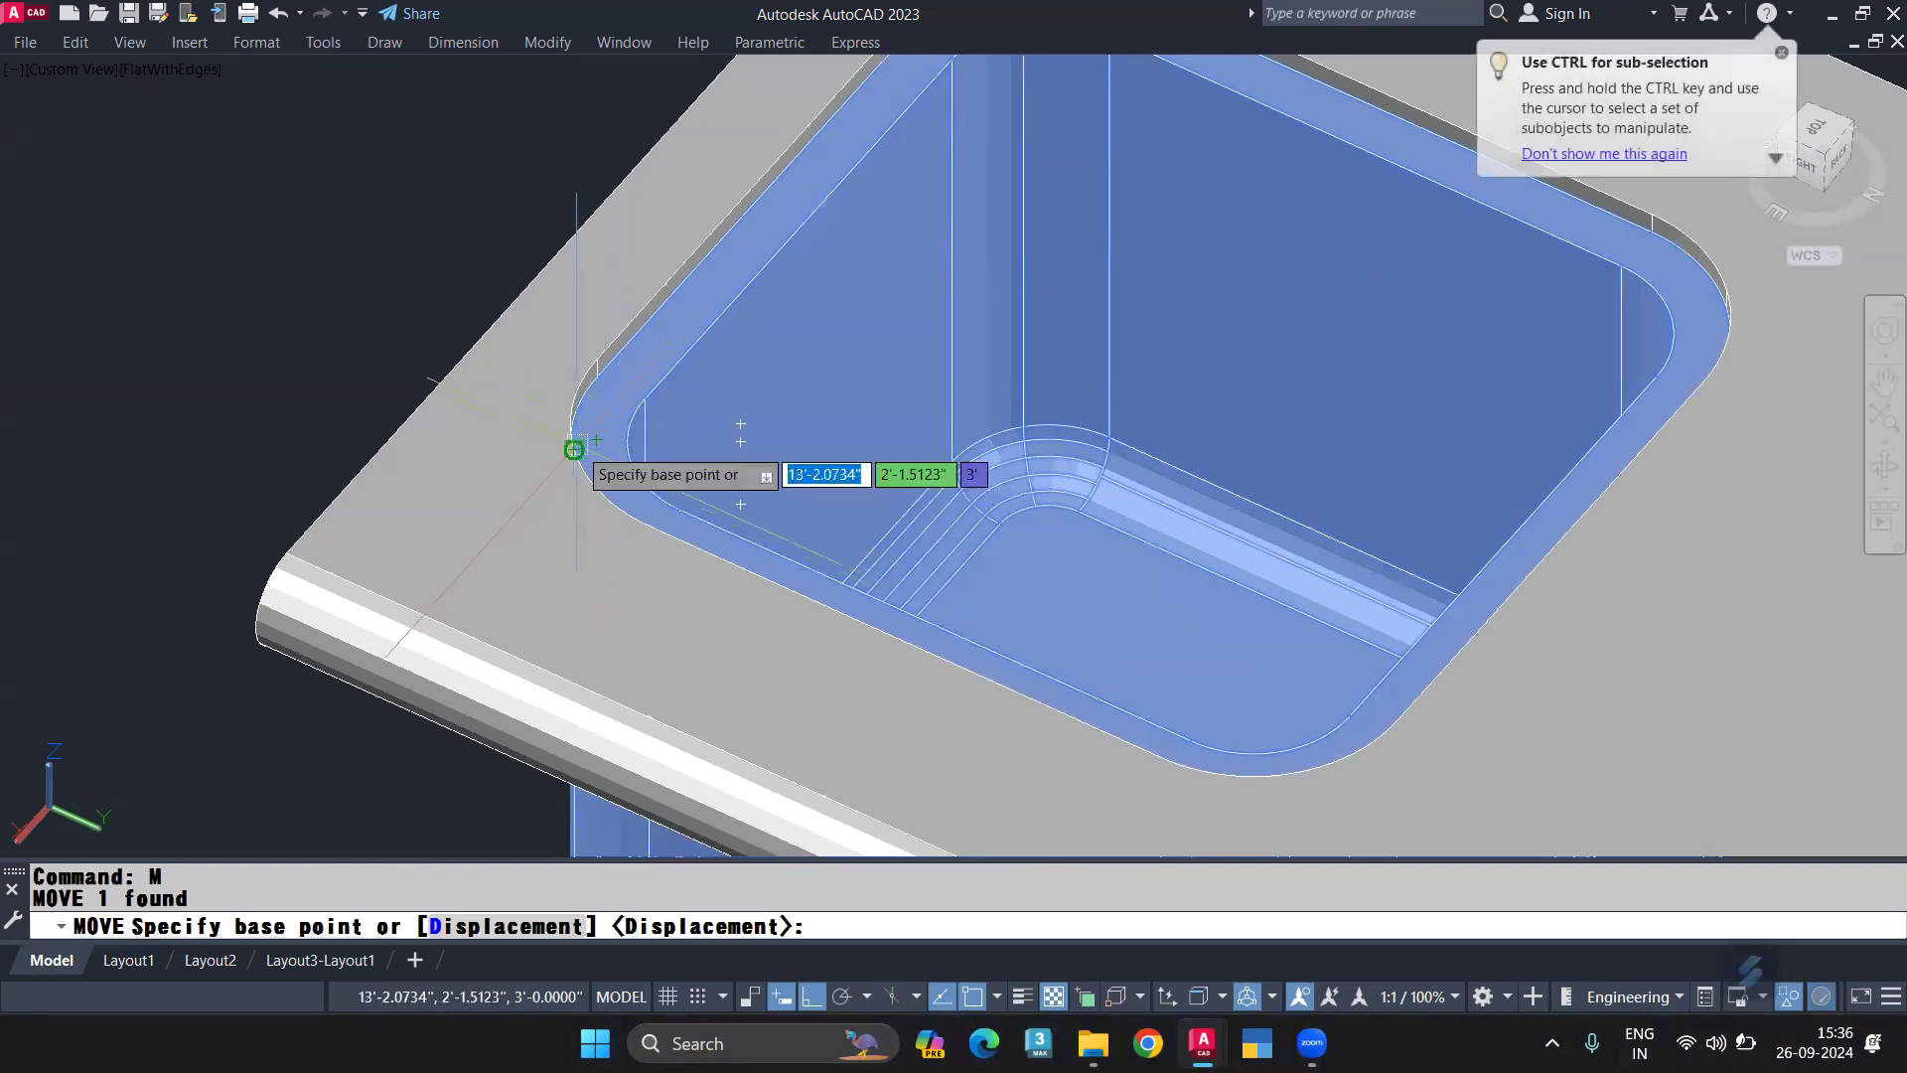
{"action": "left_click", "coordinate": [574, 450]}
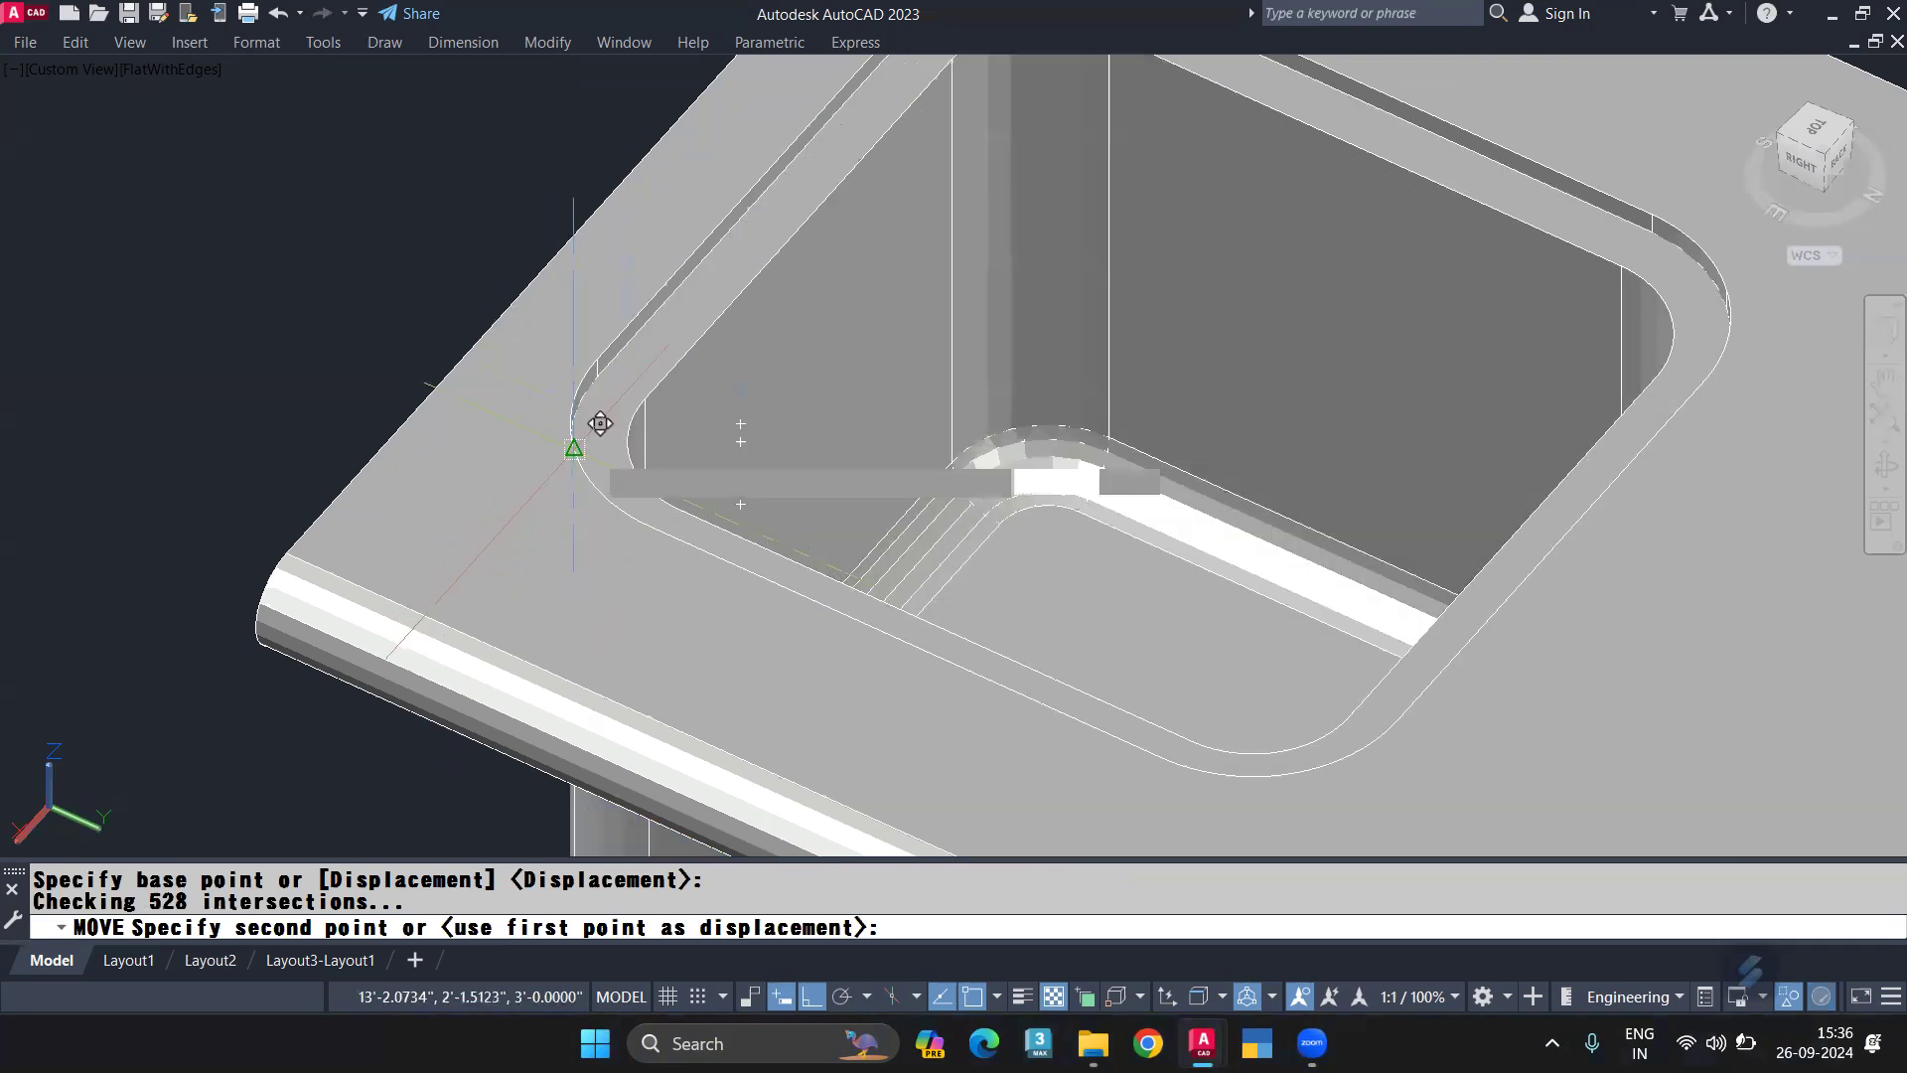
{"action": "left_click", "coordinate": [602, 417]}
{"action": "key", "text": "Escape"}
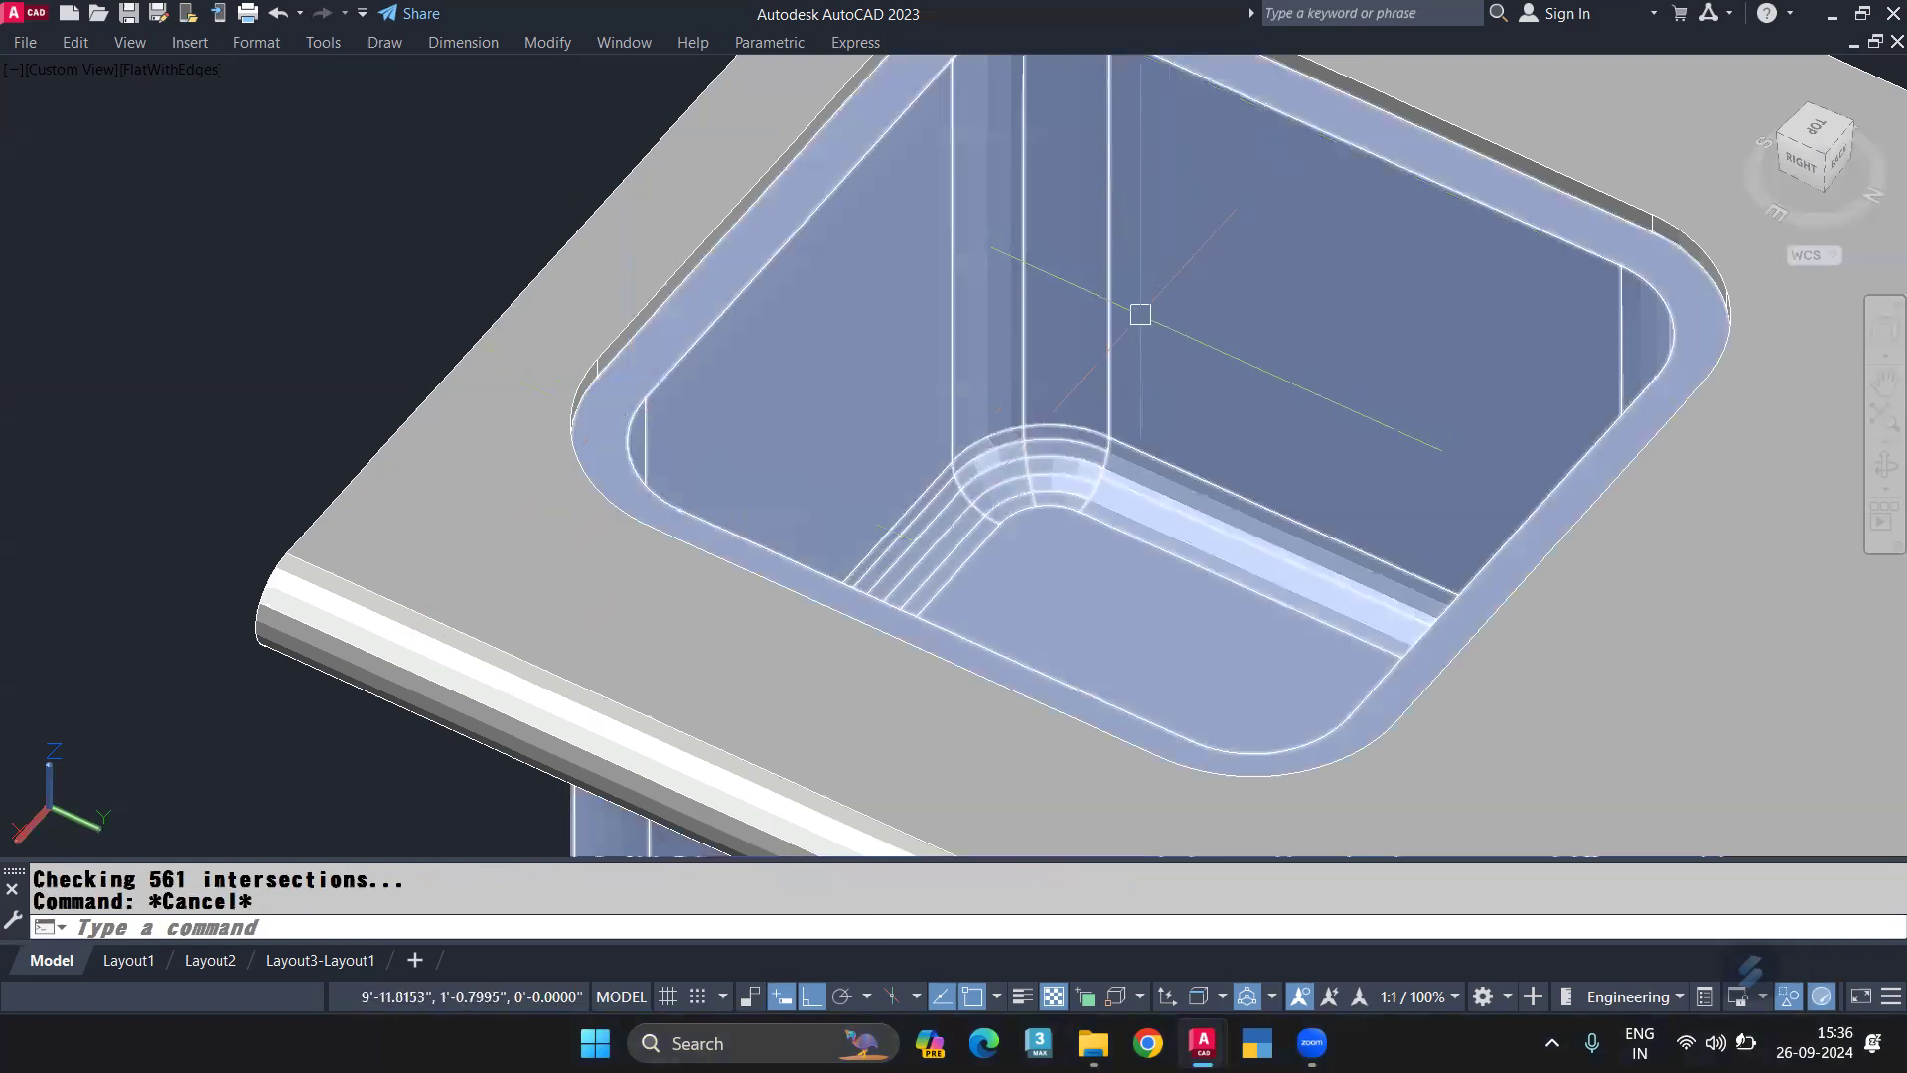
{"action": "scroll", "coordinate": [1029, 475], "scroll_direction": "down", "scroll_amount": 2}
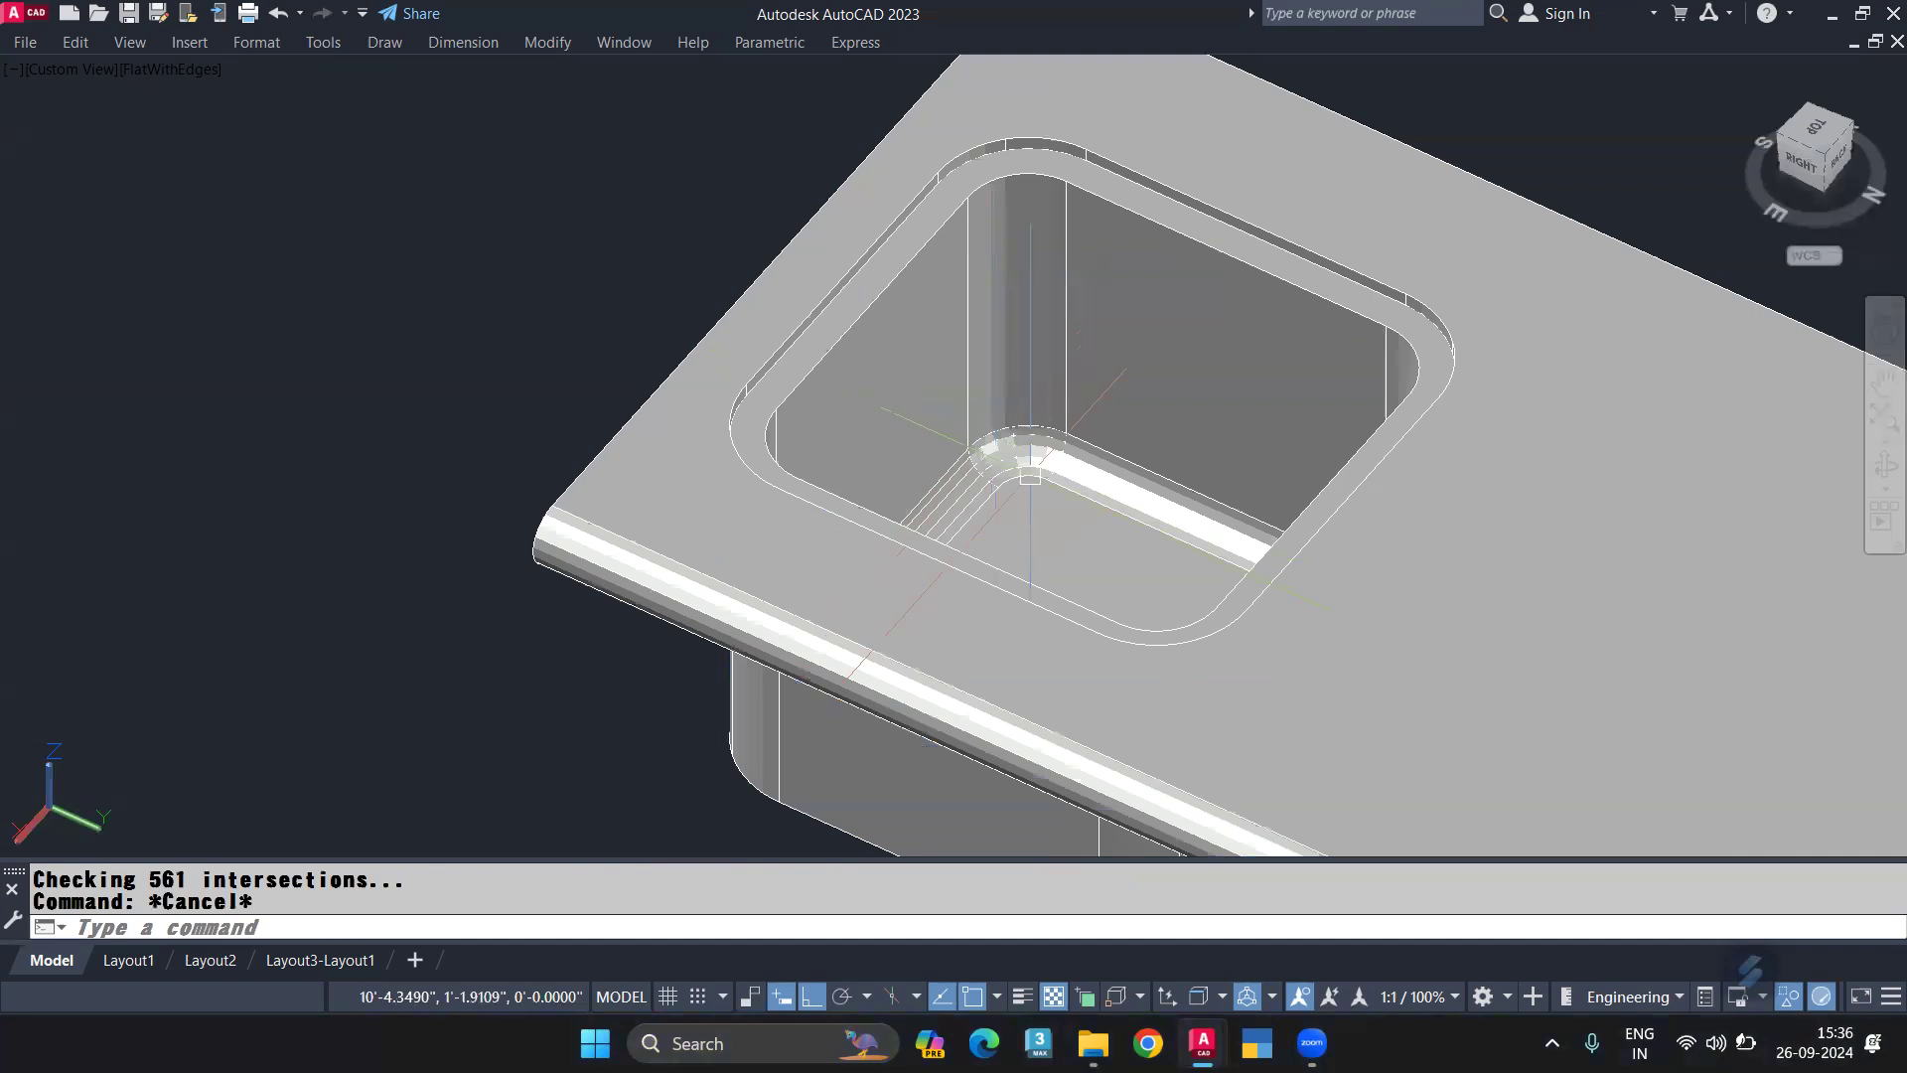
{"action": "scroll", "coordinate": [1030, 475], "scroll_direction": "down", "scroll_amount": 3}
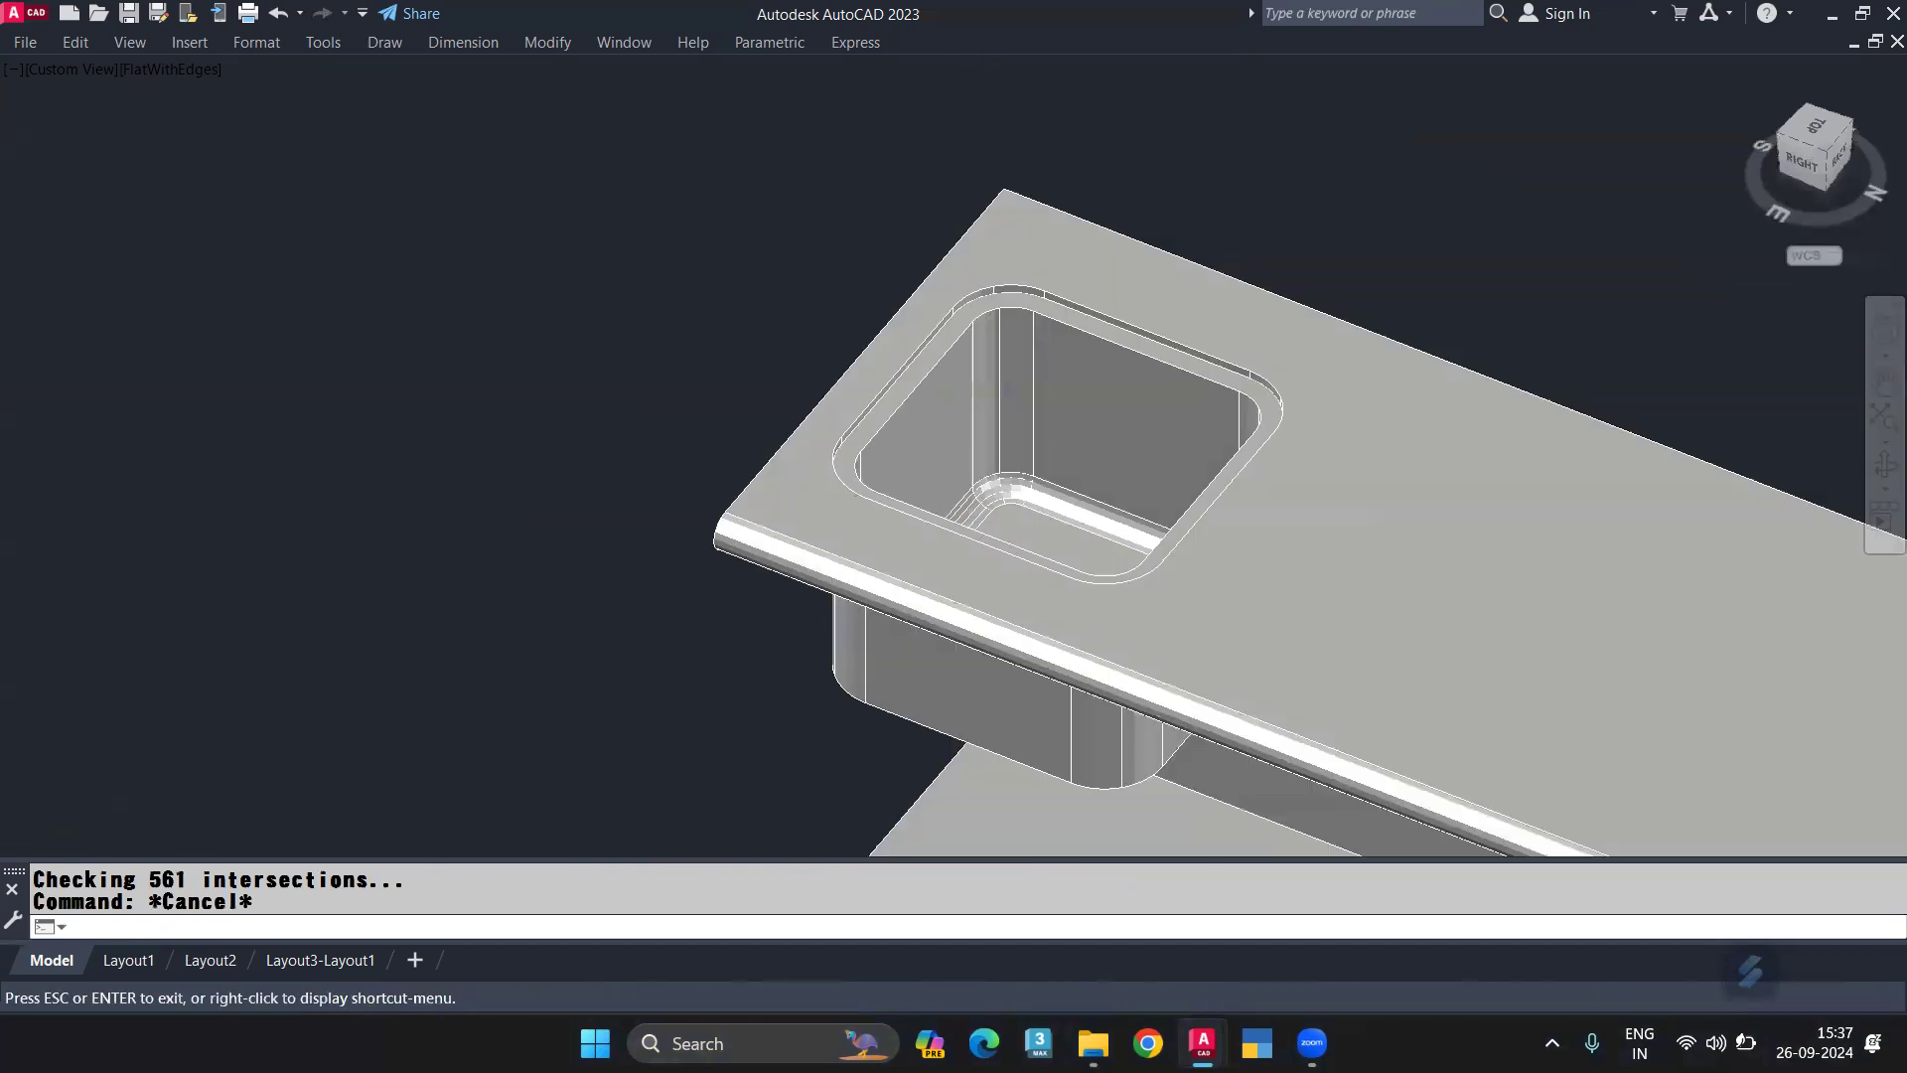
Step: Unisolate all 16 hidden objects and orbit to view the sink in the L counter
{"action": "key", "text": "Escape"}
{"action": "scroll", "coordinate": [940, 347], "scroll_direction": "down", "scroll_amount": 5}
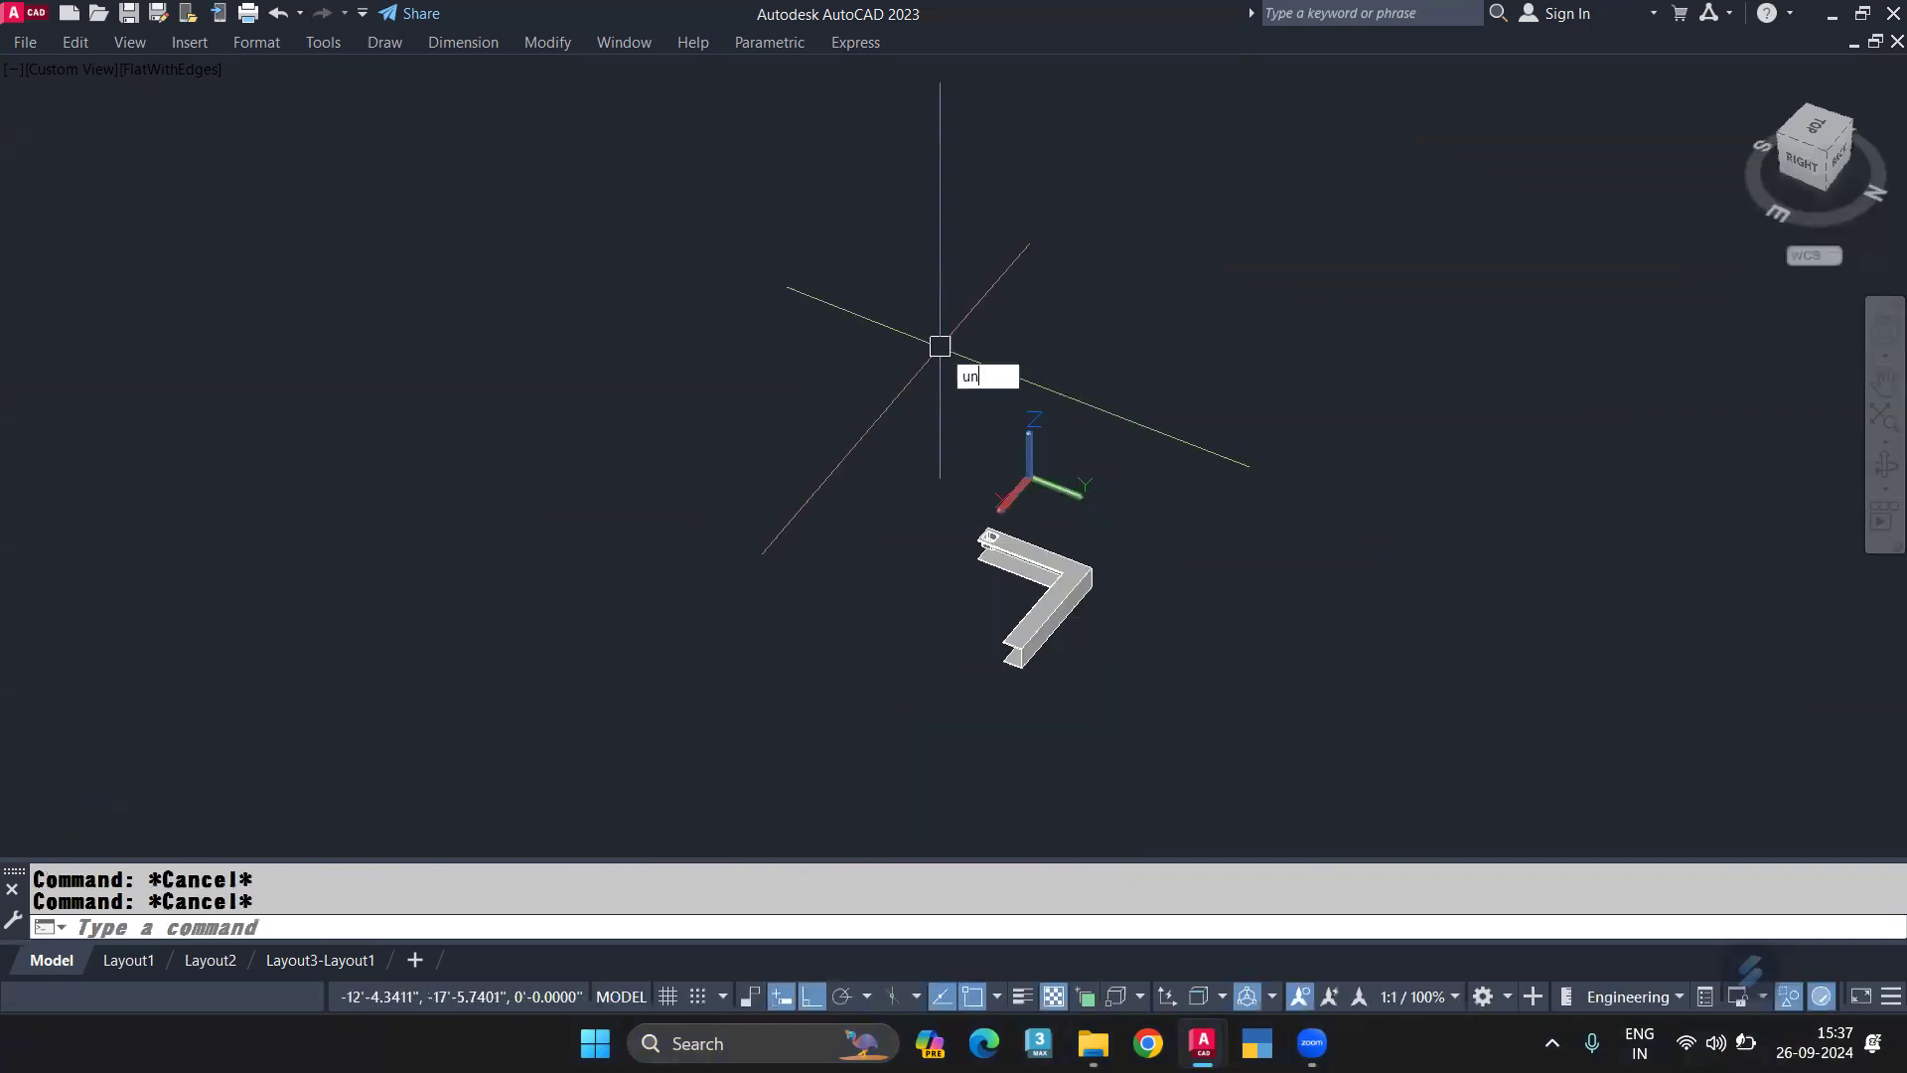
{"action": "type", "text": "UNISOLATEOBJECTS"}
{"action": "key", "text": "Return"}
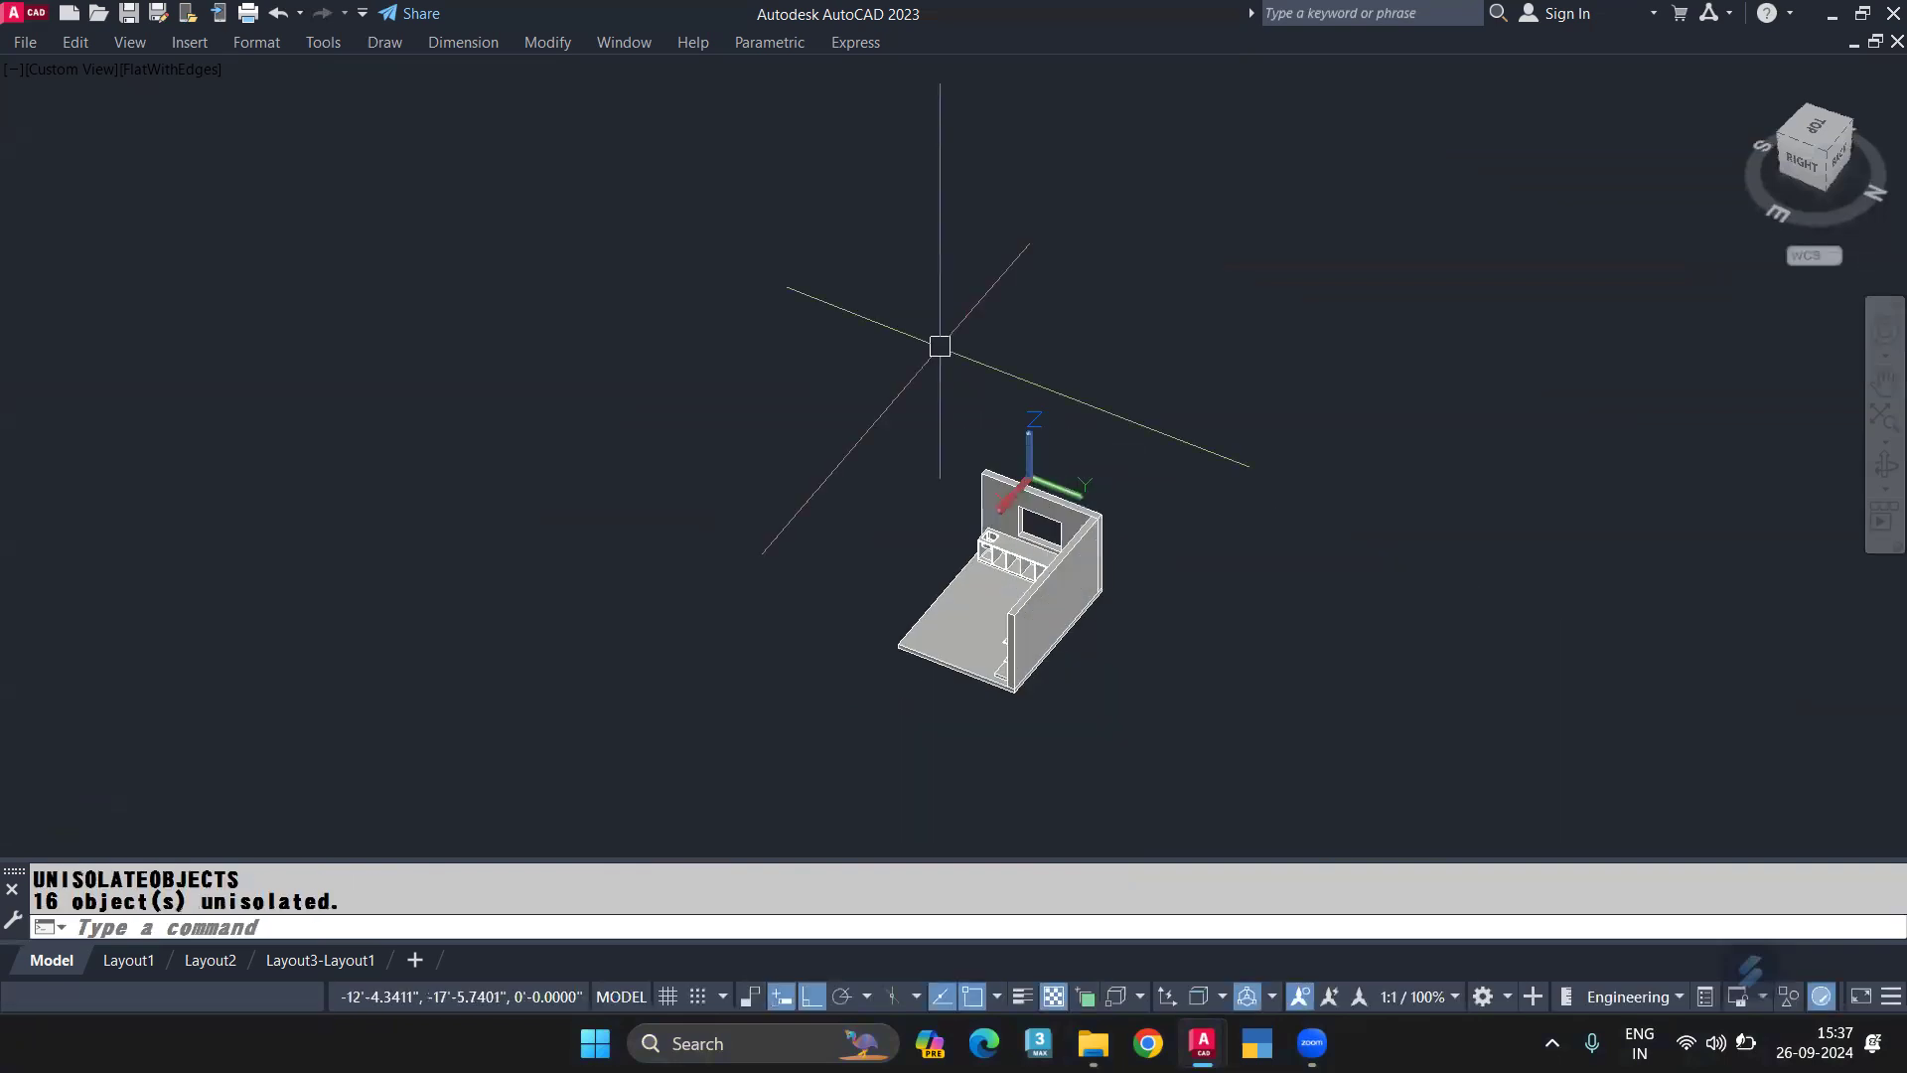
{"action": "middle_click_drag", "start_coordinate": [945, 553], "coordinate": [991, 619], "text": "shift"}
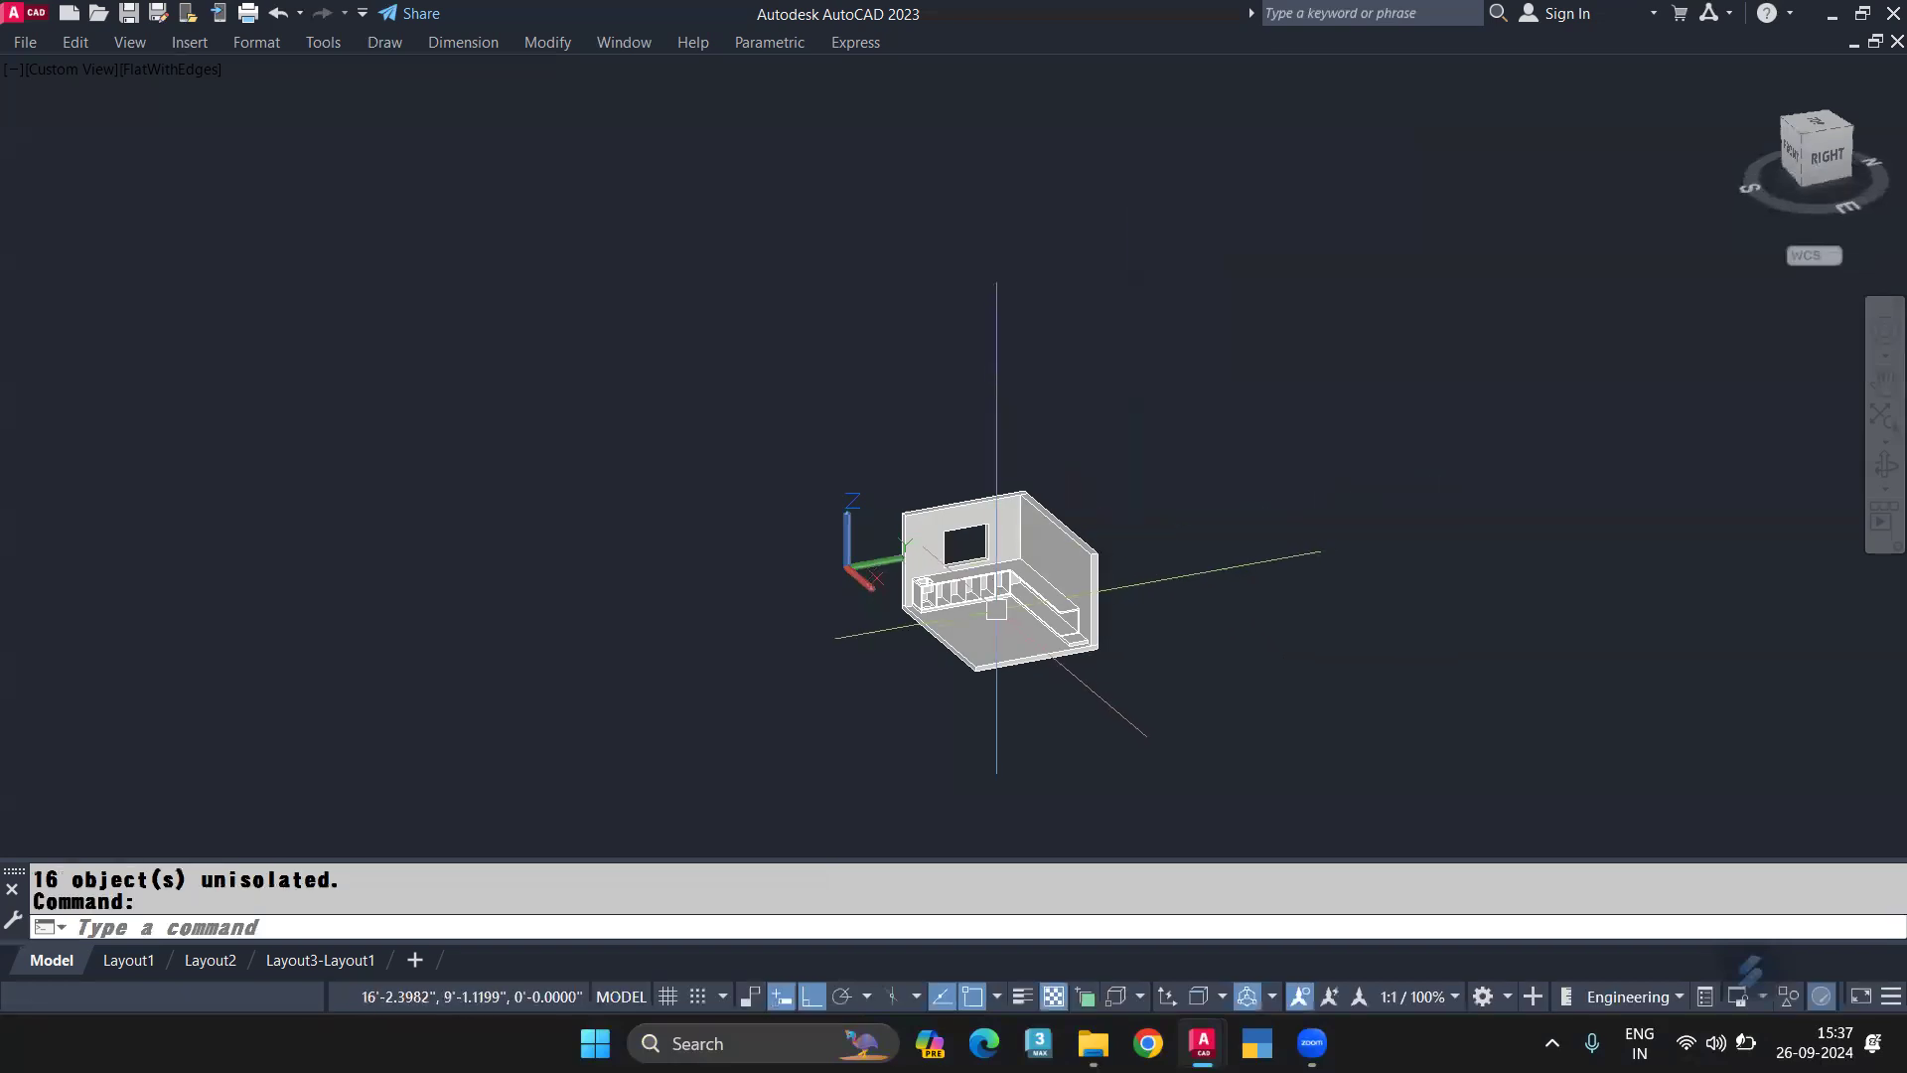
{"action": "scroll", "coordinate": [996, 610], "scroll_direction": "up", "scroll_amount": 8}
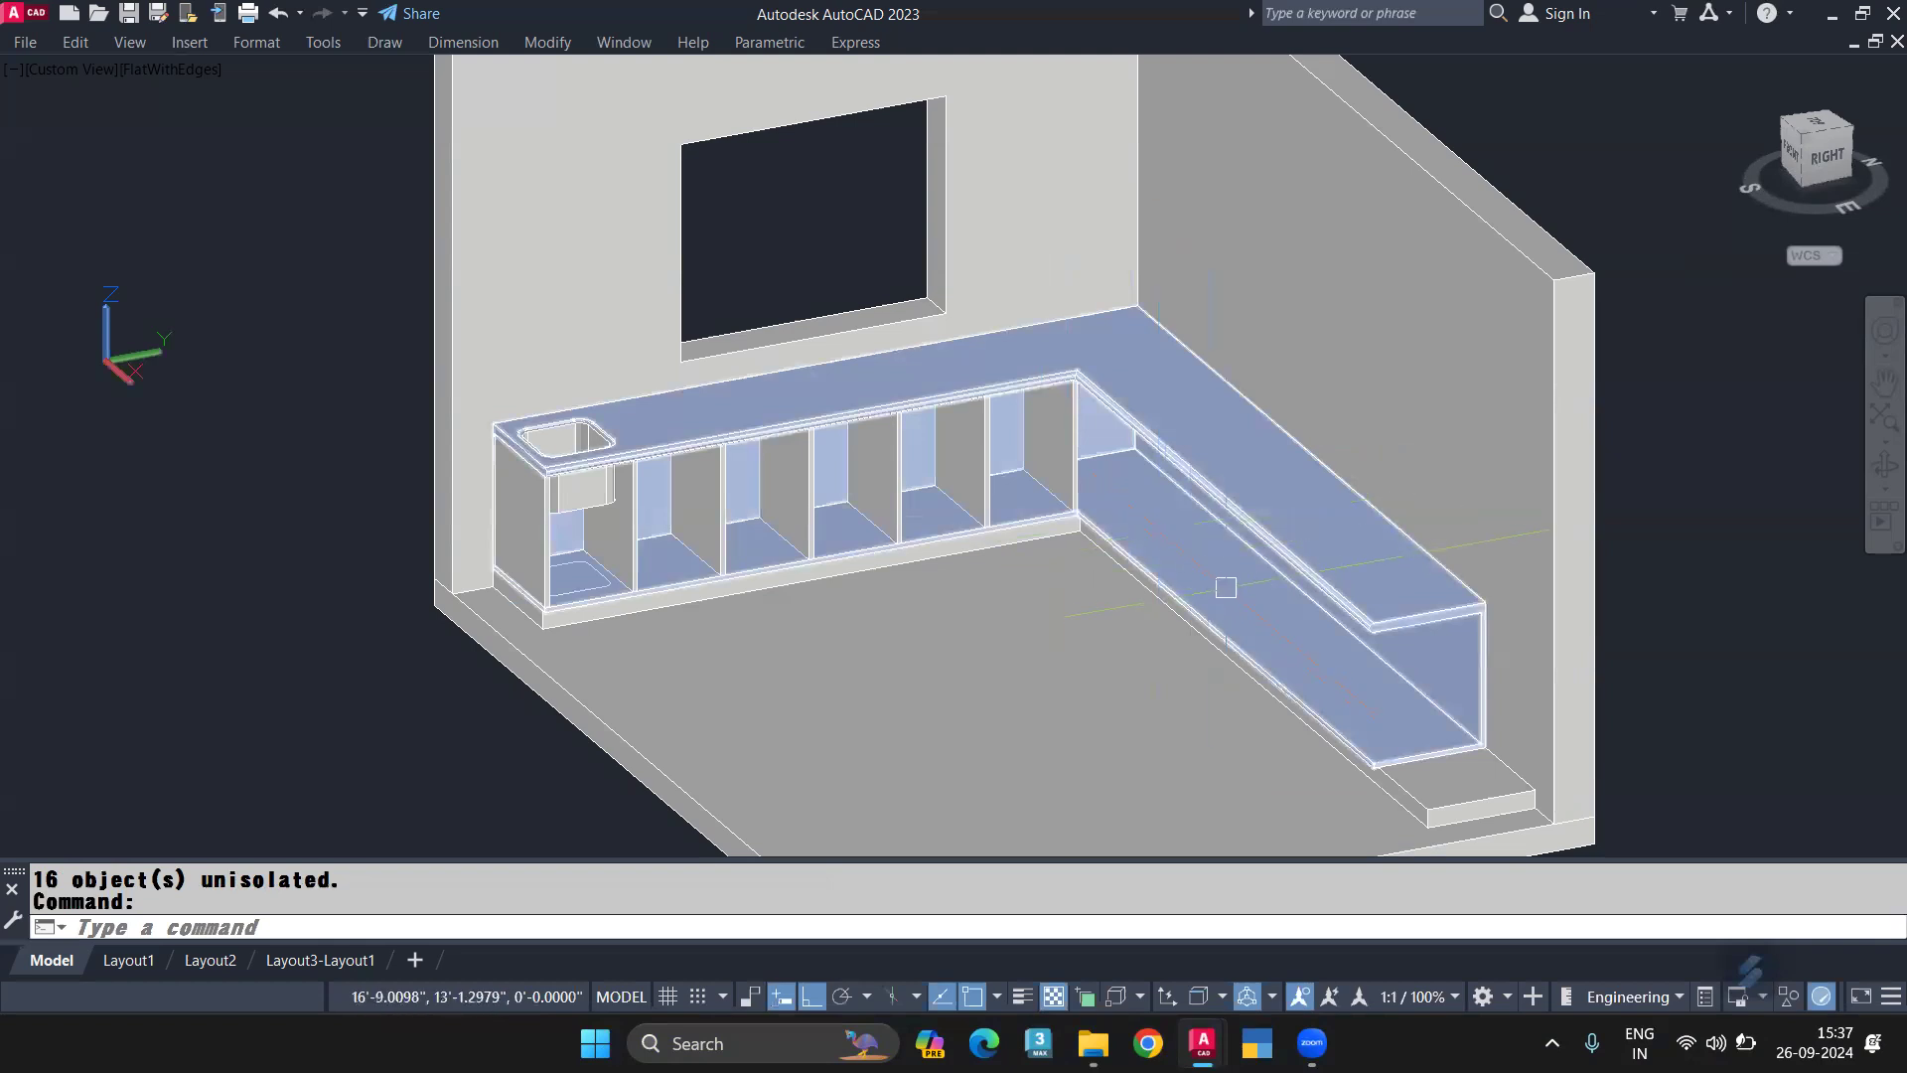
Step: Save the drawing under the file name 'kitcvhen'
{"action": "key", "text": "ctrl+s"}
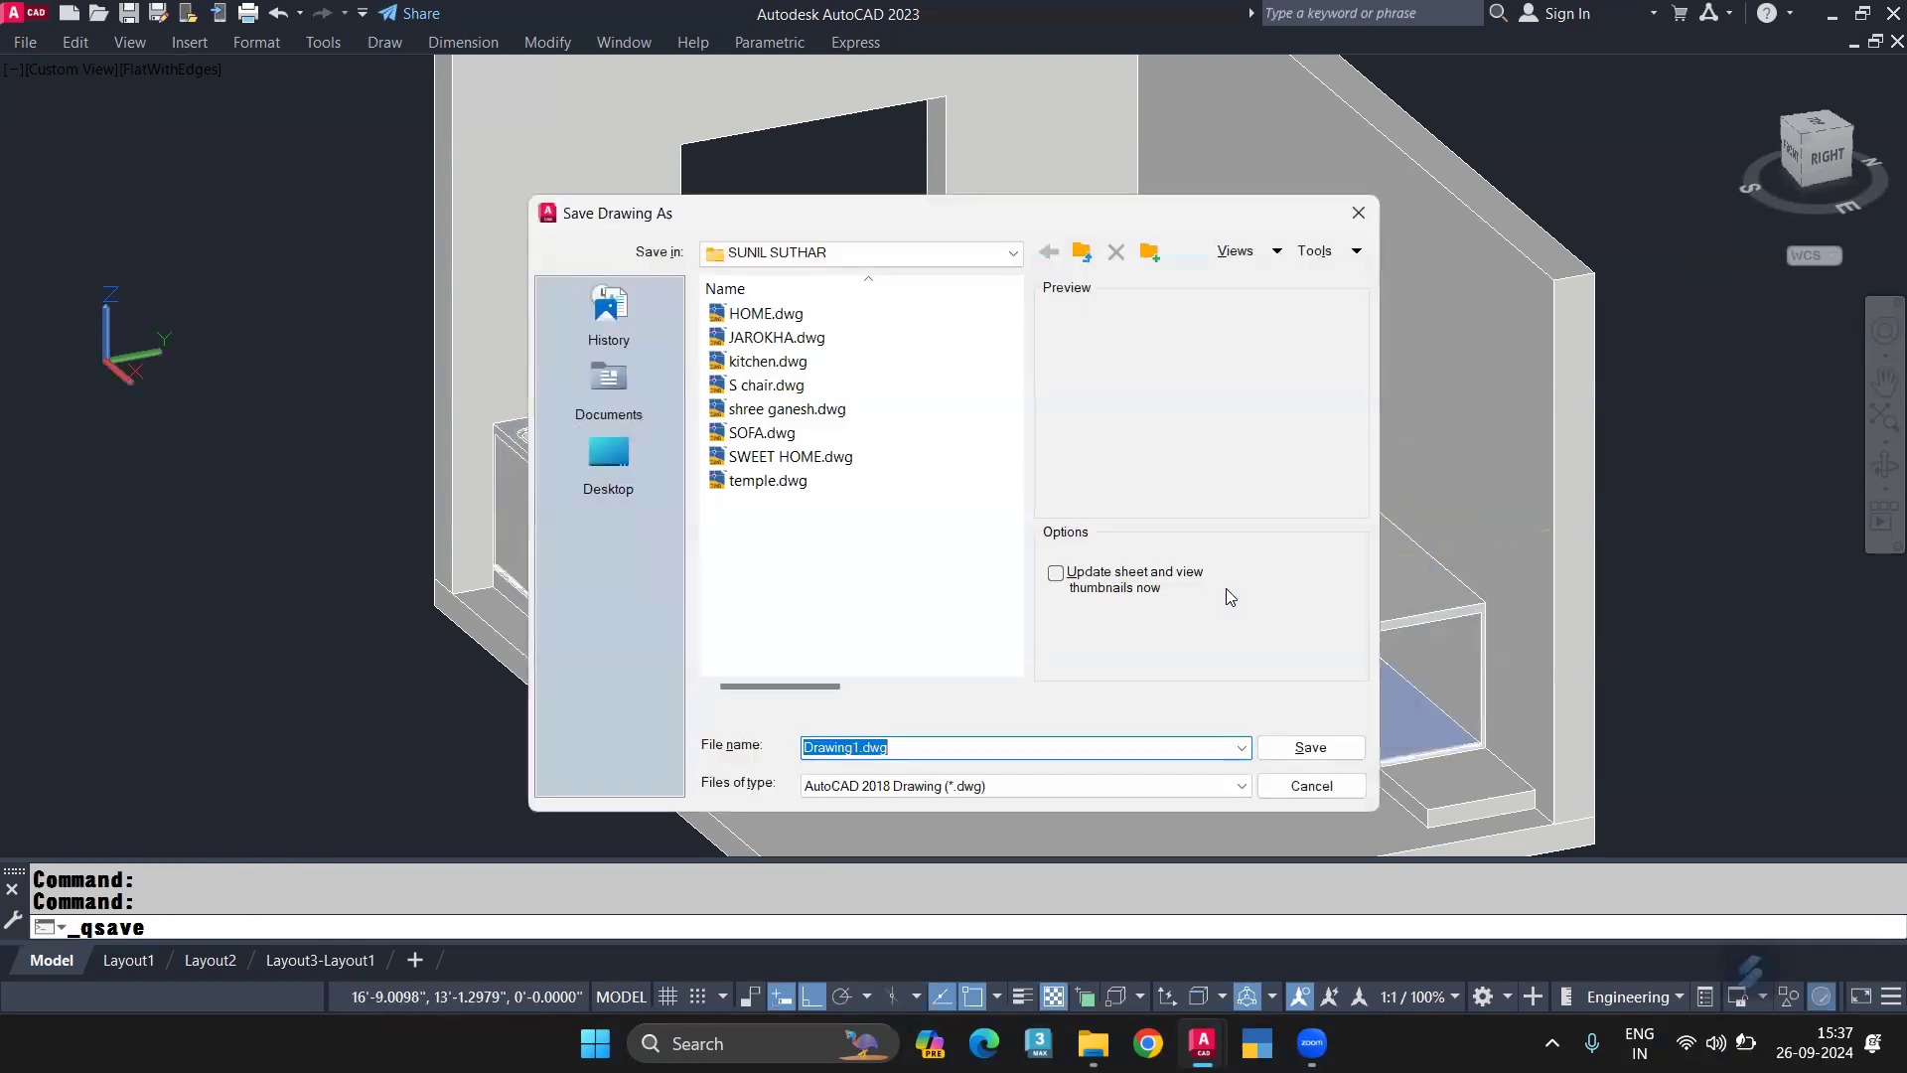
{"action": "type", "text": "kitcvhen"}
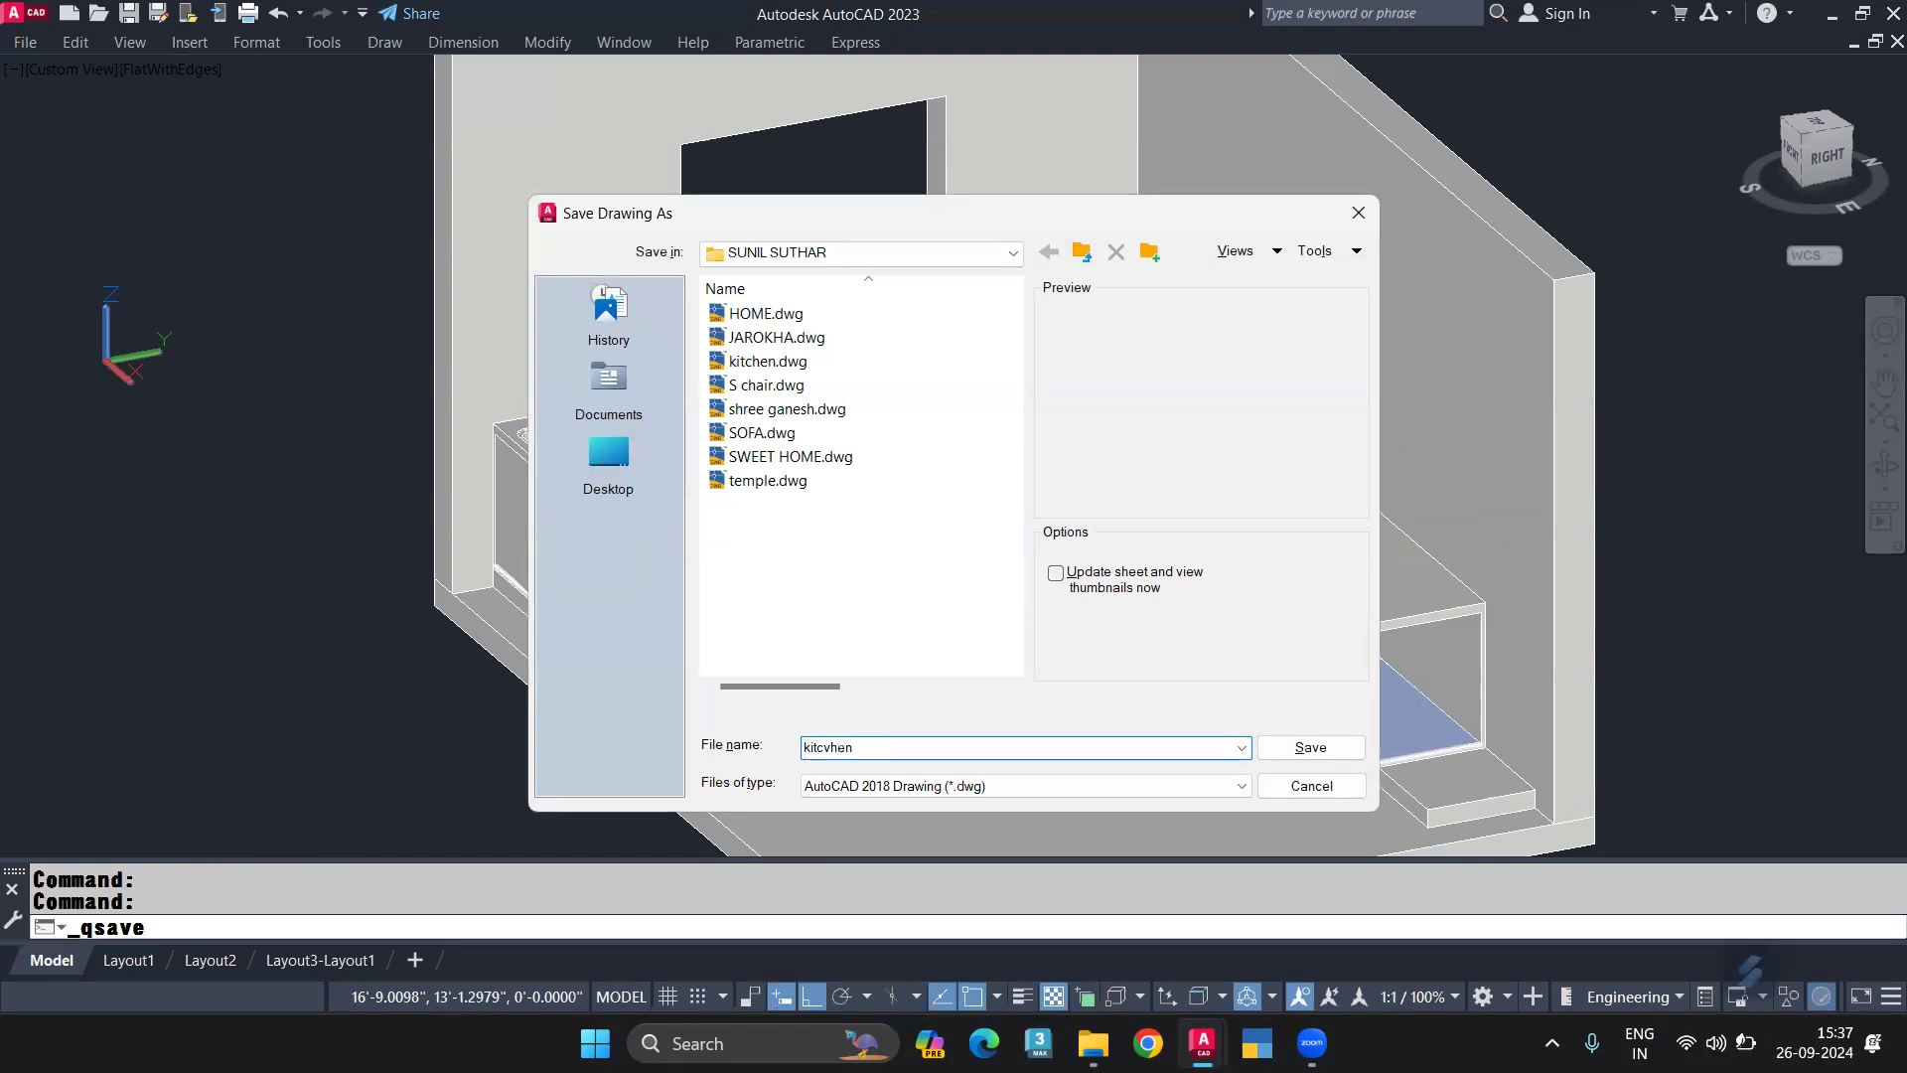
{"action": "key", "text": "Return"}
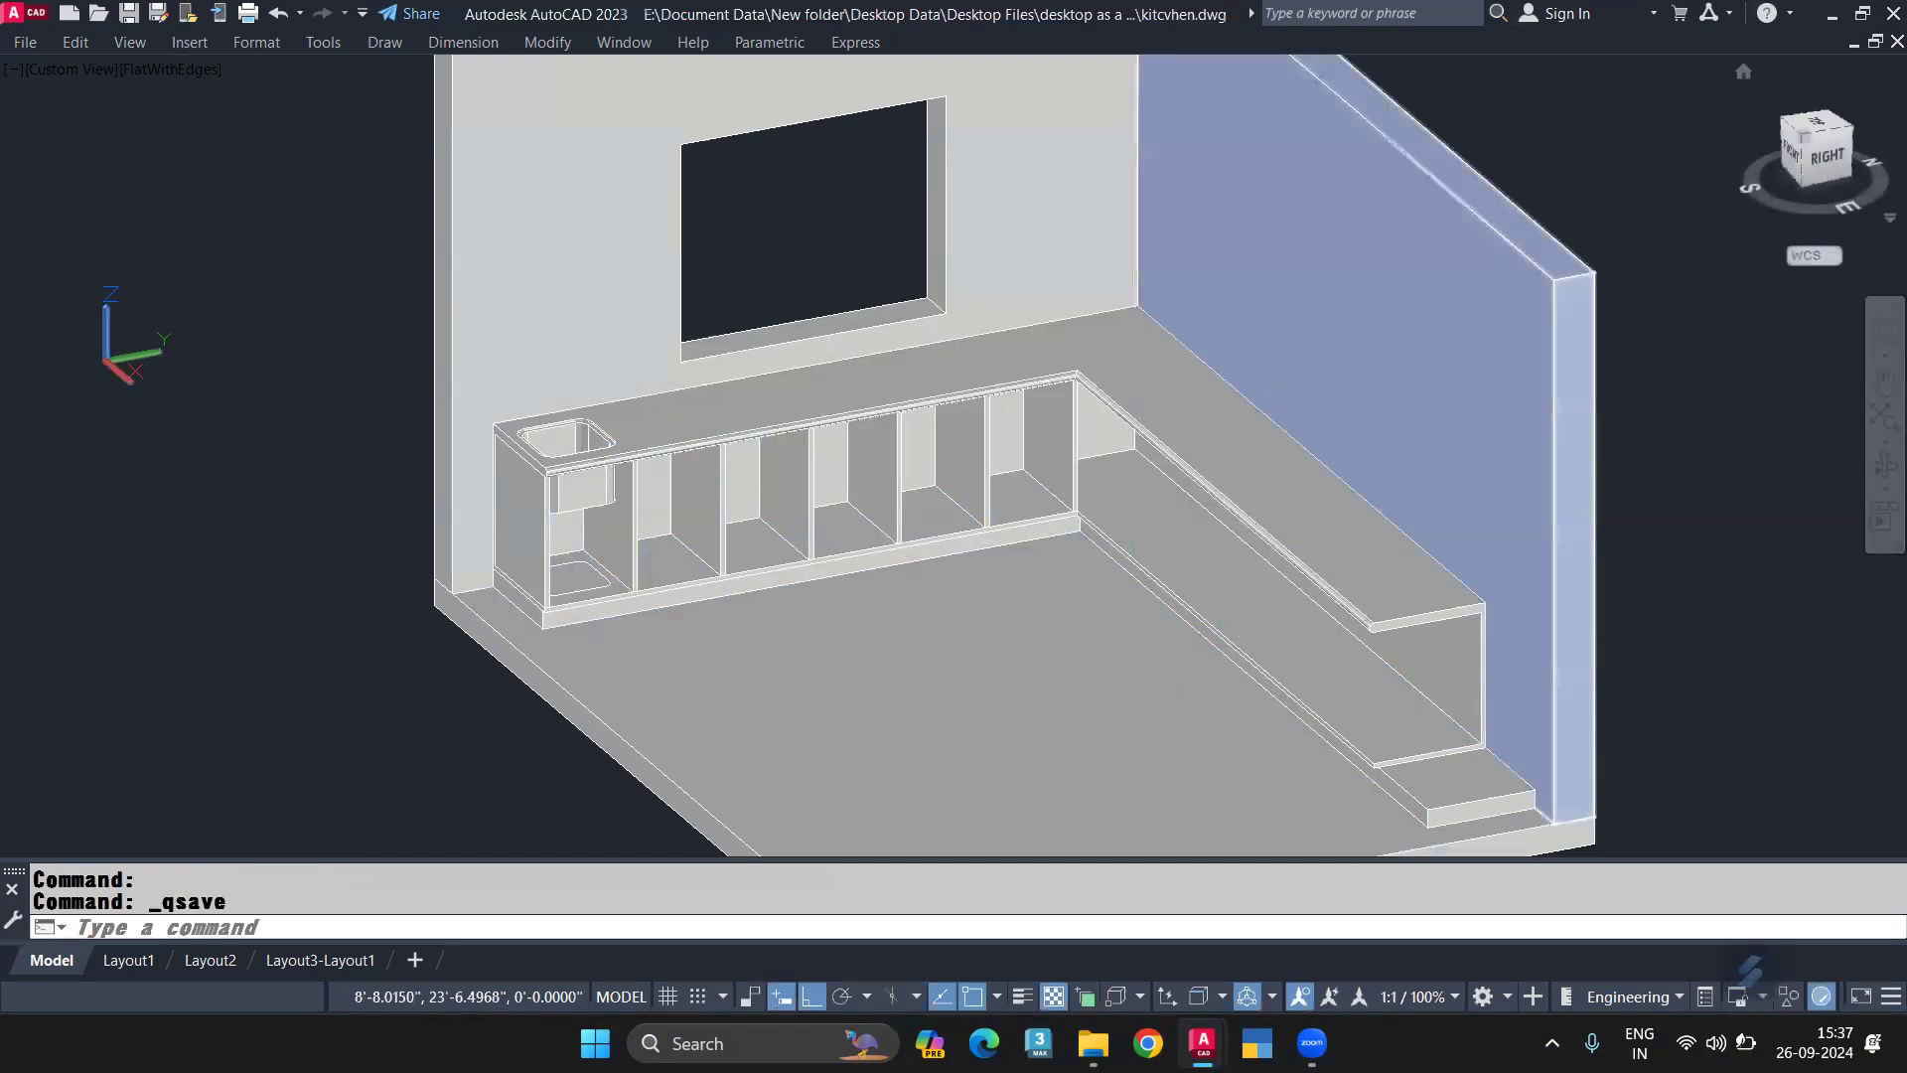